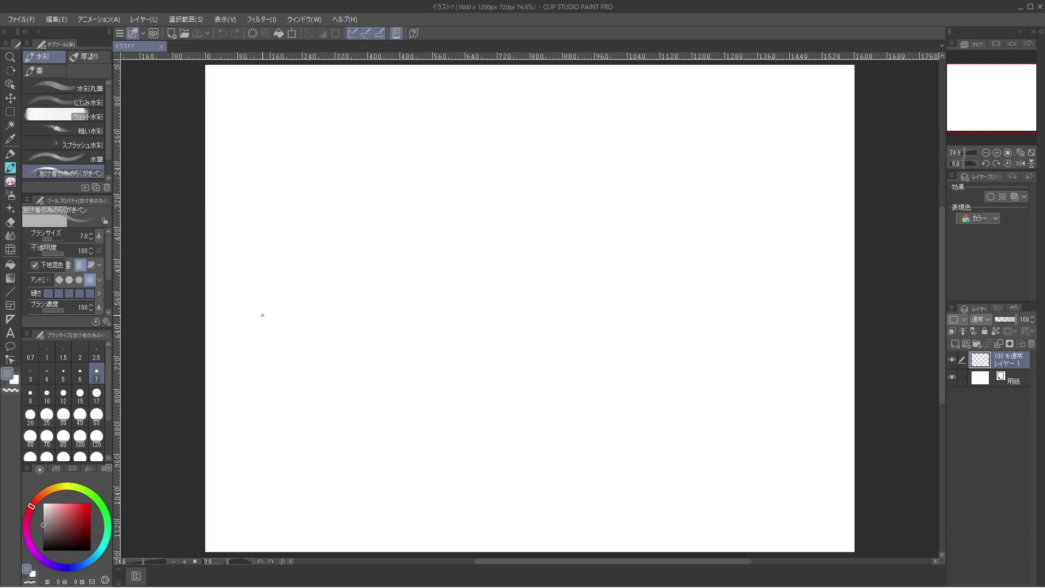
Set the drawing brush size to 12.5 for the rough sketch.
key(bracketleft)
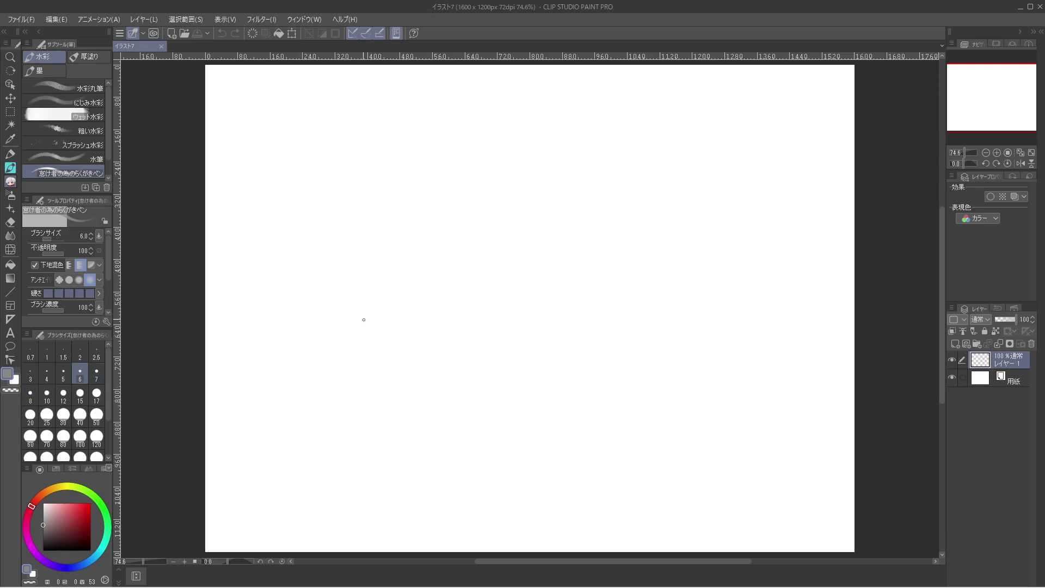
key(bracketleft)
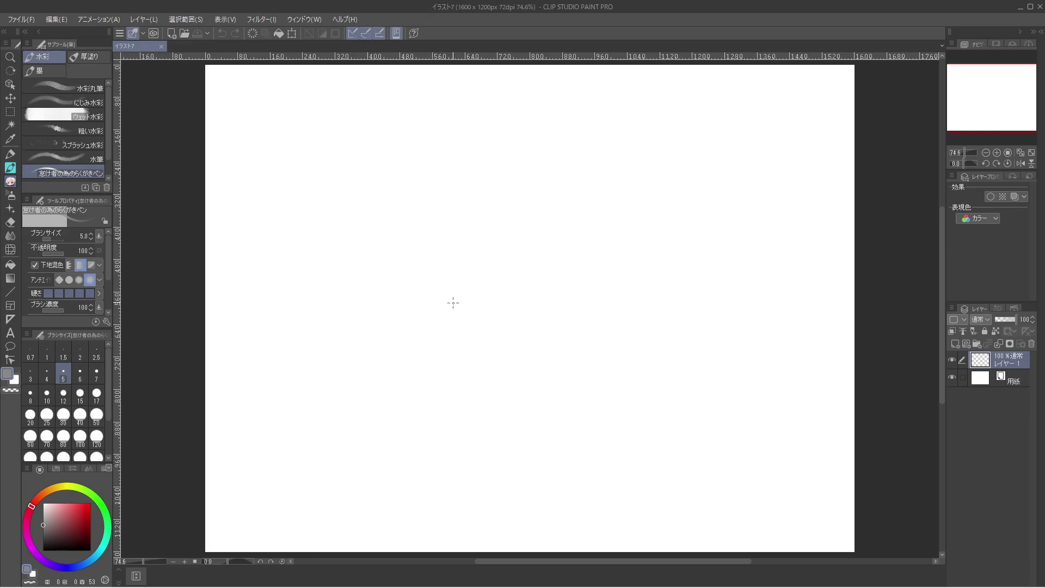
key(bracketright)
key(bracketright)
key(bracketright)
key(bracketright)
key(bracketright)
key(bracketright)
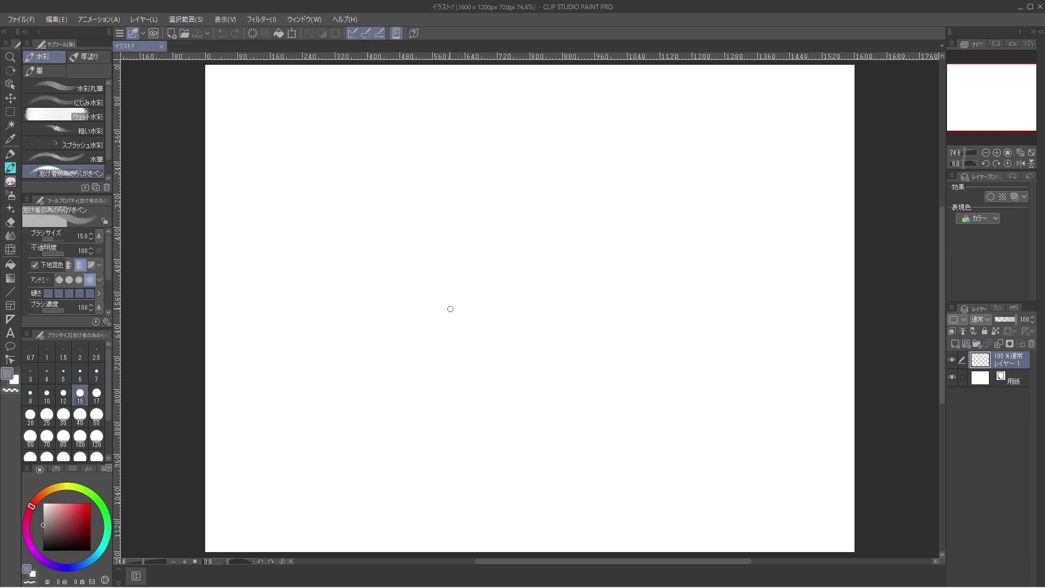
key(bracketleft)
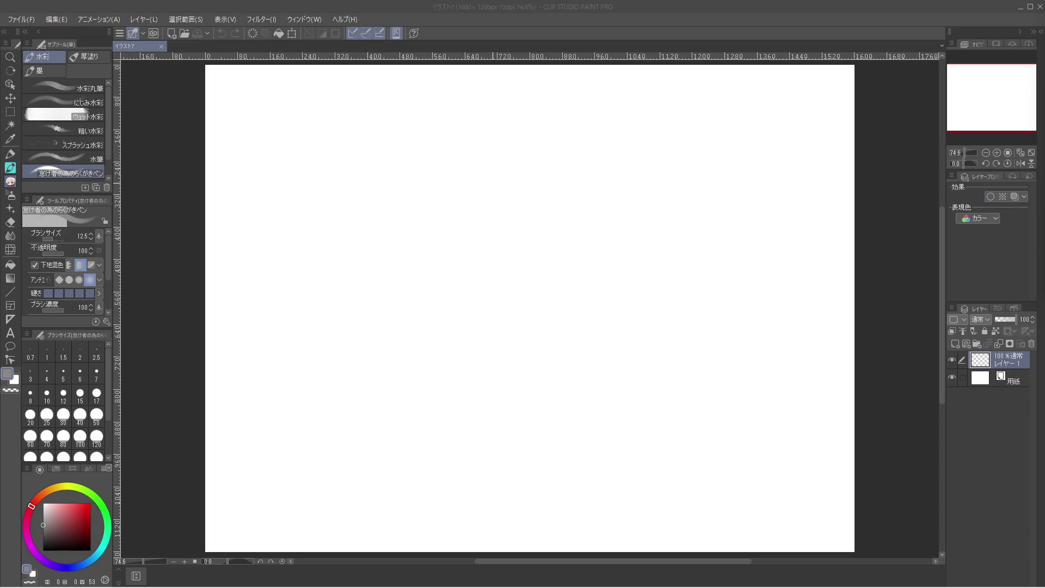
click(861, 199)
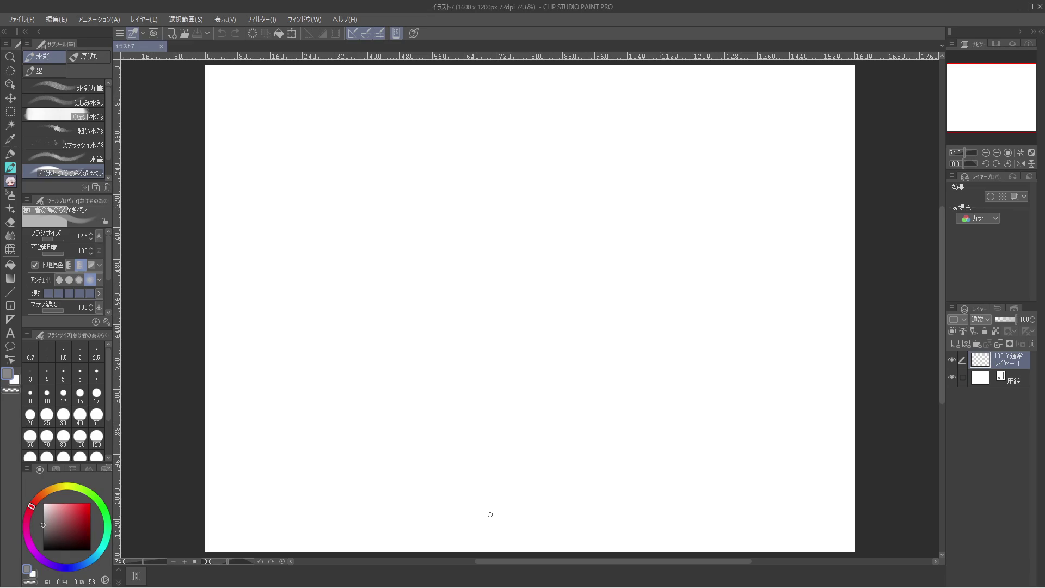
Sketch a creature's domed head near the canvas's lower edge, with an oval on each side and a rounded snout below.
mouse_move(488, 511)
mouse_down()
mouse_move(464, 506)
mouse_move(481, 466)
mouse_move(572, 455)
mouse_move(620, 494)
mouse_move(576, 510)
mouse_move(454, 500)
mouse_up()
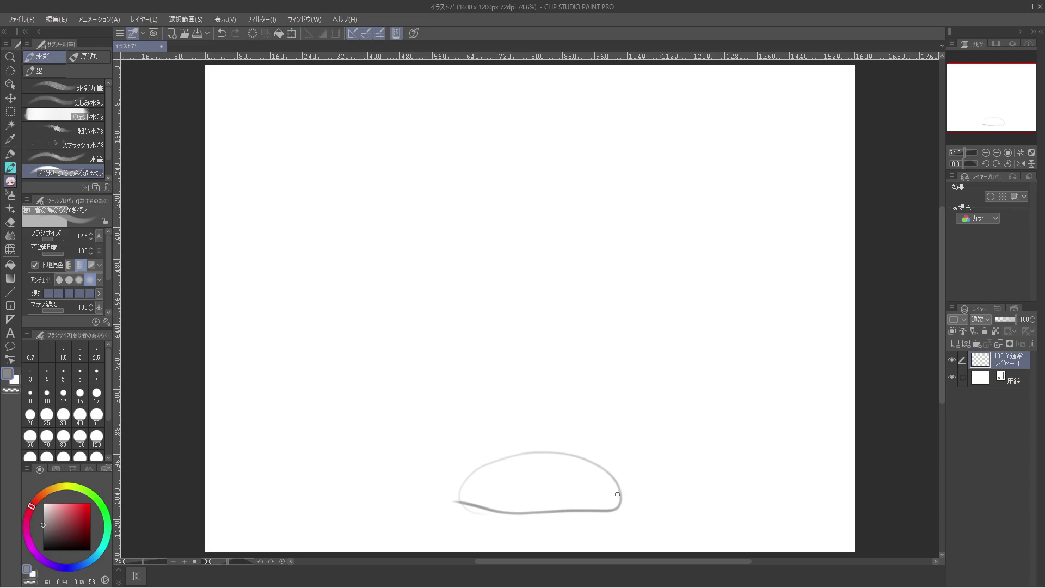
mouse_move(620, 496)
mouse_down()
mouse_move(625, 547)
mouse_move(601, 487)
mouse_up()
mouse_move(457, 495)
mouse_down()
mouse_move(436, 551)
mouse_move(472, 551)
mouse_up()
mouse_move(481, 511)
mouse_down()
mouse_move(513, 545)
mouse_move(545, 553)
mouse_up()
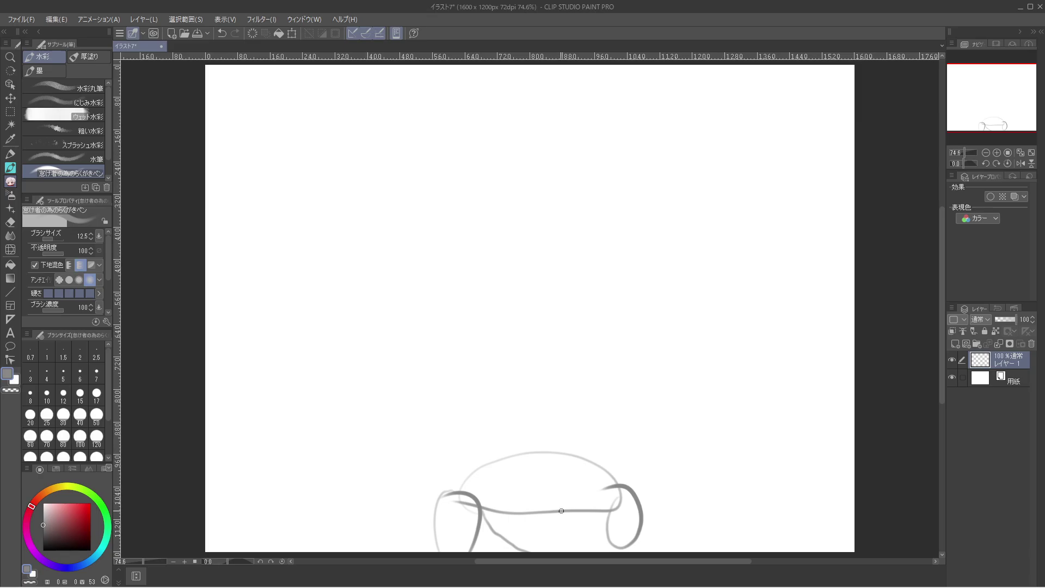
key(ctrl+z)
mouse_move(482, 510)
mouse_down()
mouse_move(557, 499)
mouse_move(605, 544)
mouse_move(545, 557)
mouse_move(482, 510)
mouse_up()
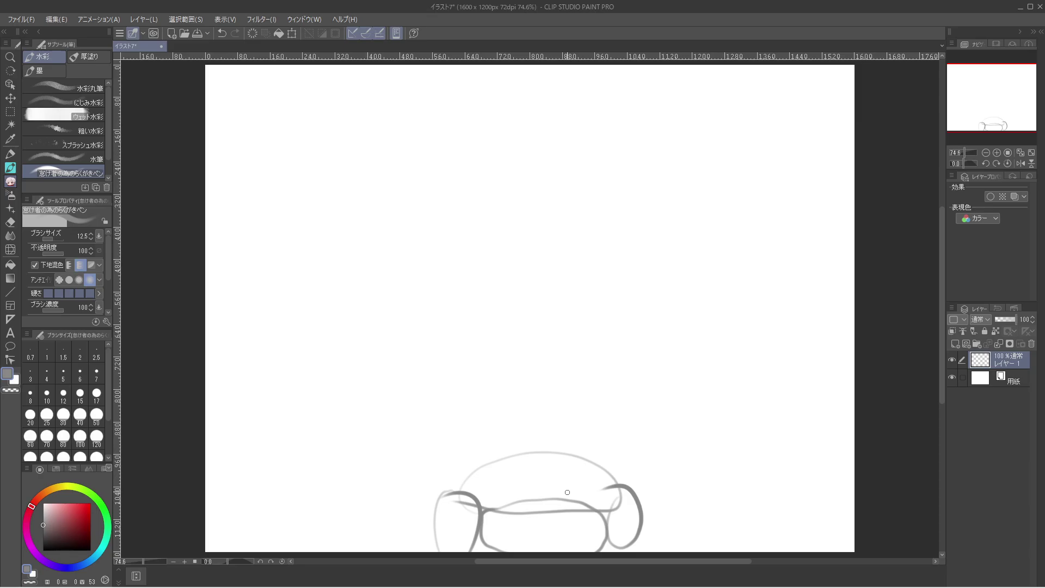
mouse_move(567, 492)
mouse_down()
mouse_move(579, 487)
mouse_move(567, 485)
mouse_up()
key(ctrl+z)
mouse_move(579, 453)
mouse_down()
mouse_move(659, 333)
mouse_move(617, 482)
mouse_up()
mouse_move(484, 460)
mouse_down()
mouse_move(415, 380)
mouse_move(407, 395)
mouse_move(459, 482)
mouse_up()
key(ctrl+z)
key(ctrl+z)
mouse_move(577, 452)
mouse_down()
mouse_move(630, 387)
mouse_move(639, 417)
mouse_move(621, 480)
mouse_up()
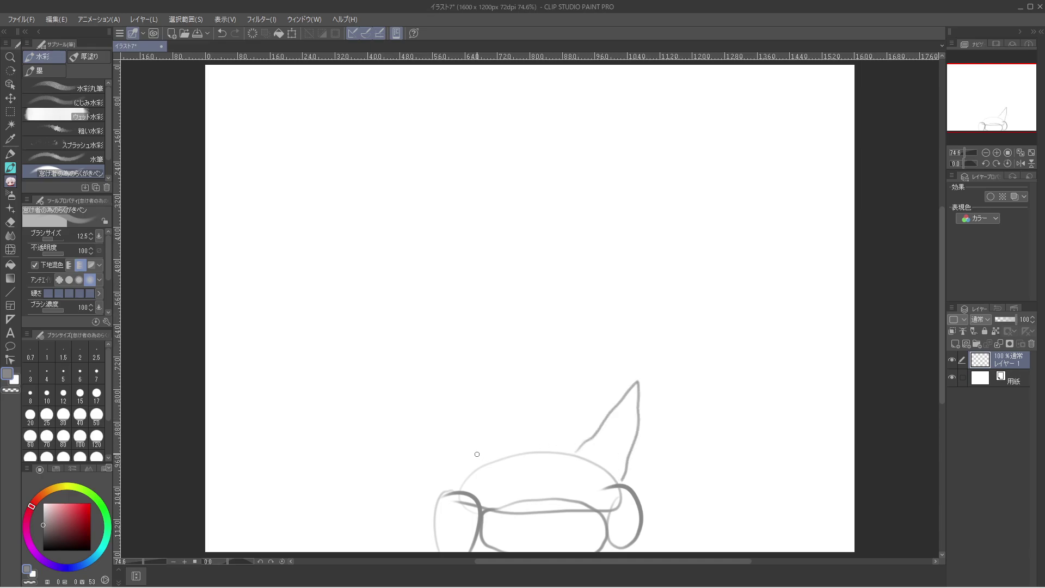
mouse_move(472, 450)
mouse_down()
mouse_move(394, 403)
mouse_move(461, 484)
mouse_up()
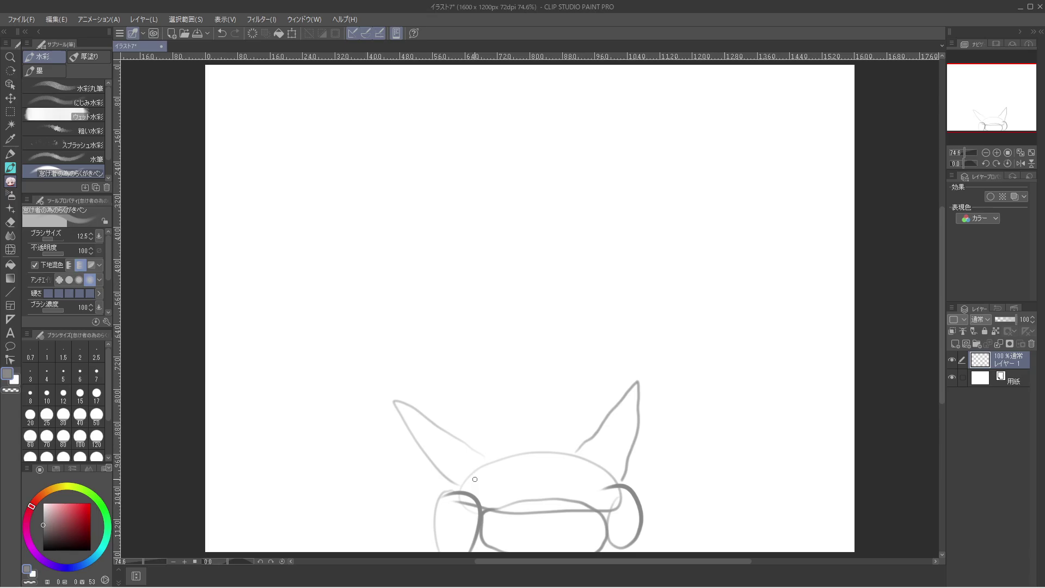
key(ctrl+z)
key(ctrl+z)
mouse_move(616, 482)
mouse_down()
mouse_move(660, 456)
mouse_move(701, 405)
mouse_move(580, 455)
mouse_up()
mouse_move(489, 456)
mouse_down()
mouse_move(410, 430)
mouse_move(460, 478)
mouse_up()
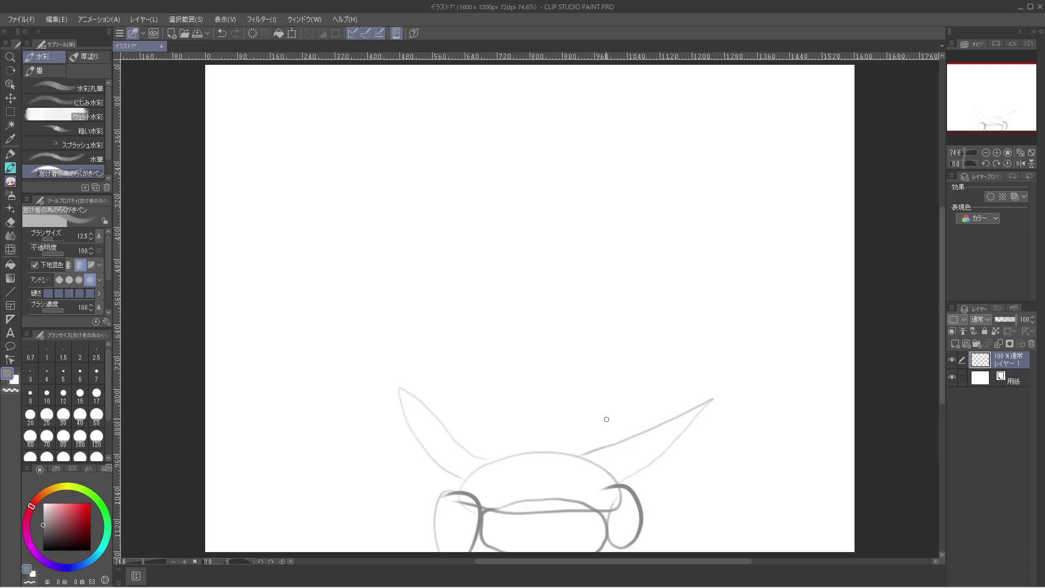
key(ctrl+z)
key(ctrl+z)
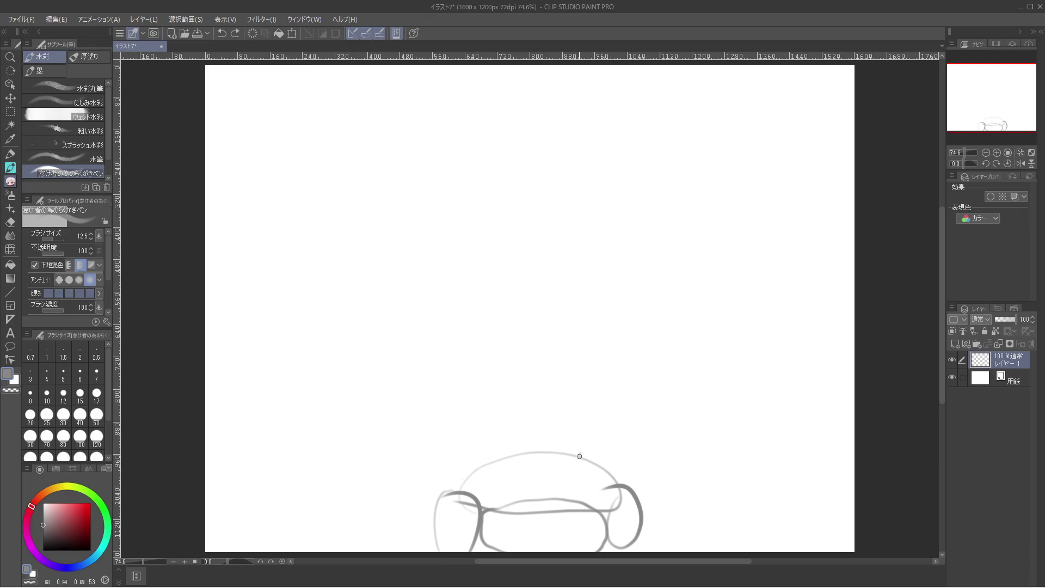
Sketch a pointed triangular ear on each side of the head's top.
mouse_move(580, 455)
mouse_down()
mouse_move(625, 418)
mouse_move(617, 492)
mouse_up()
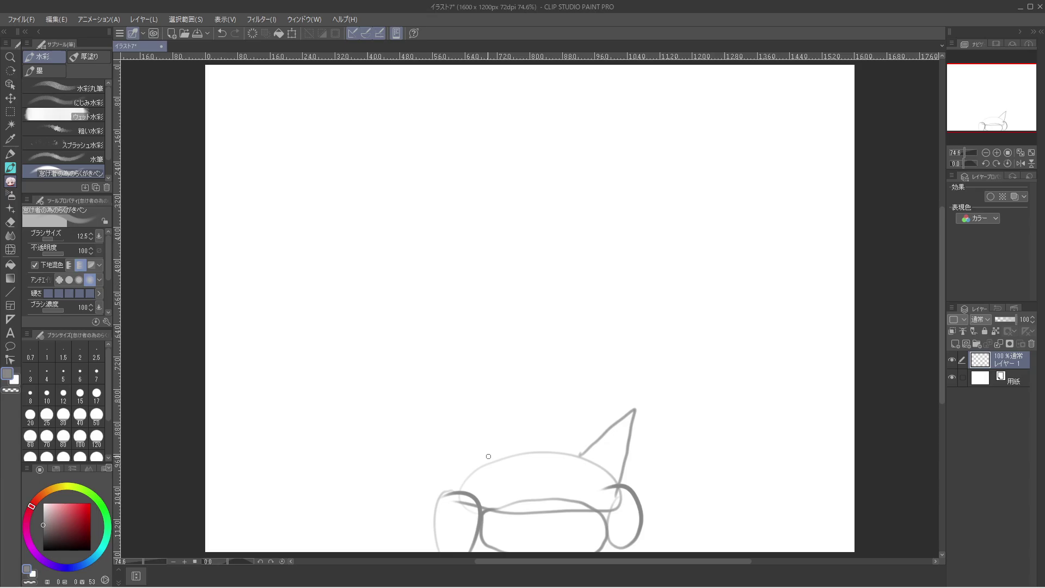
mouse_move(488, 456)
mouse_down()
mouse_move(421, 413)
mouse_move(466, 490)
mouse_up()
drag(488, 454, 493, 467)
mouse_move(580, 485)
mouse_down()
mouse_move(594, 482)
mouse_move(580, 485)
mouse_up()
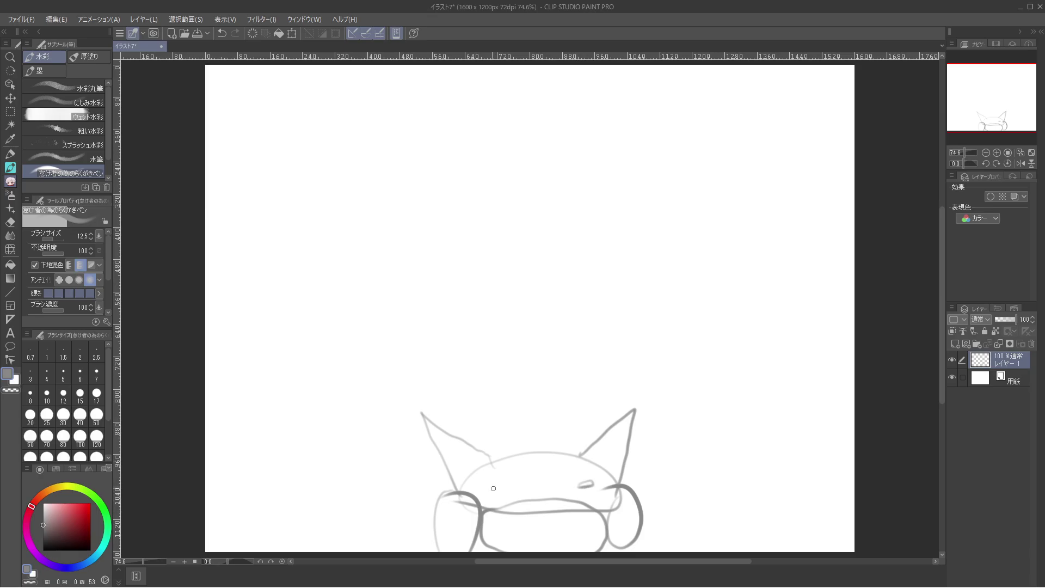
key(ctrl+z)
Sketch crossing guidelines over the face and place a small eye on each side of the head.
drag(461, 499, 614, 484)
drag(544, 456, 544, 526)
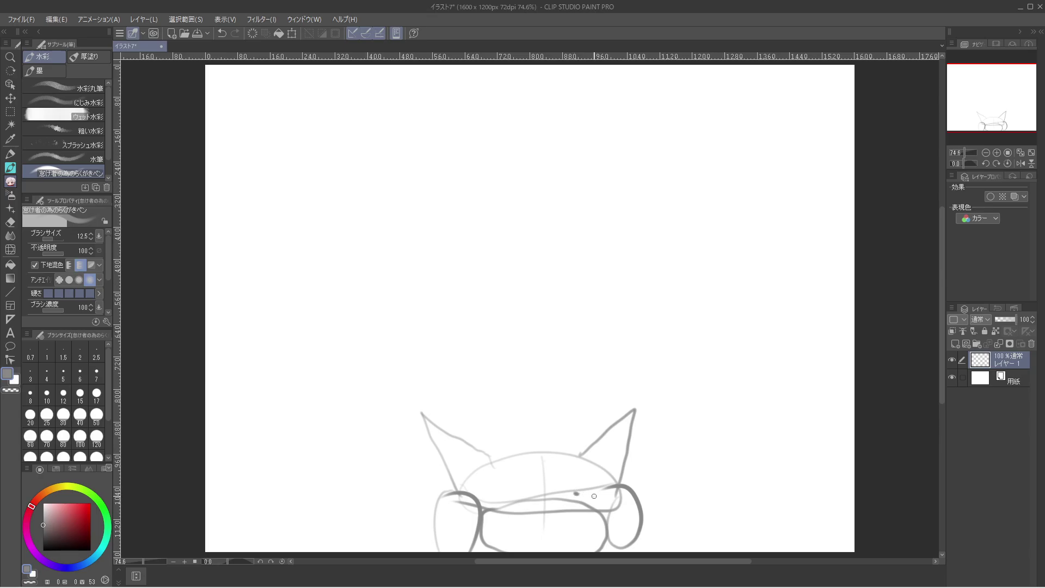
drag(595, 480, 599, 479)
mouse_move(477, 488)
mouse_down()
mouse_move(488, 508)
mouse_move(480, 484)
mouse_up()
drag(573, 493, 580, 494)
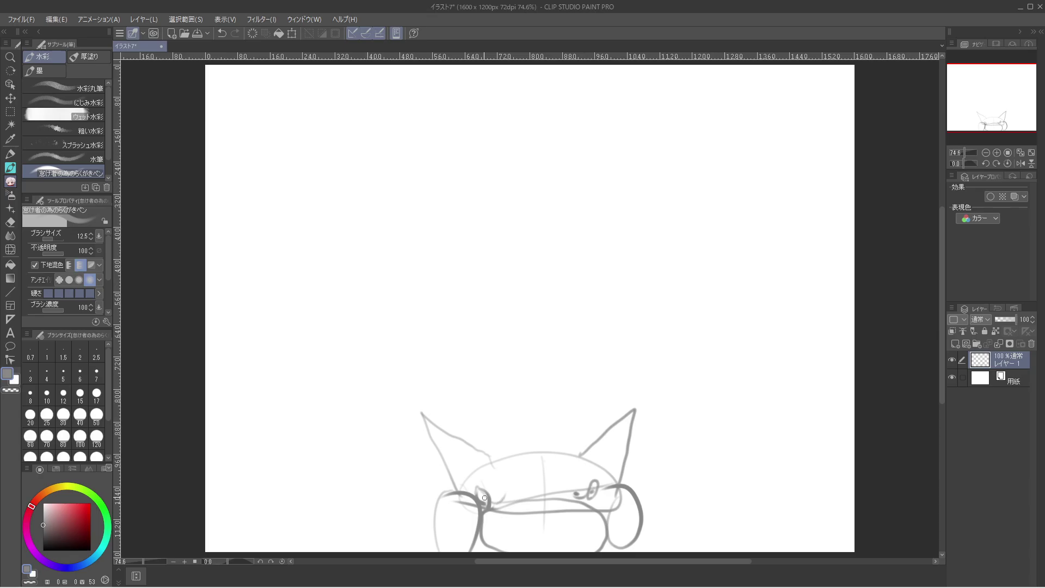
drag(482, 496, 483, 500)
Sketch two nostrils on the snout and darken the outlines of the head's dome and left oval.
mouse_move(544, 514)
mouse_down()
mouse_move(507, 551)
mouse_move(539, 539)
mouse_move(581, 549)
mouse_up()
drag(513, 544, 505, 548)
mouse_move(556, 540)
mouse_down()
mouse_move(519, 540)
mouse_move(509, 552)
mouse_move(577, 536)
mouse_move(568, 542)
mouse_move(578, 529)
mouse_move(579, 549)
mouse_move(524, 551)
mouse_move(496, 550)
mouse_up()
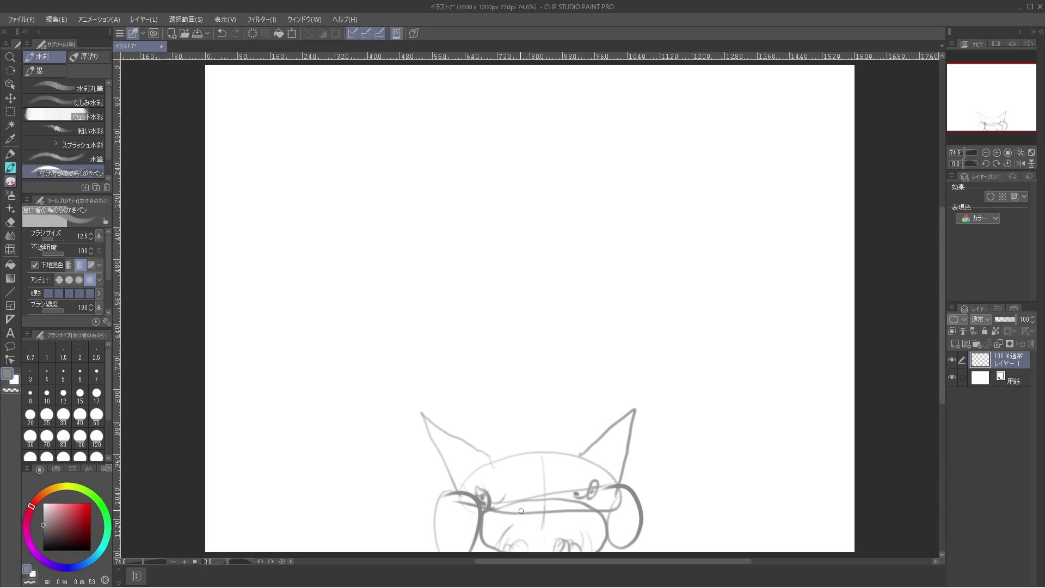
drag(506, 504, 502, 530)
key(ctrl+z)
mouse_move(464, 479)
mouse_down()
mouse_move(440, 506)
mouse_move(435, 551)
mouse_up()
mouse_move(454, 487)
mouse_down()
mouse_move(534, 448)
mouse_move(594, 466)
mouse_up()
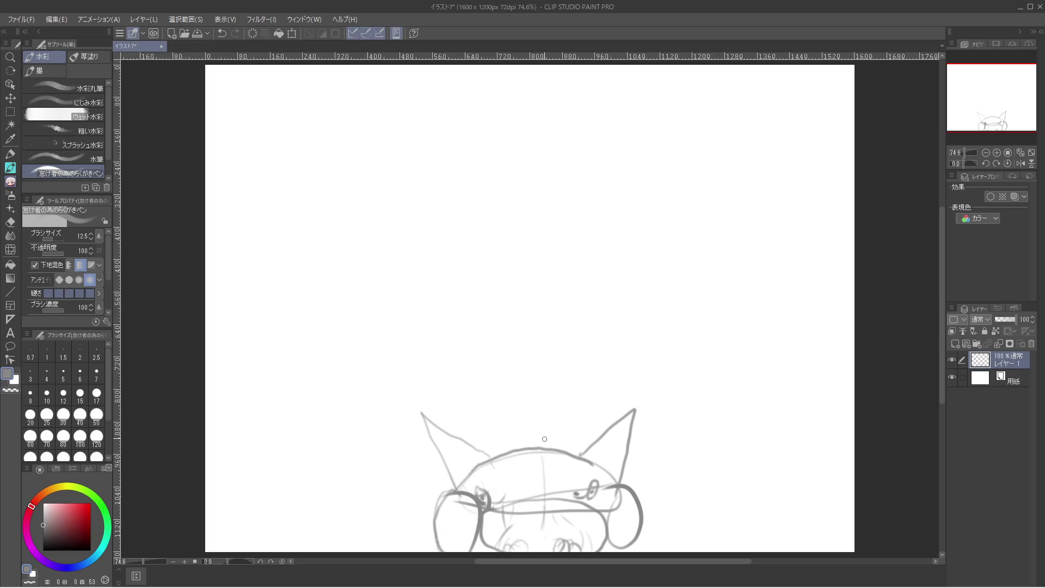
Extend the right ear upward with longer strokes and try reshaping the outline around the crown.
mouse_move(517, 447)
mouse_down()
mouse_move(583, 447)
mouse_move(621, 412)
mouse_up()
drag(586, 446, 642, 388)
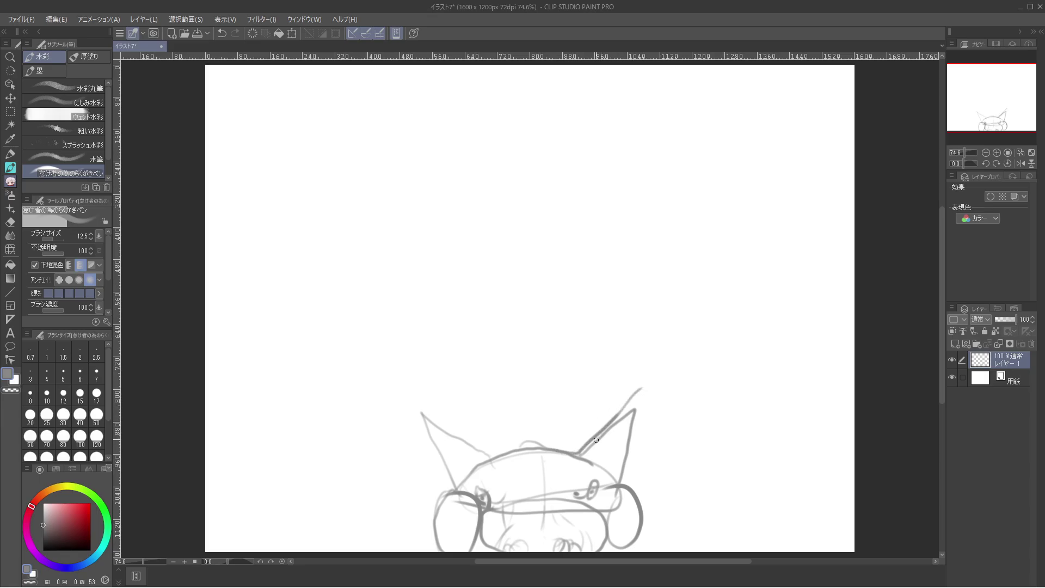
mouse_move(530, 451)
mouse_down()
mouse_move(578, 444)
mouse_move(667, 370)
mouse_move(678, 413)
mouse_move(632, 482)
mouse_up()
mouse_move(553, 441)
mouse_down()
mouse_move(519, 441)
mouse_move(478, 320)
mouse_move(442, 425)
mouse_move(462, 472)
mouse_up()
key(ctrl+z)
key(ctrl+z)
Erase both pointed ears using the transparent colour, with the brush enlarged to size 30.
key(c)
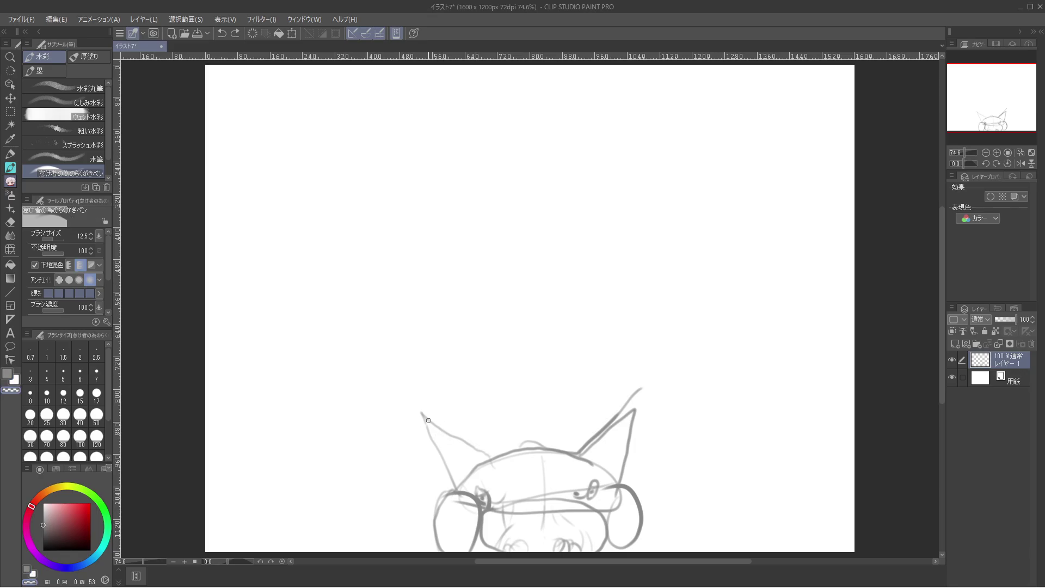
mouse_move(429, 420)
mouse_down()
mouse_move(411, 439)
mouse_move(457, 414)
mouse_move(472, 429)
mouse_move(454, 449)
mouse_move(422, 426)
mouse_move(405, 458)
mouse_move(445, 440)
mouse_move(498, 437)
mouse_move(476, 449)
mouse_move(561, 437)
mouse_up()
key(])
key(])
key(])
key(])
key(])
mouse_move(595, 443)
mouse_down()
mouse_move(613, 410)
mouse_move(646, 413)
mouse_move(615, 468)
mouse_move(630, 446)
mouse_move(632, 469)
mouse_move(645, 431)
mouse_up()
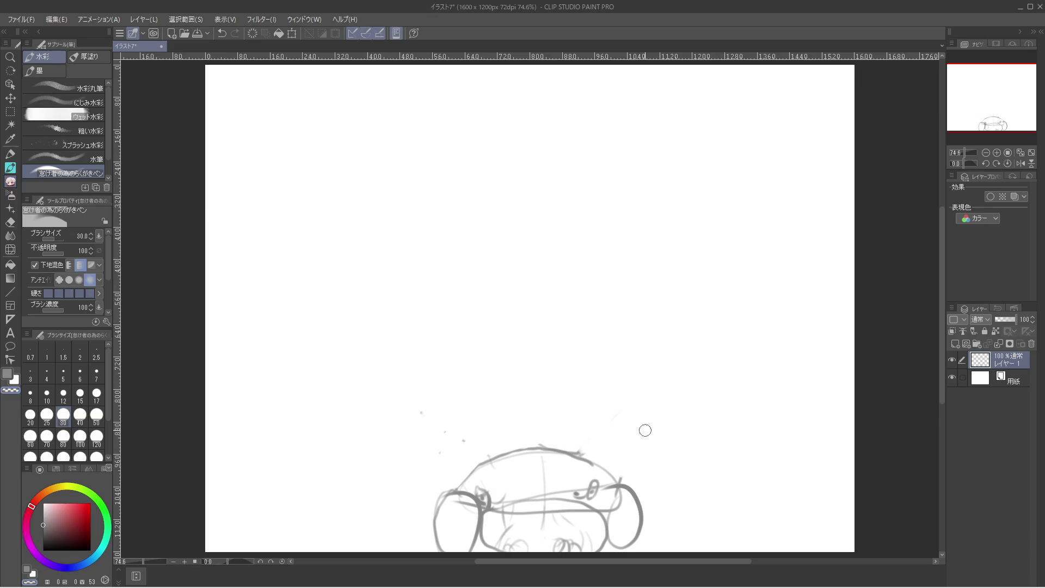
Return to the grey drawing colour, undo the thick test stroke and set the brush size to 12.5.
key(c)
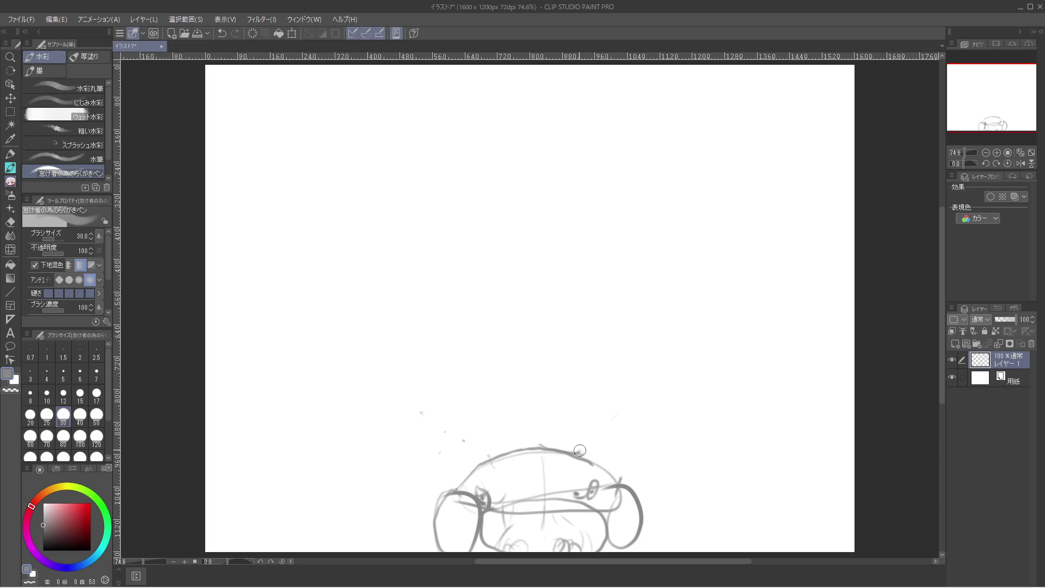
mouse_move(575, 454)
mouse_down()
mouse_move(590, 447)
mouse_move(569, 445)
mouse_move(615, 391)
mouse_up()
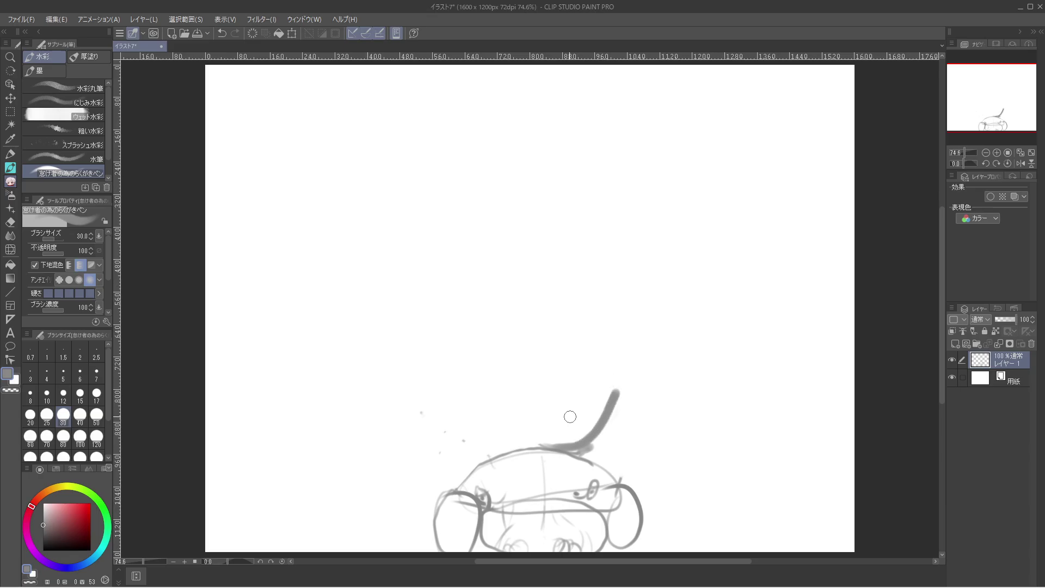
key(ctrl+z)
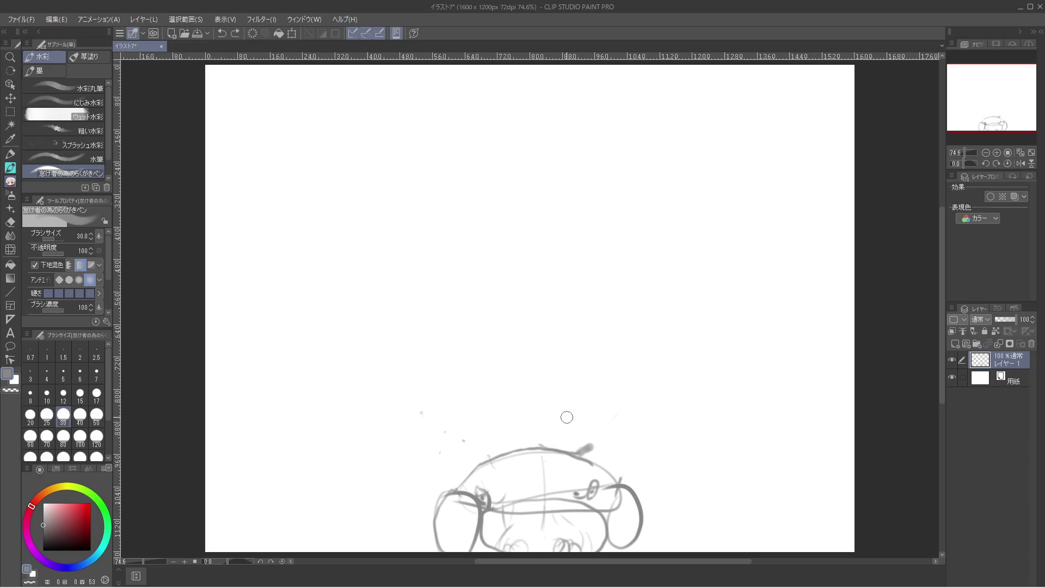
key(bracketleft)
key(bracketleft)
key(bracketleft)
key(bracketleft)
key(bracketleft)
key(bracketleft)
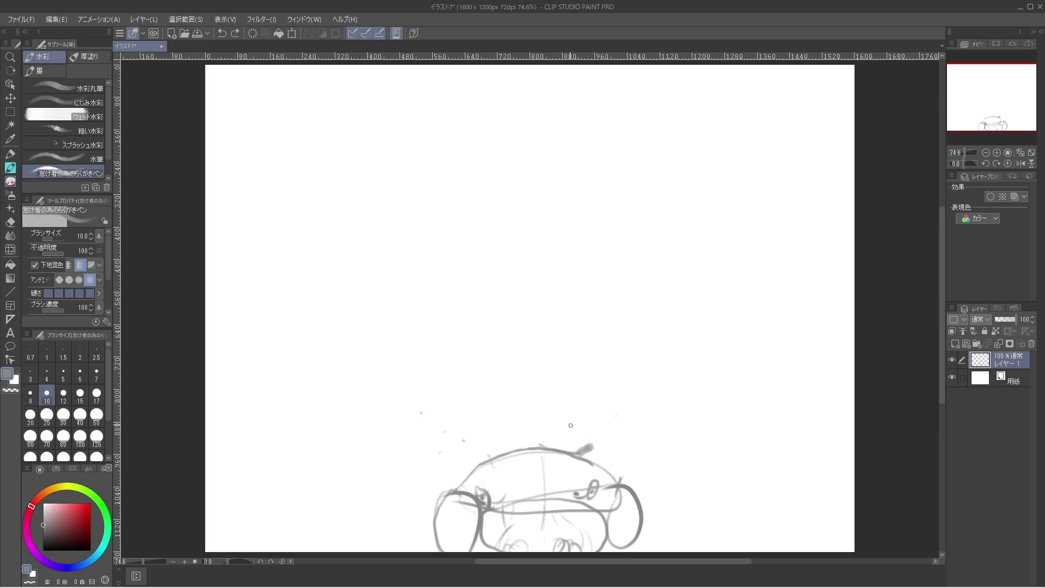
key(bracketright)
Sketch two tall, tapering horns rising from the left and right sides of the head.
drag(556, 446, 571, 449)
drag(591, 446, 642, 344)
drag(472, 461, 431, 369)
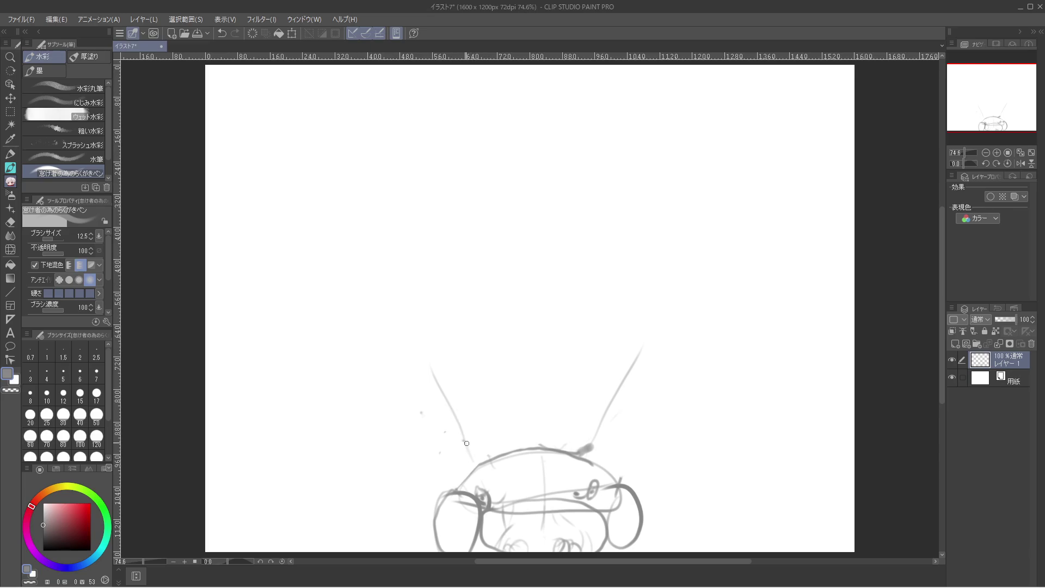
drag(467, 443, 442, 314)
mouse_move(606, 461)
mouse_down()
mouse_move(636, 322)
mouse_move(644, 374)
mouse_move(613, 500)
mouse_up()
drag(632, 345, 584, 482)
mouse_move(499, 451)
mouse_down()
mouse_move(439, 311)
mouse_move(460, 488)
mouse_up()
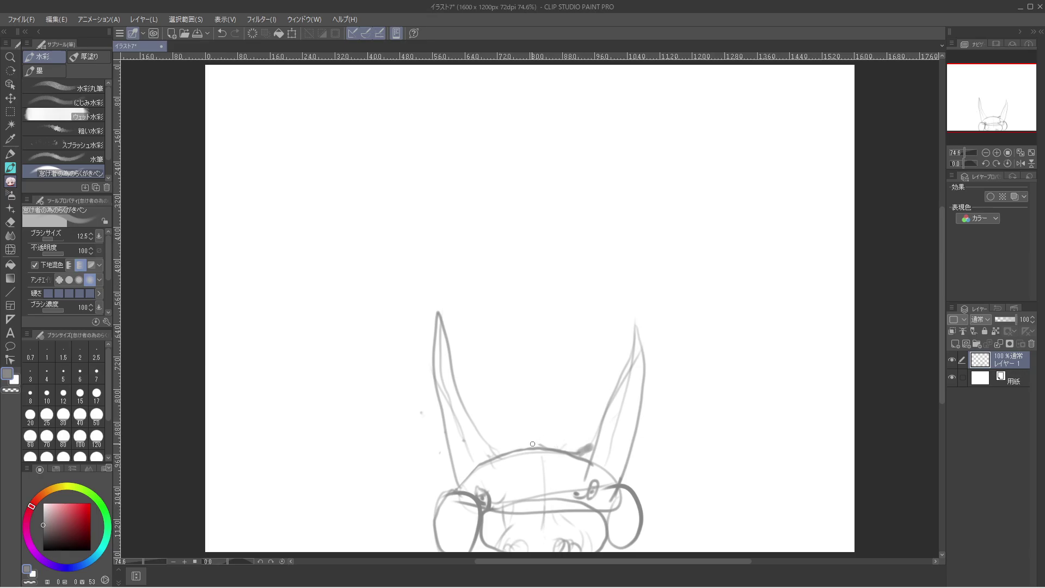
Sketch a narrow upright horn at the centre of the crown and short spikes around both side ovals.
mouse_move(527, 452)
mouse_down()
mouse_move(541, 359)
mouse_move(553, 440)
mouse_up()
mouse_move(618, 484)
mouse_down()
mouse_move(637, 483)
mouse_move(624, 508)
mouse_move(654, 504)
mouse_move(613, 533)
mouse_move(646, 555)
mouse_move(671, 537)
mouse_up()
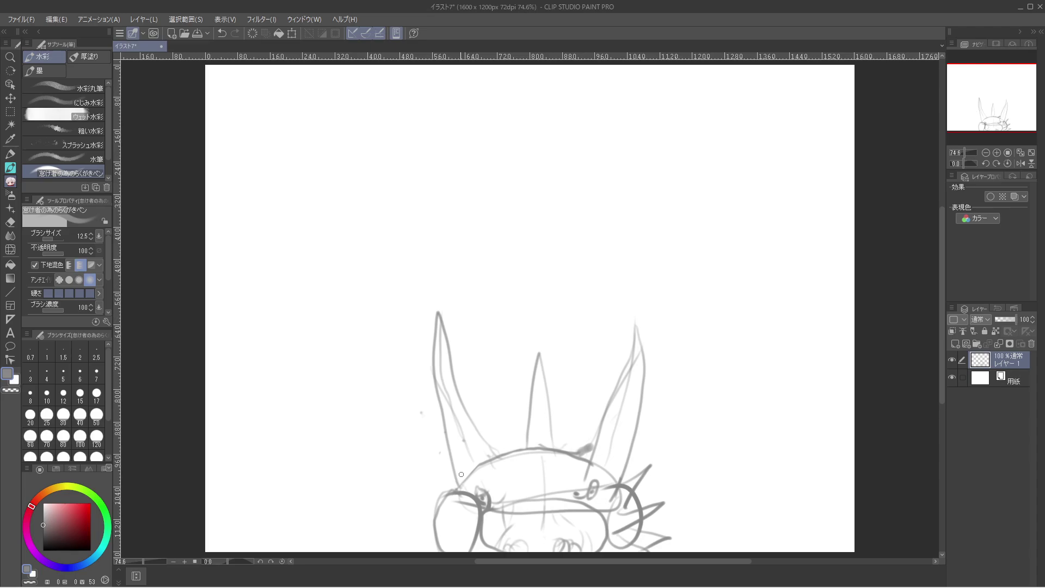
mouse_move(461, 475)
mouse_down()
mouse_move(439, 482)
mouse_move(447, 491)
mouse_move(432, 504)
mouse_move(445, 545)
mouse_move(436, 541)
mouse_move(444, 513)
mouse_move(410, 501)
mouse_move(441, 529)
mouse_move(416, 532)
mouse_move(457, 546)
mouse_up()
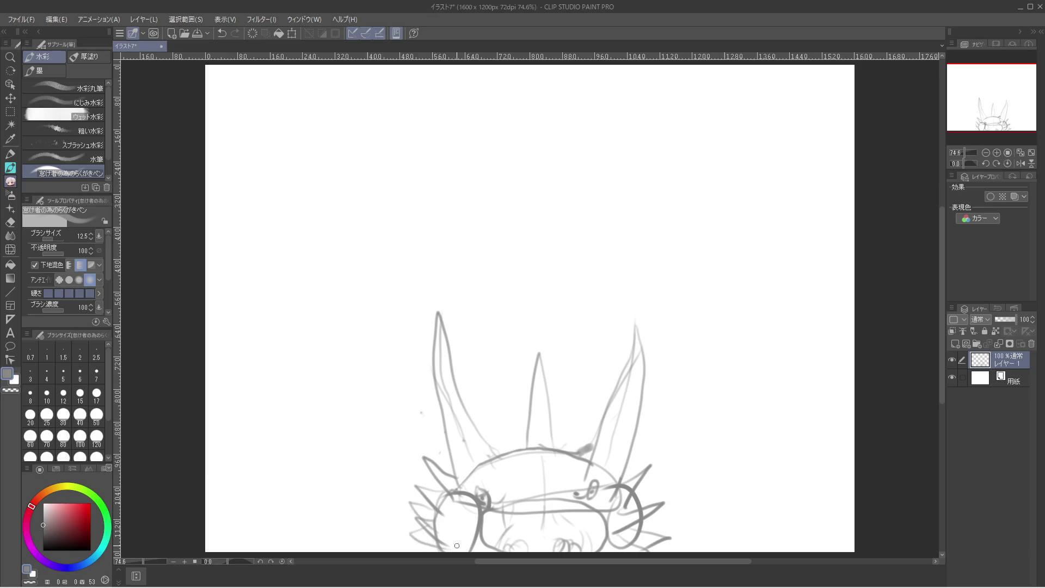
key(bracketleft)
mouse_move(422, 504)
mouse_down()
mouse_move(406, 536)
mouse_move(427, 514)
mouse_up()
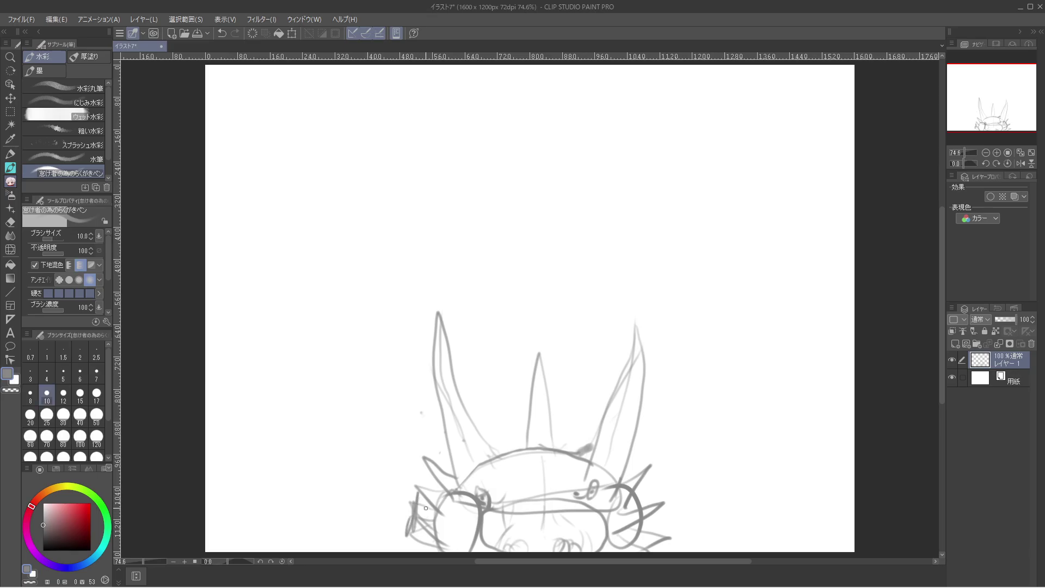
Paint over the lower spikes beside the left oval in white at brush size 12.5.
key(bracketright)
key(x)
mouse_move(419, 505)
mouse_down()
mouse_move(410, 548)
mouse_move(418, 518)
mouse_move(425, 535)
mouse_move(430, 525)
mouse_move(431, 550)
mouse_move(426, 507)
mouse_move(418, 542)
mouse_move(415, 497)
mouse_up()
key(x)
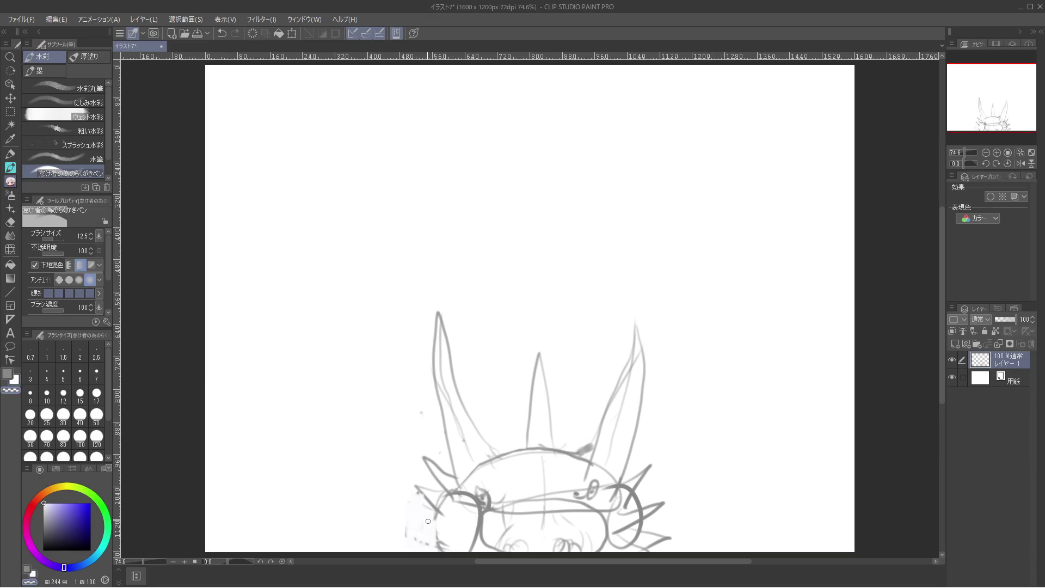
Redraw the lower spikes beside the left oval in the grey drawing colour.
key(x)
key(x)
key(x)
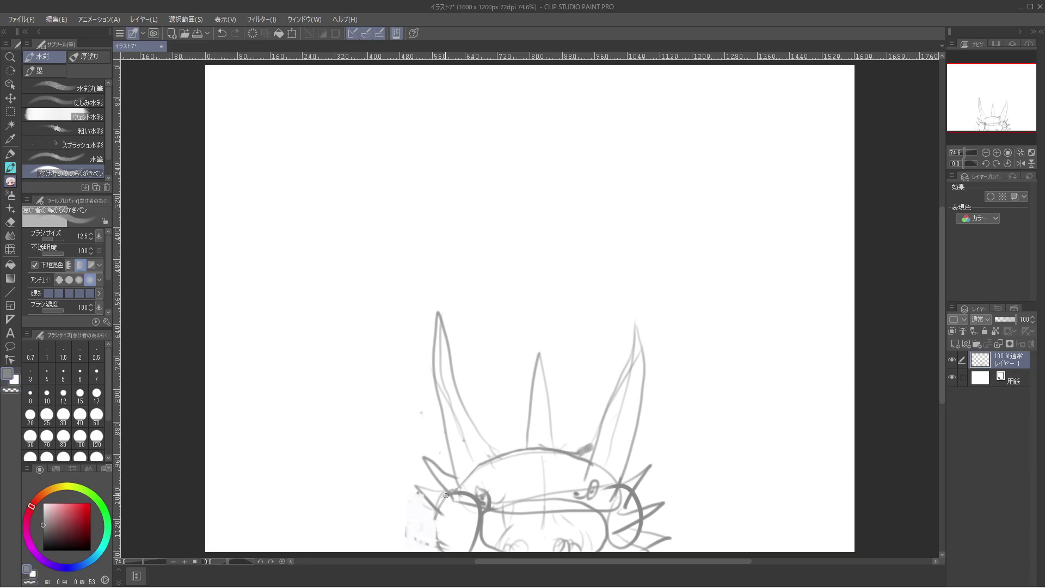
key(x)
key(x)
drag(427, 515, 441, 519)
Erase all the spikes around the left oval with the transparent colour and return to the drawing colour.
key(x)
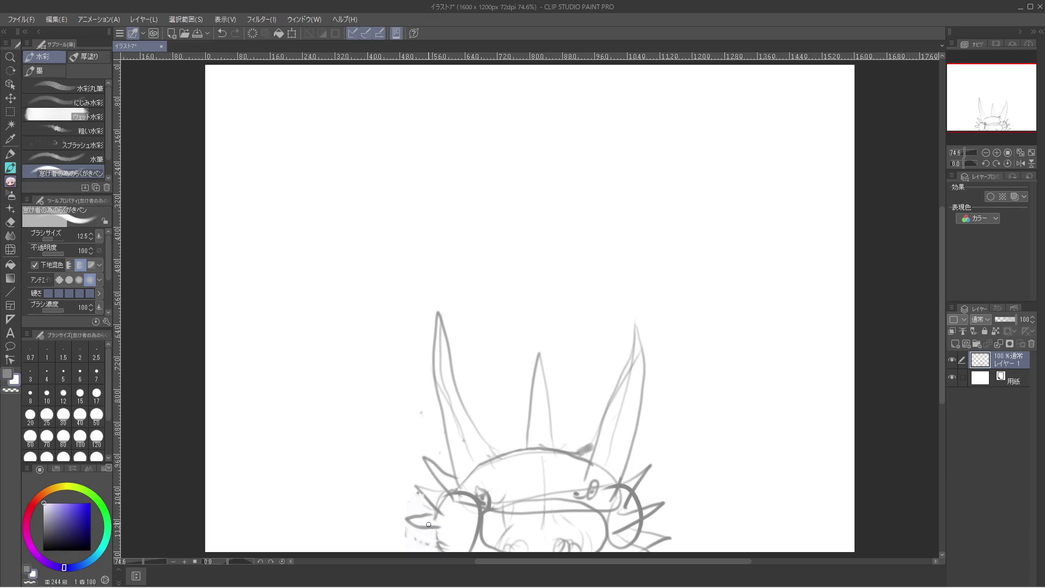
key(x)
key(c)
mouse_move(410, 515)
mouse_down()
mouse_move(404, 535)
mouse_move(428, 509)
mouse_move(424, 543)
mouse_move(434, 506)
mouse_move(421, 529)
mouse_move(424, 491)
mouse_move(409, 523)
mouse_move(417, 488)
mouse_move(434, 502)
mouse_up()
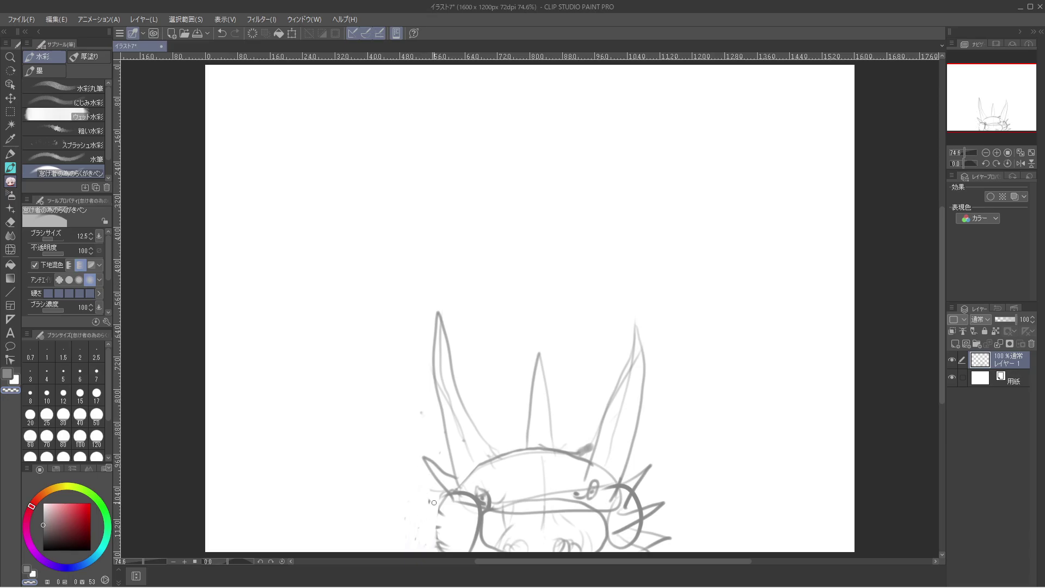
mouse_move(425, 451)
mouse_down()
mouse_move(420, 492)
mouse_move(446, 480)
mouse_move(439, 502)
mouse_up()
key(c)
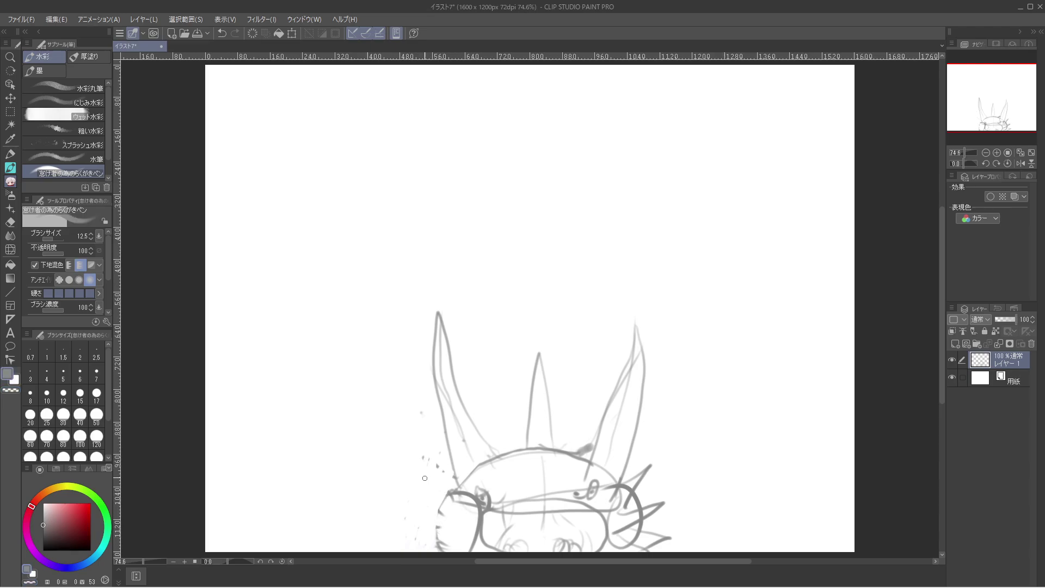
Redraw the spikes around the left oval and reinforce the outlines of both tall side horns.
mouse_move(414, 470)
mouse_down()
mouse_move(450, 484)
mouse_move(429, 512)
mouse_move(439, 486)
mouse_move(388, 511)
mouse_move(432, 533)
mouse_move(395, 551)
mouse_move(435, 549)
mouse_move(393, 551)
mouse_up()
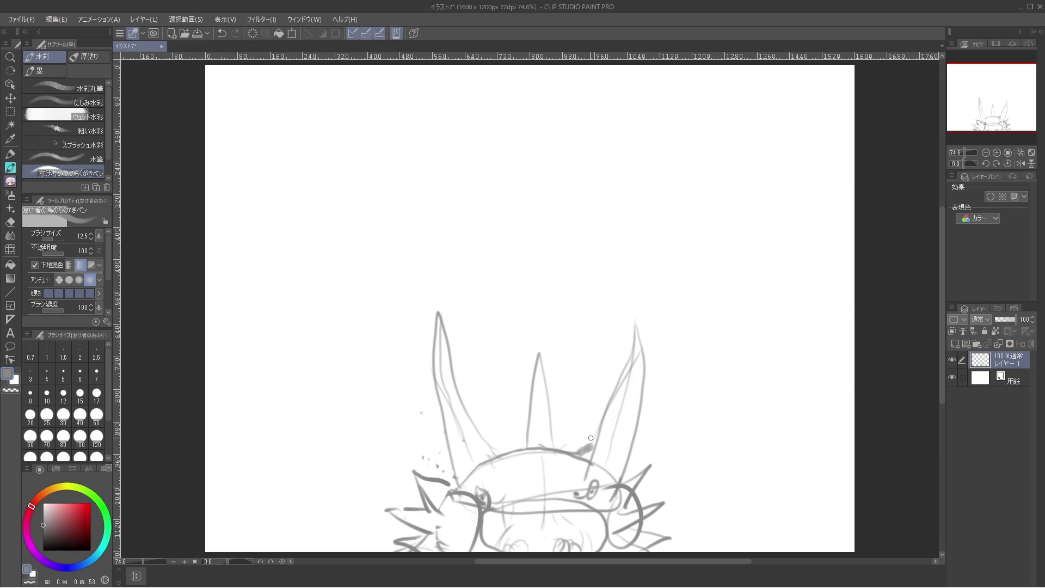
mouse_move(637, 313)
mouse_down()
mouse_move(590, 459)
mouse_move(631, 452)
mouse_move(619, 500)
mouse_up()
drag(610, 417, 593, 471)
mouse_move(439, 315)
mouse_down()
mouse_move(458, 384)
mouse_move(429, 326)
mouse_move(458, 486)
mouse_up()
mouse_move(491, 434)
mouse_down()
mouse_move(469, 456)
mouse_move(435, 351)
mouse_move(443, 325)
mouse_move(487, 454)
mouse_up()
drag(439, 322, 446, 480)
mouse_move(466, 410)
mouse_down()
mouse_move(479, 456)
mouse_move(458, 480)
mouse_up()
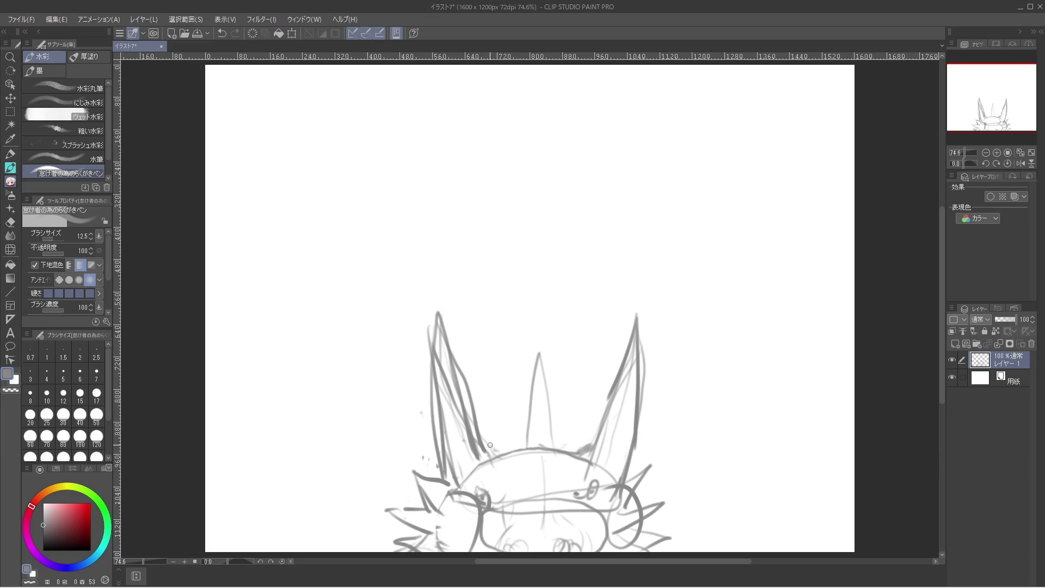
Sketch the feet, long legs and faint upper outline of a large figure standing on the crown between the horns.
mouse_move(490, 445)
mouse_down()
mouse_move(570, 443)
mouse_move(574, 407)
mouse_move(558, 342)
mouse_up()
drag(554, 432, 537, 340)
drag(500, 446, 526, 346)
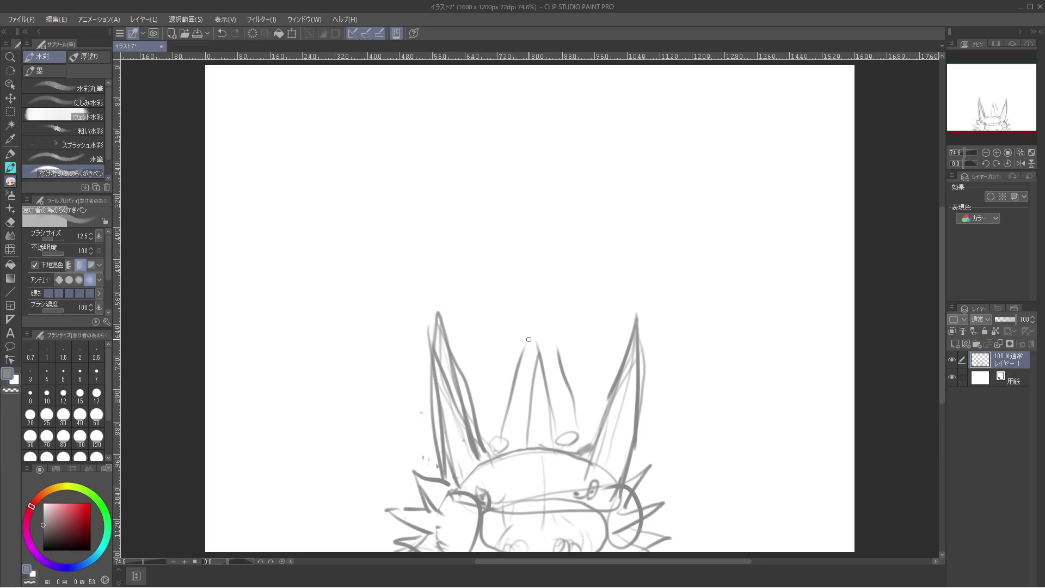
mouse_move(482, 432)
mouse_down()
mouse_move(496, 356)
mouse_move(505, 328)
mouse_up()
mouse_move(503, 302)
mouse_down()
mouse_move(518, 252)
mouse_move(498, 236)
mouse_up()
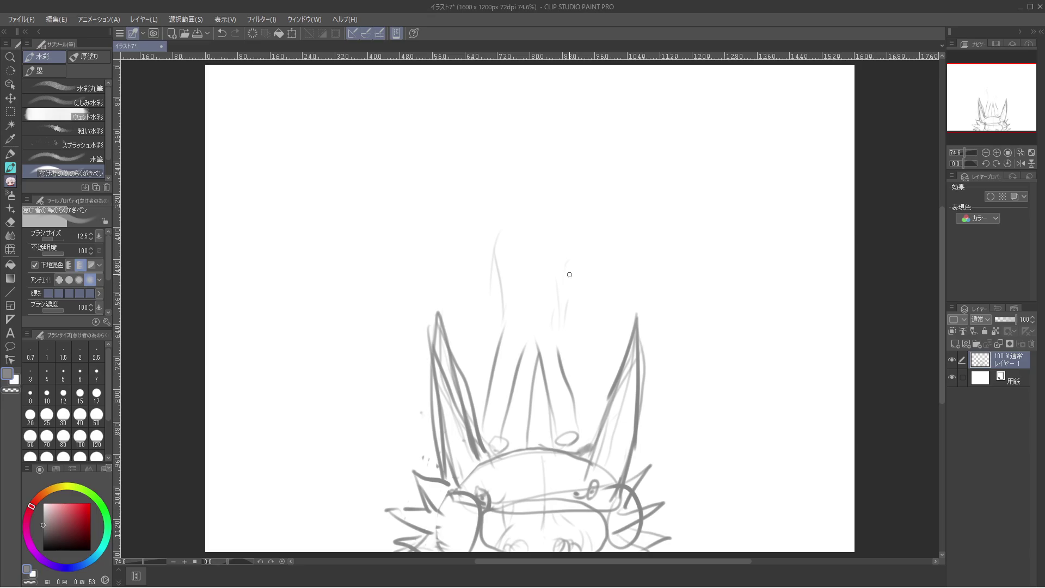
Sketch a tall staff with a V-shaped fork reaching near the canvas's upper edge beside the large figure.
mouse_move(571, 275)
mouse_down()
mouse_move(579, 269)
mouse_move(598, 378)
mouse_move(599, 463)
mouse_move(609, 444)
mouse_move(608, 316)
mouse_move(596, 237)
mouse_move(610, 150)
mouse_move(572, 90)
mouse_up()
drag(638, 94, 612, 161)
drag(606, 201, 605, 349)
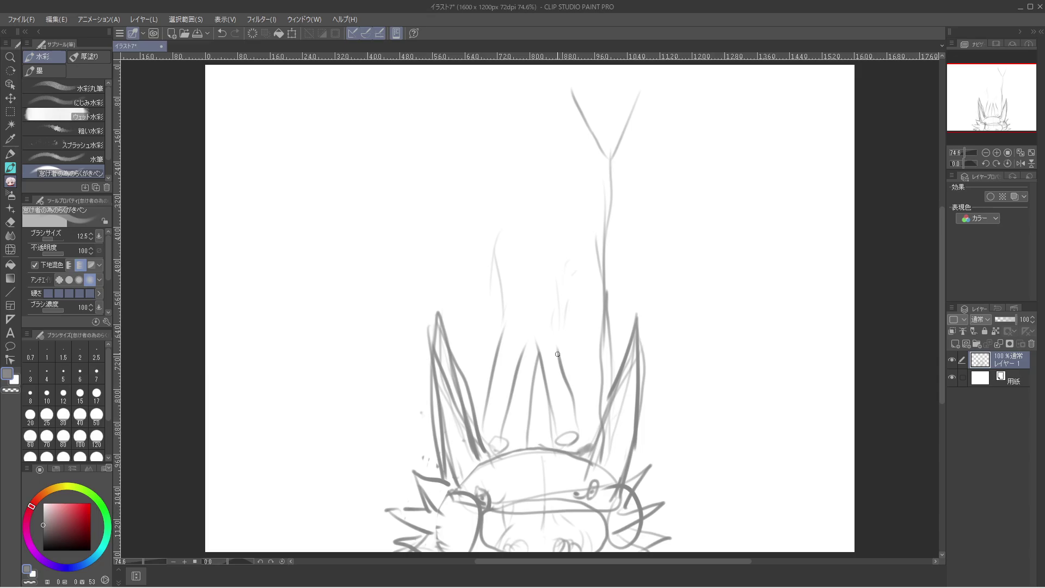
Erase the tall forked staff with the transparent colour at brush size 12.5.
key(bracketleft)
key(bracketleft)
key(bracketleft)
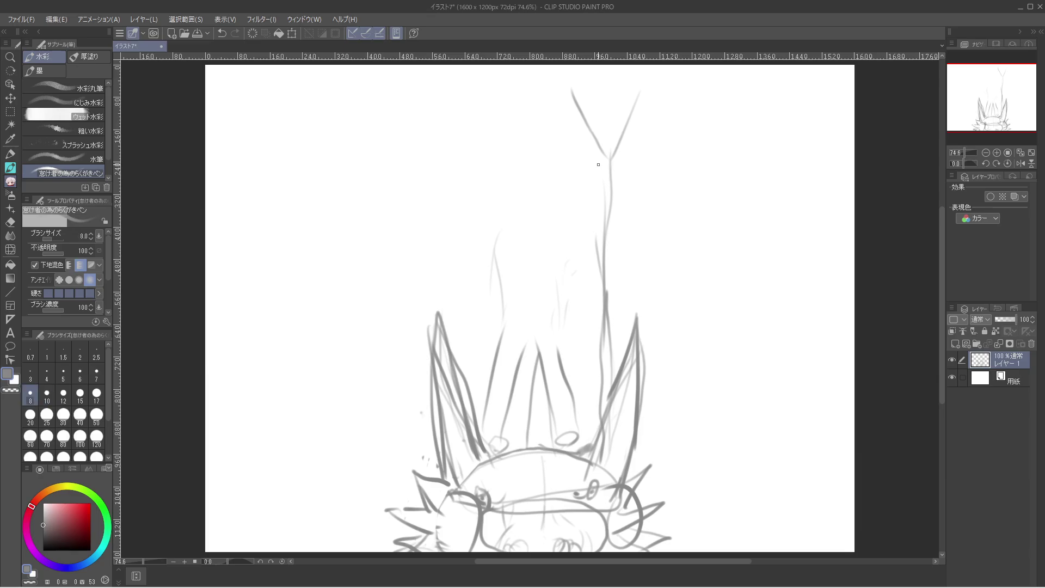
key(bracketright)
key(bracketright)
key(bracketright)
key(bracketleft)
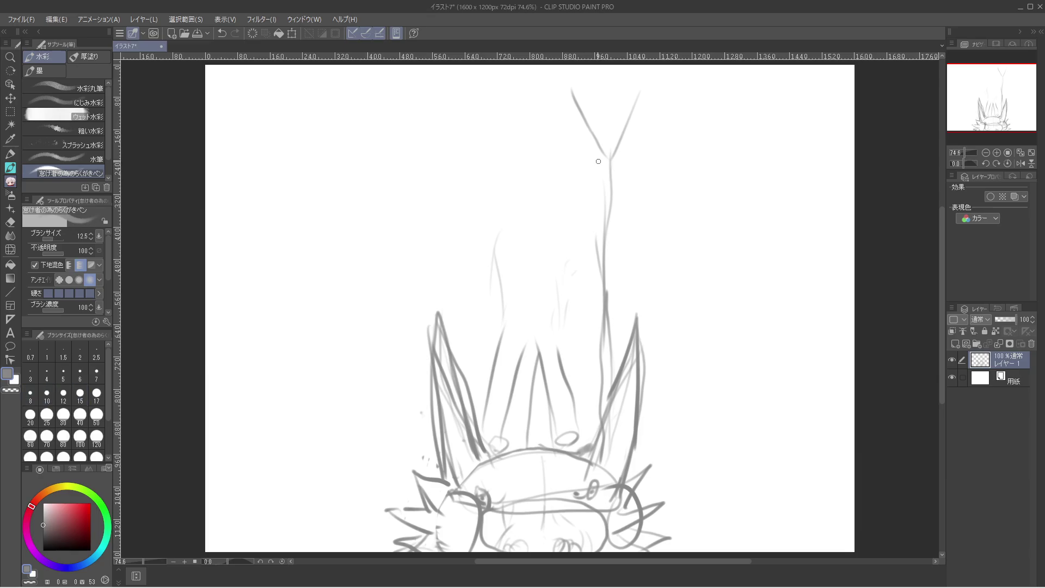
key(c)
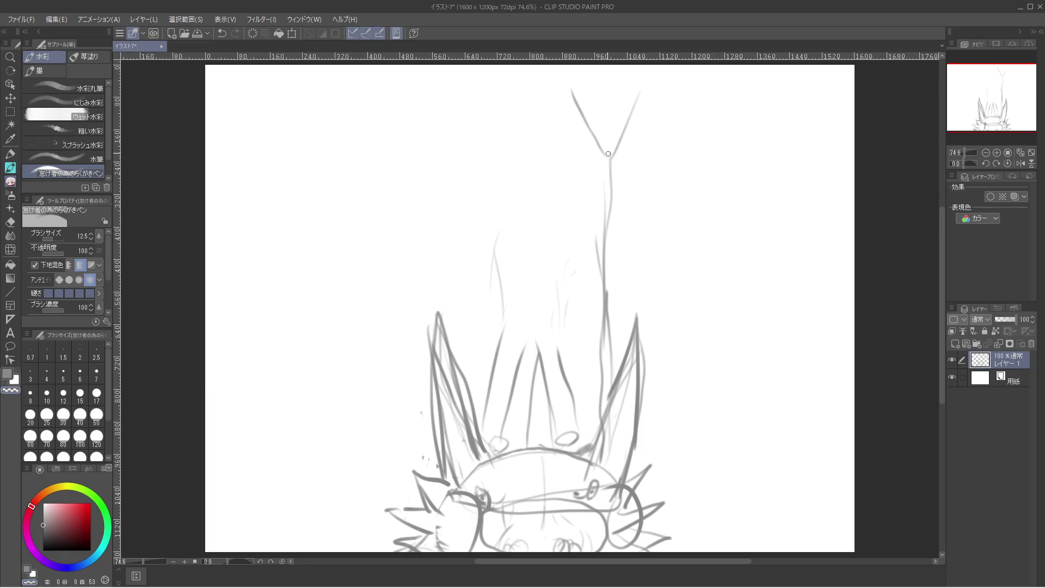
mouse_move(576, 100)
mouse_down()
mouse_move(610, 155)
mouse_move(626, 111)
mouse_move(626, 129)
mouse_move(585, 166)
mouse_move(577, 98)
mouse_move(600, 176)
mouse_move(614, 151)
mouse_move(594, 308)
mouse_move(599, 432)
mouse_up()
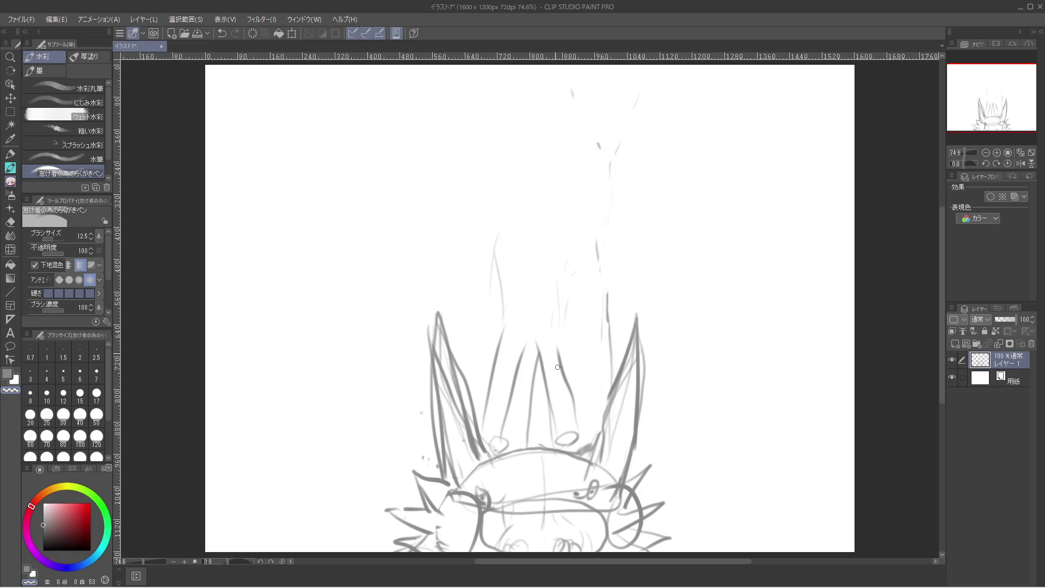
Erase the large figure's leg lines and the crown's central horn, and return to the drawing colour.
mouse_move(558, 367)
mouse_down()
mouse_move(547, 392)
mouse_move(564, 353)
mouse_move(577, 435)
mouse_up()
mouse_move(512, 414)
mouse_down()
mouse_move(518, 344)
mouse_move(504, 433)
mouse_move(494, 256)
mouse_move(521, 290)
mouse_up()
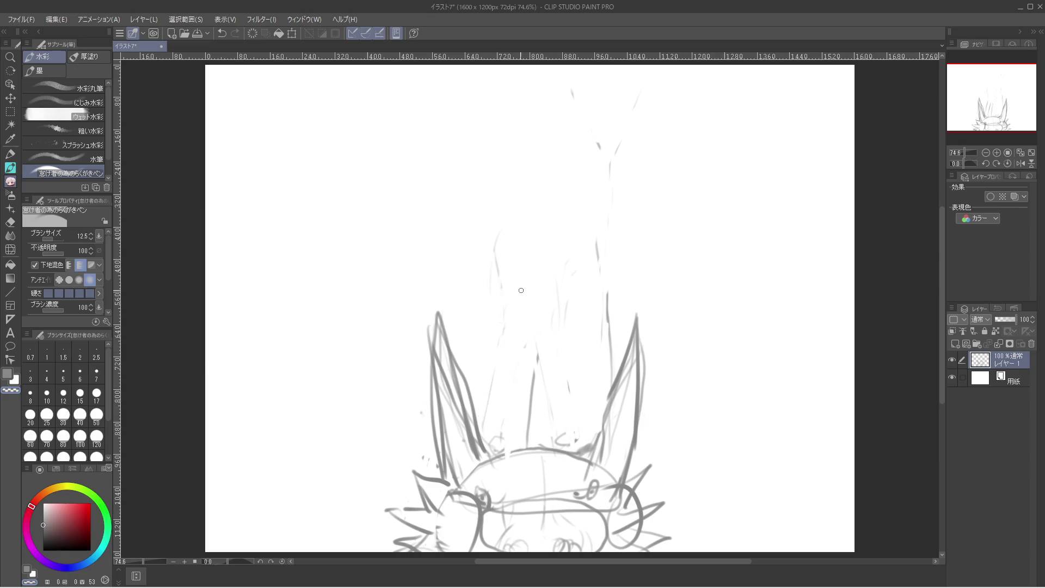
drag(528, 441, 536, 370)
drag(529, 409, 534, 397)
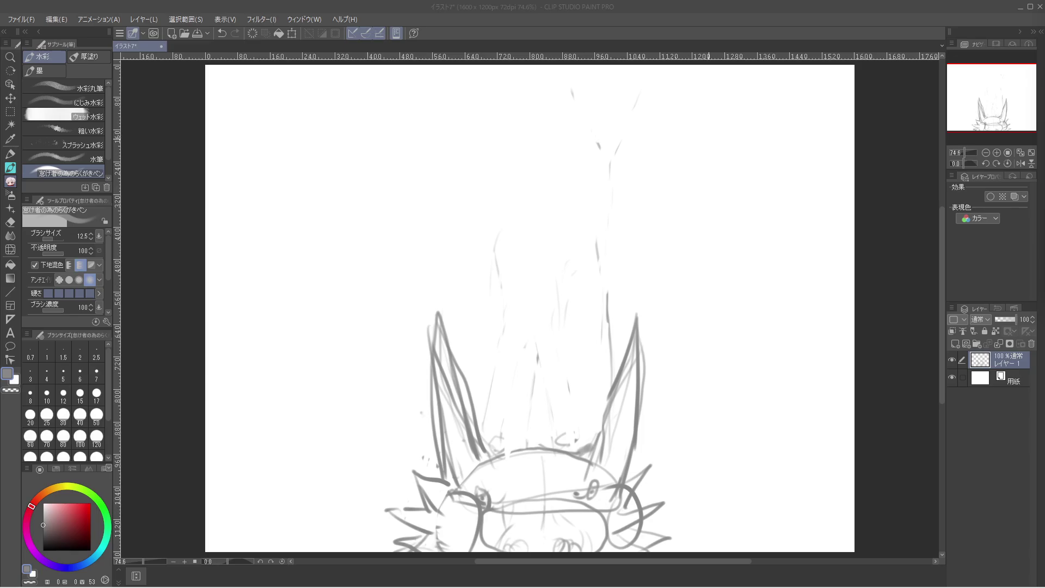
click(864, 147)
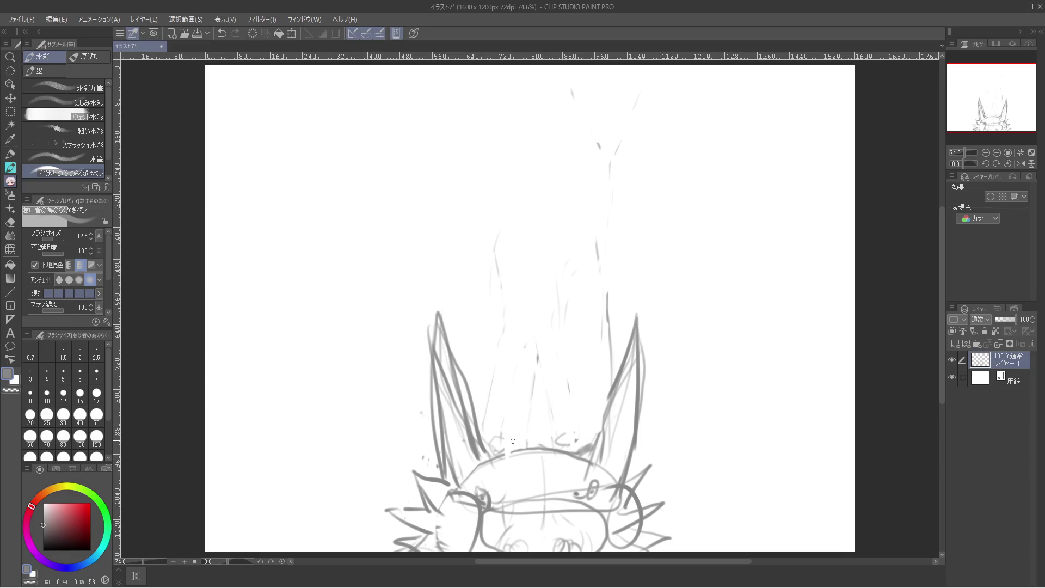
Sketch a smaller stick figure standing astride the crown, with one hand on its hip and the other arm stretched sideways.
mouse_move(508, 454)
mouse_down()
mouse_move(522, 407)
mouse_move(550, 400)
mouse_move(567, 445)
mouse_up()
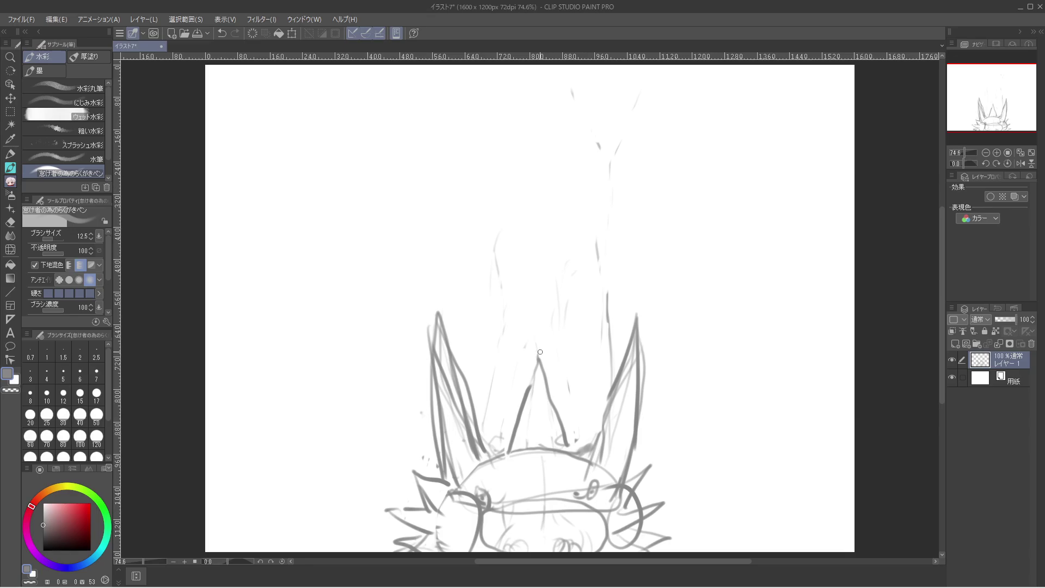
mouse_move(539, 354)
mouse_down()
mouse_move(540, 288)
mouse_move(524, 282)
mouse_move(542, 283)
mouse_up()
mouse_move(541, 289)
mouse_down()
mouse_move(547, 305)
mouse_move(606, 308)
mouse_up()
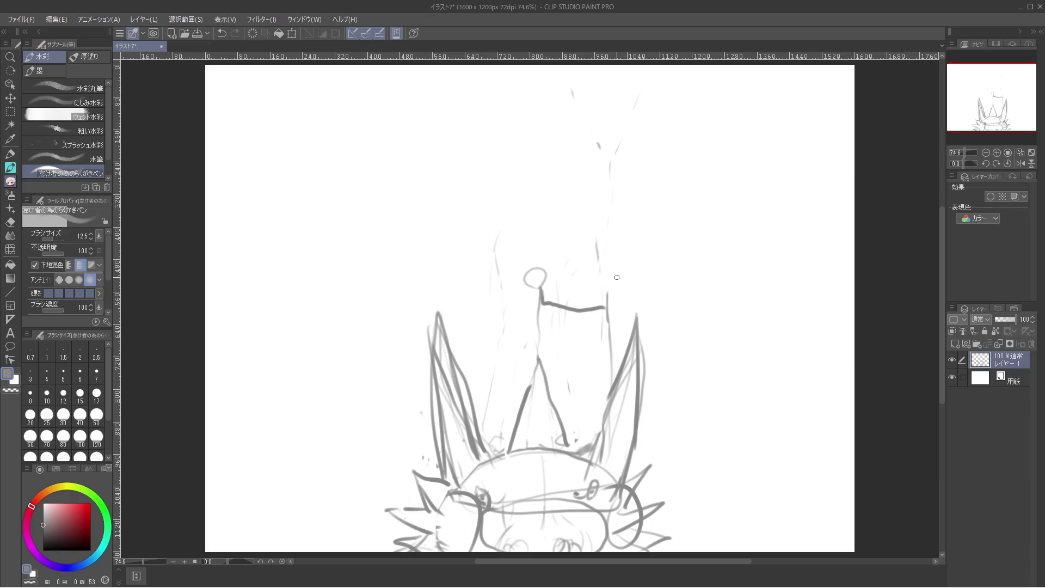
click(532, 304)
mouse_move(539, 302)
mouse_down()
mouse_move(508, 320)
mouse_move(534, 362)
mouse_up()
Draw an upright staff with a V-shaped fork at its tip in the figure's outstretched hand.
drag(605, 304, 603, 468)
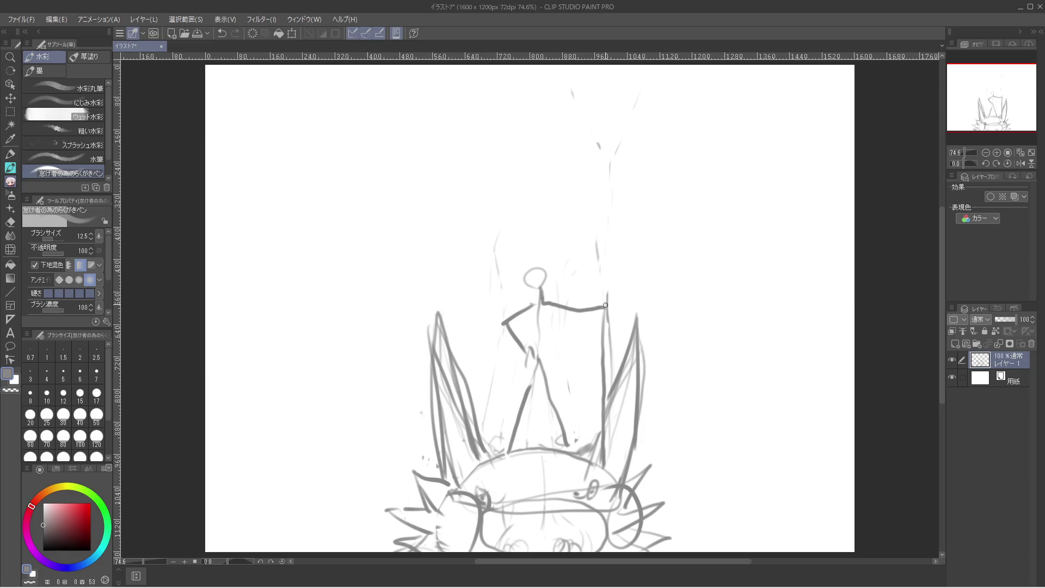
mouse_move(605, 305)
mouse_down()
mouse_move(601, 242)
mouse_move(610, 251)
mouse_up()
drag(633, 211, 609, 243)
Reinforce the figure's head, torso, arms and legs, and add feet and hair streaming sideways from the head.
mouse_move(538, 284)
mouse_down()
mouse_move(527, 281)
mouse_move(547, 276)
mouse_move(522, 311)
mouse_move(531, 348)
mouse_up()
mouse_move(543, 302)
mouse_down()
mouse_move(544, 350)
mouse_move(545, 328)
mouse_move(569, 452)
mouse_up()
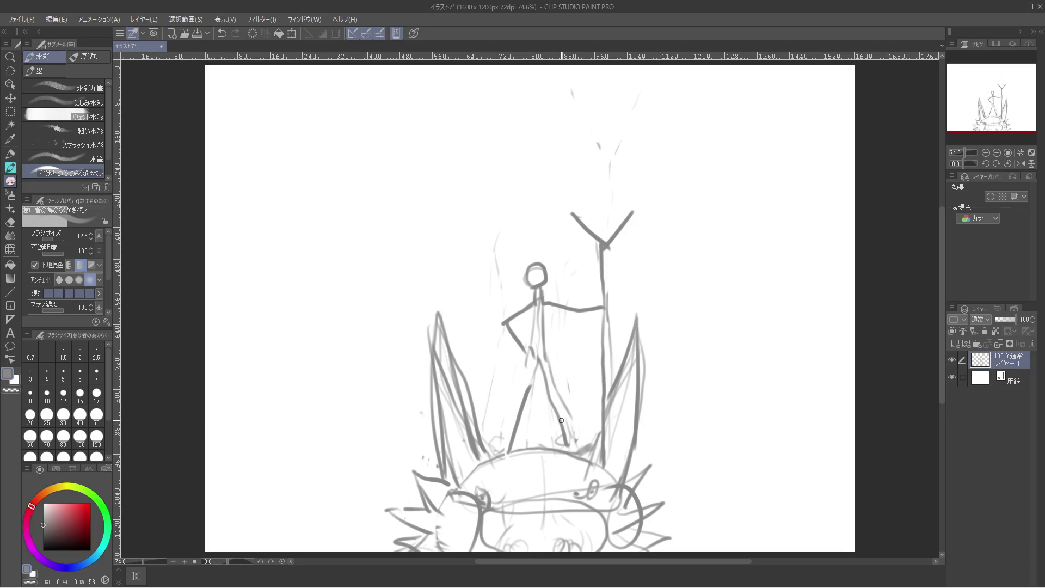
mouse_move(536, 382)
mouse_down()
mouse_move(538, 406)
mouse_move(536, 389)
mouse_move(508, 448)
mouse_move(548, 415)
mouse_move(563, 441)
mouse_move(553, 449)
mouse_move(570, 432)
mouse_move(515, 433)
mouse_move(529, 438)
mouse_move(572, 413)
mouse_move(560, 442)
mouse_move(534, 394)
mouse_up()
drag(521, 391, 530, 352)
mouse_move(538, 309)
mouse_down()
mouse_move(589, 324)
mouse_move(570, 311)
mouse_move(581, 315)
mouse_move(569, 321)
mouse_move(603, 316)
mouse_up()
mouse_move(604, 309)
mouse_down()
mouse_move(517, 325)
mouse_move(527, 349)
mouse_up()
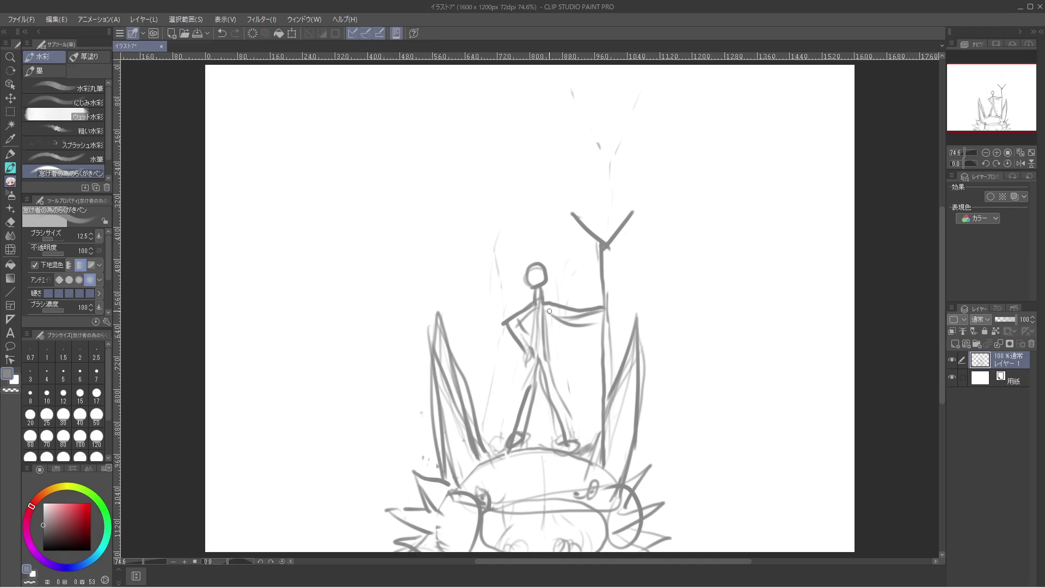
drag(535, 262, 537, 258)
mouse_move(547, 271)
mouse_down()
mouse_move(578, 280)
mouse_move(549, 287)
mouse_move(547, 274)
mouse_move(555, 286)
mouse_move(573, 281)
mouse_move(550, 290)
mouse_up()
scroll(572, 257, up, 3)
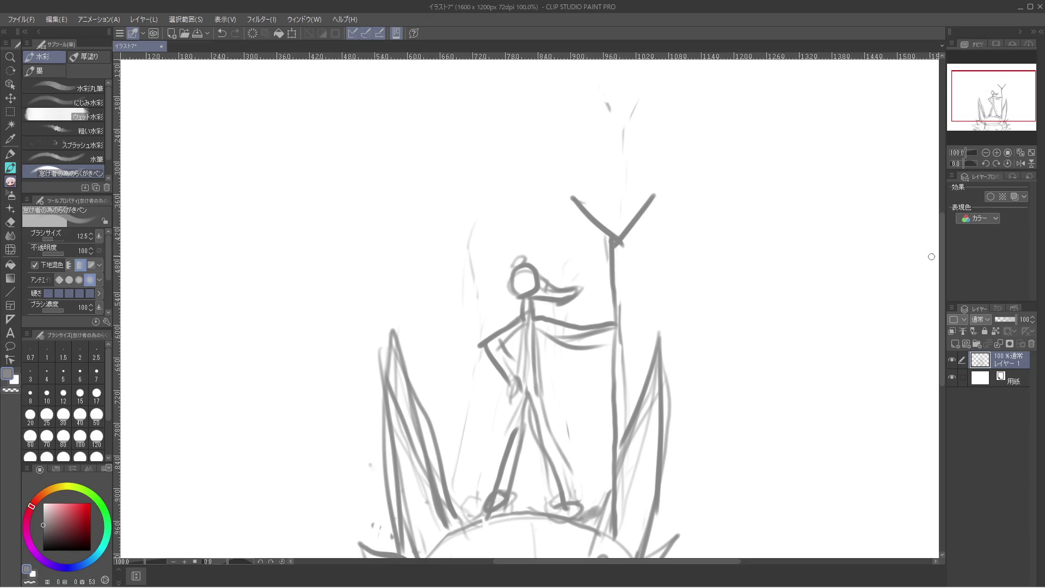
drag(572, 258, 601, 176)
scroll(520, 272, up, 1)
drag(520, 436, 506, 396)
key(ctrl+plus)
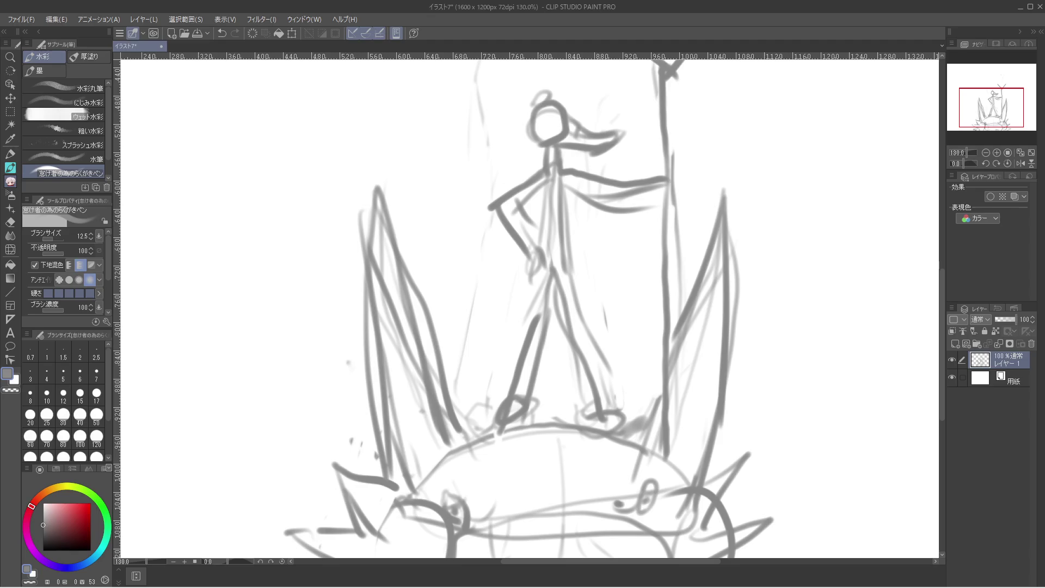
key(ctrl+minus)
key(ctrl+minus)
drag(529, 309, 518, 349)
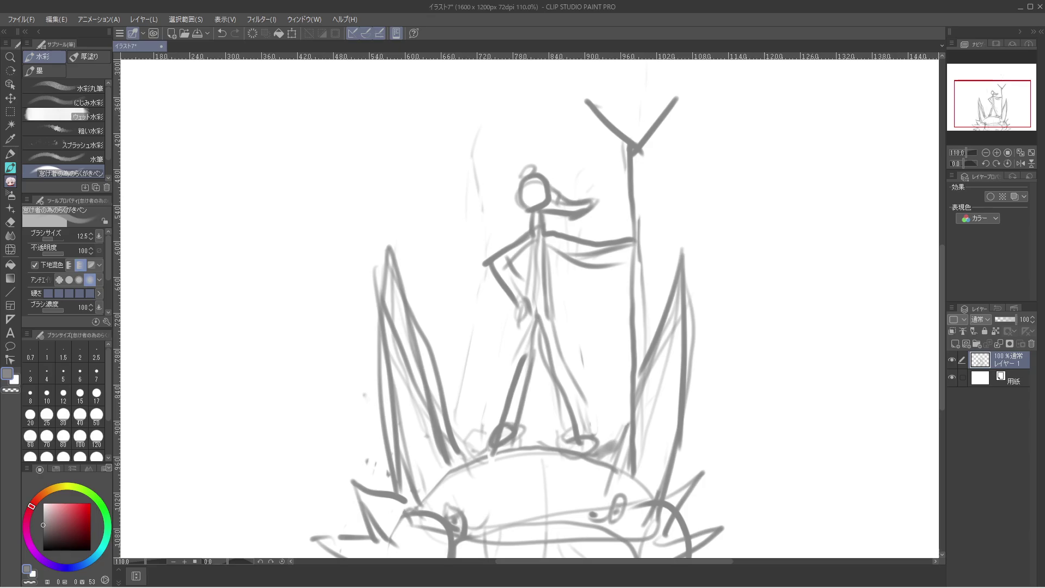
drag(518, 349, 507, 336)
drag(511, 291, 524, 286)
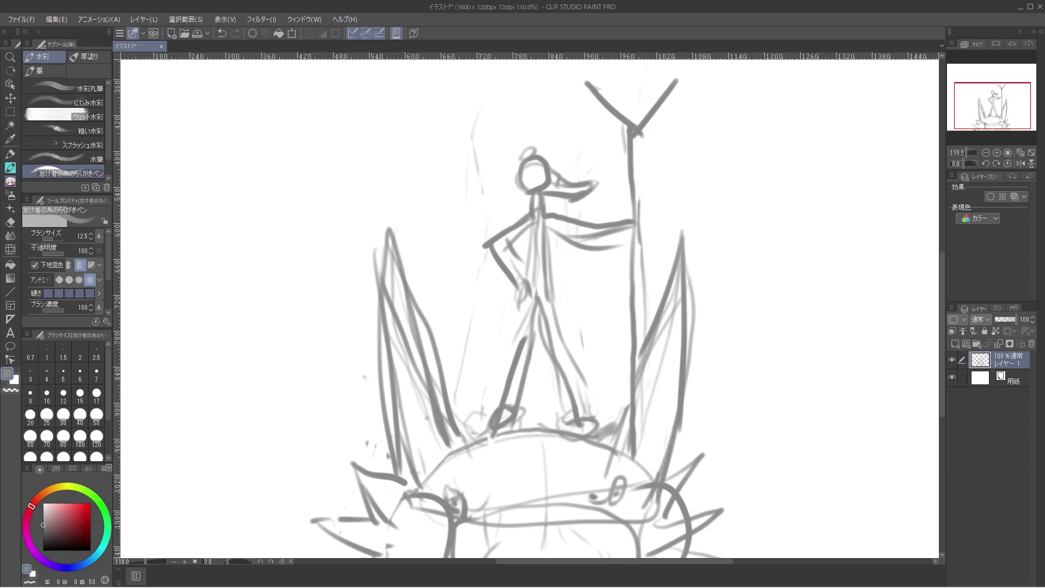
mouse_move(529, 308)
mouse_down()
mouse_move(546, 210)
mouse_move(571, 217)
mouse_move(554, 286)
mouse_move(517, 316)
mouse_up()
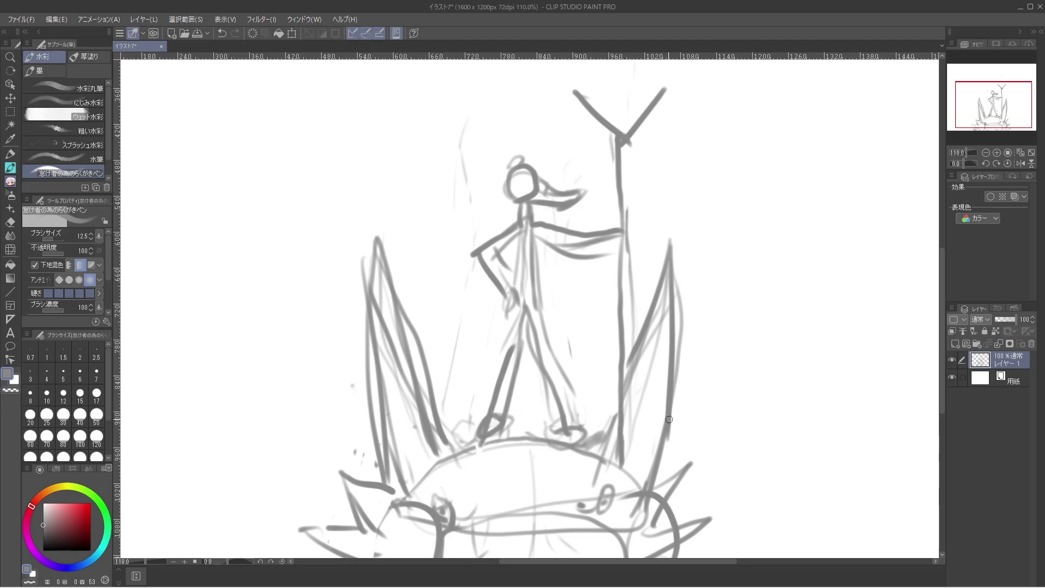
Sketch a large curved arc on each side of the figure and horns, with short curves rising from their upper ends.
mouse_move(673, 412)
mouse_down()
mouse_move(724, 355)
mouse_move(746, 276)
mouse_move(712, 151)
mouse_move(663, 107)
mouse_up()
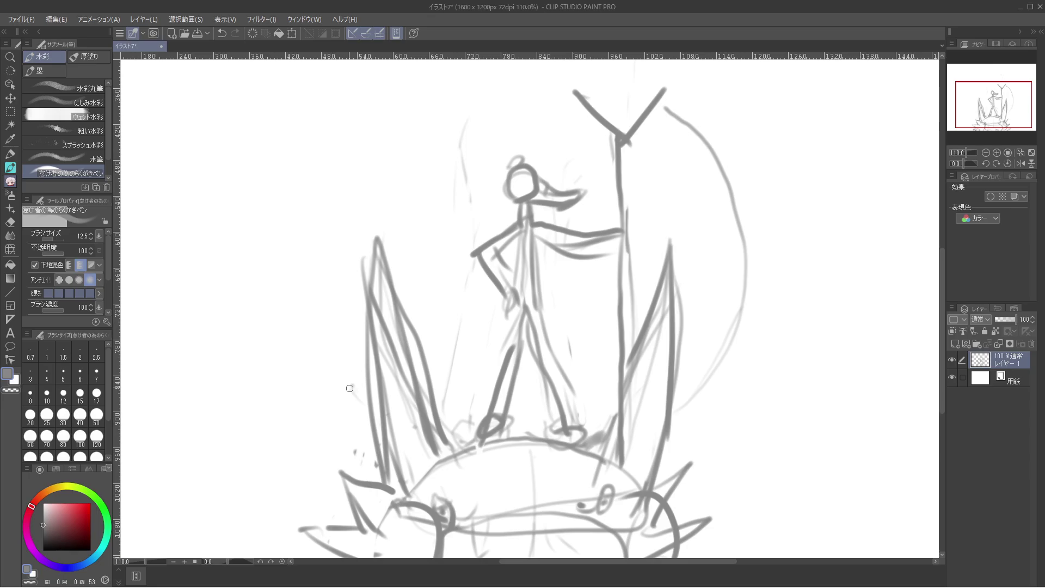
mouse_move(349, 388)
mouse_down()
mouse_move(320, 341)
mouse_move(304, 273)
mouse_move(316, 199)
mouse_move(430, 76)
mouse_up()
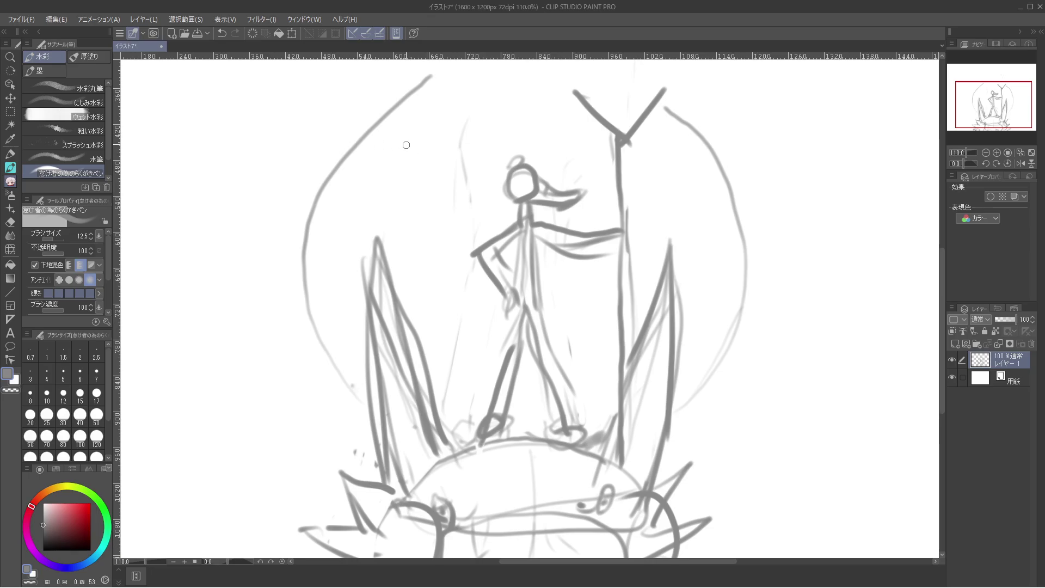
mouse_move(368, 127)
mouse_down()
mouse_move(382, 107)
mouse_move(377, 60)
mouse_up()
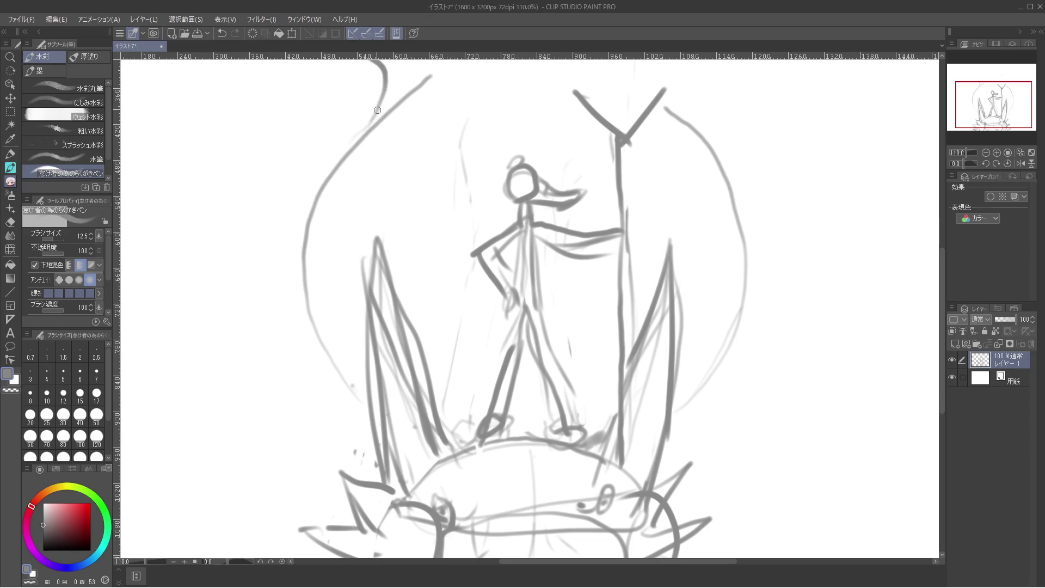
mouse_move(700, 139)
mouse_down()
mouse_move(682, 111)
mouse_move(692, 59)
mouse_up()
drag(666, 99, 662, 61)
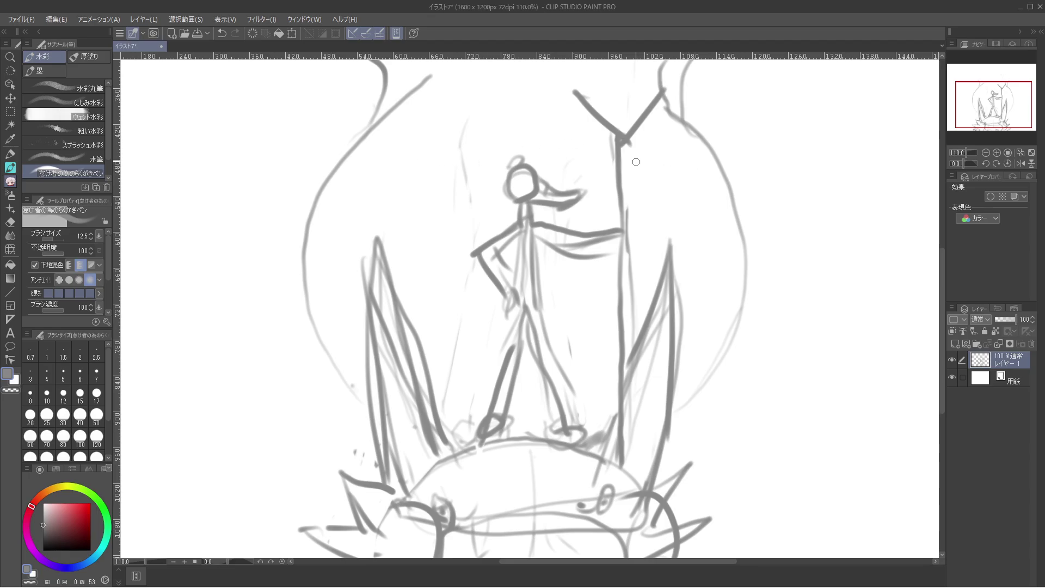
Add crossing strokes at the upper ends of both large arcs.
drag(384, 72, 447, 105)
mouse_move(375, 107)
mouse_down()
mouse_move(448, 80)
mouse_move(401, 73)
mouse_move(449, 81)
mouse_move(365, 132)
mouse_up()
drag(445, 70, 394, 106)
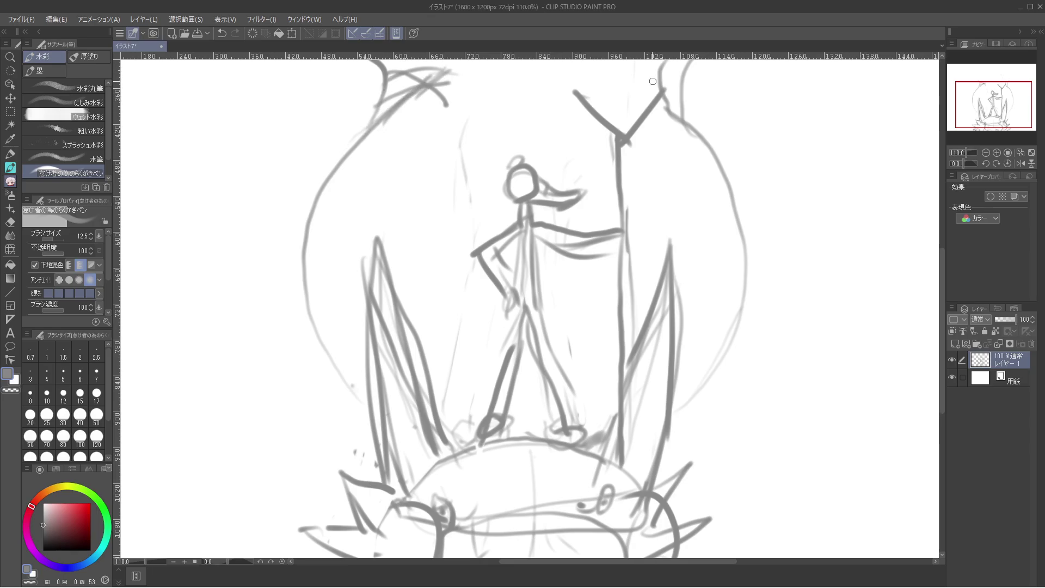
mouse_move(672, 99)
mouse_down()
mouse_move(649, 70)
mouse_move(601, 70)
mouse_move(680, 94)
mouse_move(582, 75)
mouse_move(605, 71)
mouse_move(662, 89)
mouse_move(609, 79)
mouse_move(656, 101)
mouse_move(655, 74)
mouse_move(639, 62)
mouse_move(682, 82)
mouse_up()
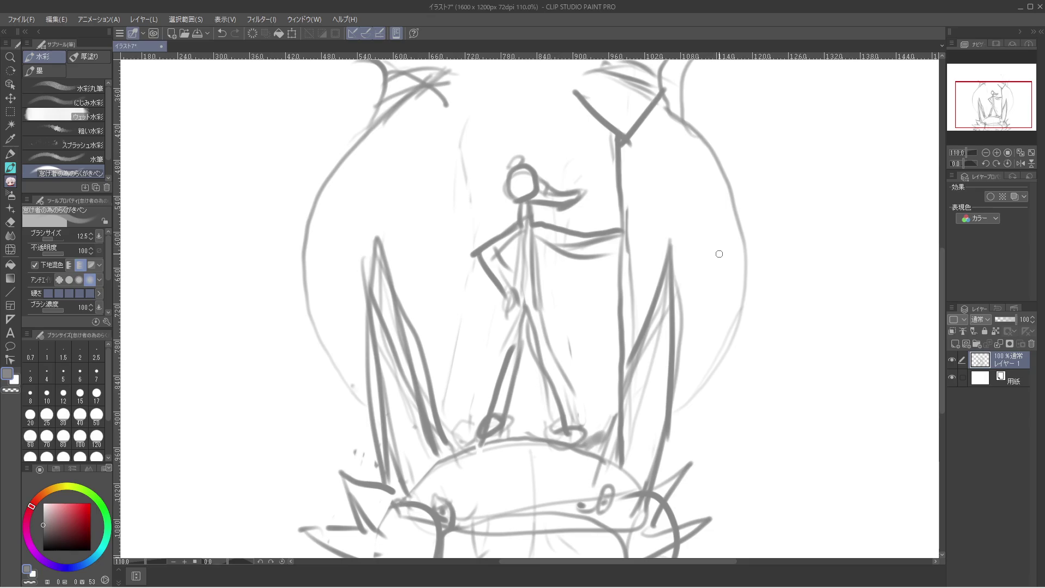
Paint over both large arcs and the strokes at their upper ends in near-white, and return to the grey drawing colour.
key(x)
drag(687, 122, 741, 231)
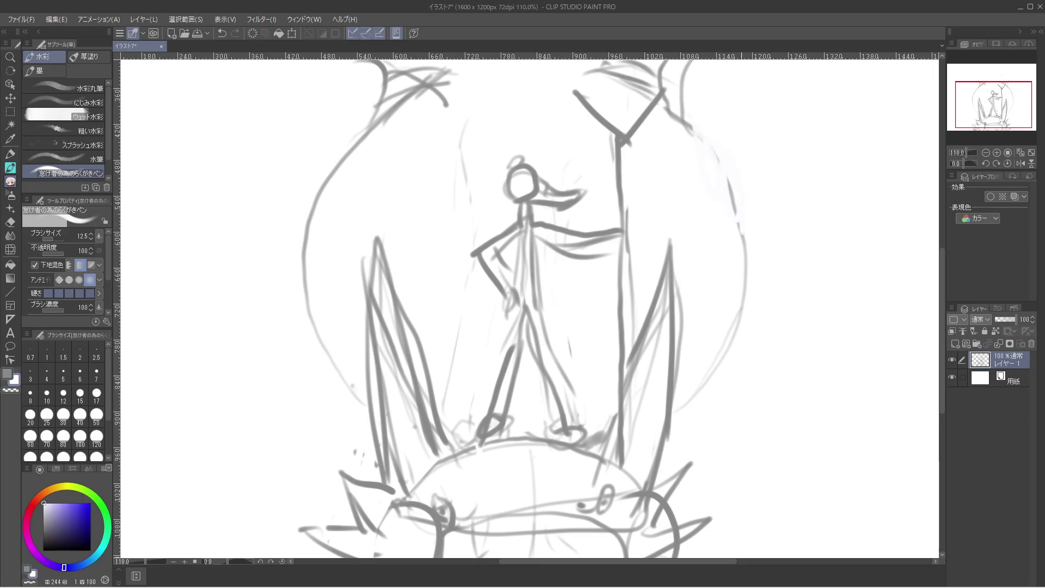
mouse_move(732, 185)
mouse_down()
mouse_move(736, 318)
mouse_move(691, 400)
mouse_up()
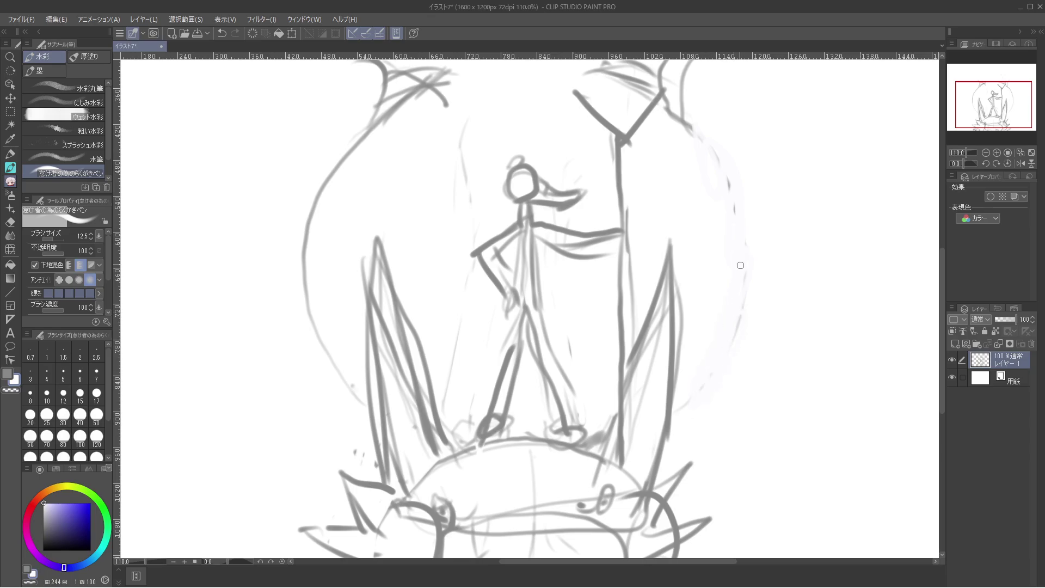
mouse_move(740, 265)
mouse_down()
mouse_move(685, 142)
mouse_move(666, 129)
mouse_move(662, 62)
mouse_up()
mouse_move(362, 123)
mouse_down()
mouse_move(306, 240)
mouse_move(302, 346)
mouse_move(348, 398)
mouse_move(320, 280)
mouse_move(338, 159)
mouse_move(357, 144)
mouse_up()
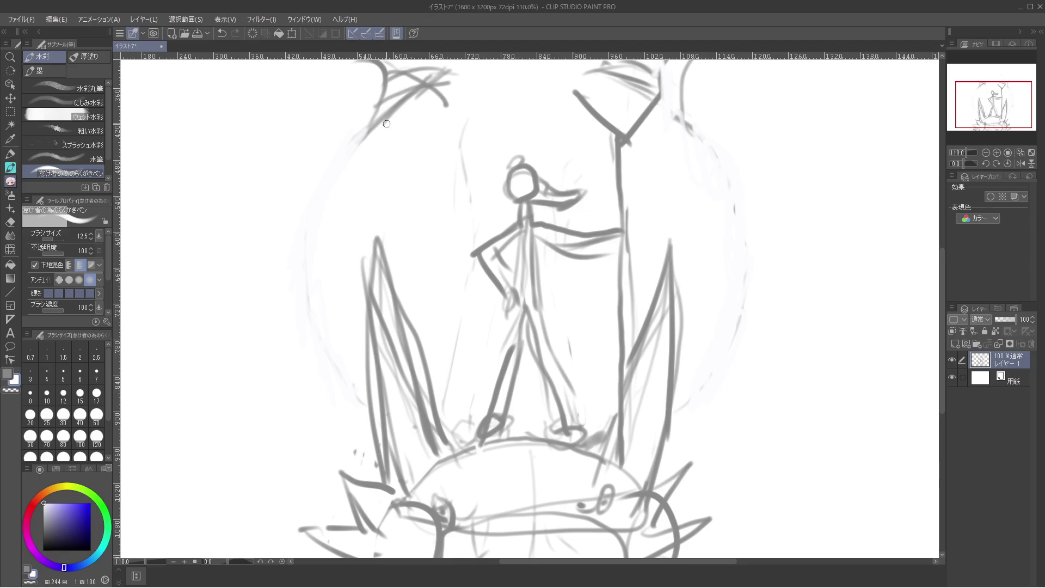
mouse_move(387, 123)
mouse_down()
mouse_move(422, 75)
mouse_move(448, 80)
mouse_move(351, 113)
mouse_move(392, 63)
mouse_move(353, 75)
mouse_move(343, 90)
mouse_move(439, 71)
mouse_move(461, 79)
mouse_move(378, 131)
mouse_move(452, 115)
mouse_up()
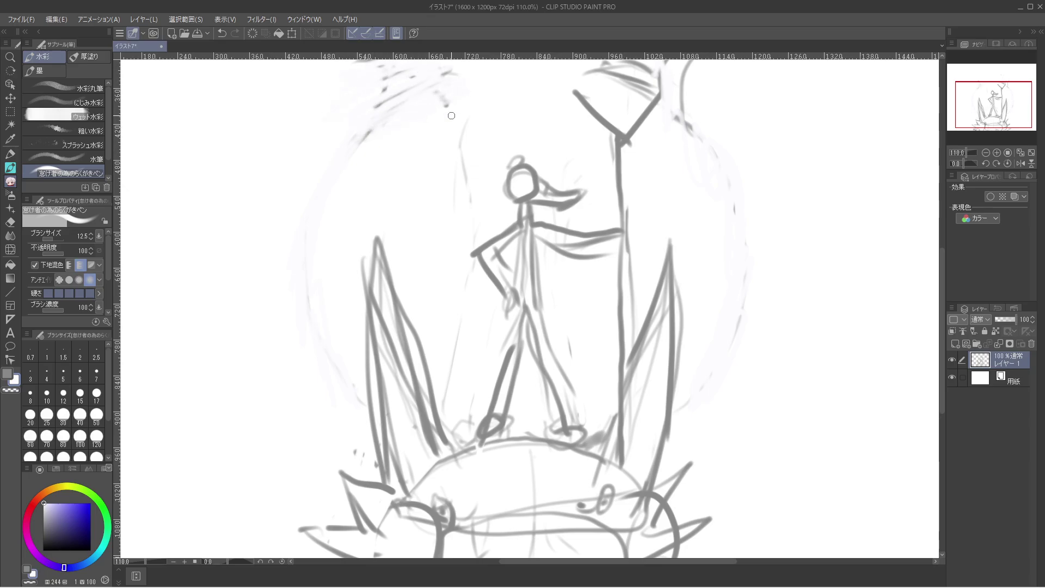
mouse_move(583, 74)
mouse_down()
mouse_move(653, 92)
mouse_move(656, 71)
mouse_move(633, 63)
mouse_move(581, 80)
mouse_move(595, 88)
mouse_move(669, 63)
mouse_move(689, 76)
mouse_move(678, 102)
mouse_move(688, 64)
mouse_move(690, 139)
mouse_move(677, 121)
mouse_up()
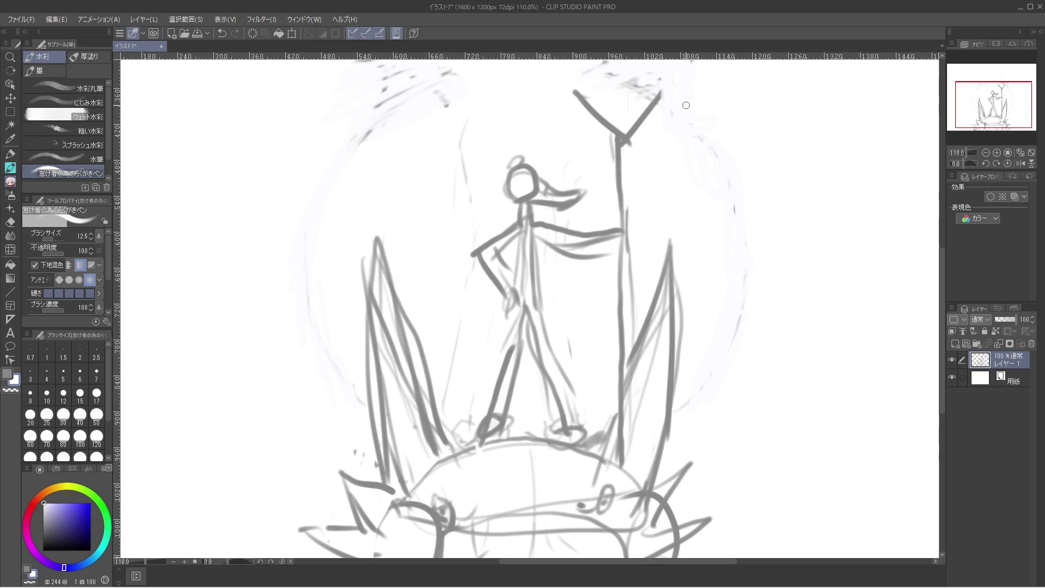
mouse_move(369, 129)
mouse_down()
mouse_move(400, 80)
mouse_move(370, 82)
mouse_move(344, 113)
mouse_up()
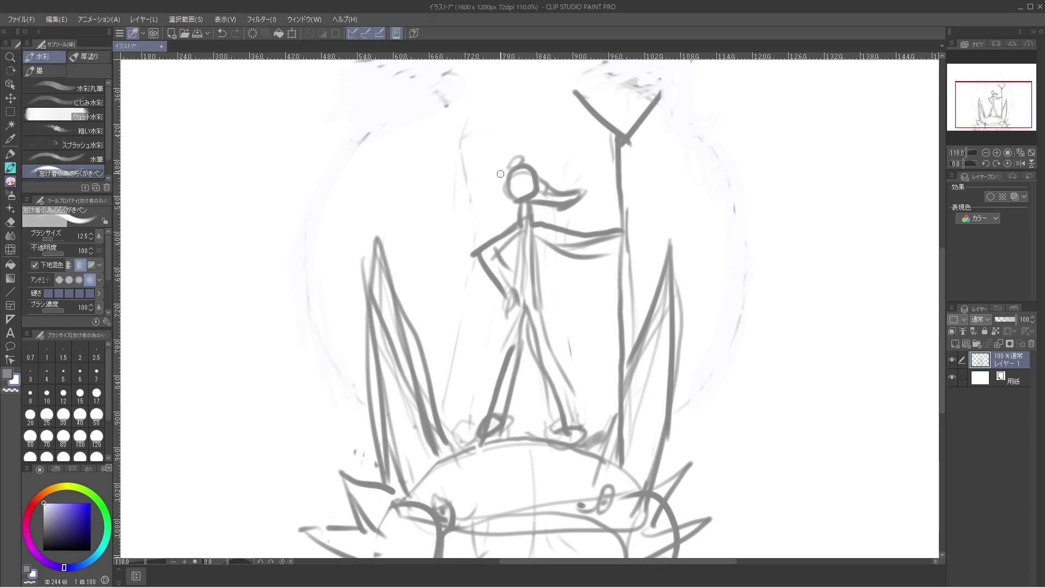
key(c)
key(c)
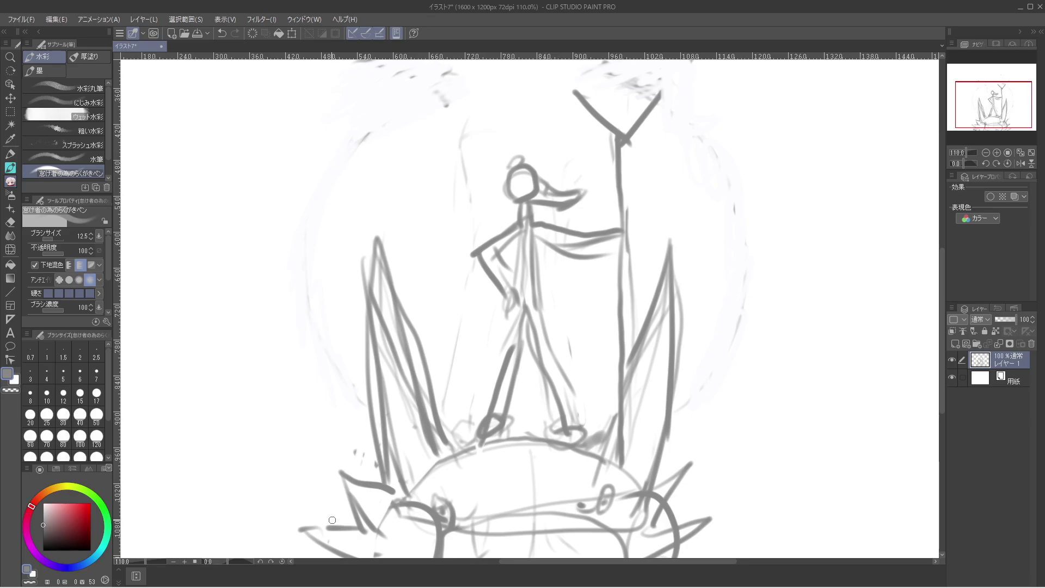
Sketch a long S-shaped wing arm curve on each side of the figure, with a small hooked claw at each upper bend.
mouse_move(333, 520)
mouse_down()
mouse_move(284, 454)
mouse_move(299, 338)
mouse_move(381, 215)
mouse_move(398, 136)
mouse_move(336, 79)
mouse_move(237, 68)
mouse_up()
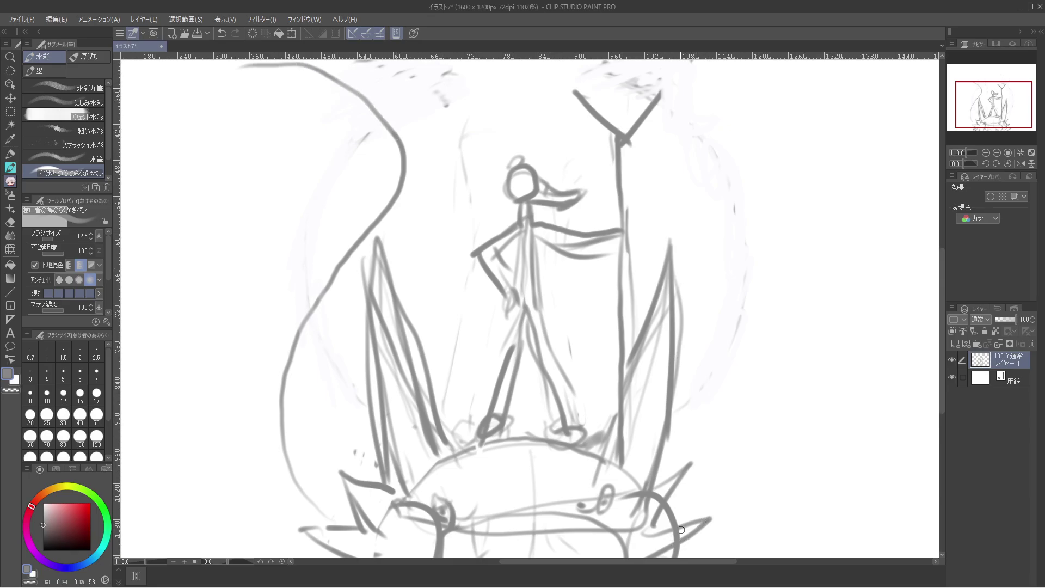
mouse_move(681, 520)
mouse_down()
mouse_move(738, 475)
mouse_move(770, 409)
mouse_move(749, 315)
mouse_move(690, 223)
mouse_move(675, 167)
mouse_move(691, 118)
mouse_move(758, 59)
mouse_up()
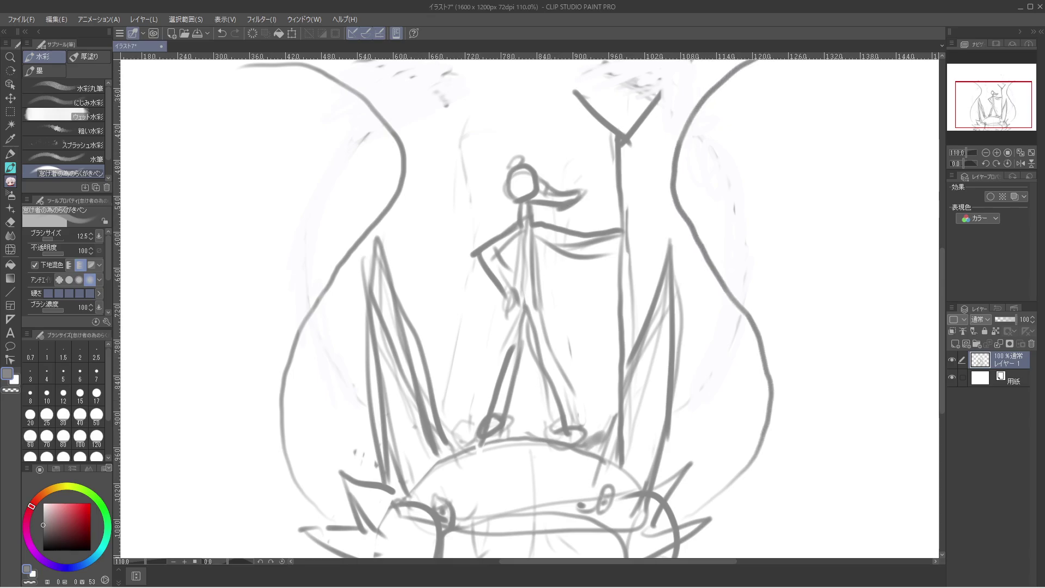
mouse_move(671, 156)
mouse_down()
mouse_move(632, 140)
mouse_move(611, 152)
mouse_move(629, 148)
mouse_move(673, 182)
mouse_up()
mouse_move(403, 146)
mouse_down()
mouse_move(436, 129)
mouse_move(460, 139)
mouse_up()
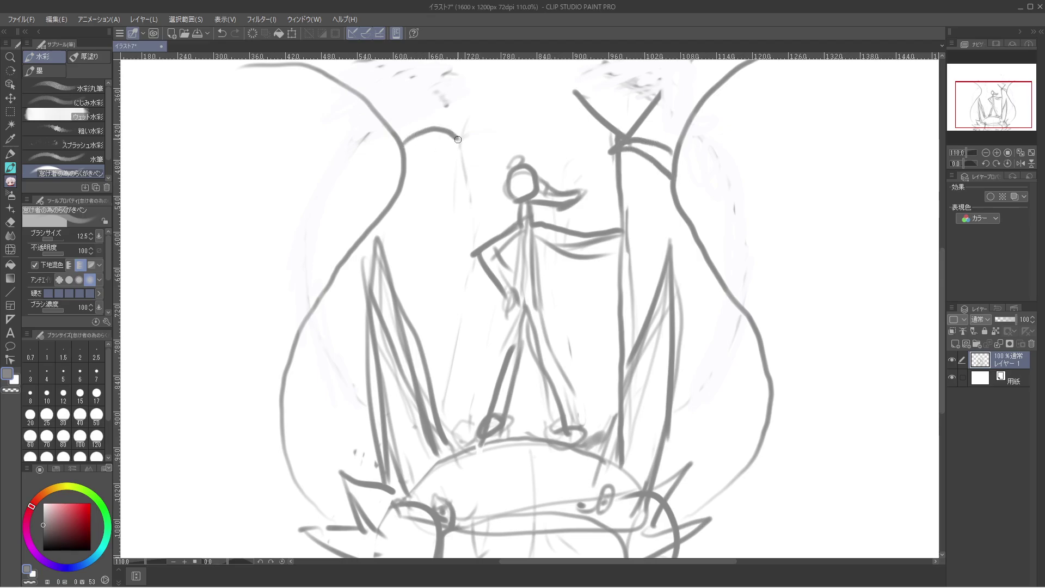
drag(407, 165, 395, 174)
Double both wing arms with a parallel outer line and extend the left wing's upper edge outward to the edge of the view.
mouse_move(775, 58)
mouse_down()
mouse_move(720, 116)
mouse_move(702, 175)
mouse_move(781, 318)
mouse_move(795, 377)
mouse_move(788, 422)
mouse_move(768, 469)
mouse_move(687, 544)
mouse_up()
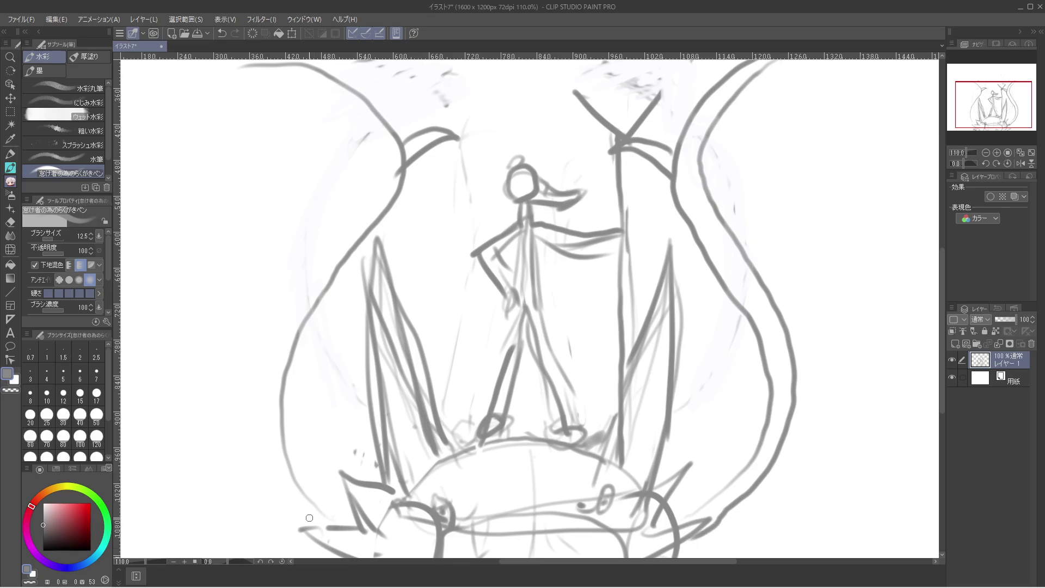
mouse_move(309, 518)
mouse_down()
mouse_move(275, 496)
mouse_move(255, 443)
mouse_move(260, 367)
mouse_move(285, 301)
mouse_move(374, 158)
mouse_move(358, 120)
mouse_move(325, 99)
mouse_move(279, 80)
mouse_move(225, 87)
mouse_up()
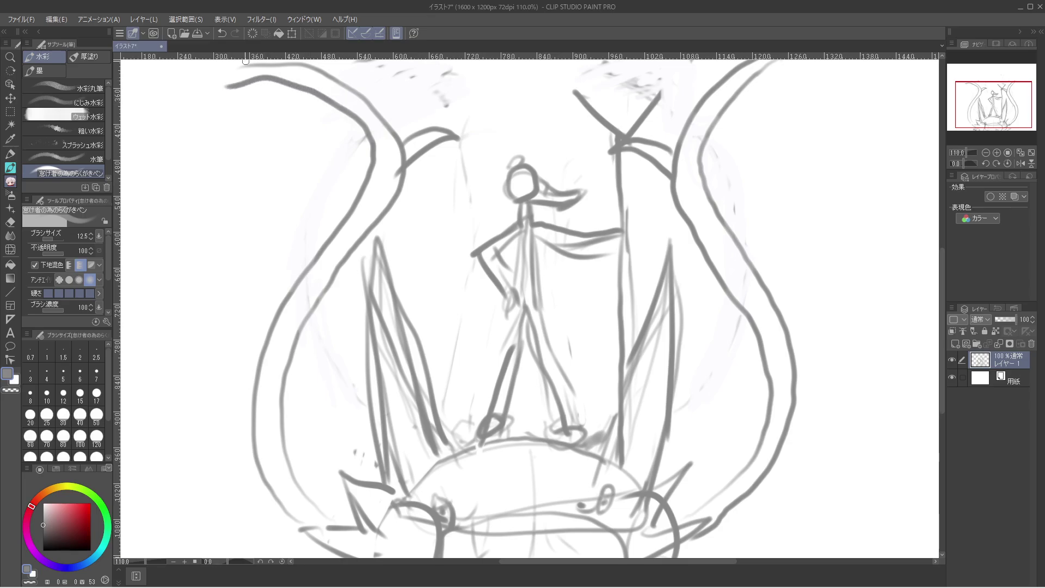
mouse_move(244, 63)
mouse_down()
mouse_move(165, 83)
mouse_move(186, 100)
mouse_move(127, 133)
mouse_up()
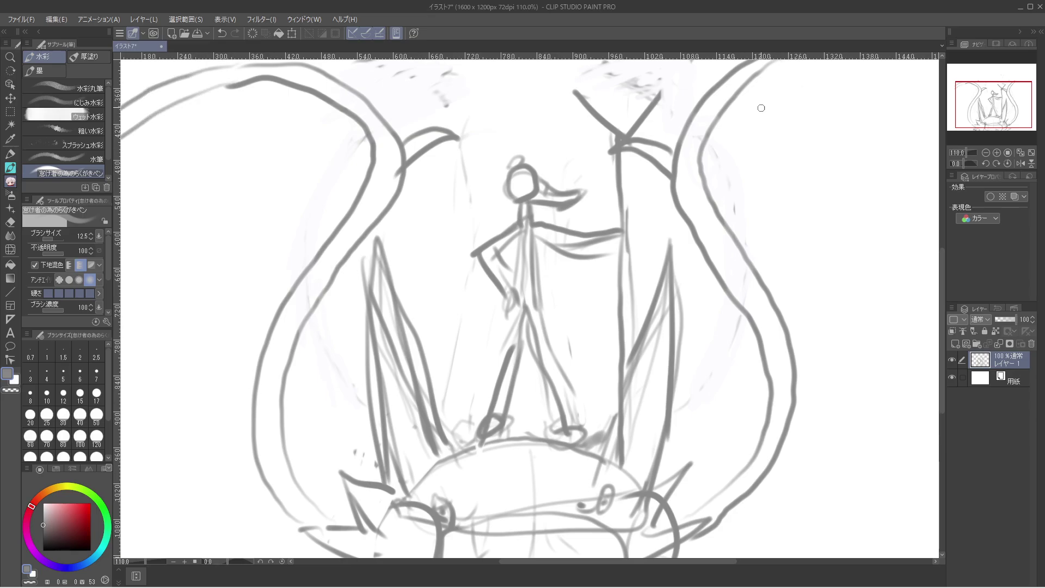
Sketch the right wing's upper edge as several arcs sweeping outward from the top of the wing arm.
mouse_move(729, 97)
mouse_down()
mouse_move(765, 82)
mouse_move(939, 113)
mouse_up()
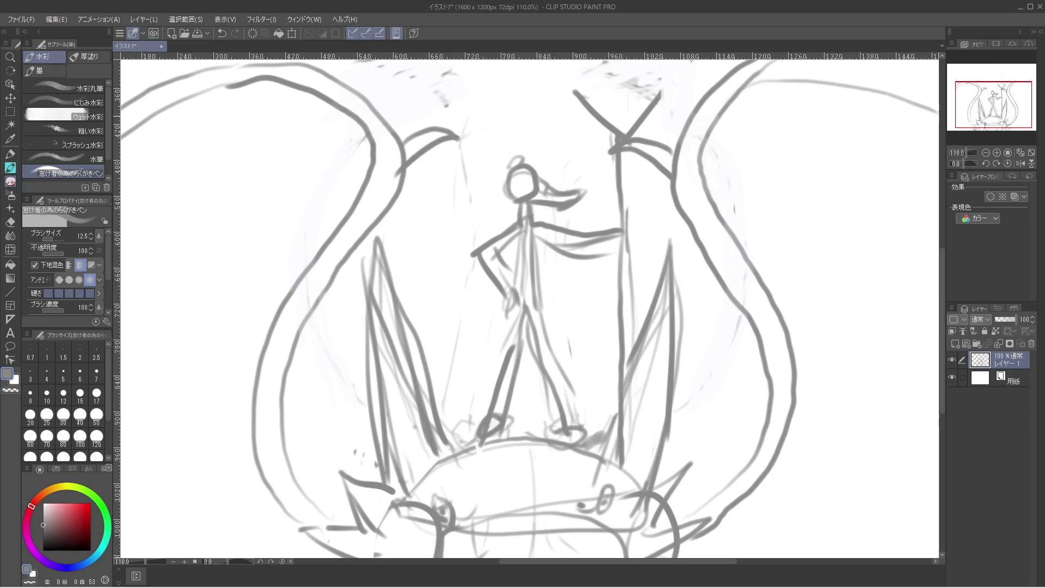
mouse_move(745, 70)
mouse_down()
mouse_move(759, 58)
mouse_move(888, 76)
mouse_move(926, 98)
mouse_up()
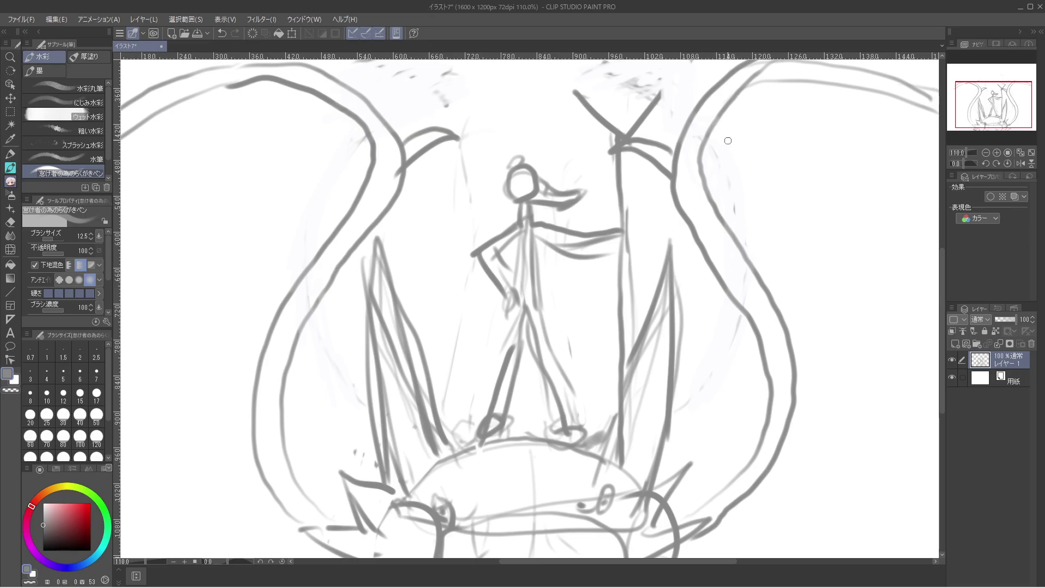
mouse_move(723, 114)
mouse_down()
mouse_move(755, 96)
mouse_move(805, 92)
mouse_move(932, 122)
mouse_up()
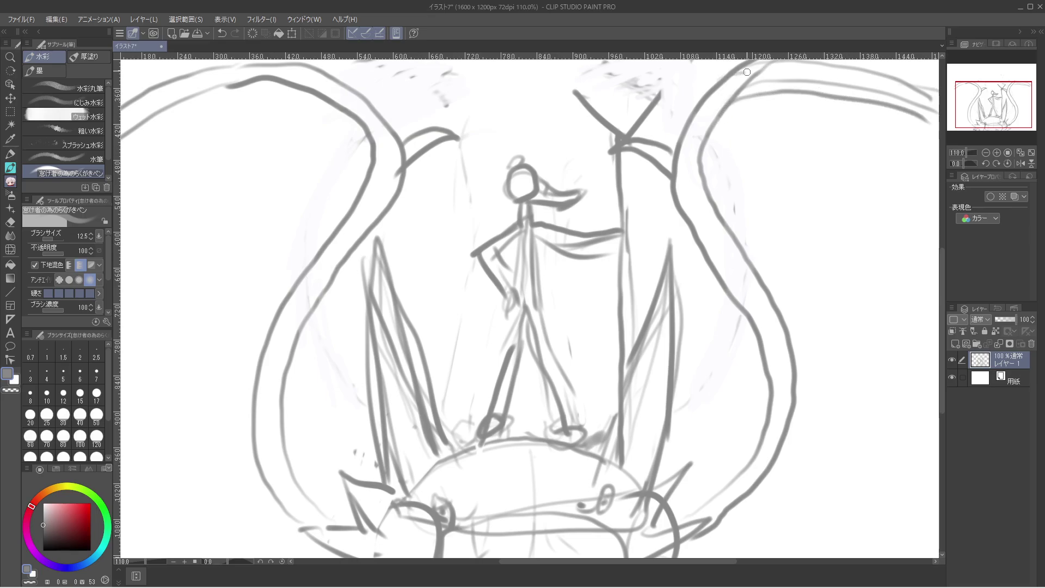
drag(742, 72, 847, 70)
mouse_move(699, 102)
mouse_down()
mouse_move(790, 68)
mouse_move(936, 116)
mouse_up()
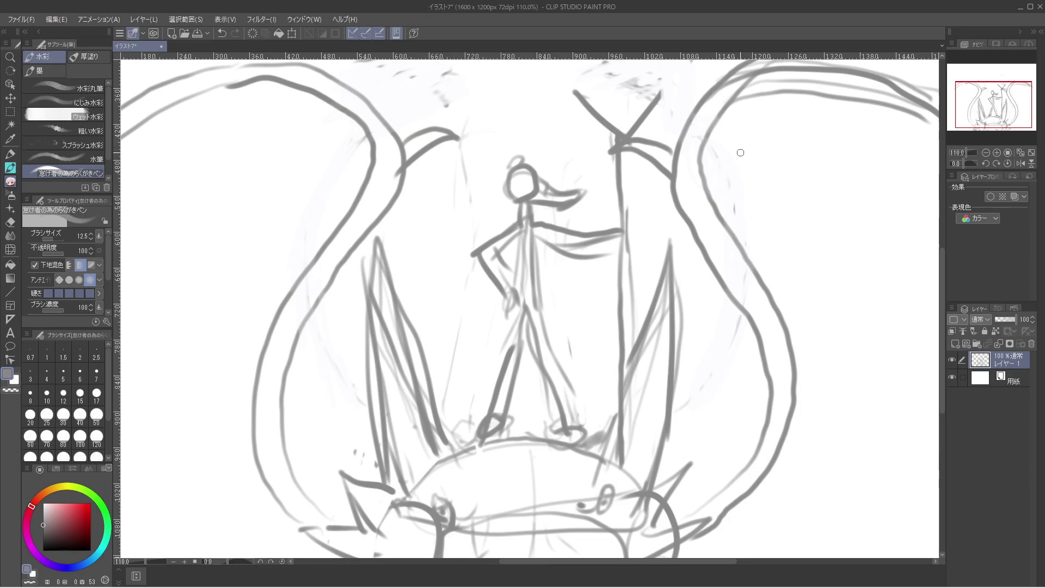
Erase part of the extra line inside the right wing's upper edge using the transparent colour.
key(x)
key(x)
key(c)
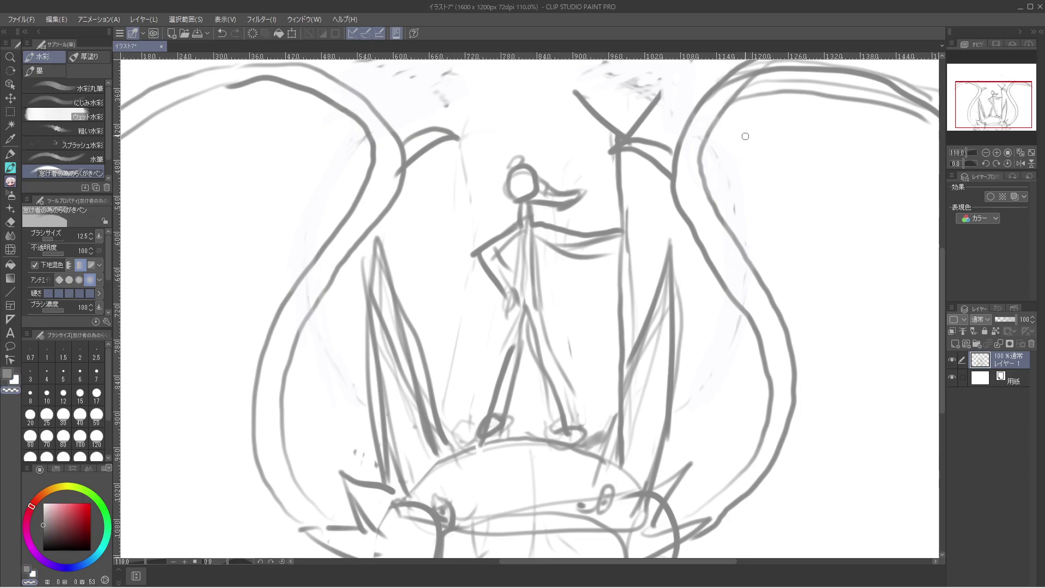
mouse_move(786, 81)
mouse_down()
mouse_move(749, 86)
mouse_move(790, 84)
mouse_move(754, 64)
mouse_move(724, 65)
mouse_move(819, 60)
mouse_move(832, 64)
mouse_move(733, 90)
mouse_move(809, 79)
mouse_move(911, 107)
mouse_move(871, 88)
mouse_move(922, 119)
mouse_move(906, 85)
mouse_move(883, 89)
mouse_move(909, 101)
mouse_move(856, 88)
mouse_up()
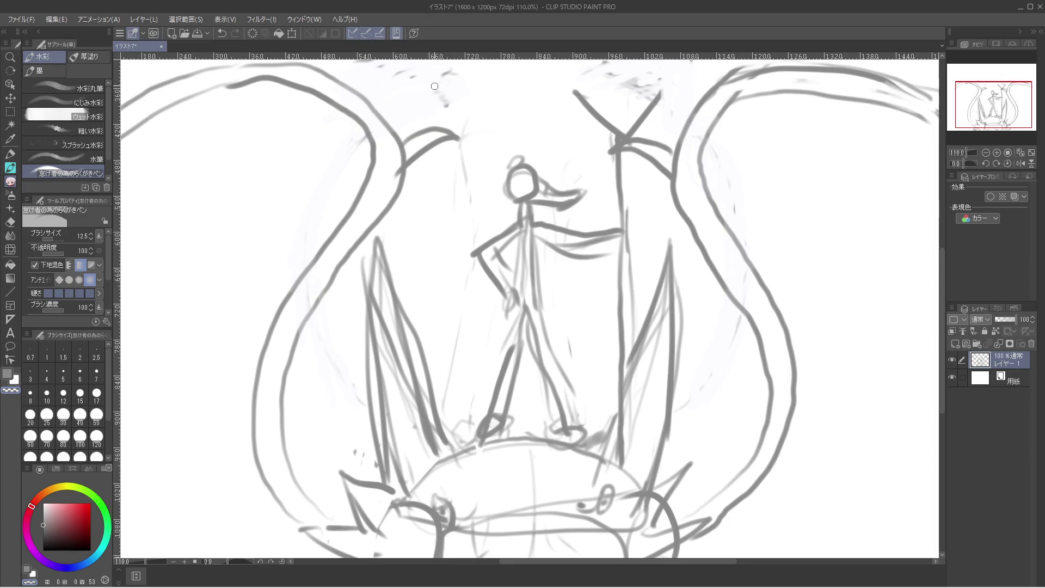
Return to the grey drawing colour and sketch a larger pointed claw above the small one at each wing's bend.
alt+click(413, 121)
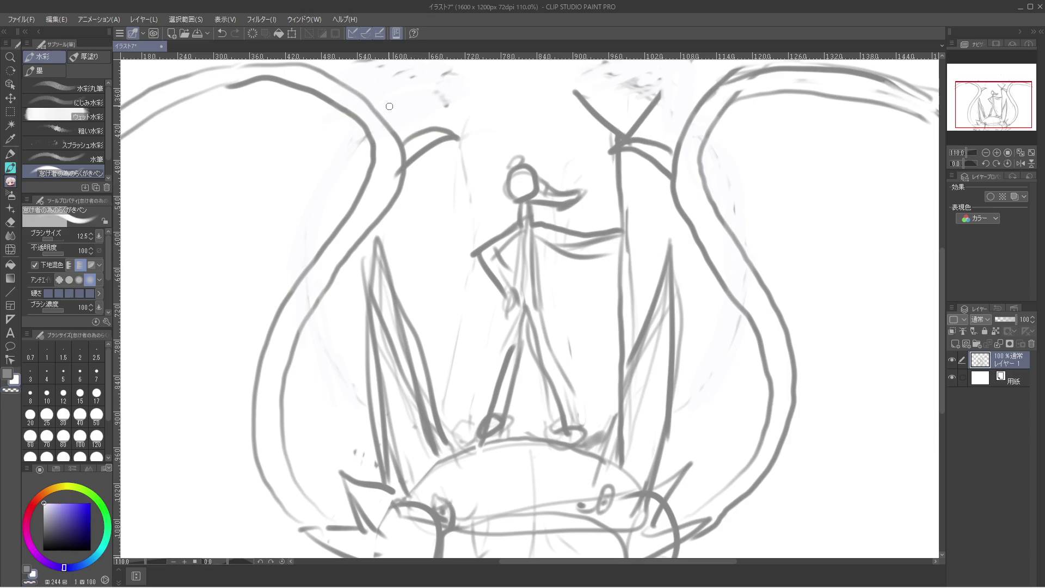
alt+click(388, 109)
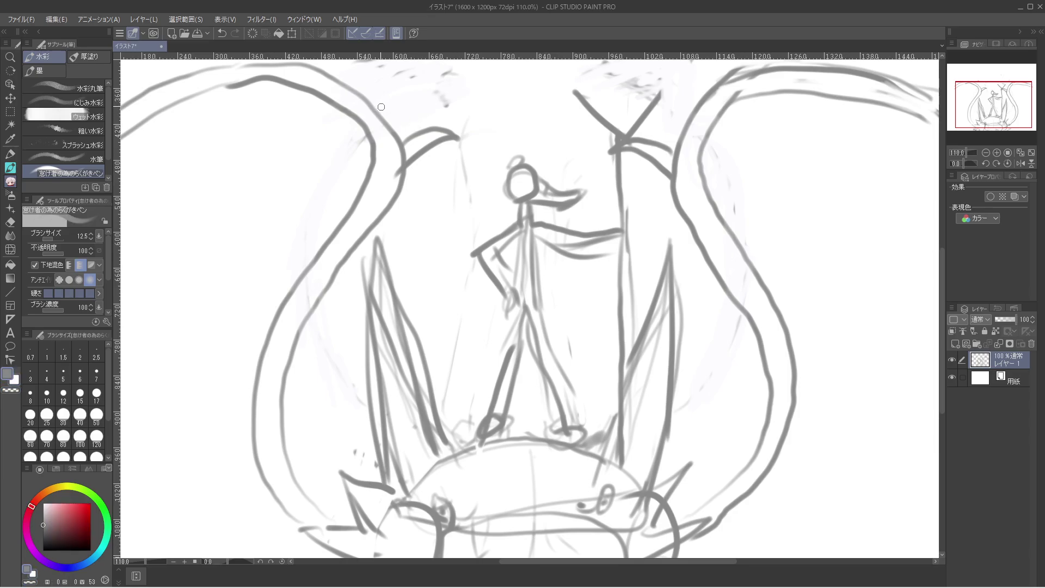
alt+click(380, 110)
mouse_move(371, 103)
mouse_down()
mouse_move(421, 90)
mouse_move(444, 98)
mouse_move(390, 134)
mouse_up()
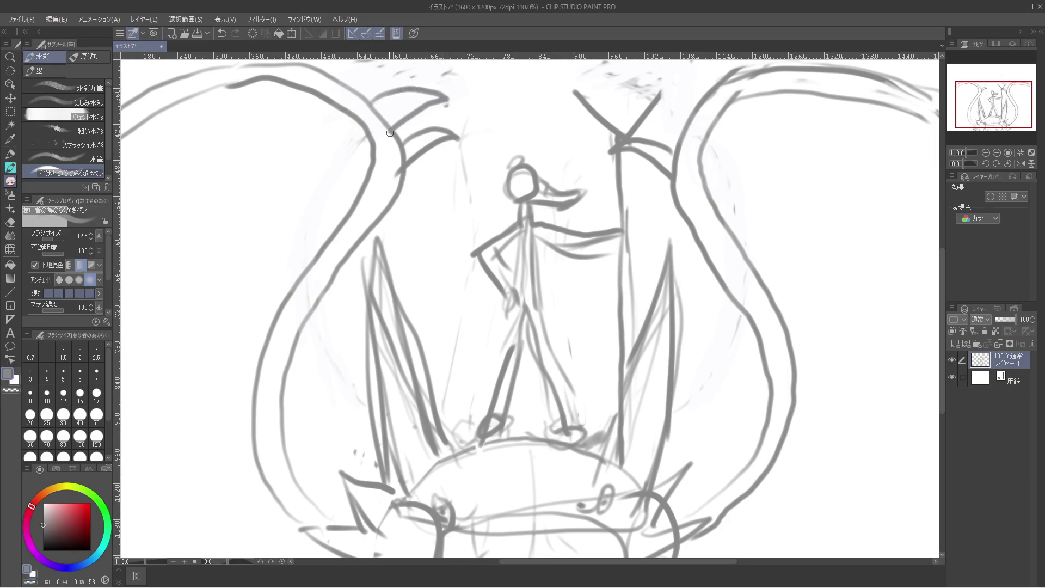
mouse_move(695, 98)
mouse_down()
mouse_move(663, 84)
mouse_move(592, 93)
mouse_move(683, 141)
mouse_up()
mouse_move(368, 101)
mouse_down()
mouse_move(451, 81)
mouse_move(505, 91)
mouse_move(378, 143)
mouse_up()
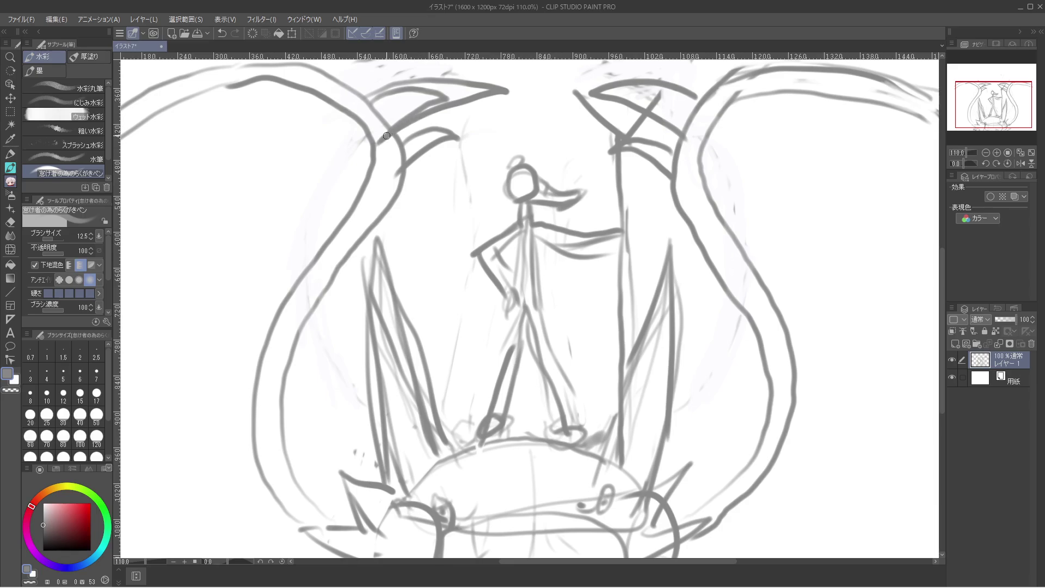
Erase the small lower claws on both wings using the transparent colour.
key(c)
mouse_move(448, 127)
mouse_down()
mouse_move(412, 151)
mouse_move(444, 123)
mouse_move(457, 119)
mouse_move(431, 143)
mouse_move(470, 131)
mouse_up()
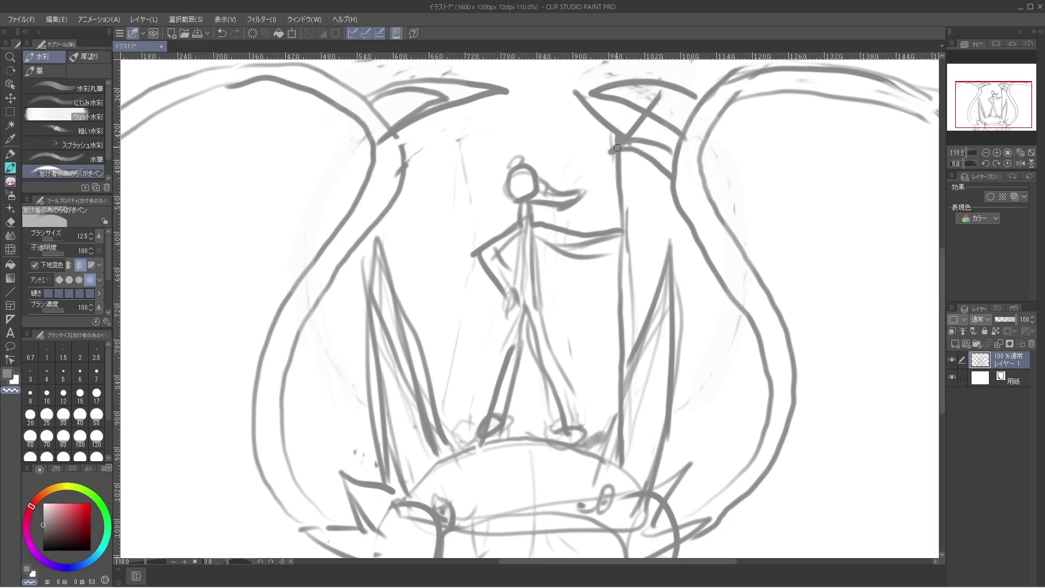
mouse_move(618, 148)
mouse_down()
mouse_move(645, 135)
mouse_move(630, 157)
mouse_move(665, 145)
mouse_move(654, 172)
mouse_move(671, 153)
mouse_move(664, 177)
mouse_move(660, 159)
mouse_move(649, 184)
mouse_up()
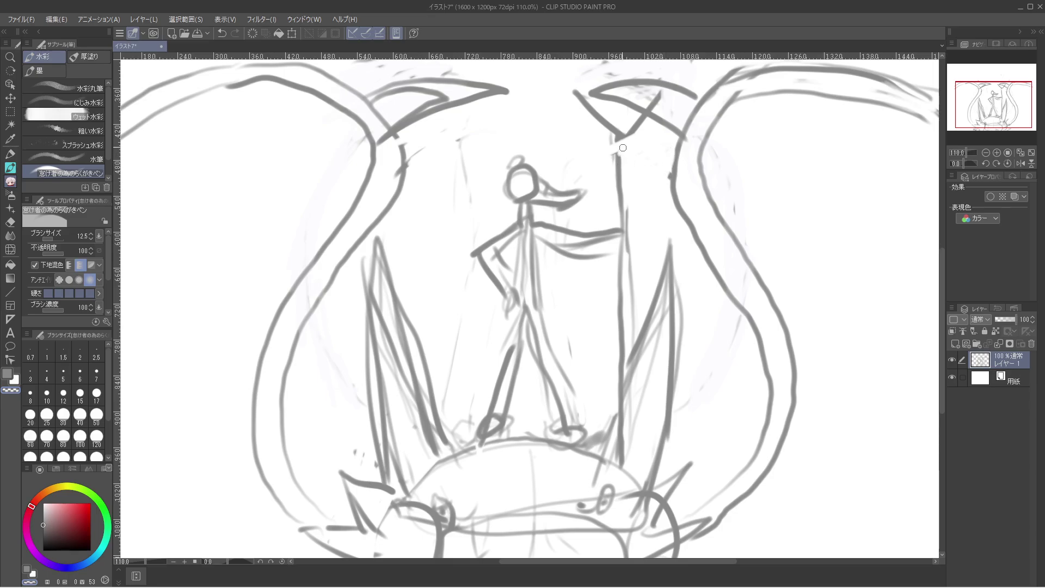
Redraw the staff's joint in grey and thicken the fork prongs and shaft with parallel lines down to the creature's head.
key(c)
mouse_move(618, 138)
mouse_down()
mouse_move(619, 189)
mouse_move(626, 150)
mouse_move(622, 163)
mouse_up()
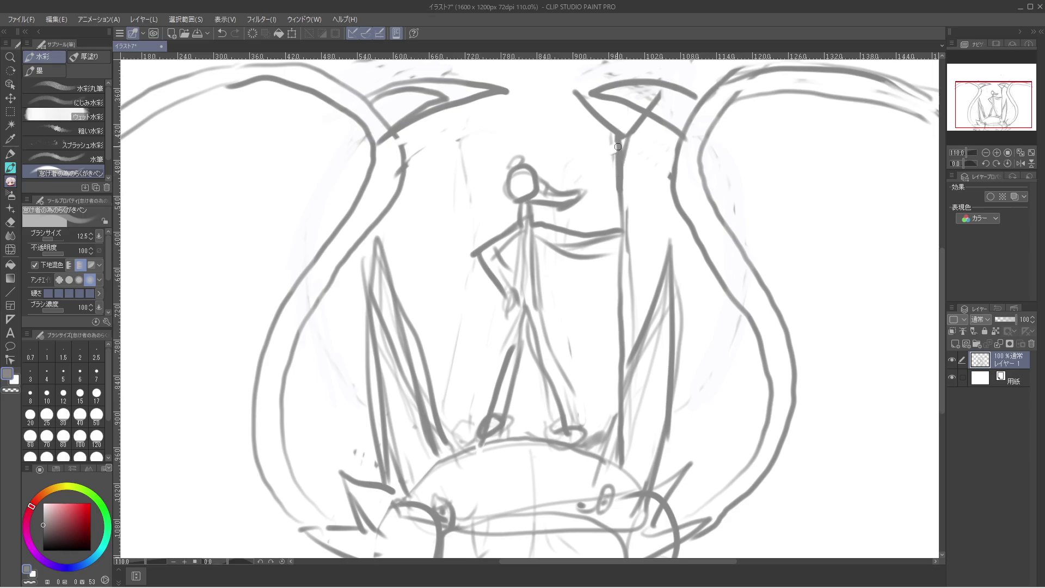
mouse_move(576, 92)
mouse_down()
mouse_move(566, 96)
mouse_move(602, 135)
mouse_up()
drag(660, 94, 646, 134)
drag(611, 159, 610, 251)
drag(638, 142, 621, 412)
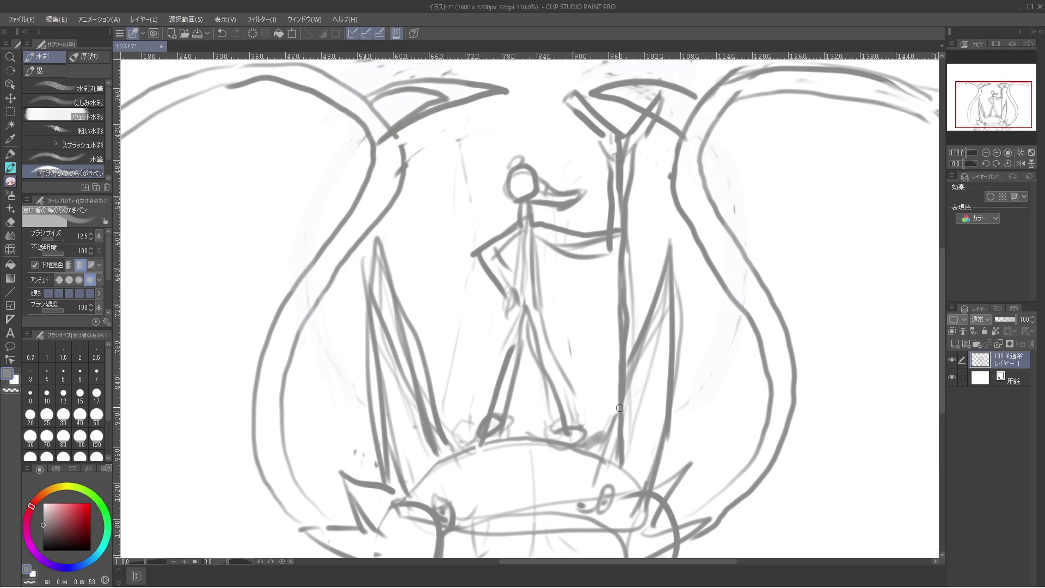
mouse_move(604, 242)
mouse_down()
mouse_move(606, 425)
mouse_move(621, 465)
mouse_up()
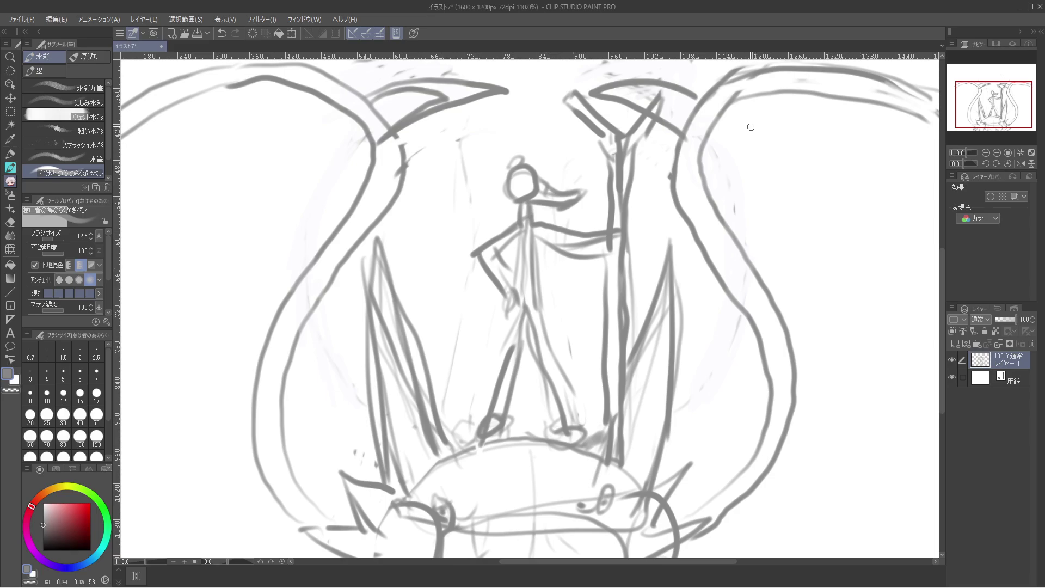
Draw curved ribs fanning outward and downward from the right wing's arm, redoing the fourth one.
mouse_move(734, 102)
mouse_down()
mouse_move(785, 116)
mouse_move(939, 206)
mouse_up()
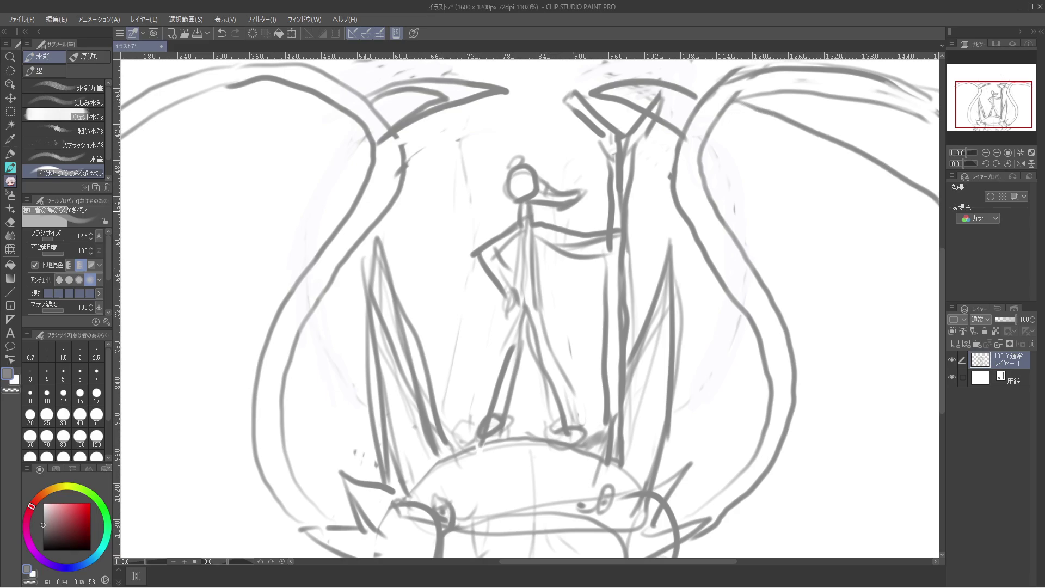
mouse_move(720, 110)
mouse_down()
mouse_move(891, 220)
mouse_move(939, 279)
mouse_up()
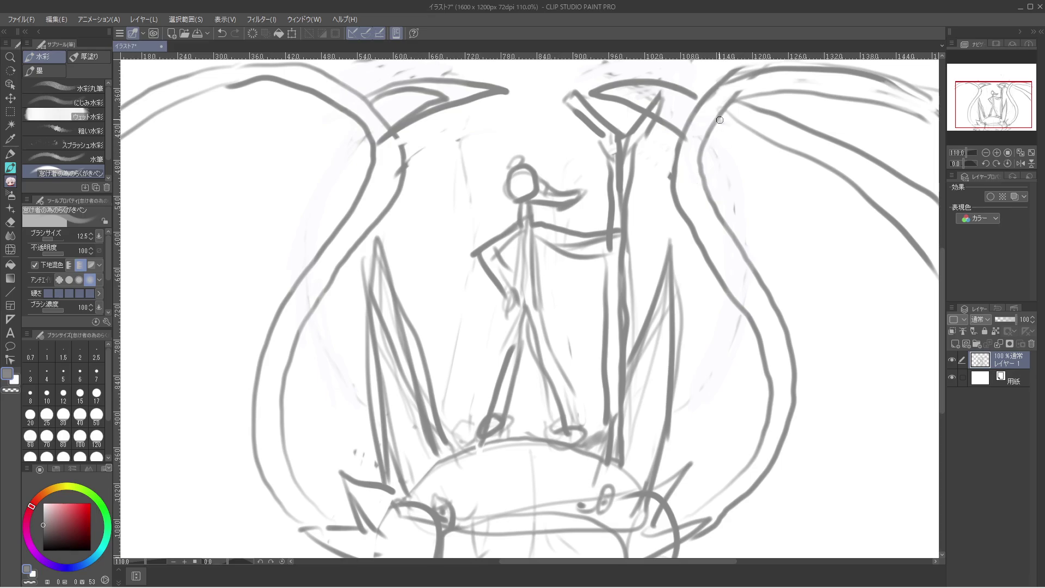
drag(716, 117, 939, 354)
drag(704, 132, 942, 408)
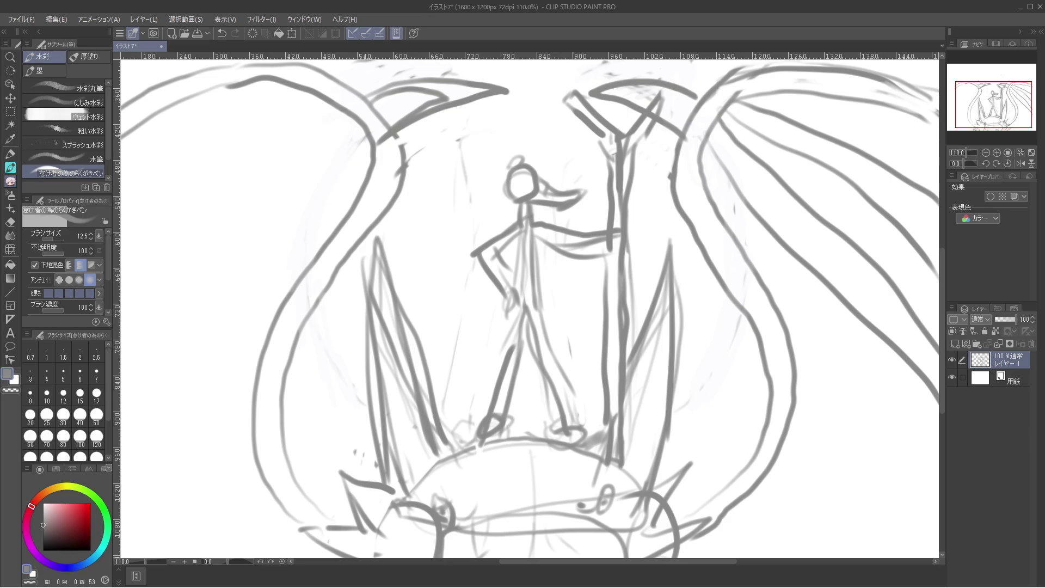
key(ctrl+z)
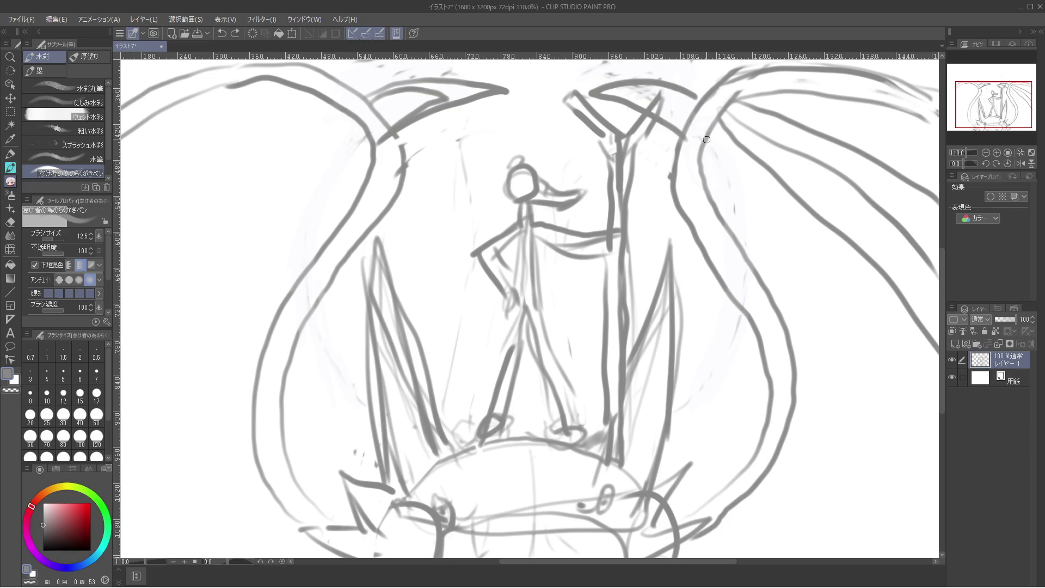
drag(708, 135, 943, 403)
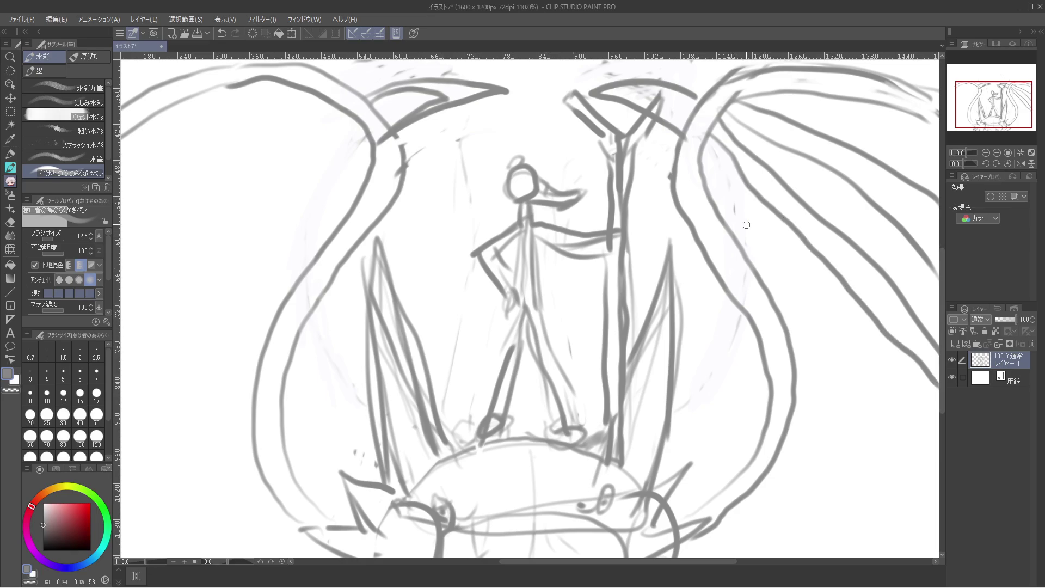
mouse_move(719, 202)
mouse_down()
mouse_move(797, 272)
mouse_move(844, 342)
mouse_move(884, 421)
mouse_move(920, 546)
mouse_up()
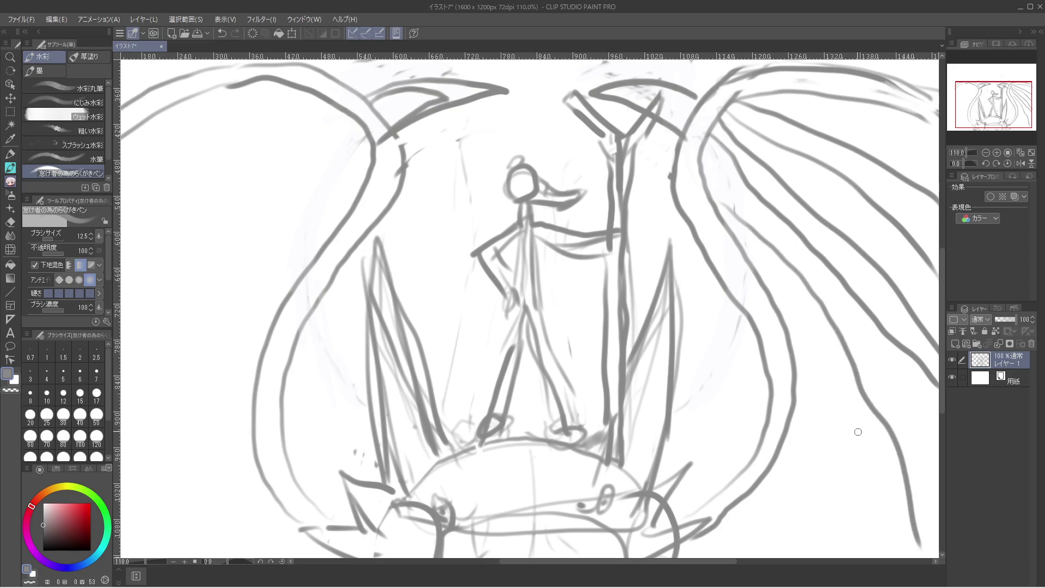
mouse_move(760, 275)
mouse_down()
mouse_move(792, 308)
mouse_move(855, 429)
mouse_move(904, 564)
mouse_up()
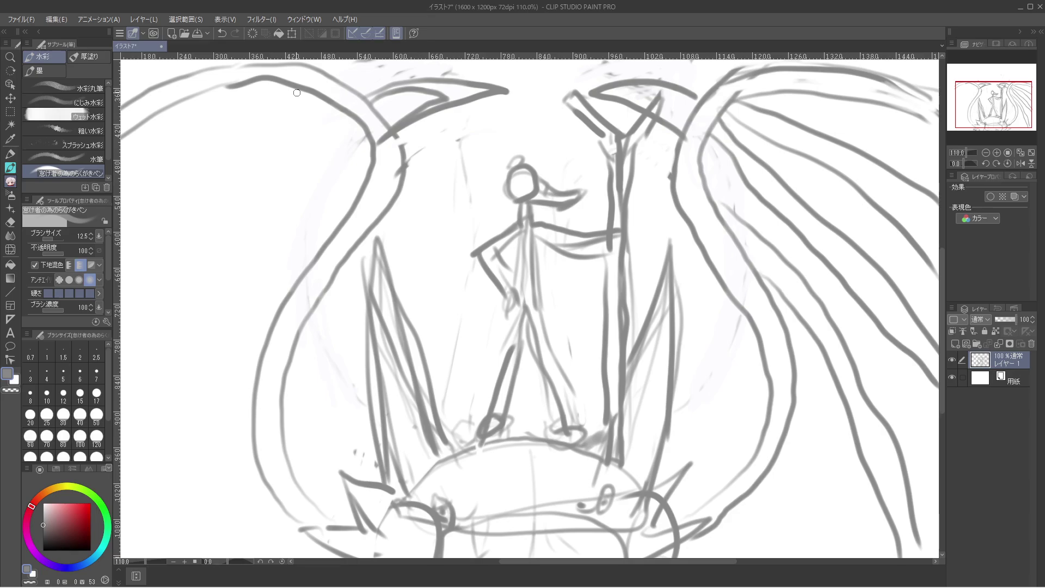
Draw four ribs fanning outward from the left wing's upper bend, redoing the first and the last.
drag(342, 107, 121, 153)
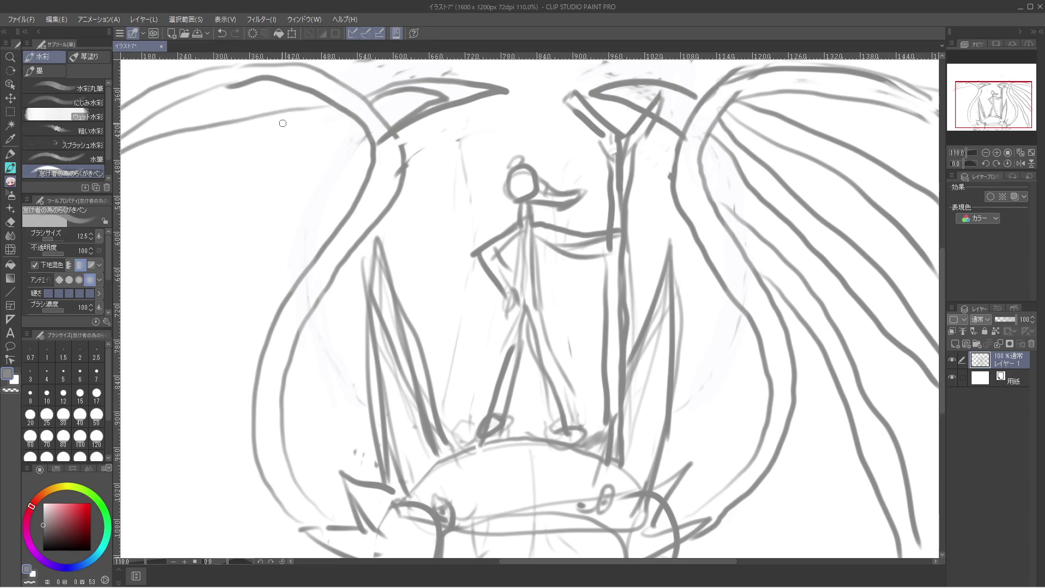
key(ctrl+z)
drag(326, 100, 121, 163)
drag(326, 109, 121, 184)
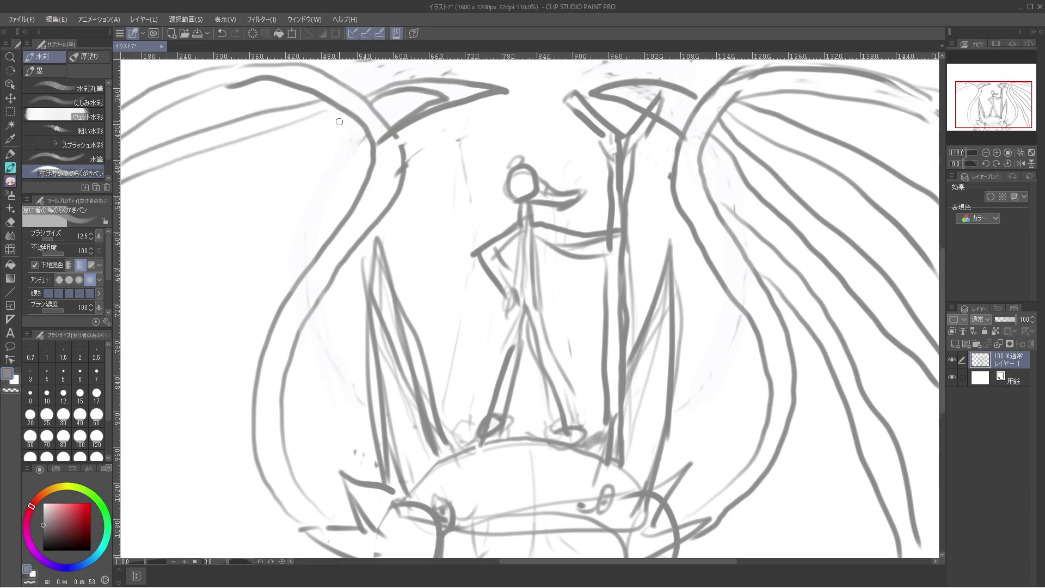
drag(339, 122, 119, 253)
drag(346, 134, 121, 335)
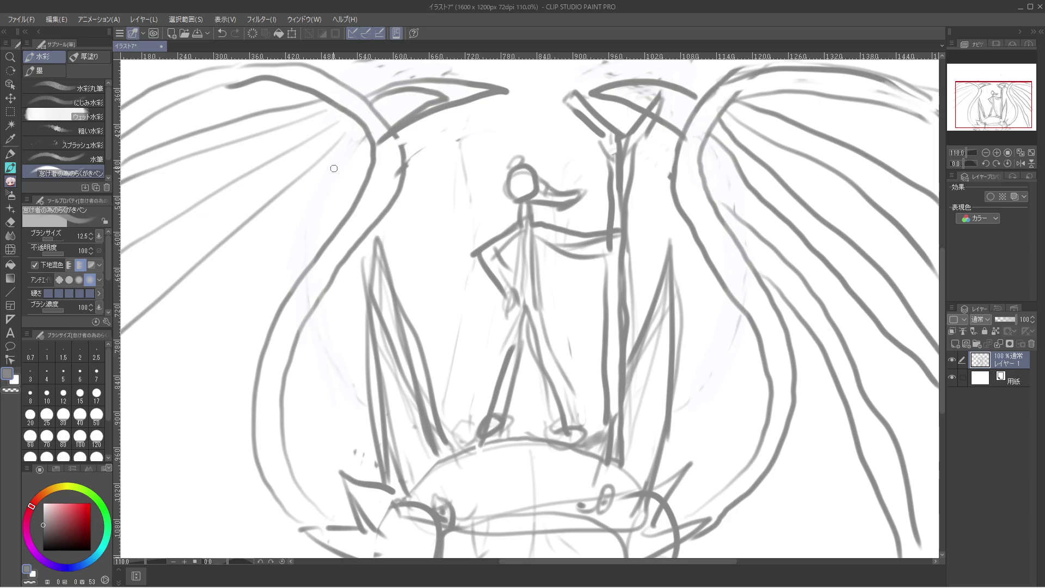
key(ctrl+z)
drag(347, 132, 121, 276)
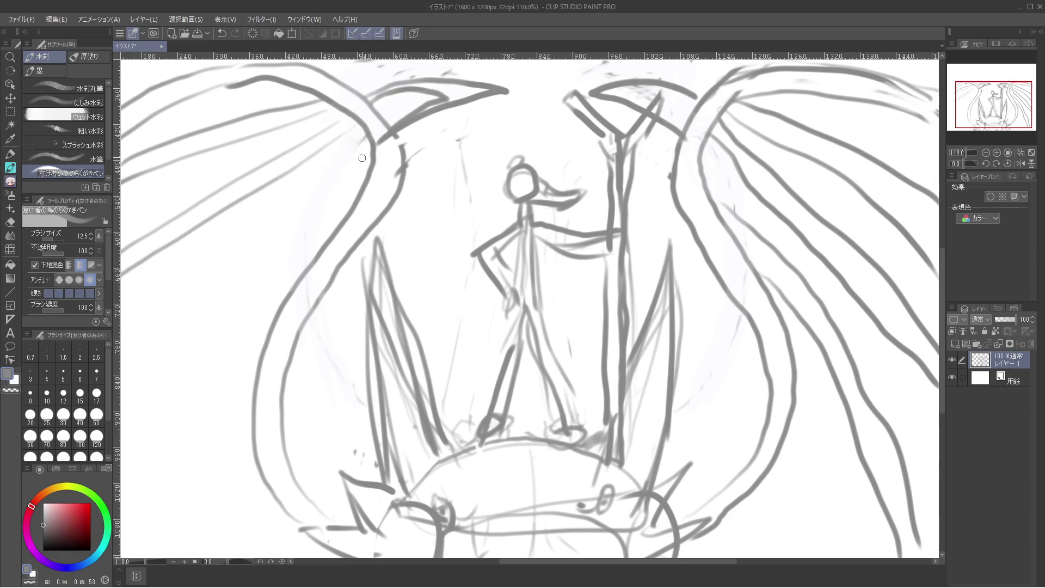
mouse_move(356, 175)
mouse_down()
mouse_move(200, 331)
mouse_move(120, 444)
mouse_up()
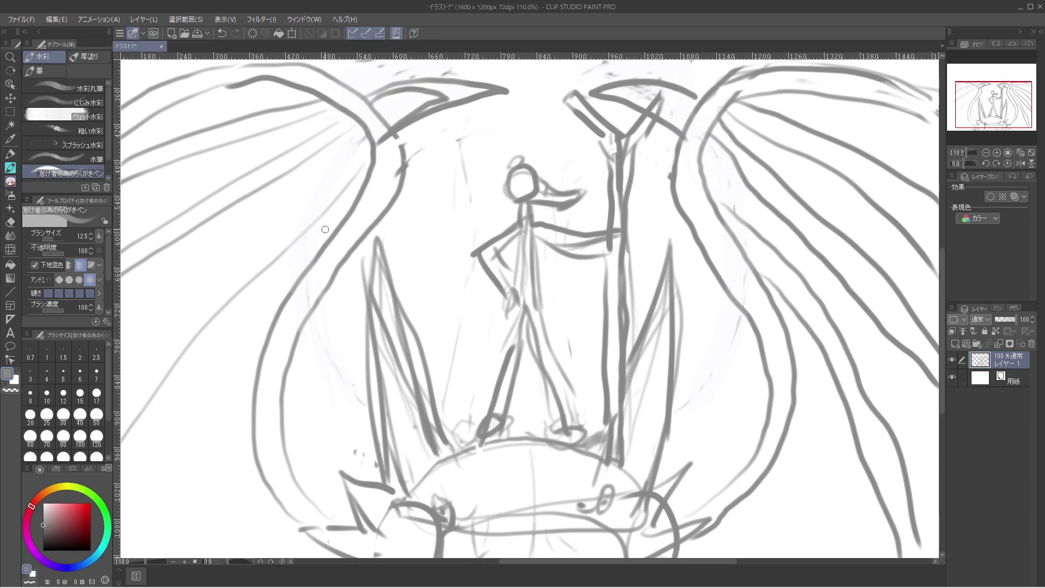
mouse_move(345, 209)
mouse_down()
mouse_move(122, 460)
mouse_move(382, 159)
mouse_up()
key(ctrl+z)
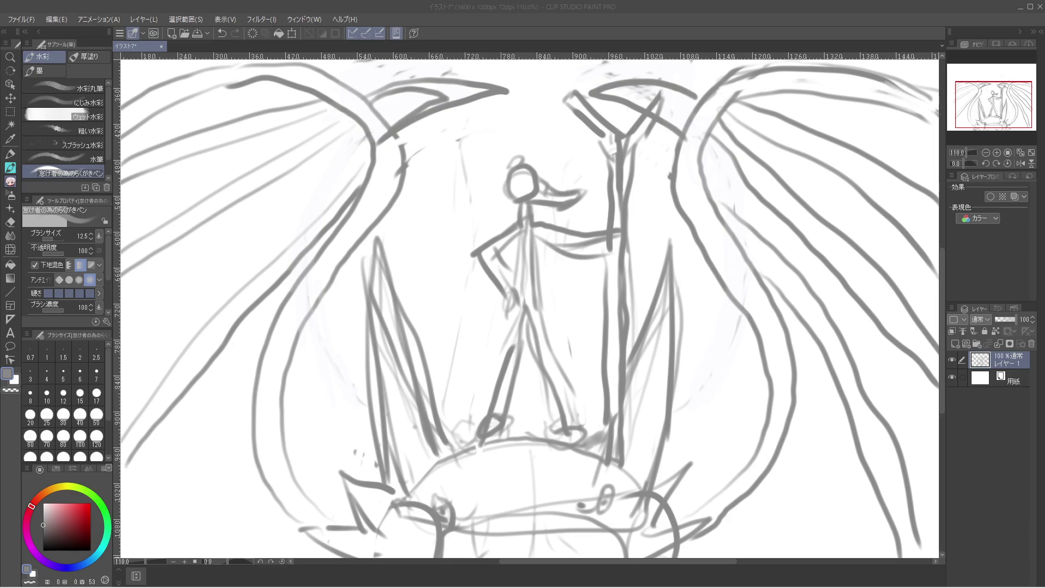
key(ctrl+z)
key(ctrl+z)
key(ctrl+z)
key(ctrl+z)
key(ctrl+z)
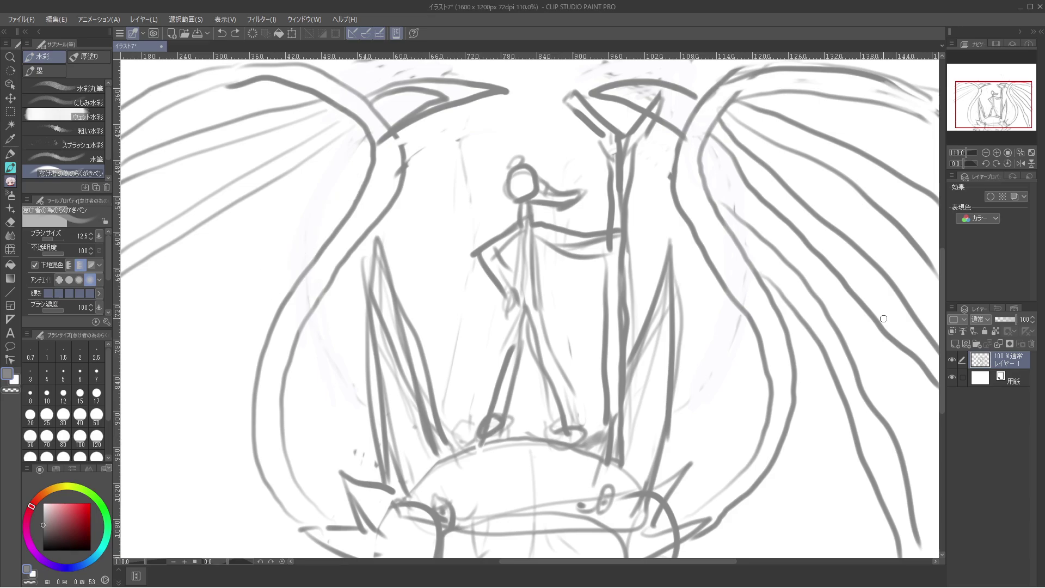
Undo the rib strokes drawn on both wings, leaving only the wing arm outlines.
key(ctrl+z)
key(ctrl+z)
key(ctrl+z)
key(ctrl+z)
key(ctrl+z)
key(ctrl+z)
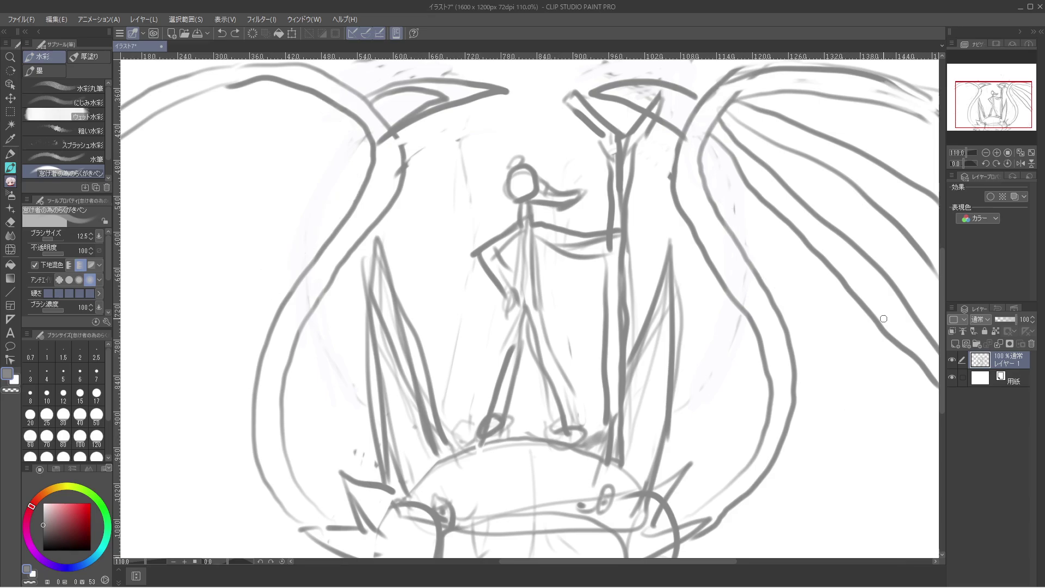
key(ctrl+z)
key(ctrl+z)
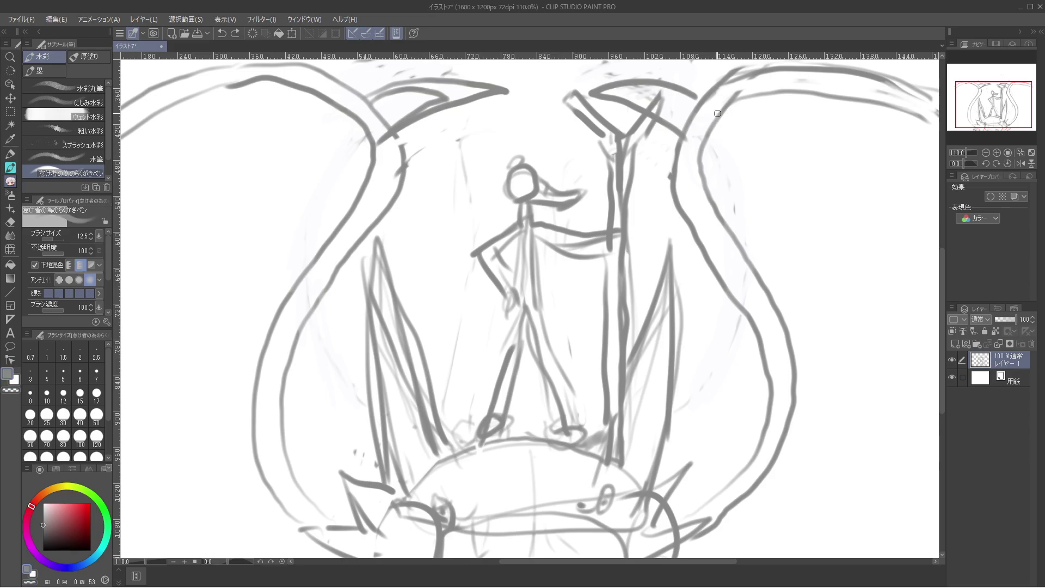
Draw four curved ribs fanning outward and downward from the right wing's upper bend, redoing the third one.
drag(717, 114, 719, 117)
mouse_move(725, 109)
mouse_down()
mouse_move(901, 170)
mouse_move(941, 195)
mouse_up()
drag(713, 125, 940, 246)
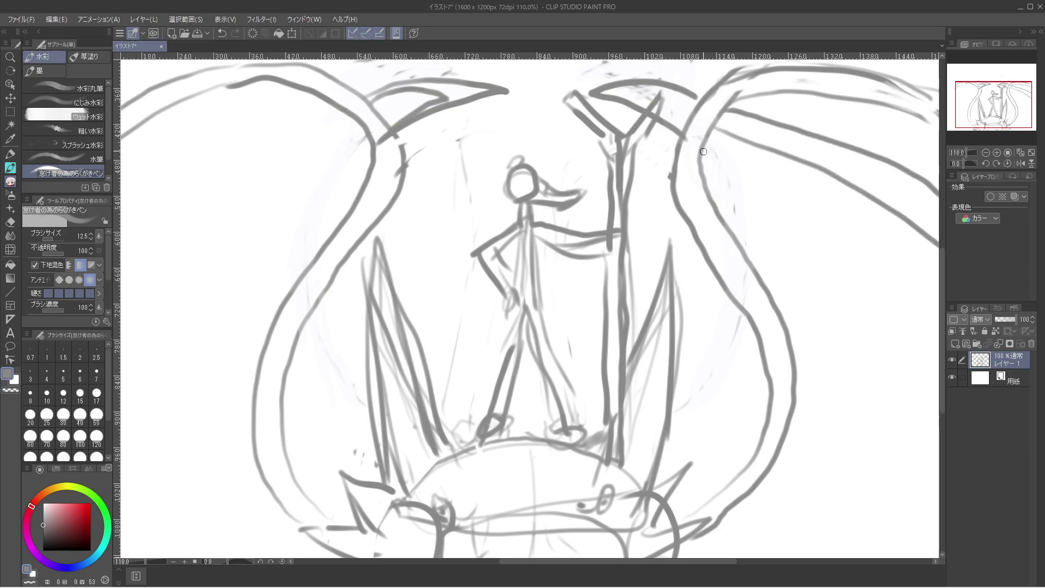
mouse_move(705, 150)
mouse_down()
mouse_move(833, 228)
mouse_move(940, 385)
mouse_up()
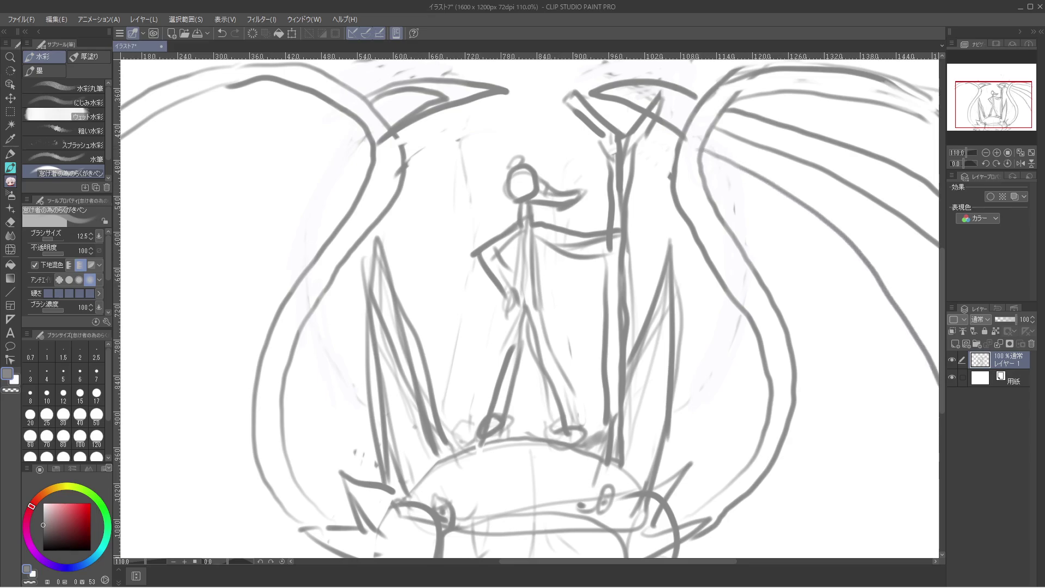
key(ctrl+z)
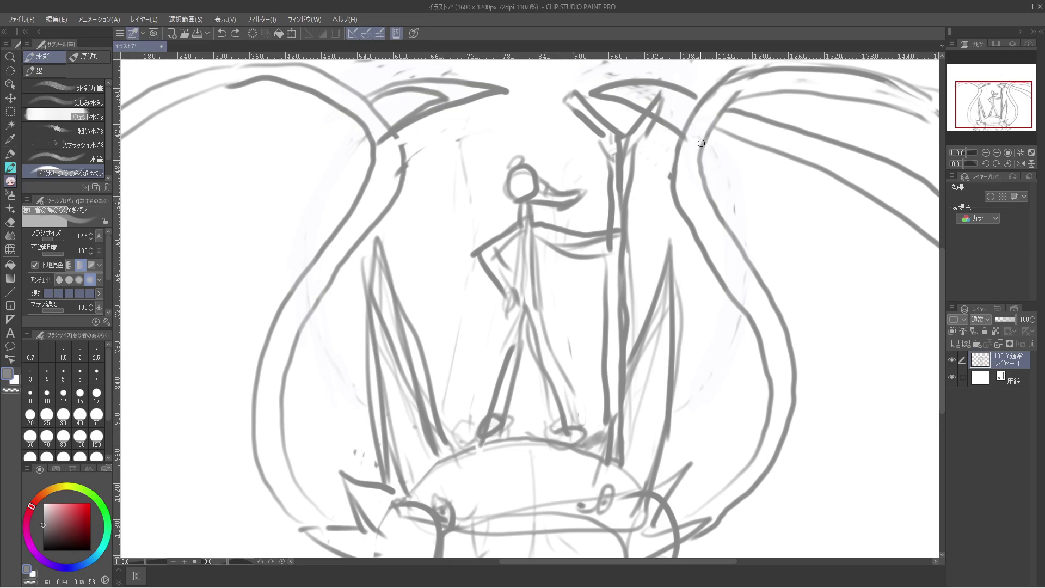
mouse_move(702, 143)
mouse_down()
mouse_move(766, 217)
mouse_move(941, 482)
mouse_up()
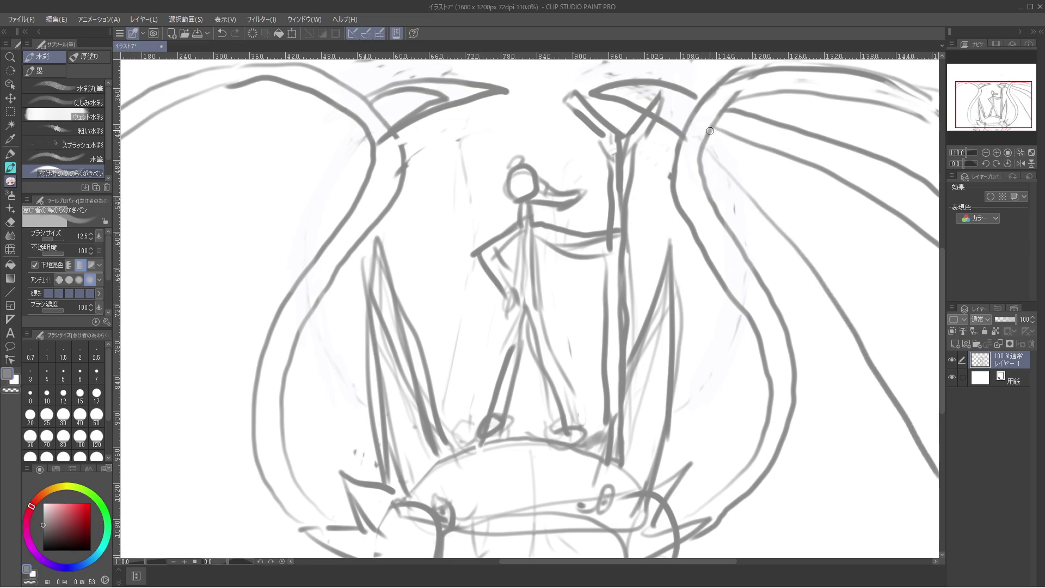
mouse_move(709, 130)
mouse_down()
mouse_move(803, 193)
mouse_move(939, 338)
mouse_up()
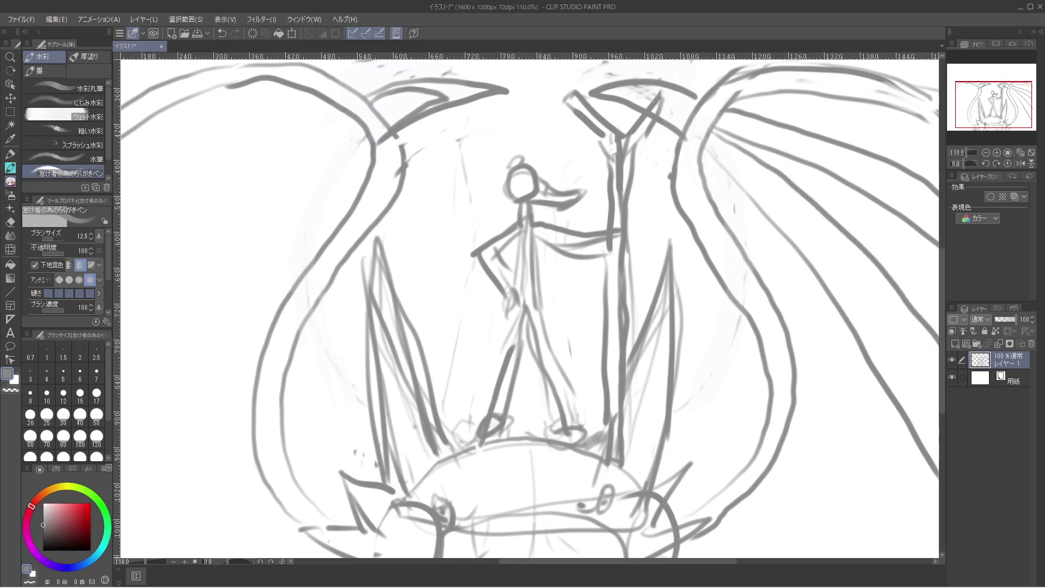
Draw four curved ribs fanning outward and downward from the left wing's upper bend to the canvas edge.
mouse_move(332, 102)
mouse_down()
mouse_move(212, 129)
mouse_move(121, 191)
mouse_up()
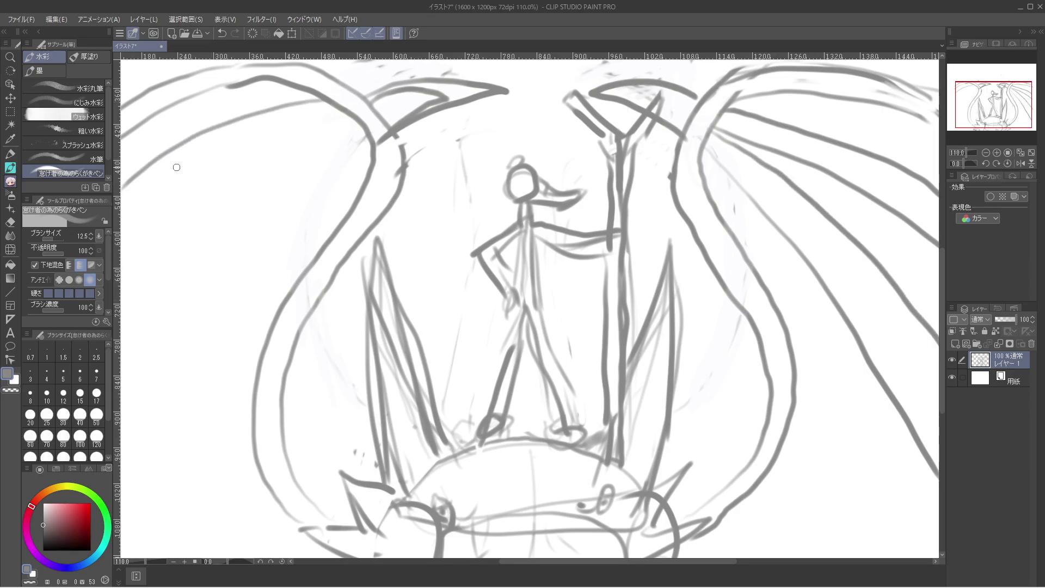
drag(336, 110, 121, 240)
mouse_move(340, 112)
mouse_down()
mouse_move(150, 272)
mouse_move(121, 315)
mouse_up()
mouse_move(347, 132)
mouse_down()
mouse_move(185, 292)
mouse_move(121, 428)
mouse_up()
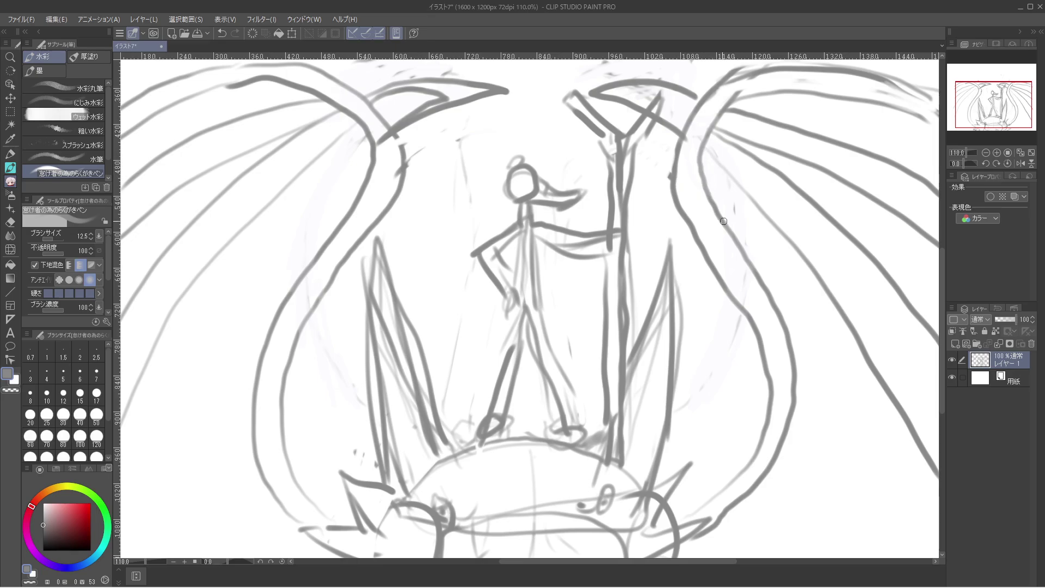
Draw straighter inner and outer contour lines just below the upper bend of both wing arms.
mouse_move(721, 217)
mouse_down()
mouse_move(703, 152)
mouse_move(733, 242)
mouse_up()
mouse_move(341, 222)
mouse_down()
mouse_move(361, 121)
mouse_move(351, 142)
mouse_up()
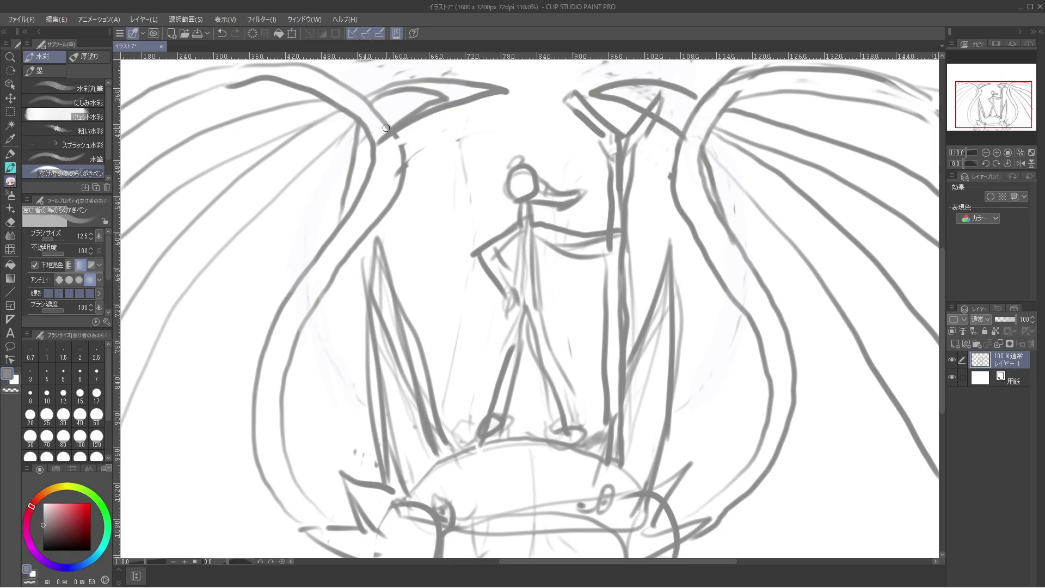
drag(384, 138, 377, 215)
drag(678, 137, 691, 251)
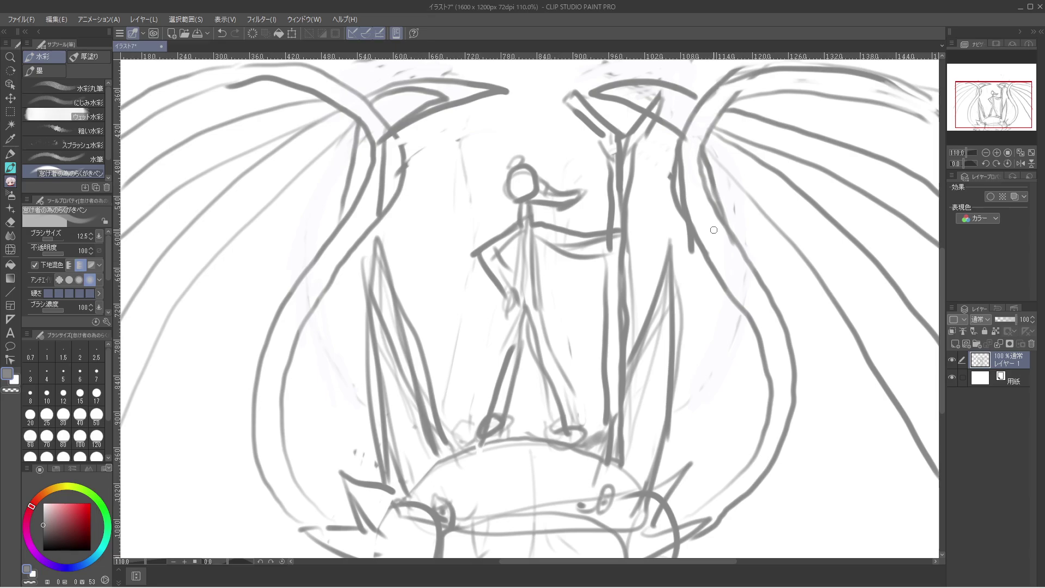
Erase the old arm outlines beside the new contours below both wing bends using the transparent colour.
key(x)
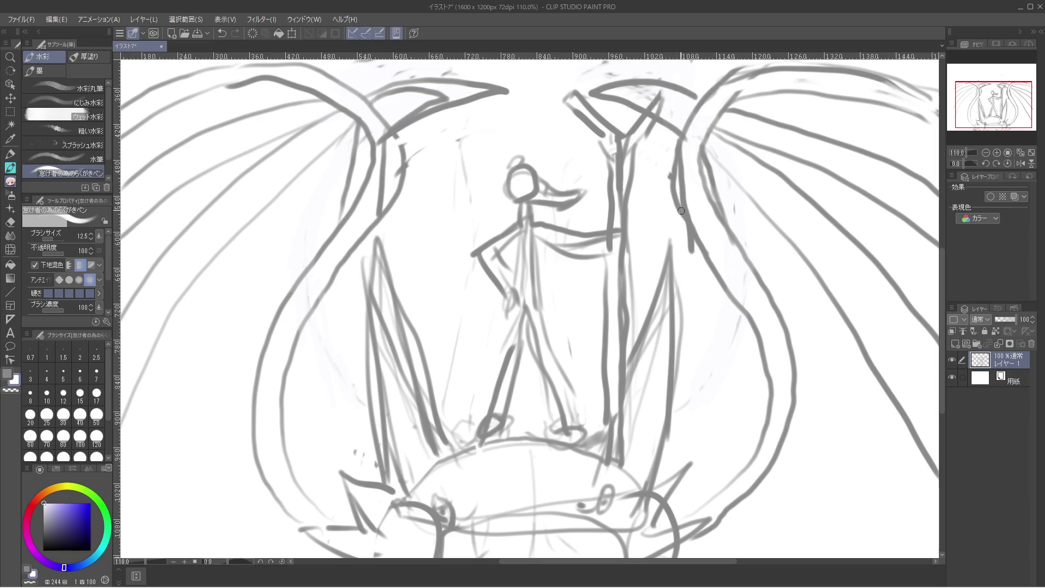
key(x)
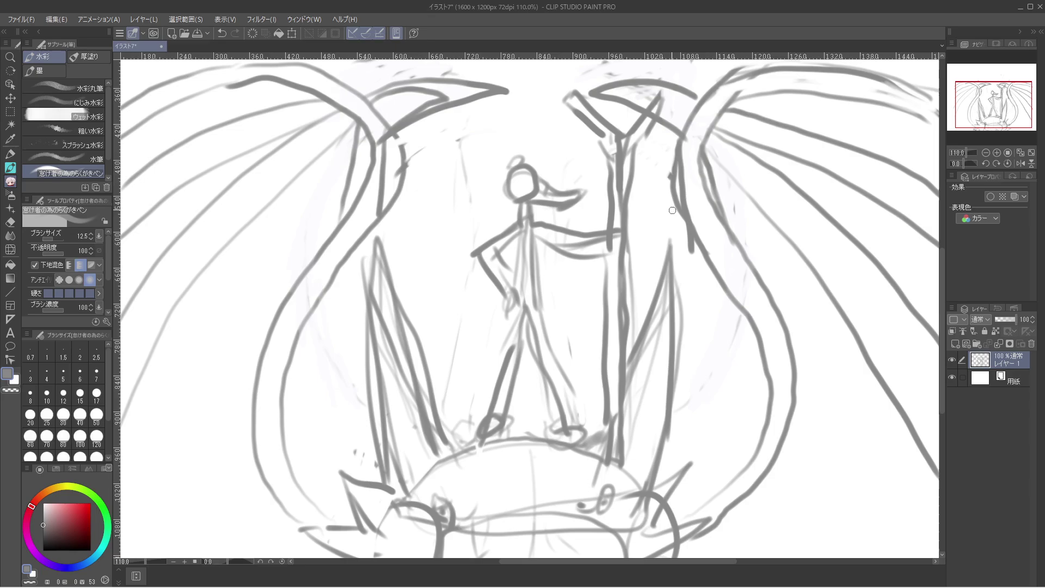
mouse_move(671, 157)
mouse_down()
mouse_move(688, 242)
mouse_move(710, 203)
mouse_up()
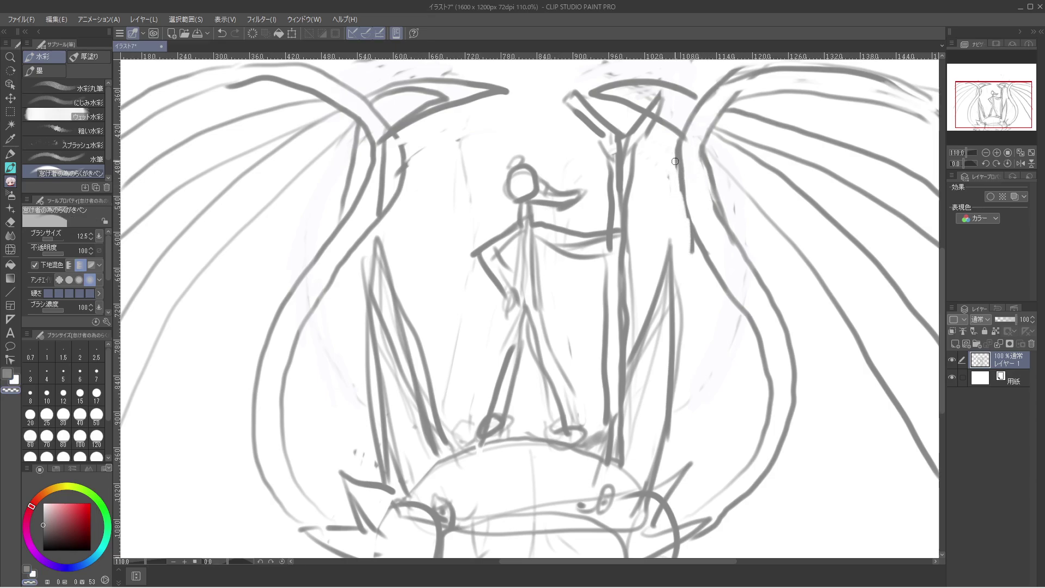
mouse_move(399, 191)
mouse_down()
mouse_move(405, 158)
mouse_move(392, 199)
mouse_up()
drag(395, 133, 400, 146)
drag(395, 192, 392, 210)
mouse_move(373, 156)
mouse_down()
mouse_move(368, 127)
mouse_move(366, 208)
mouse_move(369, 134)
mouse_move(363, 199)
mouse_move(365, 167)
mouse_move(346, 228)
mouse_move(350, 208)
mouse_move(382, 222)
mouse_move(382, 208)
mouse_move(373, 225)
mouse_move(392, 205)
mouse_up()
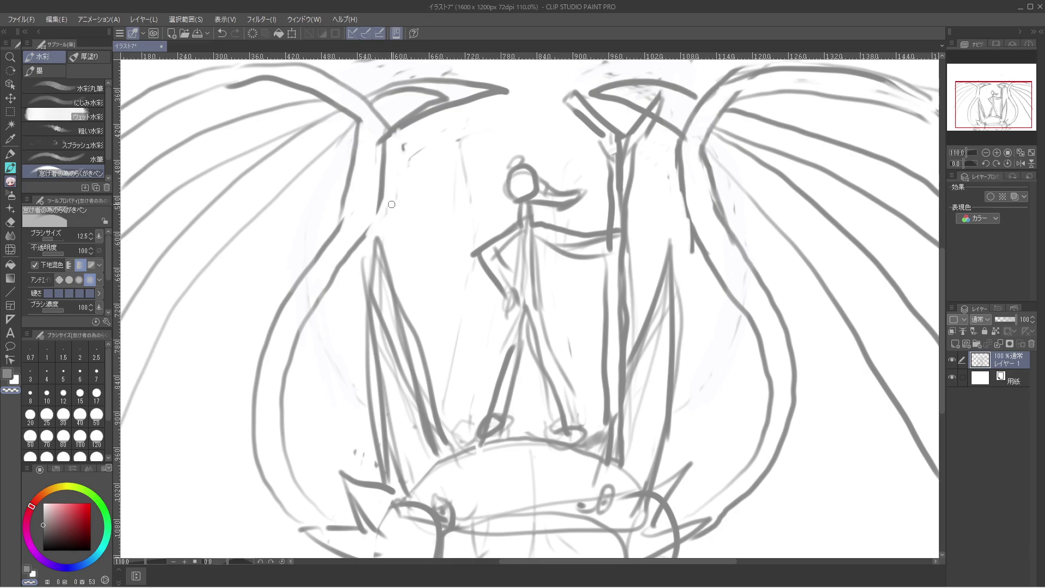
Erase the crowded rib roots and inner outline where the ribs meet the upper bend of both wings.
mouse_move(334, 110)
mouse_down()
mouse_move(316, 122)
mouse_move(333, 103)
mouse_move(311, 108)
mouse_move(323, 99)
mouse_move(331, 113)
mouse_move(350, 111)
mouse_move(330, 131)
mouse_move(356, 120)
mouse_move(326, 113)
mouse_up()
mouse_move(718, 125)
mouse_down()
mouse_move(746, 84)
mouse_move(727, 93)
mouse_move(737, 96)
mouse_move(709, 139)
mouse_up()
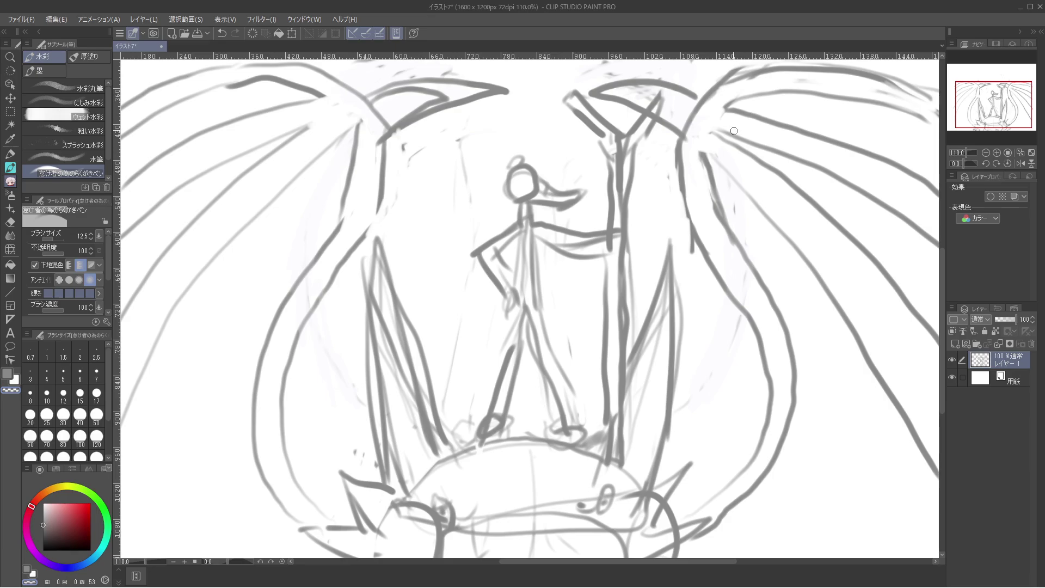
mouse_move(739, 132)
mouse_down()
mouse_move(716, 136)
mouse_move(724, 143)
mouse_up()
Redraw the right wing's lower ribs in grey as paired lines and erase the old lowest rib.
key(c)
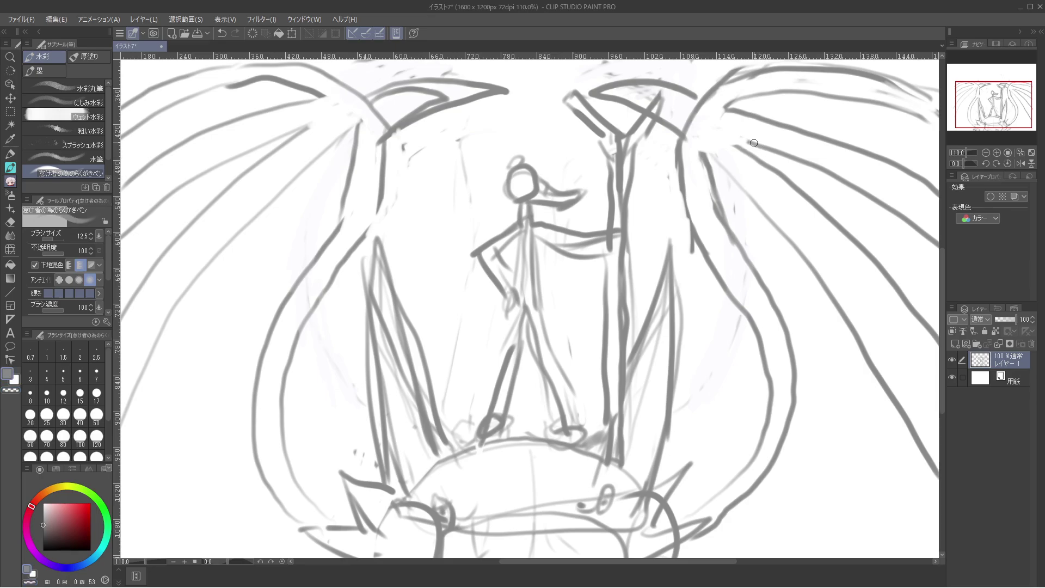
mouse_move(726, 137)
mouse_down()
mouse_move(759, 156)
mouse_move(743, 182)
mouse_move(824, 265)
mouse_move(937, 430)
mouse_up()
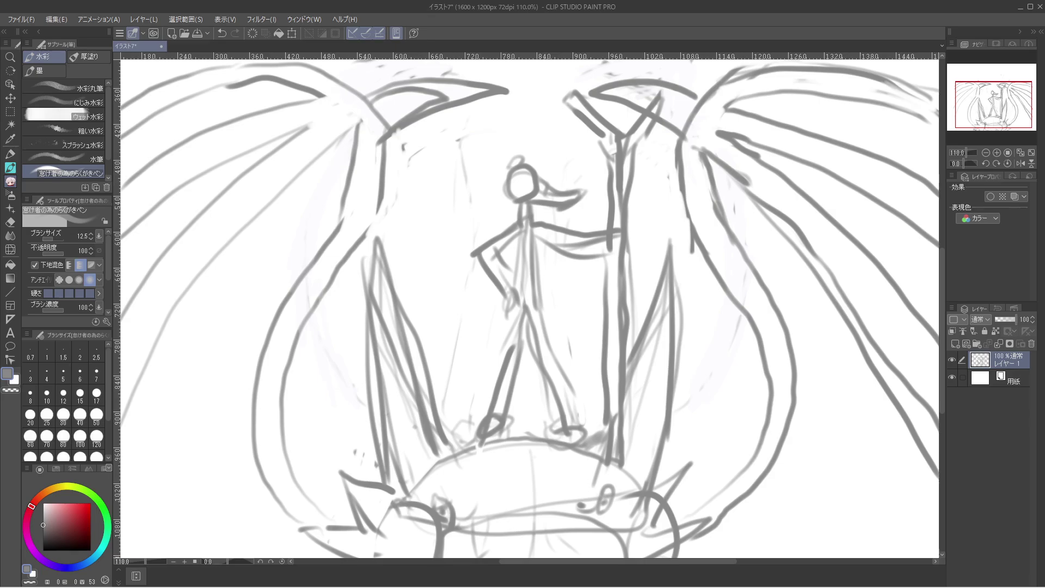
key(c)
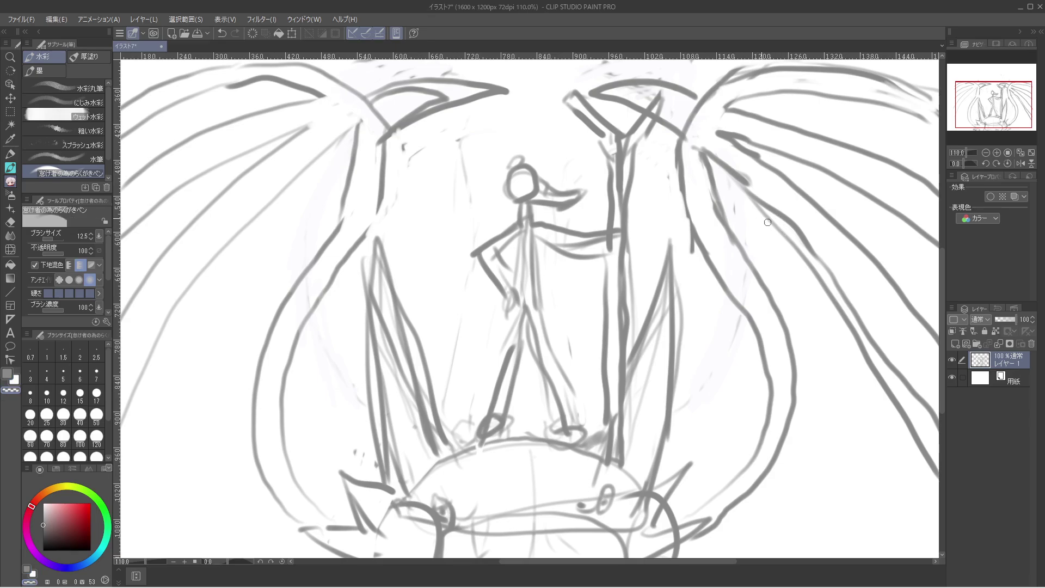
mouse_move(764, 213)
mouse_down()
mouse_move(794, 234)
mouse_move(788, 241)
mouse_move(888, 389)
mouse_move(879, 385)
mouse_move(889, 380)
mouse_move(926, 442)
mouse_move(934, 466)
mouse_up()
mouse_move(845, 293)
mouse_down()
mouse_move(896, 366)
mouse_move(872, 352)
mouse_move(856, 314)
mouse_move(938, 433)
mouse_up()
mouse_move(880, 261)
mouse_down()
mouse_move(915, 320)
mouse_move(901, 317)
mouse_move(838, 225)
mouse_move(936, 365)
mouse_up()
key(c)
drag(850, 303, 937, 420)
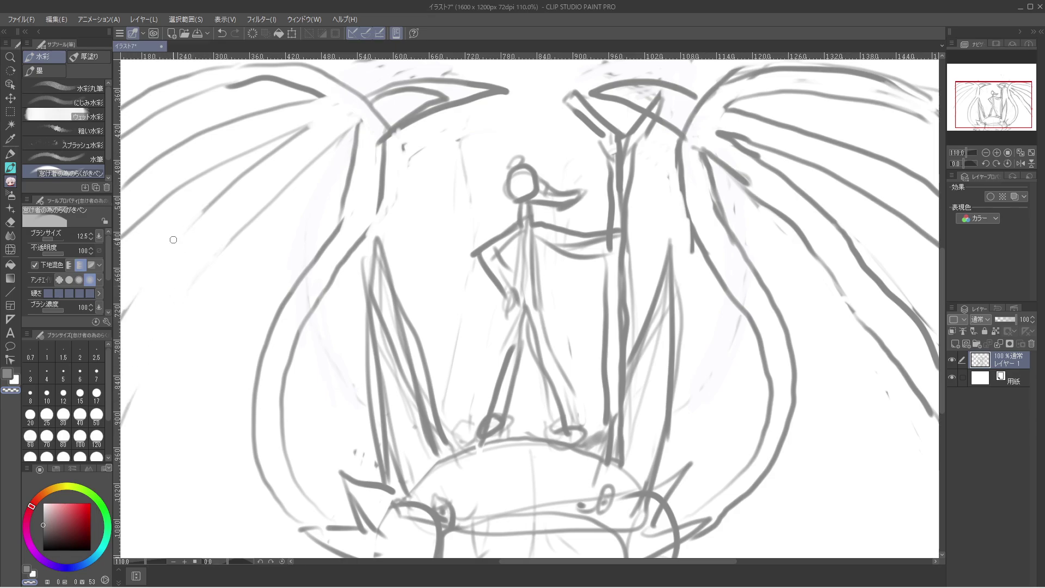
Redraw the left wing's lower ribs as paired lines and rework the rib above them into a closer pair.
drag(204, 211, 116, 342)
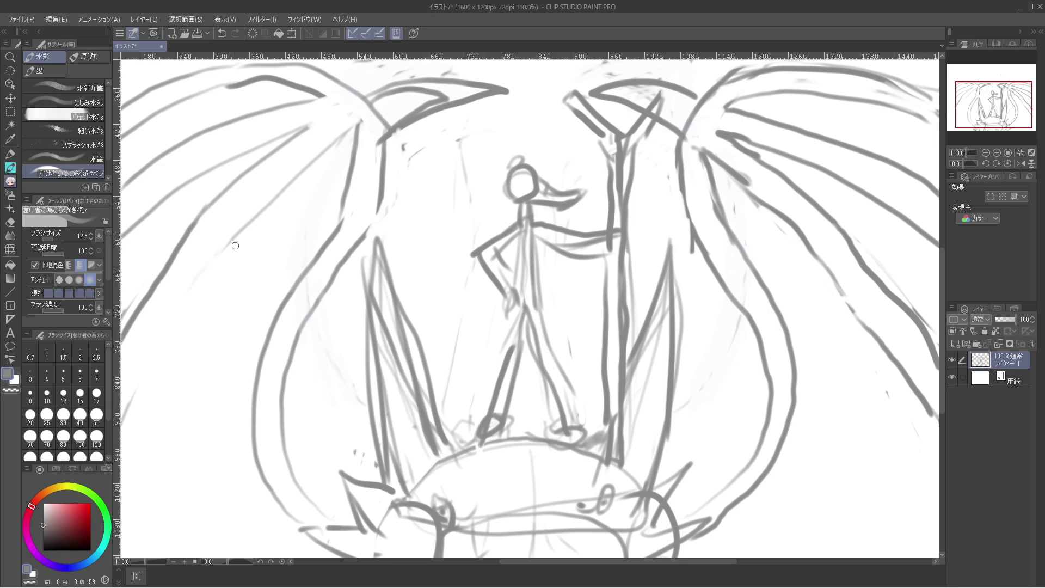
drag(239, 229, 115, 400)
key(c)
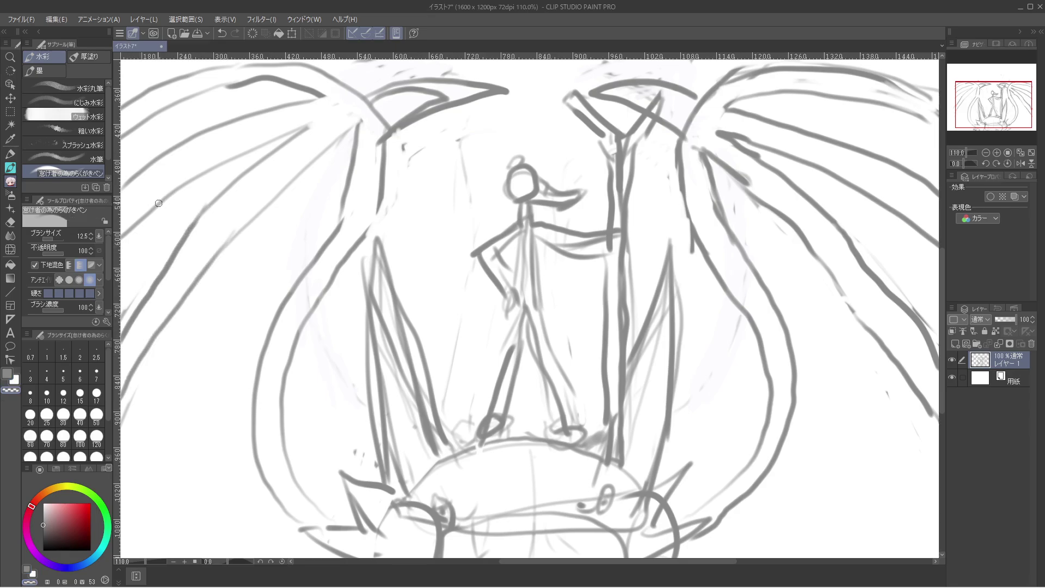
drag(163, 198, 126, 234)
mouse_move(129, 179)
mouse_down()
mouse_move(202, 132)
mouse_move(123, 193)
mouse_up()
key(c)
drag(196, 173, 122, 229)
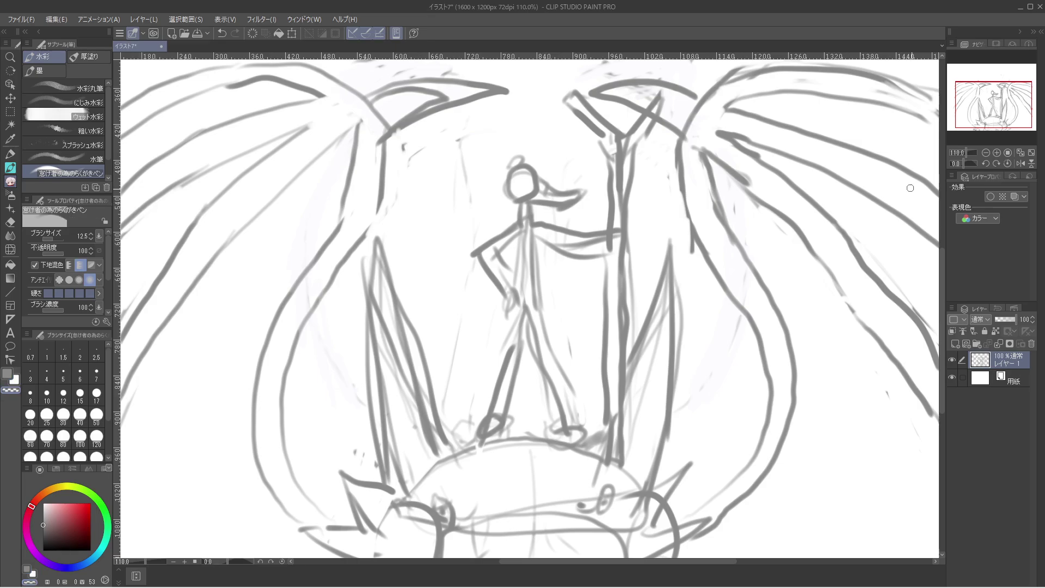
Erase the right wing's old second rib and redraw it as a line running closely beneath the upper rib.
drag(838, 142, 935, 184)
drag(871, 157, 937, 190)
mouse_move(827, 140)
mouse_down()
mouse_move(894, 184)
mouse_move(871, 196)
mouse_move(928, 237)
mouse_move(836, 184)
mouse_move(940, 217)
mouse_up()
key(c)
drag(825, 146, 939, 207)
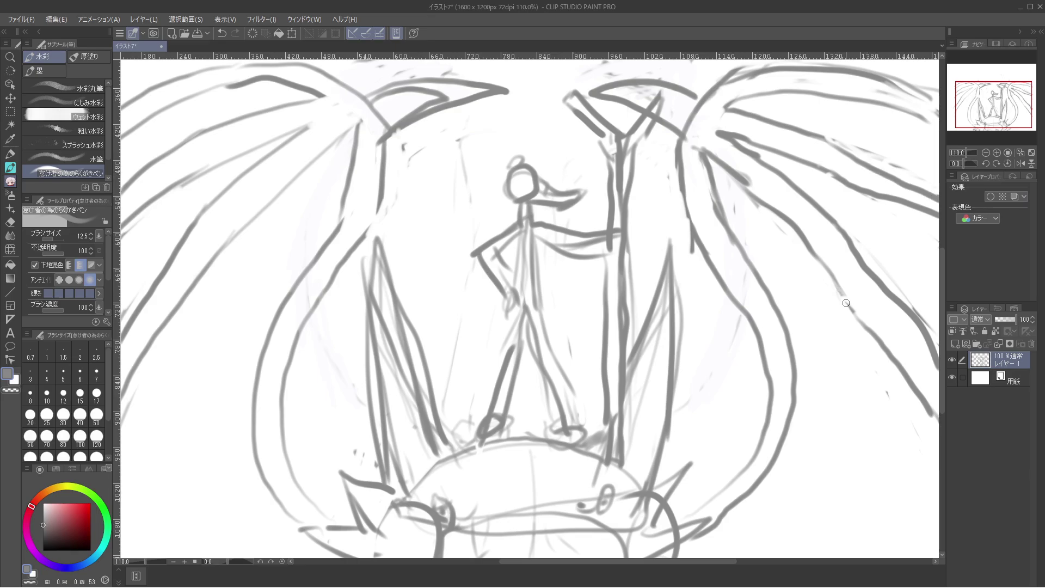
Erase the outer end of the right wing's lowest rib and redraw it converging with the rib above.
key(c)
mouse_move(849, 307)
mouse_down()
mouse_move(932, 416)
mouse_move(805, 243)
mouse_move(938, 380)
mouse_up()
key(c)
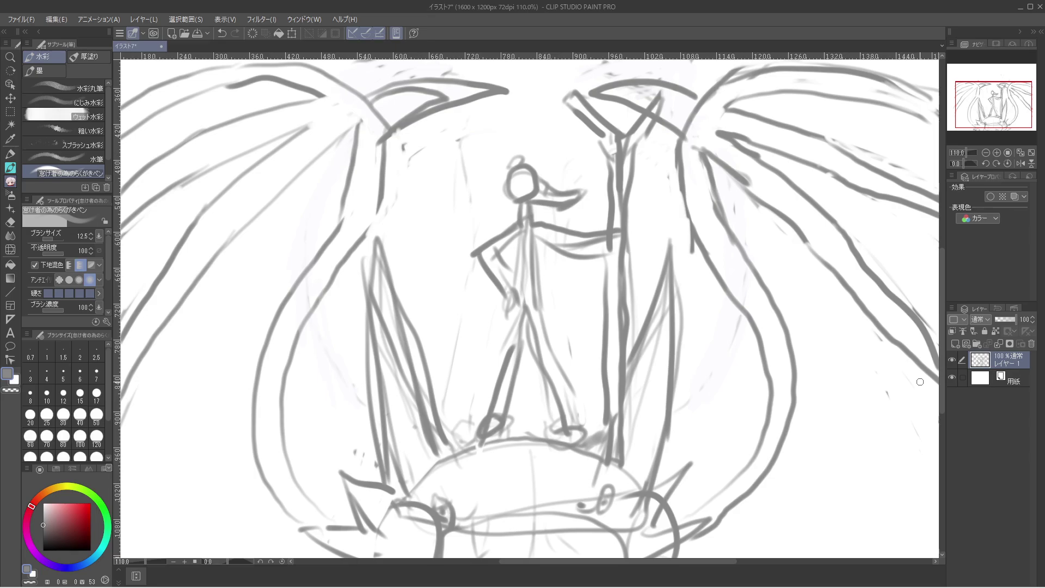
key(c)
mouse_move(926, 344)
mouse_down()
mouse_move(924, 361)
mouse_move(935, 351)
mouse_up()
Erase the inner curve of the left wing's upper claw and redraw the staff's right fork prong in grey.
key(c)
mouse_move(406, 112)
mouse_down()
mouse_move(453, 96)
mouse_move(420, 110)
mouse_move(426, 92)
mouse_move(383, 95)
mouse_up()
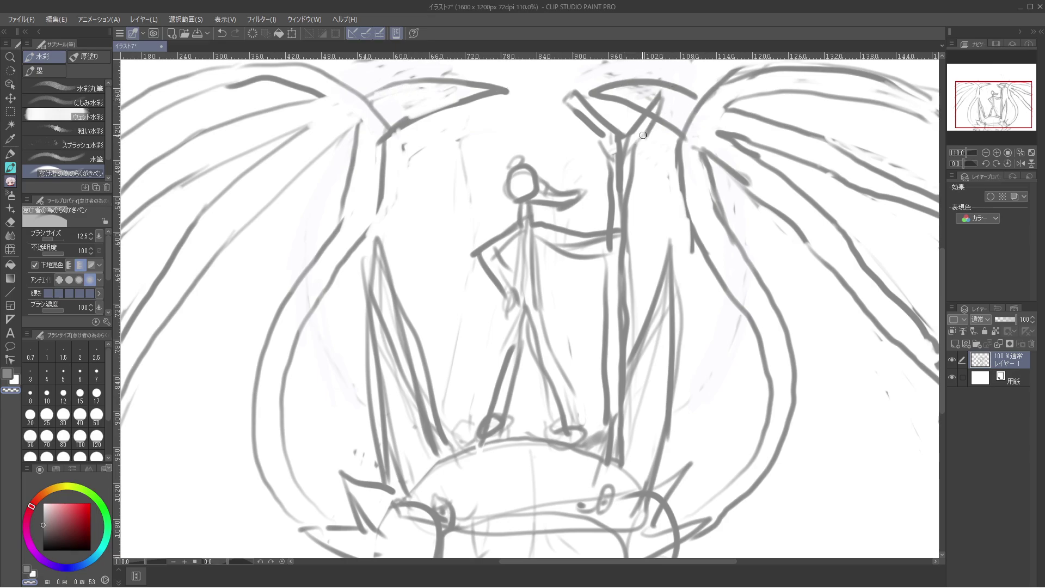
key(c)
drag(659, 99, 631, 183)
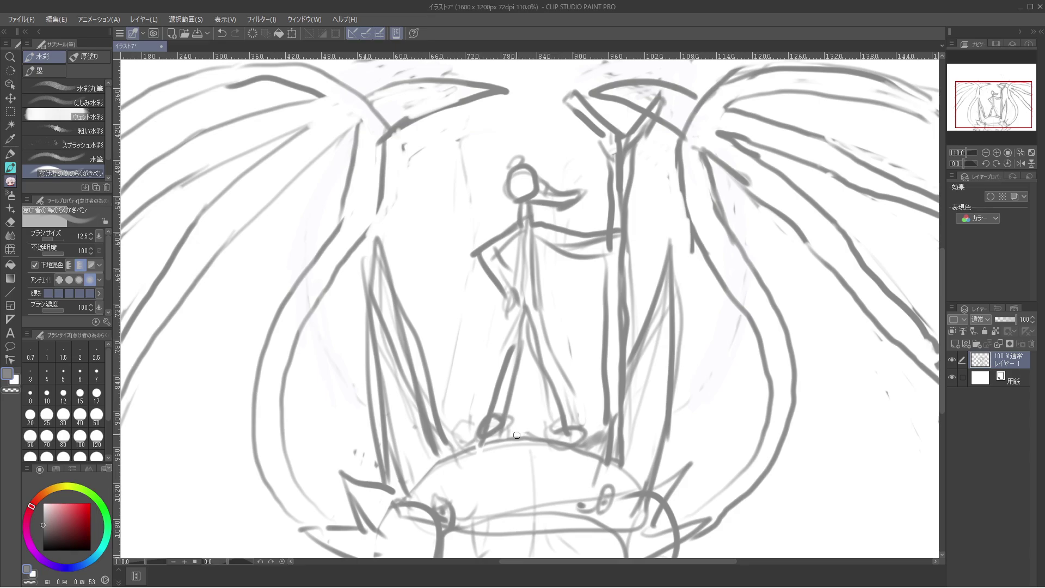
Draw three small pointed spikes in a vertical row down the centre of the dragon's head.
mouse_move(515, 439)
mouse_down()
mouse_move(531, 398)
mouse_move(538, 484)
mouse_move(518, 484)
mouse_move(517, 509)
mouse_move(533, 526)
mouse_move(515, 523)
mouse_up()
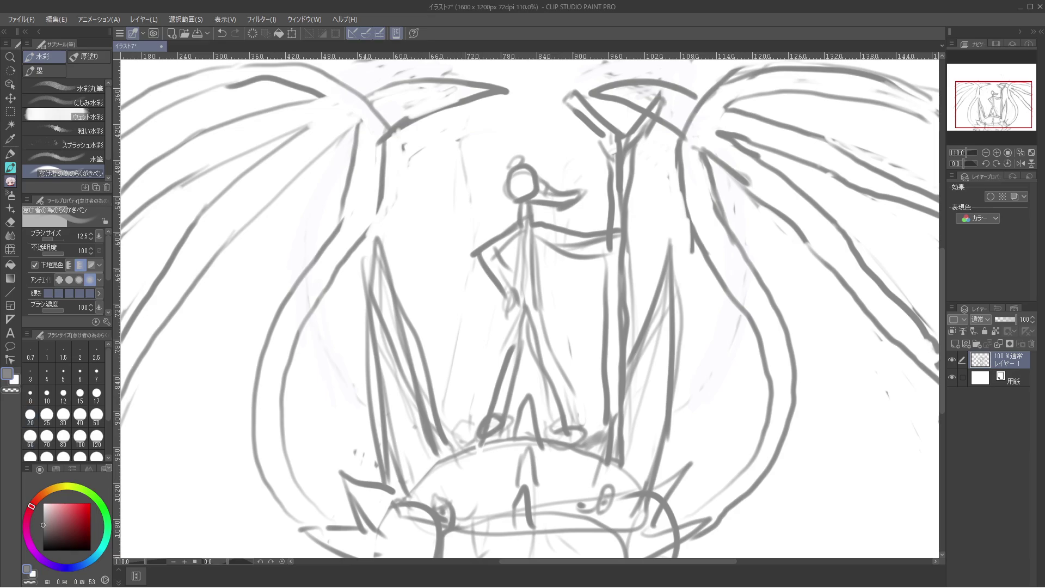
Add a new raster layer above the sketch and rename the sketch layer as 下書き.
click(144, 19)
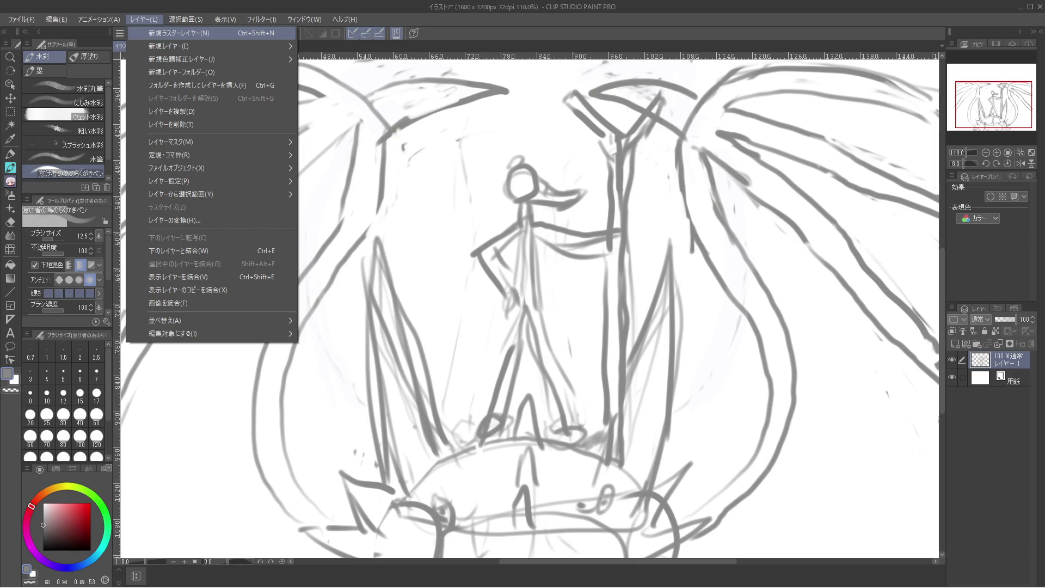
click(163, 31)
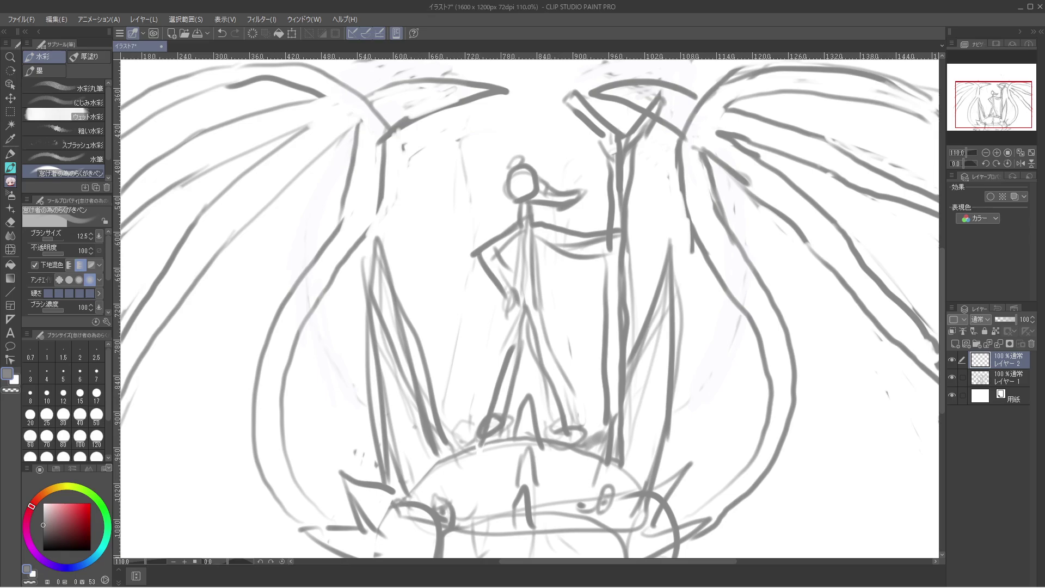
click(1002, 377)
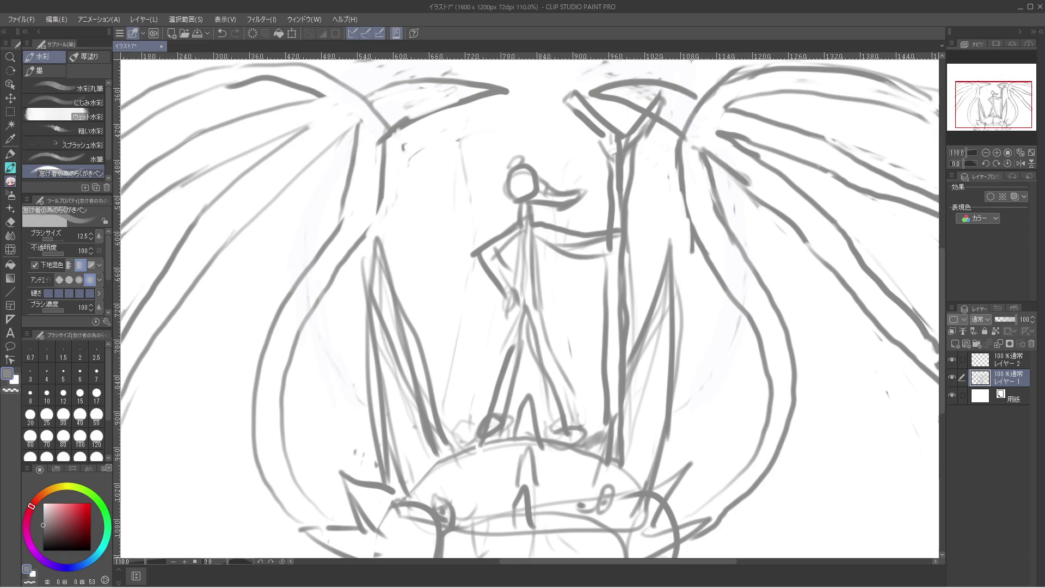
double_click(1009, 377)
text(shit)
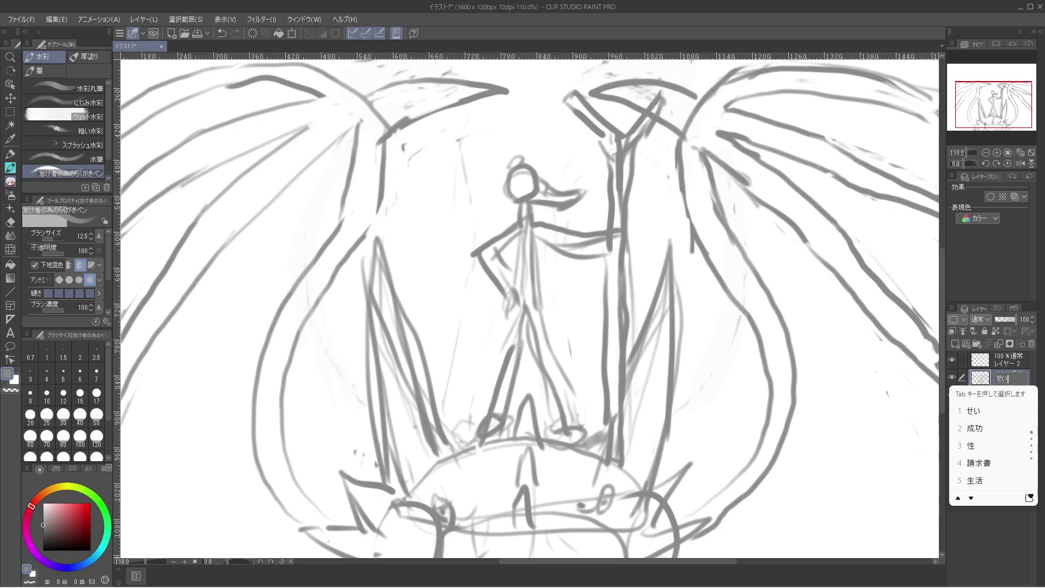
text(agaki)
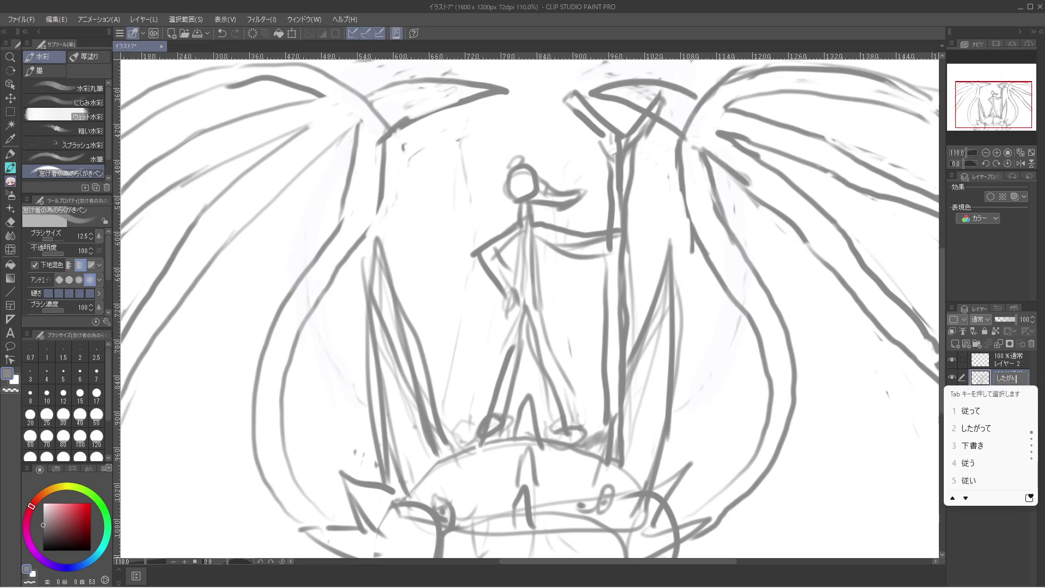
key(space)
key(Return)
key(Return)
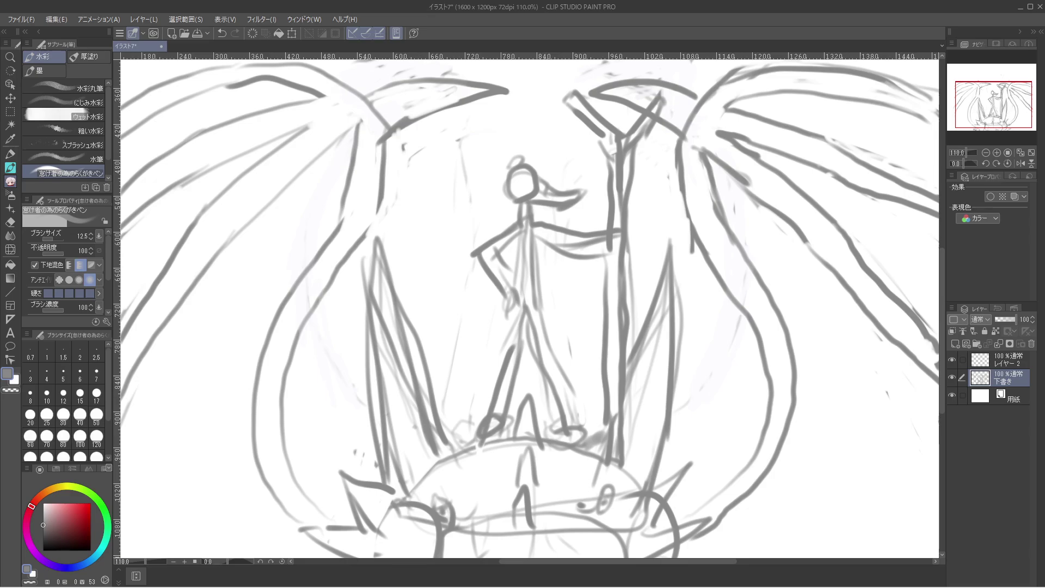
Rename the new raster layer above the sketch as 線画.
double_click(1009, 364)
text(senga)
key(space)
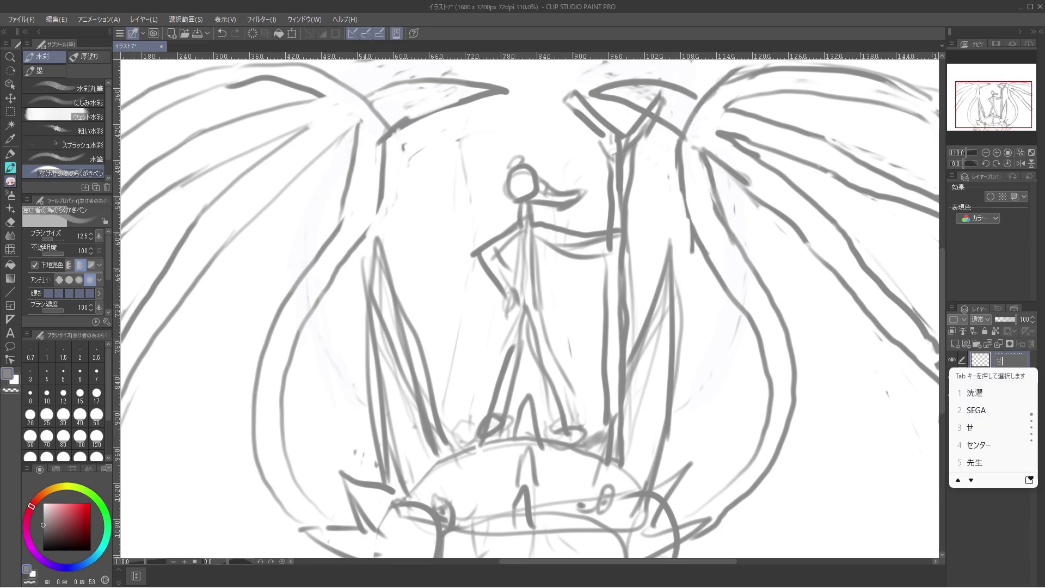
key(Return)
key(Return)
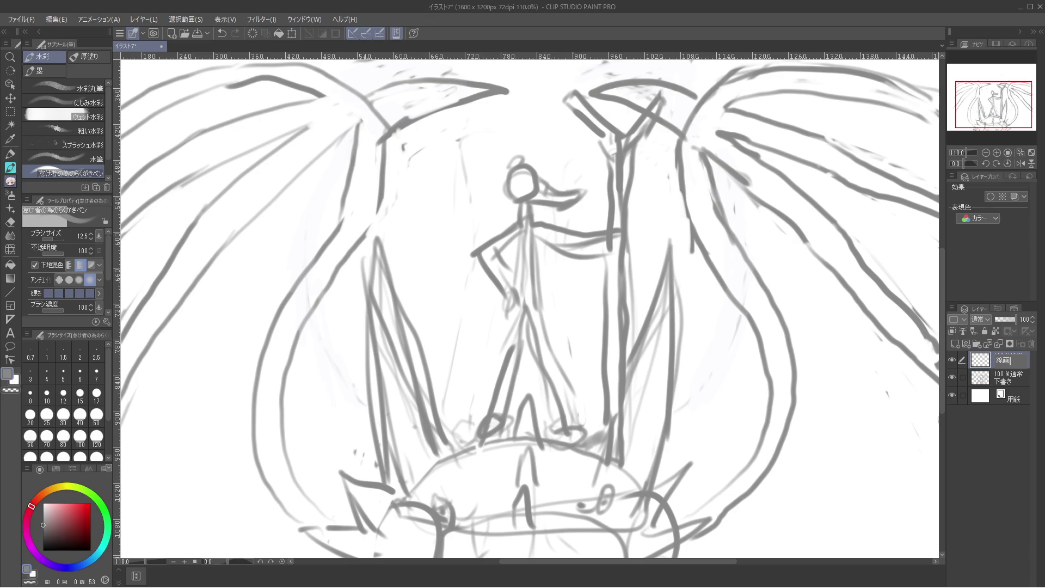
key(BackSpace)
key(BackSpace)
text(senga)
key(space)
key(Return)
key(Return)
Set the drawing colour to black and the brush size to 4.
drag(55, 520, 43, 551)
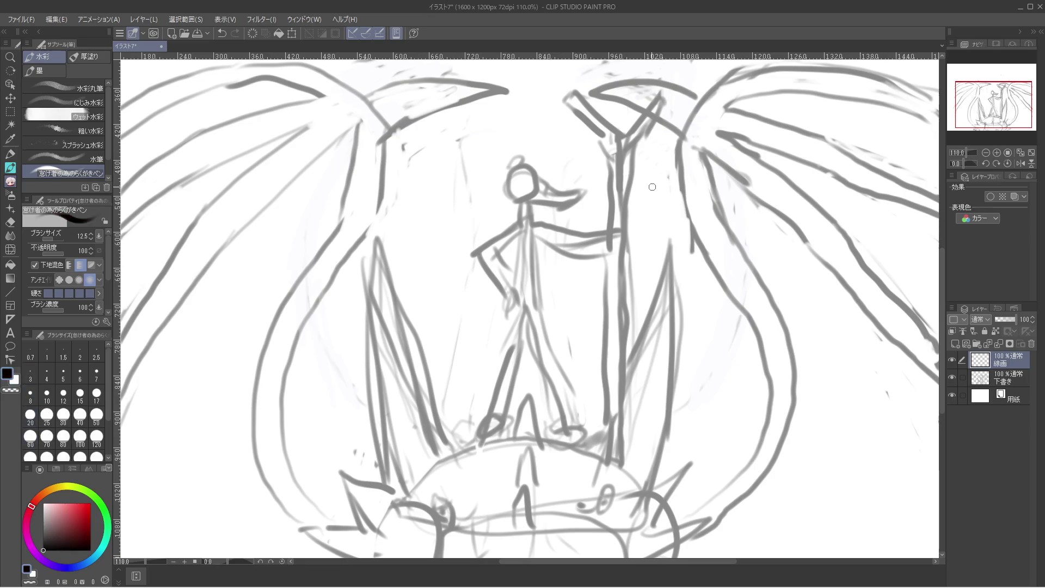
click(47, 375)
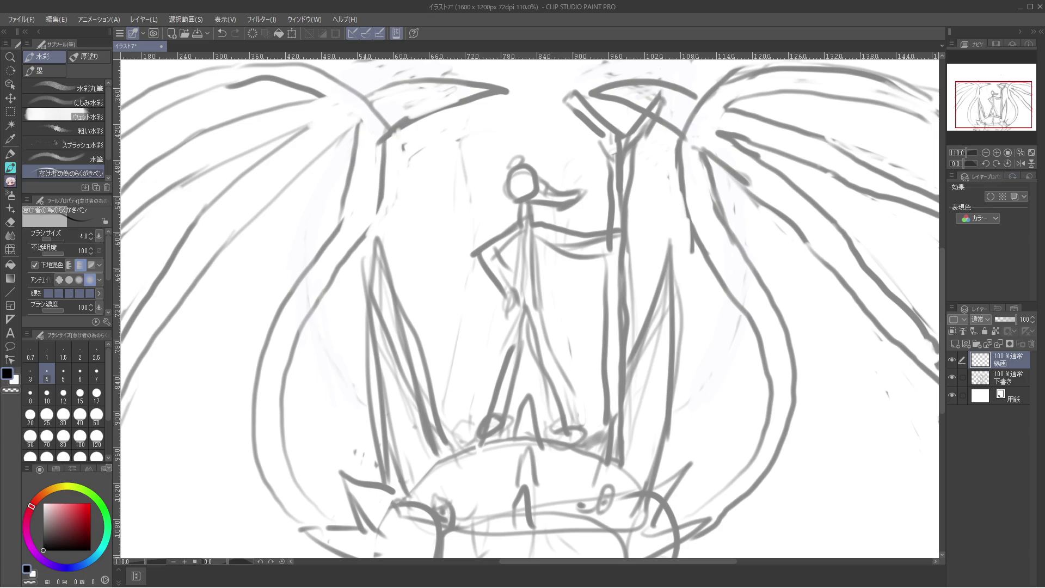
Lower the 下書き layer's opacity to 36% and make the 線画 layer active again.
click(1002, 377)
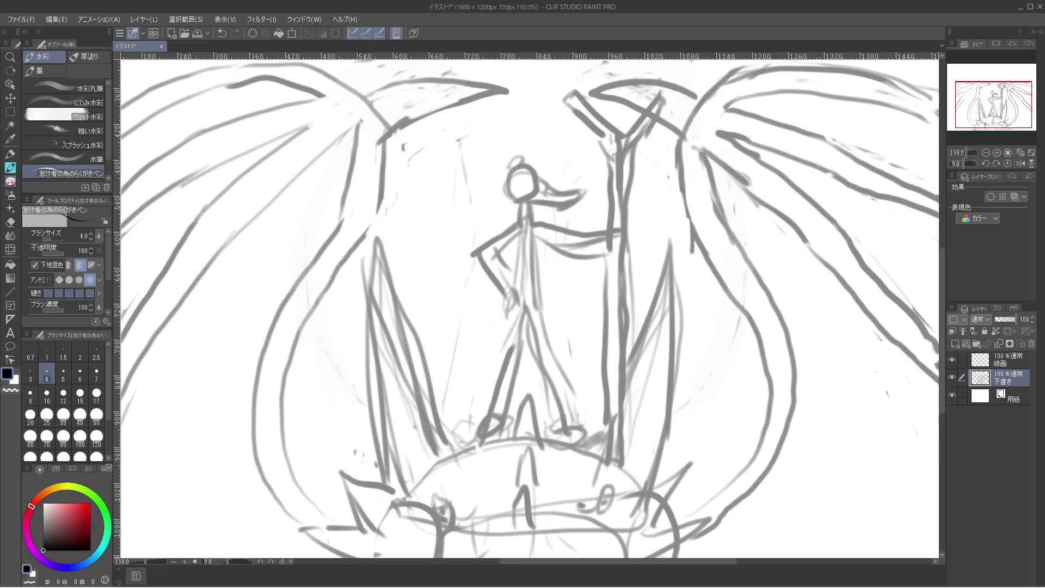
drag(1015, 319, 1001, 320)
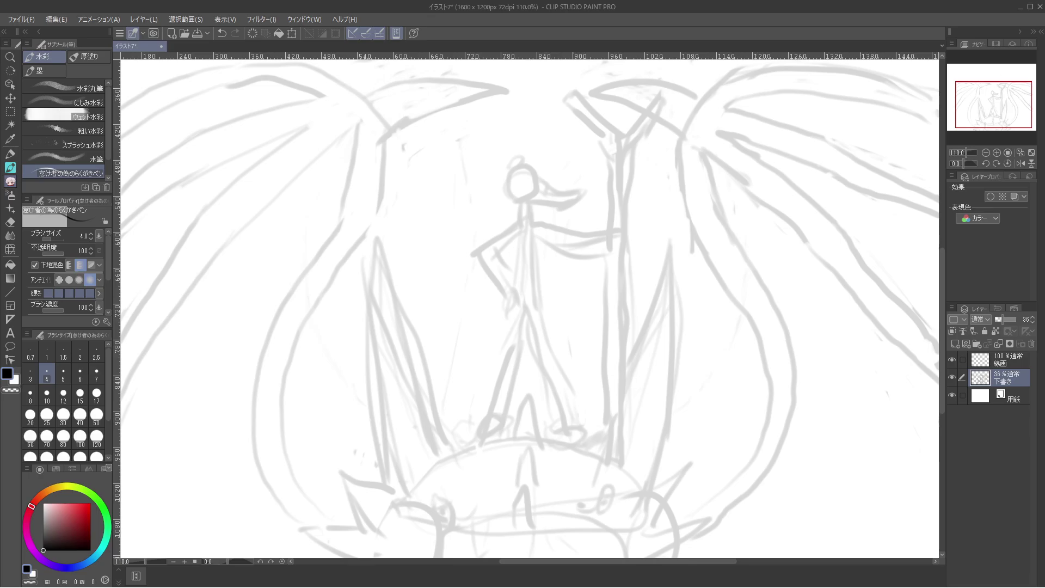
click(1001, 360)
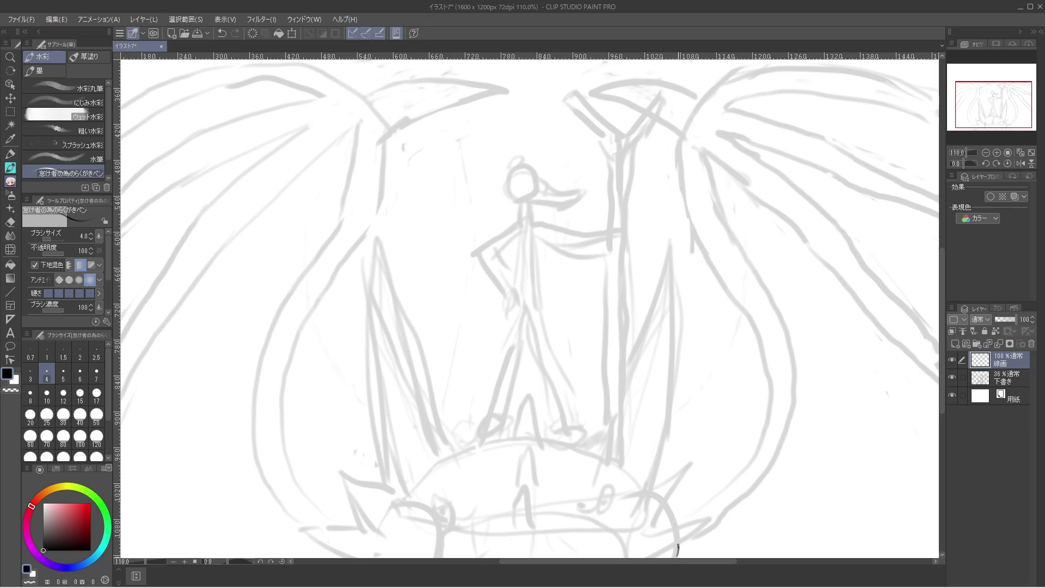
Ink the dragon's two tall horns, the side spikes and the top of the head with its central spike in black.
mouse_move(678, 556)
mouse_down()
mouse_move(707, 519)
mouse_move(676, 524)
mouse_move(667, 503)
mouse_move(693, 457)
mouse_move(654, 485)
mouse_move(673, 382)
mouse_move(670, 249)
mouse_move(625, 380)
mouse_up()
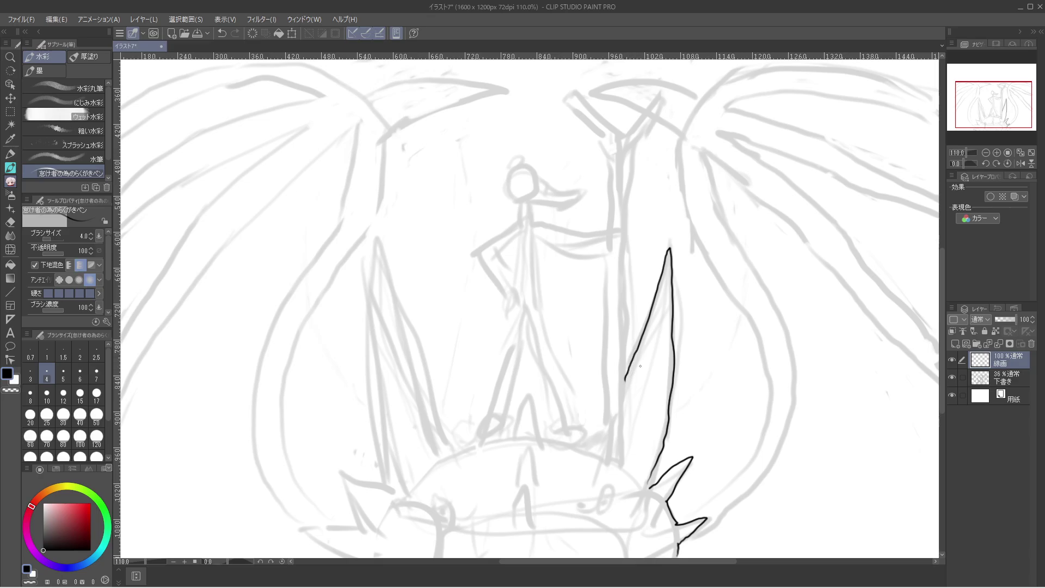
mouse_move(625, 376)
mouse_down()
mouse_move(592, 451)
mouse_move(542, 436)
mouse_move(528, 408)
mouse_move(514, 436)
mouse_move(449, 448)
mouse_move(373, 240)
mouse_move(391, 480)
mouse_move(346, 477)
mouse_move(369, 528)
mouse_move(338, 525)
mouse_move(330, 549)
mouse_move(357, 556)
mouse_up()
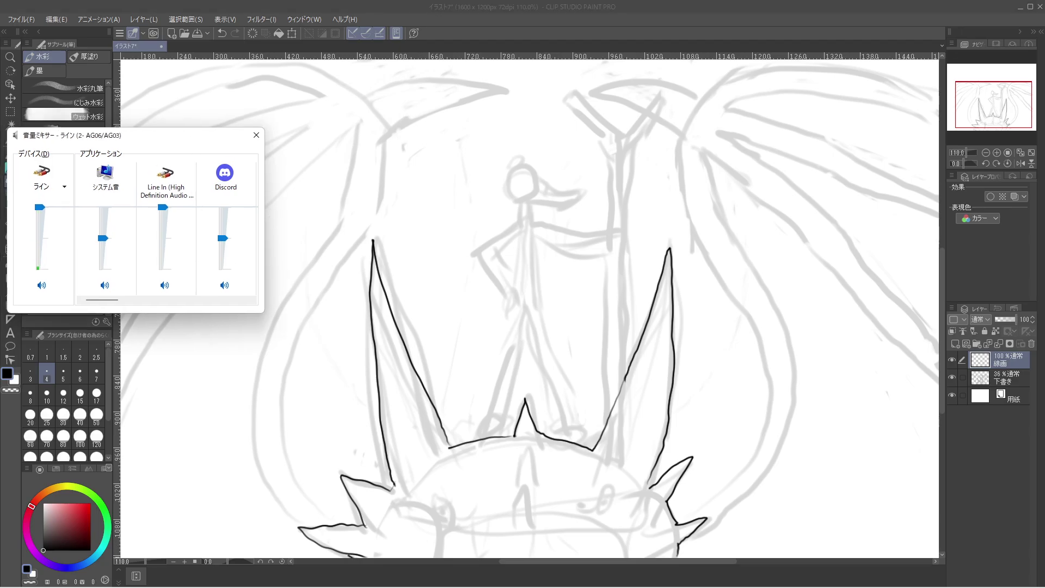
drag(195, 132, 0, 254)
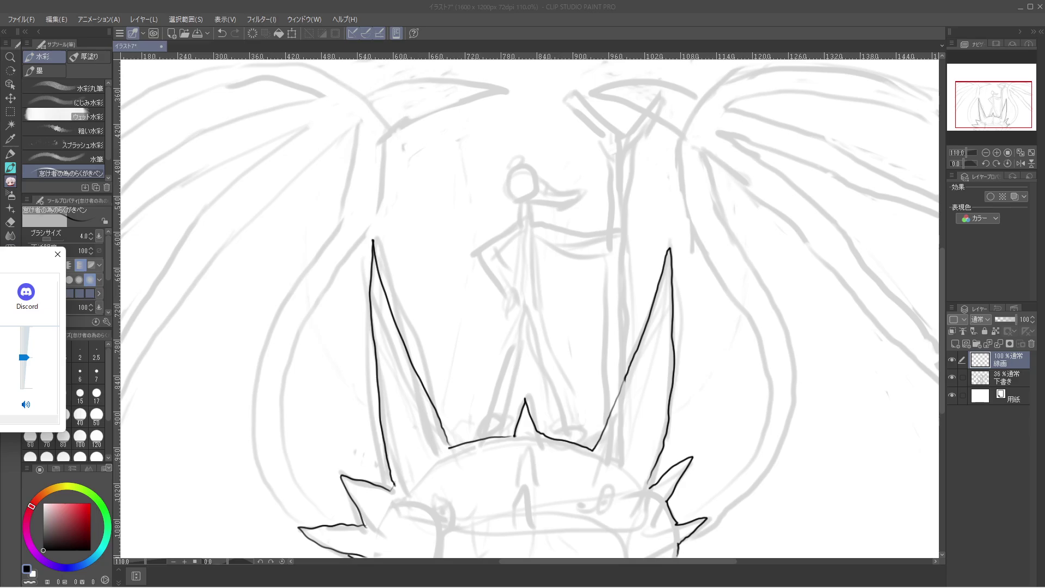
key(alt+F4)
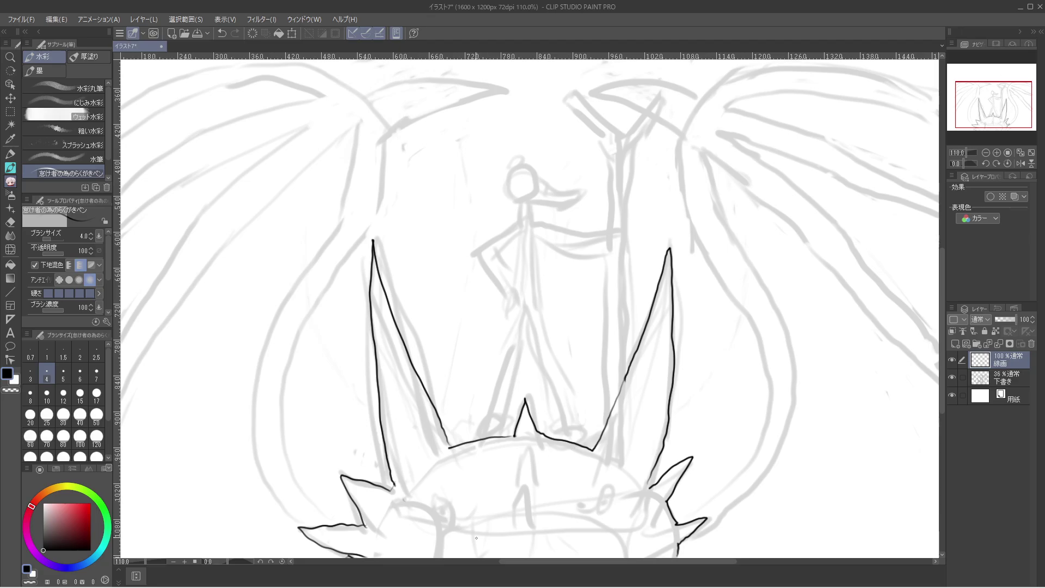
Ink the rounded bulges on both sides of the dragon's face and the curved snout outline between them.
mouse_move(441, 537)
mouse_down()
mouse_move(471, 519)
mouse_move(545, 512)
mouse_move(620, 536)
mouse_move(614, 511)
mouse_move(649, 488)
mouse_up()
mouse_move(442, 528)
mouse_down()
mouse_move(425, 511)
mouse_move(404, 500)
mouse_move(391, 511)
mouse_move(391, 502)
mouse_move(354, 554)
mouse_up()
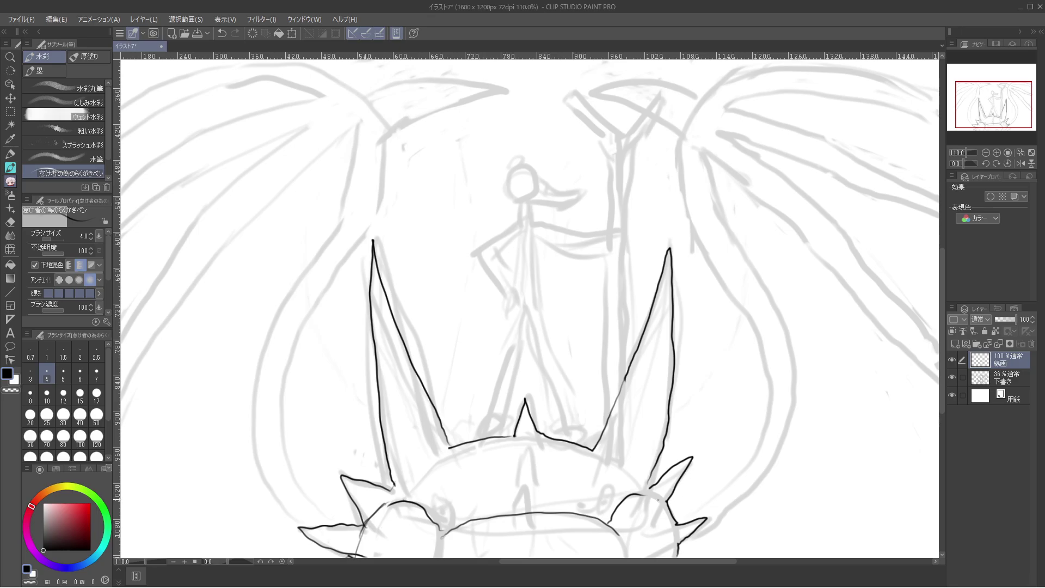
mouse_move(643, 492)
mouse_down()
mouse_move(671, 510)
mouse_move(637, 494)
mouse_move(662, 495)
mouse_move(680, 523)
mouse_move(678, 557)
mouse_up()
drag(441, 530, 437, 557)
drag(615, 532, 624, 557)
drag(442, 532, 437, 557)
Ink the two small pointed spikes down the centre of the dragon's forehead, redrawing the upper one.
mouse_move(513, 522)
mouse_down()
mouse_move(523, 494)
mouse_move(529, 523)
mouse_up()
drag(517, 481, 534, 488)
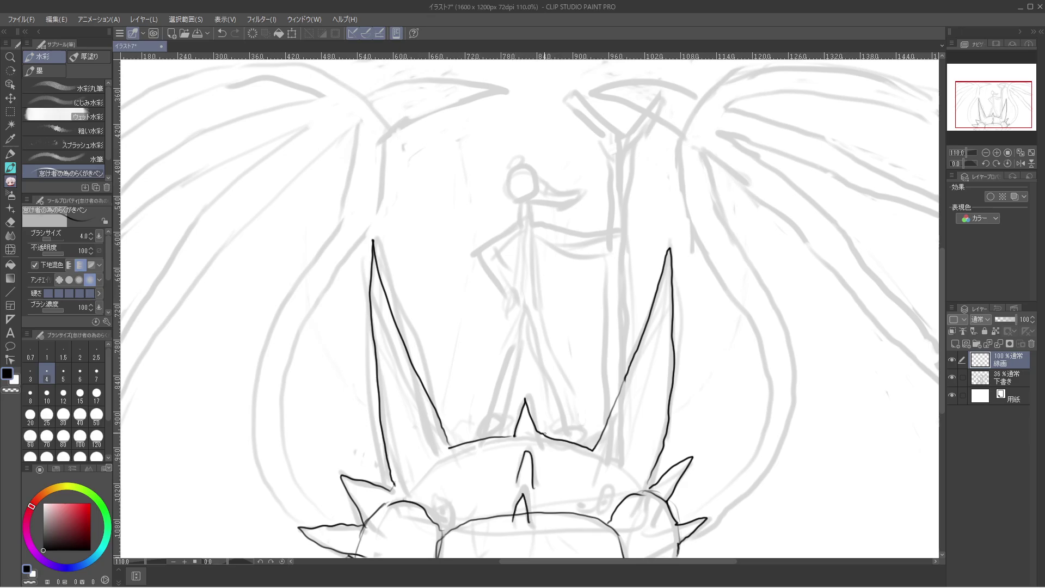
key(ctrl+z)
mouse_move(515, 482)
mouse_down()
mouse_move(528, 448)
mouse_move(534, 482)
mouse_up()
Ink the dragon's two slanted oval eyes with an inner lid line and a small pupil in each.
key(c)
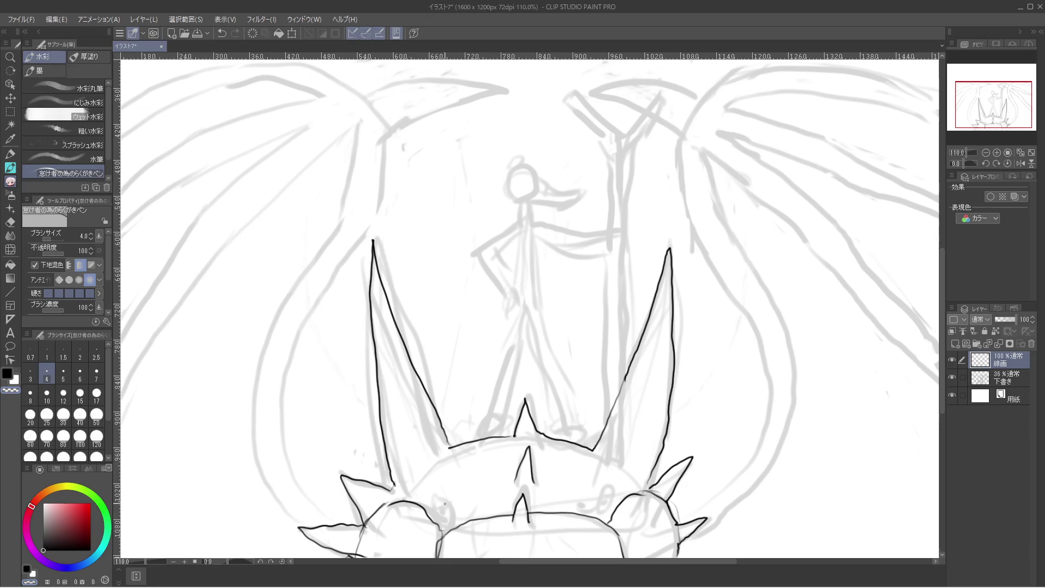
key(c)
mouse_move(436, 493)
mouse_down()
mouse_move(450, 522)
mouse_move(433, 509)
mouse_move(435, 493)
mouse_up()
drag(611, 486, 603, 509)
key(ctrl+z)
mouse_move(608, 486)
mouse_down()
mouse_move(600, 516)
mouse_move(615, 499)
mouse_move(611, 481)
mouse_move(613, 493)
mouse_up()
key(ctrl+z)
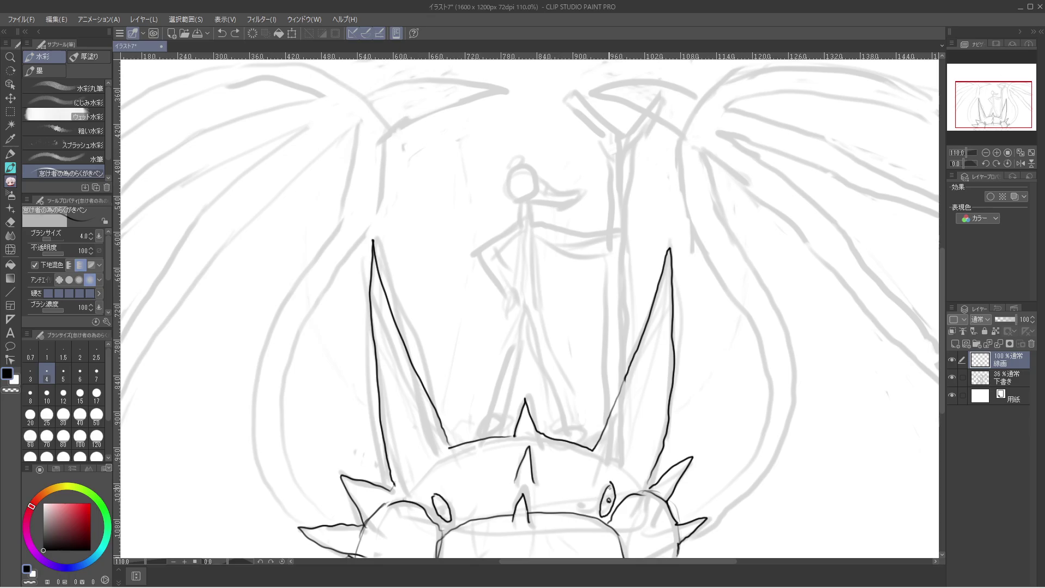
drag(605, 498, 614, 492)
key(ctrl+z)
key(ctrl+z)
drag(433, 503, 446, 507)
Darken the pupils of both dragon eyes in black, cleaning stray marks with the transparent colour.
key(x)
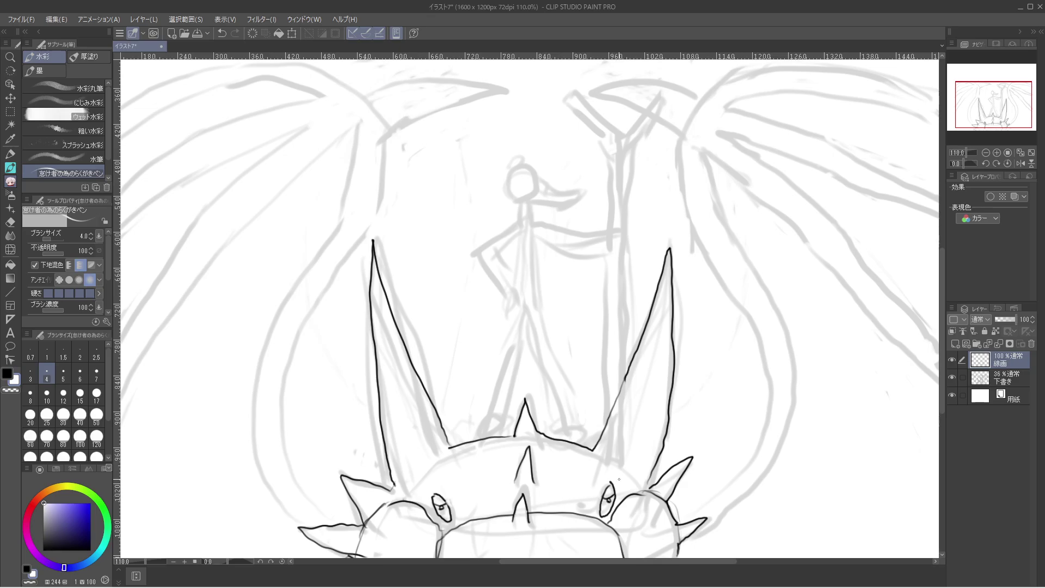
key(c)
key(c)
key(c)
key(c)
key(c)
key(c)
key(x)
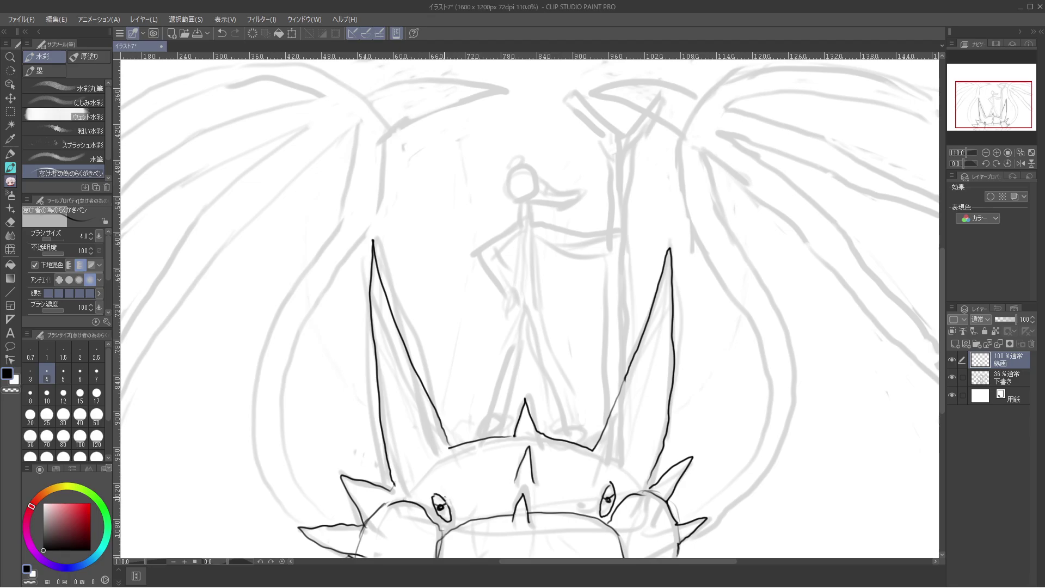
Reduce the brush size to 3 and touch up the left pupil with off-white and transparent strokes.
key(c)
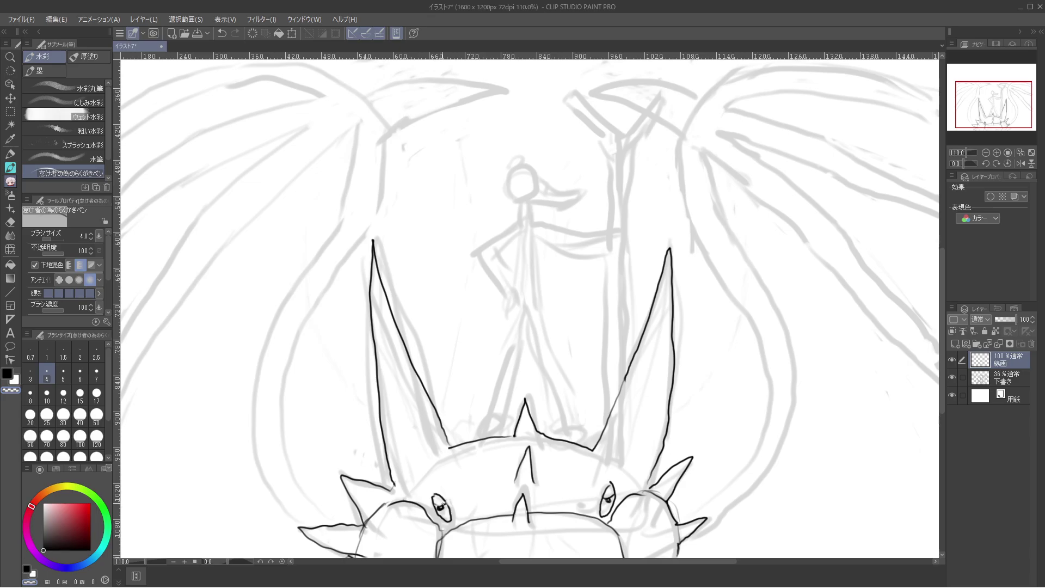
key(c)
key(bracketleft)
key(x)
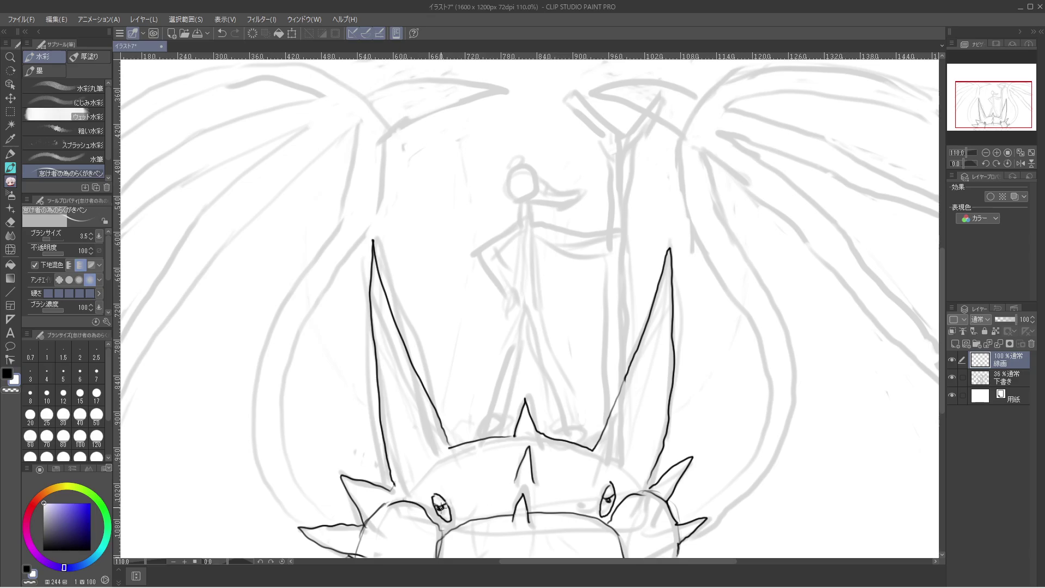
drag(441, 506, 442, 505)
key(c)
key(c)
key([)
key(c)
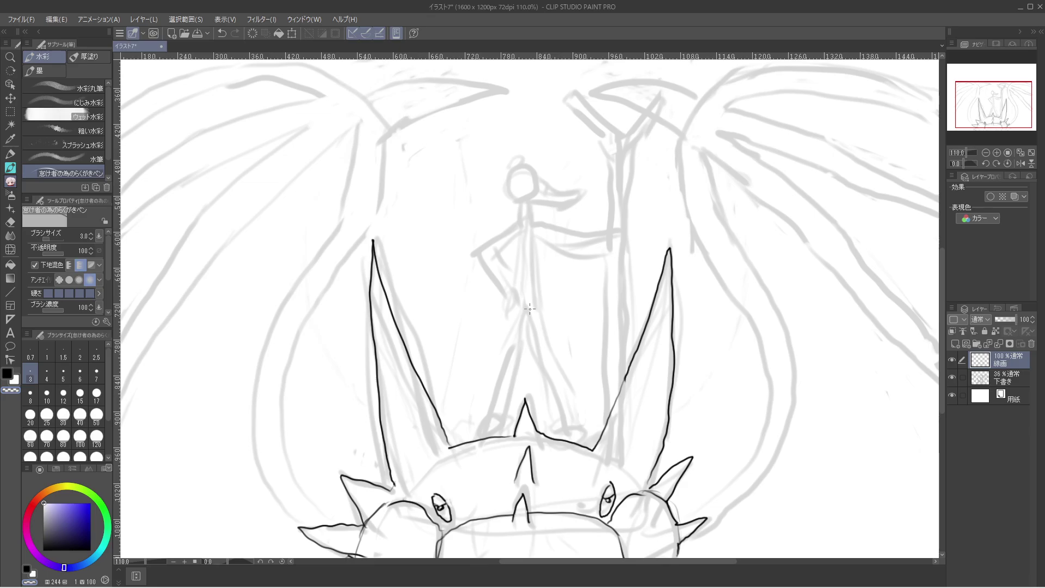
key(c)
key(c)
key(c)
key(x)
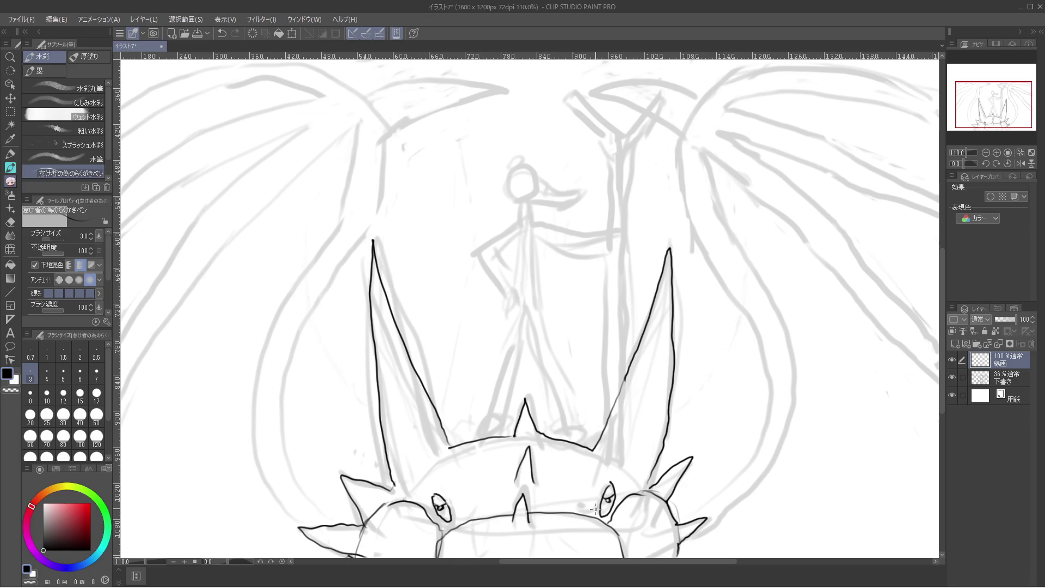
Ink the creases and curved sockets around both dragon eyes and a short centre line down the snout.
mouse_move(592, 509)
mouse_down()
mouse_move(598, 516)
mouse_move(611, 472)
mouse_move(613, 511)
mouse_move(605, 527)
mouse_move(597, 516)
mouse_up()
mouse_move(458, 524)
mouse_down()
mouse_move(431, 487)
mouse_move(448, 529)
mouse_move(454, 517)
mouse_move(445, 517)
mouse_move(460, 522)
mouse_move(471, 503)
mouse_up()
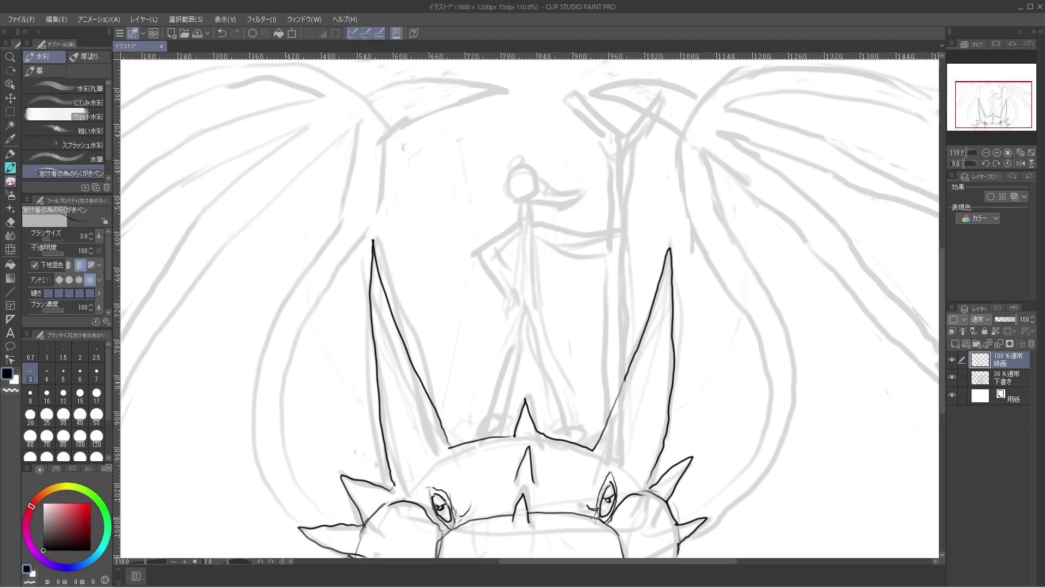
drag(597, 522, 588, 515)
mouse_move(457, 518)
mouse_down()
mouse_move(471, 517)
mouse_move(466, 525)
mouse_move(472, 488)
mouse_up()
drag(583, 509, 595, 464)
drag(470, 503, 452, 464)
drag(524, 528, 525, 556)
key(ctrl+z)
Ink the left wing's arm, upper claw, top edge and ribs along the sketch lines.
mouse_move(339, 521)
mouse_down()
mouse_move(292, 455)
mouse_move(288, 344)
mouse_move(372, 202)
mouse_move(383, 136)
mouse_move(506, 84)
mouse_move(406, 77)
mouse_move(357, 102)
mouse_move(319, 72)
mouse_move(248, 62)
mouse_move(121, 103)
mouse_up()
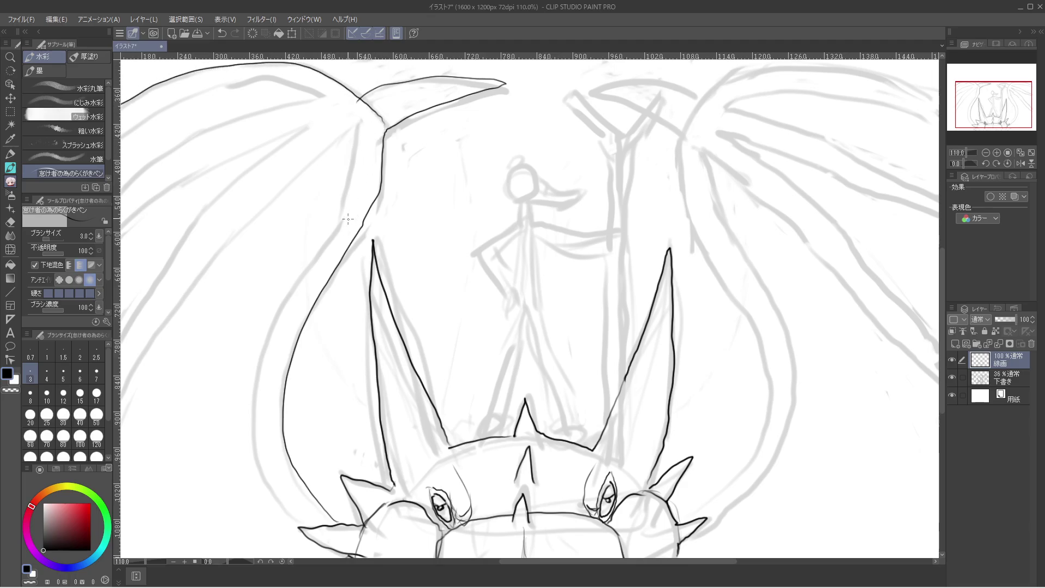
mouse_move(308, 516)
mouse_down()
mouse_move(294, 516)
mouse_move(256, 449)
mouse_move(286, 319)
mouse_move(353, 173)
mouse_move(356, 125)
mouse_move(213, 263)
mouse_move(123, 388)
mouse_up()
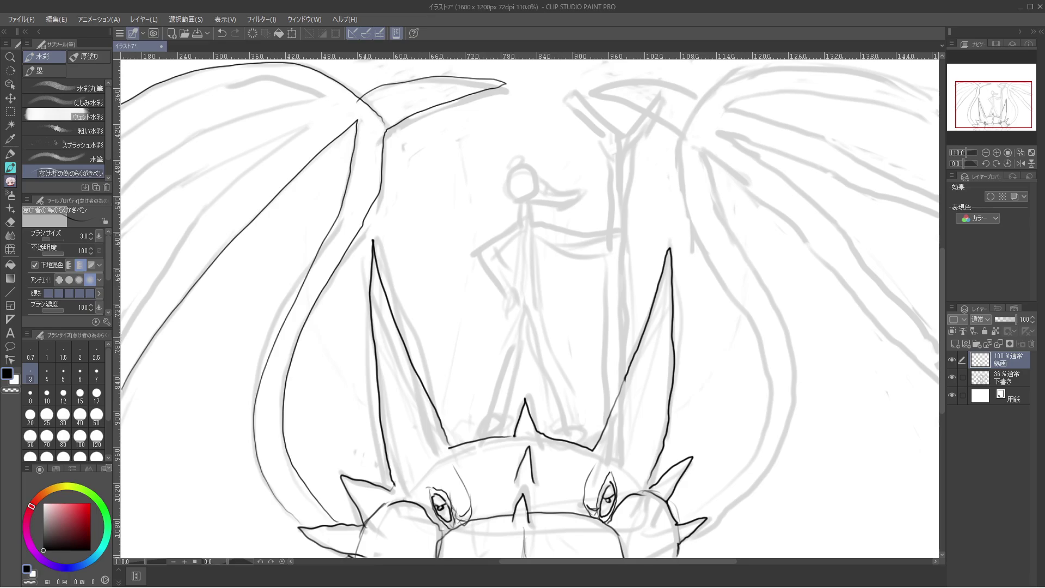
mouse_move(121, 334)
mouse_down()
mouse_move(195, 224)
mouse_move(289, 130)
mouse_move(199, 167)
mouse_move(121, 227)
mouse_up()
mouse_move(129, 189)
mouse_down()
mouse_move(170, 156)
mouse_move(312, 89)
mouse_move(219, 88)
mouse_move(123, 136)
mouse_up()
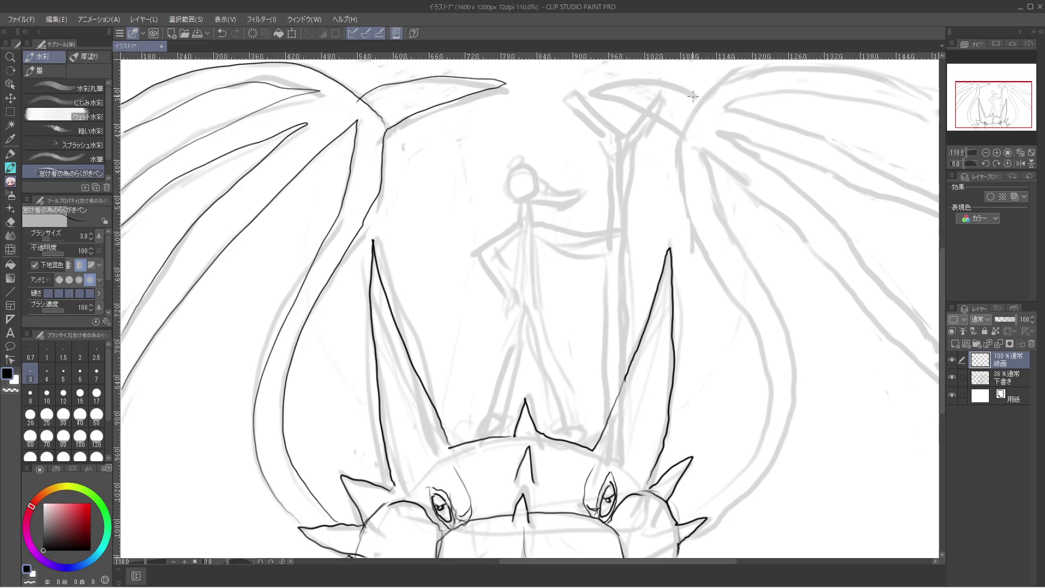
Ink the right wing's upper claw, arm, ribs and top edge along the sketch lines.
mouse_move(696, 99)
mouse_down()
mouse_move(675, 85)
mouse_move(593, 92)
mouse_move(654, 102)
mouse_move(649, 118)
mouse_move(682, 132)
mouse_move(690, 213)
mouse_move(750, 312)
mouse_move(772, 376)
mouse_move(750, 463)
mouse_move(697, 518)
mouse_move(728, 515)
mouse_move(774, 460)
mouse_move(795, 382)
mouse_move(775, 296)
mouse_move(698, 148)
mouse_move(773, 201)
mouse_move(937, 386)
mouse_up()
mouse_move(932, 351)
mouse_down()
mouse_move(814, 208)
mouse_move(713, 128)
mouse_move(857, 204)
mouse_up()
key(ctrl+z)
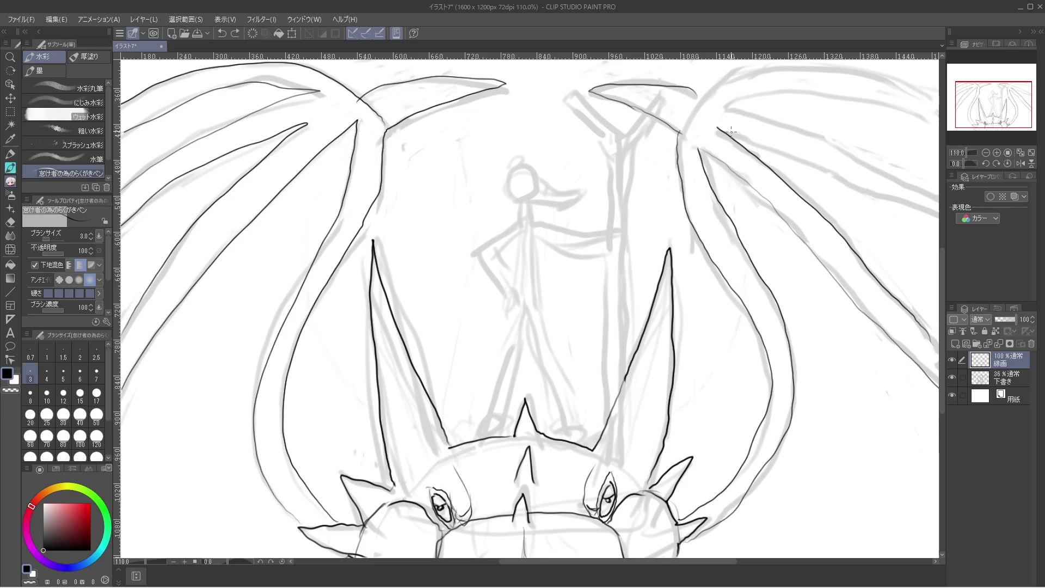
drag(718, 128, 939, 231)
drag(770, 124, 939, 229)
mouse_move(725, 106)
mouse_down()
mouse_move(854, 107)
mouse_move(927, 120)
mouse_up()
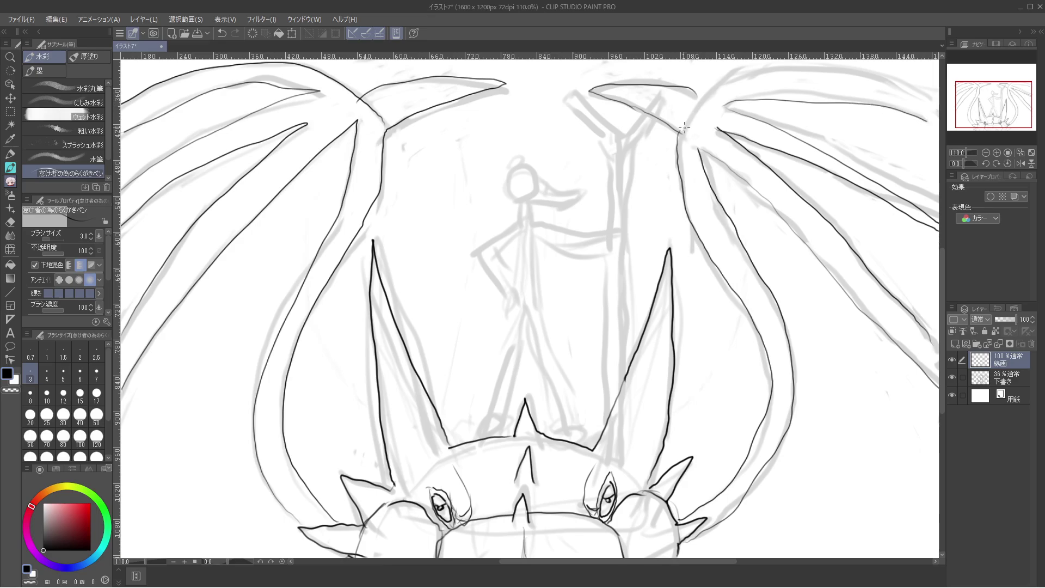
mouse_move(677, 131)
mouse_down()
mouse_move(703, 85)
mouse_move(724, 73)
mouse_move(840, 69)
mouse_move(940, 103)
mouse_up()
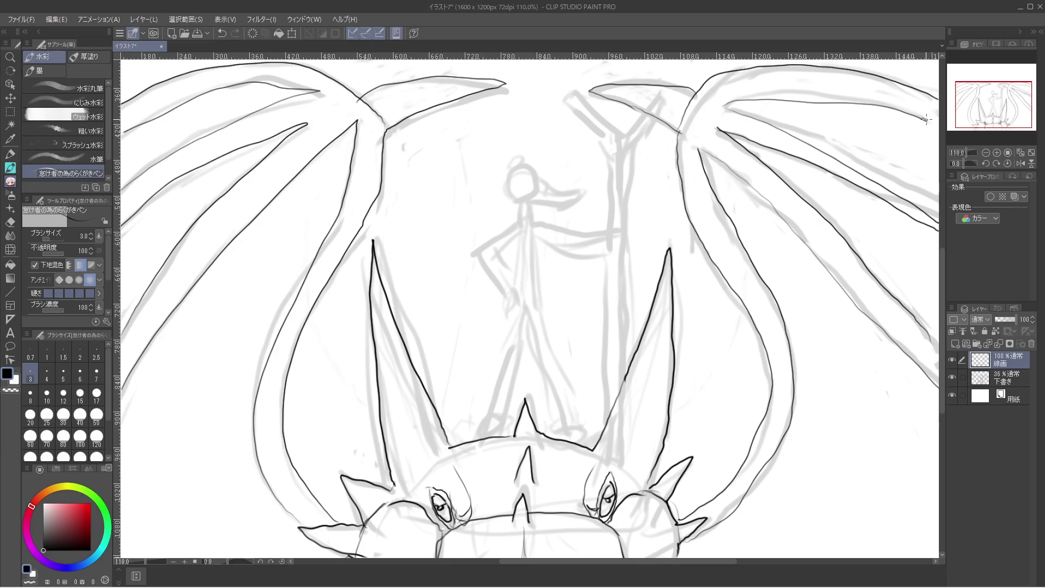
drag(924, 118, 940, 130)
Select the entire canvas, undoing a trial rectangular selection made over the dragon.
key(ctrl+a)
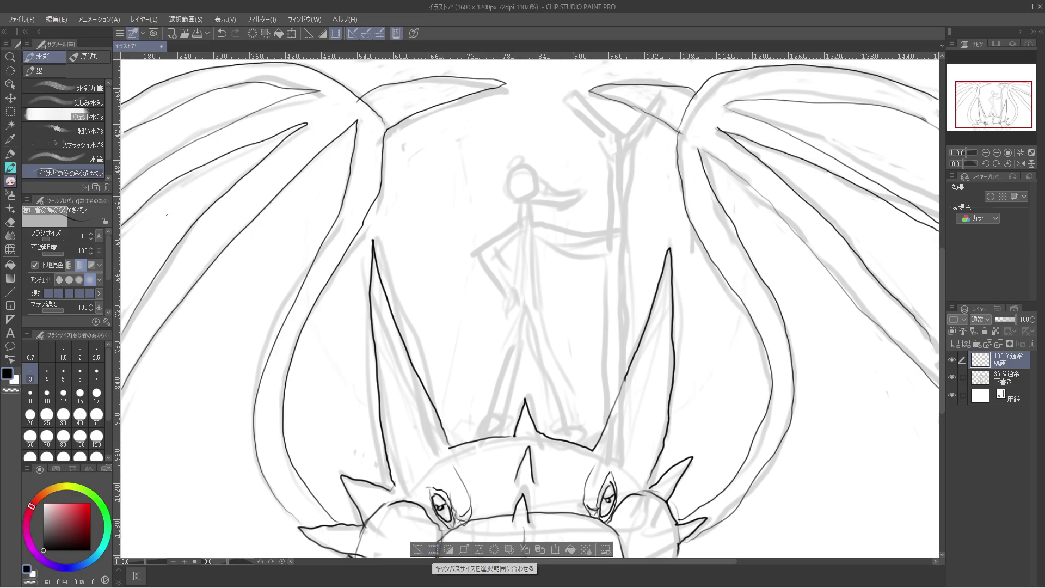
click(9, 111)
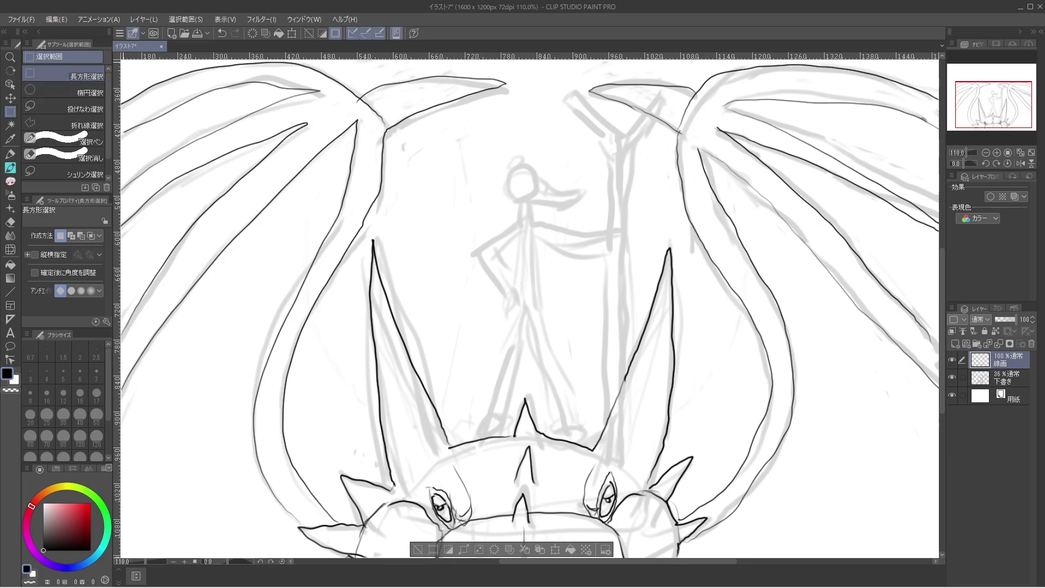
drag(150, 98, 346, 321)
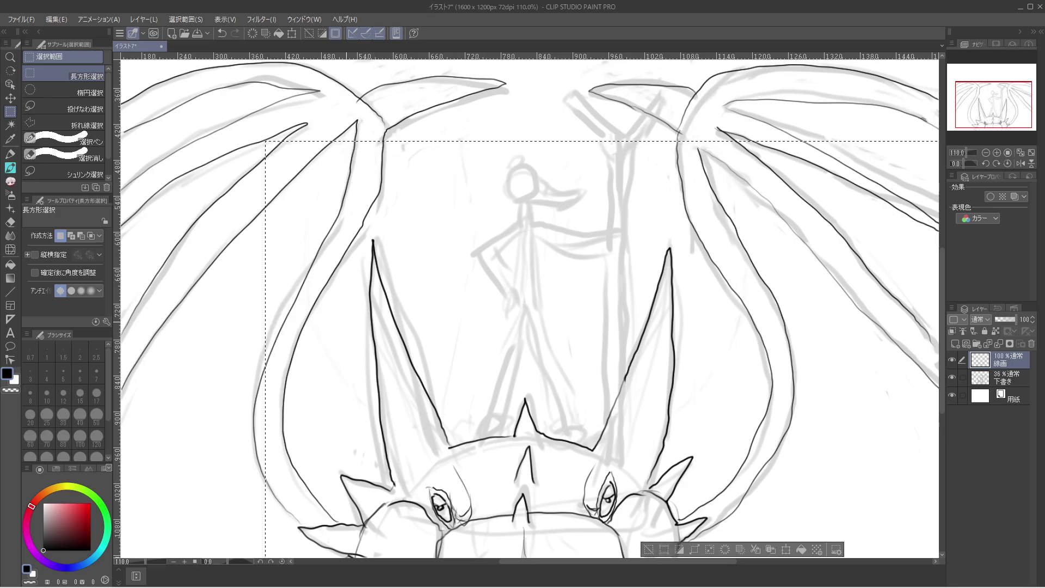
key(ctrl+z)
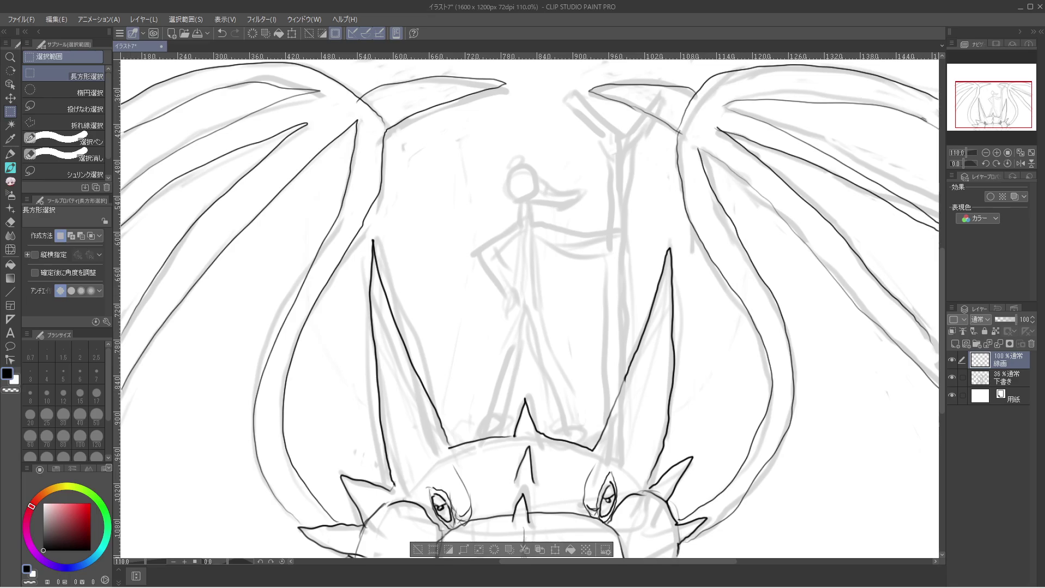
mouse_move(530, 126)
mouse_down()
mouse_move(513, 507)
mouse_move(531, 108)
mouse_up()
scroll(528, 305, up, 5)
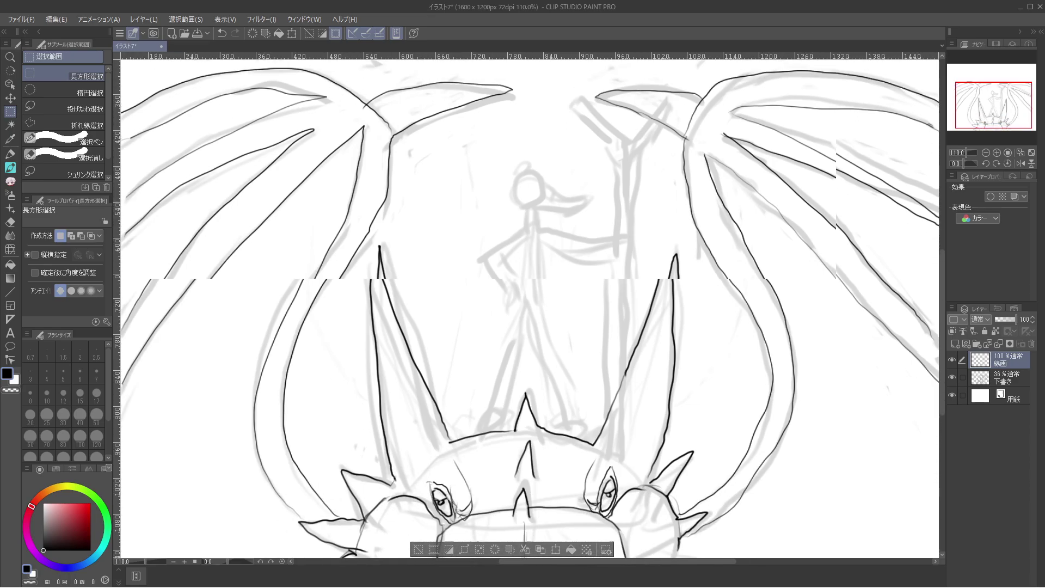
scroll(528, 305, down, 5)
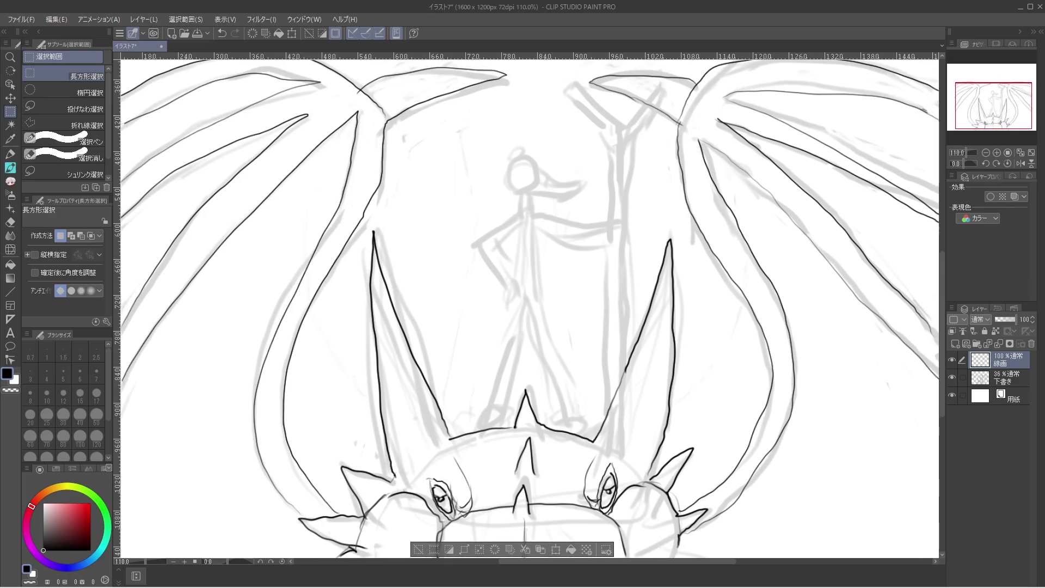
scroll(528, 305, up, 1)
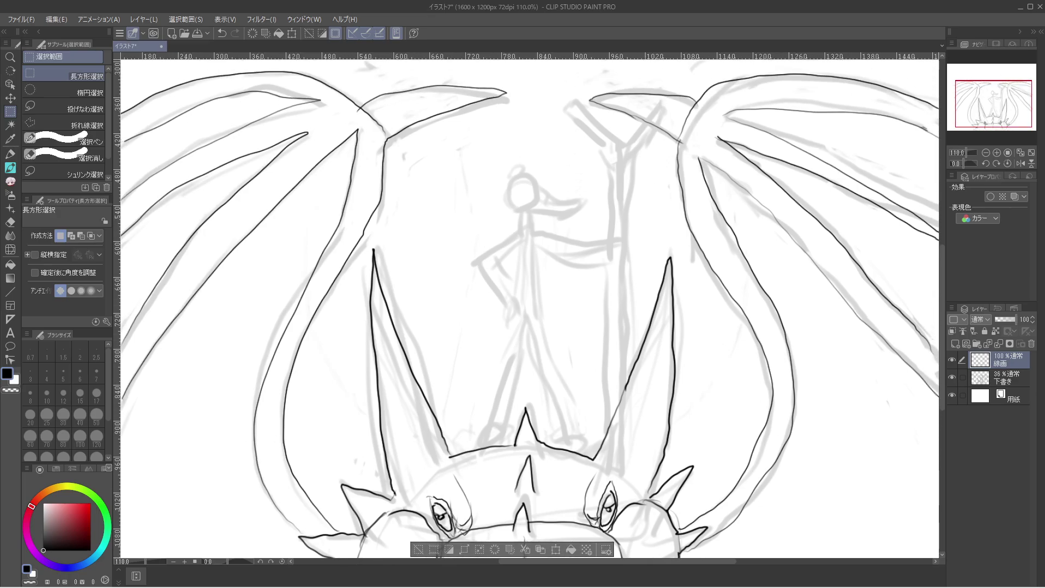
Crop the canvas to a rectangular selection of about 1346 × 823 px enclosing both wings, the standing figure and the dragon's head.
scroll(528, 305, right, 1)
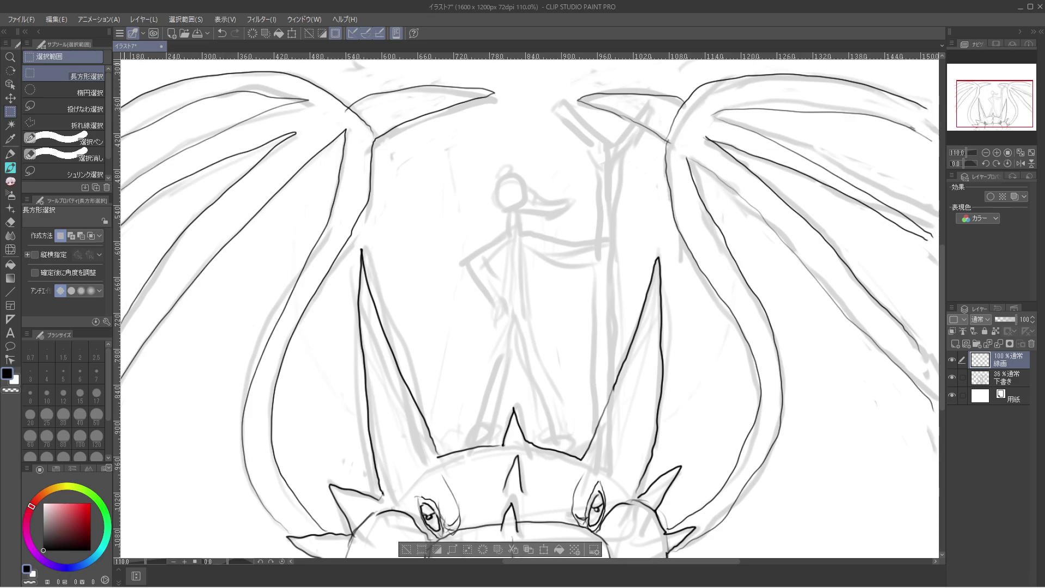
drag(381, 229, 722, 419)
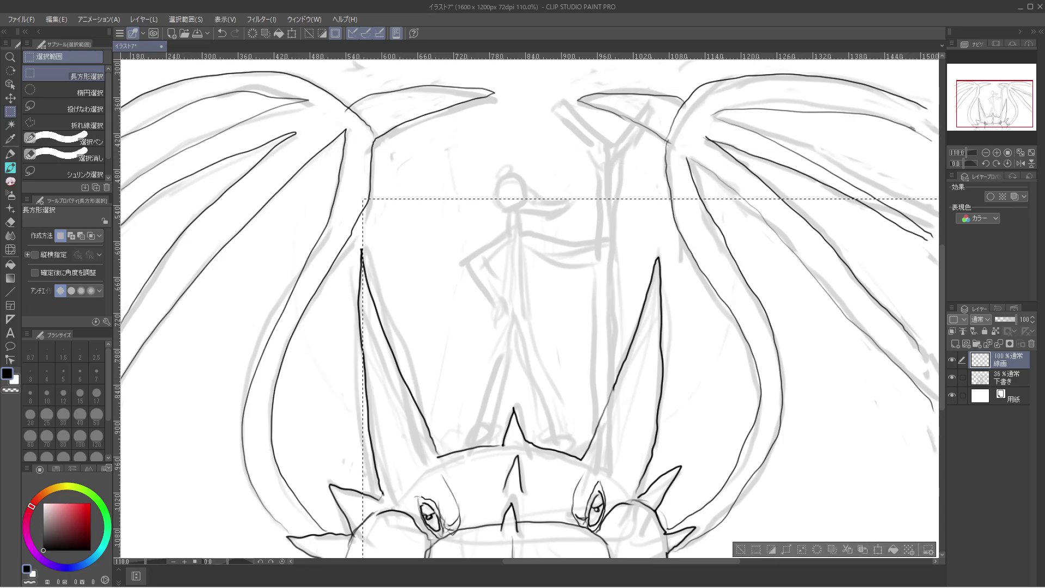
drag(122, 62, 830, 511)
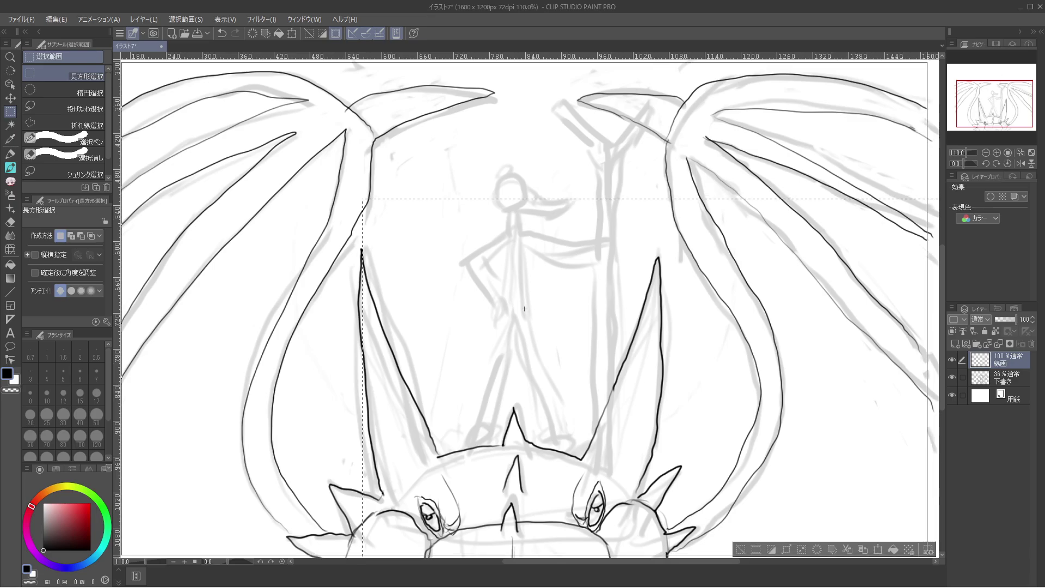
key(ctrl+a)
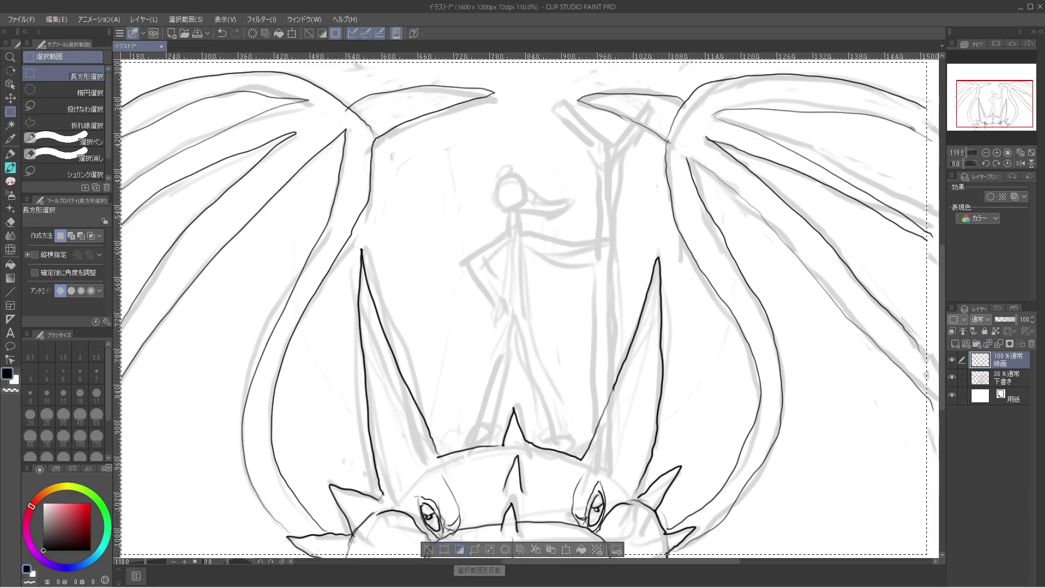
click(566, 549)
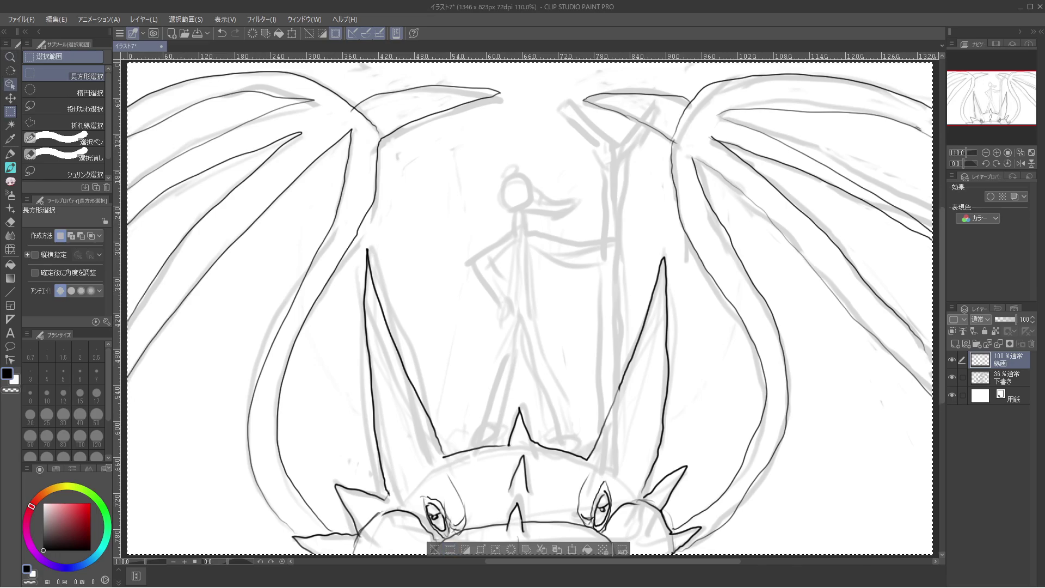
click(10, 83)
click(10, 71)
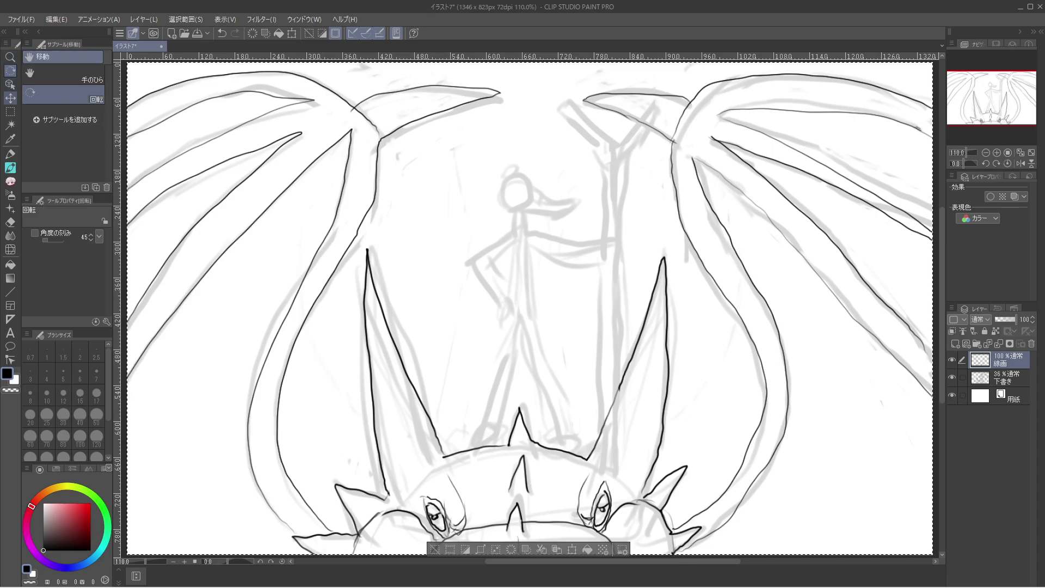
click(9, 98)
click(10, 111)
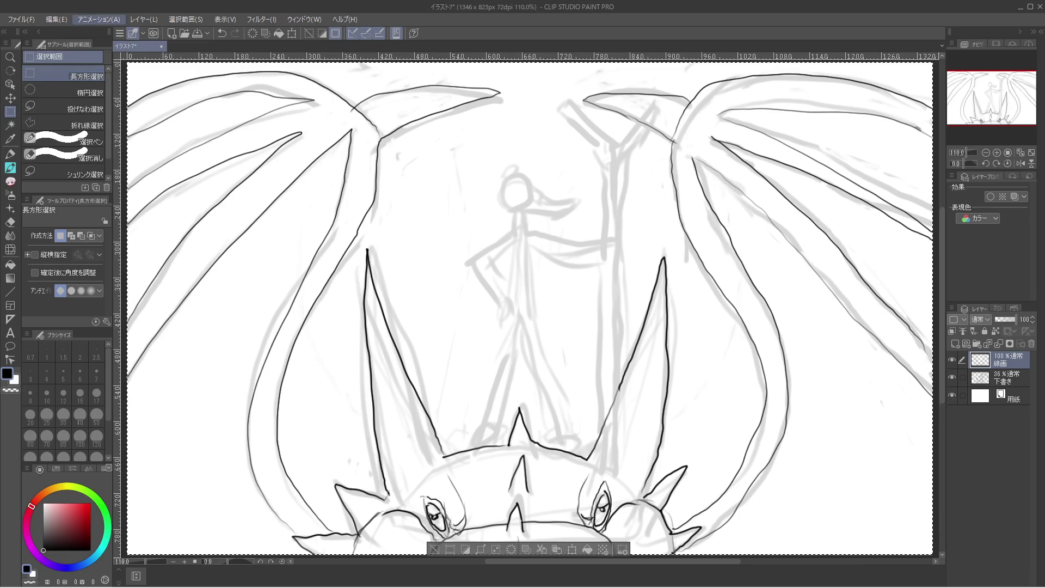
click(21, 19)
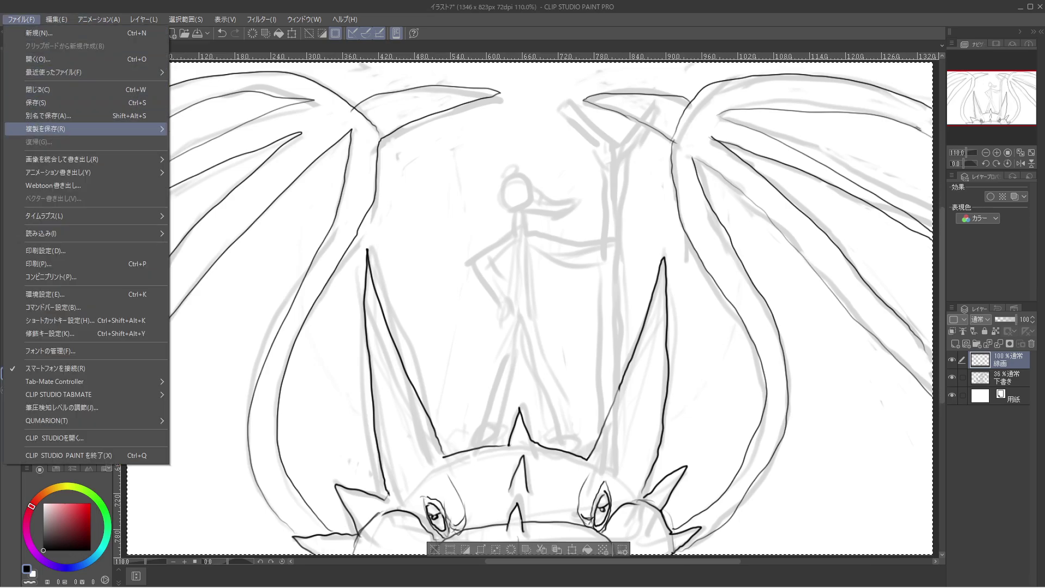
click(144, 19)
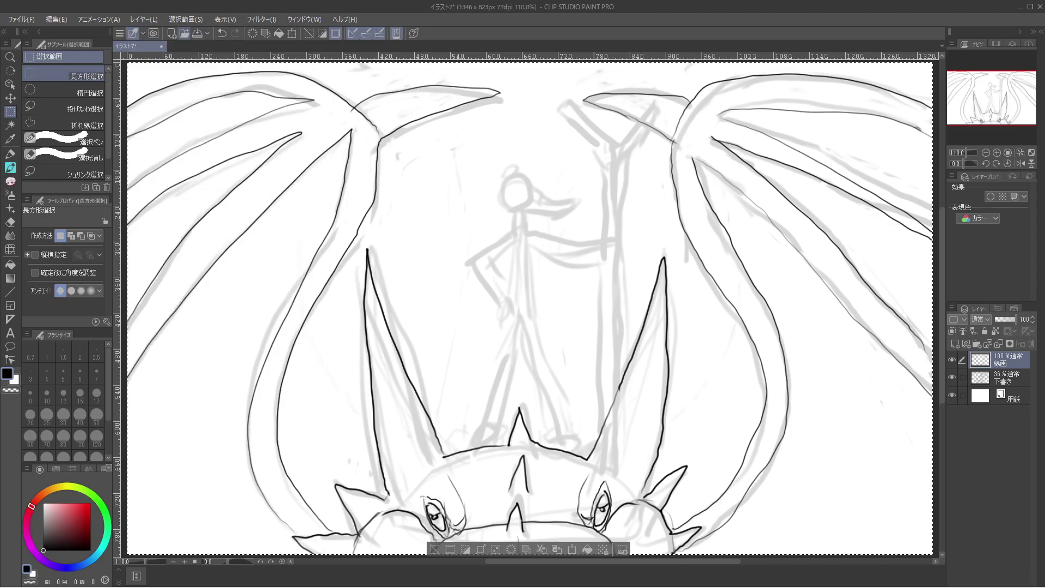
Save the illustration in the 自作画像 folder as ドラゴン010B in CLIP STUDIO FORMAT.
key(ctrl+s)
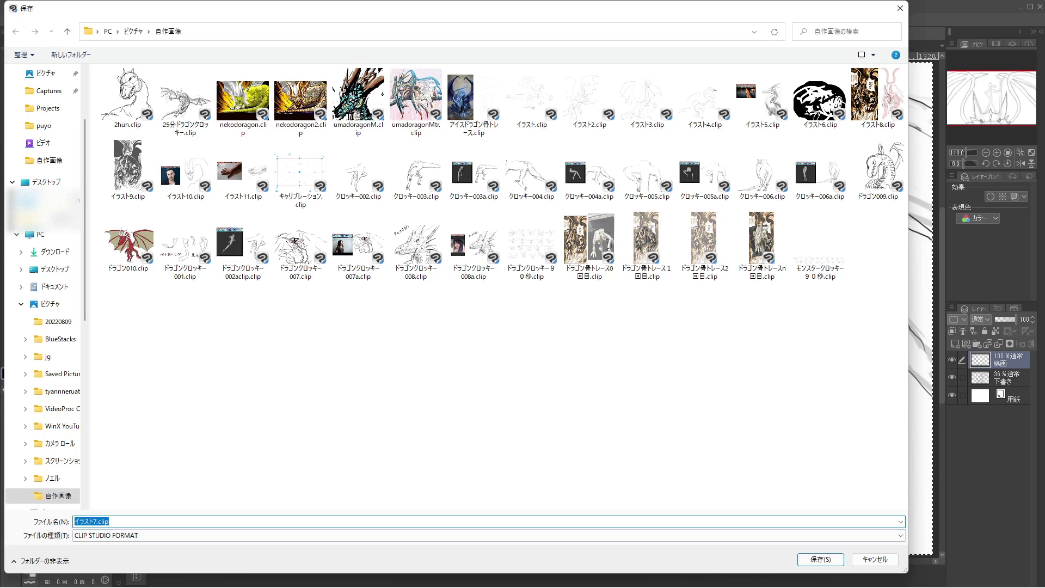
text(dora)
key(BackSpace)
key(BackSpace)
key(BackSpace)
key(BackSpace)
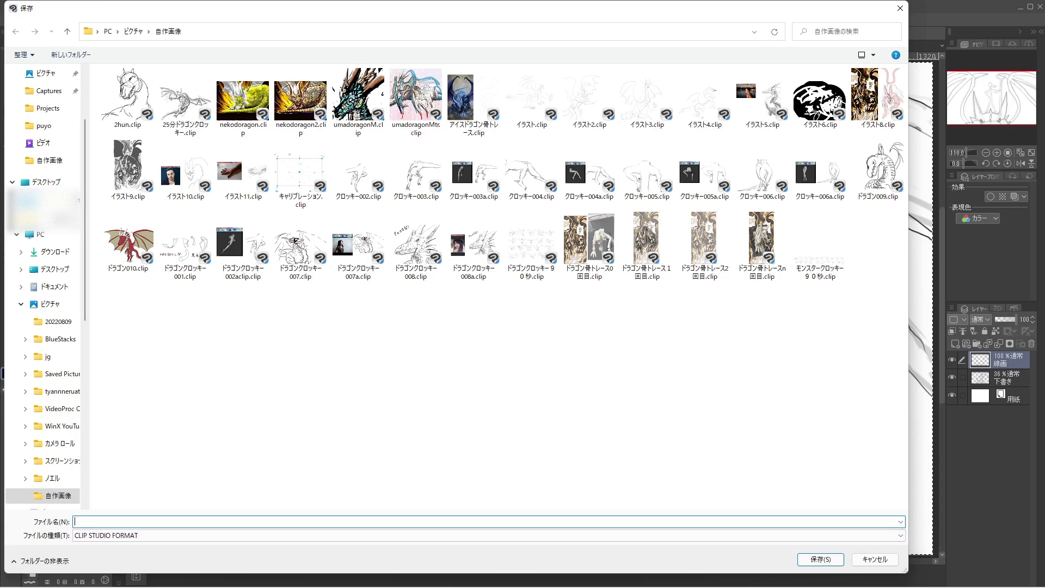
text(どらごn)
key(space)
key(Return)
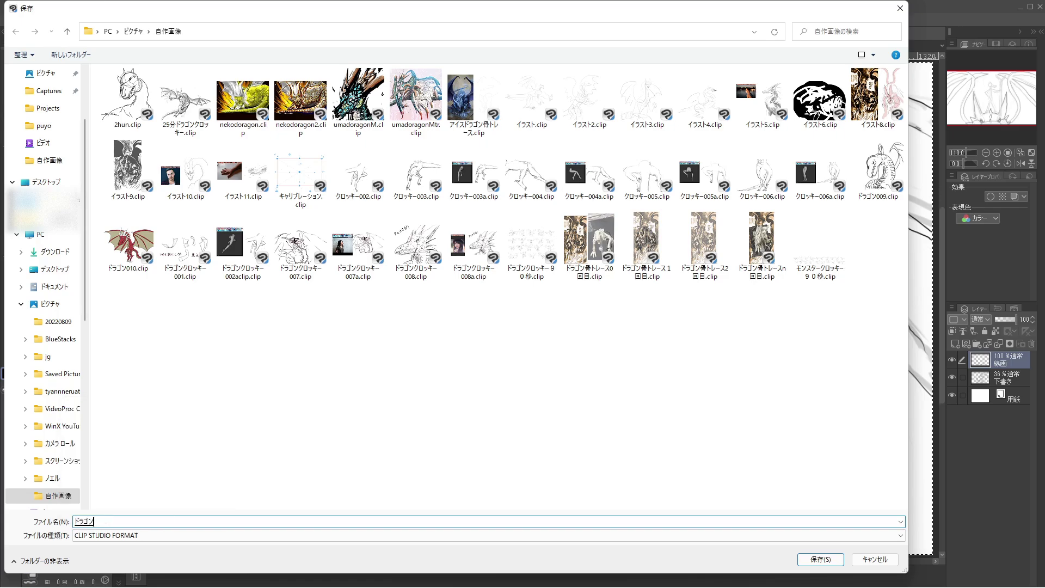
text(010)
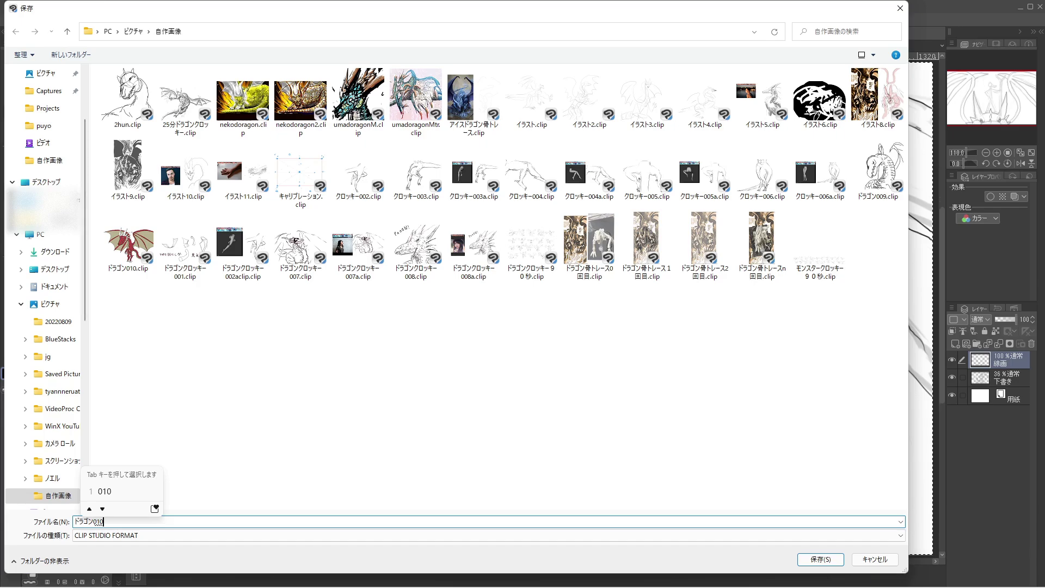
key(Return)
key(Return)
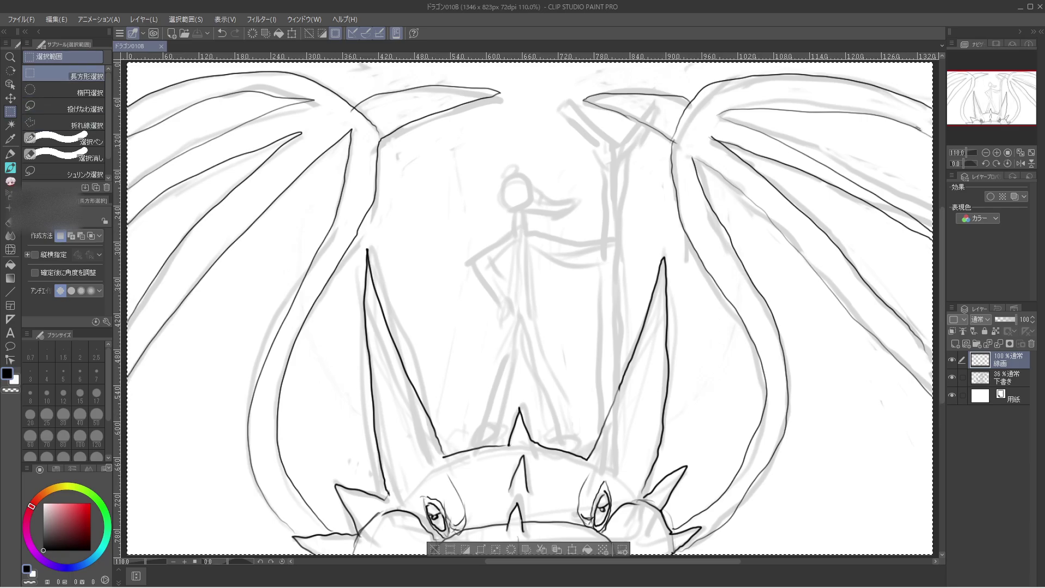
Clear the selection around the cropped canvas.
scroll(526, 308, up, 2)
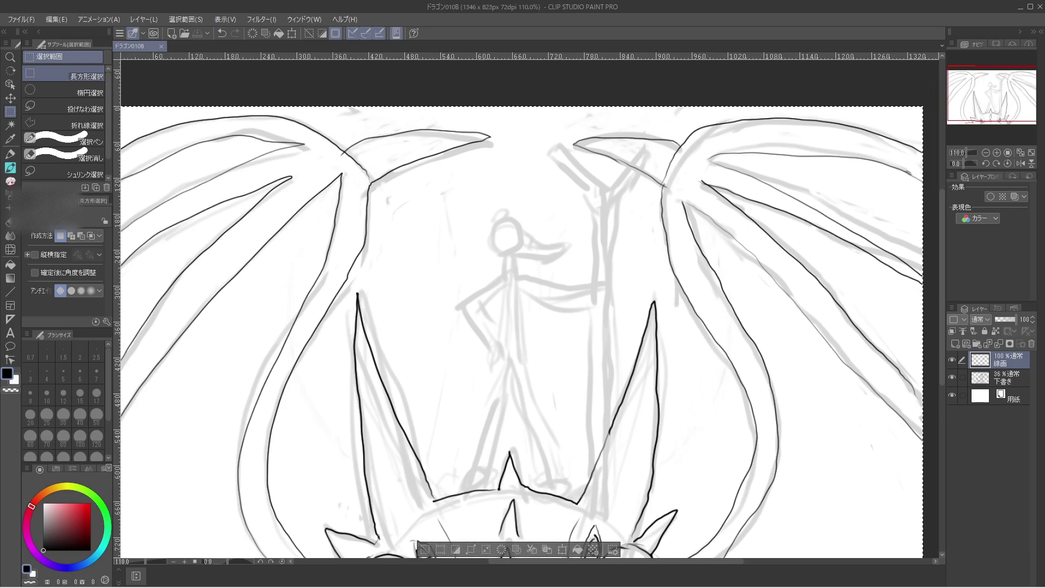
key(ctrl+d)
scroll(526, 309, down, 2)
scroll(523, 310, left, 1)
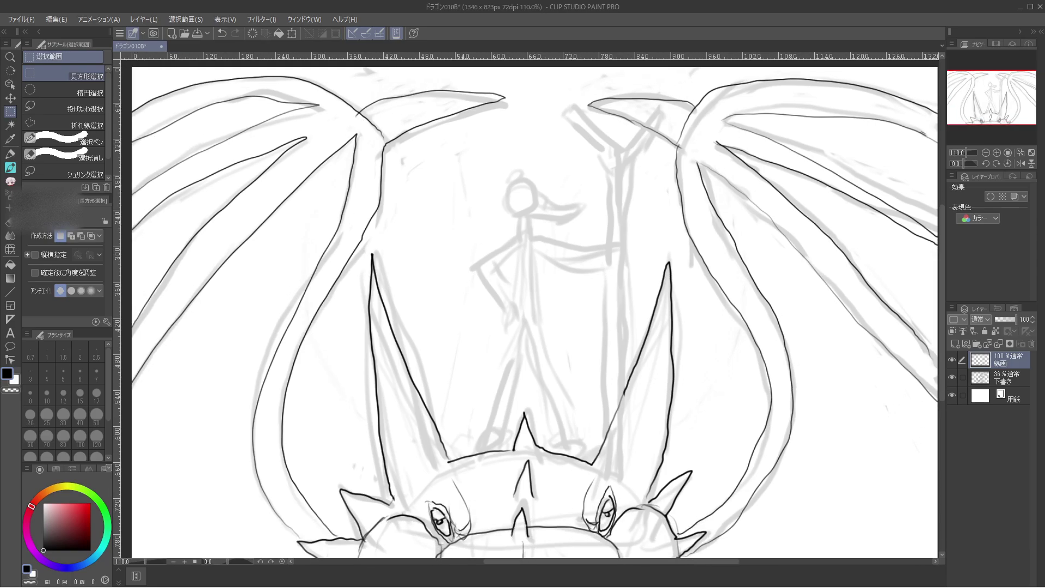
scroll(526, 308, right, 1)
scroll(526, 308, down, 1)
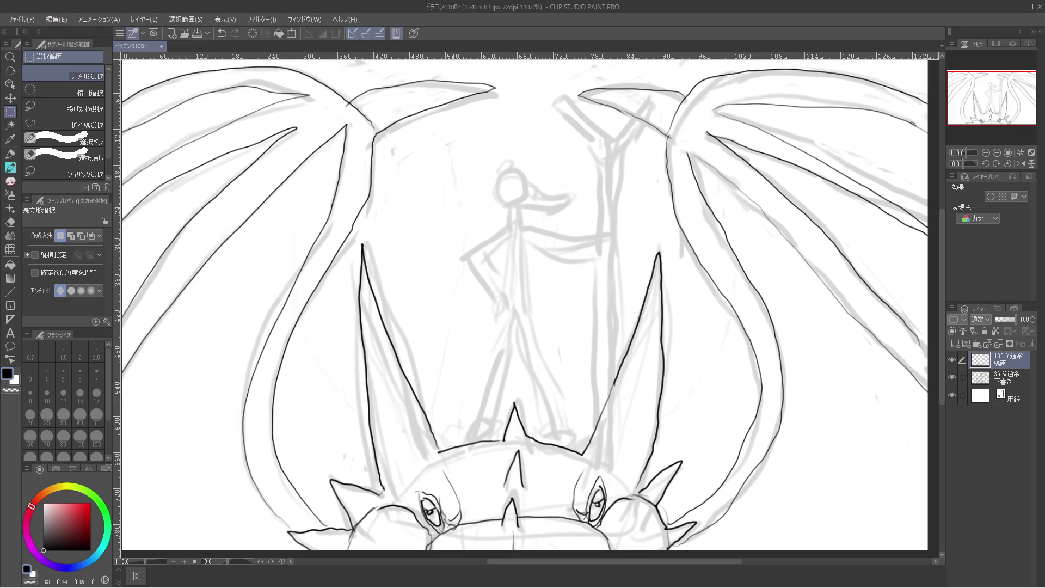
scroll(526, 308, left, 1)
scroll(526, 308, right, 1)
scroll(523, 311, right, 1)
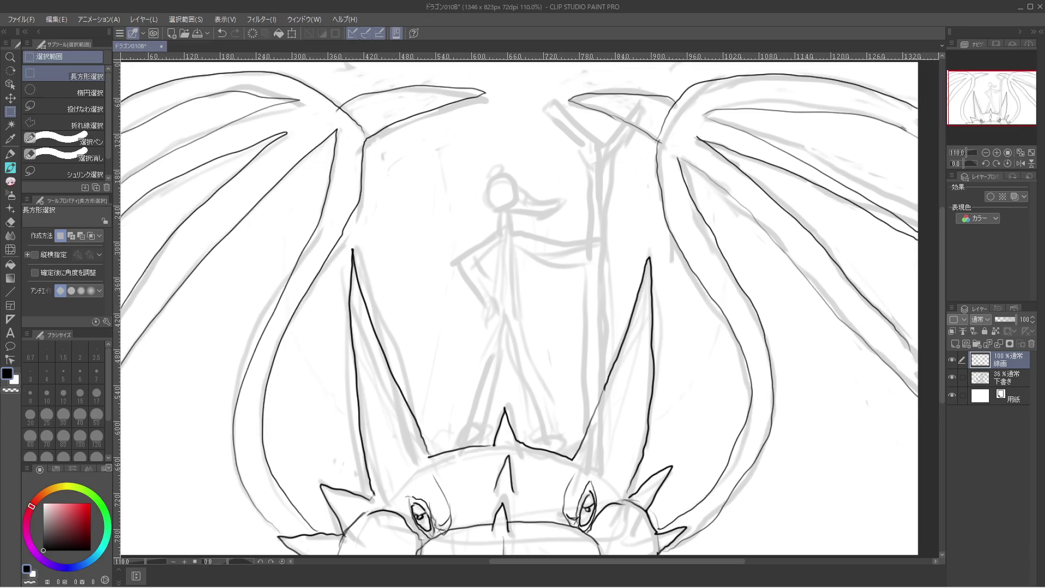
scroll(522, 310, left, 1)
scroll(523, 310, left, 1)
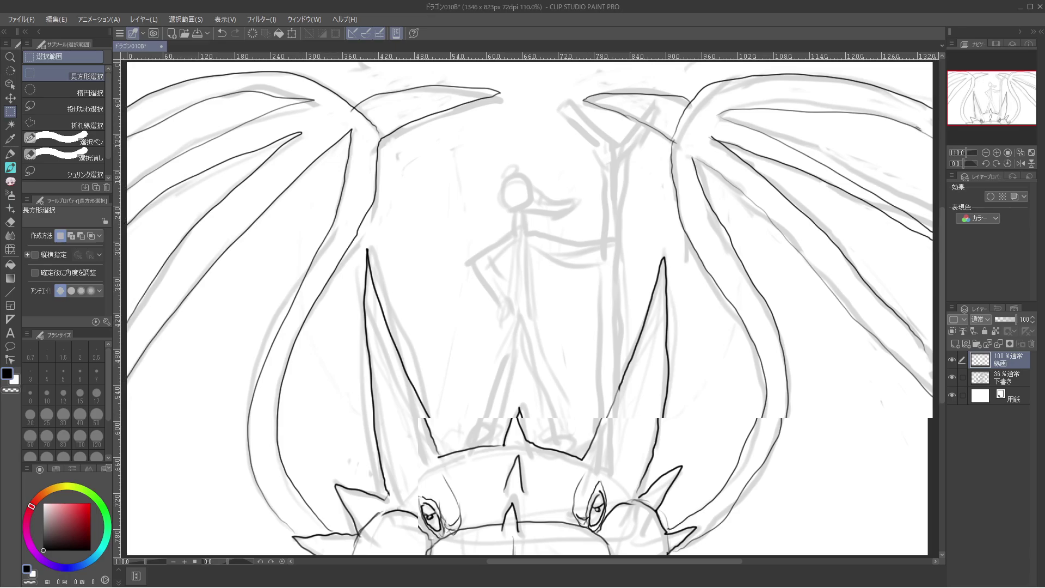
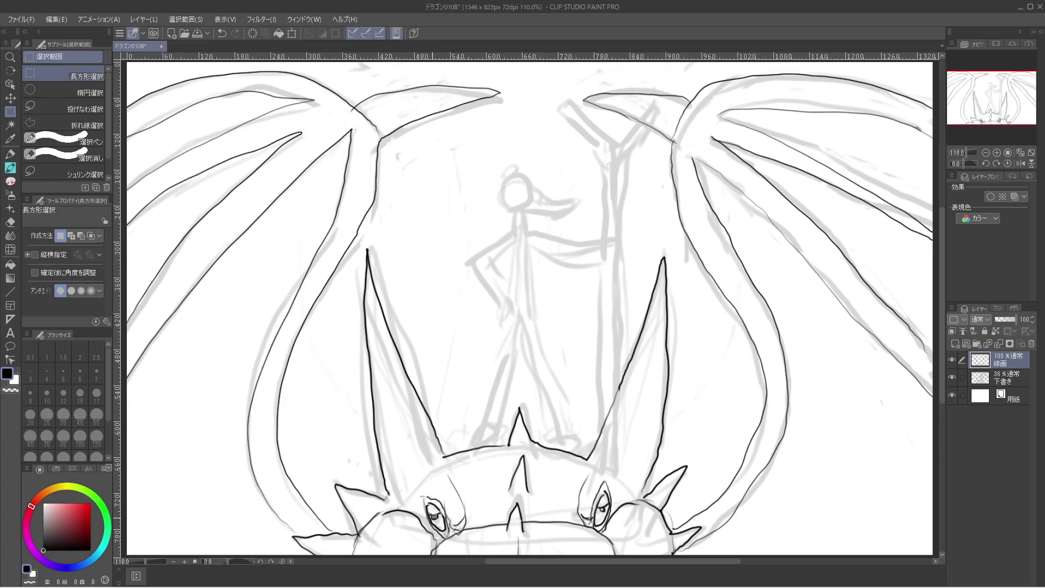
drag(435, 518, 438, 515)
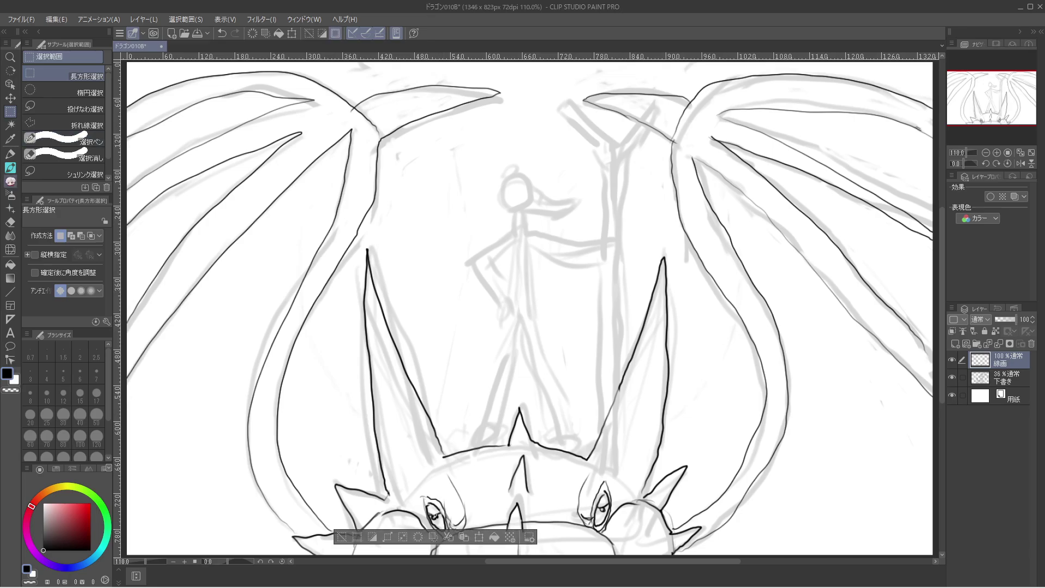
click(10, 181)
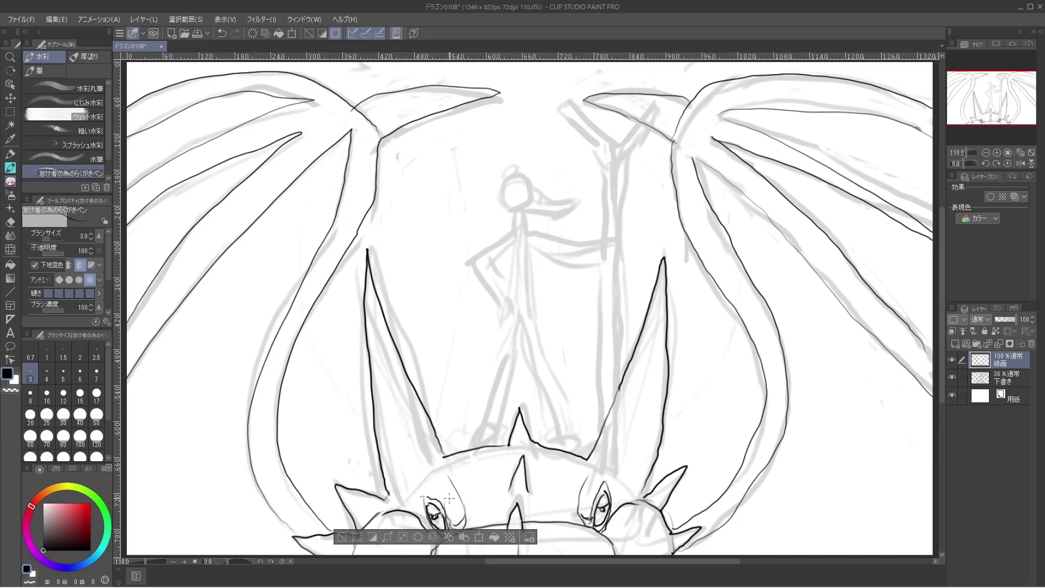
key(m)
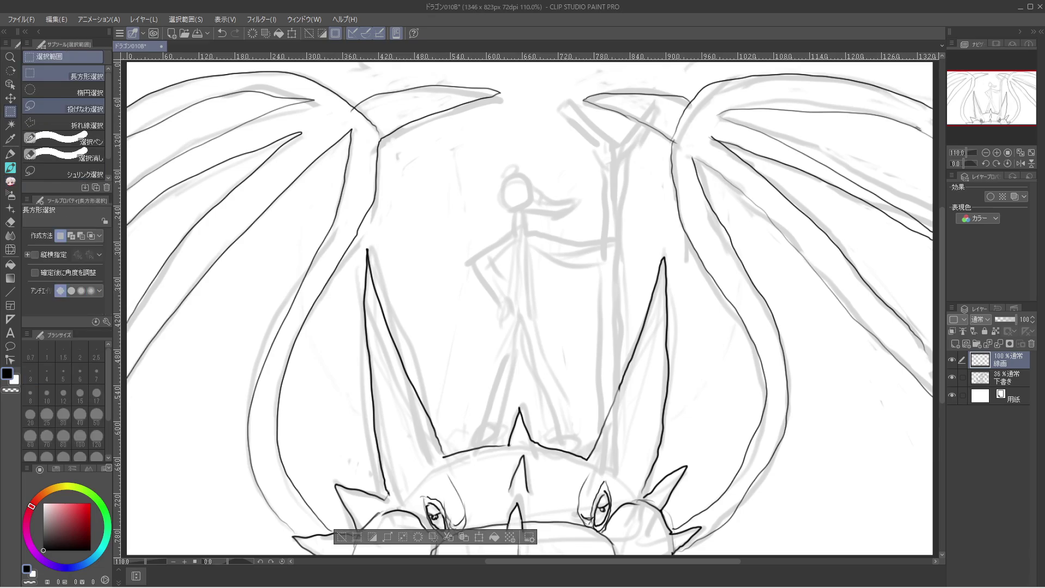
key(ctrl+d)
Ink dark pupils in both of the dragon's eyes with the size 3 doodle pen.
key(b)
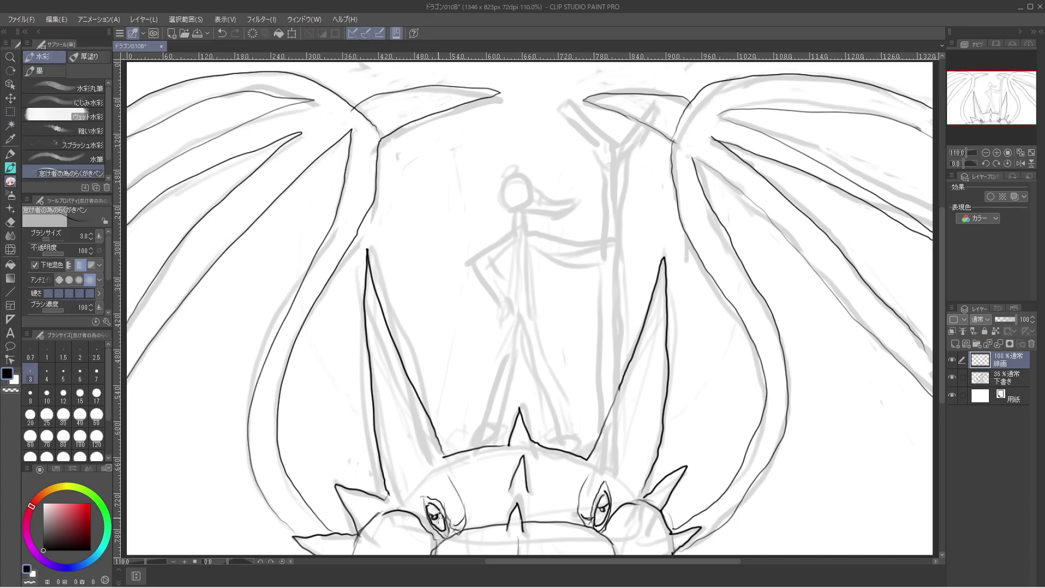
drag(437, 518, 437, 516)
drag(606, 507, 600, 509)
Ink a rounded iris outline in the upper part of each dragon eye.
scroll(612, 511, up, 5)
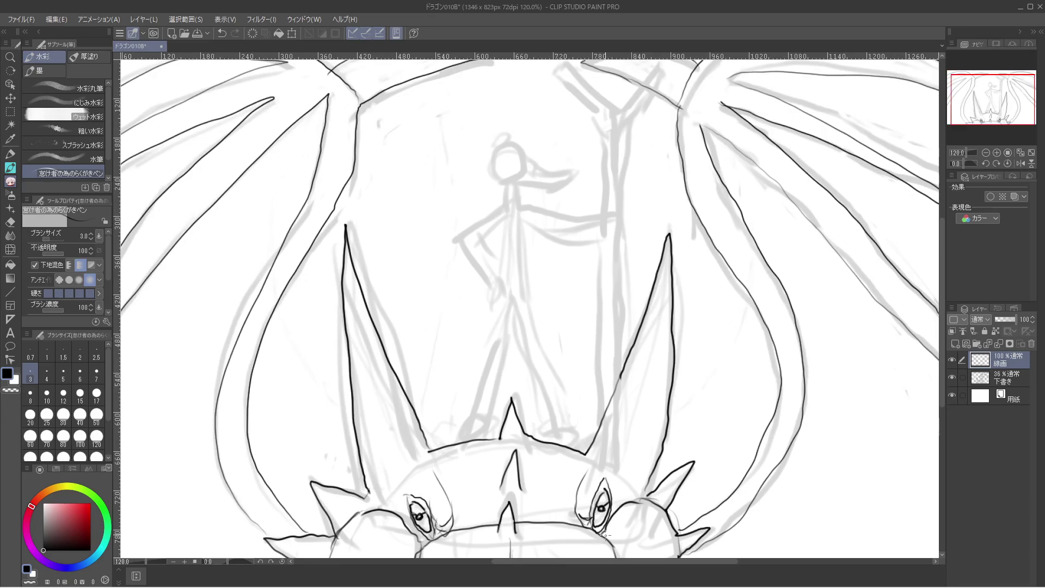
scroll(597, 526, up, 2)
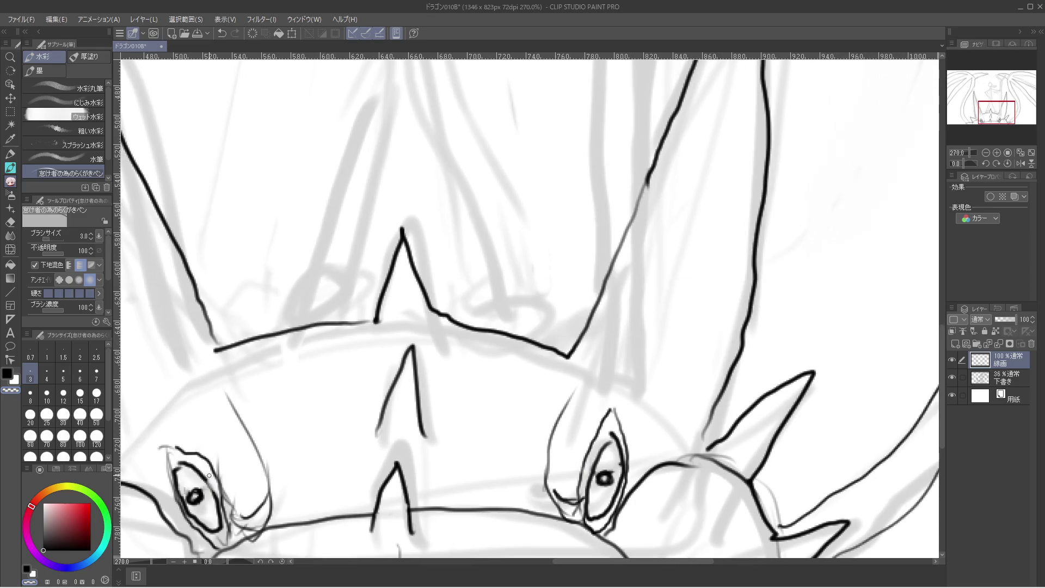
key(c)
key(c)
key(c)
drag(196, 488, 173, 481)
mouse_move(602, 450)
mouse_down()
mouse_move(600, 467)
mouse_move(610, 472)
mouse_move(620, 456)
mouse_up()
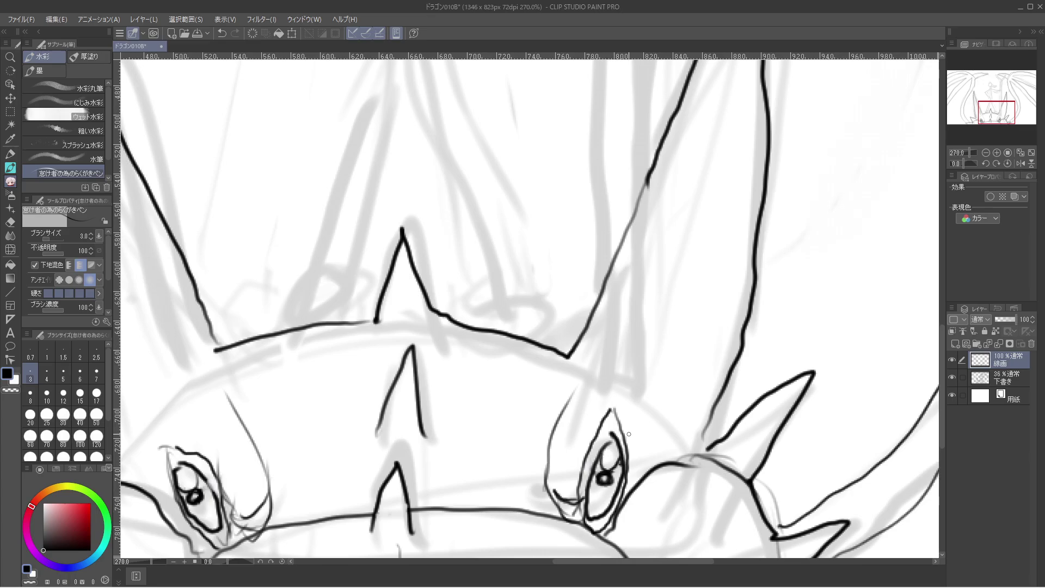
Examine how the dragon's eyes read within the whole drawing and close up.
key(x)
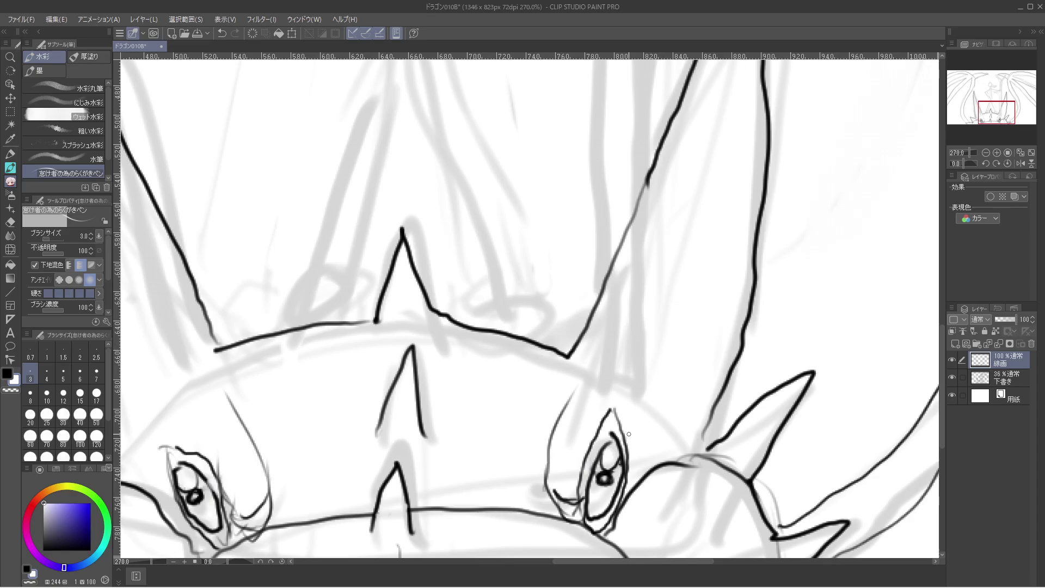
scroll(629, 434, down, 6)
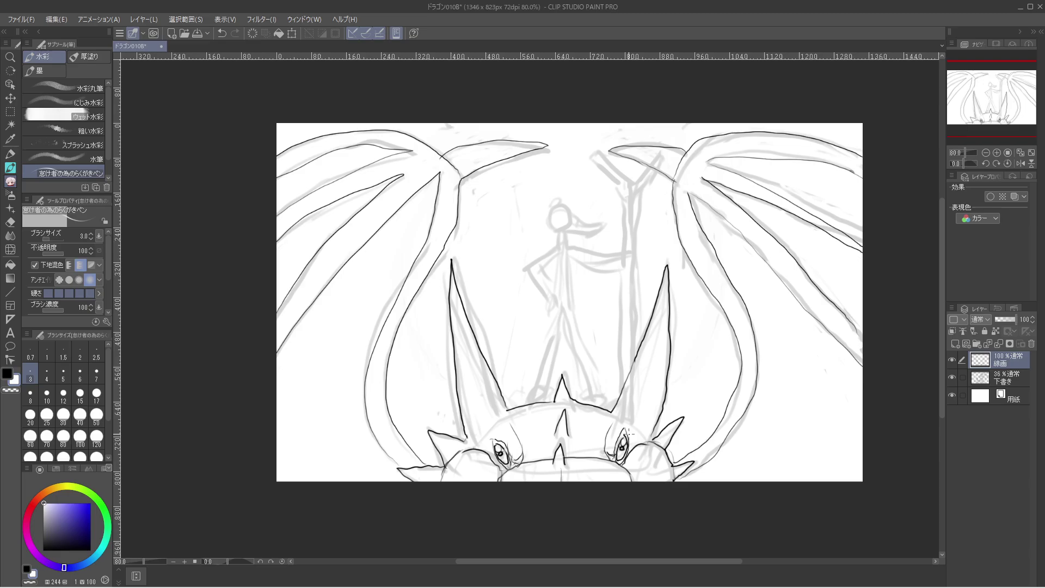
scroll(629, 434, up, 1)
scroll(629, 434, down, 2)
scroll(629, 433, up, 1)
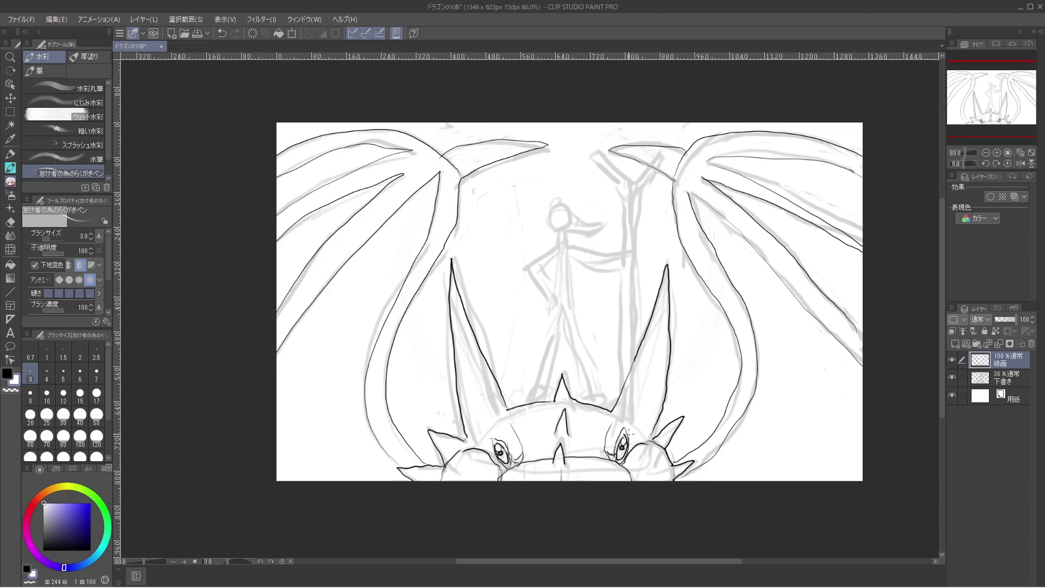
scroll(629, 433, up, 1)
scroll(629, 433, down, 1)
scroll(532, 475, down, 1)
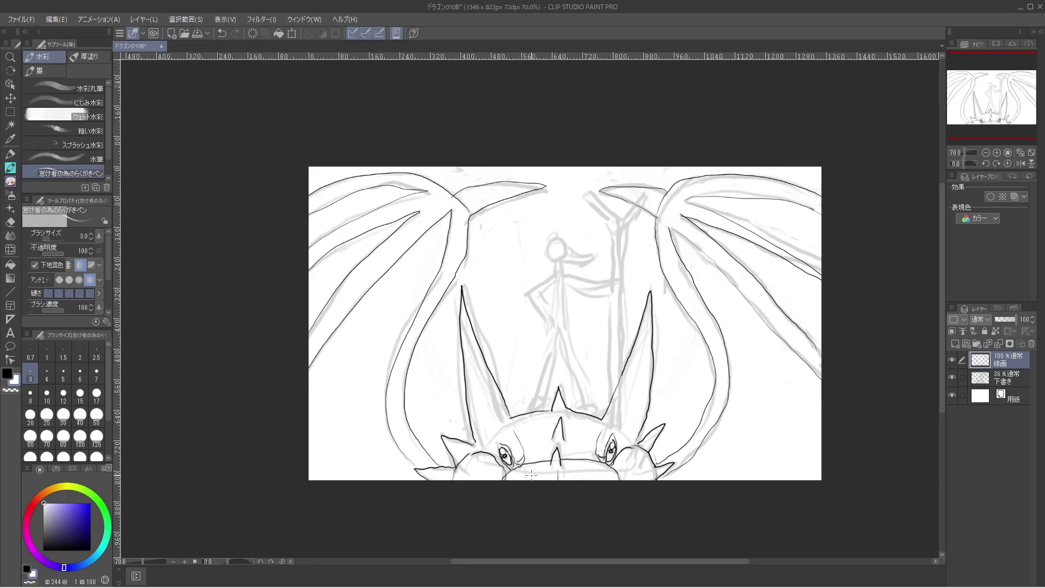
Erase the dark pupil below the iris in both dragon eyes using the transparent color.
scroll(531, 475, up, 5)
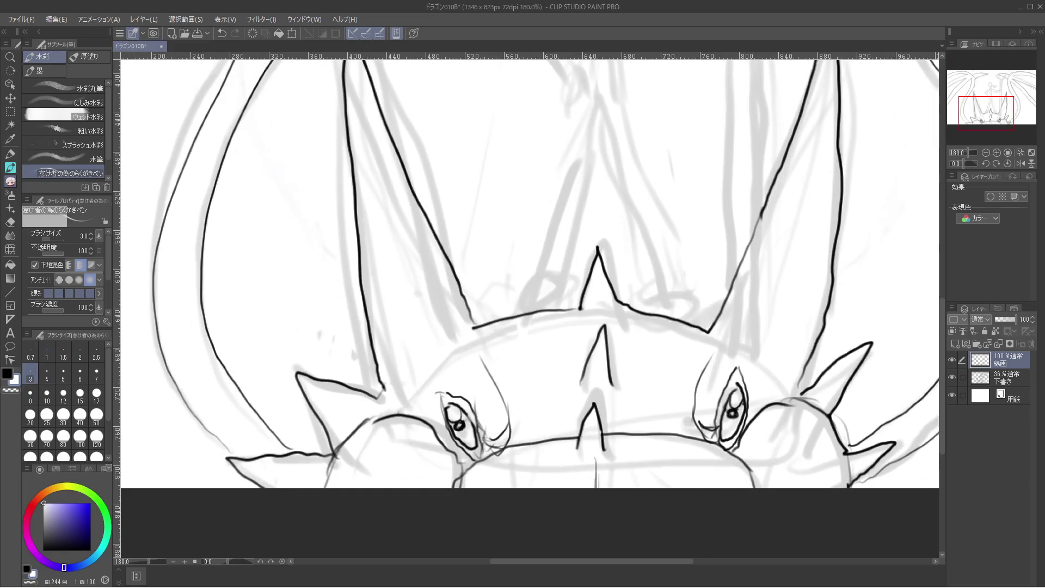
click(9, 390)
mouse_move(459, 431)
mouse_down()
mouse_move(467, 424)
mouse_move(455, 423)
mouse_up()
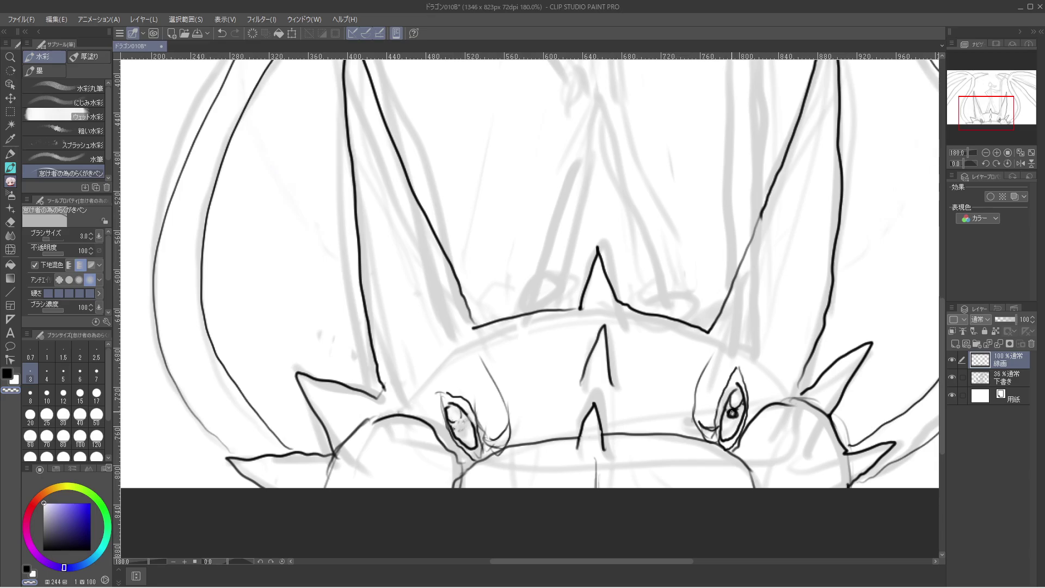
drag(732, 413, 736, 414)
Ink small dark pupils within the rounded irises of both dragon eyes, undoing the first stroke.
scroll(492, 435, up, 1)
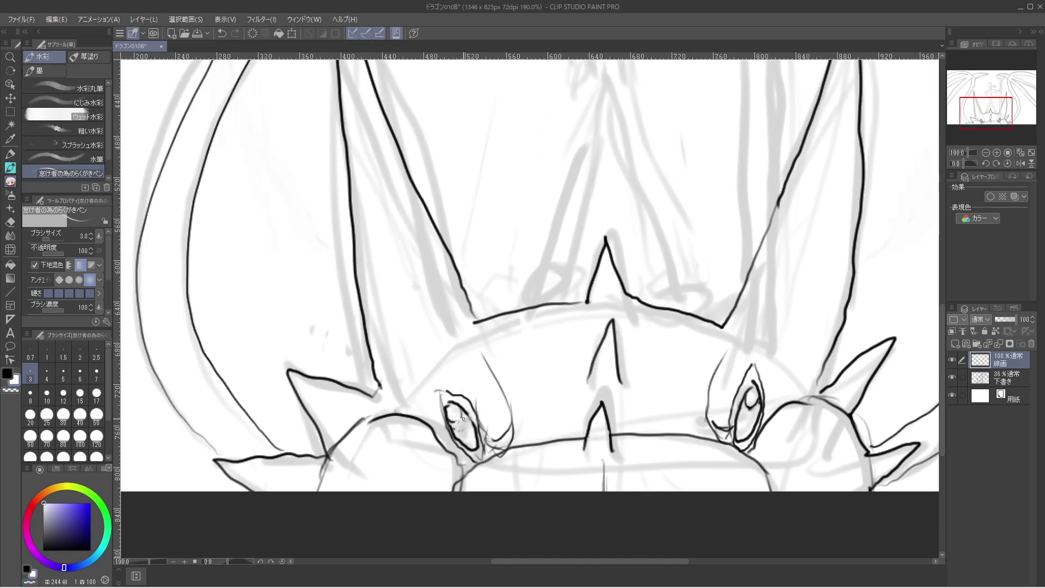
scroll(465, 417, up, 1)
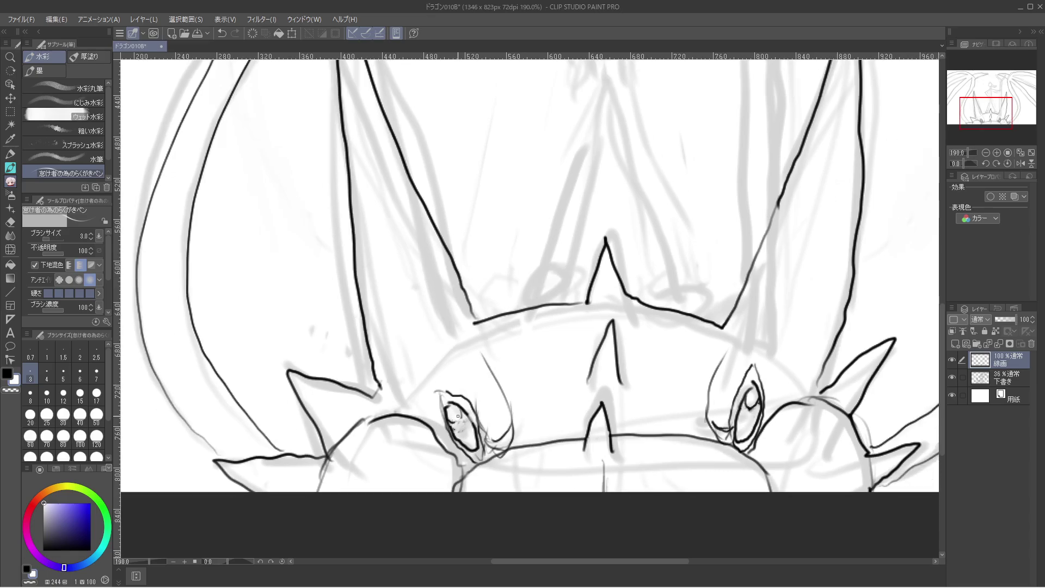
key(x)
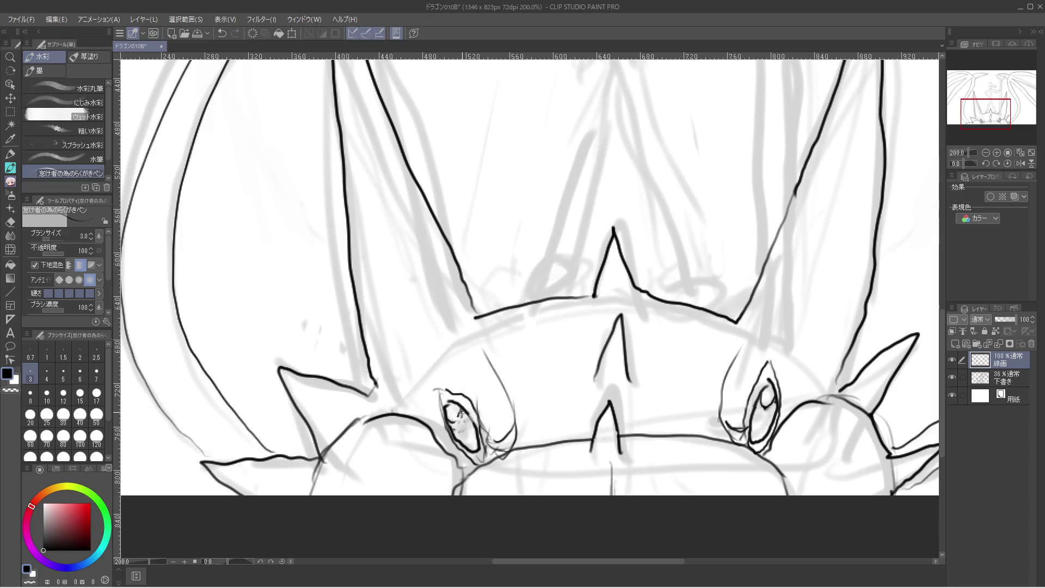
key(ctrl+z)
drag(462, 409, 452, 419)
mouse_move(762, 399)
mouse_down()
mouse_move(753, 408)
mouse_move(762, 406)
mouse_up()
scroll(766, 396, down, 1)
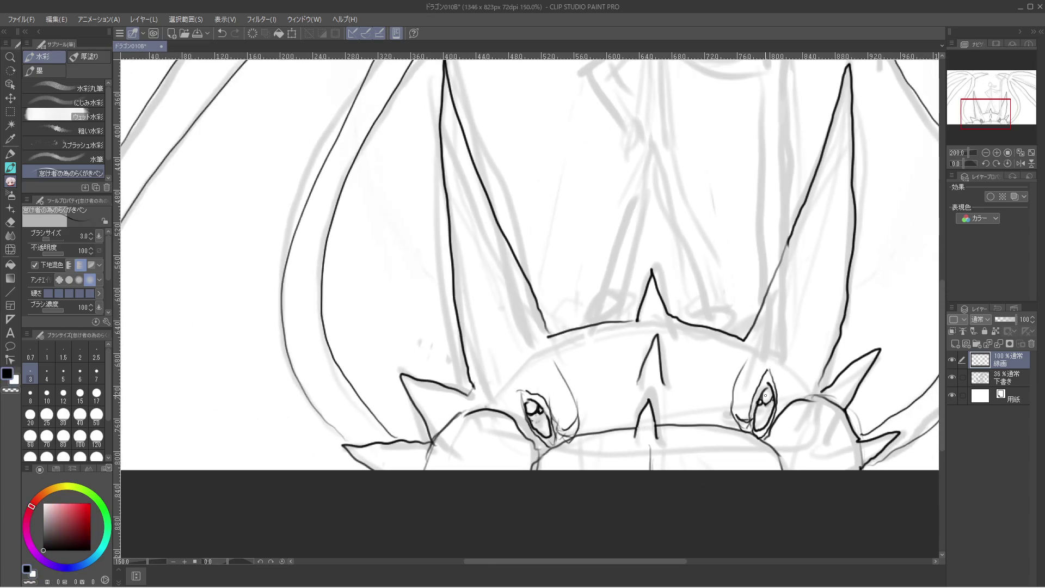
Touch up the pupil of the left dragon eye with black ink.
key(x)
scroll(766, 396, down, 3)
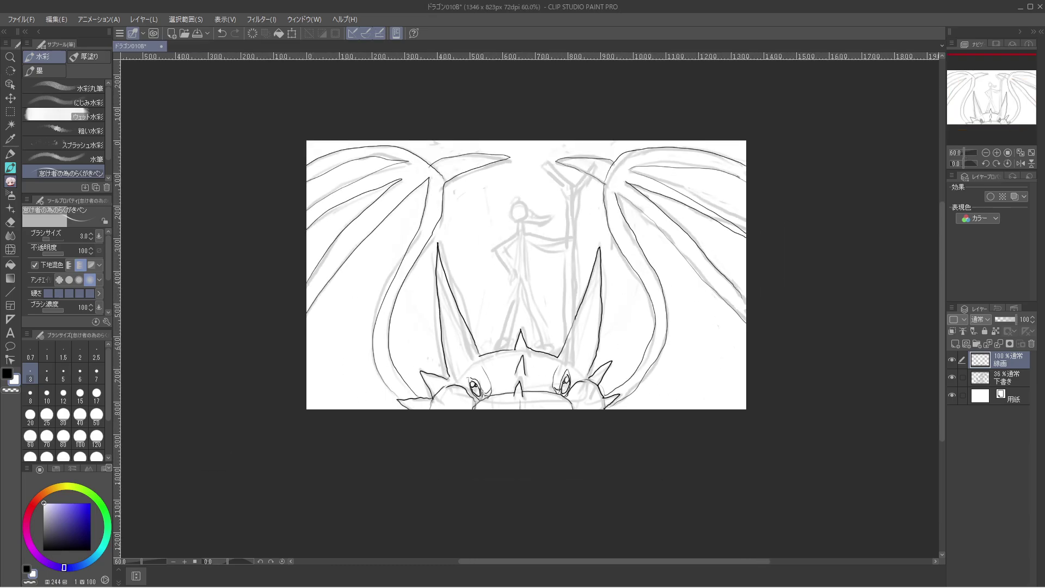
scroll(522, 224, up, 2)
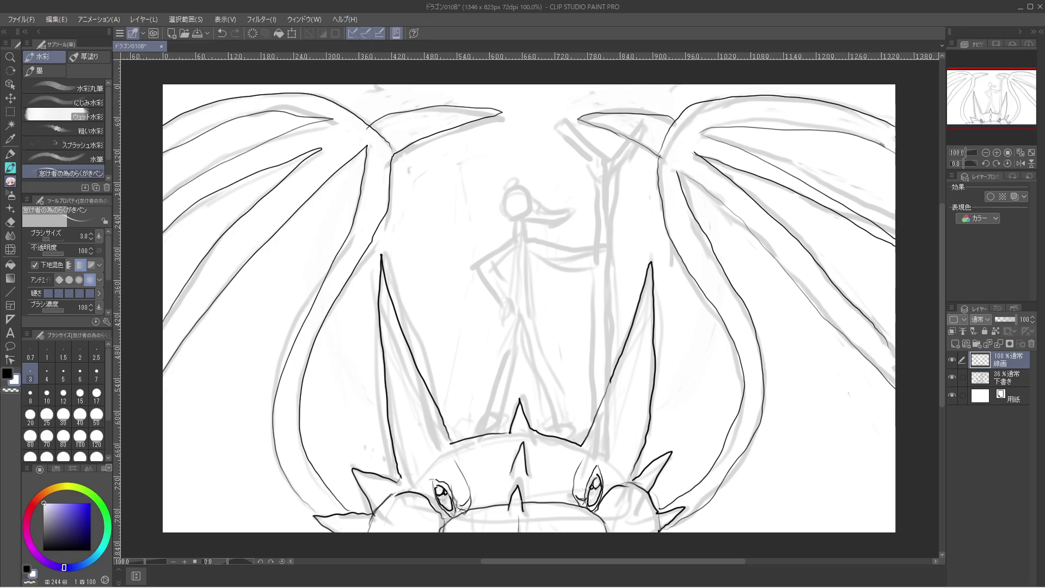
scroll(523, 316, up, 1)
scroll(522, 316, down, 1)
scroll(557, 516, up, 5)
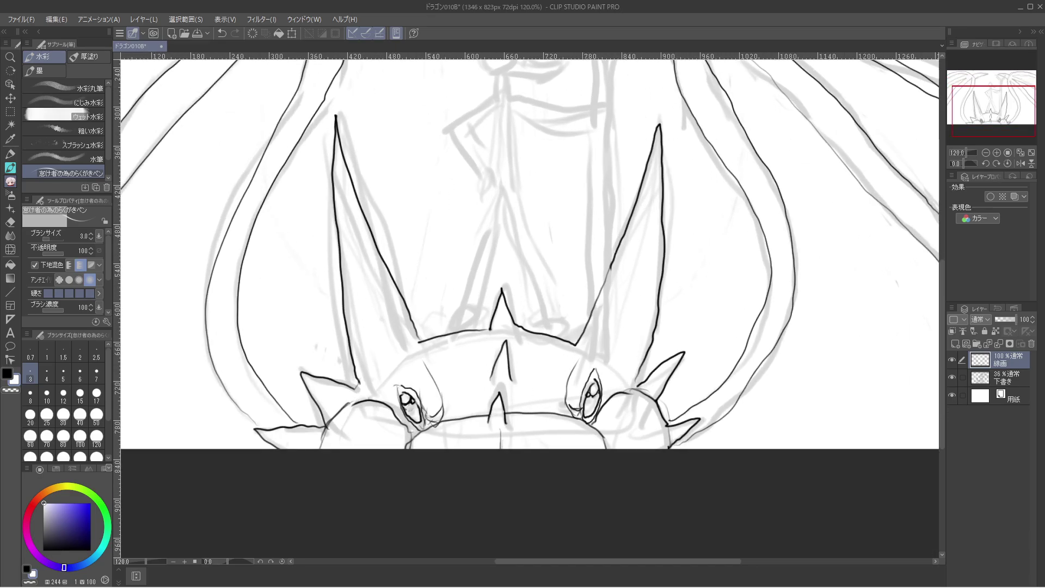
scroll(523, 305, up, 2)
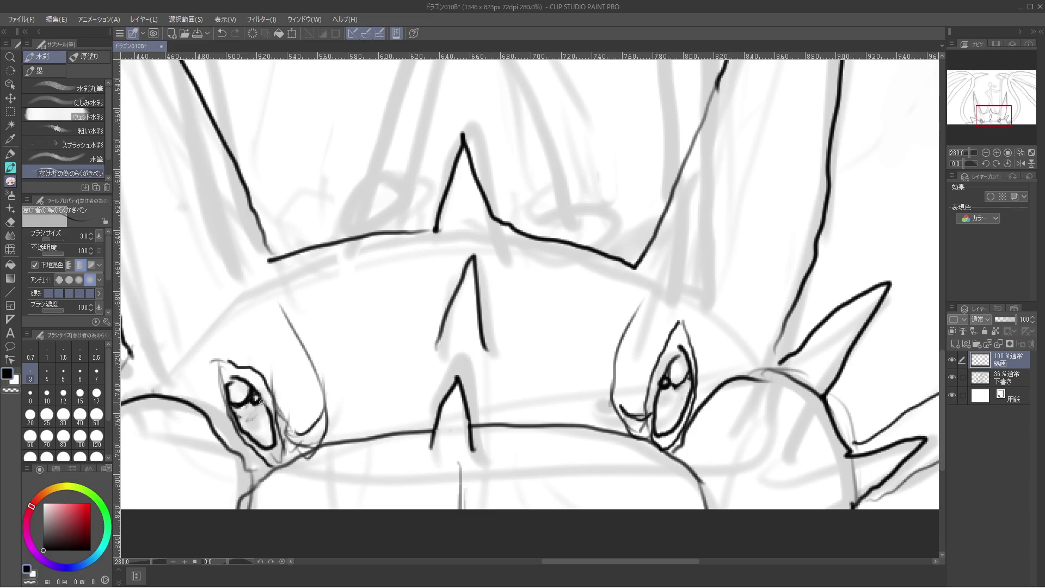
drag(258, 403, 252, 406)
key(c)
Examine the whole drawing's balance at 100% zoom in mirrored and normal view.
key(ctrl+alt+0)
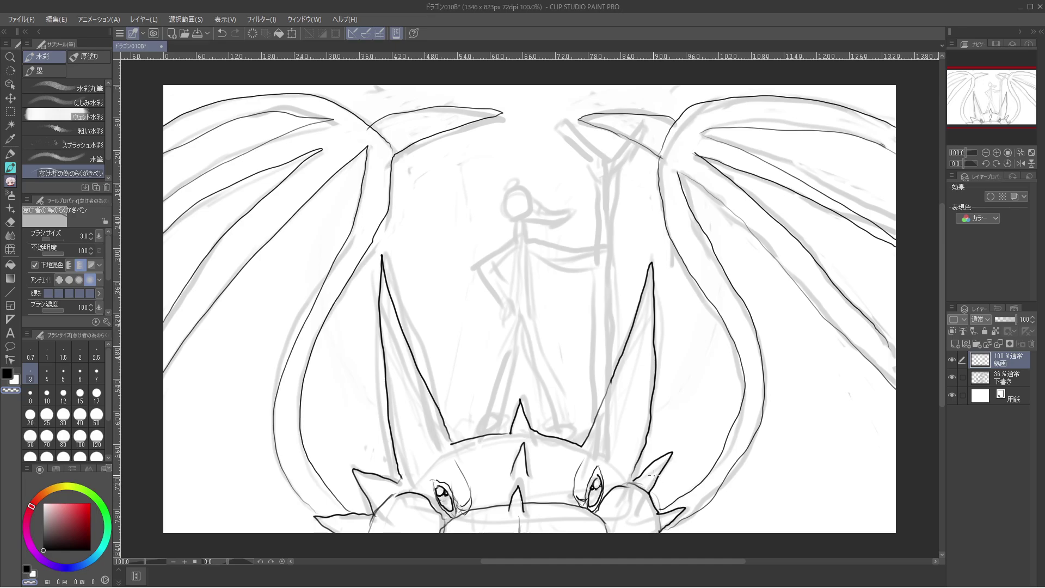
scroll(650, 479, up, 1)
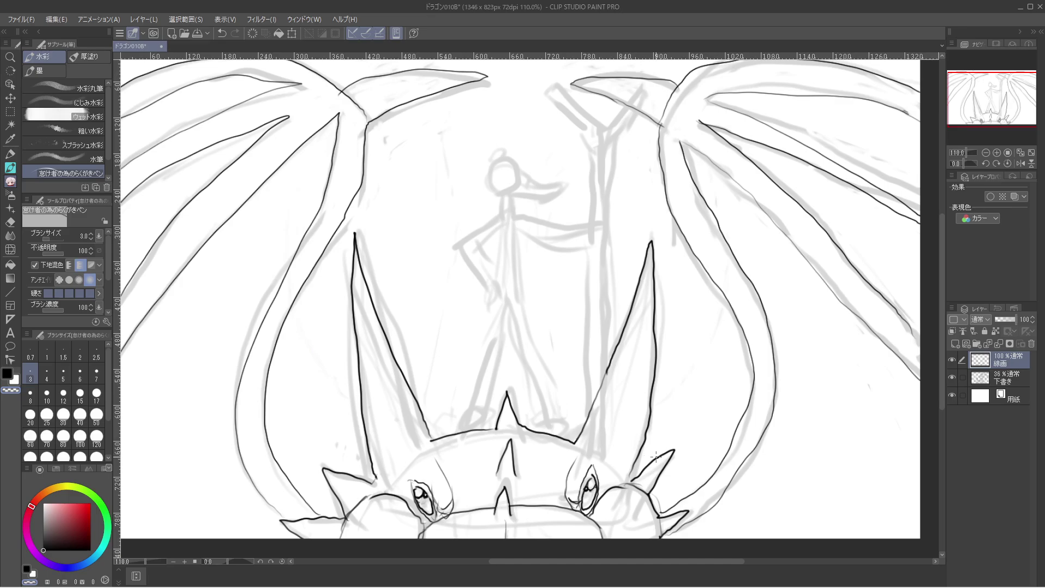
scroll(656, 457, down, 1)
key(h)
key(h)
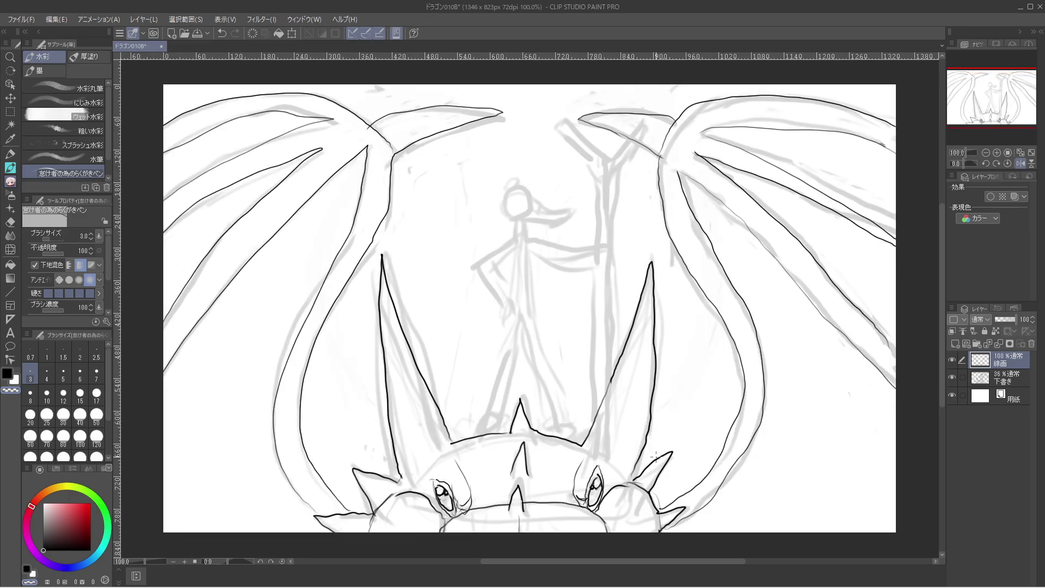
key(h)
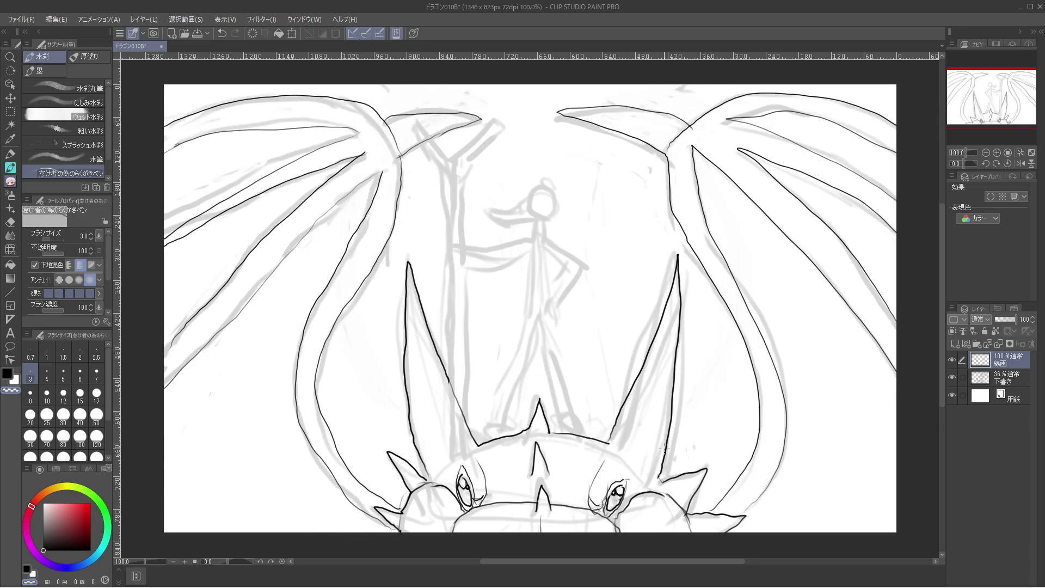
key(h)
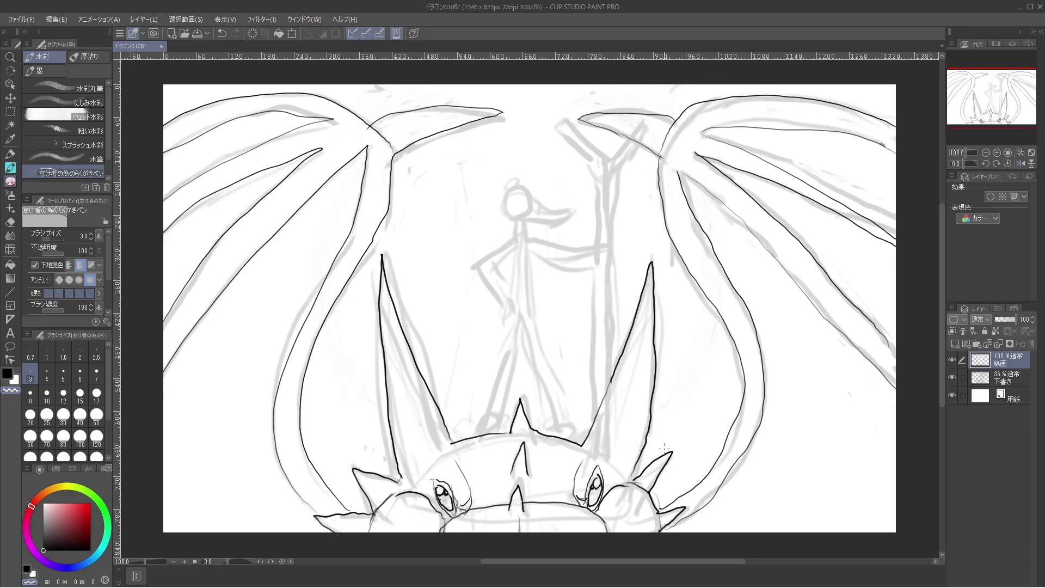
scroll(648, 473, up, 1)
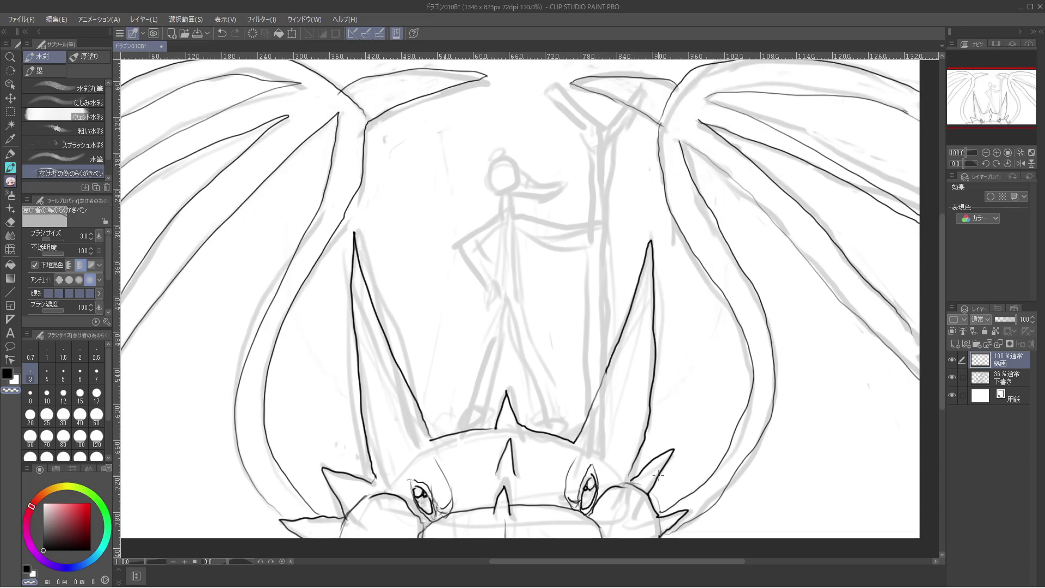
key(h)
scroll(665, 477, down, 1)
key(h)
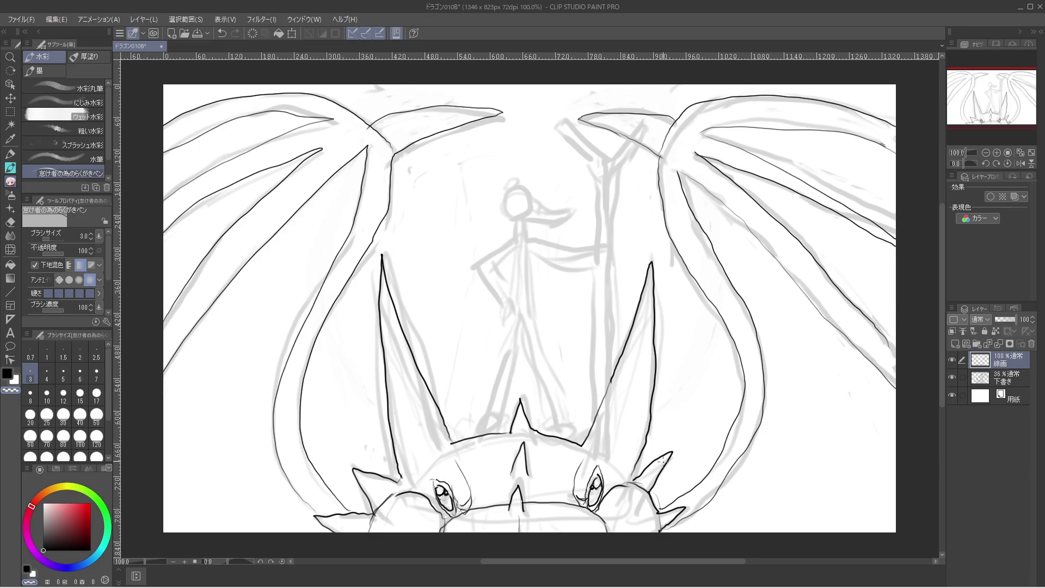
Erase the upper cheek horn beside the right dragon eye, enlarging the brush to size 10.
key(x)
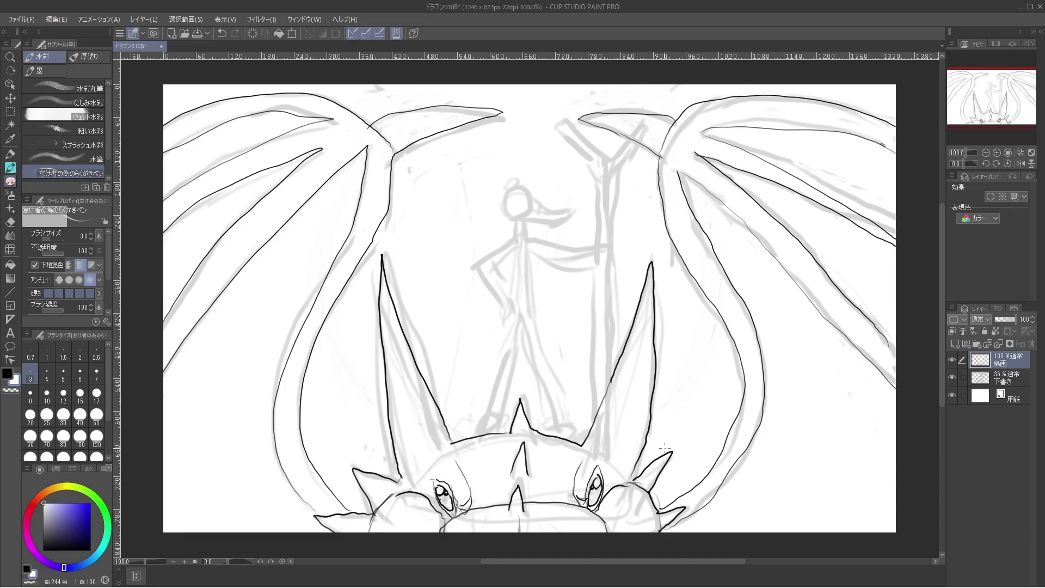
mouse_move(658, 458)
mouse_down()
mouse_move(644, 469)
mouse_move(652, 477)
mouse_up()
key(bracketright)
key(bracketright)
key(bracketright)
key(bracketright)
key(bracketright)
key(bracketright)
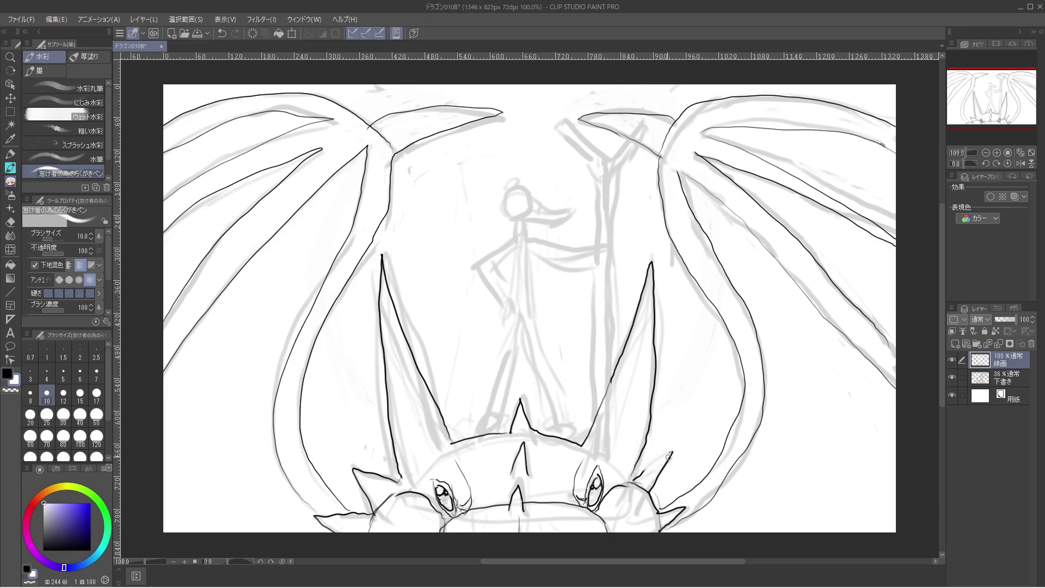
mouse_move(668, 457)
mouse_down()
mouse_move(655, 481)
mouse_move(661, 467)
mouse_move(638, 475)
mouse_move(652, 488)
mouse_up()
Redraw the upper right cheek horn in black at brush size 4.5 and touch up the lines around both cheeks.
key(bracketleft)
key(bracketleft)
key(bracketleft)
key(bracketleft)
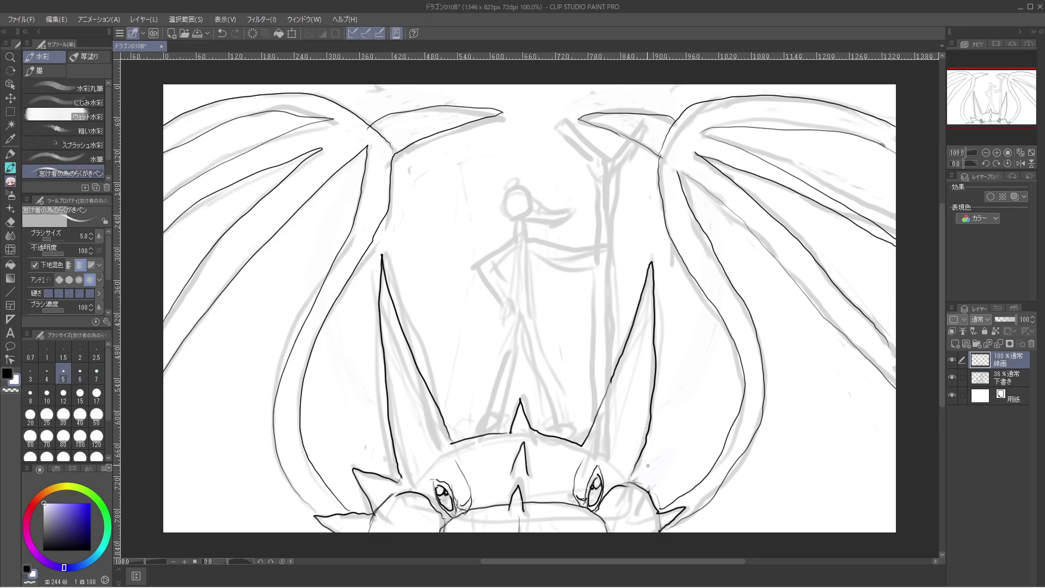
key(bracketleft)
key(x)
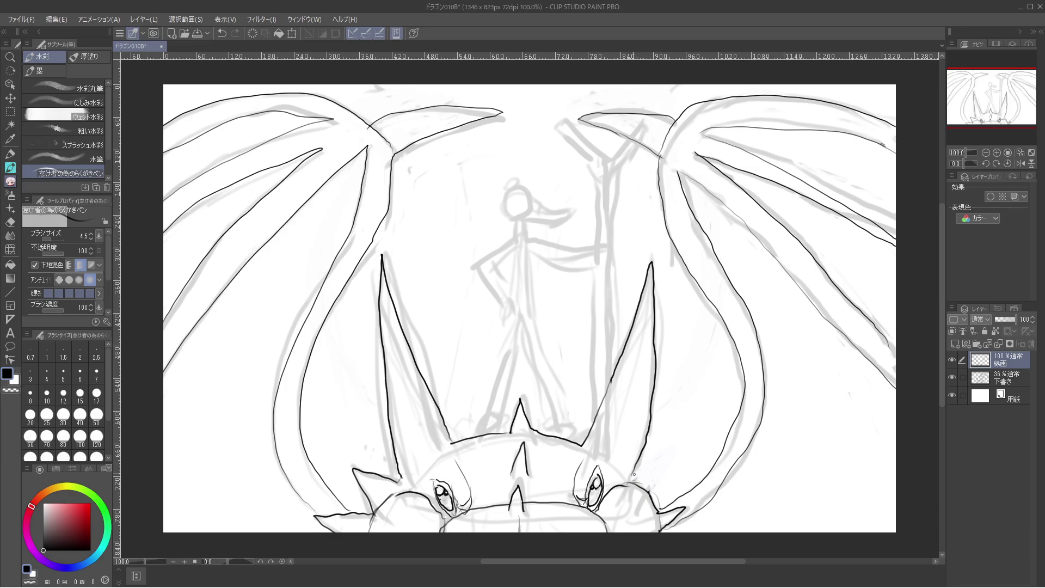
drag(633, 475, 673, 471)
key(ctrl+z)
mouse_move(667, 464)
mouse_down()
mouse_move(635, 474)
mouse_move(663, 481)
mouse_move(656, 504)
mouse_up()
drag(391, 494, 400, 494)
drag(621, 484, 632, 476)
Hide the 下書き sketch layer and make black the drawing color.
key(x)
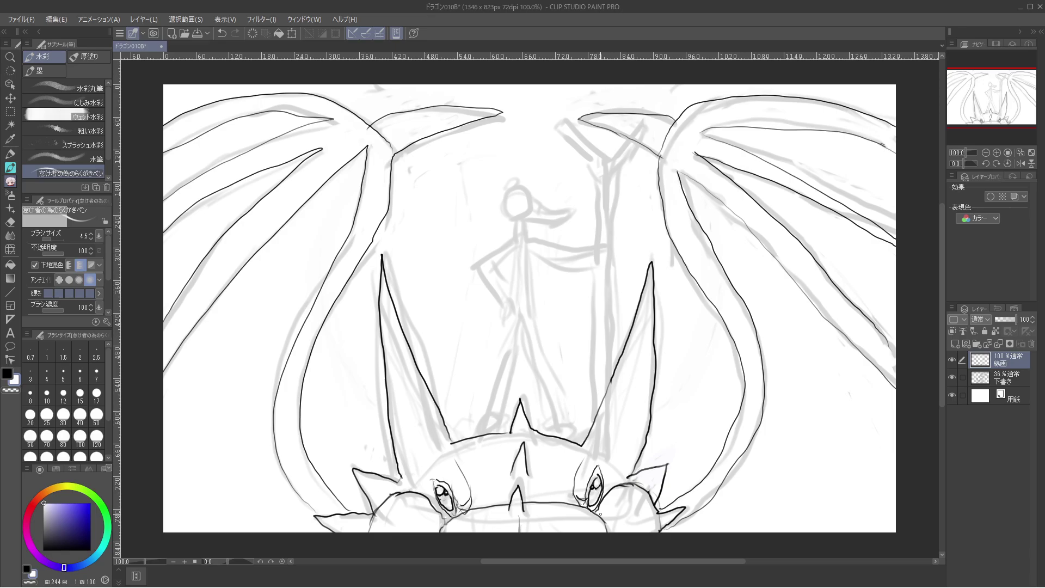
click(952, 377)
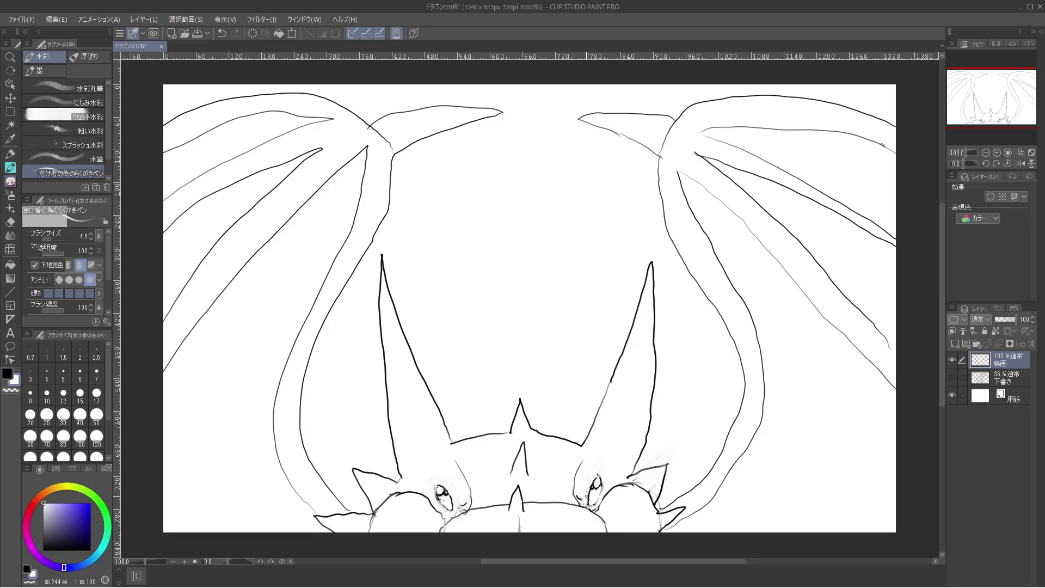
key(c)
key(c)
key(c)
key(c)
key(x)
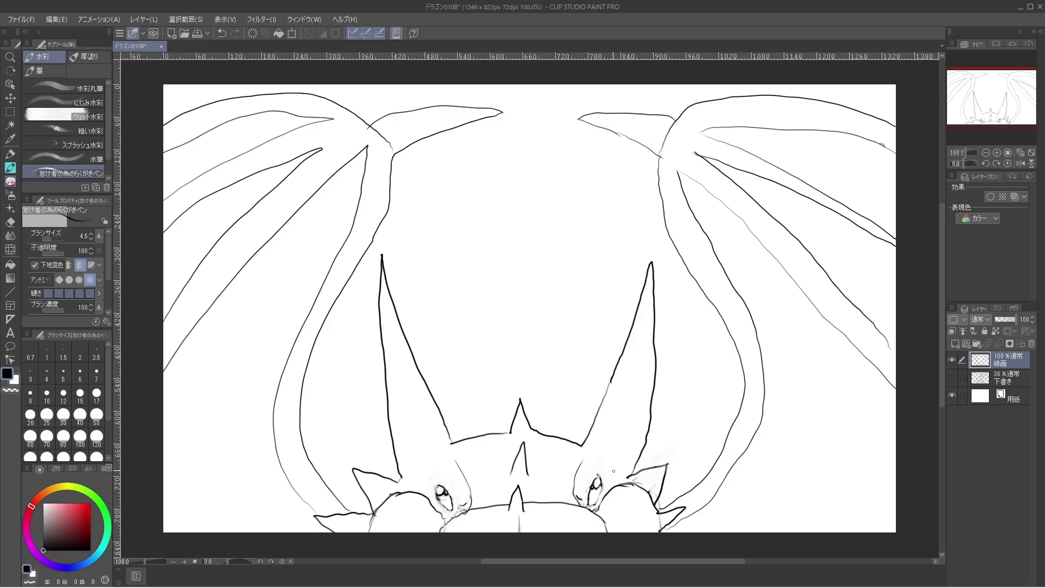
Ink the socket lines around both dragon eyes and touch up the wing joints, comparing the result with the 下書き sketch.
mouse_move(604, 464)
mouse_down()
mouse_move(617, 472)
mouse_move(614, 486)
mouse_up()
mouse_move(434, 472)
mouse_down()
mouse_move(422, 470)
mouse_move(428, 487)
mouse_up()
drag(392, 149, 392, 157)
drag(659, 155, 665, 144)
click(952, 377)
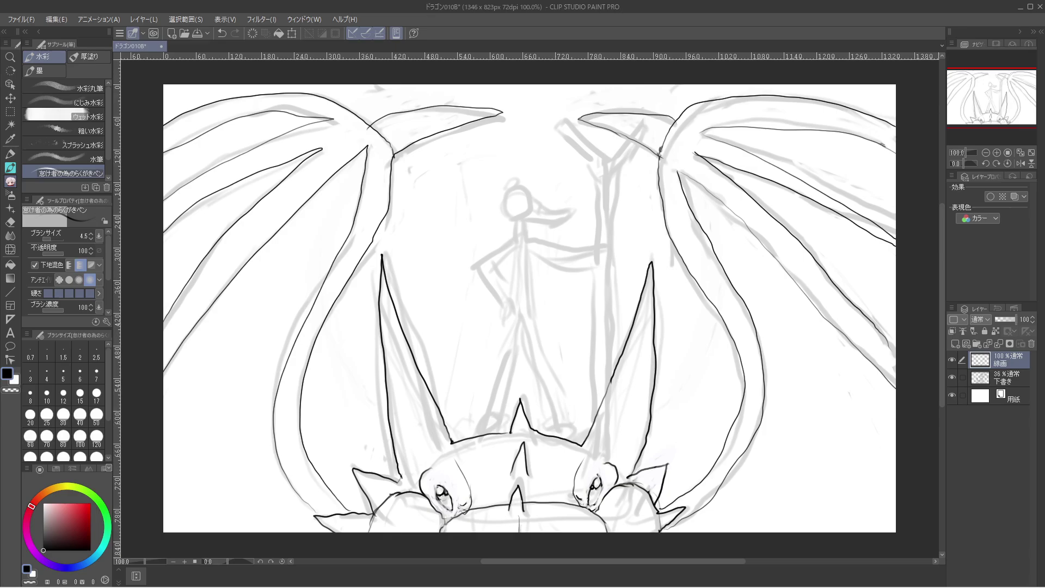
click(952, 377)
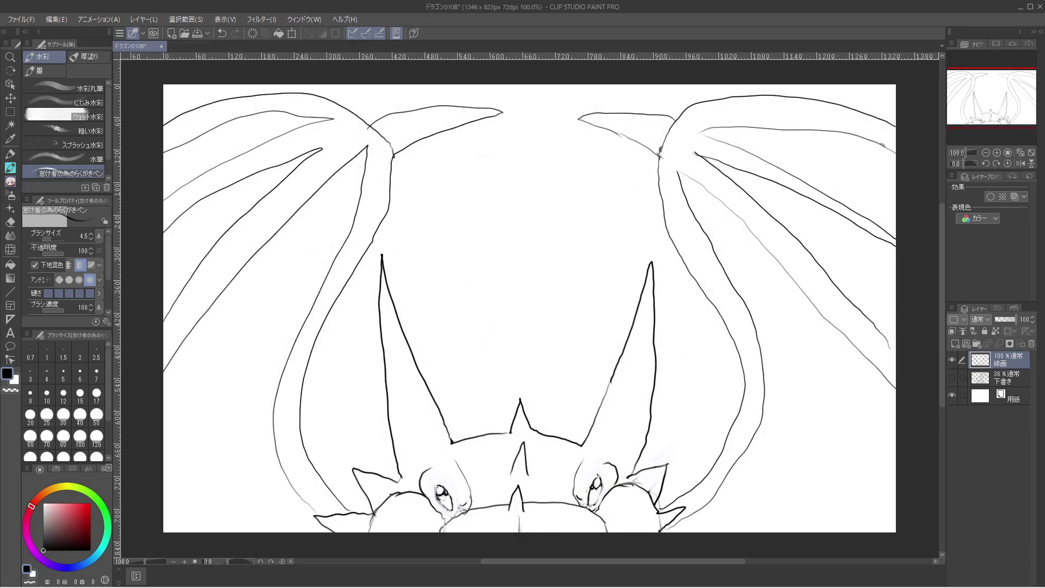
click(953, 377)
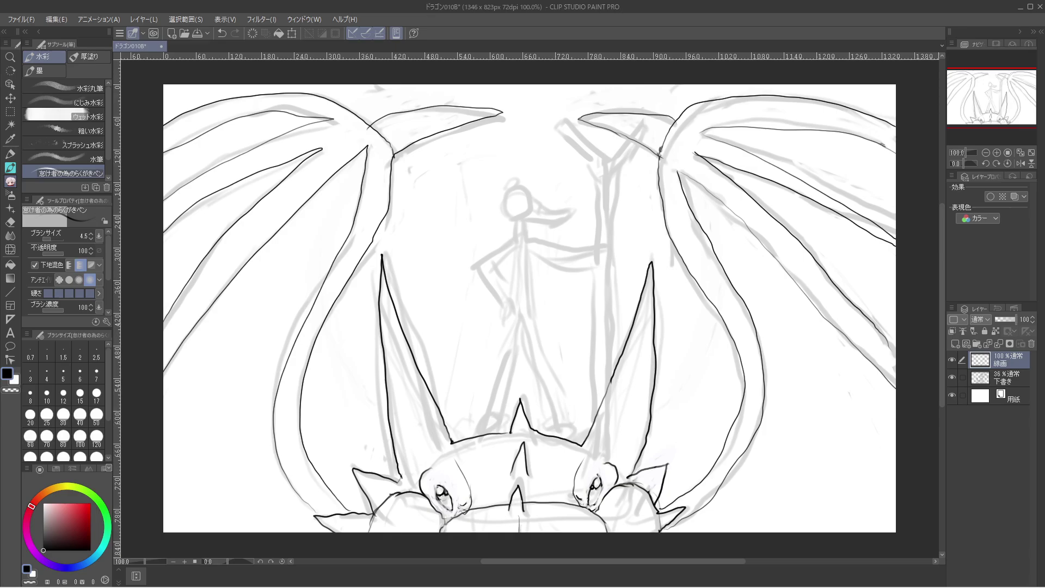
click(952, 378)
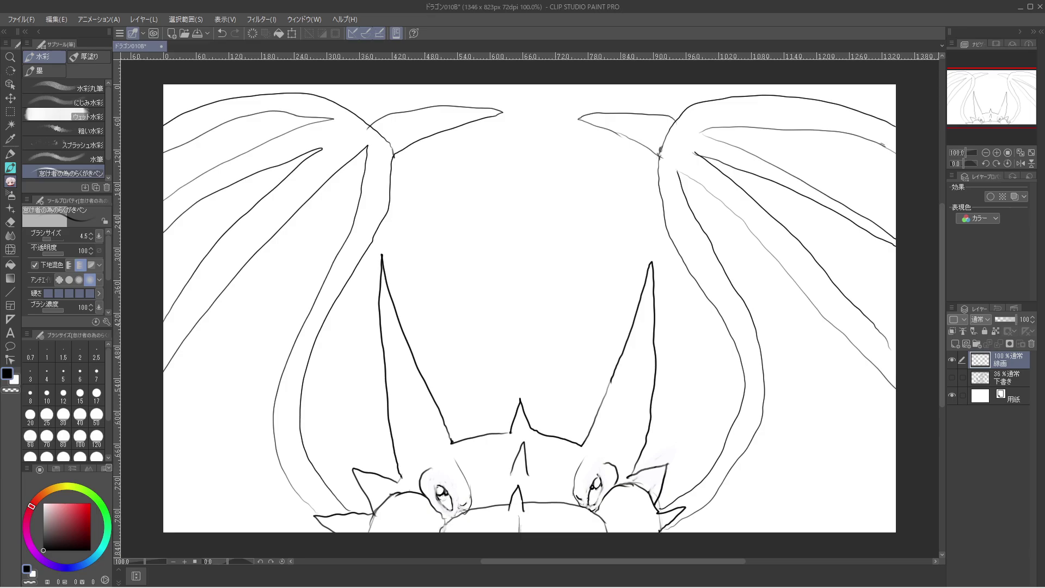
Add a new raster layer above the line art and name it 人線画.
click(143, 19)
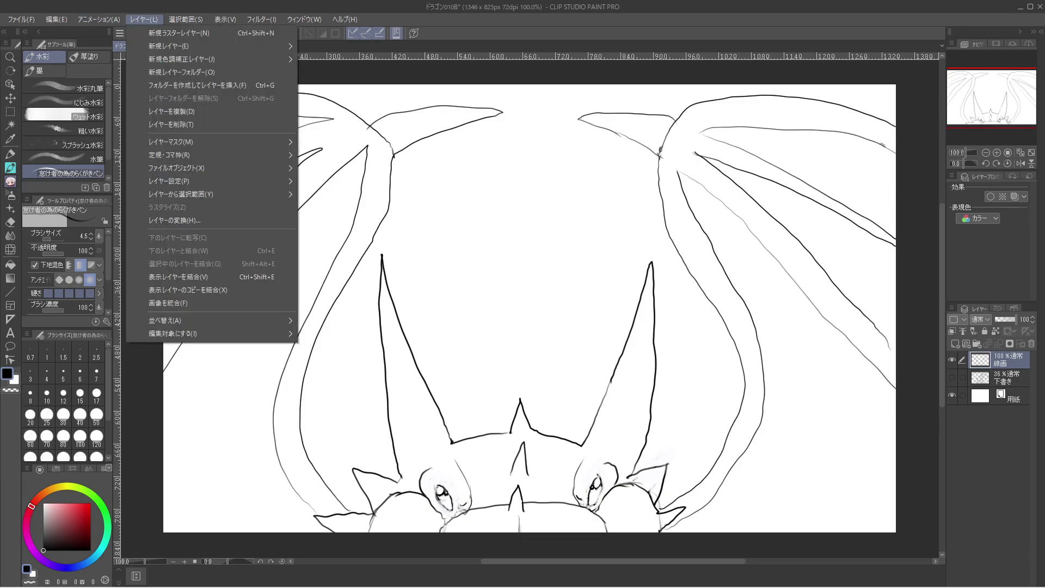
click(163, 33)
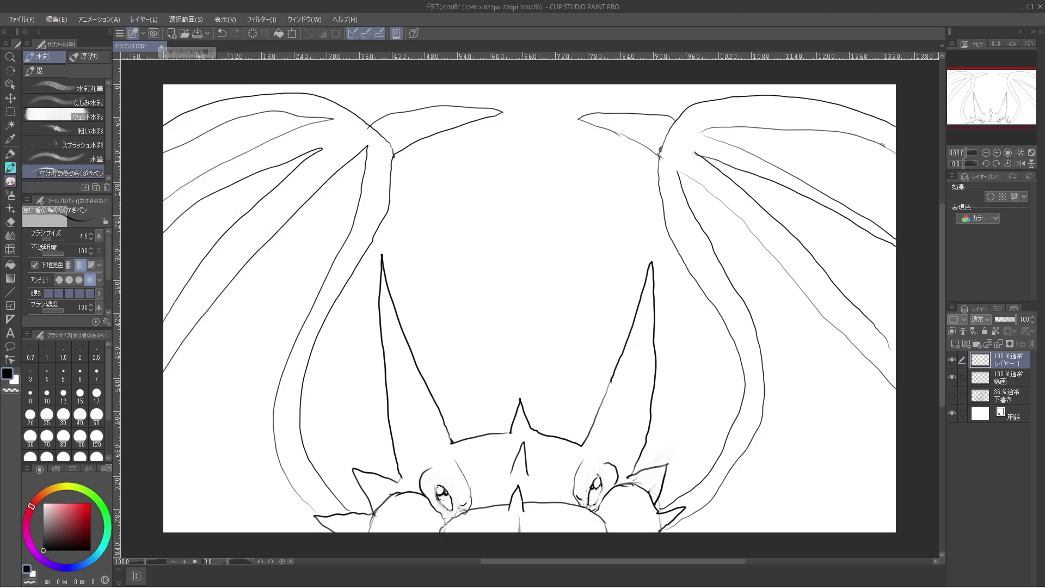
double_click(1008, 363)
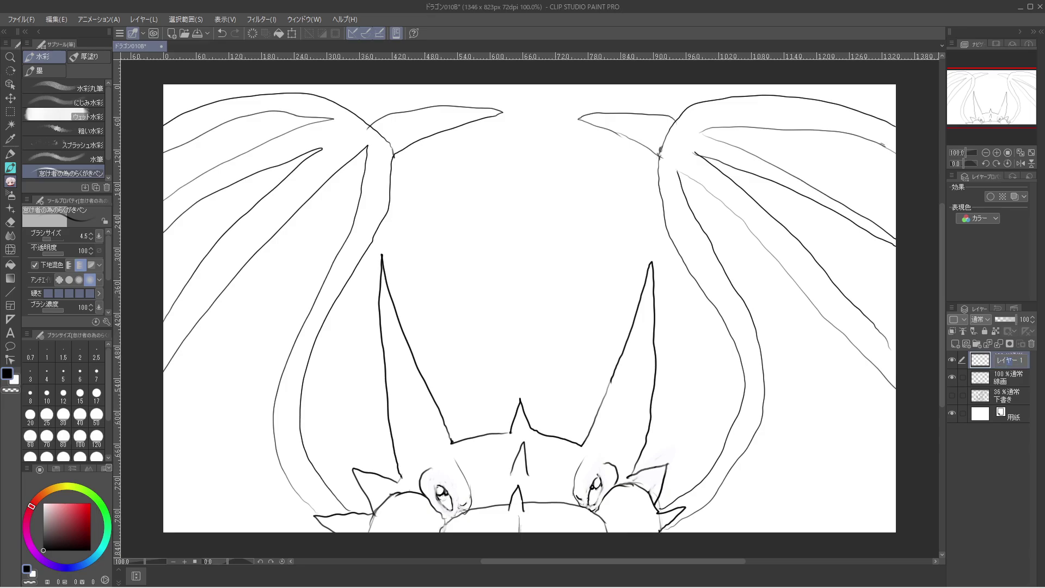
text(線画)
key(Return)
key(BackSpace)
key(BackSpace)
key(BackSpace)
key(BackSpace)
text(人せn)
key(Tab)
key(Return)
key(Return)
Rename the dragon's line art layer as 竜線画 and save the drawing.
double_click(1003, 381)
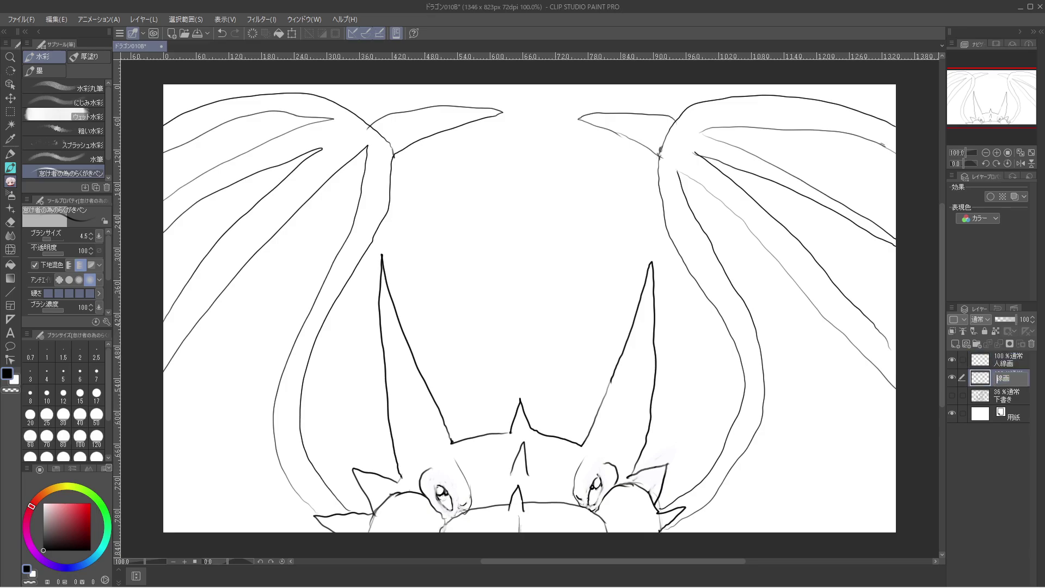
text(龍)
key(space)
key(Return)
key(Return)
click(198, 34)
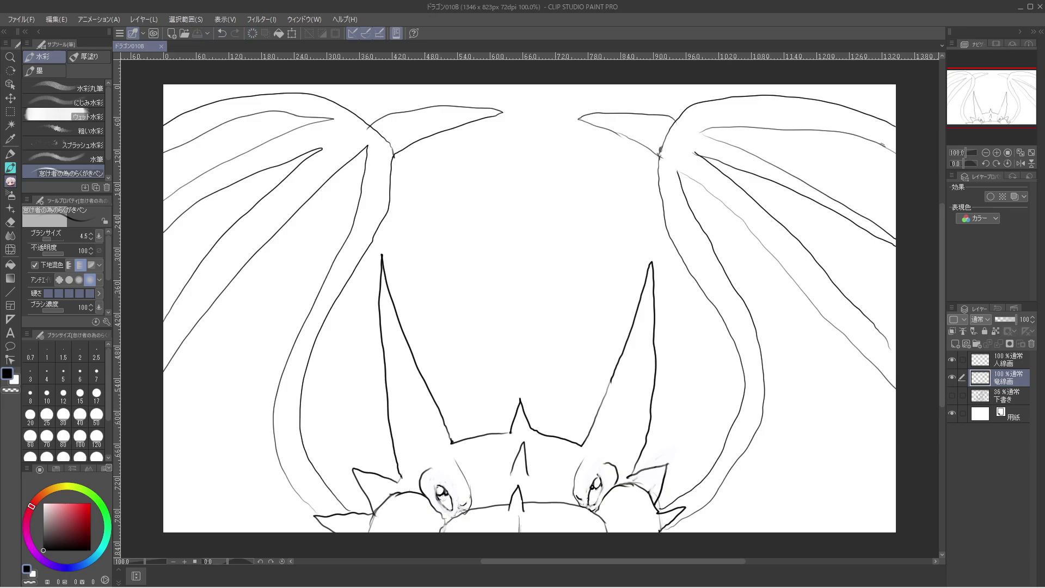
Show the 下書き sketch layer and ink the figure's head, swept hair, bent arm and rear leg on the dragon's line layer.
click(952, 395)
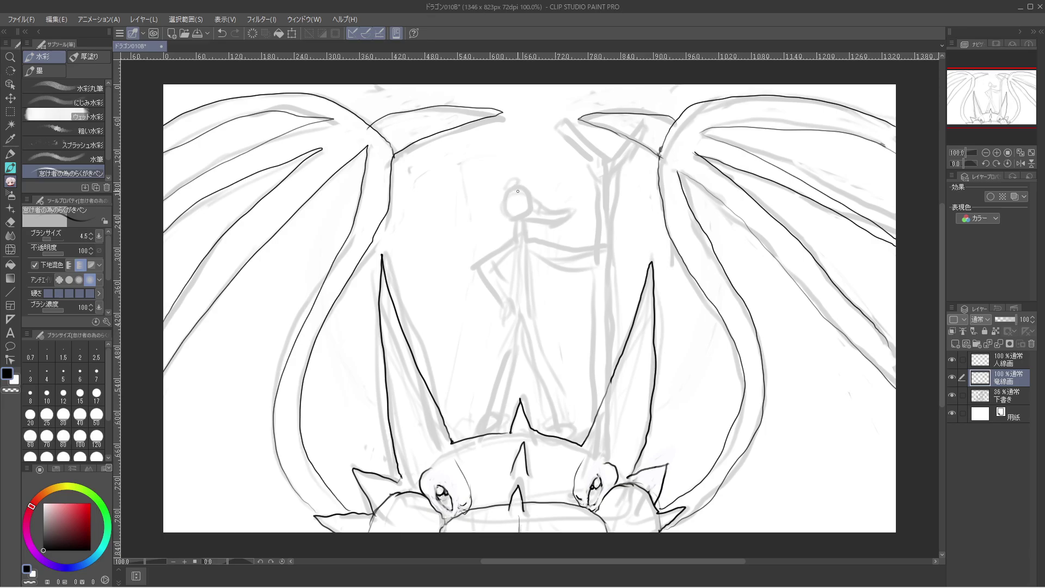
mouse_move(502, 190)
mouse_down()
mouse_move(516, 184)
mouse_move(506, 217)
mouse_move(529, 204)
mouse_up()
key(ctrl+z)
key(ctrl+z)
key(ctrl+z)
key(ctrl+z)
drag(522, 184, 512, 186)
key(ctrl+z)
mouse_move(517, 181)
mouse_down()
mouse_move(528, 189)
mouse_move(505, 193)
mouse_move(508, 214)
mouse_move(523, 192)
mouse_move(526, 212)
mouse_move(504, 204)
mouse_move(507, 193)
mouse_up()
key(ctrl+z)
key(ctrl+z)
key(ctrl+z)
key(ctrl+z)
mouse_move(529, 208)
mouse_down()
mouse_move(503, 208)
mouse_move(513, 189)
mouse_move(527, 197)
mouse_move(517, 180)
mouse_move(500, 192)
mouse_move(563, 209)
mouse_move(525, 212)
mouse_move(535, 199)
mouse_move(522, 196)
mouse_move(540, 181)
mouse_move(523, 229)
mouse_move(516, 219)
mouse_move(476, 264)
mouse_move(508, 328)
mouse_move(478, 434)
mouse_move(497, 423)
mouse_up()
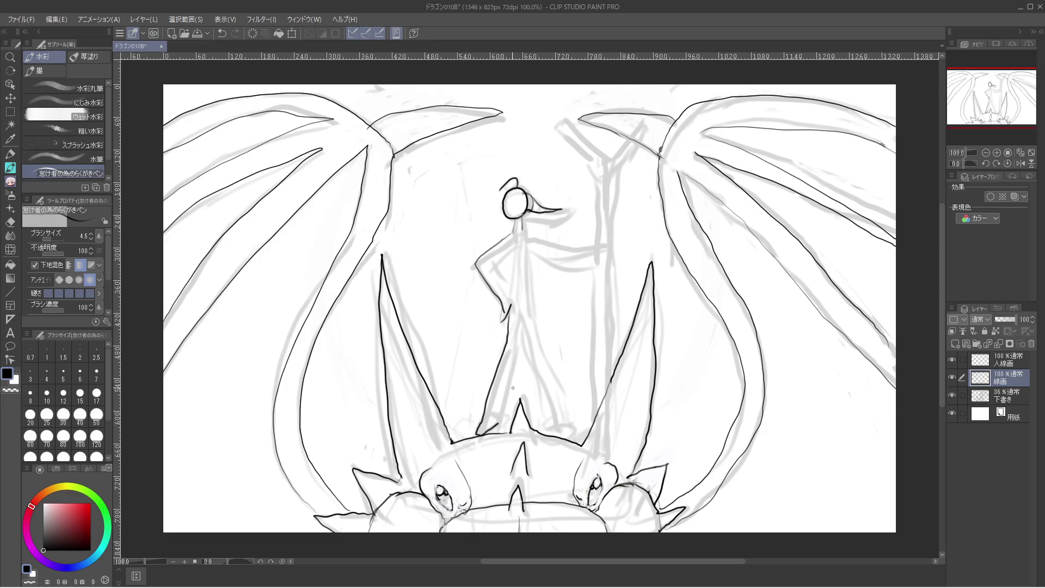
Redraw the figure's legs and feet on the dragon's head and ink the torso and underside of the outstretched arm.
key(ctrl+z)
key(ctrl+z)
mouse_move(508, 311)
mouse_down()
mouse_move(481, 434)
mouse_move(499, 435)
mouse_move(486, 427)
mouse_move(510, 390)
mouse_move(520, 316)
mouse_move(553, 434)
mouse_move(573, 429)
mouse_up()
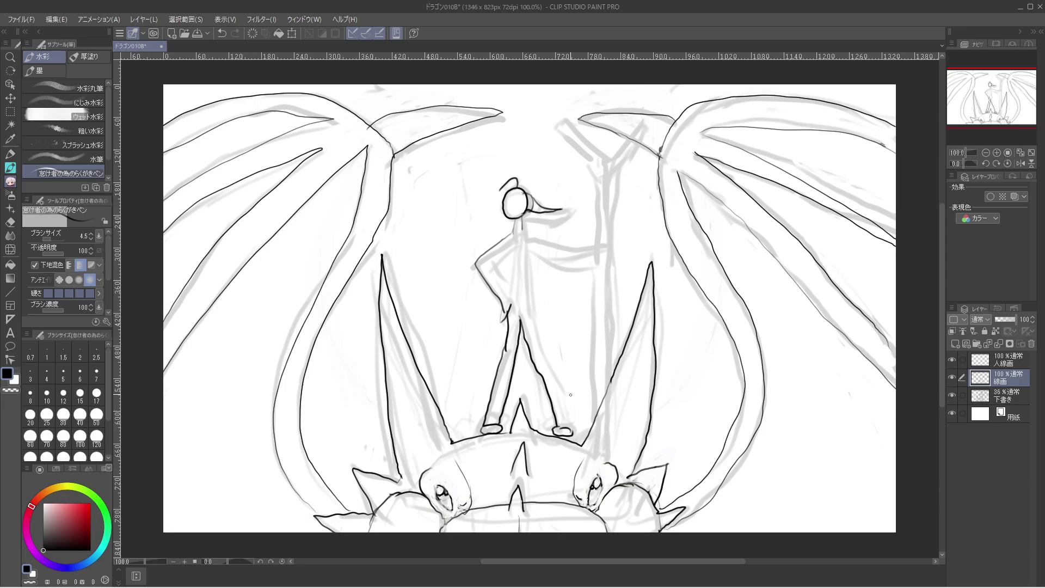
key(ctrl+z)
key(ctrl+z)
key(ctrl+z)
key(ctrl+z)
key(ctrl+z)
key(ctrl+z)
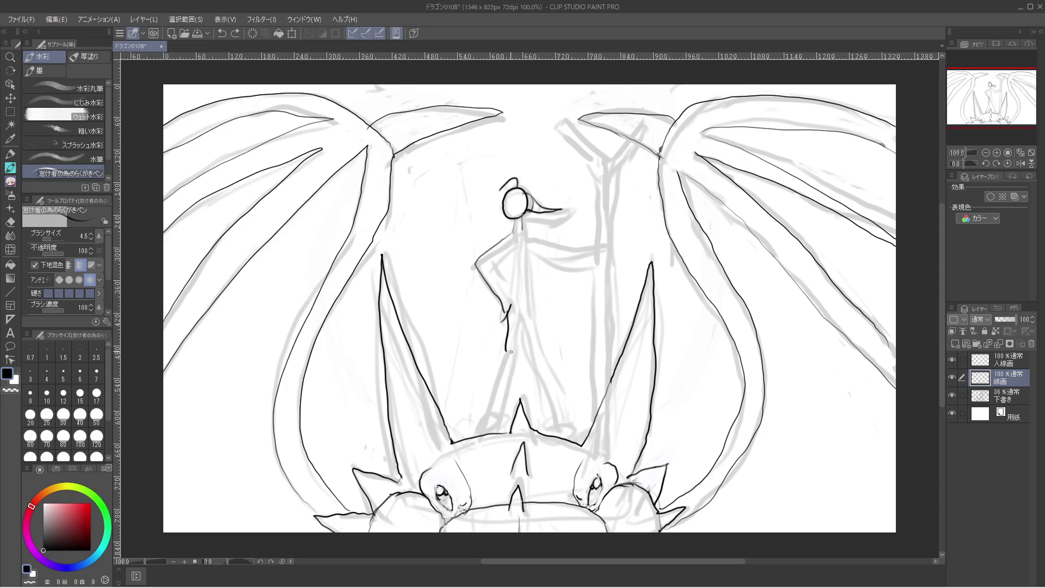
mouse_move(507, 353)
mouse_down()
mouse_move(480, 434)
mouse_move(500, 436)
mouse_move(524, 327)
mouse_move(567, 440)
mouse_move(557, 433)
mouse_move(528, 251)
mouse_move(580, 274)
mouse_move(594, 252)
mouse_up()
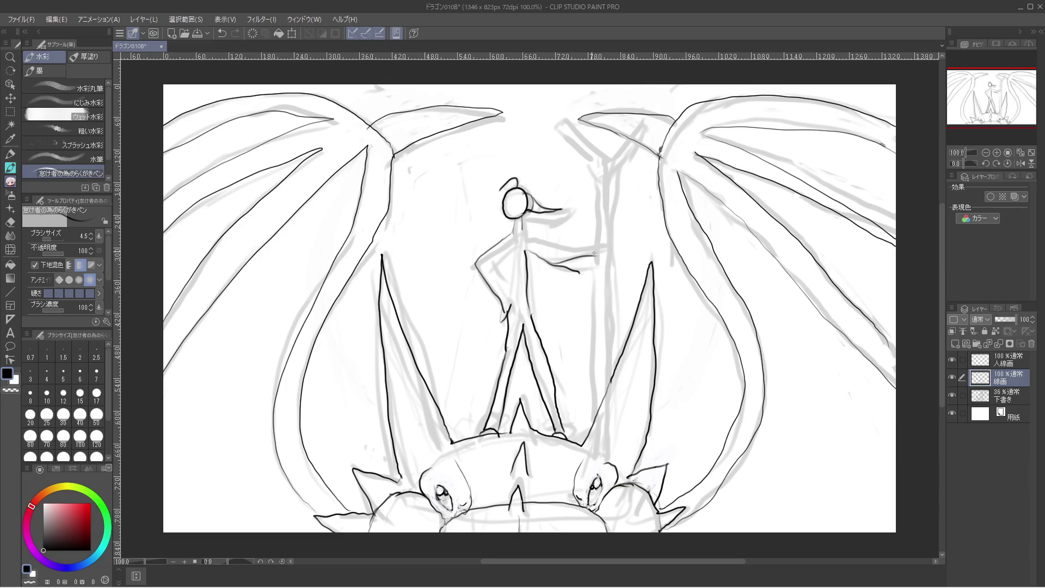
Ink the outstretched arm with its hand and the long forked staff it grips, from the dragon's head up to the fork.
mouse_move(524, 233)
mouse_down()
mouse_move(567, 250)
mouse_move(544, 254)
mouse_move(613, 245)
mouse_move(602, 249)
mouse_up()
drag(597, 184, 595, 240)
drag(608, 184, 590, 440)
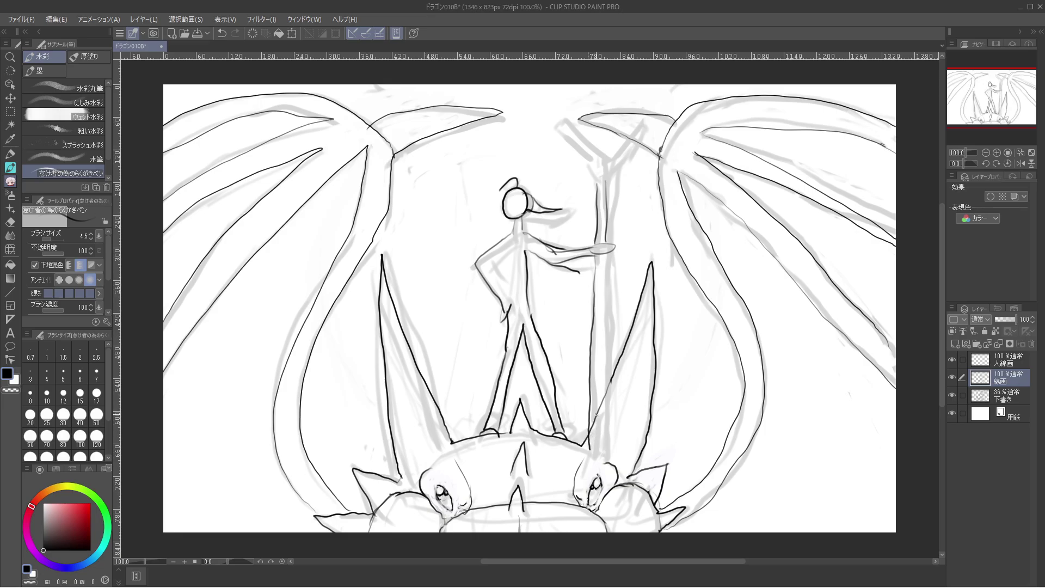
mouse_move(591, 448)
mouse_down()
mouse_move(601, 447)
mouse_move(610, 242)
mouse_up()
mouse_move(607, 189)
mouse_down()
mouse_move(646, 127)
mouse_move(604, 160)
mouse_move(557, 129)
mouse_move(595, 177)
mouse_move(597, 202)
mouse_up()
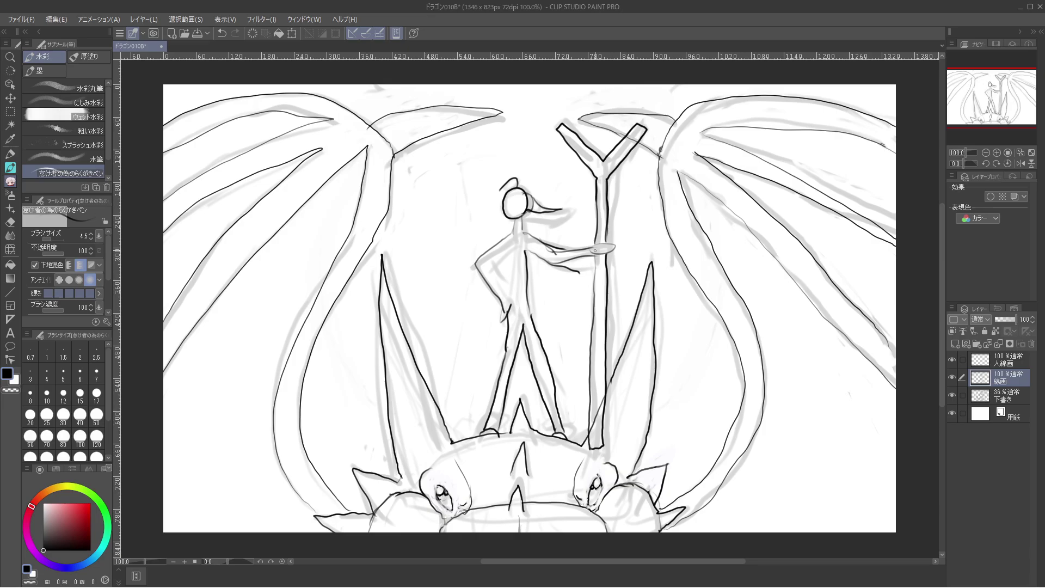
Ink the bent arm's inner line and a tunic hem with cloth fluttering from the figure's waist.
mouse_move(515, 243)
mouse_down()
mouse_move(491, 263)
mouse_move(508, 305)
mouse_move(511, 249)
mouse_up()
mouse_move(528, 292)
mouse_down()
mouse_move(564, 315)
mouse_move(492, 322)
mouse_move(578, 307)
mouse_move(521, 286)
mouse_move(537, 314)
mouse_up()
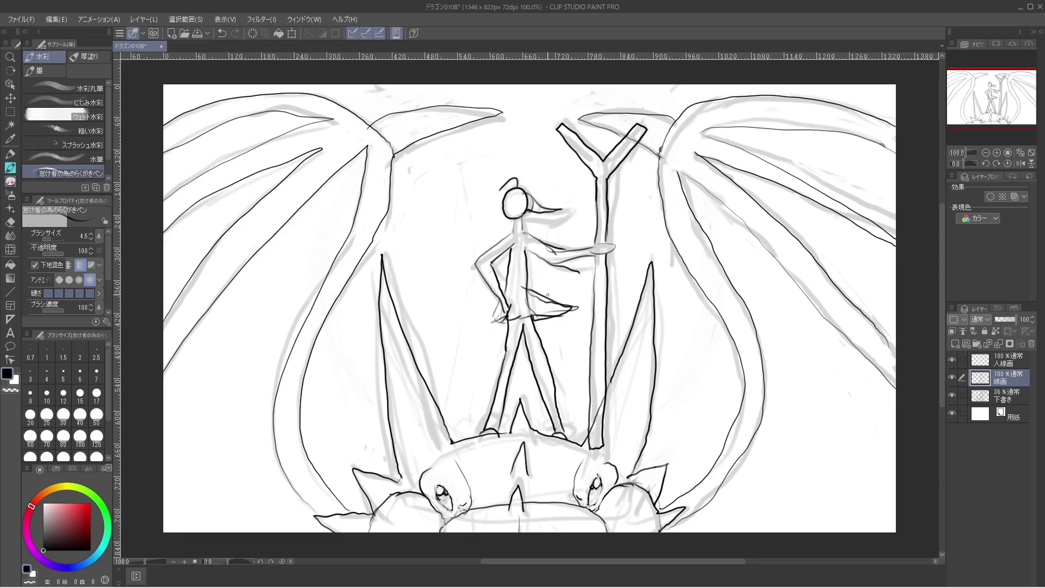
key(ctrl+z)
key(ctrl+z)
key(ctrl+z)
key(ctrl+z)
key(ctrl+z)
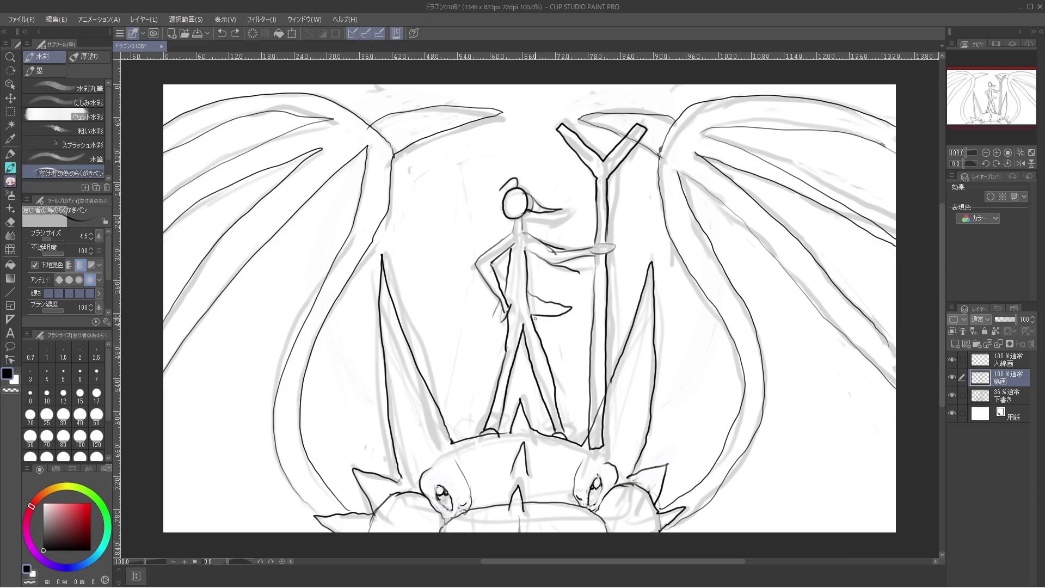
mouse_move(522, 308)
mouse_down()
mouse_move(511, 344)
mouse_move(523, 345)
mouse_move(522, 357)
mouse_up()
drag(520, 324, 513, 360)
mouse_move(531, 314)
mouse_down()
mouse_move(564, 313)
mouse_move(536, 292)
mouse_move(516, 304)
mouse_move(506, 297)
mouse_move(489, 322)
mouse_move(539, 310)
mouse_move(535, 298)
mouse_move(560, 307)
mouse_move(535, 314)
mouse_move(556, 310)
mouse_move(518, 294)
mouse_up()
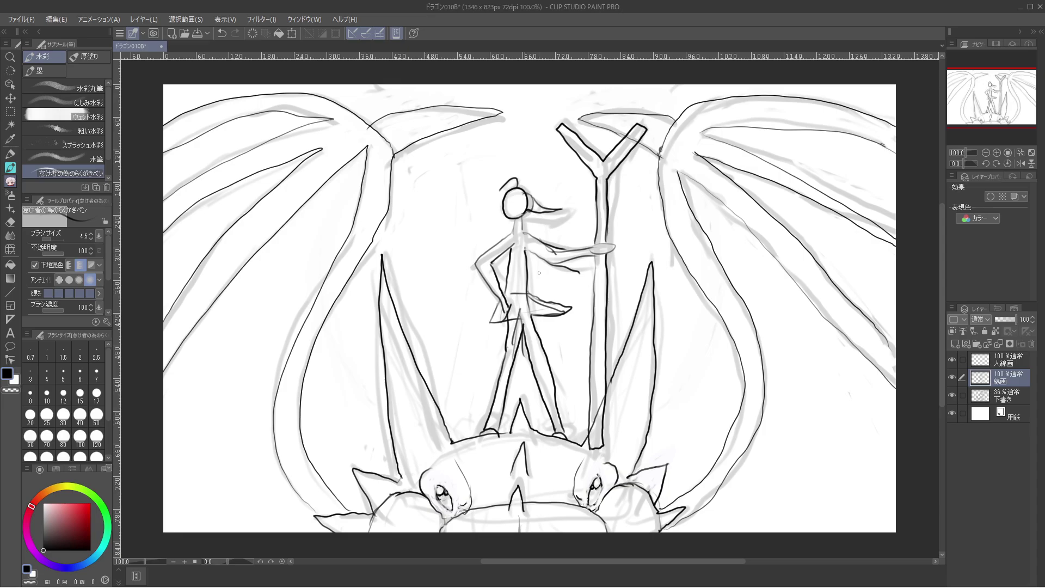
Add a trailing waist sash and a neck scarf to the figure, and save the drawing with the 下書き layer hidden.
drag(527, 293, 540, 292)
mouse_move(522, 293)
mouse_down()
mouse_move(551, 281)
mouse_move(526, 293)
mouse_move(560, 283)
mouse_move(541, 293)
mouse_move(572, 294)
mouse_up()
mouse_move(511, 226)
mouse_down()
mouse_move(551, 226)
mouse_move(521, 239)
mouse_move(518, 230)
mouse_move(551, 236)
mouse_move(547, 219)
mouse_move(542, 242)
mouse_up()
click(951, 395)
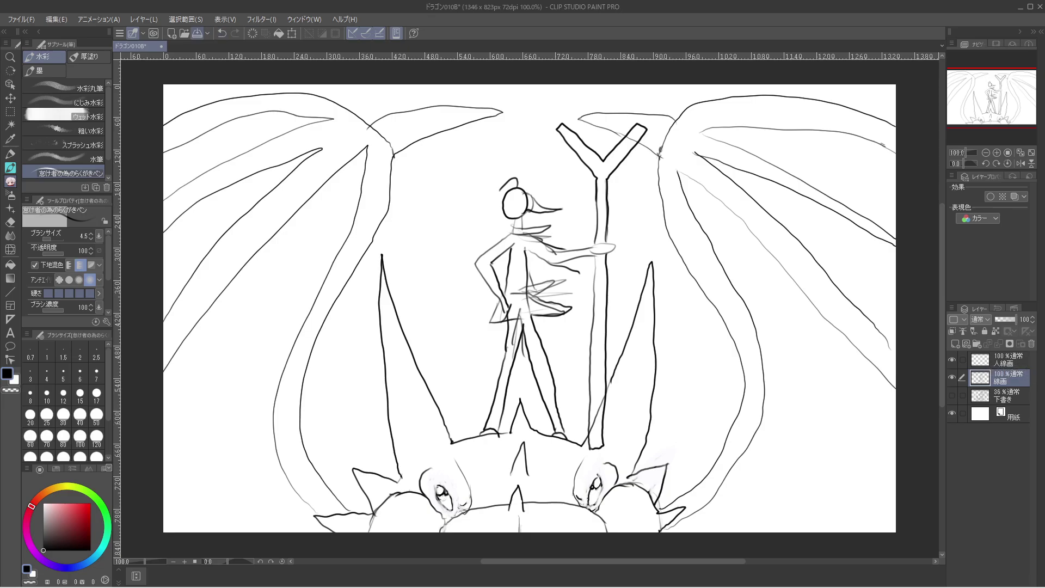
click(197, 33)
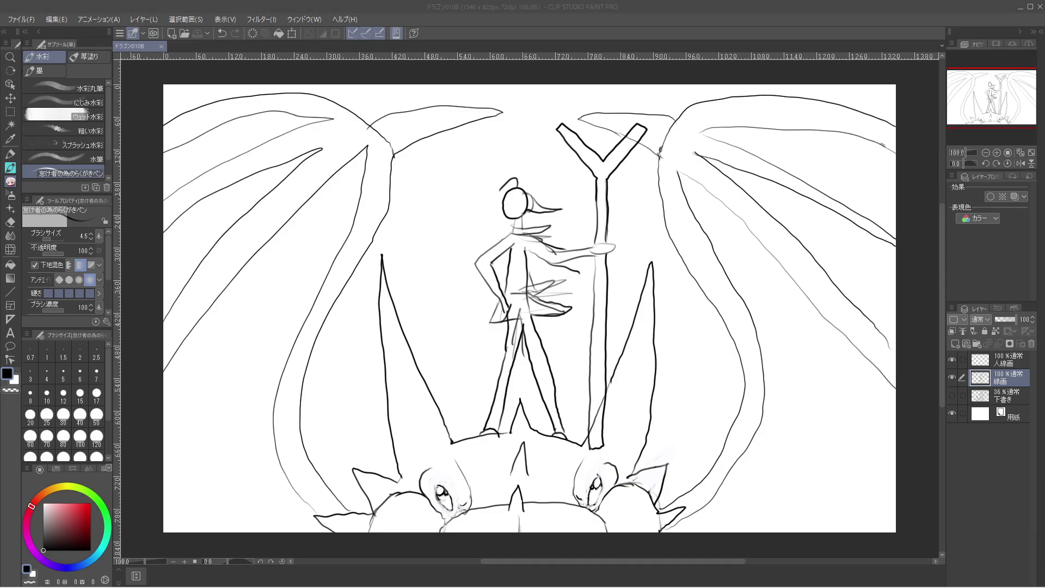
Make 人線画 the active layer and toggle the visibility of the layers to check which one holds the figure's lines.
click(952, 377)
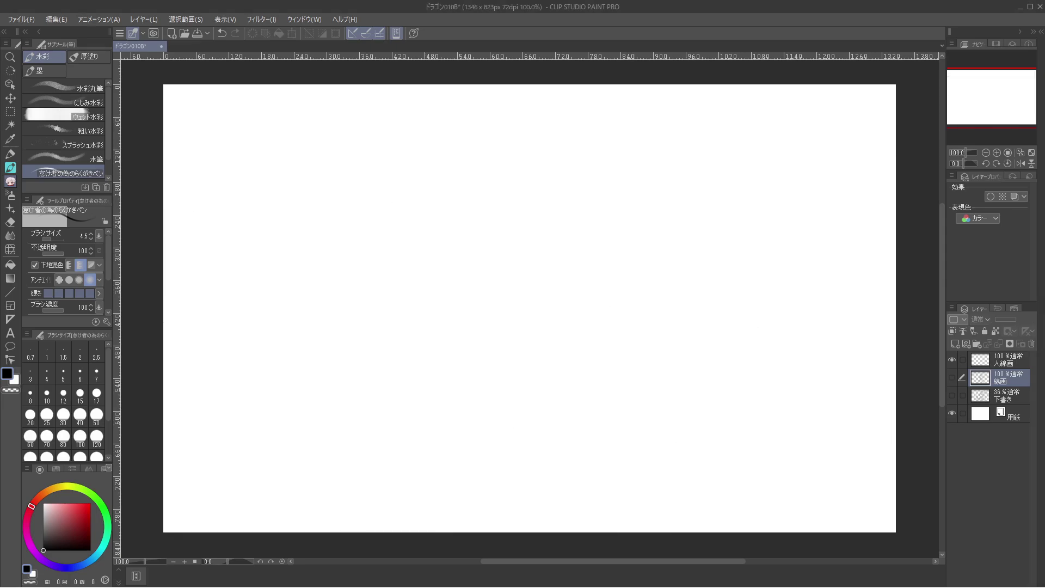
click(952, 377)
click(951, 395)
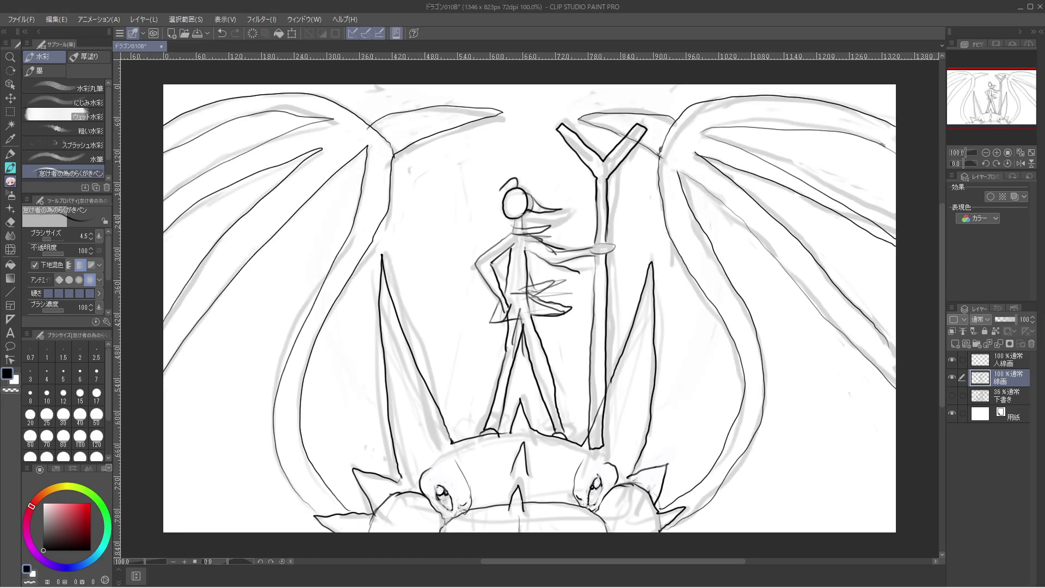
click(951, 396)
click(1000, 360)
click(951, 360)
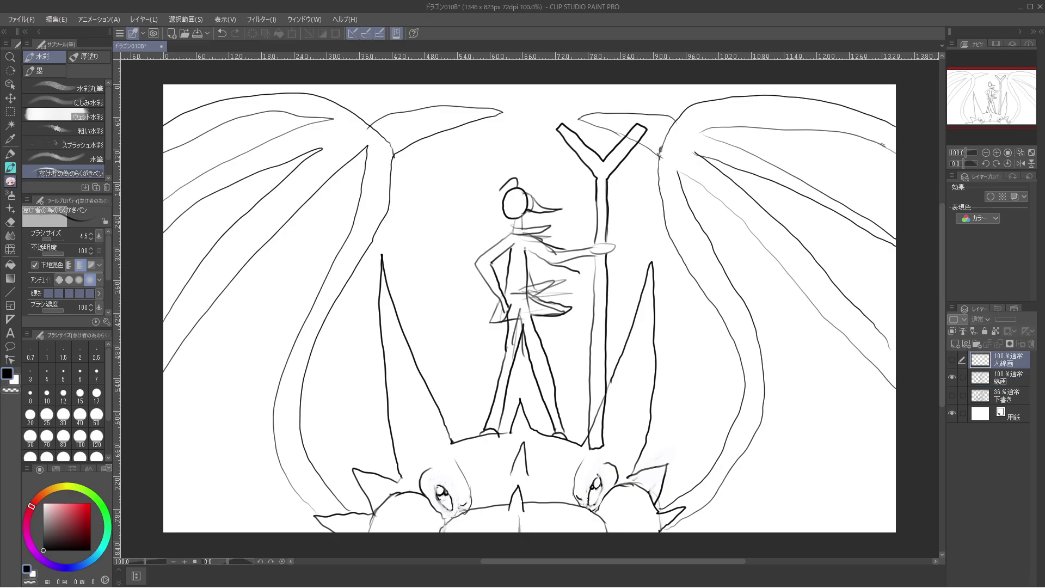
click(951, 360)
click(952, 359)
click(952, 360)
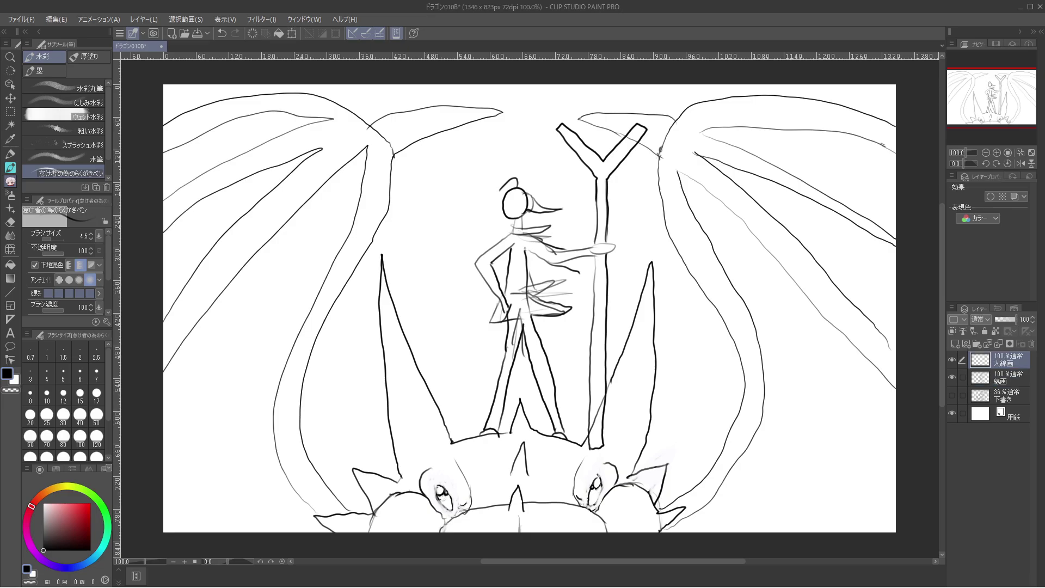
click(952, 377)
click(953, 378)
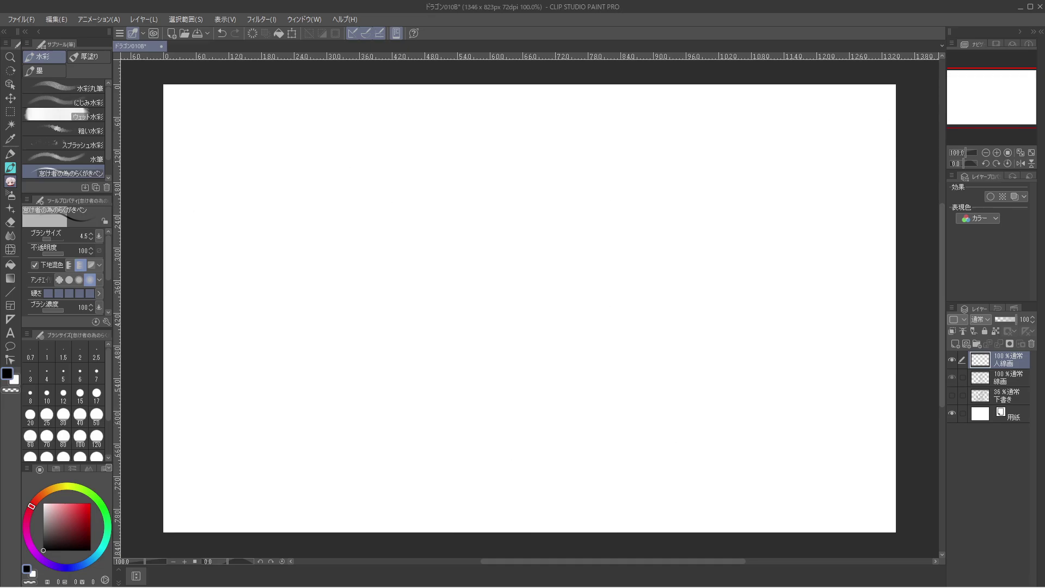
click(953, 360)
click(952, 359)
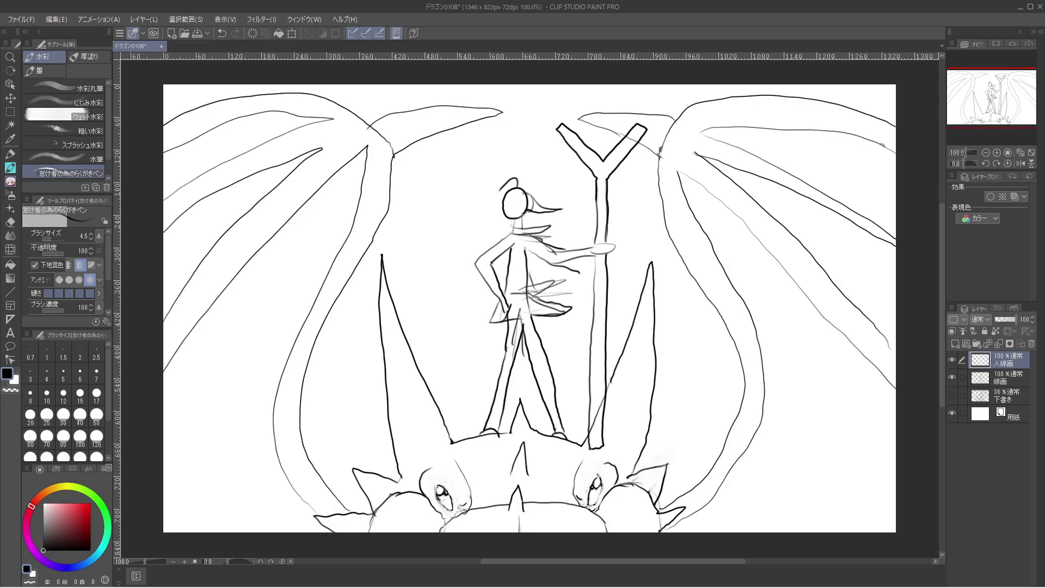
click(953, 395)
click(953, 394)
click(952, 359)
click(953, 359)
Undo all of the figure and staff strokes on the dragon's line layer, with the 下書き sketch layer shown.
key(ctrl+z)
key(ctrl+z)
key(ctrl+z)
key(ctrl+z)
key(ctrl+z)
key(ctrl+z)
key(ctrl+z)
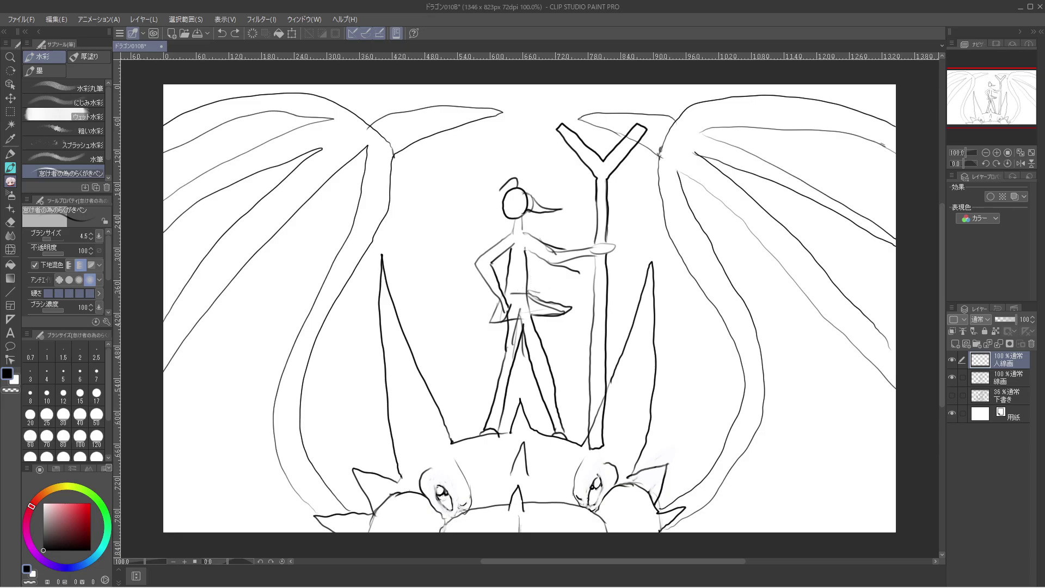
click(952, 396)
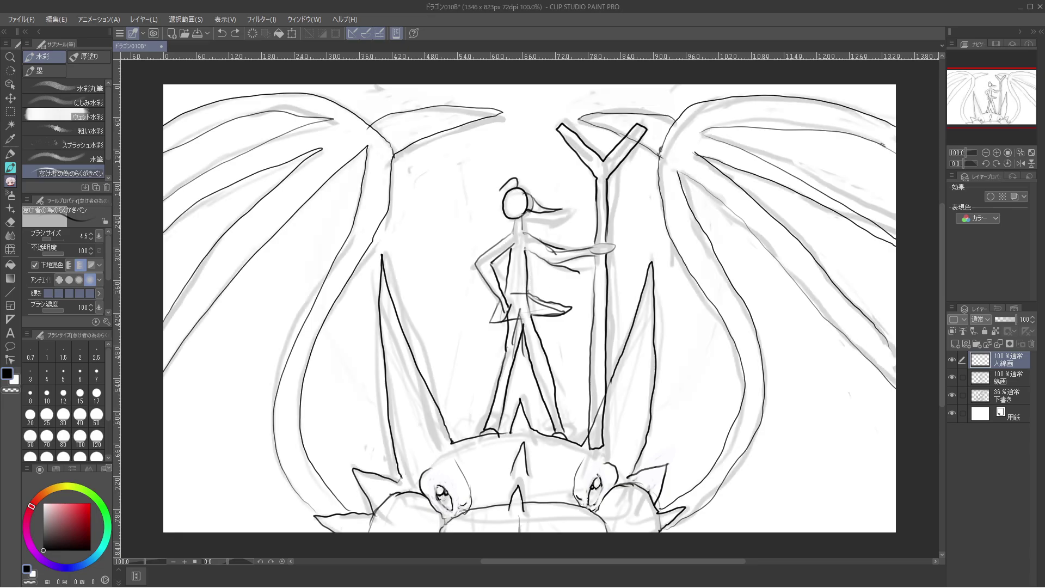
key(ctrl+z)
key(ctrl+z)
key(ctrl+z)
key(ctrl+z)
key(ctrl+z)
key(ctrl+z)
key(ctrl+z)
key(ctrl+z)
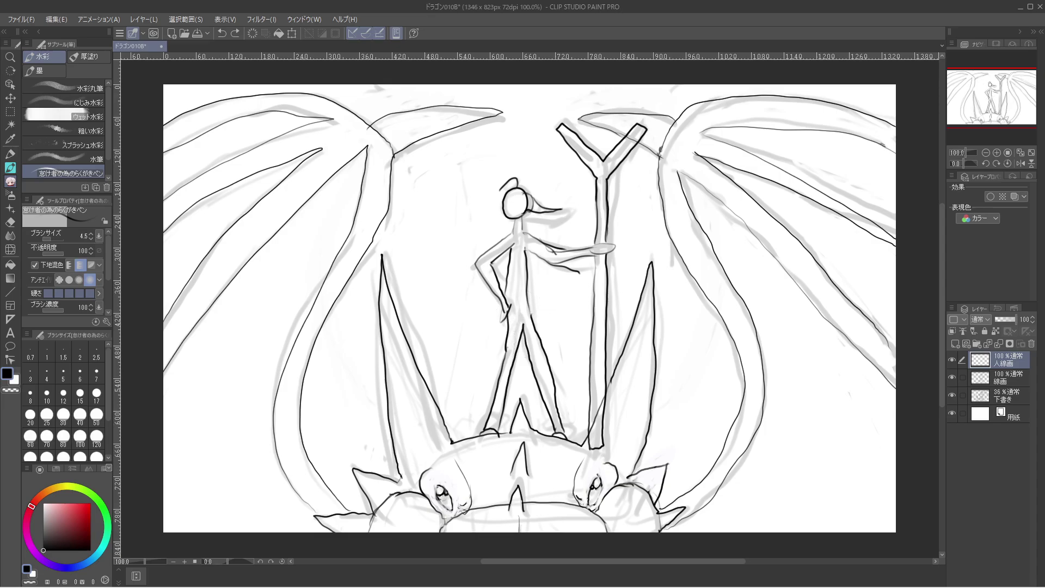
key(ctrl+z)
key(ctrl+z)
key(ctrl+z)
key(ctrl+z)
key(ctrl+z)
key(ctrl+z)
key(ctrl+z)
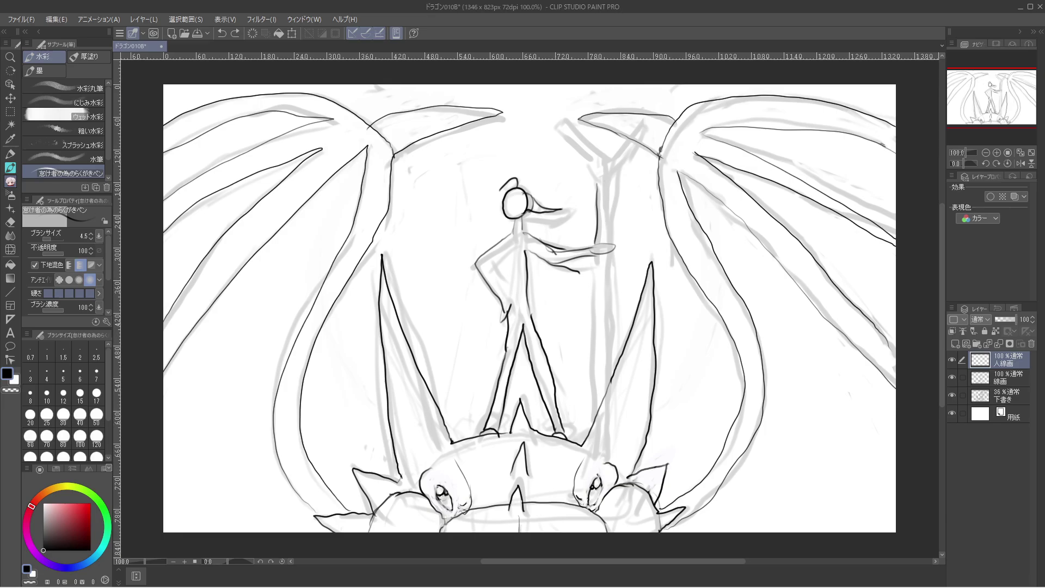
key(ctrl+z)
key(ctrl+z)
key(ctrl+z)
key(ctrl+z)
key(ctrl+z)
key(ctrl+z)
key(ctrl+z)
key(ctrl+z)
key(ctrl+z)
key(ctrl+z)
key(ctrl+z)
key(ctrl+z)
key(ctrl+z)
key(ctrl+z)
key(ctrl+z)
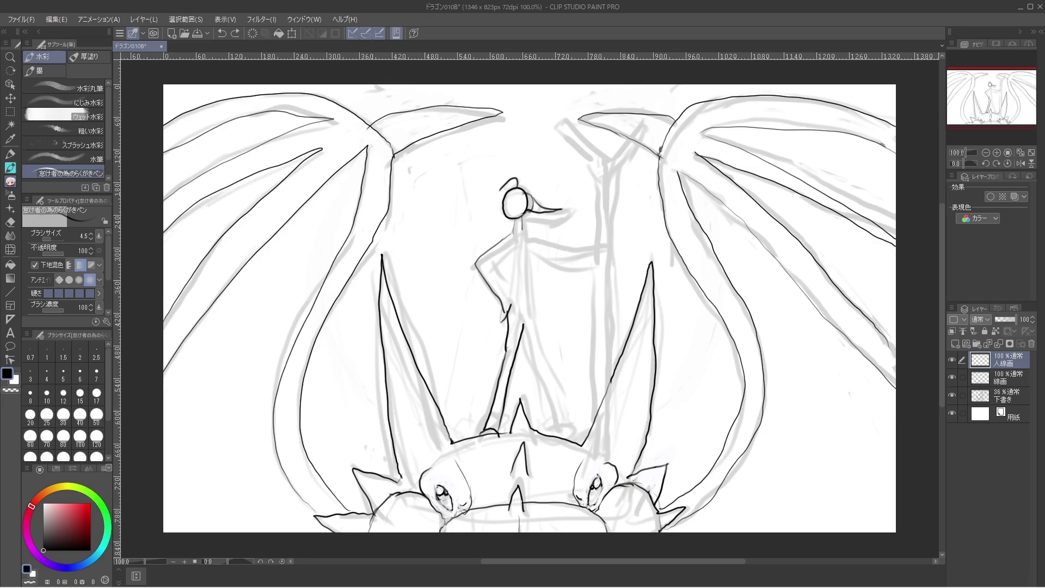
key(ctrl+z)
key(ctrl+z)
key(ctrl+z)
key(ctrl+z)
key(ctrl+z)
key(ctrl+z)
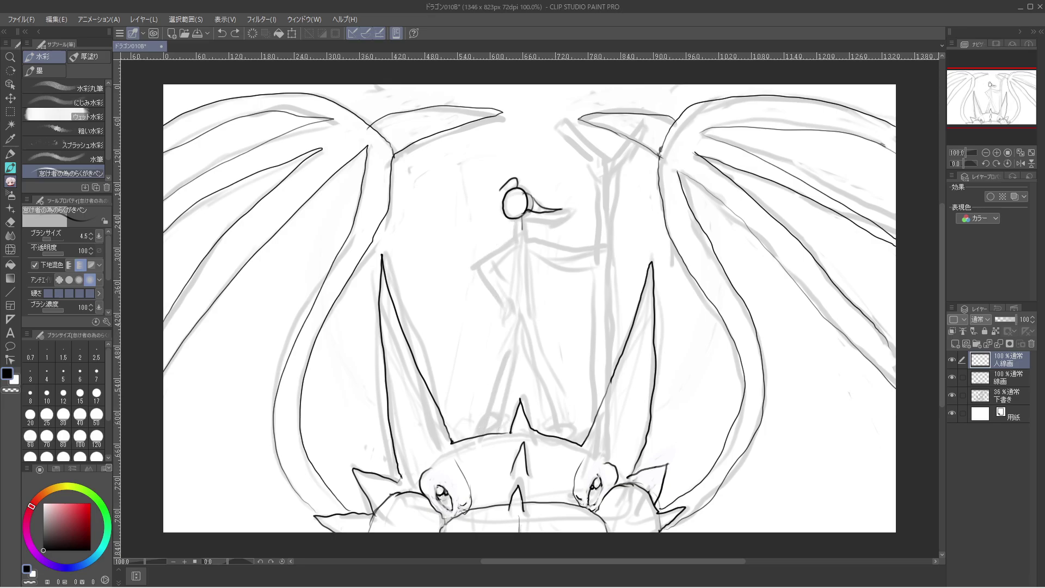
Undo the figure's remaining head, hair tuft and scarf strokes.
key(ctrl+z)
key(ctrl+z)
drag(505, 212, 520, 223)
key(ctrl+z)
scroll(526, 195, up, 2)
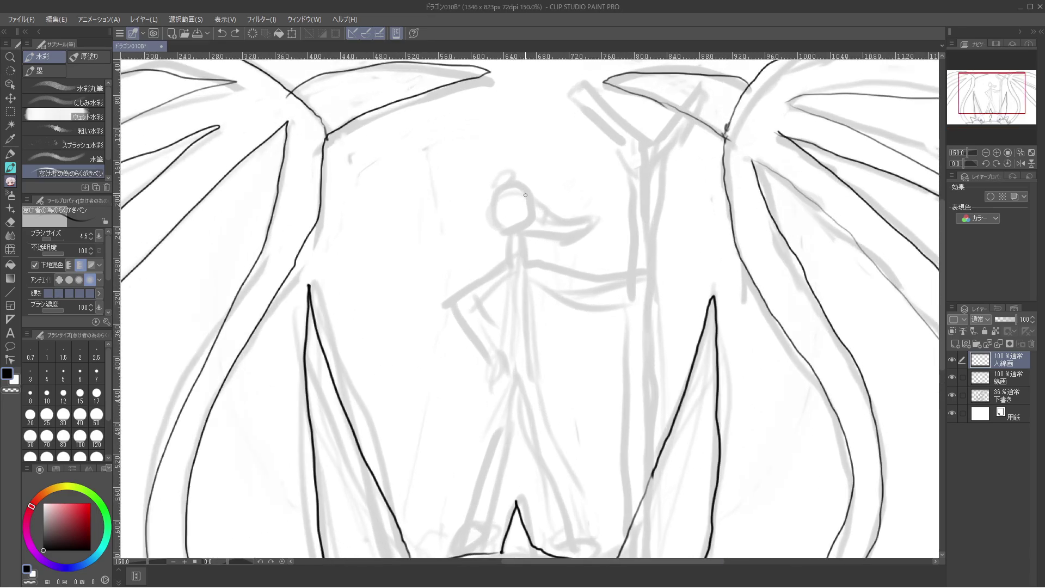
Reduce the pen's brush size to 4 for redrawing the figure over its sketch.
drag(502, 371, 528, 312)
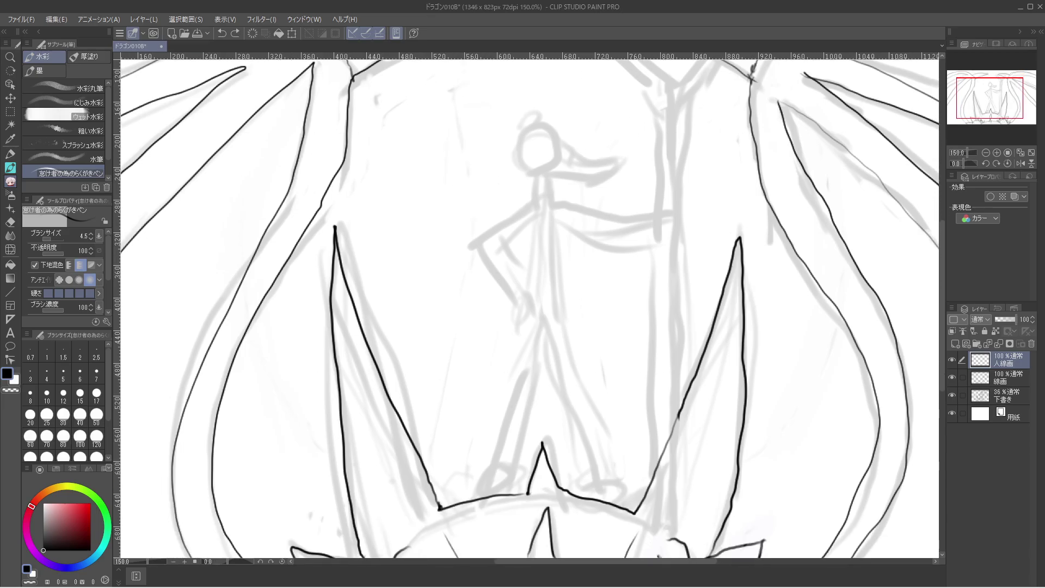
scroll(528, 312, up, 1)
scroll(537, 305, up, 2)
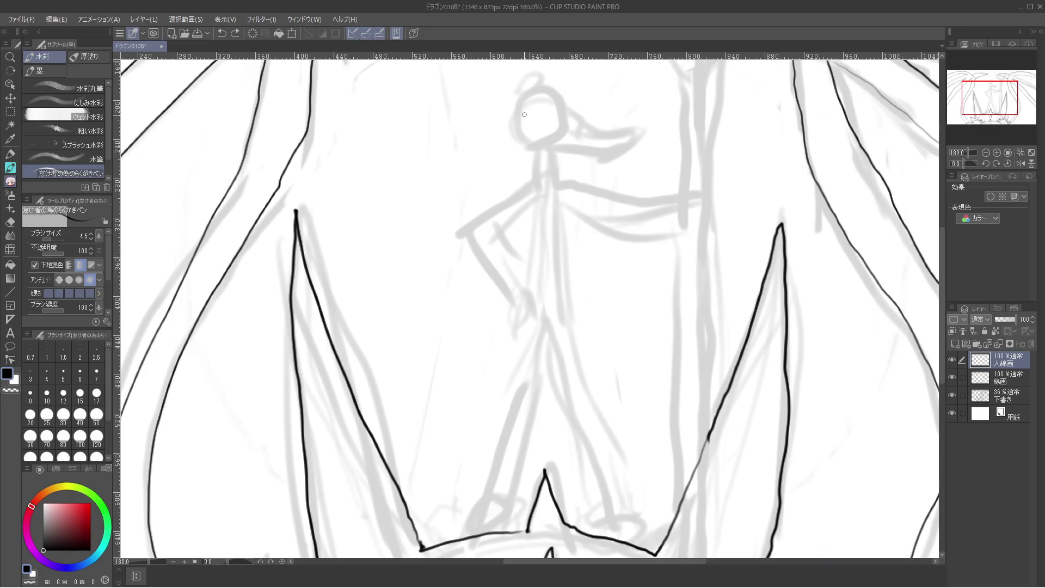
mouse_move(519, 111)
mouse_down()
mouse_move(543, 144)
mouse_move(564, 110)
mouse_up()
key(ctrl+z)
key(bracketleft)
mouse_move(518, 113)
mouse_down()
mouse_move(539, 144)
mouse_move(561, 117)
mouse_move(535, 139)
mouse_move(518, 115)
mouse_up()
key(ctrl+z)
key(ctrl+z)
mouse_move(543, 142)
mouse_down()
mouse_move(565, 105)
mouse_move(545, 145)
mouse_move(515, 112)
mouse_up()
key(ctrl+z)
key(ctrl+z)
drag(521, 123, 531, 140)
key(ctrl+z)
key(ctrl+z)
key(ctrl+z)
key(ctrl+z)
Sketch the figure's face outline, neck and the upper and lower lines of the arm reaching for the staff.
mouse_move(524, 125)
mouse_down()
mouse_move(539, 143)
mouse_move(557, 122)
mouse_up()
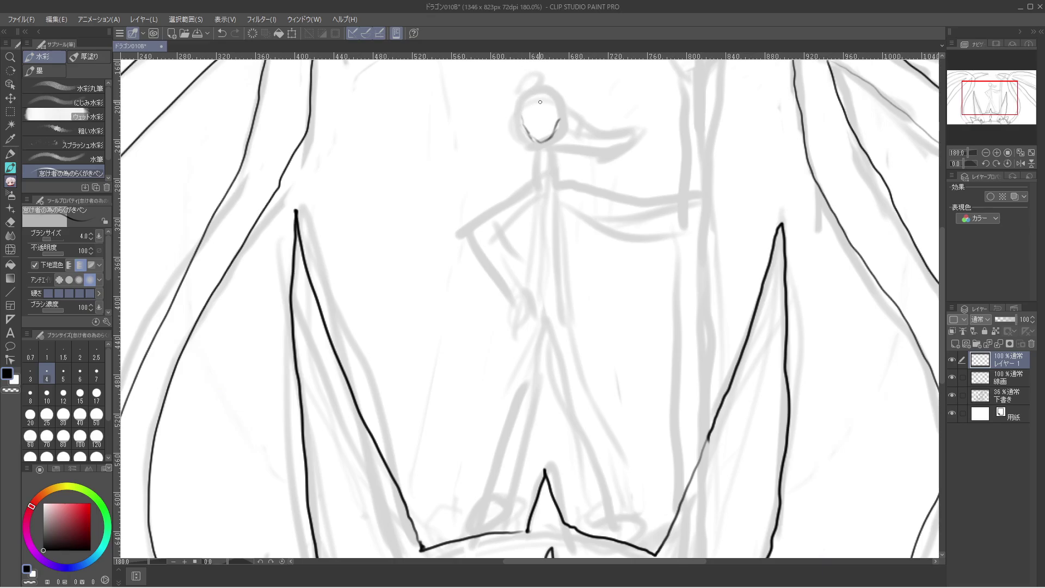
mouse_move(534, 143)
mouse_down()
mouse_move(538, 159)
mouse_move(552, 159)
mouse_up()
mouse_move(531, 145)
mouse_down()
mouse_move(618, 185)
mouse_move(662, 187)
mouse_move(620, 180)
mouse_move(628, 189)
mouse_move(601, 174)
mouse_move(636, 203)
mouse_move(617, 188)
mouse_move(625, 199)
mouse_move(665, 200)
mouse_up()
drag(645, 203, 683, 195)
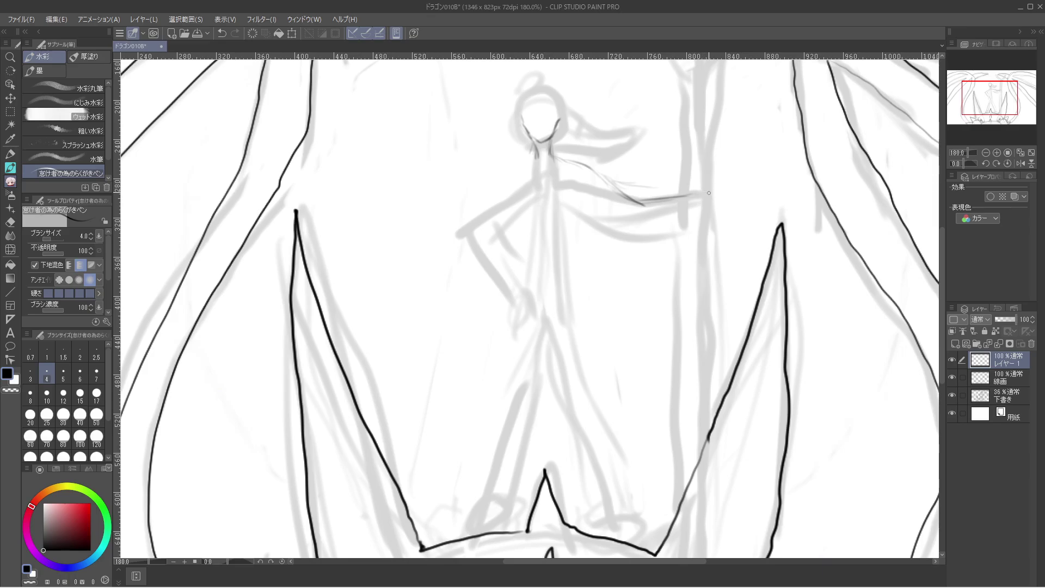
mouse_move(677, 216)
mouse_down()
mouse_move(619, 214)
mouse_move(627, 219)
mouse_move(571, 194)
mouse_up()
drag(571, 189, 618, 209)
Sketch the other shoulder and the outer and inner lines of the bent arm down to the hip.
drag(524, 159, 489, 211)
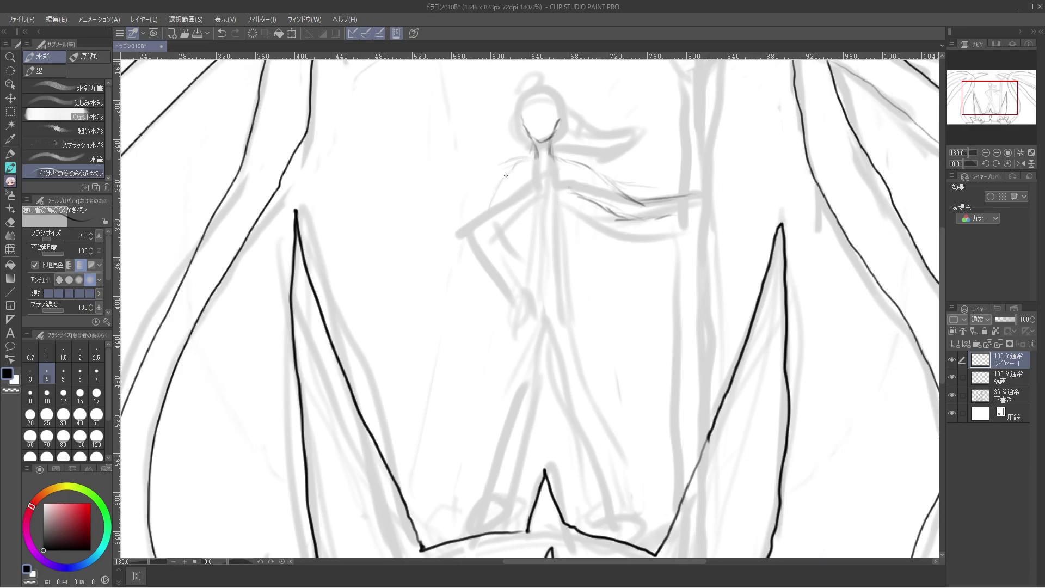
drag(506, 174, 483, 239)
key(ctrl+z)
key(ctrl+z)
key(ctrl+z)
mouse_move(517, 164)
mouse_down()
mouse_move(469, 214)
mouse_move(472, 232)
mouse_move(463, 229)
mouse_move(508, 271)
mouse_up()
drag(461, 224, 527, 288)
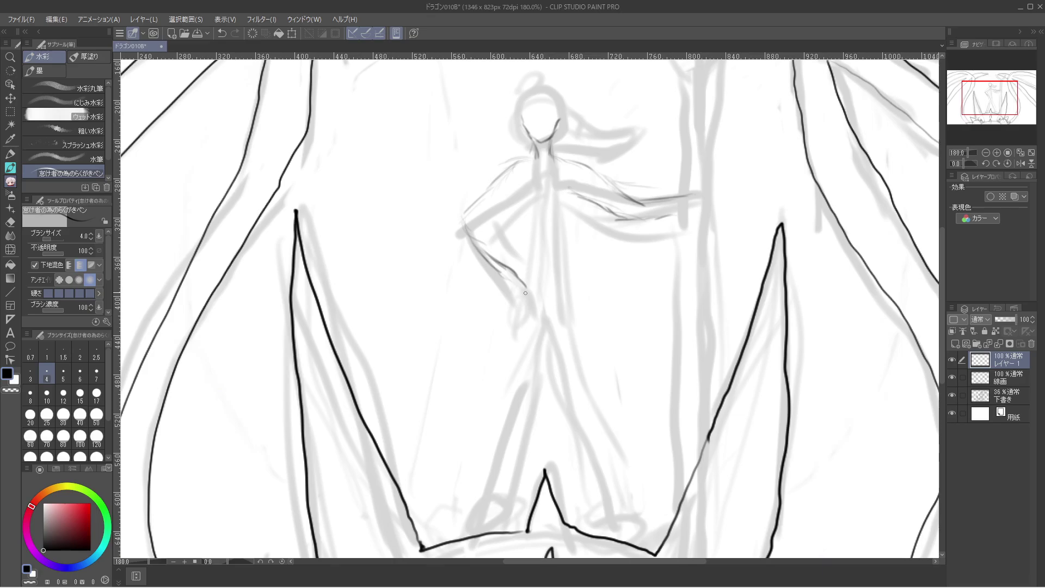
mouse_move(522, 191)
mouse_down()
mouse_move(486, 227)
mouse_move(519, 268)
mouse_move(522, 277)
mouse_move(505, 281)
mouse_move(524, 295)
mouse_up()
Sketch both sides of the torso from the armpits down to the narrowed waist and the start of the hip.
drag(582, 201, 577, 217)
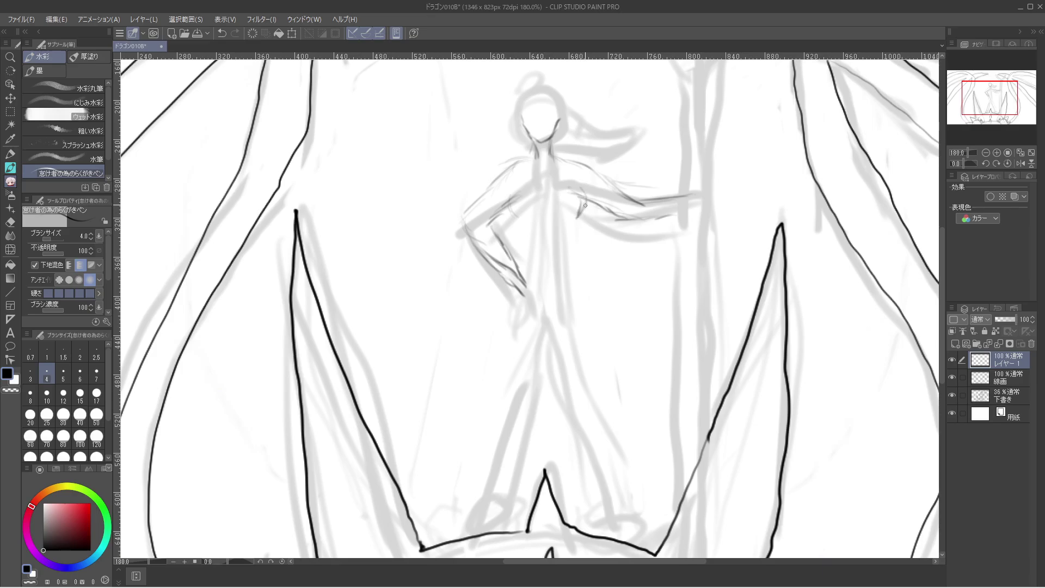
drag(513, 184, 508, 200)
drag(516, 240, 522, 260)
drag(576, 239, 575, 261)
drag(525, 231, 518, 263)
drag(576, 225, 574, 264)
drag(520, 227, 515, 265)
drag(577, 247, 571, 261)
drag(578, 256, 589, 294)
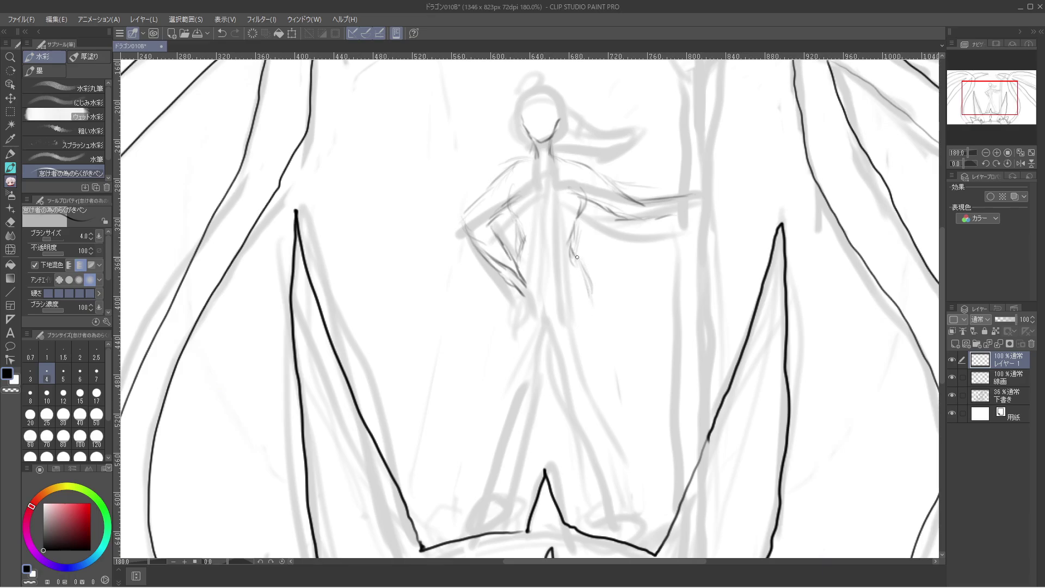
Sketch the hip contours and the outer and inner lines of the leg below the bent arm.
drag(572, 251, 595, 363)
mouse_move(511, 294)
mouse_down()
mouse_move(511, 332)
mouse_move(511, 294)
mouse_move(516, 386)
mouse_move(502, 436)
mouse_move(496, 427)
mouse_move(496, 469)
mouse_up()
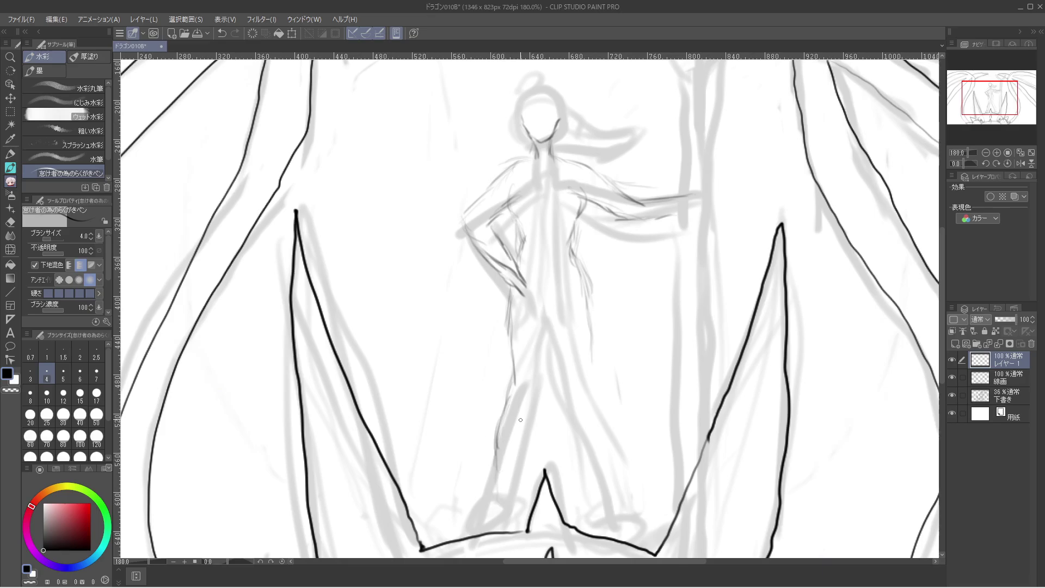
drag(495, 467, 497, 524)
drag(544, 311, 541, 376)
mouse_move(543, 318)
mouse_down()
mouse_move(521, 509)
mouse_move(518, 515)
mouse_up()
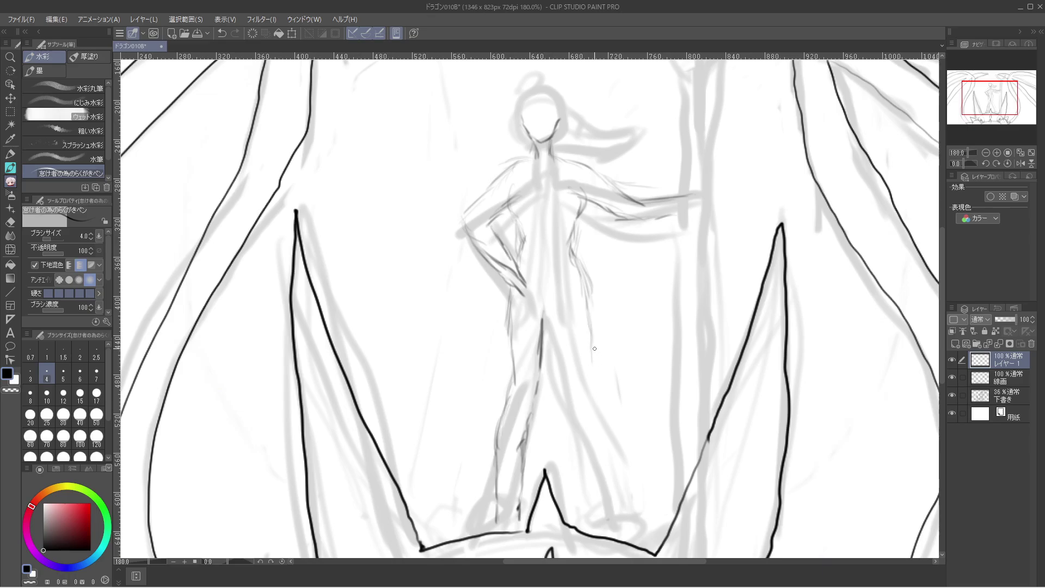
Sketch the leg on the staff side, with its outer line, inner line and shaded lower shin.
drag(593, 391, 611, 506)
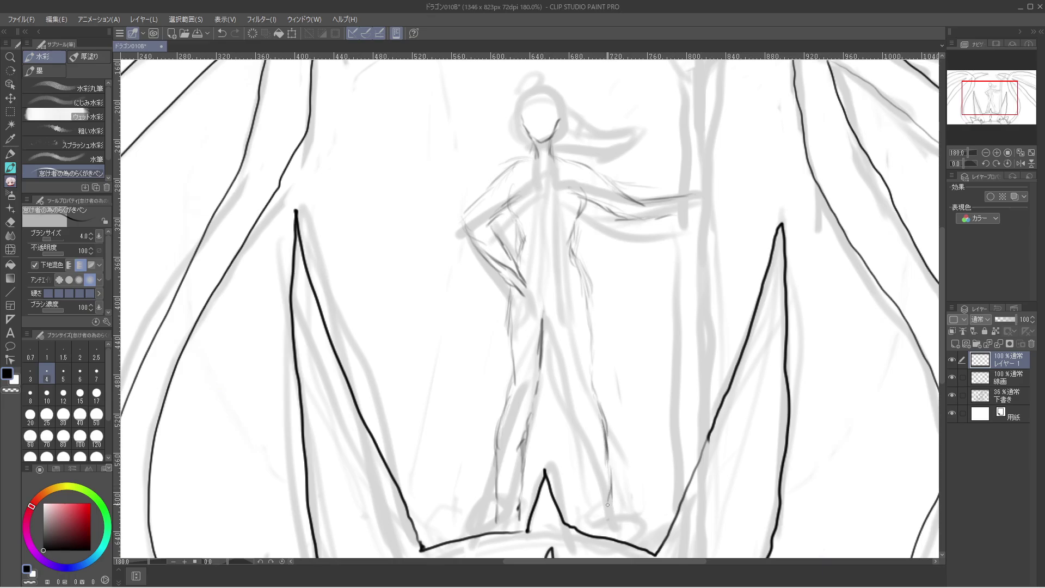
drag(584, 438, 585, 493)
drag(555, 316, 576, 432)
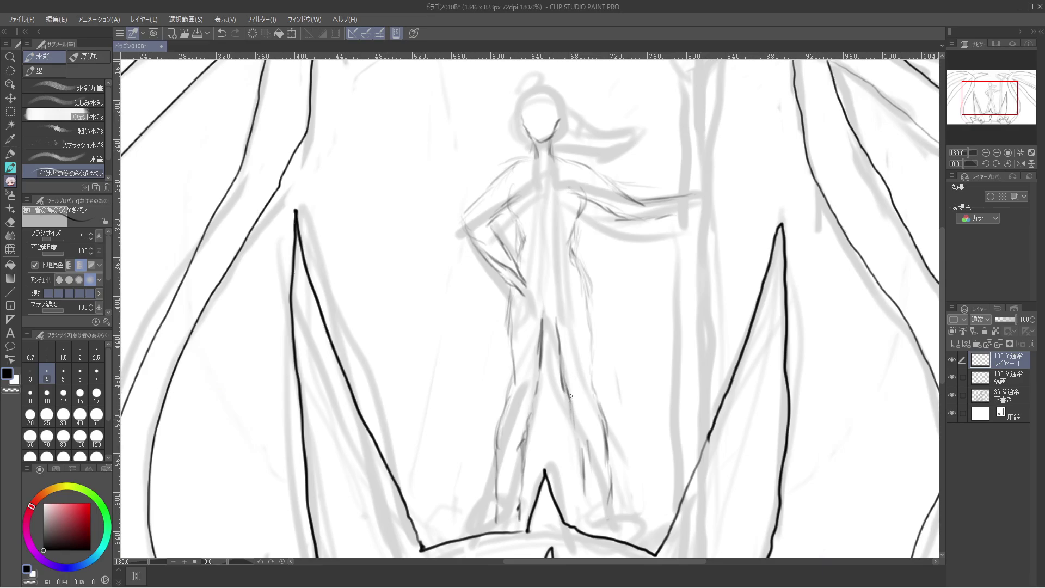
drag(568, 395, 580, 440)
drag(579, 436, 585, 500)
mouse_move(584, 459)
mouse_down()
mouse_move(594, 509)
mouse_move(586, 511)
mouse_up()
mouse_move(582, 438)
mouse_down()
mouse_move(590, 501)
mouse_move(609, 495)
mouse_up()
mouse_move(604, 464)
mouse_down()
mouse_move(613, 505)
mouse_move(591, 506)
mouse_up()
mouse_move(588, 487)
mouse_down()
mouse_move(593, 512)
mouse_move(615, 532)
mouse_up()
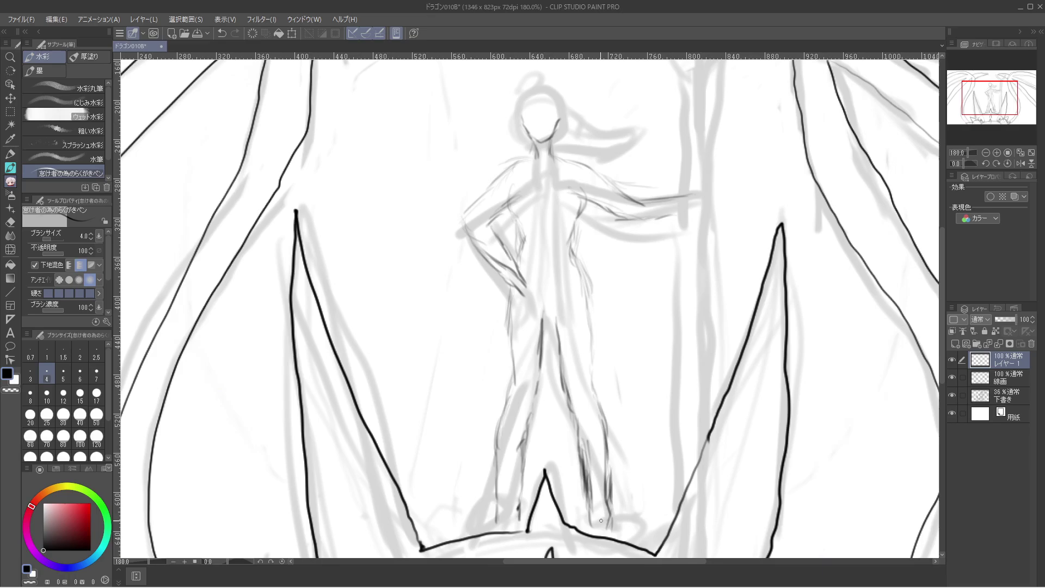
Sketch the ankles and feet on the dragon's head and extend the outstretched forearm's lines.
drag(501, 519, 512, 531)
mouse_move(614, 523)
mouse_down()
mouse_move(613, 546)
mouse_move(591, 537)
mouse_up()
mouse_move(521, 515)
mouse_down()
mouse_move(517, 530)
mouse_move(489, 538)
mouse_up()
drag(613, 523, 614, 543)
mouse_move(632, 221)
mouse_down()
mouse_move(689, 214)
mouse_move(676, 195)
mouse_up()
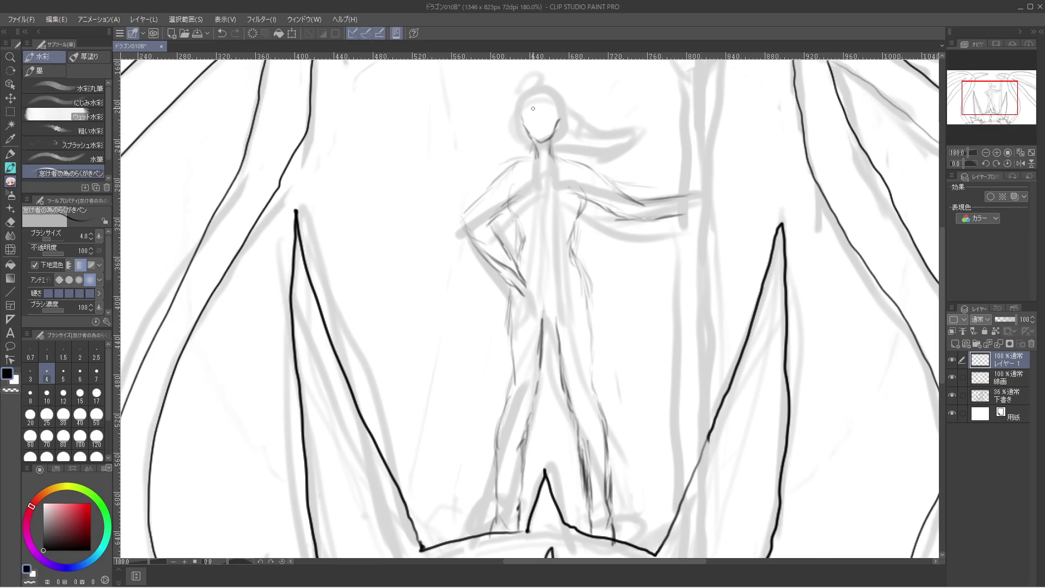
Sketch the figure's bangs, the hair around the face and the tuft on top of the head.
drag(532, 111, 550, 121)
mouse_move(530, 106)
mouse_down()
mouse_move(532, 116)
mouse_move(519, 126)
mouse_move(510, 115)
mouse_move(509, 131)
mouse_up()
mouse_move(554, 103)
mouse_down()
mouse_move(551, 116)
mouse_move(520, 88)
mouse_move(538, 62)
mouse_up()
mouse_move(533, 74)
mouse_down()
mouse_move(540, 67)
mouse_move(561, 87)
mouse_up()
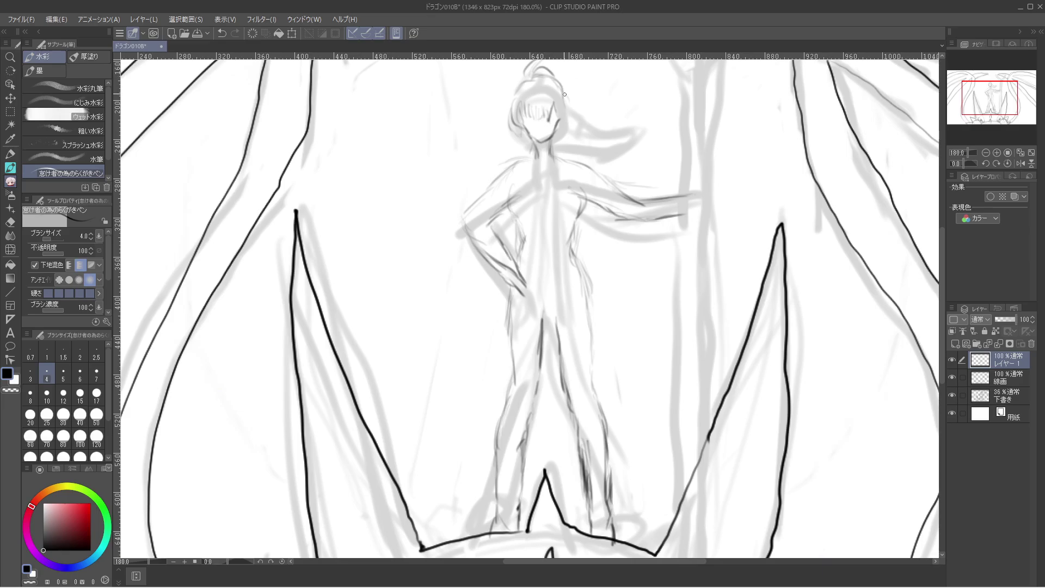
Sketch a long lock of hair streaming from the back of the head past the staff, ending in curled tips.
mouse_move(565, 94)
mouse_down()
mouse_move(573, 123)
mouse_move(609, 141)
mouse_move(642, 134)
mouse_up()
mouse_move(654, 137)
mouse_down()
mouse_move(733, 120)
mouse_move(701, 144)
mouse_move(706, 132)
mouse_move(685, 139)
mouse_move(699, 128)
mouse_move(724, 138)
mouse_move(709, 142)
mouse_move(711, 127)
mouse_move(662, 144)
mouse_up()
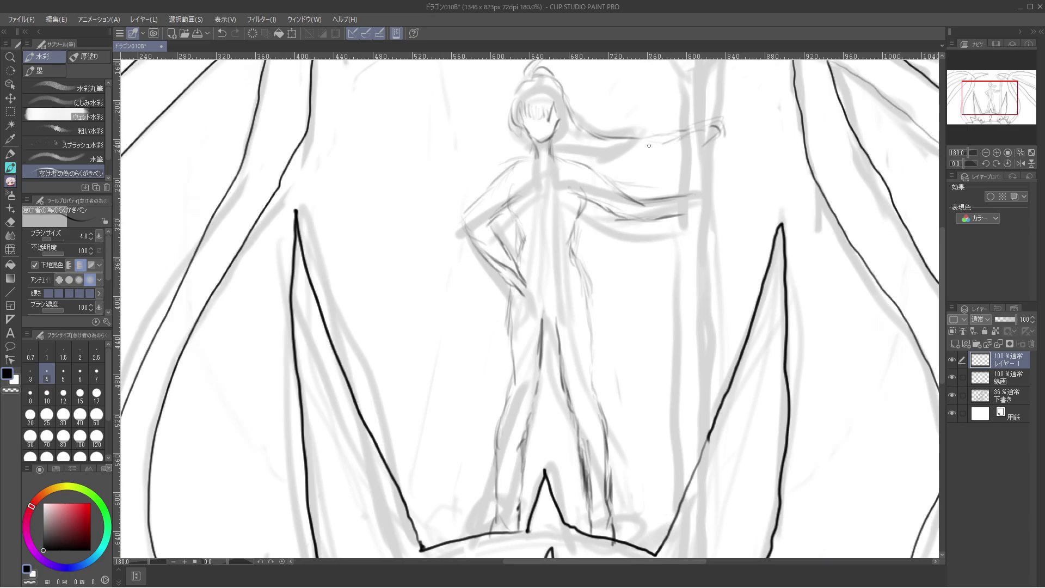
mouse_move(705, 113)
mouse_down()
mouse_move(726, 110)
mouse_move(685, 134)
mouse_move(627, 140)
mouse_up()
drag(581, 141, 560, 142)
Sketch the crotch lines, the waistband and belt, and the hand resting on the hip.
mouse_move(552, 293)
mouse_down()
mouse_move(556, 318)
mouse_move(542, 318)
mouse_up()
mouse_move(548, 274)
mouse_down()
mouse_move(542, 302)
mouse_move(554, 303)
mouse_up()
mouse_move(547, 281)
mouse_down()
mouse_move(543, 295)
mouse_move(557, 308)
mouse_up()
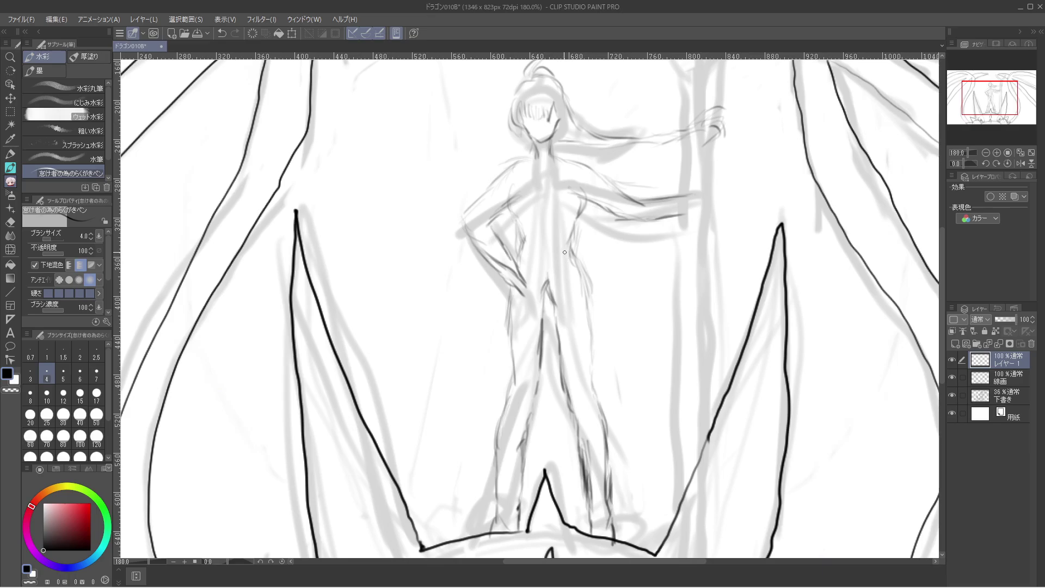
drag(551, 263, 568, 253)
mouse_move(520, 255)
mouse_down()
mouse_move(541, 267)
mouse_move(568, 262)
mouse_move(586, 252)
mouse_move(578, 238)
mouse_move(584, 272)
mouse_move(560, 280)
mouse_up()
mouse_move(543, 285)
mouse_down()
mouse_move(499, 288)
mouse_move(516, 252)
mouse_move(505, 288)
mouse_move(522, 285)
mouse_move(521, 298)
mouse_move(509, 297)
mouse_move(542, 287)
mouse_move(514, 301)
mouse_move(529, 308)
mouse_move(499, 281)
mouse_move(529, 303)
mouse_up()
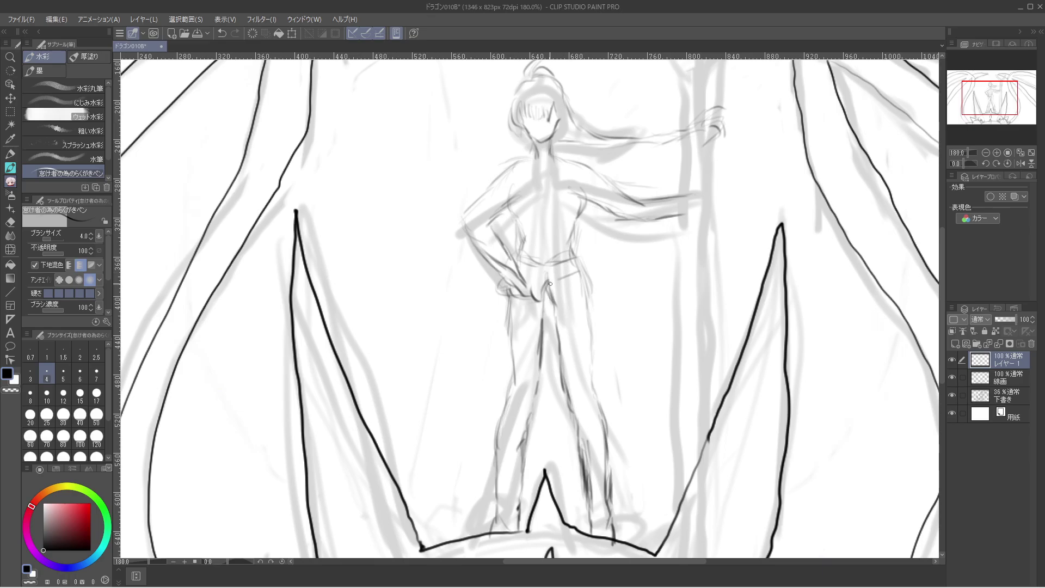
drag(550, 284, 581, 273)
Add a second, lower lock of wind-blown hair and short side strands falling beside the neck.
mouse_move(568, 142)
mouse_down()
mouse_move(718, 166)
mouse_move(744, 180)
mouse_move(756, 199)
mouse_move(745, 206)
mouse_move(753, 198)
mouse_move(756, 211)
mouse_move(684, 169)
mouse_move(552, 142)
mouse_up()
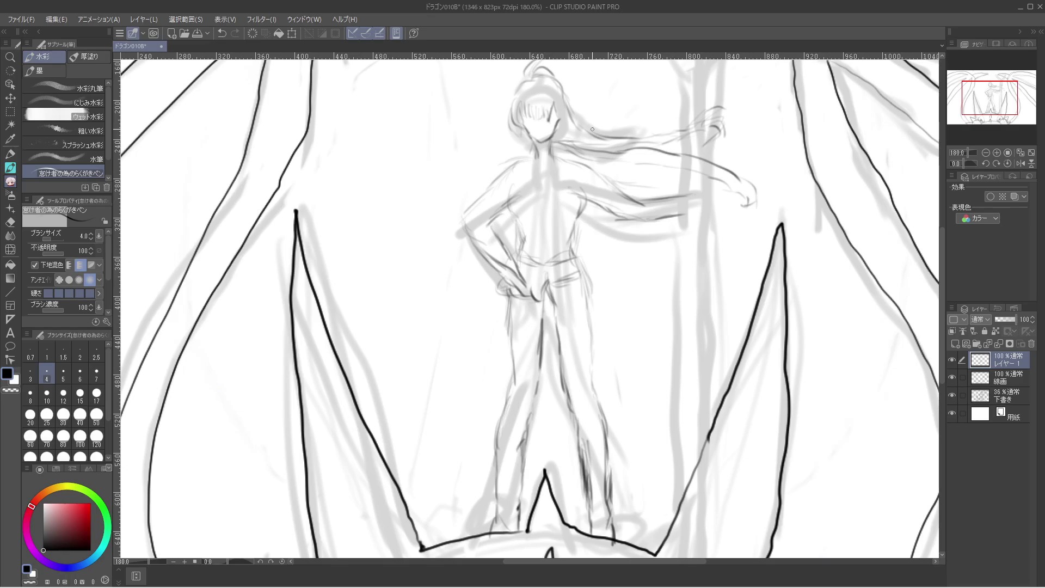
mouse_move(571, 118)
mouse_down()
mouse_move(575, 147)
mouse_move(568, 114)
mouse_move(523, 156)
mouse_move(532, 169)
mouse_up()
mouse_move(571, 133)
mouse_down()
mouse_move(587, 162)
mouse_move(561, 121)
mouse_up()
drag(562, 133, 554, 120)
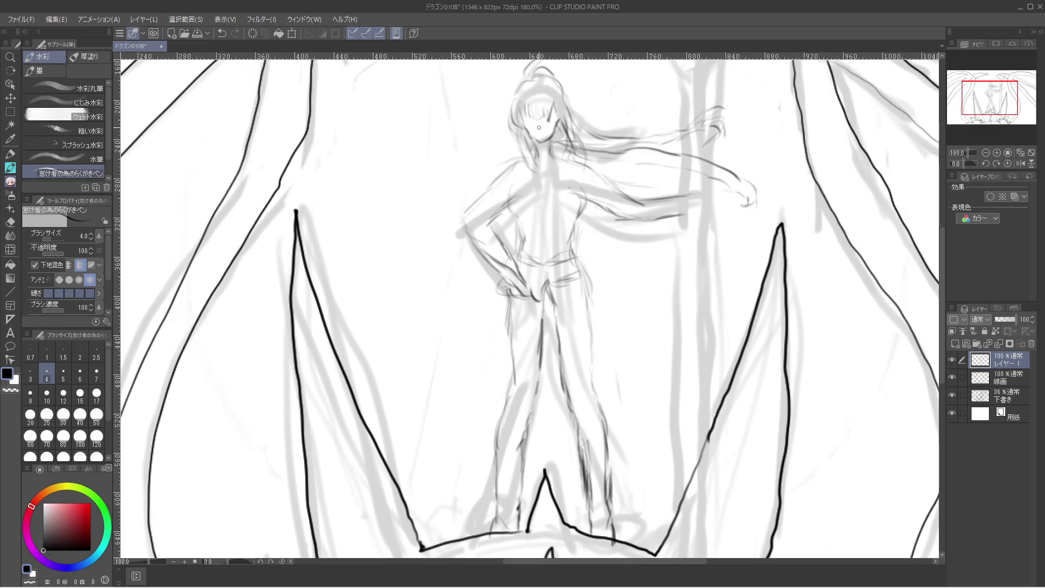
Set the brush size to 1 and draw the nose and mouth on the figure's face.
scroll(539, 128, up, 1)
drag(539, 127, 520, 272)
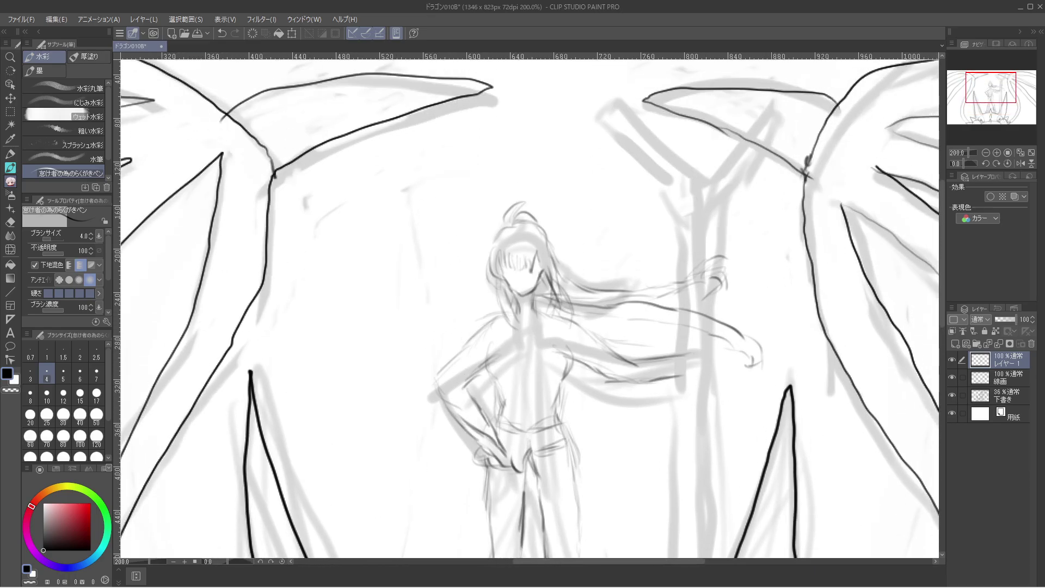
scroll(520, 272, up, 2)
scroll(528, 306, up, 7)
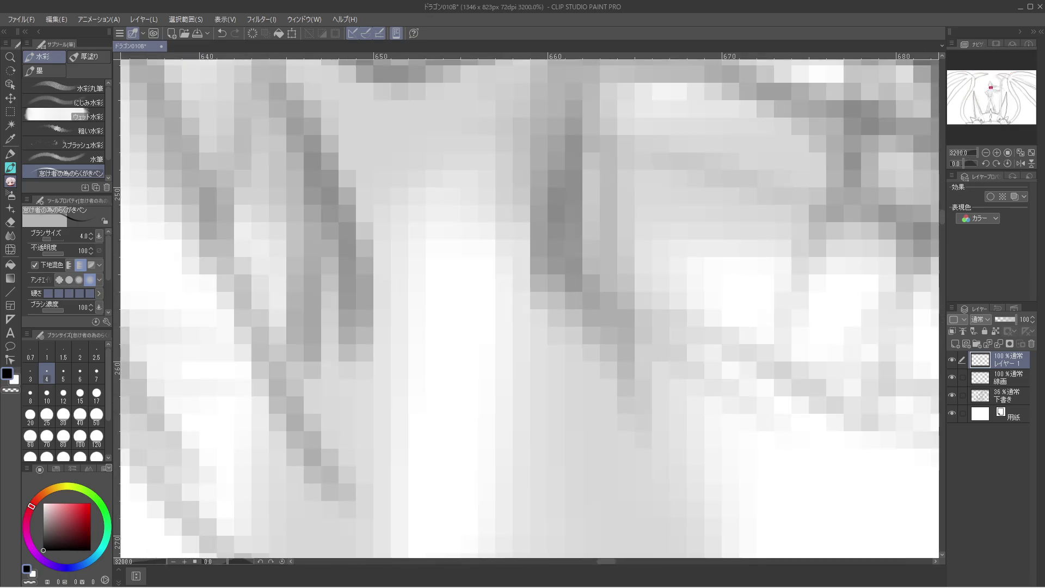
scroll(527, 306, down, 2)
scroll(531, 302, down, 7)
scroll(531, 302, up, 7)
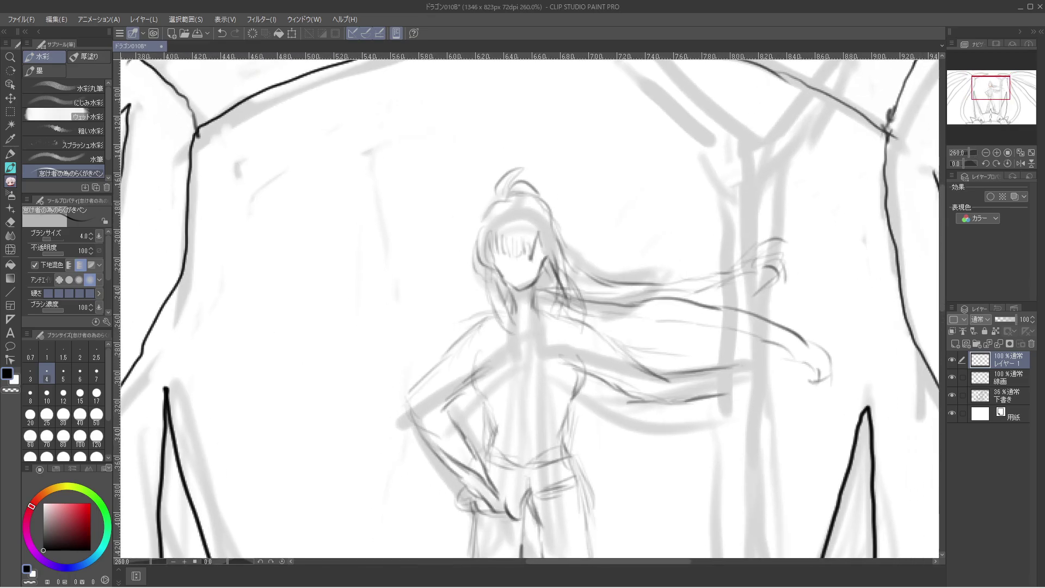
scroll(531, 302, up, 1)
scroll(530, 302, down, 2)
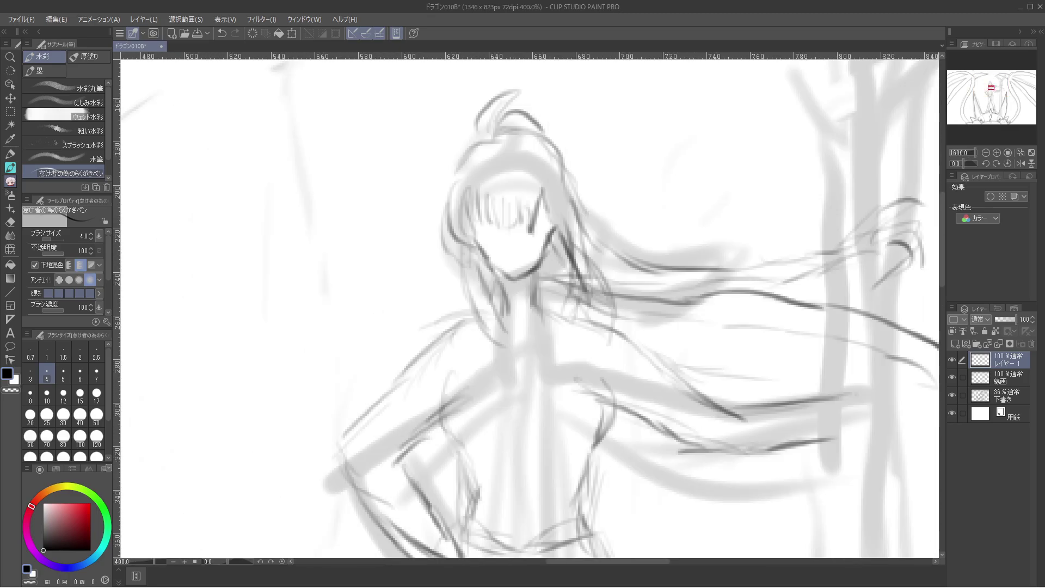
mouse_move(531, 303)
mouse_down()
mouse_move(495, 361)
mouse_move(495, 325)
mouse_up()
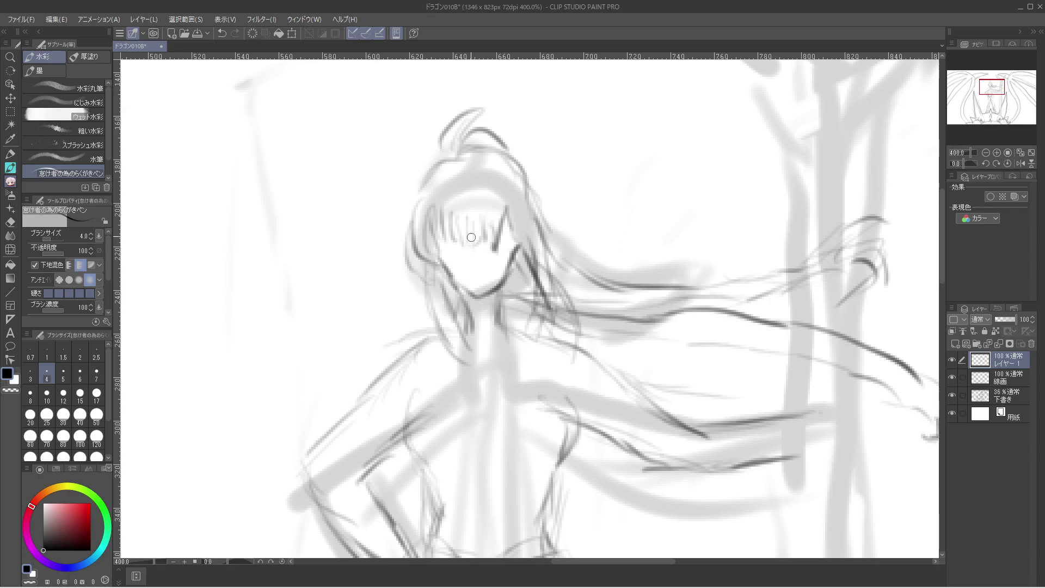
click(47, 352)
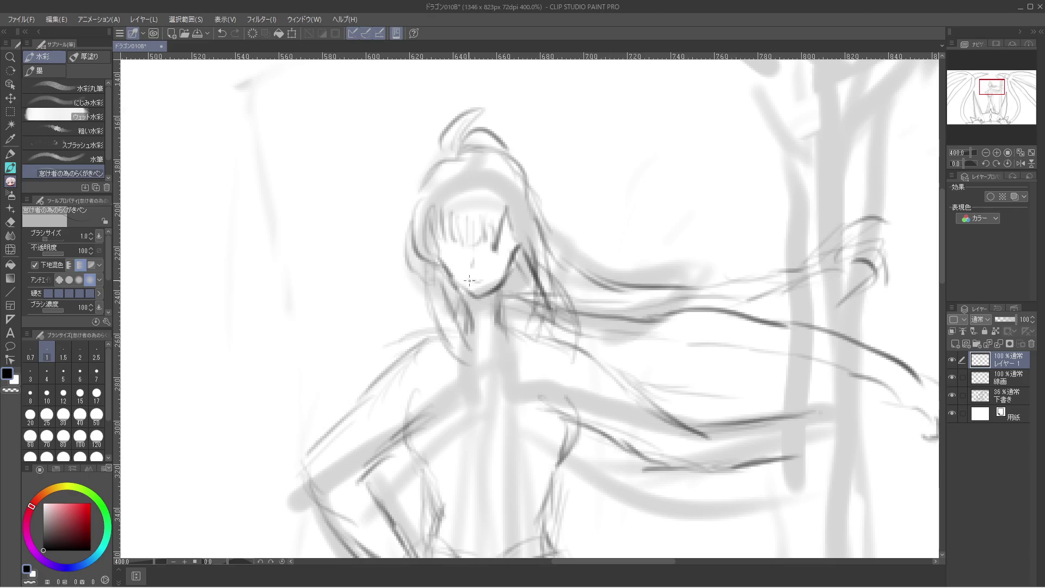
drag(467, 279, 485, 279)
Draw both eyes with their irises and upper lash lines under the bangs.
mouse_move(485, 238)
mouse_down()
mouse_move(507, 242)
mouse_move(443, 239)
mouse_up()
mouse_move(455, 243)
mouse_down()
mouse_move(495, 234)
mouse_move(495, 244)
mouse_move(493, 232)
mouse_move(504, 241)
mouse_move(490, 249)
mouse_move(483, 237)
mouse_move(493, 250)
mouse_move(505, 241)
mouse_move(457, 244)
mouse_up()
drag(453, 248, 438, 235)
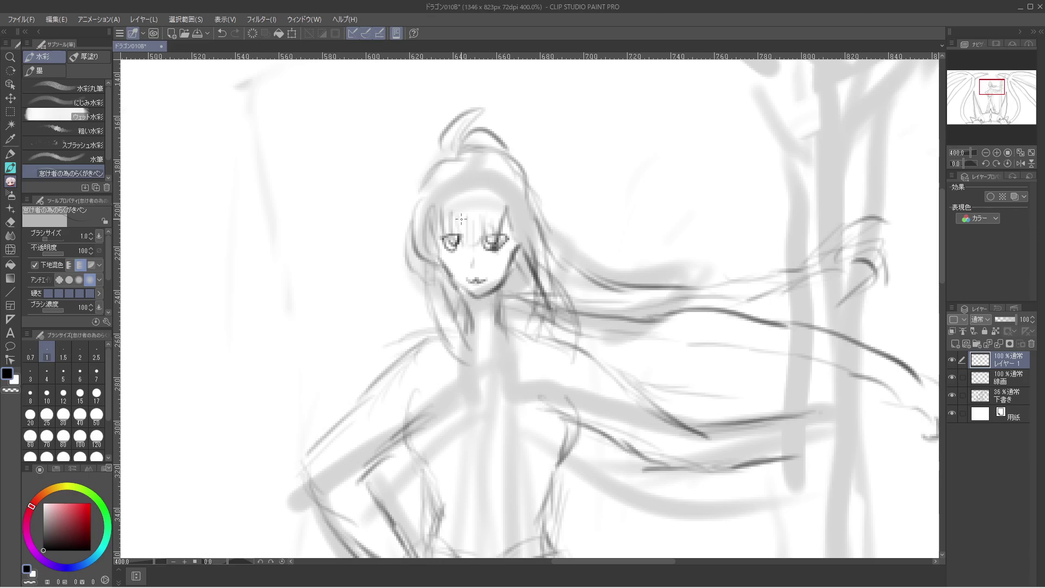
mouse_move(466, 237)
mouse_down()
mouse_move(454, 229)
mouse_move(433, 238)
mouse_move(521, 233)
mouse_move(492, 241)
mouse_up()
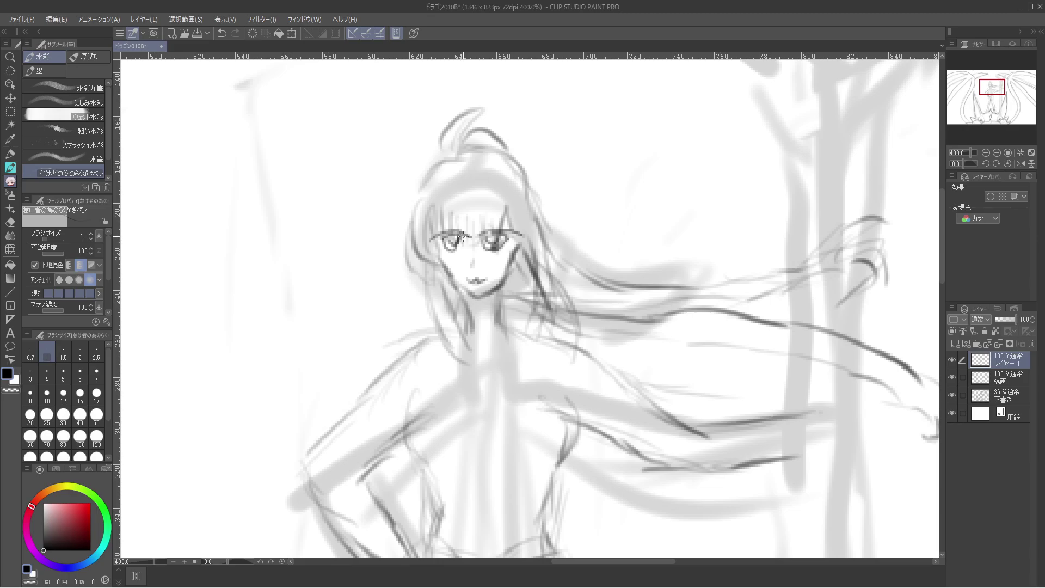
drag(462, 237, 459, 248)
Check the figure within the whole picture and examine the details of its face up close.
scroll(478, 225, down, 6)
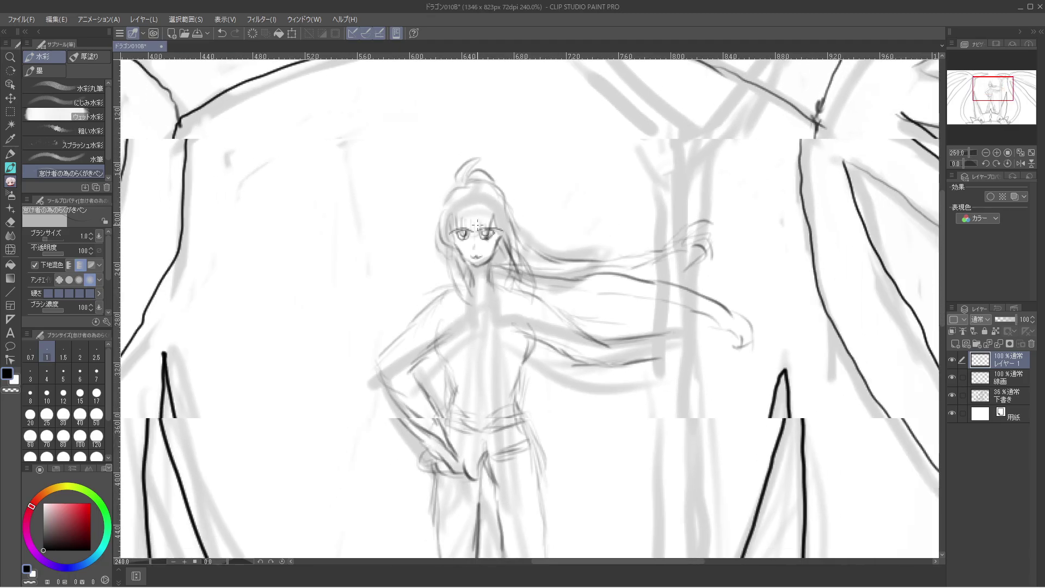
scroll(477, 224, up, 2)
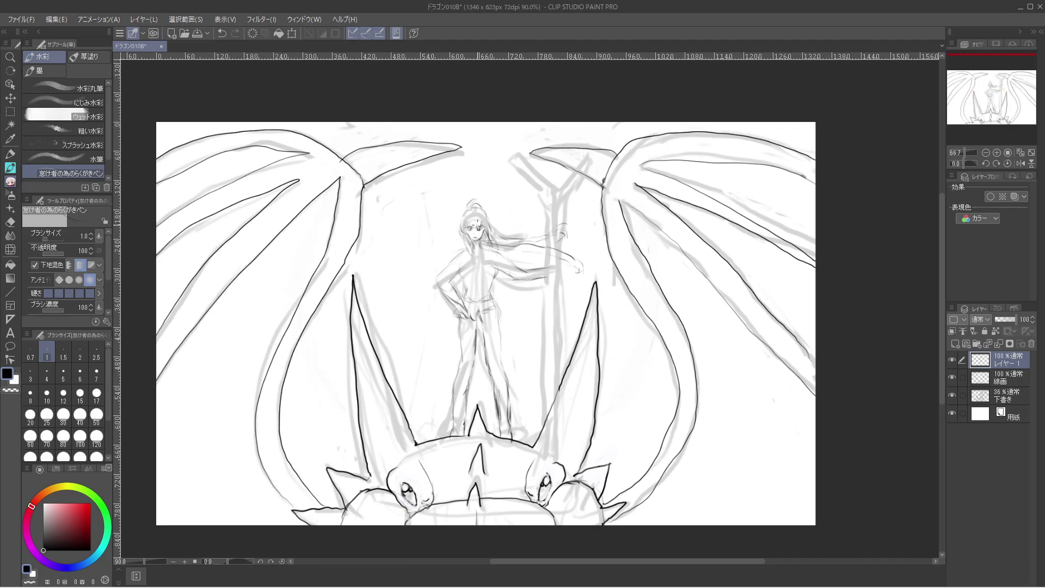
scroll(478, 225, up, 10)
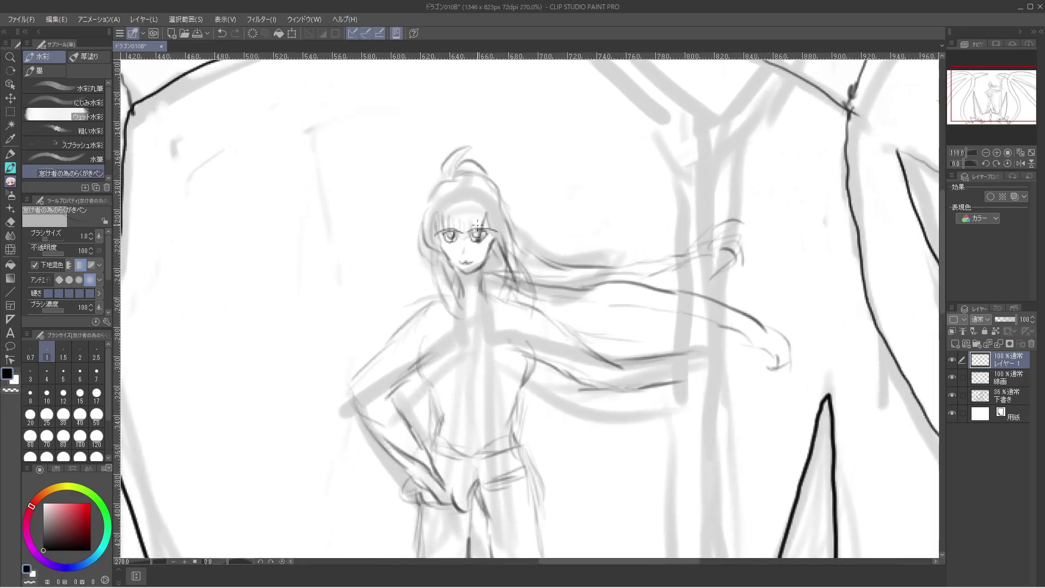
scroll(478, 225, down, 8)
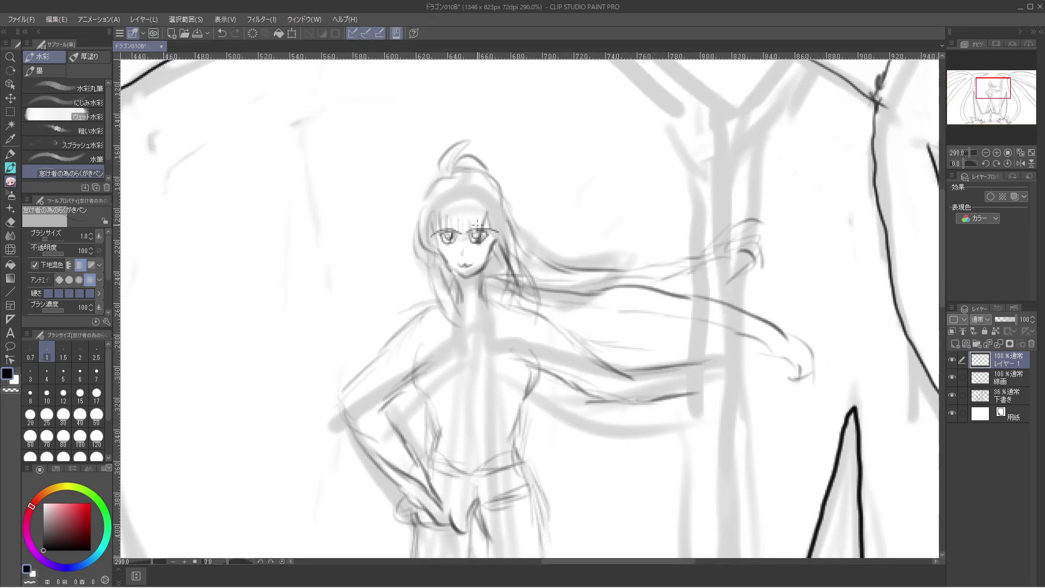
scroll(455, 256, up, 5)
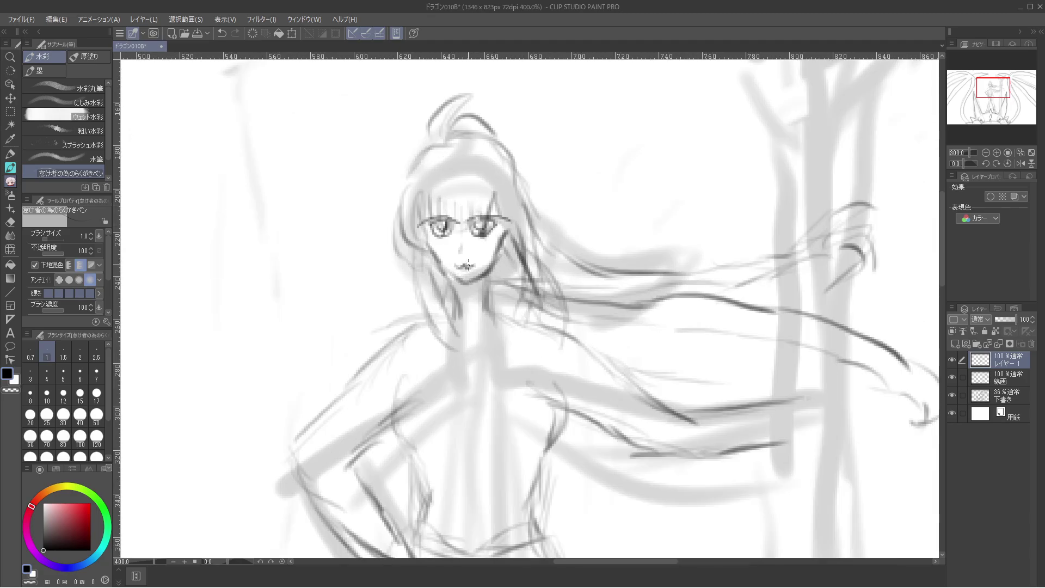
mouse_move(455, 248)
mouse_down()
mouse_move(418, 259)
mouse_move(449, 240)
mouse_move(458, 262)
mouse_move(477, 265)
mouse_move(495, 249)
mouse_up()
scroll(438, 278, down, 6)
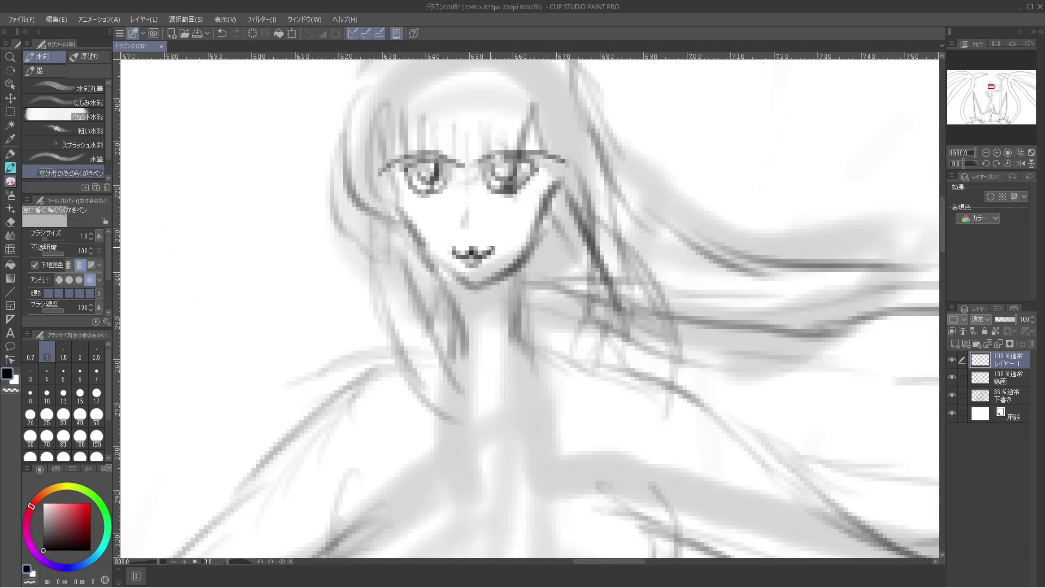
Try short lower-lip strokes beneath the figure's mouth and undo them.
scroll(491, 246, up, 1)
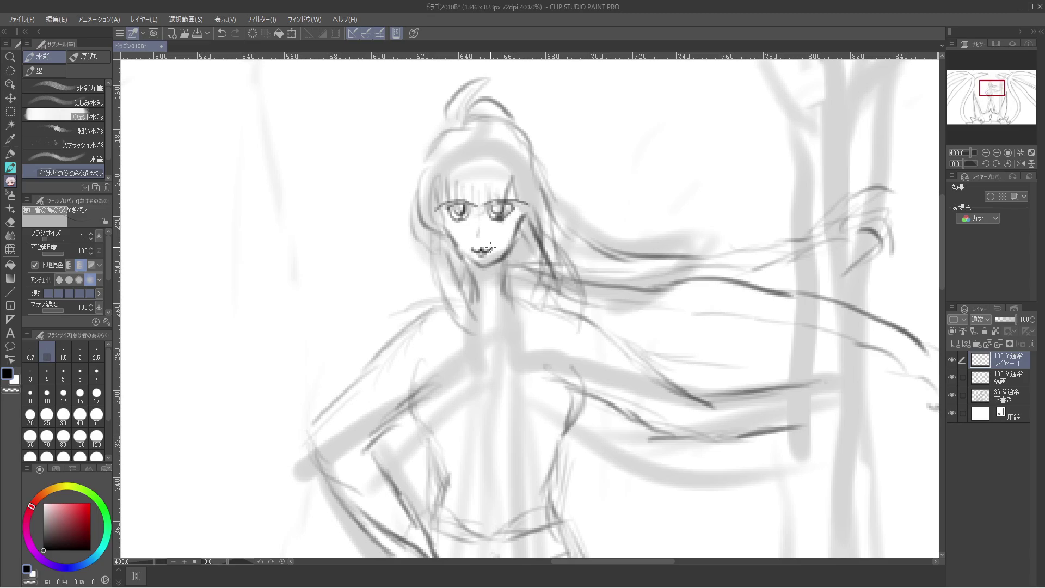
key(ctrl+z)
scroll(491, 248, up, 2)
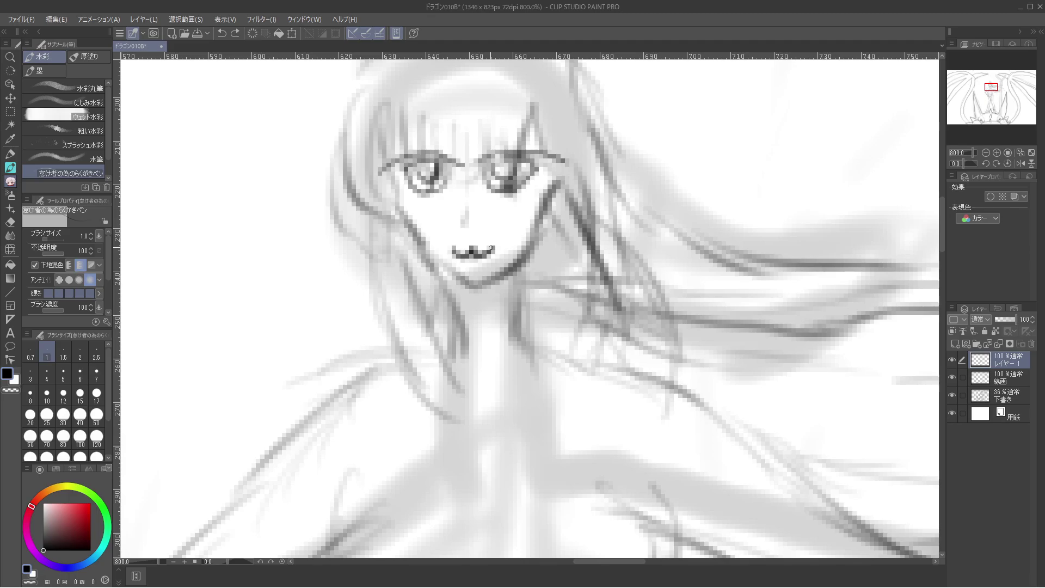
drag(470, 265, 481, 260)
scroll(474, 261, down, 3)
scroll(477, 252, up, 3)
key(ctrl+z)
drag(467, 260, 484, 255)
key(ctrl+z)
scroll(491, 251, down, 3)
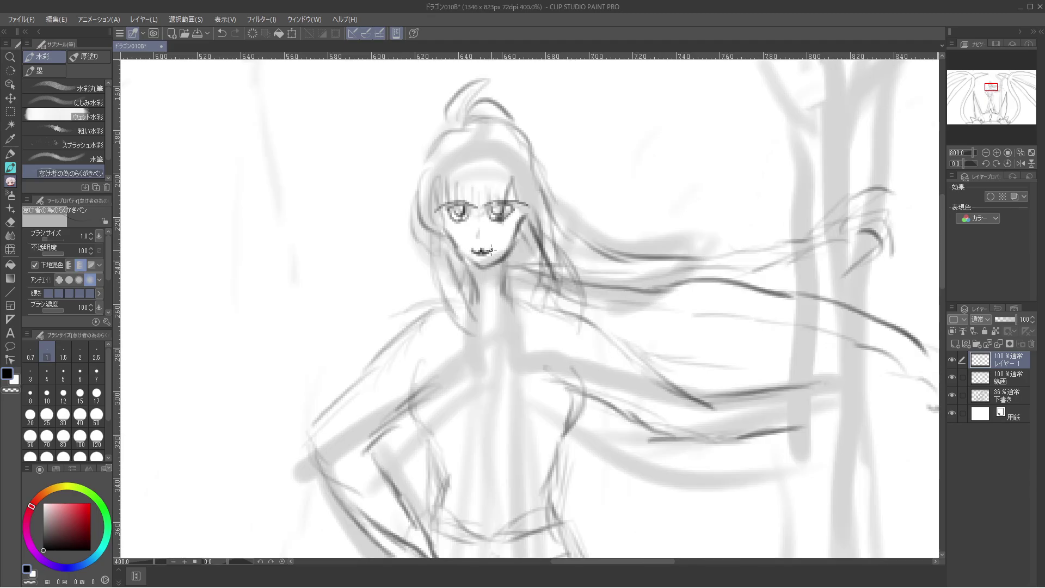
key(ctrl+z)
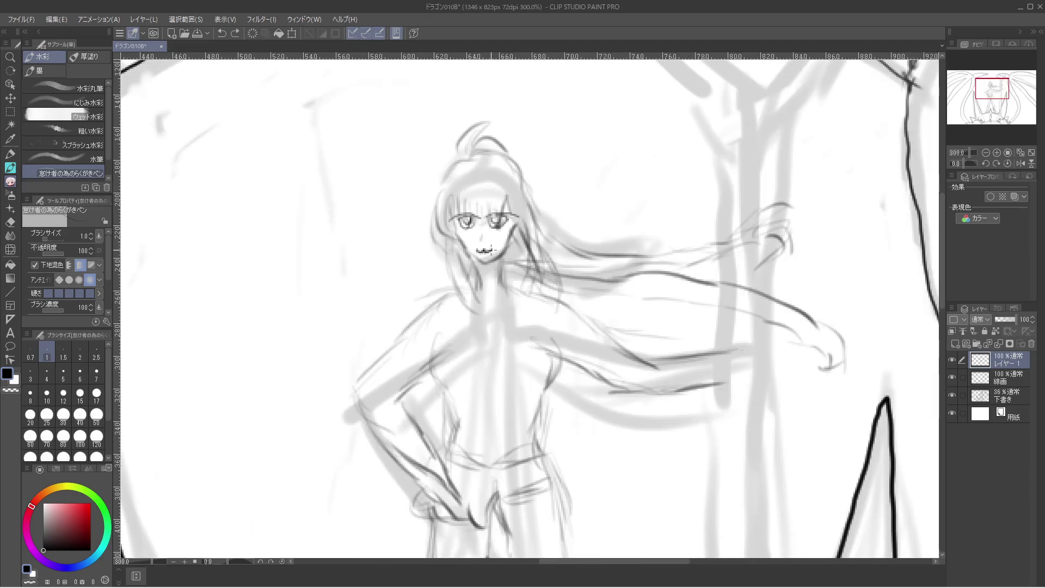
Paint out the peak at the middle of the figure's mouth with the light secondary colour to smooth the lip line.
scroll(491, 251, up, 7)
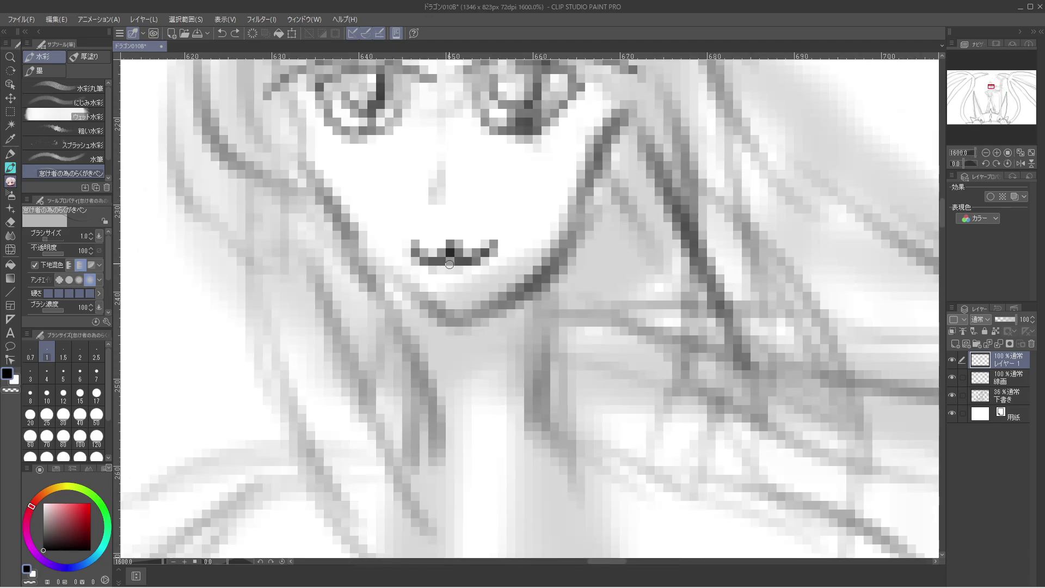
scroll(452, 258, down, 4)
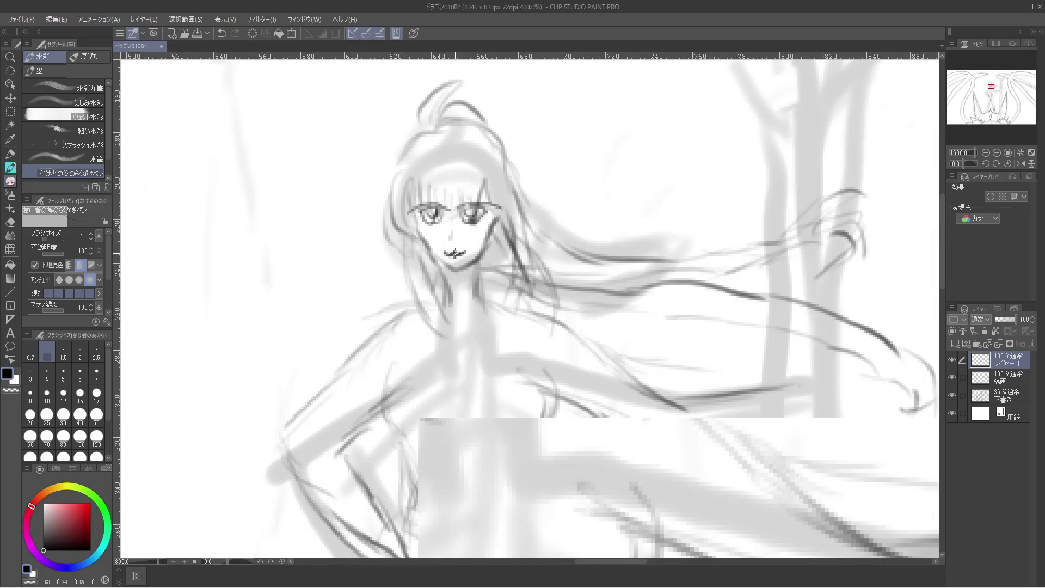
scroll(455, 253, down, 1)
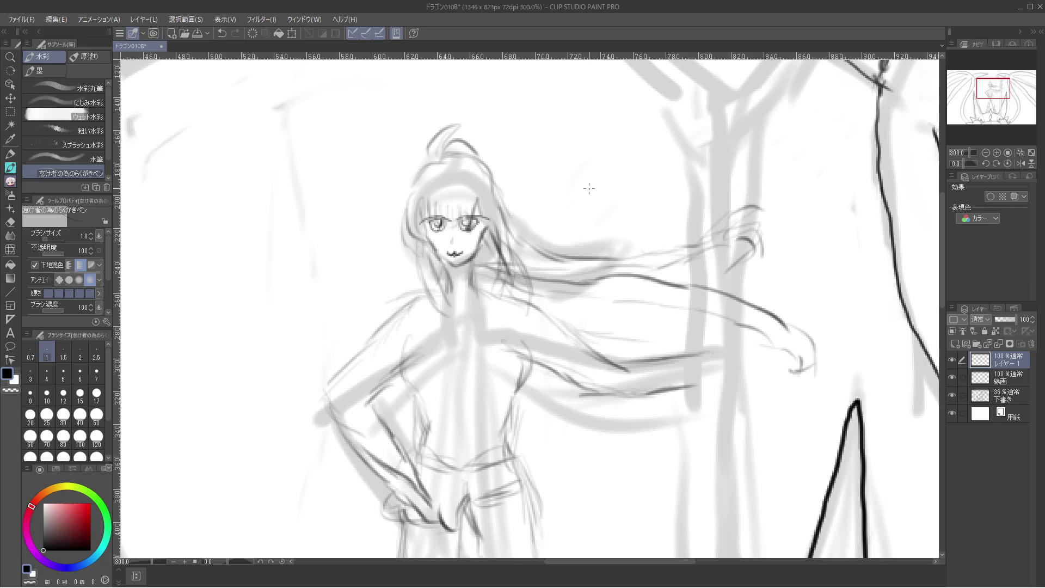
scroll(589, 188, up, 4)
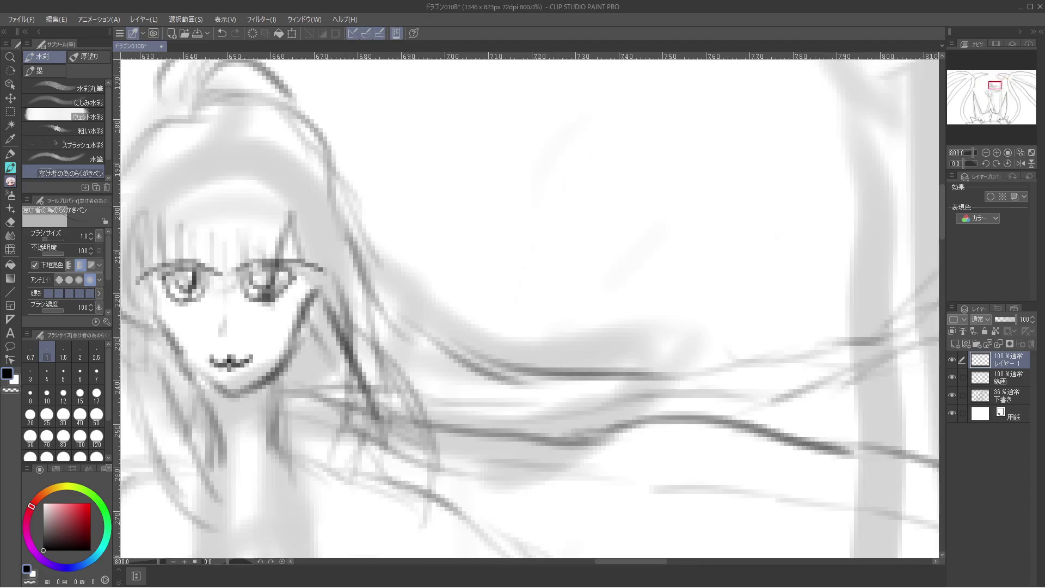
drag(381, 446, 845, 90)
drag(692, 147, 550, 469)
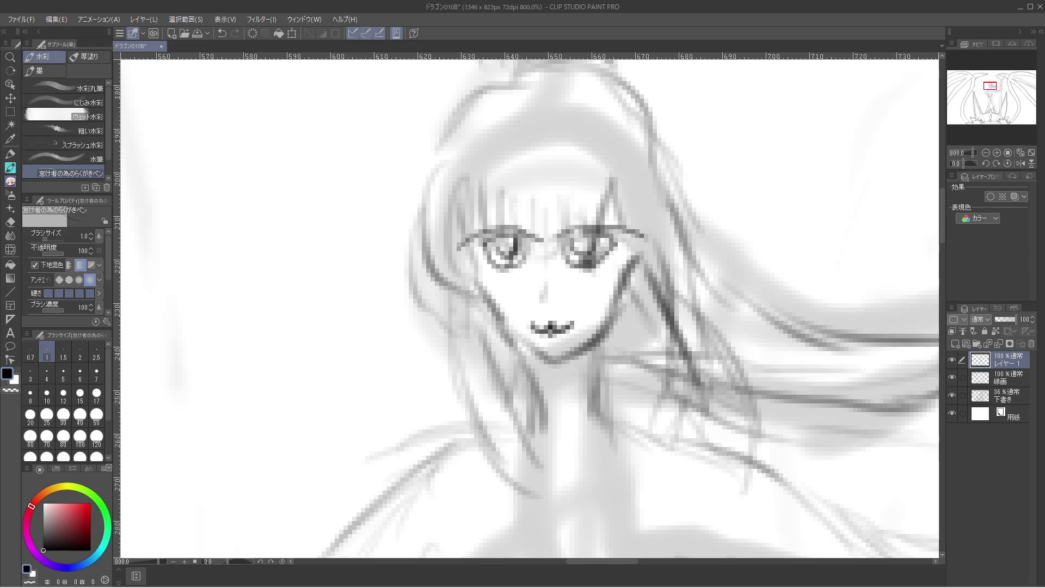
key(x)
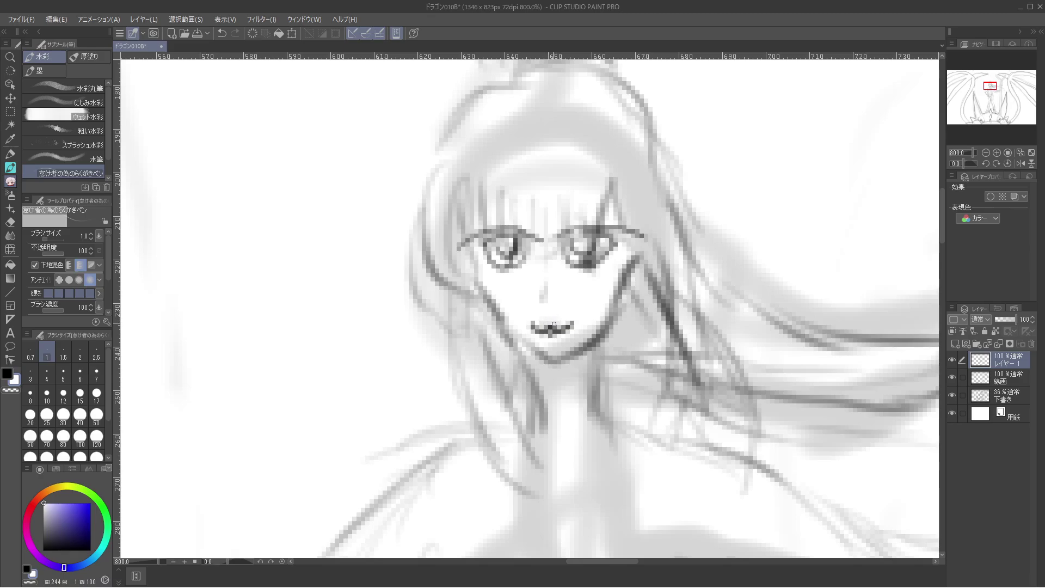
drag(560, 322, 556, 324)
key(ctrl+alt+0)
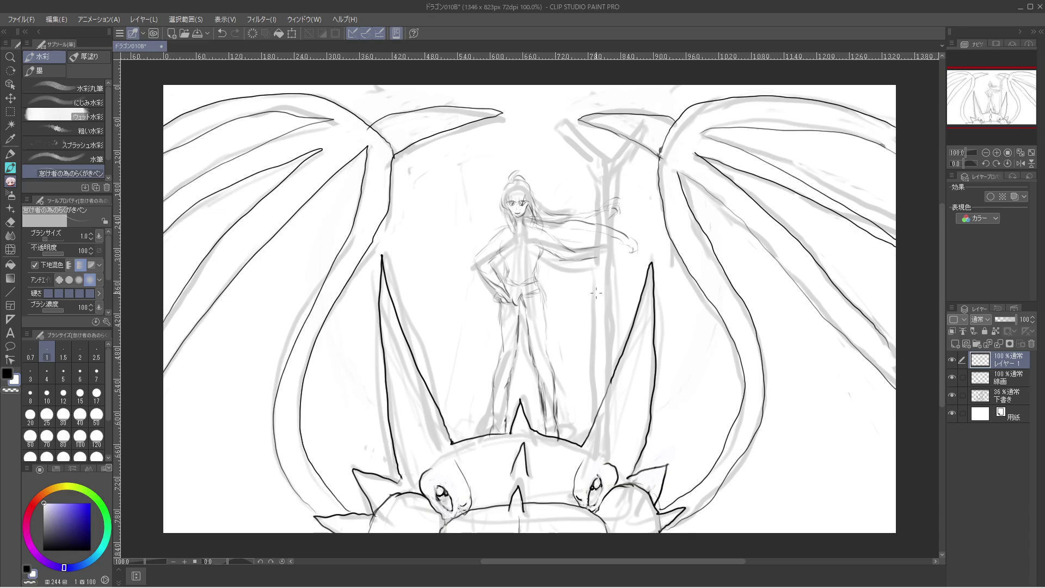
scroll(549, 239, up, 5)
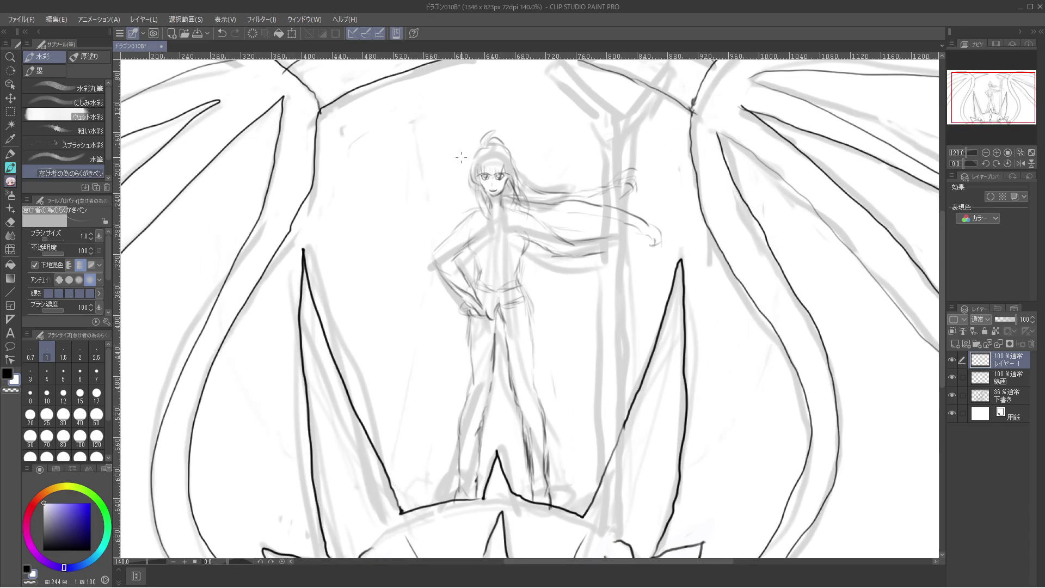
scroll(500, 198, up, 10)
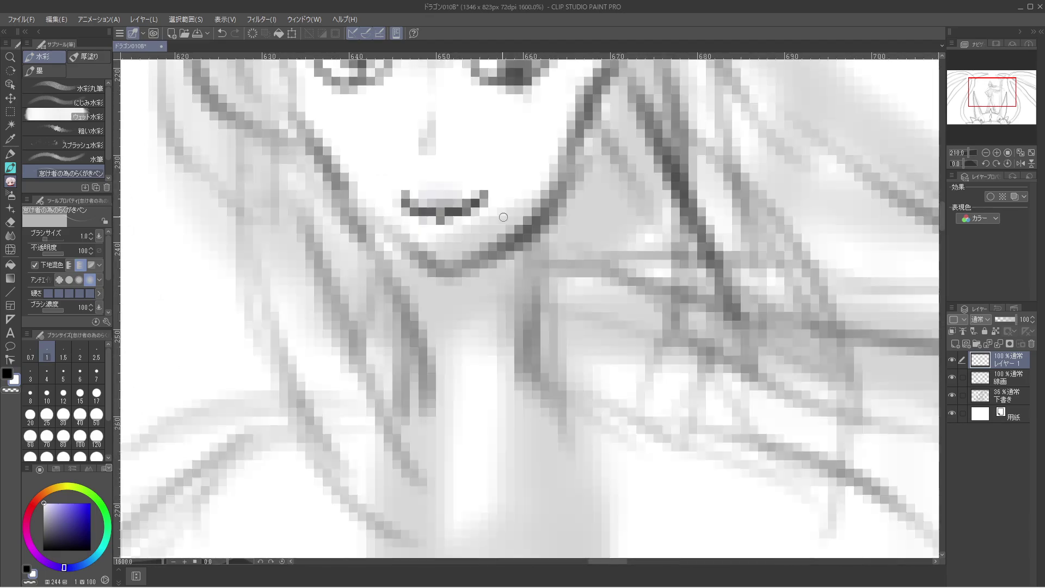
scroll(499, 187, down, 4)
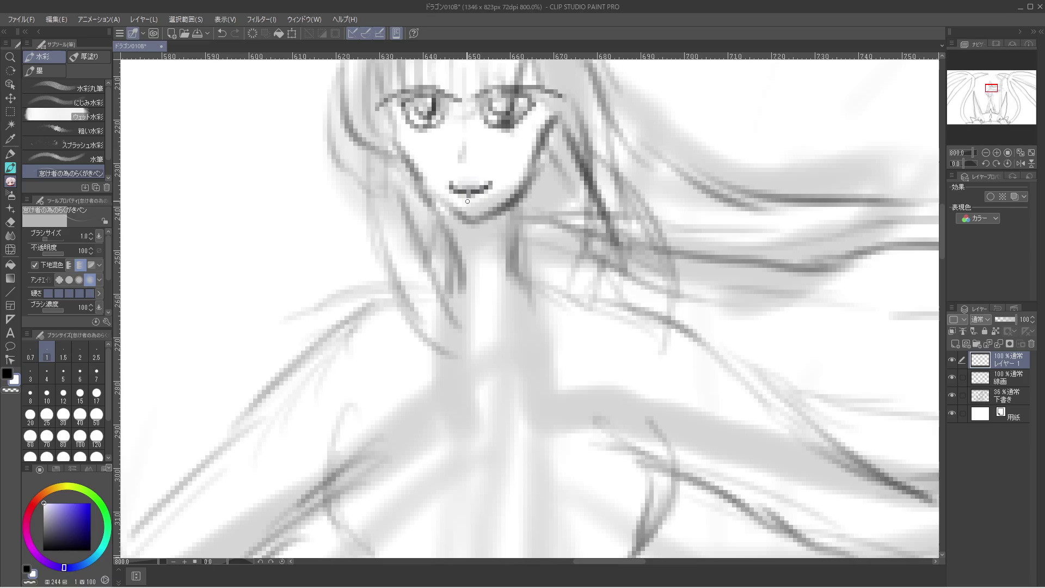
Draw a short black lower-lip mark just under the figure's mouth with the size 1 brush.
key(c)
key(x)
key(bracketright)
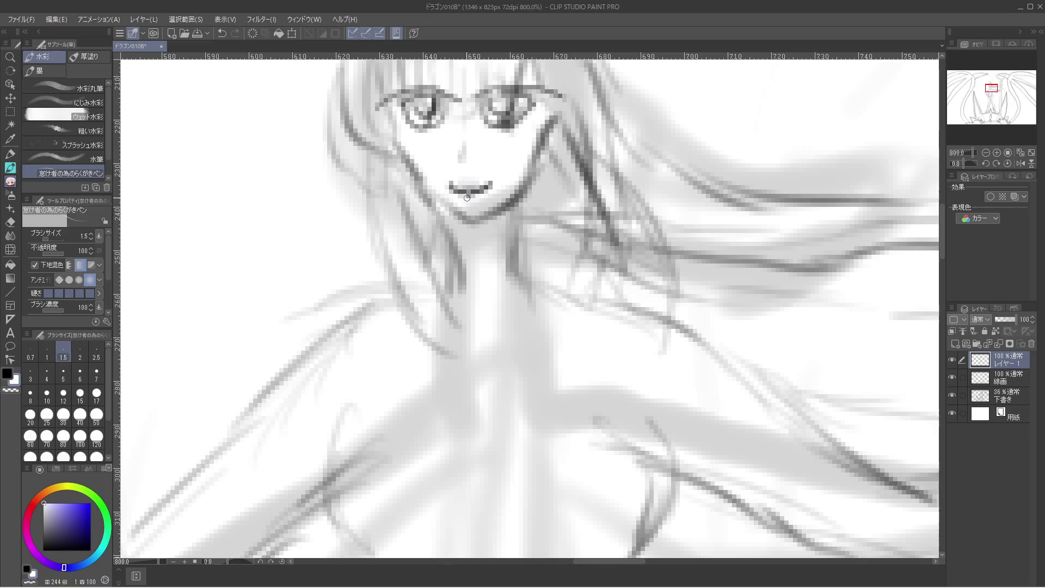
key(bracketleft)
key(x)
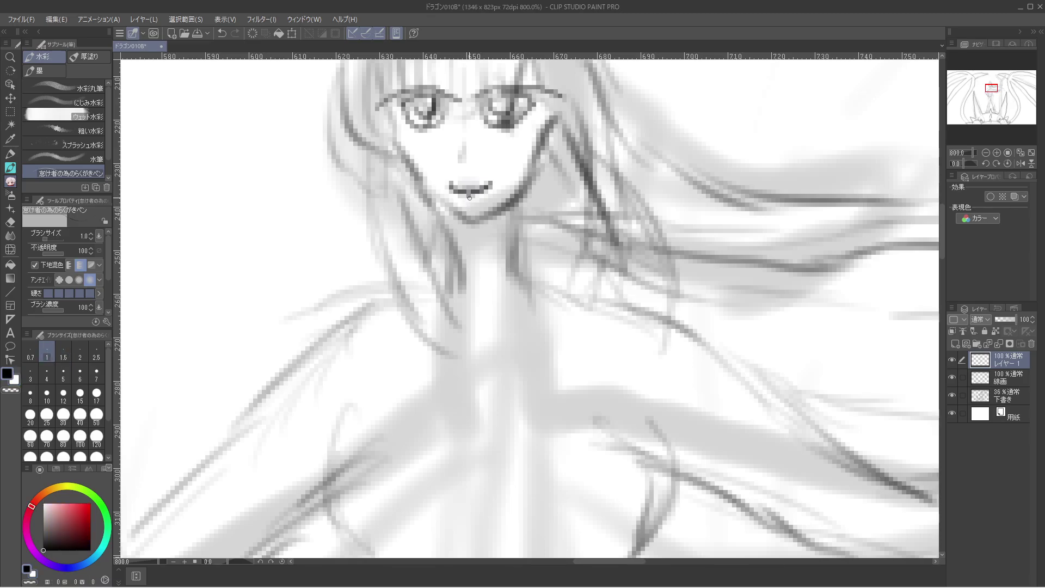
drag(466, 199, 483, 197)
key(x)
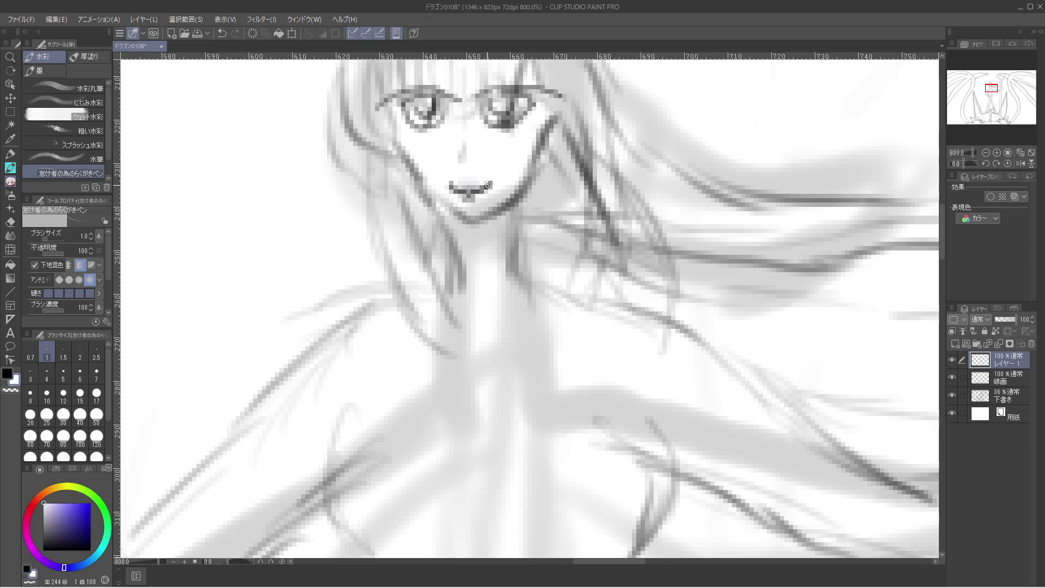
Outline the staff's forked top and the long outer edge of its shaft in black over the grey sketch.
key(ctrl+alt+0)
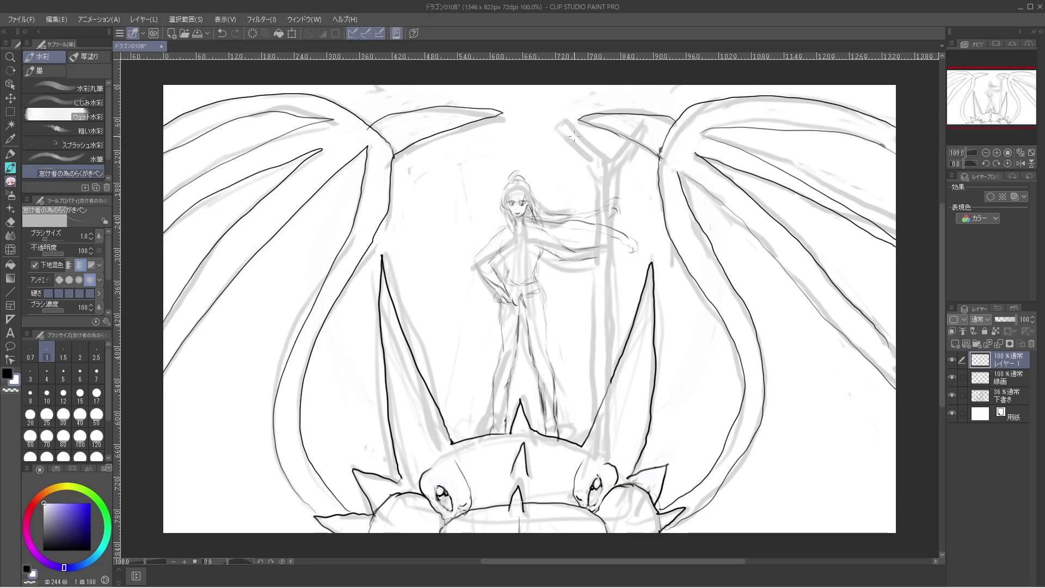
click(7, 374)
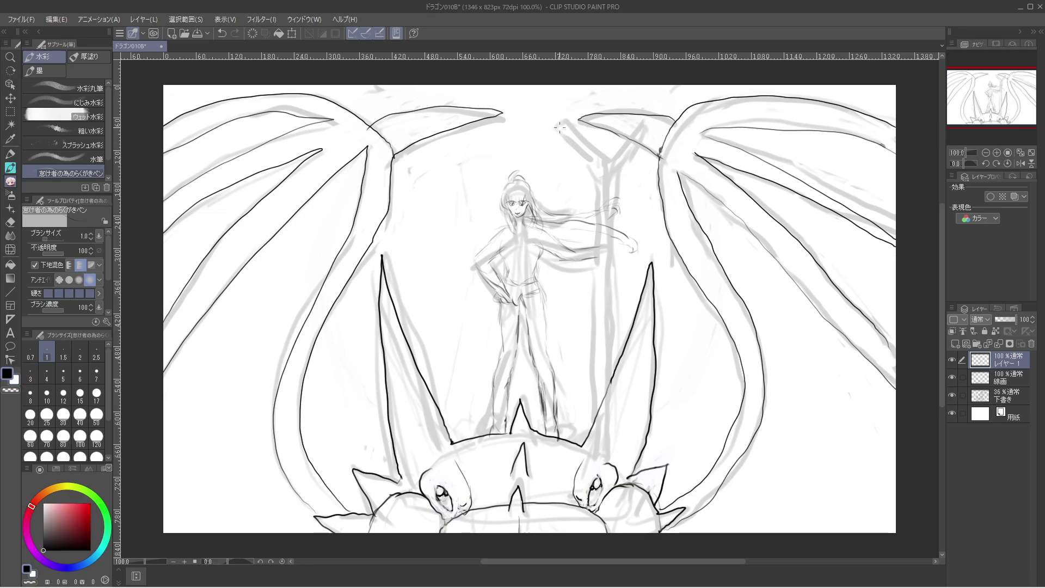
mouse_move(563, 121)
mouse_down()
mouse_move(550, 128)
mouse_move(596, 162)
mouse_up()
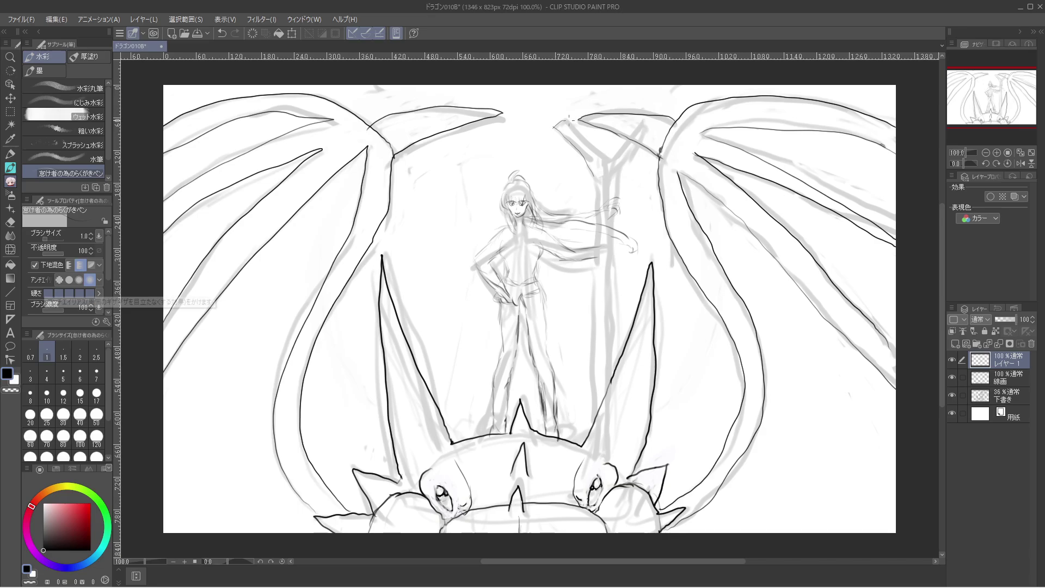
mouse_move(555, 124)
mouse_down()
mouse_move(607, 168)
mouse_move(634, 128)
mouse_move(648, 127)
mouse_move(612, 178)
mouse_move(589, 166)
mouse_move(618, 171)
mouse_move(602, 247)
mouse_up()
mouse_move(597, 199)
mouse_down()
mouse_move(607, 292)
mouse_move(600, 428)
mouse_up()
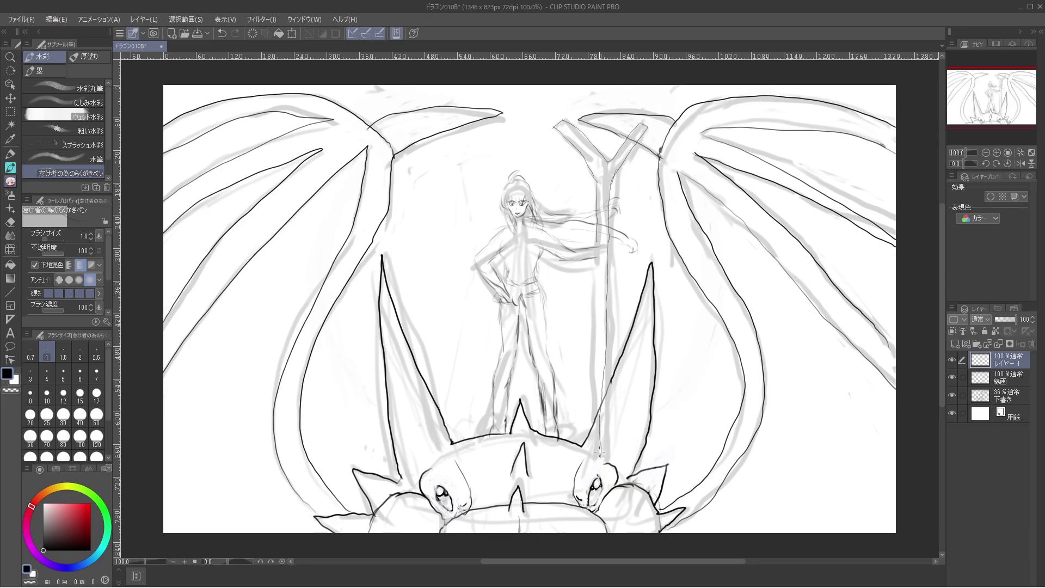
Draw the staff shaft's edge nearer the figure down to the dragon's head and close its foot with short strokes.
drag(589, 419, 595, 279)
drag(600, 384, 602, 458)
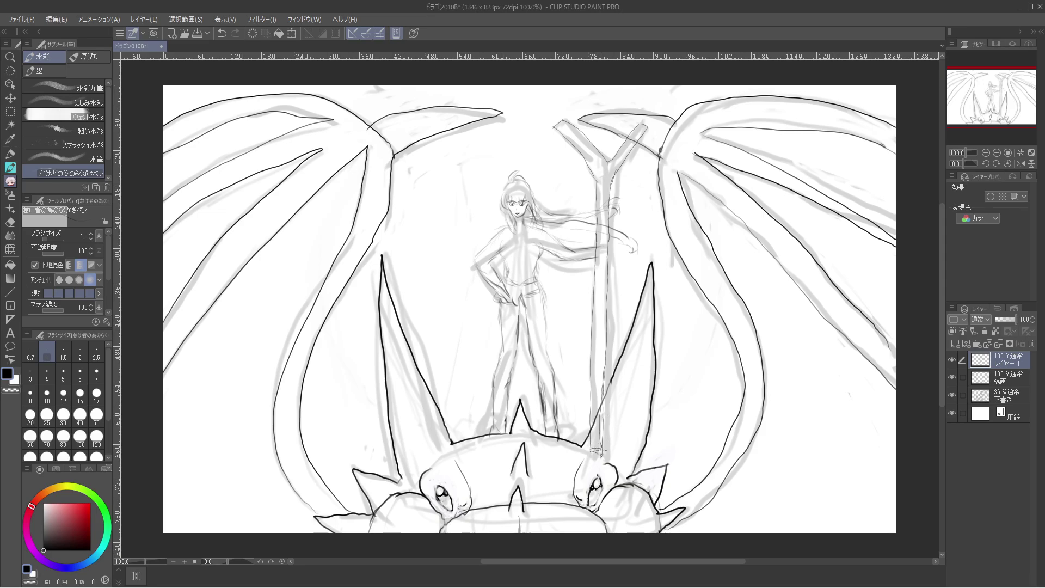
drag(603, 447, 598, 455)
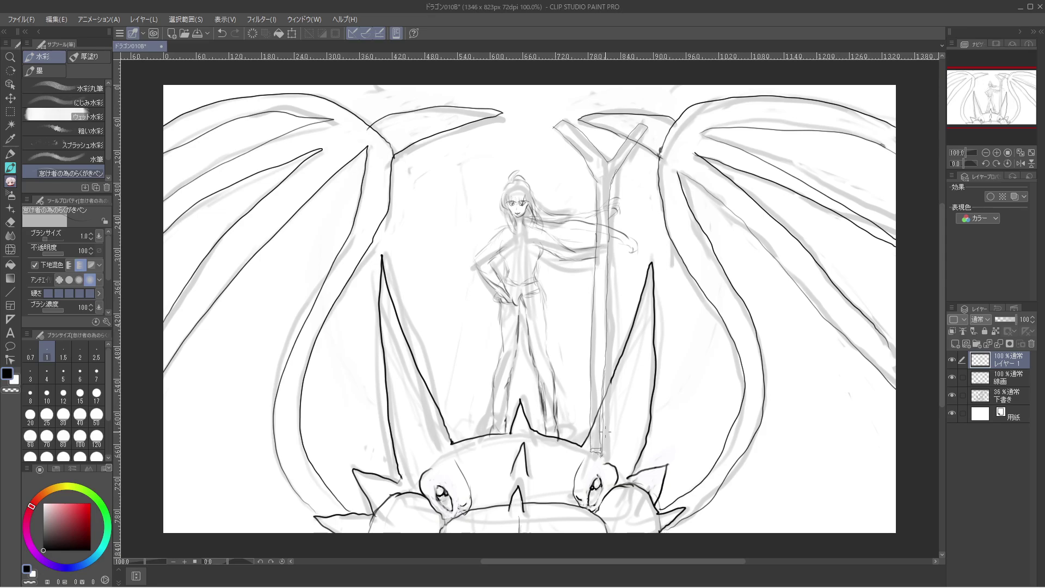
scroll(511, 182, up, 2)
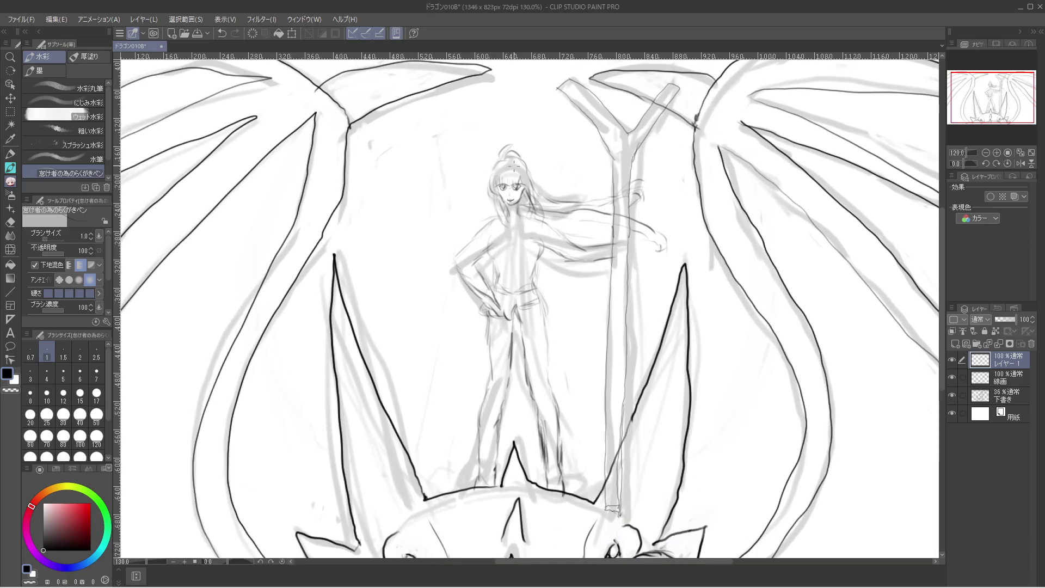
scroll(511, 180, up, 8)
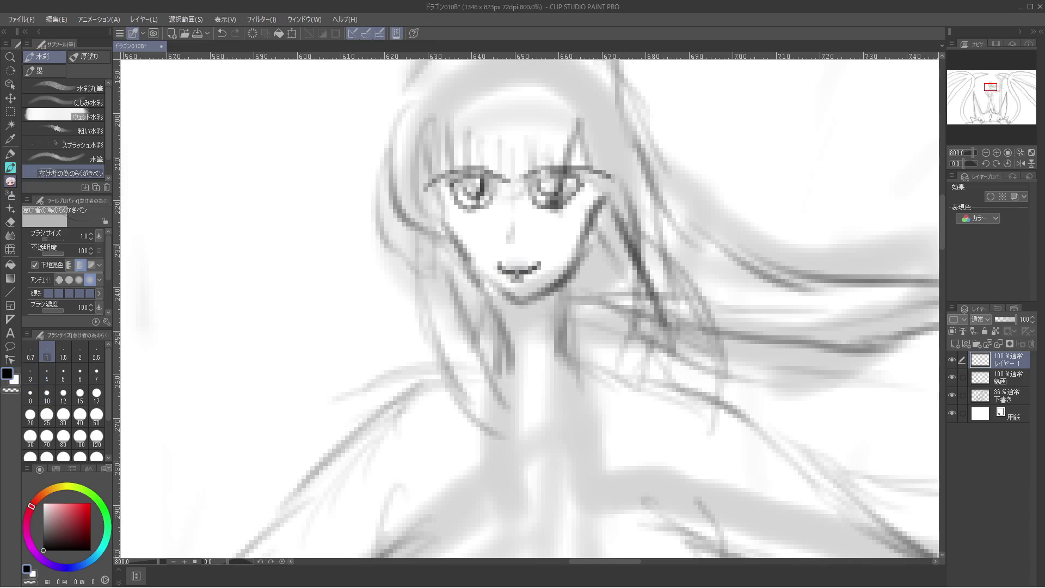
click(14, 379)
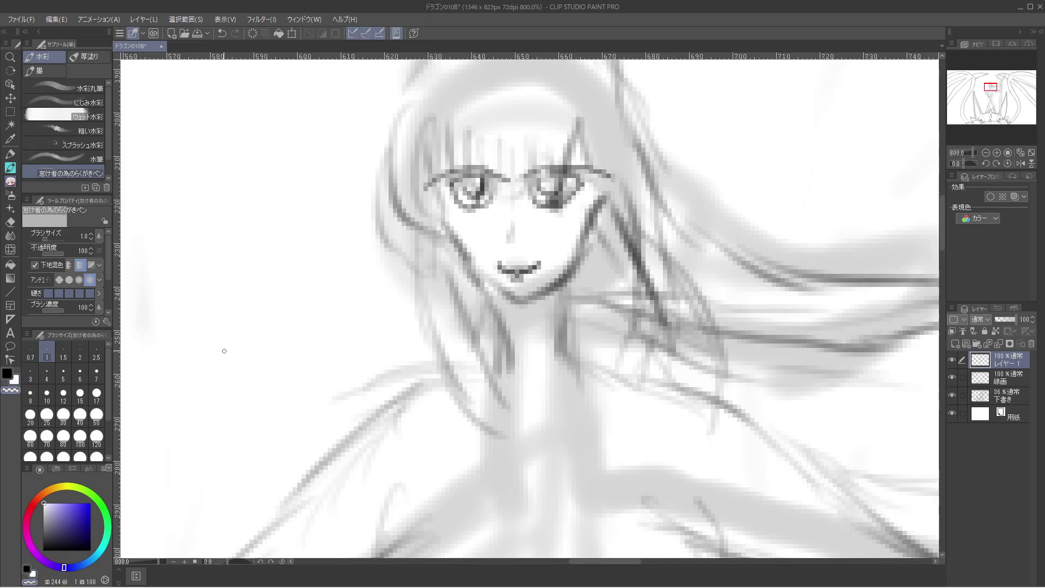
key(c)
key(c)
key(c)
scroll(223, 351, up, 1)
key(x)
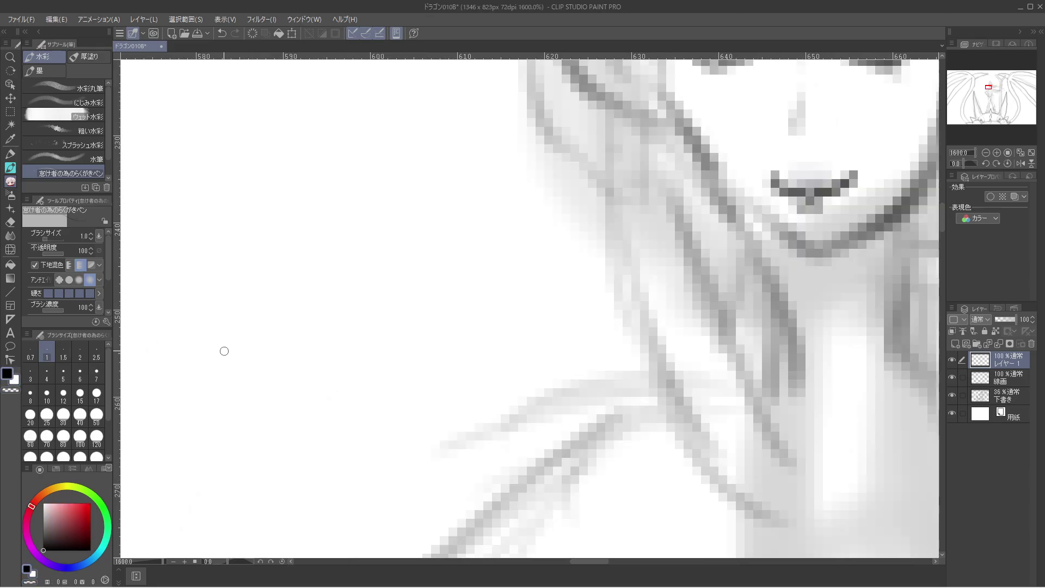
drag(223, 350, 153, 555)
drag(642, 240, 356, 312)
key(x)
key(c)
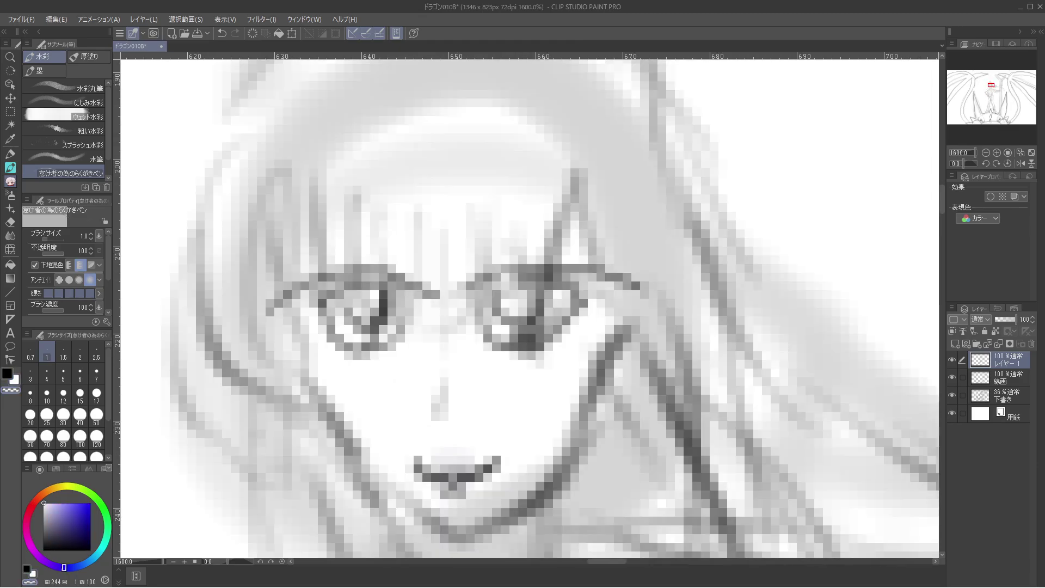
key(c)
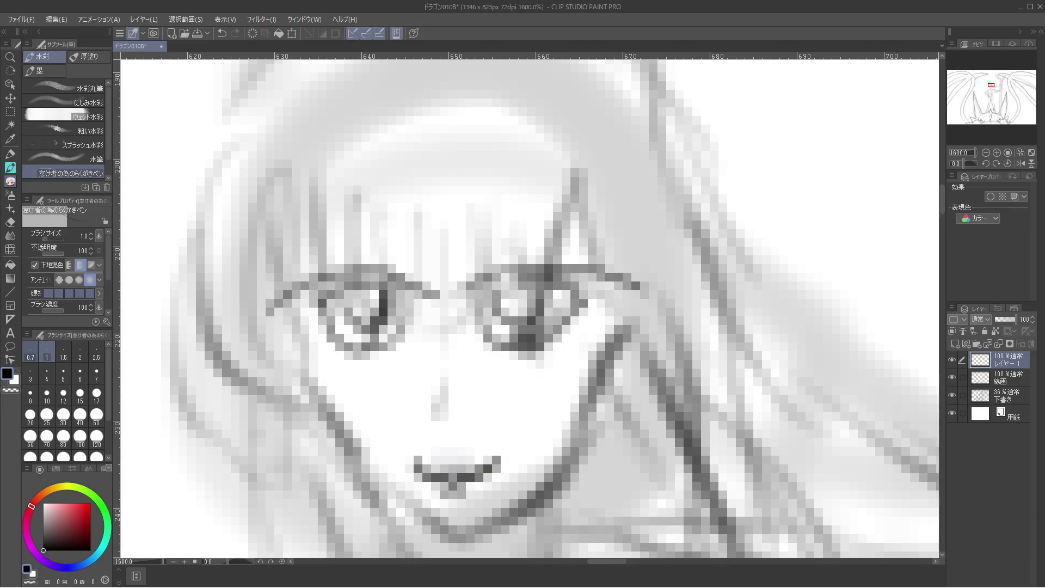
key(c)
key(c)
key(c)
key(c)
key(ctrl+minus)
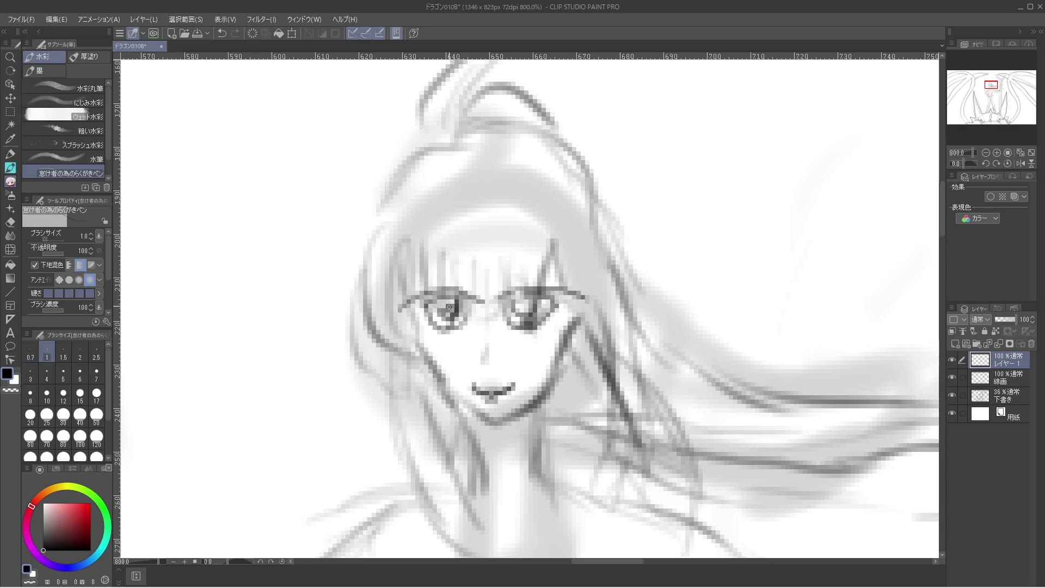
Erase the iris and pupil details inside both of the figure's eyes with the transparent colour at brush size 1.
key(c)
key(c)
key(c)
key(c)
key(c)
mouse_move(454, 308)
mouse_down()
mouse_move(442, 312)
mouse_move(452, 319)
mouse_move(456, 304)
mouse_move(444, 313)
mouse_up()
mouse_move(515, 310)
mouse_down()
mouse_move(536, 310)
mouse_move(509, 324)
mouse_move(465, 312)
mouse_move(462, 325)
mouse_move(505, 310)
mouse_move(510, 319)
mouse_up()
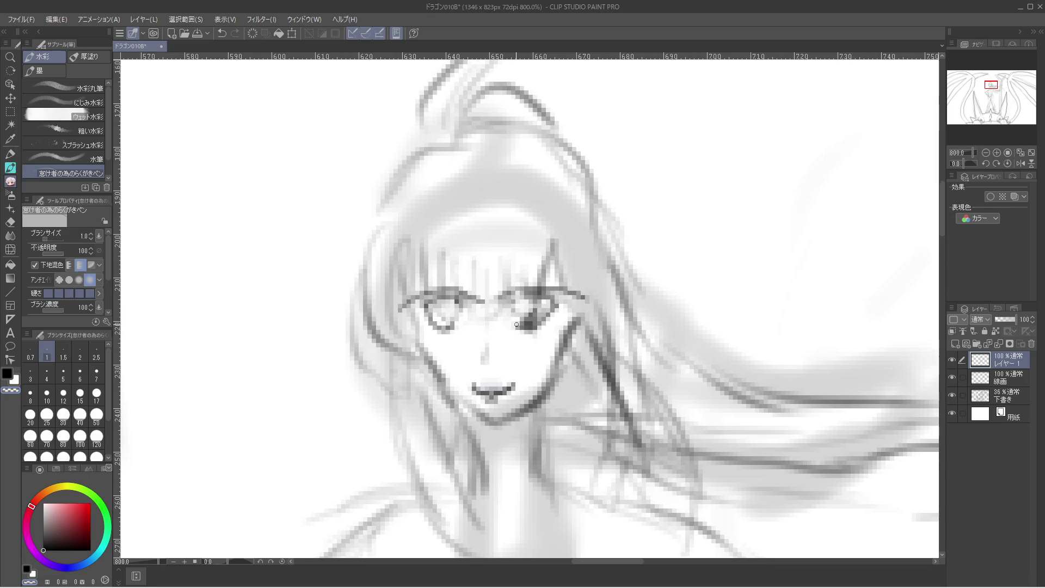
mouse_move(532, 318)
mouse_down()
mouse_move(550, 302)
mouse_move(486, 324)
mouse_move(423, 322)
mouse_move(566, 306)
mouse_move(543, 314)
mouse_up()
mouse_move(430, 320)
mouse_down()
mouse_move(453, 330)
mouse_move(440, 328)
mouse_up()
key(ctrl+alt+0)
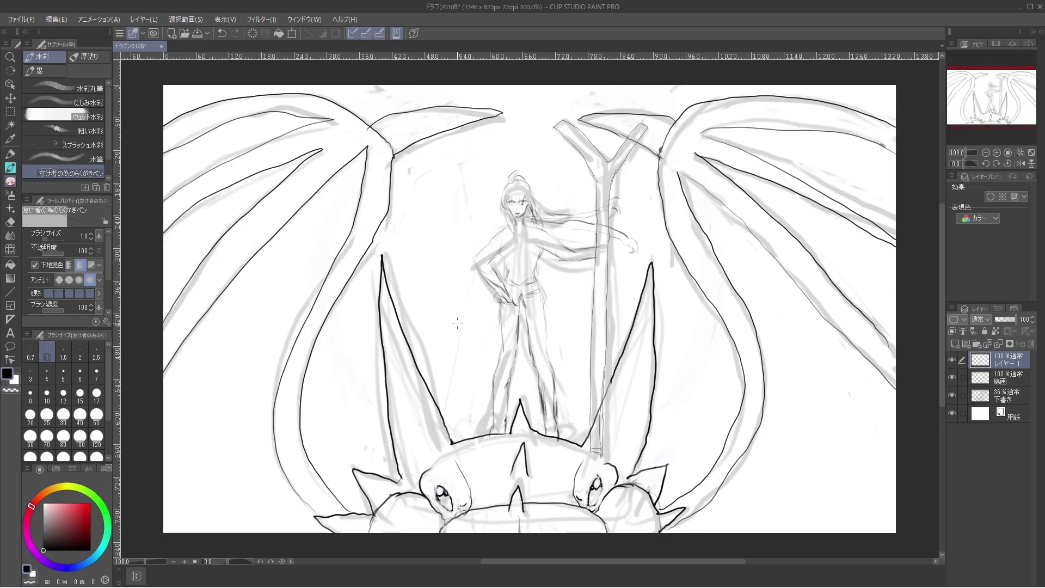
Erase the outer ends of the upper lash lines on both of the figure's eyes.
scroll(457, 323, up, 3)
scroll(545, 133, up, 4)
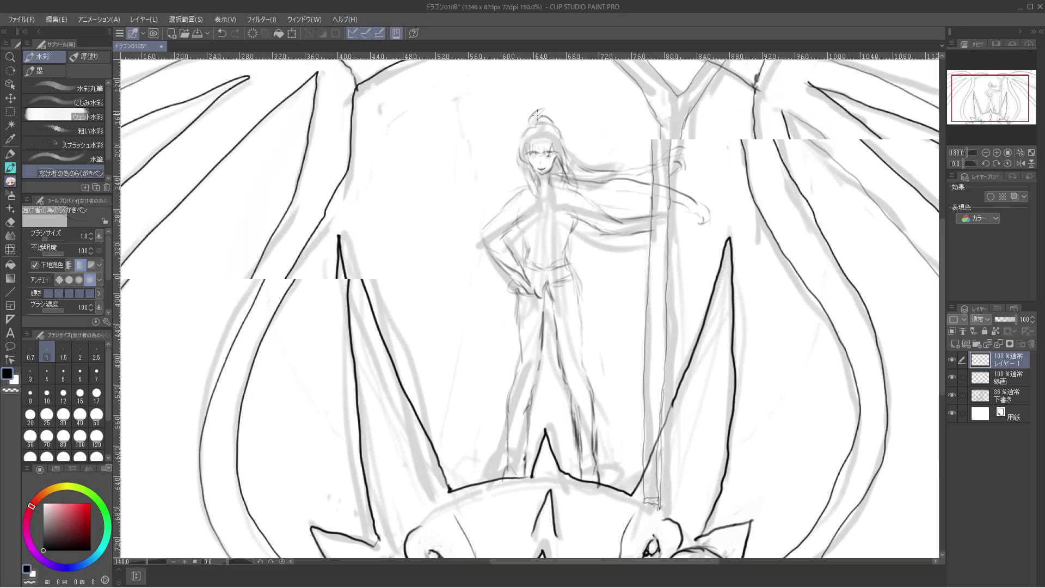
scroll(544, 132, up, 6)
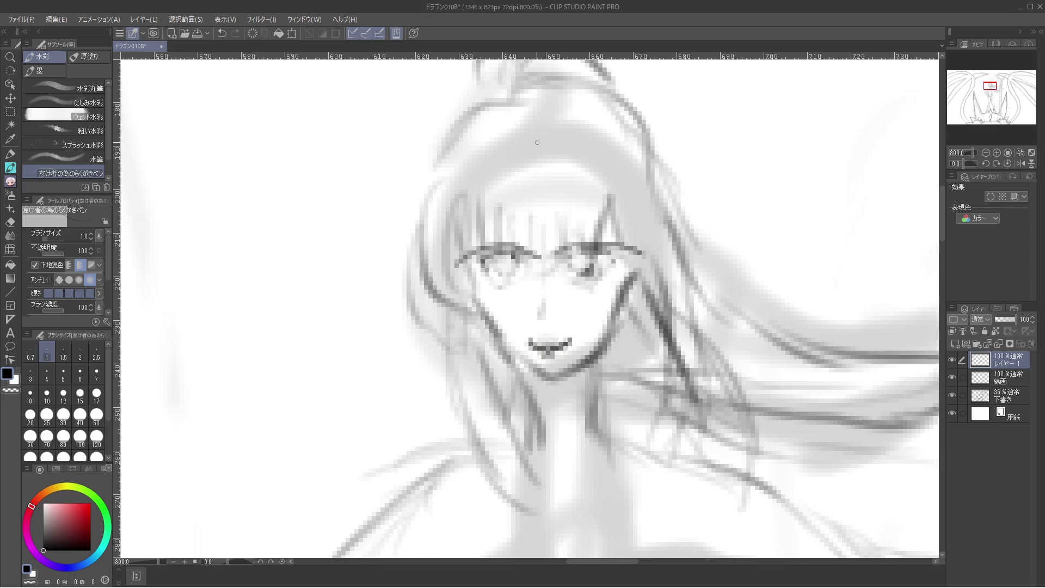
key(c)
drag(462, 261, 472, 254)
drag(641, 245, 623, 248)
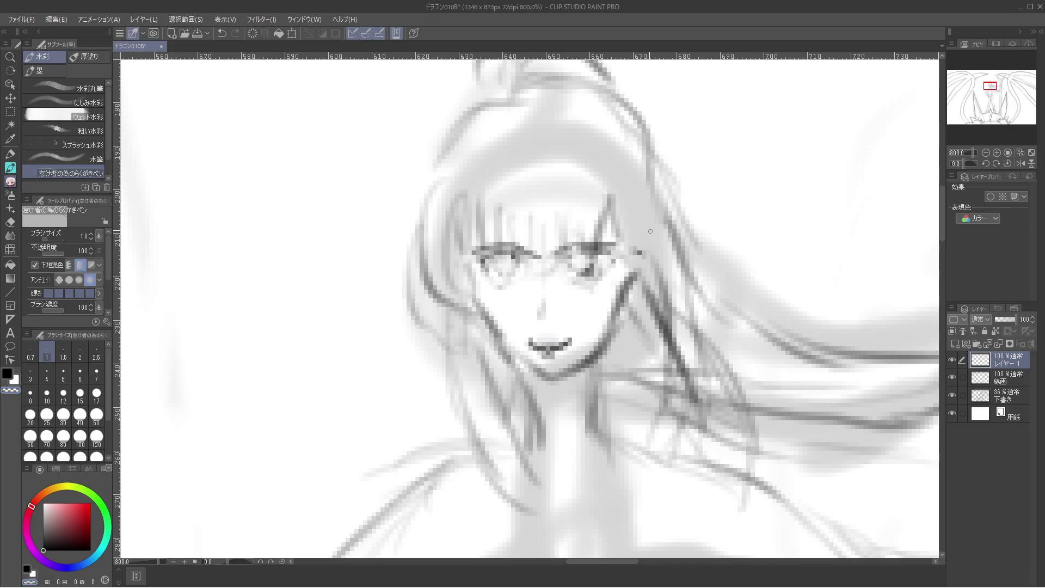
Draw black upper lash lines slanting down toward the nose on both eyes, and trim their outer tips with the transparent colour.
key(c)
drag(520, 252, 463, 238)
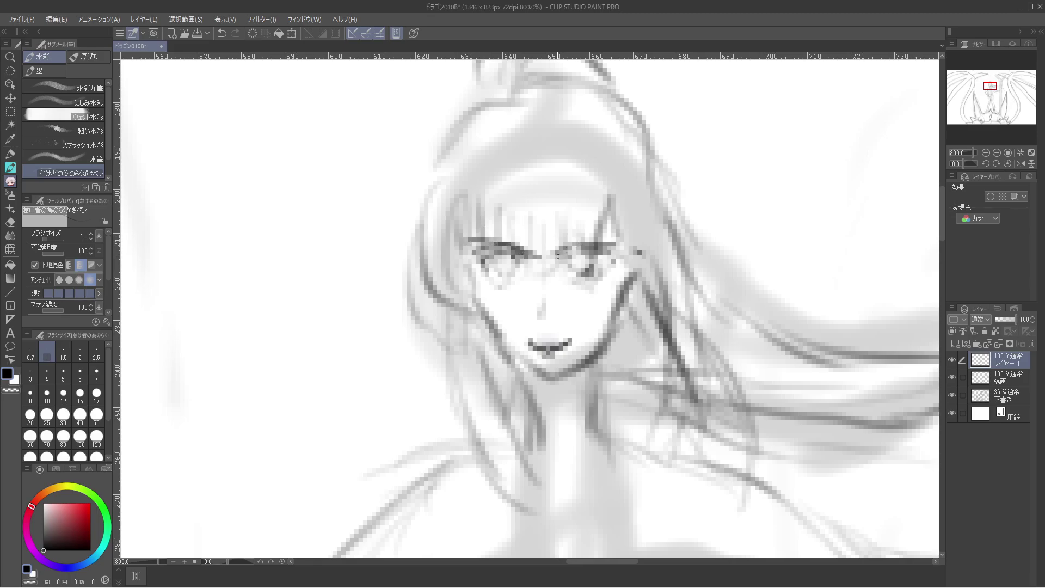
drag(560, 253, 621, 233)
key(c)
drag(463, 240, 492, 243)
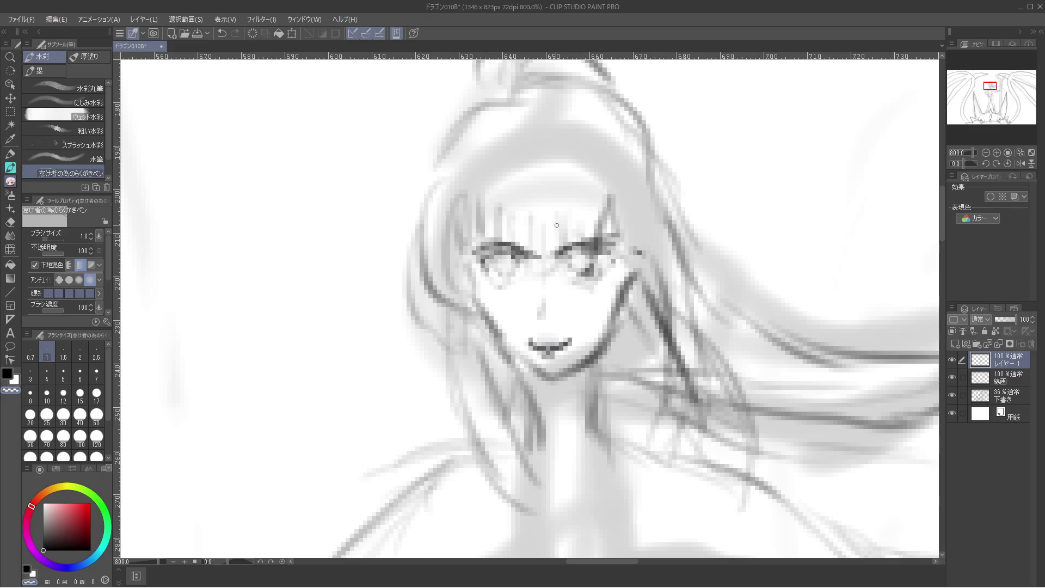
drag(615, 244, 594, 246)
Outline both of the figure's eyes and their upper lashes in black with the ドットペン marker.
click(11, 154)
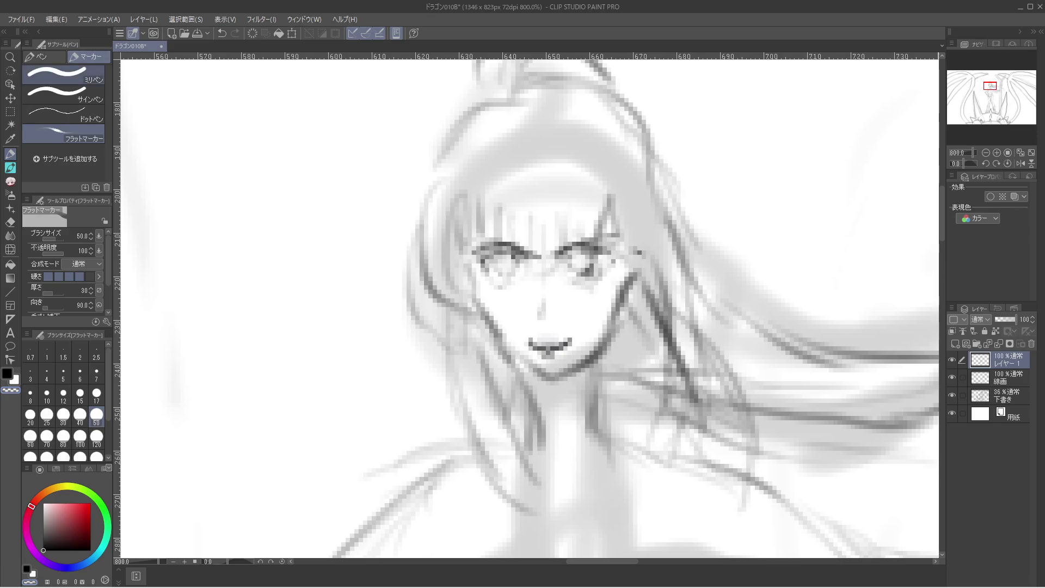
click(64, 114)
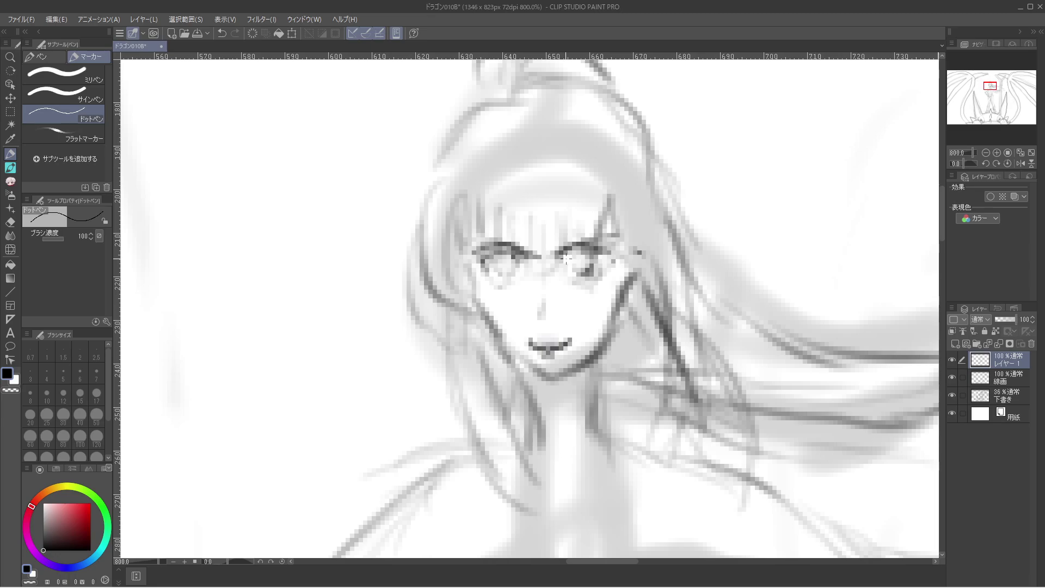
mouse_move(561, 255)
mouse_down()
mouse_move(575, 271)
mouse_move(596, 251)
mouse_up()
mouse_move(513, 256)
mouse_down()
mouse_move(496, 275)
mouse_move(486, 257)
mouse_up()
click(578, 275)
drag(555, 257, 594, 244)
mouse_move(525, 257)
mouse_down()
mouse_move(484, 238)
mouse_move(469, 252)
mouse_up()
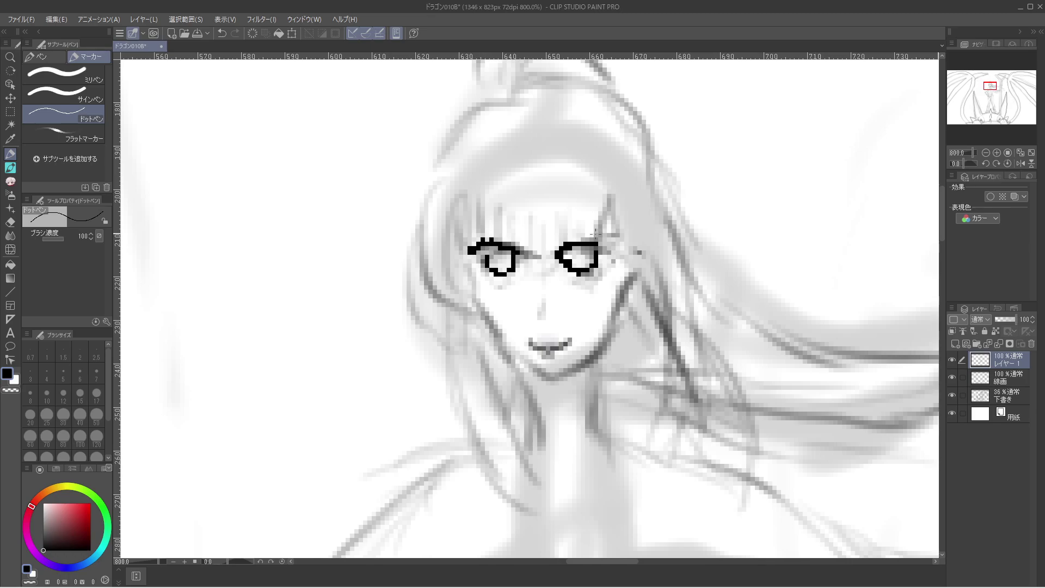
drag(581, 240, 609, 252)
key(ctrl+alt+0)
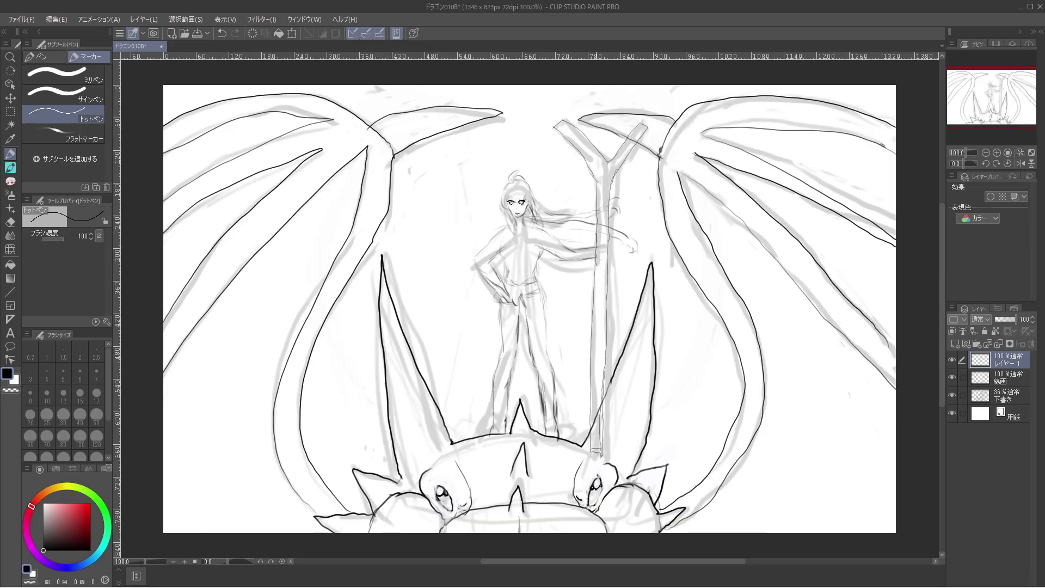
Erase the black eye and lash outlines using the Gペン at size 1 with the transparent colour.
scroll(534, 222, up, 4)
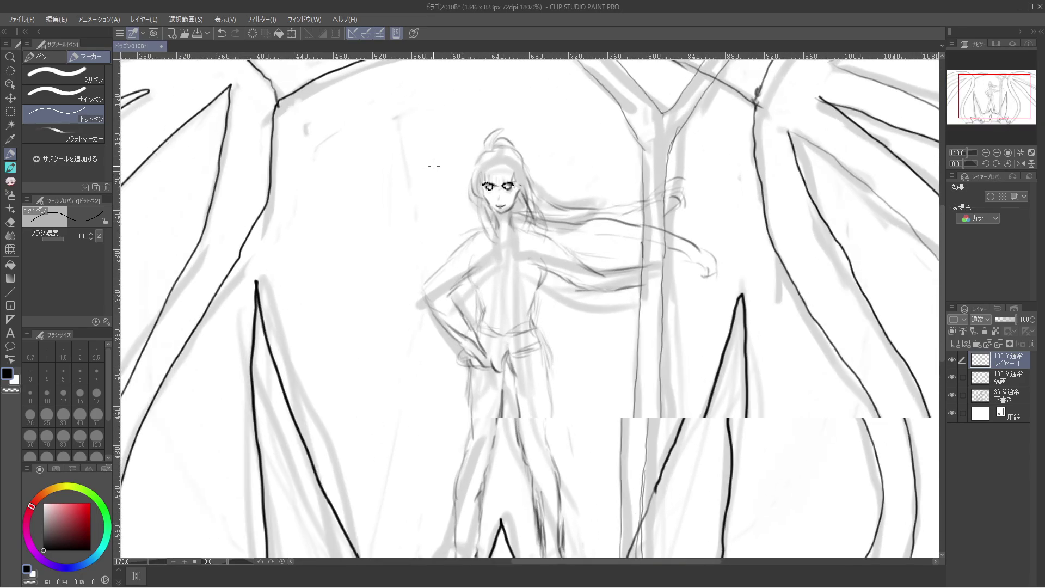
scroll(434, 166, up, 10)
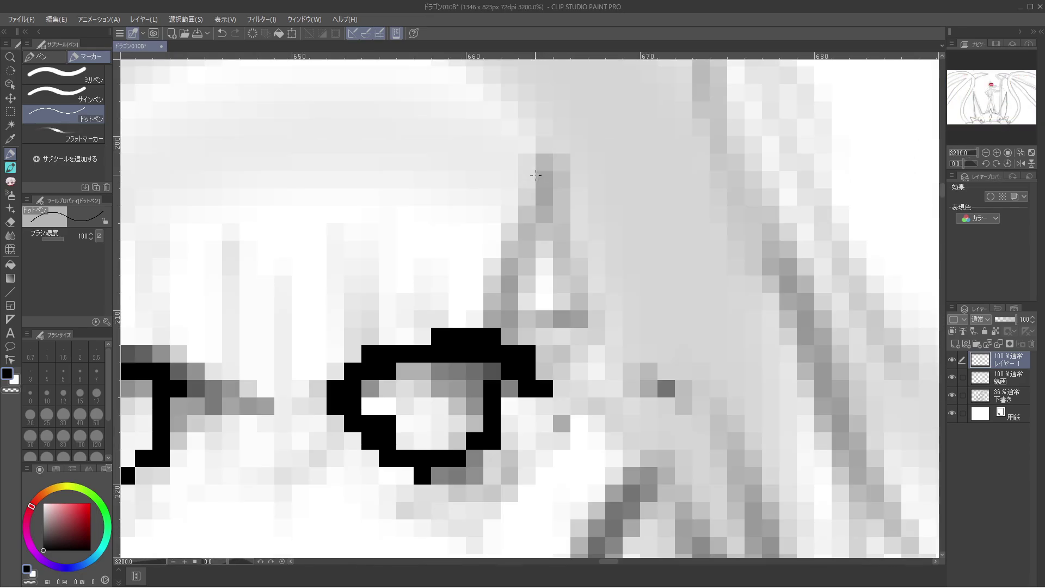
scroll(536, 175, down, 5)
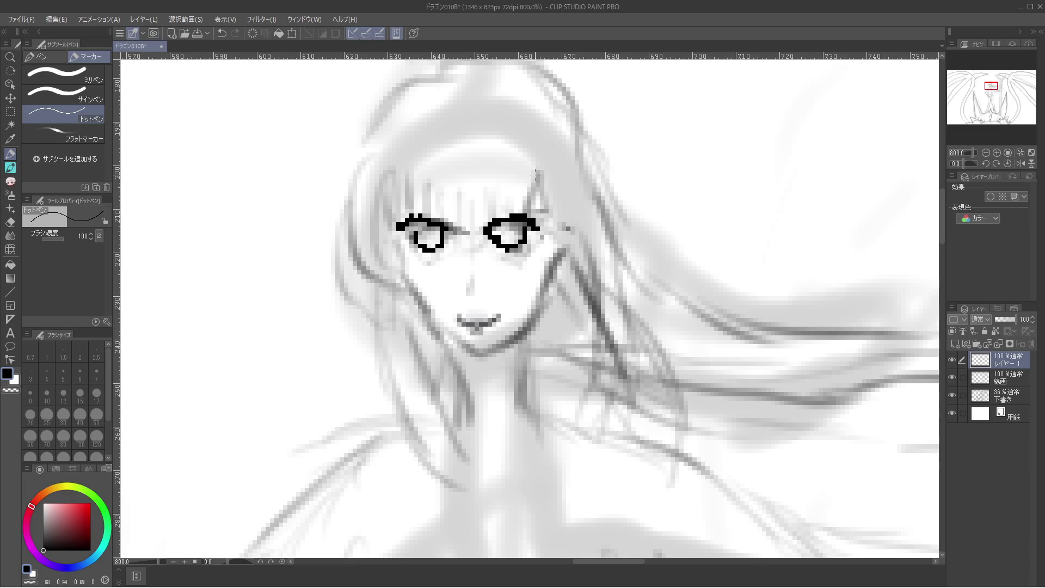
click(39, 57)
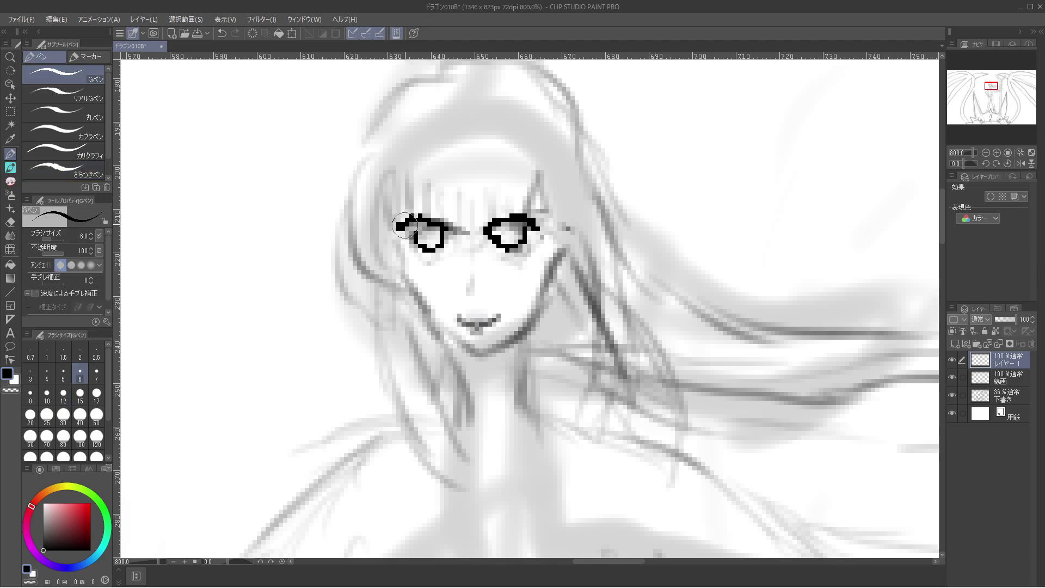
click(46, 353)
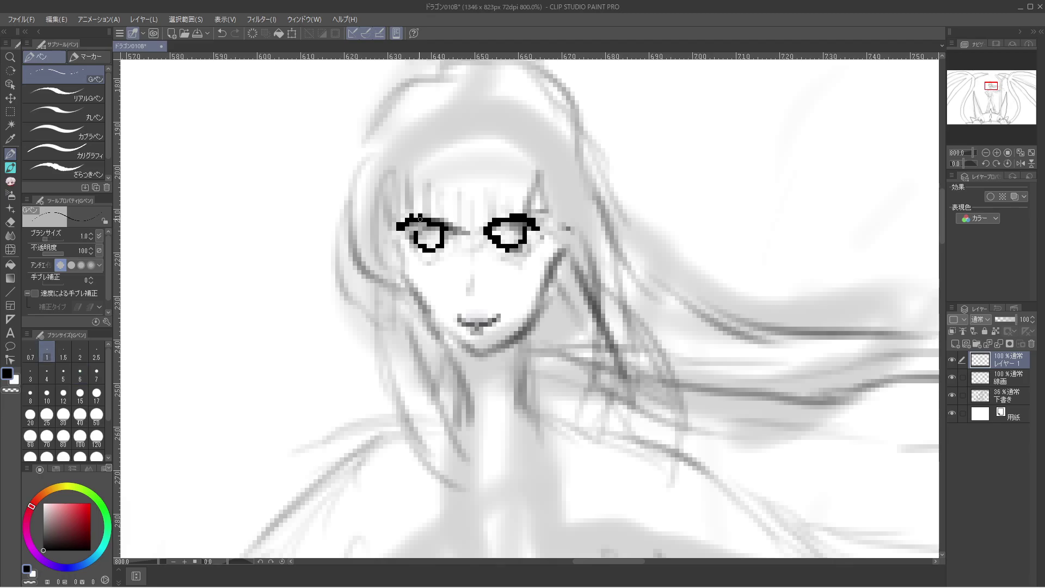
key(c)
mouse_move(413, 220)
mouse_down()
mouse_move(396, 229)
mouse_move(460, 232)
mouse_move(450, 229)
mouse_up()
drag(512, 216, 490, 224)
mouse_move(531, 225)
mouse_down()
mouse_move(510, 248)
mouse_move(519, 243)
mouse_move(437, 237)
mouse_move(436, 250)
mouse_move(416, 233)
mouse_move(519, 238)
mouse_up()
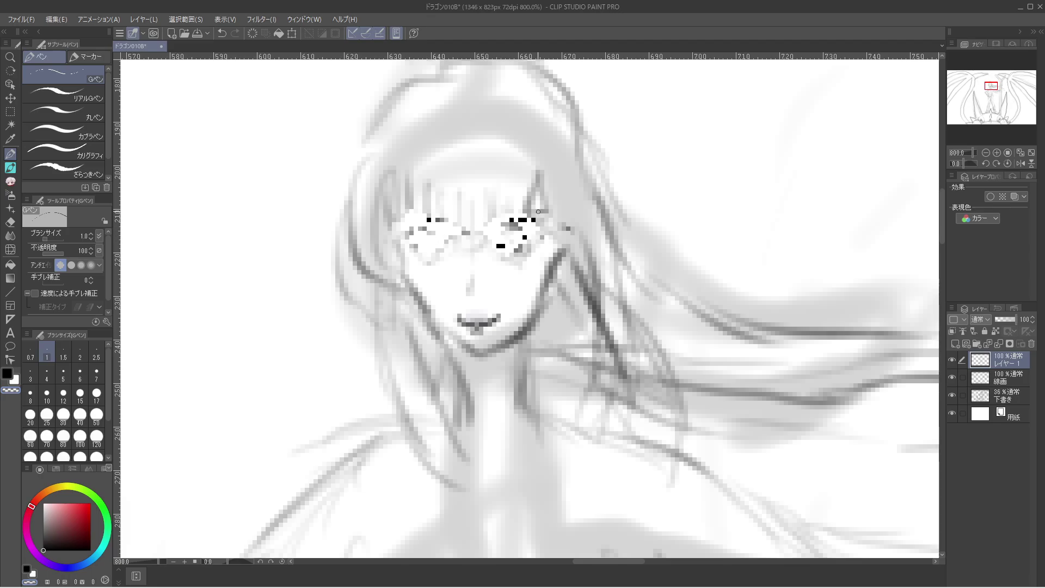
key(c)
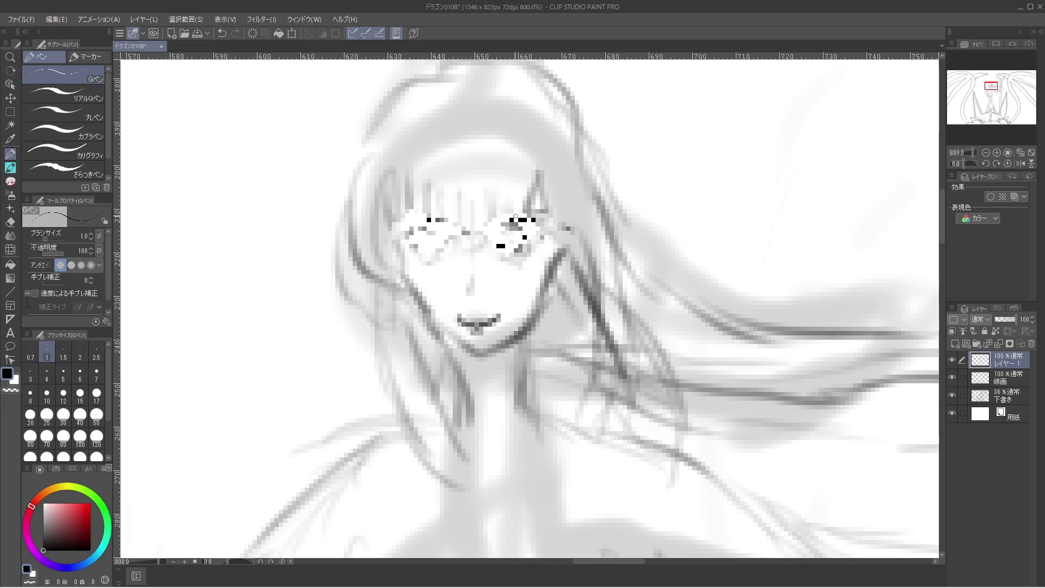
click(524, 236)
click(525, 229)
mouse_move(523, 244)
mouse_down()
mouse_move(504, 254)
mouse_move(484, 231)
mouse_up()
key(c)
key(c)
key(c)
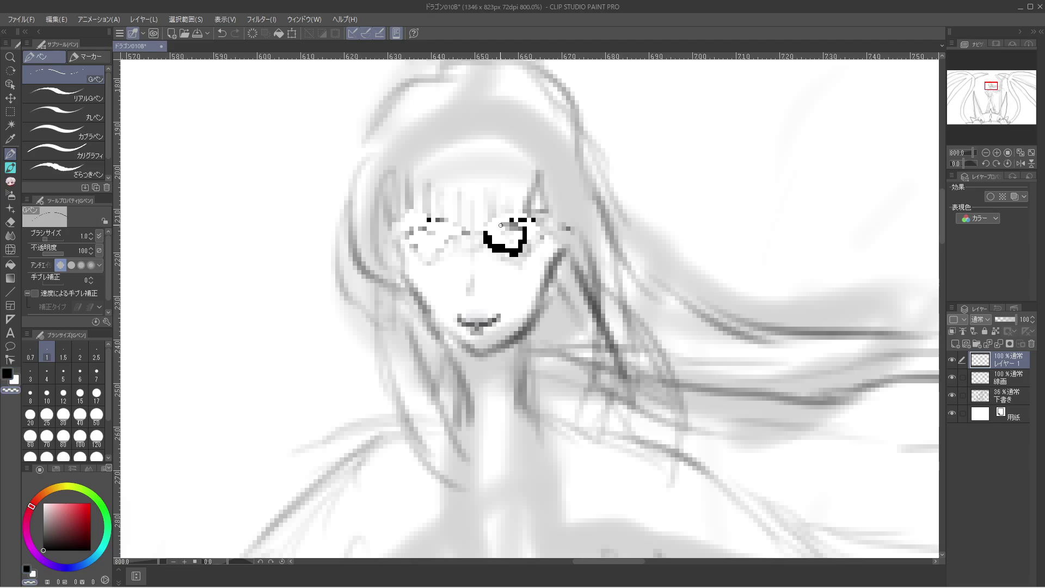
key(c)
key(c)
mouse_move(488, 227)
mouse_down()
mouse_move(506, 254)
mouse_move(525, 240)
mouse_move(515, 232)
mouse_up()
key(c)
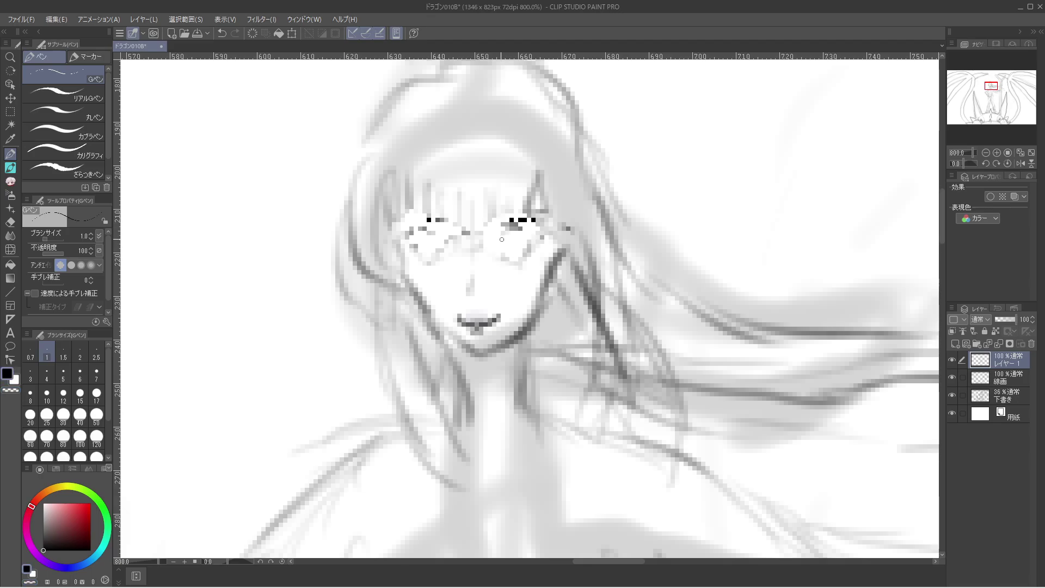
Draw round black iris outlines in both of the figure's eyes, redoing the one farther from the staff.
mouse_move(500, 228)
mouse_down()
mouse_move(518, 254)
mouse_move(522, 230)
mouse_move(501, 229)
mouse_up()
mouse_move(433, 251)
mouse_down()
mouse_move(425, 225)
mouse_move(436, 249)
mouse_up()
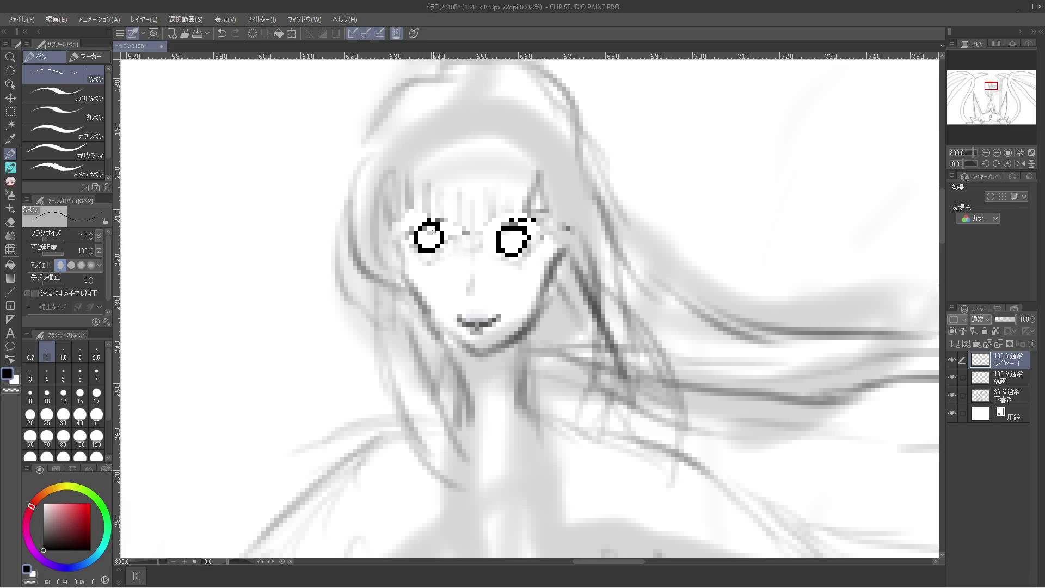
key(ctrl+z)
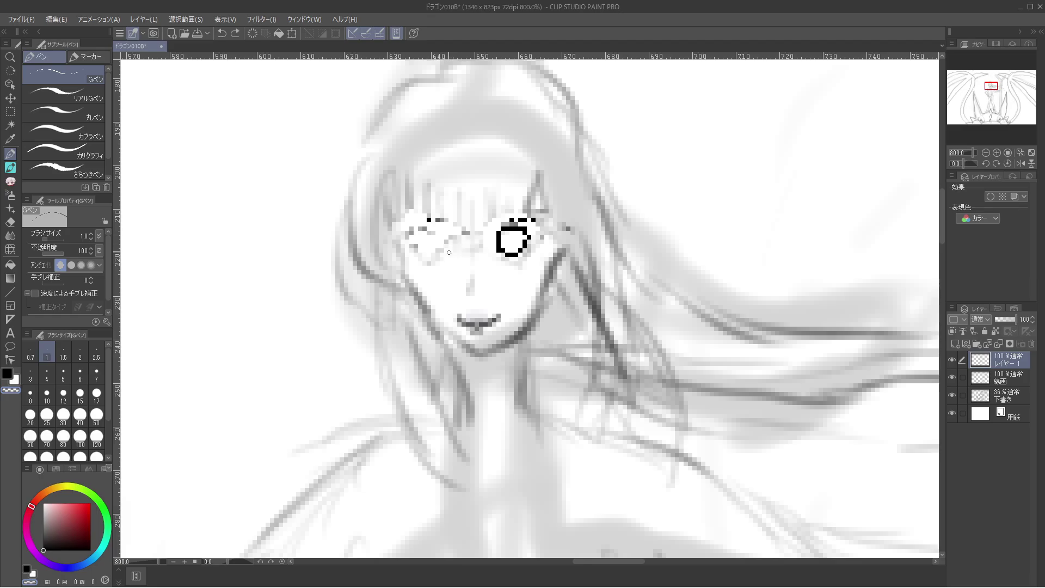
click(434, 232)
key(c)
mouse_move(437, 231)
mouse_down()
mouse_move(425, 233)
mouse_move(443, 254)
mouse_move(452, 232)
mouse_move(431, 232)
mouse_up()
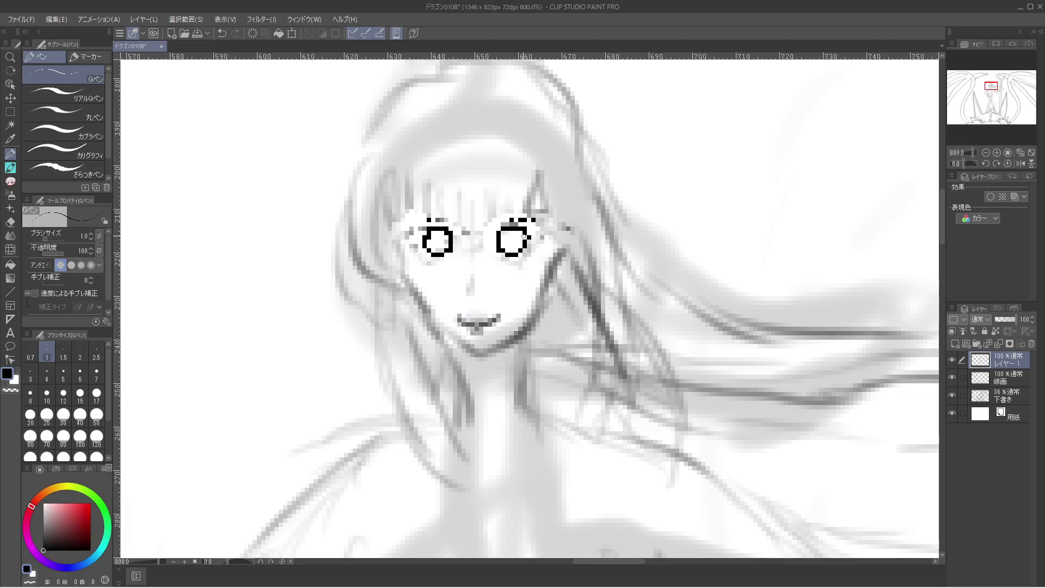
Reshape the outer edge of the iris nearer the staff and draw short, level black upper lash lines over both eyes.
drag(525, 236, 519, 251)
key(c)
mouse_move(524, 229)
mouse_down()
mouse_move(524, 246)
mouse_move(527, 225)
mouse_up()
key(c)
drag(443, 223, 406, 223)
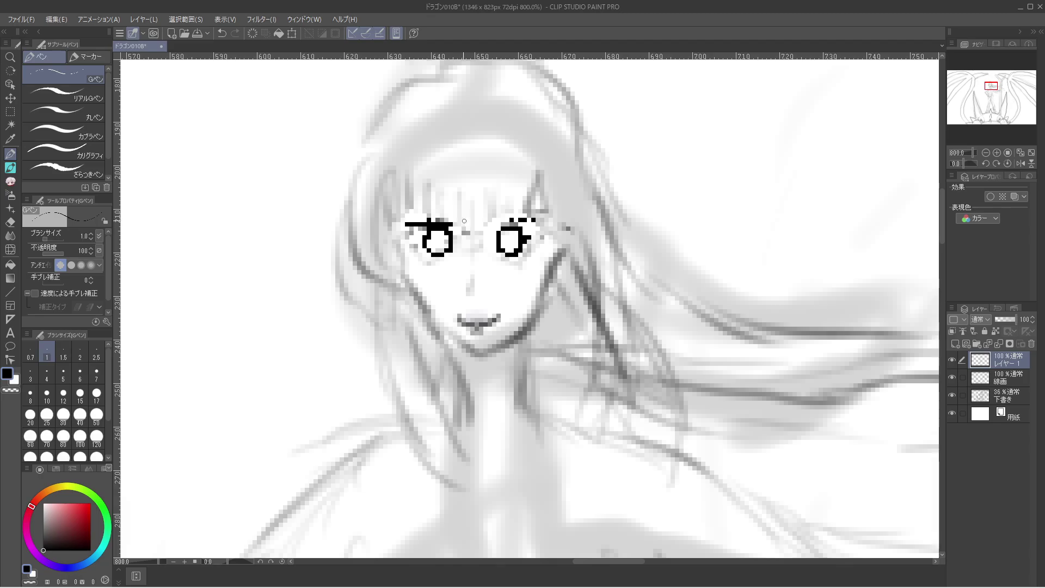
drag(507, 223, 521, 221)
key(ctrl+alt+0)
Add short black lower-lid strokes along the bottom of both of the figure's eyes.
scroll(548, 201, up, 5)
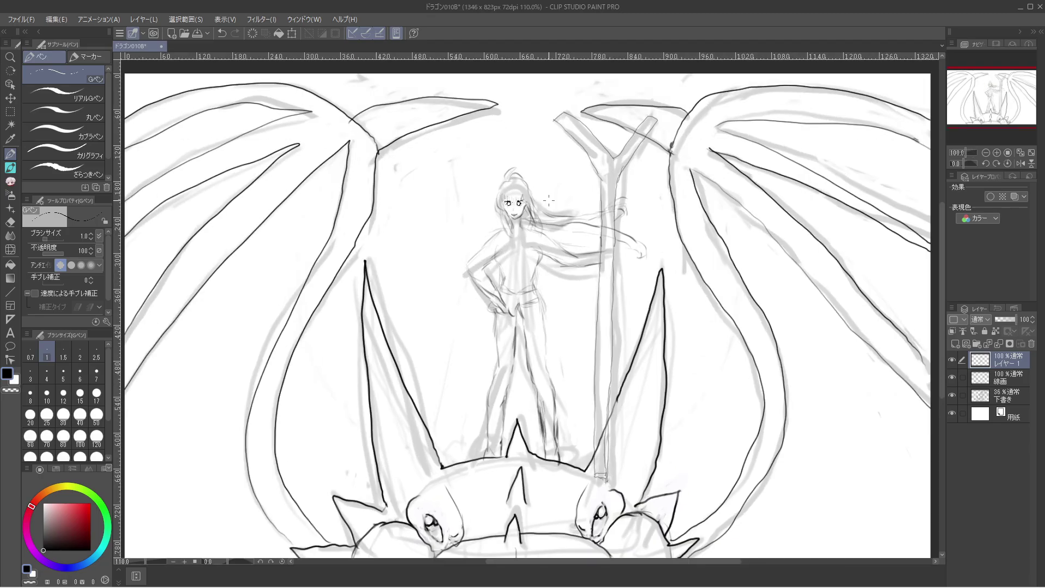
scroll(548, 200, up, 10)
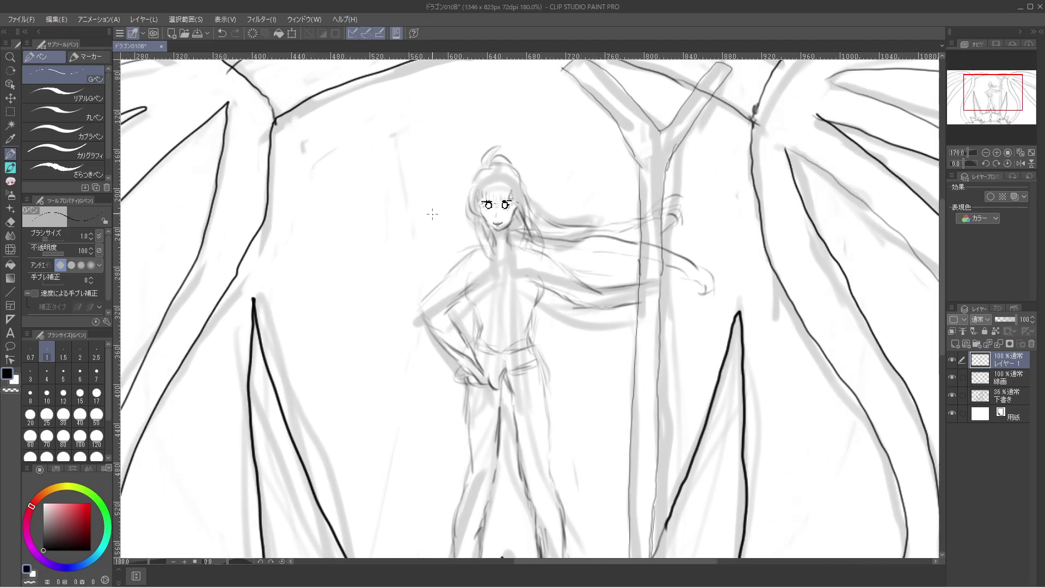
scroll(497, 194, down, 4)
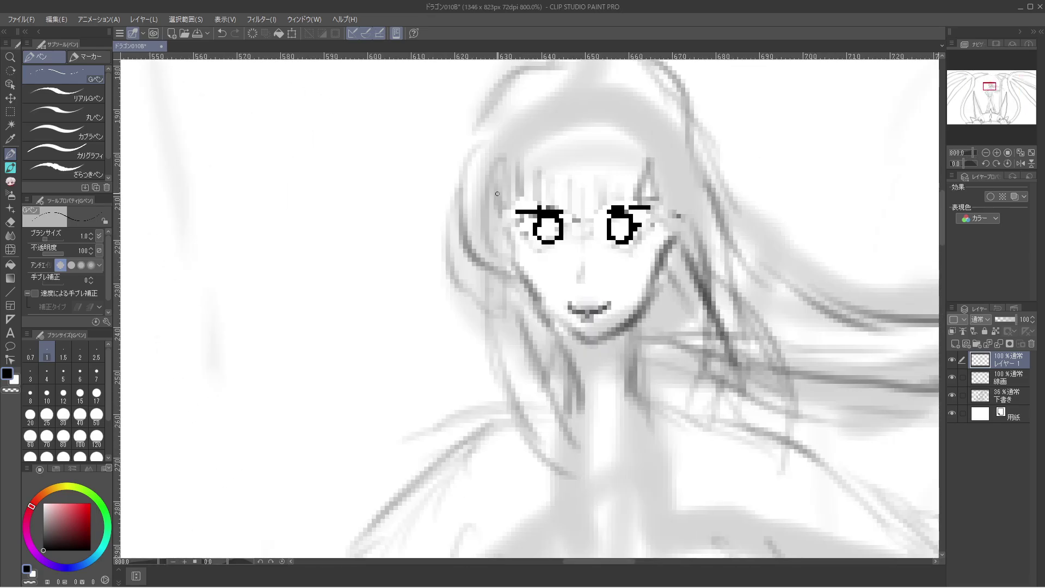
drag(521, 240, 558, 248)
drag(616, 247, 630, 248)
key(ctrl+alt+0)
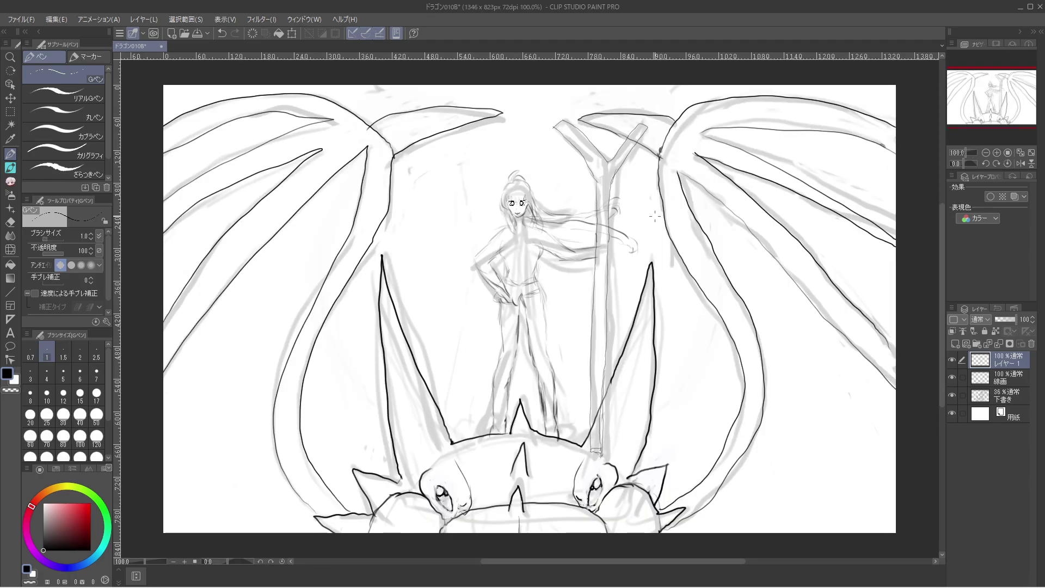
Draw the outer contour of the eye farther from the staff and short black inner-corner strokes beside both eyes.
scroll(655, 216, up, 1)
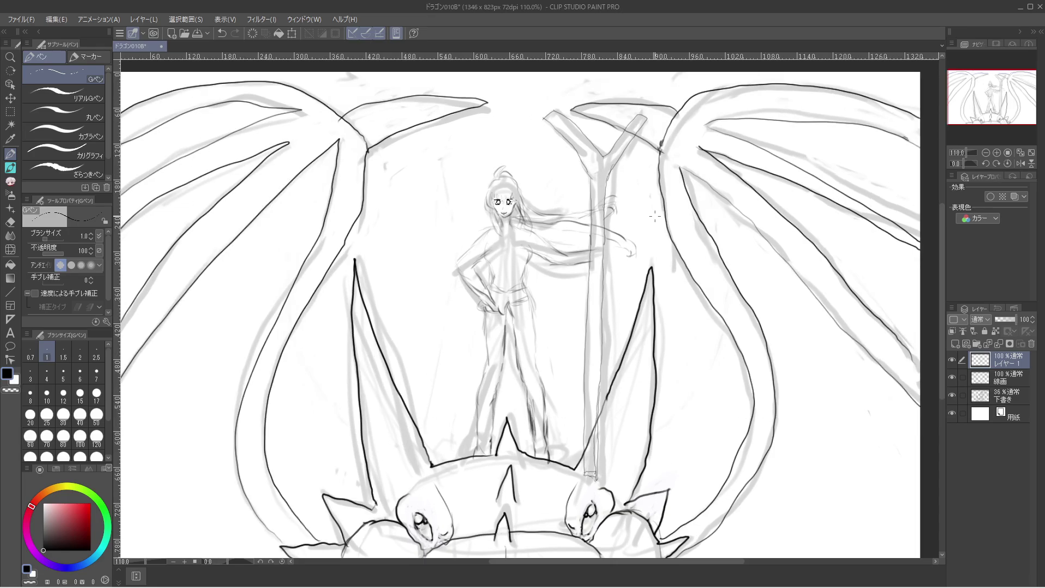
scroll(491, 198, up, 6)
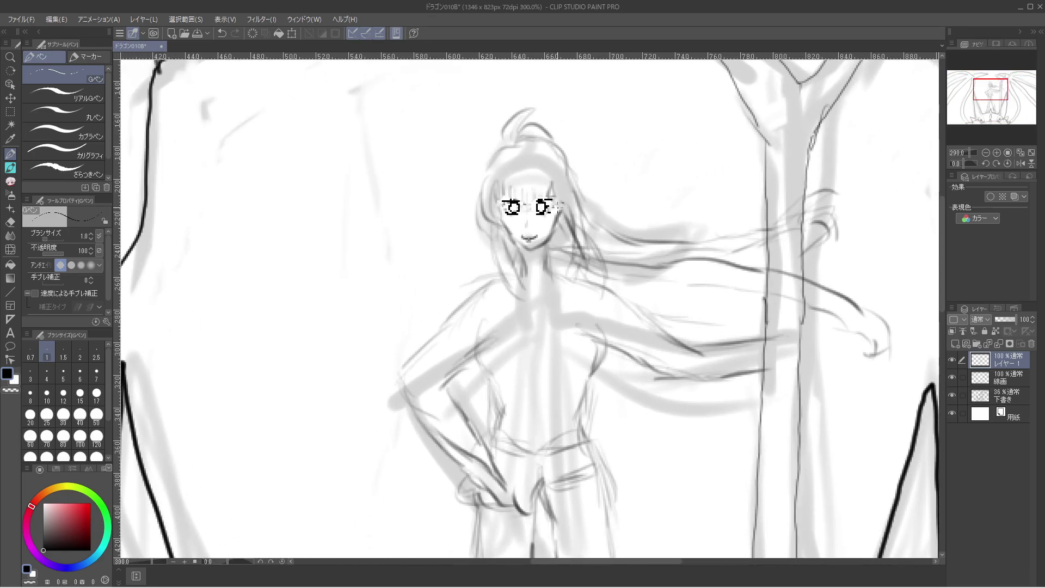
scroll(559, 205, up, 5)
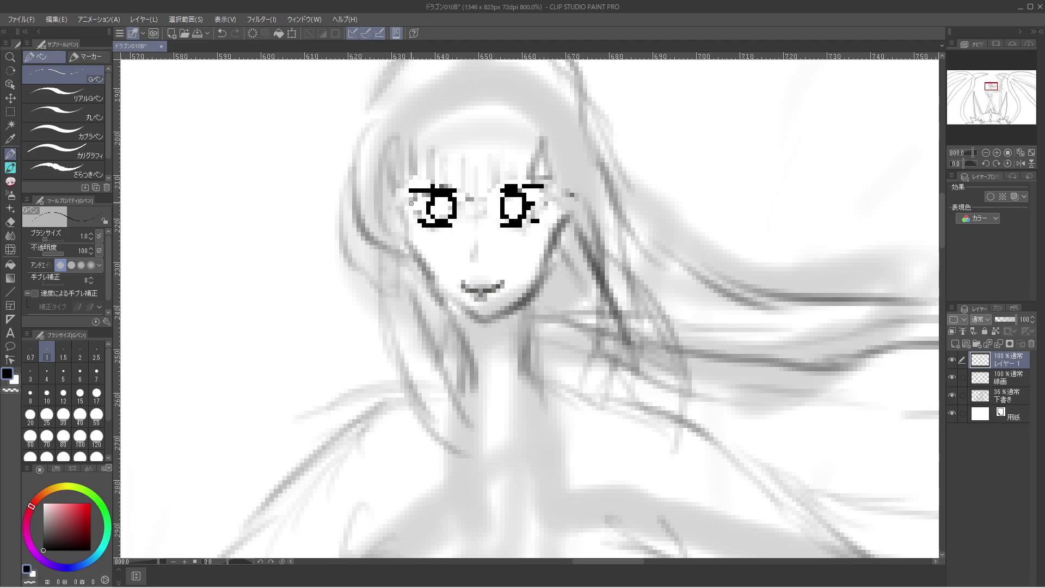
mouse_move(407, 203)
mouse_down()
mouse_move(429, 219)
mouse_move(454, 220)
mouse_up()
mouse_move(523, 222)
mouse_down()
mouse_move(546, 195)
mouse_move(493, 198)
mouse_move(496, 214)
mouse_move(492, 198)
mouse_move(506, 226)
mouse_move(463, 215)
mouse_up()
drag(410, 193, 411, 206)
Erase excess black pixels from the upper lashes of both eyes and the outer corner farther from the staff, using the transparent colour.
scroll(421, 205, up, 2)
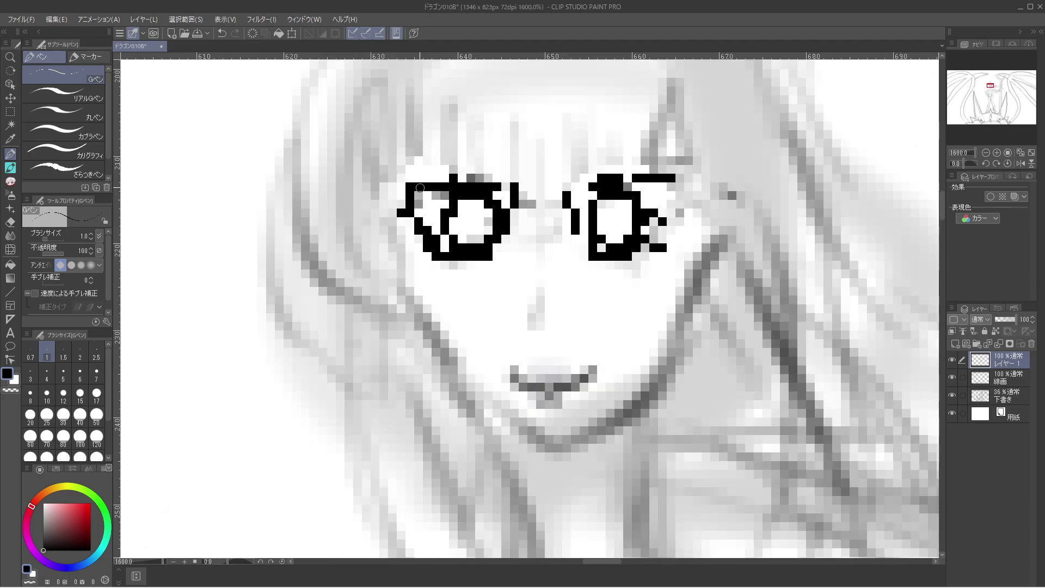
key(c)
click(410, 186)
click(401, 211)
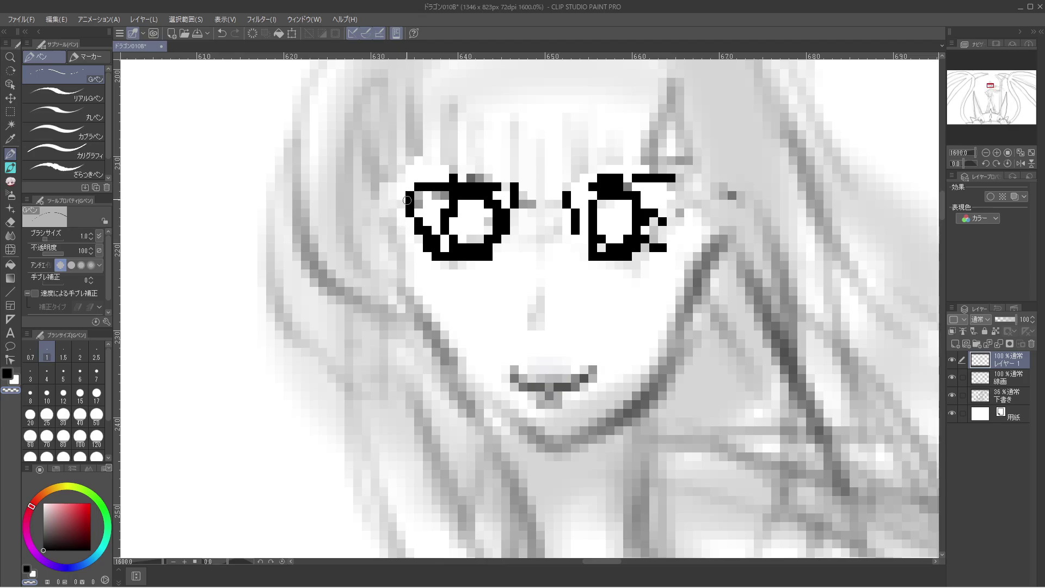
click(410, 205)
drag(418, 202, 443, 195)
drag(604, 188, 612, 188)
mouse_move(454, 187)
mouse_down()
mouse_move(502, 179)
mouse_move(446, 250)
mouse_move(431, 240)
mouse_move(433, 252)
mouse_up()
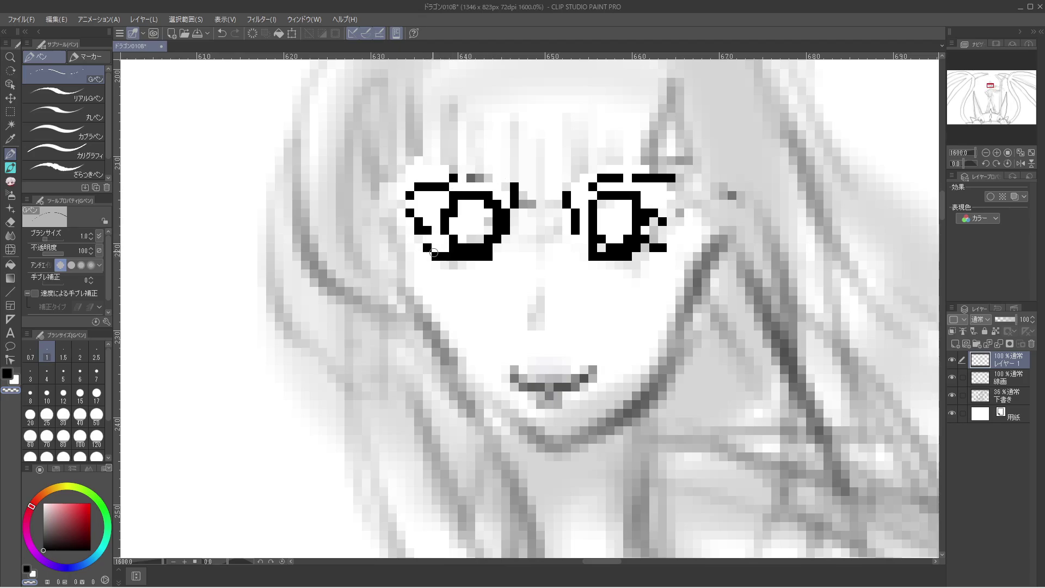
Erase stray black pixels along the lower lids of both eyes with the transparent colour.
click(435, 254)
click(489, 257)
click(611, 247)
key(c)
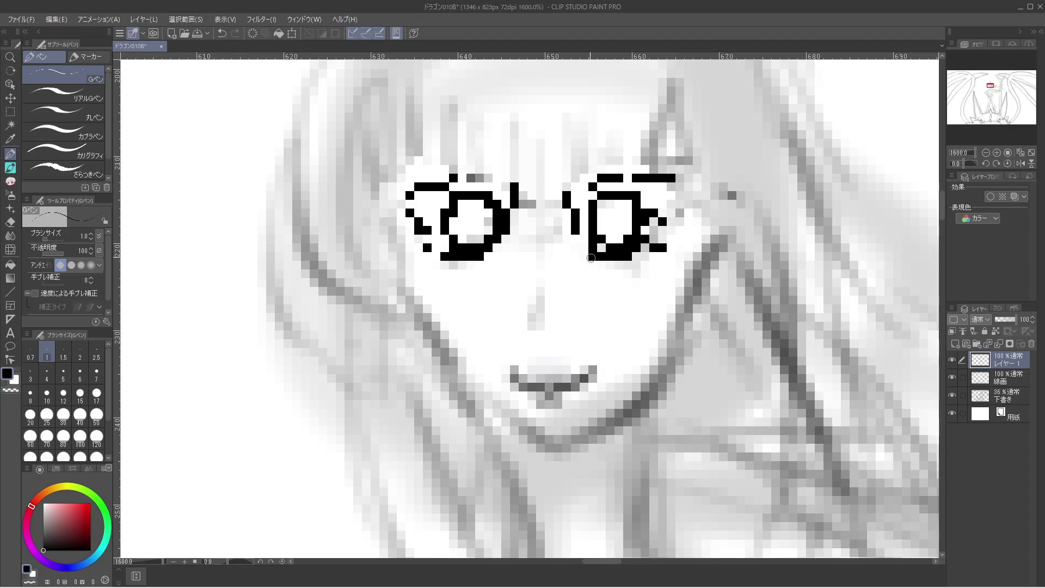
key(c)
click(479, 256)
Fade the black lash and lid lines around both irises using the 怠け者の為のらくがきペン at size 1.
key(ctrl+alt+0)
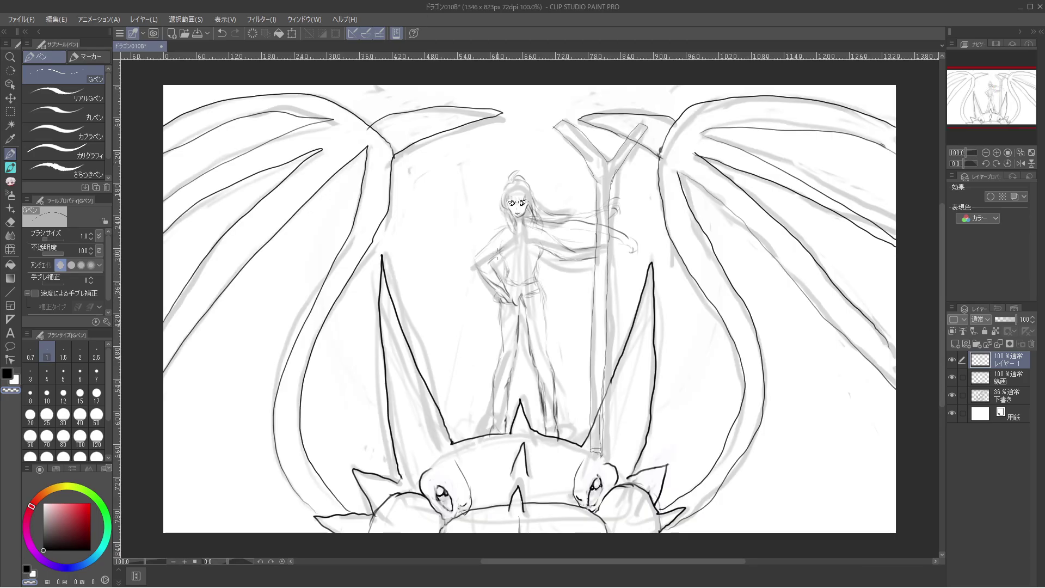
scroll(497, 253, up, 4)
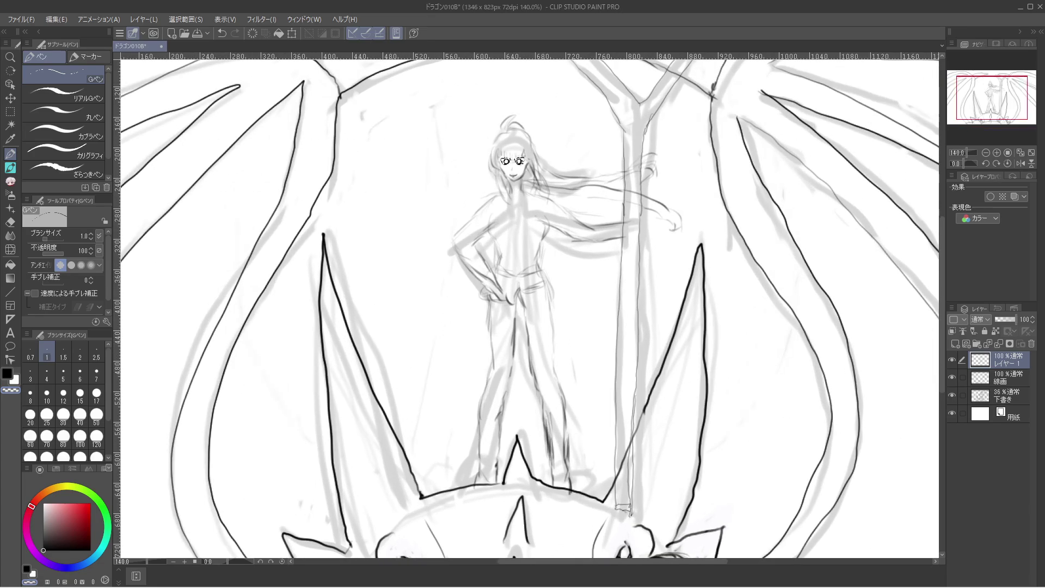
scroll(529, 312, up, 4)
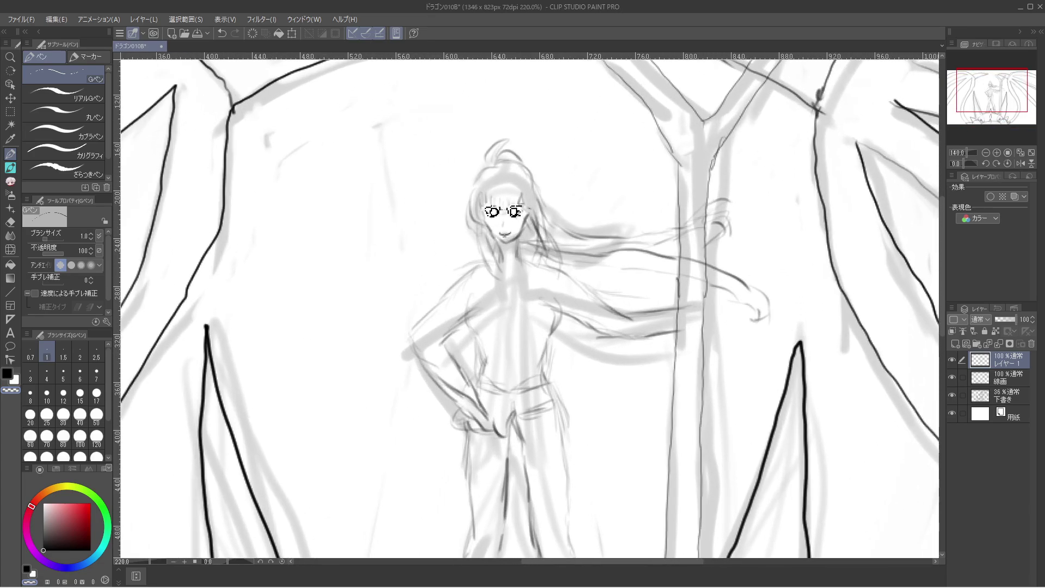
scroll(526, 138, up, 5)
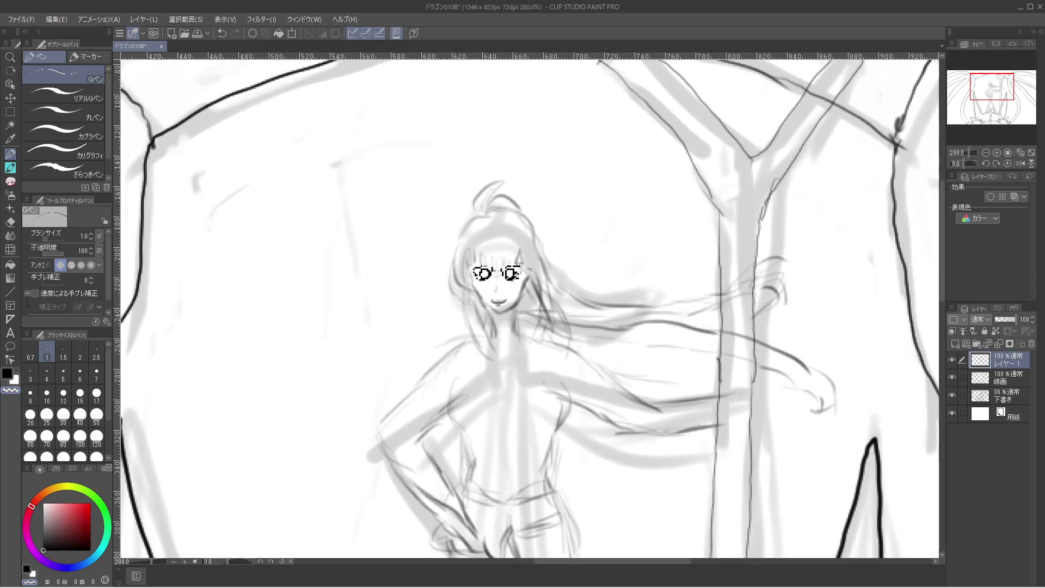
scroll(531, 313, up, 3)
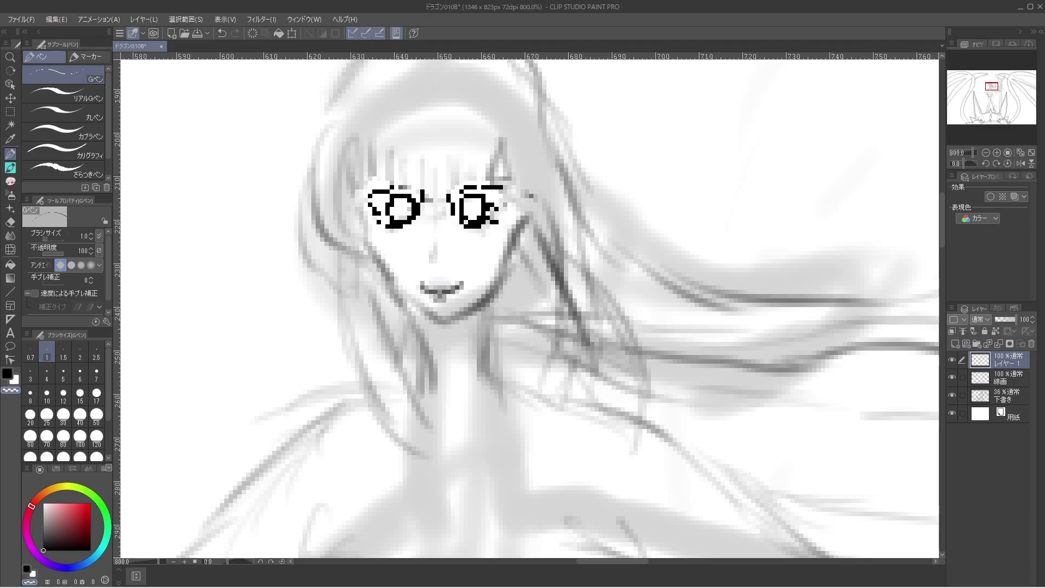
key(e)
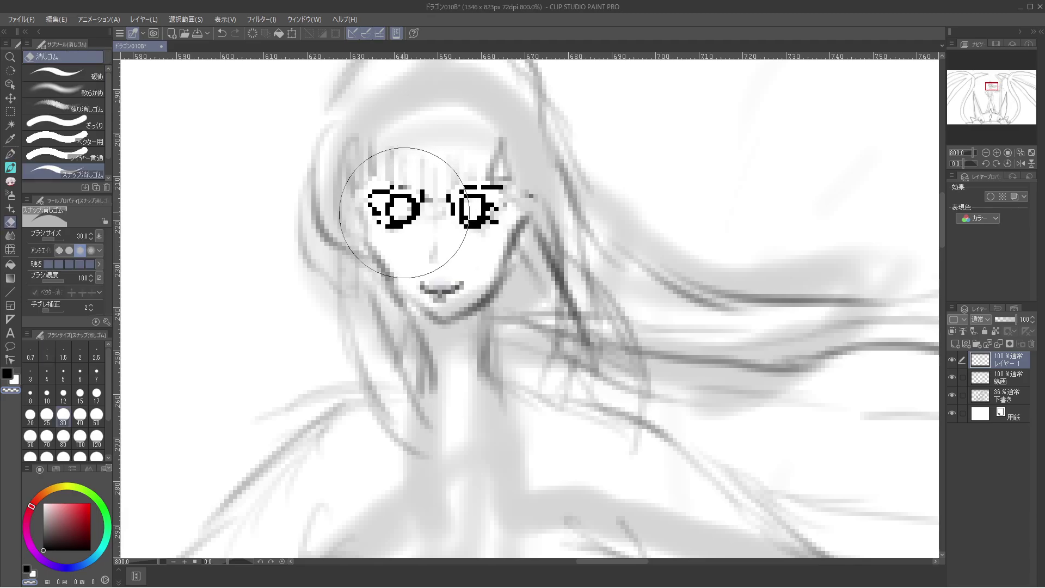
key(x)
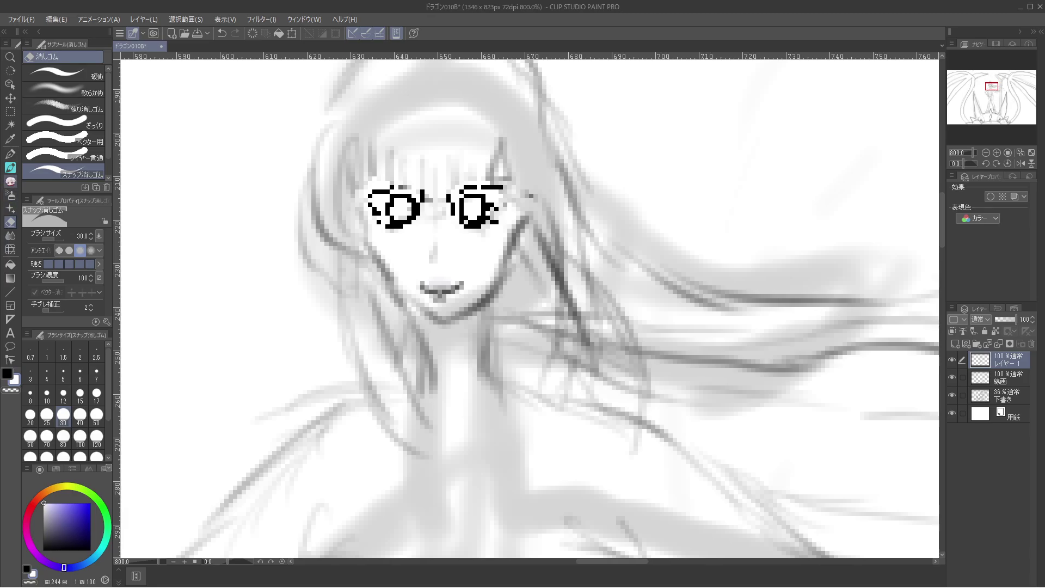
key(b)
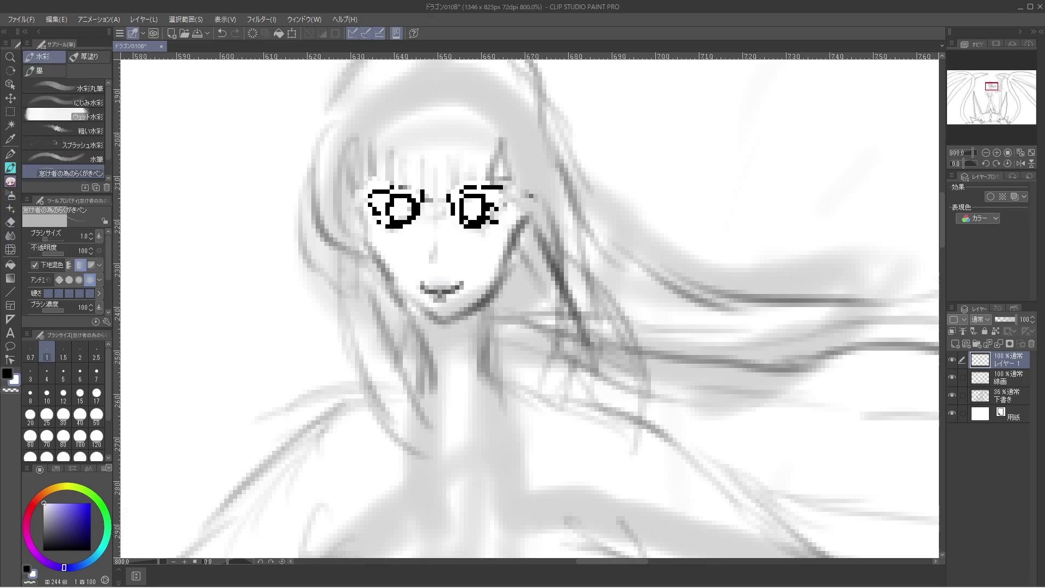
key(c)
key(c)
mouse_move(388, 192)
mouse_down()
mouse_move(376, 192)
mouse_move(394, 188)
mouse_move(373, 211)
mouse_move(381, 223)
mouse_move(418, 217)
mouse_move(415, 199)
mouse_move(396, 194)
mouse_move(381, 203)
mouse_move(389, 224)
mouse_up()
mouse_move(460, 221)
mouse_down()
mouse_move(487, 224)
mouse_move(489, 204)
mouse_move(477, 193)
mouse_move(458, 201)
mouse_move(451, 224)
mouse_move(456, 201)
mouse_move(495, 190)
mouse_move(453, 198)
mouse_move(452, 210)
mouse_move(447, 201)
mouse_move(455, 221)
mouse_move(475, 227)
mouse_move(498, 222)
mouse_move(498, 208)
mouse_move(462, 228)
mouse_up()
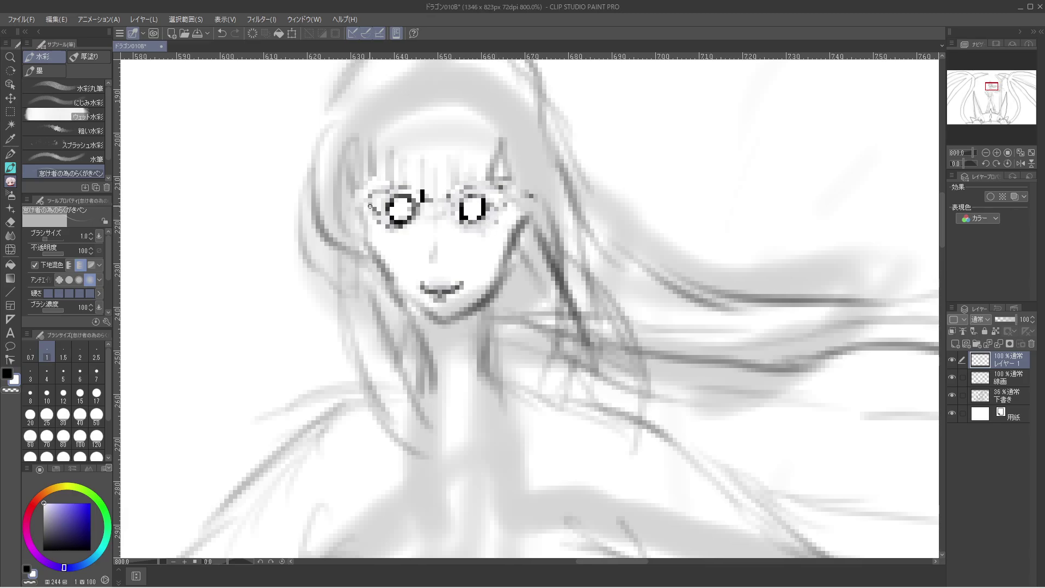
drag(371, 206, 410, 224)
Fade the dark hair strand above the eye nearer the staff and hide the 下書き layer.
key(ctrl+alt+0)
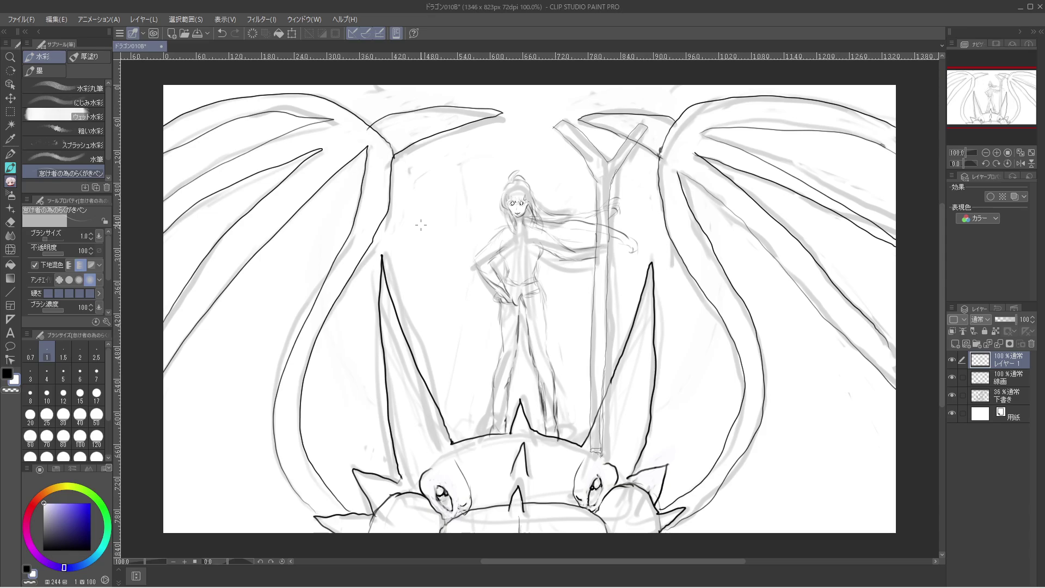
scroll(421, 225, up, 4)
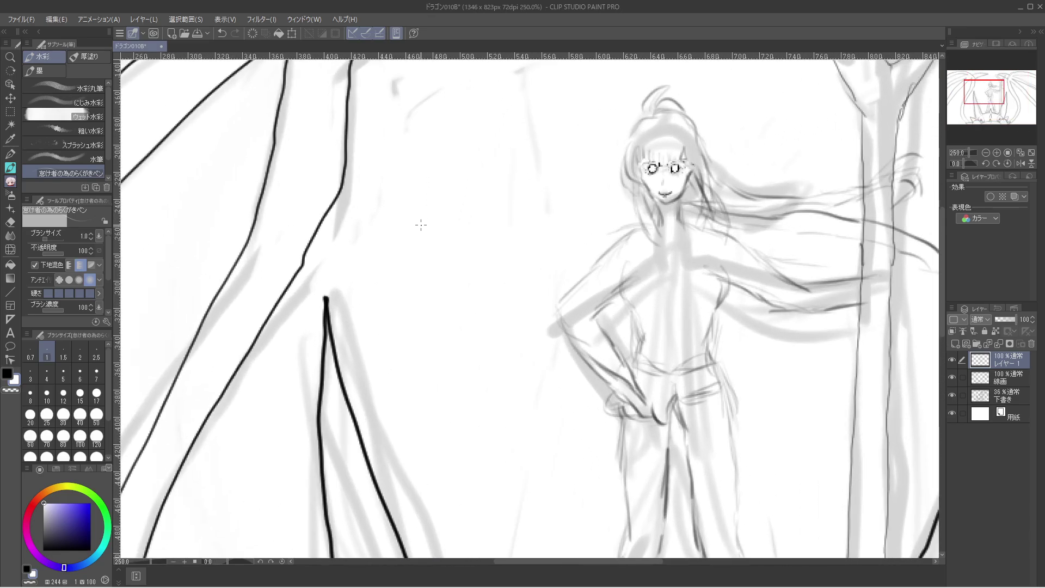
scroll(729, 117, up, 5)
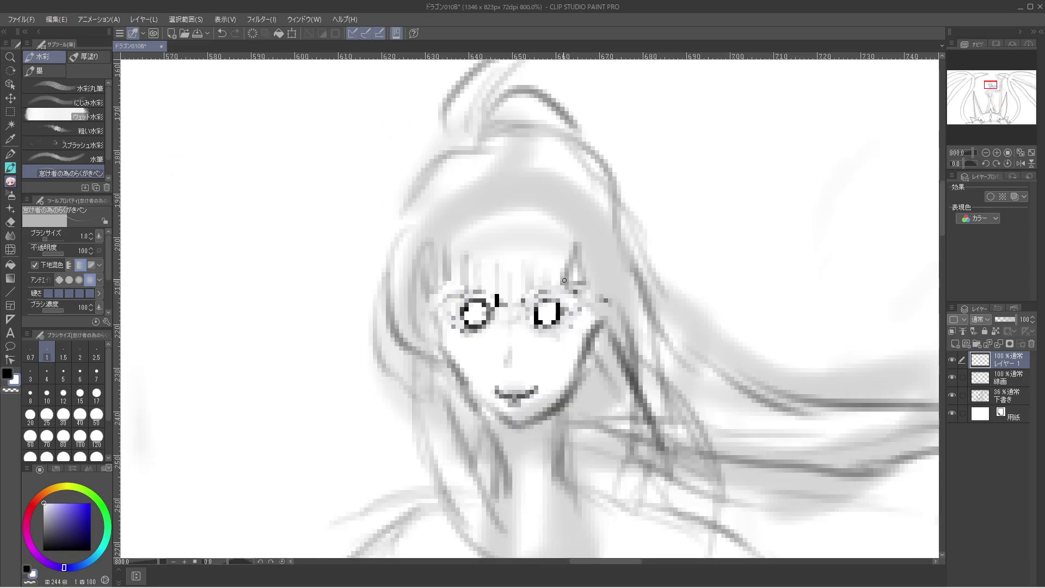
mouse_move(570, 272)
mouse_down()
mouse_move(569, 259)
mouse_move(577, 286)
mouse_move(588, 274)
mouse_move(581, 262)
mouse_move(583, 272)
mouse_up()
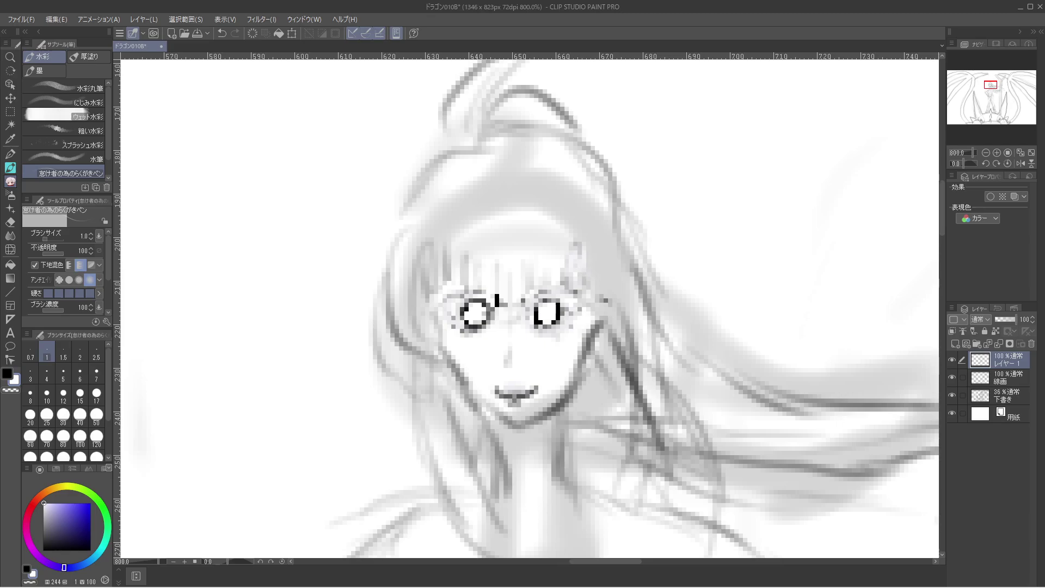
click(952, 395)
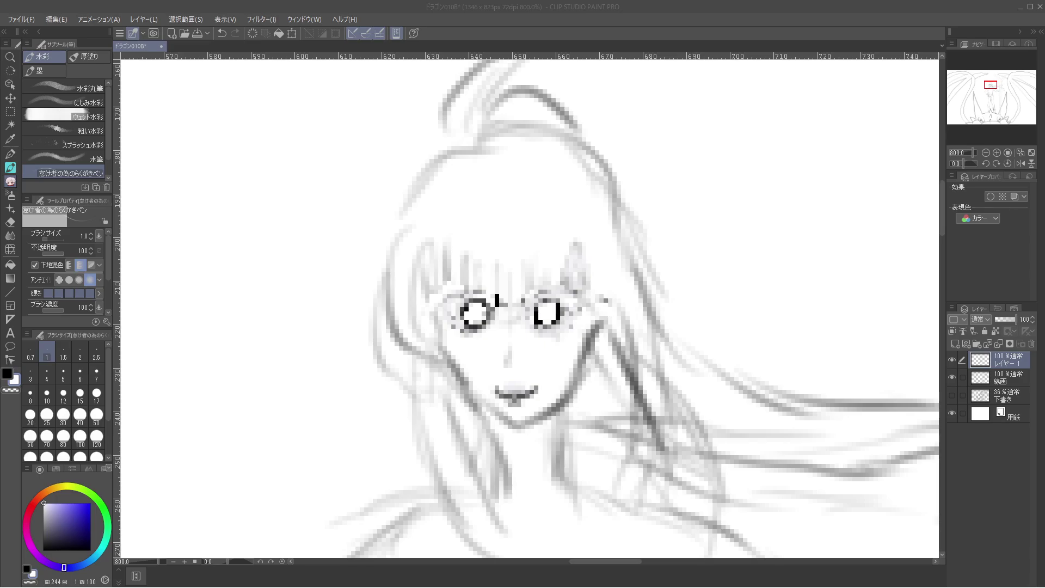
Outline both eyes in soft black and draw darker upper lash lines slanting down toward the nose, extending the outer end farther from the staff.
click(7, 374)
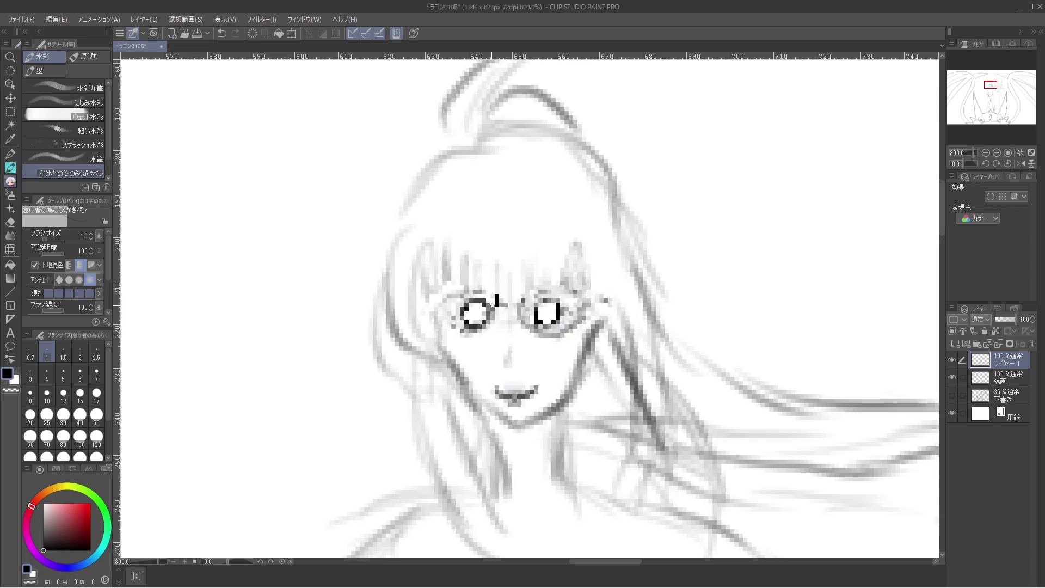
mouse_move(500, 306)
mouse_down()
mouse_move(489, 330)
mouse_move(456, 333)
mouse_move(446, 304)
mouse_up()
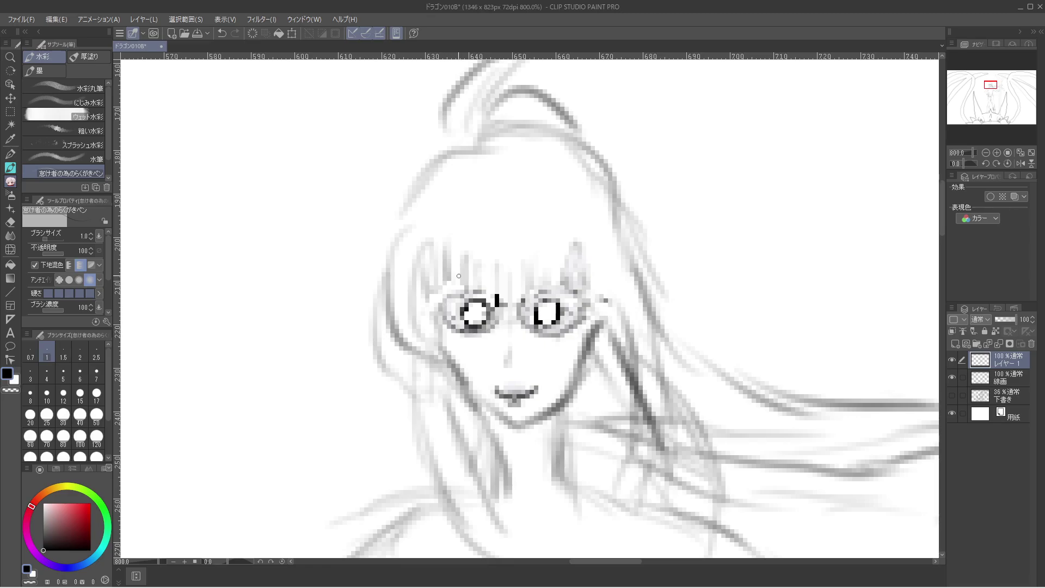
mouse_move(501, 306)
mouse_down()
mouse_move(445, 292)
mouse_move(510, 298)
mouse_move(467, 294)
mouse_move(502, 320)
mouse_move(436, 292)
mouse_up()
mouse_move(521, 314)
mouse_down()
mouse_move(548, 293)
mouse_move(579, 286)
mouse_up()
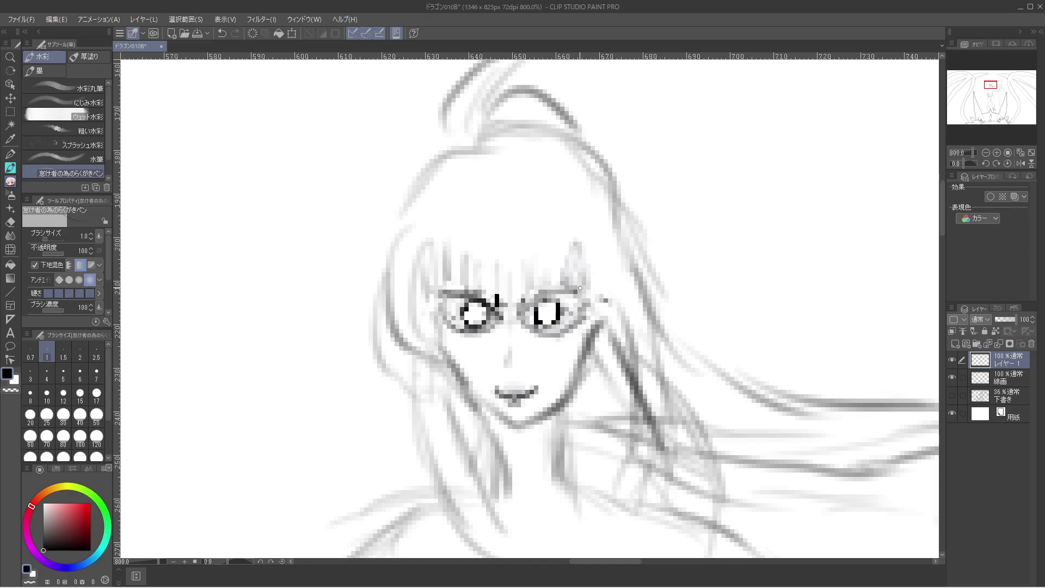
mouse_move(519, 319)
mouse_down()
mouse_move(549, 295)
mouse_move(520, 312)
mouse_move(585, 288)
mouse_up()
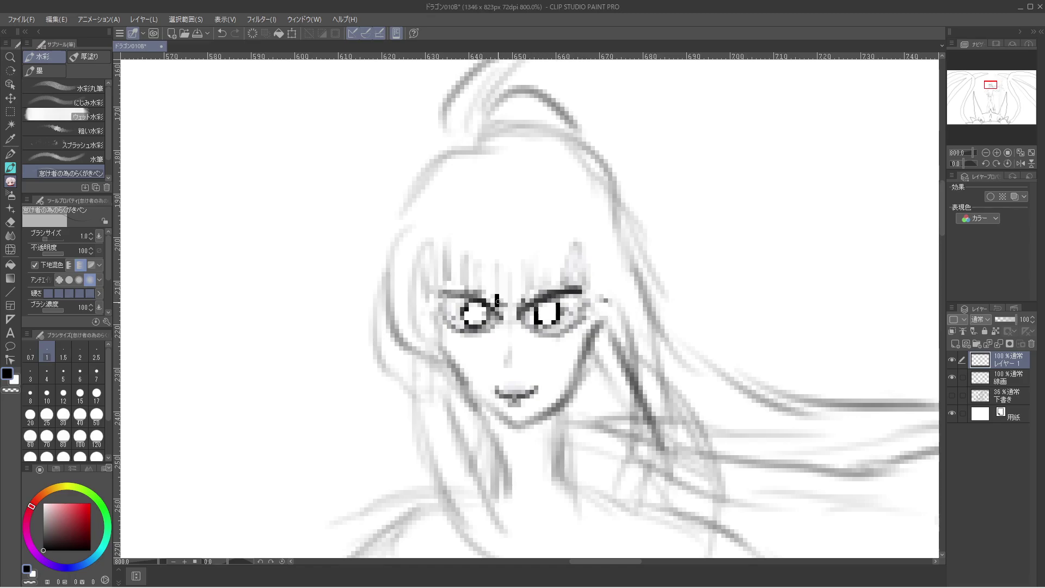
mouse_move(491, 315)
mouse_down()
mouse_move(452, 294)
mouse_move(465, 292)
mouse_move(422, 304)
mouse_up()
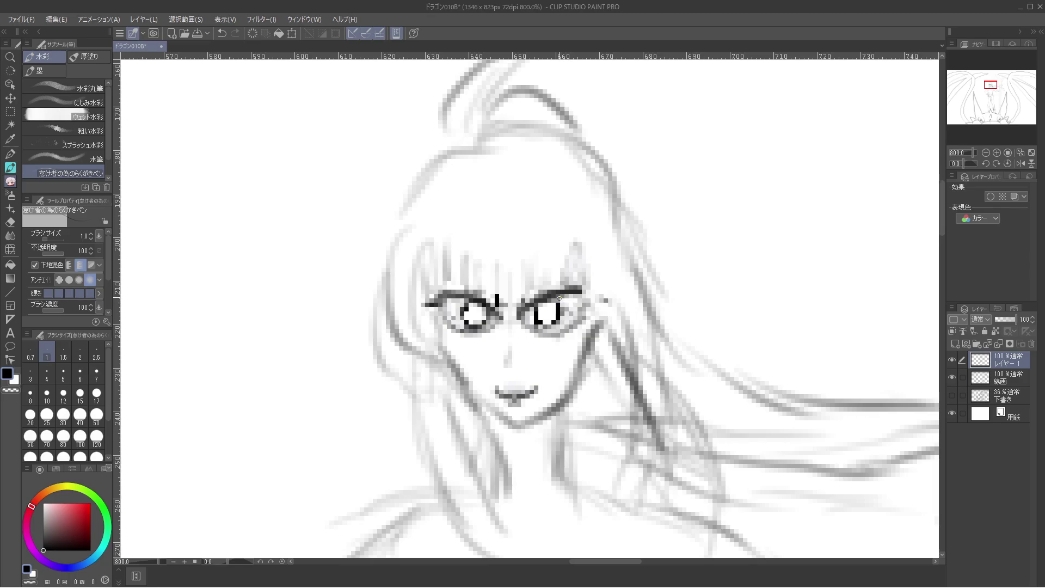
Reshape the outer end of the upper lash nearer the staff and thin both eye outlines with the transparent colour.
mouse_move(558, 298)
mouse_down()
mouse_move(589, 302)
mouse_move(590, 288)
mouse_move(567, 309)
mouse_move(580, 300)
mouse_move(578, 278)
mouse_up()
key(c)
drag(448, 291, 433, 301)
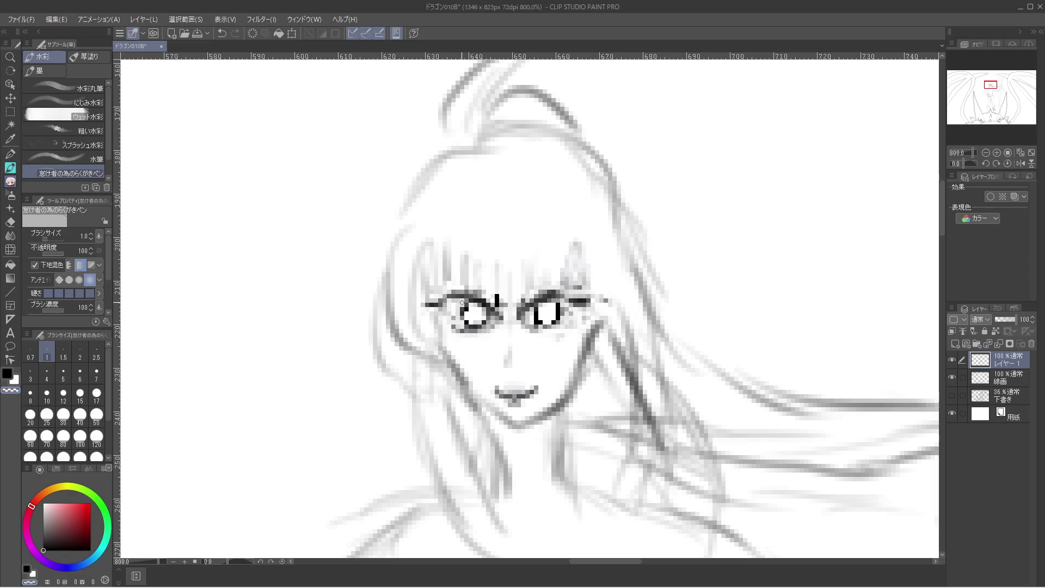
Lighten the inner edge of the iris nearer the staff with the transparent colour and undo the last strokes there.
key(ctrl+alt+0)
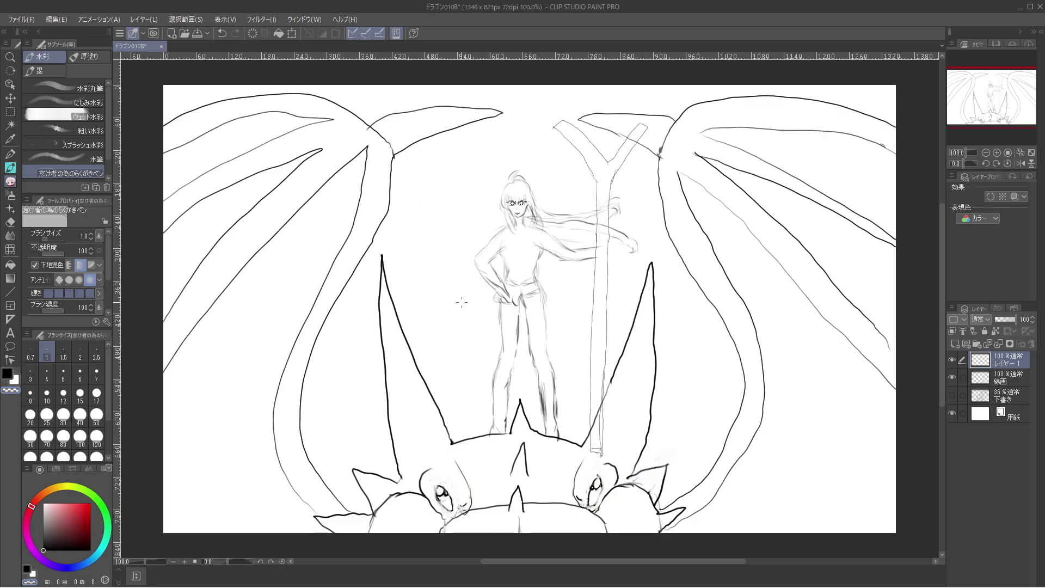
scroll(461, 301, up, 1)
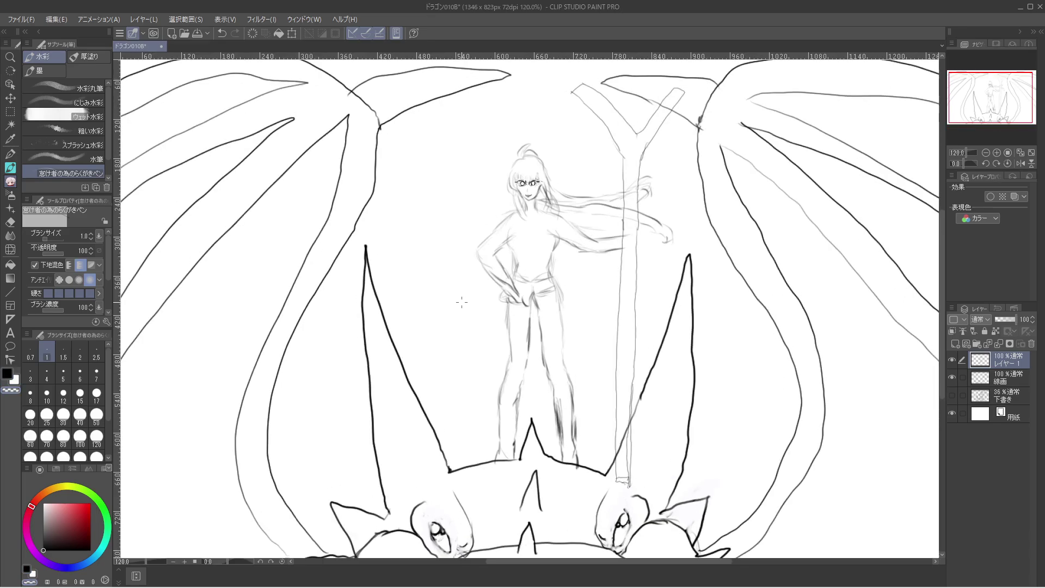
scroll(462, 301, up, 1)
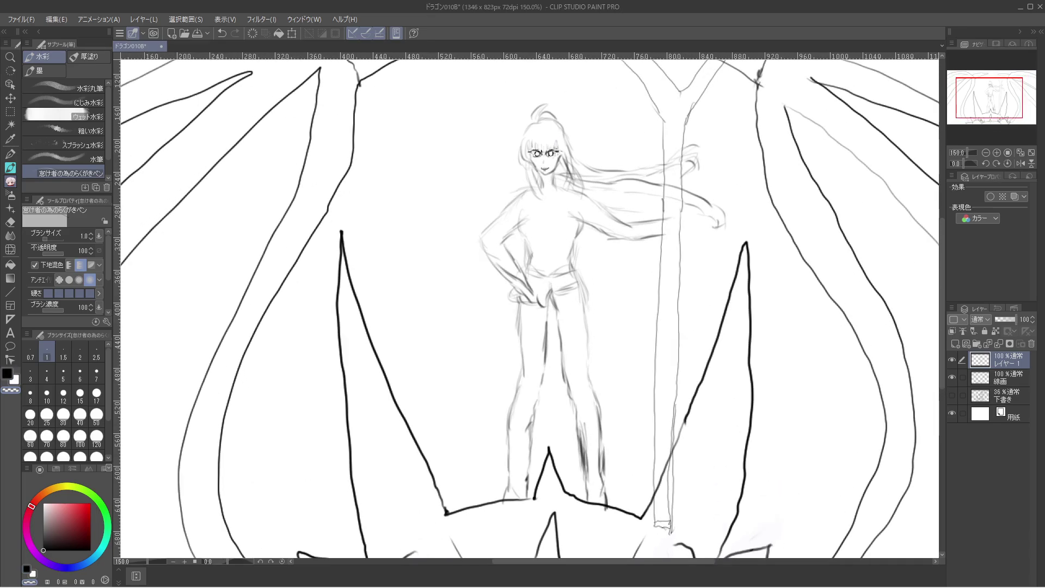
scroll(530, 308, up, 3)
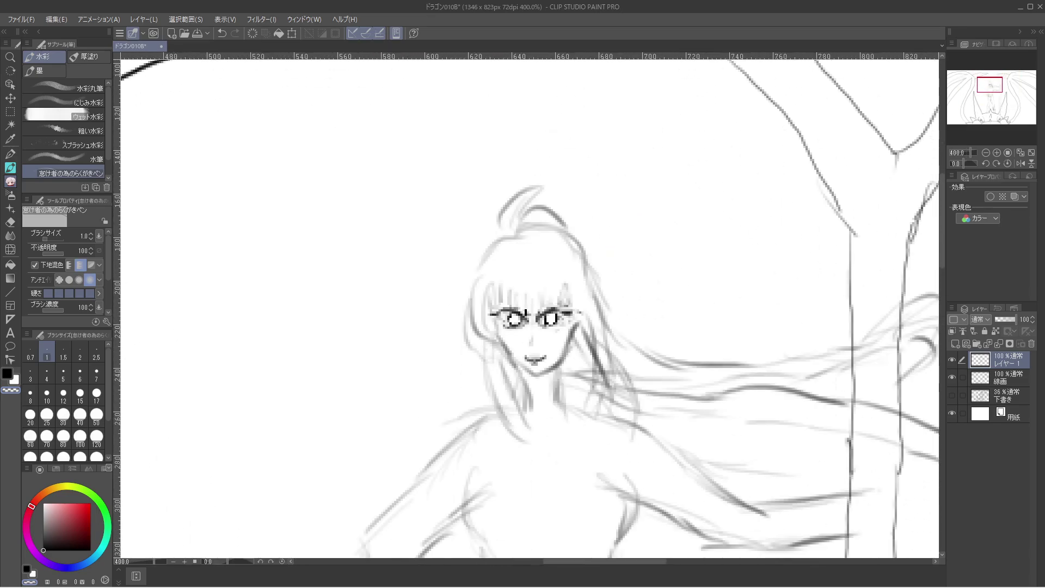
scroll(601, 416, up, 3)
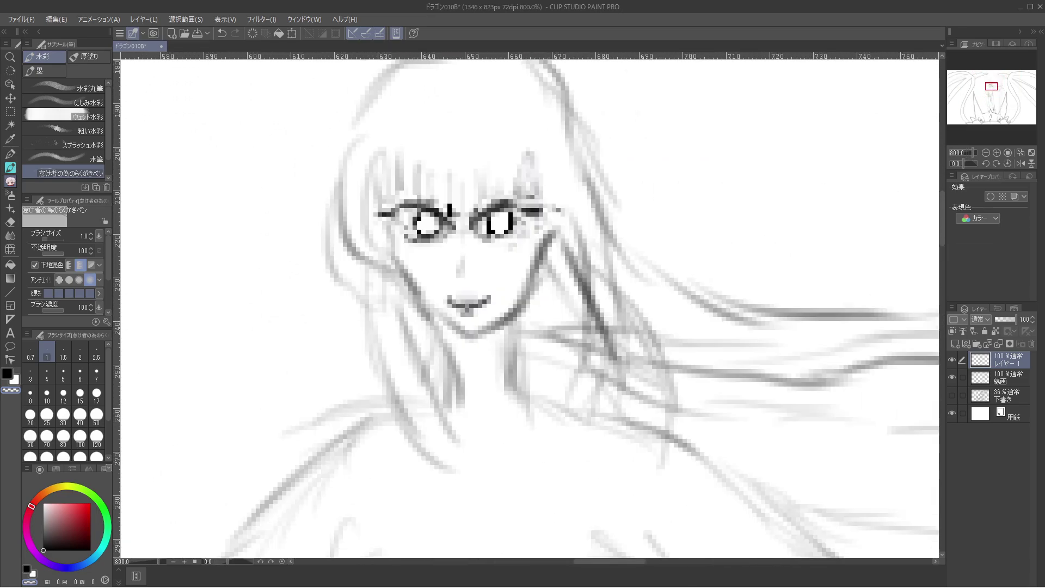
scroll(530, 308, left, 1)
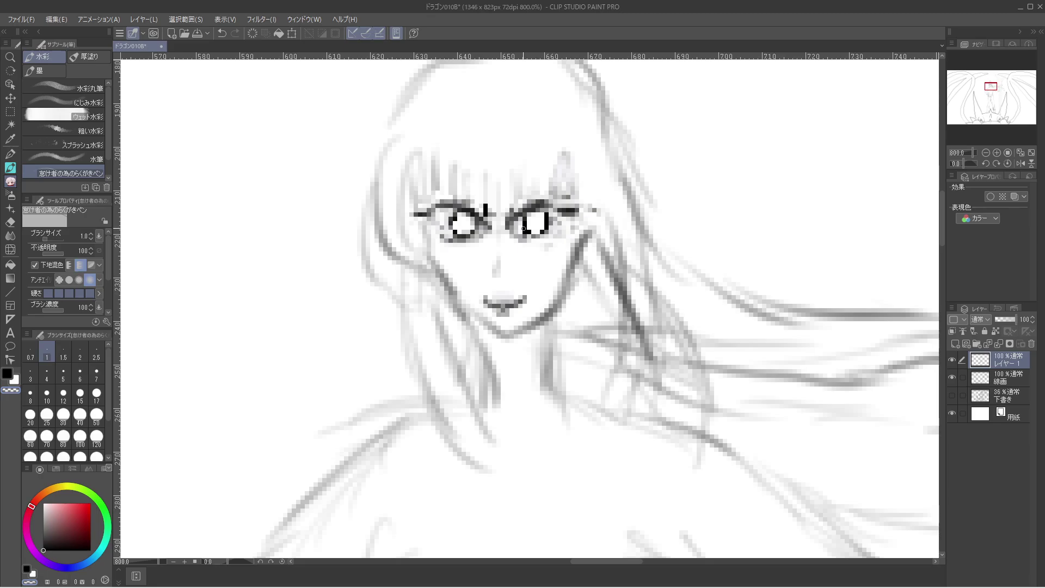
drag(520, 225, 520, 238)
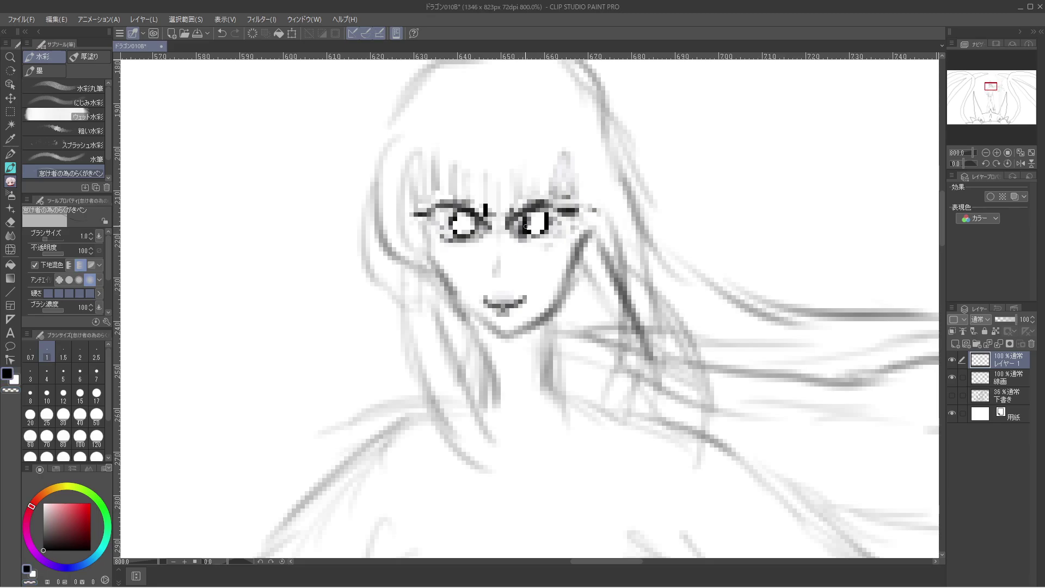
key(ctrl+z)
key(ctrl+z)
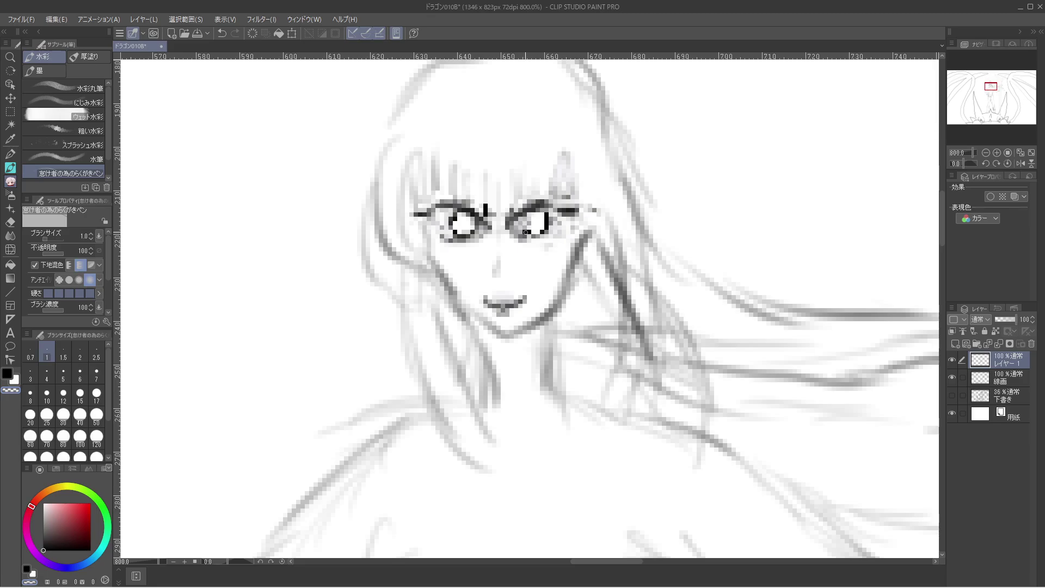
Erase both eyes with the transparent colour and mark a small black pupil in each eye.
mouse_move(521, 229)
mouse_down()
mouse_move(509, 223)
mouse_move(534, 202)
mouse_move(547, 205)
mouse_move(541, 214)
mouse_move(556, 210)
mouse_move(533, 239)
mouse_move(572, 212)
mouse_move(560, 213)
mouse_up()
mouse_move(486, 233)
mouse_down()
mouse_move(452, 238)
mouse_move(476, 212)
mouse_move(447, 221)
mouse_move(448, 201)
mouse_move(414, 217)
mouse_move(461, 199)
mouse_move(451, 232)
mouse_move(487, 209)
mouse_move(460, 240)
mouse_move(555, 237)
mouse_move(586, 205)
mouse_up()
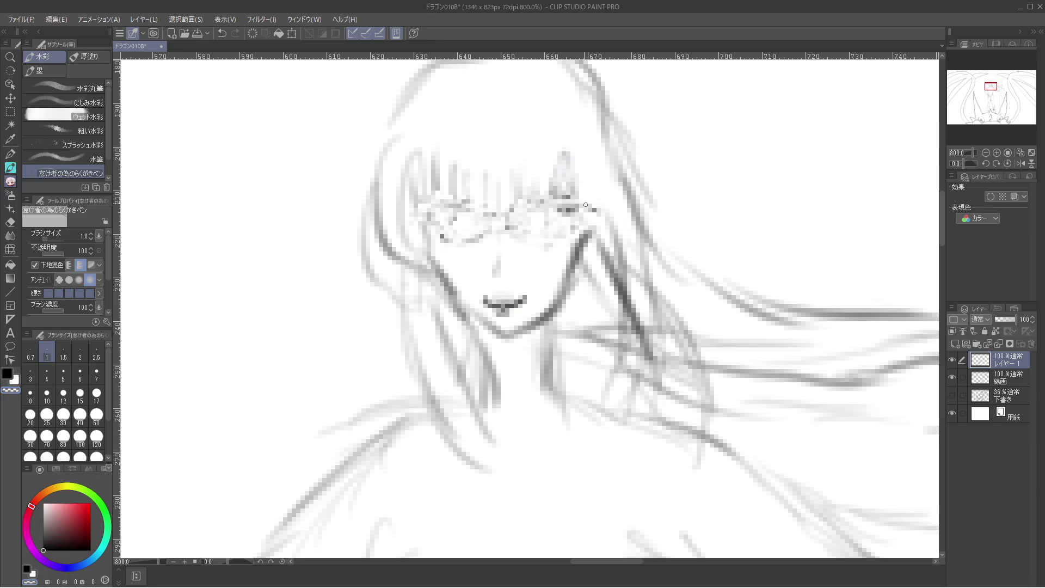
key(c)
drag(544, 220, 546, 222)
drag(453, 221, 460, 224)
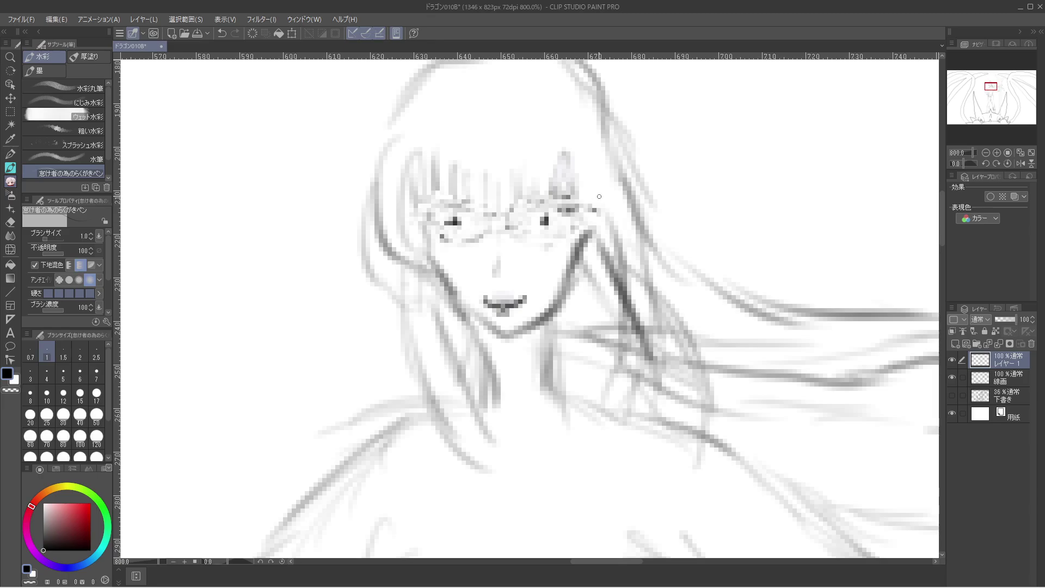
Round off the chin with a black line and clean up the jaw outline with the transparent colour.
mouse_move(498, 331)
mouse_down()
mouse_move(460, 285)
mouse_move(456, 309)
mouse_move(452, 284)
mouse_move(432, 264)
mouse_move(456, 303)
mouse_move(499, 329)
mouse_up()
key(c)
mouse_move(446, 274)
mouse_down()
mouse_move(462, 322)
mouse_move(525, 331)
mouse_move(573, 287)
mouse_up()
drag(546, 321, 580, 279)
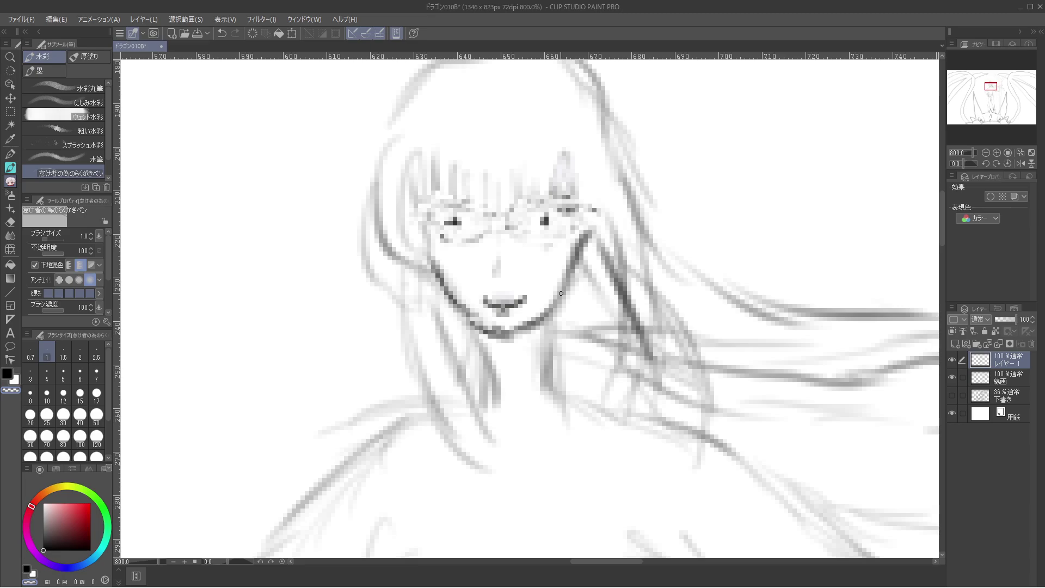
Extend the jaw line in black up to the ear on the side farther from the staff and trim it with the transparent colour.
key(c)
mouse_move(430, 263)
mouse_down()
mouse_move(401, 240)
mouse_move(407, 223)
mouse_up()
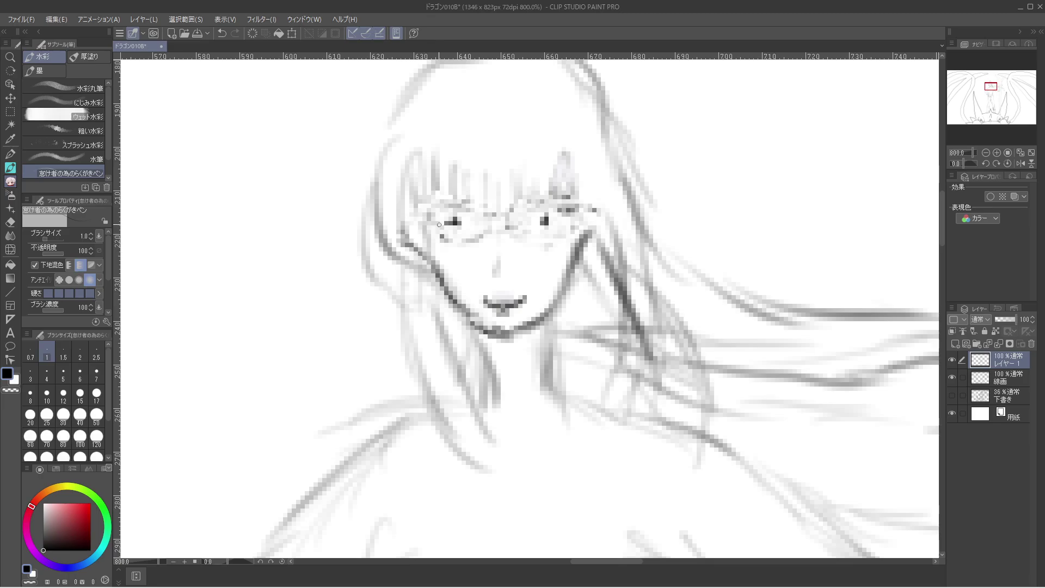
mouse_move(429, 258)
mouse_down()
mouse_move(415, 232)
mouse_move(422, 262)
mouse_up()
key(c)
drag(410, 225, 429, 244)
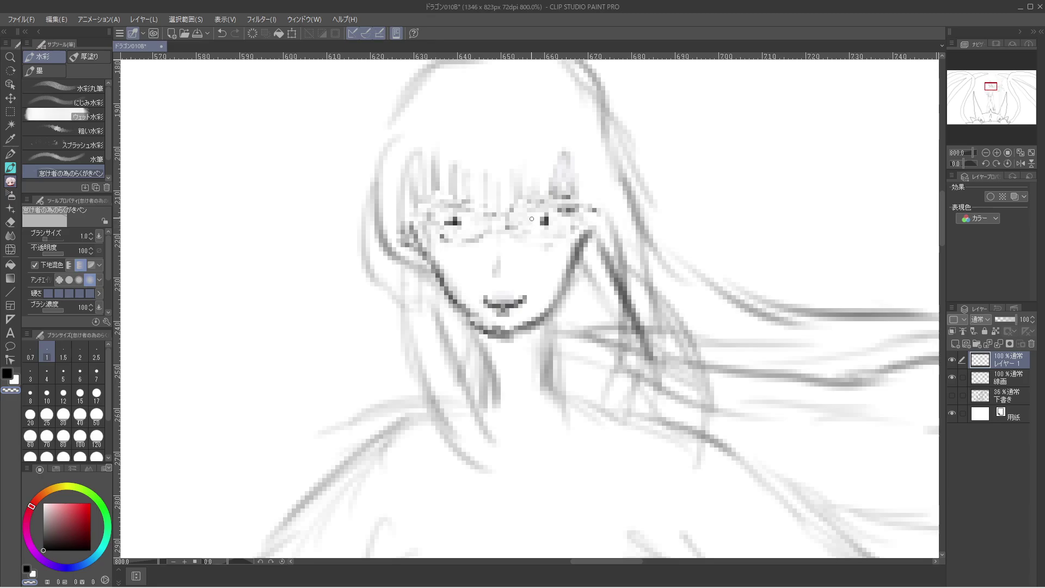
key(c)
mouse_move(533, 215)
mouse_down()
mouse_move(532, 228)
mouse_move(552, 230)
mouse_move(542, 211)
mouse_up()
mouse_move(465, 217)
mouse_down()
mouse_move(463, 236)
mouse_move(436, 228)
mouse_move(462, 205)
mouse_move(468, 215)
mouse_up()
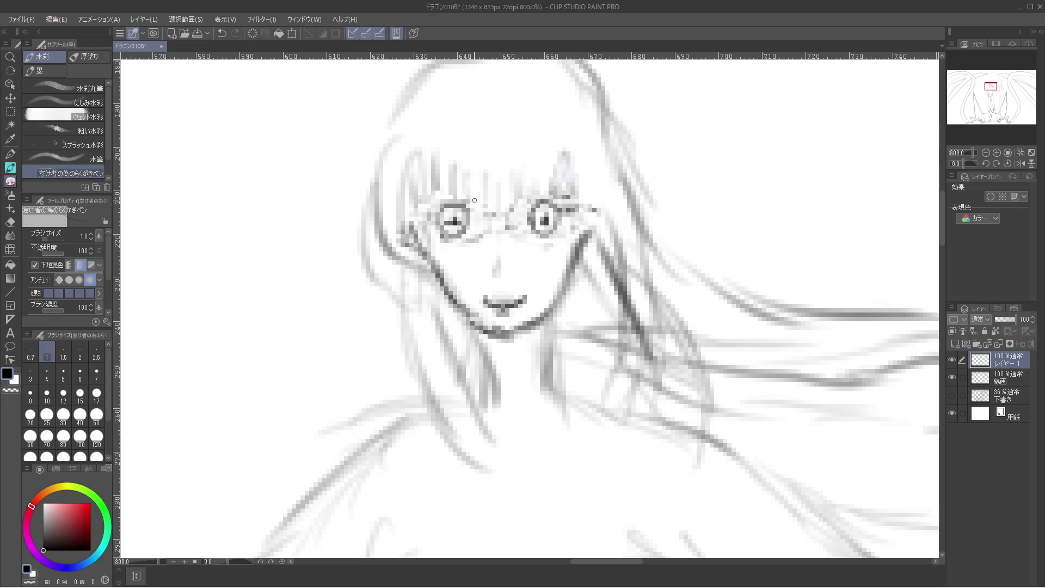
key(c)
key(ctrl+z)
key(ctrl+z)
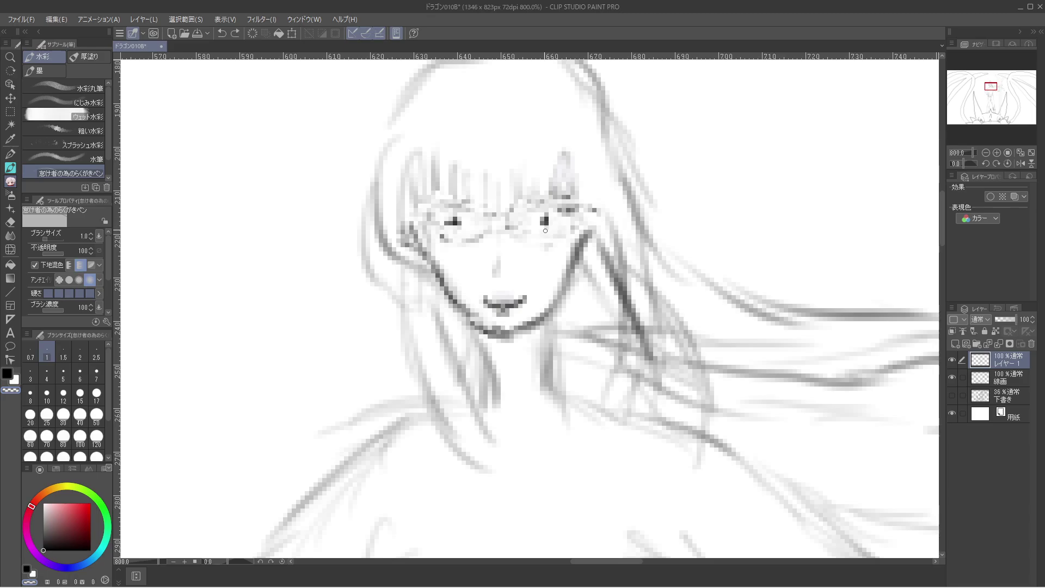
Draw a small, tight iris ring in black around each pupil.
click(546, 212)
key(c)
mouse_move(552, 229)
mouse_down()
mouse_move(535, 231)
mouse_move(546, 208)
mouse_move(551, 231)
mouse_up()
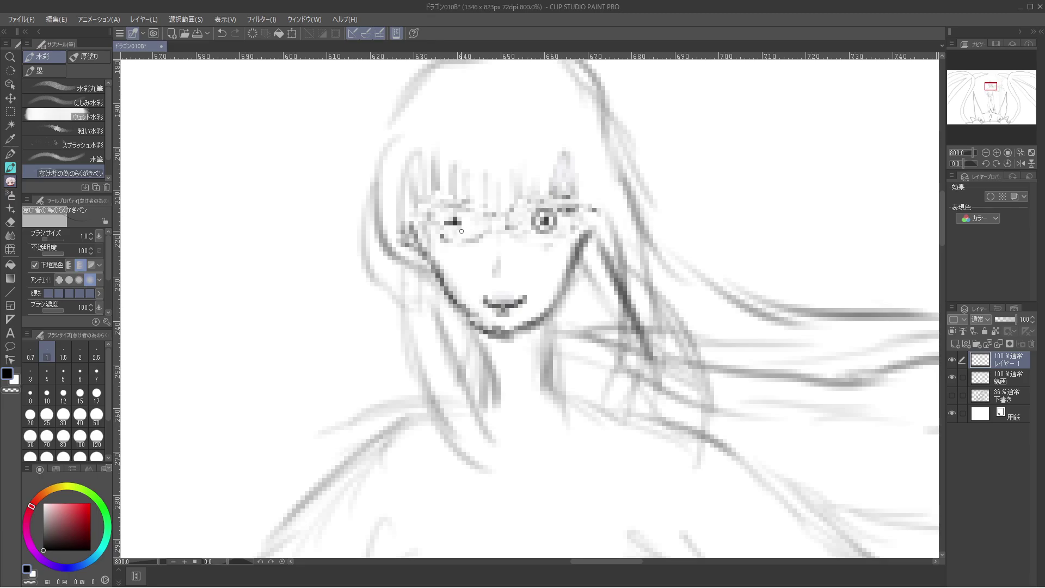
mouse_move(462, 231)
mouse_down()
mouse_move(442, 230)
mouse_move(467, 219)
mouse_up()
Draw black upper lash lines over both eyes, slanting down toward the nose, and darken the iris rings.
drag(522, 216, 567, 201)
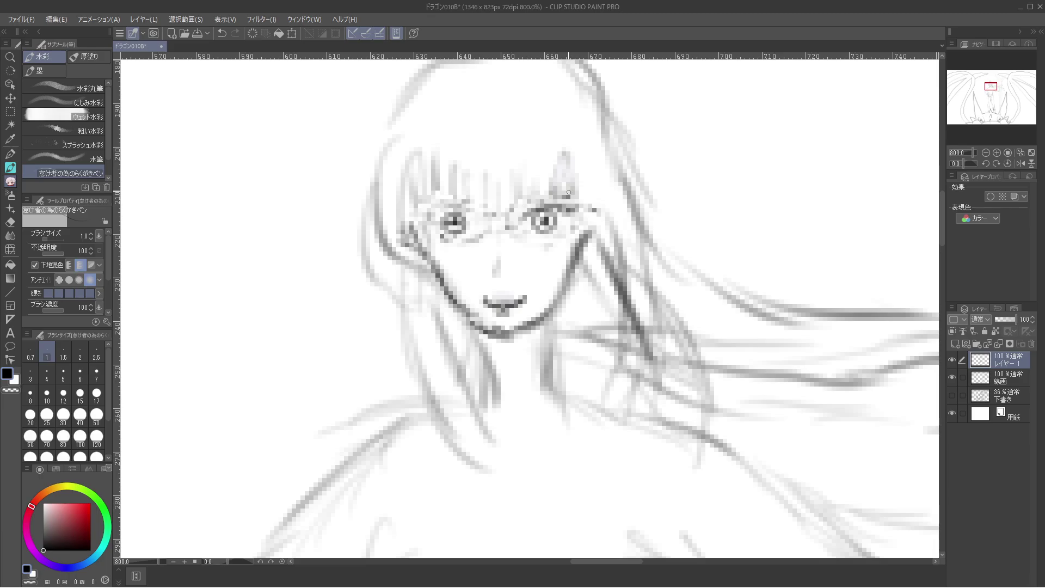
drag(436, 206, 456, 211)
key(ctrl+z)
click(450, 220)
key(c)
key(c)
drag(471, 219, 419, 208)
mouse_move(444, 215)
mouse_down()
mouse_move(445, 231)
mouse_move(462, 235)
mouse_move(466, 216)
mouse_move(444, 210)
mouse_move(438, 226)
mouse_up()
mouse_move(537, 213)
mouse_down()
mouse_move(546, 213)
mouse_move(532, 219)
mouse_move(540, 233)
mouse_move(559, 218)
mouse_move(542, 210)
mouse_up()
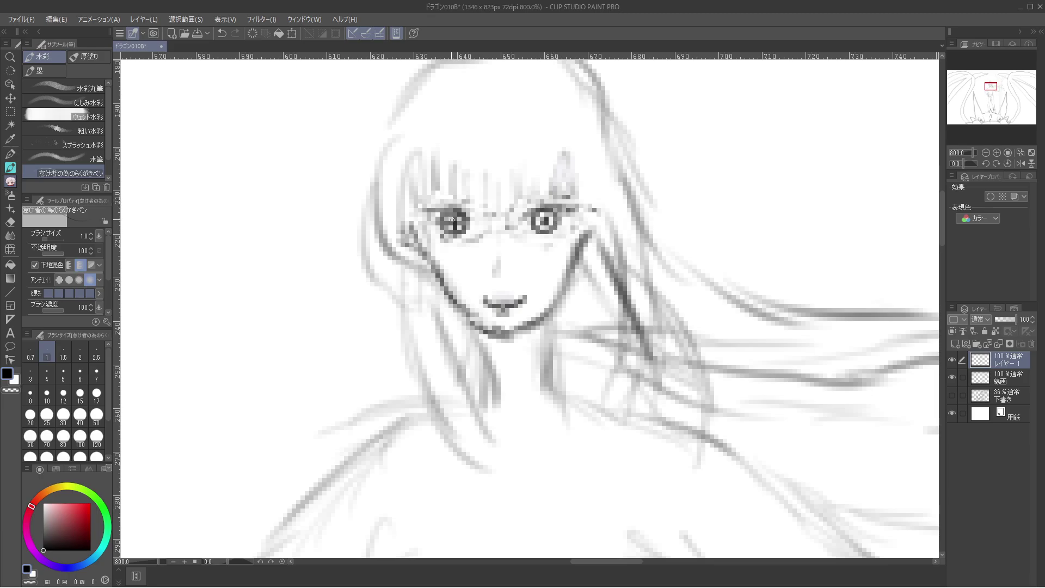
Darken the iris and lower edge of the eye farther from the staff, then lighten the iris interior with the transparent colour.
drag(451, 220, 459, 224)
drag(426, 228, 541, 233)
drag(470, 231, 463, 233)
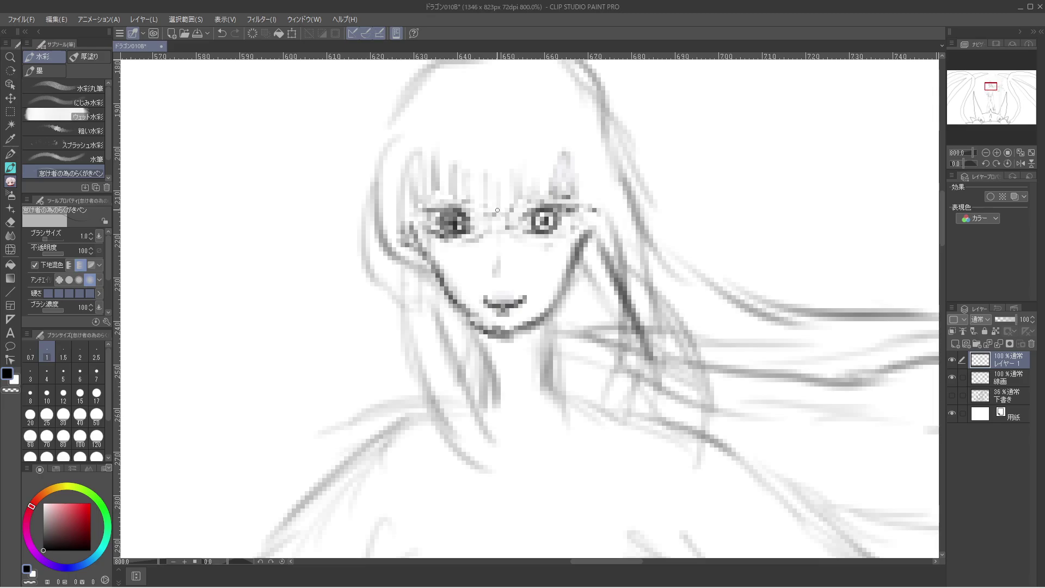
key(c)
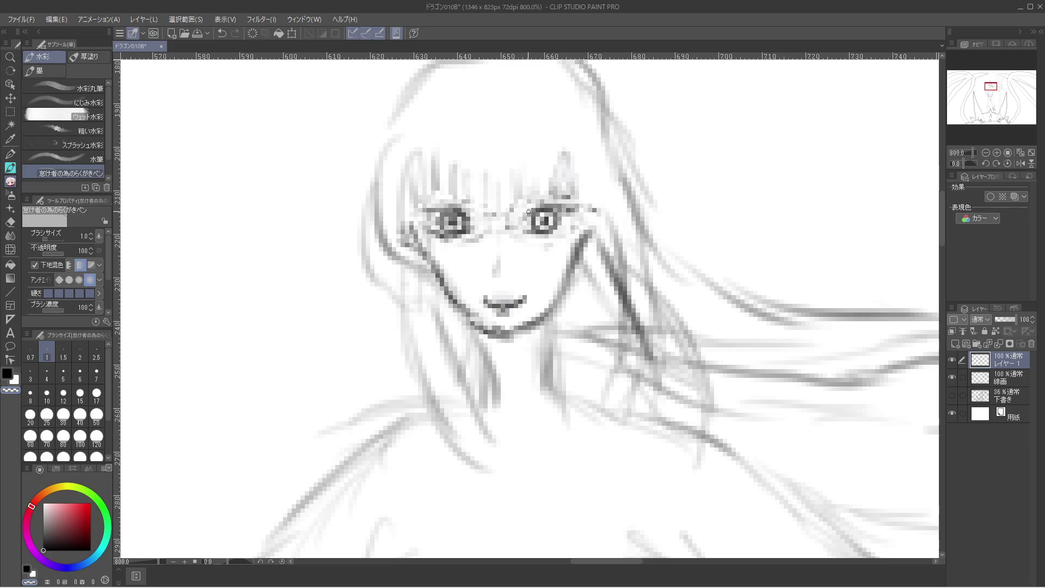
Thicken the upper lash lines of both eyes in black, rising toward their outer ends.
key(c)
drag(521, 218, 573, 203)
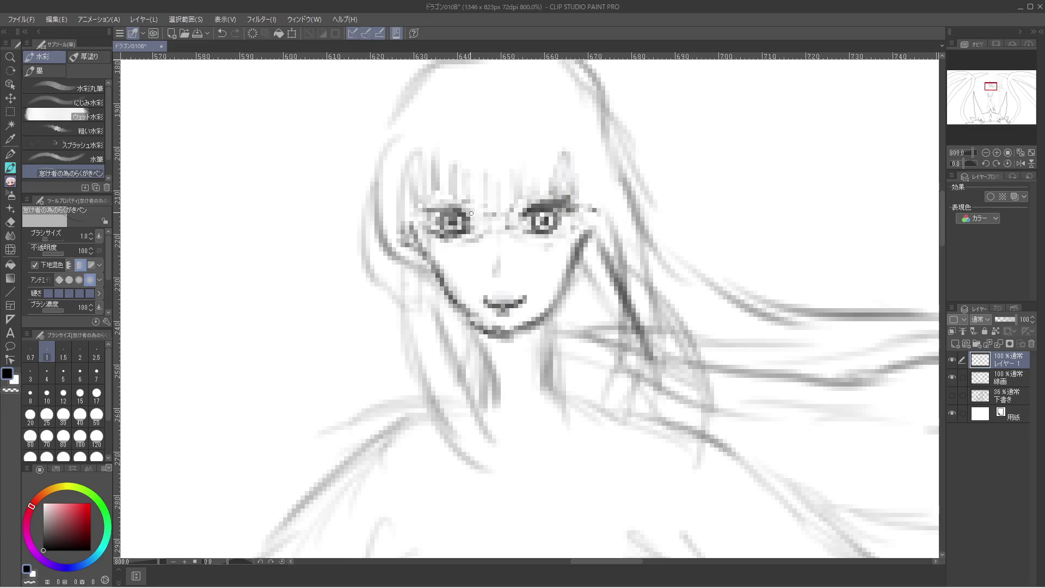
drag(472, 213, 432, 204)
Check the face at several magnifications, save the drawing, and clean up the stray marks between the eyes.
key(ctrl+alt+0)
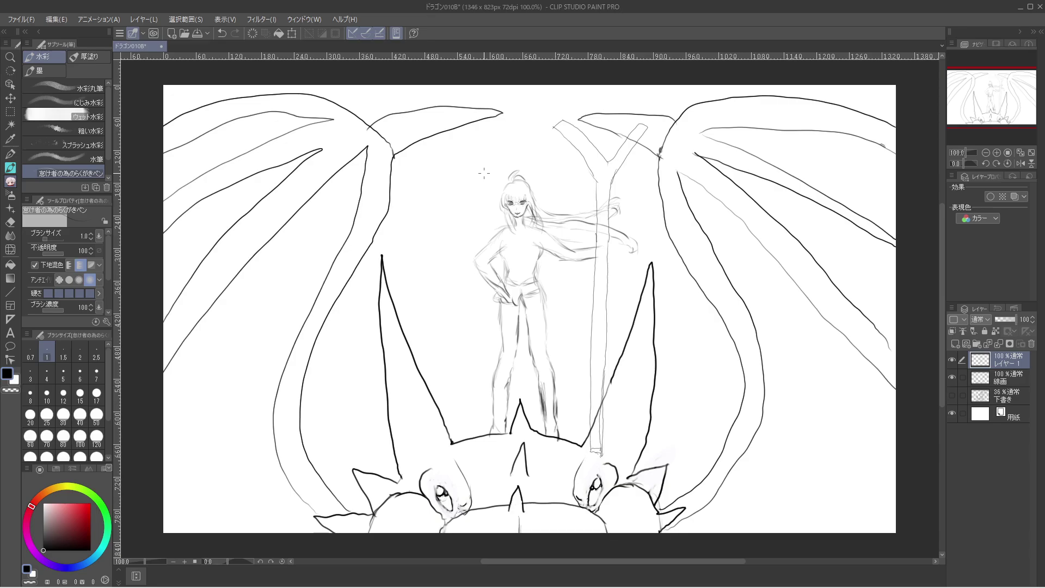
scroll(484, 173, up, 5)
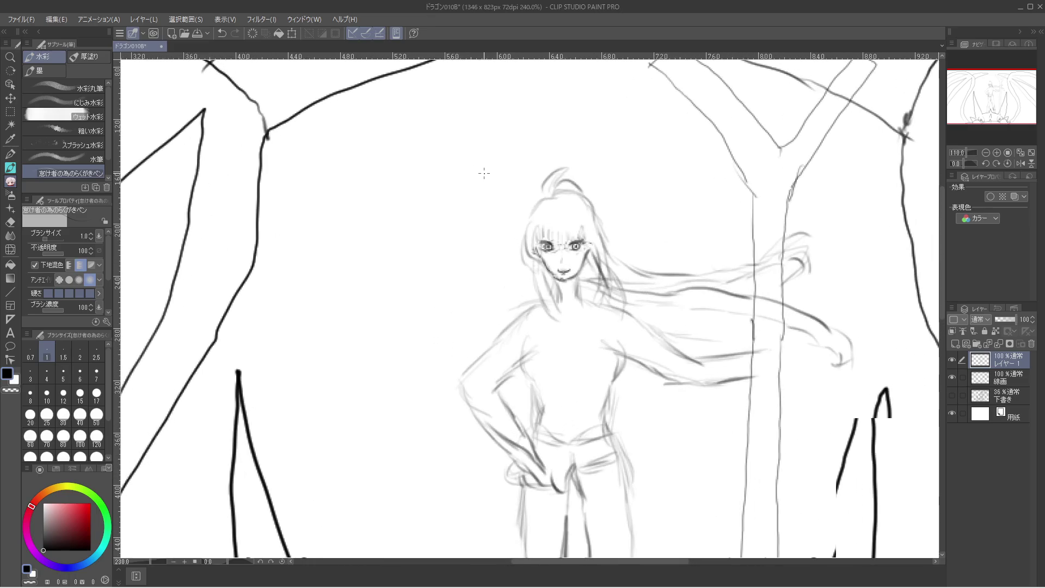
scroll(484, 173, up, 5)
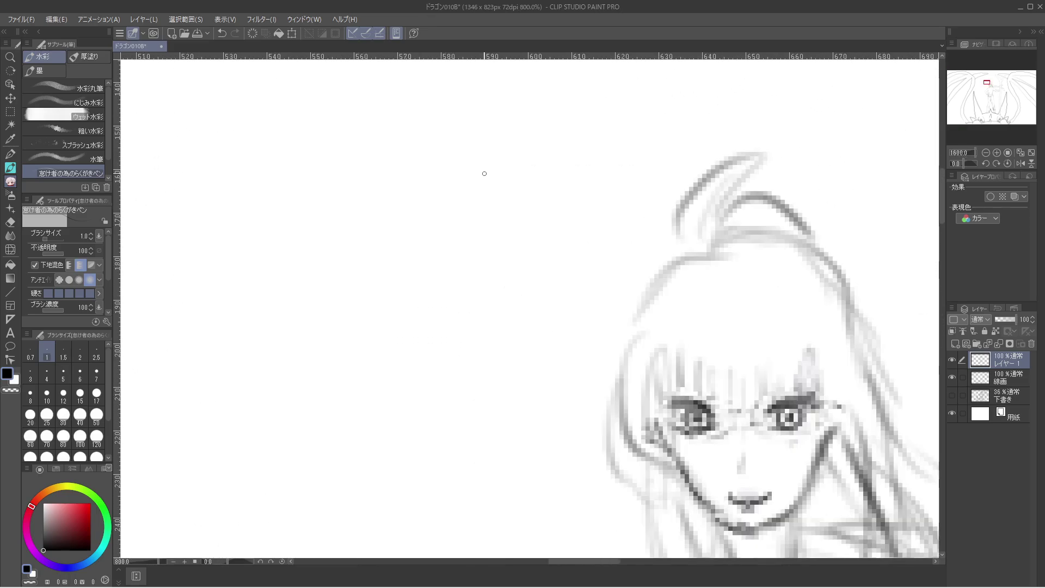
scroll(484, 173, down, 2)
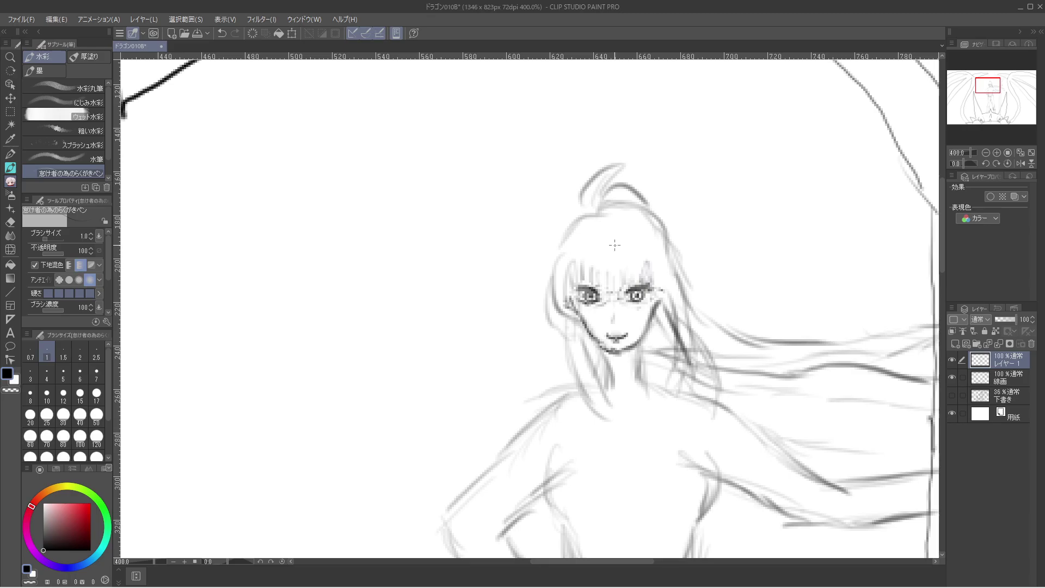
scroll(621, 245, up, 2)
scroll(626, 285, down, 2)
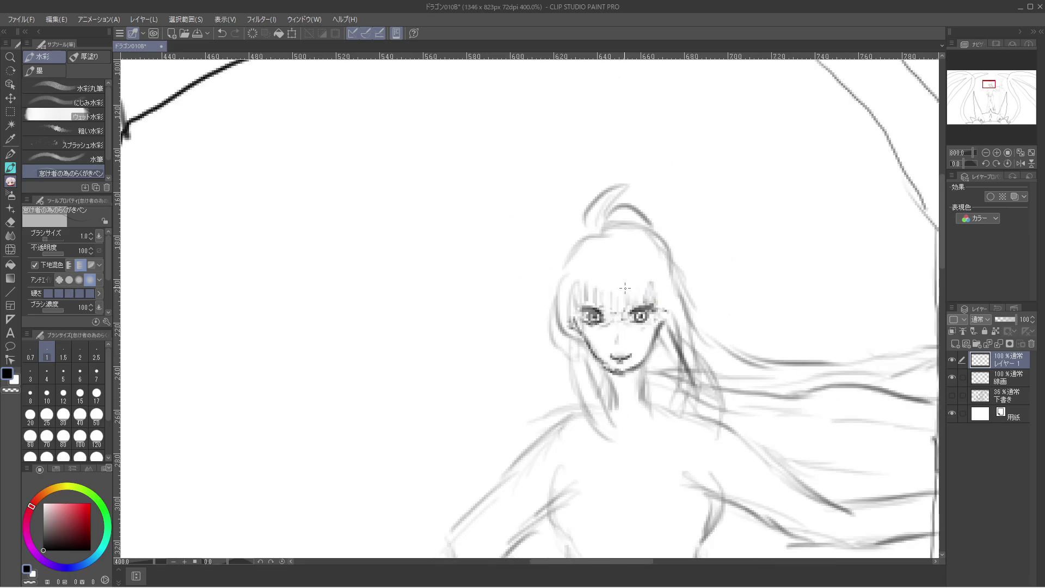
key(c)
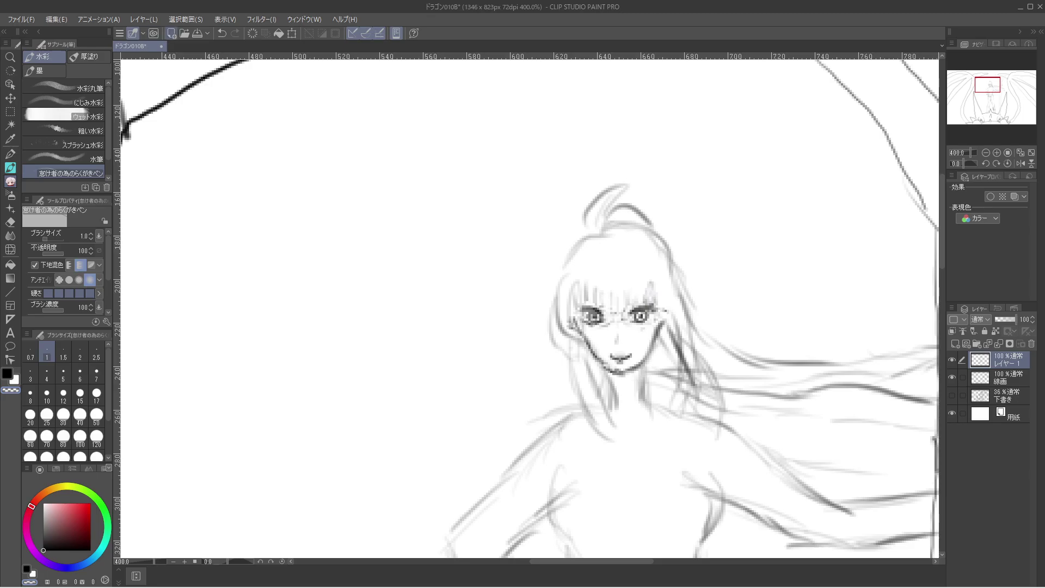
click(198, 33)
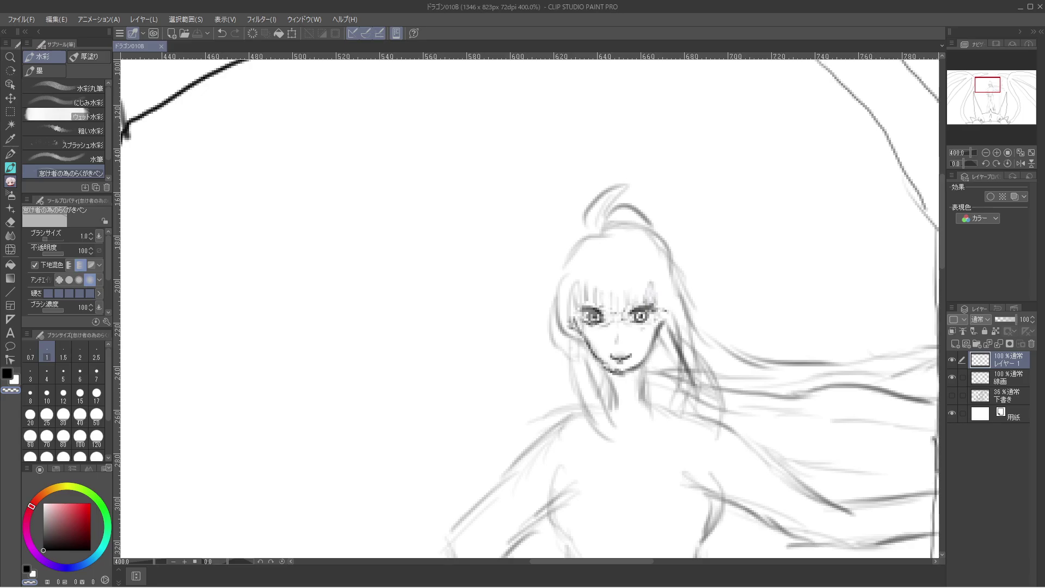
key(c)
click(607, 325)
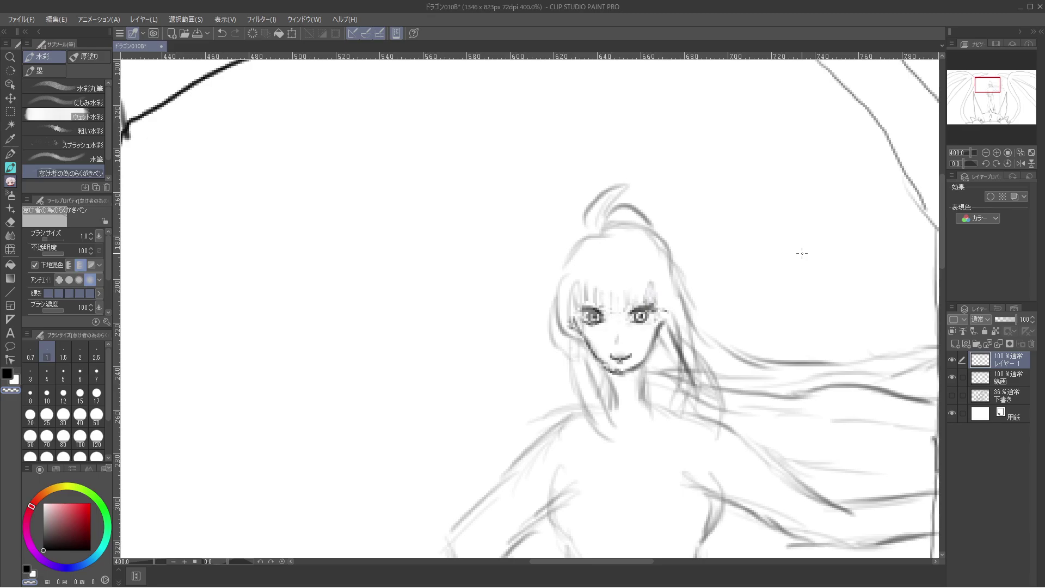
Select the figure and the lower part of the staff with a rectangular selection and adjust the selection's position.
key(ctrl+alt+0)
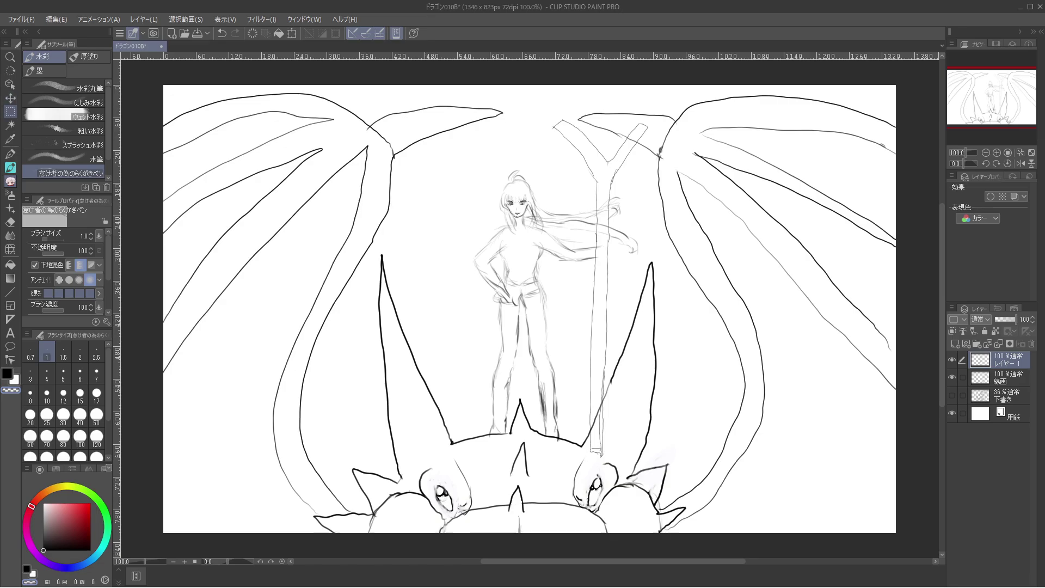
click(10, 112)
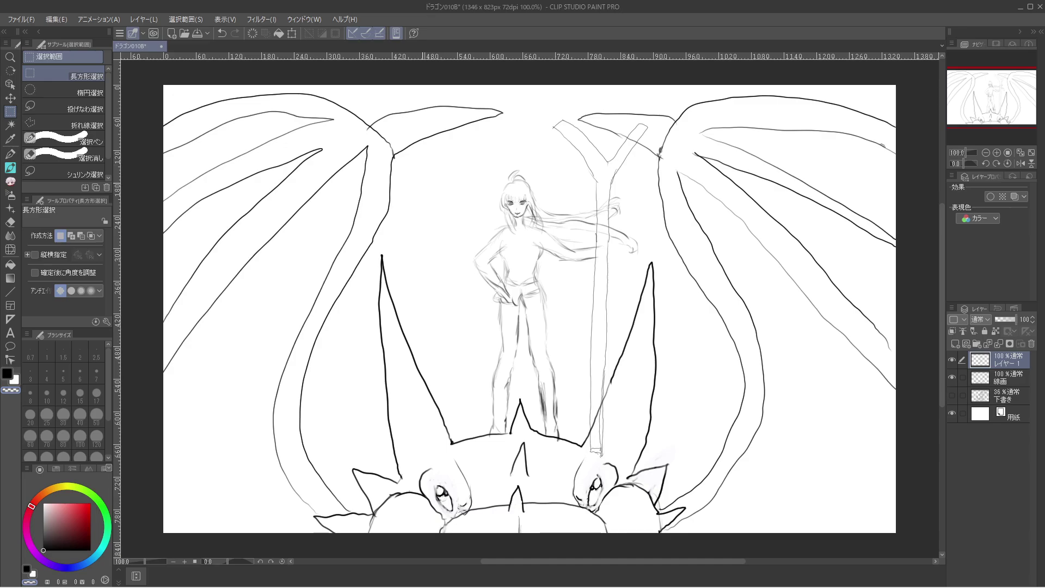
mouse_move(417, 169)
mouse_down()
mouse_move(587, 307)
mouse_move(625, 375)
mouse_move(640, 449)
mouse_up()
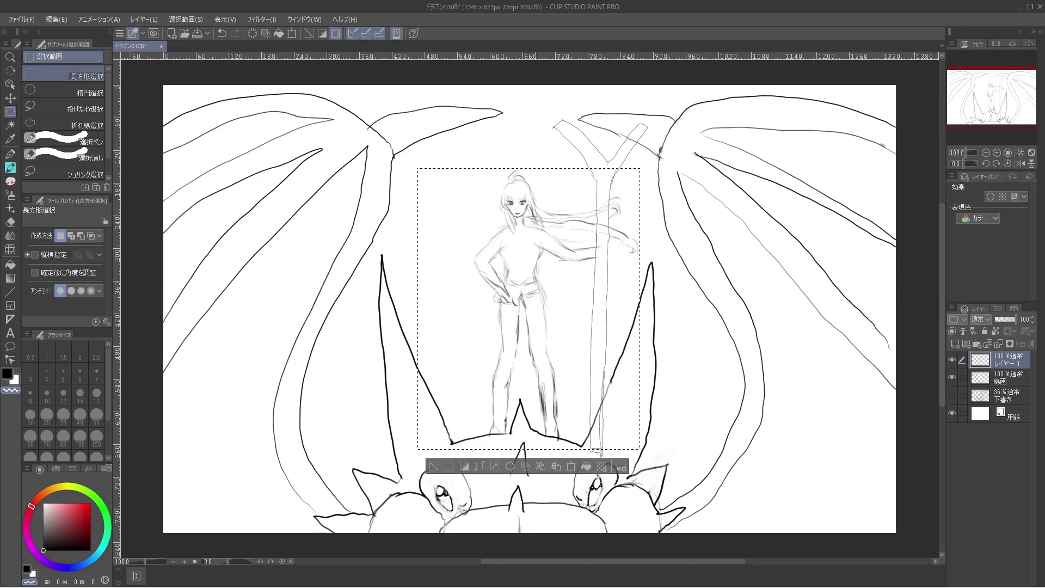
drag(535, 297, 534, 307)
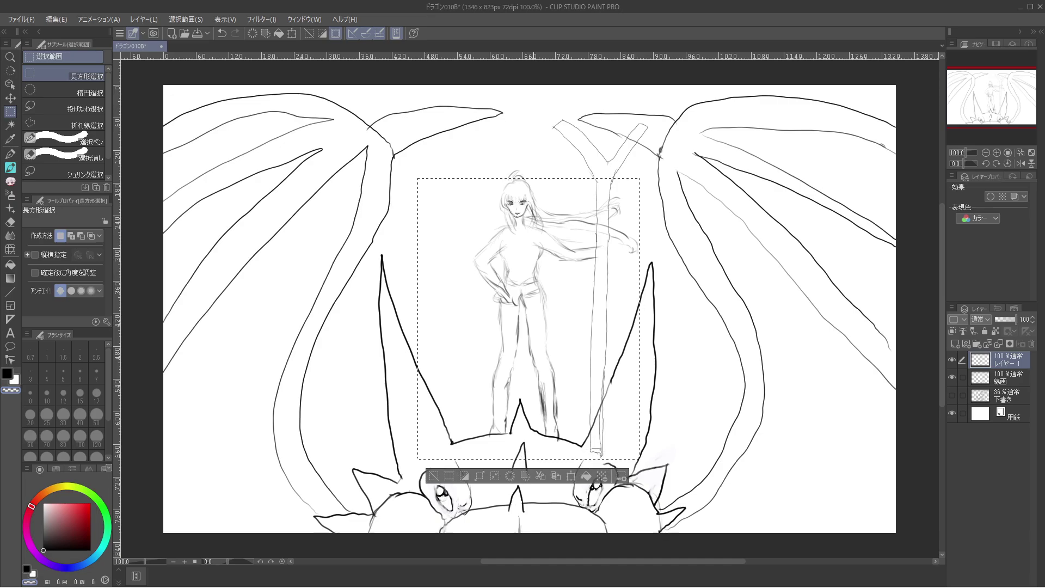
drag(639, 459, 641, 447)
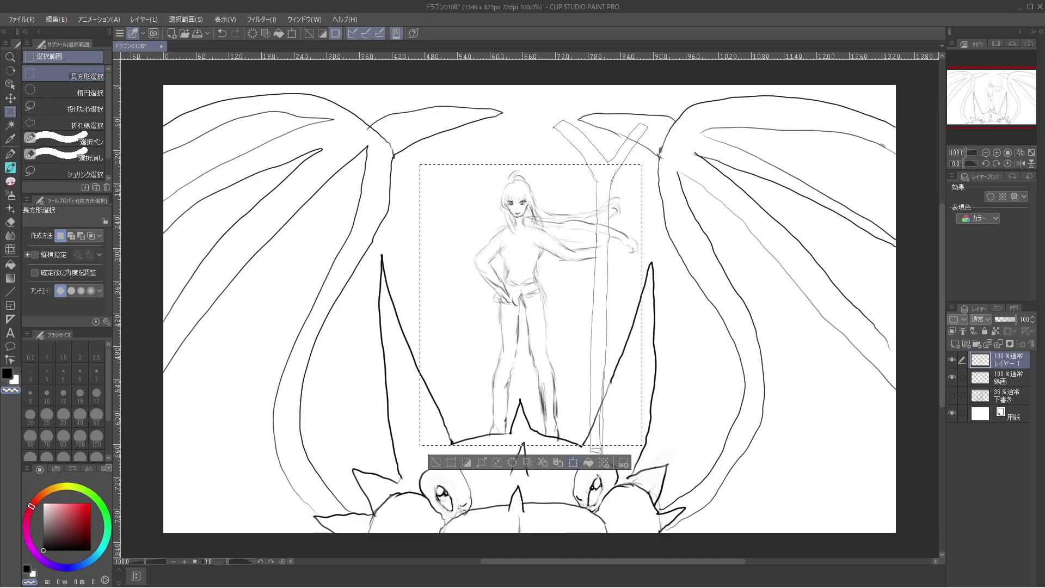
Transform the selected figure on レイヤー 1 by moving it slightly down over the dragon's head, apply it and deselect.
click(573, 462)
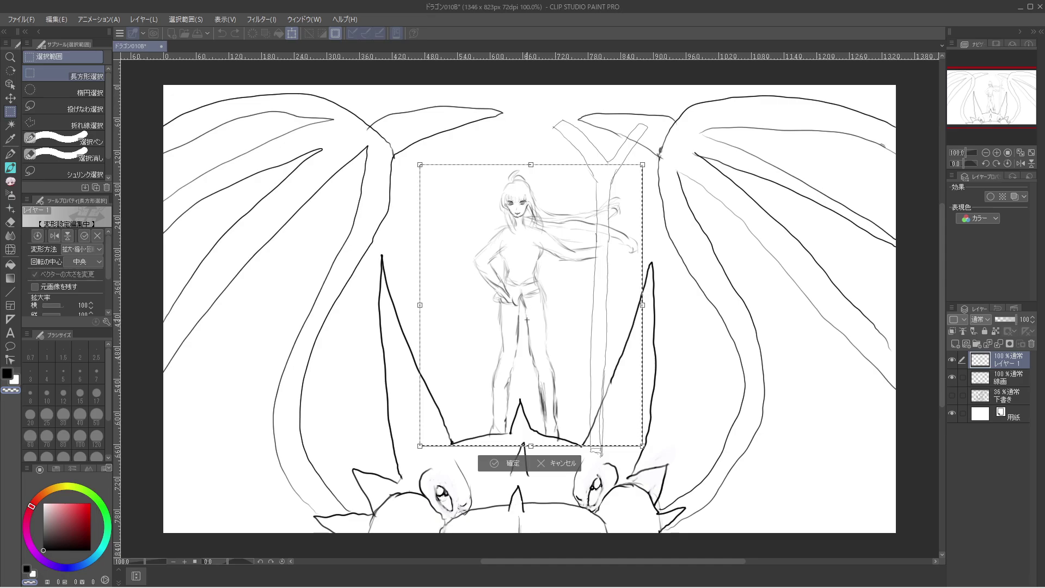
drag(527, 320, 527, 331)
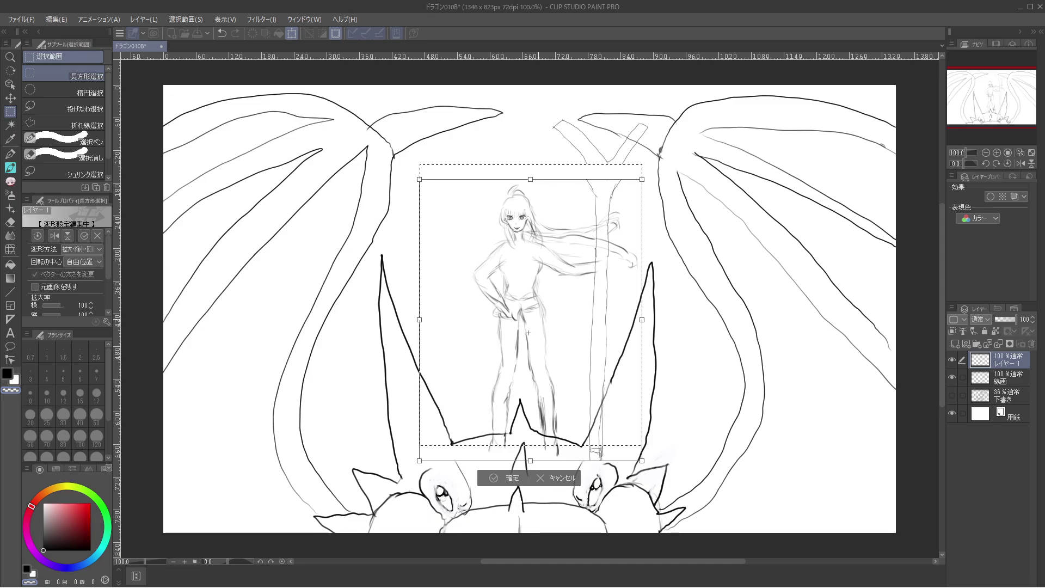
drag(528, 334, 527, 336)
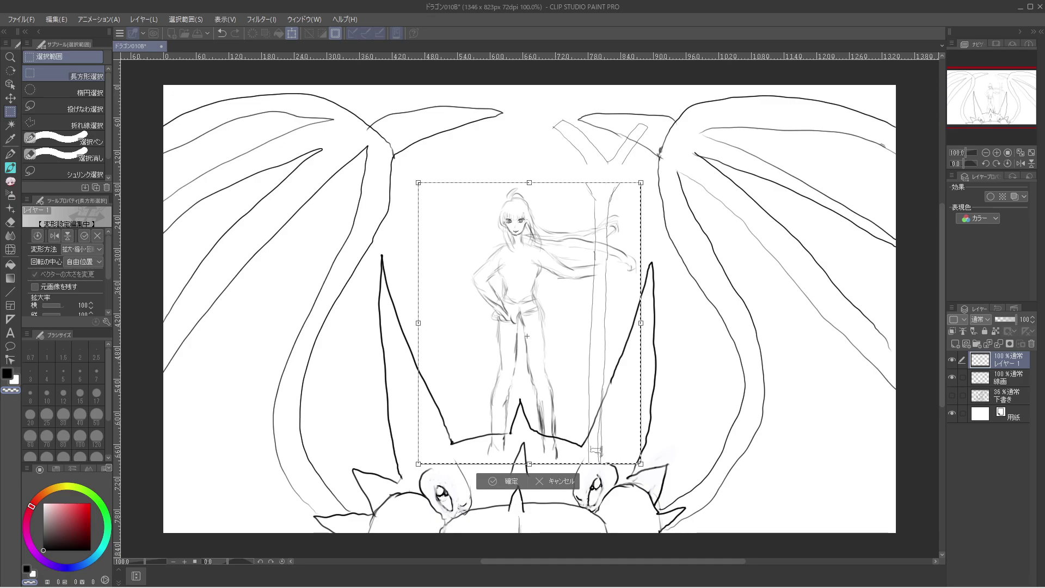
key(p)
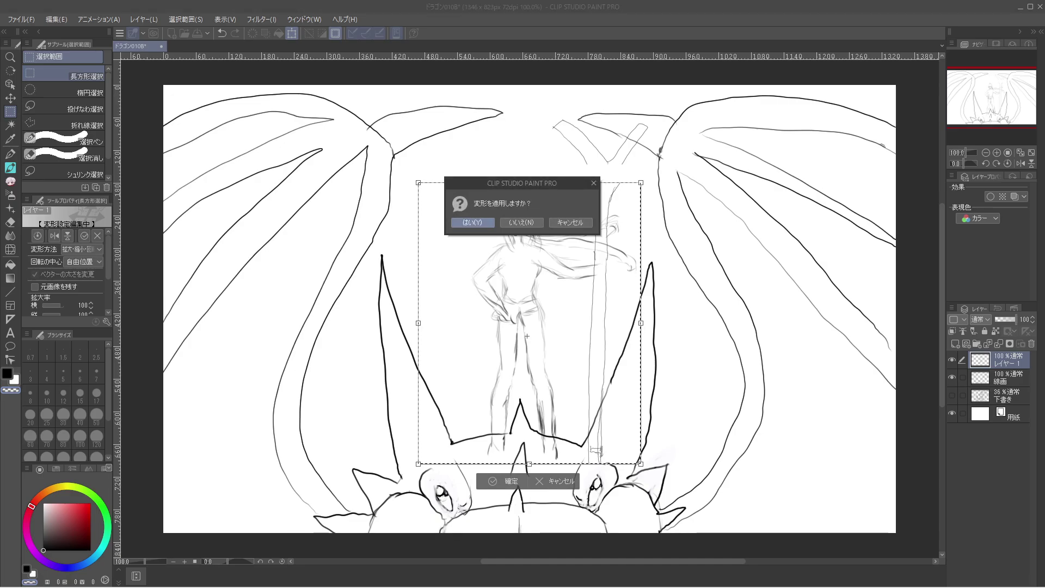
key(Return)
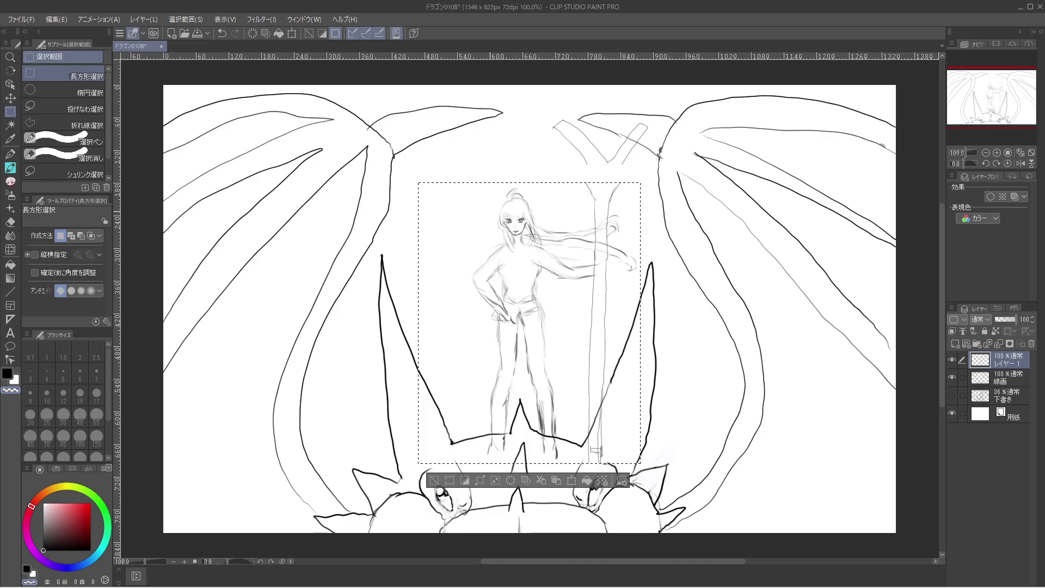
key(ctrl+d)
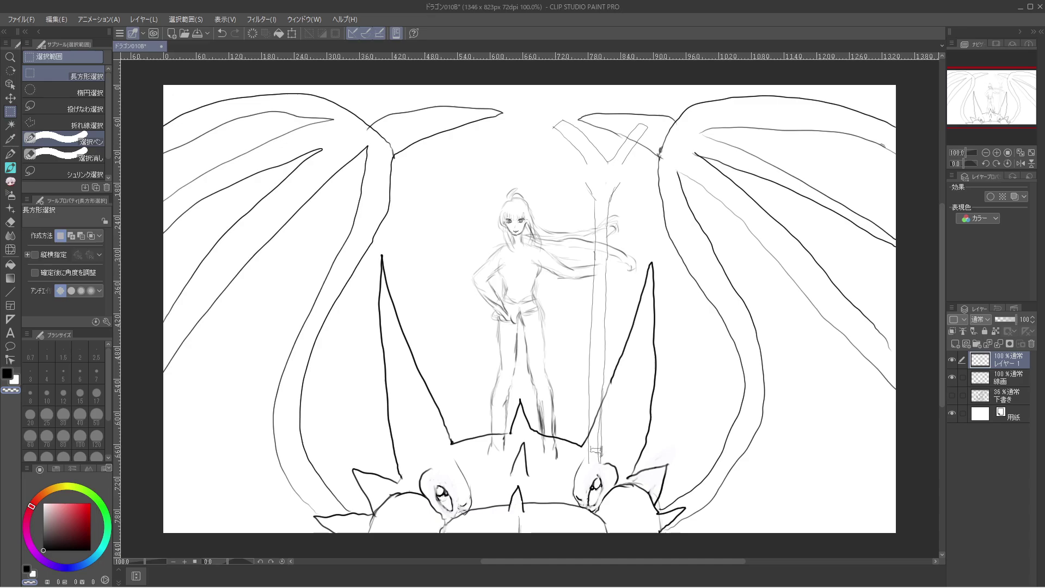
Undo the deselection and the downward move of the figure.
key(ctrl+z)
key(ctrl+z)
key(ctrl+z)
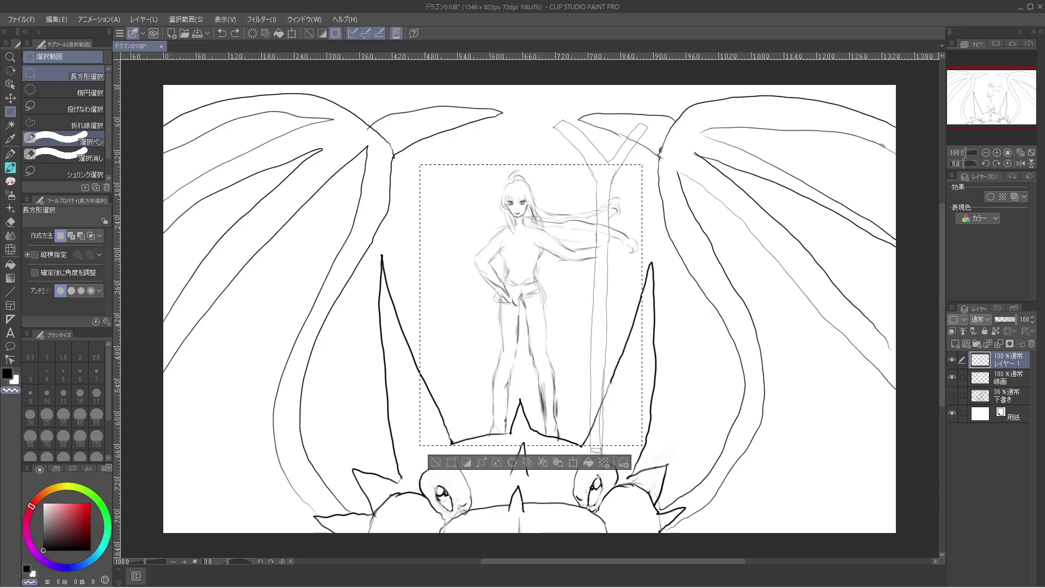
Select the figure together with the whole staff, move them slightly down and left over the dragon's head, apply the transform and deselect.
drag(358, 97, 689, 484)
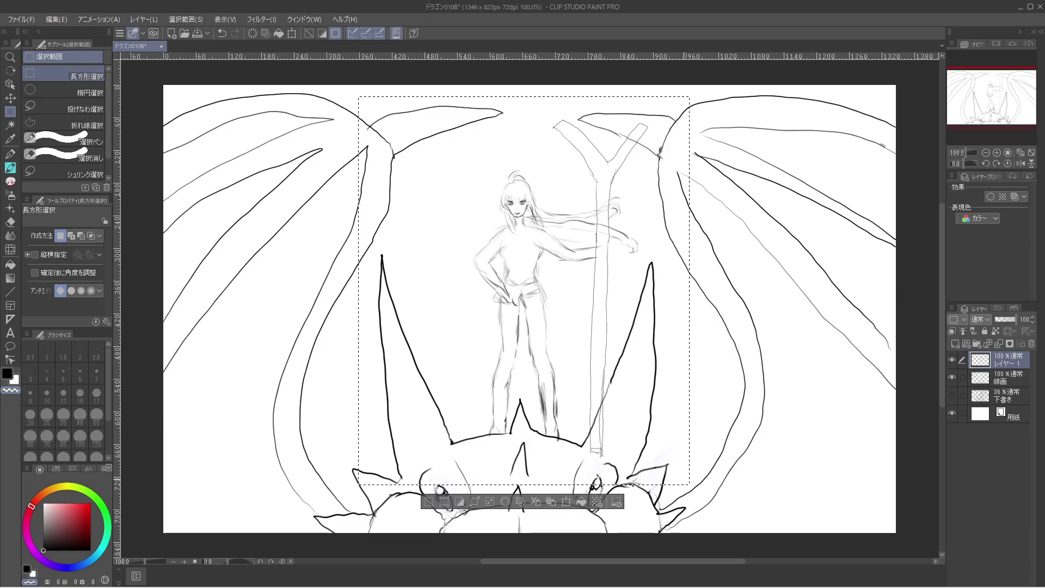
click(566, 501)
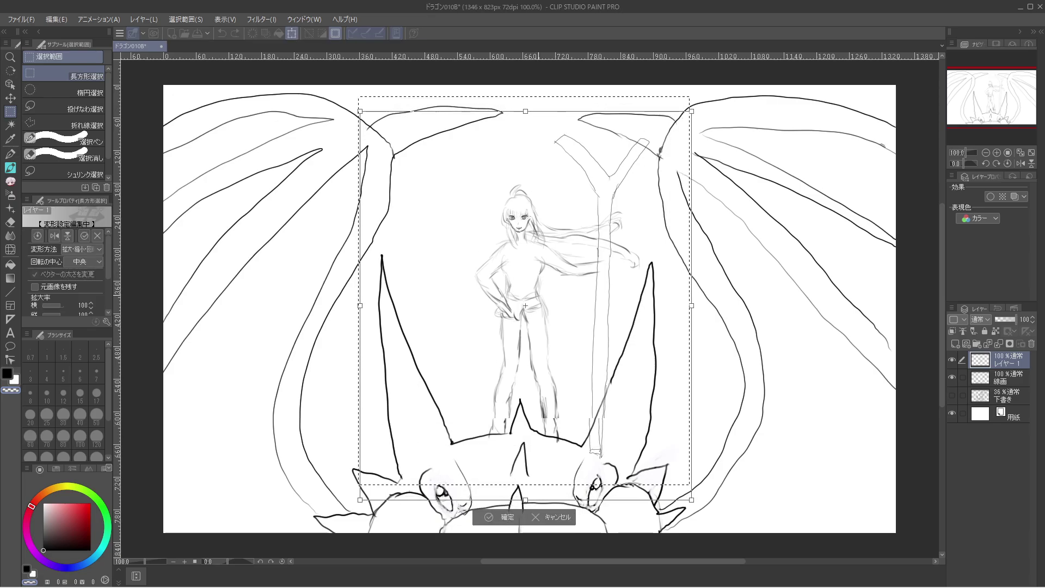
drag(539, 295, 520, 314)
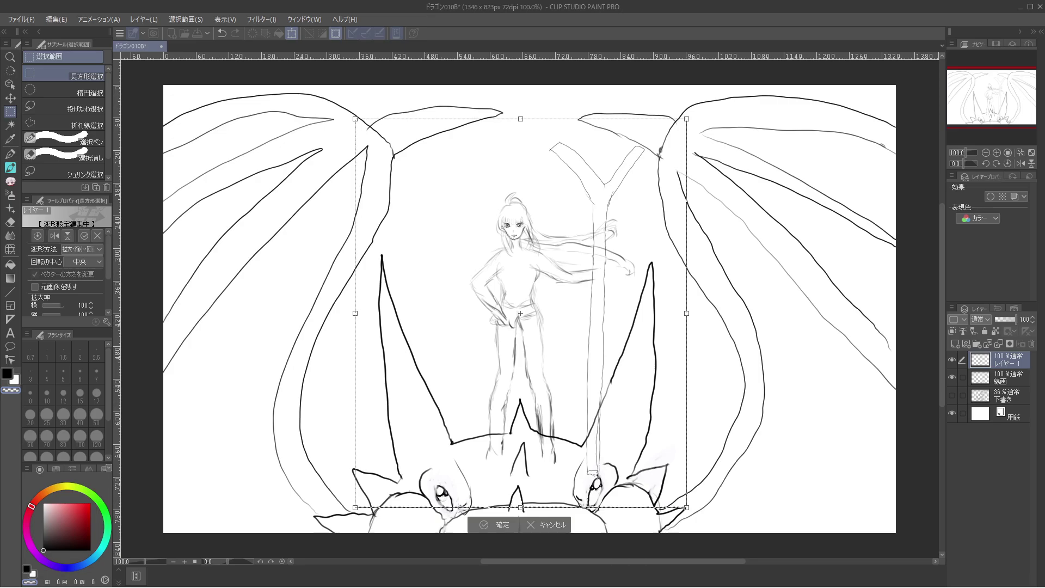
key(p)
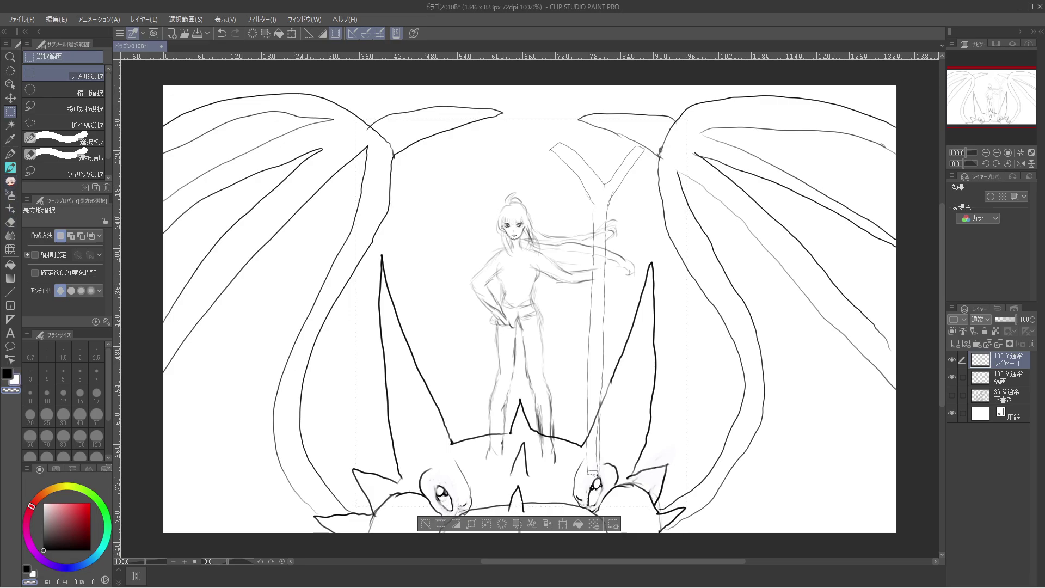
click(14, 379)
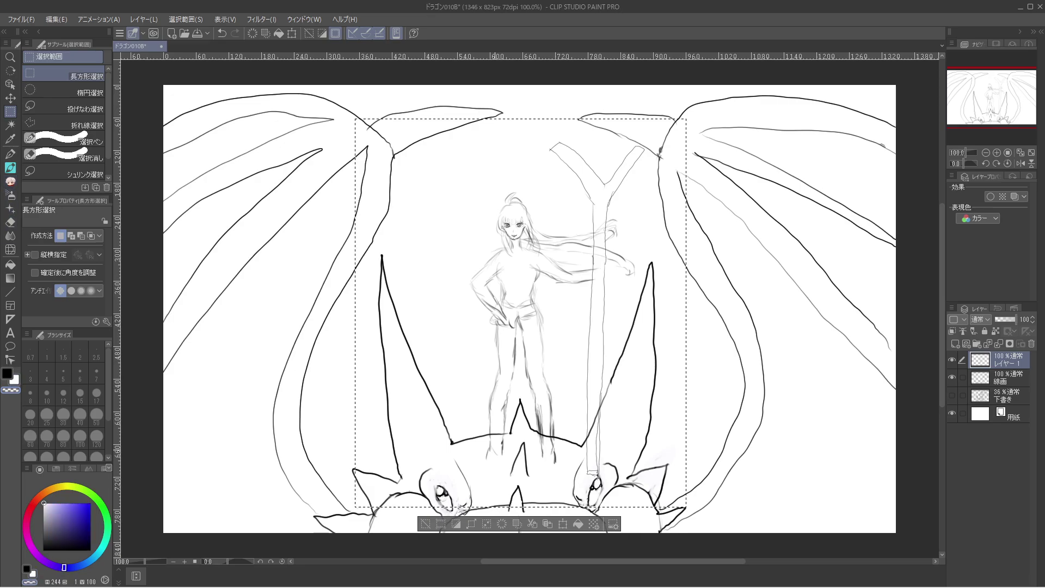
drag(503, 313, 499, 318)
drag(497, 451, 500, 452)
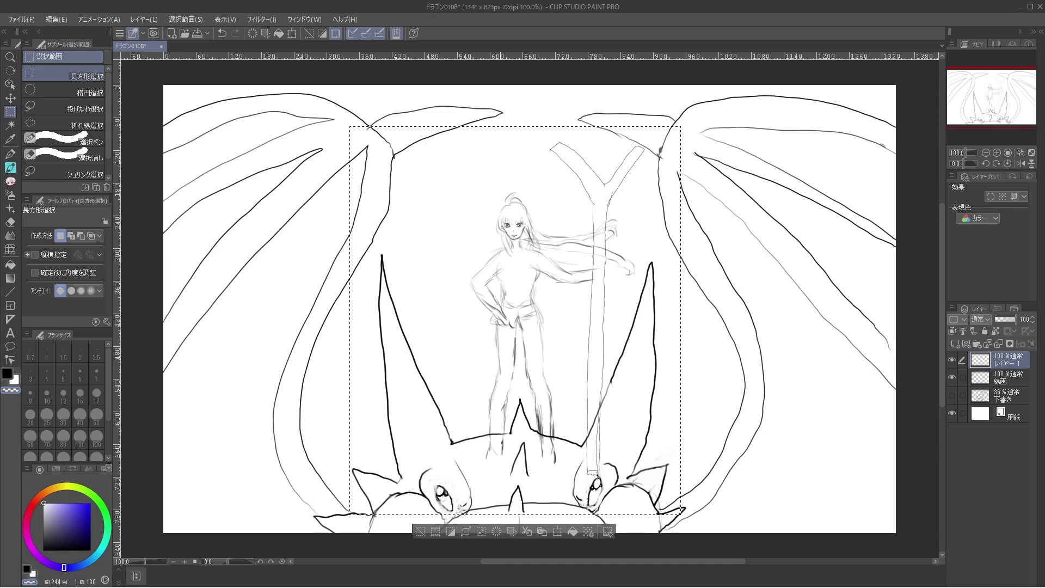
key(ctrl+d)
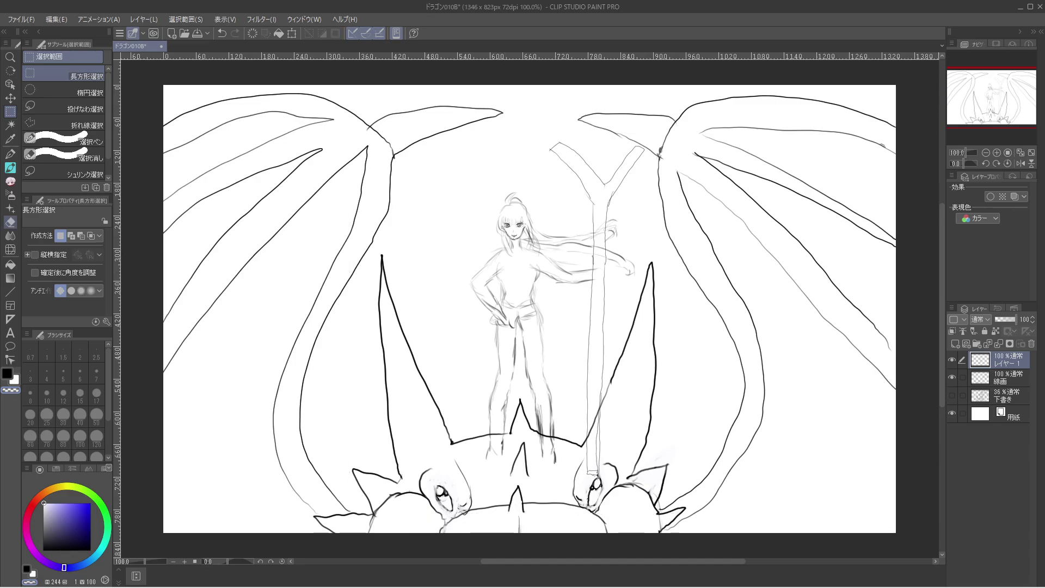
Erase the figure's feet and the staff's lower end over the dragon's head with 怠け者の為のらくがきペン at size 10, saving the drawing in between.
click(11, 181)
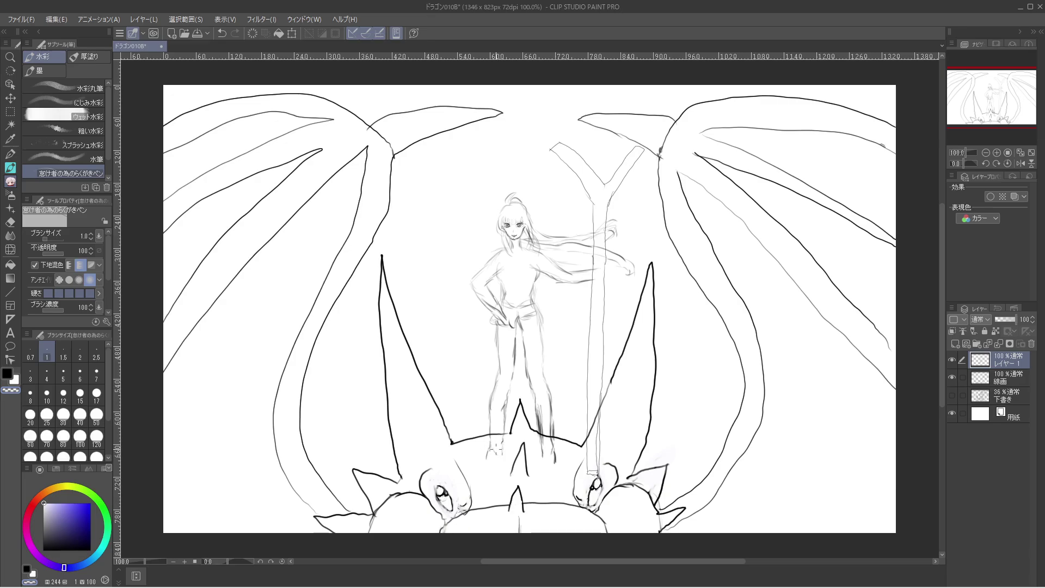
click(47, 393)
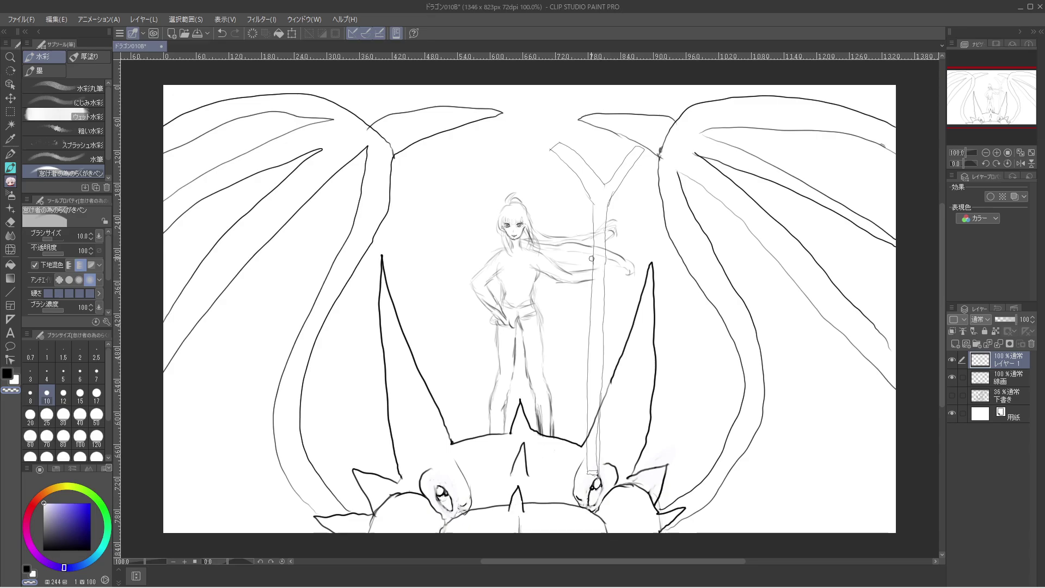
key(ctrl+s)
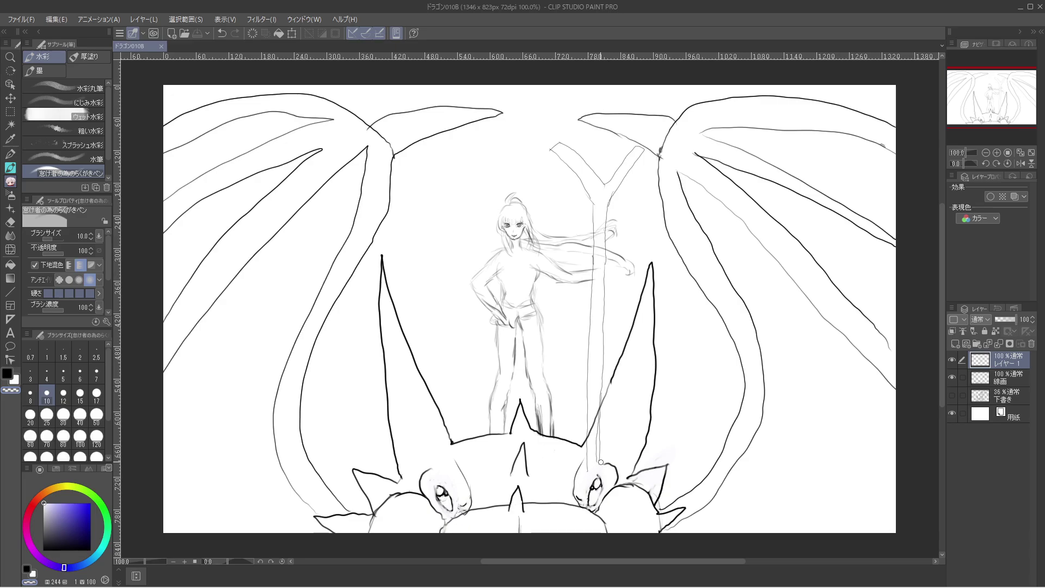
mouse_move(587, 468)
mouse_down()
mouse_move(604, 427)
mouse_move(600, 435)
mouse_move(599, 405)
mouse_move(600, 454)
mouse_up()
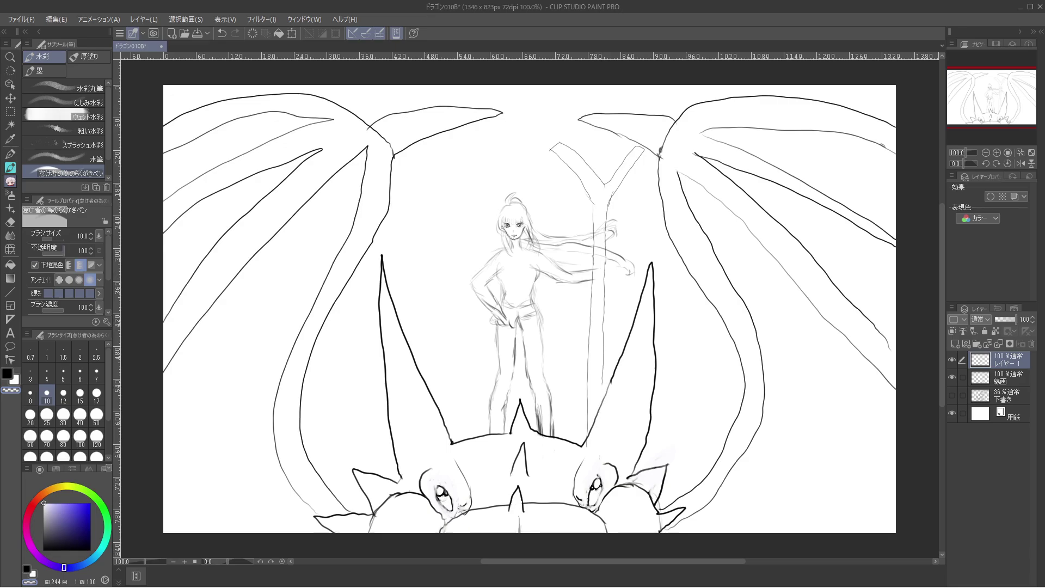
Redraw the lower edge and end of the staff in black with brush size 1.
click(7, 374)
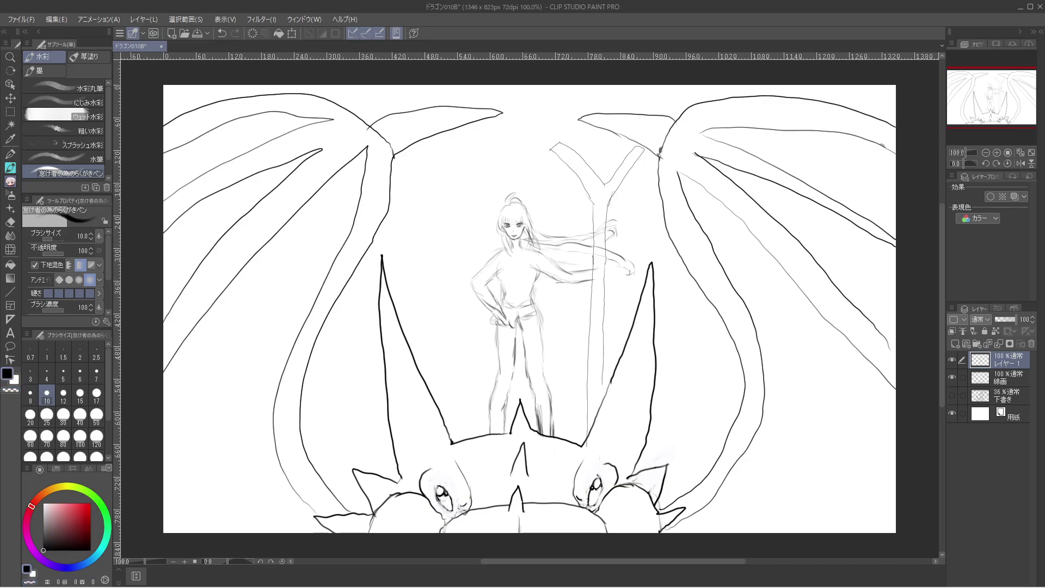
click(47, 352)
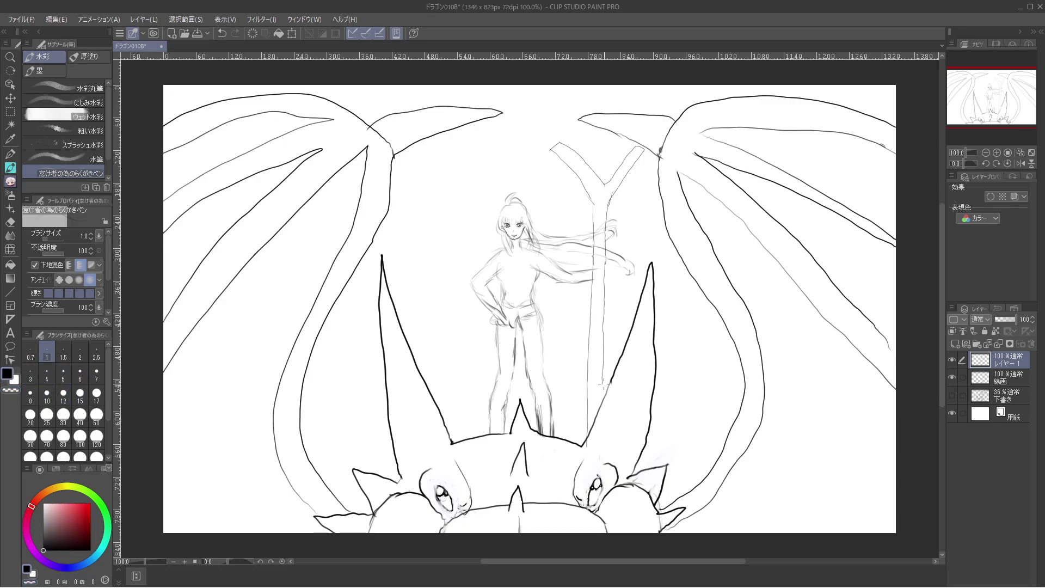
mouse_move(601, 374)
mouse_down()
mouse_move(599, 445)
mouse_move(586, 448)
mouse_up()
Sketch the hand gripping the staff and the hand resting on the hip with brush size 4.
click(47, 374)
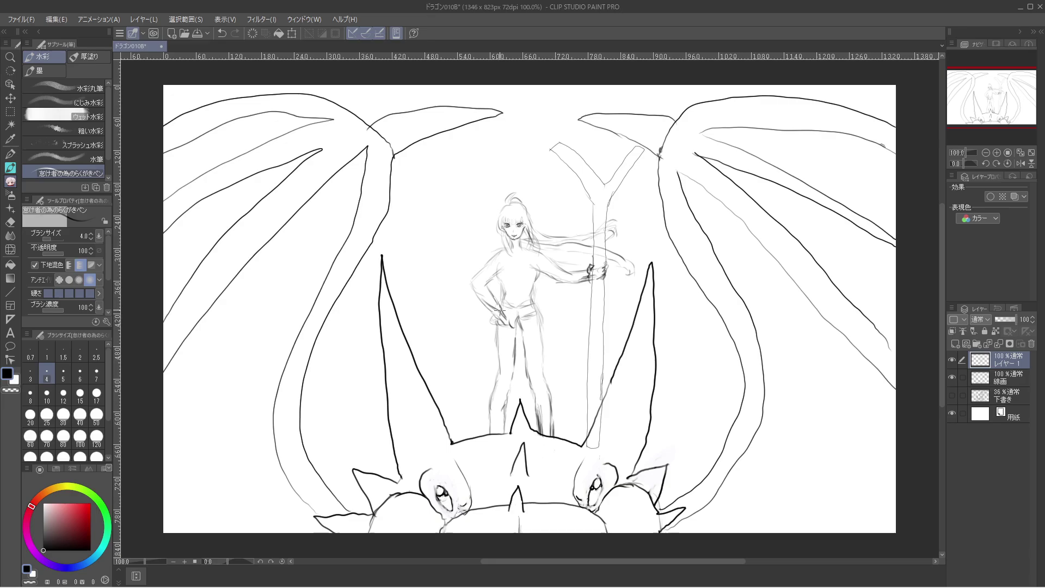
mouse_move(500, 310)
mouse_down()
mouse_move(498, 325)
mouse_move(498, 311)
mouse_up()
key(ctrl+z)
key(ctrl+z)
key(ctrl+z)
drag(500, 308, 506, 309)
drag(495, 314, 501, 321)
Sketch a choker, open jacket lapels and a band beneath the chest on the figure.
scroll(506, 312, up, 2)
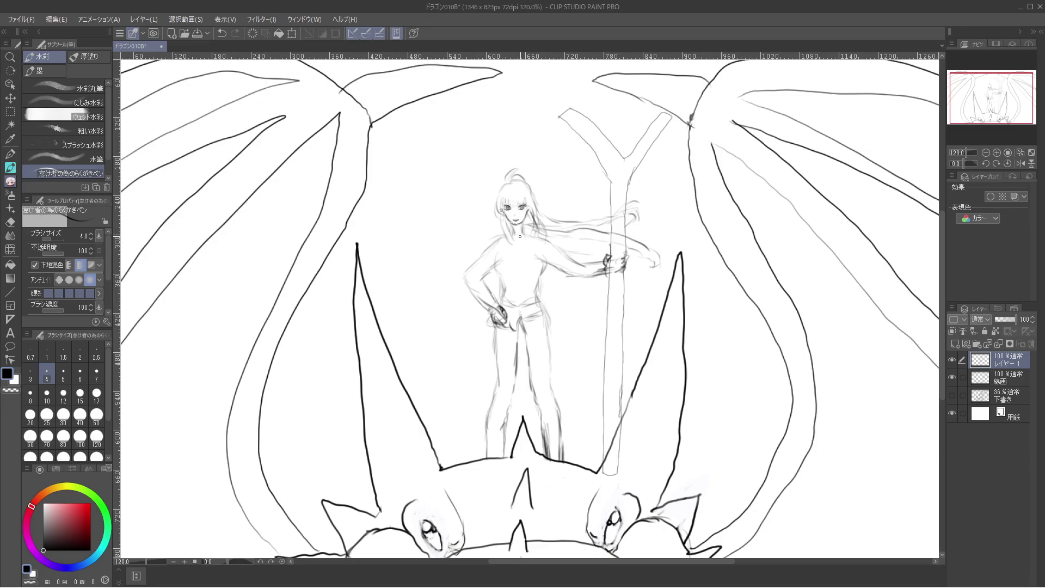
mouse_move(513, 233)
mouse_down()
mouse_move(525, 233)
mouse_move(513, 234)
mouse_up()
drag(504, 240, 498, 244)
mouse_move(531, 249)
mouse_down()
mouse_move(540, 249)
mouse_move(532, 258)
mouse_move(496, 254)
mouse_move(497, 269)
mouse_up()
drag(507, 258, 516, 268)
key(ctrl+z)
drag(505, 242, 523, 267)
key(ctrl+z)
drag(503, 280, 525, 278)
drag(513, 272, 534, 271)
key(ctrl+z)
Erase stray lines along the bent forearm and redraw its outline, touching up the wrist at the staff.
key(c)
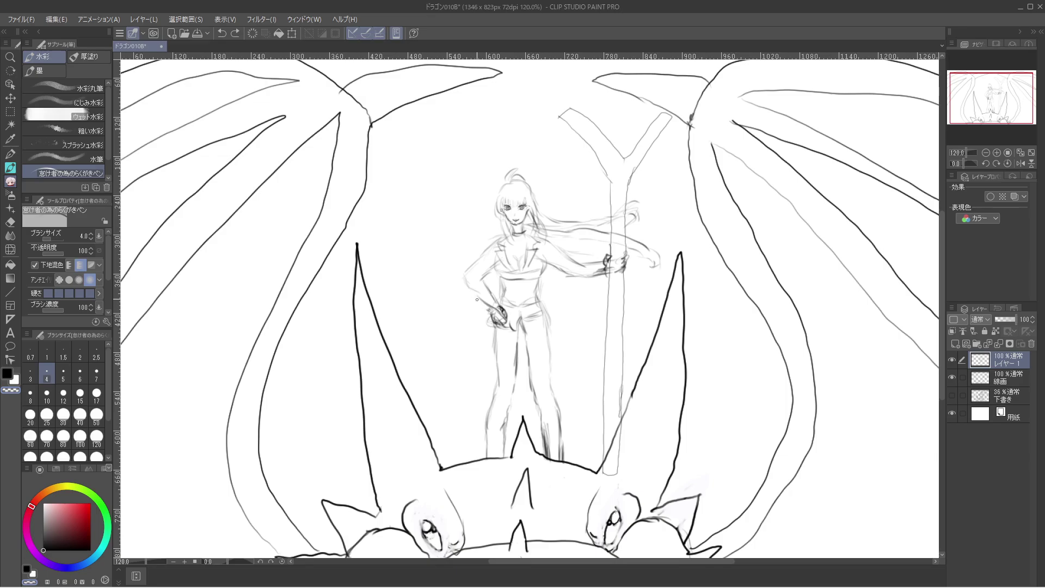
drag(477, 299, 489, 312)
key(c)
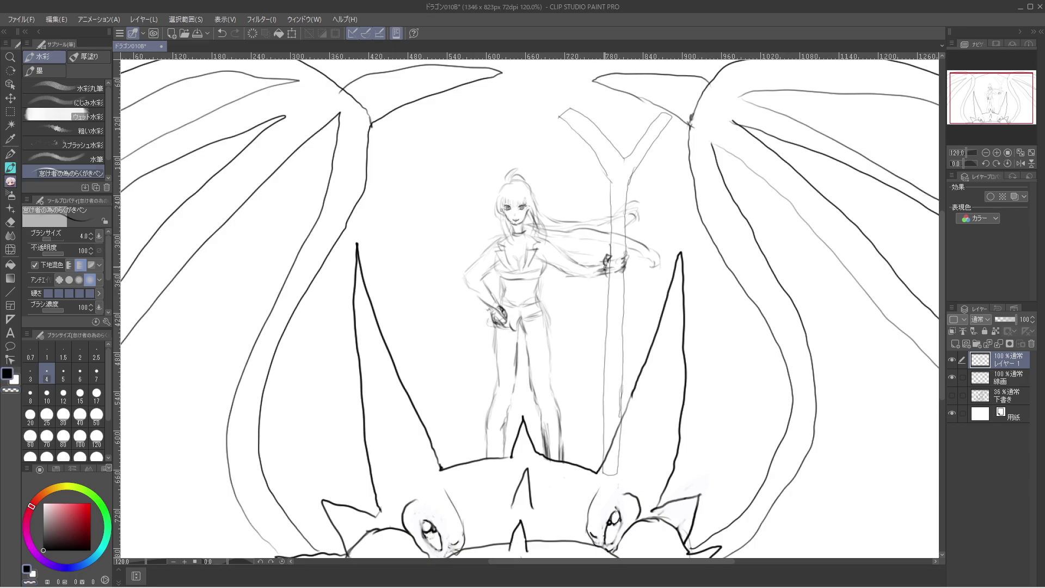
mouse_move(602, 272)
mouse_down()
mouse_move(591, 274)
mouse_move(601, 272)
mouse_up()
drag(478, 294, 491, 306)
key(c)
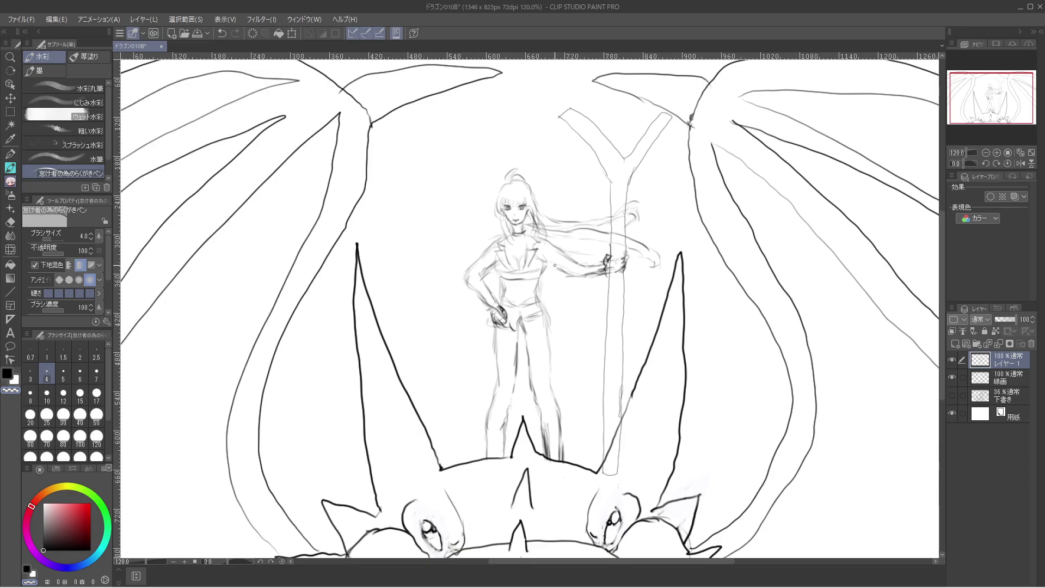
Darken the outline of the outstretched arm and add a cuff at the wrist of the hand holding the staff.
key(c)
mouse_move(575, 274)
mouse_down()
mouse_move(564, 274)
mouse_move(587, 273)
mouse_move(546, 258)
mouse_up()
key(c)
key(c)
mouse_move(596, 262)
mouse_down()
mouse_move(593, 280)
mouse_move(596, 262)
mouse_move(587, 272)
mouse_move(595, 281)
mouse_move(592, 260)
mouse_up()
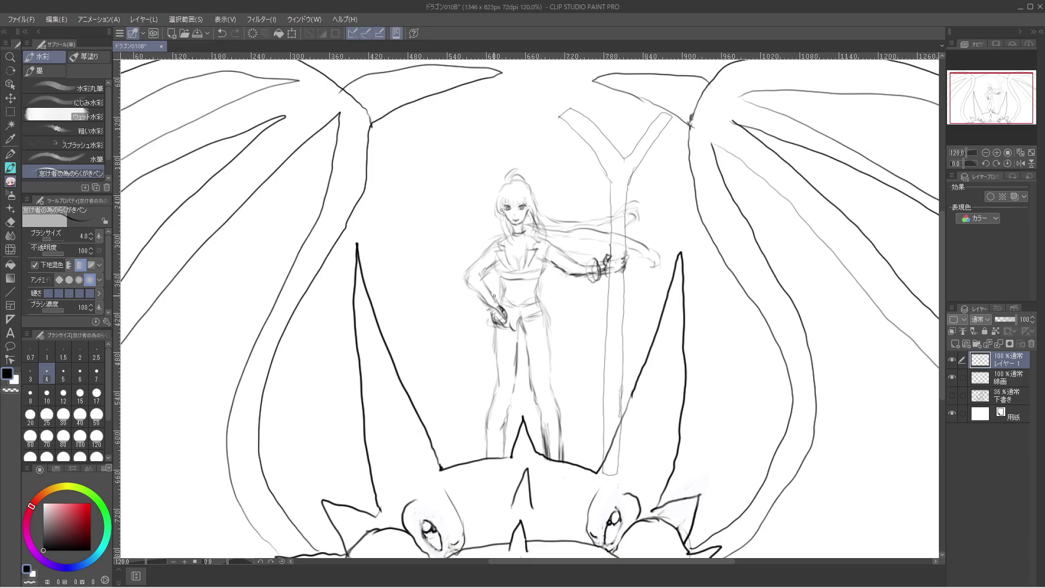
Sketch the cuff on the hip-side wrist and add hair strands beside the face.
mouse_move(492, 301)
mouse_down()
mouse_move(482, 305)
mouse_move(496, 299)
mouse_up()
key(ctrl+z)
drag(504, 195, 502, 202)
scroll(536, 284, down, 1)
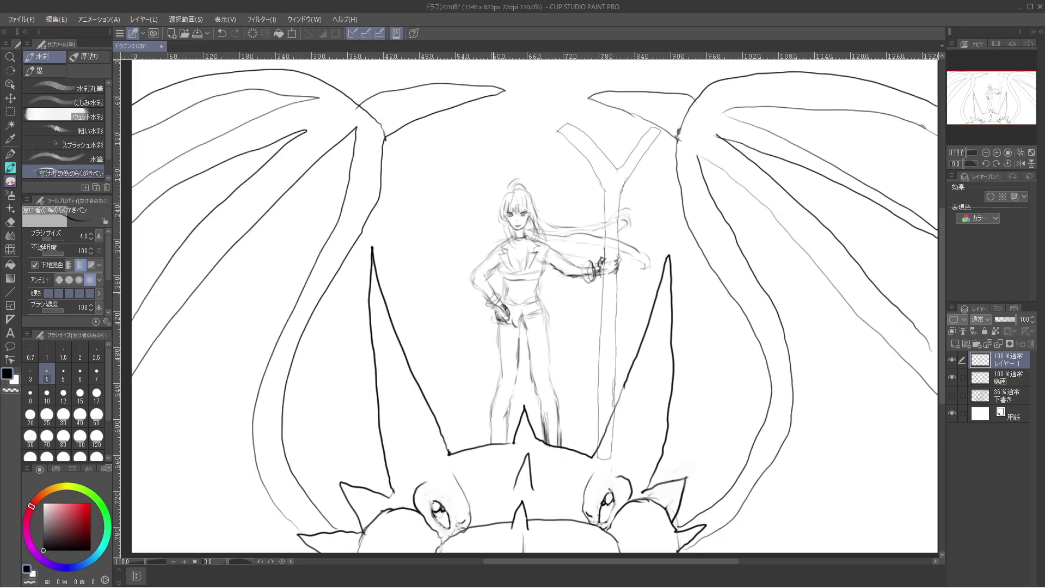
Erase the bent arm's elbow and upper arm and redraw them with the elbow farther out from the body.
scroll(493, 295, up, 2)
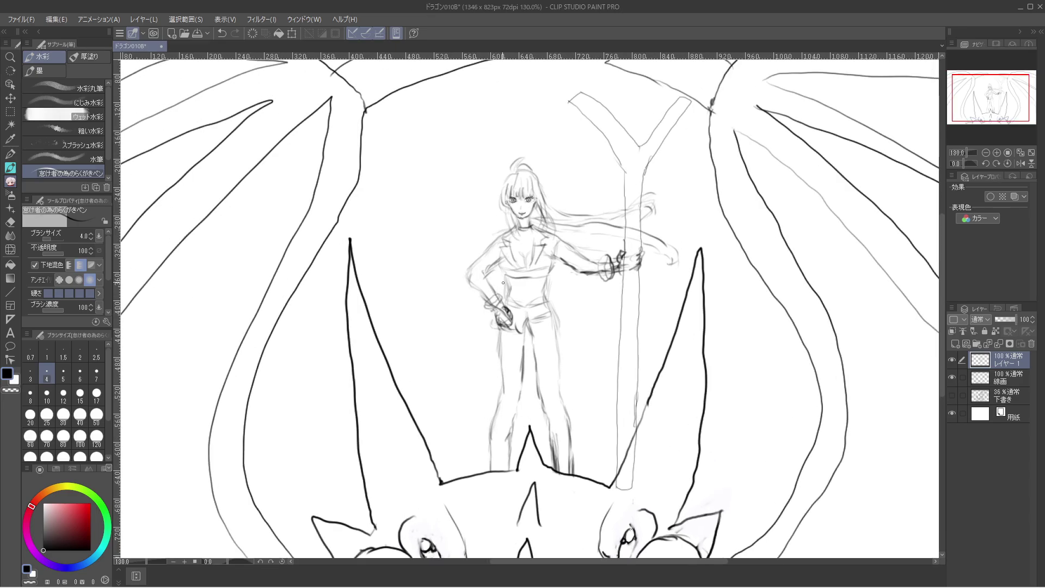
key(c)
mouse_move(489, 274)
mouse_down()
mouse_move(471, 267)
mouse_move(487, 251)
mouse_up()
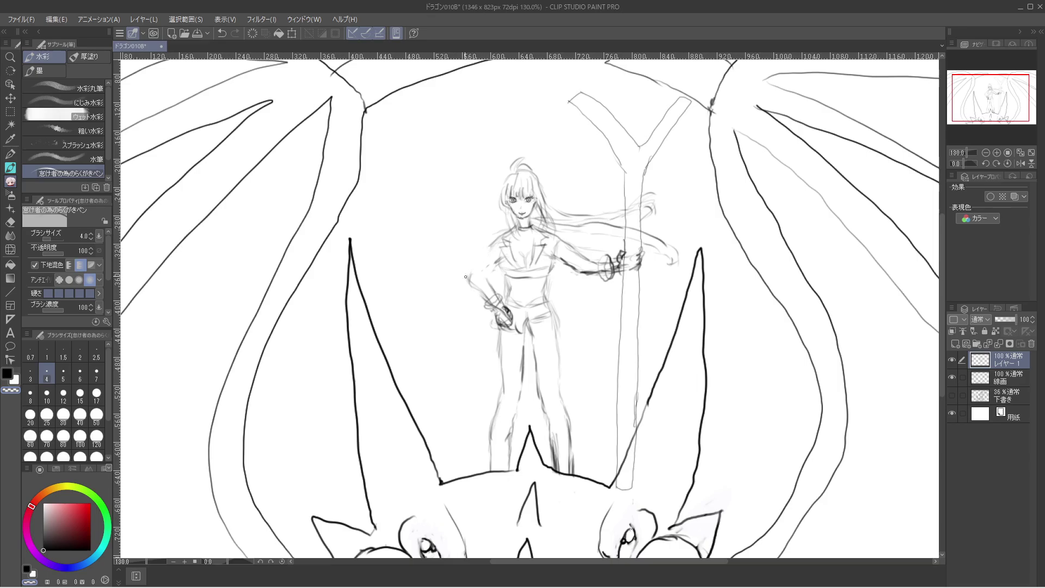
key(c)
drag(493, 240, 464, 254)
drag(459, 267, 475, 285)
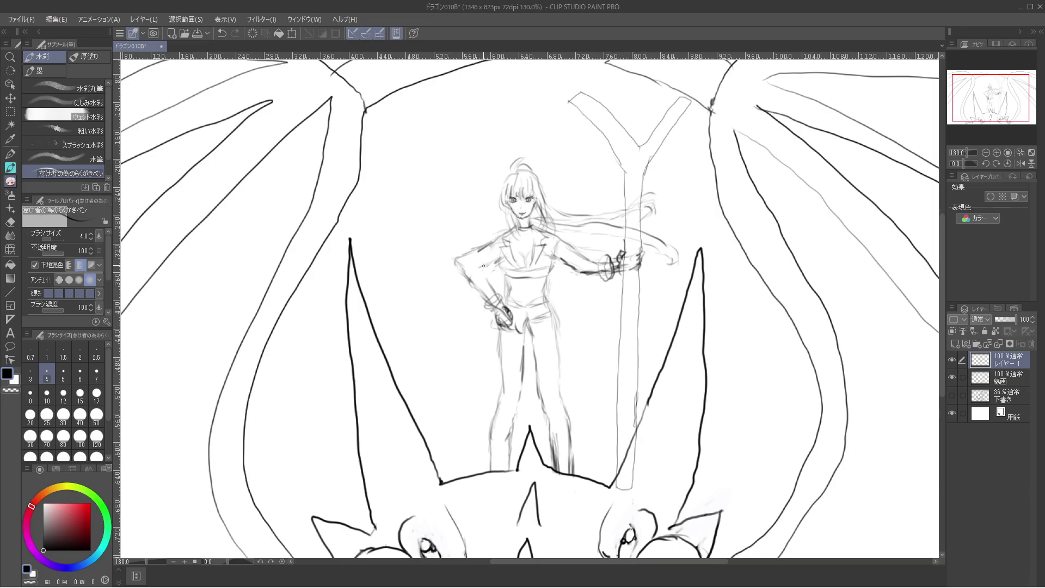
mouse_move(483, 266)
mouse_down()
mouse_move(509, 318)
mouse_move(488, 320)
mouse_move(490, 303)
mouse_move(504, 305)
mouse_move(498, 292)
mouse_move(490, 305)
mouse_up()
Rework the hand on the hip and clean up the bent arm's elbow, alternating between drawing and erasing.
key(c)
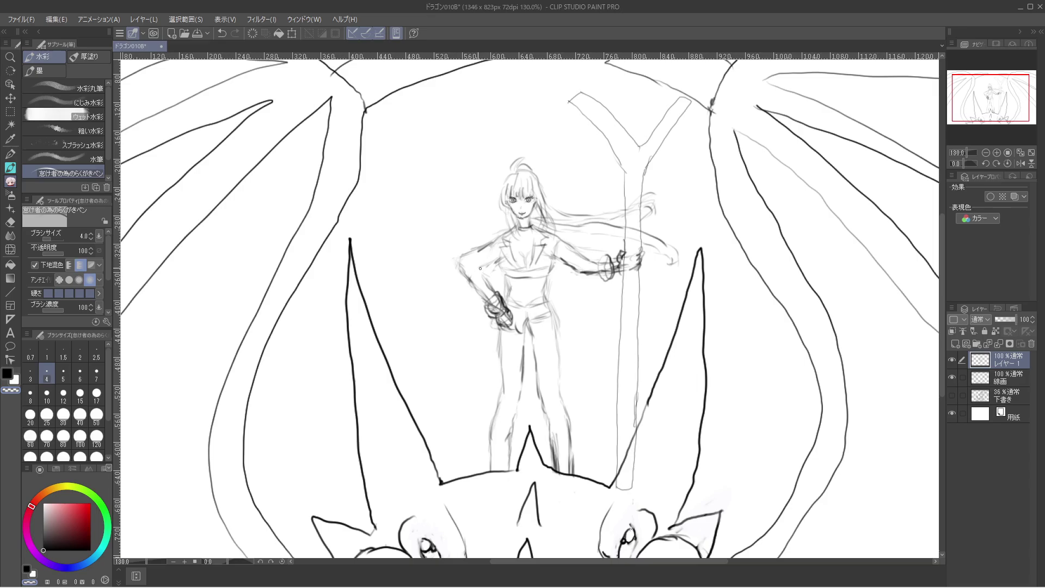
key(c)
drag(474, 270, 493, 263)
key(c)
mouse_move(511, 312)
mouse_down()
mouse_move(511, 327)
mouse_move(500, 321)
mouse_up()
mouse_move(468, 252)
mouse_down()
mouse_move(460, 258)
mouse_move(482, 246)
mouse_move(464, 269)
mouse_up()
key(c)
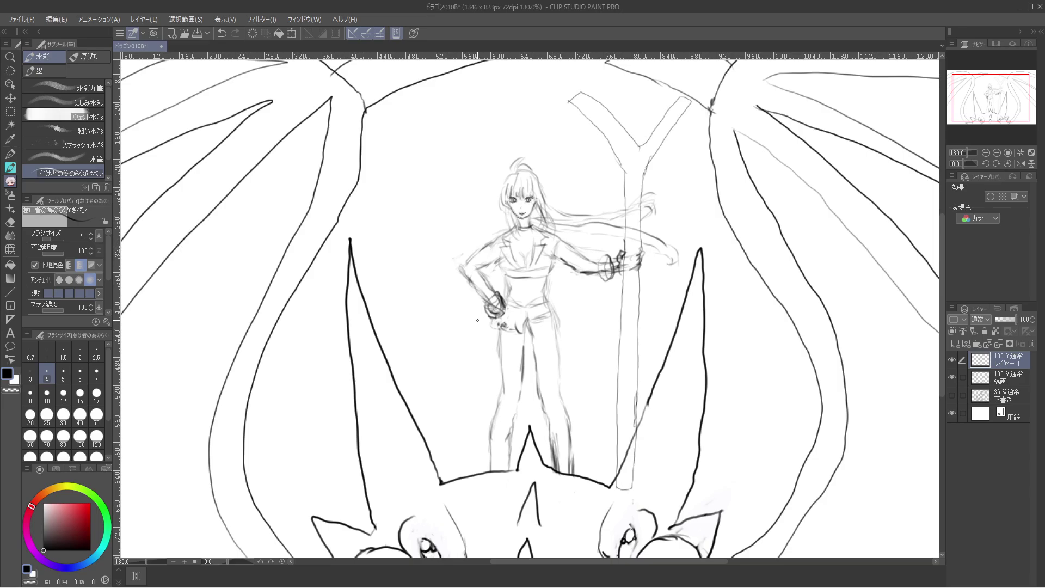
Touch up the bent upper arm and the adjoining torso lines, alternating between drawing and erasing.
key(c)
key(c)
mouse_move(499, 254)
mouse_down()
mouse_move(477, 269)
mouse_move(501, 258)
mouse_up()
key(c)
key(c)
key(c)
key(c)
key(c)
key(c)
key(c)
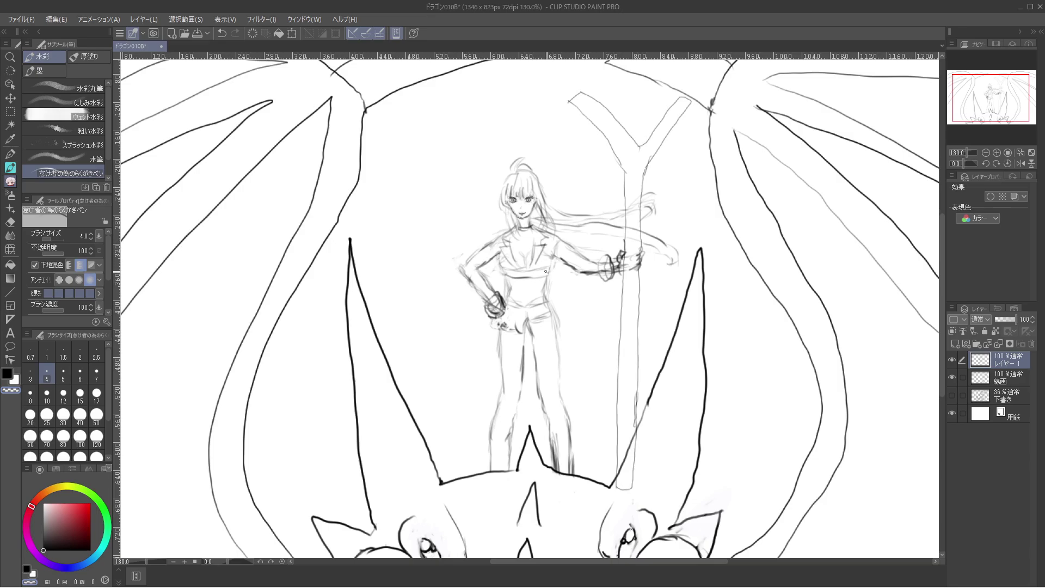
Redraw the jacket lapel and neckline on the staff side of the figure.
key(c)
drag(543, 241, 533, 245)
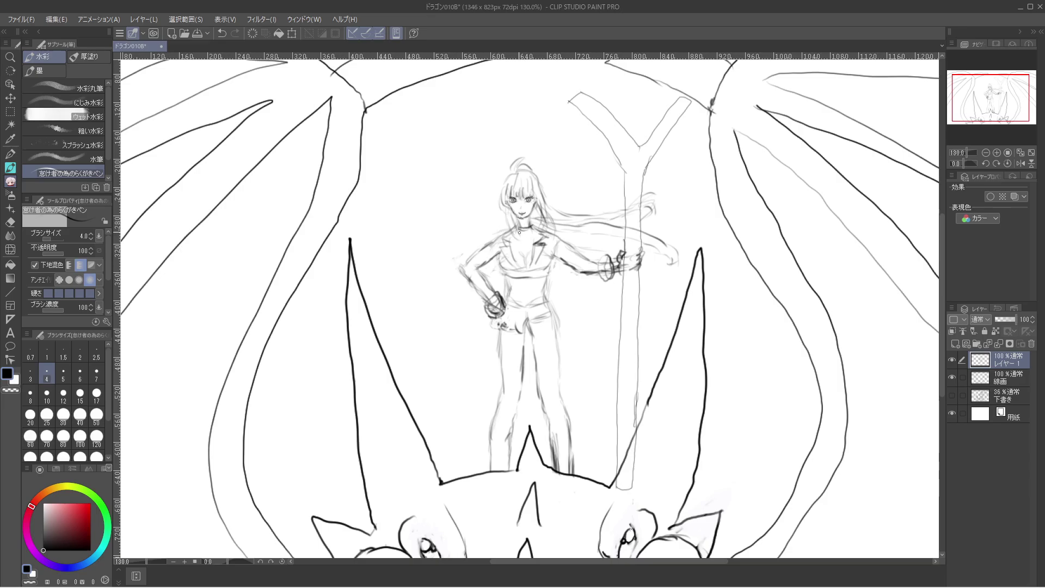
mouse_move(519, 232)
mouse_down()
mouse_move(512, 241)
mouse_move(528, 242)
mouse_up()
key(c)
click(532, 231)
key(c)
drag(533, 230, 541, 234)
drag(536, 233, 534, 250)
key(ctrl+z)
mouse_move(516, 231)
mouse_down()
mouse_move(504, 250)
mouse_move(516, 264)
mouse_move(536, 255)
mouse_move(532, 264)
mouse_move(543, 234)
mouse_up()
key(ctrl+z)
key(ctrl+z)
key(ctrl+z)
key(ctrl+z)
key(ctrl+z)
key(ctrl+z)
key(ctrl+y)
mouse_move(532, 238)
mouse_down()
mouse_move(546, 235)
mouse_move(520, 268)
mouse_up()
key(ctrl+z)
key(ctrl+z)
Mark the knee of the staff-side leg and draw a band across the other leg's thigh.
key(ctrl+z)
drag(531, 233, 537, 245)
key(ctrl+z)
key(ctrl+z)
Sketch a standing jacket collar around the figure's neck and darken its edges at both shoulders.
drag(513, 253, 508, 229)
drag(508, 225, 514, 226)
drag(511, 225, 506, 233)
mouse_move(536, 224)
mouse_down()
mouse_move(547, 231)
mouse_move(510, 230)
mouse_up()
drag(555, 393, 551, 399)
drag(502, 374, 516, 377)
key(ctrl+z)
drag(501, 363, 520, 364)
Sketch a knee guard and shin details on one leg and a boot top on the staff-side leg.
mouse_move(496, 404)
mouse_down()
mouse_move(491, 431)
mouse_move(493, 409)
mouse_move(513, 412)
mouse_move(494, 404)
mouse_move(518, 410)
mouse_move(492, 425)
mouse_up()
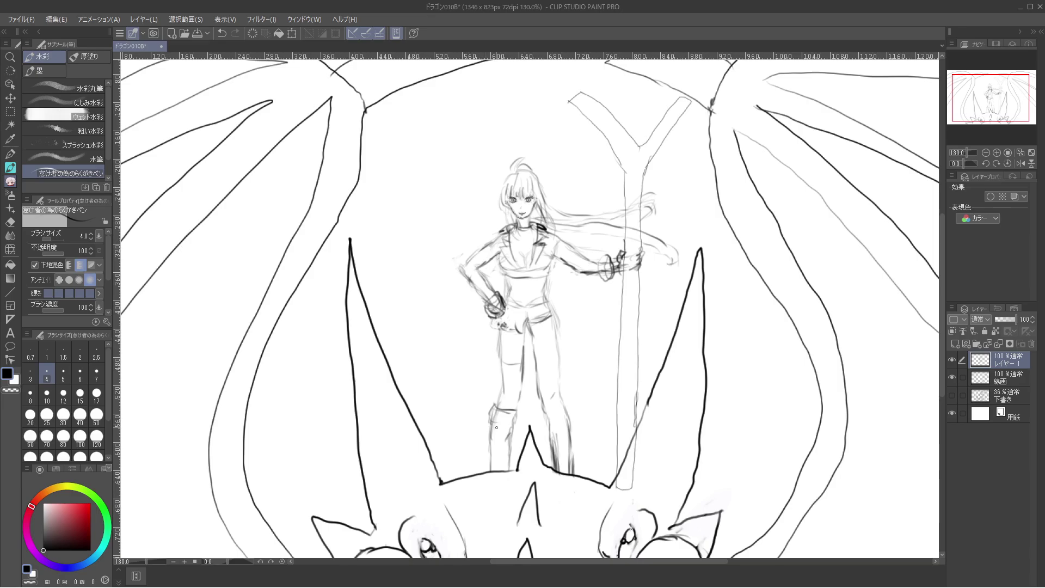
mouse_move(502, 427)
mouse_down()
mouse_move(502, 435)
mouse_move(515, 427)
mouse_up()
drag(500, 439, 504, 466)
drag(554, 460, 569, 461)
mouse_move(571, 461)
mouse_down()
mouse_move(574, 473)
mouse_move(553, 473)
mouse_move(577, 477)
mouse_up()
Add glove details to the hand on the hip and sketch a bold rounded shape beside it.
mouse_move(492, 285)
mouse_down()
mouse_move(479, 294)
mouse_move(490, 298)
mouse_move(488, 288)
mouse_up()
mouse_move(482, 304)
mouse_down()
mouse_move(477, 316)
mouse_move(493, 327)
mouse_move(491, 307)
mouse_up()
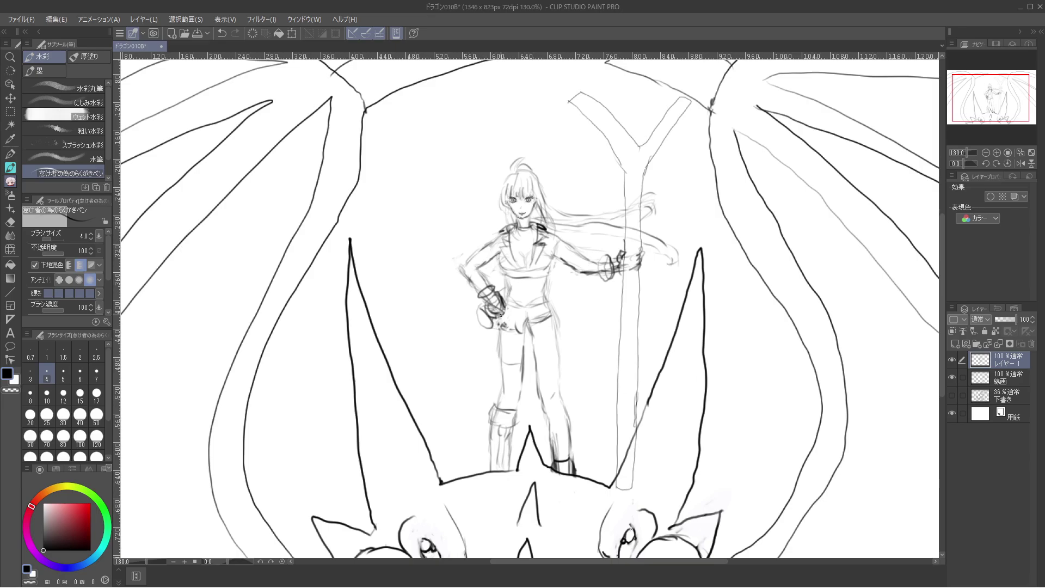
drag(501, 315, 485, 319)
mouse_move(483, 309)
mouse_down()
mouse_move(484, 329)
mouse_move(483, 310)
mouse_up()
key(ctrl+z)
drag(479, 307, 495, 301)
Draw pointed cloth tails flaring from both hips and a slanted waistband across the figure's waist.
mouse_move(545, 292)
mouse_down()
mouse_move(574, 352)
mouse_move(552, 327)
mouse_move(498, 356)
mouse_move(500, 323)
mouse_up()
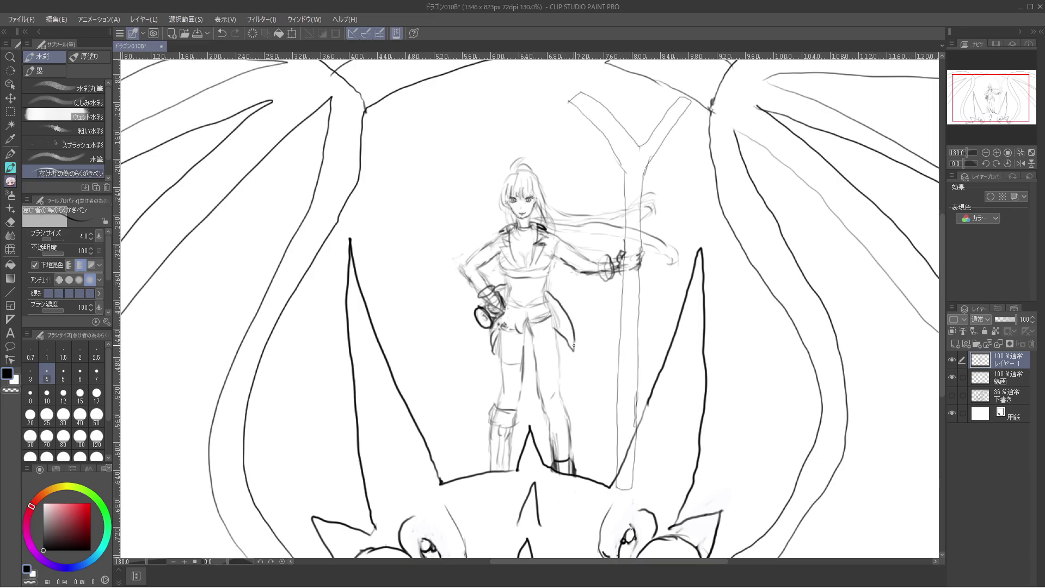
mouse_move(574, 345)
mouse_down()
mouse_move(575, 362)
mouse_move(567, 340)
mouse_up()
drag(509, 302, 549, 312)
key(ctrl+z)
drag(507, 301, 551, 314)
key(ctrl+z)
drag(550, 311, 508, 301)
key(ctrl+z)
drag(512, 301, 517, 301)
Add the navel to the bare midriff and touch up the torso line below the chest band.
drag(525, 291, 526, 296)
drag(542, 284, 544, 276)
key(ctrl+z)
drag(542, 283, 541, 283)
key(x)
key(x)
key(c)
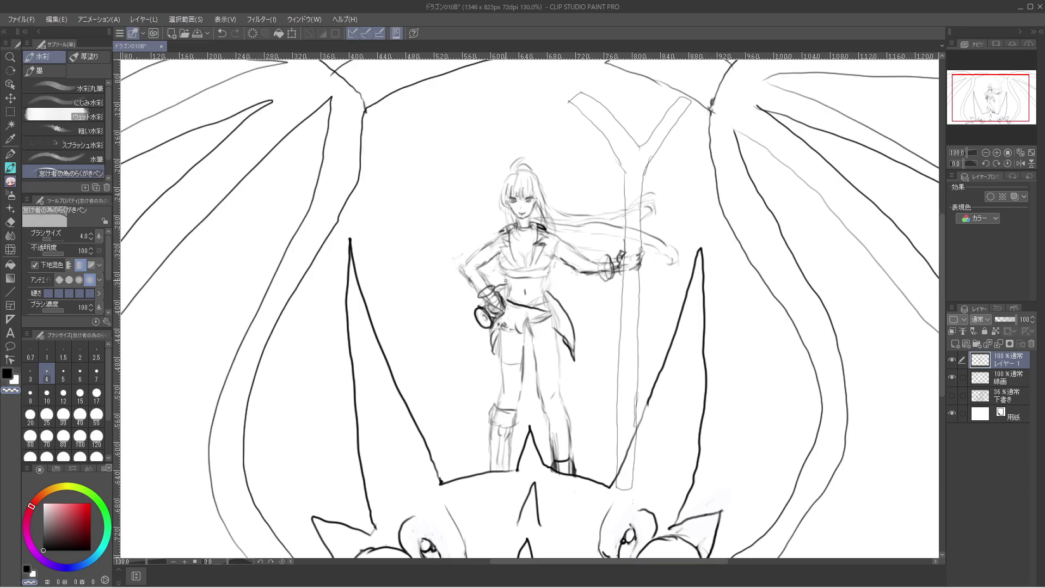
key(c)
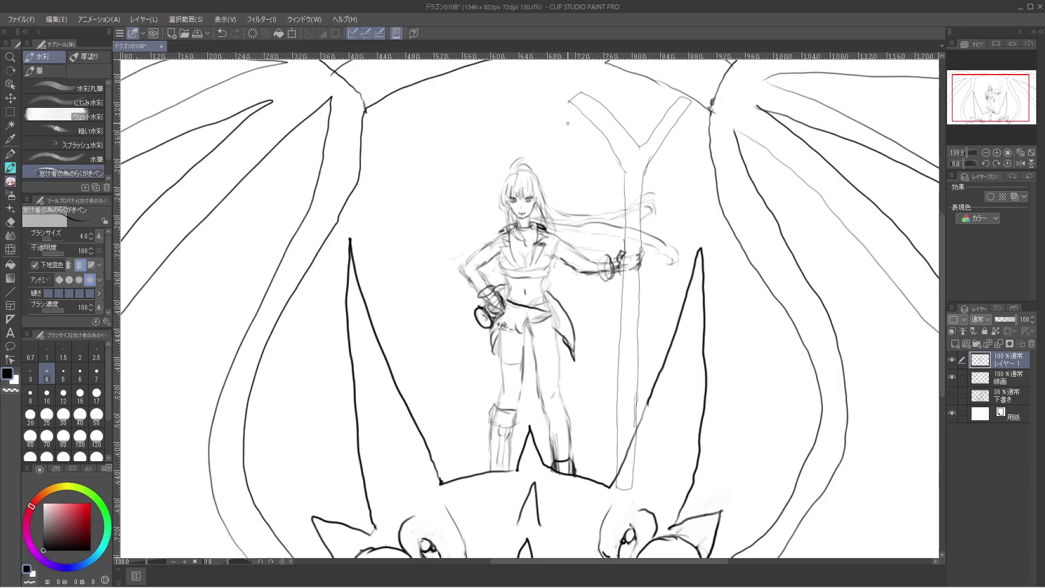
Erase stray sketch lines around the glove and wrist of the hand on the hip.
key(c)
key(c)
key(c)
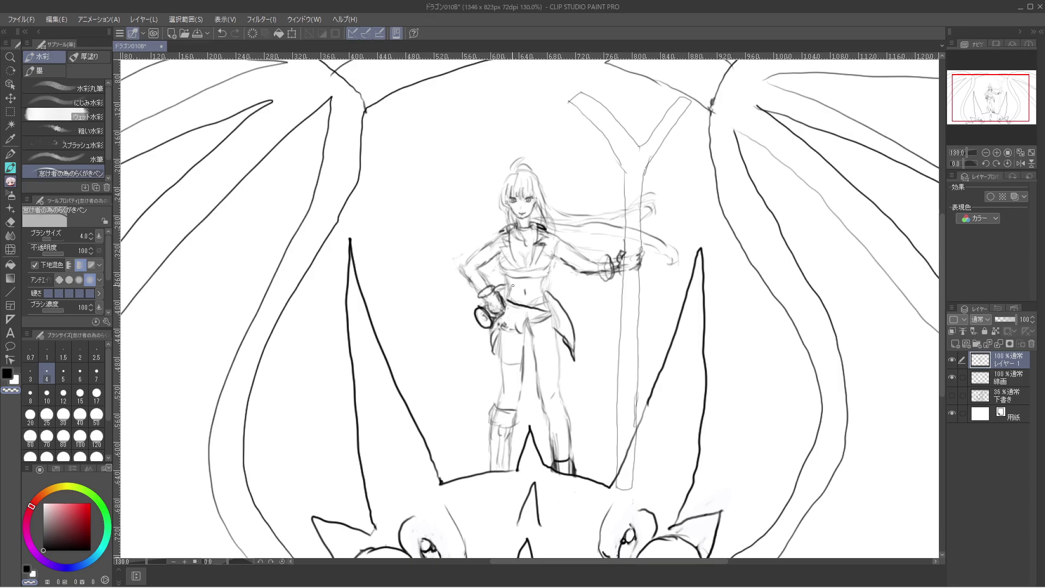
key(c)
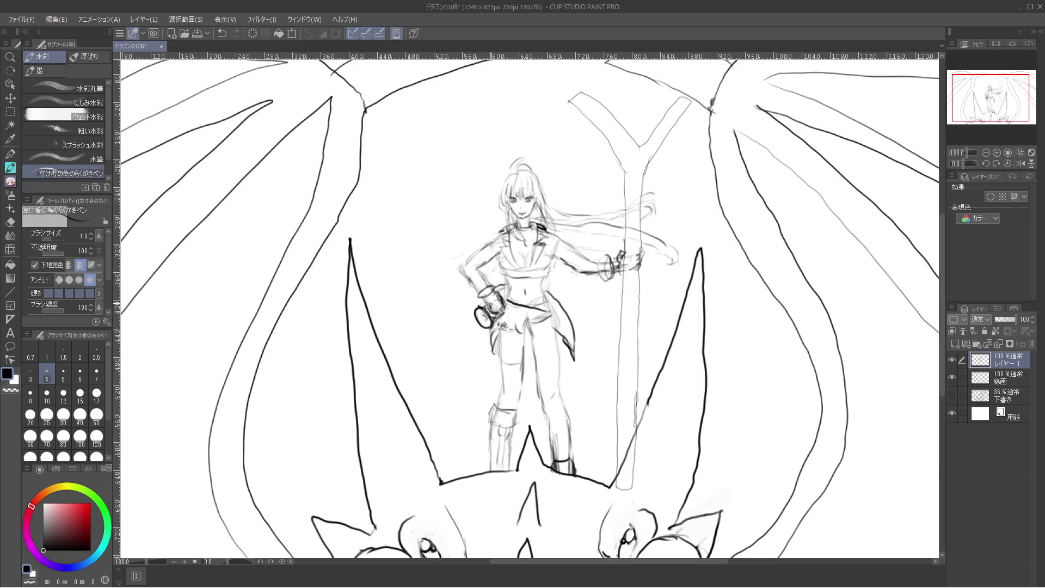
key(c)
key(c)
key(c)
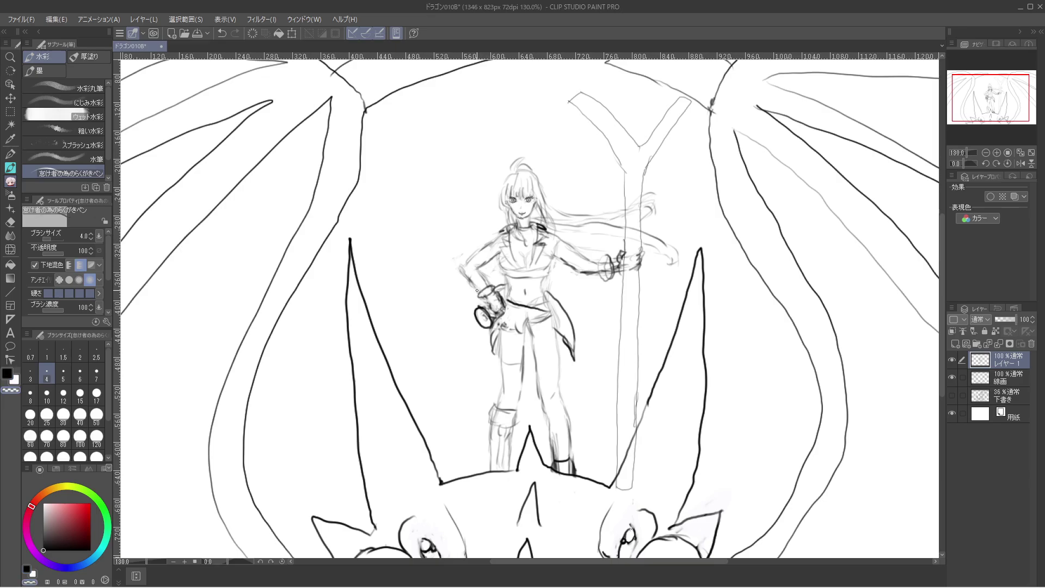
key(c)
key(c)
key(c)
Draw a bold oval glove cuff at the wrist of the hand on the hip and touch up the glove beside it.
drag(483, 303, 500, 291)
key(ctrl+z)
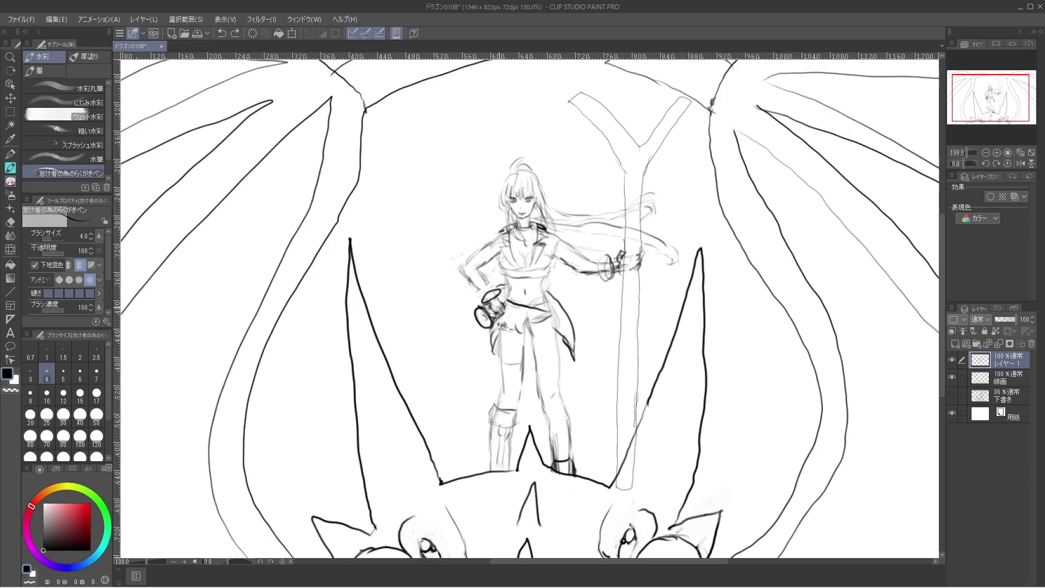
drag(500, 307, 497, 311)
key(ctrl+z)
drag(502, 308, 498, 311)
Draw a bold ribbed oval cuff on the staff-holding wrist, reinforce the hip hand's cuff, and save the drawing.
mouse_move(607, 265)
mouse_down()
mouse_move(610, 276)
mouse_move(601, 256)
mouse_move(614, 255)
mouse_move(615, 279)
mouse_move(609, 269)
mouse_up()
drag(497, 291, 486, 297)
drag(604, 256, 606, 279)
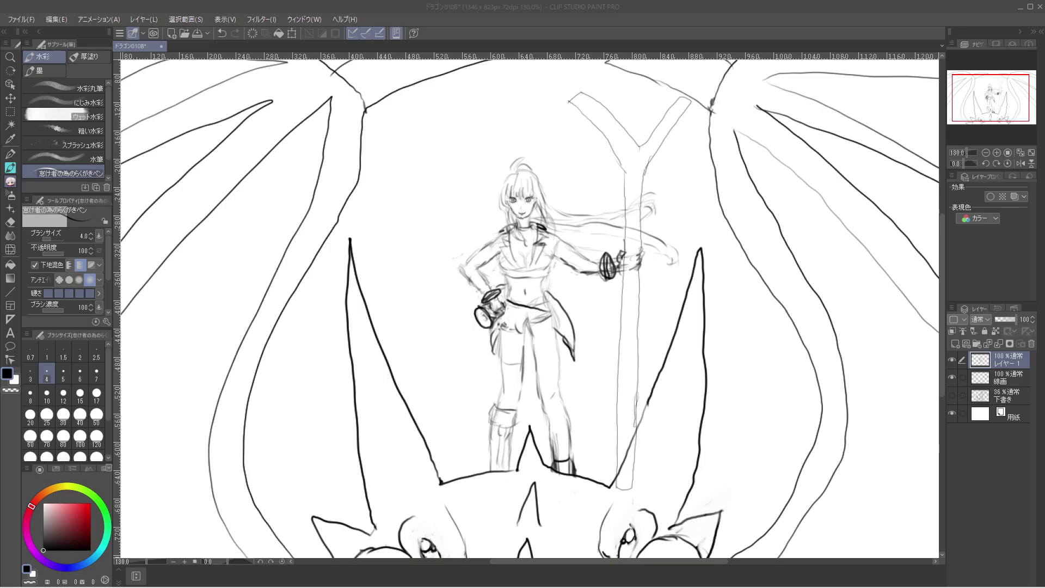
key(ctrl+s)
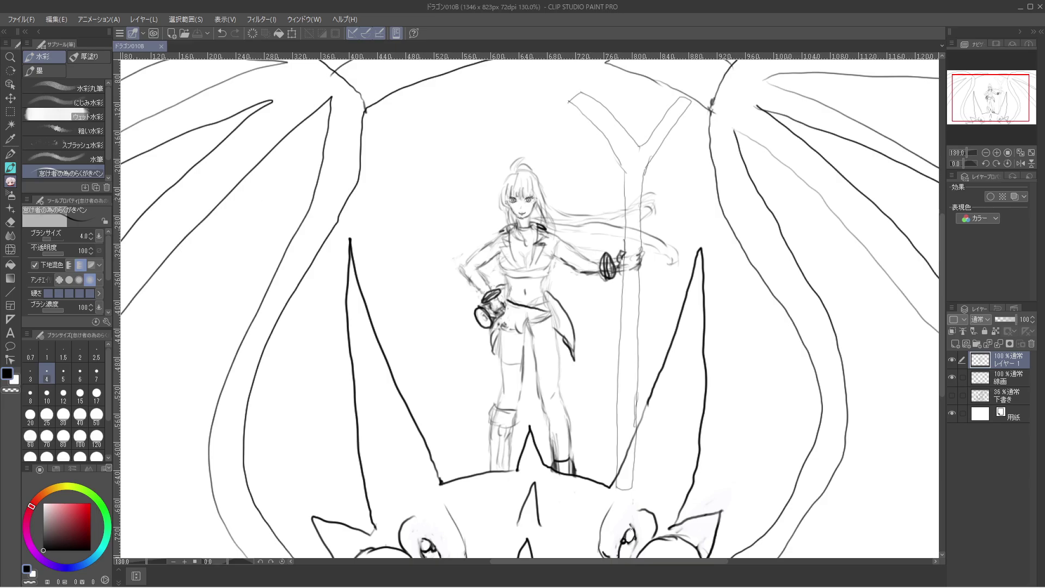
Refine the upper lids and pupils of both eyes with a size 1 brush and save the drawing.
key(ctrl+alt+0)
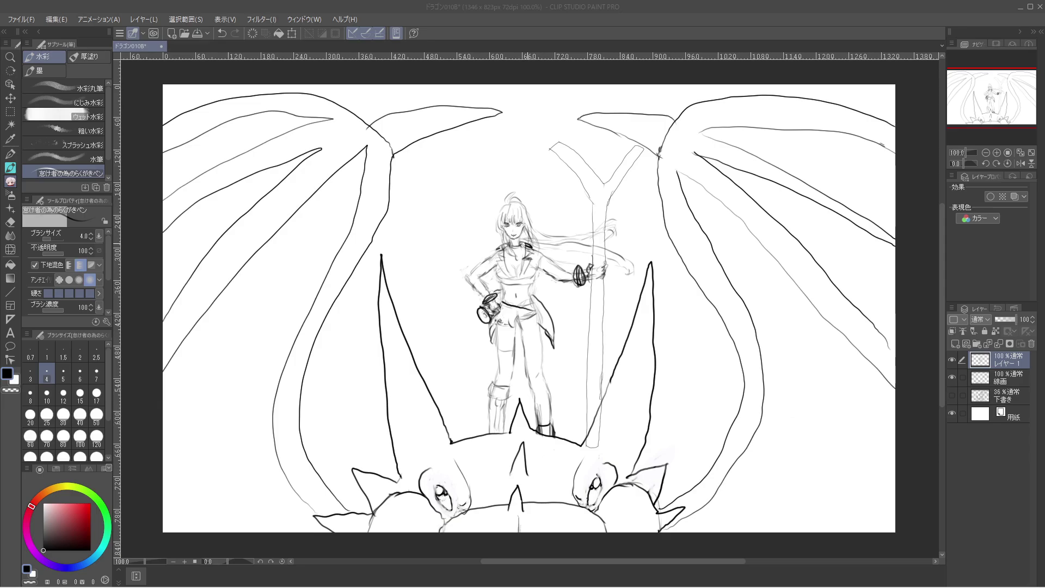
scroll(574, 197, up, 8)
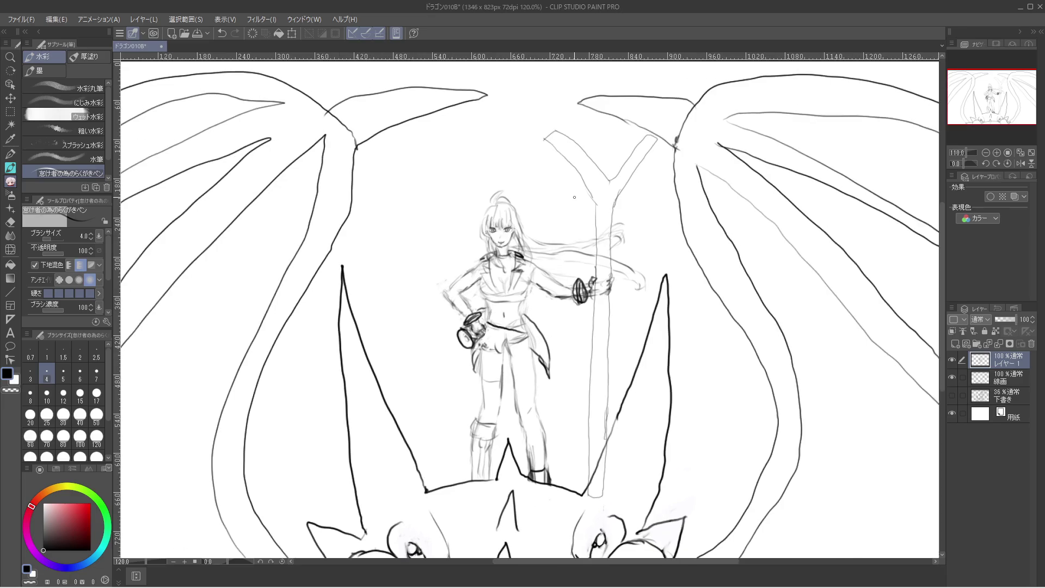
scroll(487, 228, up, 10)
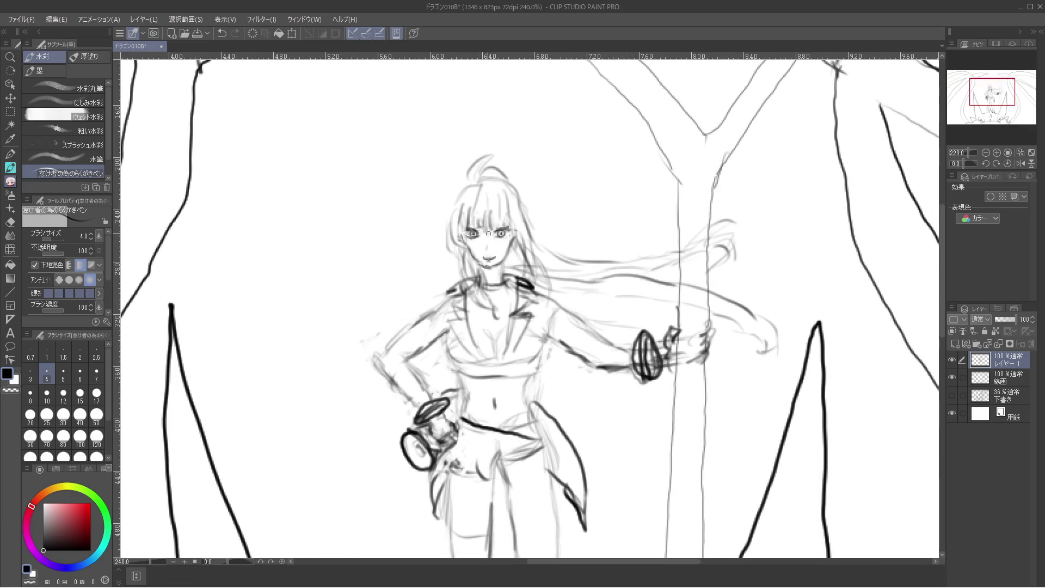
scroll(491, 218, down, 3)
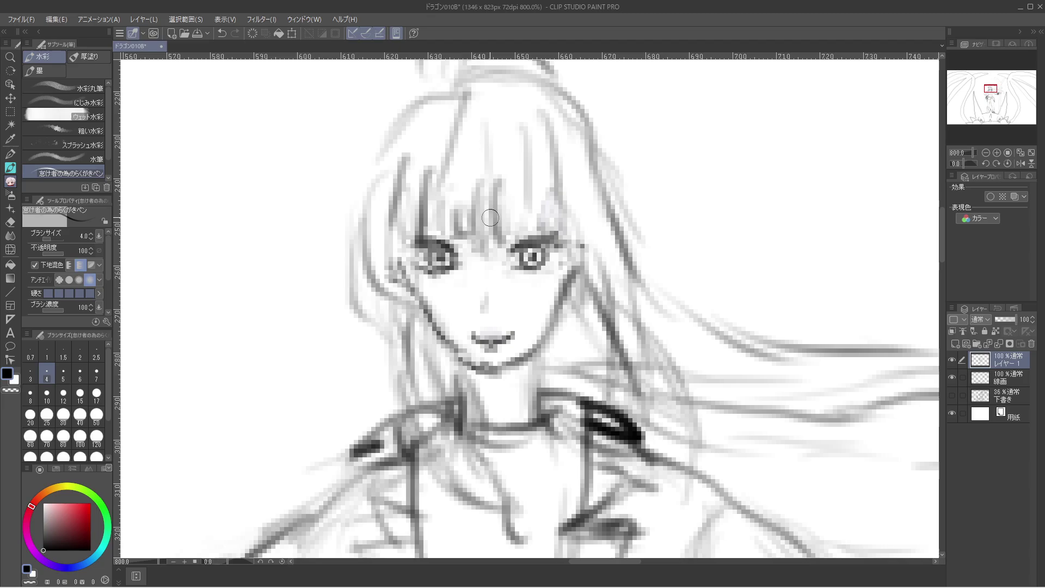
scroll(491, 218, up, 3)
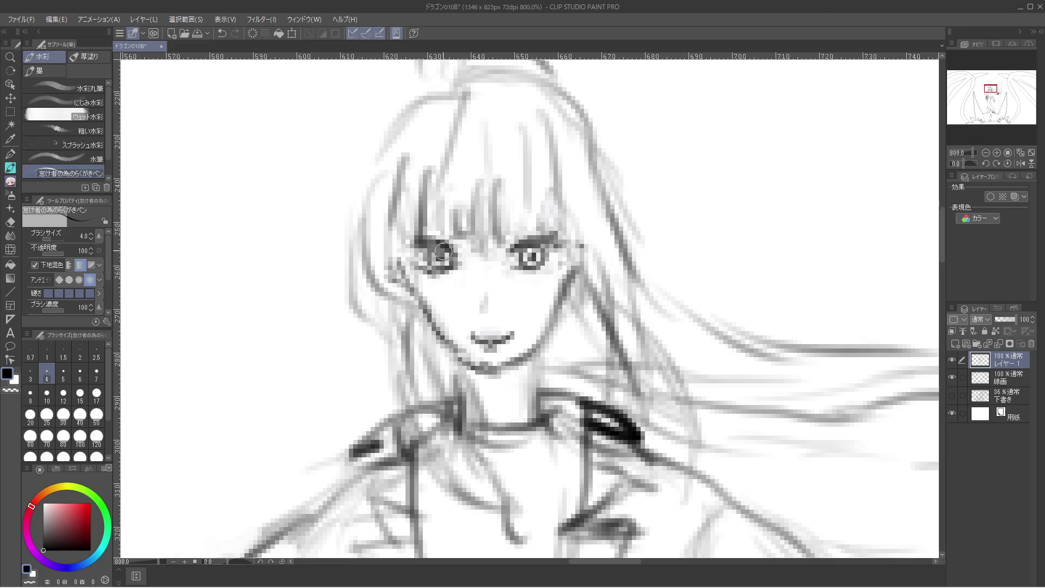
click(46, 353)
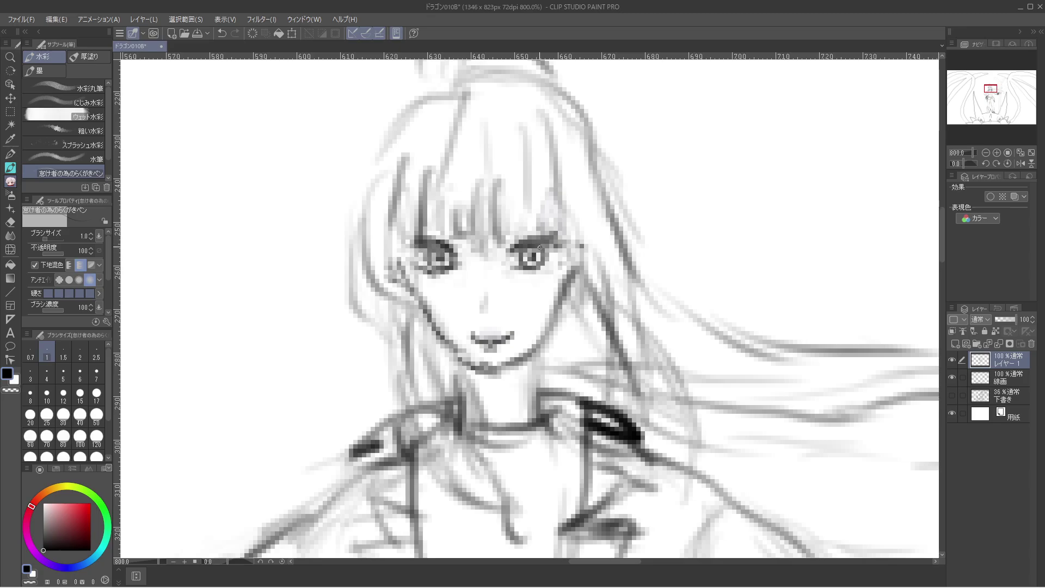
drag(522, 251, 534, 251)
drag(421, 250, 429, 252)
drag(441, 256, 449, 255)
key(ctrl+alt+0)
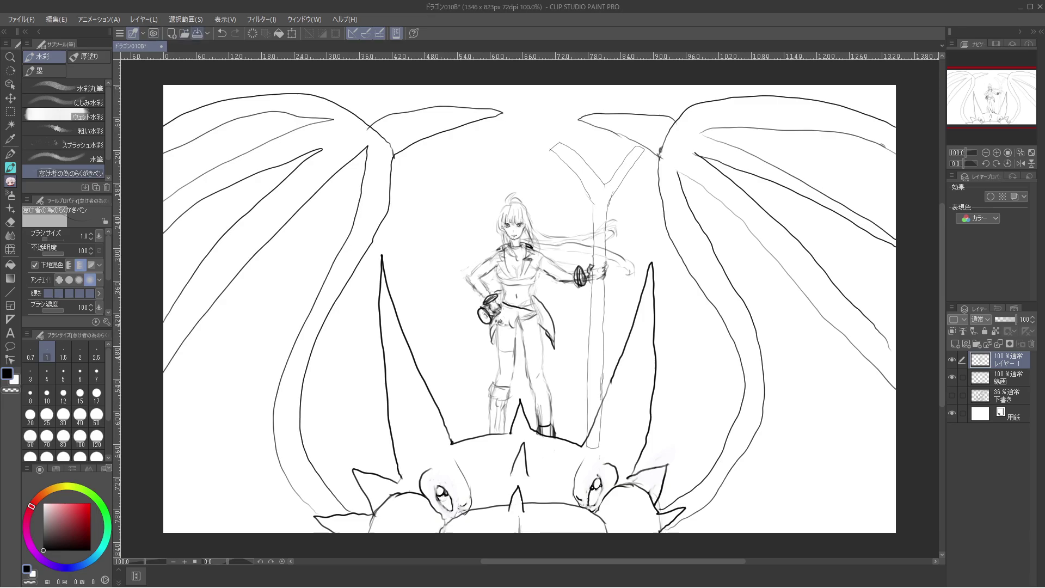
click(198, 33)
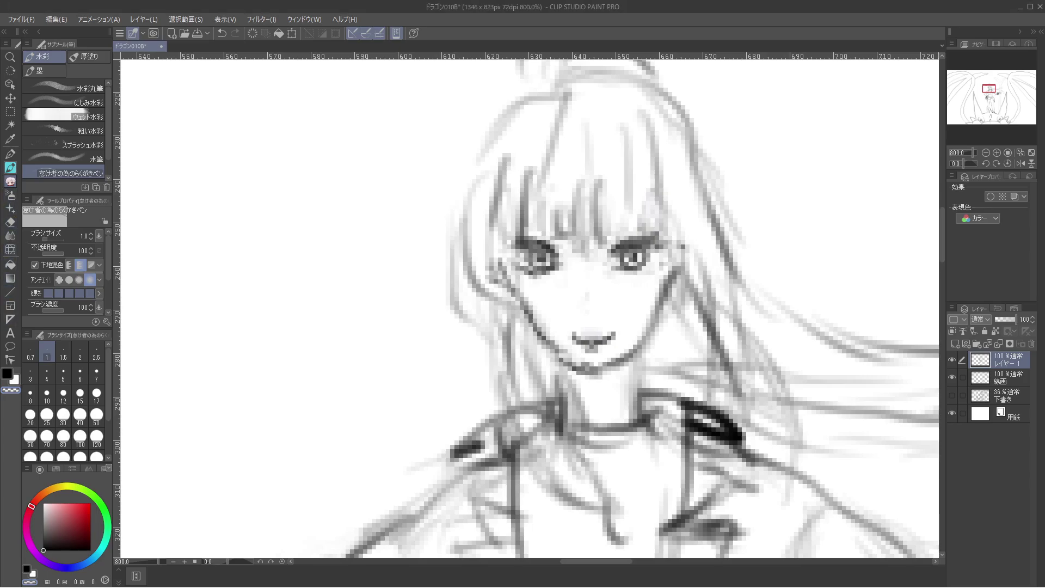
Redraw the nose as a short thin line in black.
click(7, 373)
drag(588, 284, 587, 297)
key(ctrl+alt+0)
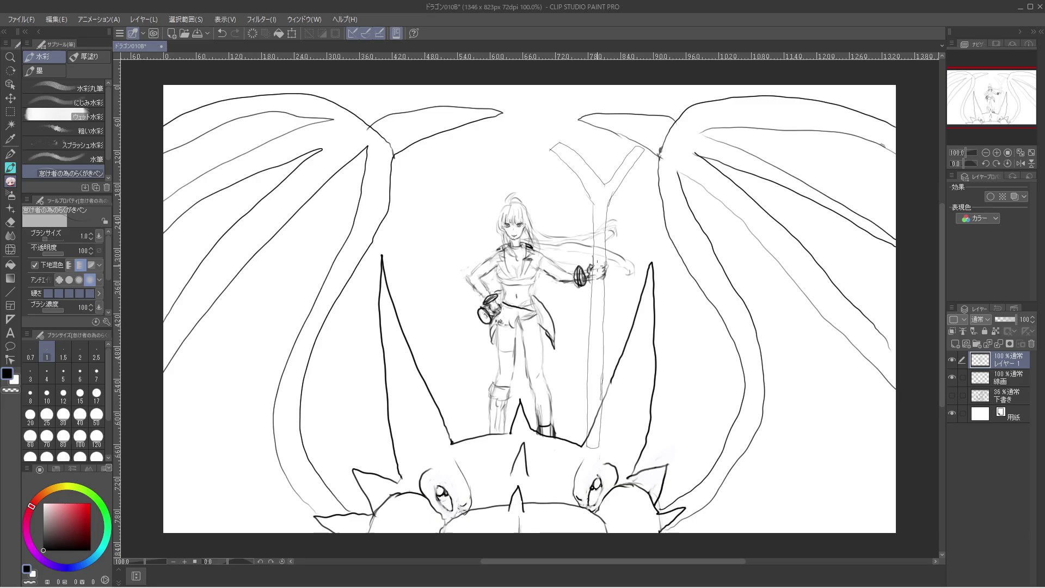
Draw a small crossed hairpin on the staff-side edge of the figure's bangs.
scroll(597, 264, up, 2)
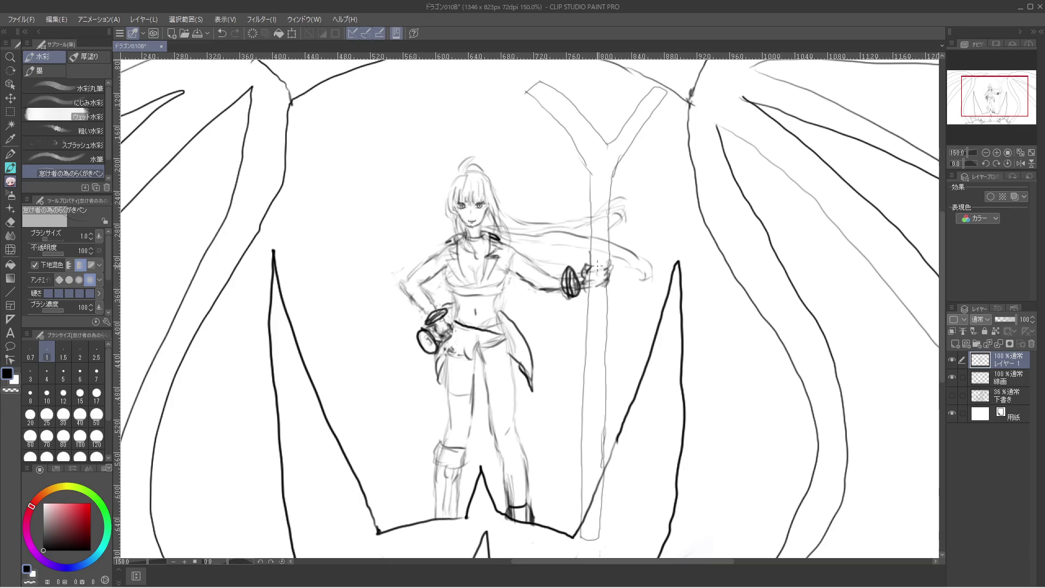
scroll(597, 264, up, 14)
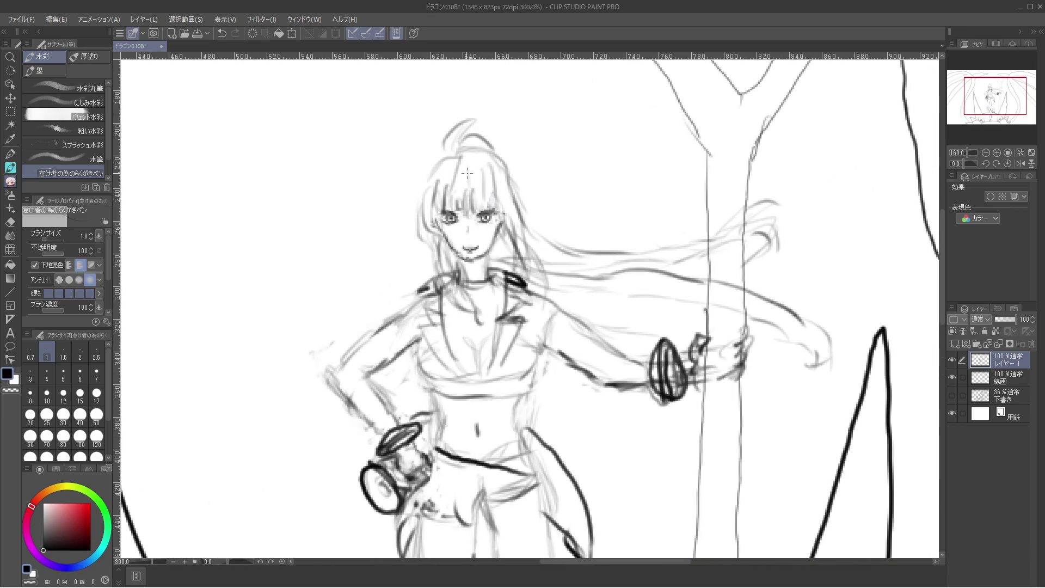
scroll(505, 179, down, 8)
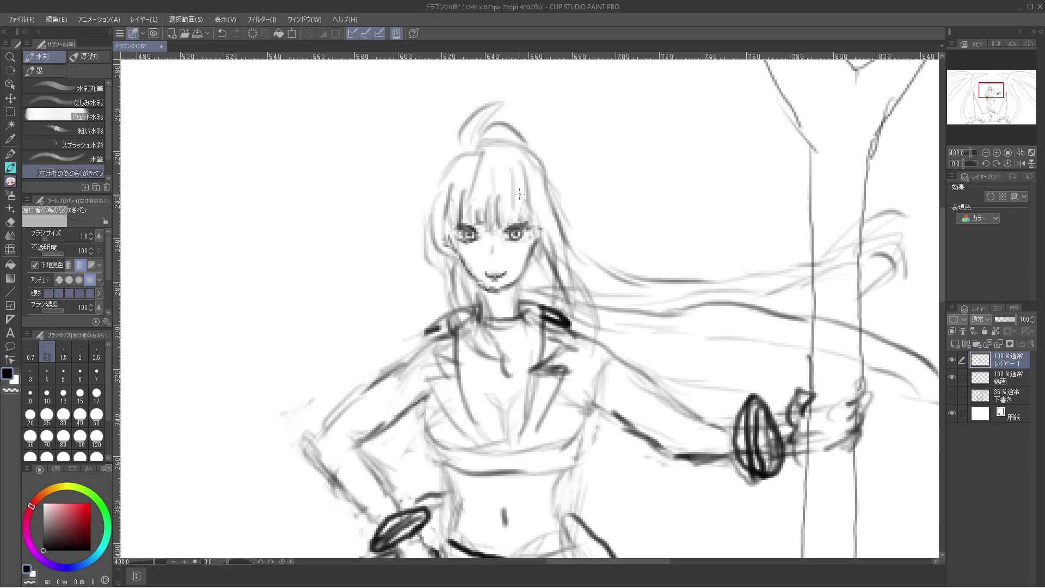
drag(521, 202, 530, 202)
drag(521, 192, 520, 185)
mouse_move(516, 205)
mouse_down()
mouse_move(528, 194)
mouse_move(518, 191)
mouse_up()
key(ctrl+alt+0)
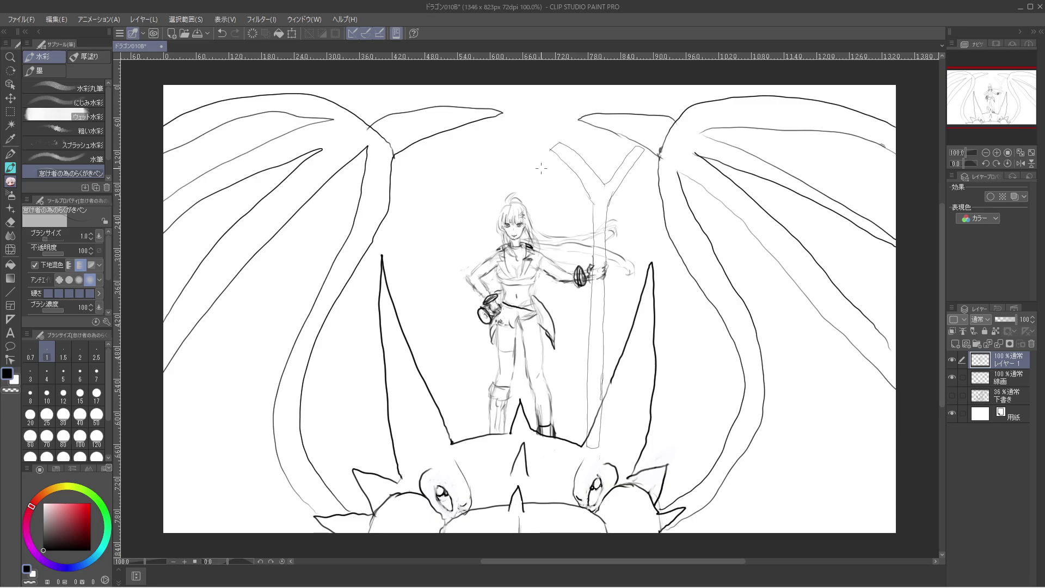
Erase stray sketch lines around the figure's staff-side shoulder and upper arm.
scroll(541, 168, up, 5)
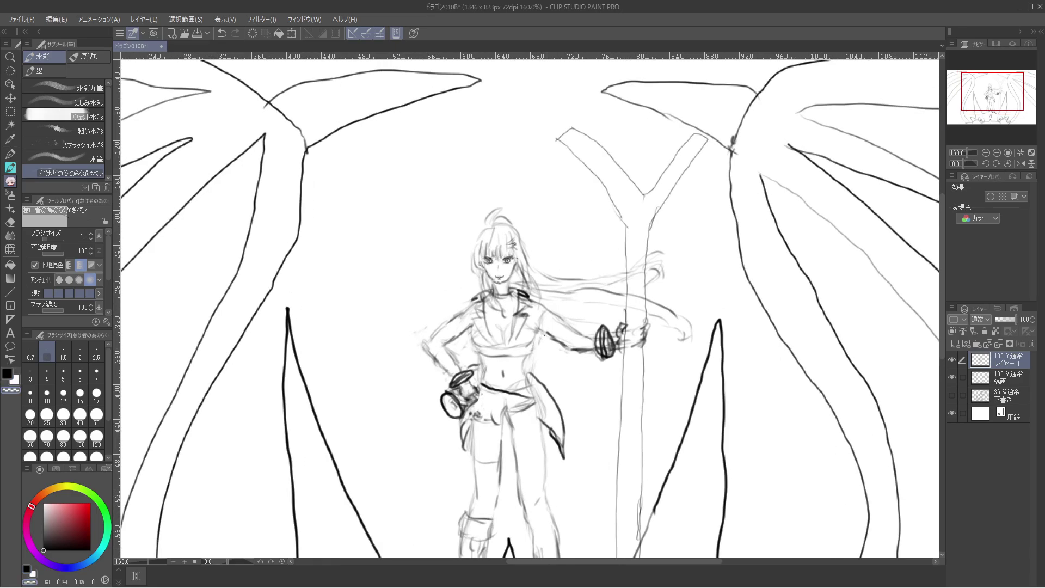
scroll(539, 332, up, 1)
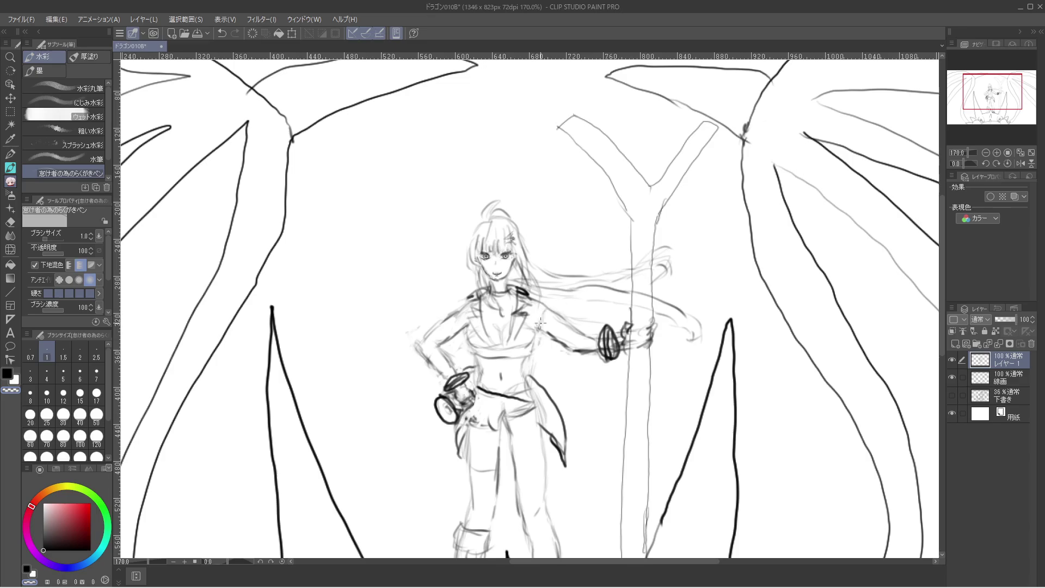
key(c)
key(c)
key(ctrl+alt+0)
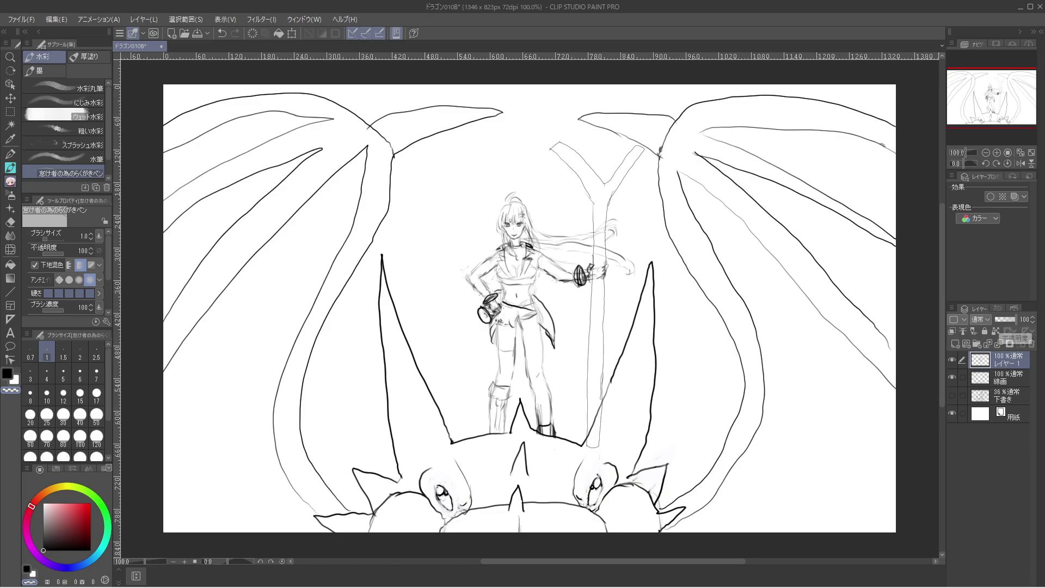
Add a new blank layer above the figure's sketch layer.
click(144, 19)
click(163, 33)
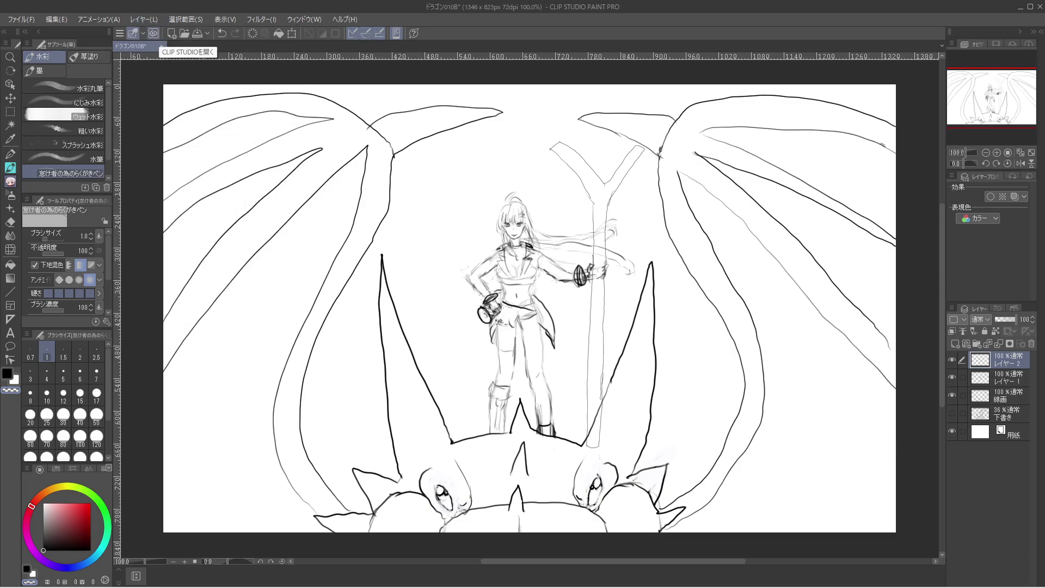
key(ctrl+plus)
key(ctrl+plus)
key(ctrl+plus)
key(ctrl+plus)
key(ctrl+plus)
key(ctrl+plus)
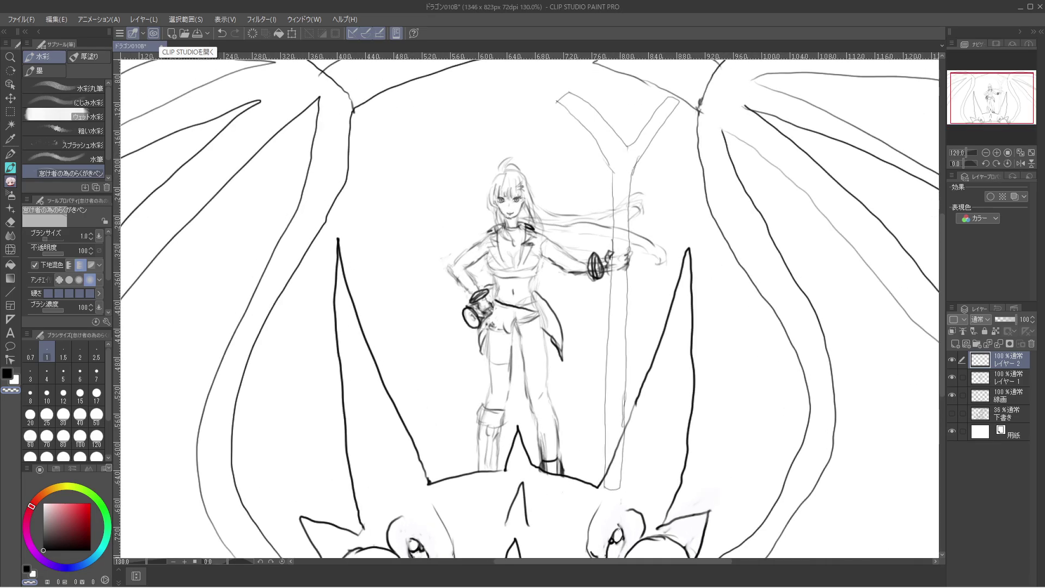
scroll(588, 309, up, 3)
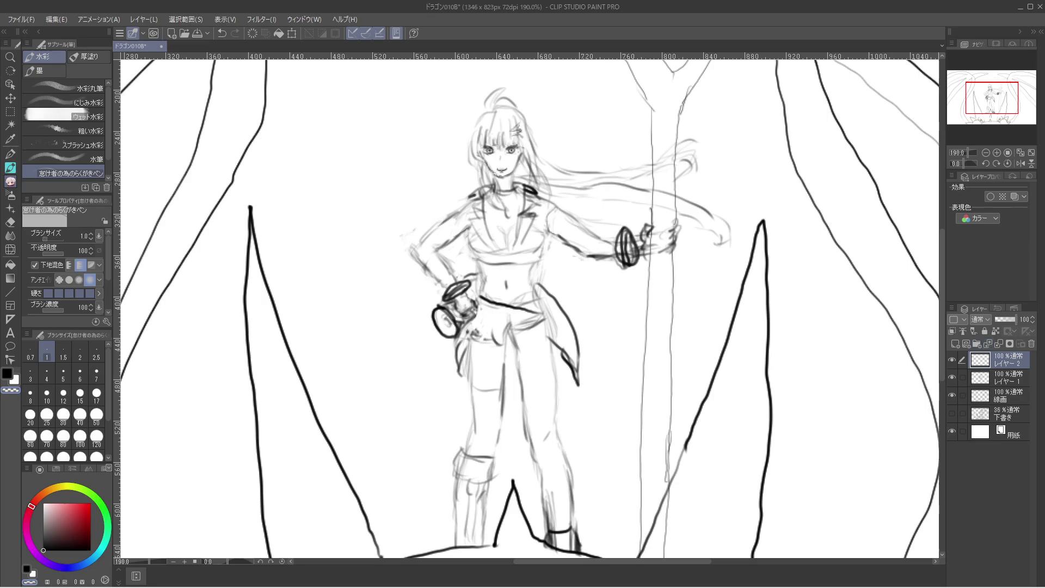
Rename the figure's sketch layer レイヤー 1 as 人線画, toggling its visibility to check its contents.
click(1002, 378)
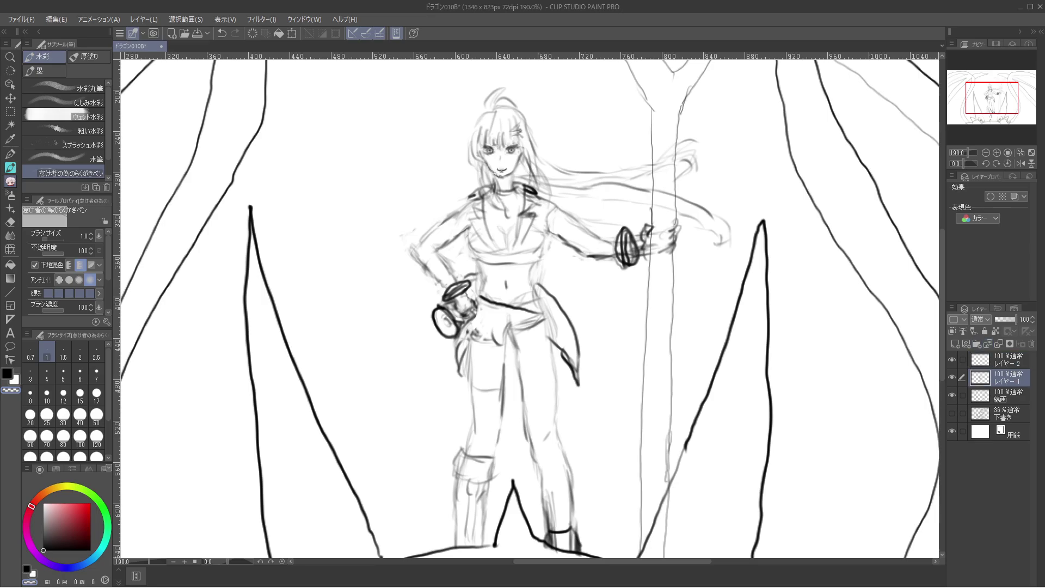
click(951, 377)
click(952, 377)
double_click(1009, 380)
text(人線画)
key(Return)
Rename the new blank layer レイヤー 2 as 人実線.
double_click(1008, 361)
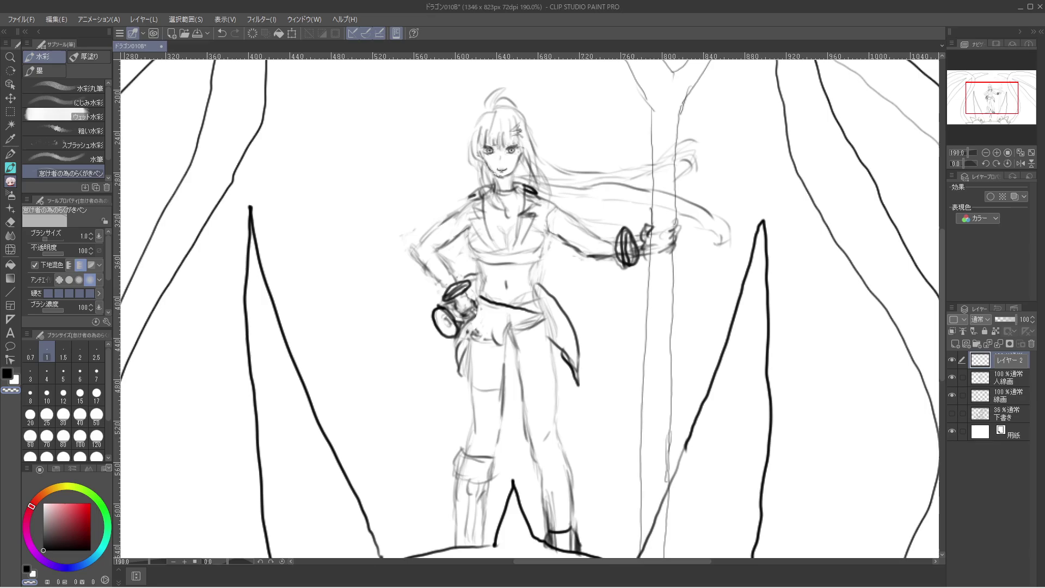
key(Delete)
key(Delete)
key(Delete)
key(BackSpace)
key(BackSpace)
text(人)
text(jissenn)
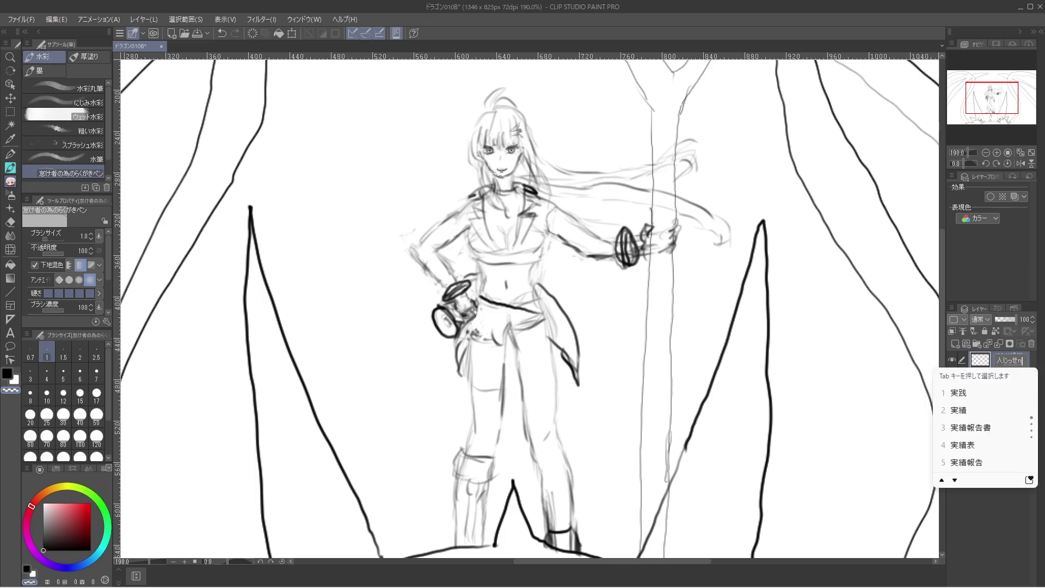
key(space)
key(space)
key(space)
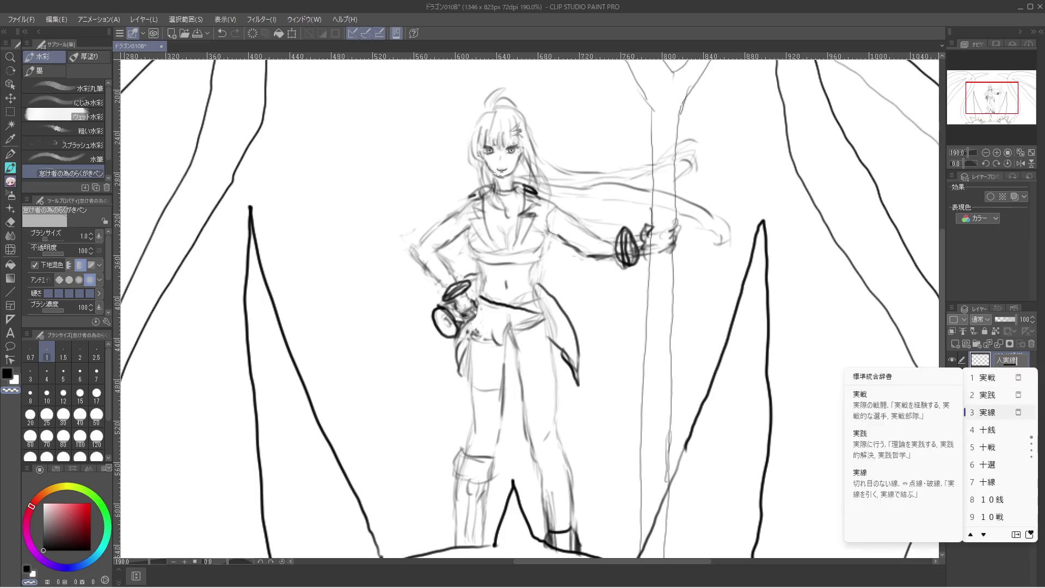
key(Return)
key(Return)
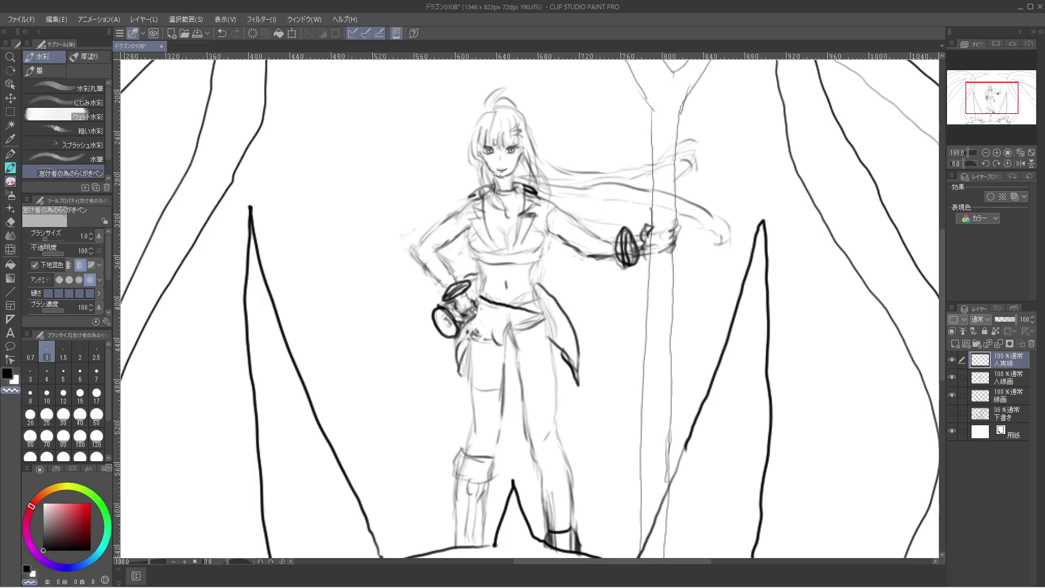
Ink the outer and inner contours of the bent arm in thin black lines on the 人実線 layer.
click(14, 379)
key(x)
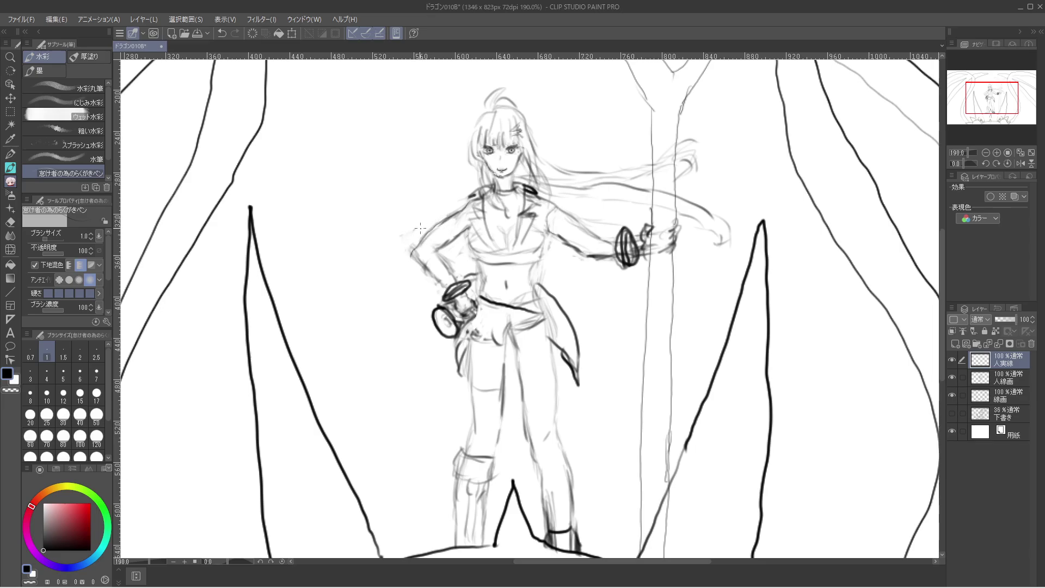
key(ctrl+z)
mouse_move(469, 202)
mouse_down()
mouse_move(408, 246)
mouse_move(419, 269)
mouse_move(437, 267)
mouse_up()
key(ctrl+z)
key(ctrl+z)
drag(413, 248, 439, 281)
Lower the opacity of the 人線画 layer to 31% and make 人実線 the active layer again.
click(1001, 377)
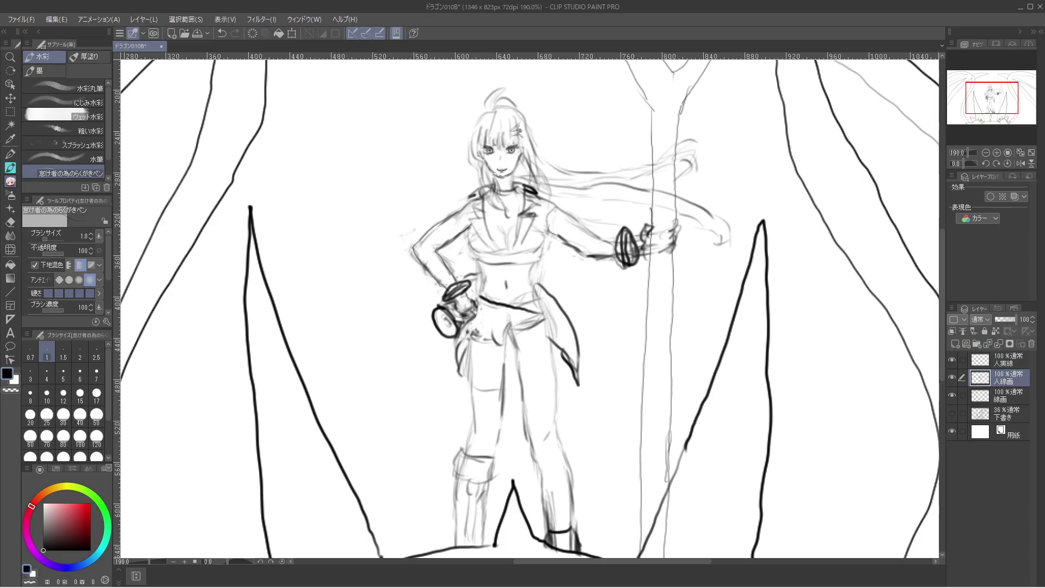
drag(1016, 319, 1001, 320)
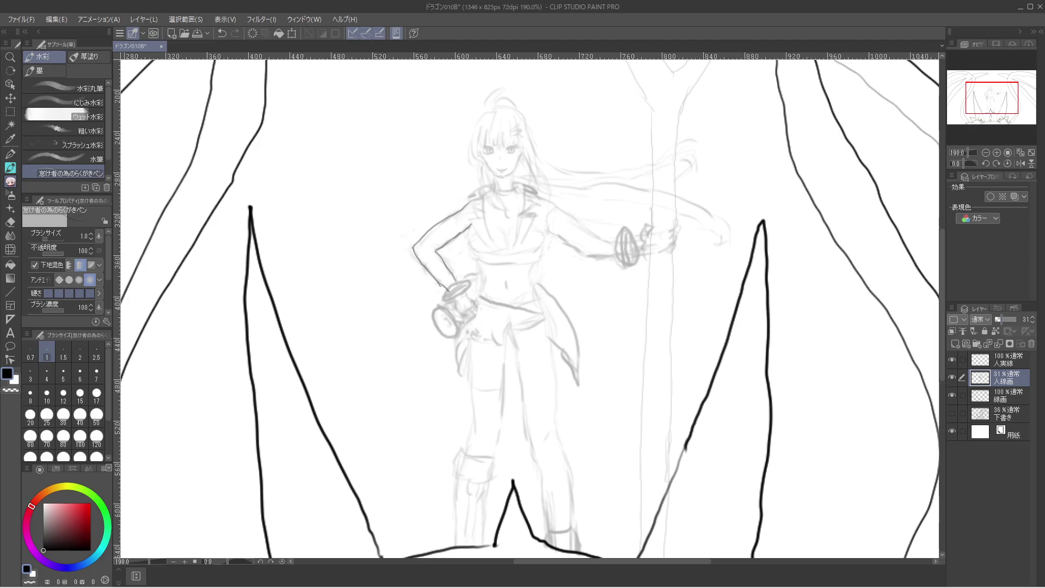
click(1001, 360)
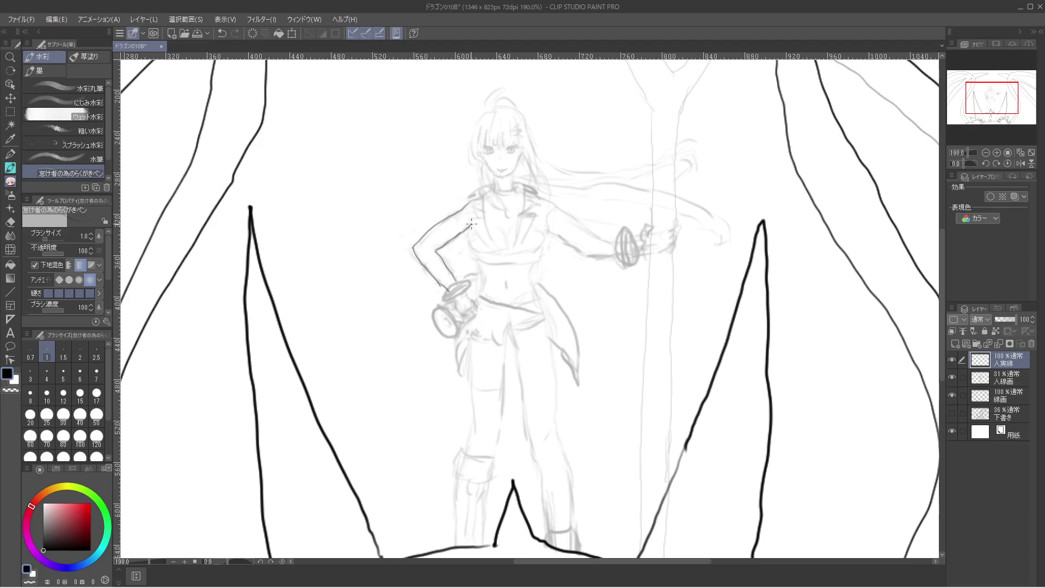
Ink the torso side below the armpit, the chest band's edges and both sides of the bare waist.
mouse_move(470, 223)
mouse_down()
mouse_move(472, 249)
mouse_move(490, 254)
mouse_up()
drag(478, 262, 479, 300)
drag(529, 265, 536, 289)
drag(532, 264, 542, 246)
drag(472, 260, 530, 264)
drag(490, 255, 542, 243)
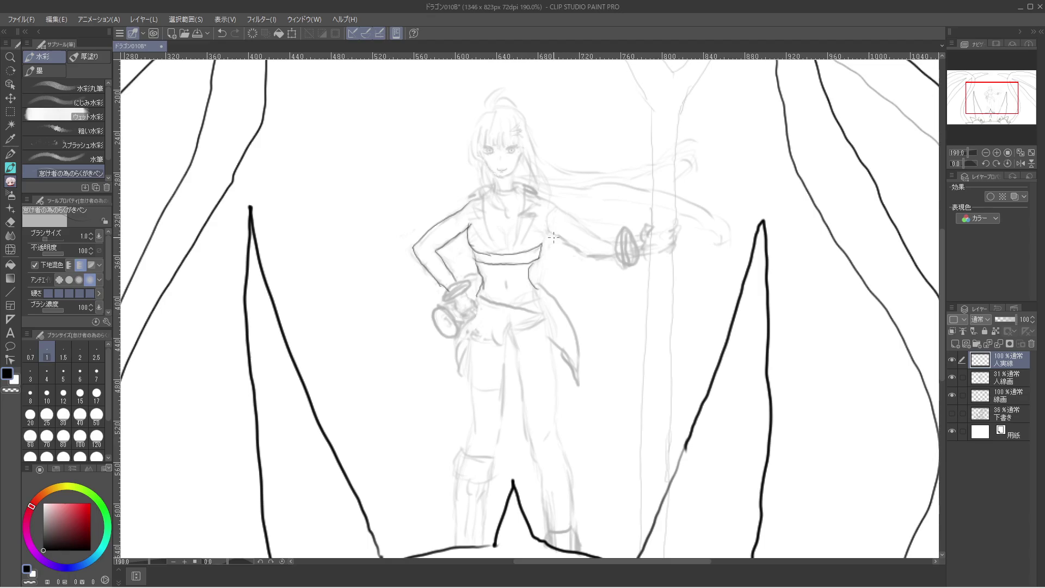
Raise the opacity of the 人線画 layer to 46% and make 人実線 the active layer again.
click(1006, 377)
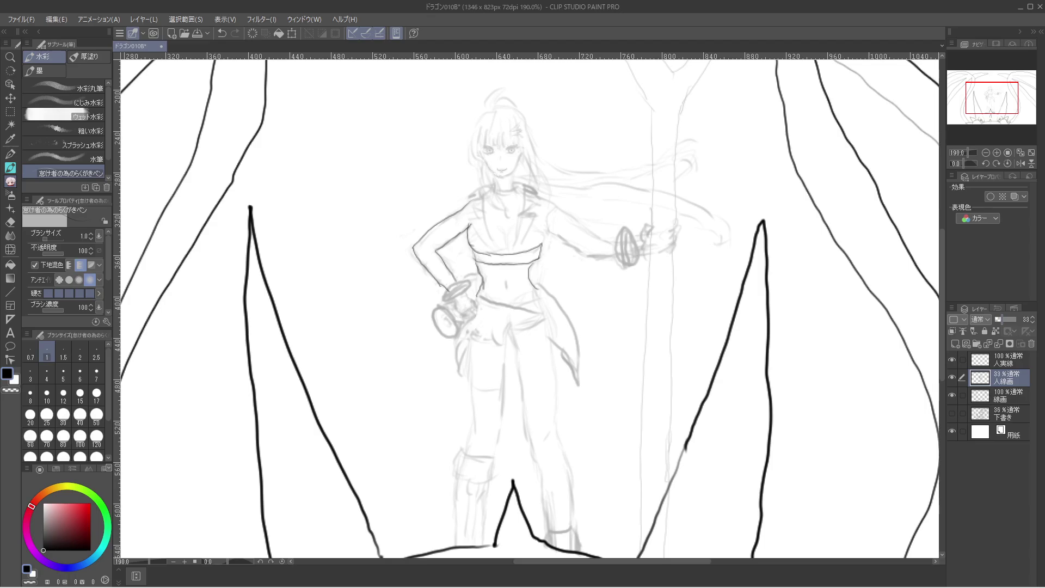
drag(1002, 319, 1006, 319)
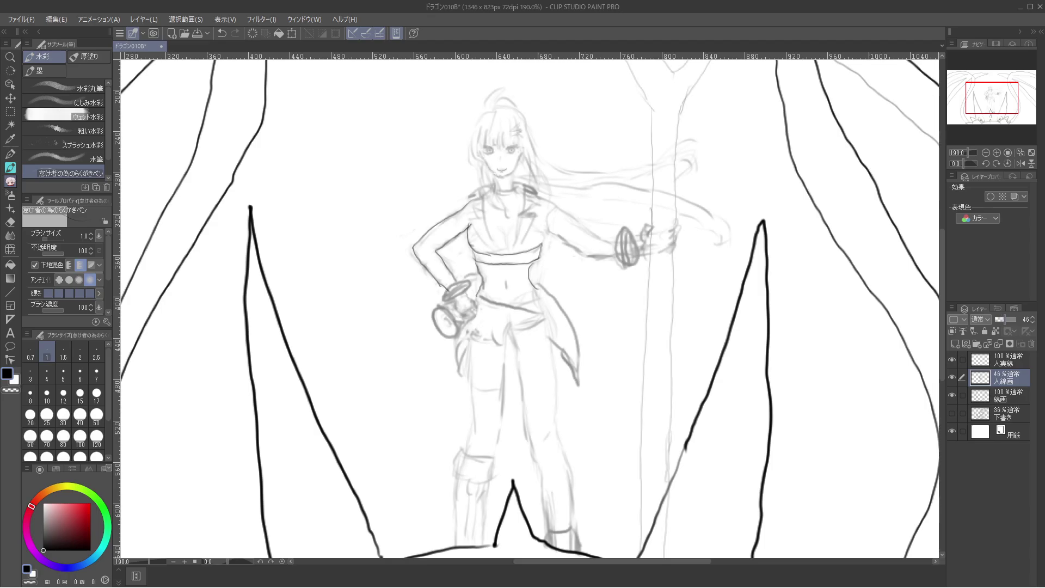
click(1006, 360)
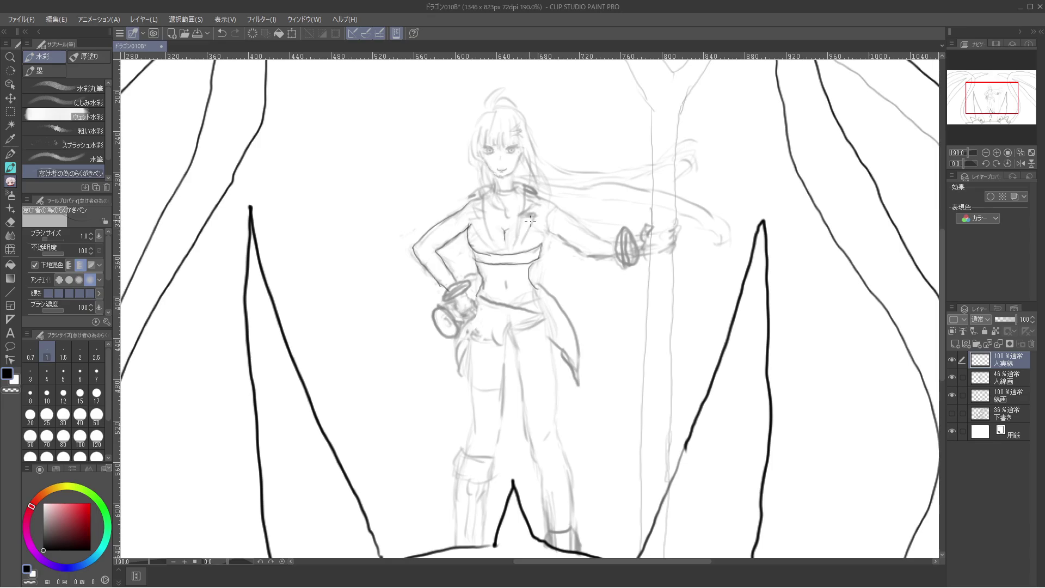
Ink the cleavage line and both contours of the outstretched arm from the shoulder to the wristband, including the sleeve edge.
key(ctrl+z)
drag(506, 231, 507, 236)
mouse_move(551, 233)
mouse_down()
mouse_move(586, 254)
mouse_move(619, 257)
mouse_up()
drag(547, 203, 546, 230)
key(ctrl+z)
drag(559, 218, 550, 239)
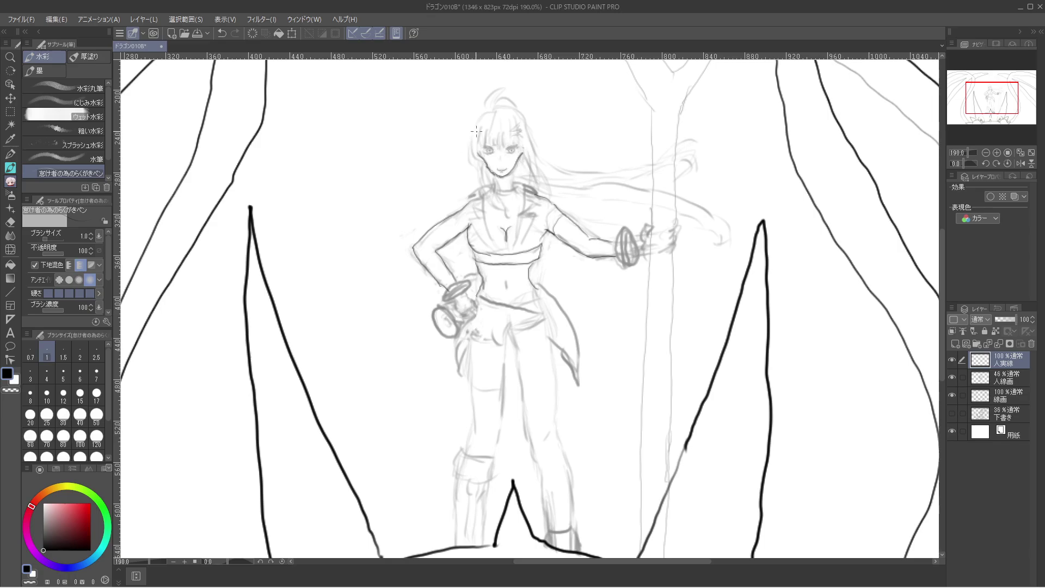
Ink the face outline, the side locks, the crown of the head and the upright tuft of hair.
mouse_move(487, 111)
mouse_down()
mouse_move(467, 155)
mouse_move(506, 207)
mouse_up()
mouse_move(479, 131)
mouse_down()
mouse_move(473, 151)
mouse_move(481, 148)
mouse_up()
mouse_move(494, 113)
mouse_down()
mouse_move(486, 133)
mouse_move(503, 86)
mouse_move(485, 106)
mouse_move(509, 94)
mouse_move(518, 113)
mouse_up()
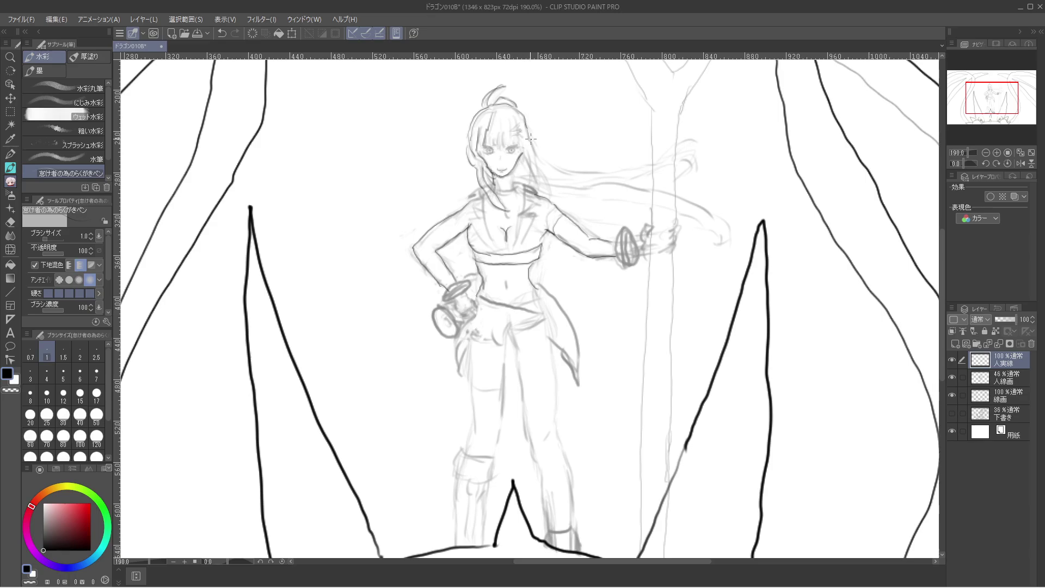
drag(532, 140, 539, 156)
Lower the opacity of the 人線画 layer to 20% and make 人実線 the active layer again.
click(1007, 378)
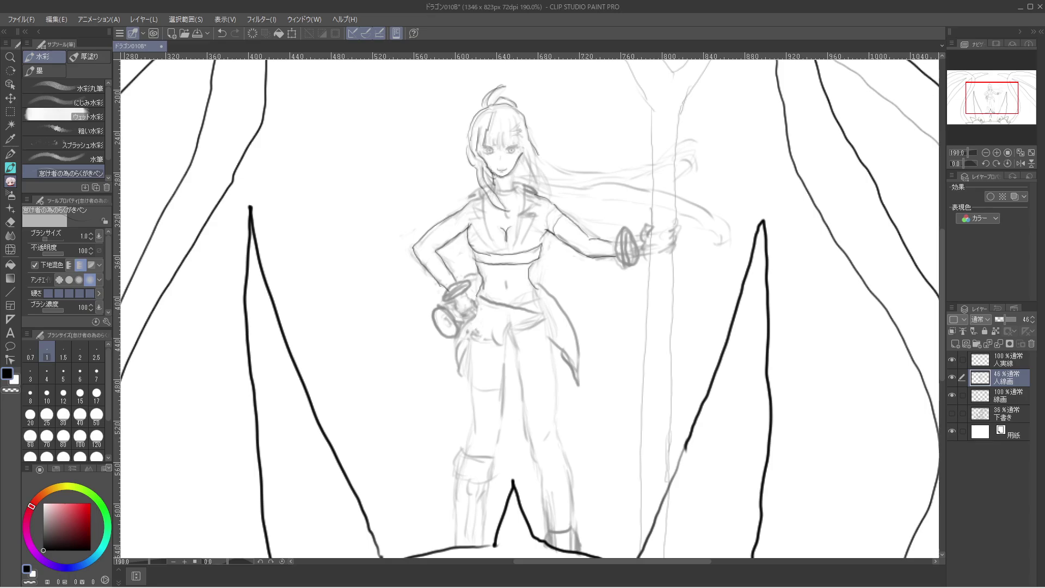
drag(1005, 319, 997, 320)
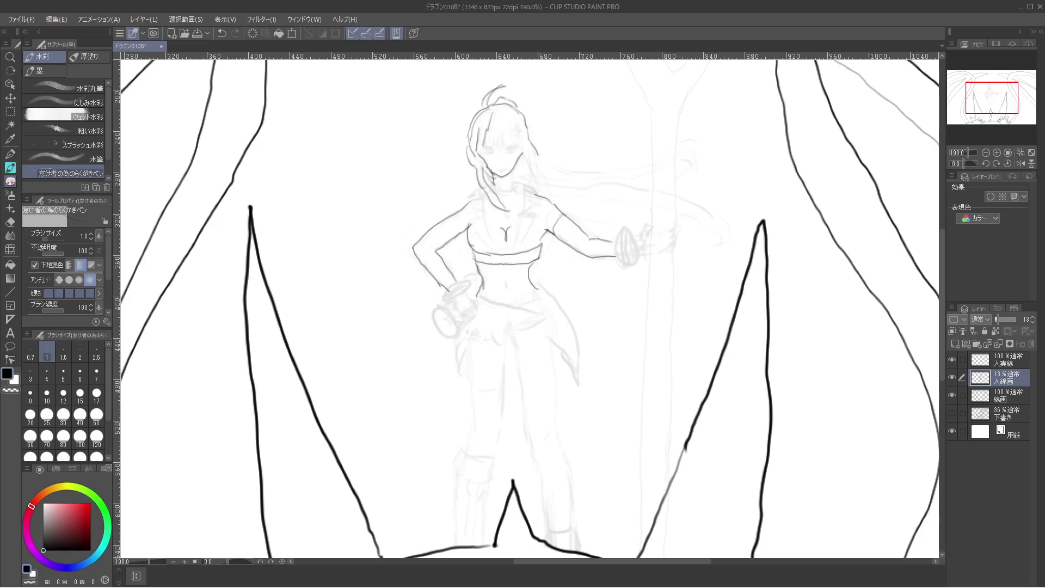
drag(998, 319, 998, 320)
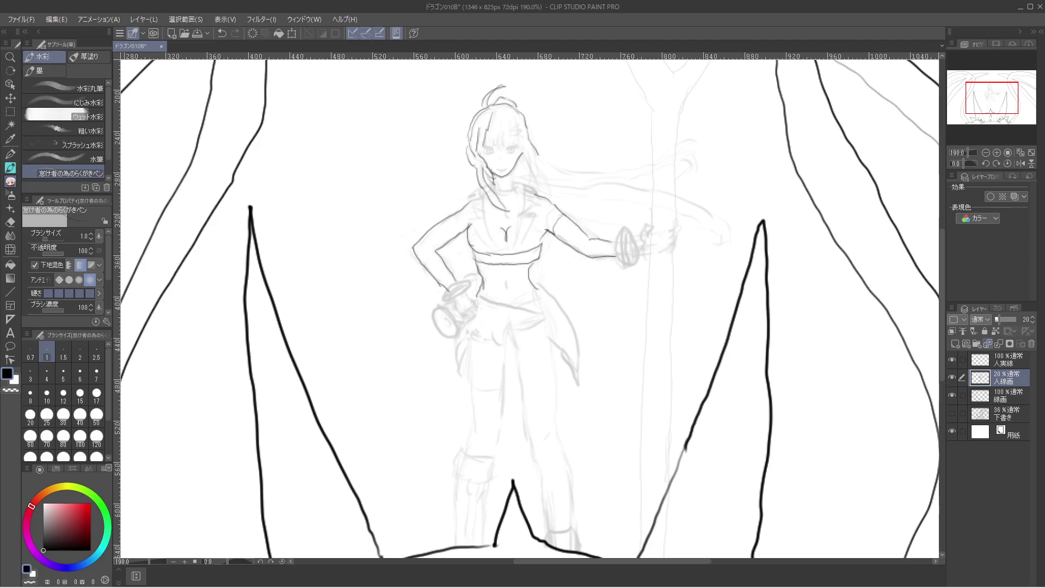
click(1001, 359)
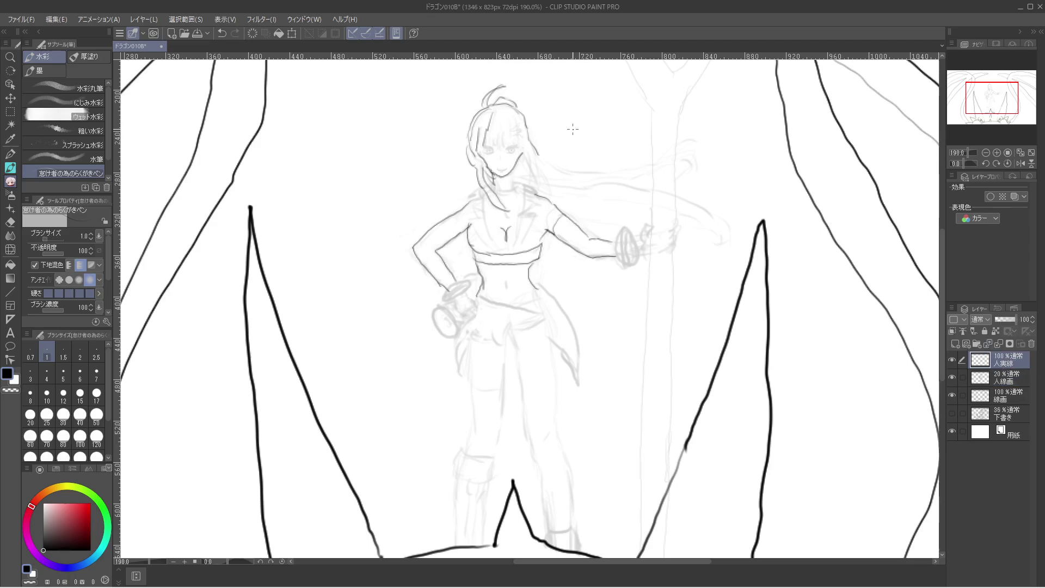
Ink the long windblown hair locks streaming from the head past the staff, with their curled and pointed tips.
mouse_move(537, 153)
mouse_down()
mouse_move(566, 174)
mouse_move(616, 172)
mouse_move(701, 140)
mouse_up()
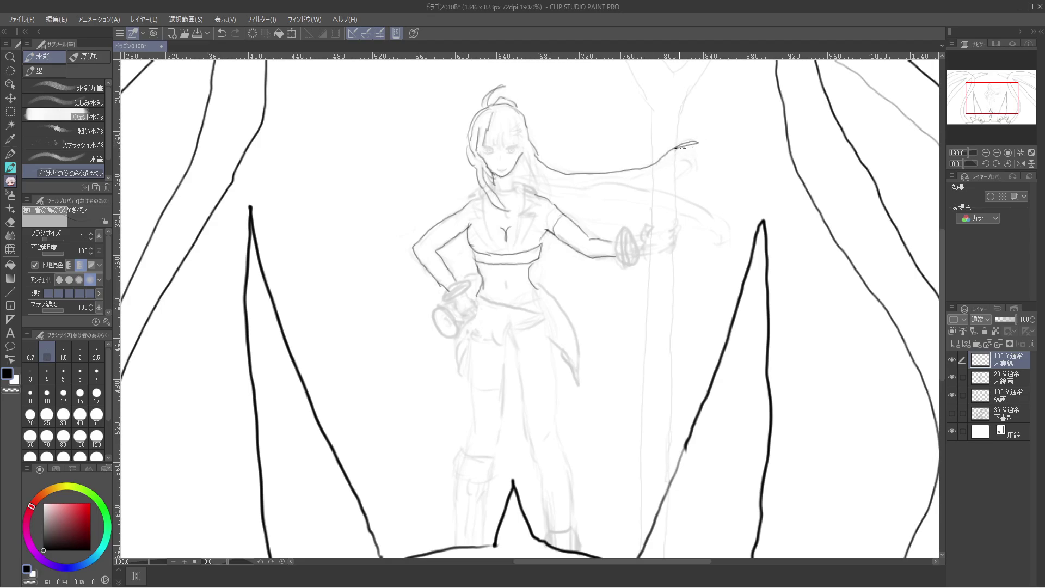
mouse_move(678, 146)
mouse_down()
mouse_move(692, 171)
mouse_move(673, 184)
mouse_move(687, 176)
mouse_move(684, 160)
mouse_move(616, 179)
mouse_move(658, 185)
mouse_move(722, 231)
mouse_move(677, 197)
mouse_move(610, 180)
mouse_move(571, 192)
mouse_move(611, 181)
mouse_move(566, 188)
mouse_move(515, 177)
mouse_move(516, 188)
mouse_move(492, 187)
mouse_up()
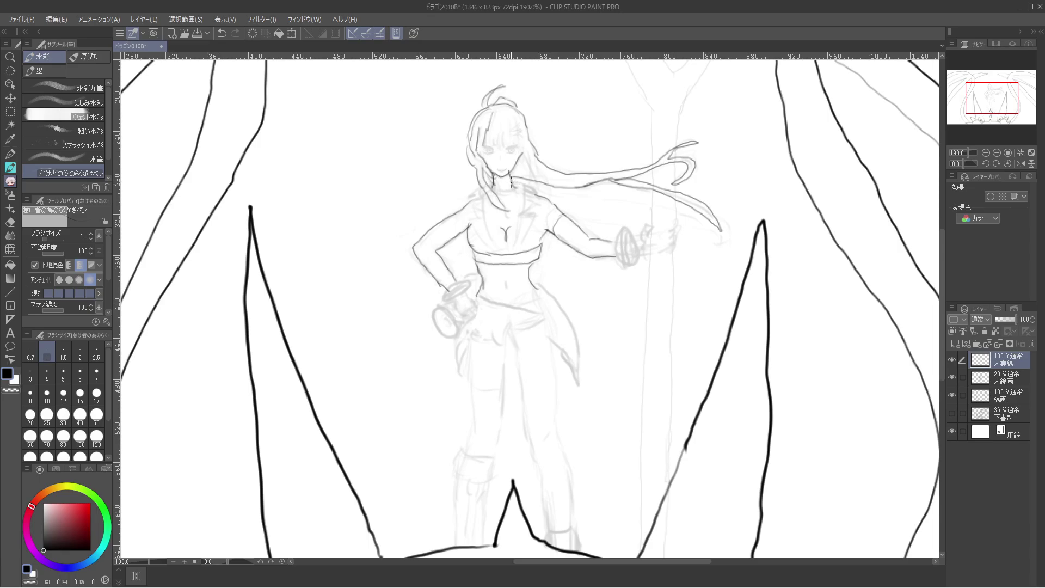
Ink the neckline, the collar on both shoulders and the notched lapels of the open jacket down to the chest band.
drag(513, 182, 533, 191)
drag(470, 194, 482, 189)
drag(495, 193, 515, 190)
drag(480, 199, 497, 242)
mouse_move(495, 239)
mouse_down()
mouse_move(502, 254)
mouse_move(521, 232)
mouse_move(525, 193)
mouse_move(512, 186)
mouse_up()
key(c)
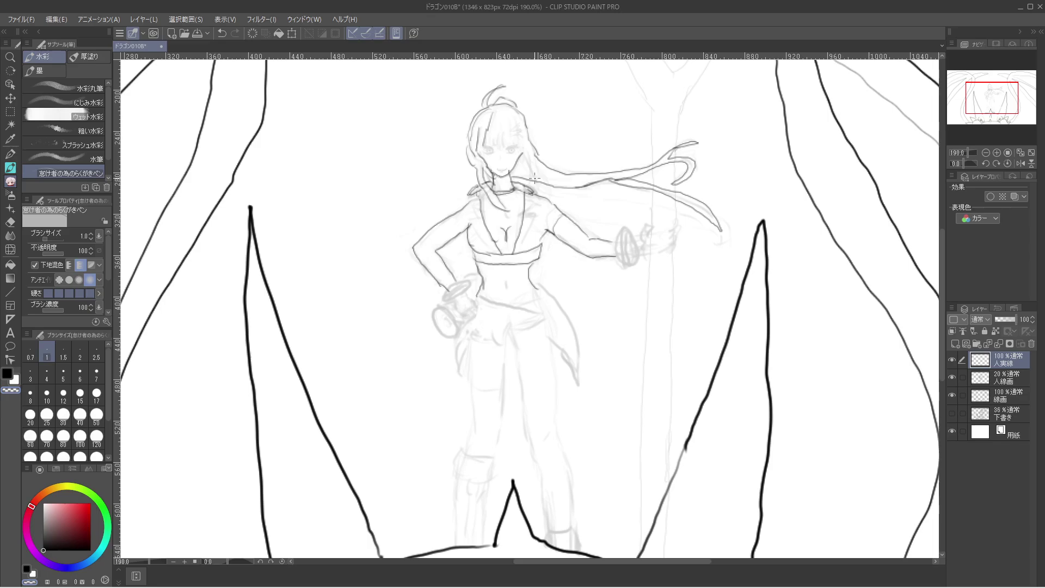
key(c)
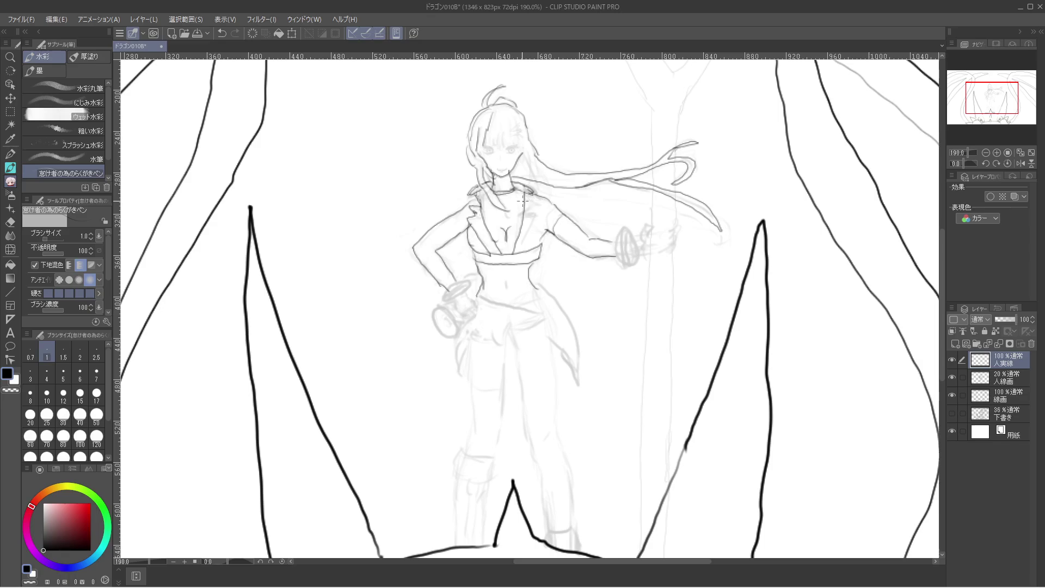
drag(534, 201, 531, 221)
drag(472, 196, 482, 199)
Ink the wristband and the hand with its curled fingers at the end of the outstretched arm.
mouse_move(586, 235)
mouse_down()
mouse_move(624, 225)
mouse_move(617, 261)
mouse_move(632, 263)
mouse_move(633, 221)
mouse_move(614, 250)
mouse_move(631, 260)
mouse_move(629, 229)
mouse_move(625, 263)
mouse_move(618, 245)
mouse_move(627, 227)
mouse_move(628, 268)
mouse_move(640, 251)
mouse_move(628, 237)
mouse_move(644, 227)
mouse_move(641, 245)
mouse_move(651, 224)
mouse_move(632, 255)
mouse_move(651, 256)
mouse_move(678, 227)
mouse_up()
key(ctrl+z)
mouse_move(667, 230)
mouse_down()
mouse_move(682, 223)
mouse_move(675, 238)
mouse_up()
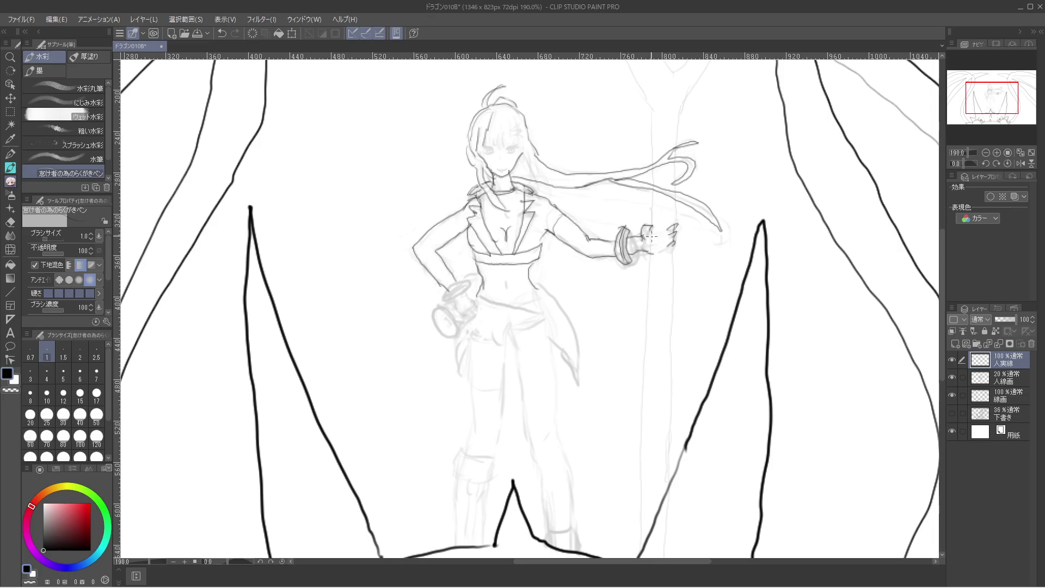
key(bracketleft)
key(bracketright)
Ink both long edges of the staff's shaft and the outline of its Y-shaped forked top.
drag(650, 110, 637, 547)
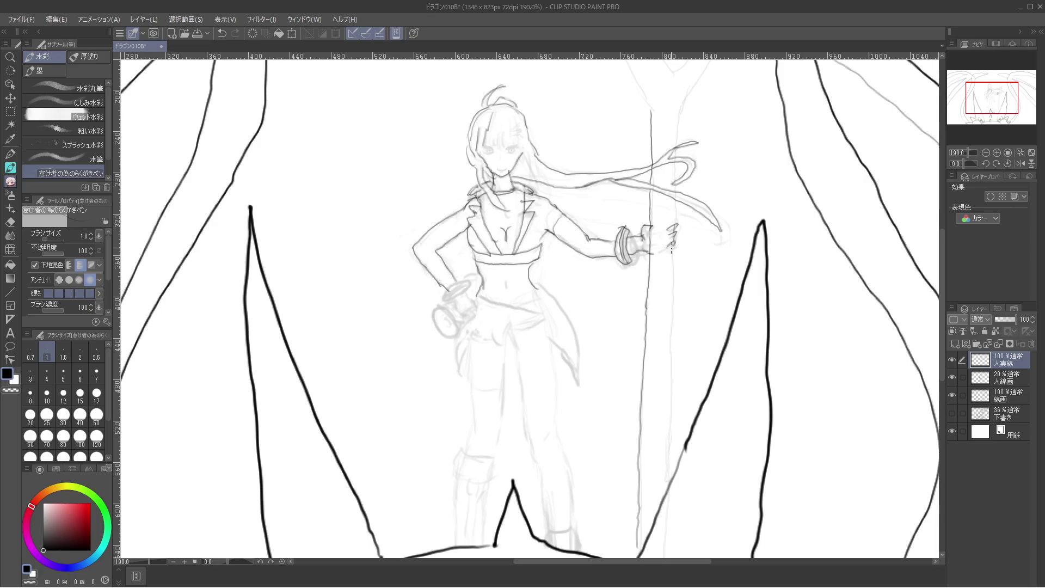
drag(671, 249, 659, 553)
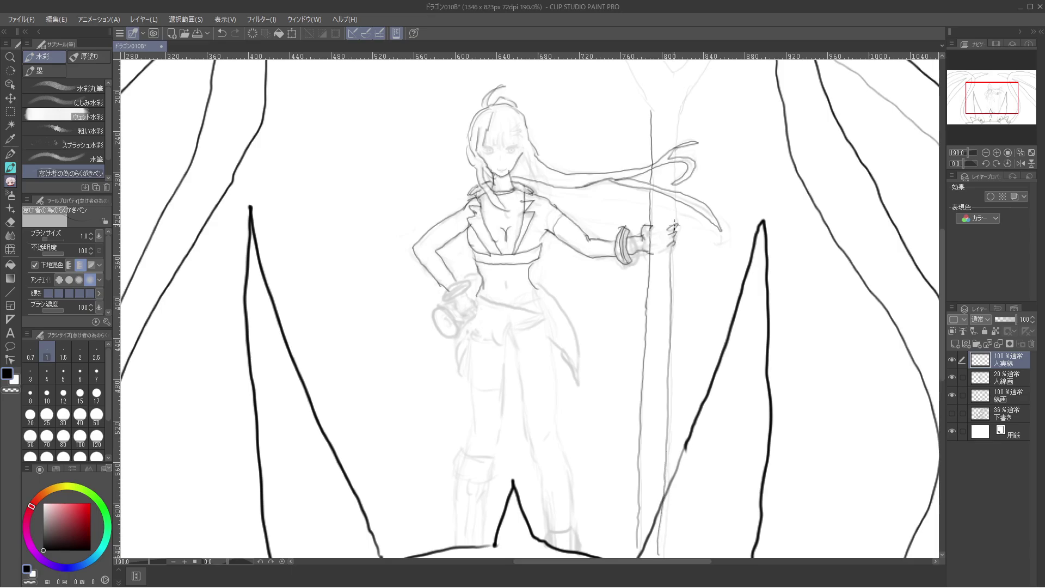
drag(672, 222, 669, 110)
drag(669, 104, 703, 64)
mouse_move(651, 112)
mouse_down()
mouse_move(666, 183)
mouse_move(654, 194)
mouse_move(600, 136)
mouse_move(611, 118)
mouse_move(633, 130)
mouse_move(690, 200)
mouse_move(703, 182)
mouse_up()
mouse_move(741, 137)
mouse_down()
mouse_move(761, 129)
mouse_move(774, 138)
mouse_move(695, 242)
mouse_up()
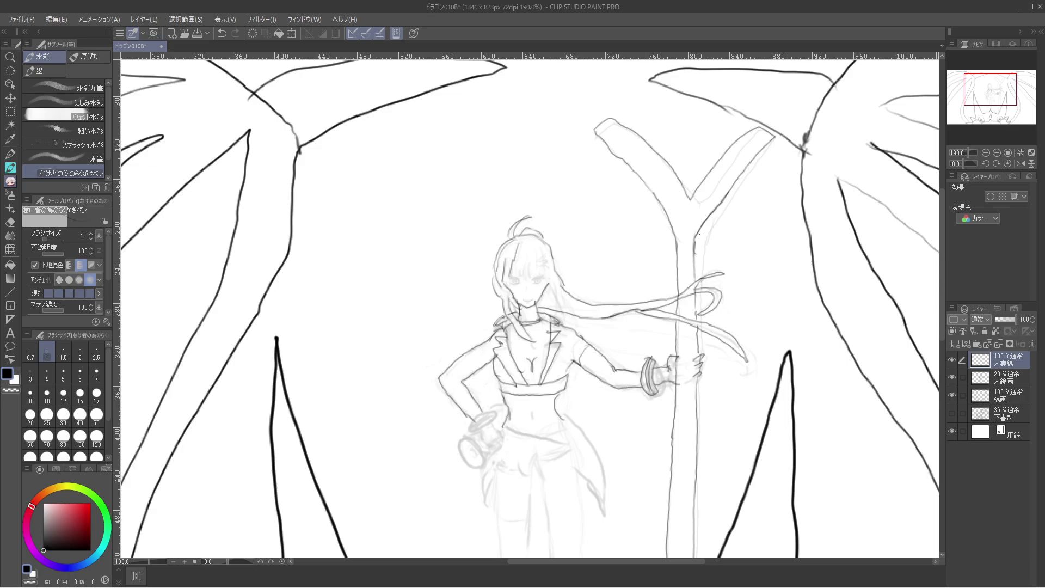
Redraw the inner edges of the staff's fork for narrower branches and erase the surplus lines with a size 15 transparent brush.
key(c)
key(c)
mouse_move(602, 121)
mouse_down()
mouse_move(689, 206)
mouse_move(762, 129)
mouse_move(689, 208)
mouse_move(675, 183)
mouse_up()
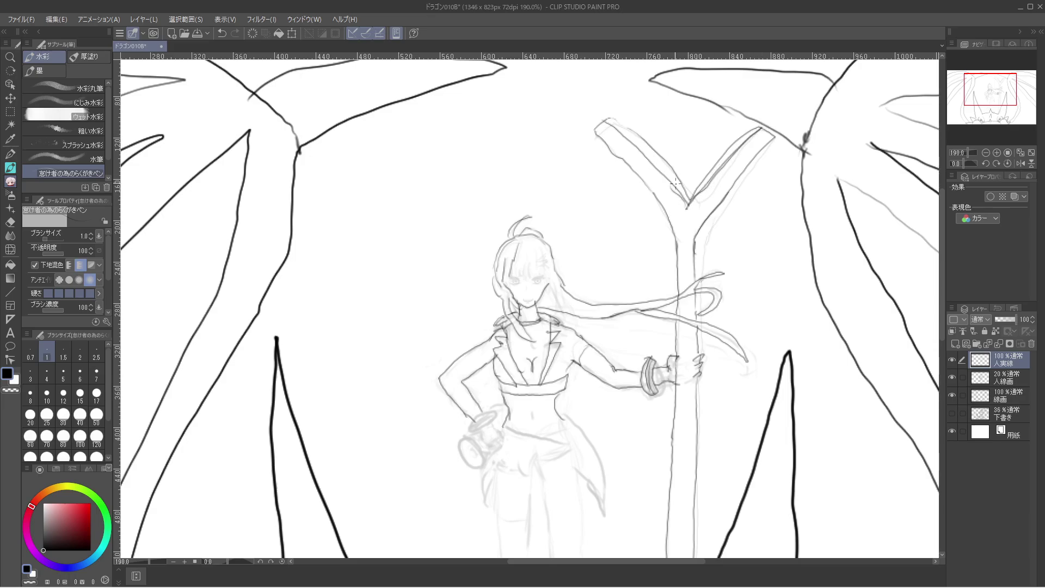
key(c)
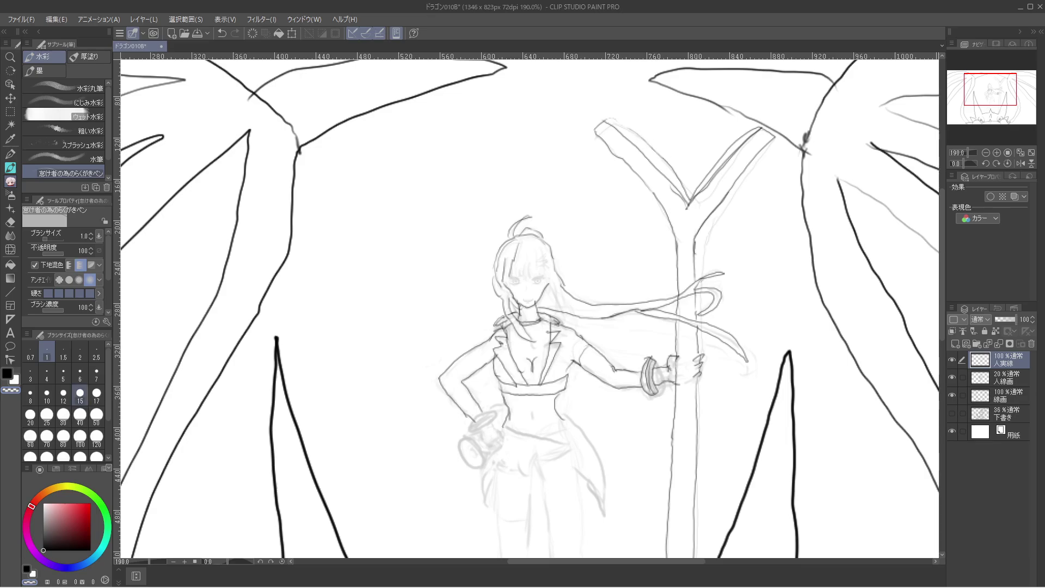
click(80, 393)
mouse_move(619, 122)
mouse_down()
mouse_move(686, 189)
mouse_move(731, 139)
mouse_move(756, 129)
mouse_move(730, 141)
mouse_move(690, 192)
mouse_up()
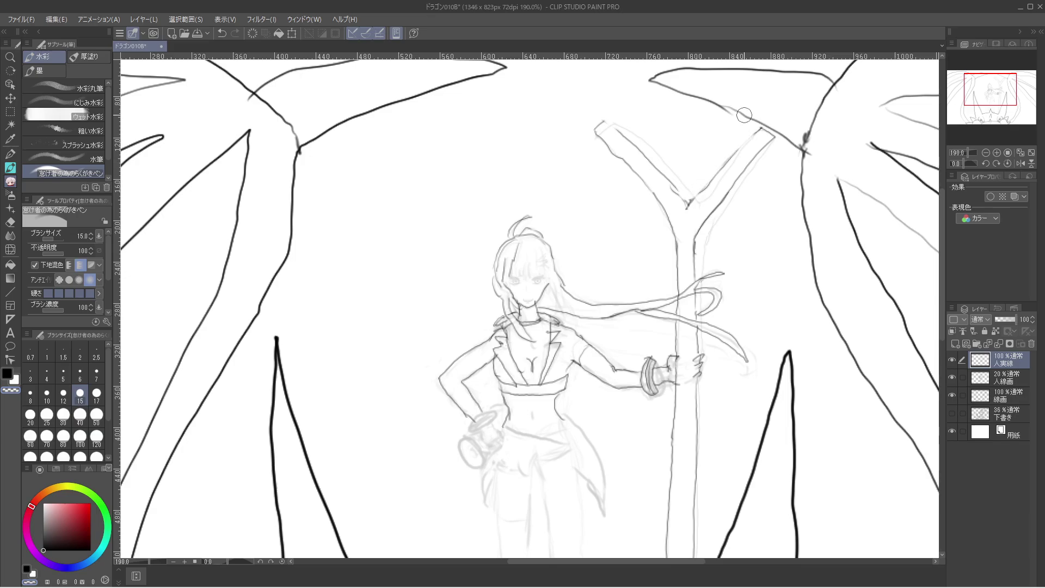
Re-ink the fork's inner edges and branch end with the black size 1 brush and erase the stray bits at the tip.
key(c)
click(47, 354)
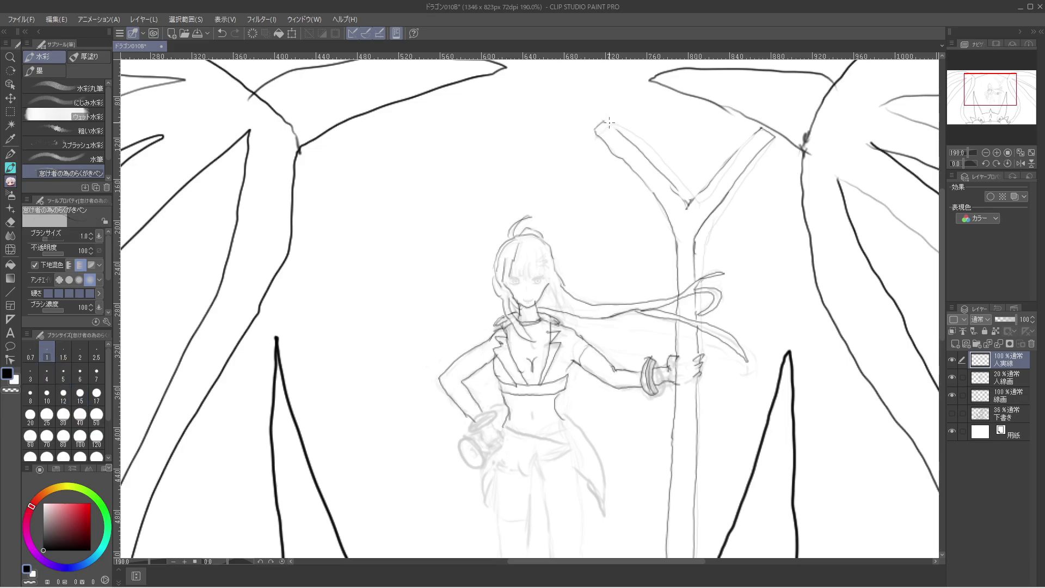
drag(603, 119, 630, 140)
mouse_move(669, 180)
mouse_down()
mouse_move(689, 209)
mouse_move(765, 126)
mouse_up()
drag(595, 135, 608, 128)
key(c)
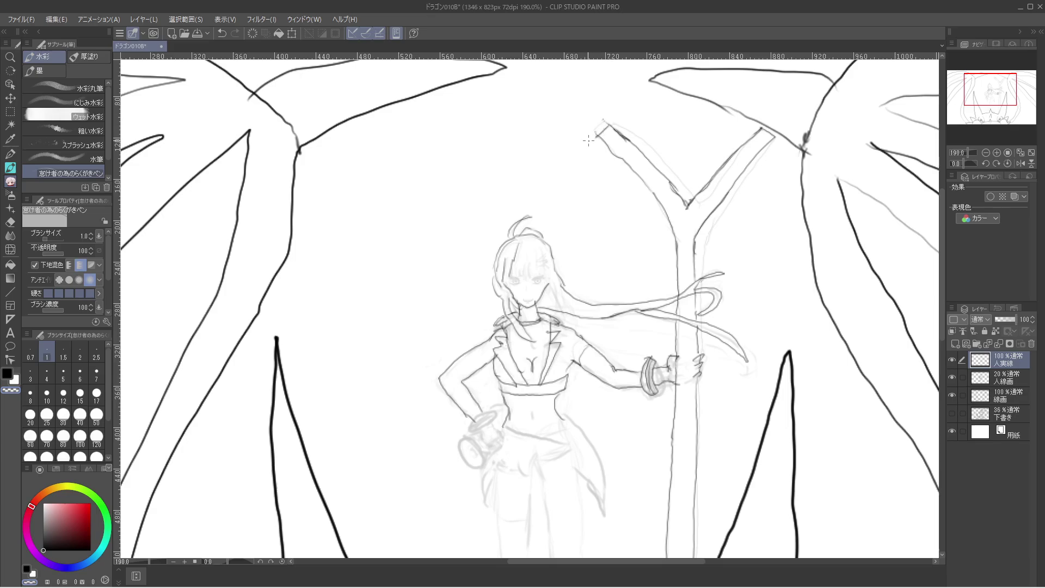
drag(596, 135, 609, 125)
key(c)
Ink the pointed cloth hanging from the hip and the contours of the leg nearer the staff down to the boot.
mouse_move(557, 412)
mouse_down()
mouse_move(600, 462)
mouse_move(606, 518)
mouse_move(572, 467)
mouse_up()
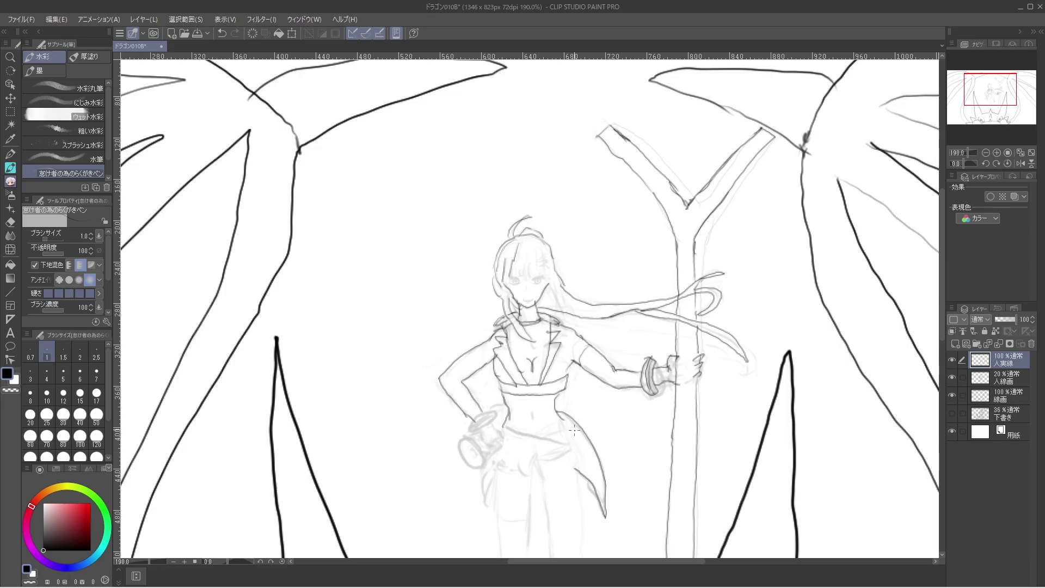
mouse_move(562, 418)
mouse_down()
mouse_move(580, 541)
mouse_move(533, 319)
mouse_move(528, 381)
mouse_move(547, 483)
mouse_move(499, 402)
mouse_move(506, 408)
mouse_move(492, 320)
mouse_up()
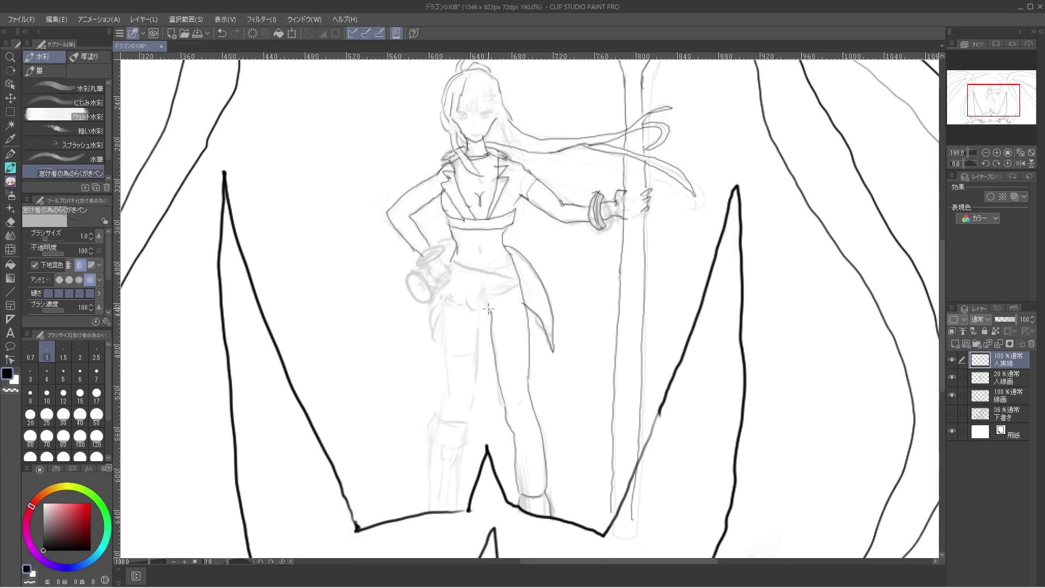
drag(484, 296, 494, 329)
Ink the other leg's inner and outer contours, its cuffed boot and the small cloth tip beside the thigh.
mouse_move(481, 290)
mouse_down()
mouse_move(465, 448)
mouse_move(430, 439)
mouse_move(434, 420)
mouse_move(463, 423)
mouse_move(433, 440)
mouse_move(429, 502)
mouse_move(455, 511)
mouse_move(461, 443)
mouse_move(443, 466)
mouse_move(441, 500)
mouse_up()
drag(451, 457, 446, 500)
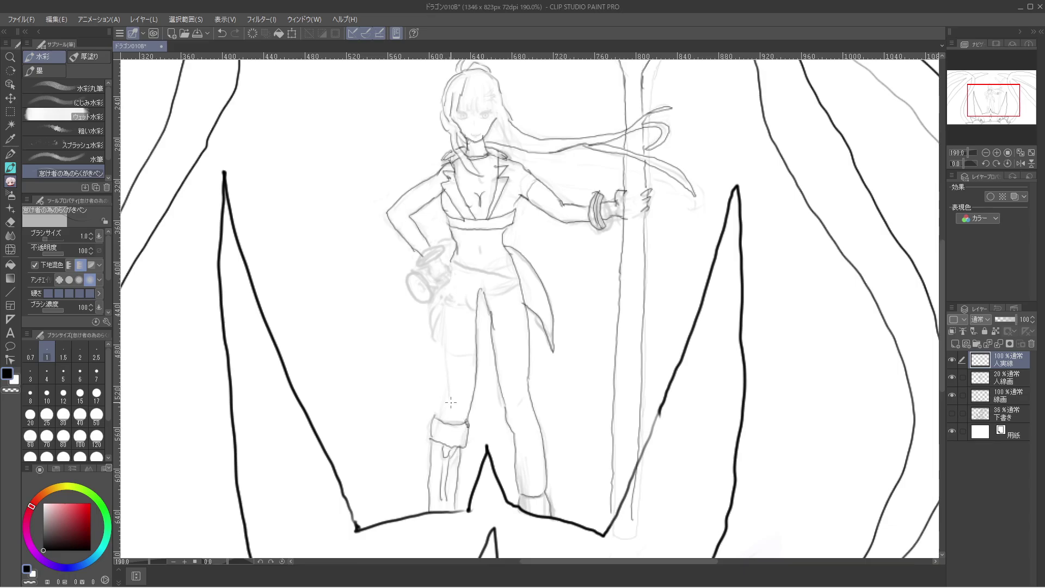
drag(434, 418, 448, 397)
key(ctrl+z)
mouse_move(438, 418)
mouse_down()
mouse_move(451, 390)
mouse_move(441, 339)
mouse_move(451, 290)
mouse_up()
key(ctrl+z)
drag(450, 390, 438, 278)
key(ctrl+z)
Ink the round cuff, the wristband and the hand resting on the hip of the bent arm.
mouse_move(424, 267)
mouse_down()
mouse_move(412, 299)
mouse_move(431, 302)
mouse_move(414, 270)
mouse_up()
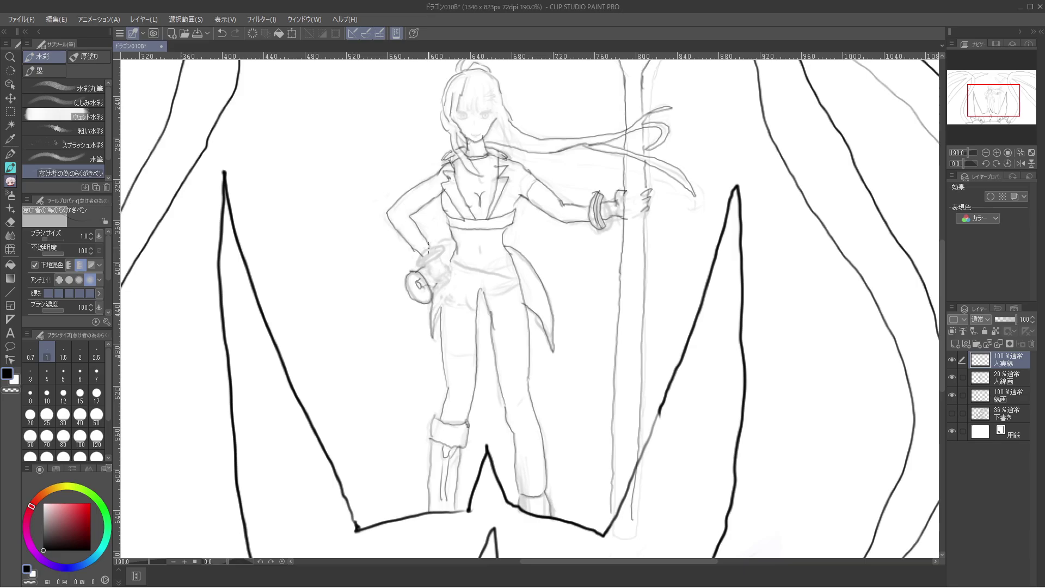
mouse_move(425, 248)
mouse_down()
mouse_move(417, 270)
mouse_move(438, 248)
mouse_up()
key(ctrl+z)
key(ctrl+z)
mouse_move(415, 264)
mouse_down()
mouse_move(445, 248)
mouse_move(413, 267)
mouse_up()
drag(448, 272, 443, 278)
key(ctrl+z)
key(ctrl+z)
drag(443, 272, 446, 269)
Ink the bangs, the star-shaped hair ornament and the side lock falling over the shoulder.
drag(467, 96, 462, 112)
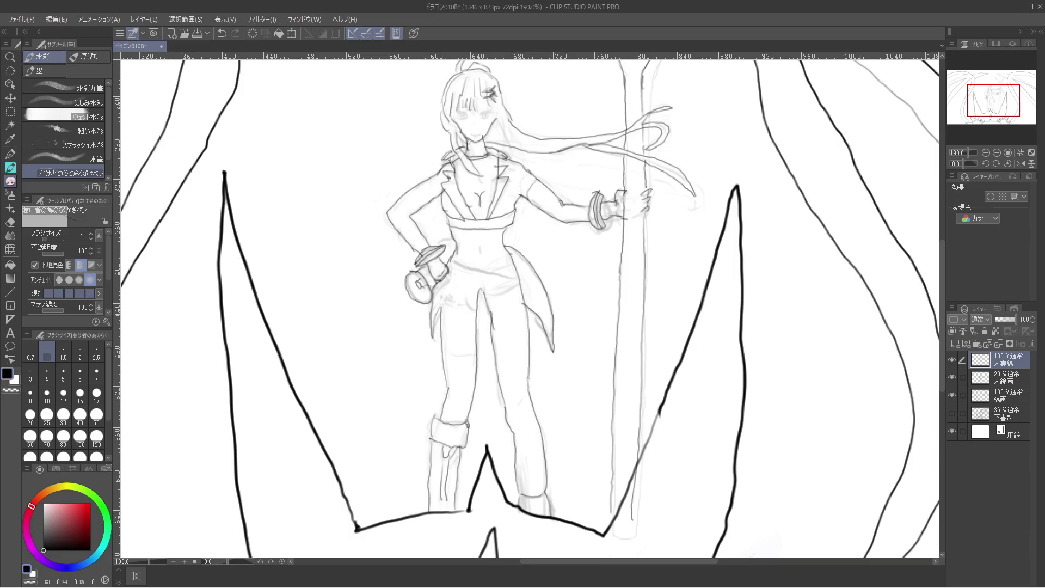
drag(994, 100, 991, 97)
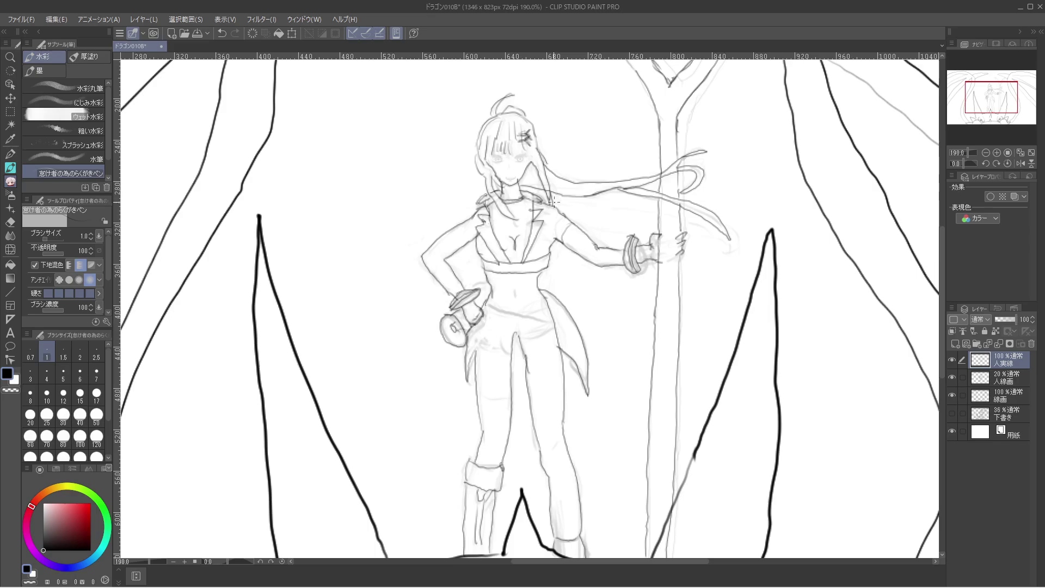
drag(549, 198, 553, 214)
key(ctrl+z)
Finish the lower edge of the gripping hand and ink the rounded foot of the staff.
drag(684, 251, 679, 255)
drag(679, 256, 696, 151)
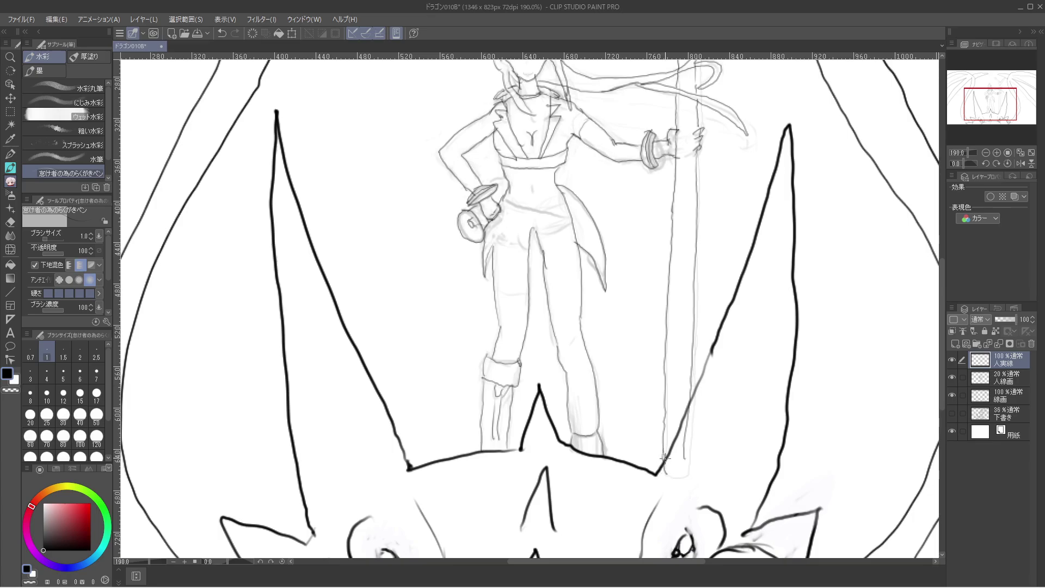
mouse_move(663, 474)
mouse_down()
mouse_move(687, 469)
mouse_move(691, 357)
mouse_up()
drag(671, 477, 686, 473)
key(ctrl+z)
drag(673, 471, 686, 473)
Erase the stray lines inside the staff's foot and join its outer edge to the shaft above.
key(c)
drag(681, 471, 668, 475)
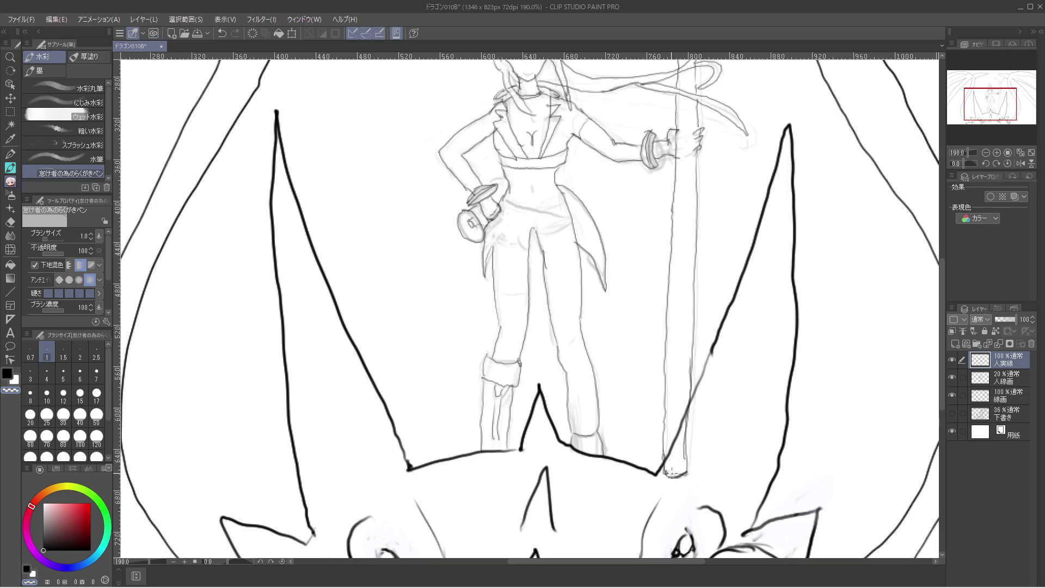
key(c)
drag(687, 460, 689, 384)
key(c)
key(c)
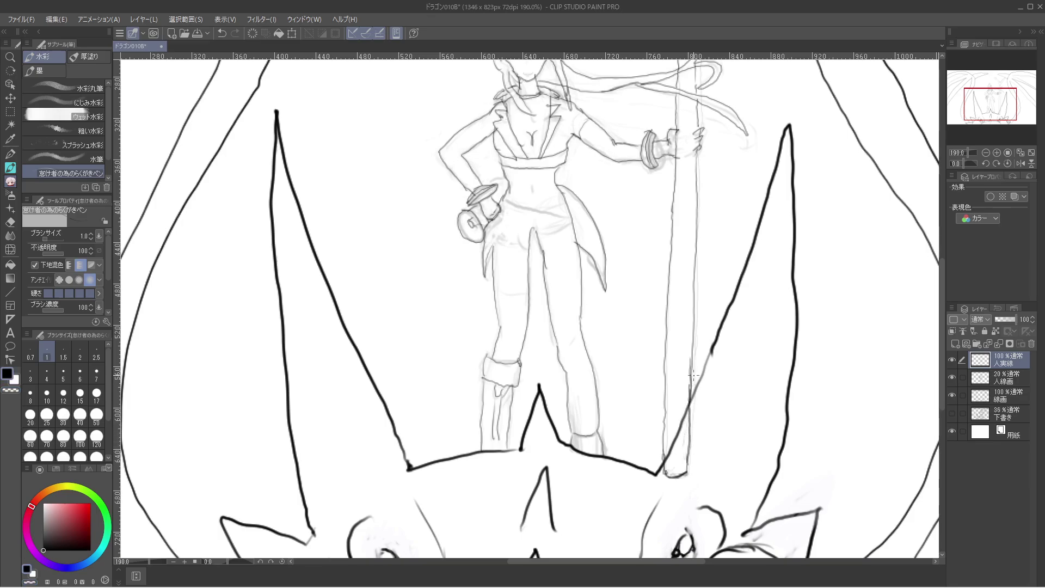
Check the inked figure at full and close view, and save the drawing.
key(ctrl+alt+0)
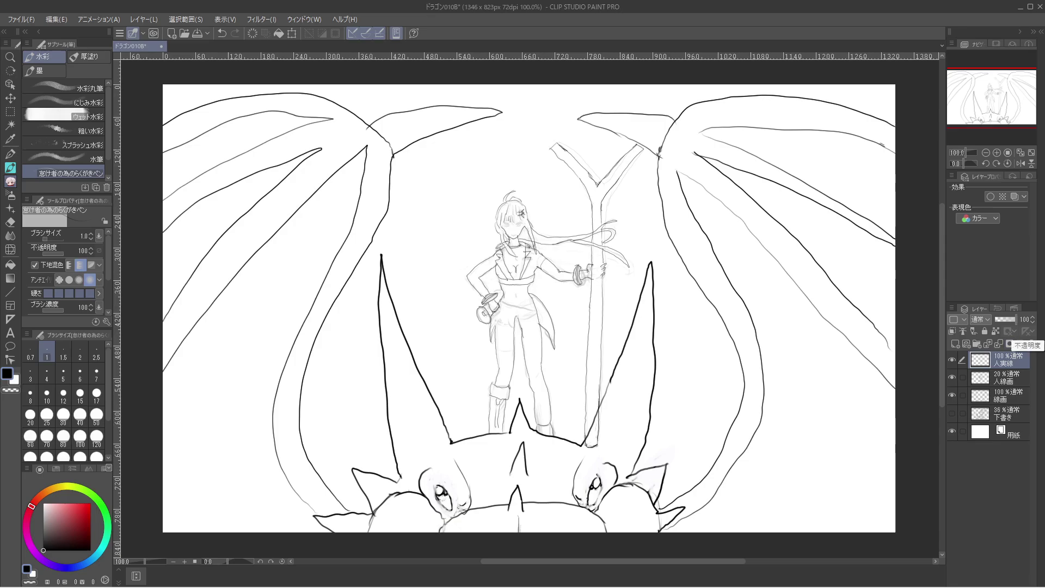
scroll(509, 228, up, 3)
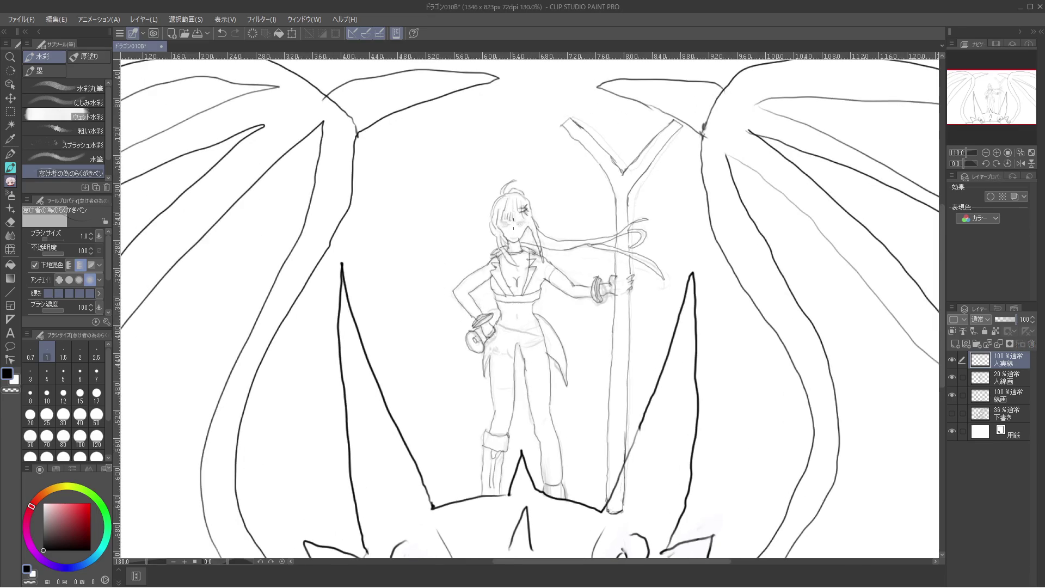
scroll(509, 228, up, 6)
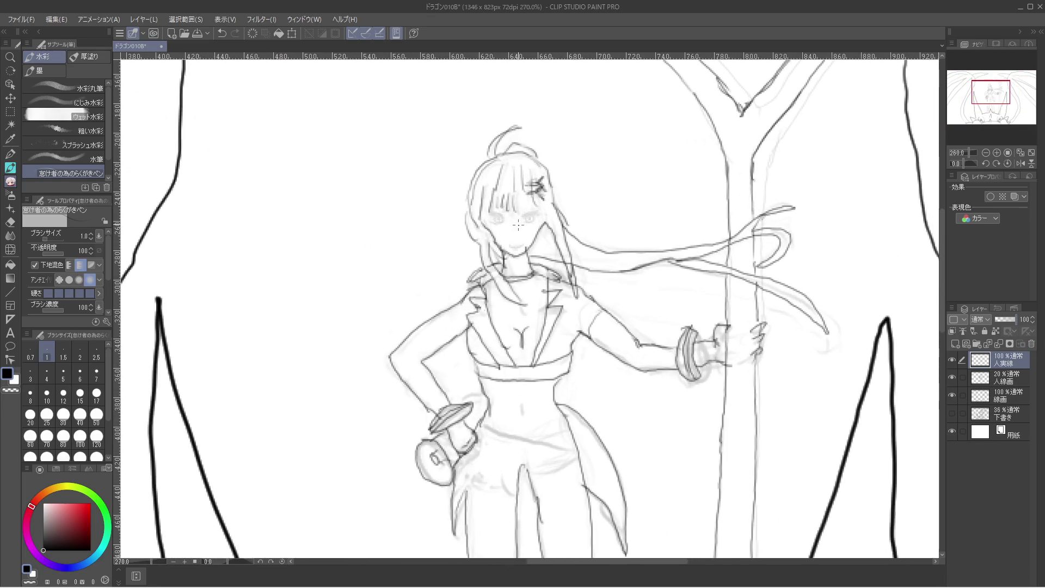
scroll(517, 221, down, 1)
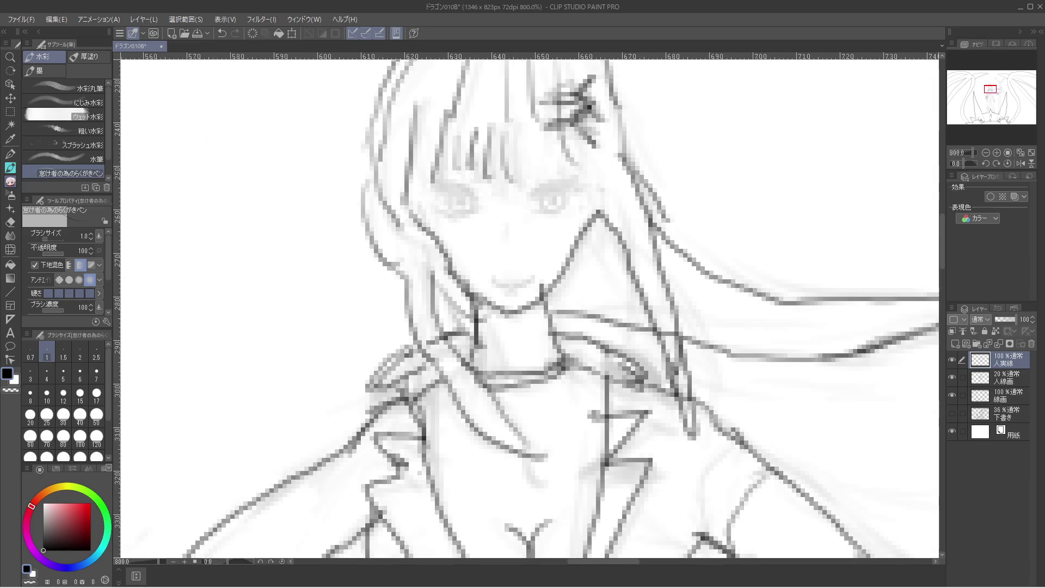
key(ctrl+s)
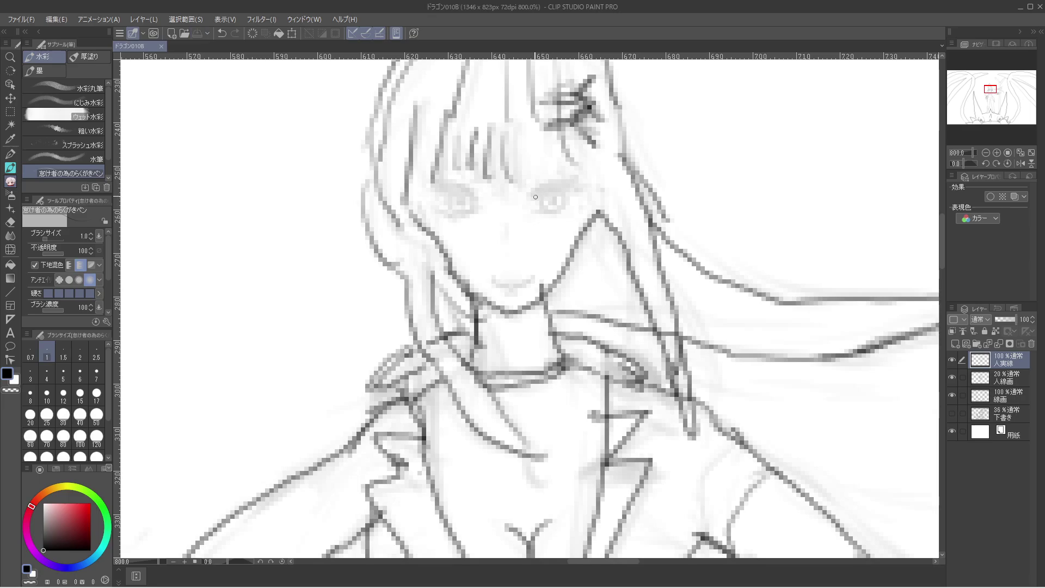
Try inking the figure's eyebrows and both eyes over the faint facial sketch.
mouse_move(540, 201)
mouse_down()
mouse_move(551, 210)
mouse_move(556, 198)
mouse_move(555, 211)
mouse_move(570, 201)
mouse_move(556, 193)
mouse_move(580, 183)
mouse_move(528, 198)
mouse_move(579, 176)
mouse_up()
mouse_move(471, 192)
mouse_down()
mouse_move(428, 188)
mouse_move(471, 195)
mouse_up()
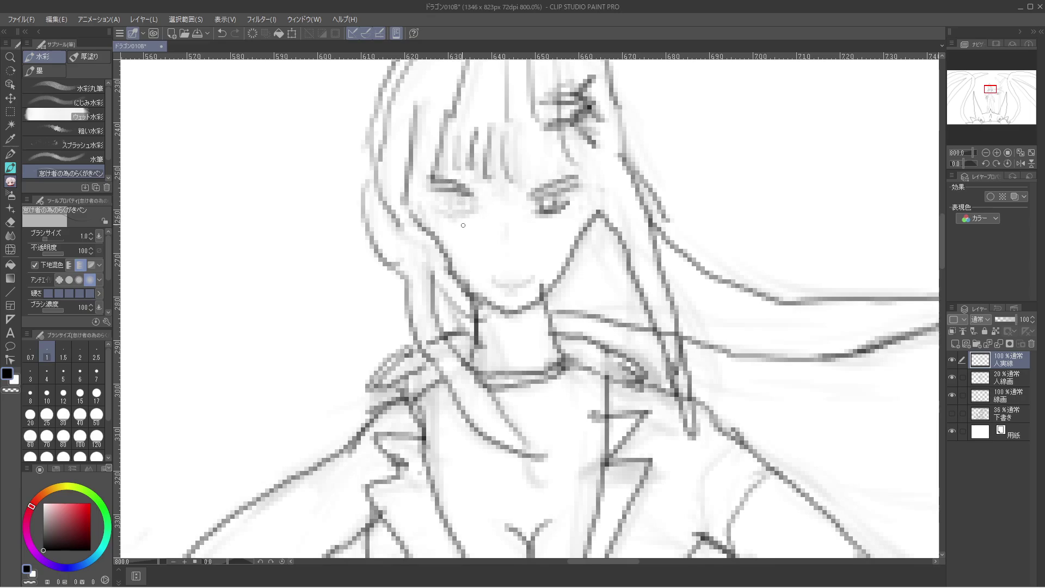
mouse_move(460, 199)
mouse_down()
mouse_move(468, 215)
mouse_move(445, 214)
mouse_move(451, 189)
mouse_up()
scroll(448, 226, up, 2)
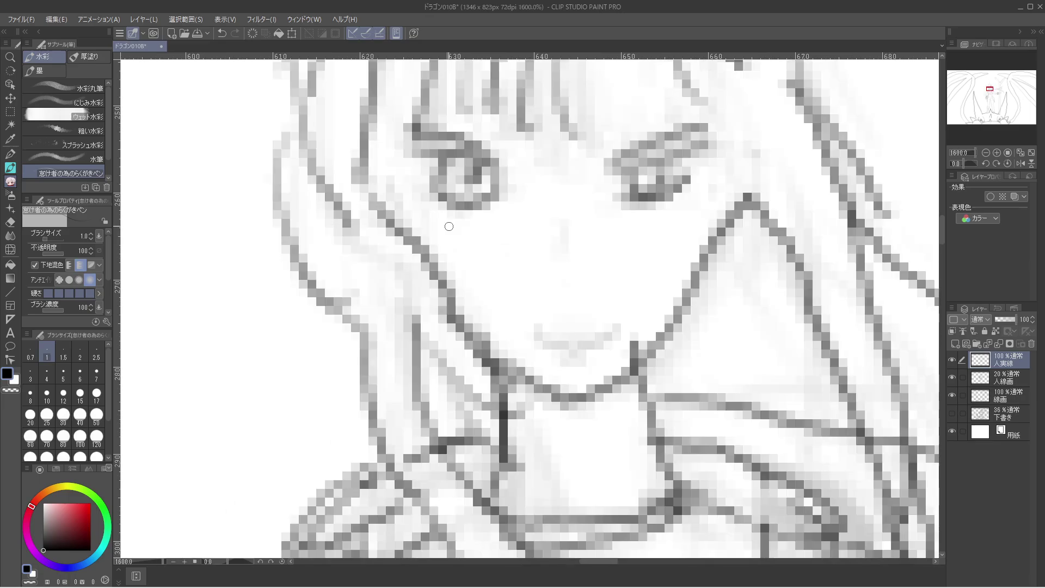
key(ctrl+alt+0)
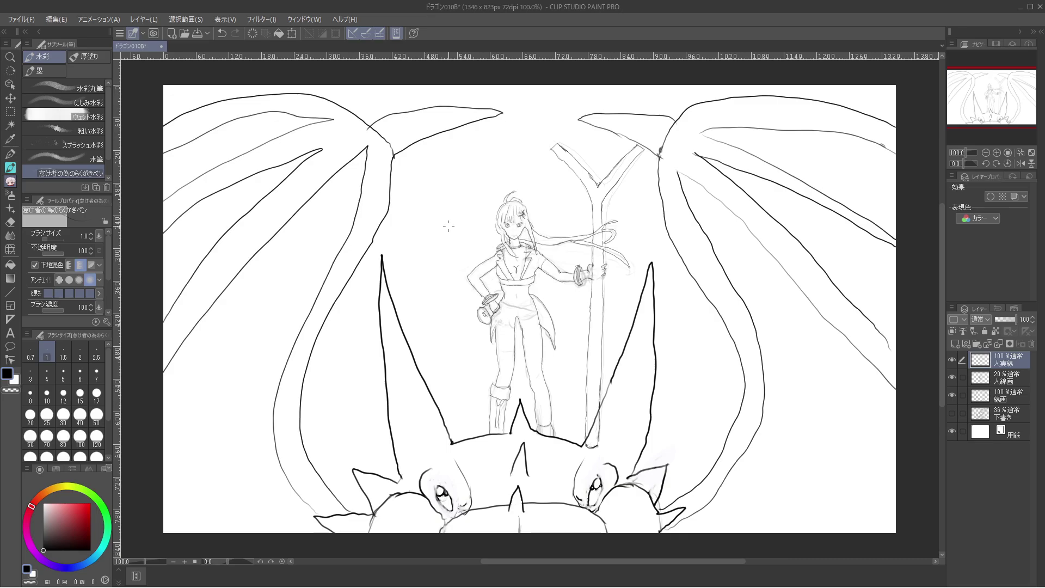
Undo the inked eyebrows and eyes, leaving only the faint facial sketch.
key(ctrl+z)
scroll(448, 226, up, 1)
scroll(449, 226, up, 6)
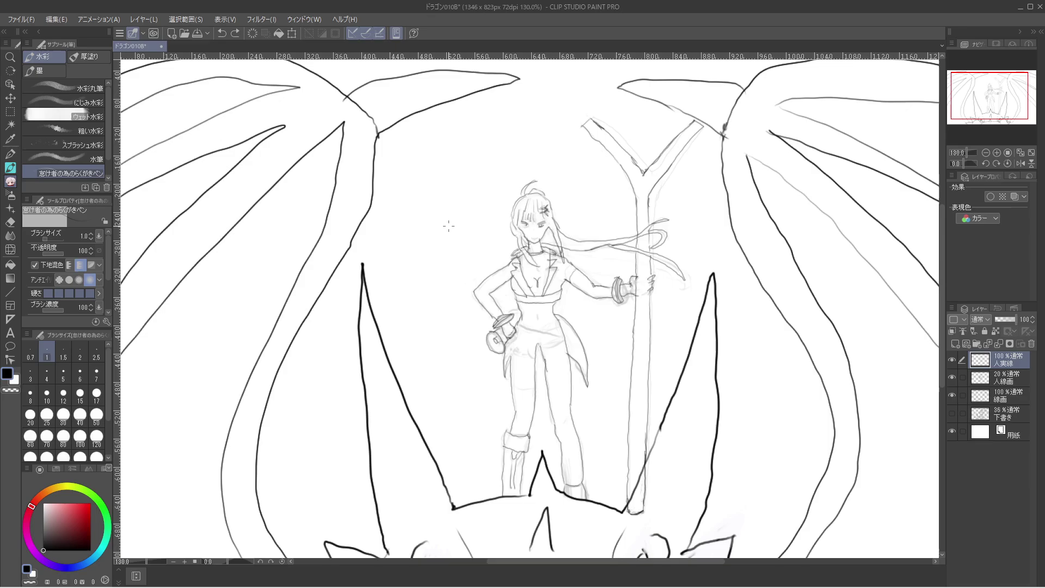
scroll(449, 226, down, 3)
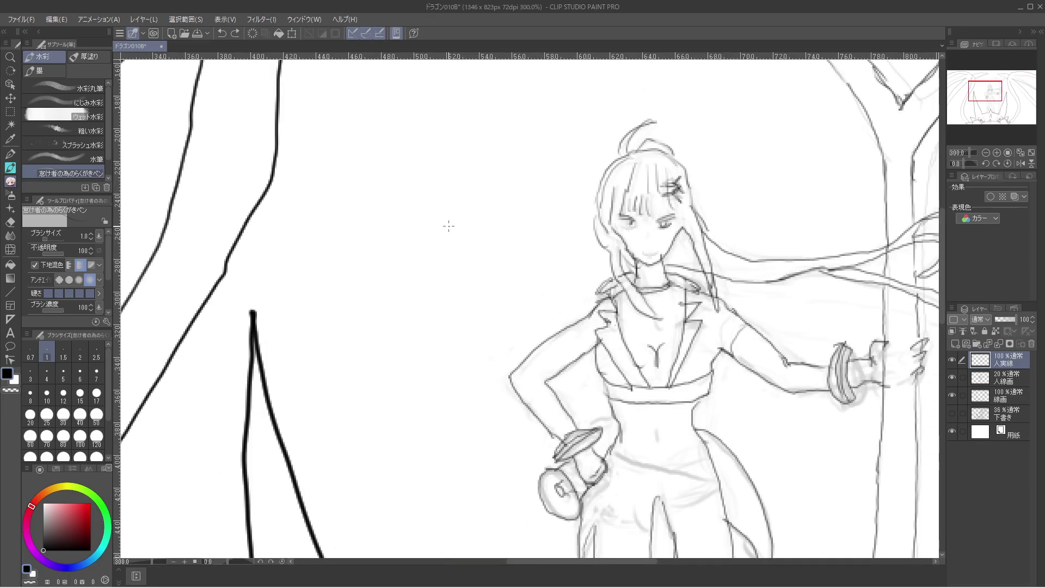
drag(682, 269, 569, 350)
scroll(534, 314, up, 3)
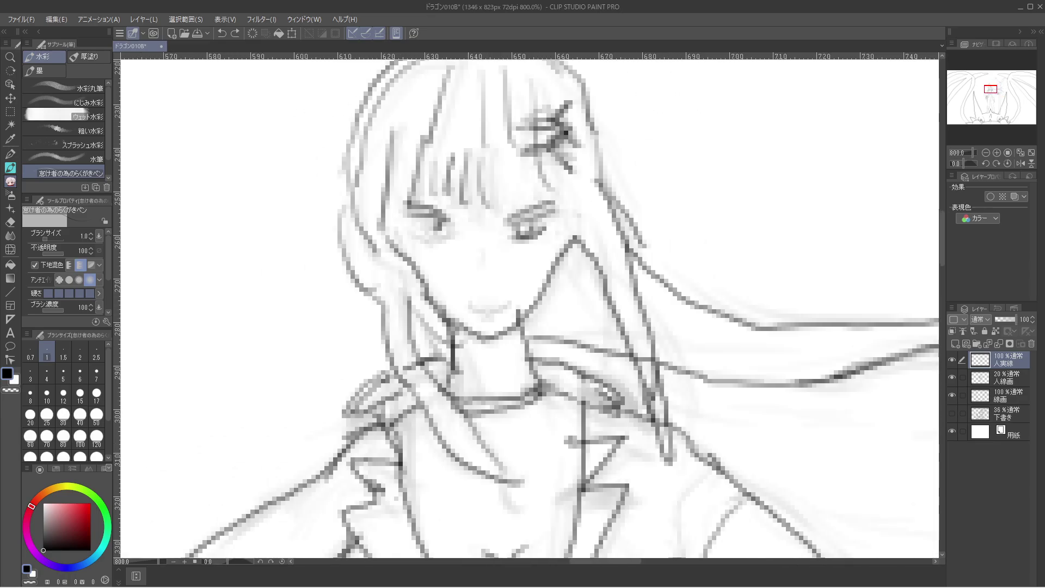
key(ctrl+z)
key(ctrl+z)
key(ctrl+z)
key(ctrl+z)
key(ctrl+z)
key(ctrl+z)
key(ctrl+z)
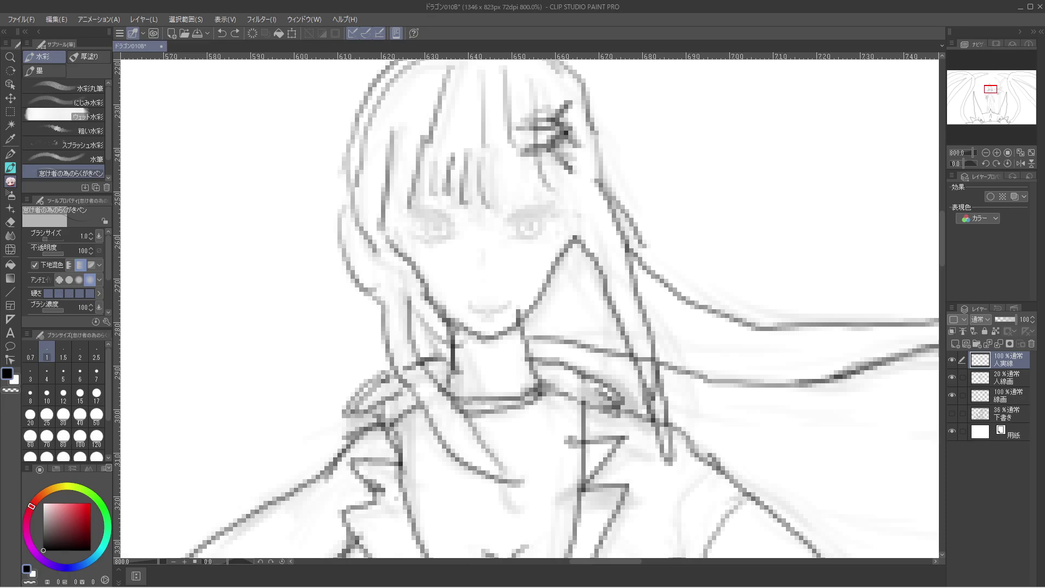
Compare the figure's ink with the underlying sketch by toggling the visibility of the 人実線 layer.
drag(475, 379, 585, 237)
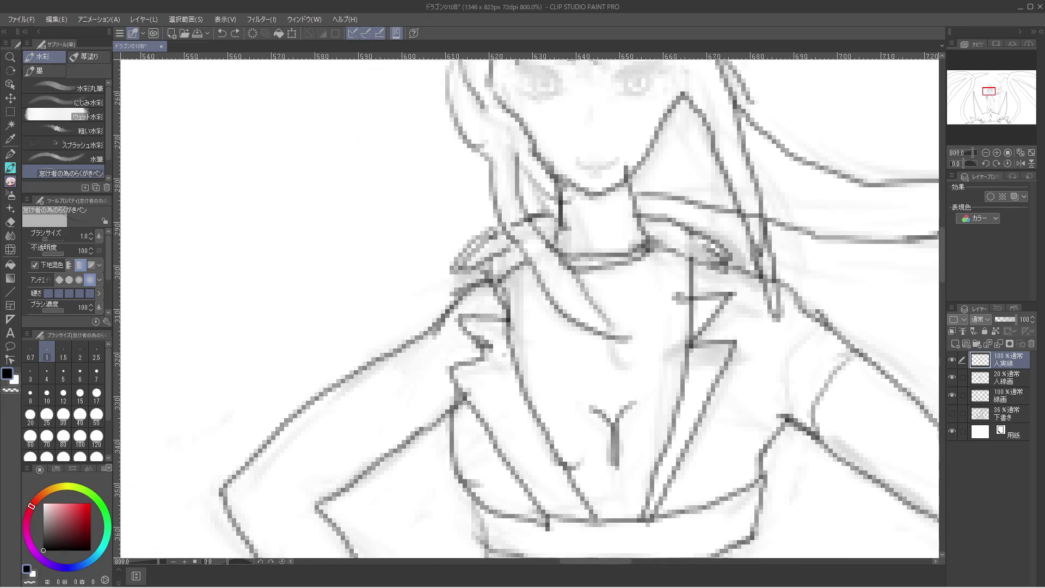
key(ctrl+alt+0)
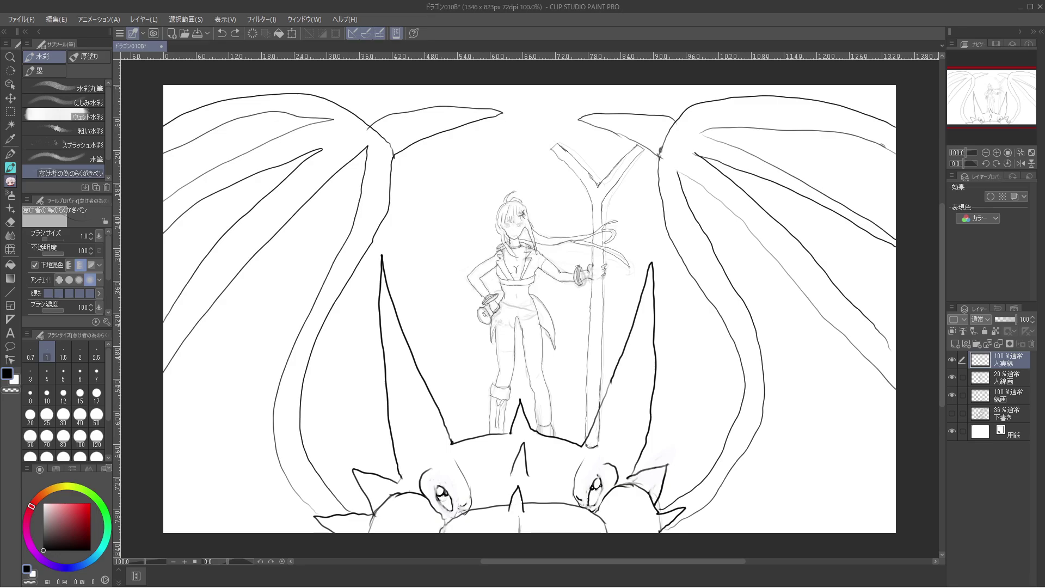
click(952, 360)
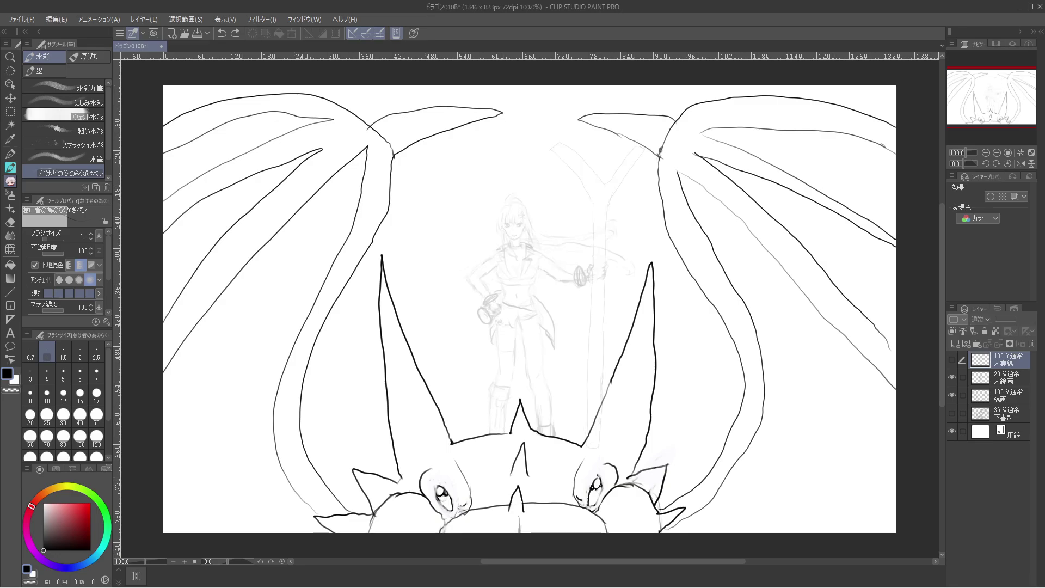
click(952, 360)
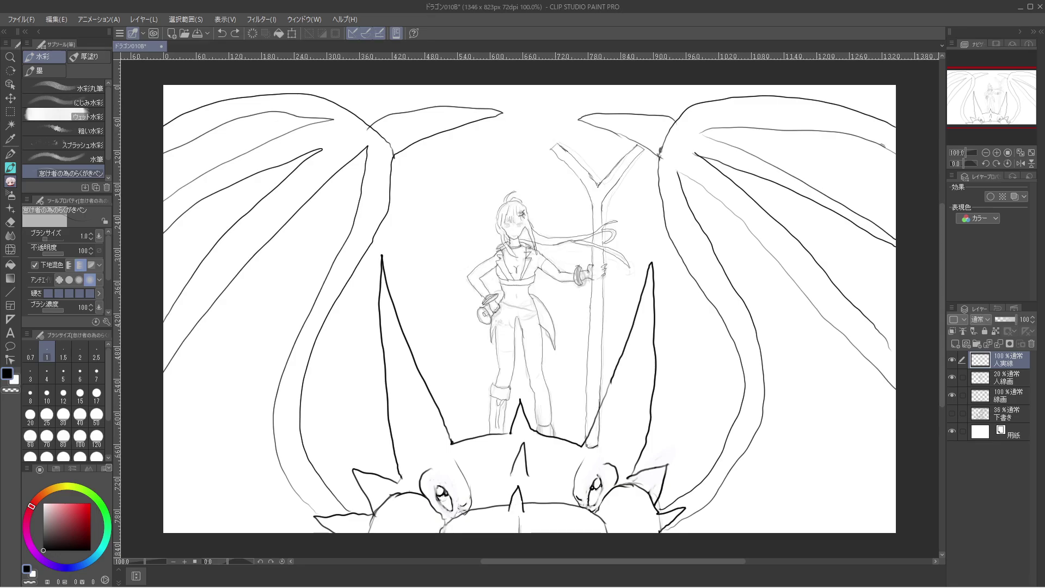
click(952, 360)
click(952, 360)
click(953, 360)
click(953, 360)
Ink the navel, waist cloth and shorts hem of the figure, and check them with the 人線画 layer temporarily hidden.
drag(518, 320, 537, 315)
key(ctrl+z)
key(ctrl+y)
click(951, 377)
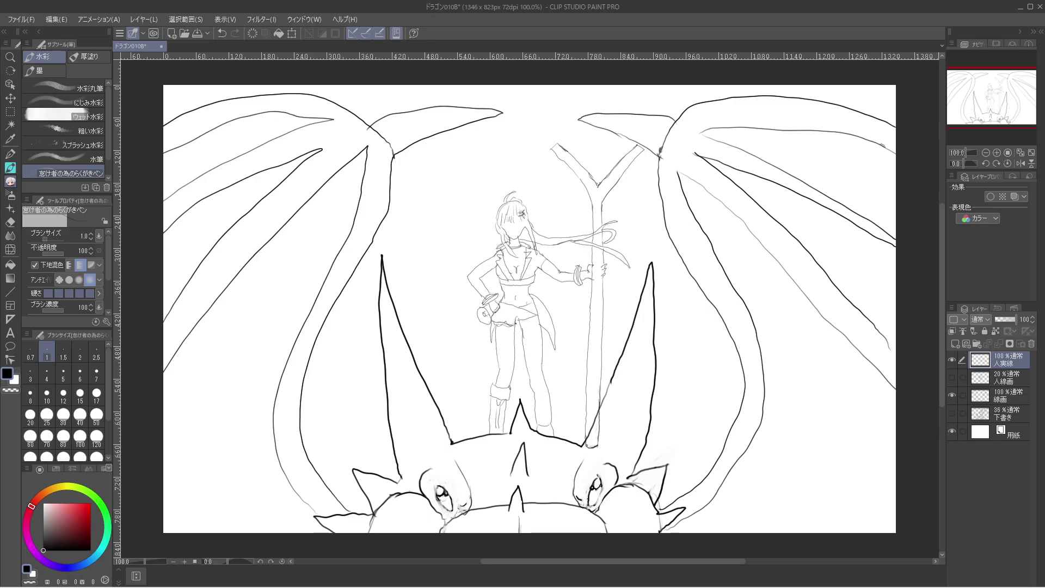
click(952, 376)
Hide the 人実線 layer, make 人線画 the active layer and save the drawing.
click(952, 359)
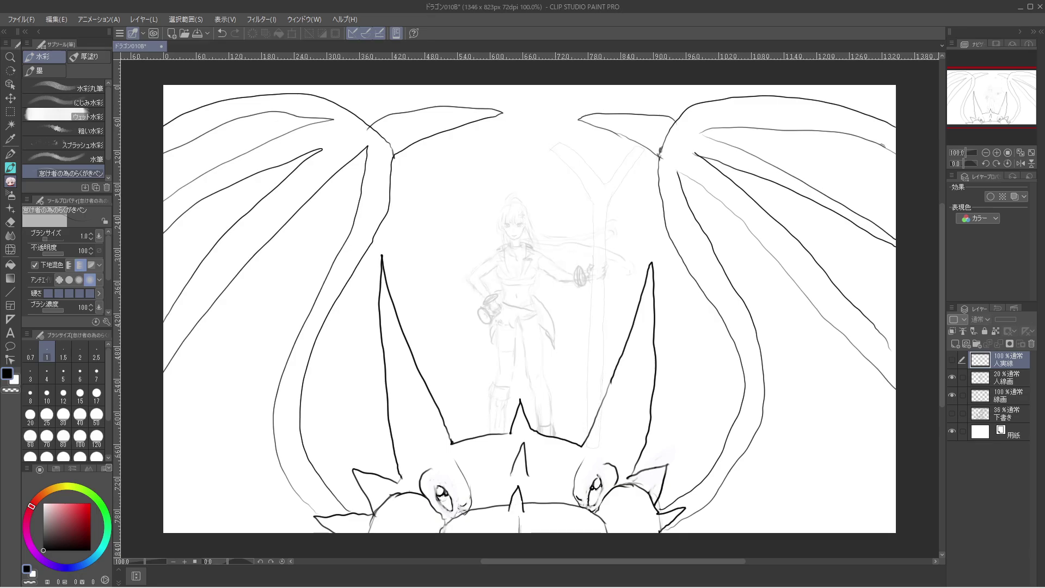
scroll(530, 258, up, 2)
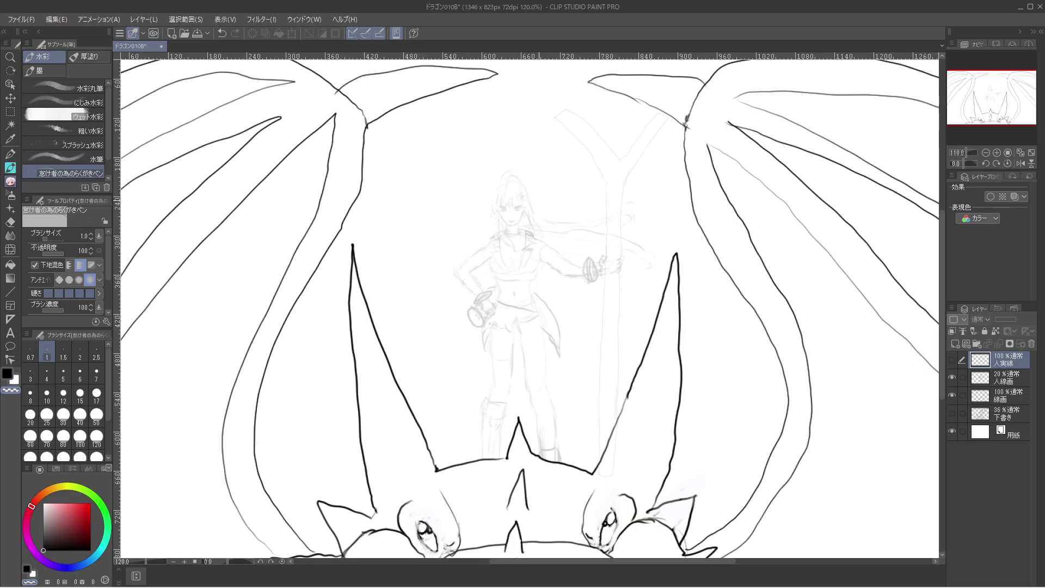
scroll(544, 188, up, 4)
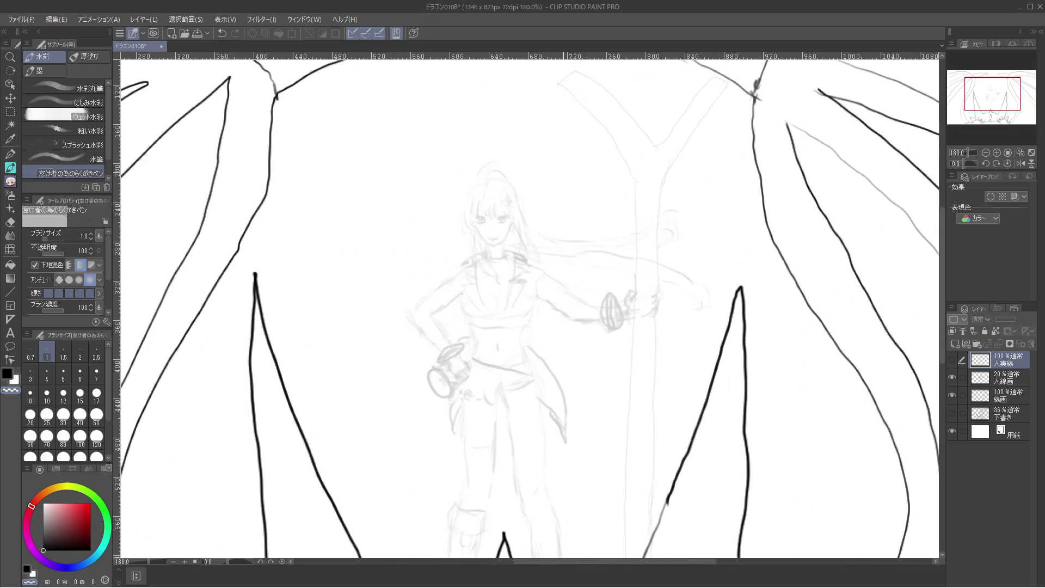
click(1002, 377)
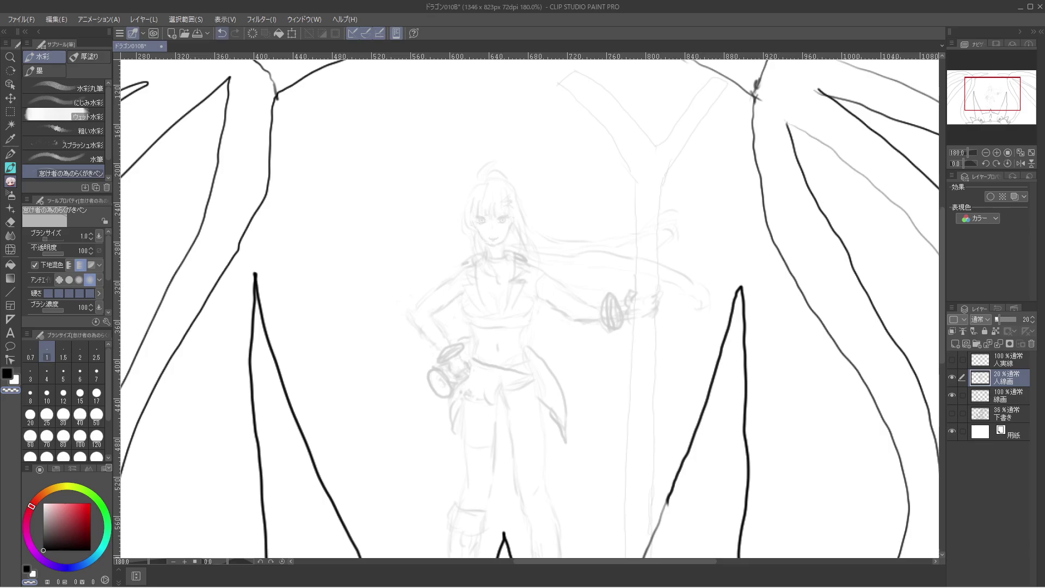
click(197, 33)
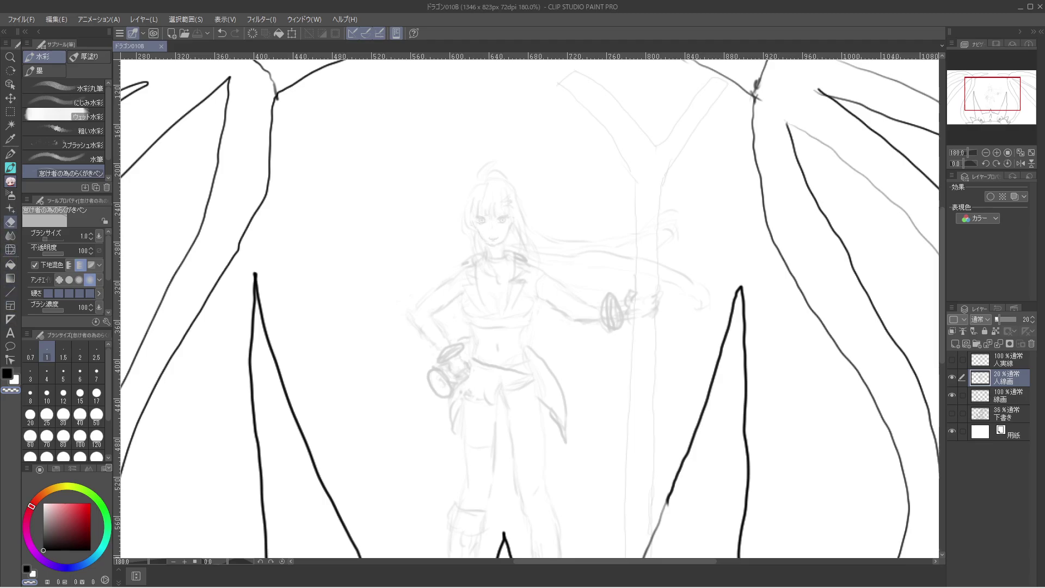
Erase the sketched hair, head outline, upper body and bent arm with the size 30 snap eraser, keeping the eyes and mouth.
click(10, 221)
mouse_move(522, 172)
mouse_down()
mouse_move(478, 175)
mouse_move(504, 194)
mouse_move(485, 205)
mouse_move(496, 199)
mouse_move(493, 210)
mouse_move(471, 198)
mouse_move(526, 202)
mouse_move(531, 226)
mouse_move(502, 248)
mouse_move(490, 234)
mouse_move(518, 240)
mouse_move(495, 260)
mouse_up()
key(ctrl+z)
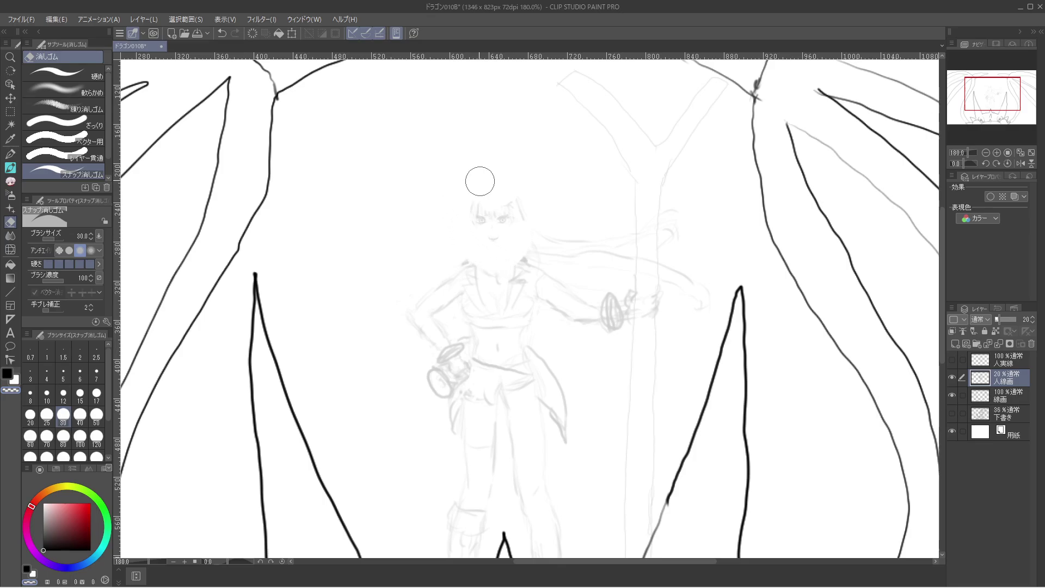
drag(480, 182, 474, 198)
mouse_move(522, 185)
mouse_down()
mouse_move(514, 195)
mouse_move(535, 223)
mouse_move(526, 222)
mouse_move(539, 224)
mouse_up()
mouse_move(550, 248)
mouse_down()
mouse_move(530, 276)
mouse_move(535, 246)
mouse_move(553, 231)
mouse_move(492, 304)
mouse_move(450, 306)
mouse_move(443, 296)
mouse_move(459, 270)
mouse_move(432, 323)
mouse_move(464, 346)
mouse_move(412, 373)
mouse_move(438, 365)
mouse_move(449, 333)
mouse_move(545, 306)
mouse_move(561, 263)
mouse_move(577, 293)
mouse_up()
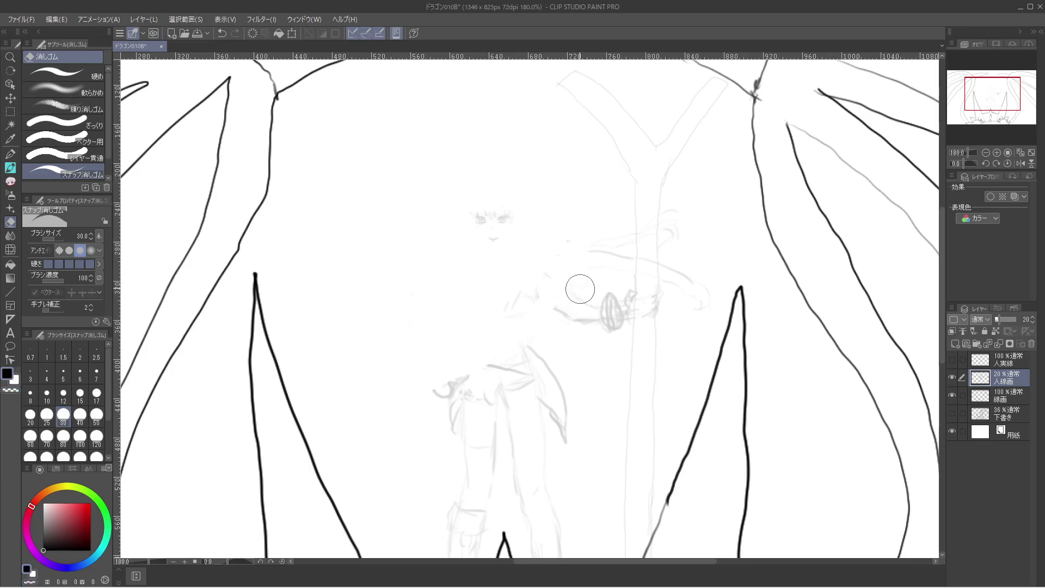
Enlarge the eraser to 50 and erase the sketched flowing hair, outstretched arm and waist area.
key(bracketright)
key(bracketright)
key(bracketright)
key(bracketright)
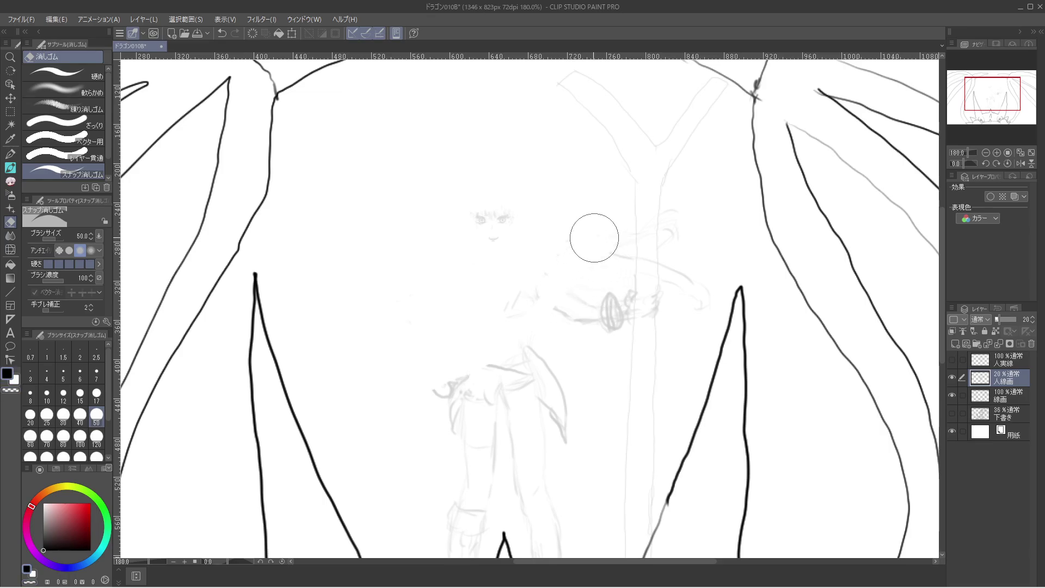
mouse_move(618, 235)
mouse_down()
mouse_move(684, 202)
mouse_move(645, 258)
mouse_move(570, 325)
mouse_move(595, 298)
mouse_move(674, 267)
mouse_move(707, 275)
mouse_up()
mouse_move(492, 396)
mouse_down()
mouse_move(425, 423)
mouse_move(537, 369)
mouse_move(553, 406)
mouse_move(517, 463)
mouse_move(468, 496)
mouse_move(497, 460)
mouse_move(529, 483)
mouse_move(574, 491)
mouse_move(579, 515)
mouse_move(567, 528)
mouse_move(643, 452)
mouse_move(655, 331)
mouse_move(642, 480)
mouse_move(630, 252)
mouse_move(569, 115)
mouse_move(595, 80)
mouse_move(595, 98)
mouse_move(657, 166)
mouse_move(652, 183)
mouse_move(632, 125)
mouse_move(635, 181)
mouse_move(634, 118)
mouse_move(627, 122)
mouse_move(695, 95)
mouse_move(651, 215)
mouse_up()
Enlarge the eraser to 90 and erase the remaining sketched staff and legs down to the dragon's head.
key(])
key(])
key(])
key(])
key(c)
drag(632, 304, 648, 513)
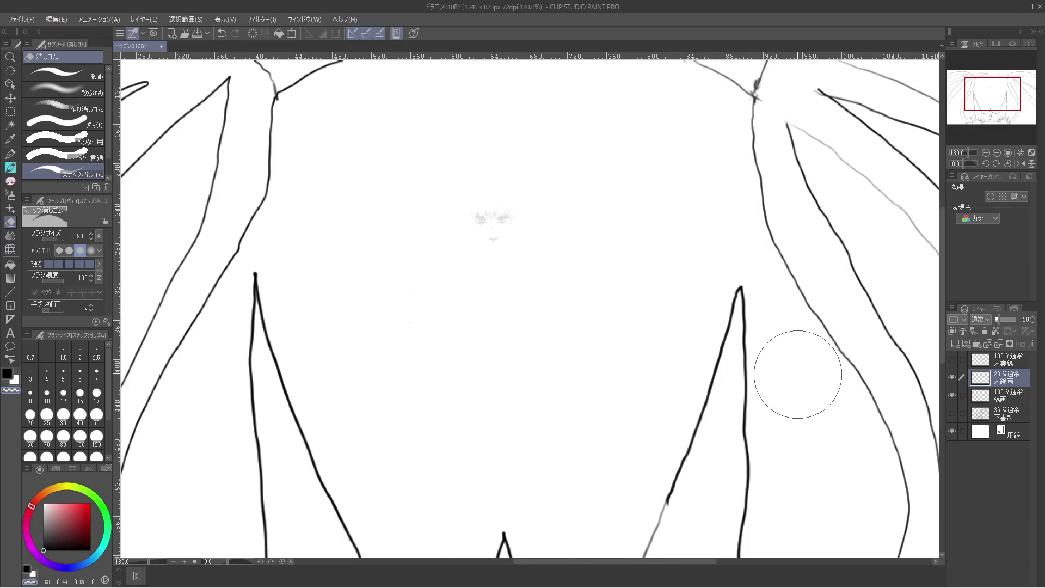
drag(798, 373, 757, 179)
mouse_move(576, 372)
mouse_down()
mouse_move(474, 362)
mouse_move(488, 390)
mouse_move(576, 422)
mouse_up()
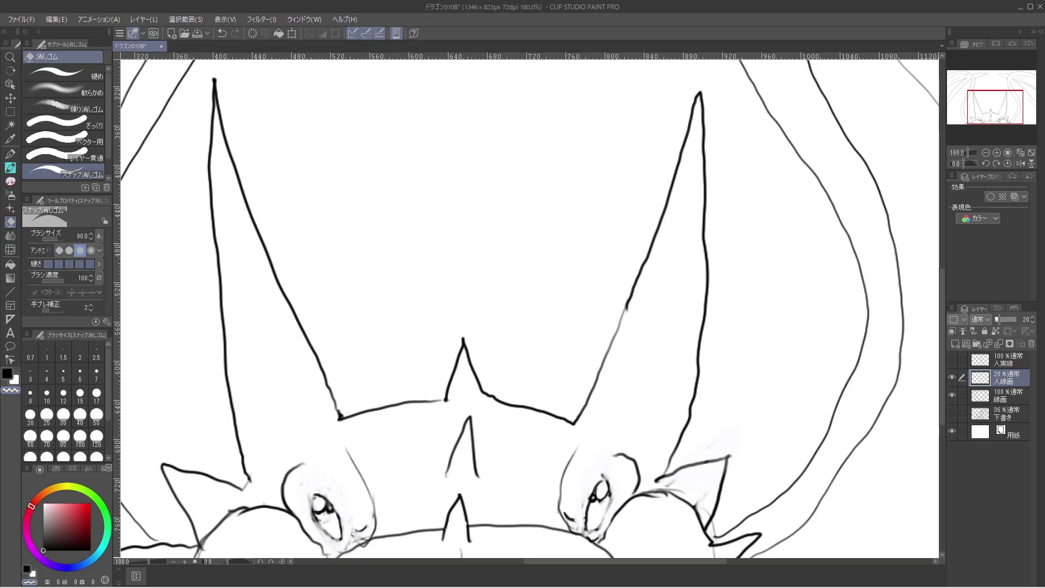
Show the 人実線 layer again, check the cleaned-up figure and save the drawing.
click(952, 360)
mouse_move(530, 245)
mouse_down()
mouse_move(514, 247)
mouse_move(555, 445)
mouse_up()
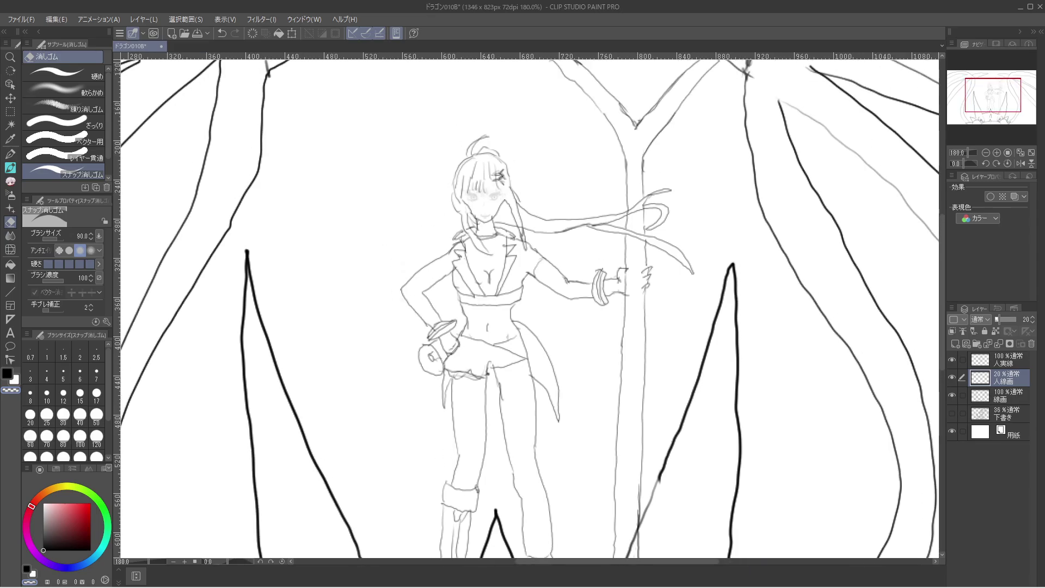
key(c)
scroll(521, 329, up, 1)
key(ctrl+alt+0)
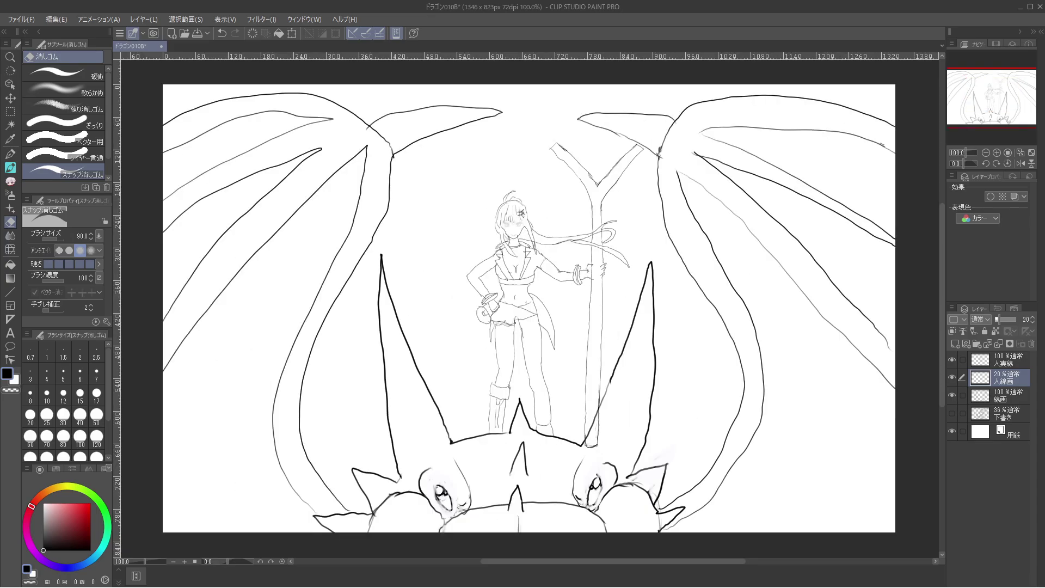
scroll(529, 333, up, 2)
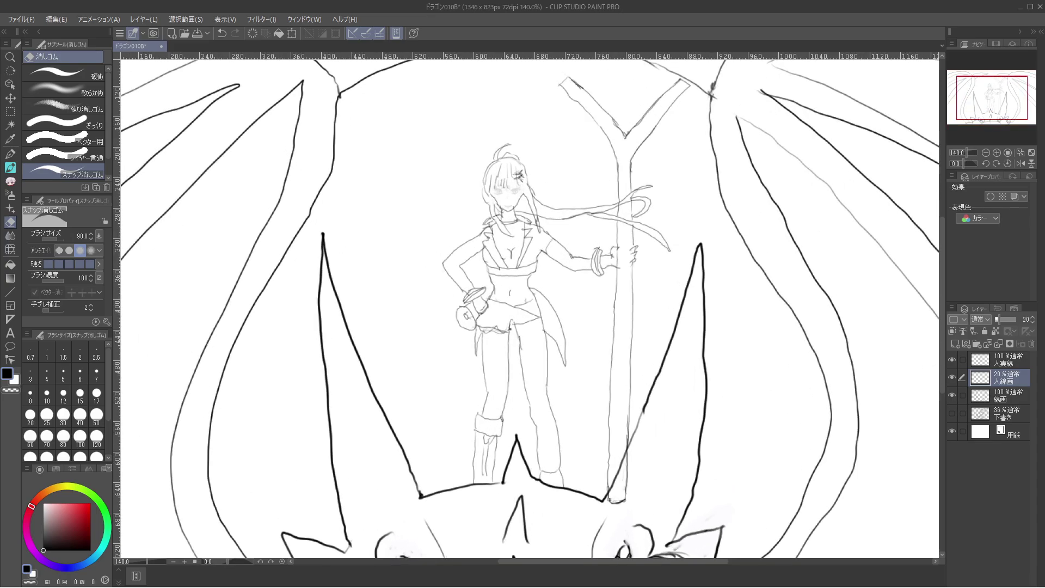
click(197, 34)
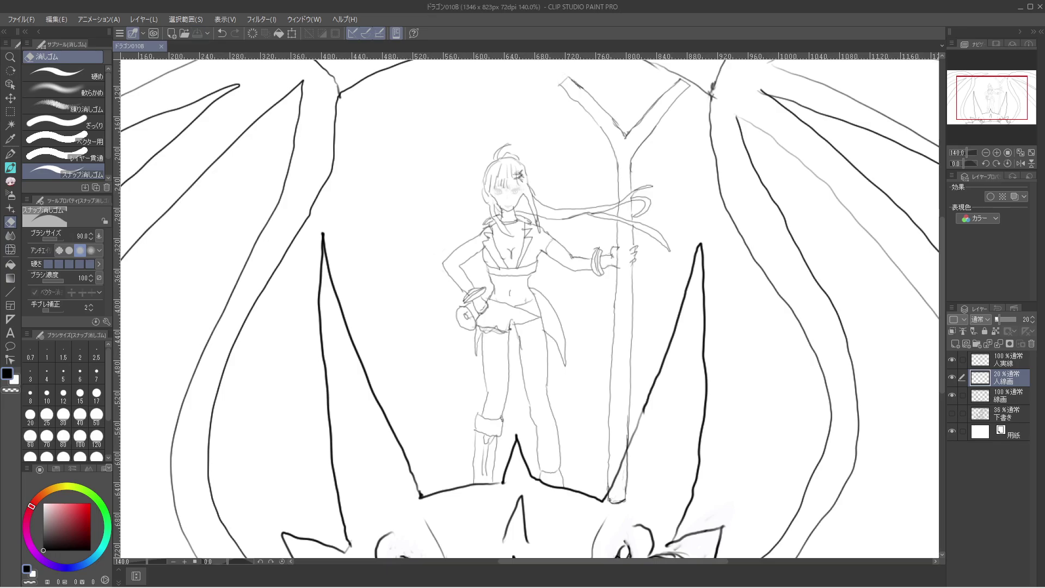
With the size 1 怠け者の為のらくがきペン, add hair strands beside the figure's face on the 人実線 layer.
drag(452, 423, 484, 523)
scroll(465, 470, up, 2)
scroll(555, 253, up, 2)
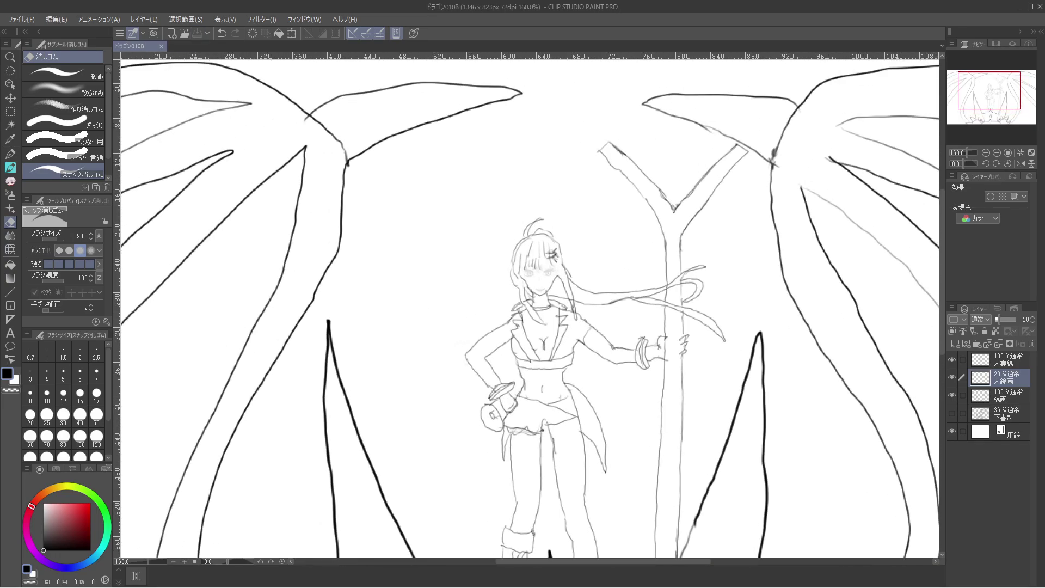
scroll(531, 289, up, 1)
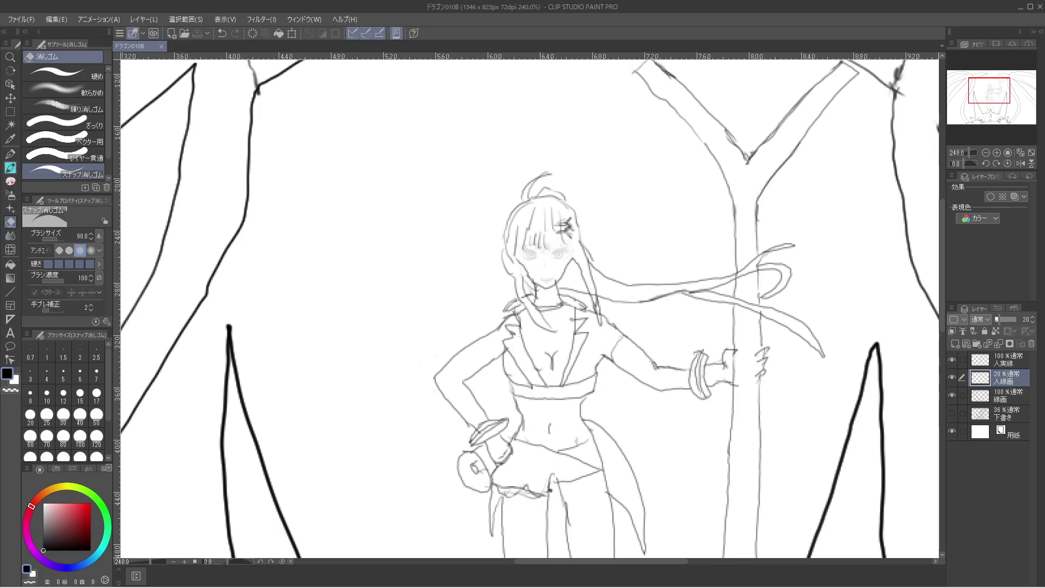
click(10, 181)
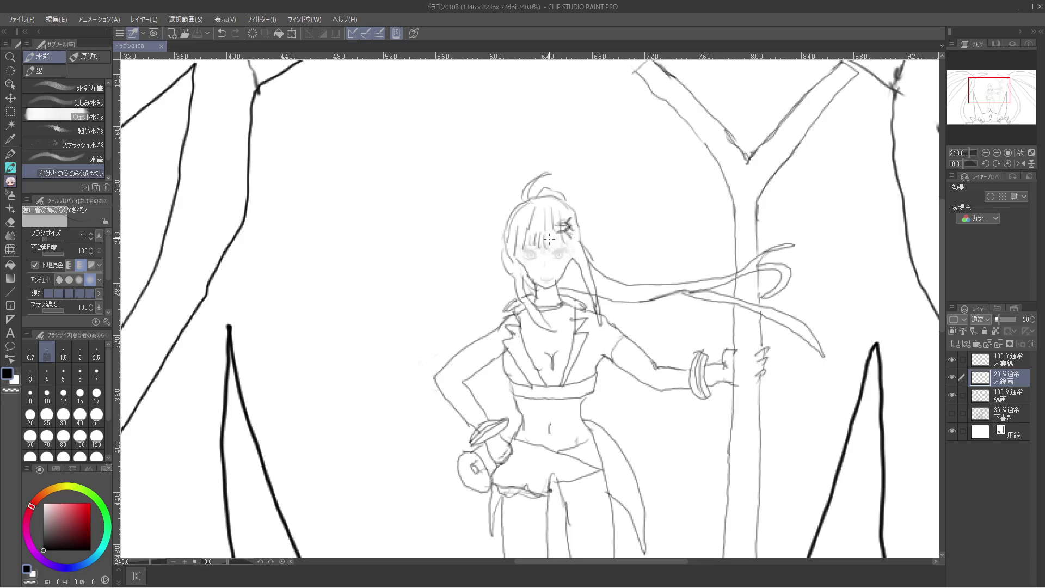
drag(549, 241, 551, 245)
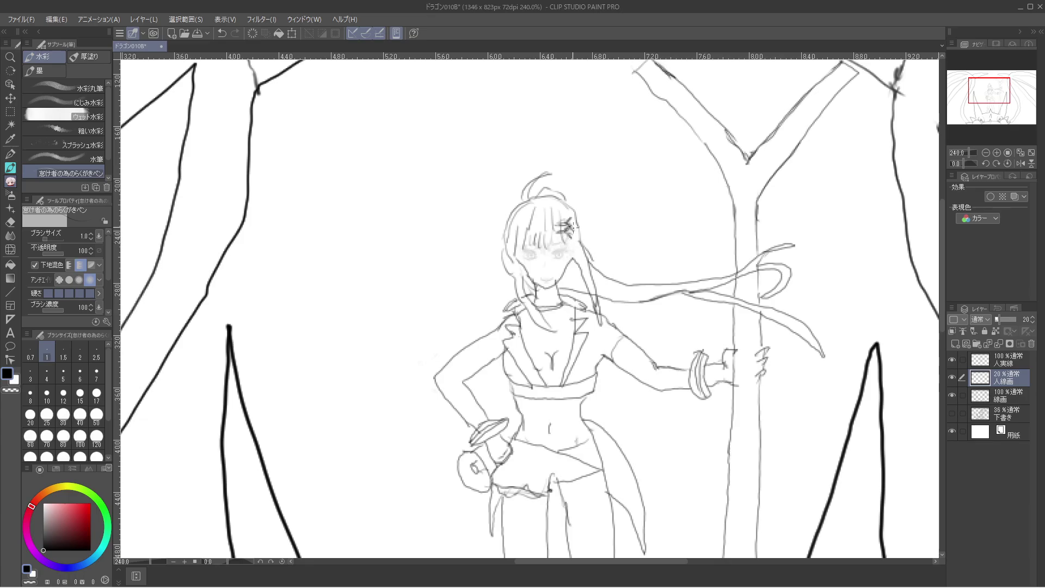
key(ctrl+z)
click(1007, 360)
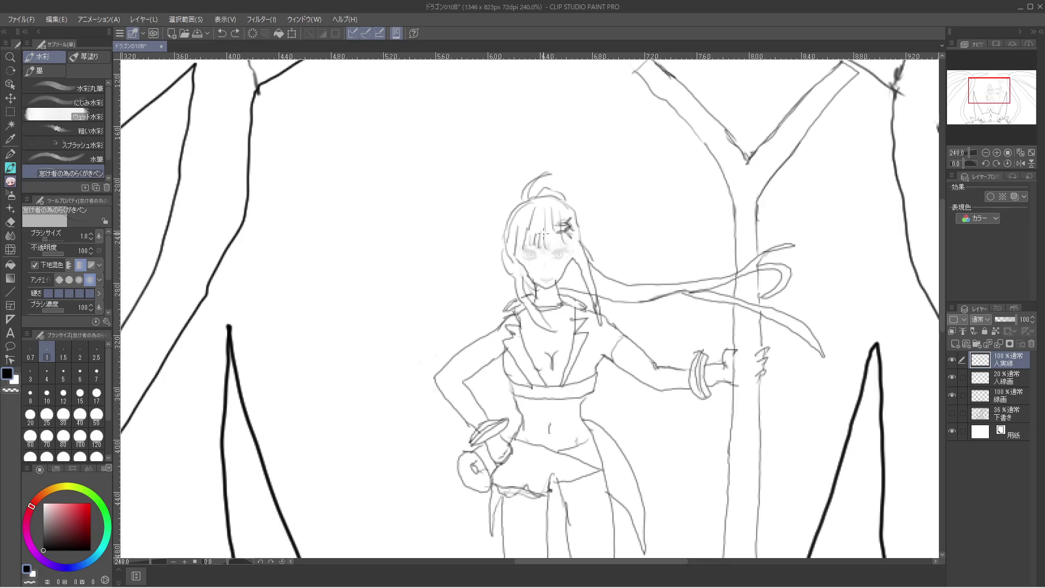
mouse_move(543, 233)
mouse_down()
mouse_move(547, 245)
mouse_move(550, 225)
mouse_up()
key(ctrl+z)
drag(564, 238, 574, 262)
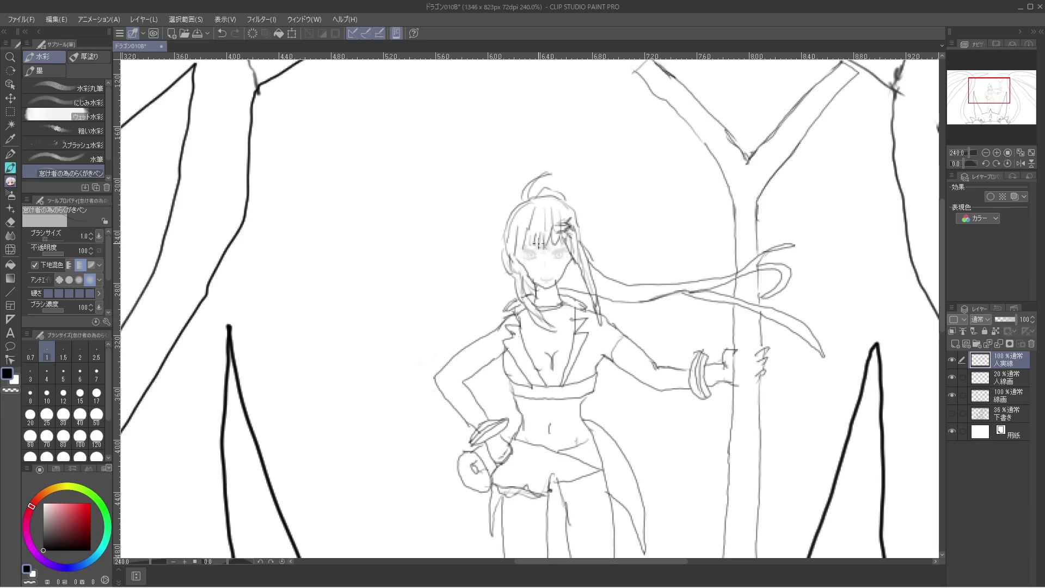
key(ctrl+alt+0)
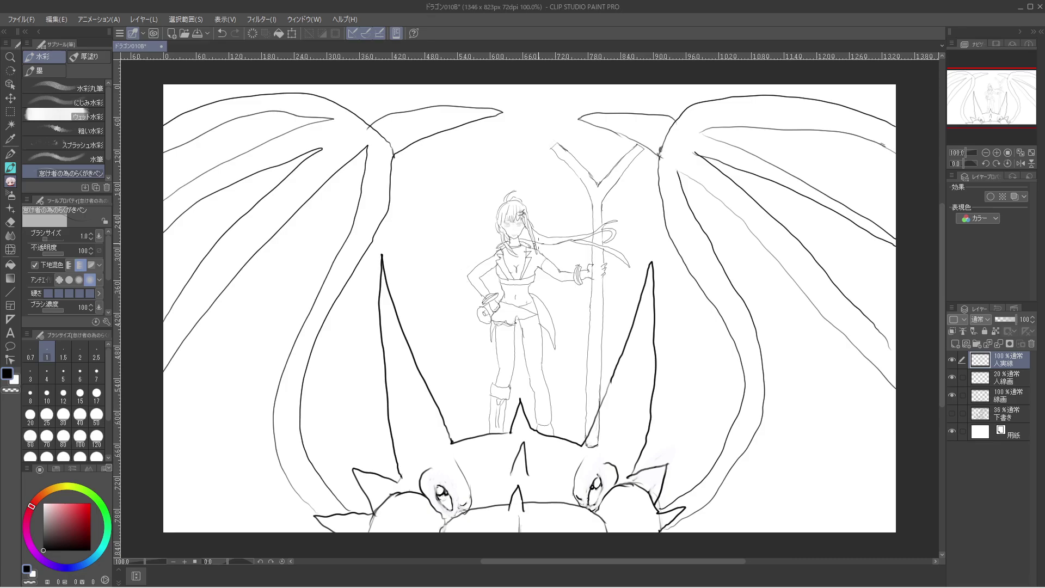
Undo the last pen stroke and check the figure's face and hair up close and in the whole drawing.
scroll(538, 243, up, 8)
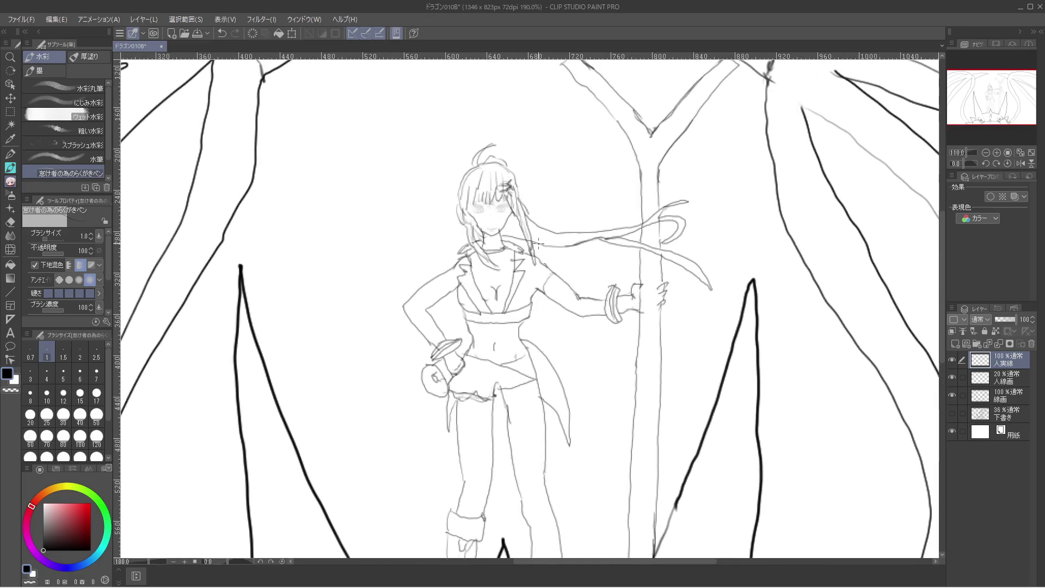
scroll(538, 244, up, 1)
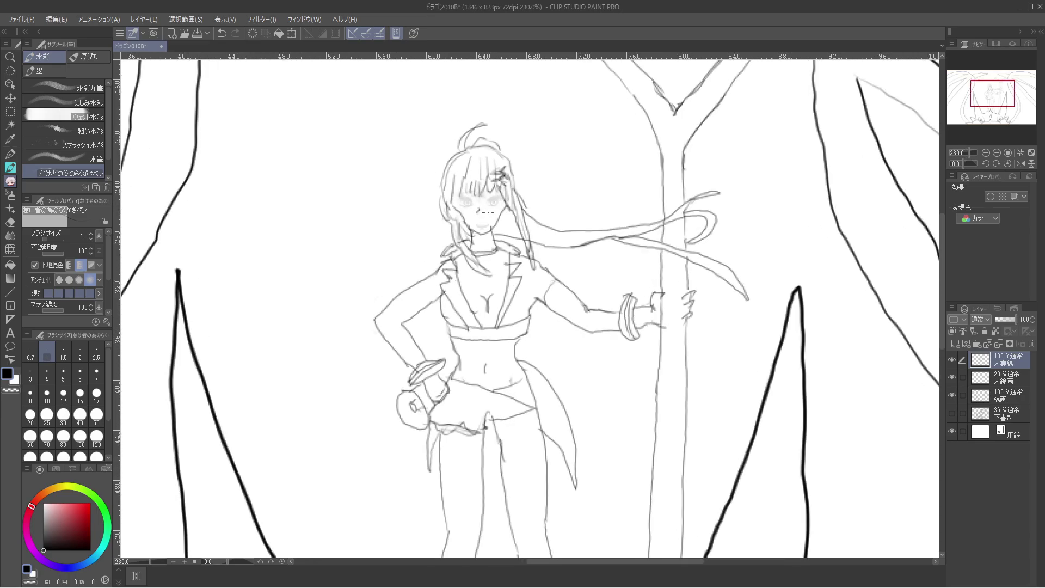
key(ctrl+alt+0)
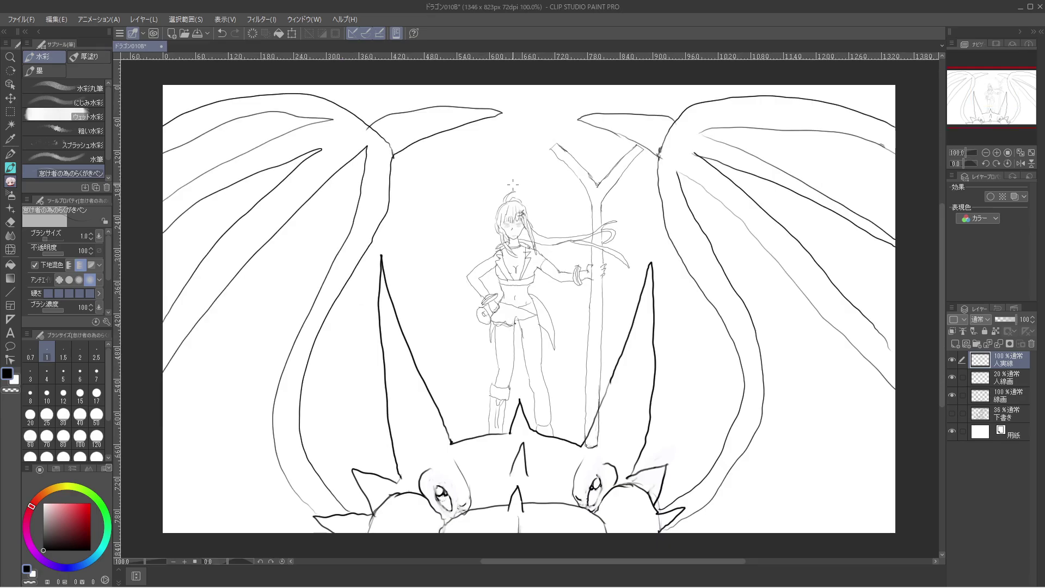
scroll(513, 184, up, 1)
key(ctrl+z)
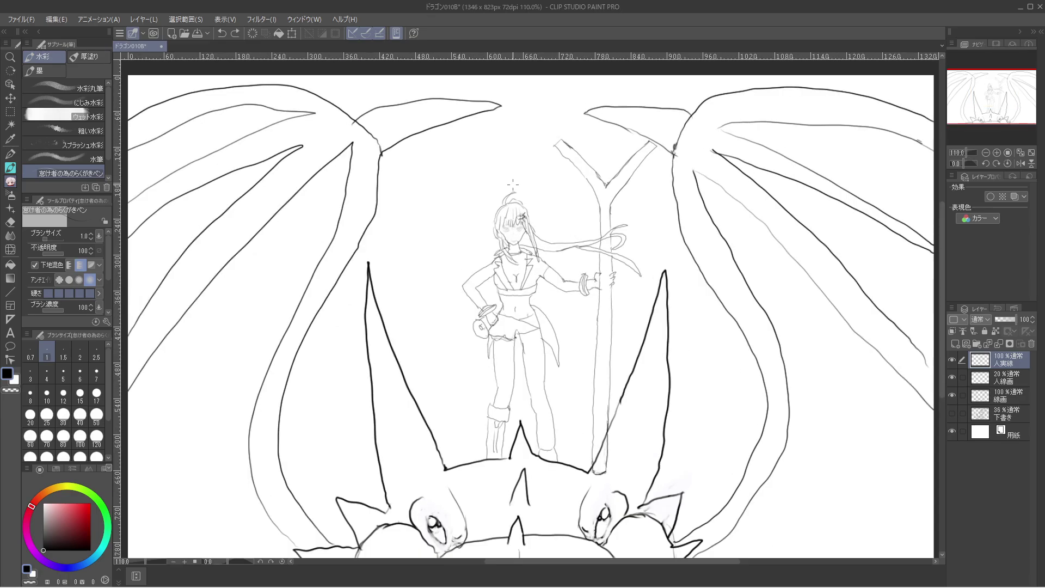
scroll(513, 184, up, 10)
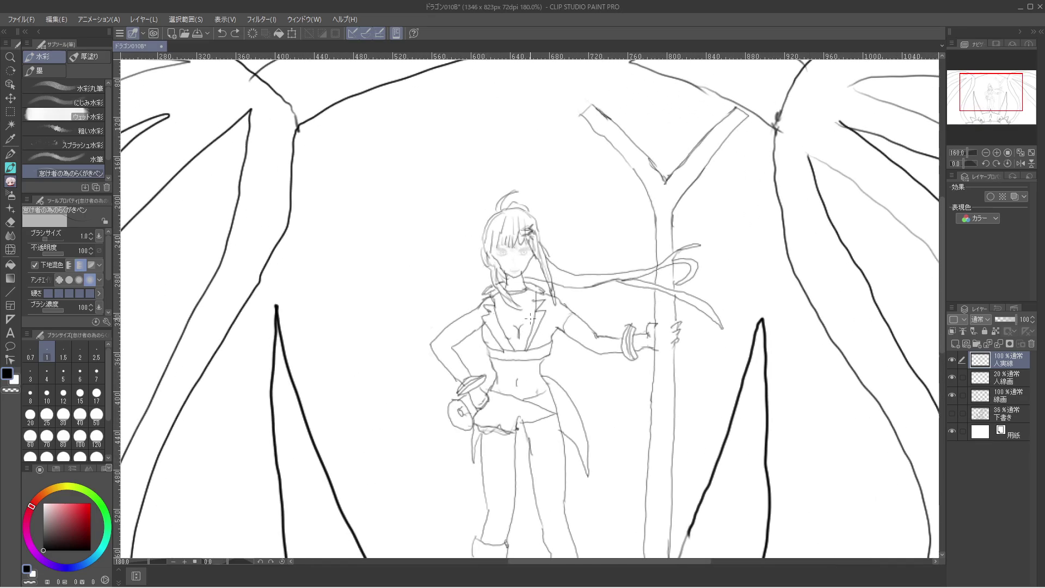
scroll(517, 281, up, 6)
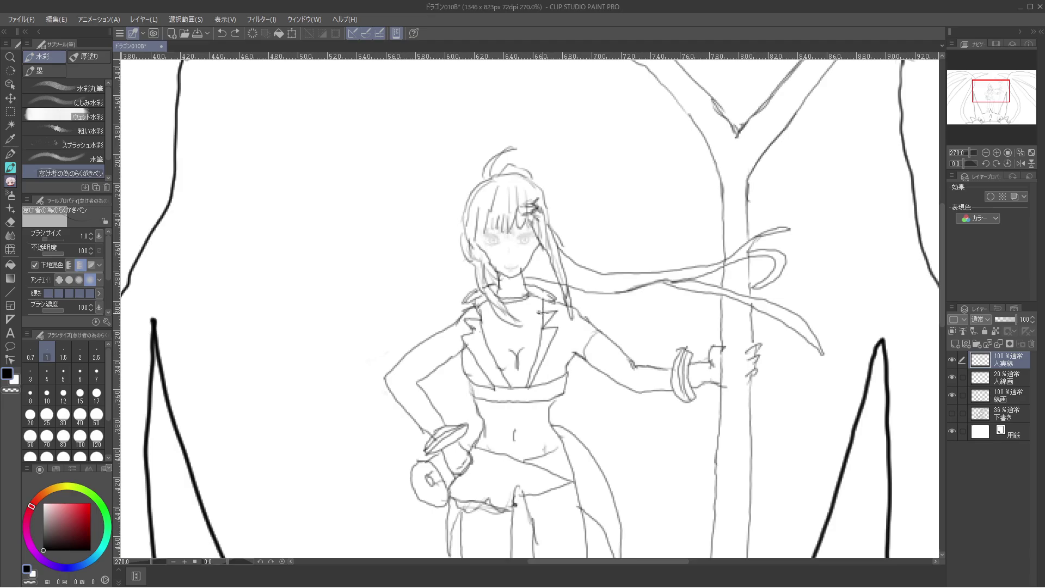
key(ctrl+alt+0)
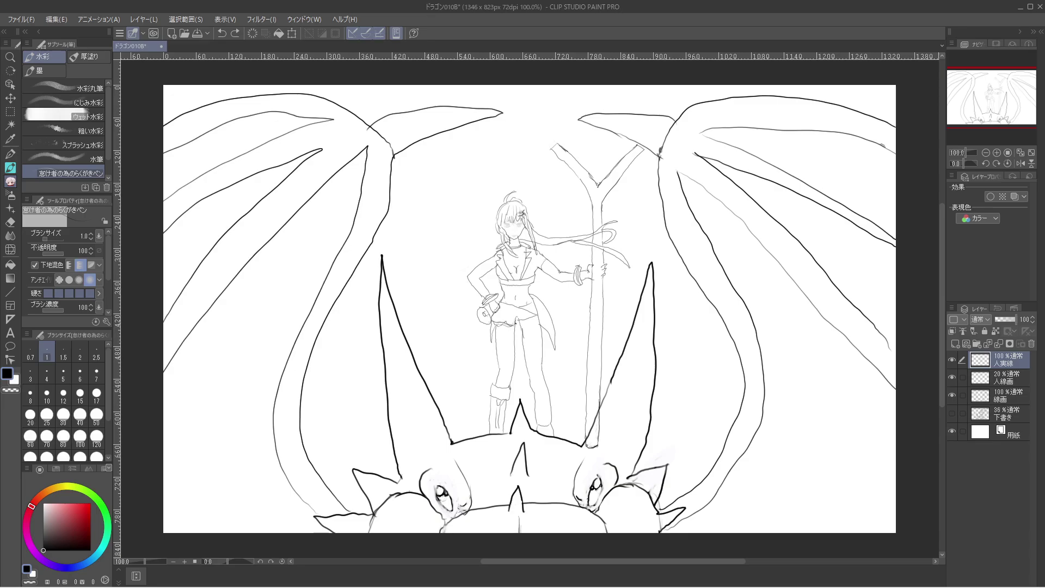
Raise the 人線画 layer's opacity to 69% to strengthen the sketched eyes and mouth.
click(1007, 377)
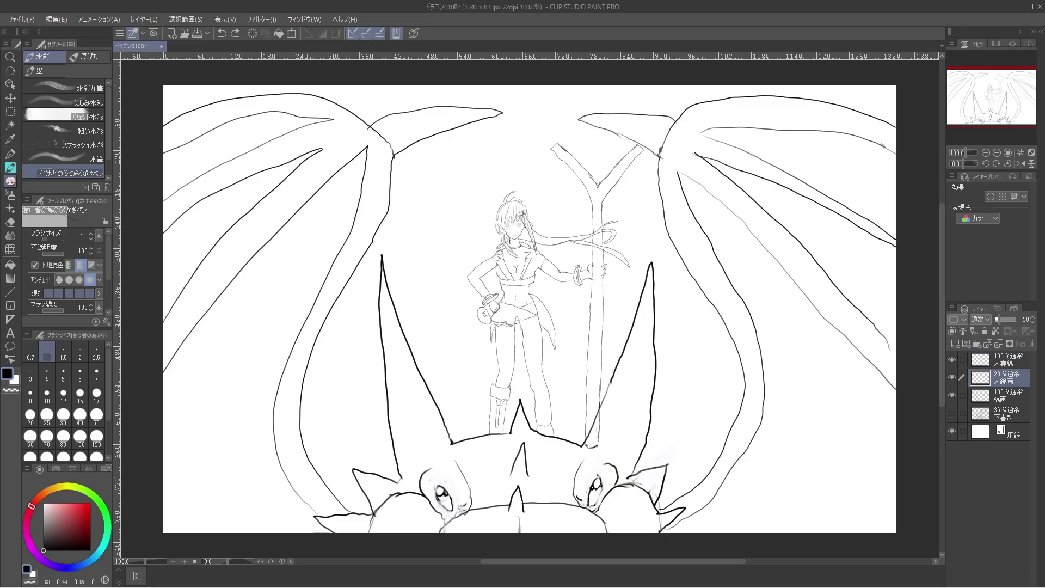
click(1016, 320)
drag(1016, 319, 1010, 320)
key(ctrl+plus)
key(ctrl+plus)
key(ctrl+plus)
key(ctrl+plus)
key(ctrl+plus)
key(ctrl+plus)
key(ctrl+plus)
key(ctrl+plus)
key(ctrl+plus)
key(ctrl+plus)
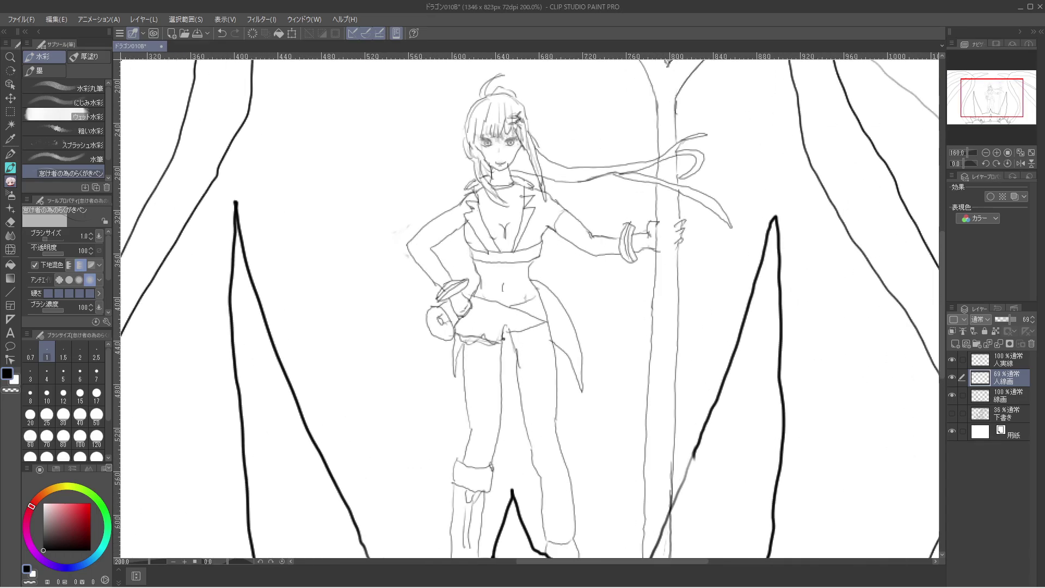
scroll(530, 308, up, 3)
key(ctrl+plus)
key(ctrl+plus)
key(ctrl+plus)
key(ctrl+plus)
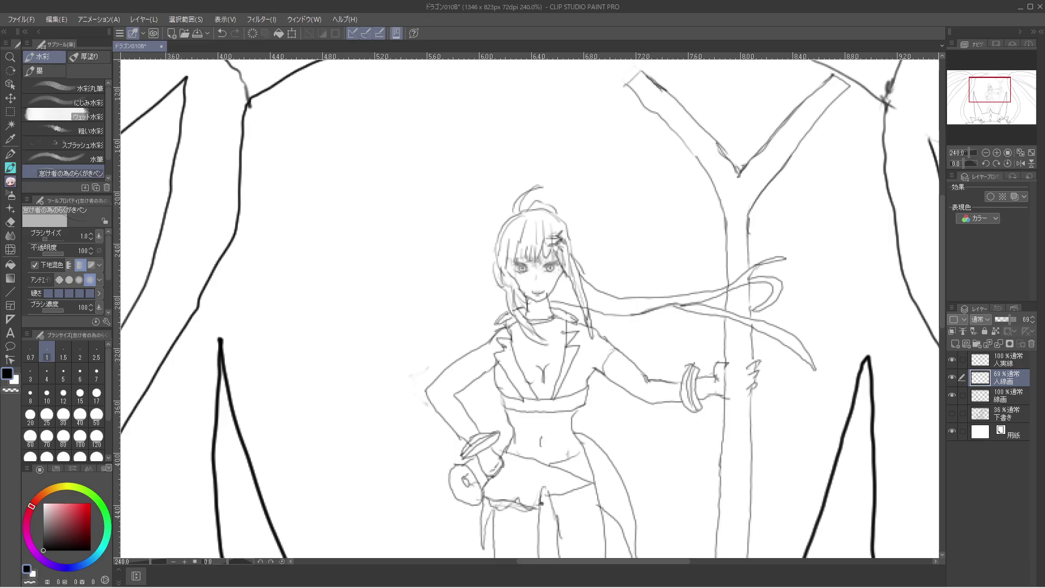
scroll(539, 324, up, 1)
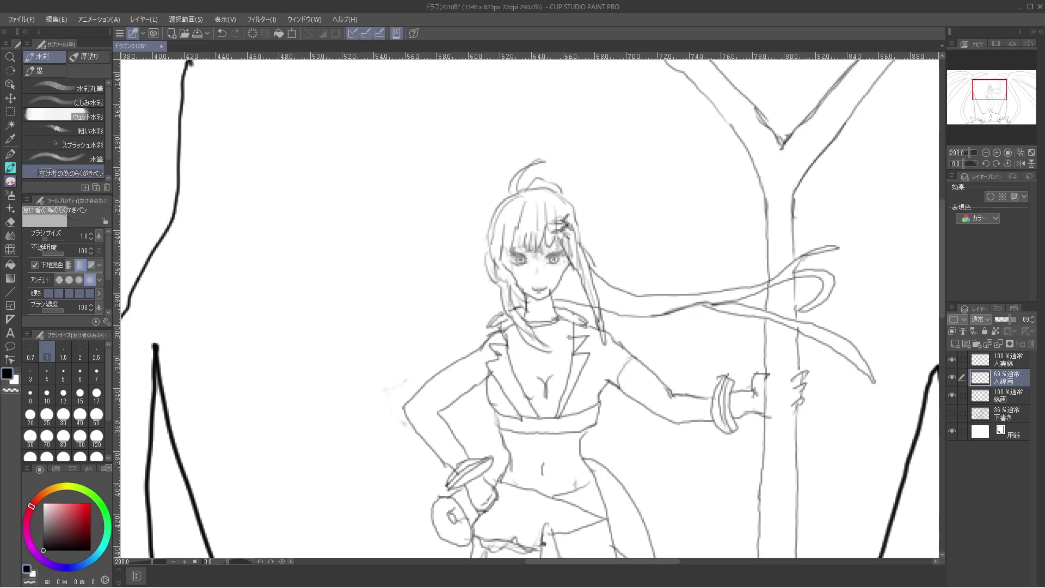
Erase the stray bang and arm remnants on 人線画 with the transparent colour, toggling the 人実線 layer's visibility to compare.
click(951, 359)
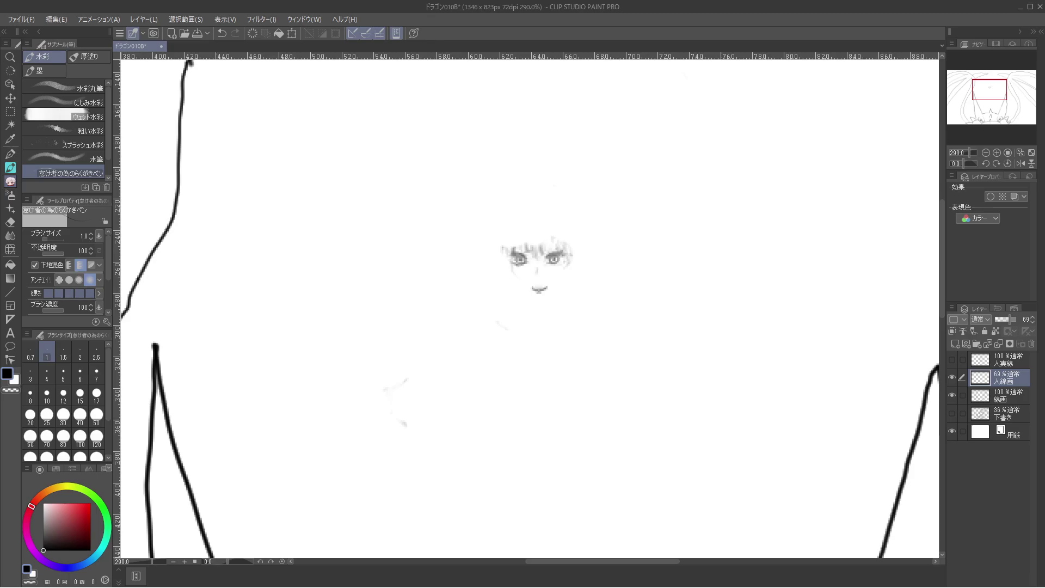
key(c)
drag(539, 246, 520, 247)
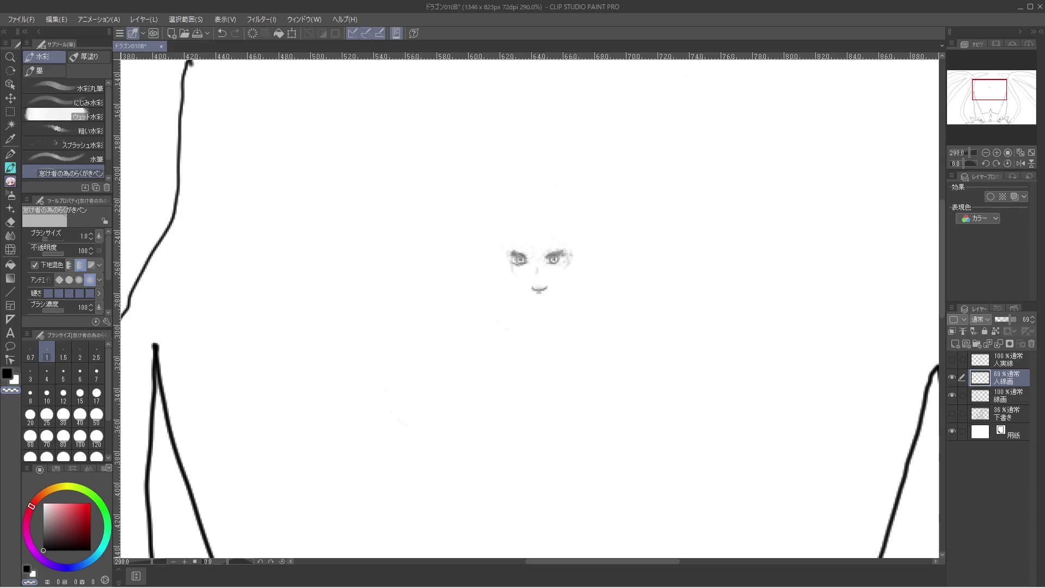
click(952, 360)
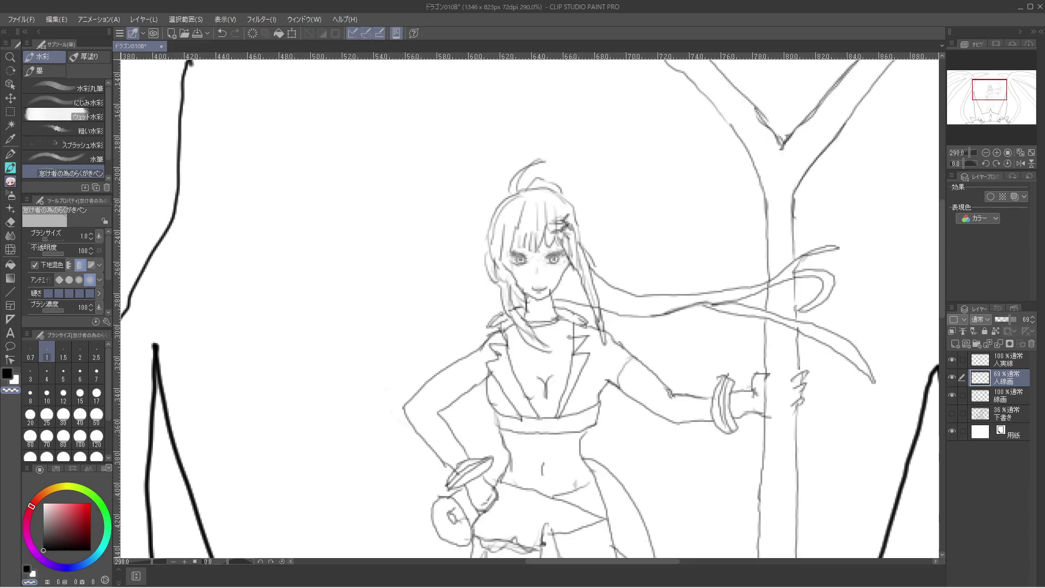
click(952, 359)
click(952, 359)
click(952, 359)
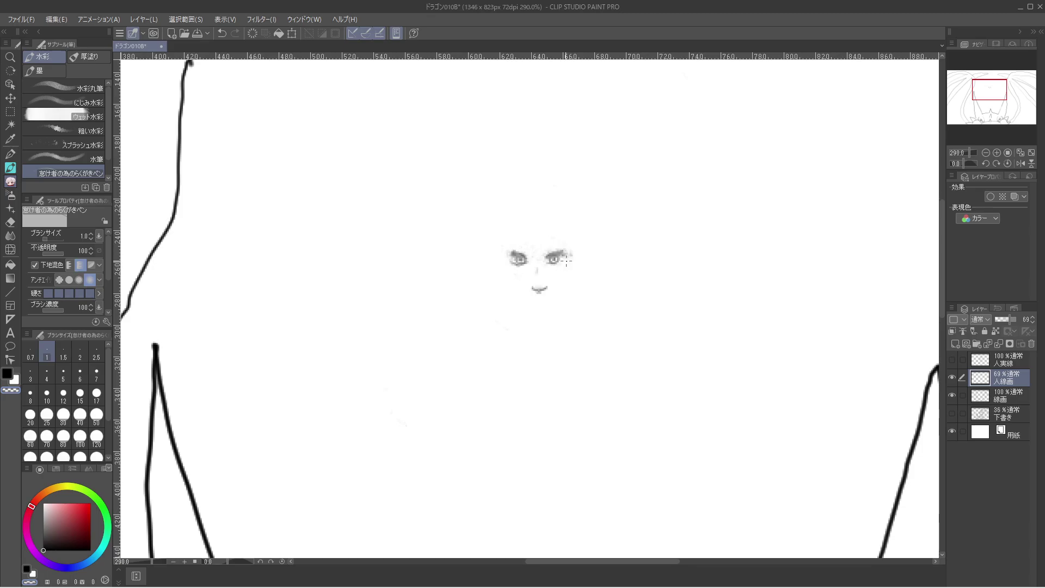
click(952, 359)
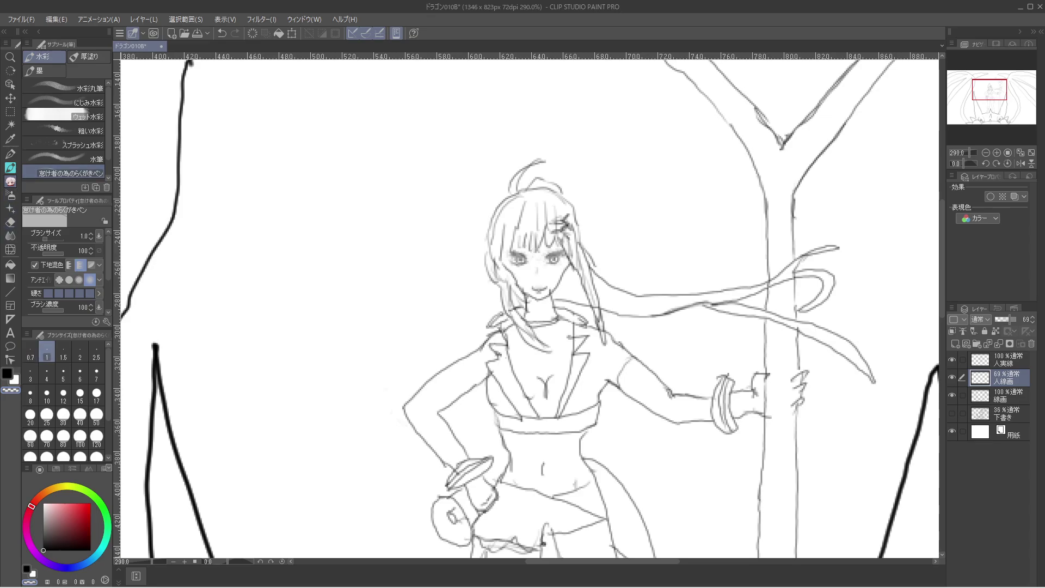
Make 人実線 the active layer again, check the figure's face in the whole drawing and save the file.
click(1007, 359)
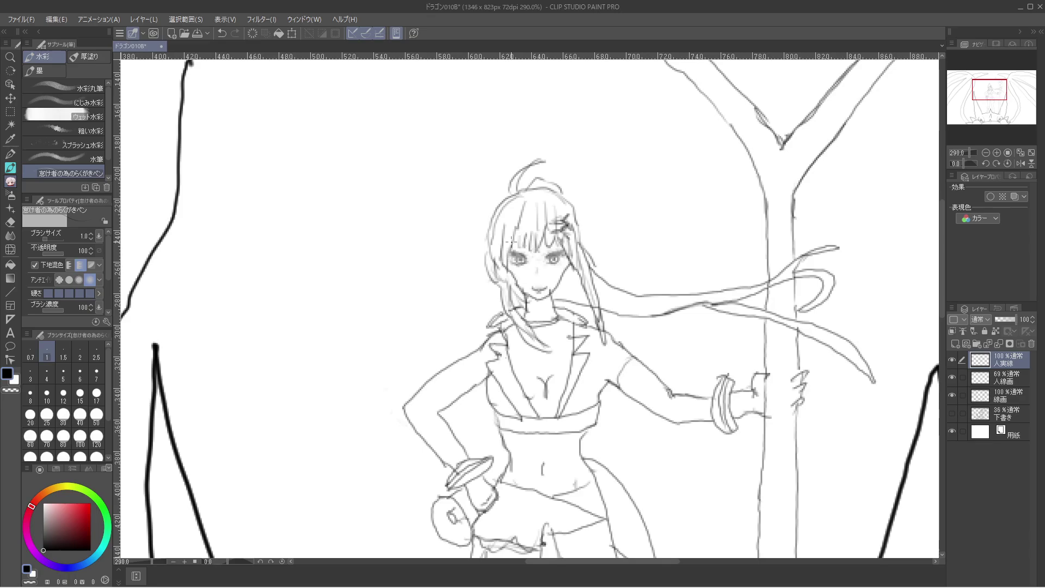
scroll(512, 243, down, 1)
scroll(512, 242, down, 3)
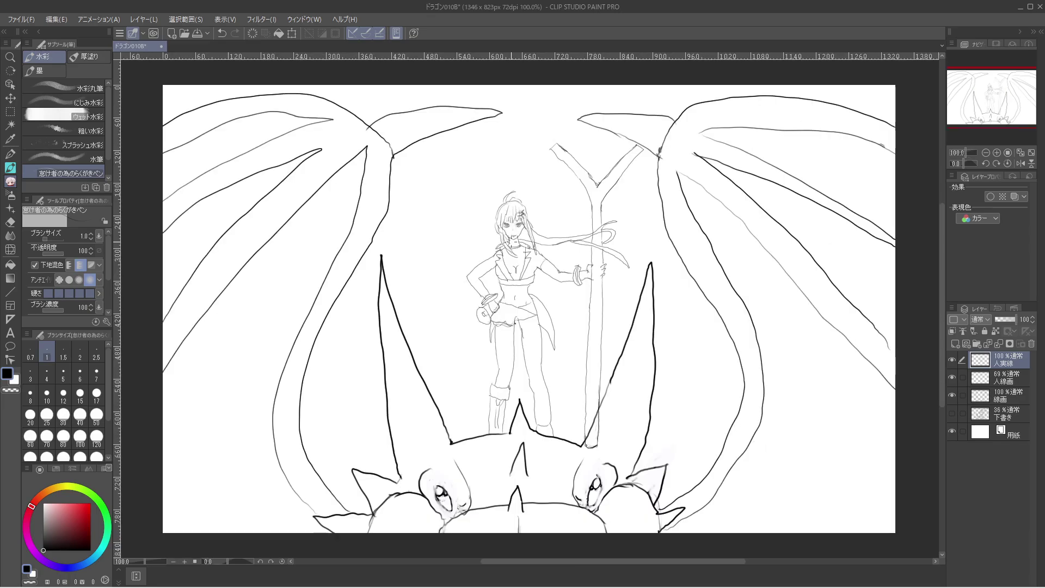
scroll(515, 243, up, 2)
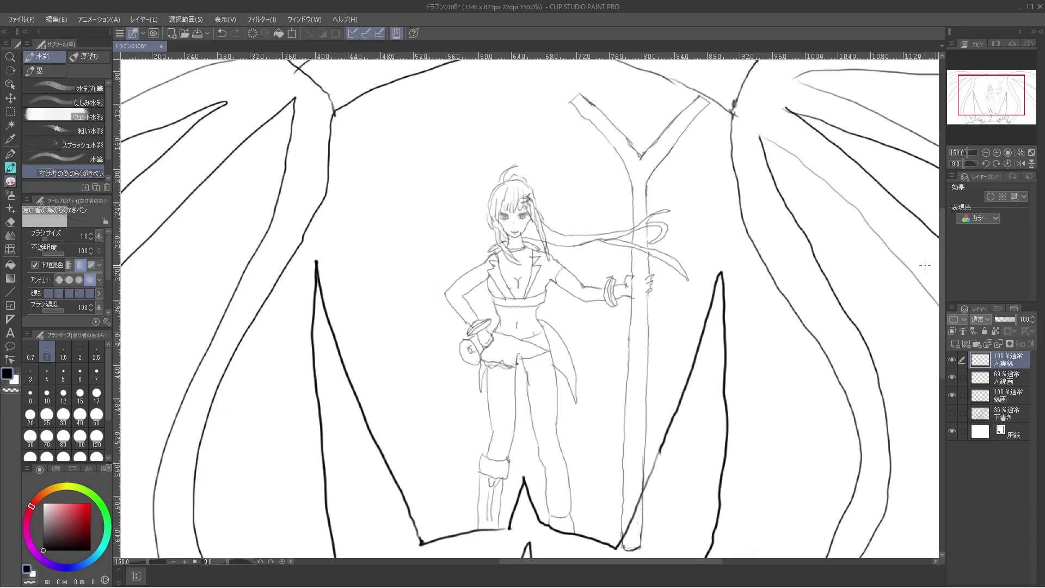
scroll(925, 265, down, 2)
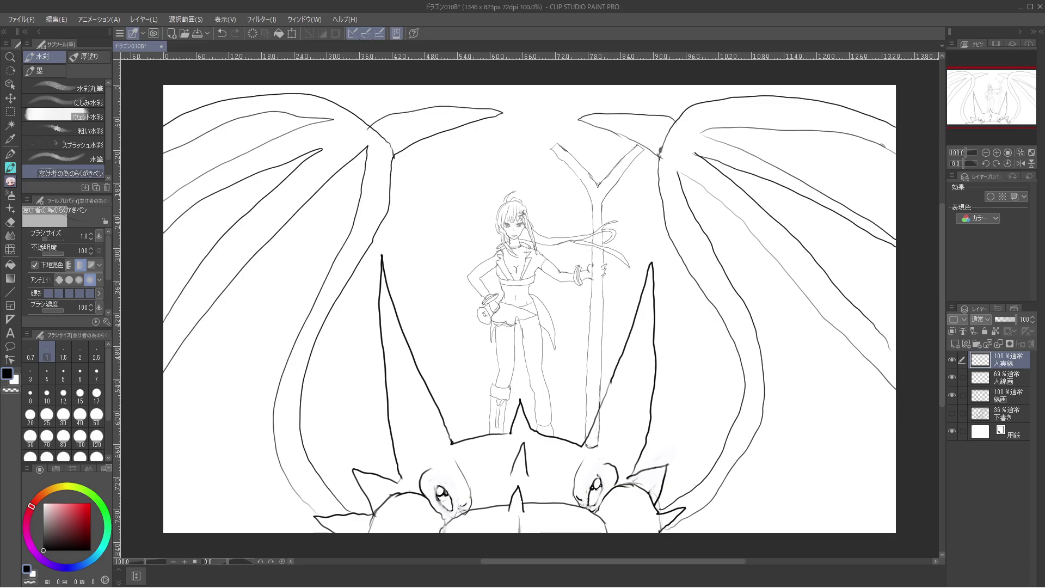
key(ctrl+s)
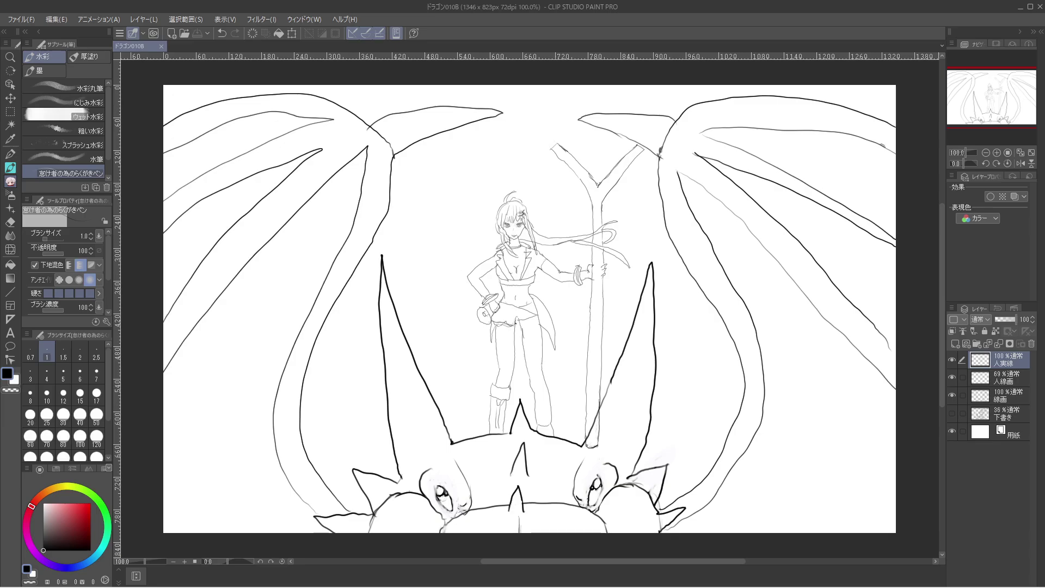
Ink the laced knot detail between the open collar edges on the figure's chest, redoing strokes that miss.
scroll(527, 303, up, 8)
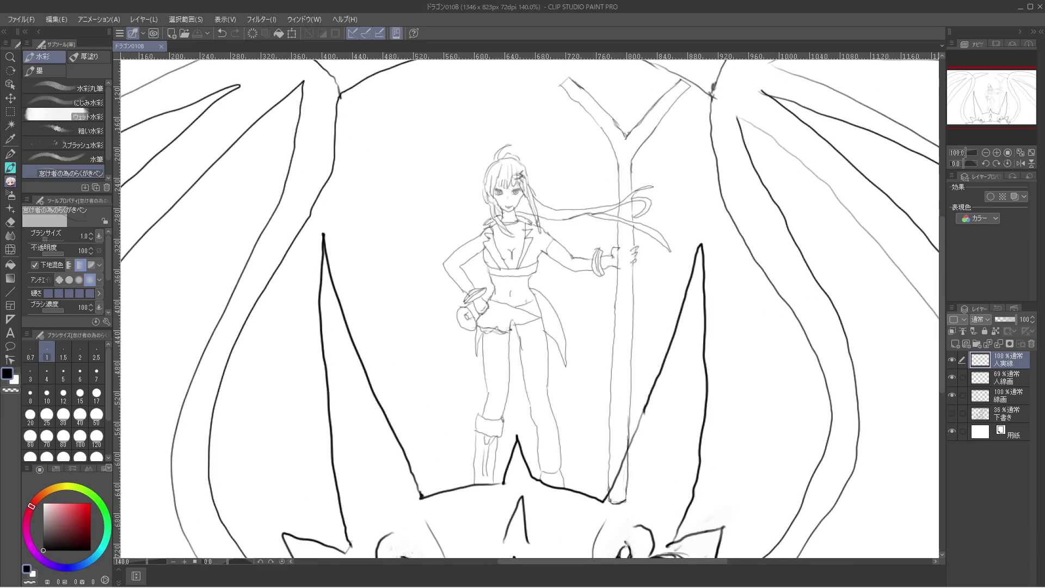
scroll(510, 223, up, 1)
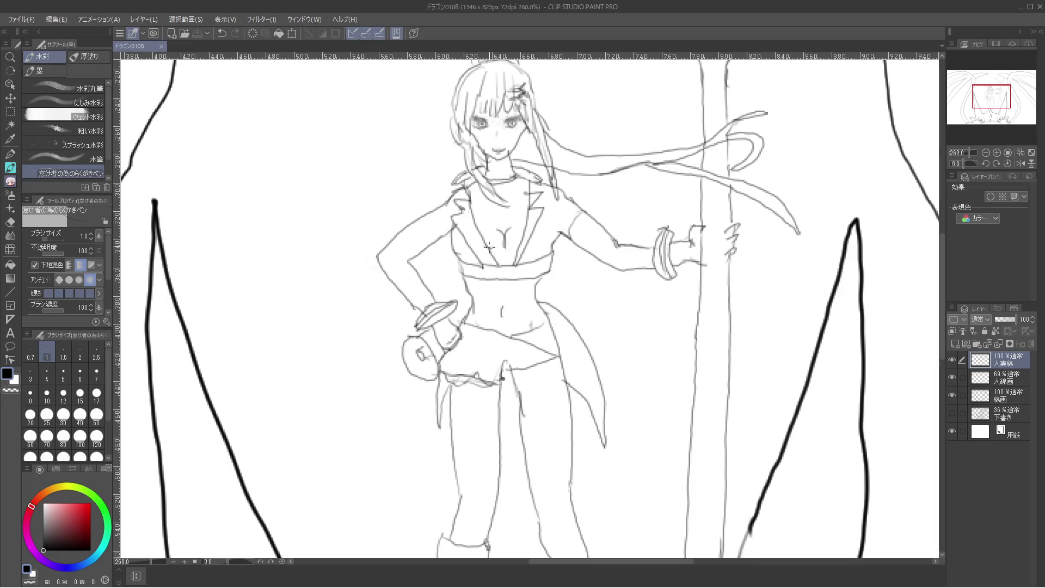
drag(521, 246, 506, 246)
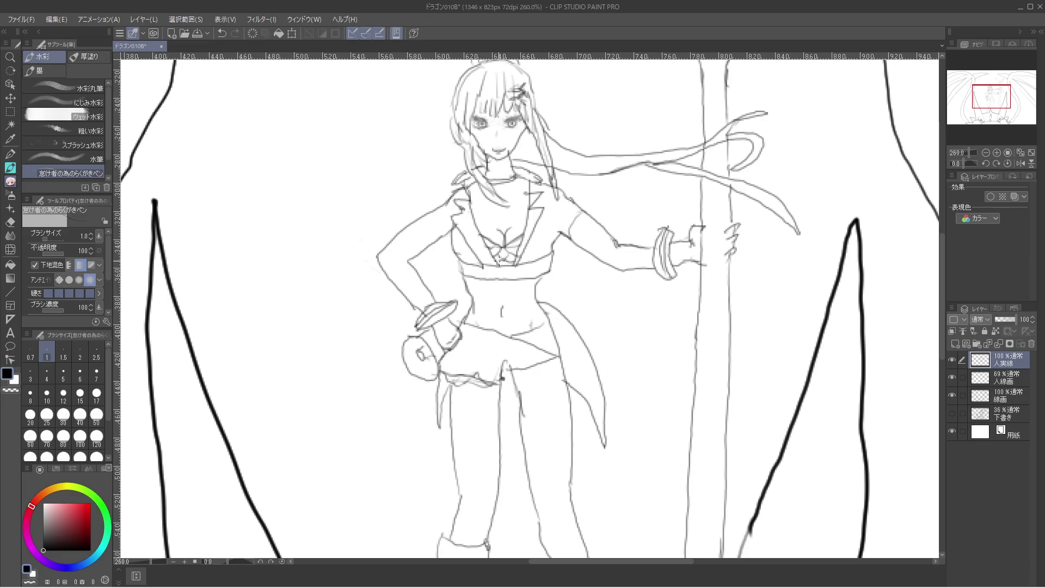
key(ctrl+z)
drag(505, 257, 499, 252)
key(ctrl+z)
mouse_move(507, 252)
mouse_down()
mouse_move(498, 261)
mouse_move(513, 263)
mouse_move(499, 253)
mouse_up()
key(ctrl+z)
Check the figure's face up close, toggling the visibility of 人線画 and 人実線 to compare, and make 人実線 active again.
scroll(504, 189, up, 10)
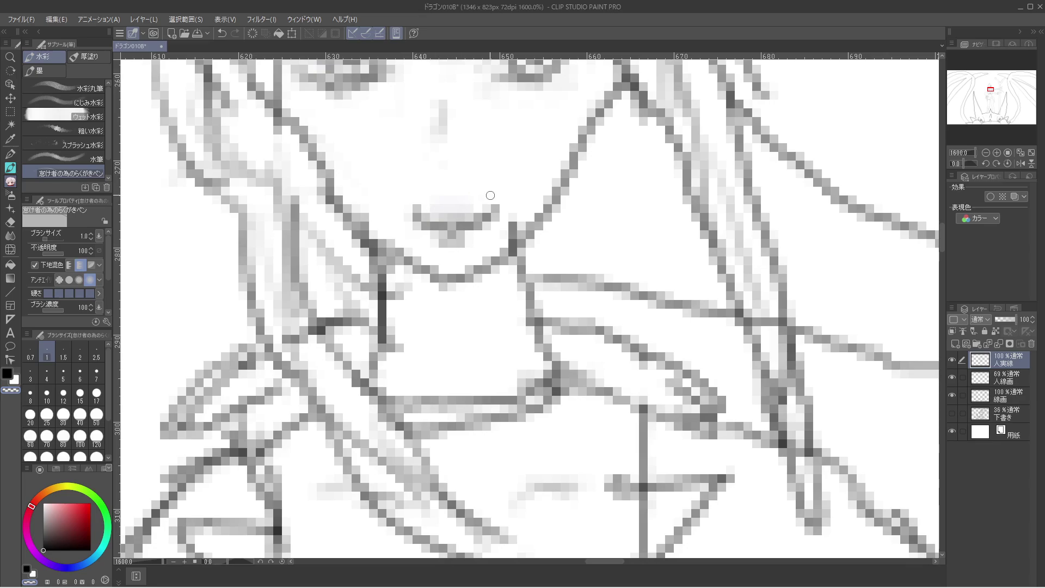
key(alt+bracketleft)
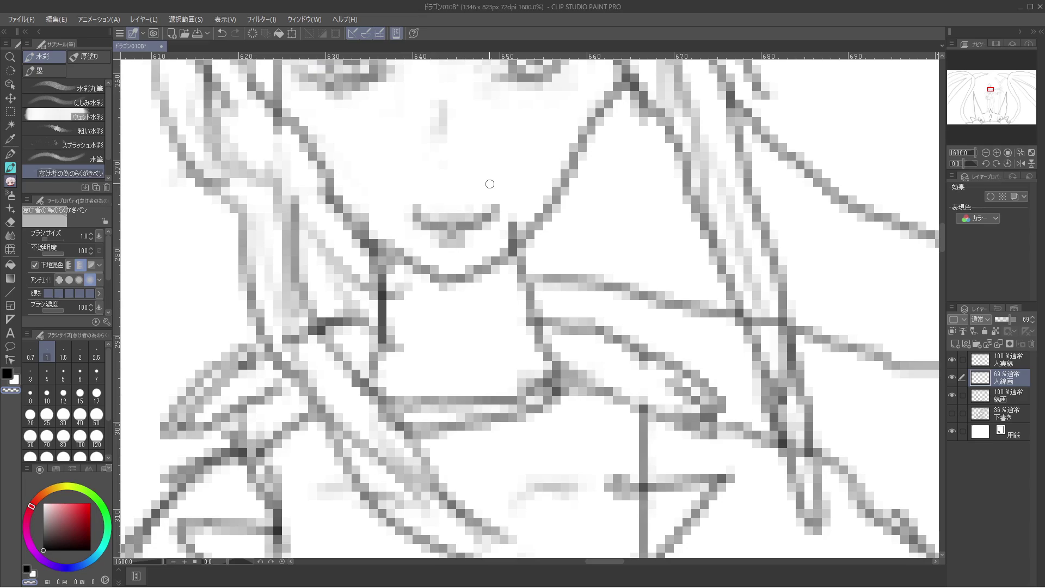
key(ctrl+alt+0)
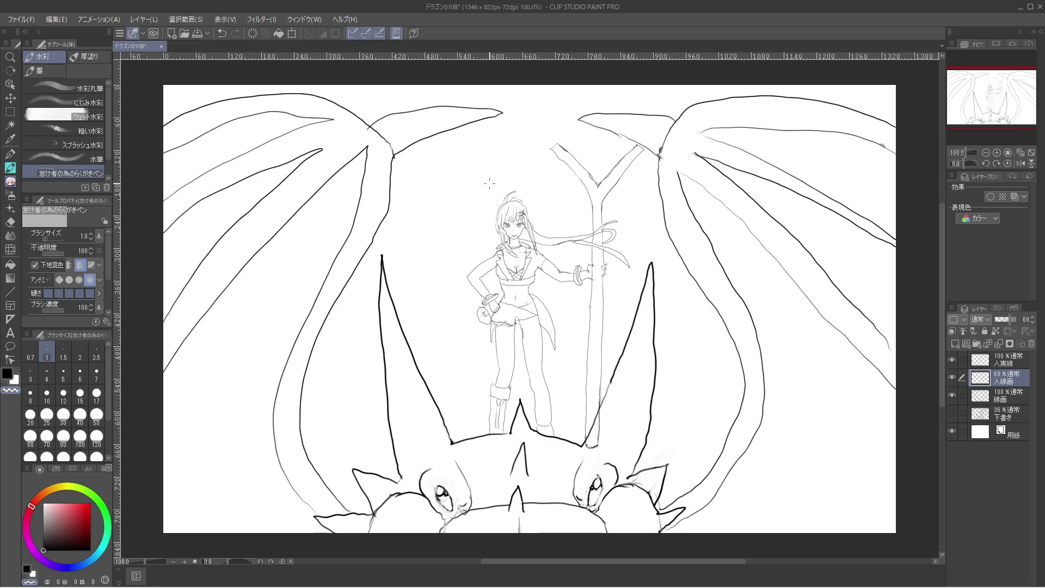
scroll(490, 183, up, 5)
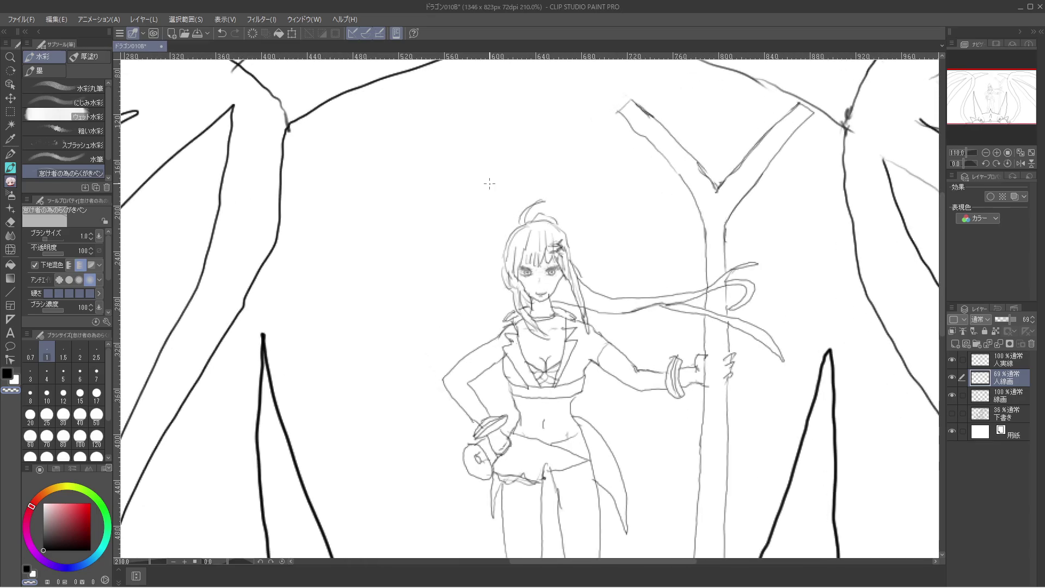
scroll(490, 183, up, 6)
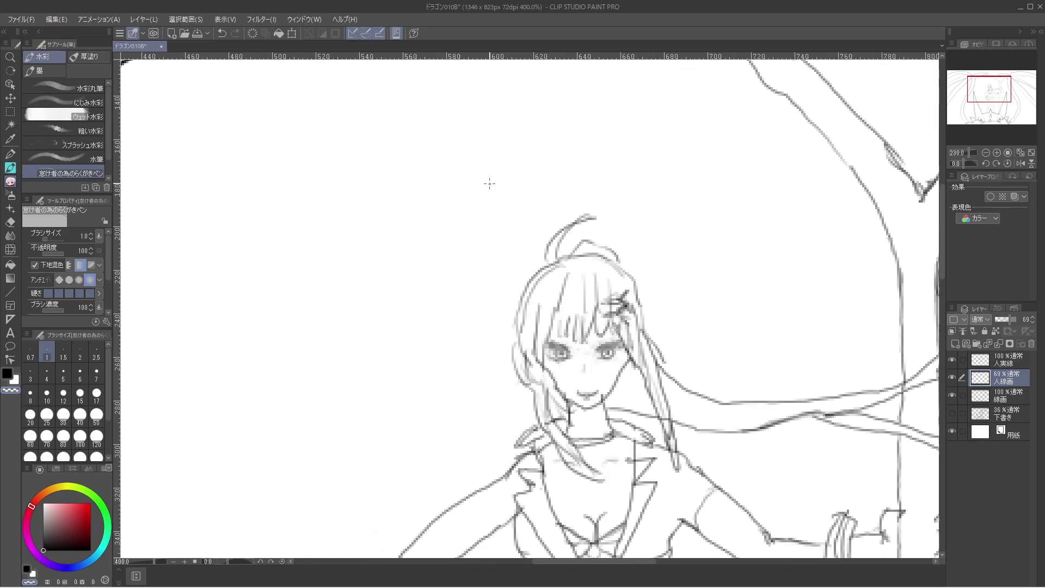
scroll(490, 184, up, 3)
scroll(490, 184, down, 4)
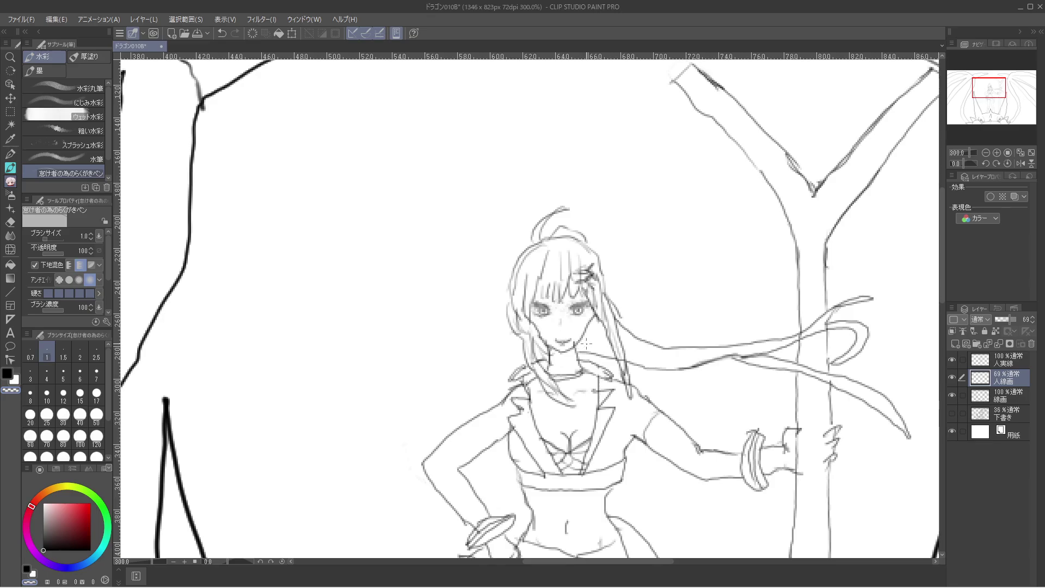
click(952, 377)
click(952, 377)
click(952, 359)
click(952, 359)
click(1006, 359)
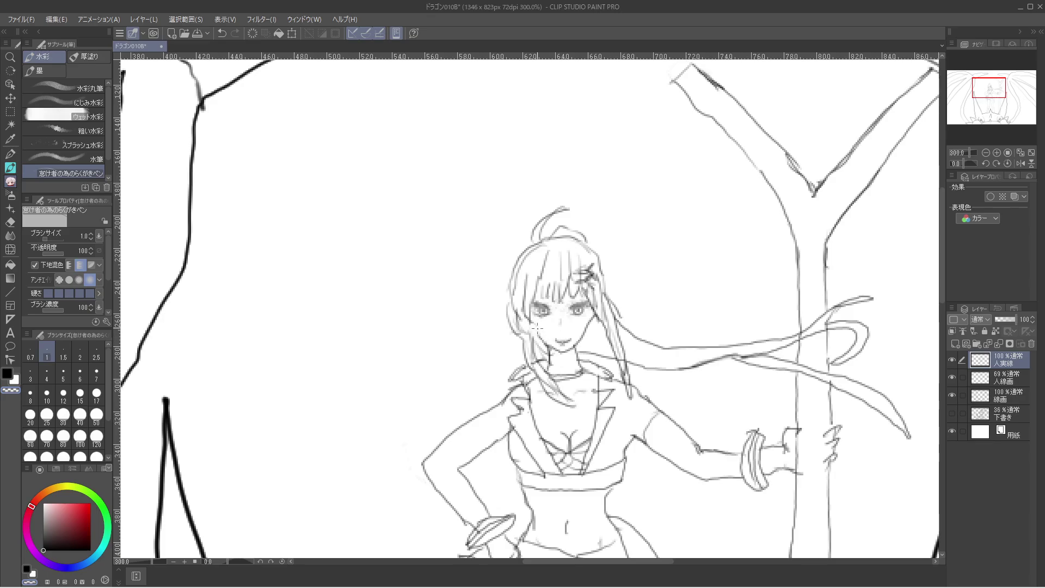
Redraw the short line beside the figure's cheek, check it in the whole drawing and save the file.
scroll(556, 333, up, 1)
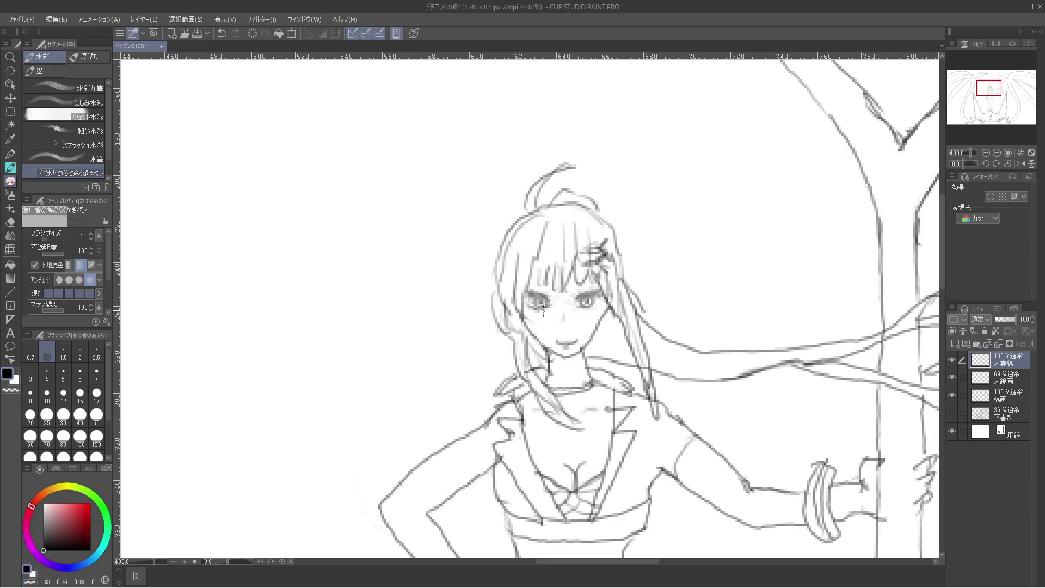
key(ctrl+z)
drag(522, 317, 530, 323)
key(ctrl+alt+0)
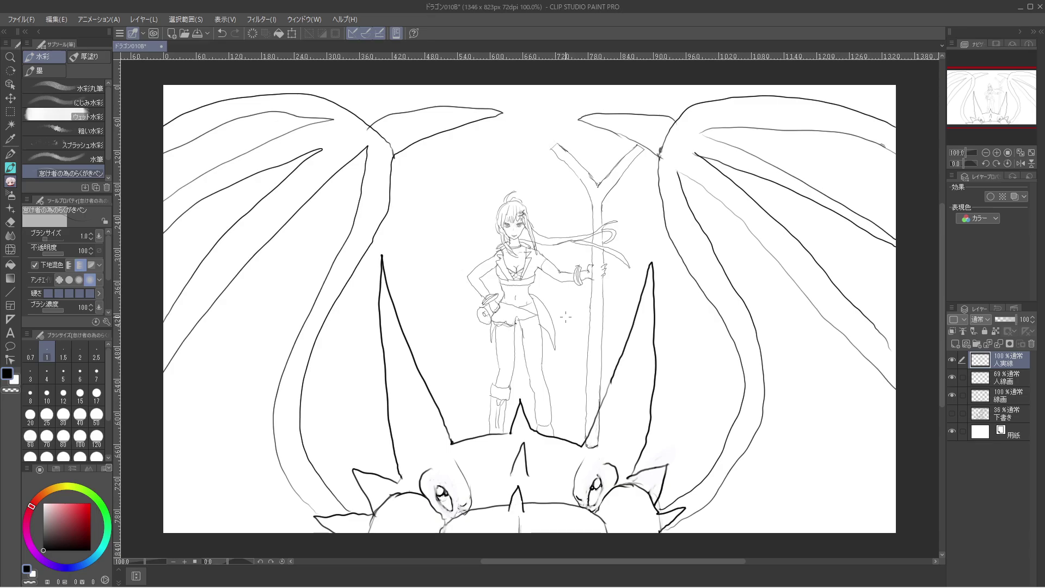
scroll(565, 317, up, 5)
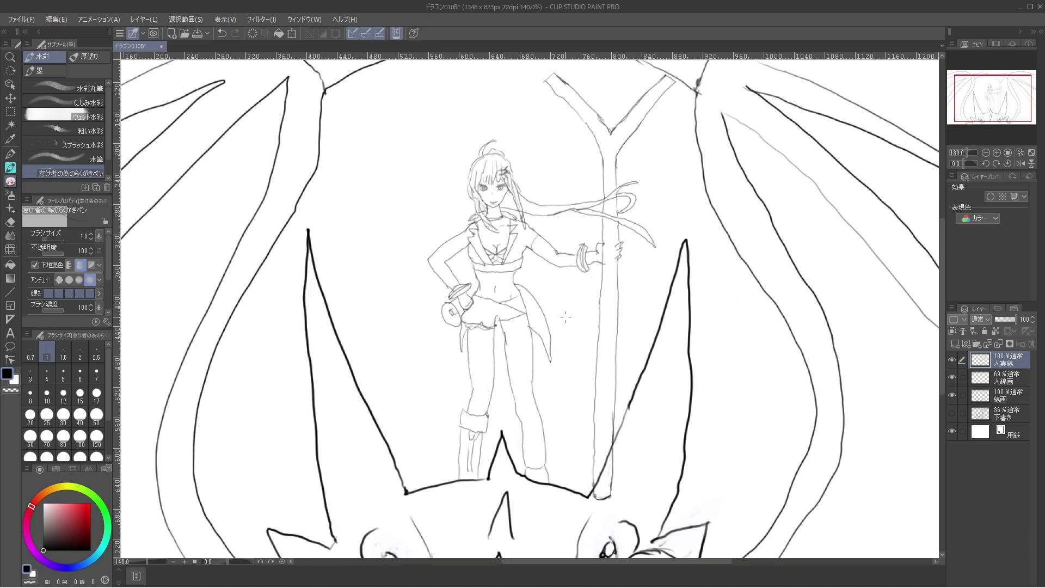
scroll(566, 317, up, 2)
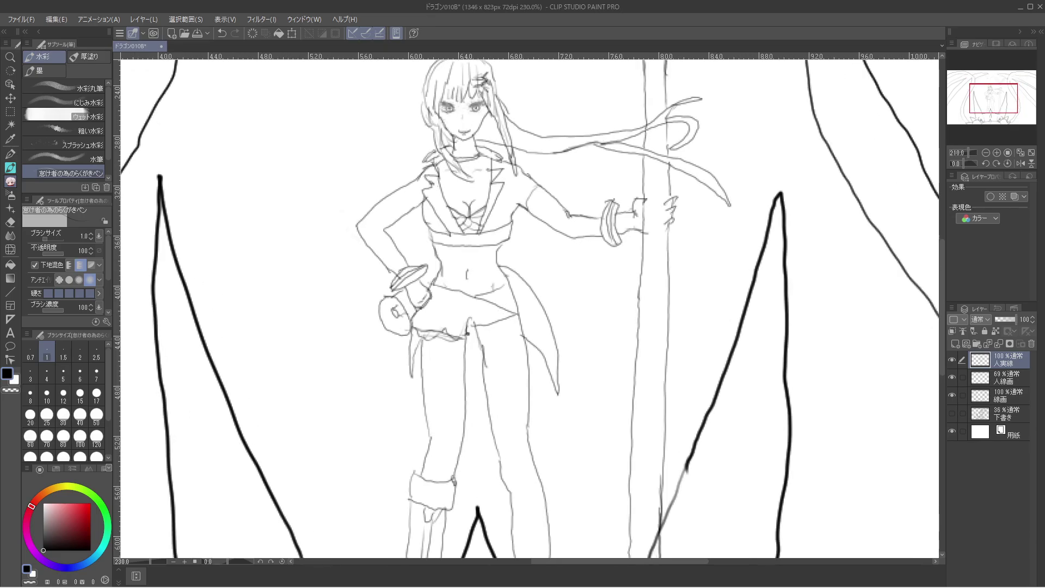
scroll(539, 315, up, 5)
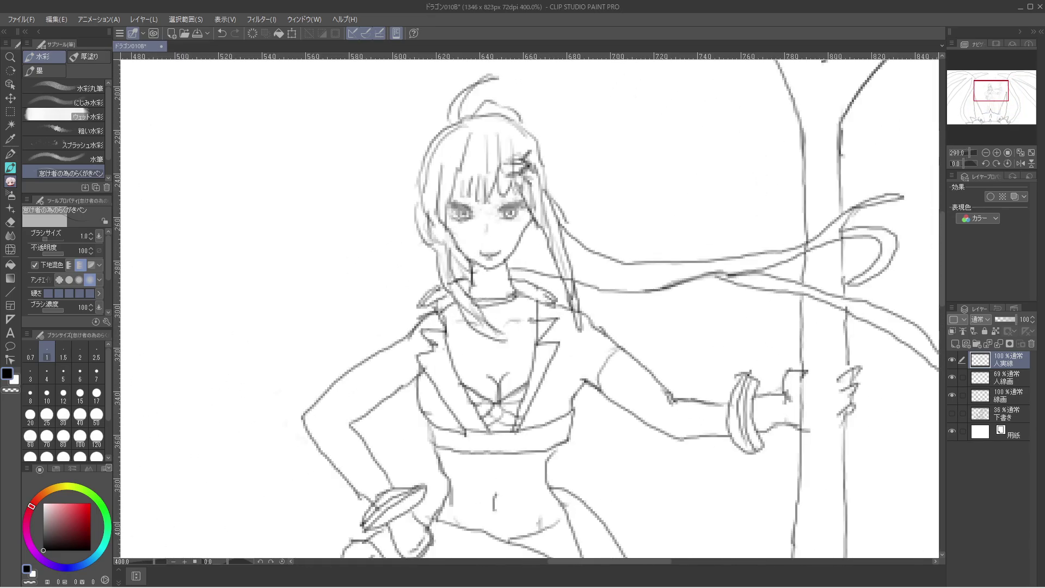
scroll(535, 314, down, 4)
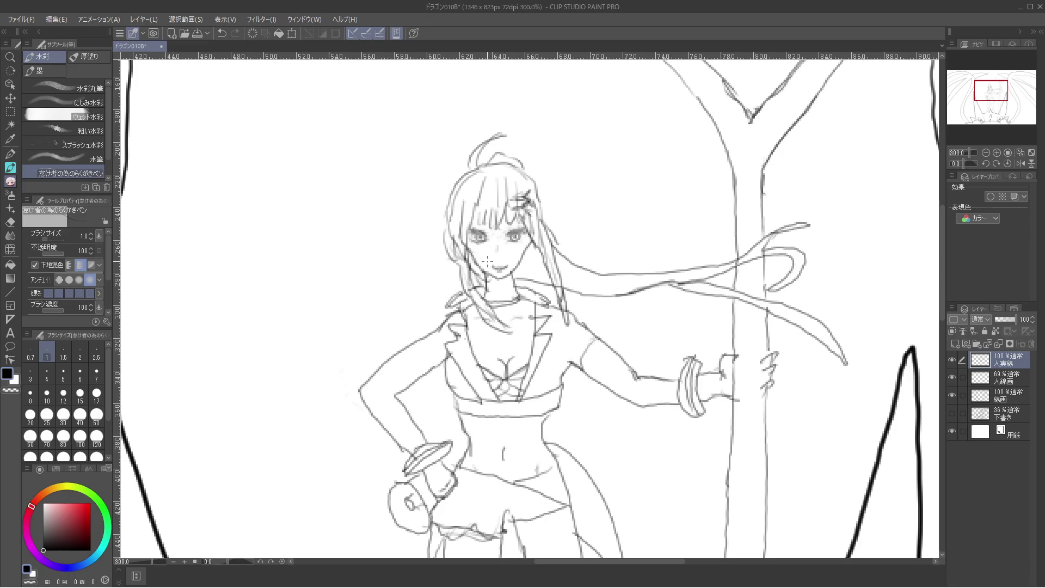
key(c)
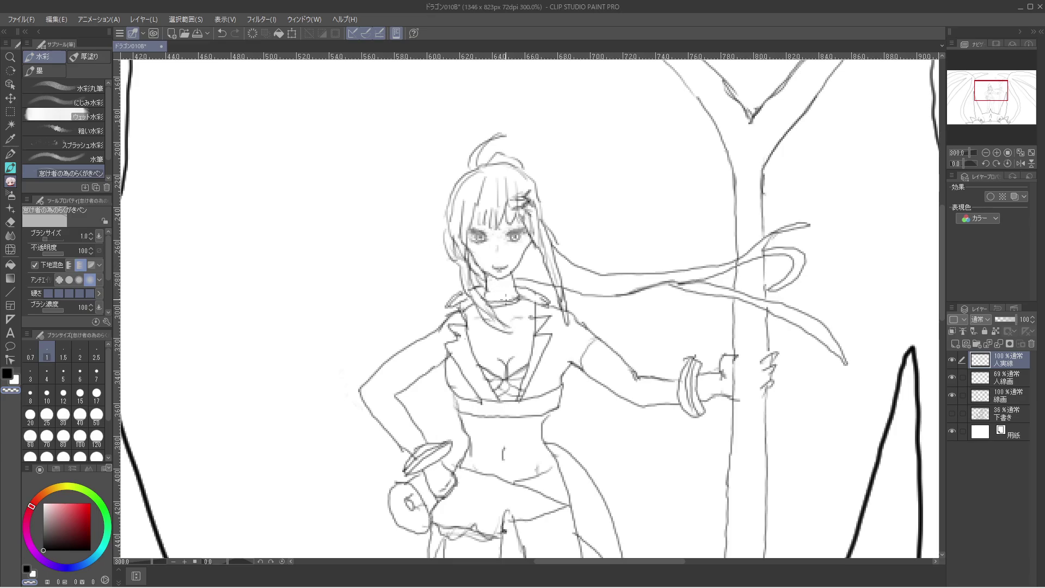
click(197, 33)
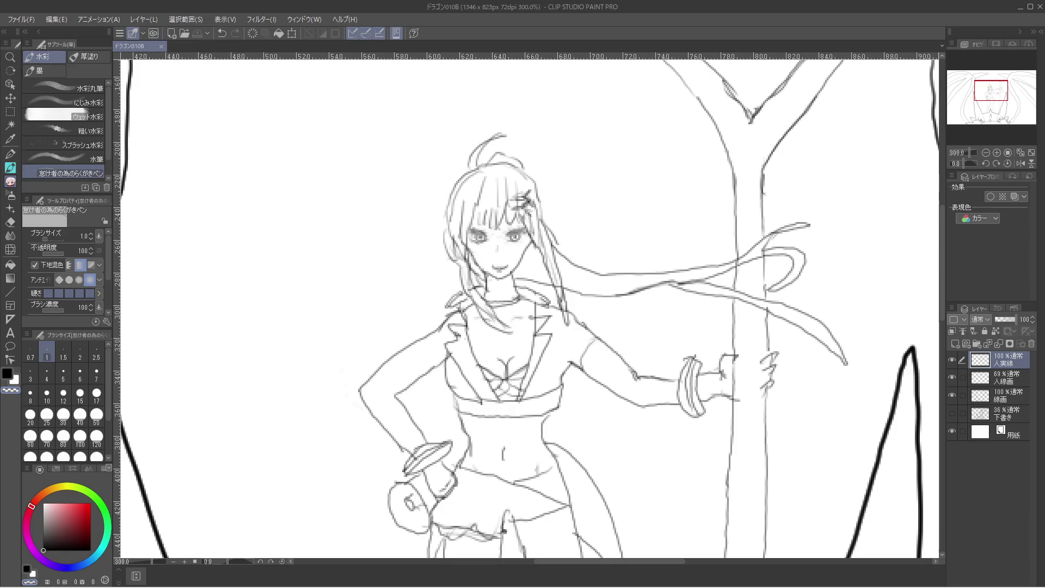
Ink the hair contour from the topknot down the staff side of the head, clean up the topknot's base and save the file.
key(c)
mouse_move(507, 152)
mouse_down()
mouse_move(537, 170)
mouse_move(560, 238)
mouse_up()
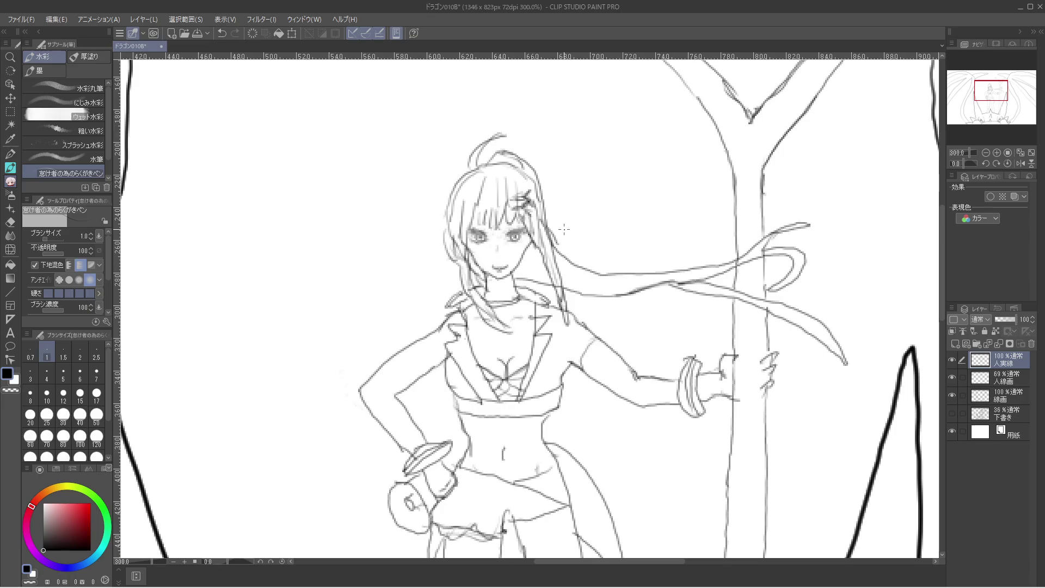
key(c)
key(c)
key(c)
key(c)
drag(495, 154, 488, 164)
key(c)
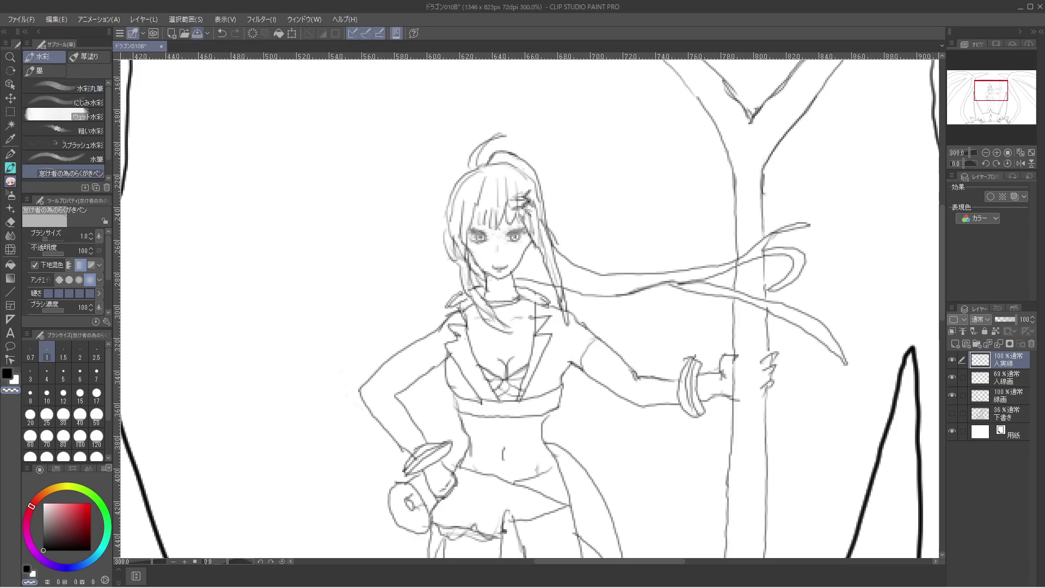
key(ctrl+s)
Ink a hem band across the staff-side thigh with a small loop at its outer edge under the waist cloth.
key(ctrl+alt+0)
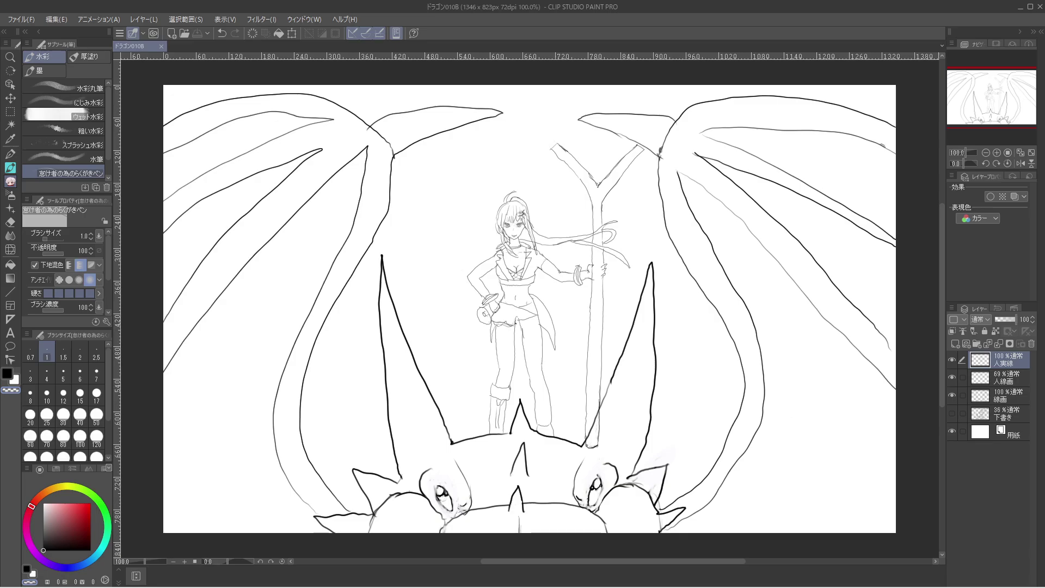
scroll(528, 308, up, 11)
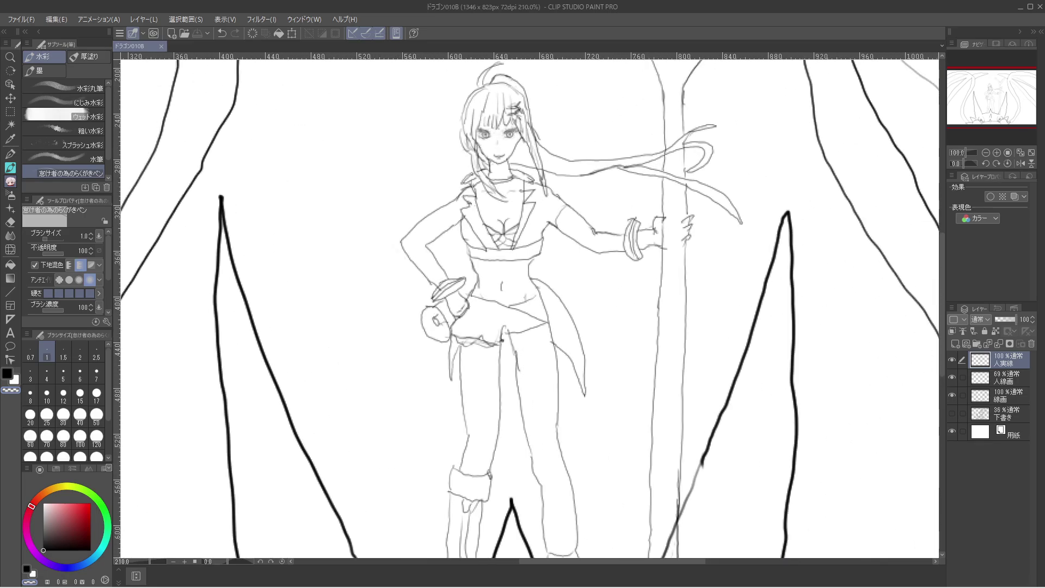
scroll(517, 357, up, 2)
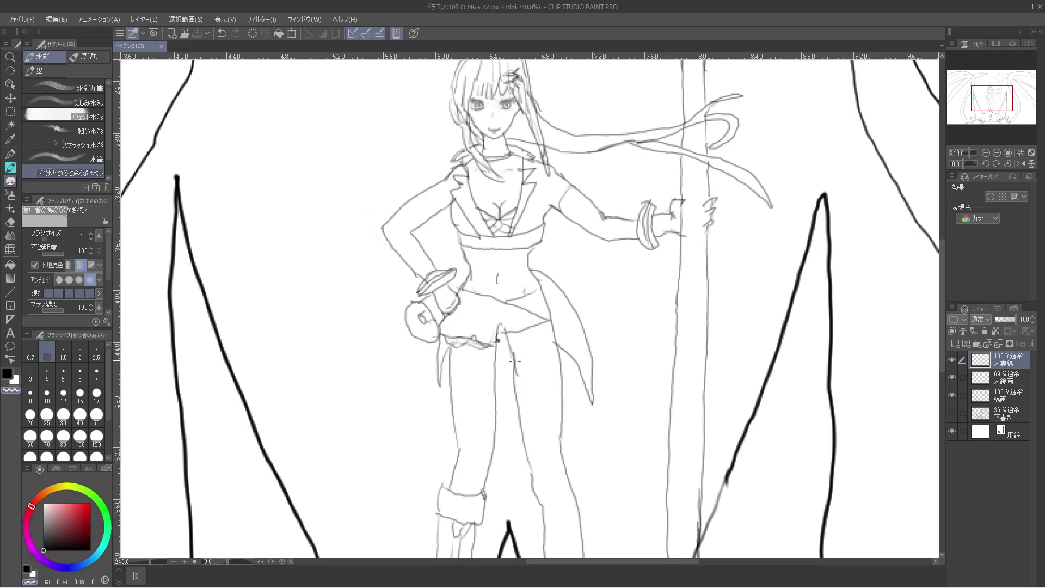
click(517, 358)
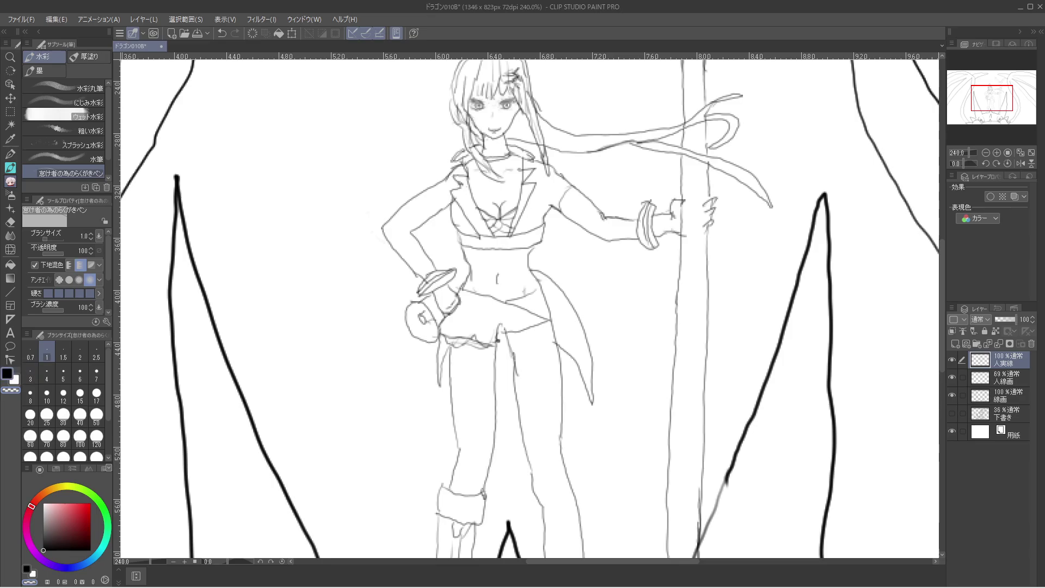
click(7, 374)
mouse_move(513, 348)
mouse_down()
mouse_move(551, 346)
mouse_move(523, 355)
mouse_move(562, 364)
mouse_move(547, 348)
mouse_move(554, 340)
mouse_up()
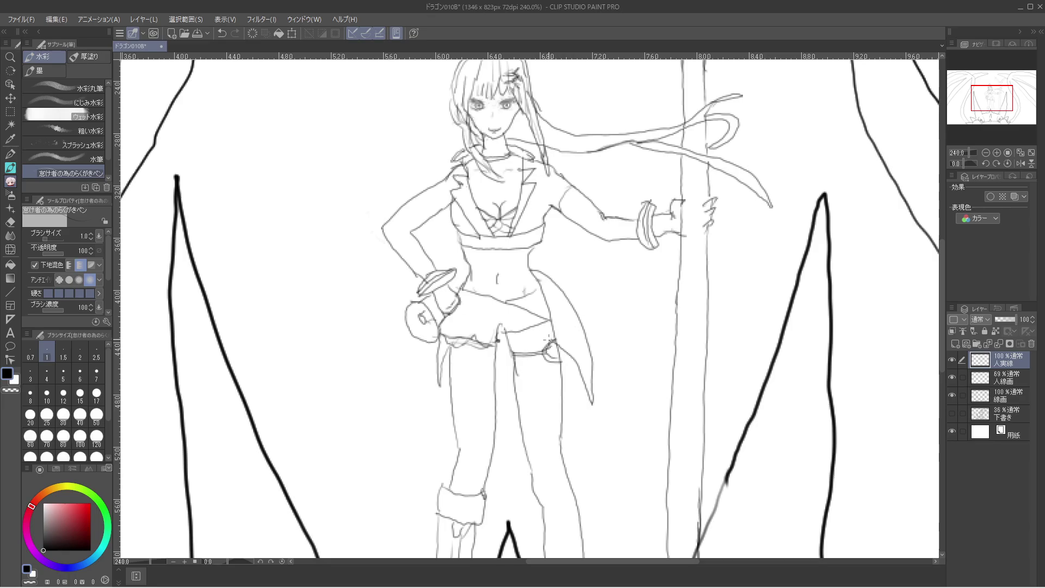
drag(546, 345, 552, 332)
scroll(576, 299, down, 5)
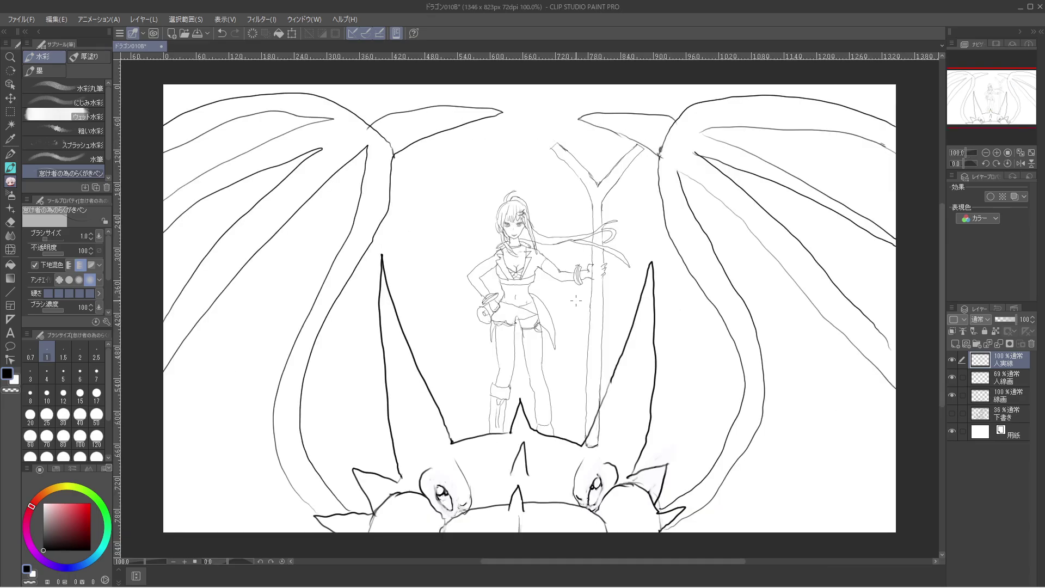
Erase the rough inner thigh line below the skirt with the transparent colour and redraw it in black down to the knee.
scroll(576, 300, up, 4)
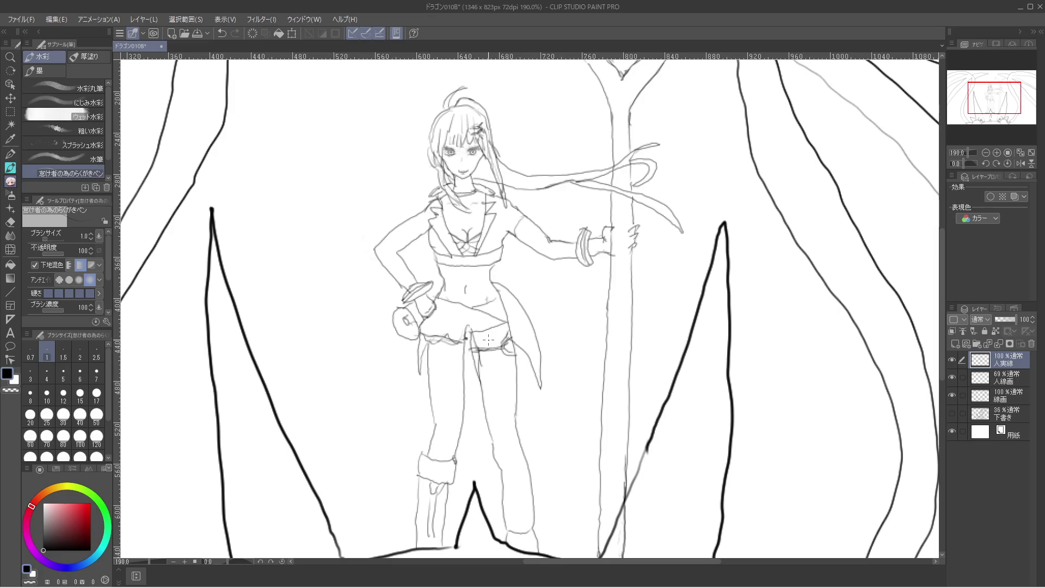
key(c)
key(c)
key(c)
key(c)
mouse_move(466, 365)
mouse_down()
mouse_move(471, 333)
mouse_move(464, 361)
mouse_up()
key(c)
key(c)
key(c)
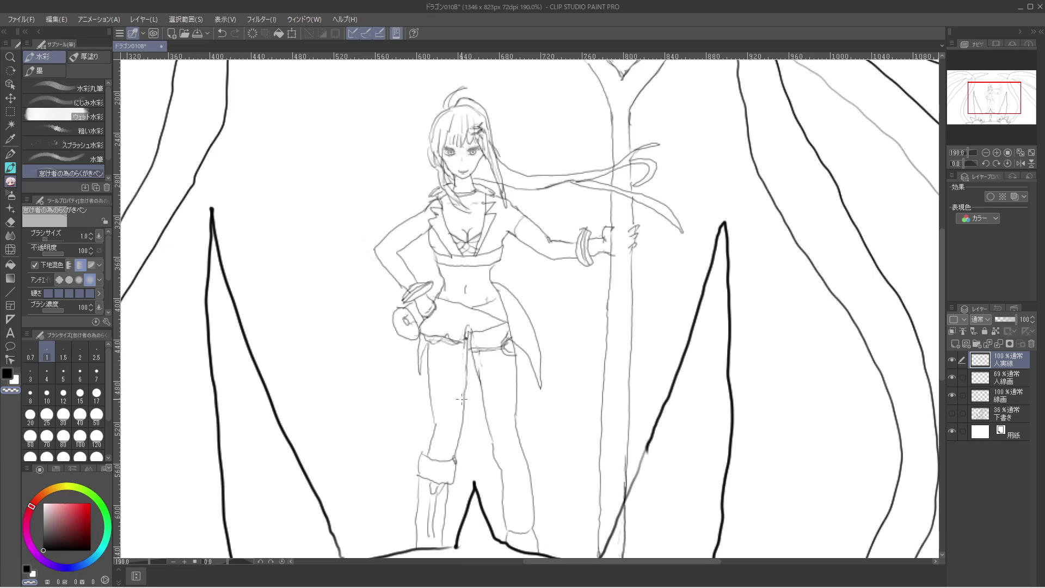
key(c)
drag(467, 387, 461, 429)
key(c)
drag(465, 378, 467, 402)
key(c)
Ink vertical pleats down the figure's skirt and a jagged hem along its lower edge.
drag(469, 319, 472, 343)
drag(456, 306, 454, 340)
drag(448, 303, 439, 335)
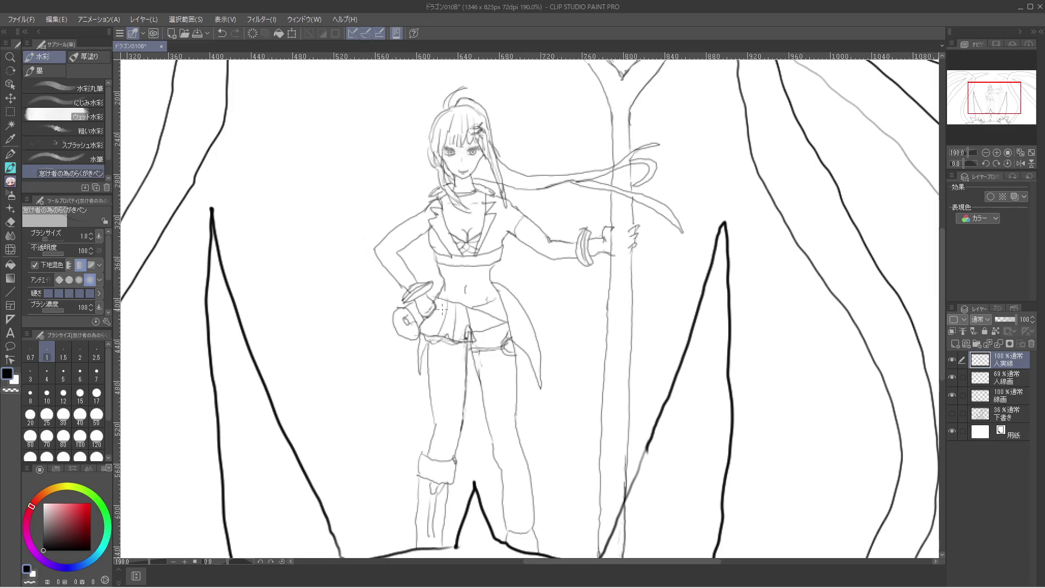
drag(439, 299, 429, 333)
drag(439, 334, 464, 343)
mouse_move(440, 330)
mouse_down()
mouse_move(419, 335)
mouse_move(439, 340)
mouse_up()
Erase the stray old hem lines along the pleated skirt's lower edge with the transparent colour.
key(c)
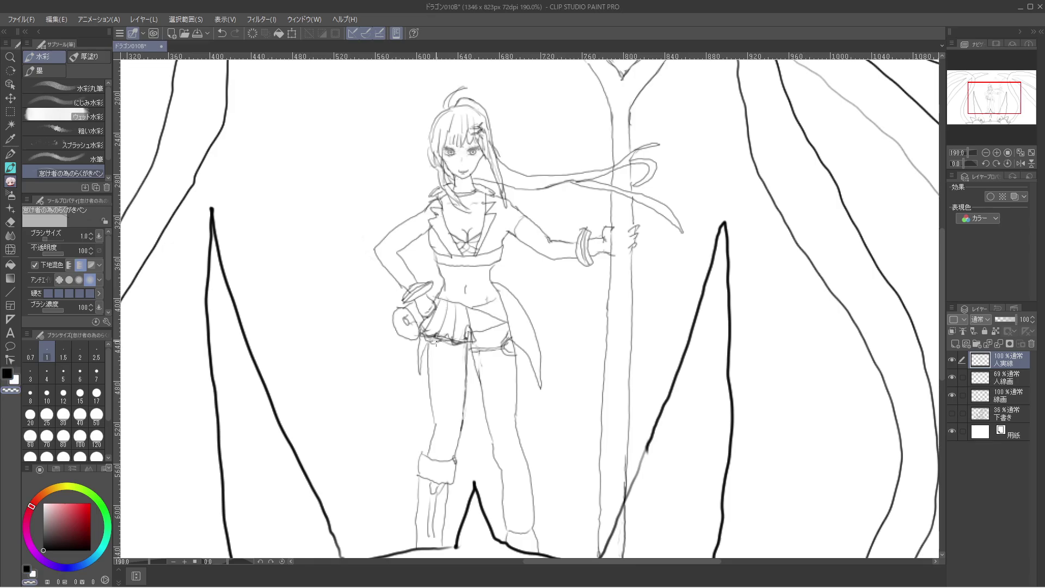
drag(432, 344, 437, 343)
drag(444, 342, 460, 333)
key(c)
key(c)
key(c)
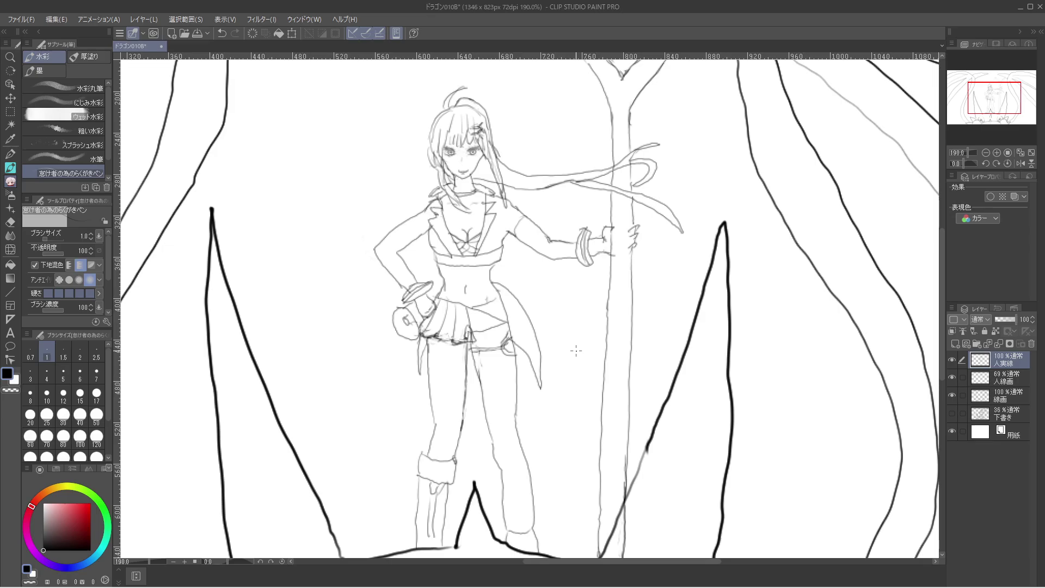
Ink the upper edge of the waist cloth from the staff-side hip toward the skirt's centre and save the file.
key(c)
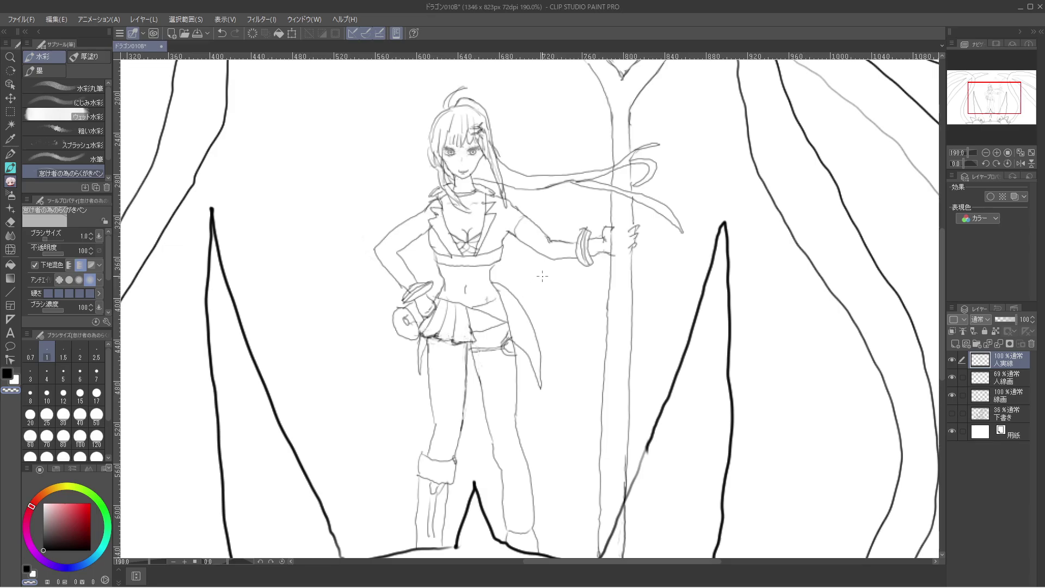
key(c)
drag(498, 294, 471, 308)
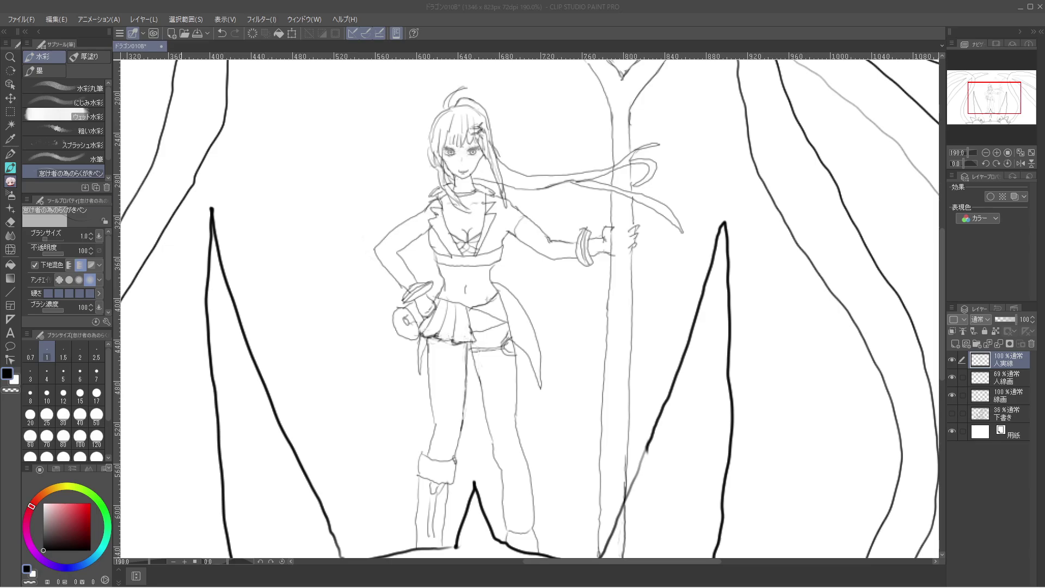
key(ctrl+s)
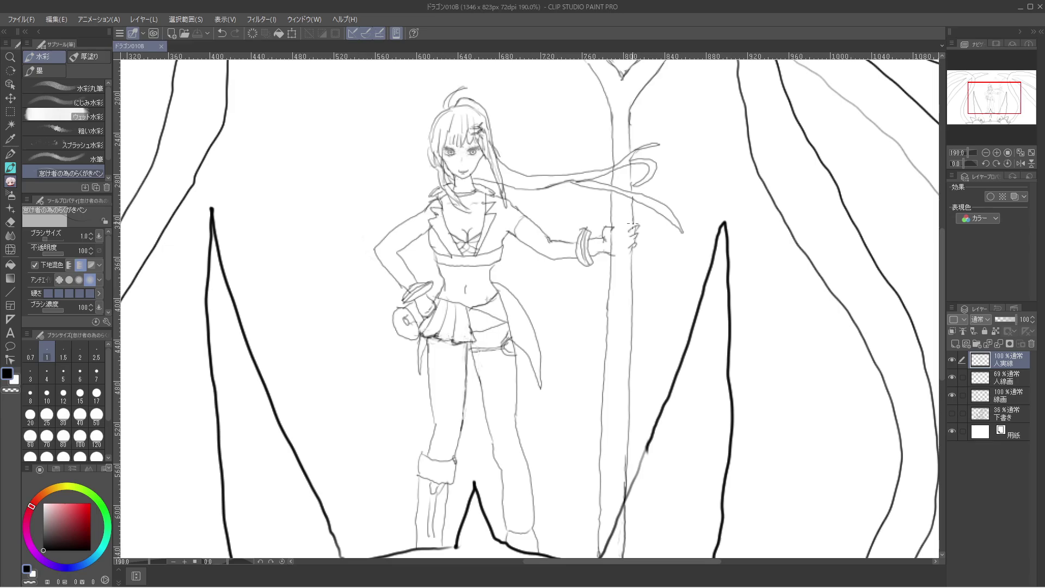
Ink the fingers wrapped around the staff and clean up the staff's near edge beside the gripping hand.
drag(633, 222, 633, 232)
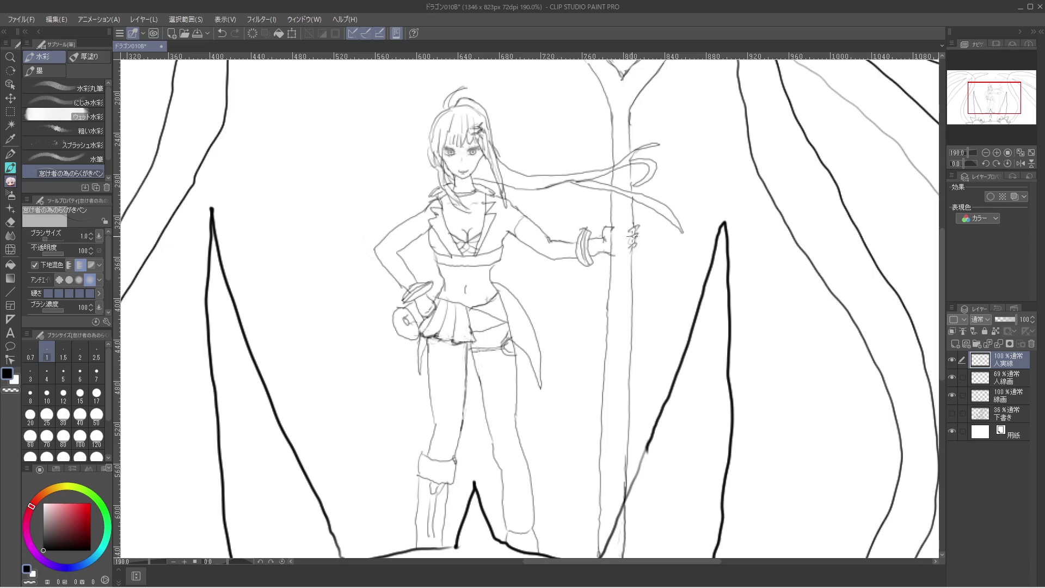
drag(628, 247, 632, 236)
key(ctrl+z)
key(c)
key(c)
drag(614, 248, 609, 270)
drag(612, 232, 610, 218)
key(c)
key(ctrl+alt+0)
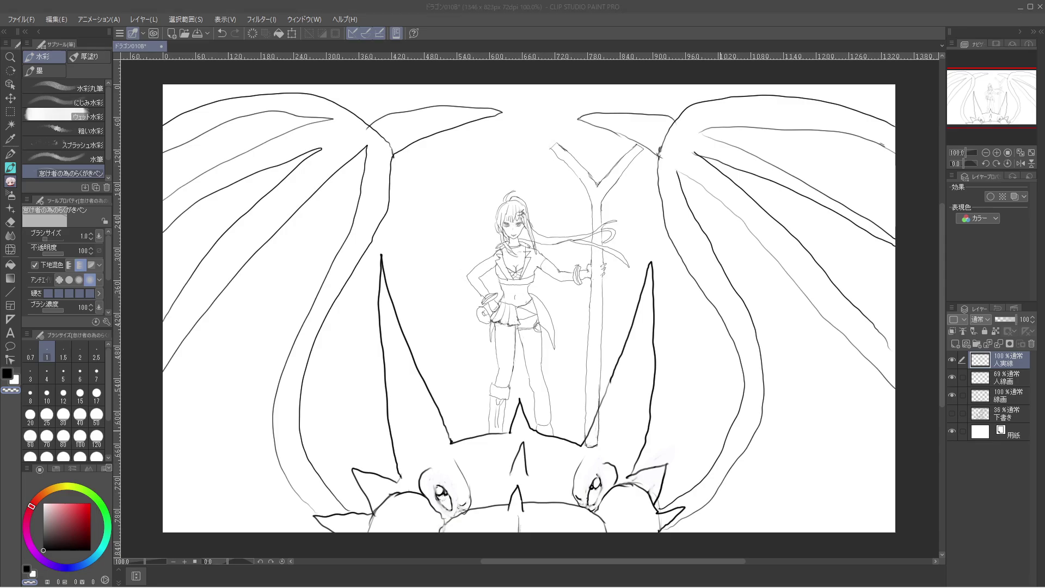
Retouch the figure's waist contour with a short black line beside her hip-side wrist.
click(927, 414)
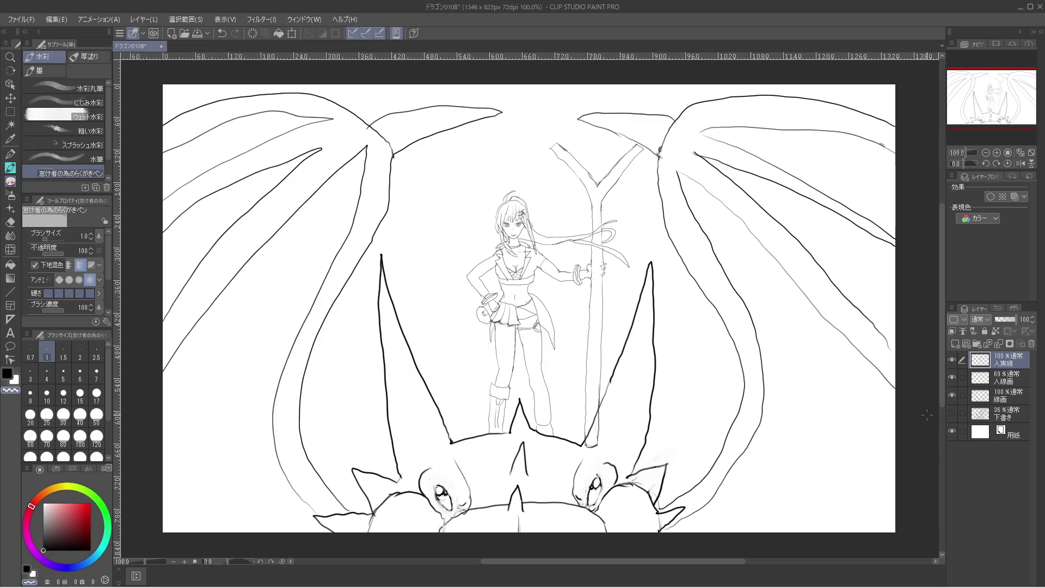
scroll(682, 349, up, 11)
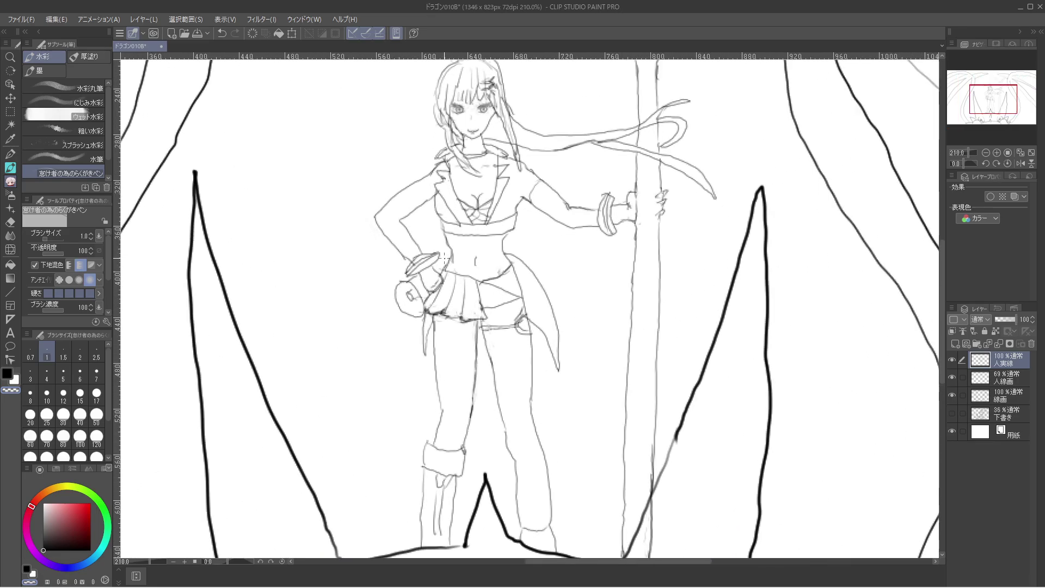
key(u)
key(e)
key(b)
click(7, 373)
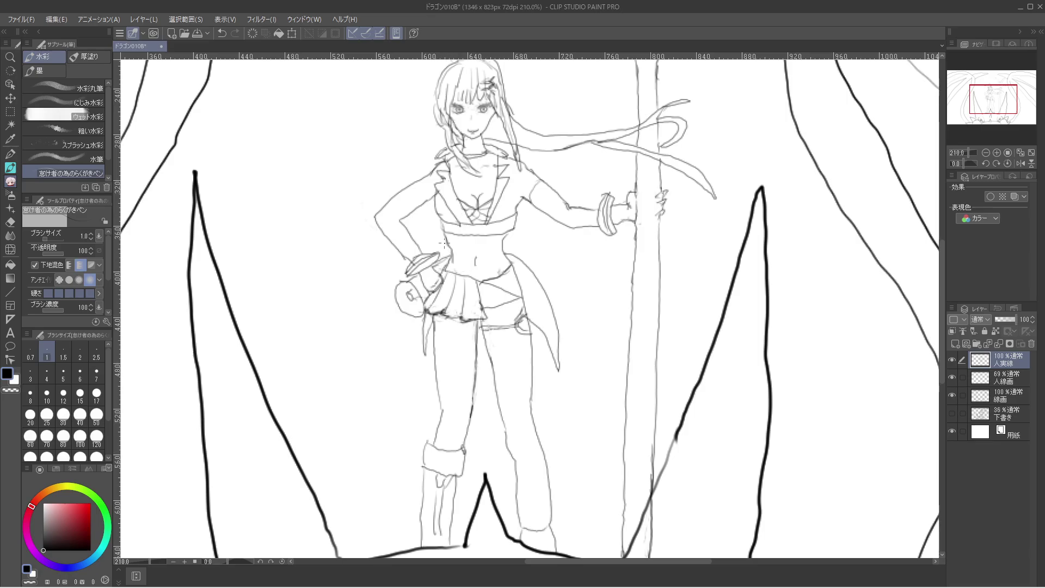
key(ctrl+z)
drag(444, 265, 452, 256)
Ink the hanging pointed tip of the waist cloth as a clean black line and clear its stray strokes.
drag(544, 327, 551, 339)
mouse_move(555, 335)
mouse_down()
mouse_move(558, 376)
mouse_move(560, 318)
mouse_up()
key(ctrl+alt+0)
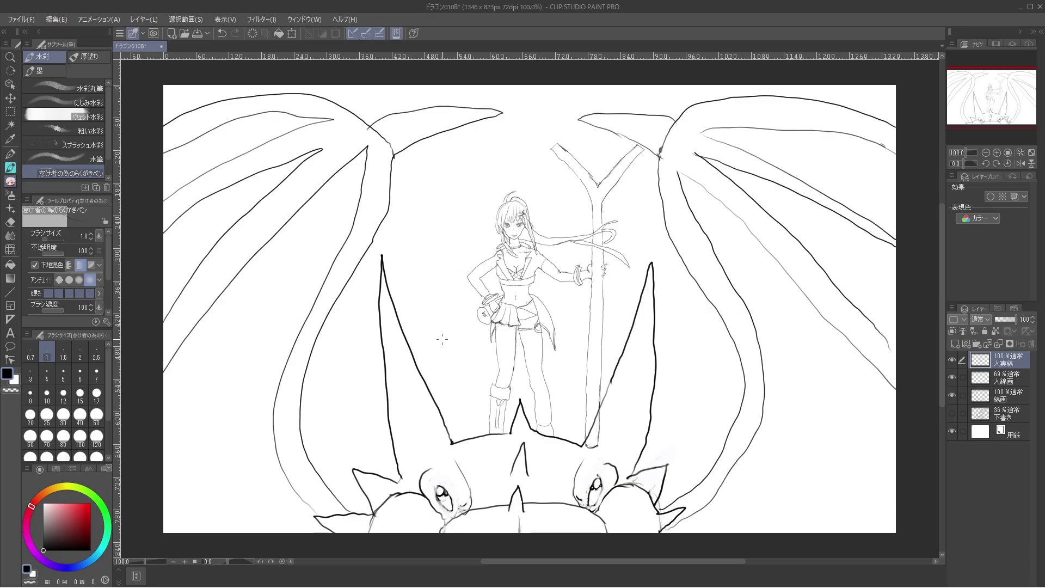
scroll(442, 339, up, 5)
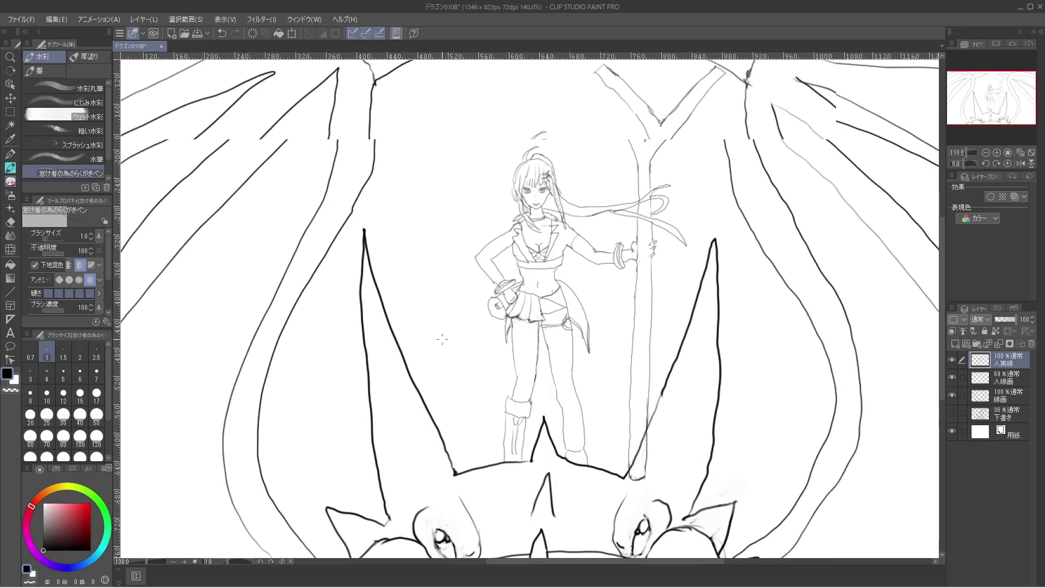
click(11, 390)
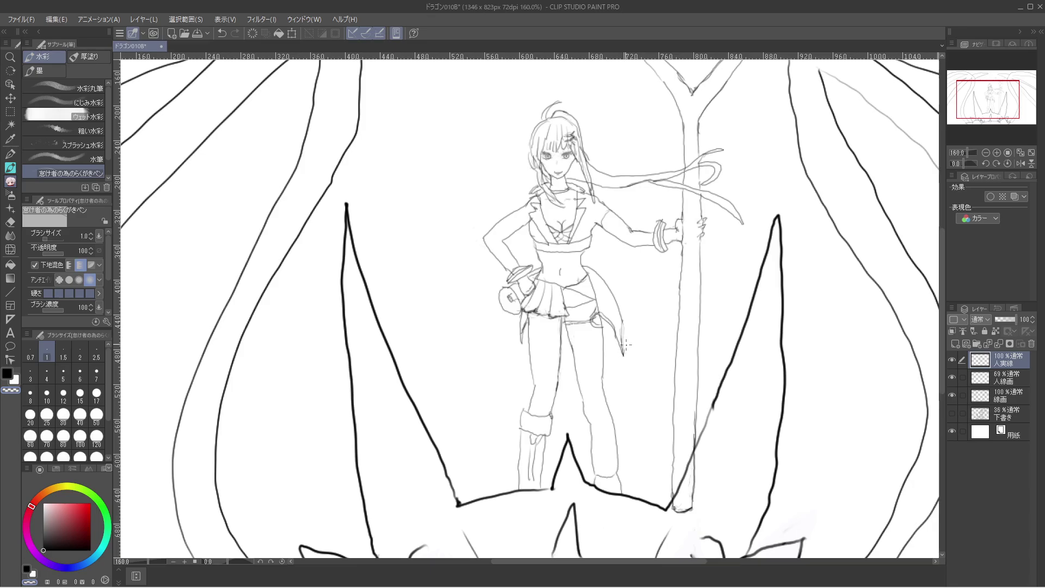
scroll(607, 325, up, 1)
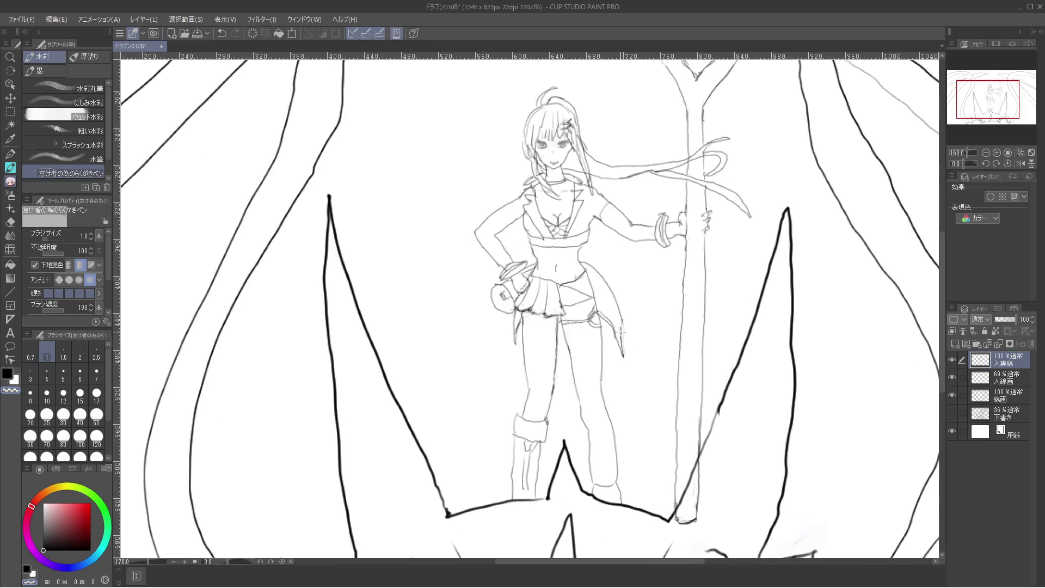
key(c)
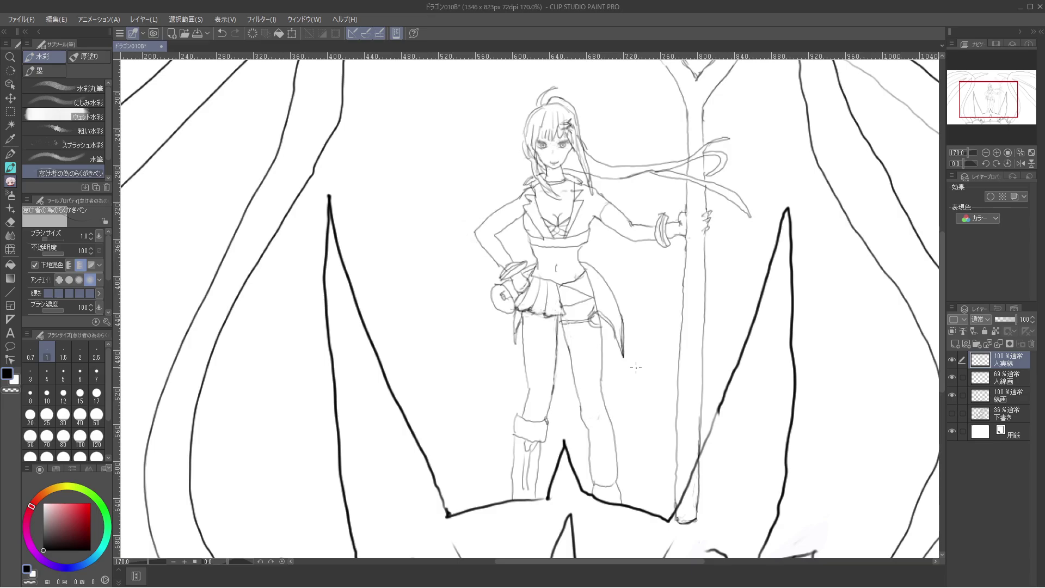
key(ctrl+z)
Redraw the staff-side lower leg as a slimmer calf tapering to the ankle and erase the loose boot lines.
drag(599, 408, 603, 400)
key(c)
key(c)
drag(589, 439, 595, 486)
key(ctrl+z)
mouse_move(599, 484)
mouse_down()
mouse_move(588, 441)
mouse_move(602, 428)
mouse_move(613, 475)
mouse_up()
key(c)
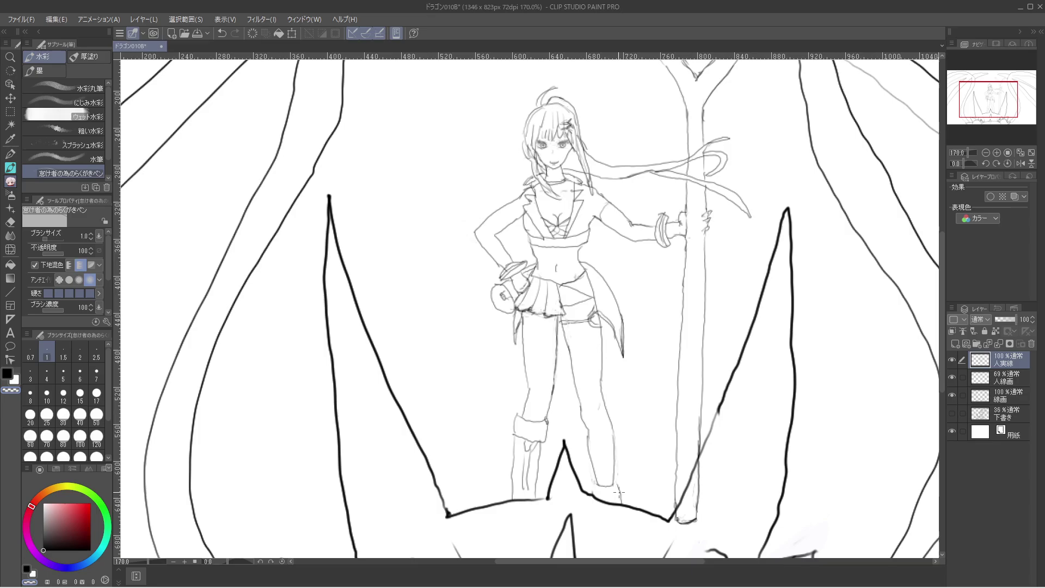
Ink the ankle cuff and foot of the staff-side leg and save the file.
key(c)
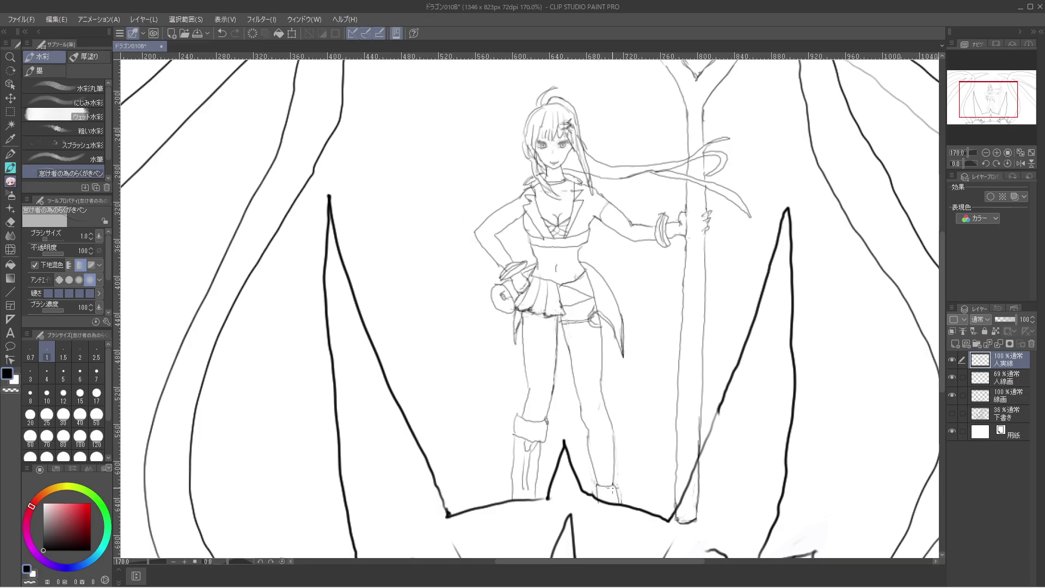
drag(614, 484, 619, 500)
drag(613, 491, 616, 503)
key(c)
key(ctrl+s)
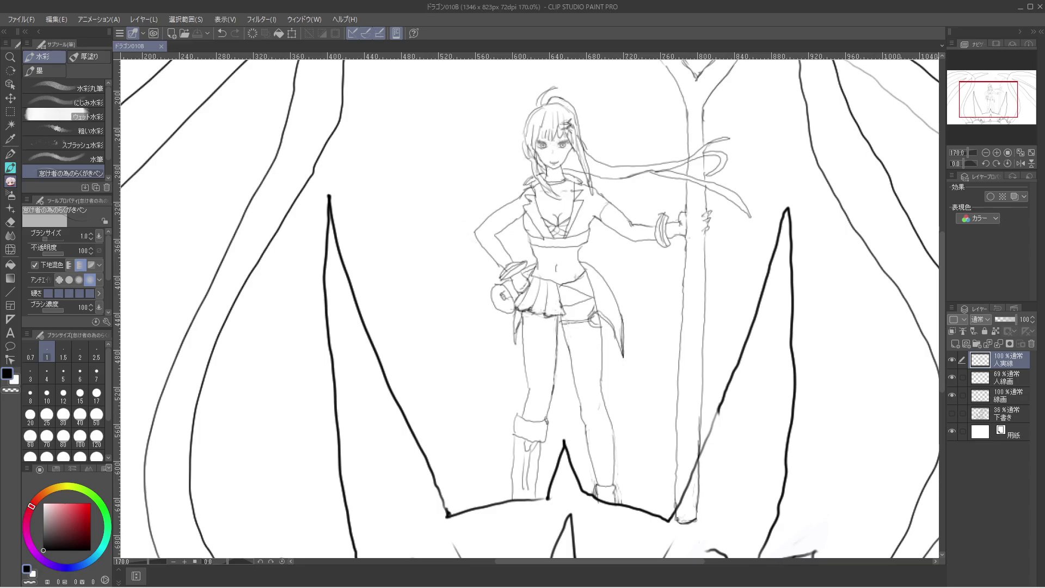
Add a new raster layer directly above the 用紙 layer, keeping the 下書き layer hidden.
key(ctrl+alt+0)
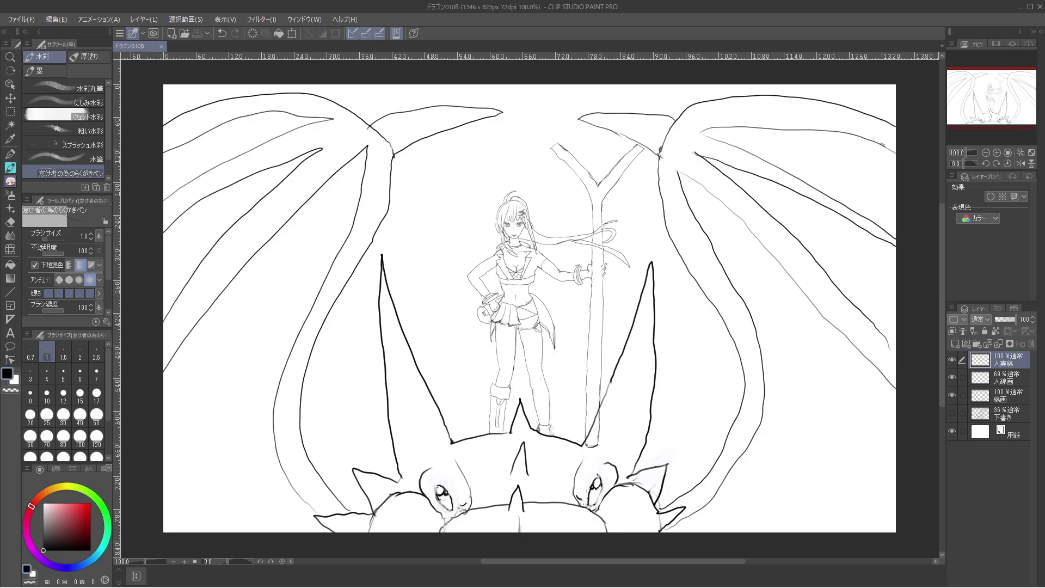
click(1007, 431)
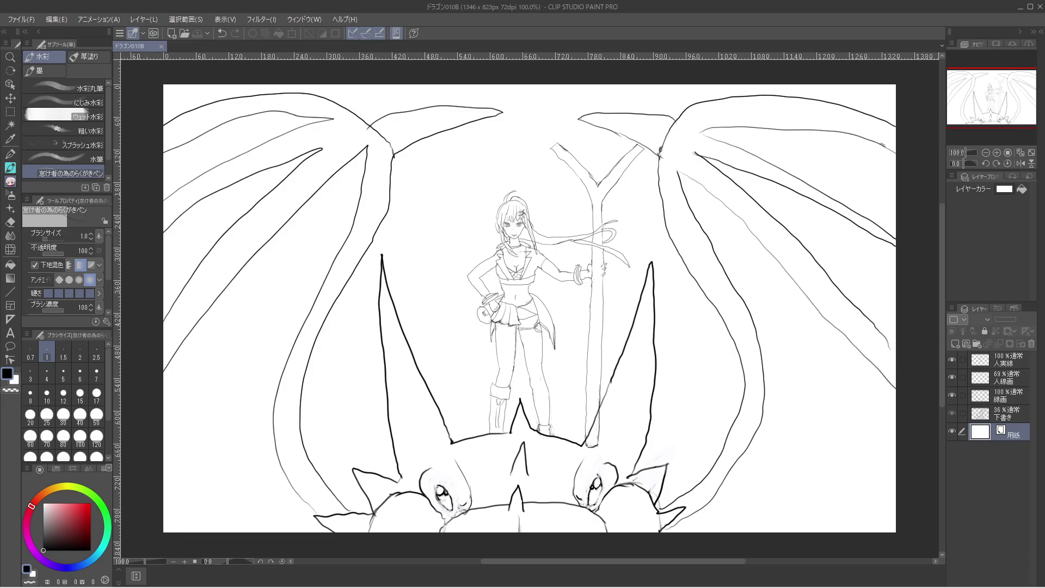
click(952, 413)
click(952, 413)
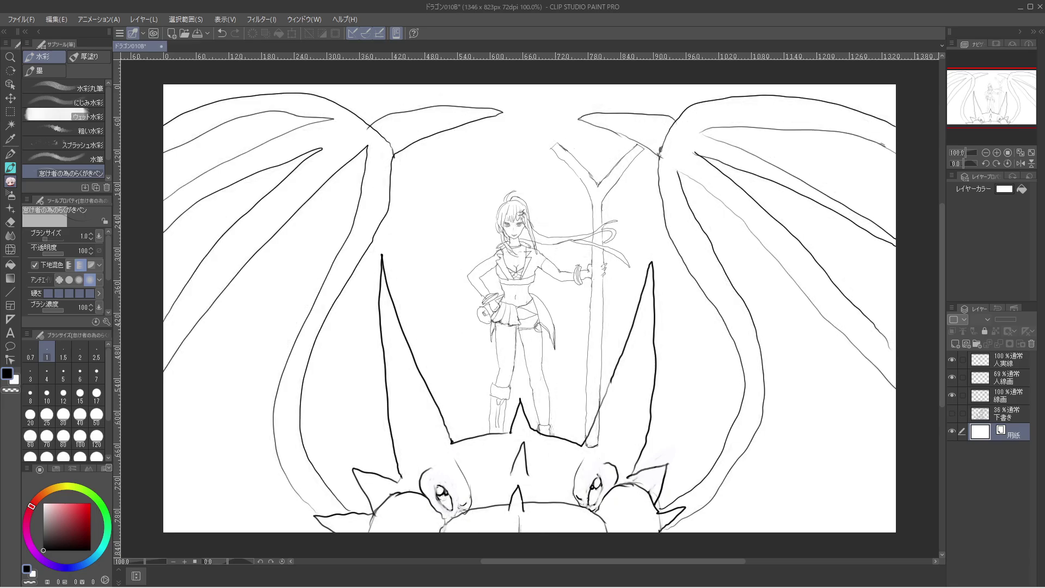
click(143, 19)
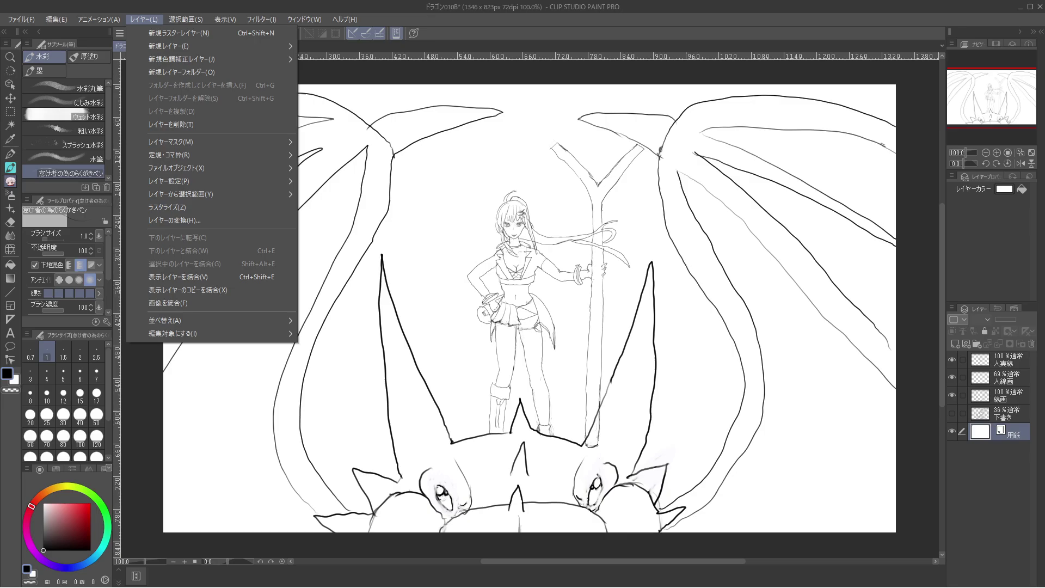
click(164, 32)
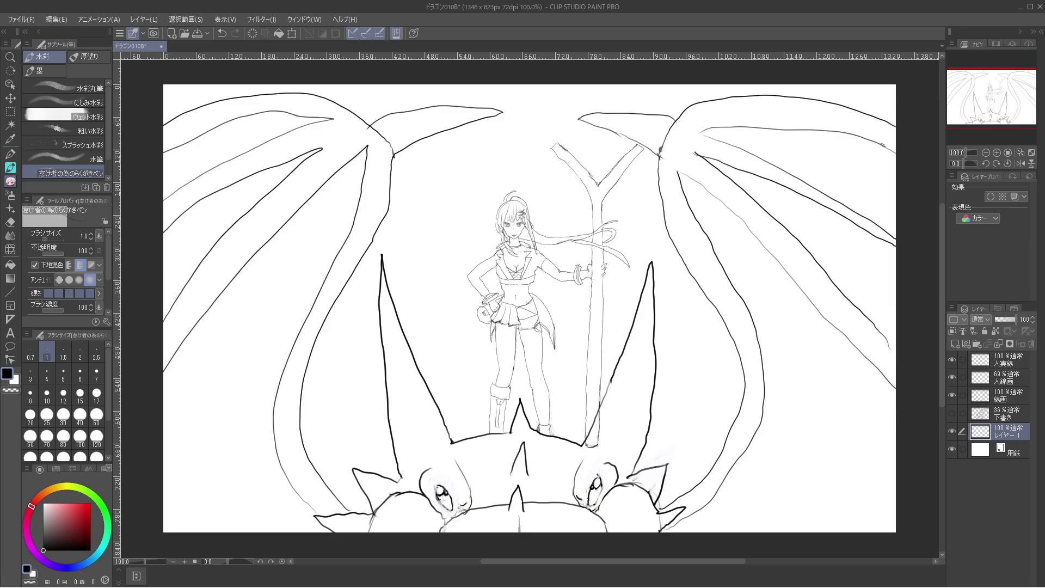
Fill the area between the staff and the adjacent wing with magenta pink, referring to the other layers.
click(10, 265)
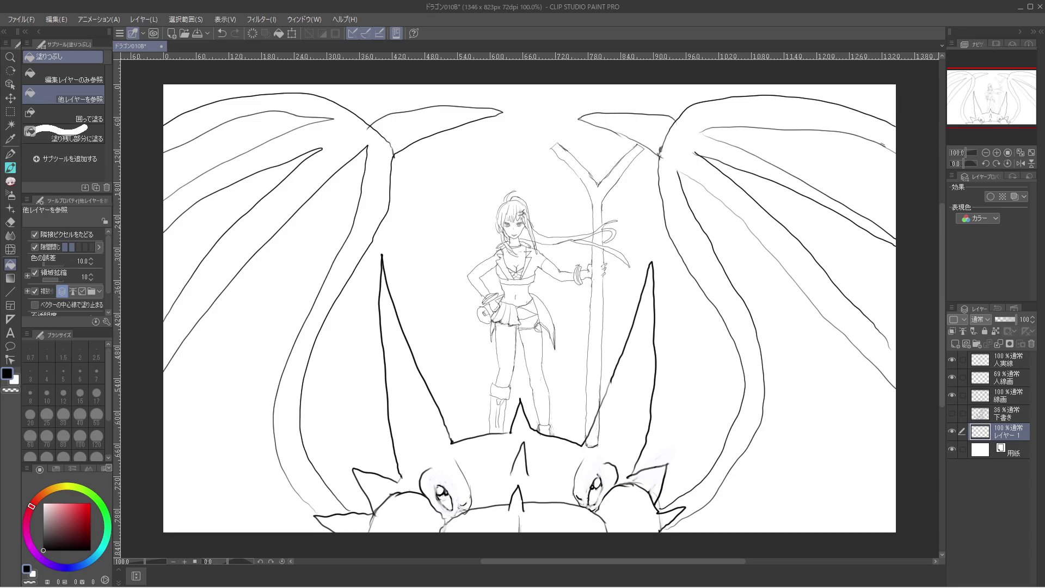
click(33, 550)
mouse_move(72, 512)
mouse_down()
mouse_move(77, 502)
mouse_move(68, 509)
mouse_up()
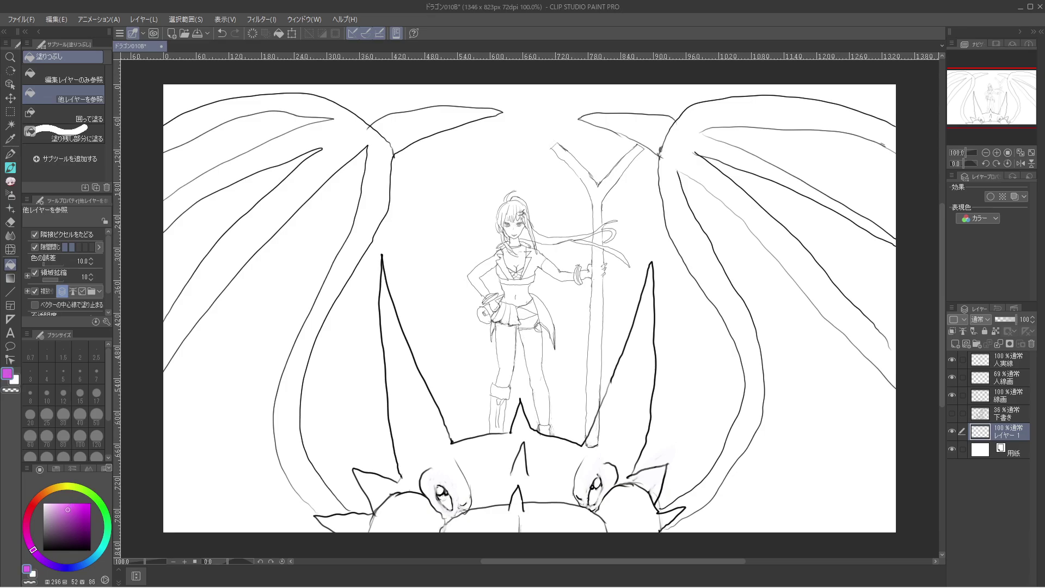
drag(33, 550, 26, 528)
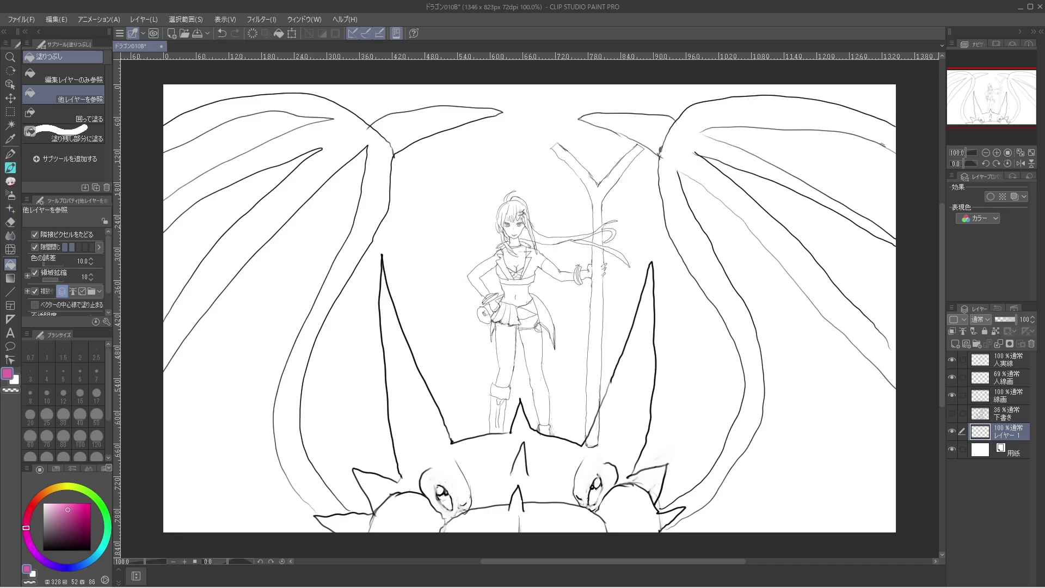
click(642, 223)
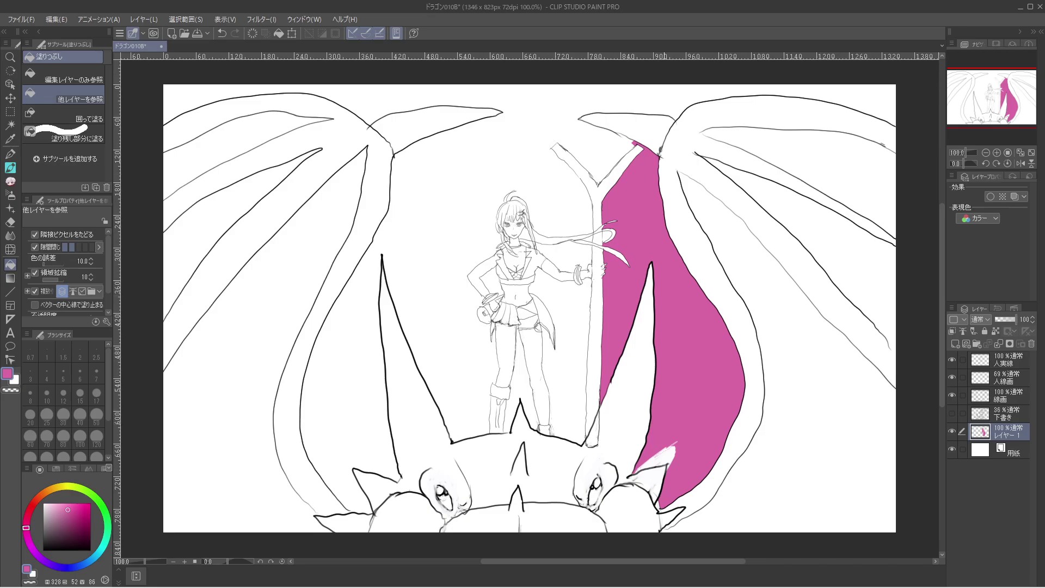
Try filling the rest of the background in pink, undo it, and toggle the 人実線 layer to look for outline gaps.
click(664, 88)
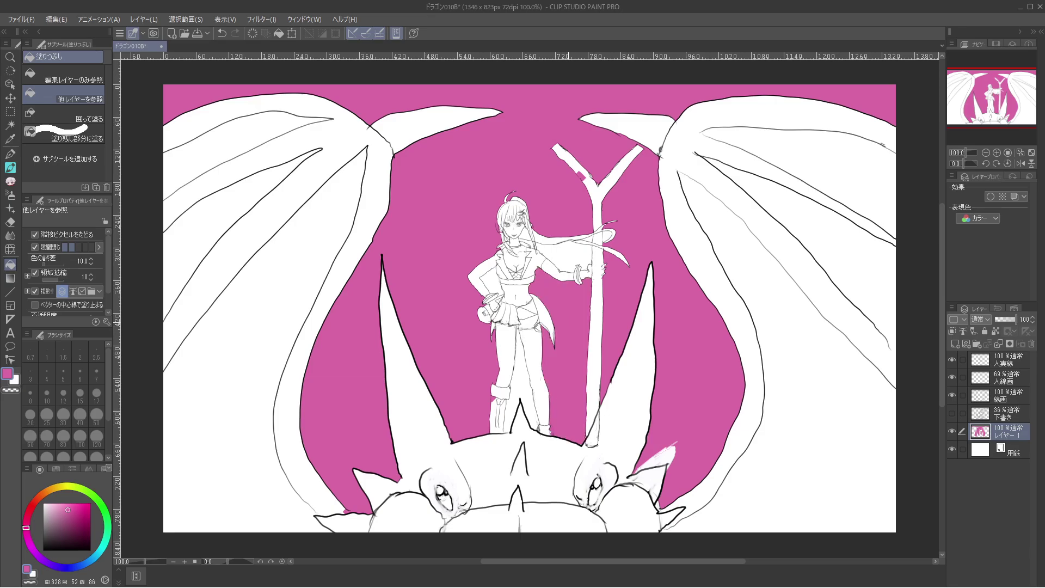
key(ctrl+z)
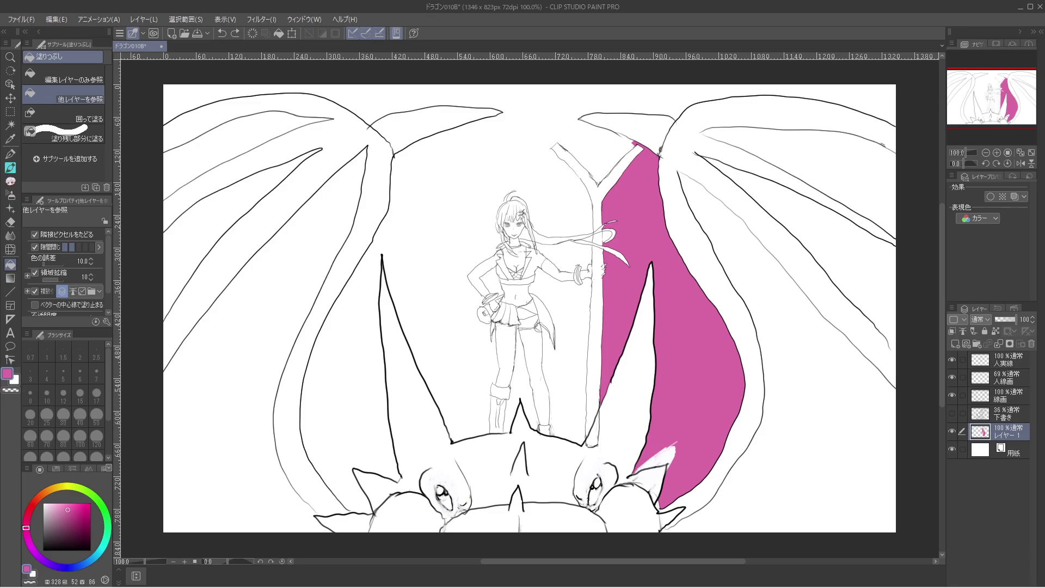
click(952, 360)
click(952, 359)
click(952, 360)
click(952, 360)
Set the sub colour to black and close the outline gap in the staff's fork, keeping pink as the main colour.
click(14, 380)
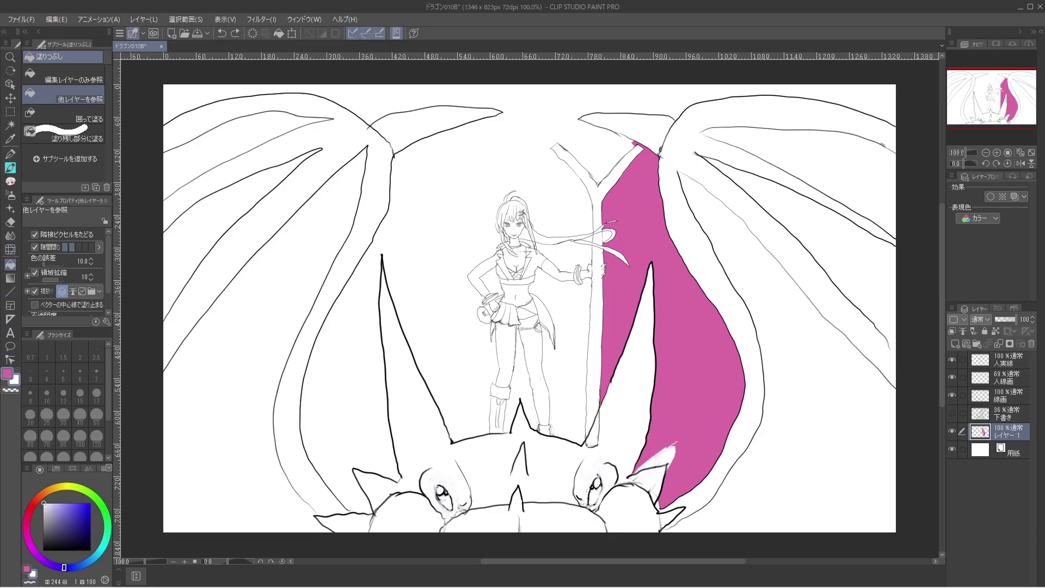
drag(44, 503, 43, 550)
click(10, 181)
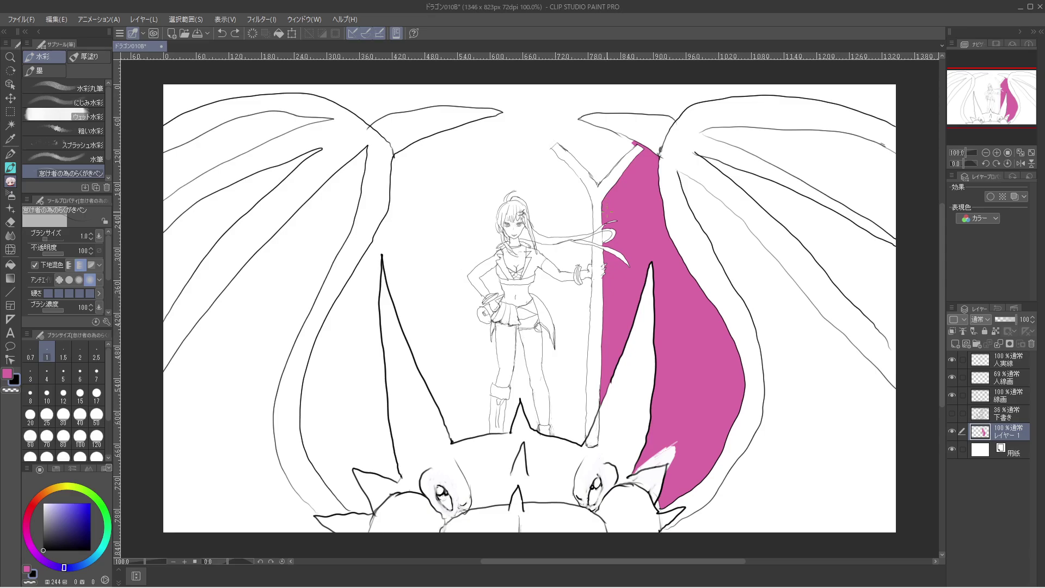
click(577, 174)
click(7, 373)
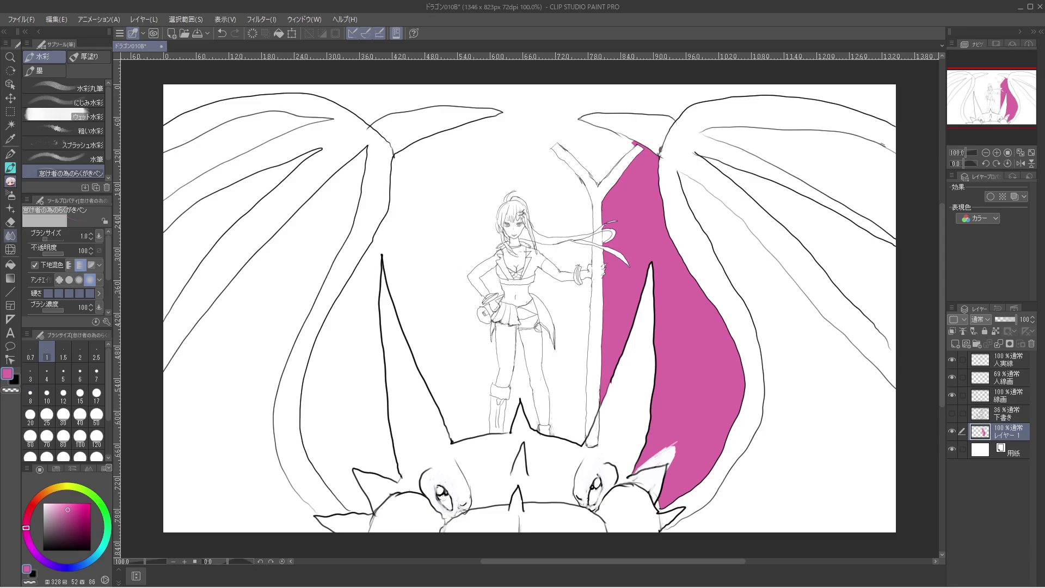
Try filling the background and the enclosed pockets around the figure's arms, waist and legs with pink, and undo those fills.
click(9, 264)
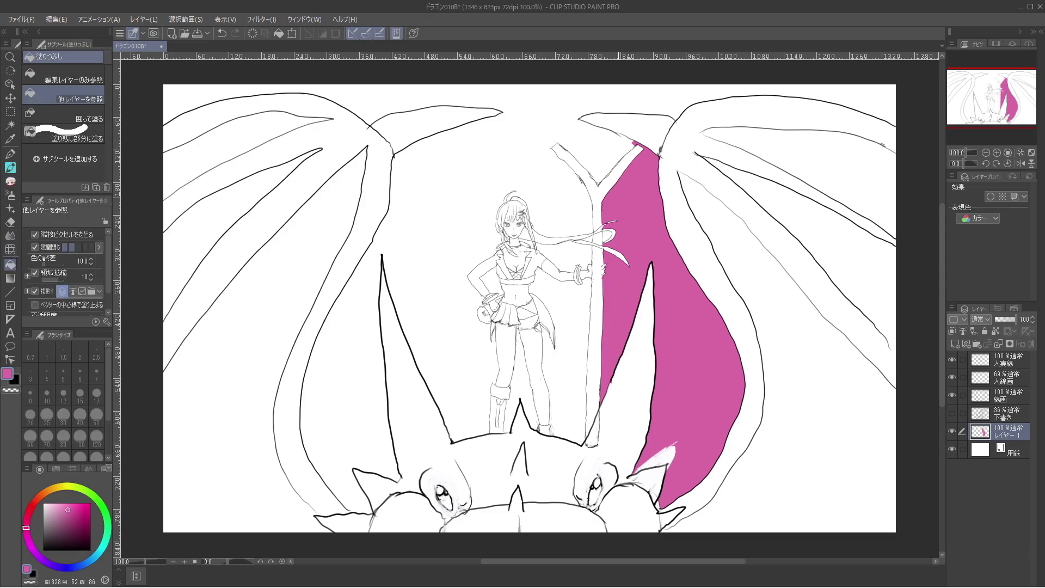
click(605, 237)
key(ctrl+z)
click(598, 139)
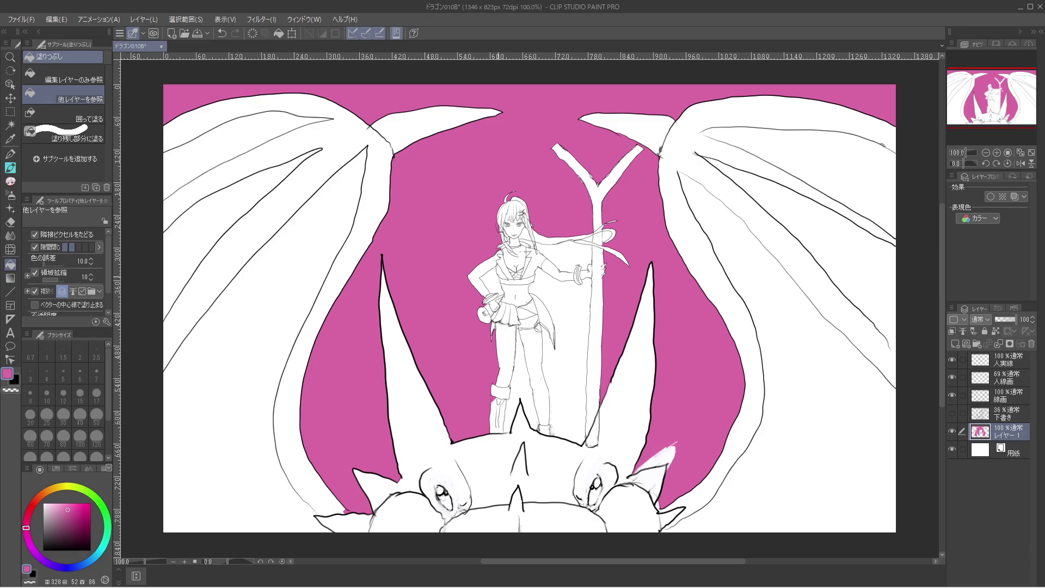
click(493, 279)
click(569, 316)
click(571, 255)
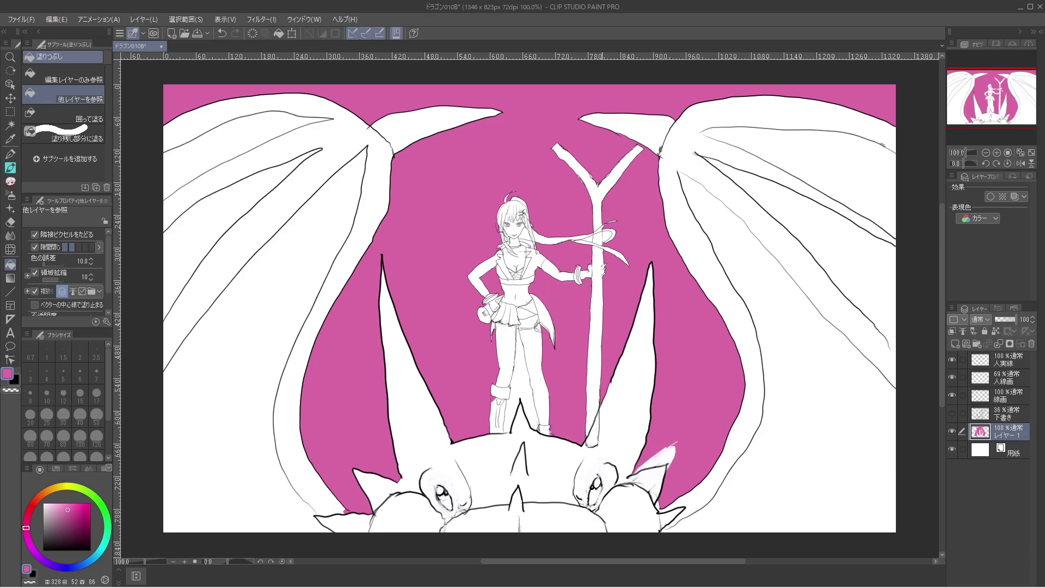
click(525, 381)
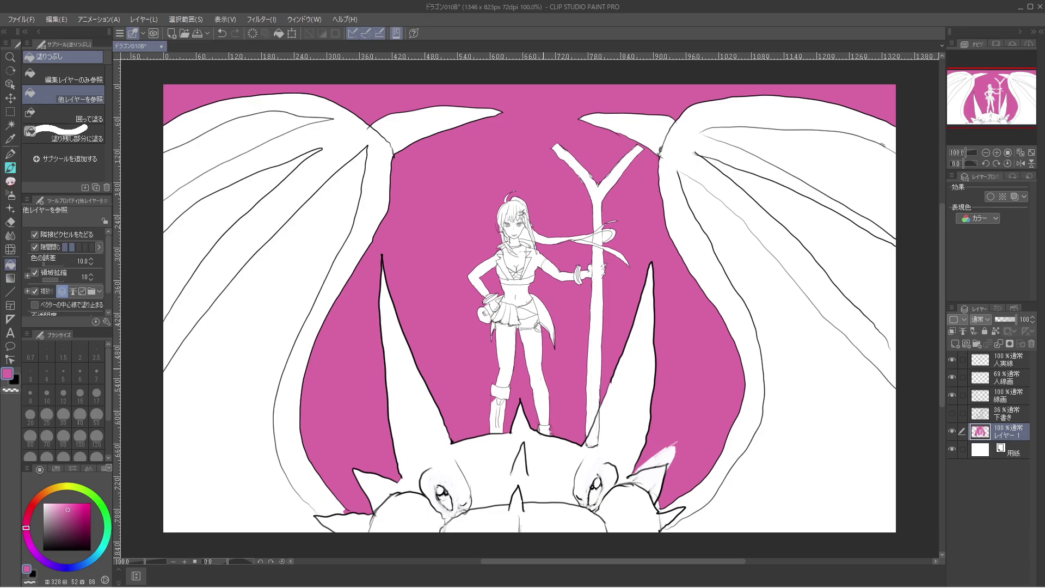
key(ctrl+z)
key(ctrl+z)
key(ctrl+z)
key(ctrl+z)
key(ctrl+z)
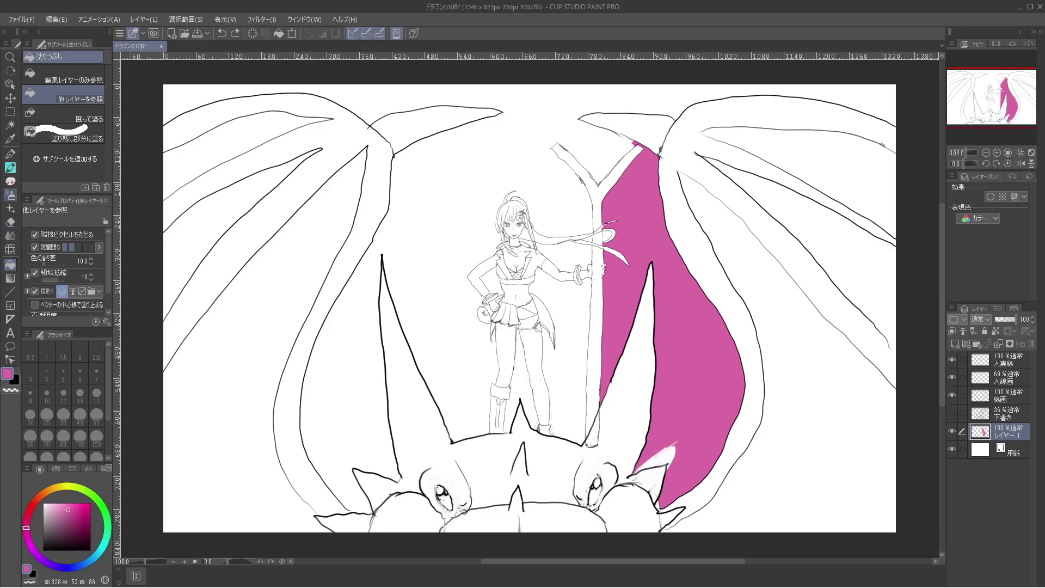
Close the outline gap below the cuff on the figure's booted leg in black and return to the pink colour.
click(10, 181)
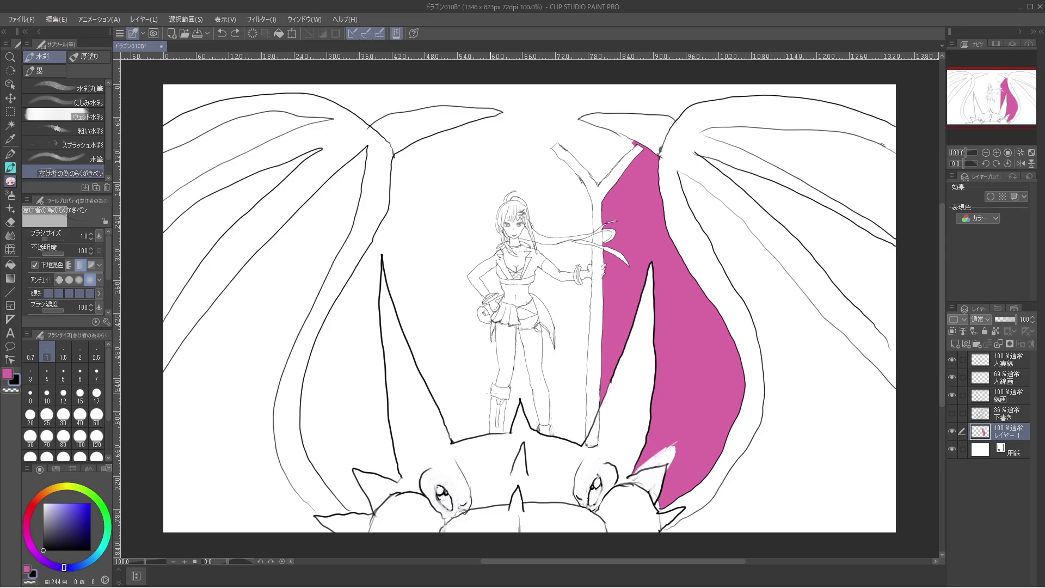
click(496, 405)
click(7, 373)
Fill the remaining background and the enclosed pockets around the figure's arm, hair ribbon, waist and legs with the dark pink.
click(10, 265)
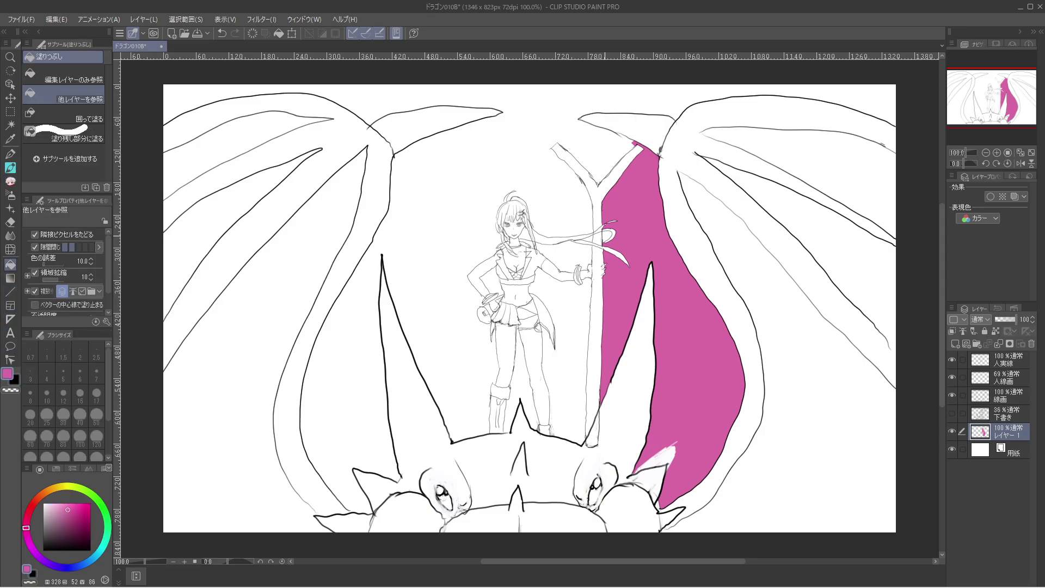
click(606, 236)
click(570, 326)
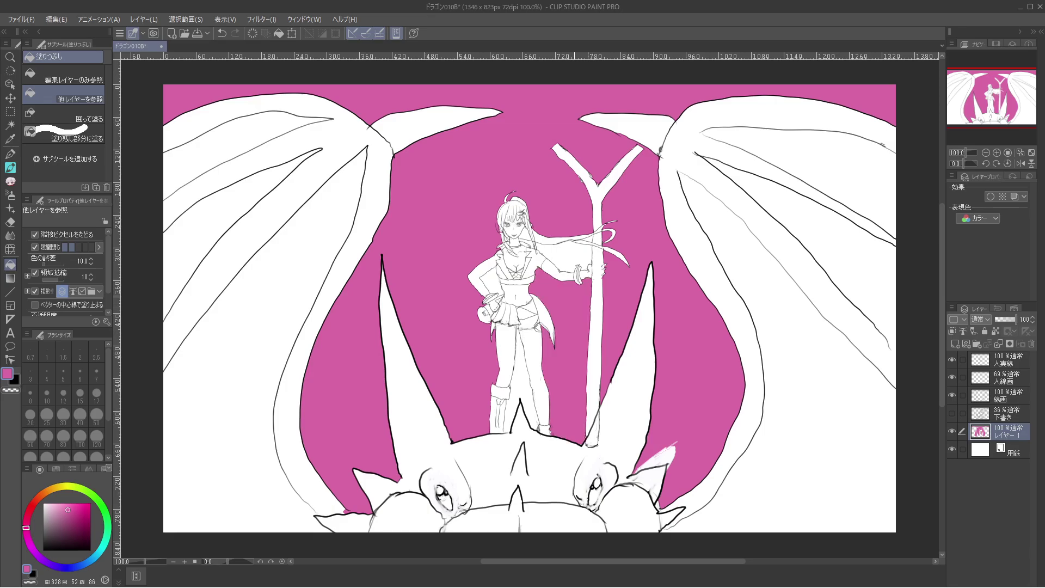
click(561, 255)
click(589, 239)
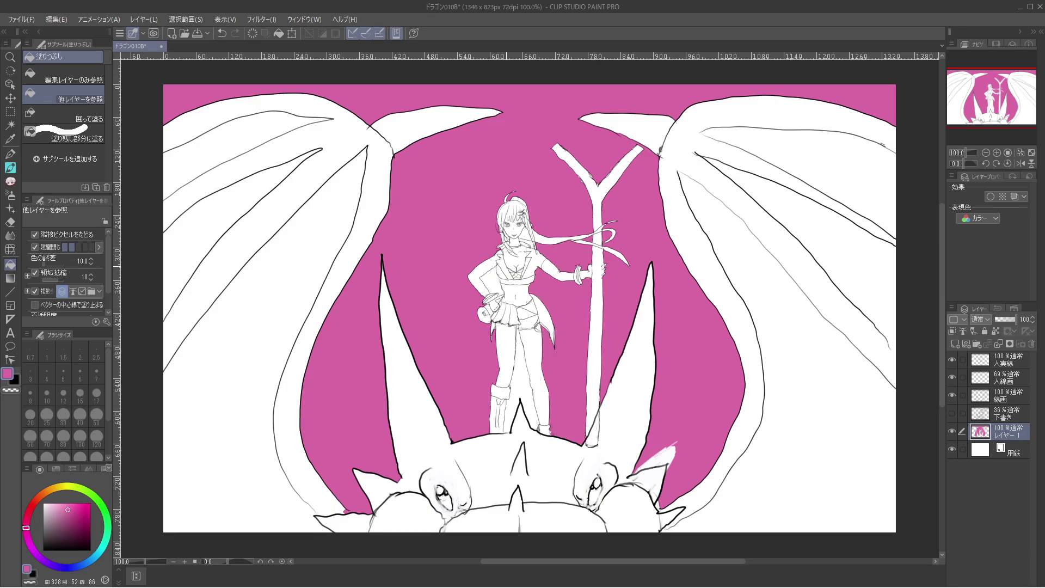
click(489, 279)
click(520, 376)
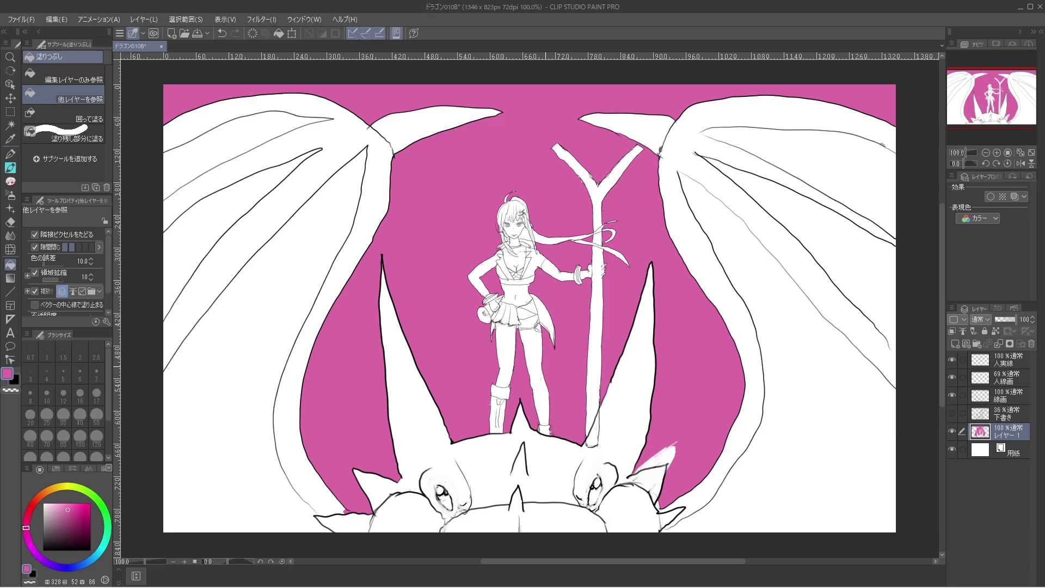
Refill the background and the pockets around the figure with a lighter pink of hue 328, saturation 35, brightness 91.
click(58, 509)
click(424, 191)
click(635, 218)
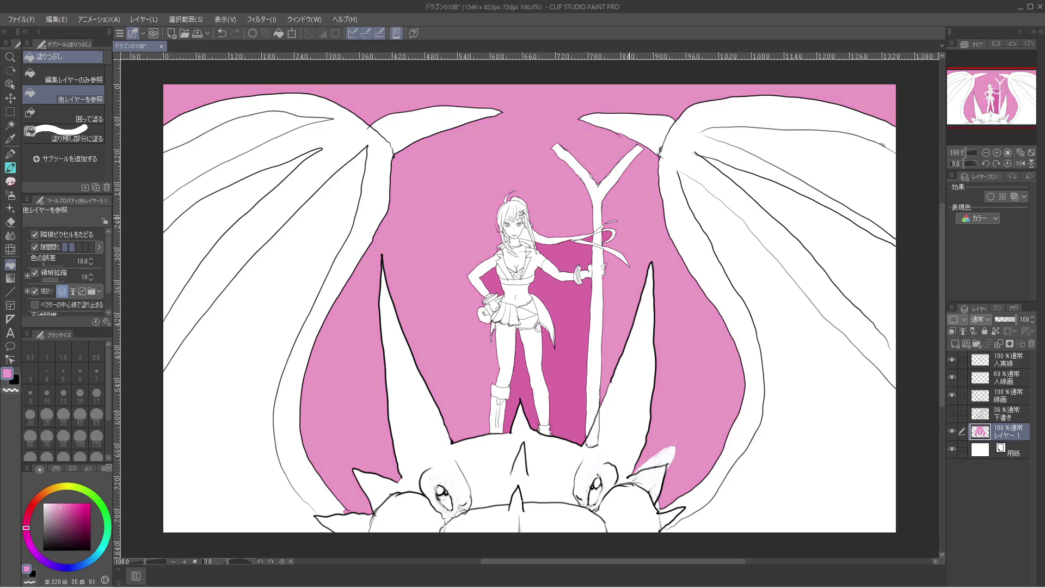
click(566, 257)
click(606, 236)
click(588, 239)
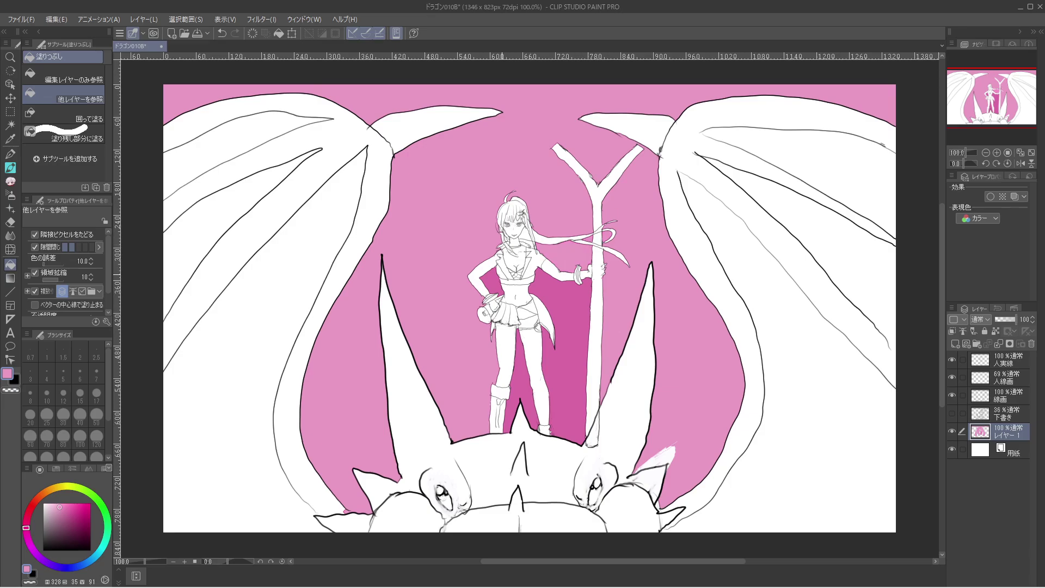
click(490, 282)
click(569, 354)
click(522, 381)
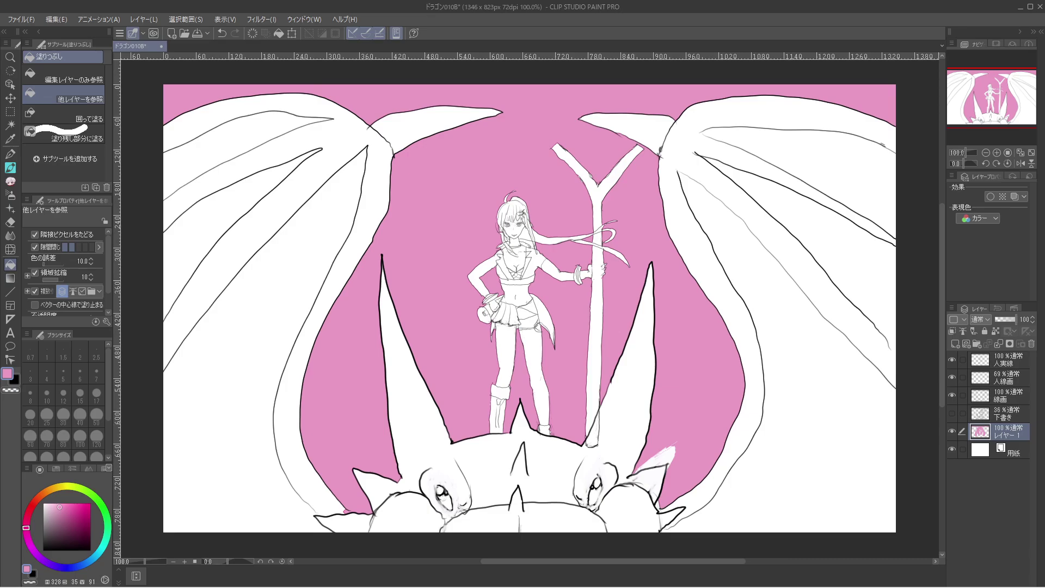
Refill the background and all pockets around the figure with a paler pink of hue 328, saturation 25, brightness 94.
click(55, 506)
click(425, 217)
click(635, 225)
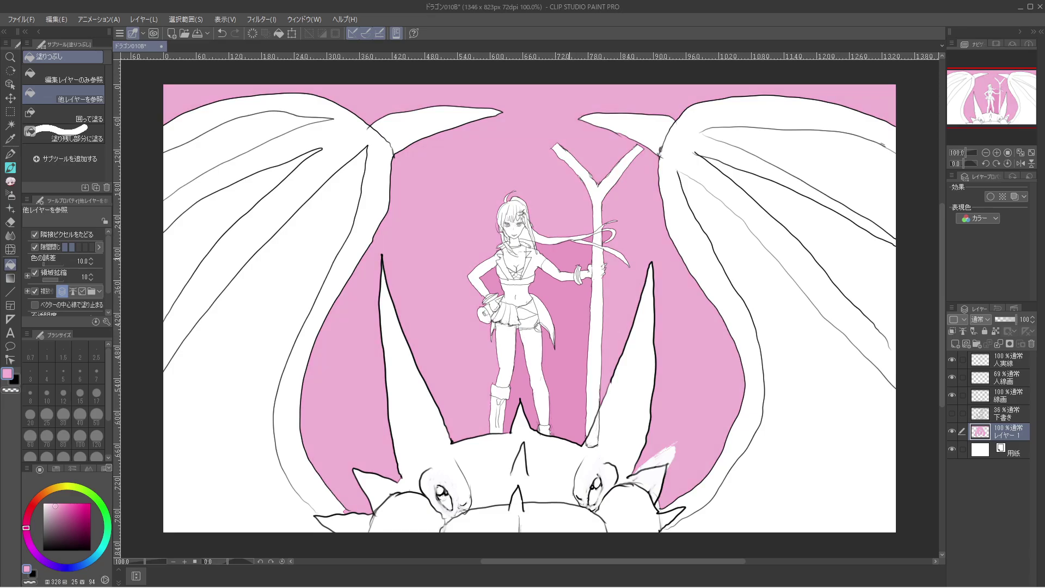
click(569, 257)
click(588, 238)
click(607, 236)
click(491, 281)
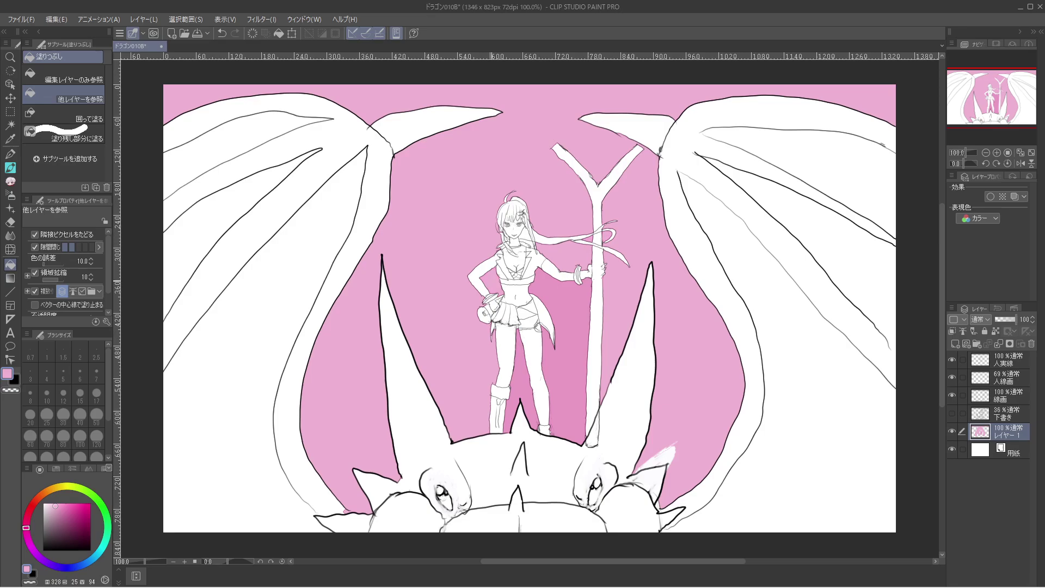
click(566, 353)
click(521, 376)
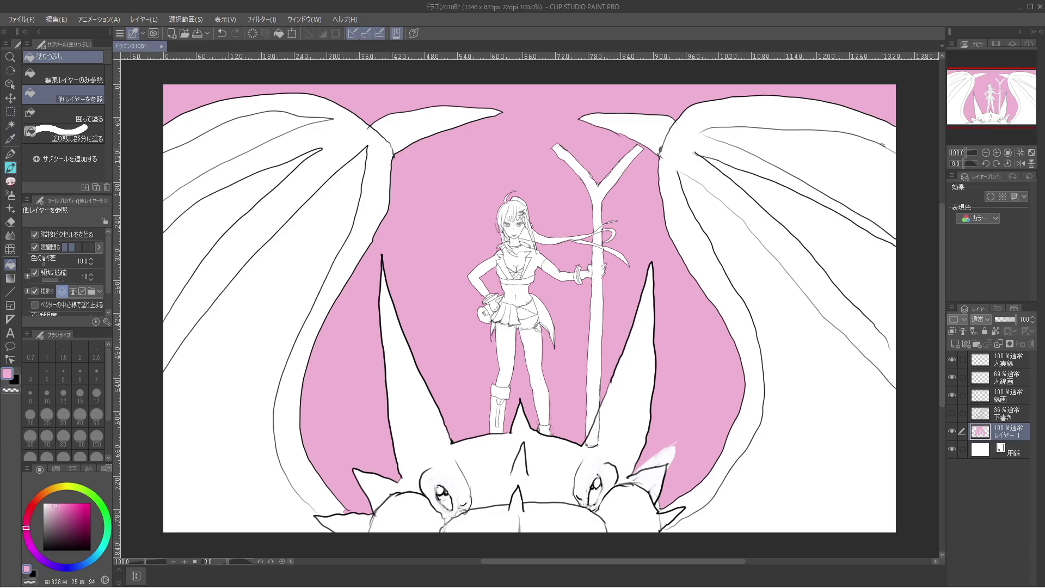
Toggle the レイヤー 1, 下書き and 線画 layers to examine the patch above the spike beside the dragon's staff-side eye.
click(10, 167)
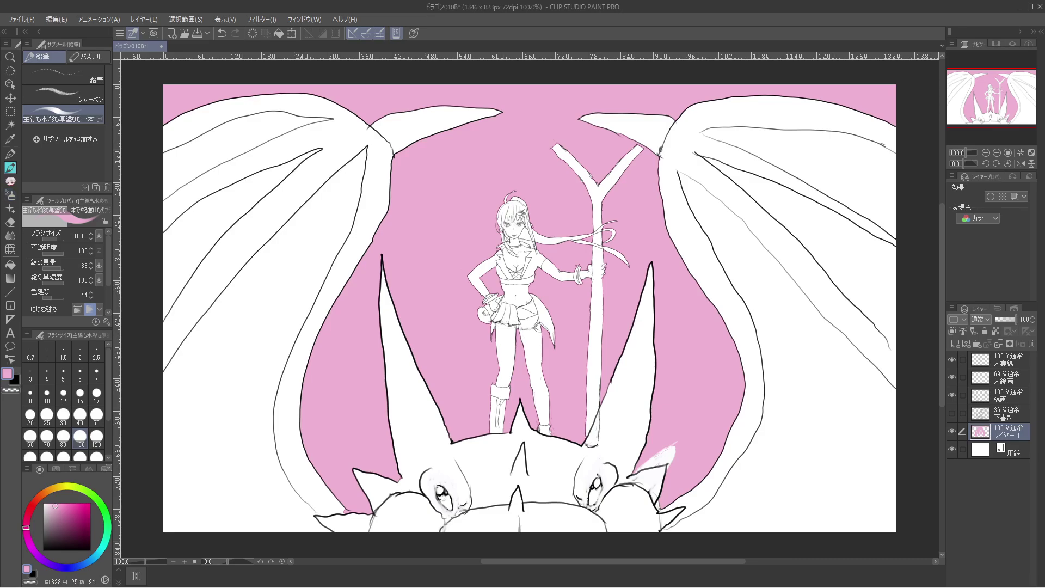
click(952, 395)
click(952, 396)
click(952, 431)
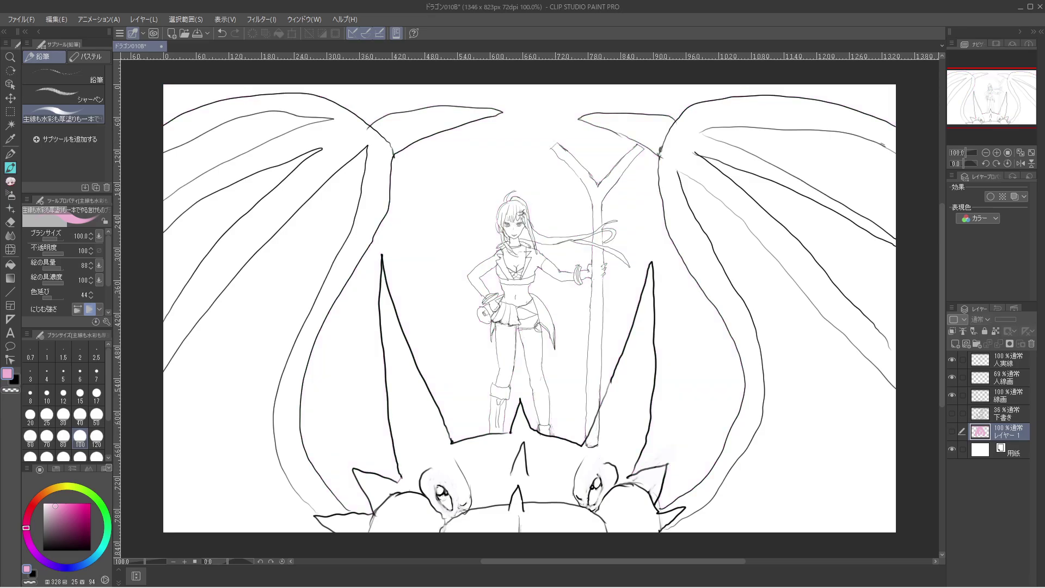
click(952, 431)
click(953, 431)
click(952, 431)
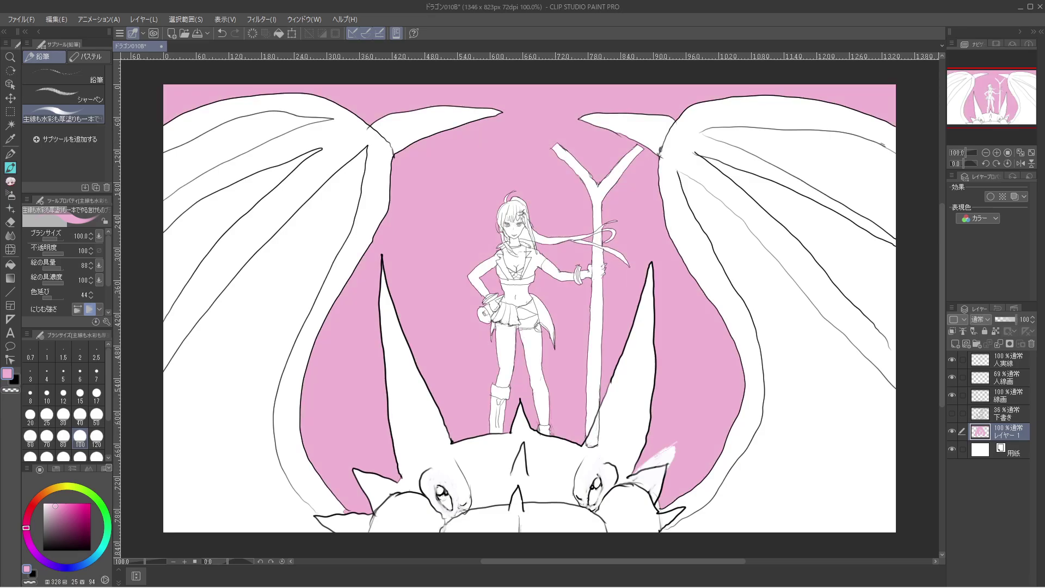
click(952, 414)
click(952, 413)
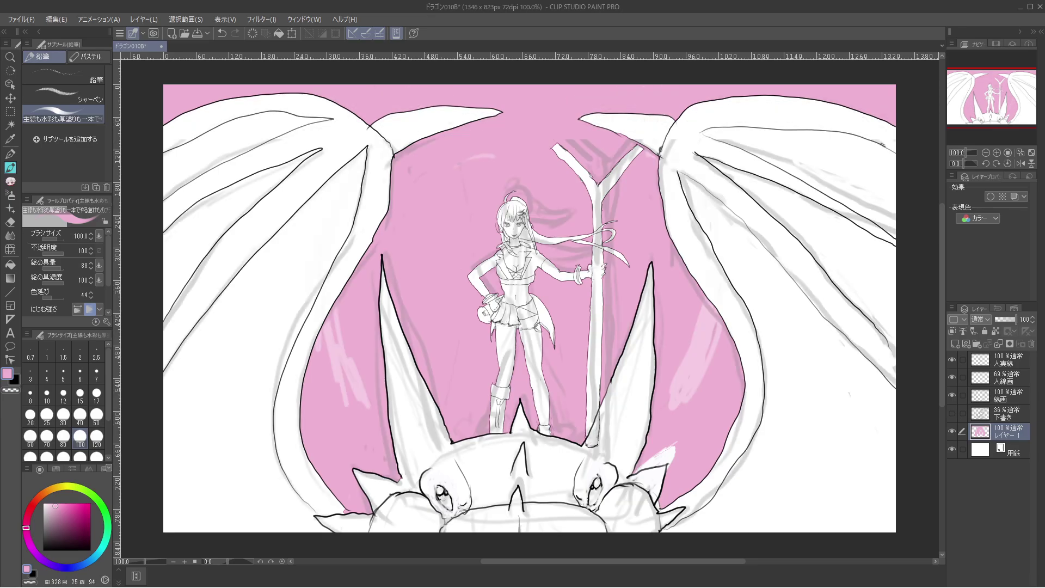
click(952, 414)
click(952, 413)
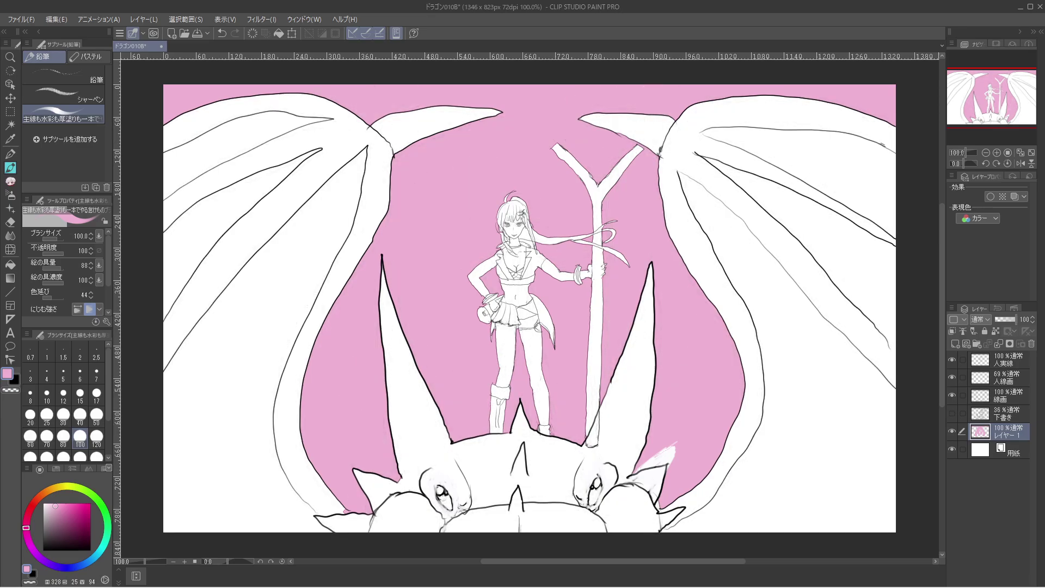
click(952, 395)
click(952, 395)
click(952, 395)
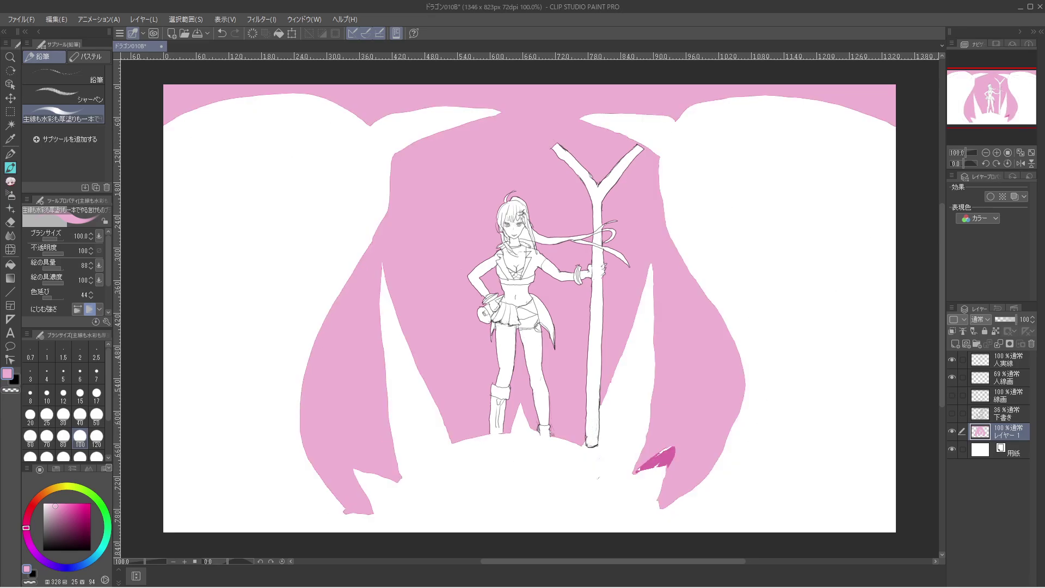
click(952, 395)
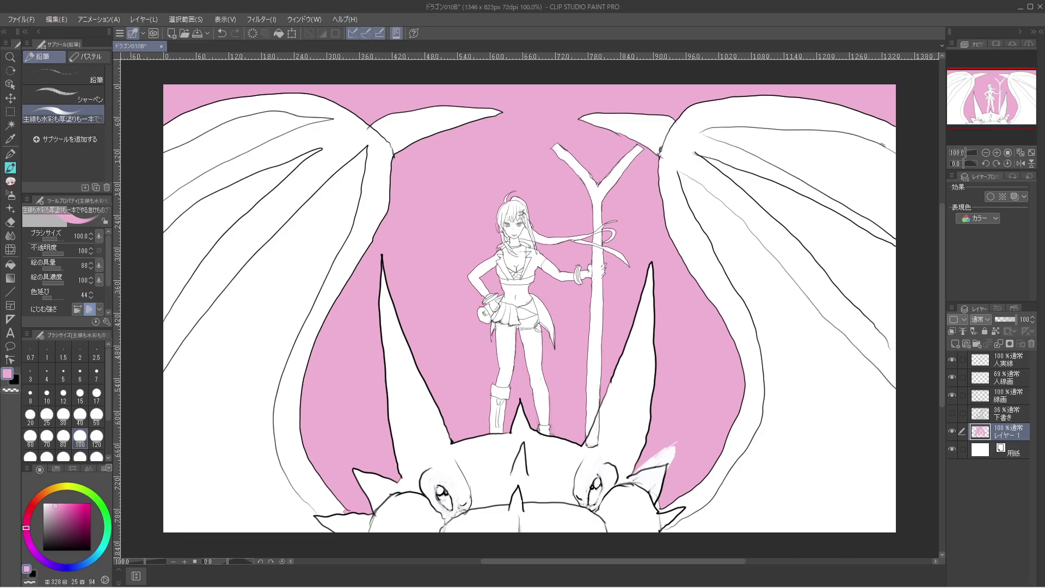
Hide the 線画 layer, clear the leftover dark pink patch beside the dragon's spike to transparent, and show the line art again.
click(953, 395)
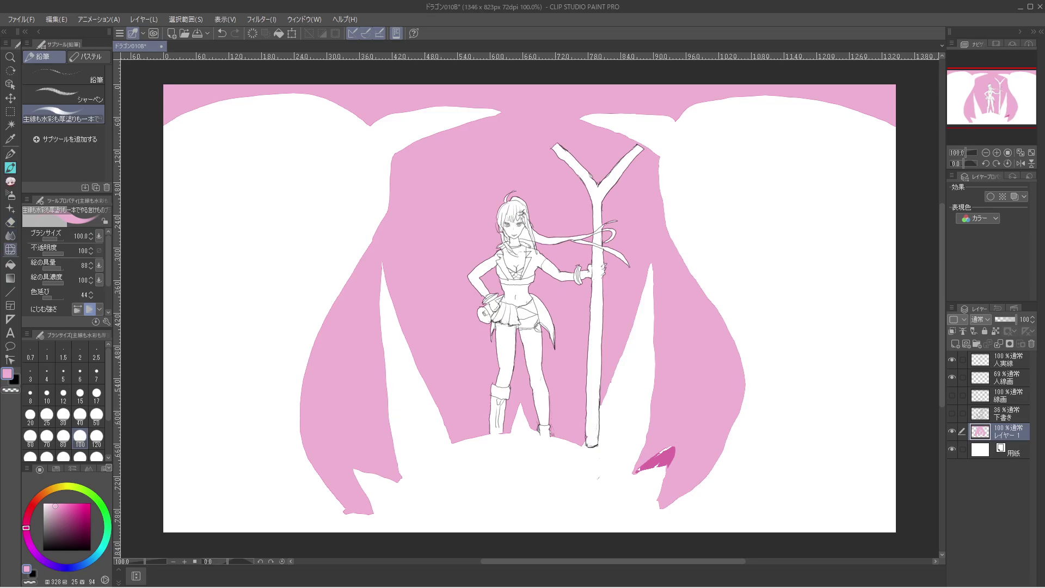
click(10, 264)
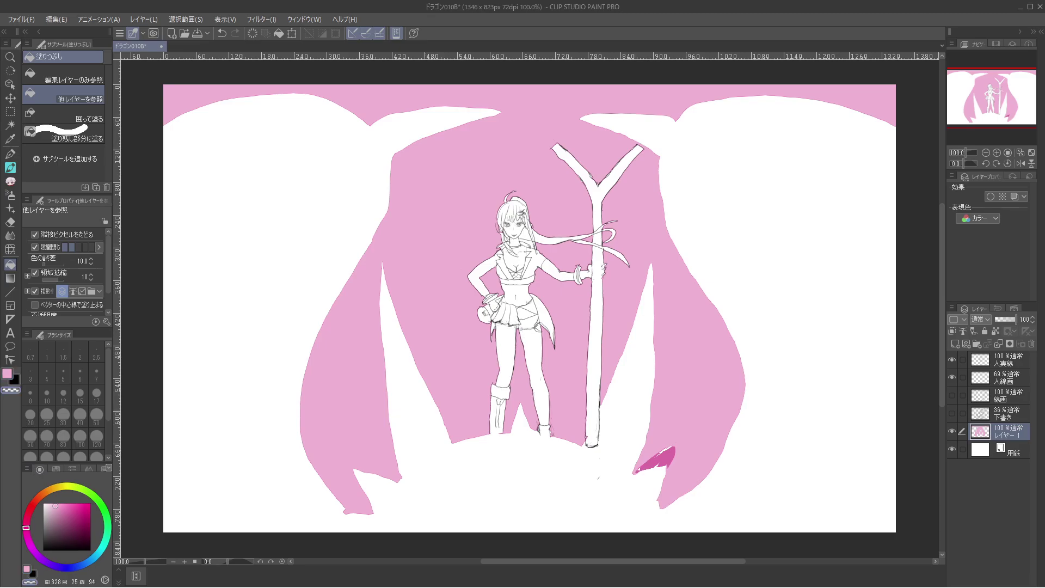
click(669, 456)
click(952, 413)
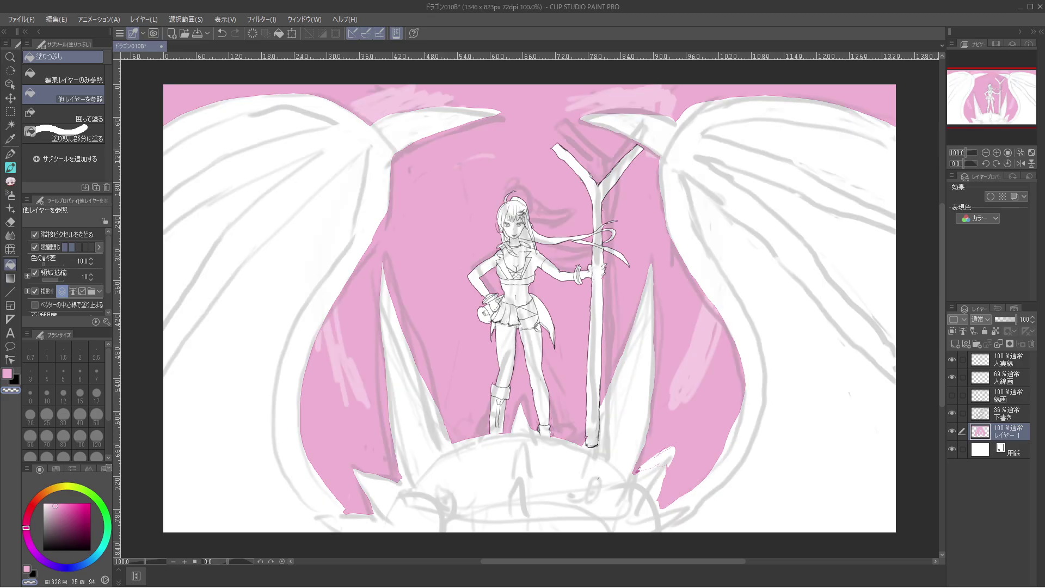
click(952, 395)
click(953, 414)
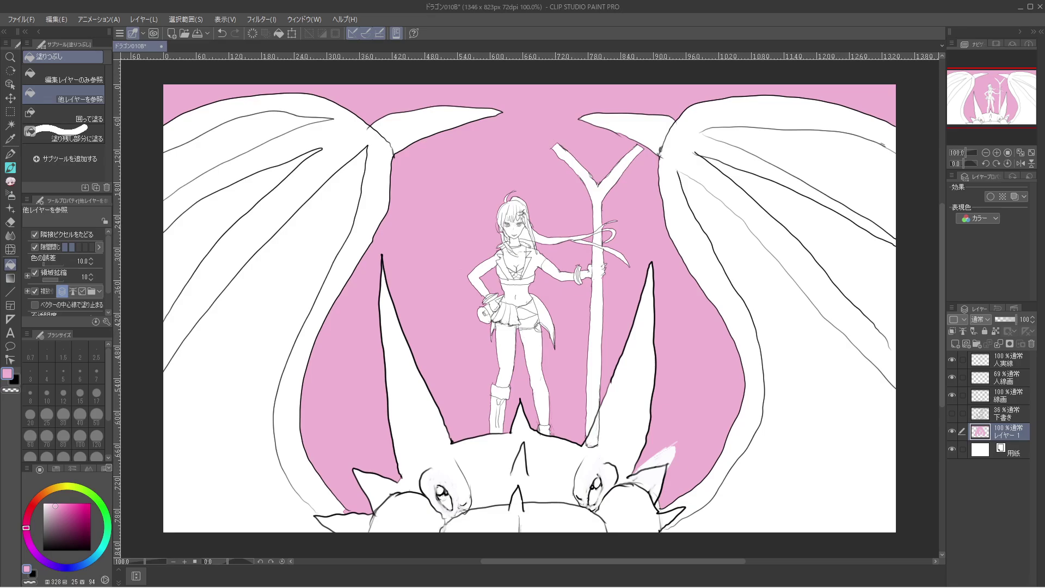
Check the fill with the 線画 layer hidden and try clearing the pink area between the staff and the wing to transparent.
click(952, 395)
click(952, 396)
click(952, 396)
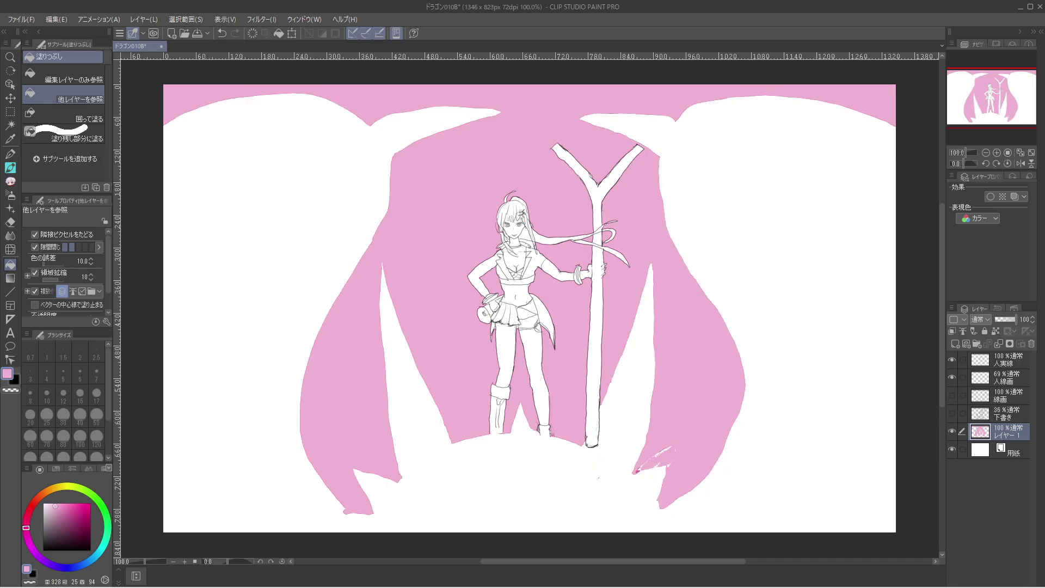
click(952, 395)
click(952, 395)
key(c)
click(668, 327)
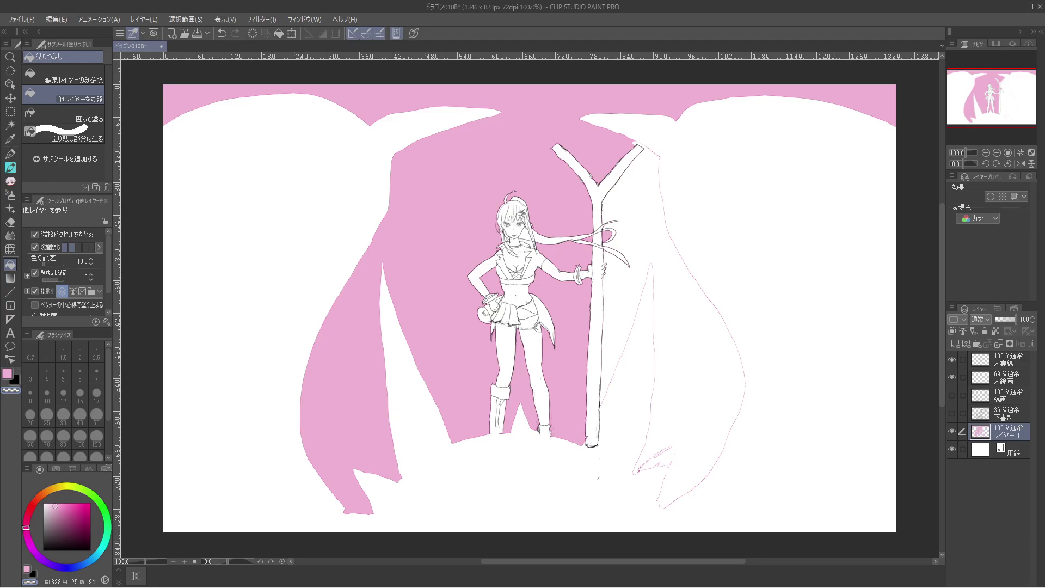
Compare the 下書き and 線画 layers over the cleared area beside the staff and undo the latest changes.
click(952, 413)
click(952, 395)
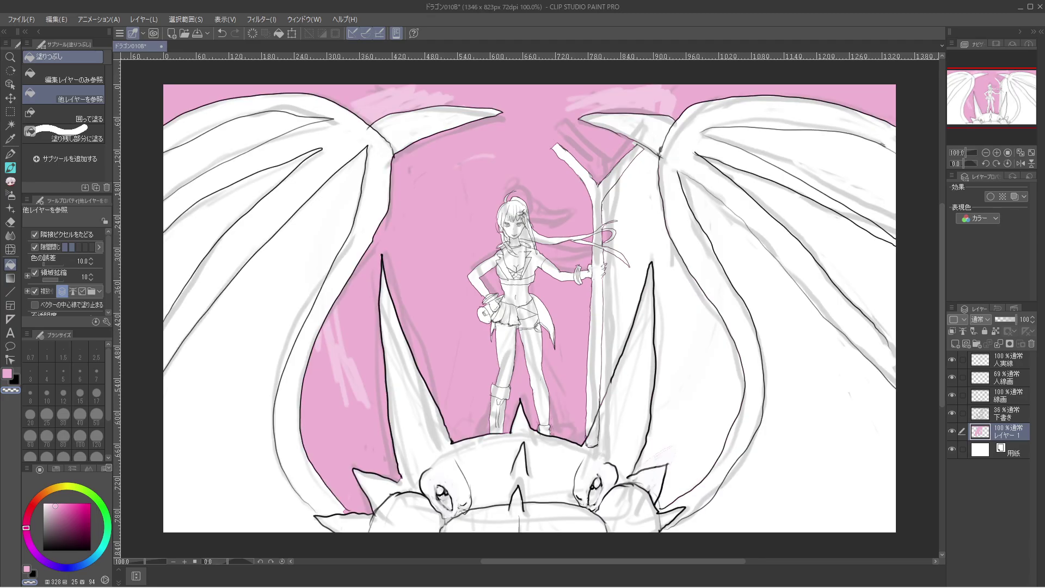
click(952, 413)
click(952, 413)
click(952, 413)
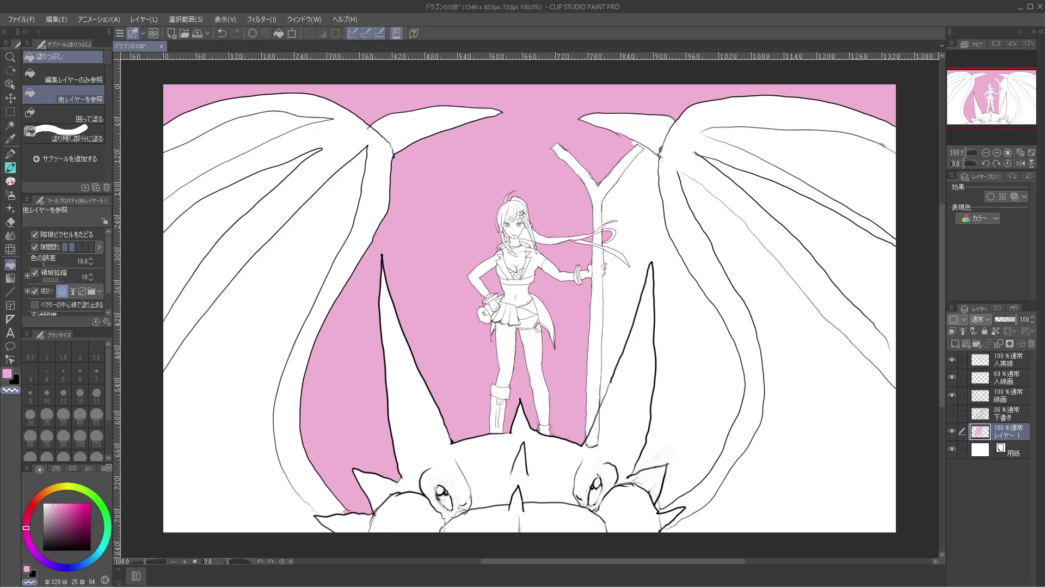
key(ctrl+z)
key(ctrl+z)
key(ctrl+z)
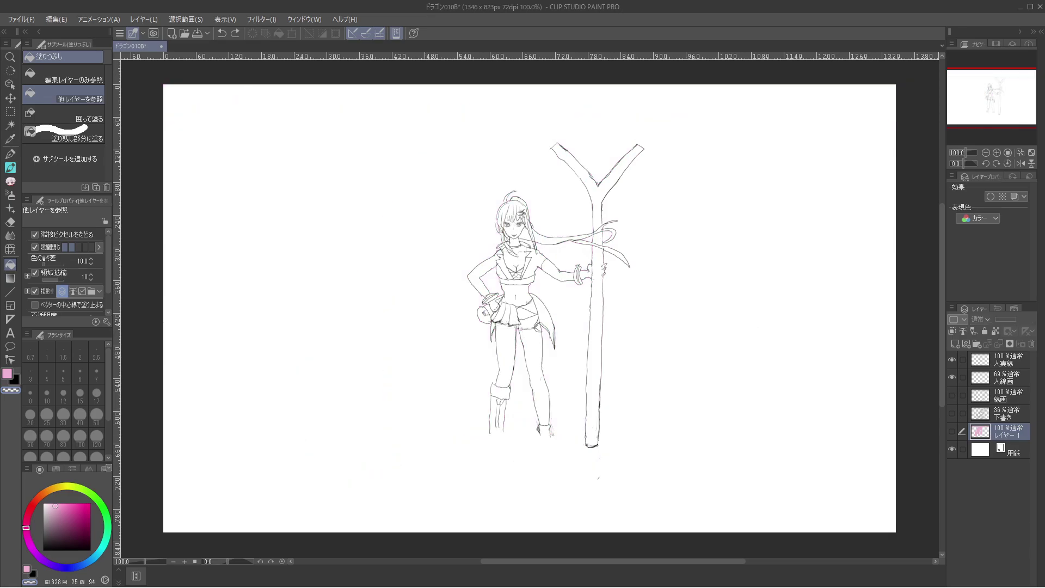
Show the 線画 and レイヤー 1 layers with 下書き hidden, and restore the pink area between the staff and the wing.
click(953, 396)
click(952, 413)
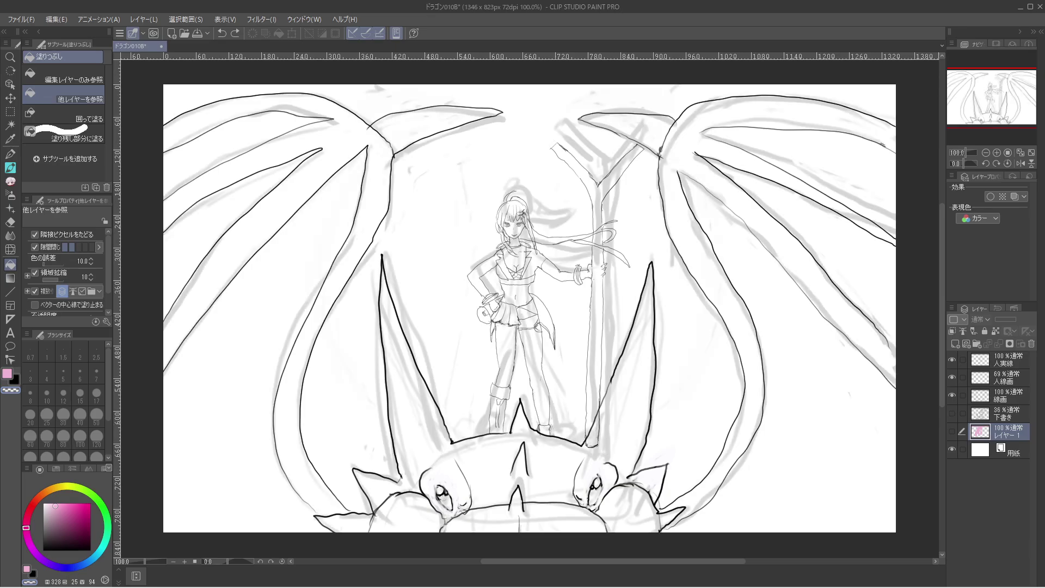
click(953, 413)
click(953, 432)
click(952, 395)
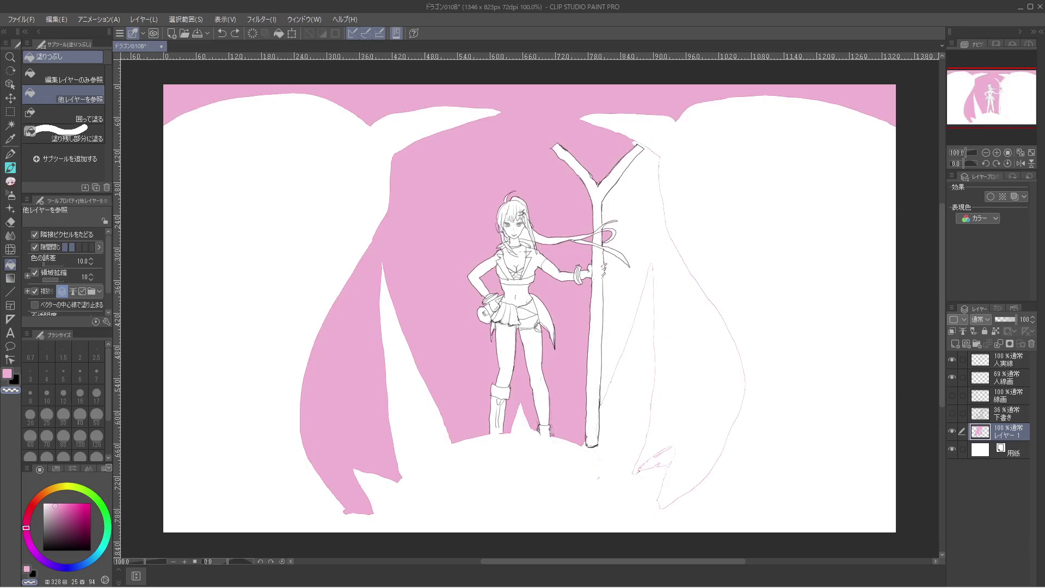
click(952, 396)
click(952, 396)
click(952, 395)
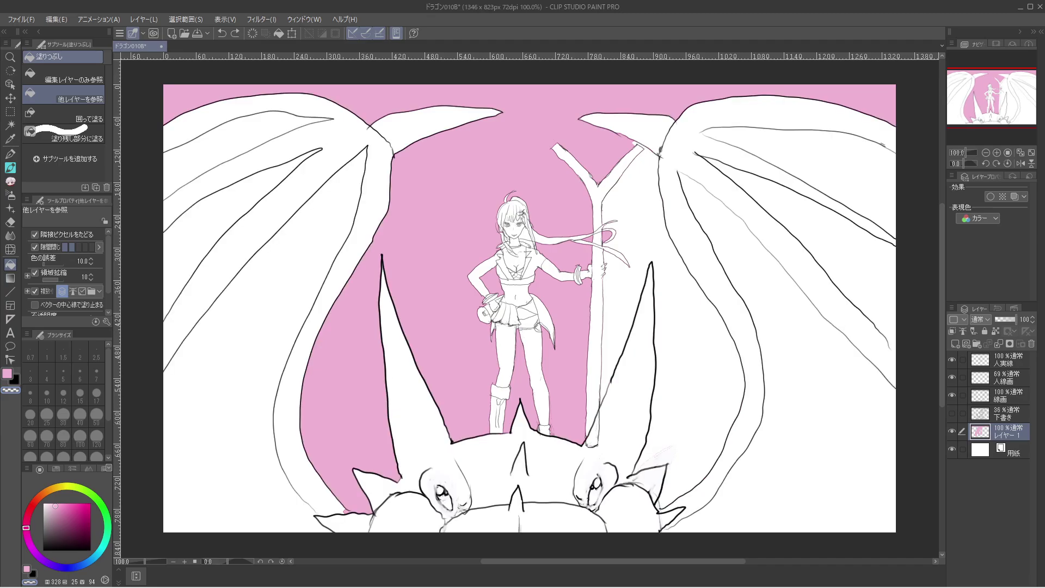
click(662, 452)
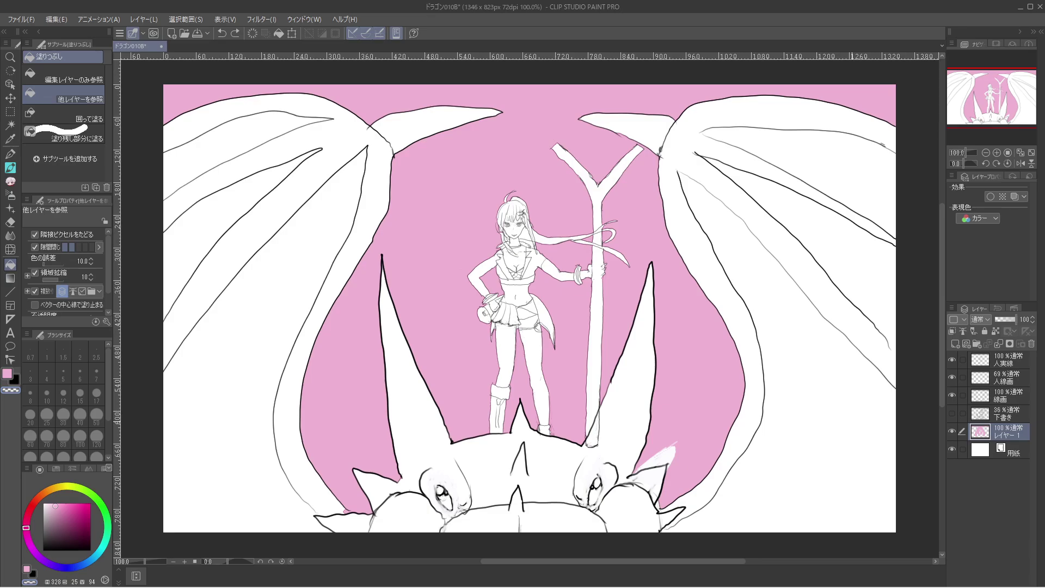
Toggle the 線画 layer to inspect the white patch beside the spike, try brushing over it on レイヤー 1, and undo the stroke.
click(952, 395)
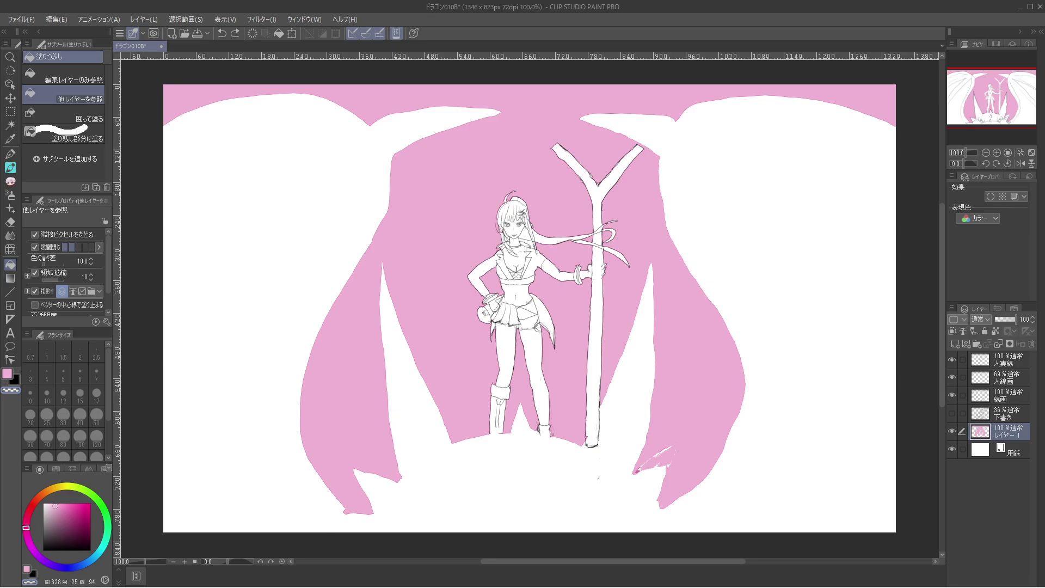
click(952, 395)
click(952, 395)
click(953, 396)
click(952, 396)
click(952, 395)
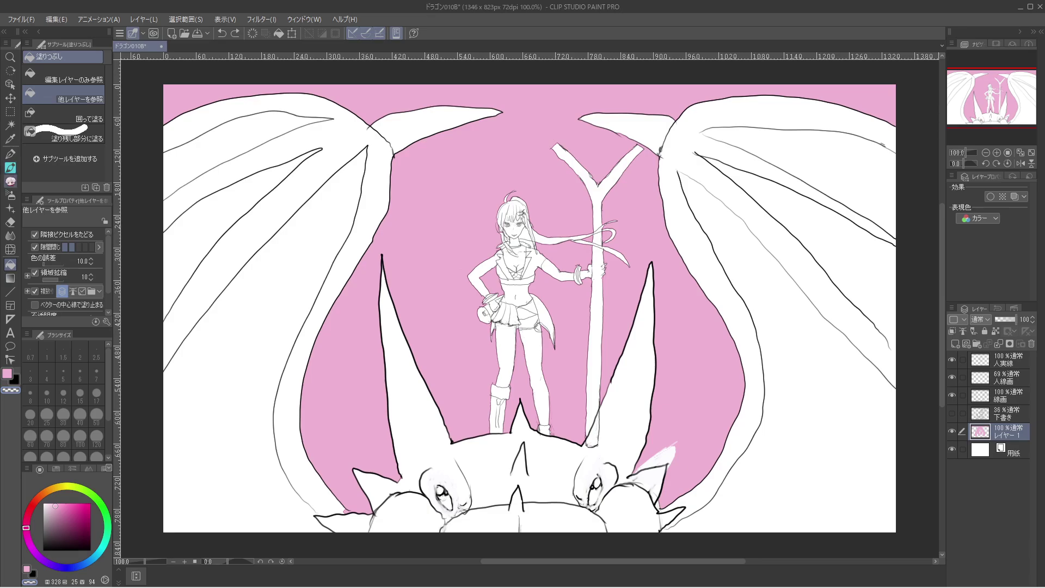
click(10, 167)
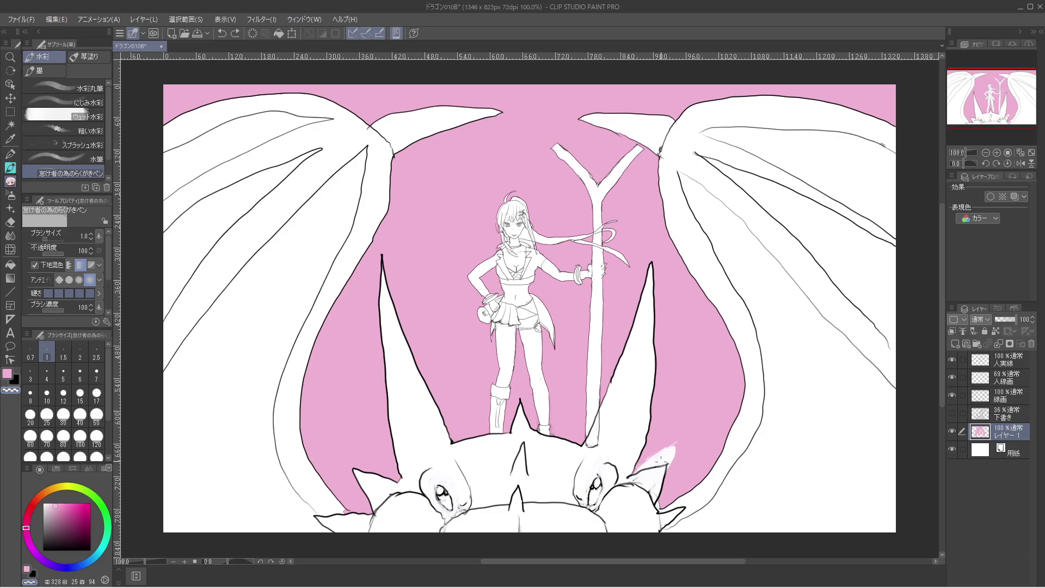
drag(660, 462, 687, 436)
key(ctrl+z)
Erase the white patch beside the spike next to the dragon's horn on the 線画 layer with a size 10 transparent brush.
click(1002, 395)
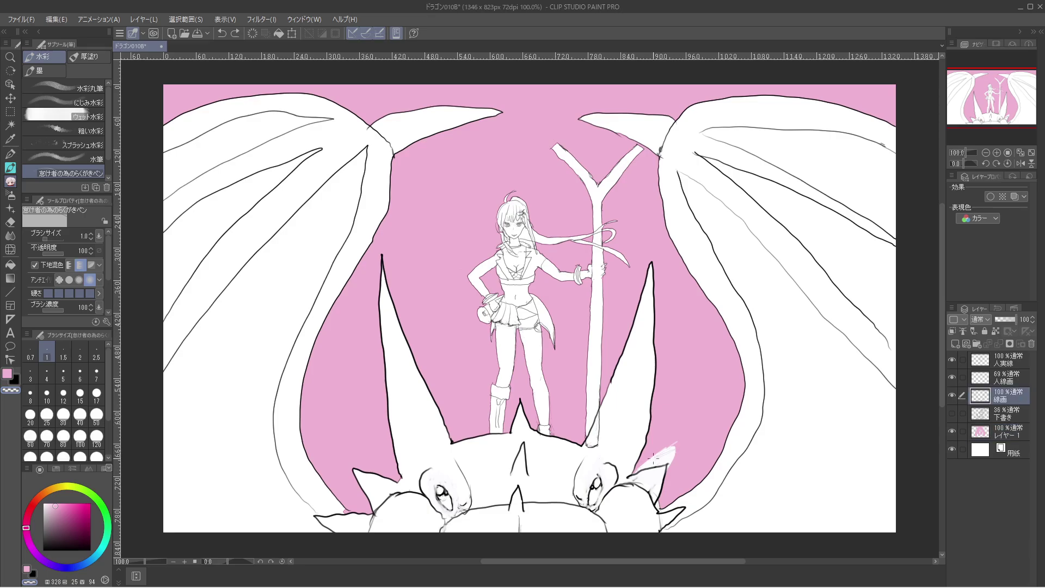
click(671, 462)
click(63, 396)
click(79, 418)
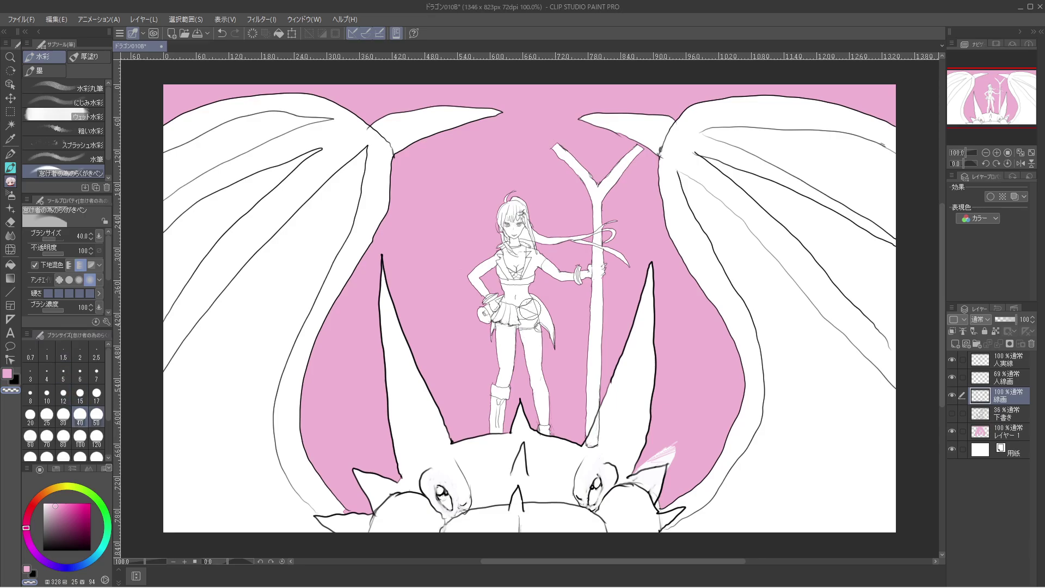
mouse_move(678, 452)
mouse_down()
mouse_move(674, 443)
mouse_move(664, 451)
mouse_up()
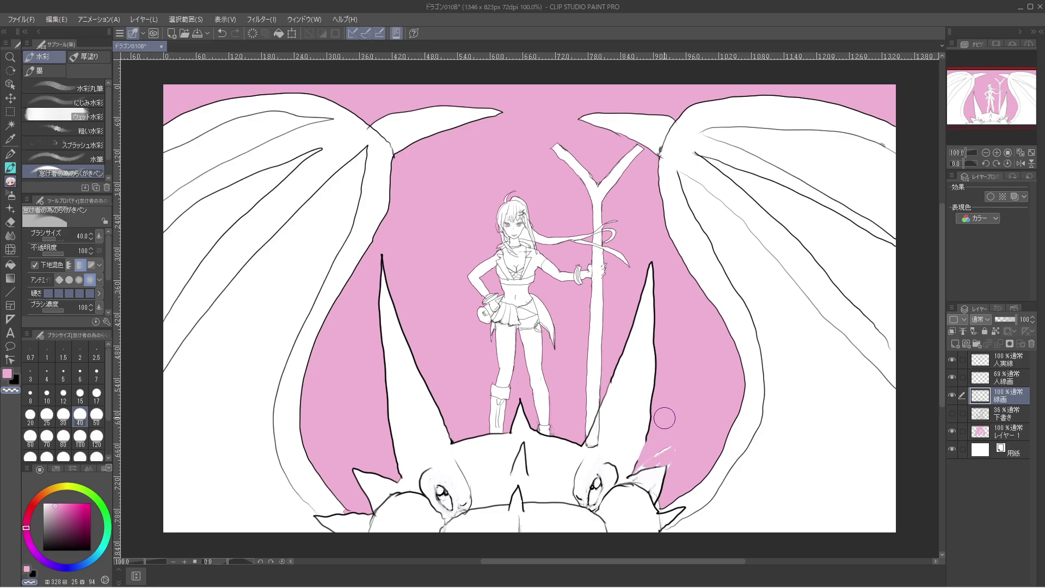
key(ctrl+z)
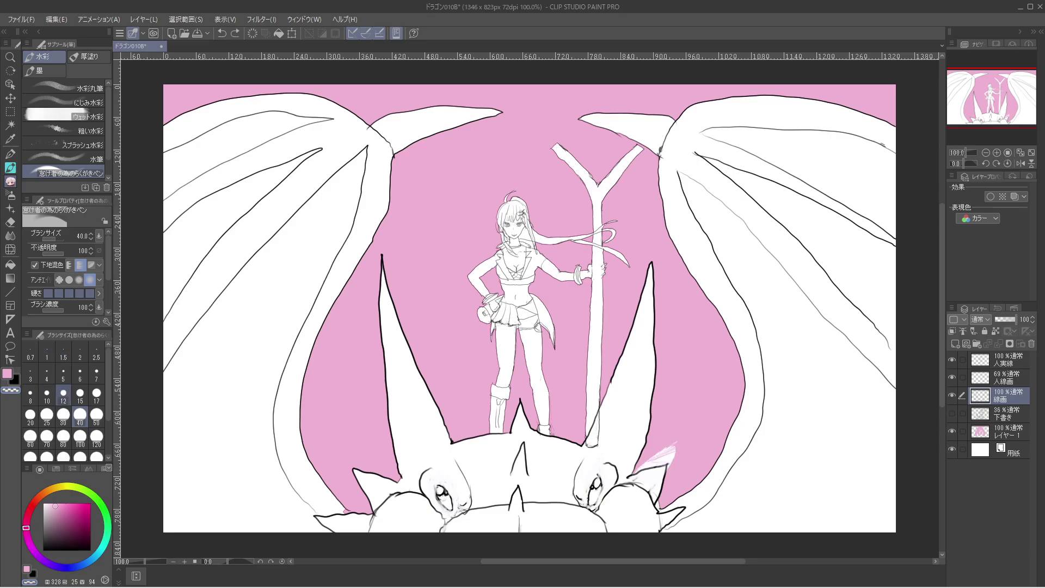
click(47, 396)
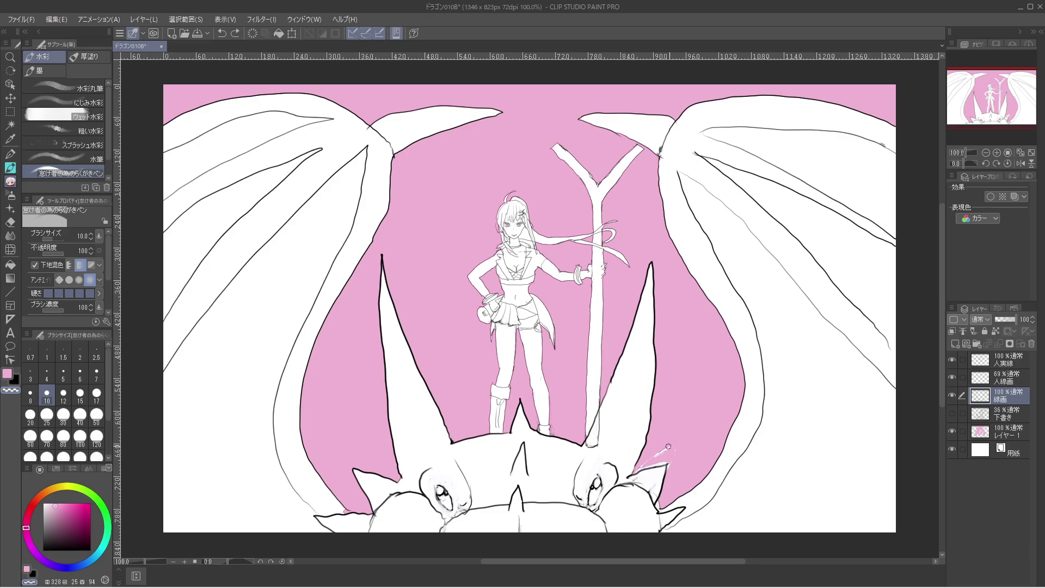
drag(668, 446, 680, 444)
drag(644, 465, 668, 459)
Paint the remaining gap beside the spike pink on レイヤー 1 and save the drawing.
click(1001, 449)
click(1002, 431)
click(952, 431)
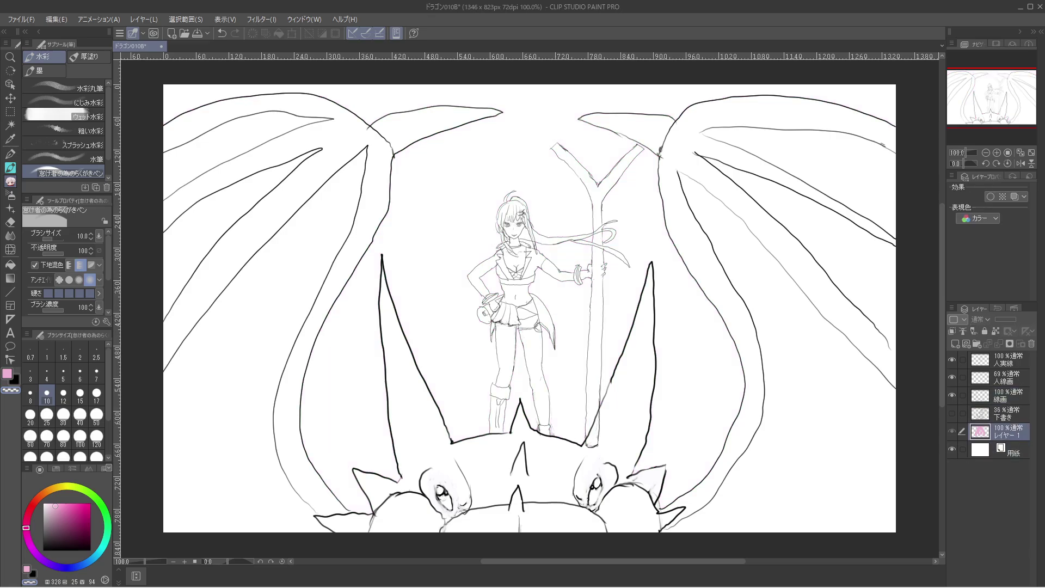
click(952, 431)
click(952, 431)
click(952, 431)
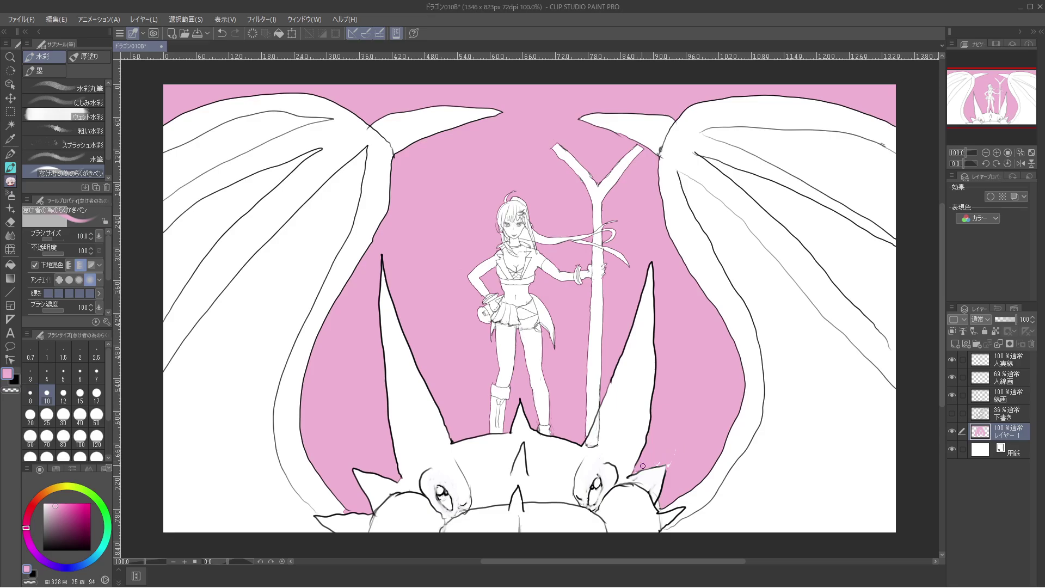
mouse_move(656, 465)
mouse_down()
mouse_move(672, 452)
mouse_move(669, 464)
mouse_up()
click(198, 33)
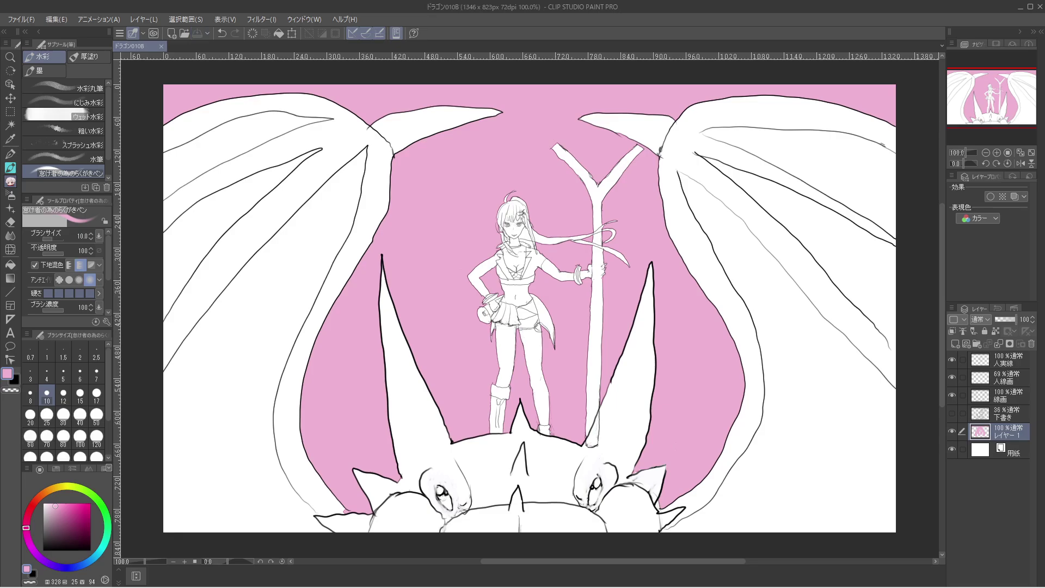
Rename the pink background layer レイヤー 1 to 空.
click(952, 413)
click(952, 413)
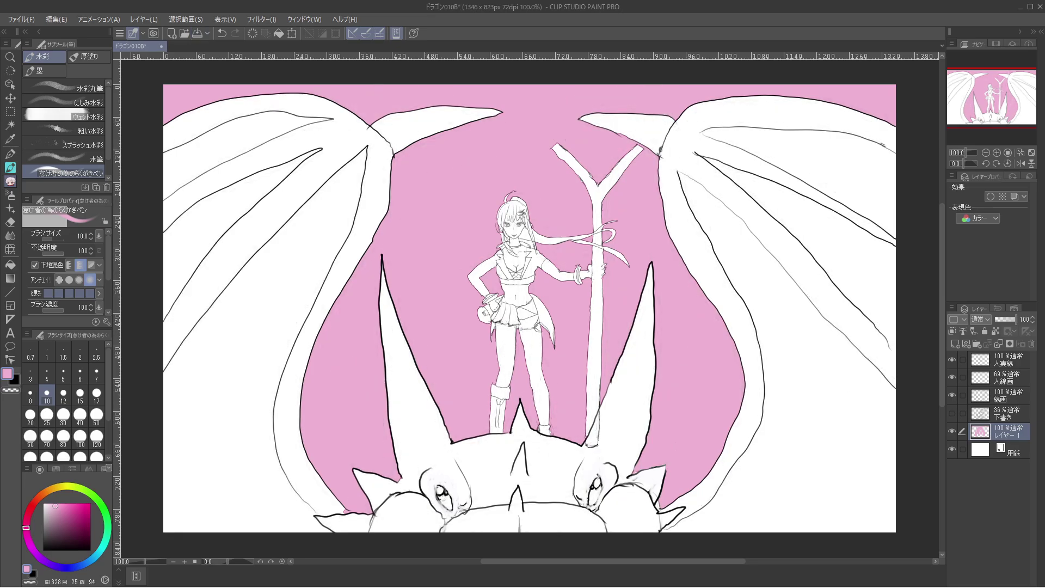
click(952, 431)
click(953, 431)
double_click(1007, 435)
text(soir)
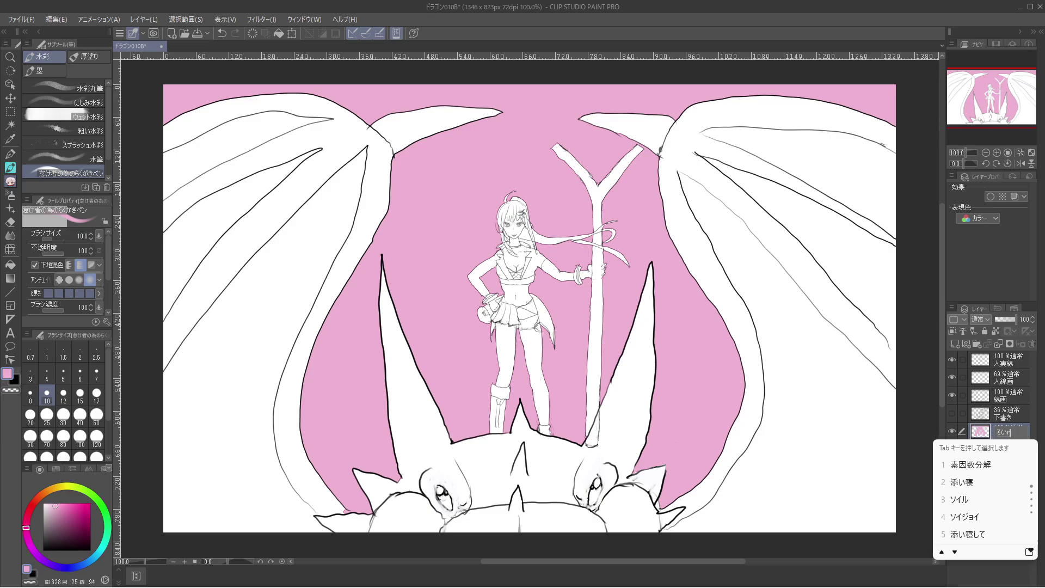
key(BackSpace)
key(BackSpace)
key(BackSpace)
text(sora)
key(space)
key(space)
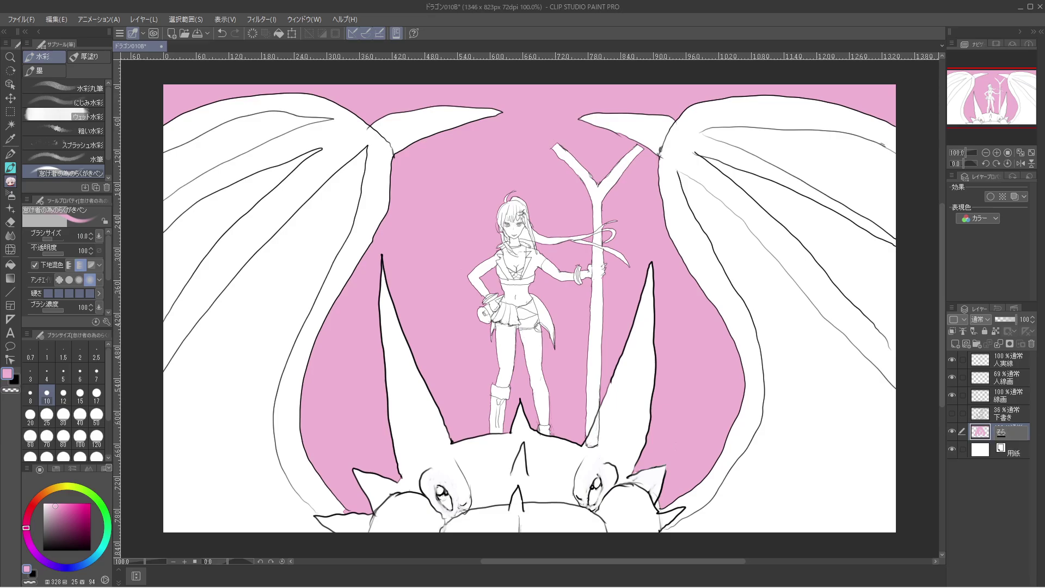
key(Return)
key(BackSpace)
key(BackSpace)
text(sora)
key(BackSpace)
key(BackSpace)
text(sora)
key(space)
key(space)
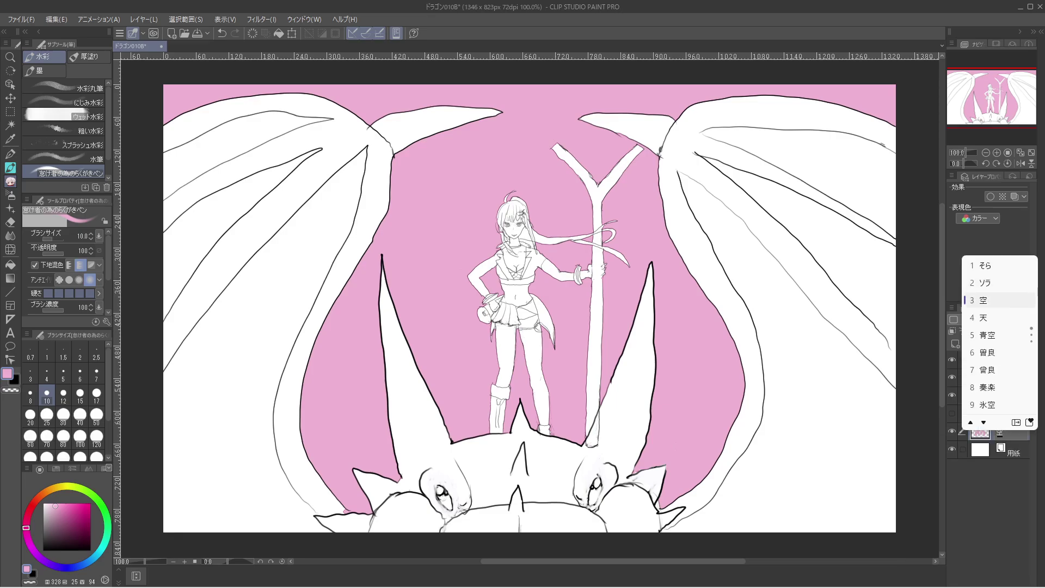
key(Return)
key(Return)
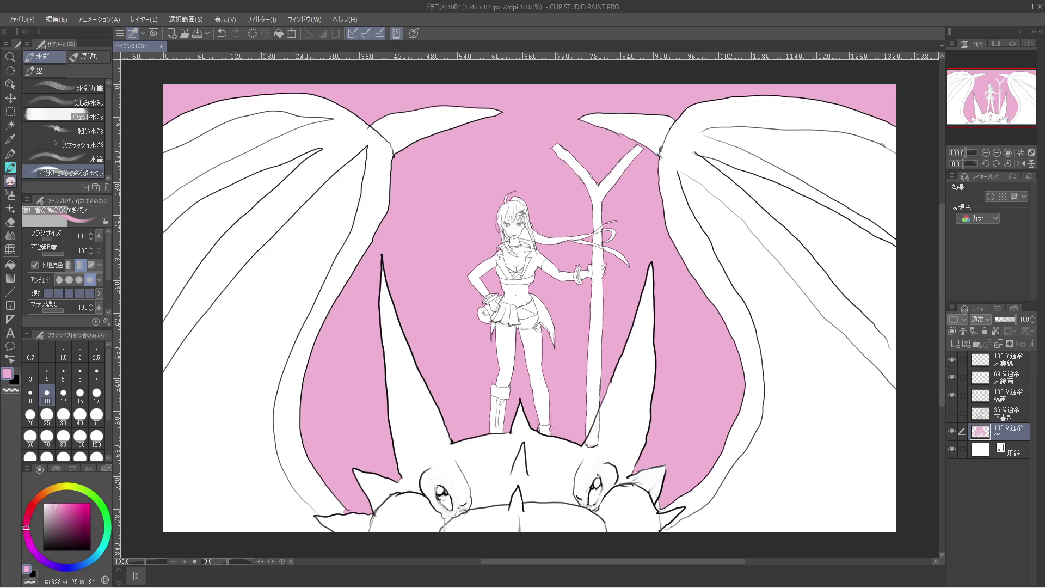
Draw the base line of the horn on the side away from the staff in black on the 線画 layer, with brush size 4.
click(1002, 396)
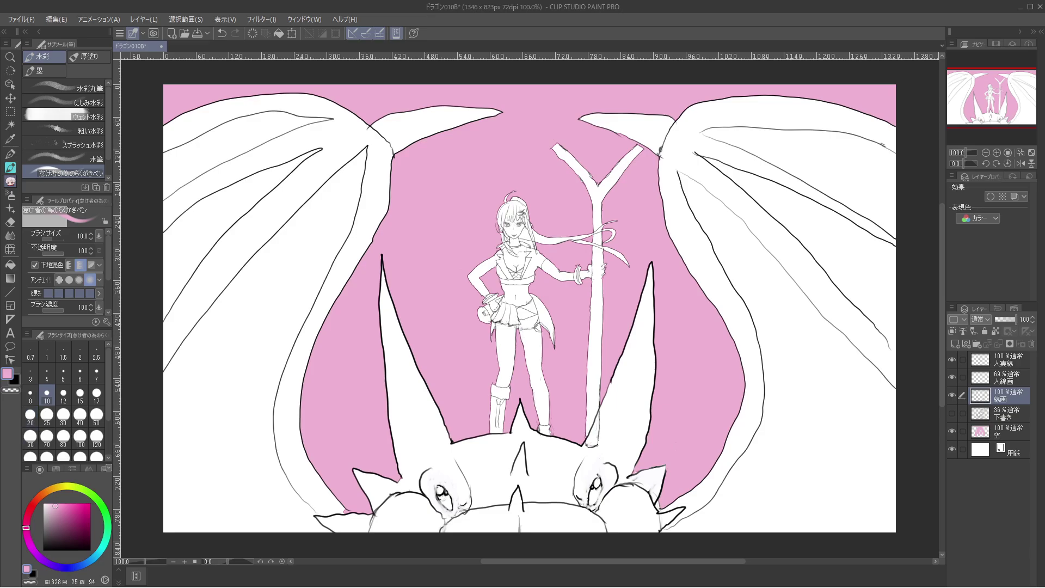
click(44, 550)
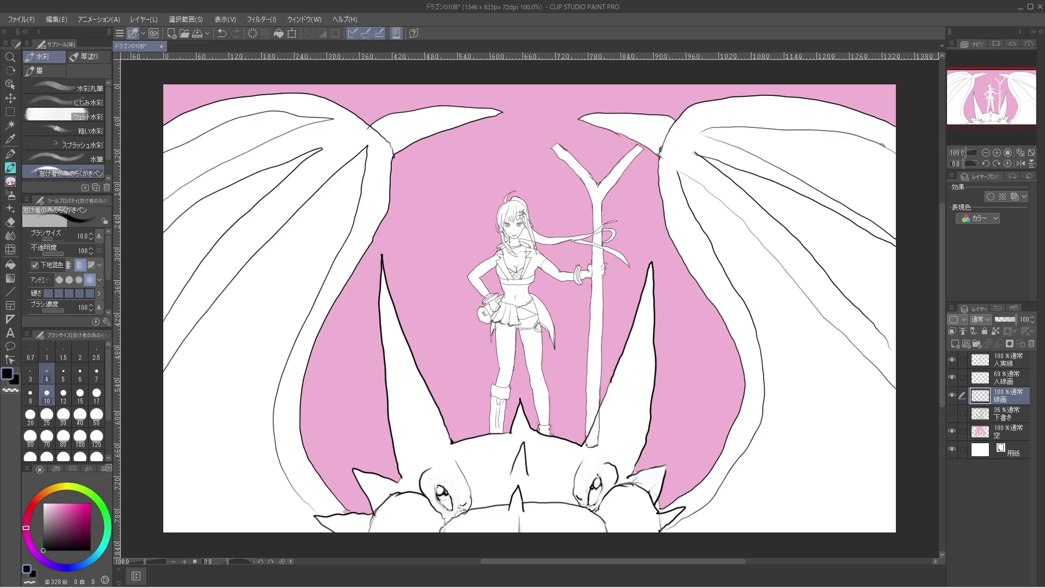
click(47, 373)
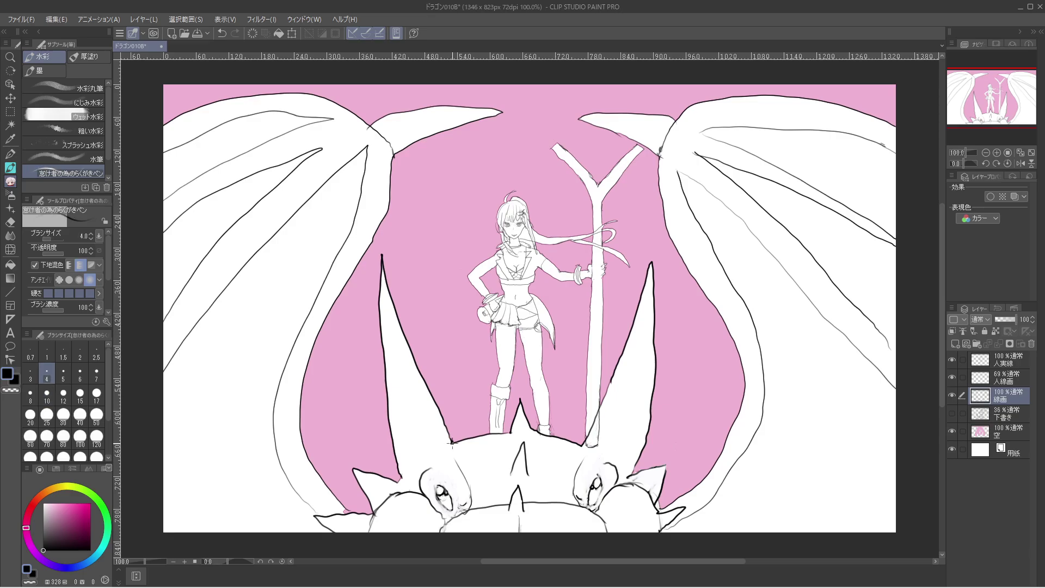
drag(447, 452, 397, 483)
Draw the base line of the horn beside the staff, redoing misplaced strokes, and close the bases of the head's central spikes.
mouse_move(582, 444)
mouse_down()
mouse_move(596, 465)
mouse_move(625, 458)
mouse_move(602, 461)
mouse_move(633, 469)
mouse_move(610, 467)
mouse_up()
key(ctrl+z)
key(ctrl+z)
drag(578, 448, 612, 469)
key(ctrl+z)
key(ctrl+z)
drag(630, 477, 618, 472)
drag(520, 436, 533, 432)
mouse_move(511, 472)
mouse_down()
mouse_move(533, 477)
mouse_move(509, 513)
mouse_move(524, 513)
mouse_up()
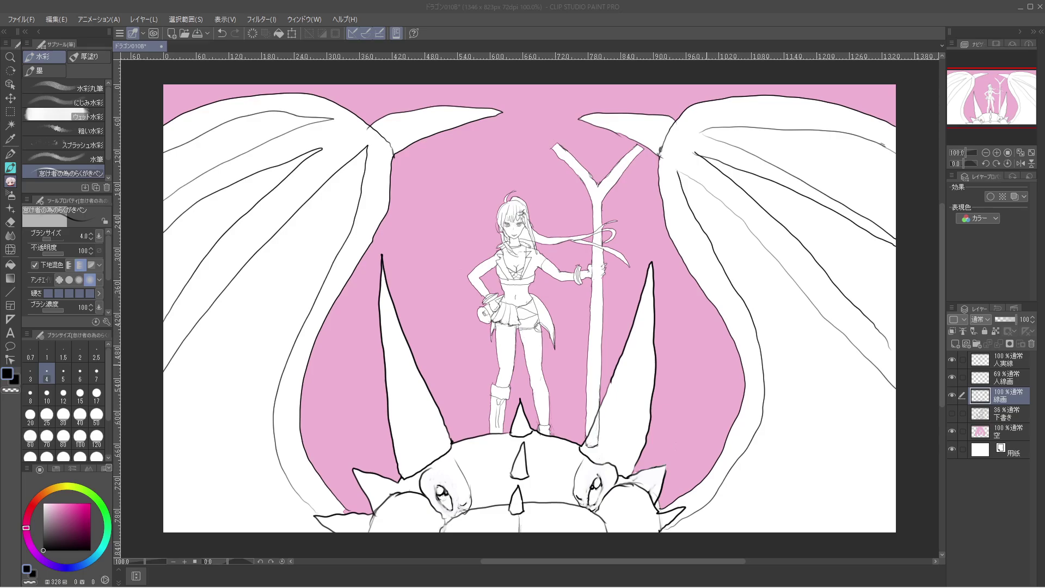
Sample the background pink and fill the small gaps around the figure's hair and neck on the 空 layer.
alt+click(697, 343)
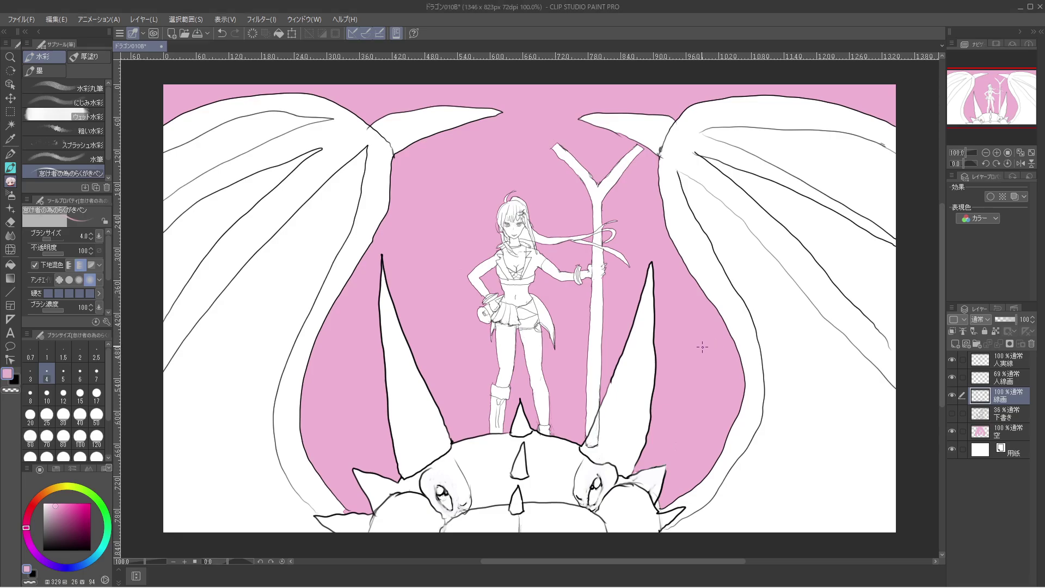
key(g)
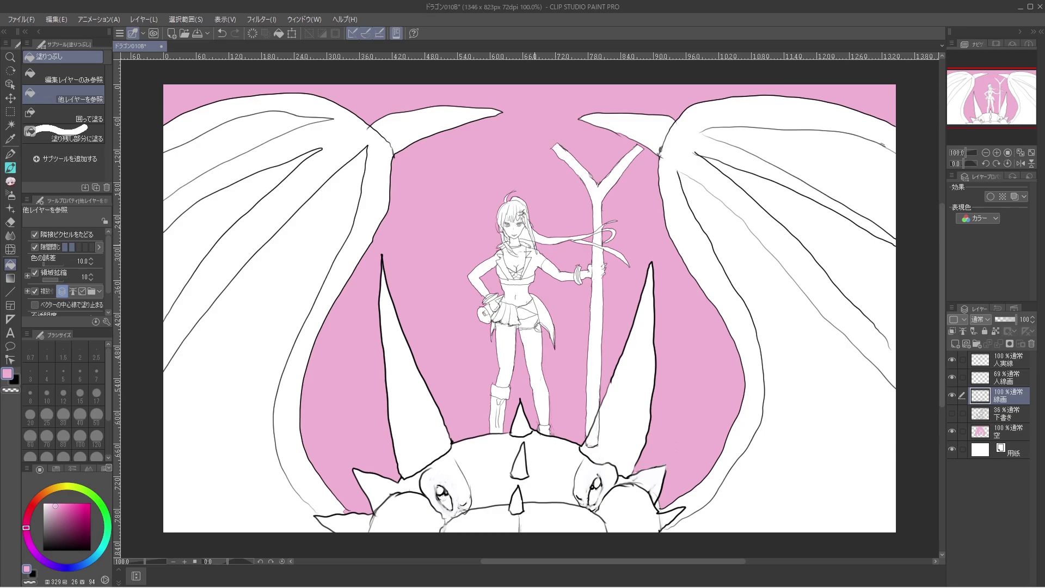
click(526, 244)
scroll(566, 224, up, 5)
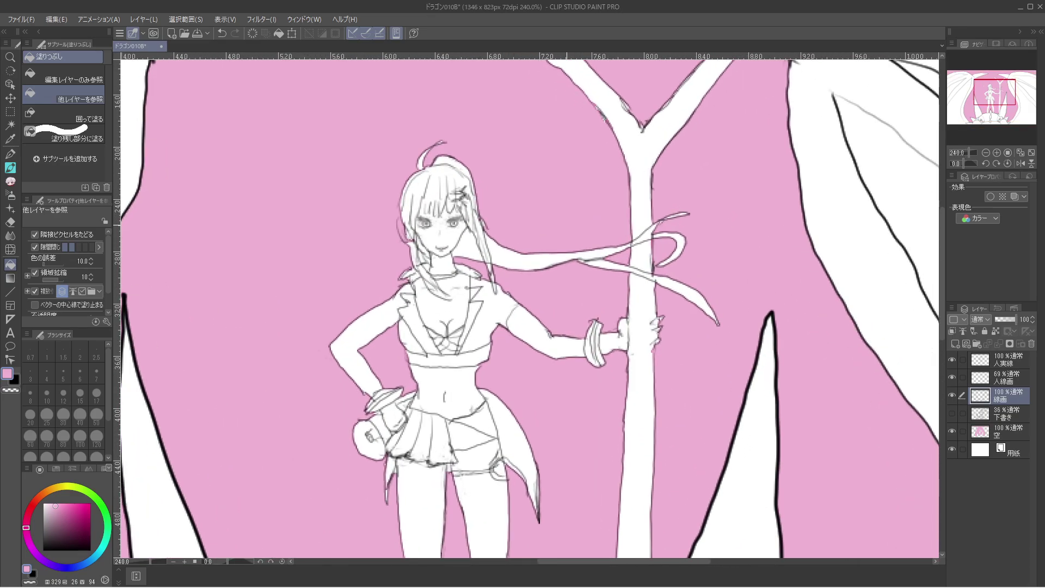
click(422, 256)
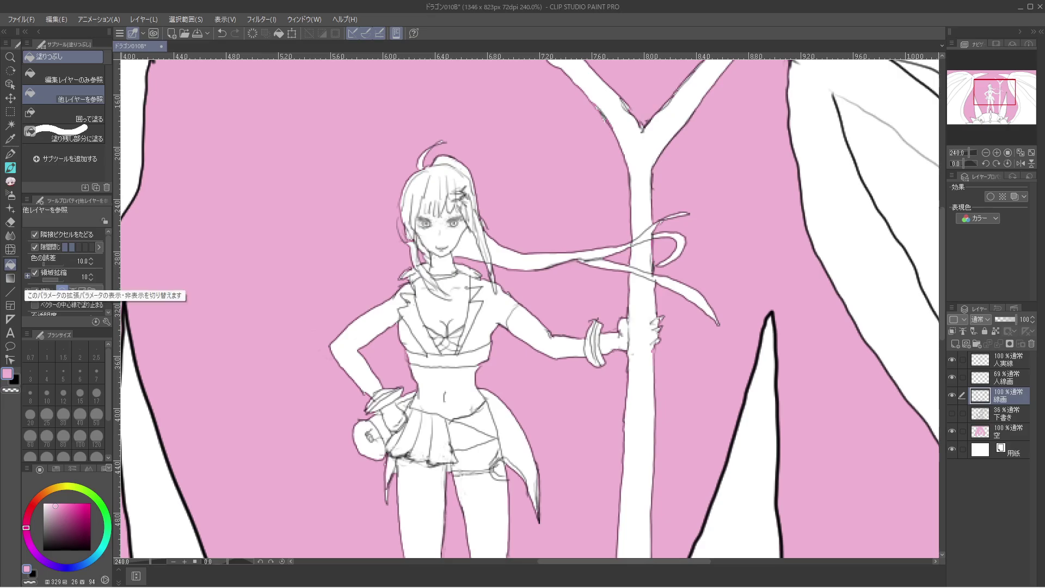
key(ctrl+z)
key(ctrl+z)
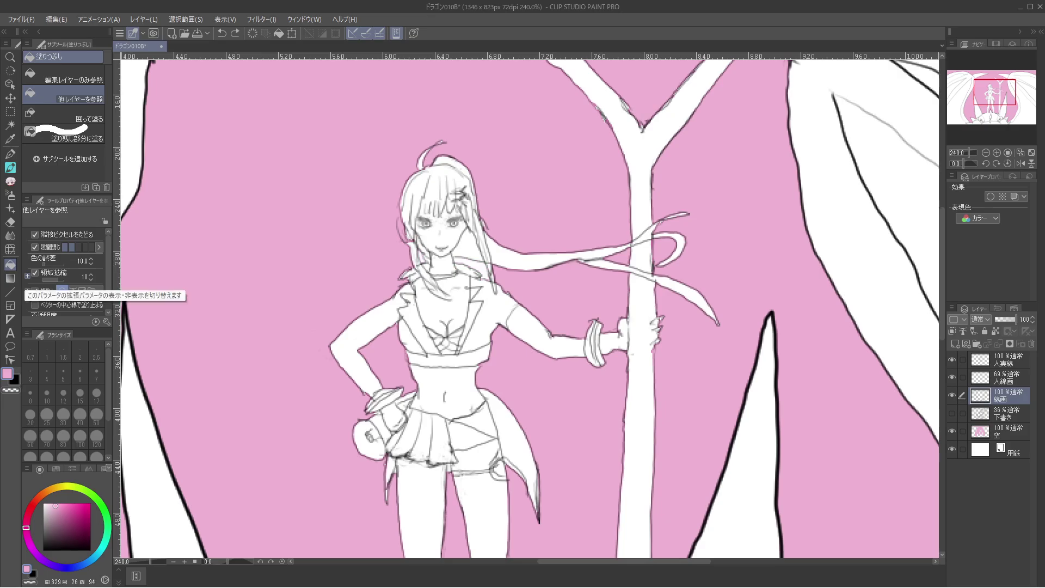
click(1000, 431)
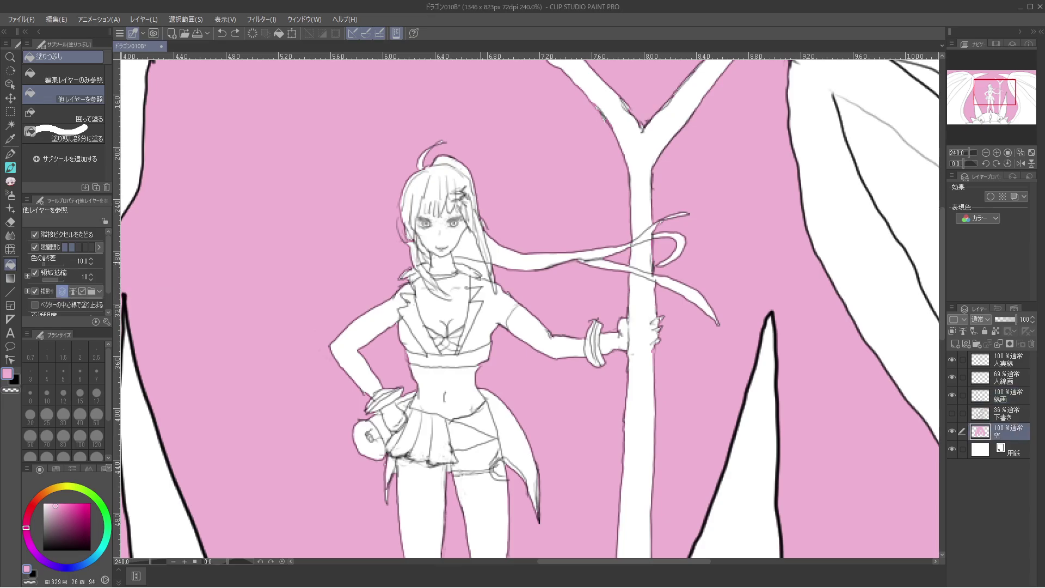
click(481, 266)
click(421, 256)
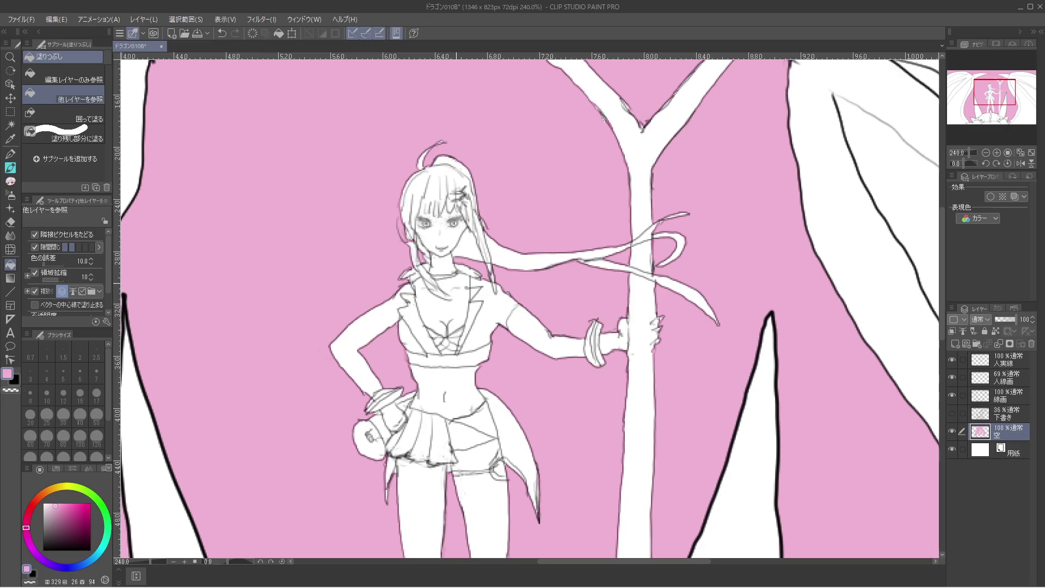
Draw the outline of the hair tuft beside the figure's face in black on the 線画 layer, with brush size 1.
scroll(456, 283, up, 1)
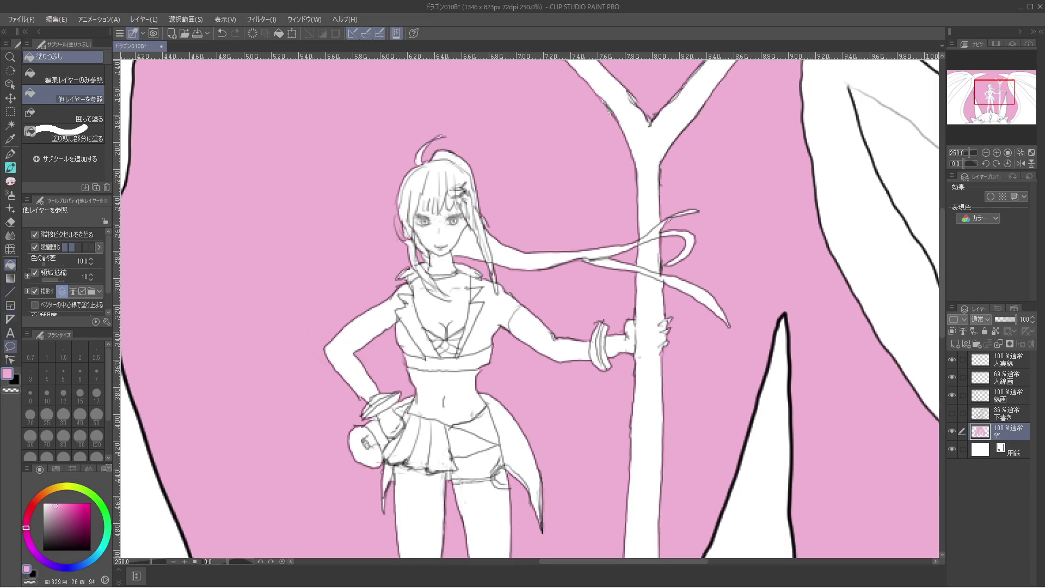
click(14, 380)
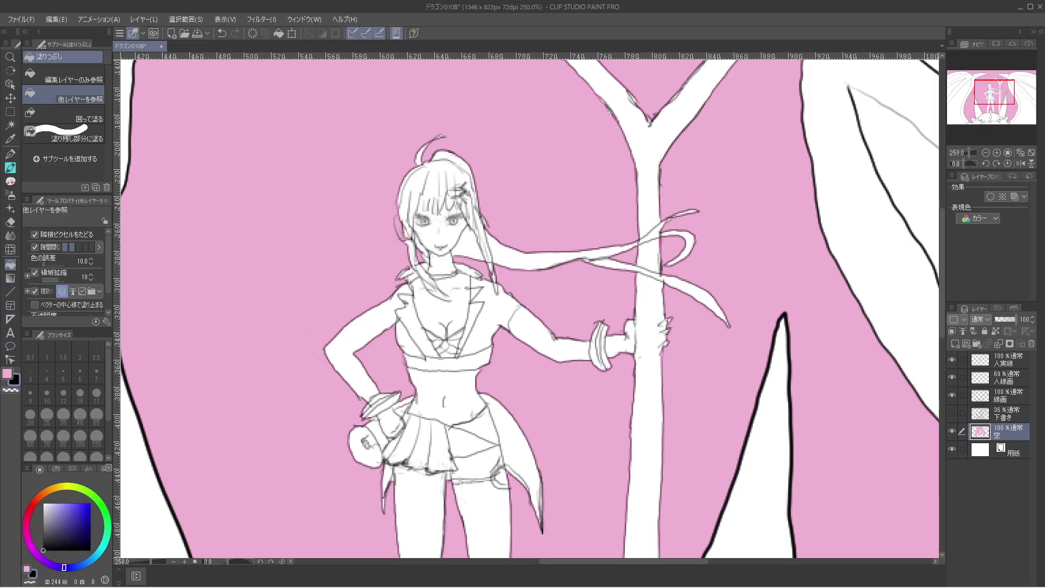
click(10, 181)
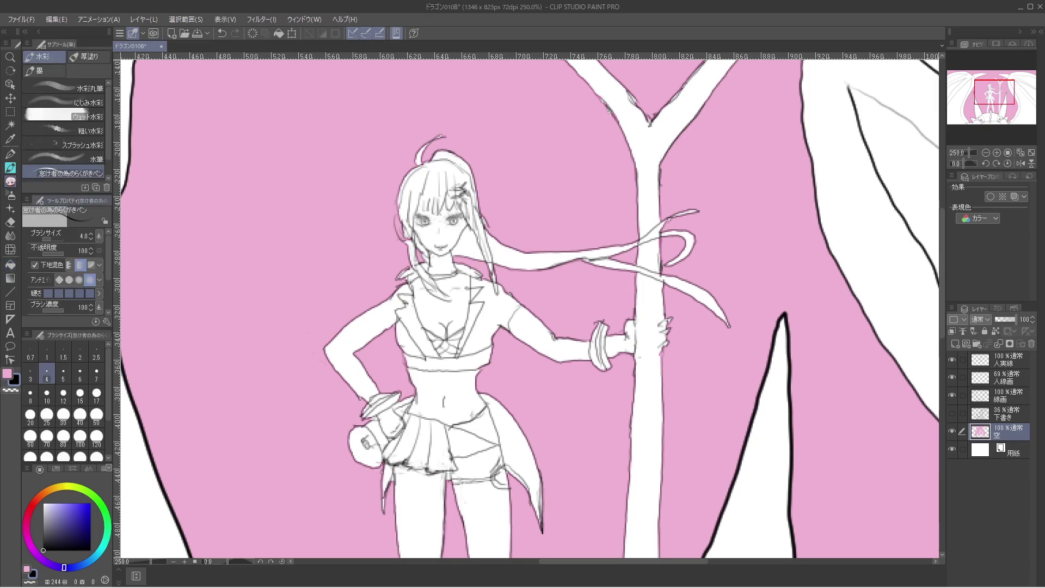
click(1007, 396)
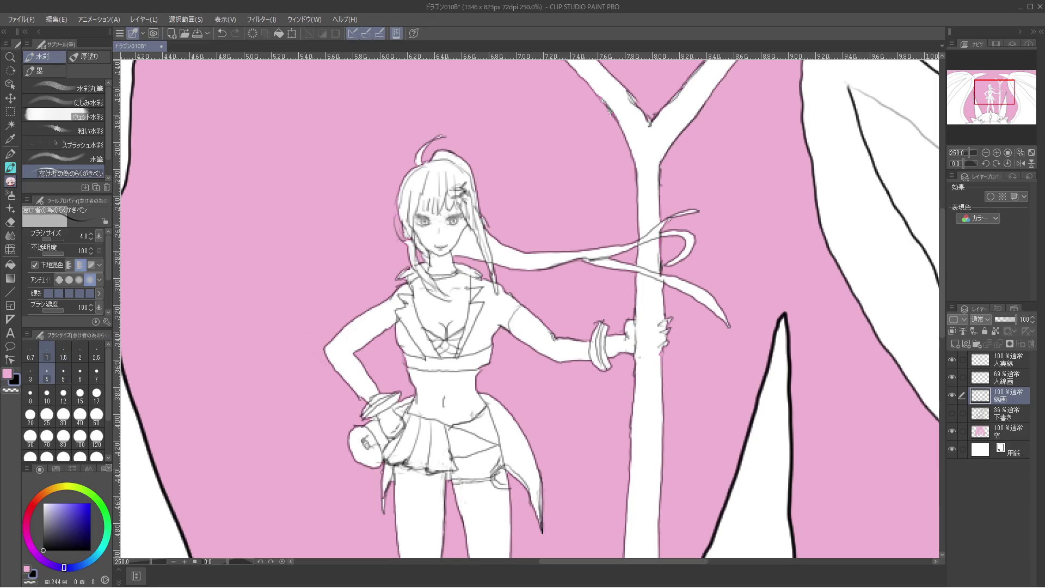
click(47, 353)
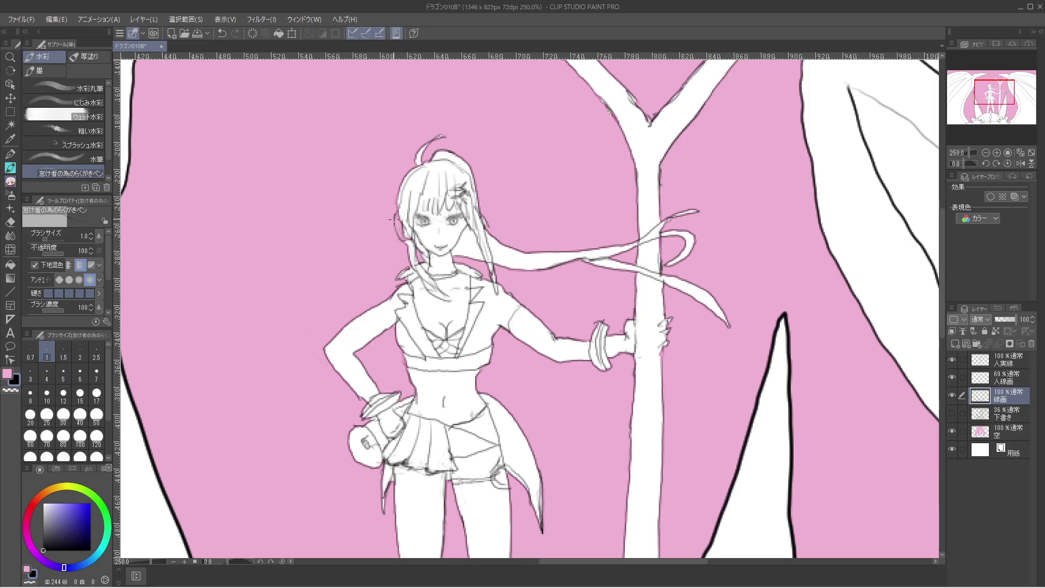
drag(395, 221, 407, 241)
Clear the pink inside the hair tuft beside the face on the 空 layer with a transparent fill.
click(10, 265)
click(1001, 432)
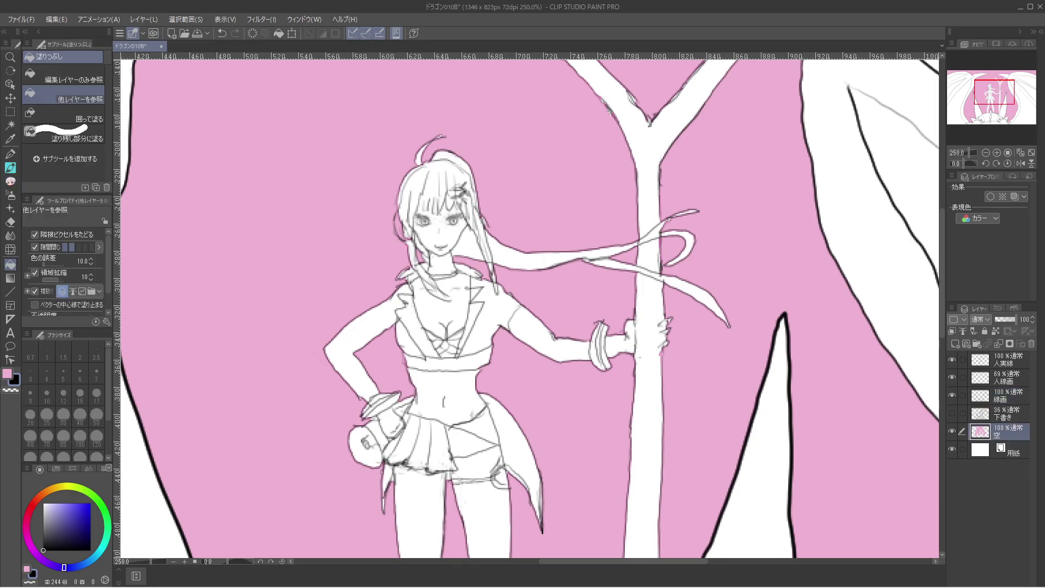
click(11, 389)
click(399, 226)
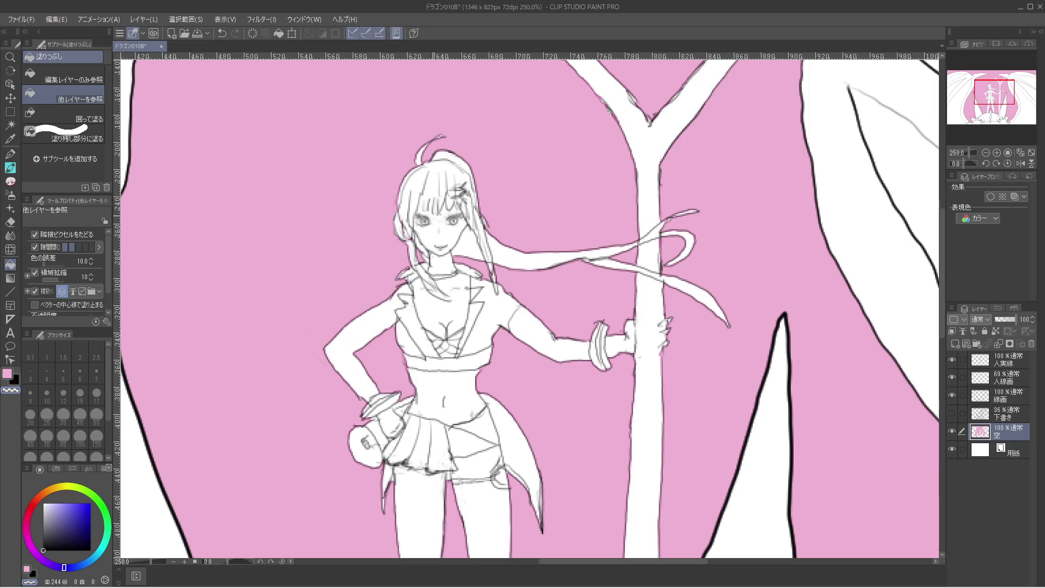
Check the fill across the whole drawing and around the figure, and save the file.
scroll(433, 209, down, 6)
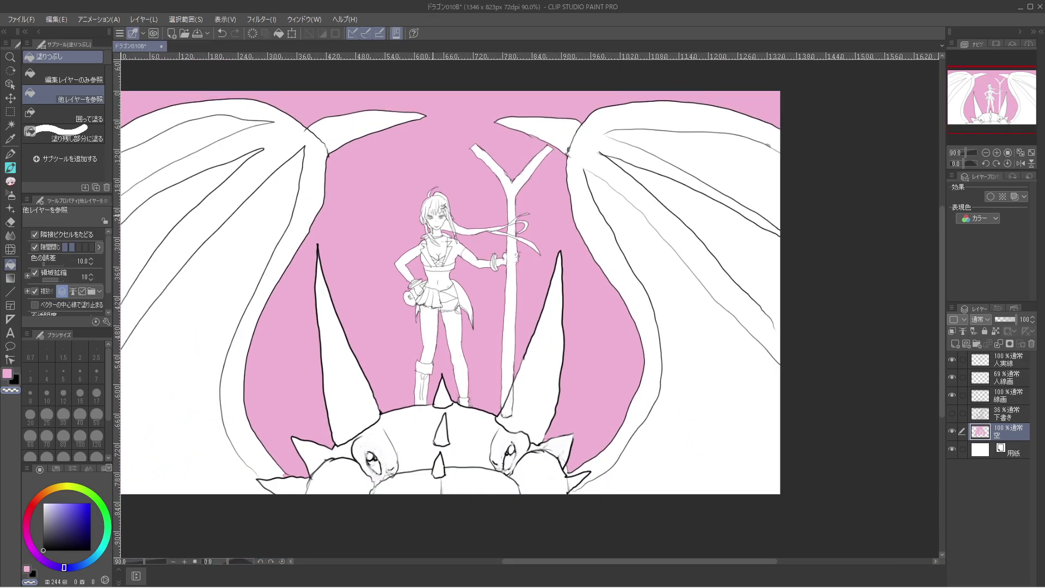
scroll(431, 214, up, 5)
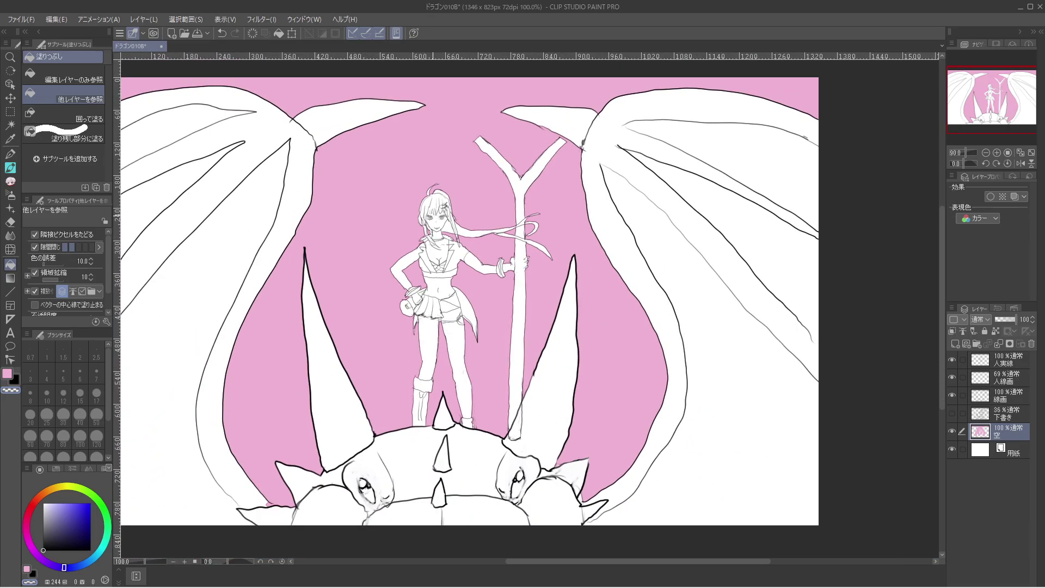
scroll(441, 218, up, 1)
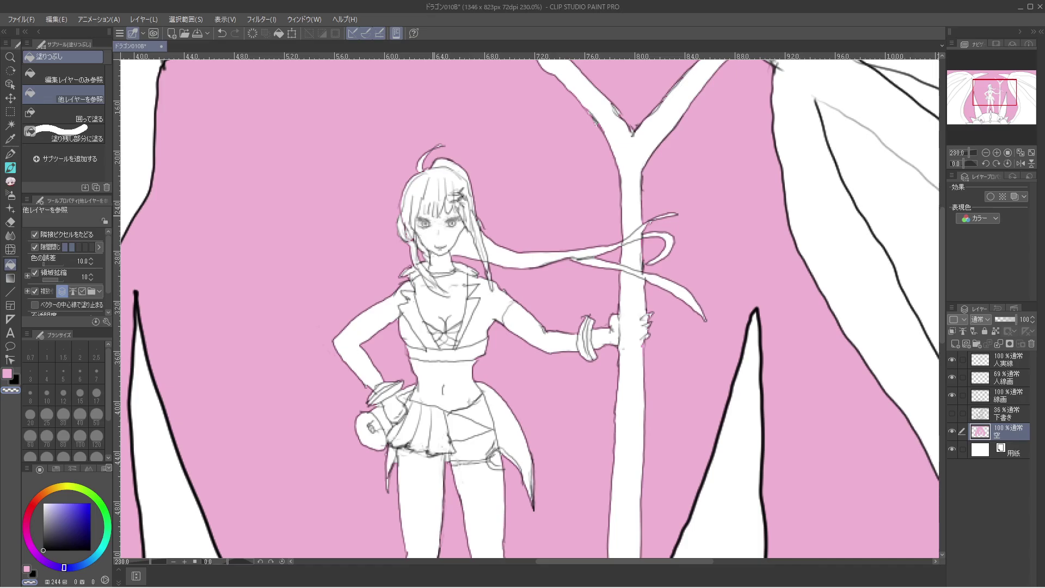
key(ctrl+s)
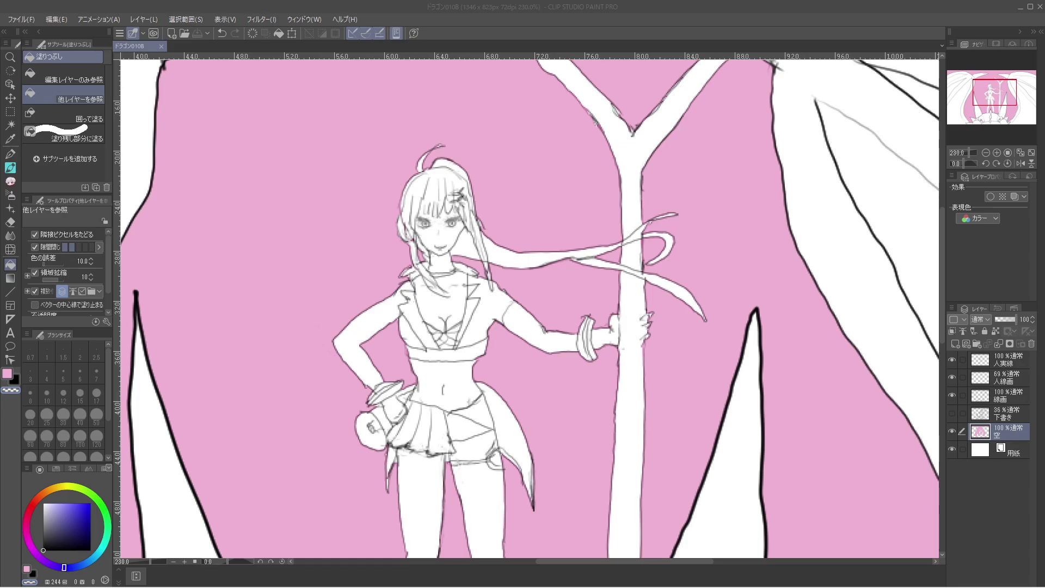
View the whole drawing and hide and reshow the 線画 layer to check which line art it holds.
scroll(484, 337, down, 6)
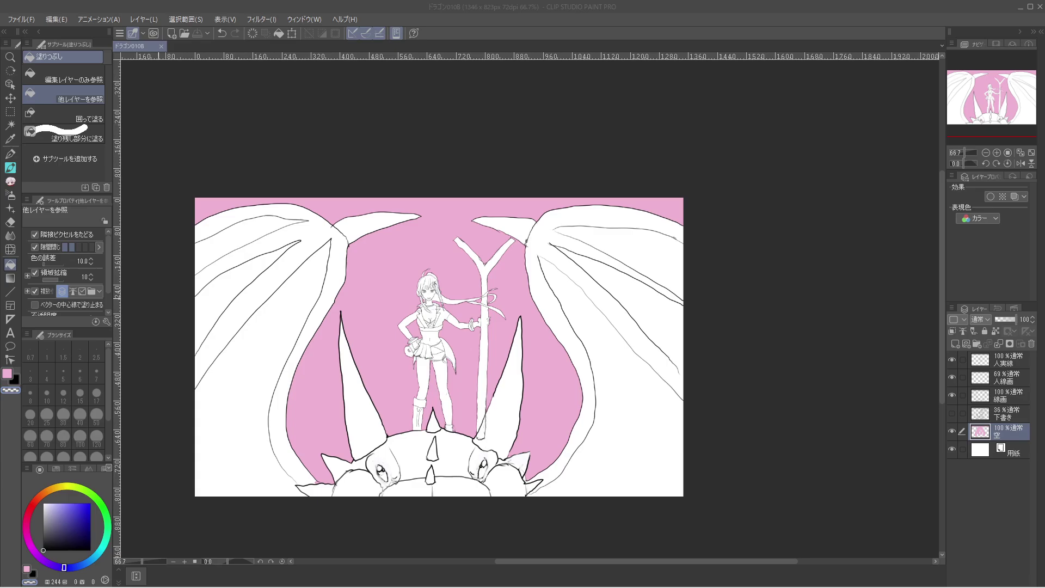
key(ctrl+plus)
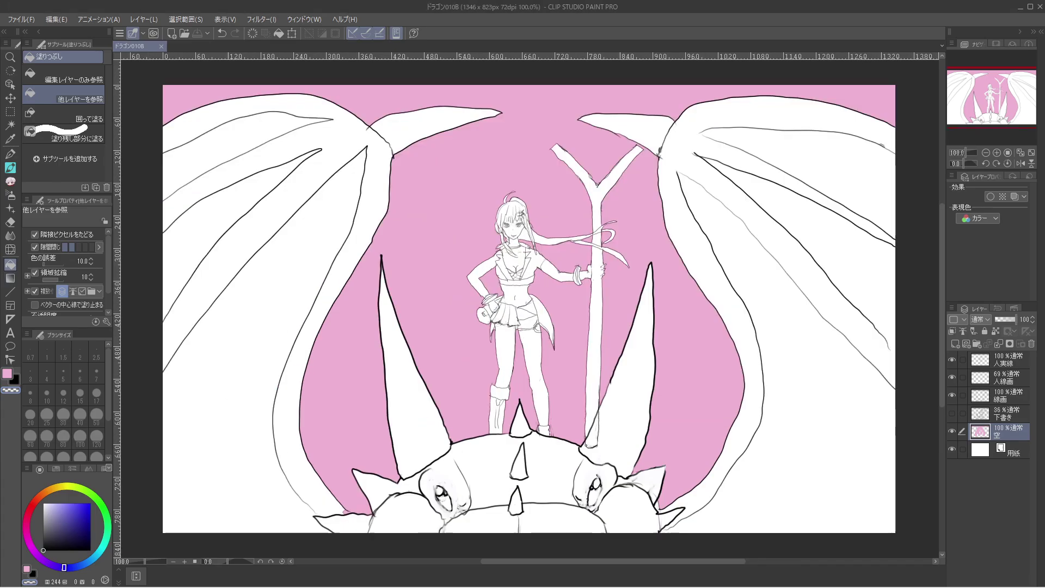
key(b)
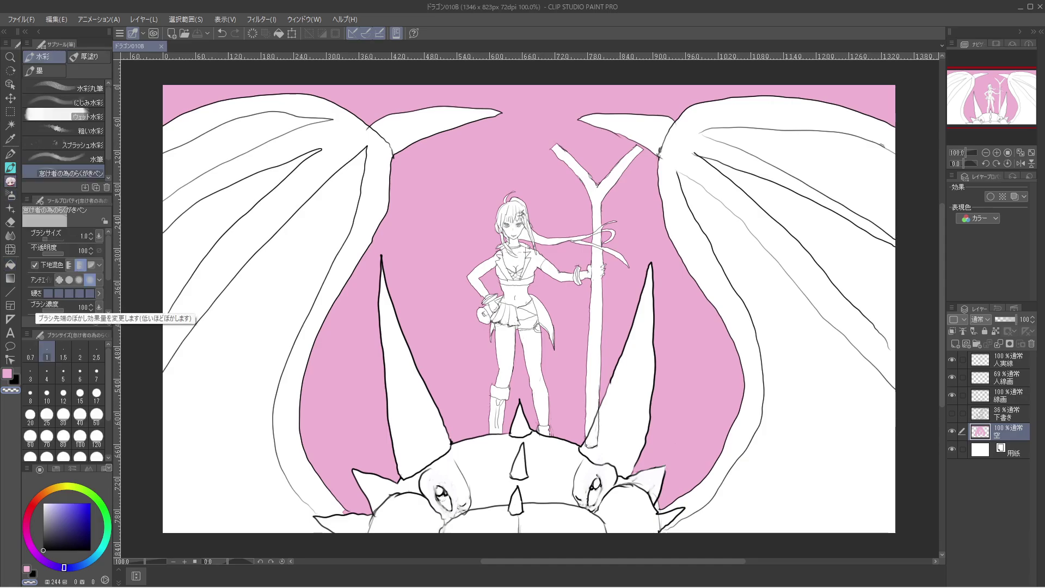
key(g)
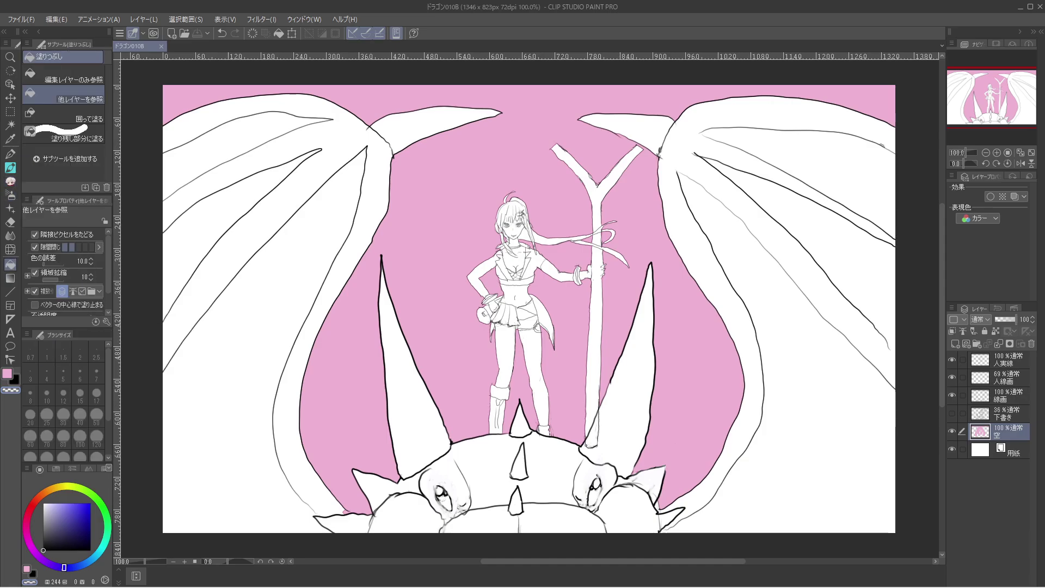
key(c)
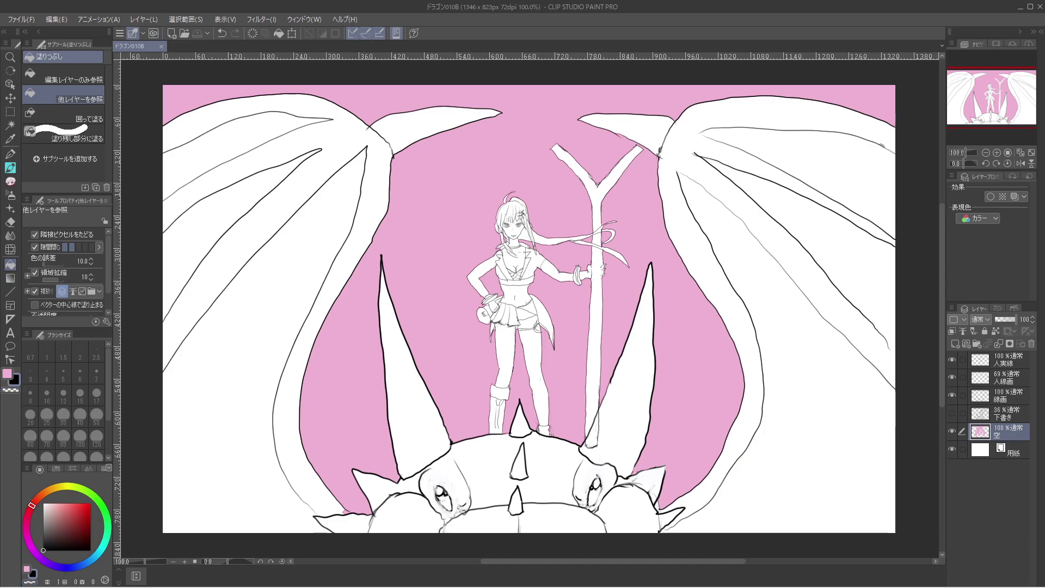
click(1007, 395)
click(952, 395)
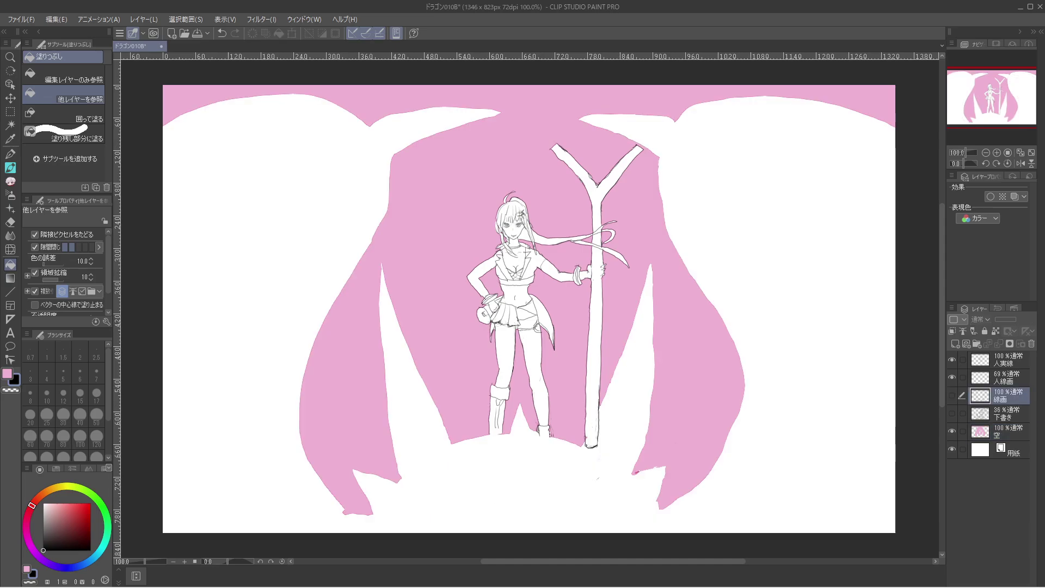
click(952, 395)
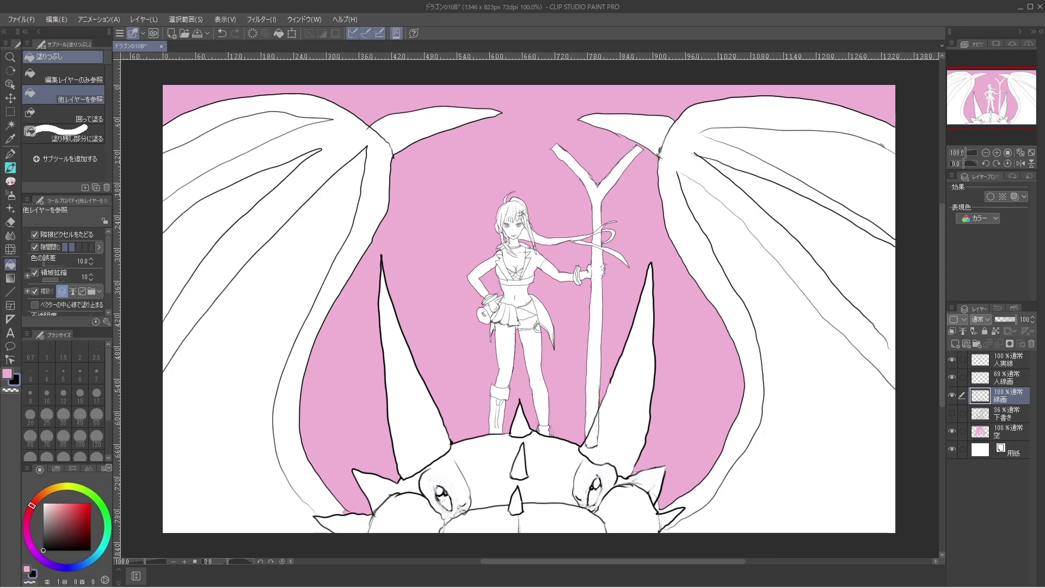
Add a new layer named 竜色 and place it directly below the 線画 layer.
click(144, 19)
click(179, 33)
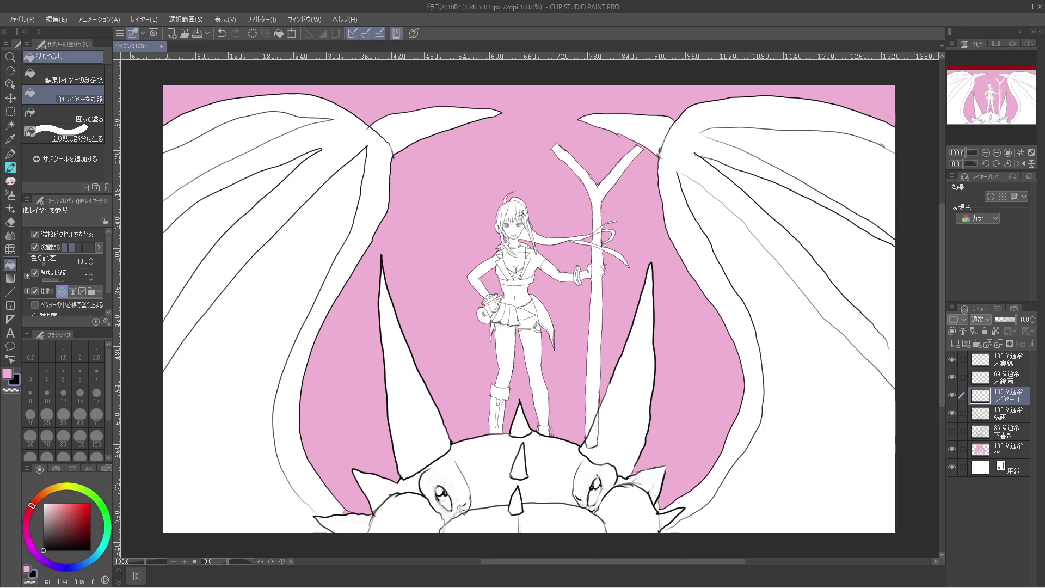
double_click(1009, 399)
text(竜)
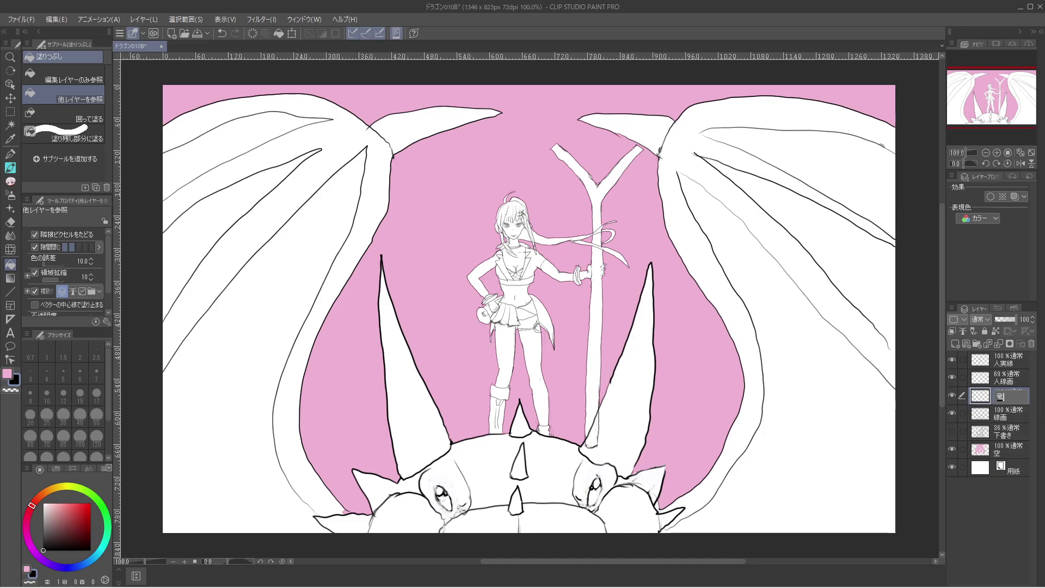
key(Return)
text(いお)
key(BackSpace)
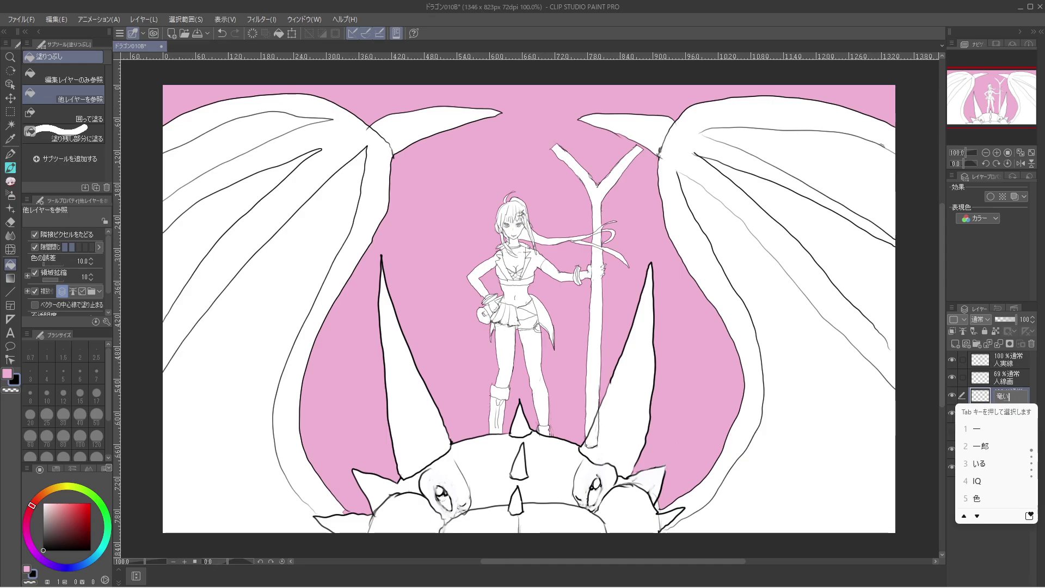
key(BackSpace)
text(色)
key(space)
key(Return)
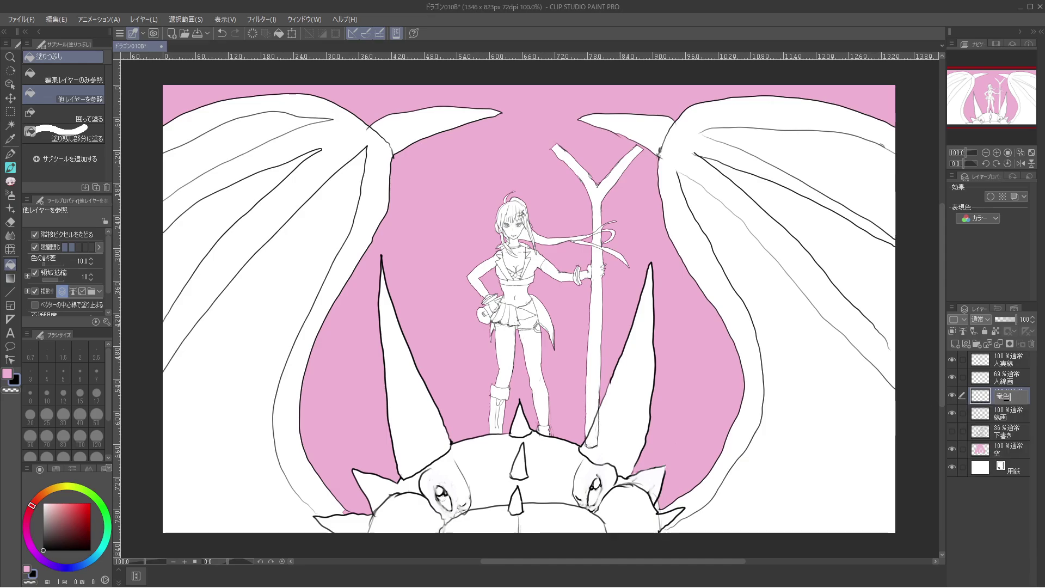
key(Return)
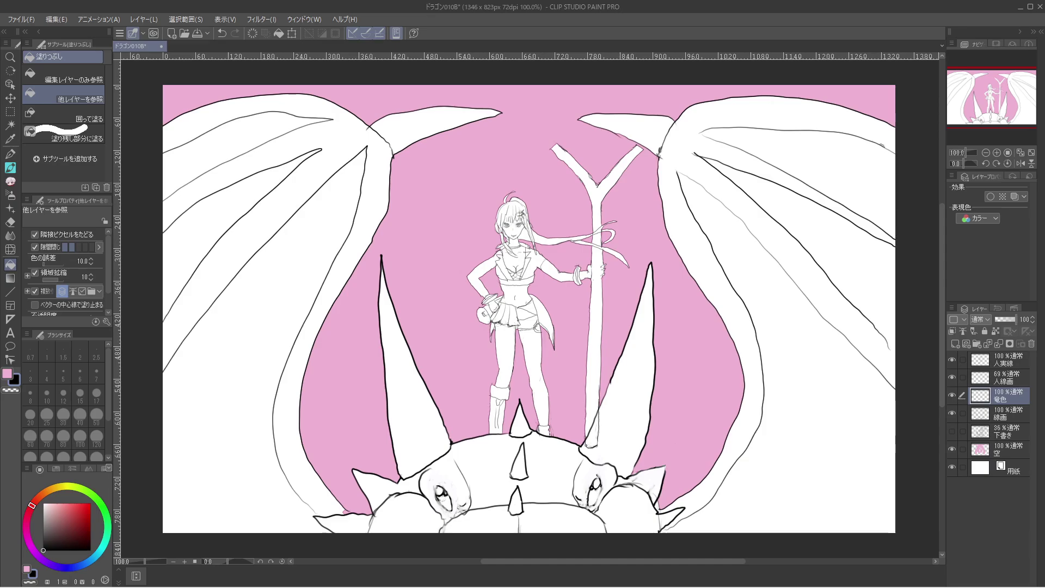
drag(1001, 396, 1001, 420)
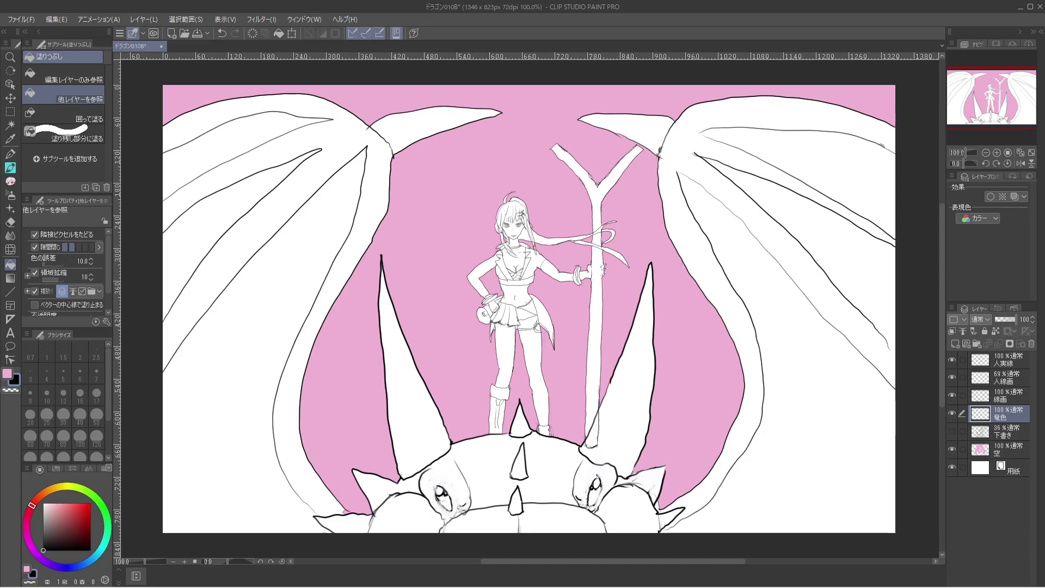
Choose a light red and fill the dragon's forehead and the brow areas around both eyes on the 竜色 layer.
click(952, 377)
click(952, 377)
click(952, 378)
click(952, 378)
drag(74, 508, 64, 506)
click(813, 379)
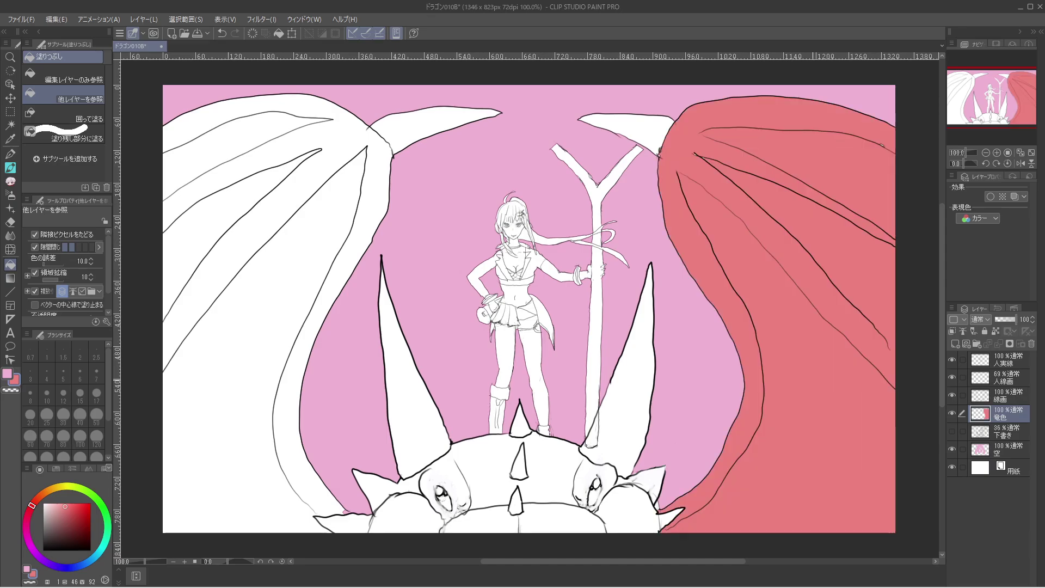
key(ctrl+z)
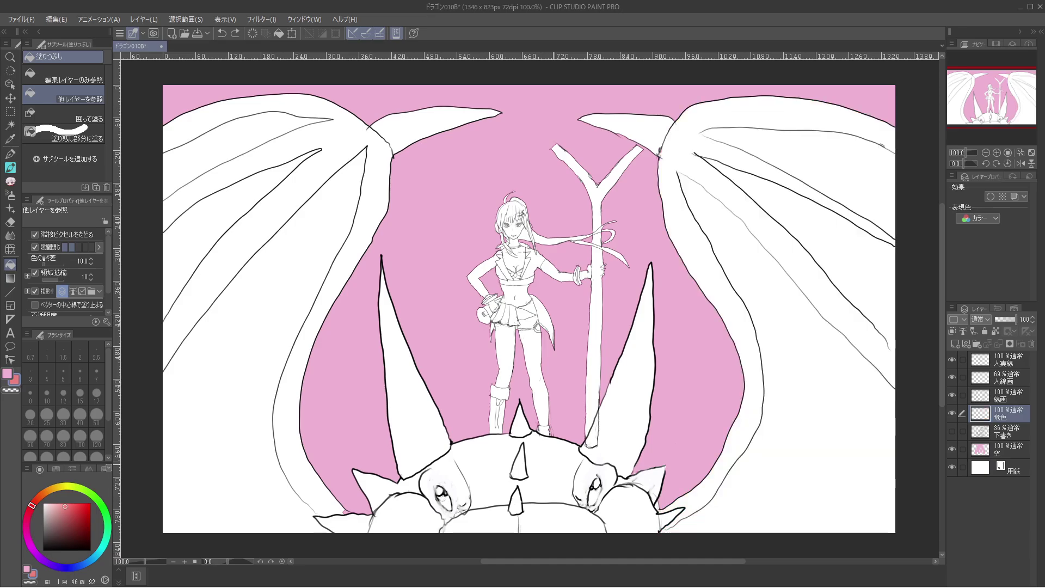
click(554, 464)
click(626, 419)
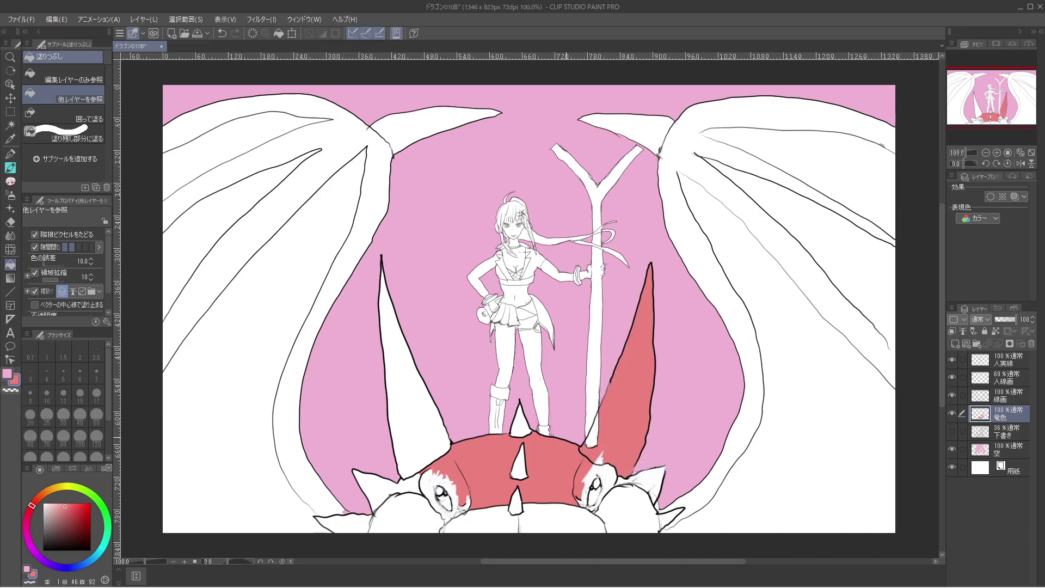
key(ctrl+z)
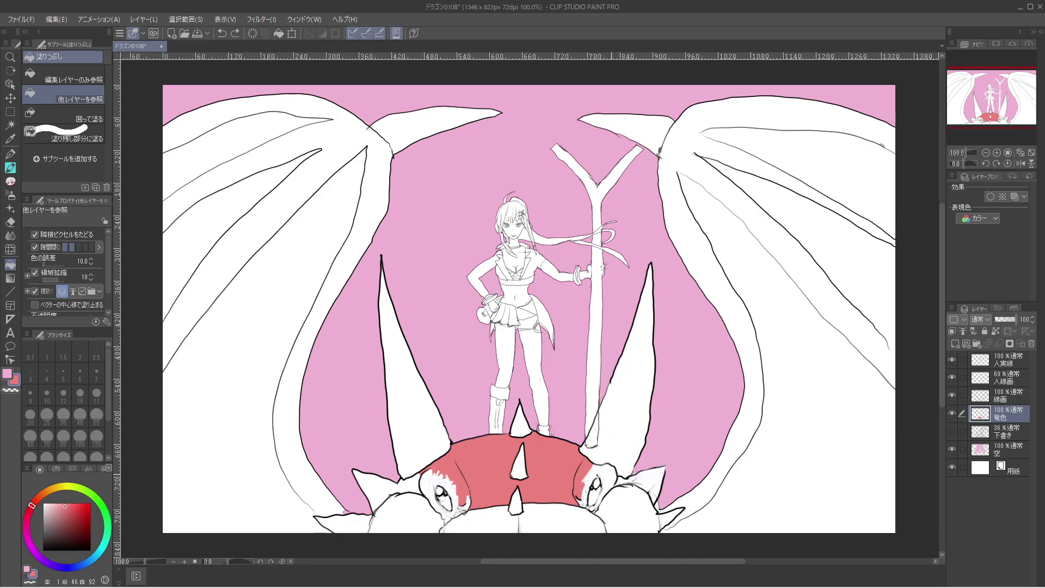
click(609, 479)
click(427, 483)
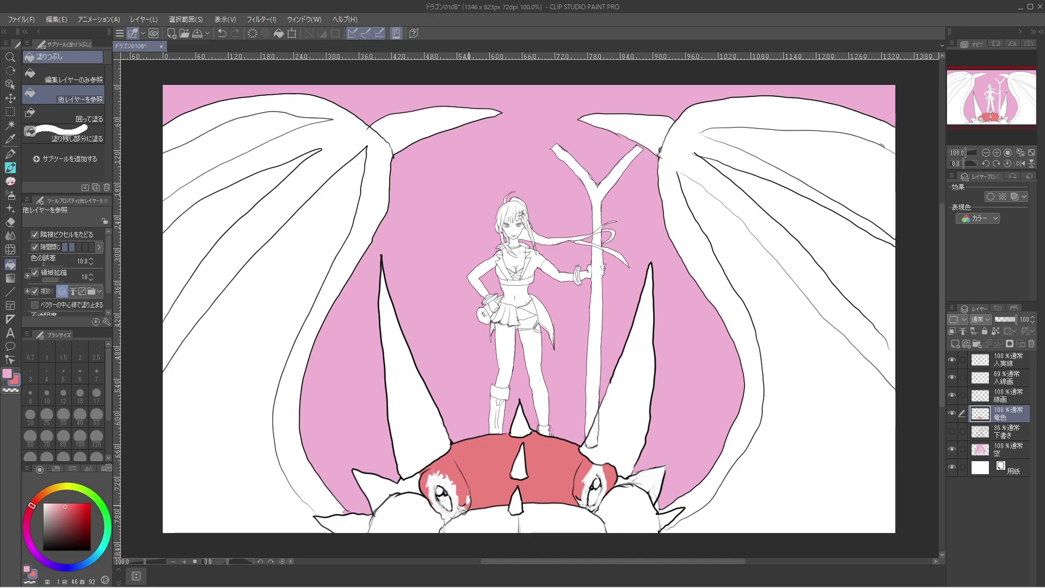
Fill both halves of the dragon's snout and both cheeks with the light red, leaving the ear fins unfilled.
click(631, 512)
click(561, 520)
click(482, 520)
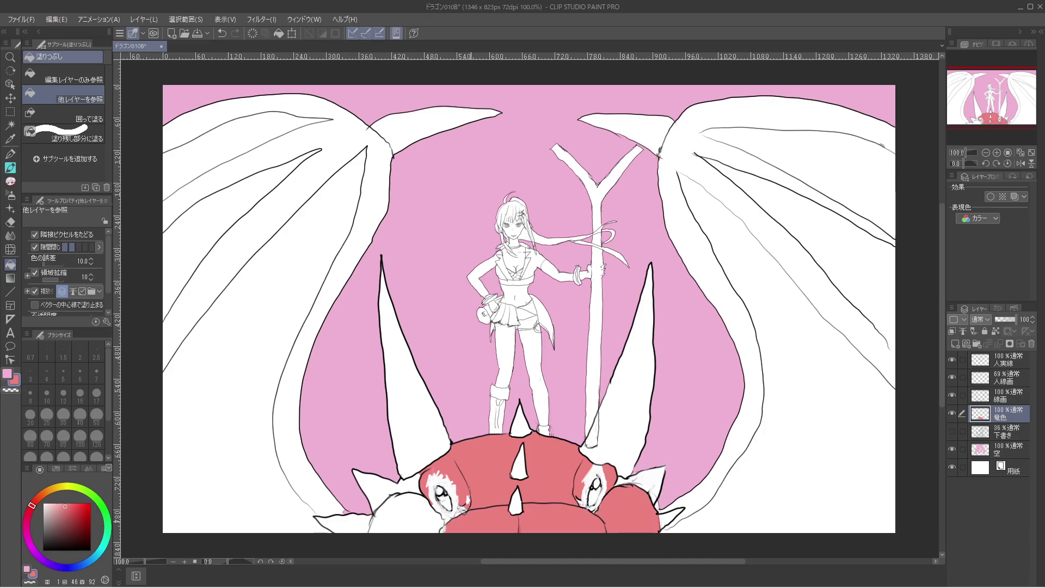
click(406, 514)
click(384, 488)
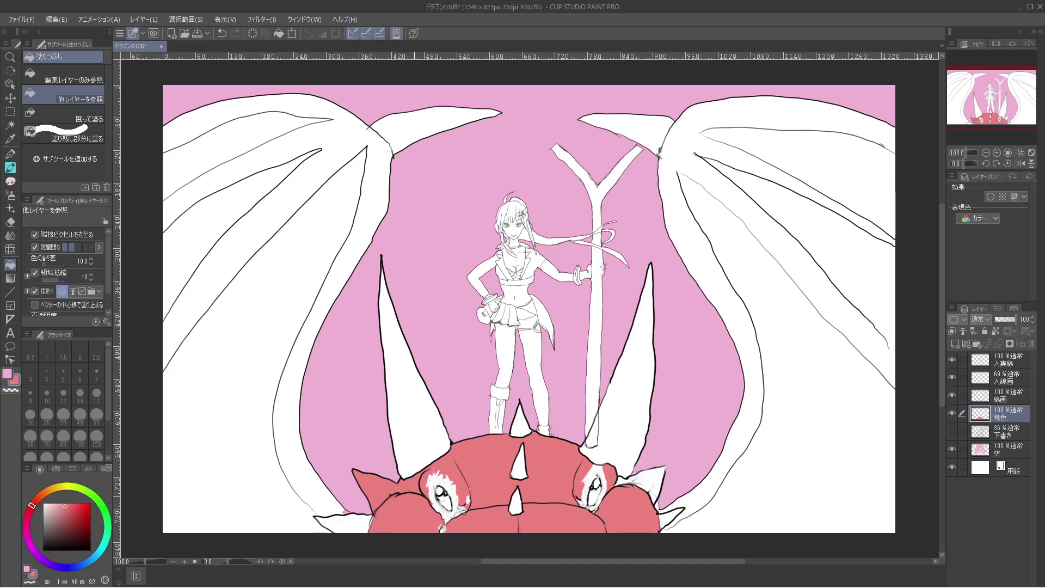
key(ctrl+z)
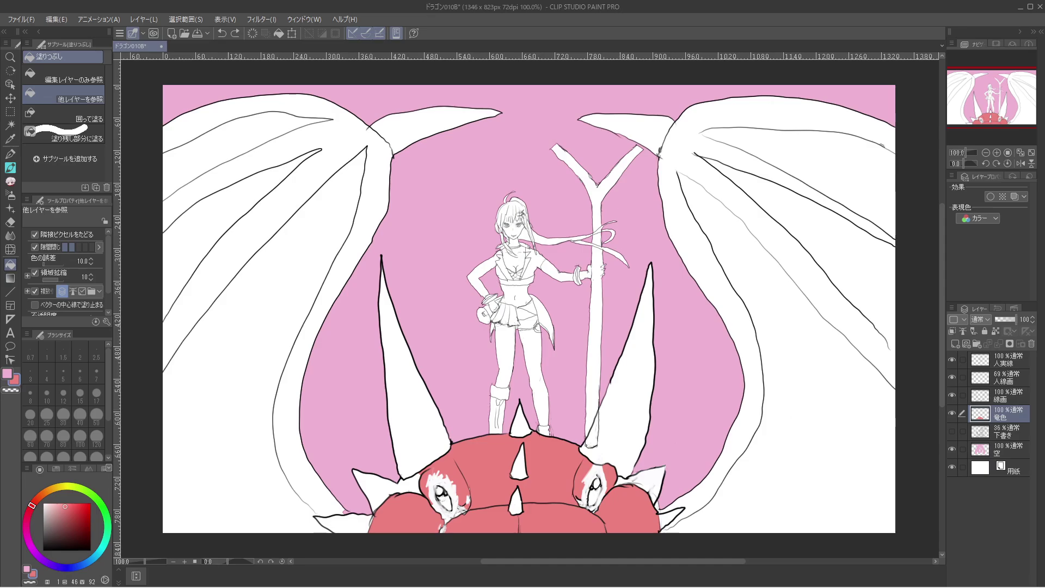
Close the gaps in the ear fin, wing bone and cheek spike outlines on the 線画 layer in black with brush size 4.
click(999, 395)
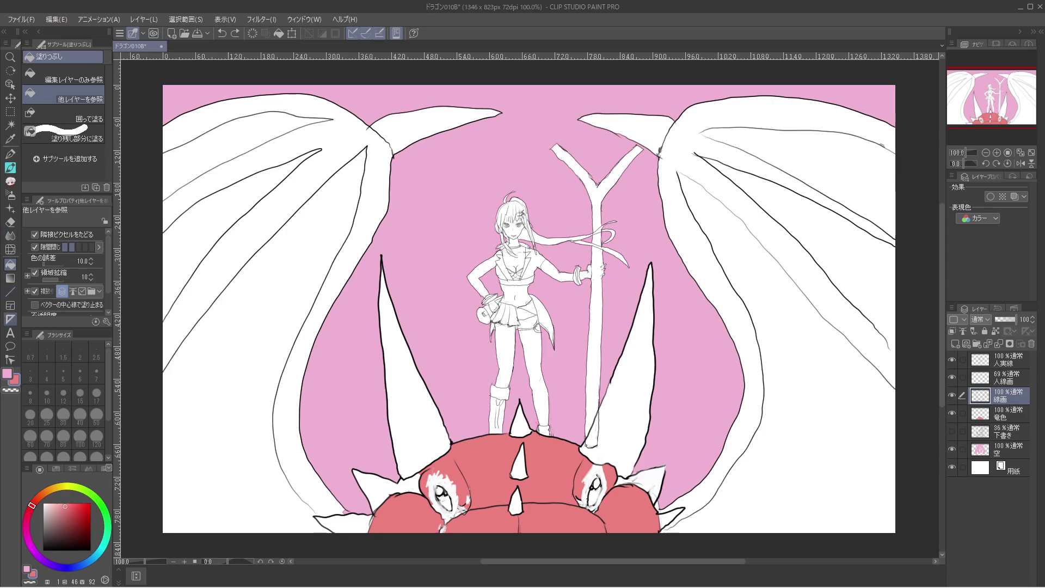
click(7, 373)
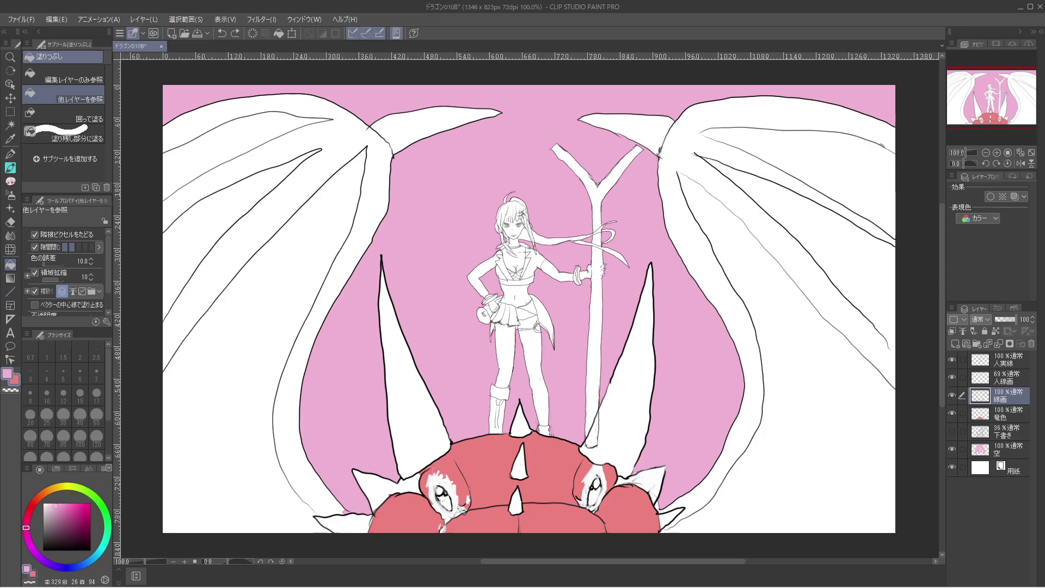
click(43, 550)
key(b)
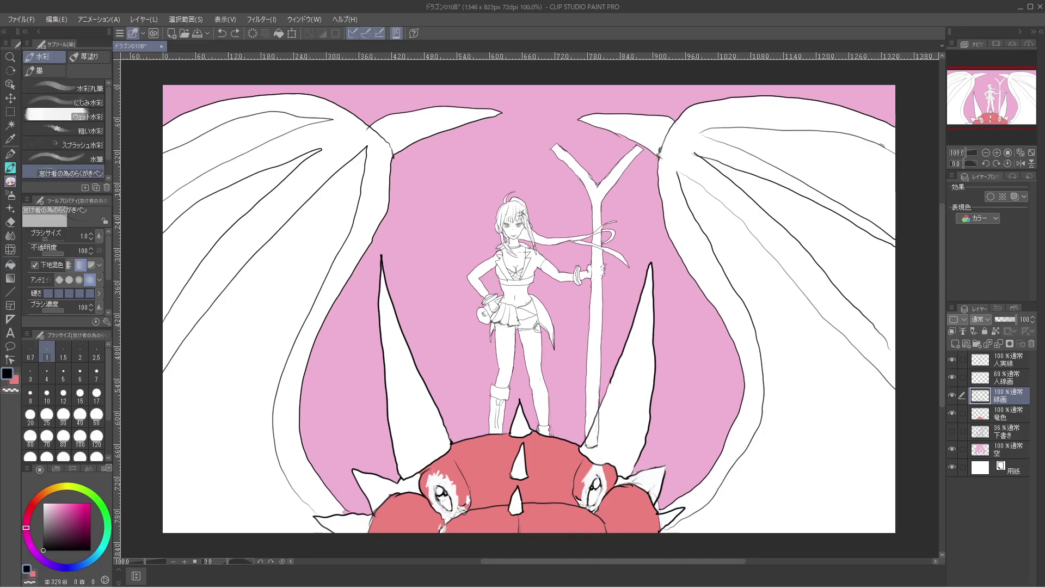
key(bracketright)
key(bracketright)
key(bracketright)
key(bracketright)
key(bracketright)
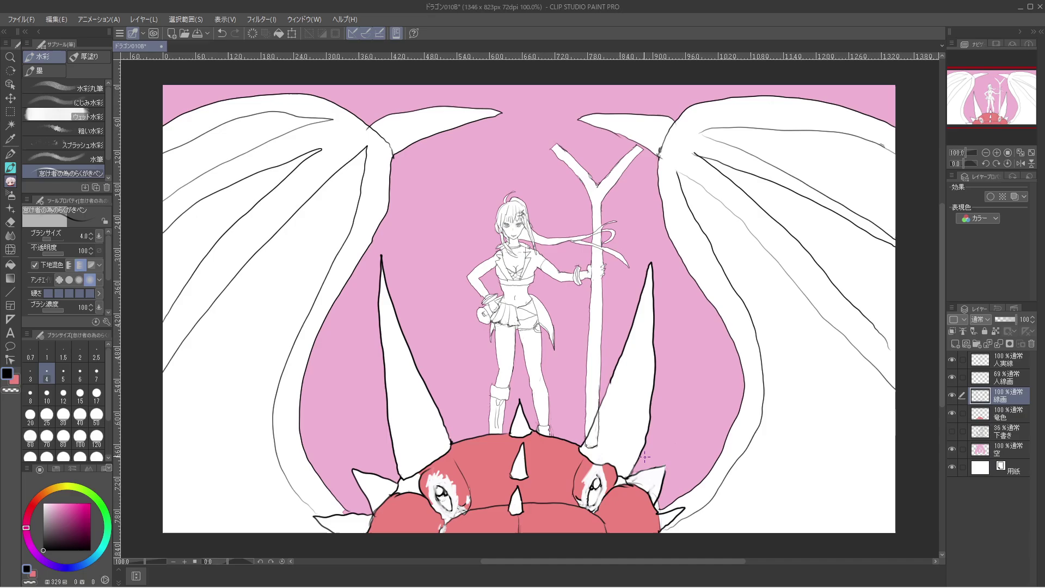
drag(666, 465, 662, 480)
drag(677, 172, 684, 175)
drag(699, 132, 706, 135)
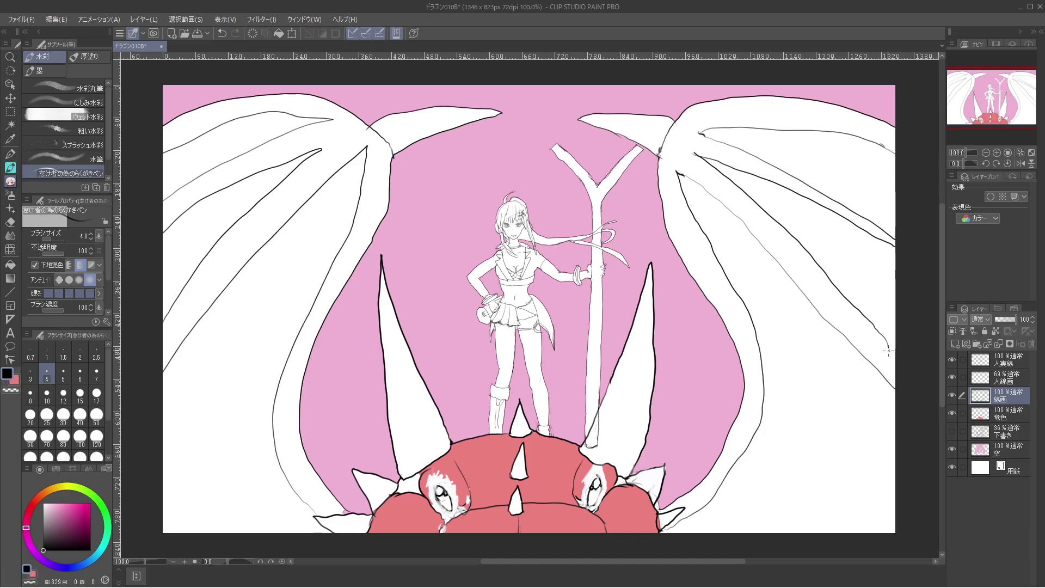
drag(889, 346, 895, 353)
drag(314, 512, 319, 519)
Fill the bone framework of both wings and the small gaps beside the eyes and cheek with light red on the 竜色 layer.
click(13, 380)
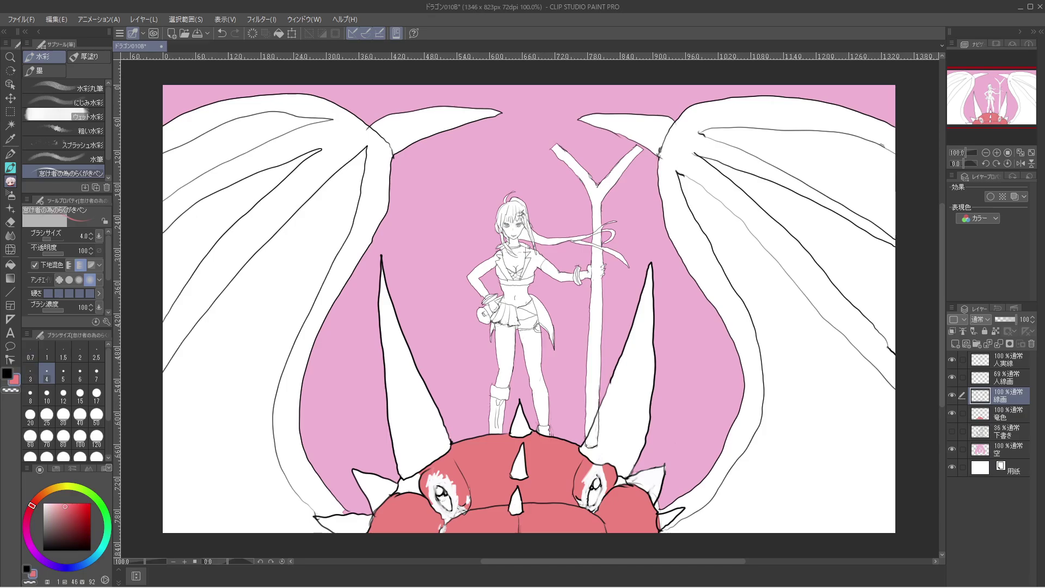
click(11, 222)
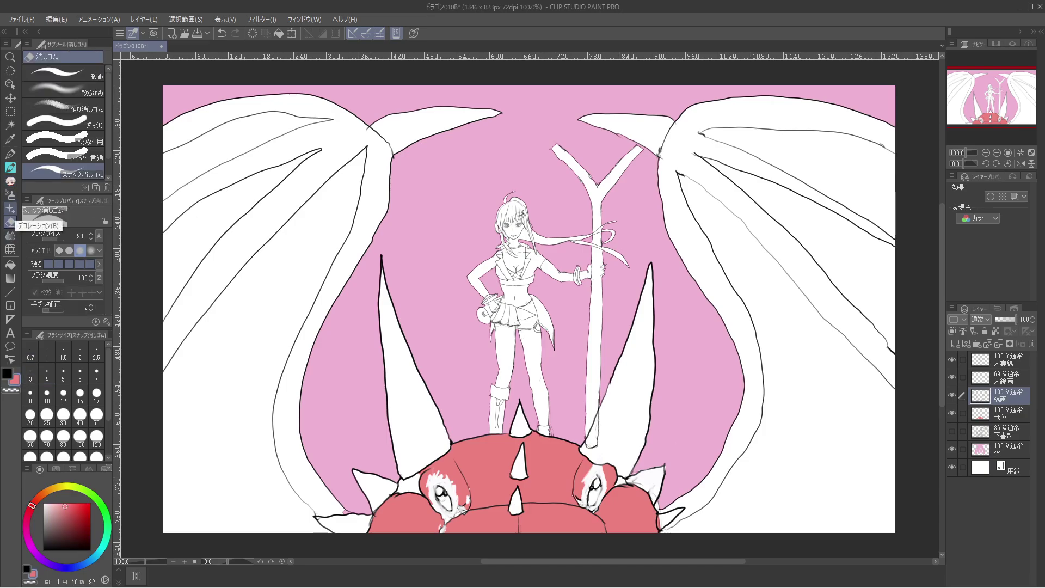
click(999, 414)
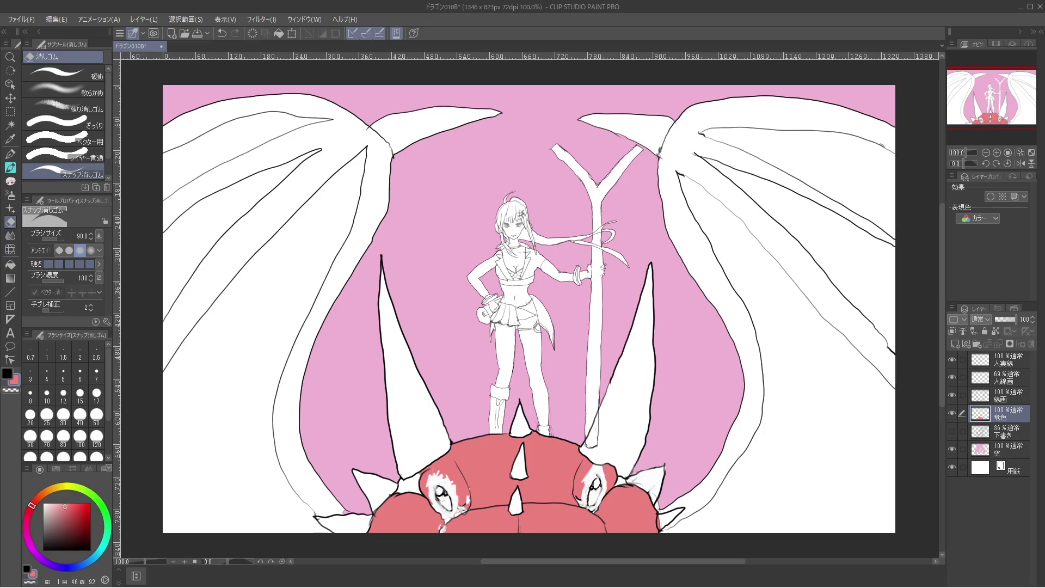
click(11, 264)
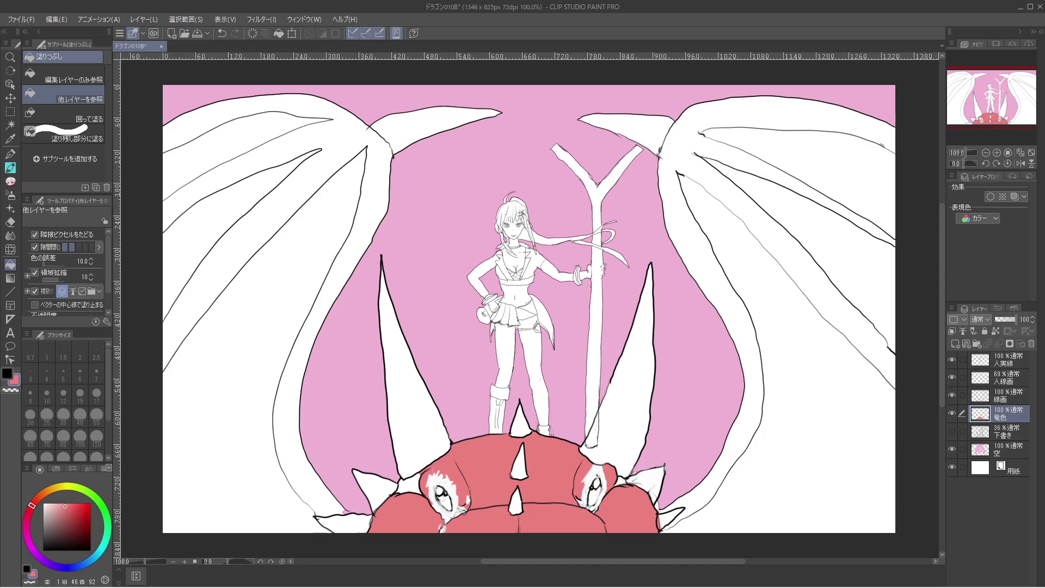
click(256, 234)
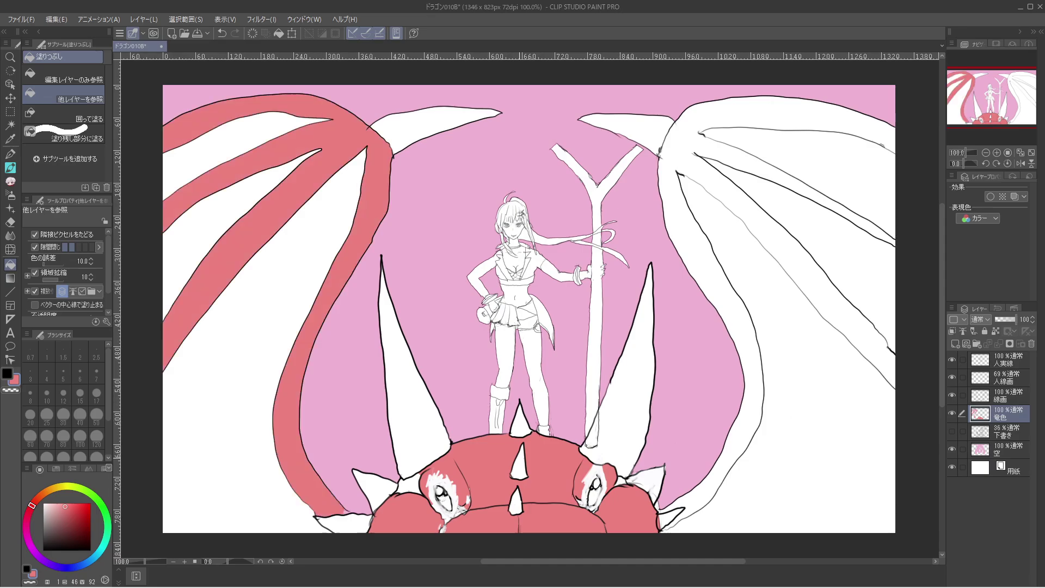
click(411, 483)
click(620, 482)
click(656, 507)
click(801, 284)
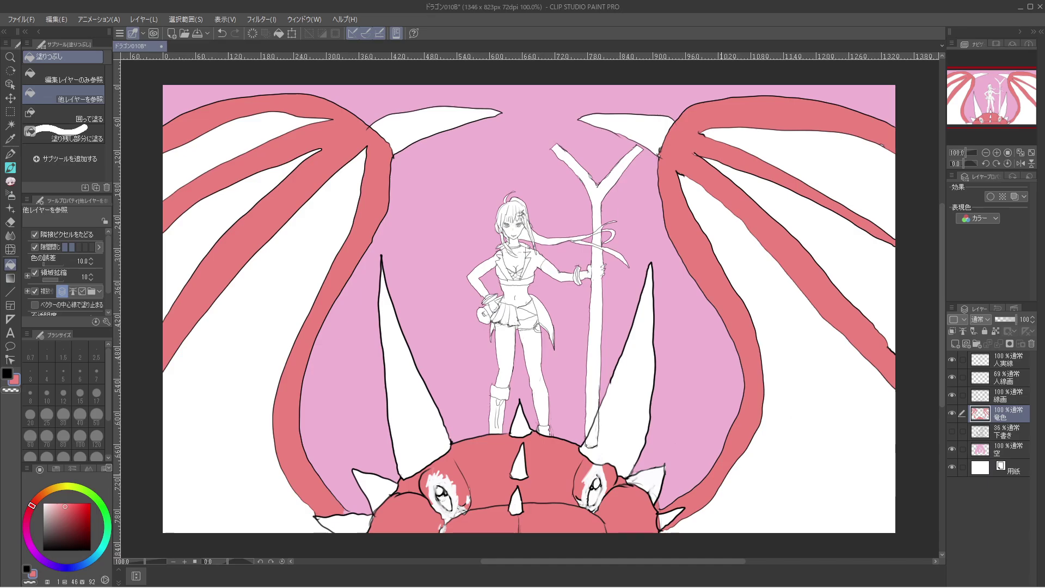
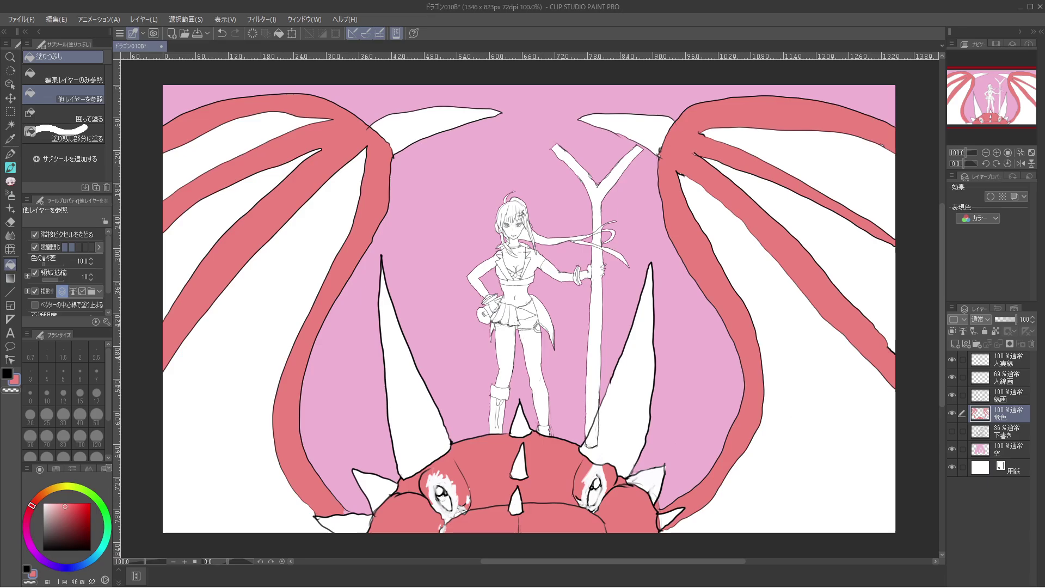
Add a new raster layer above the 竜色 layer and rename it 竜肌色.
key(alt+l)
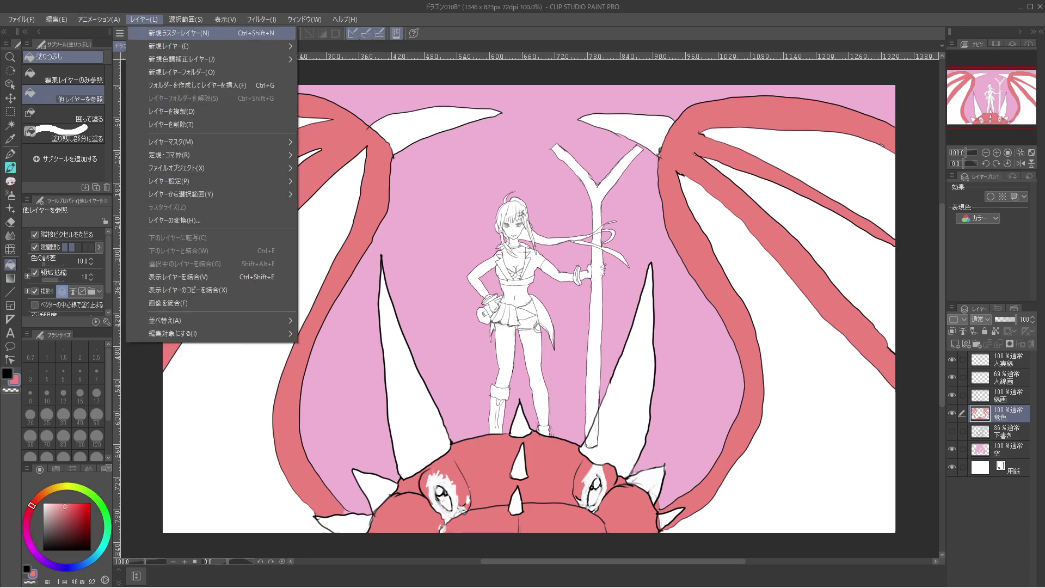
key(Return)
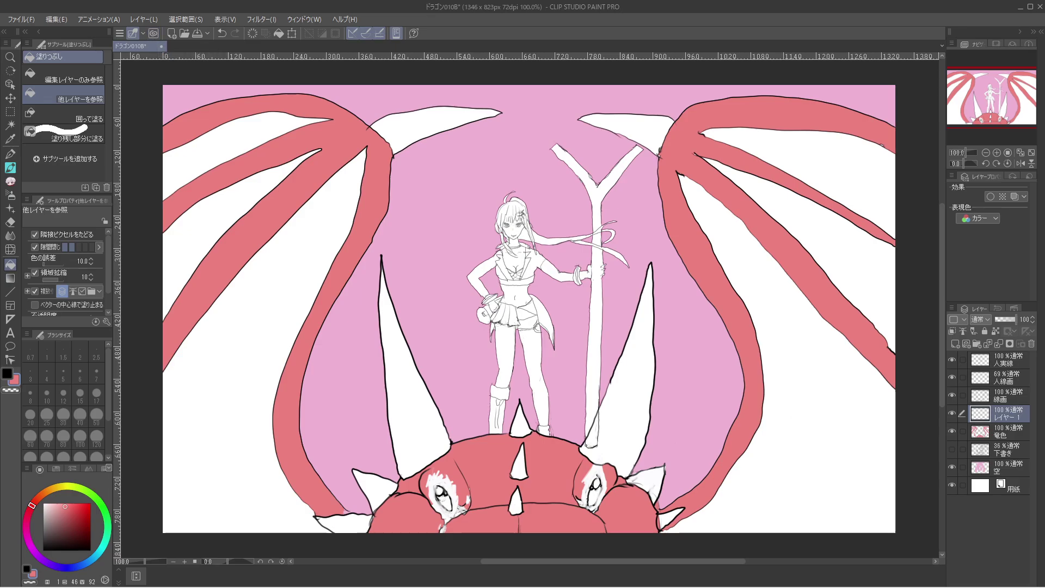
double_click(1007, 414)
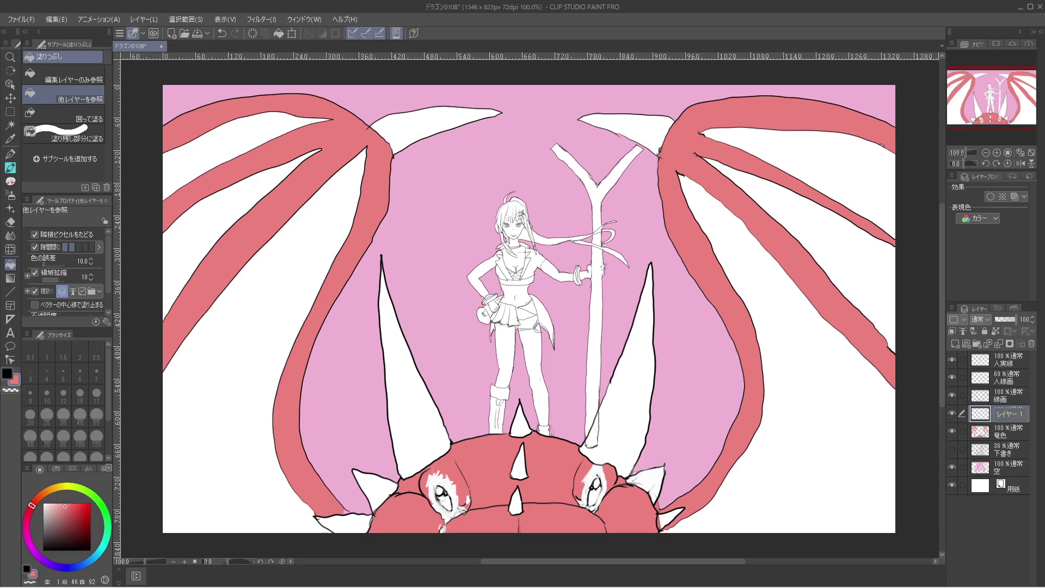
text(竜)
key(BackSpace)
key(BackSpace)
key(BackSpace)
key(Delete)
text(ryuu)
key(space)
text(hada)
key(space)
key(space)
text(iro)
key(space)
key(Return)
key(Return)
Choose a pale yellow (hue 52, saturation 29, value 89) and fill the membrane sections of both wings on the 竜肌色 layer.
click(61, 487)
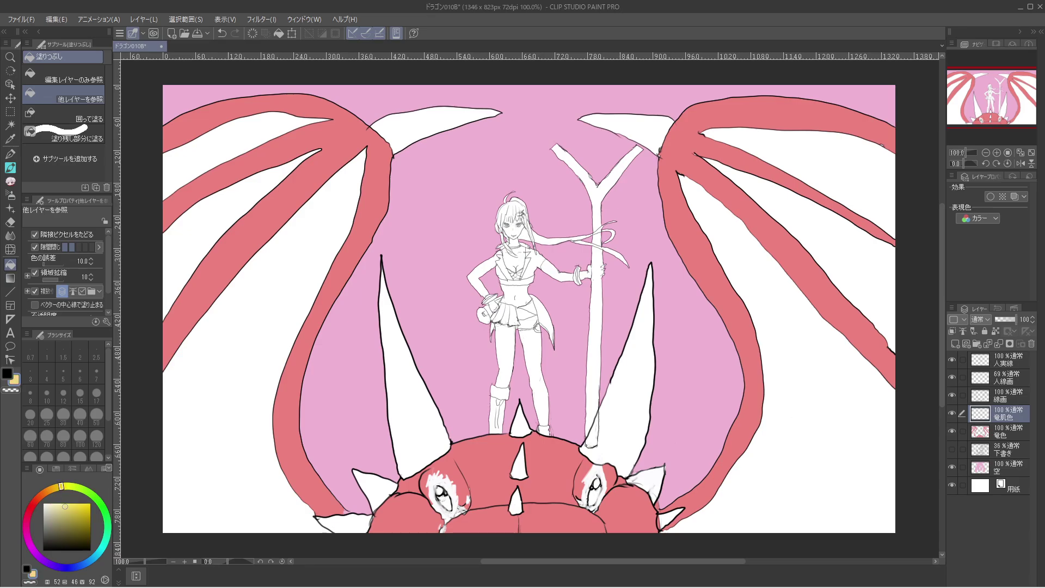
drag(66, 506, 57, 507)
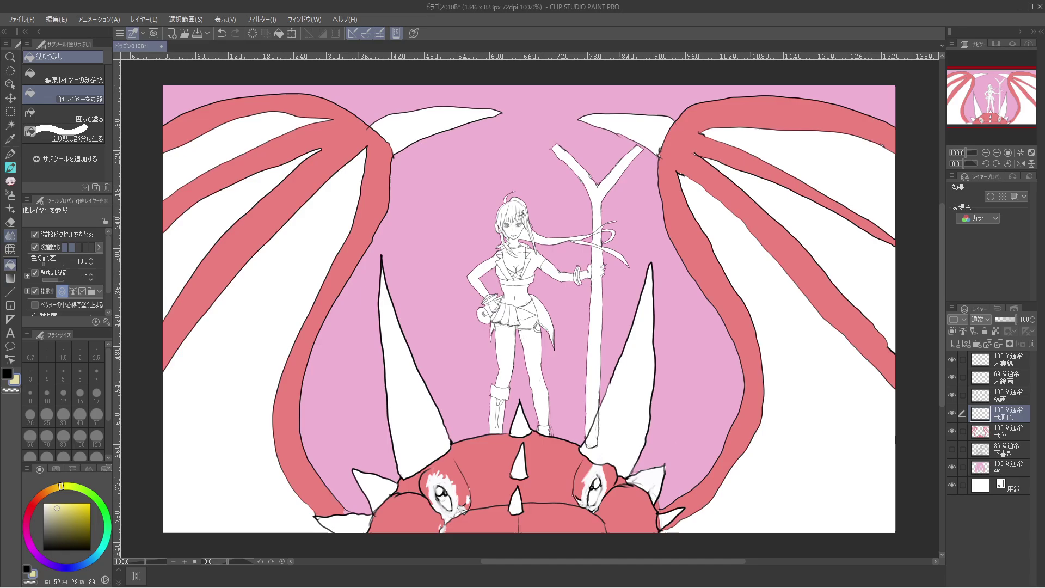
click(245, 403)
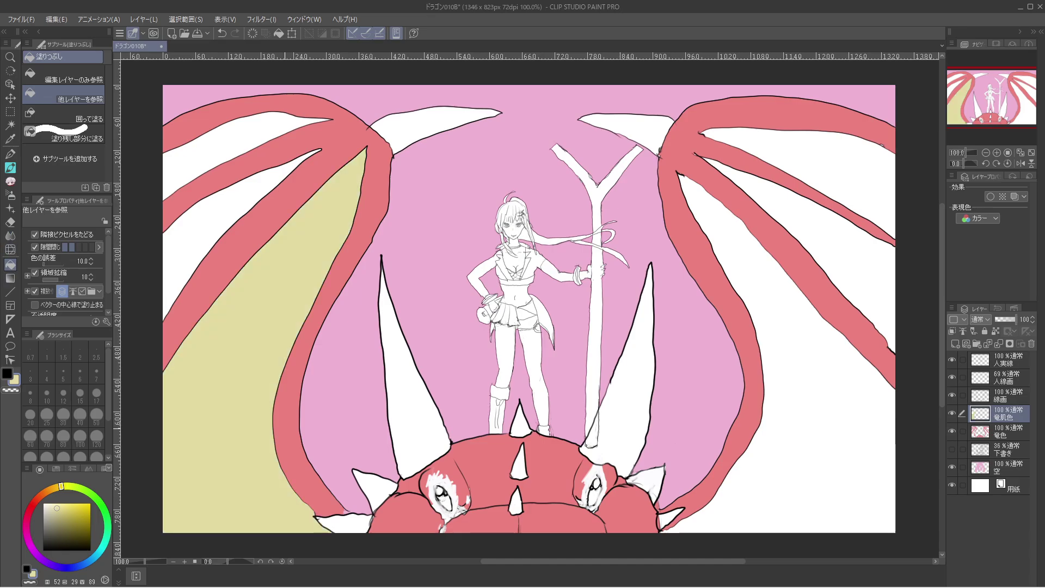
click(193, 241)
click(229, 139)
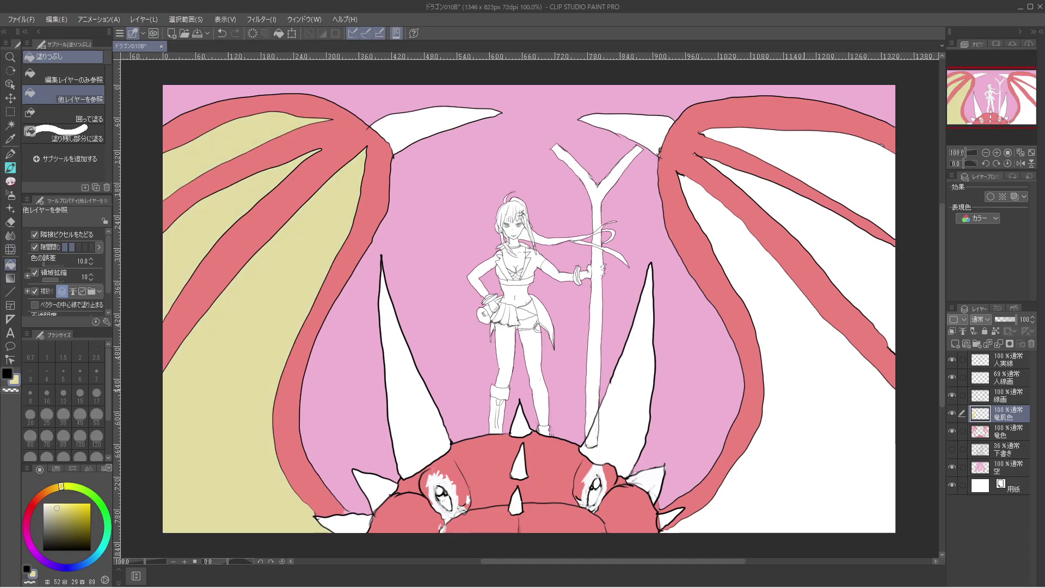
click(804, 389)
click(835, 256)
click(838, 180)
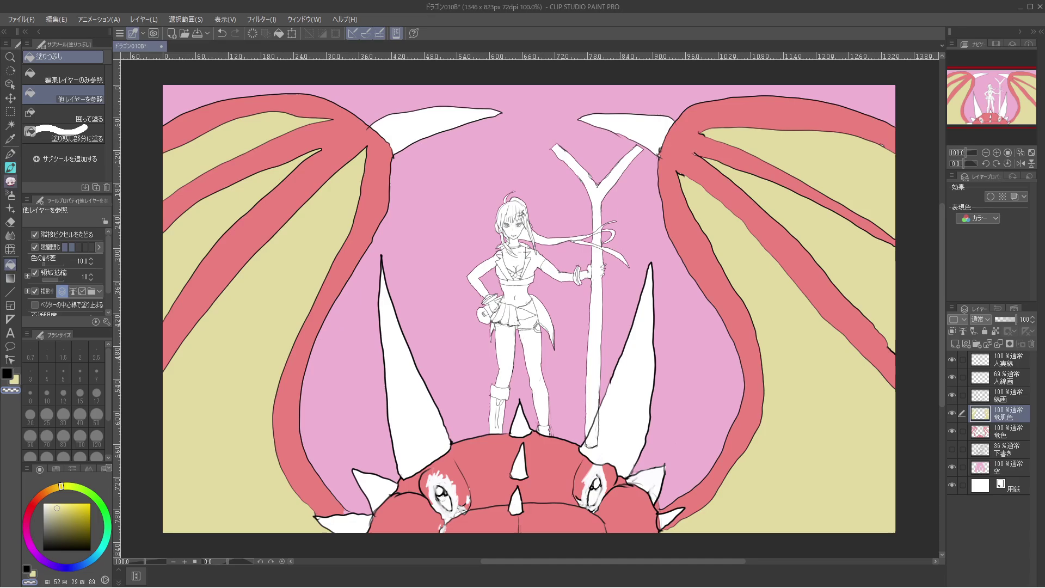
Erase the white scribbles around the dragon's left-hand eye on the 線画 layer using the transparent colour and brush size 4.
key(b)
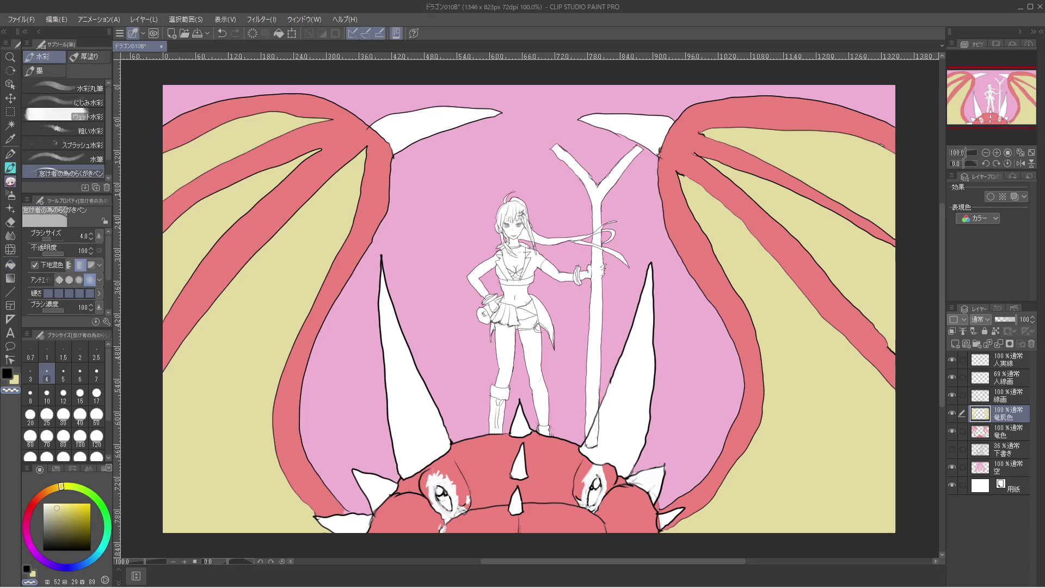
scroll(505, 551, up, 5)
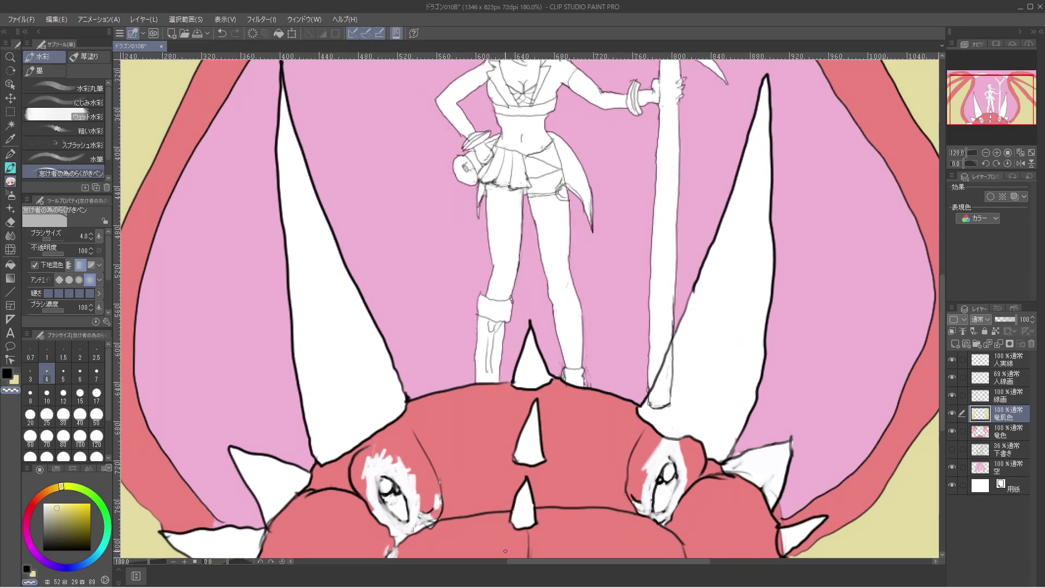
scroll(505, 551, up, 1)
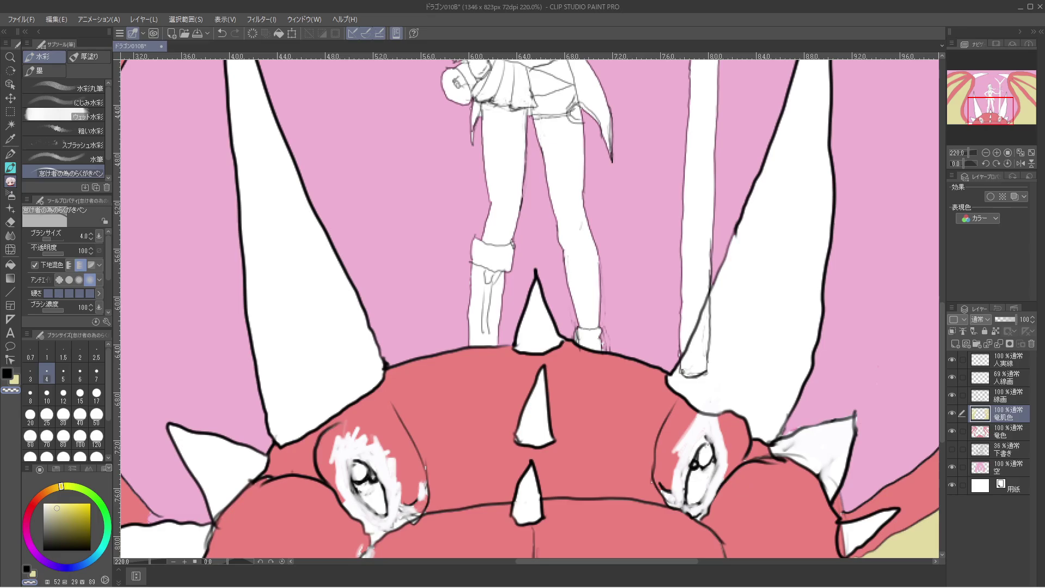
click(1007, 396)
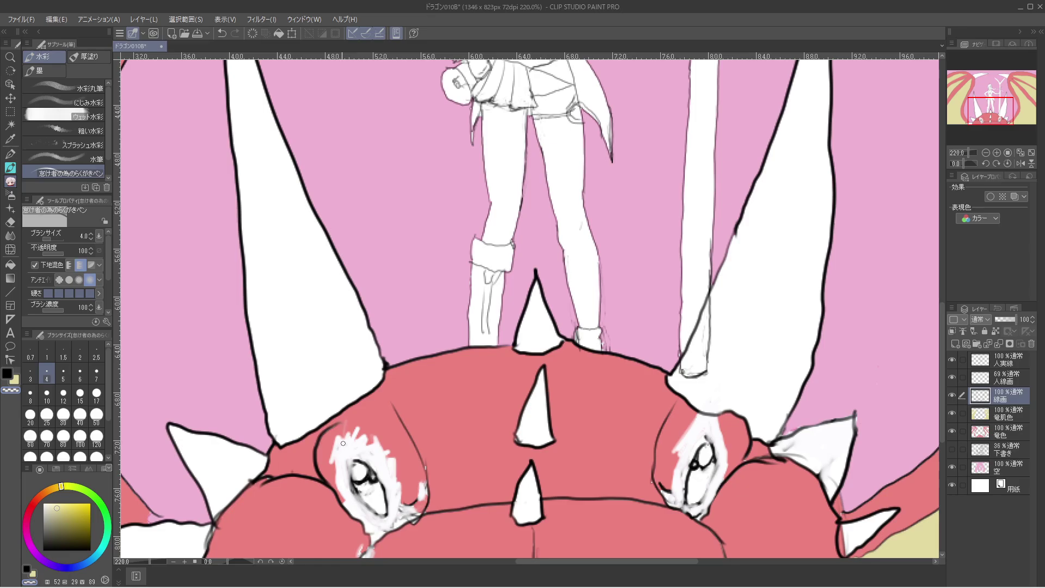
mouse_move(343, 443)
mouse_down()
mouse_move(333, 464)
mouse_move(349, 424)
mouse_move(340, 438)
mouse_move(359, 430)
mouse_move(340, 451)
mouse_move(375, 457)
mouse_move(390, 492)
mouse_move(385, 523)
mouse_move(351, 498)
mouse_move(337, 450)
mouse_up()
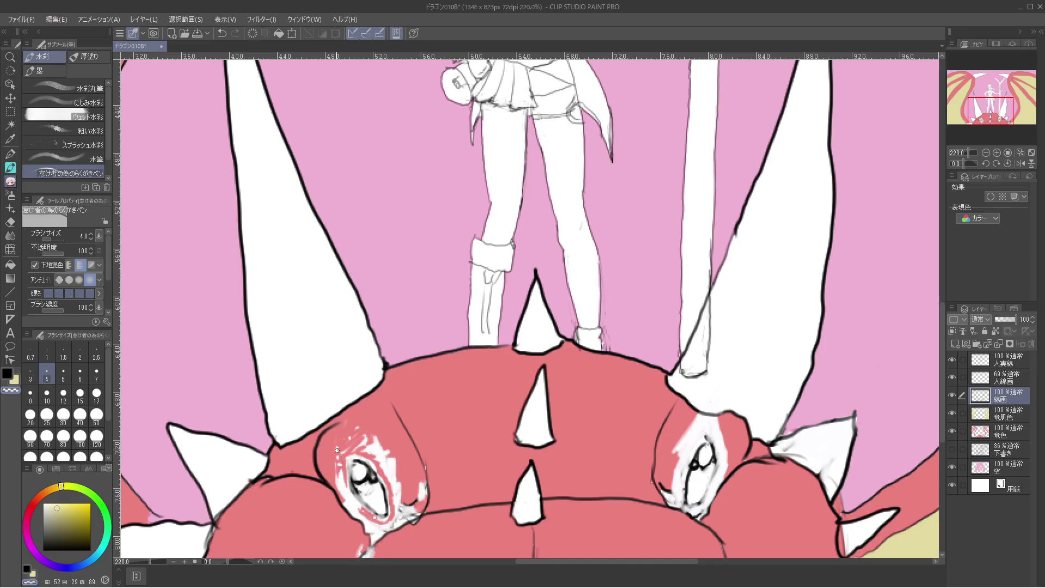
mouse_move(343, 486)
mouse_down()
mouse_move(373, 532)
mouse_move(396, 484)
mouse_move(364, 449)
mouse_move(373, 437)
mouse_move(338, 439)
mouse_up()
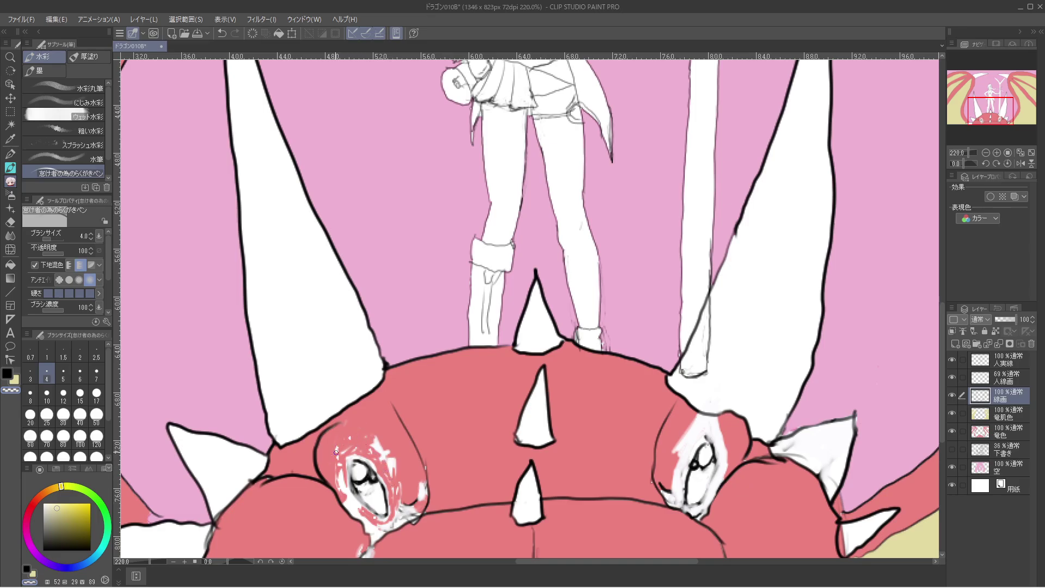
mouse_move(373, 454)
mouse_down()
mouse_move(399, 473)
mouse_move(395, 492)
mouse_move(427, 486)
mouse_up()
drag(397, 519, 390, 526)
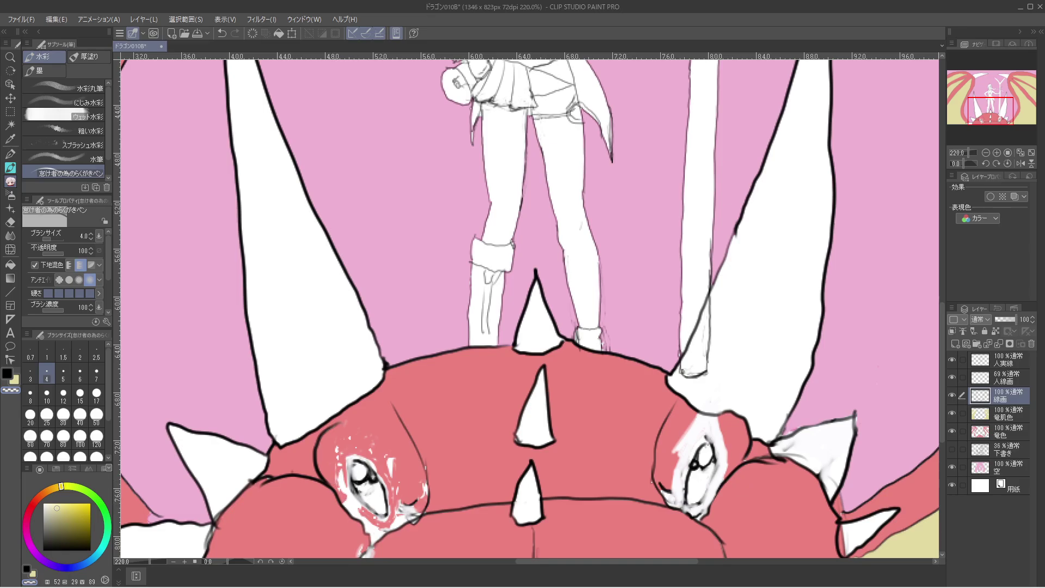
Fill the uncoloured gaps around the dragon's left-hand eye with the head's light red on the 竜色 layer.
click(952, 377)
click(1002, 377)
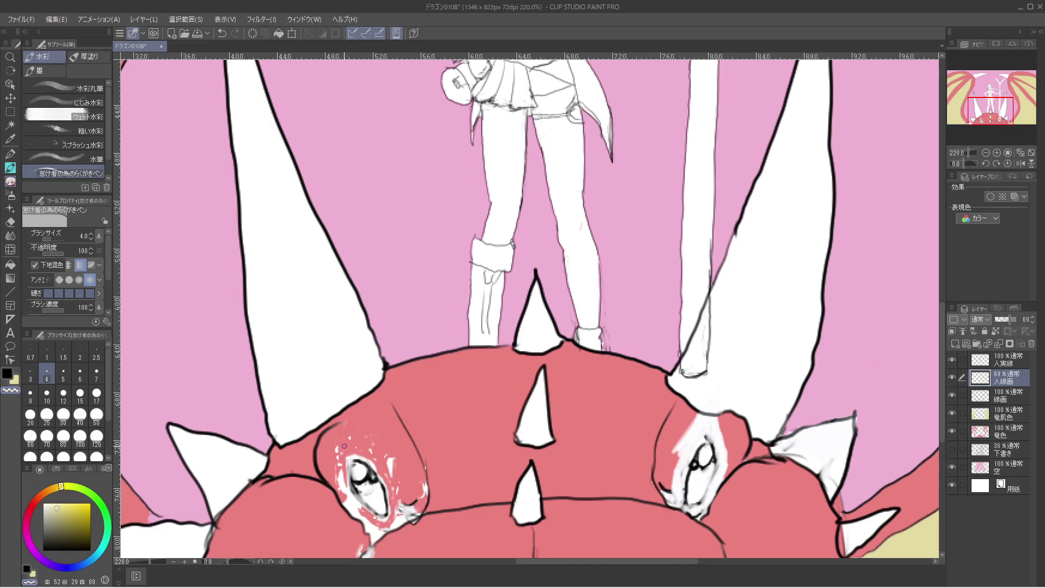
click(1002, 359)
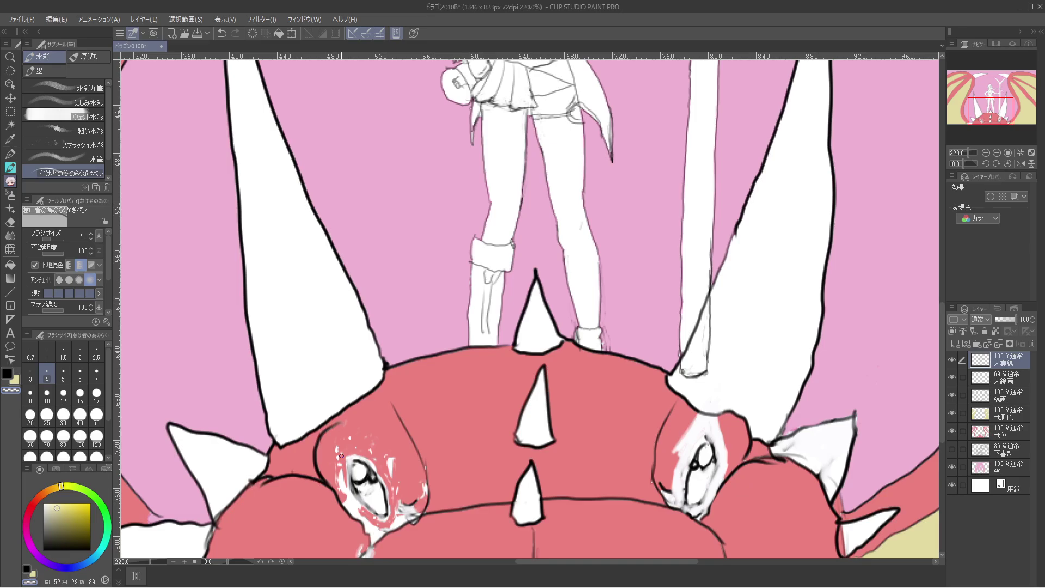
click(1002, 449)
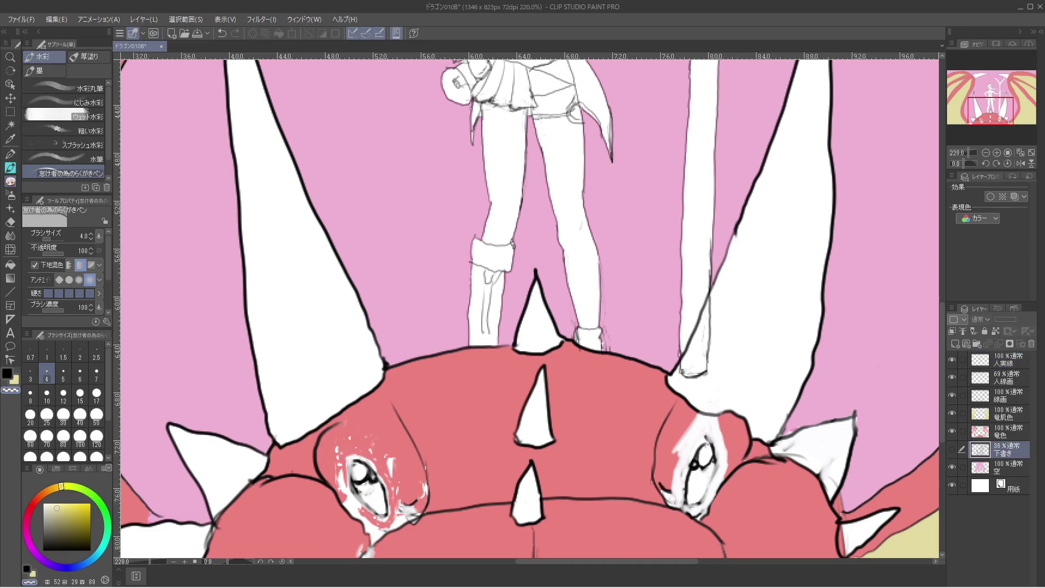
click(1001, 432)
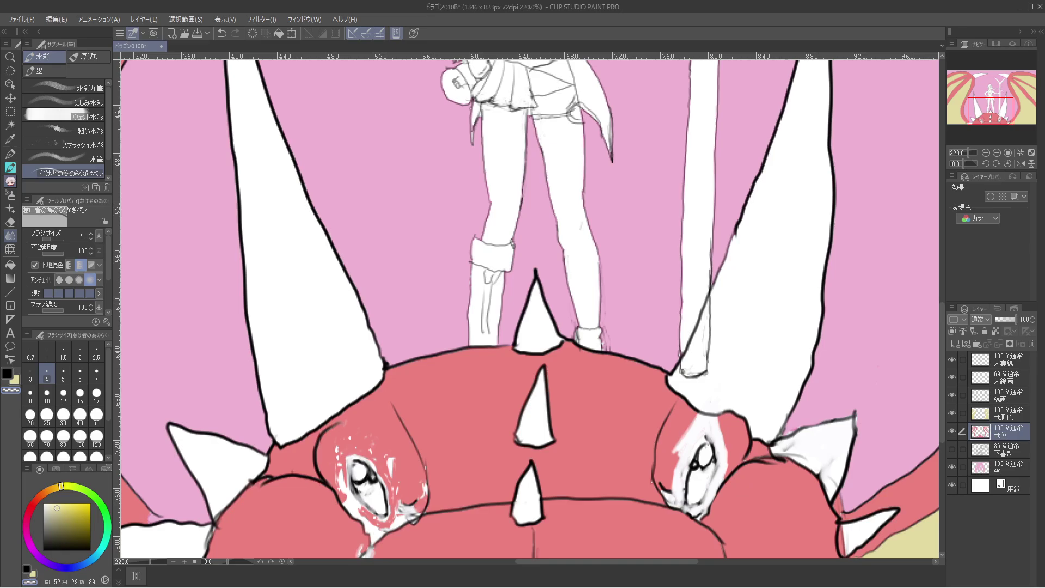
click(10, 264)
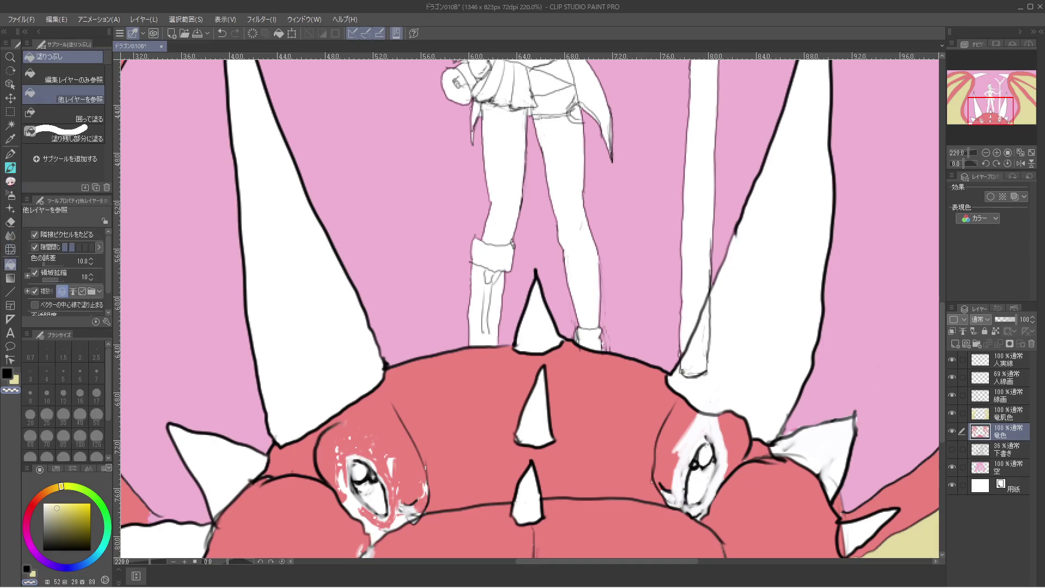
right_click(467, 456)
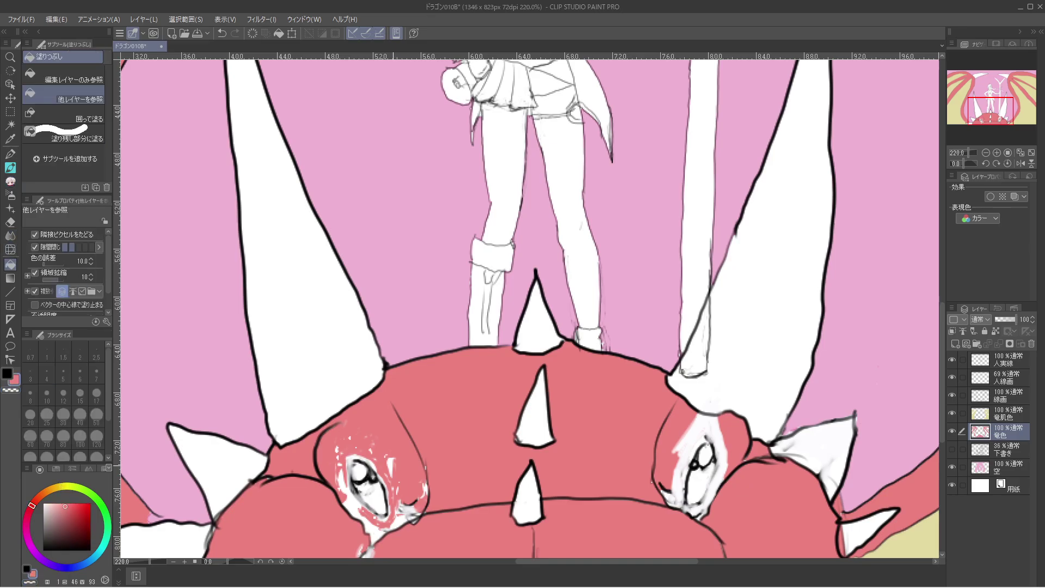
click(392, 466)
click(352, 507)
click(340, 480)
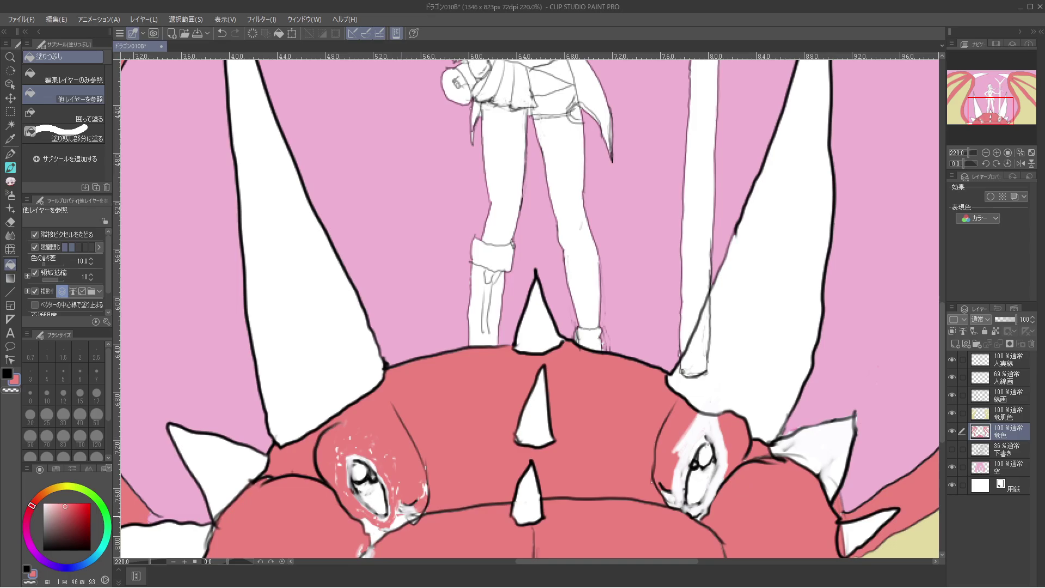
click(399, 522)
click(373, 531)
Erase the white scribbles around the dragon's right-hand eye on the 線画 layer with the transparent brush.
click(999, 396)
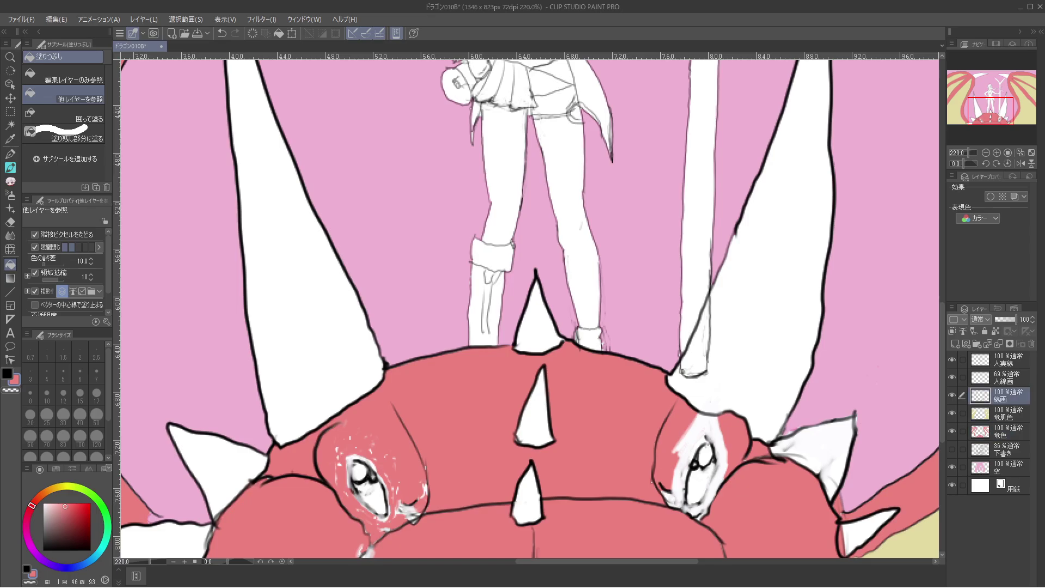
key(c)
click(11, 181)
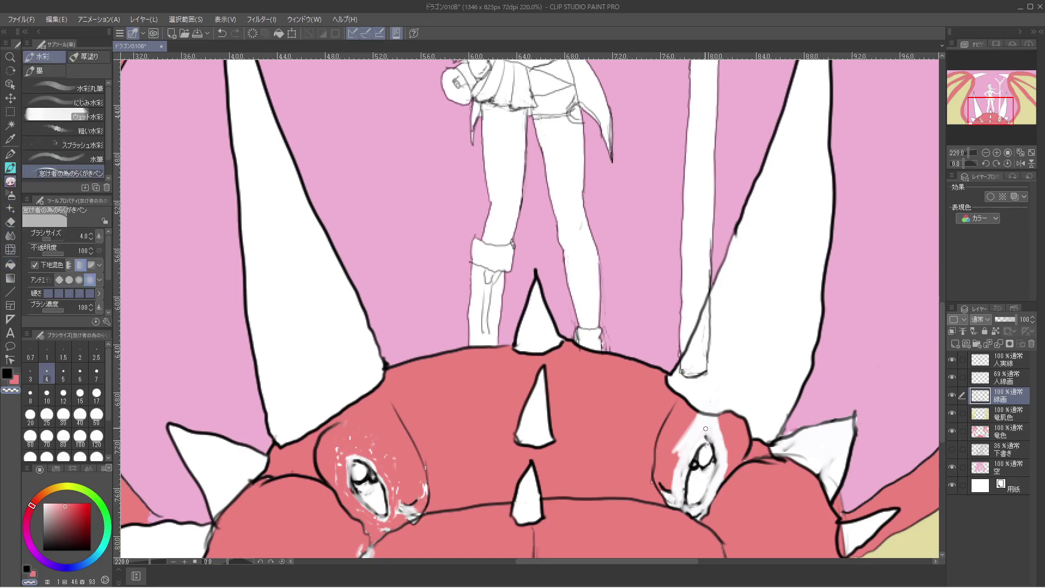
mouse_move(706, 428)
mouse_down()
mouse_move(694, 419)
mouse_move(717, 421)
mouse_move(699, 417)
mouse_move(716, 421)
mouse_move(680, 449)
mouse_move(680, 502)
mouse_move(699, 510)
mouse_move(719, 463)
mouse_move(716, 441)
mouse_move(705, 430)
mouse_move(696, 447)
mouse_move(691, 432)
mouse_up()
mouse_move(692, 424)
mouse_down()
mouse_move(720, 430)
mouse_move(723, 473)
mouse_move(708, 425)
mouse_move(676, 461)
mouse_move(676, 497)
mouse_move(665, 490)
mouse_move(672, 503)
mouse_move(702, 506)
mouse_move(695, 511)
mouse_move(718, 487)
mouse_move(702, 516)
mouse_up()
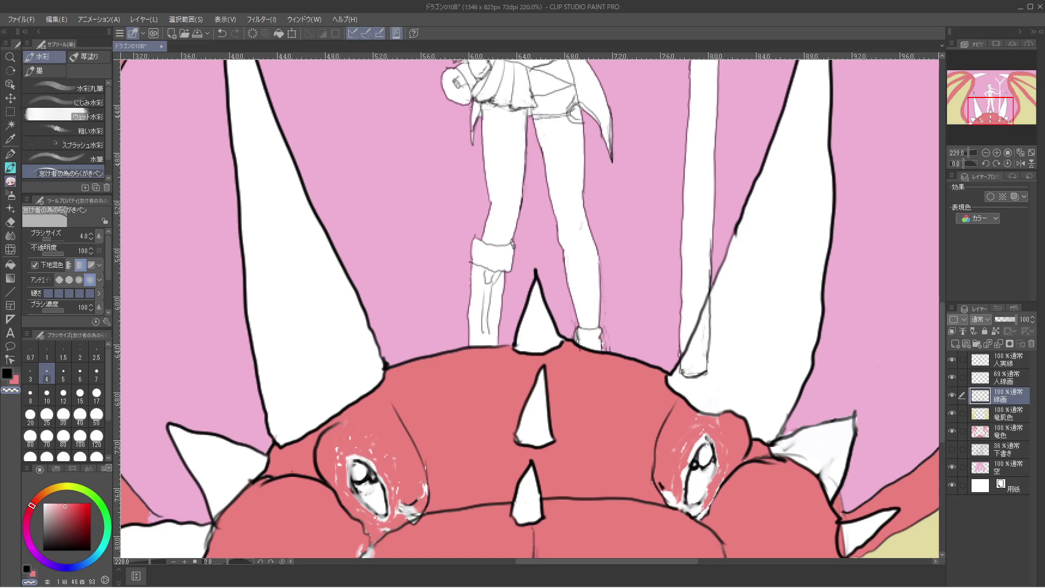
Fill the uncoloured gaps around the dragon's right-hand eye with light red on the 竜色 layer.
click(1001, 432)
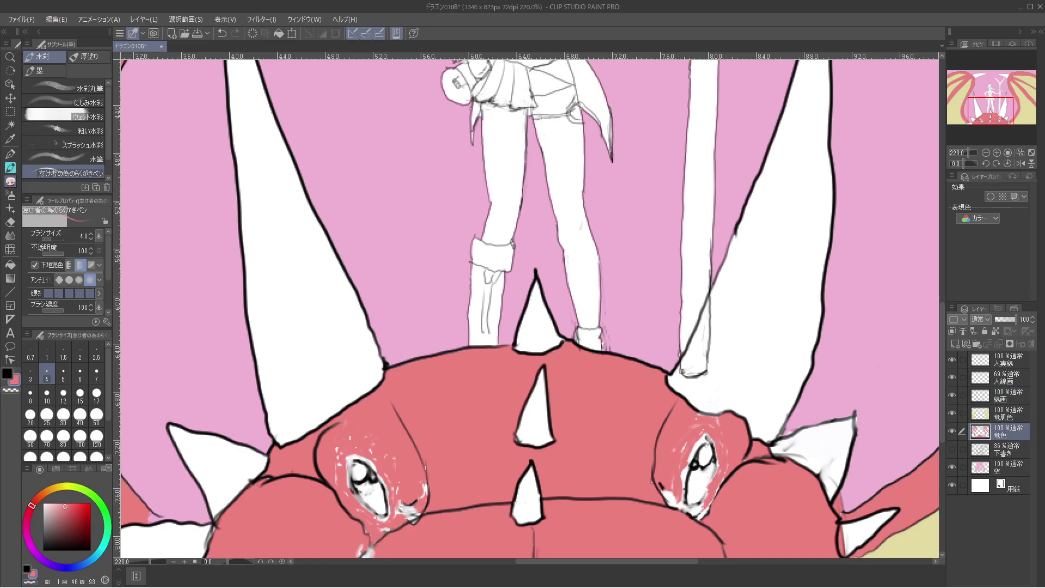
click(10, 265)
click(685, 478)
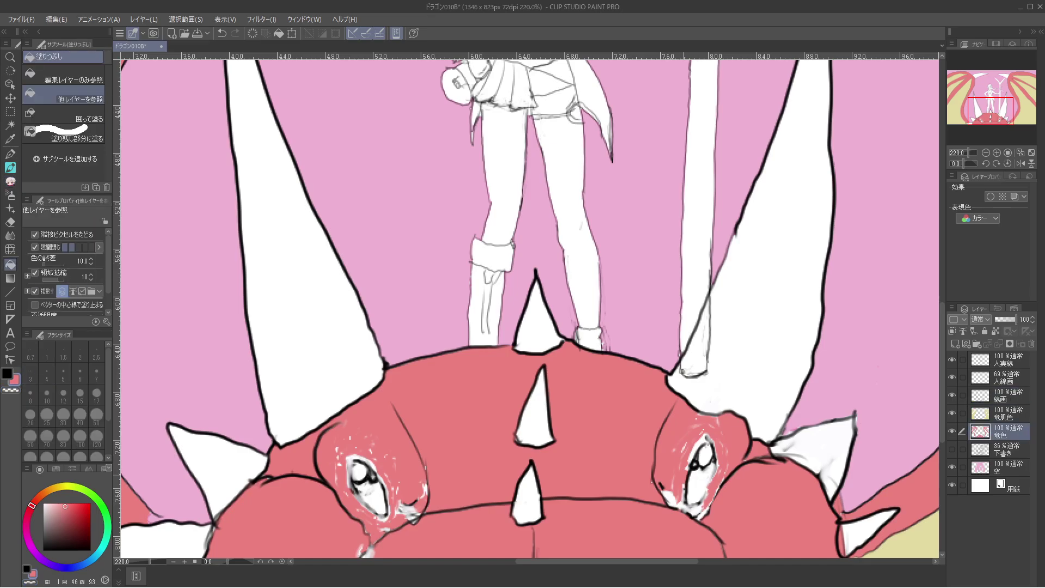
click(698, 448)
click(670, 499)
click(680, 505)
click(703, 516)
click(695, 509)
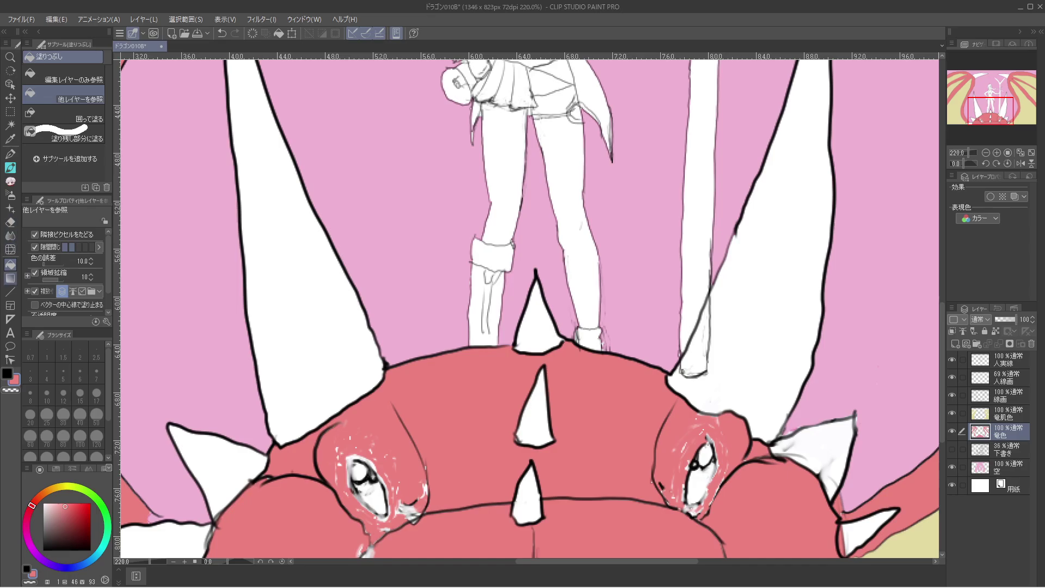
Paint light red over the unfilled specks around the left-hand eye on the 竜色 layer with brush size 5.
click(10, 181)
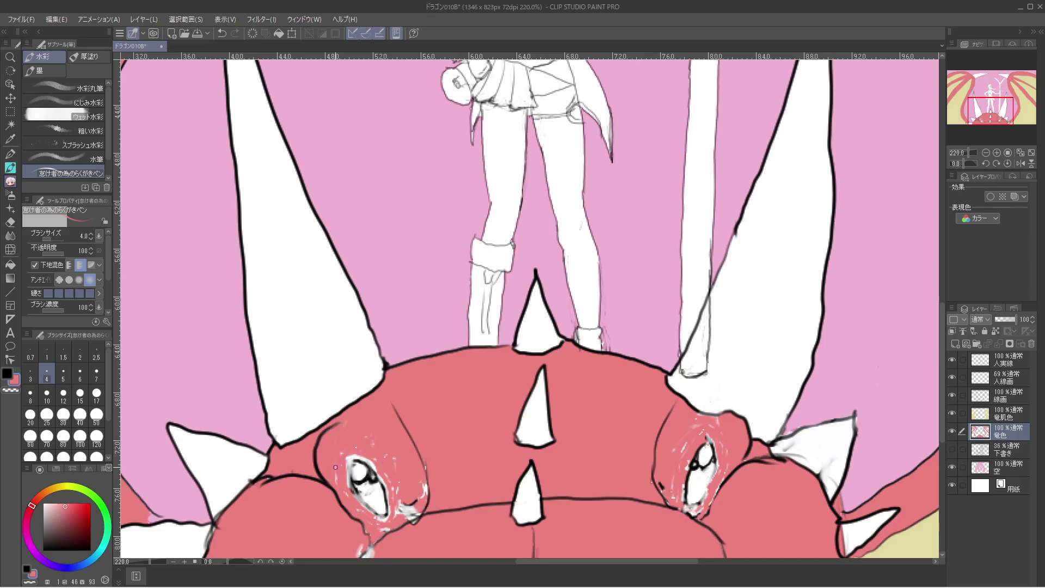
key(bracketright)
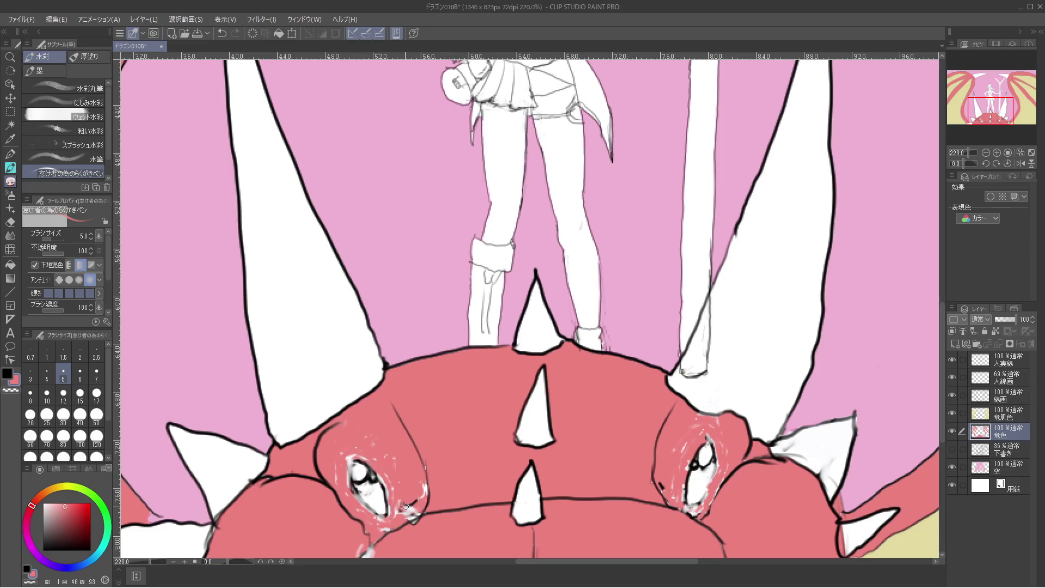
drag(405, 506, 426, 489)
Erase the leftover white specks around the dragon's eyes on the 線画 layer with the transparent colour.
click(999, 395)
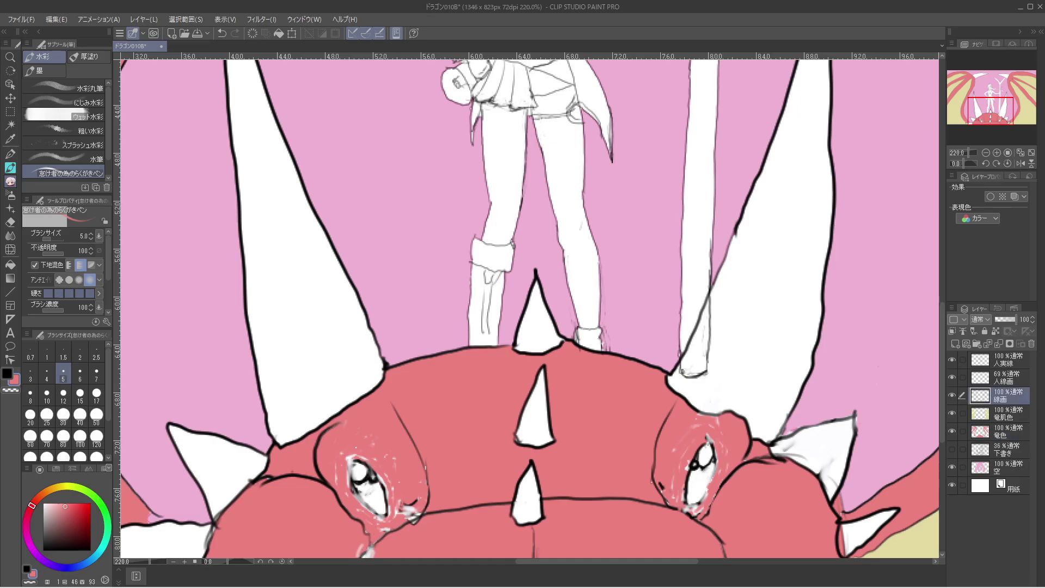
click(10, 390)
drag(390, 526, 389, 529)
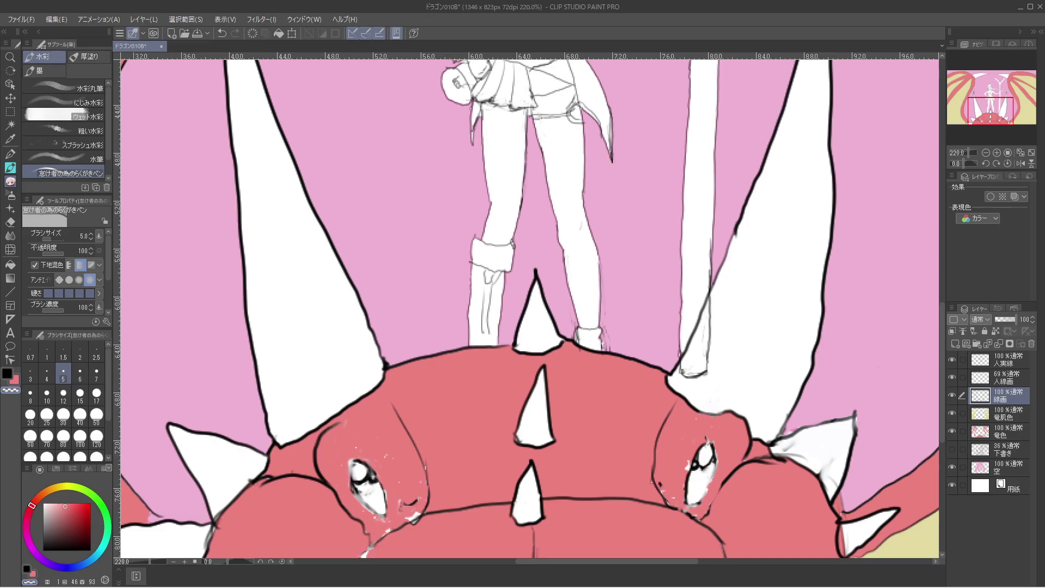
Paint light red over the remaining white gaps below the left-hand eye, along the snout line, on the 竜色 layer.
click(1002, 431)
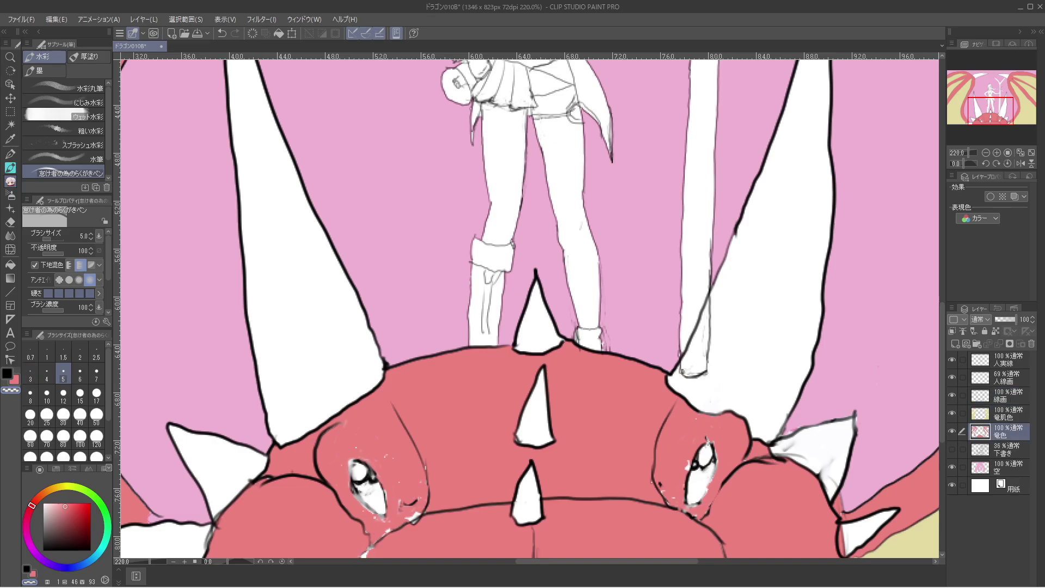
click(14, 380)
drag(368, 550, 360, 556)
drag(412, 523, 423, 513)
drag(380, 544, 390, 528)
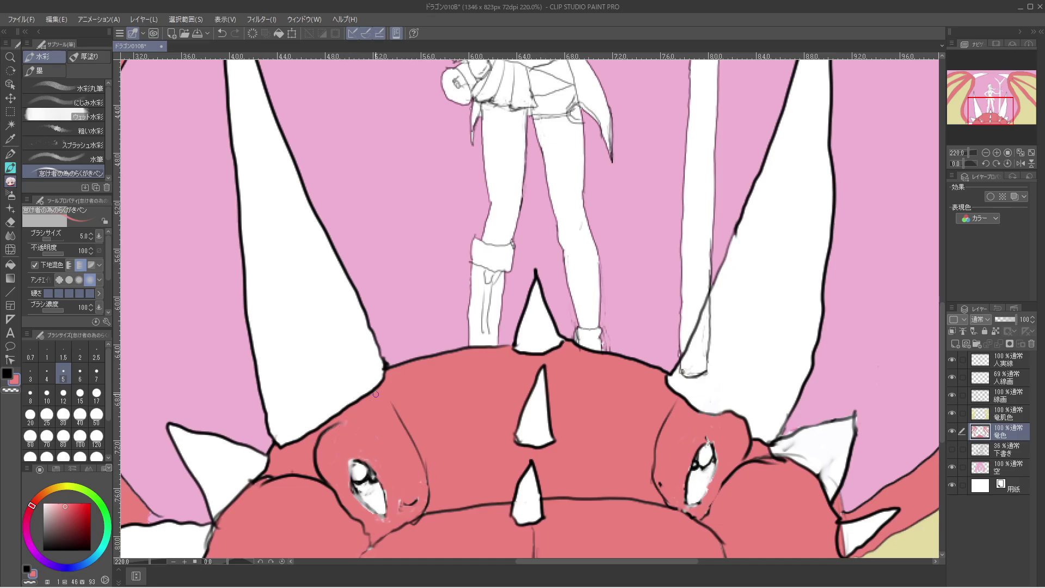
key(ctrl+alt+0)
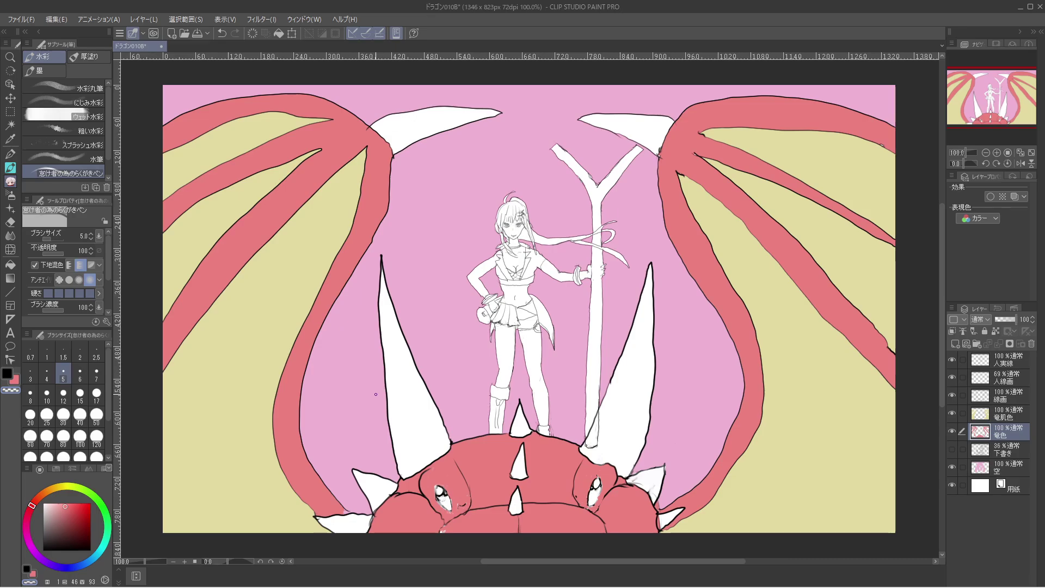
Toggle the visibility of the 線画 and 人実線 layers to check which one holds the staff's lines over the horn.
key(c)
key([)
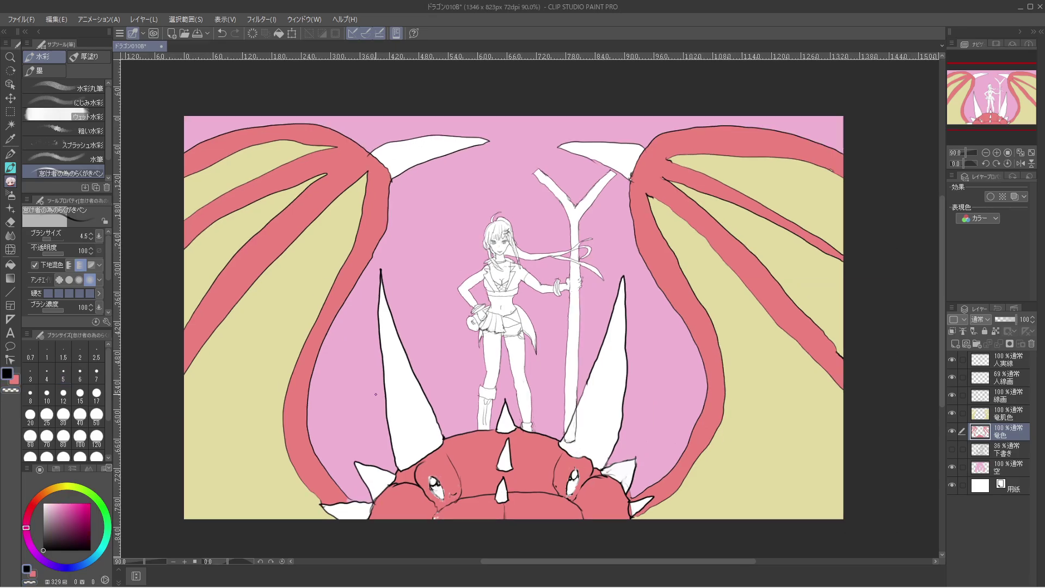
scroll(375, 394, up, 1)
scroll(375, 394, up, 3)
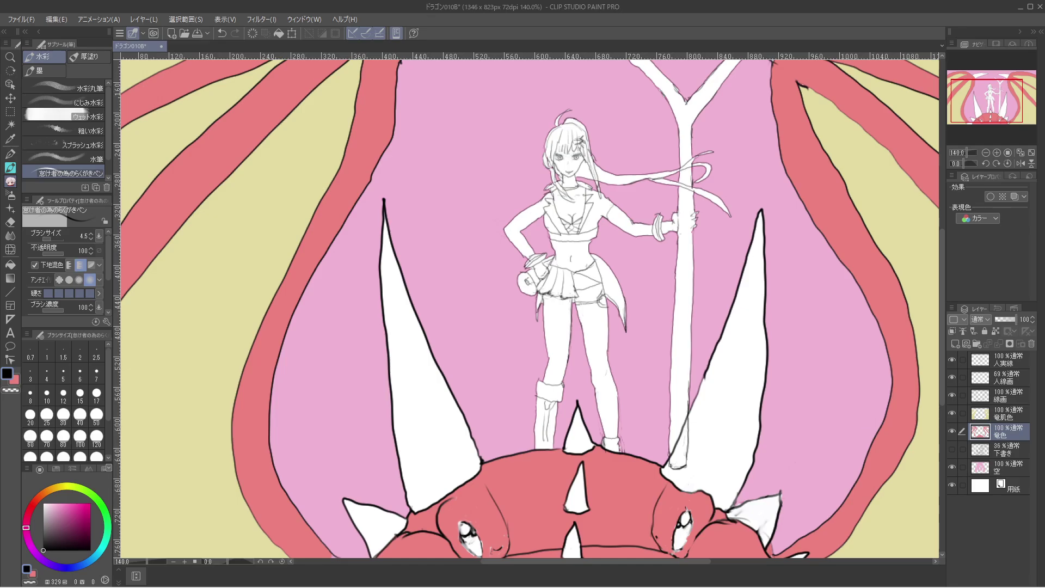
click(953, 395)
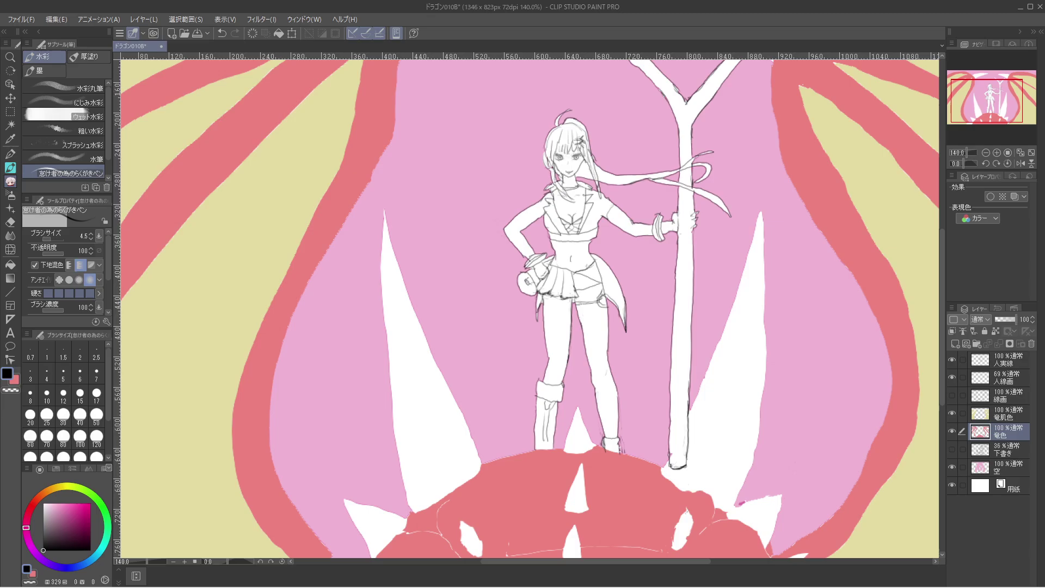
click(952, 395)
click(952, 360)
click(952, 359)
click(952, 359)
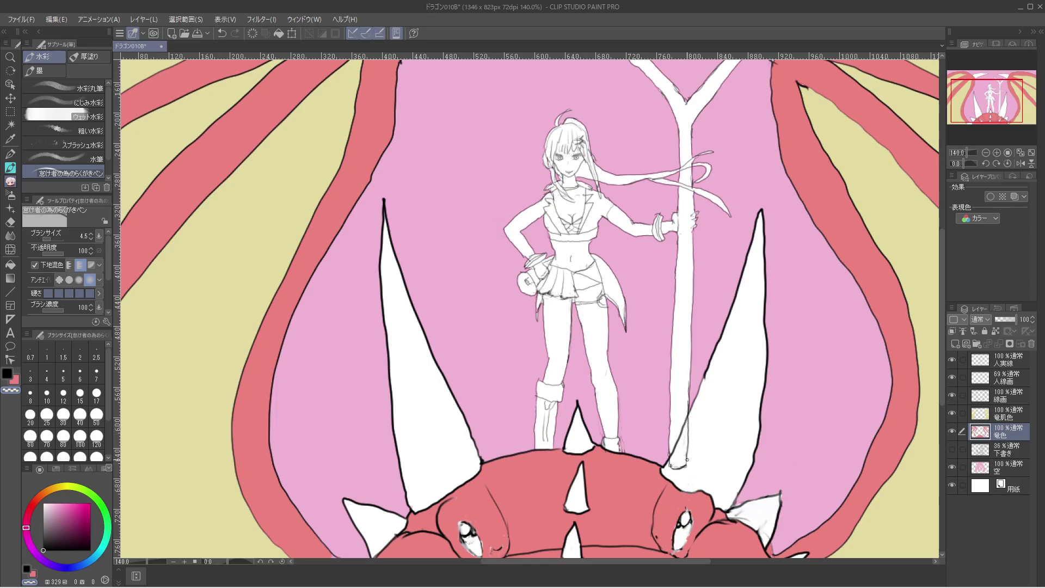
Erase the staff's lower end where it overlaps the tall right-hand horn, on the 人実線 layer with the transparent colour.
key(ctrl+z)
click(1001, 360)
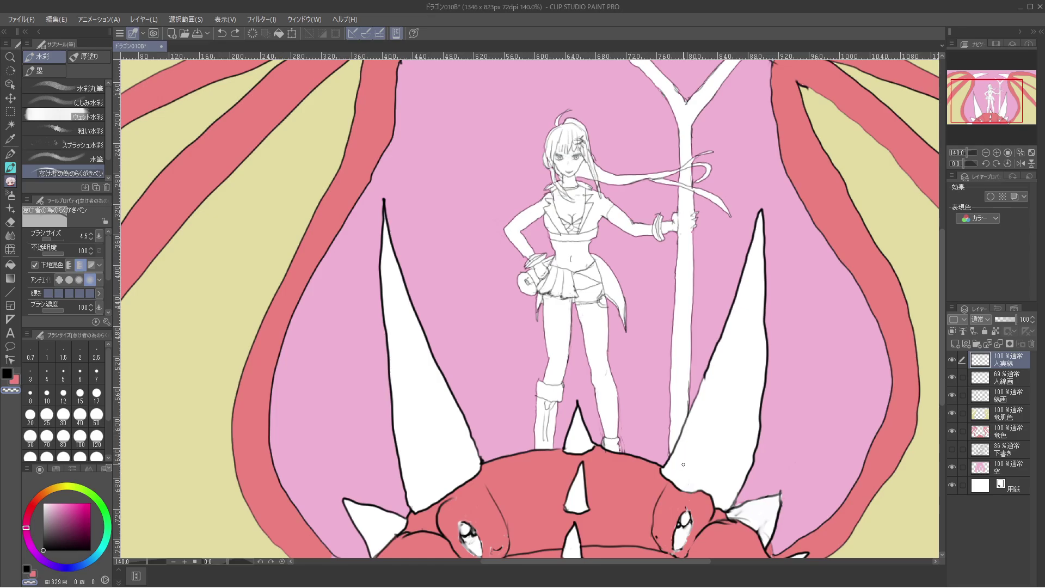
click(683, 464)
key(ctrl+z)
key(ctrl+y)
key(ctrl+alt+0)
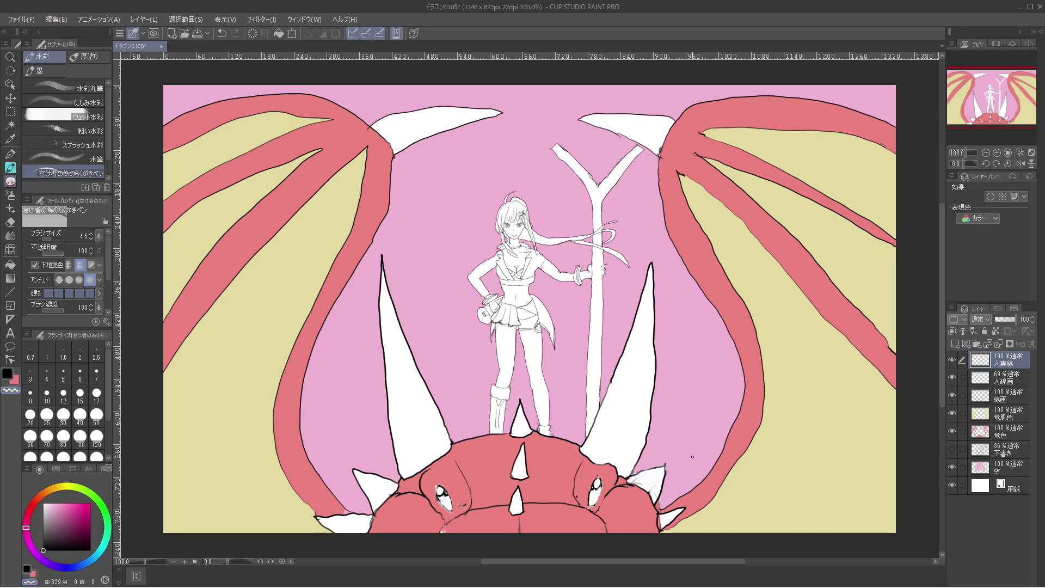
Touch up the white specks beside the dragon's snout line with light red on the 竜色 layer and save the file.
scroll(693, 456, up, 3)
scroll(461, 496, up, 2)
scroll(361, 426, up, 1)
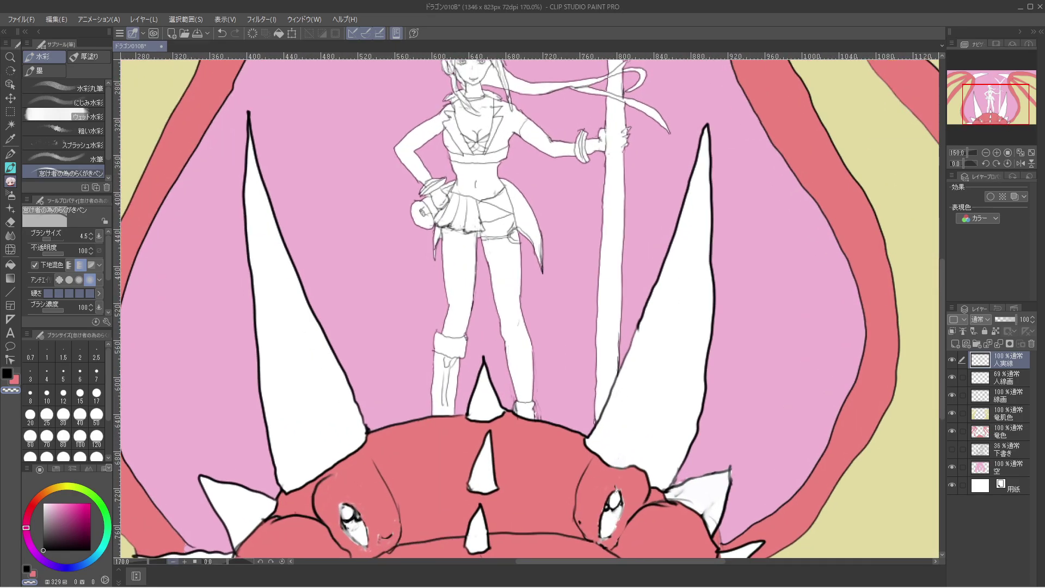
drag(995, 106, 988, 114)
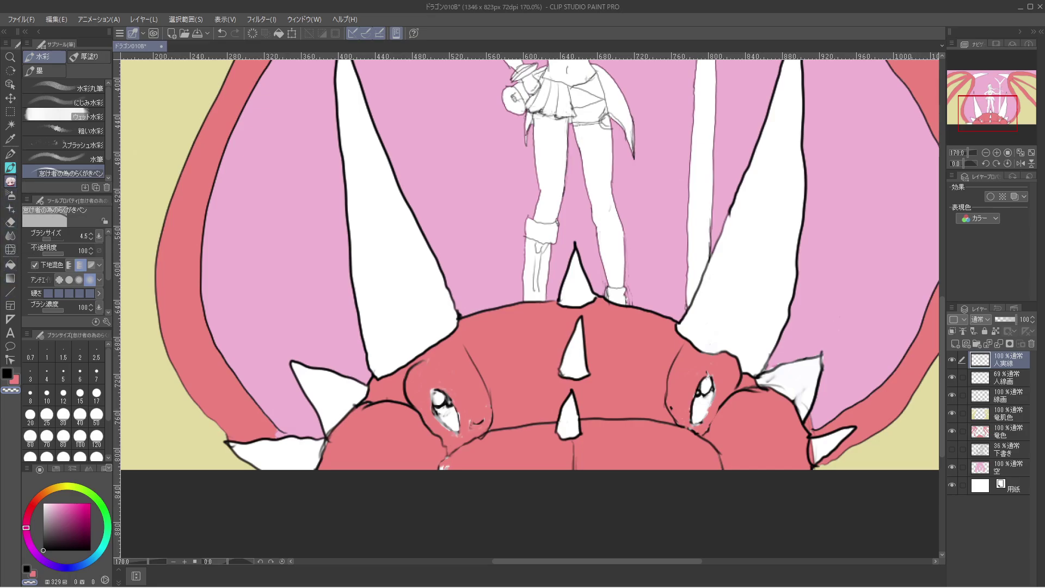
click(7, 373)
click(15, 379)
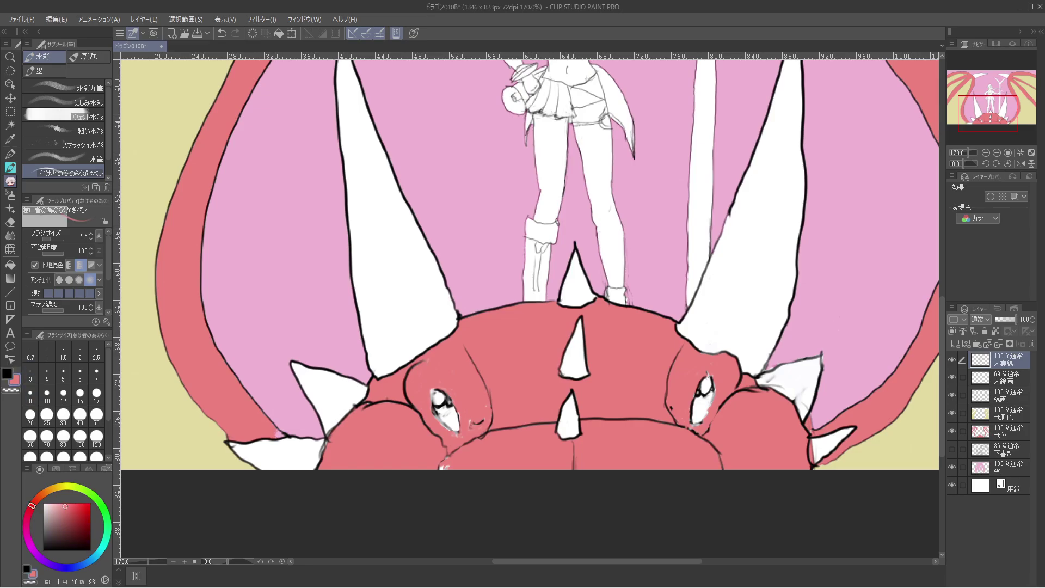
click(999, 432)
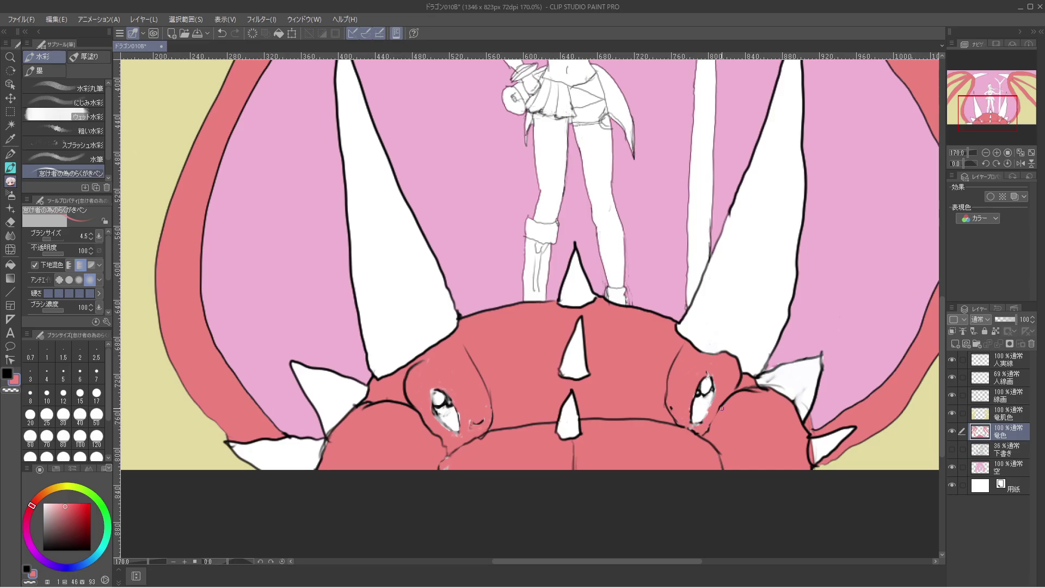
key(ctrl+alt+0)
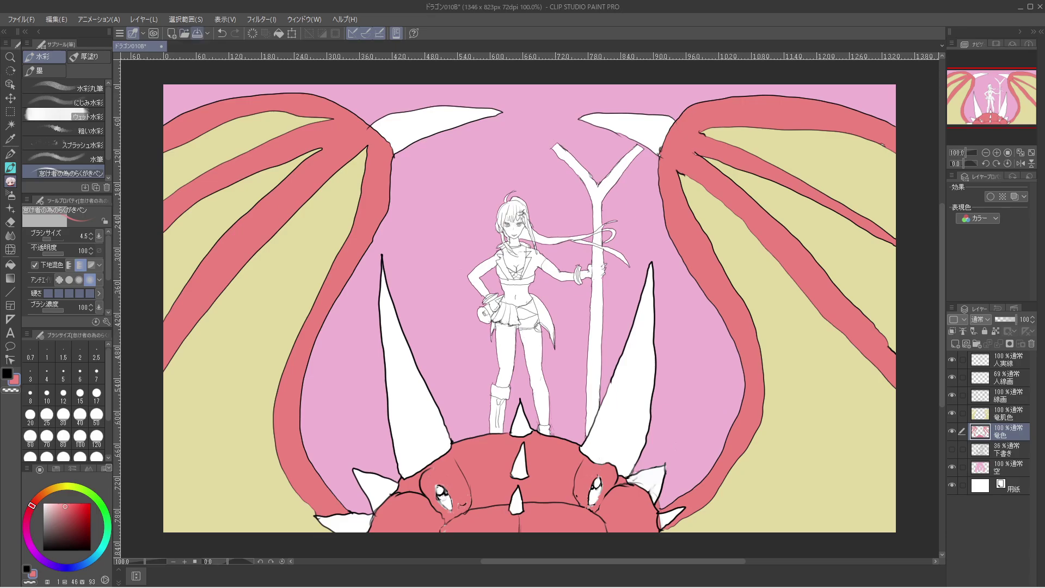
click(197, 33)
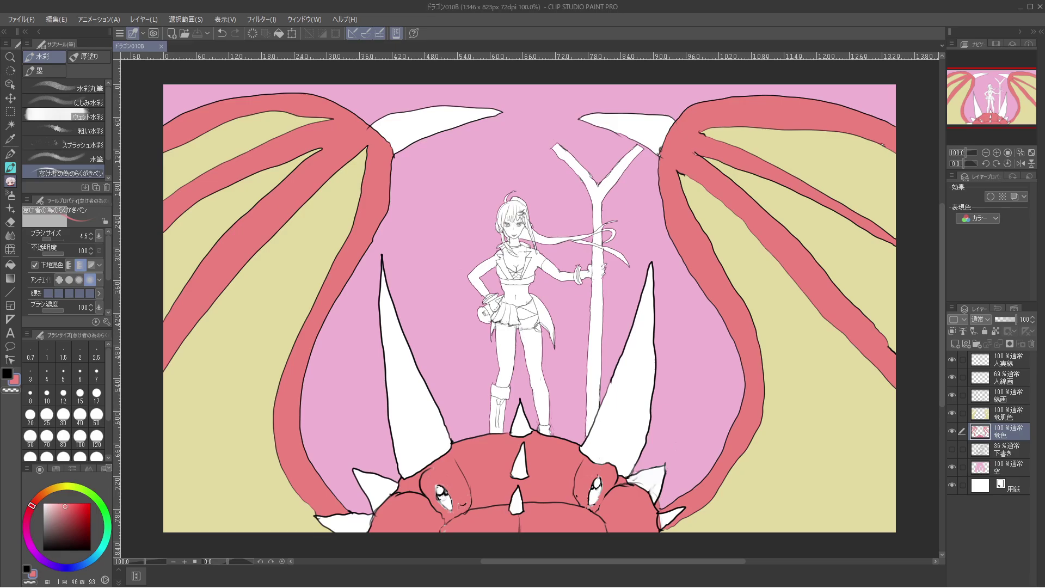
Add a new raster layer above 竜肌色 and rename it 竜つの影, with black as the drawing colour.
click(144, 19)
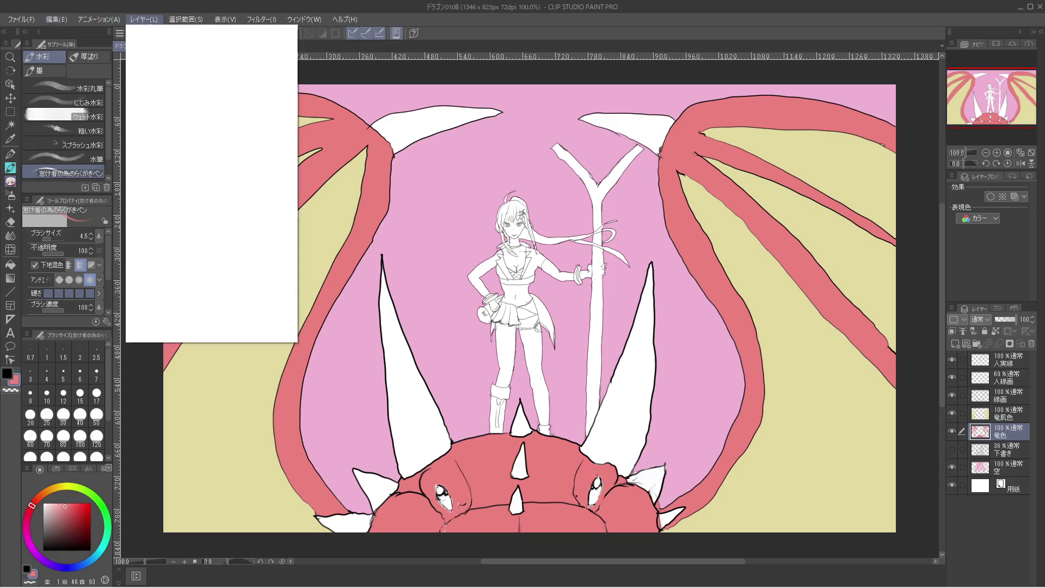
click(163, 32)
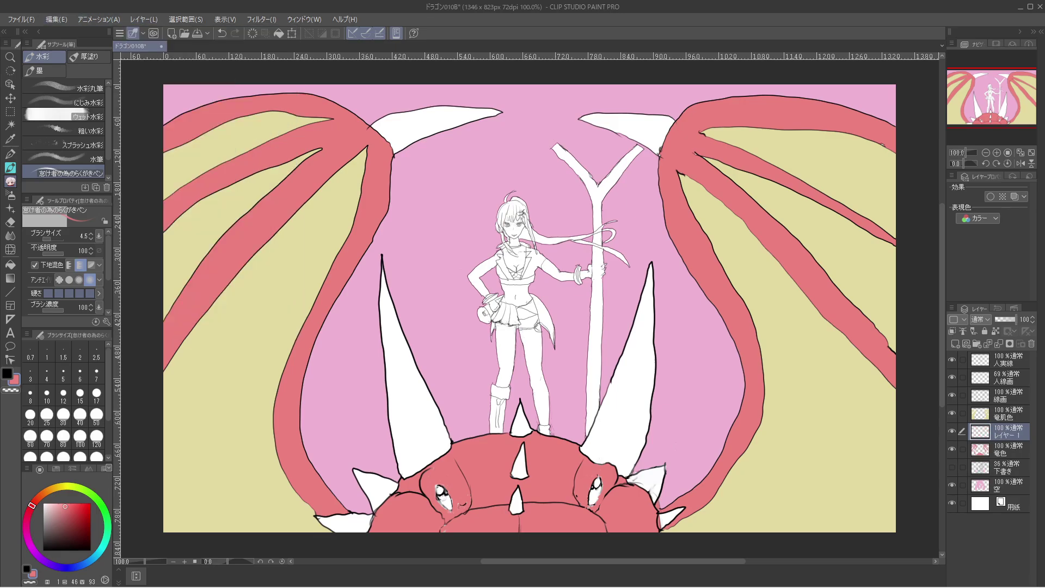
drag(1004, 432, 1003, 413)
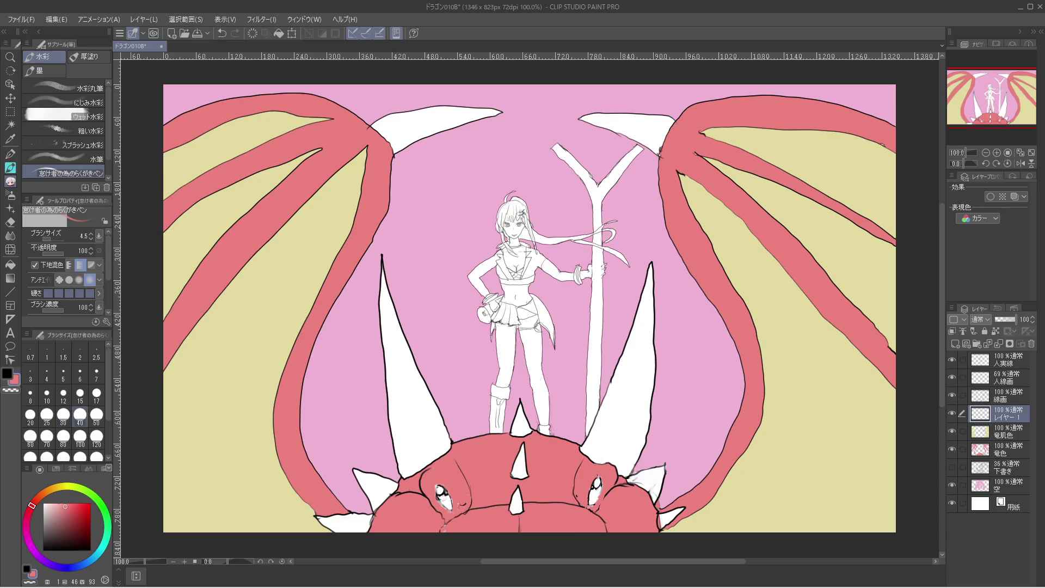
click(7, 374)
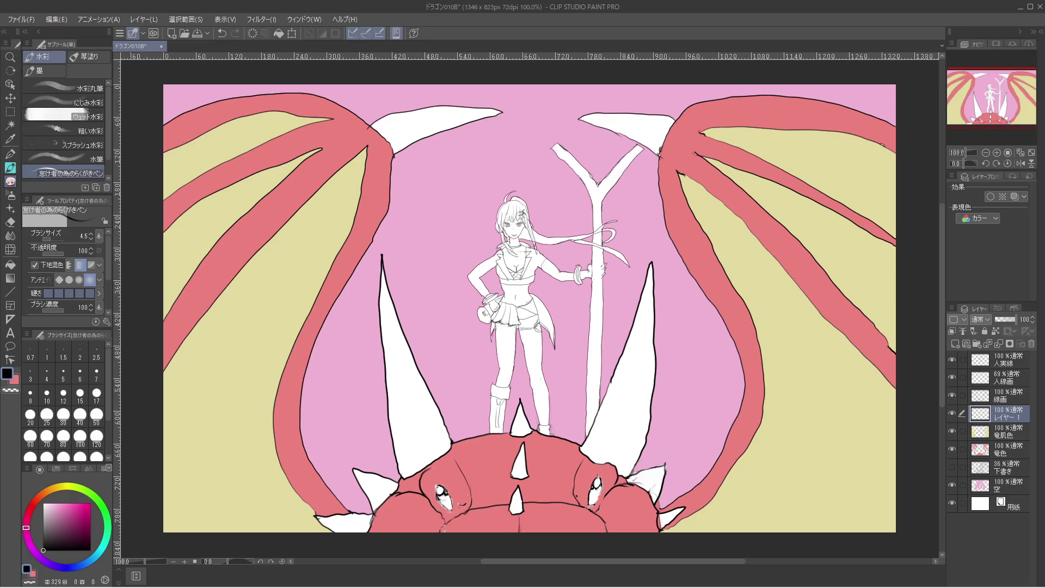
double_click(1014, 415)
text(ry)
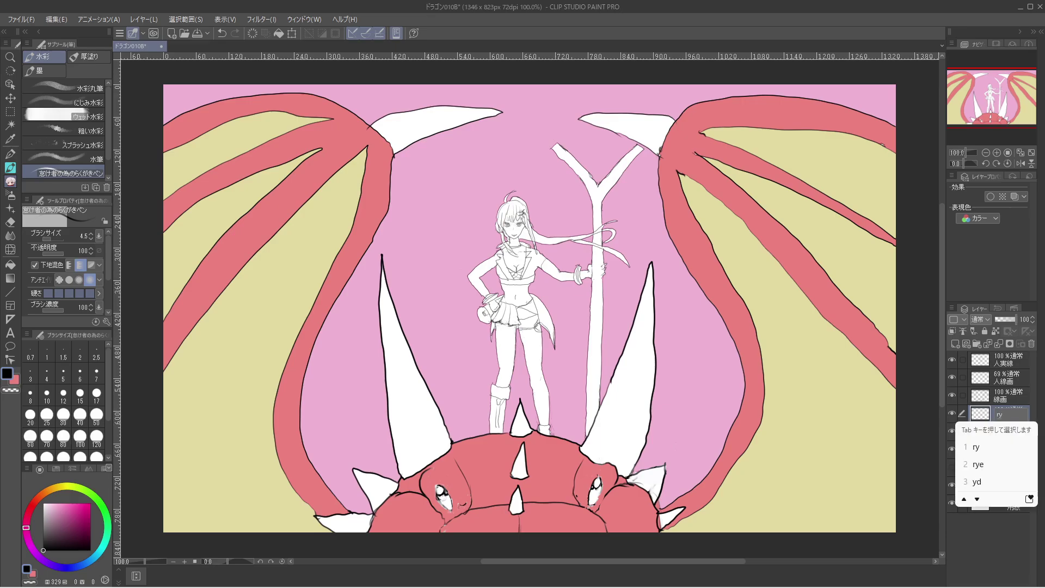
text(uutunokage)
key(space)
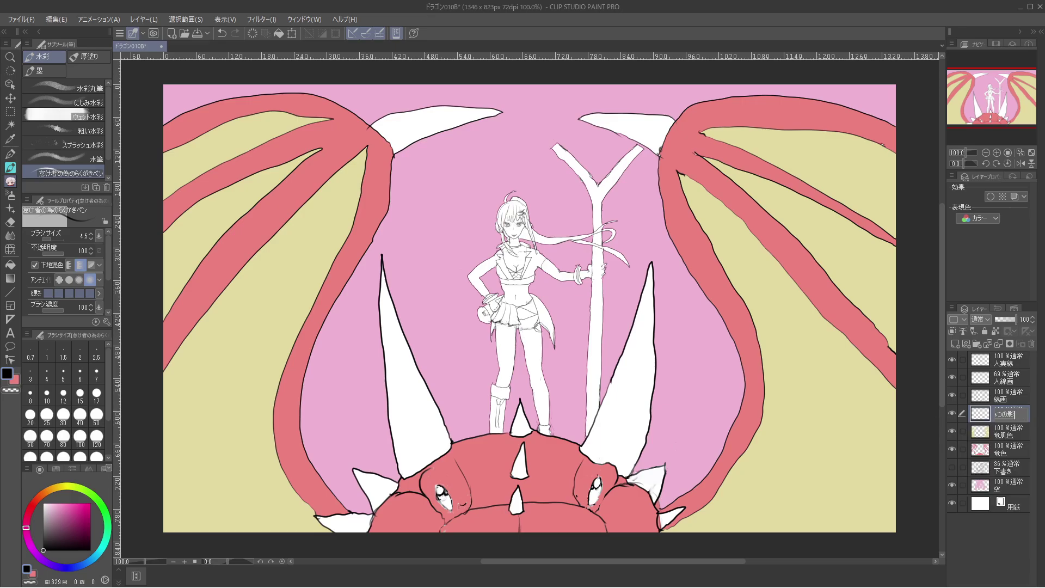
key(Return)
key(Return)
Shade the right-hand sides of the two tall head horns with soft black strokes at brush size 10.
click(63, 374)
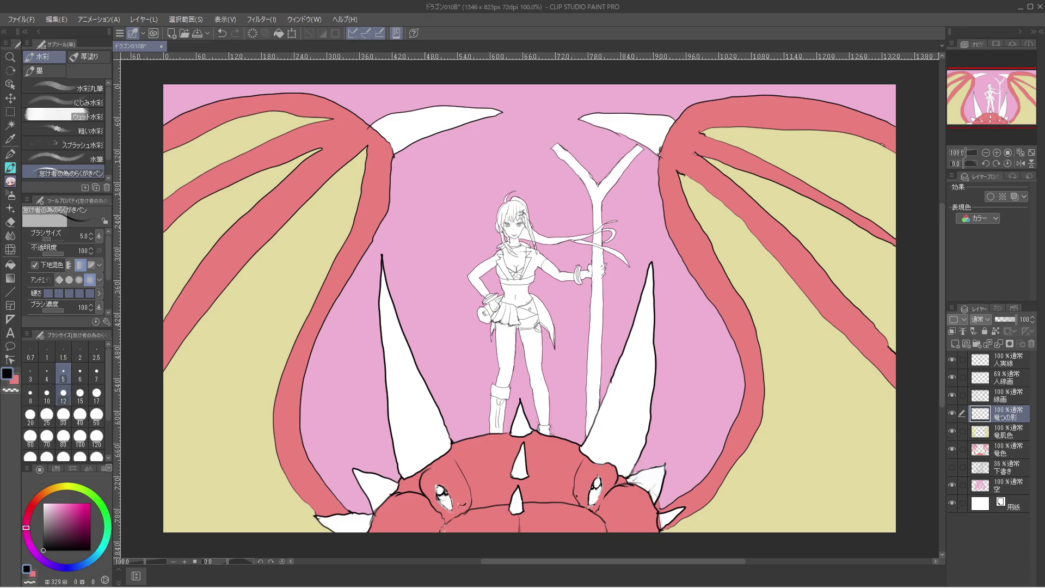
key(])
key(])
key(])
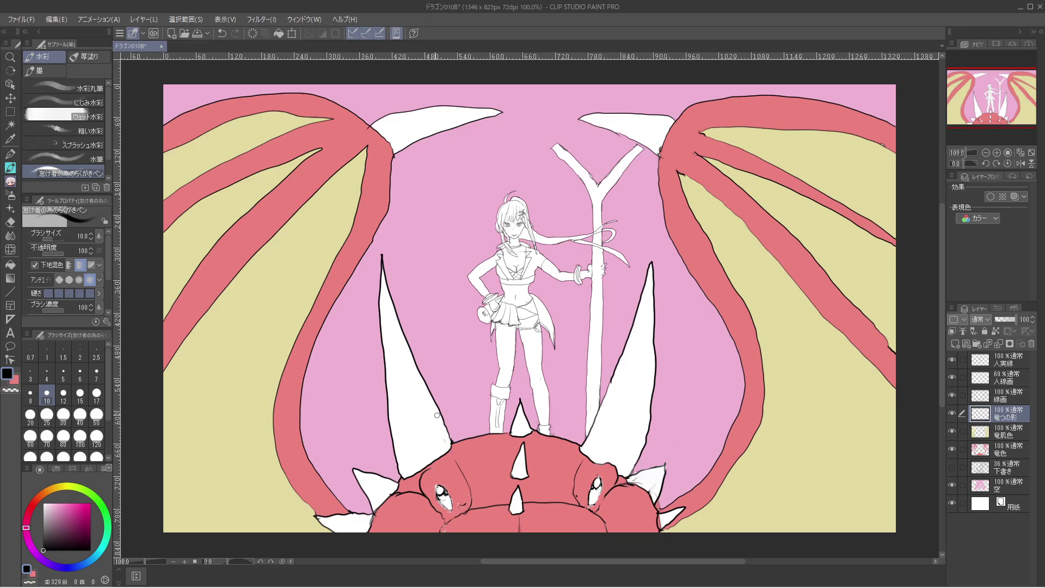
drag(434, 408, 449, 434)
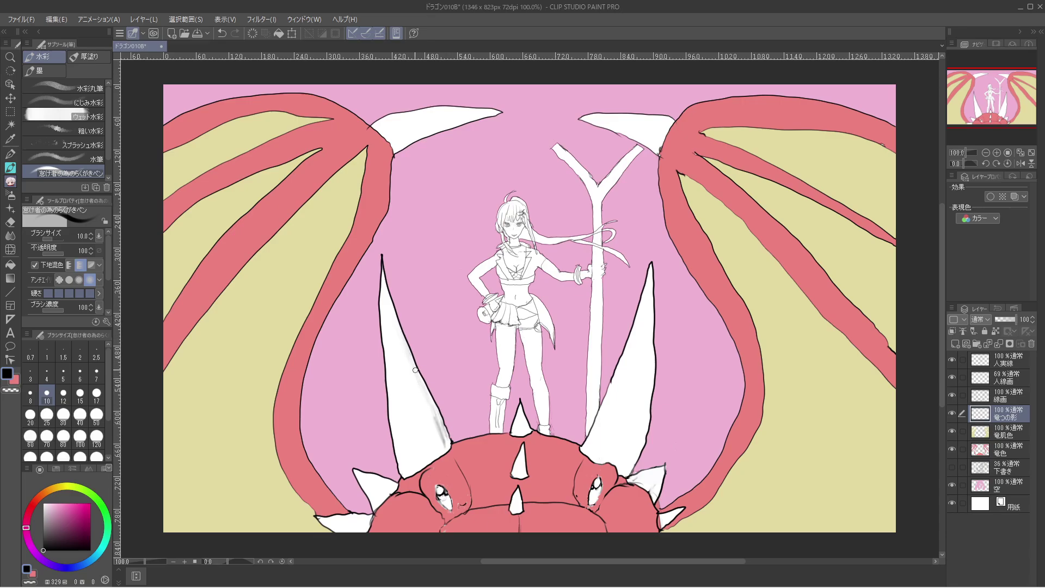
mouse_move(433, 415)
mouse_down()
mouse_move(447, 453)
mouse_move(417, 381)
mouse_up()
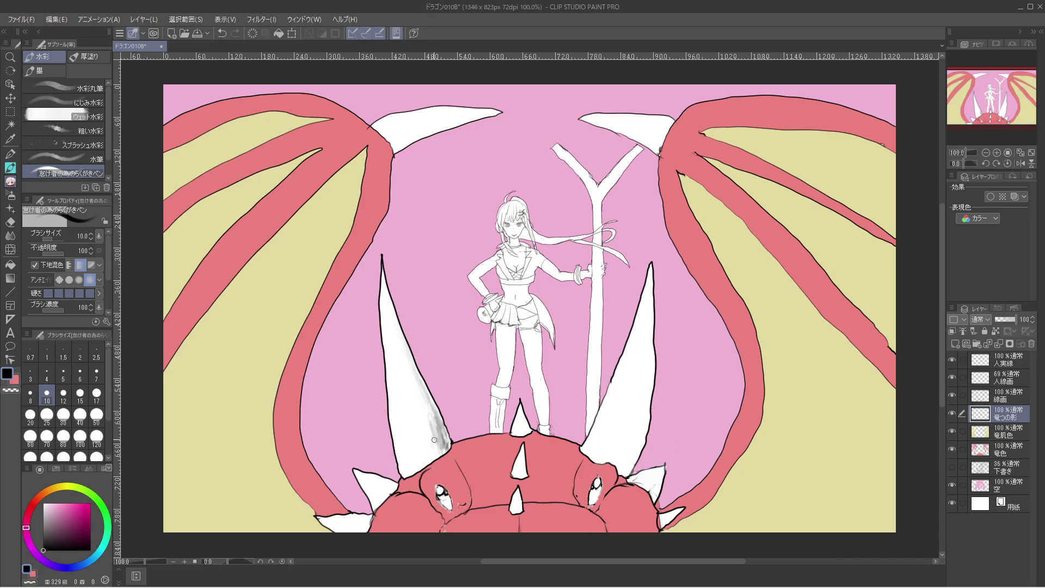
drag(435, 440, 436, 455)
mouse_move(639, 453)
mouse_down()
mouse_move(650, 416)
mouse_move(645, 427)
mouse_move(651, 306)
mouse_move(649, 348)
mouse_up()
mouse_move(654, 369)
mouse_down()
mouse_move(640, 448)
mouse_move(623, 470)
mouse_move(651, 353)
mouse_move(639, 442)
mouse_up()
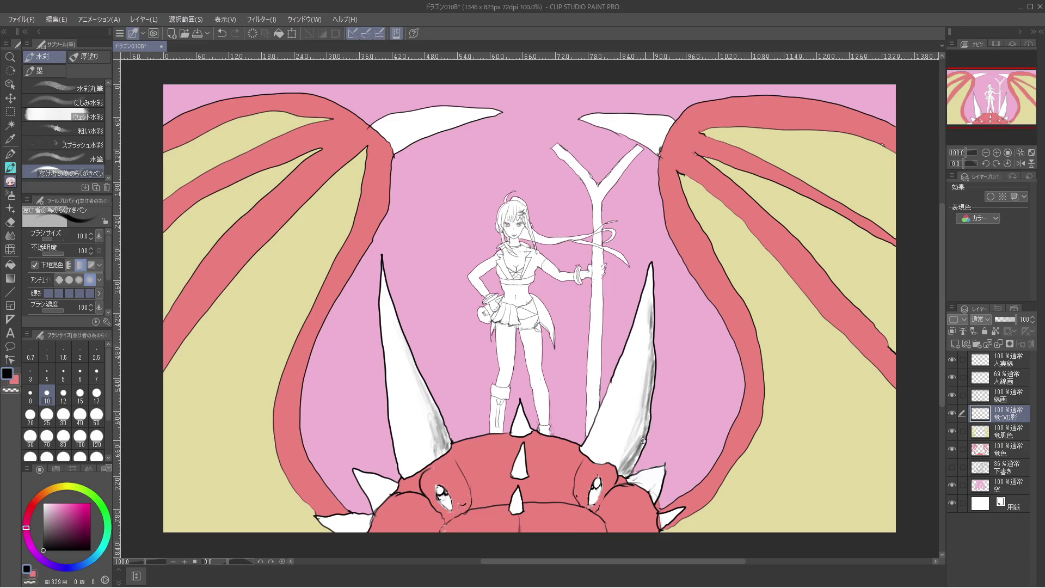
Shade the small side horns and the three centre spikes of the dragon's head with black on the 竜つの影 layer.
mouse_move(658, 494)
mouse_down()
mouse_move(663, 472)
mouse_move(652, 498)
mouse_move(658, 481)
mouse_move(674, 516)
mouse_move(661, 527)
mouse_move(683, 508)
mouse_up()
mouse_move(332, 528)
mouse_down()
mouse_move(320, 520)
mouse_move(342, 533)
mouse_up()
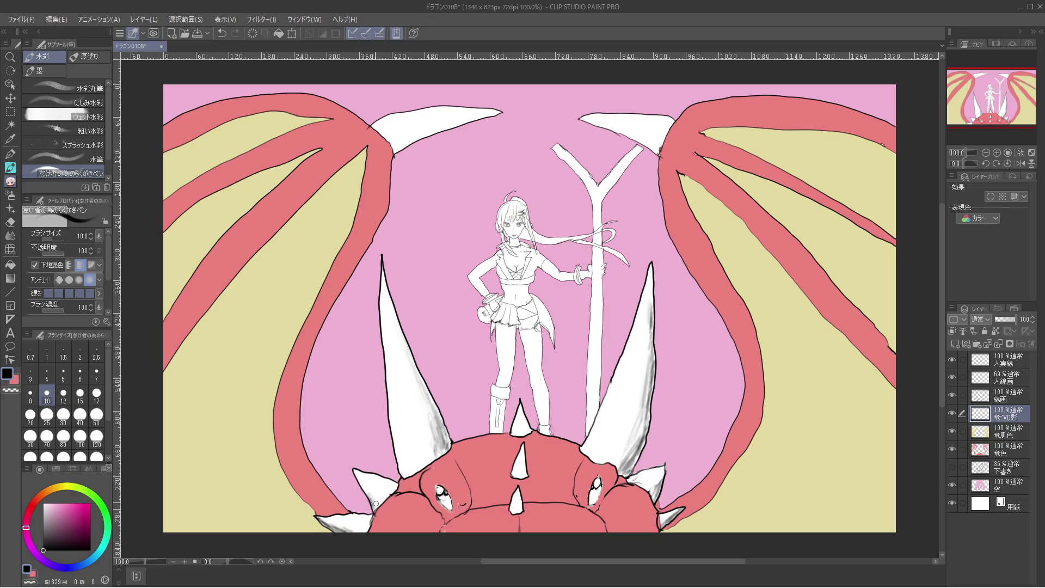
mouse_move(361, 482)
mouse_down()
mouse_move(384, 508)
mouse_move(363, 478)
mouse_move(389, 500)
mouse_move(364, 475)
mouse_up()
drag(429, 394, 450, 443)
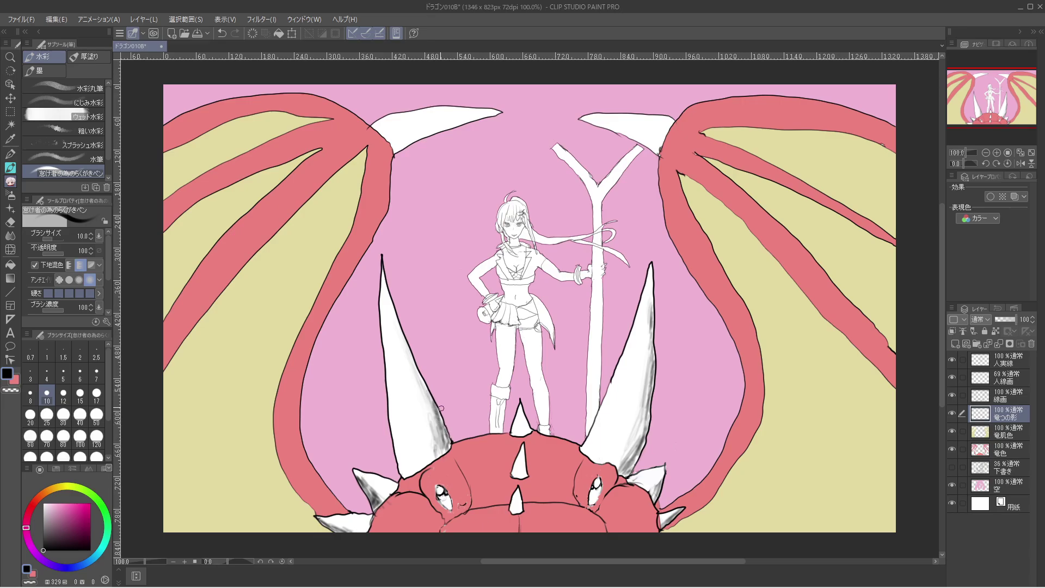
mouse_move(527, 423)
mouse_down()
mouse_move(524, 415)
mouse_move(529, 432)
mouse_move(525, 425)
mouse_up()
drag(523, 468, 525, 456)
drag(521, 503, 519, 502)
Shade the undersides of the white claws on both wing joints with black on the 竜つの影 layer.
mouse_move(595, 119)
mouse_down()
mouse_move(583, 123)
mouse_move(649, 150)
mouse_move(640, 136)
mouse_move(653, 143)
mouse_move(626, 134)
mouse_move(658, 146)
mouse_move(637, 138)
mouse_move(656, 136)
mouse_up()
mouse_move(403, 142)
mouse_down()
mouse_move(485, 115)
mouse_move(390, 140)
mouse_move(401, 146)
mouse_move(459, 123)
mouse_move(432, 135)
mouse_up()
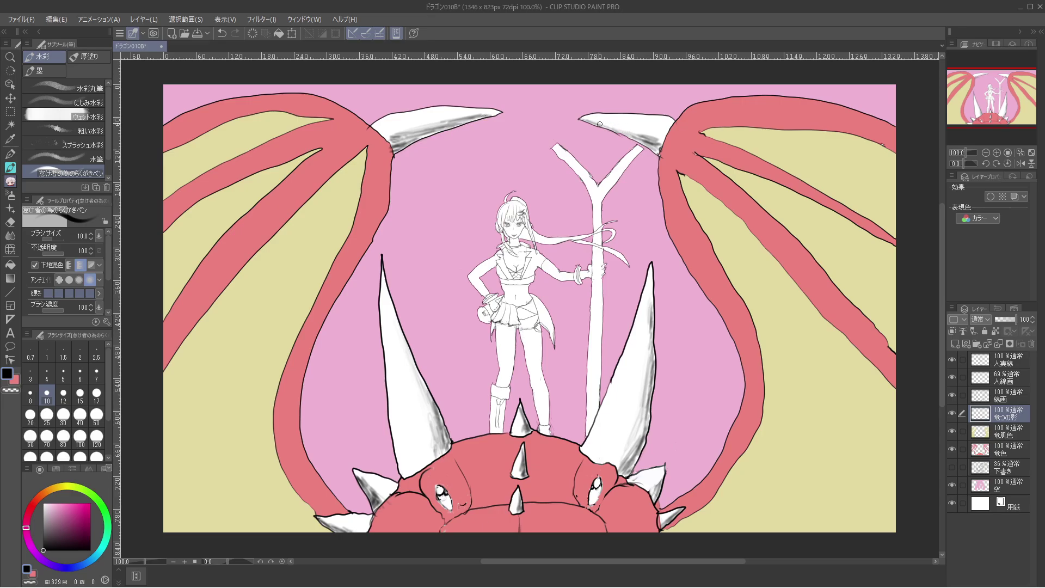
mouse_move(597, 123)
mouse_down()
mouse_move(662, 142)
mouse_move(656, 151)
mouse_move(621, 132)
mouse_move(651, 141)
mouse_move(643, 139)
mouse_up()
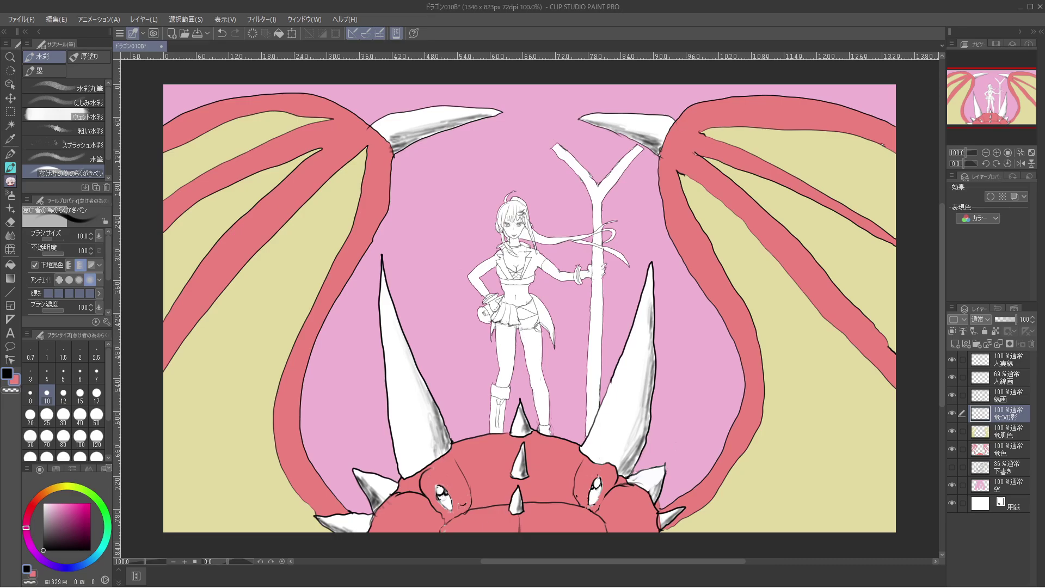
Add another raster layer and move it directly above 竜つの影.
click(1000, 450)
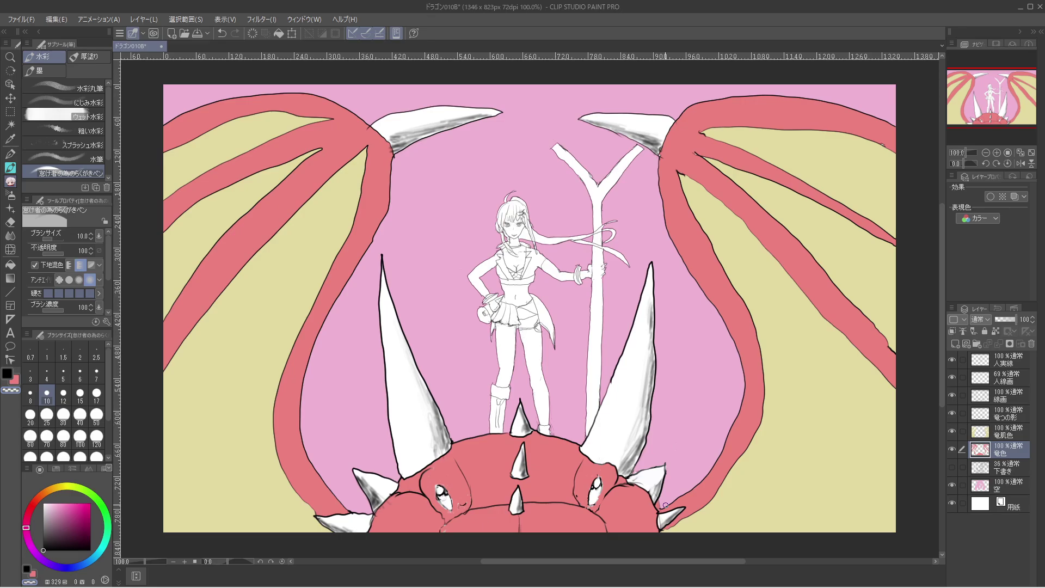
click(144, 19)
click(143, 19)
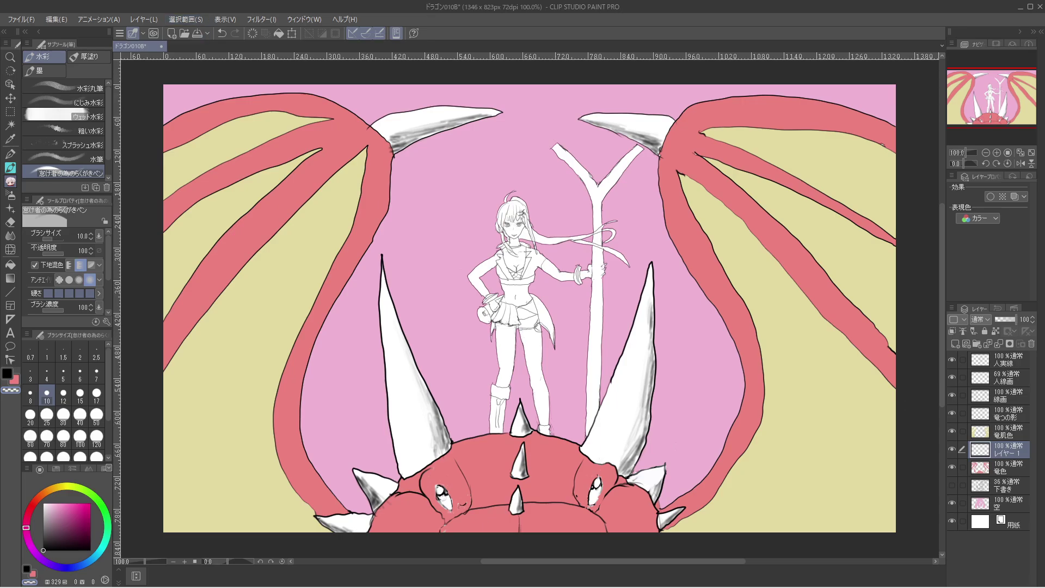
drag(1001, 449, 1002, 408)
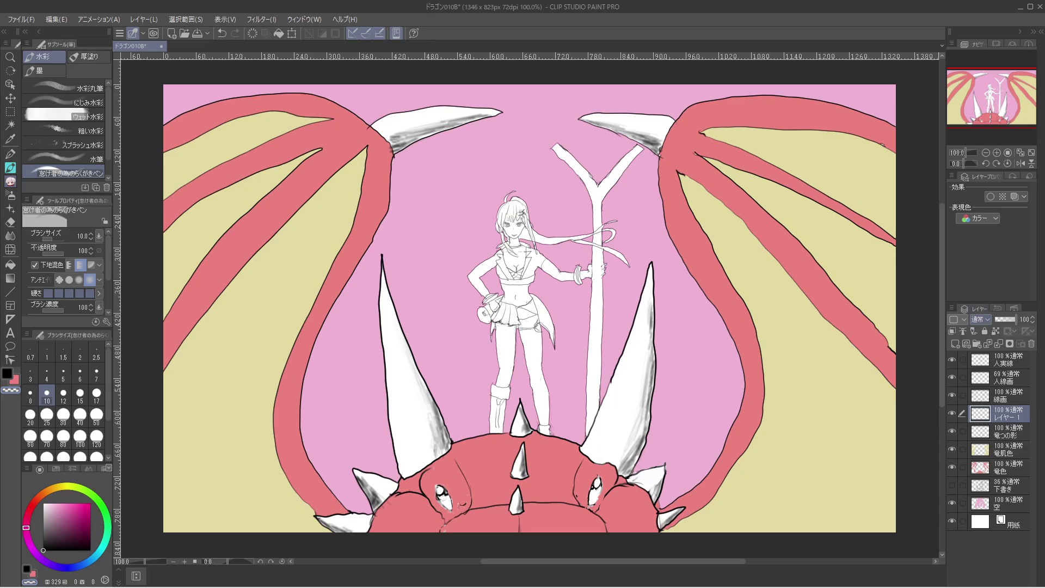
Set the new layer to overlay blending, choose white, and try a highlight near the tip of the left wing's claw.
click(979, 320)
click(988, 161)
click(43, 503)
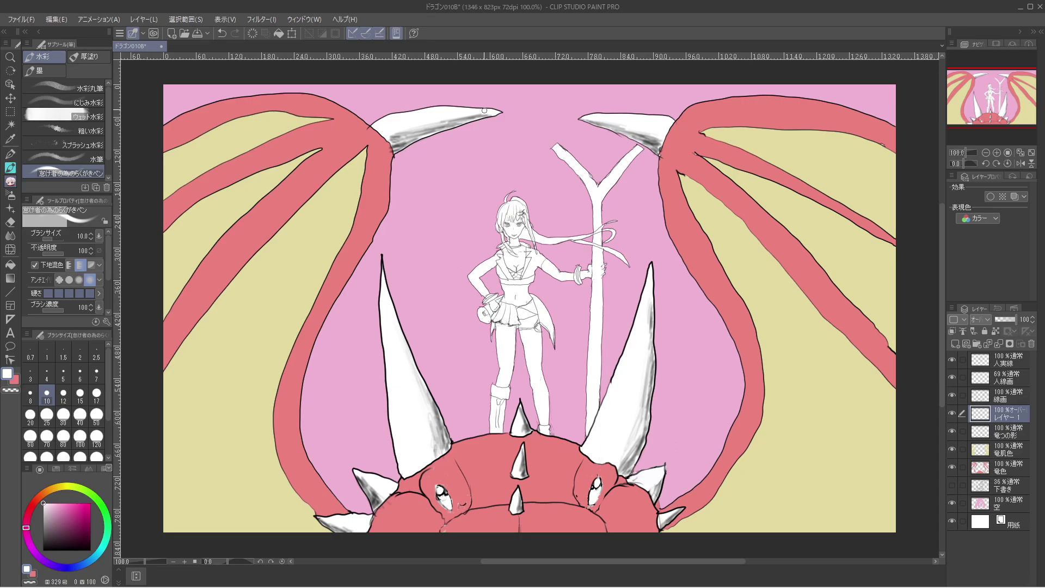
mouse_move(484, 111)
mouse_down()
mouse_move(395, 116)
mouse_move(475, 105)
mouse_up()
key(ctrl+z)
key(ctrl+z)
Move the highlight layer above 線画 and try a white stroke along the upper edge of the left wing's claw.
drag(1001, 414, 1001, 389)
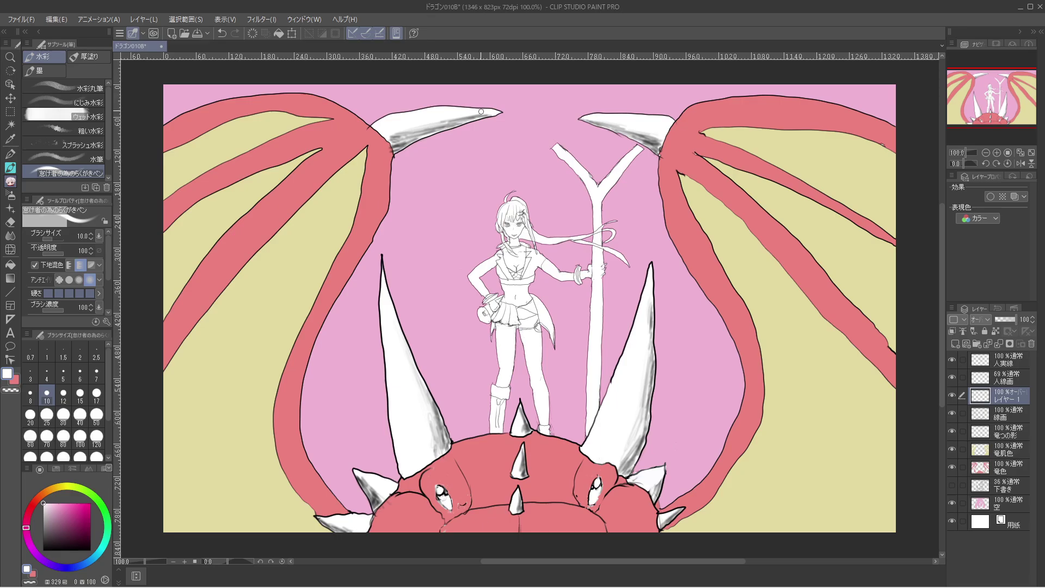
drag(487, 108, 389, 115)
key(ctrl+z)
key(ctrl+z)
Set the highlight layer's blend mode to 通常 and paint white over the upper outline of the left wing's claw.
click(977, 320)
click(986, 43)
mouse_move(448, 109)
mouse_down()
mouse_move(380, 126)
mouse_move(424, 107)
mouse_move(429, 117)
mouse_move(483, 109)
mouse_up()
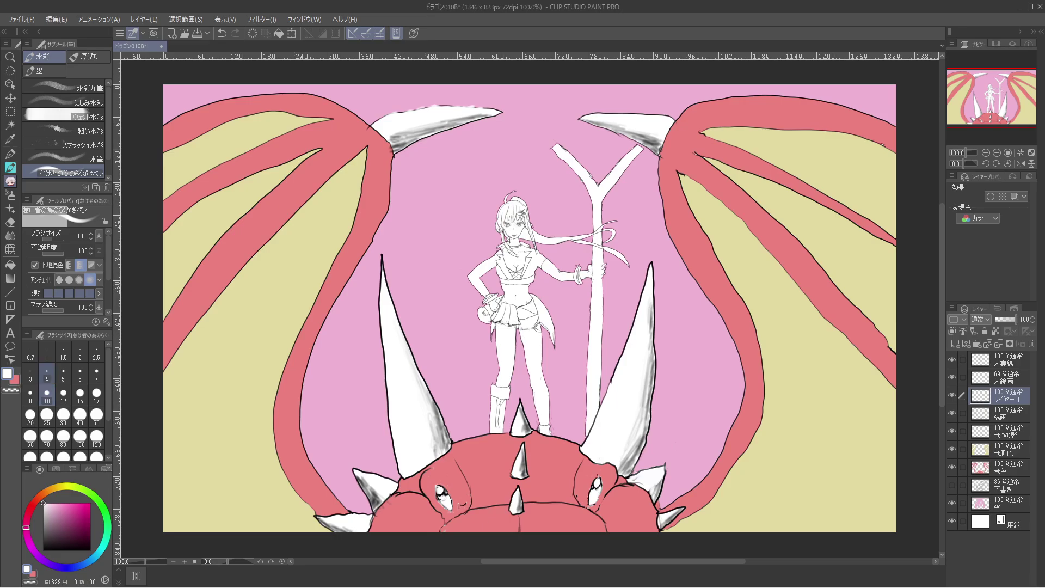
Paint white highlights over the right wing claw's upper outline and the left claw's tip at brush size 4.
click(47, 372)
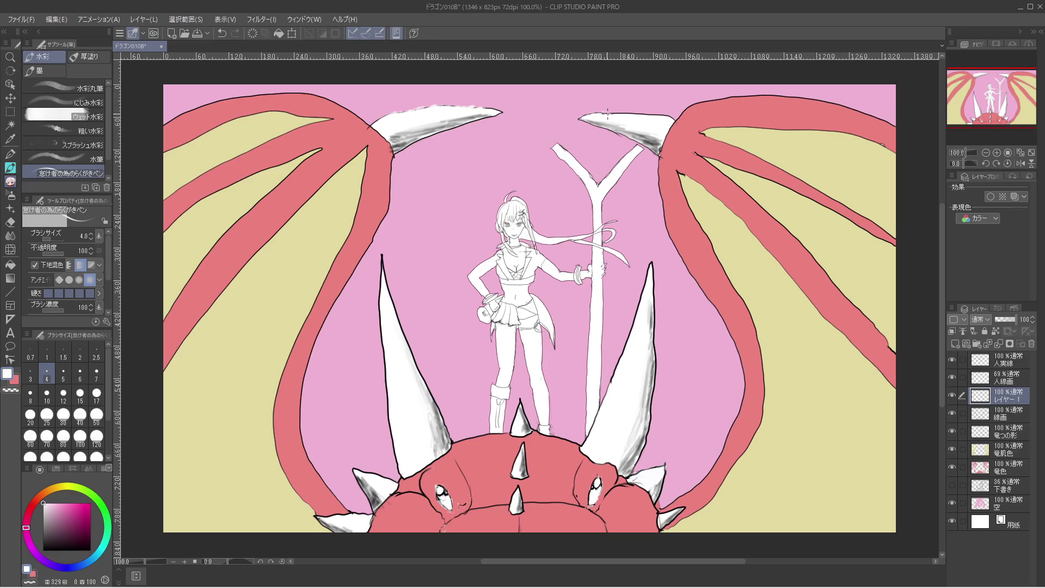
mouse_move(608, 113)
mouse_down()
mouse_move(656, 115)
mouse_move(610, 116)
mouse_move(638, 117)
mouse_up()
drag(586, 117, 577, 117)
drag(490, 109, 492, 110)
Paint white highlights down the left-hand outlines of both tall head horns.
drag(648, 265, 647, 268)
key(ctrl+z)
drag(649, 265, 608, 404)
mouse_move(384, 271)
mouse_down()
mouse_move(381, 255)
mouse_move(396, 458)
mouse_up()
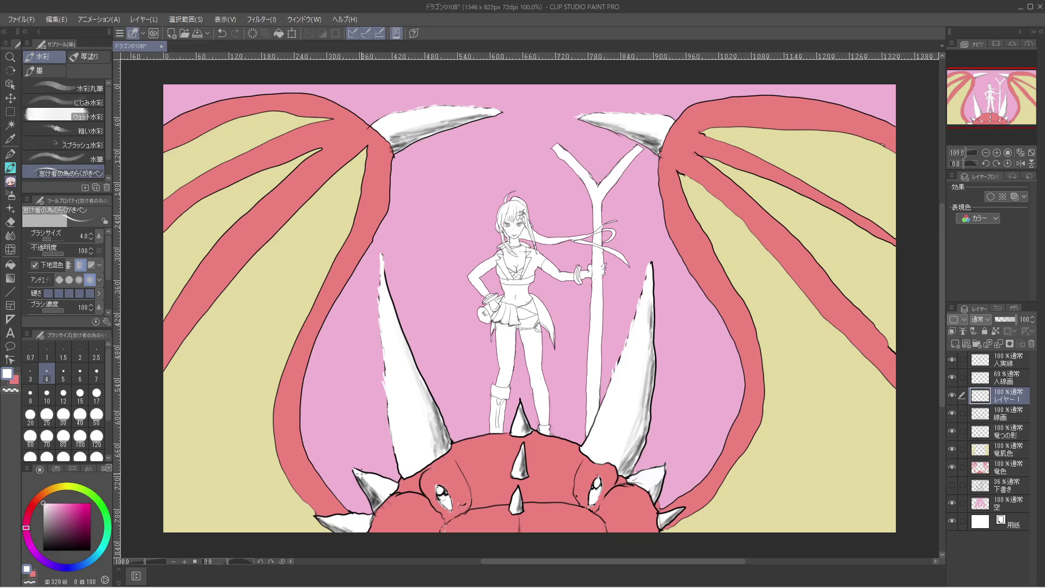
Paint white highlights over the upper outlines of the small side spikes and the head's uppermost centre spike.
drag(365, 474, 389, 479)
drag(314, 514, 370, 517)
drag(660, 466, 626, 475)
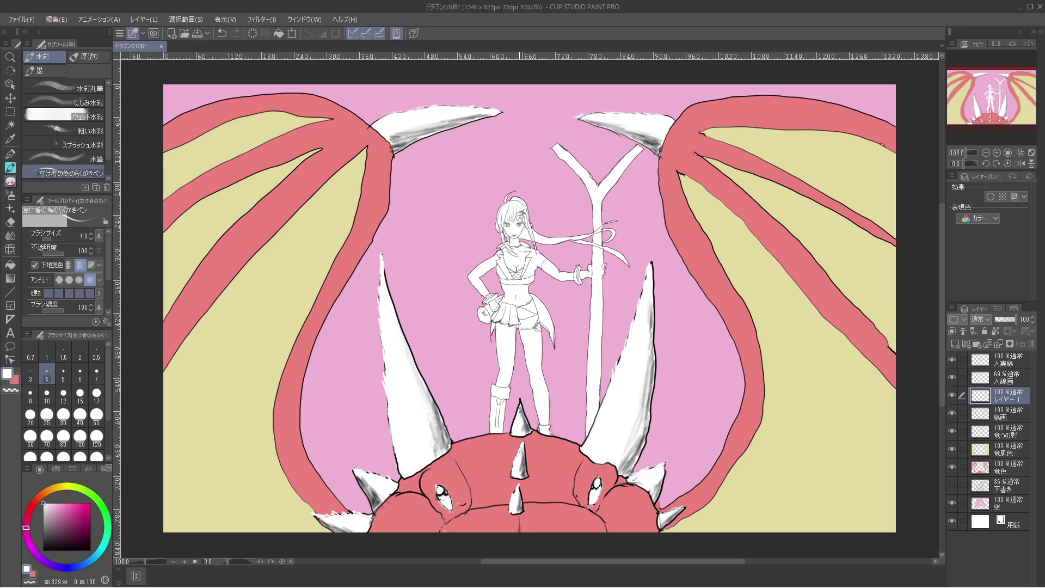
drag(521, 398, 511, 434)
Shade both tall head horns with fine black streaks on the 竜つの影 layer at brush size 4.
click(10, 168)
click(10, 181)
drag(44, 530, 43, 550)
click(1002, 432)
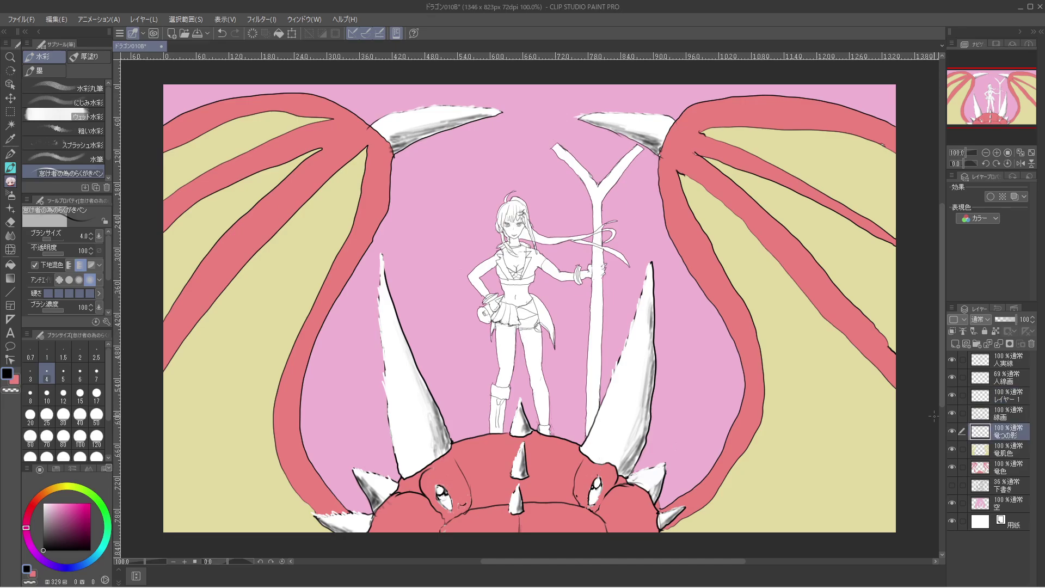
click(64, 393)
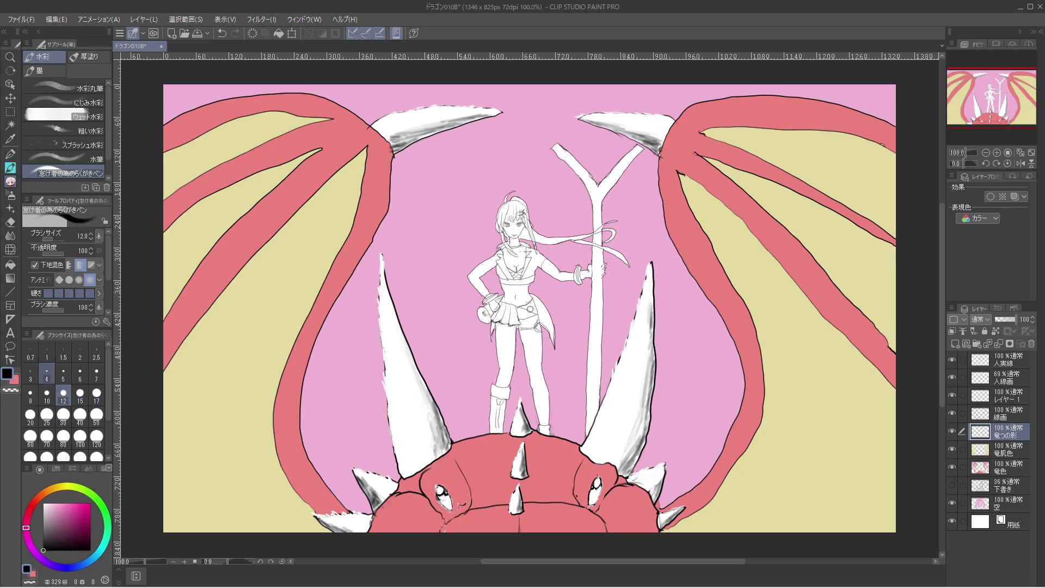
click(47, 374)
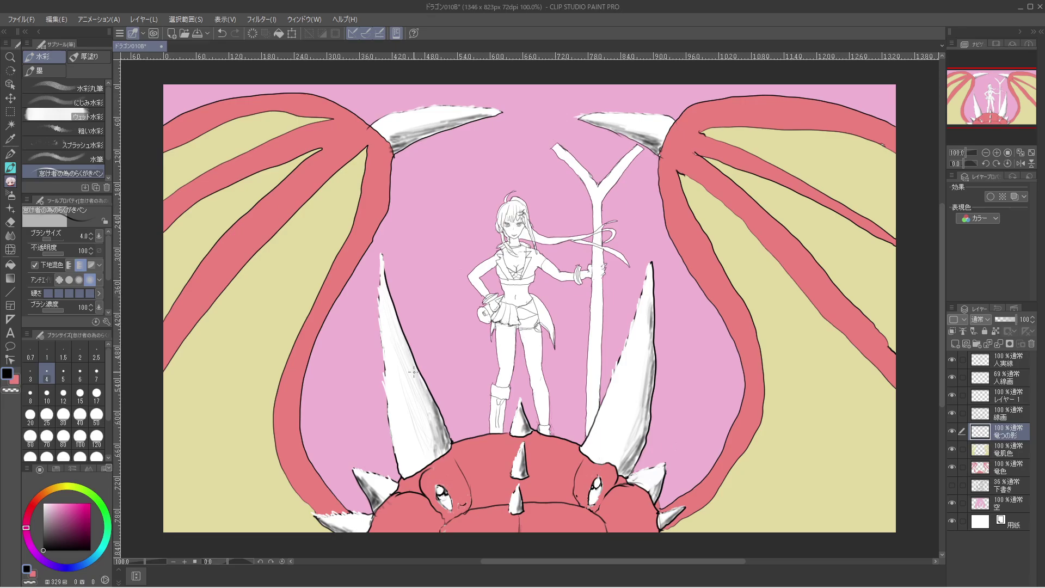
drag(401, 324, 431, 434)
drag(621, 451, 634, 402)
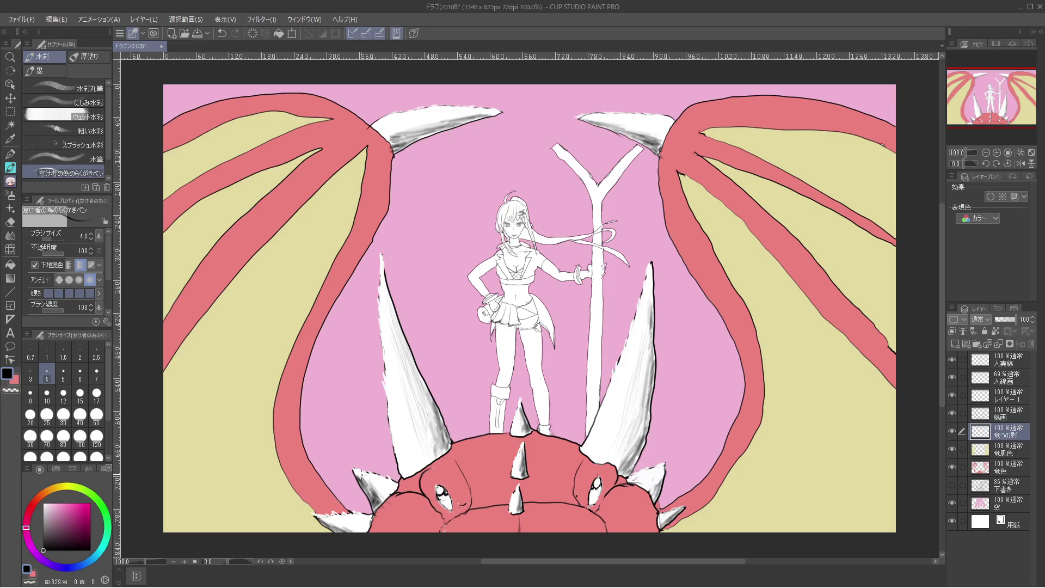
Add black shading to the lower left spike, both wing claws and the three centre spikes, and save the file.
drag(343, 524, 335, 516)
drag(389, 136, 437, 122)
drag(662, 136, 607, 117)
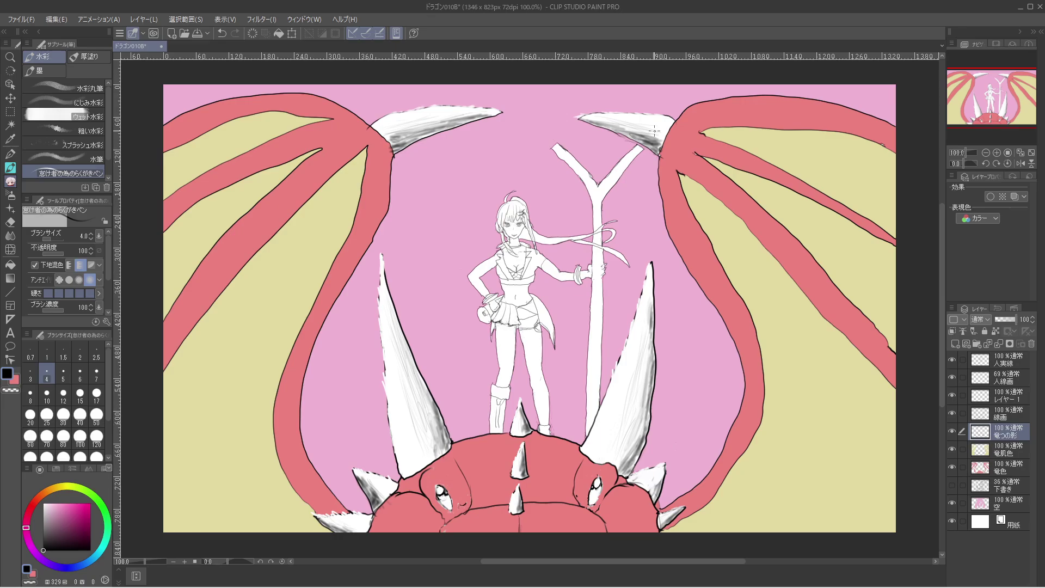
drag(515, 423, 511, 434)
drag(517, 469, 519, 459)
drag(513, 512, 517, 495)
click(197, 32)
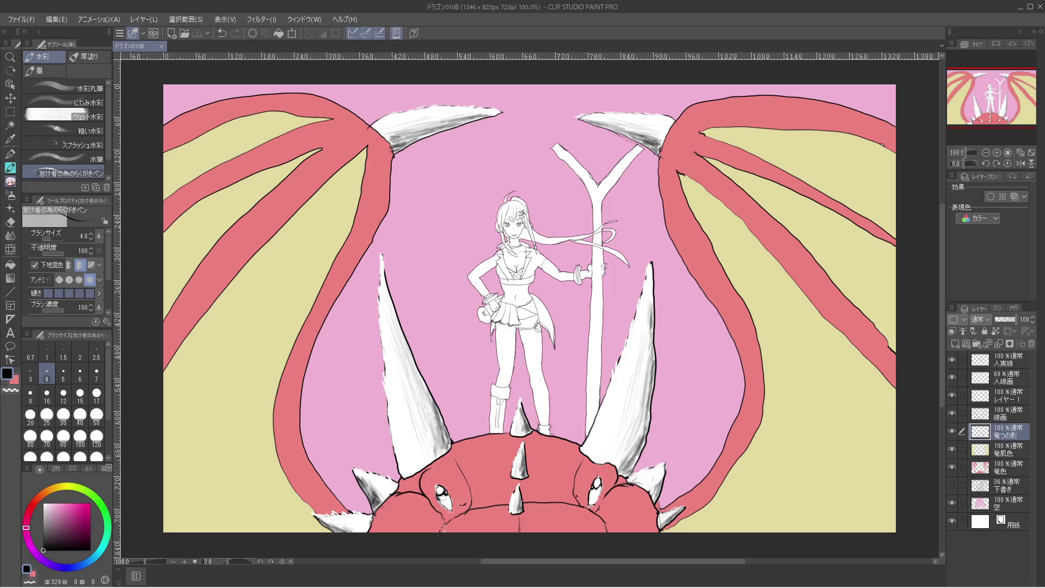
Toggle the visibility of the 人線画 and 人実線 layers to check their contents.
click(1002, 378)
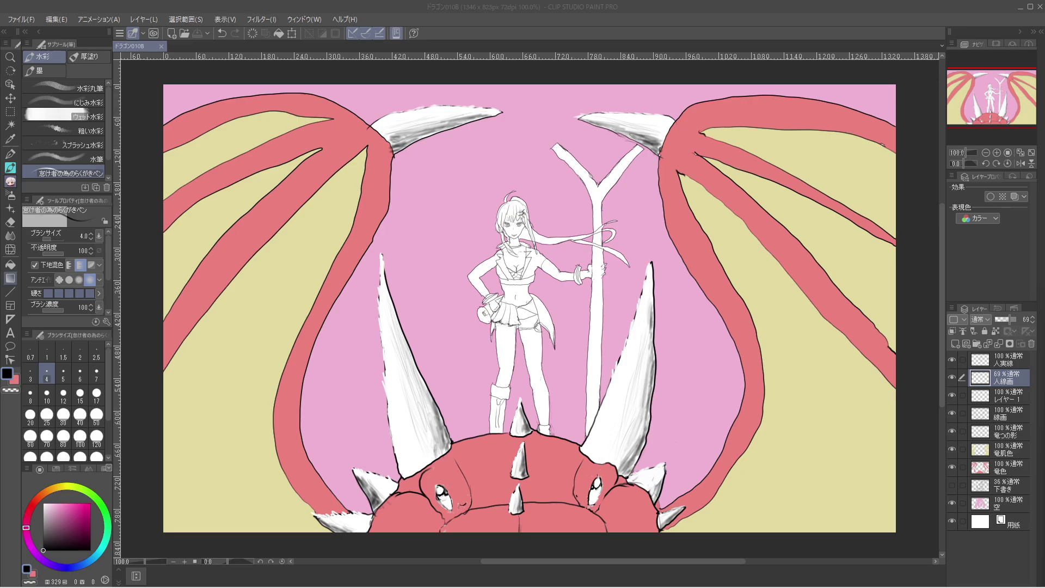
click(951, 377)
click(951, 377)
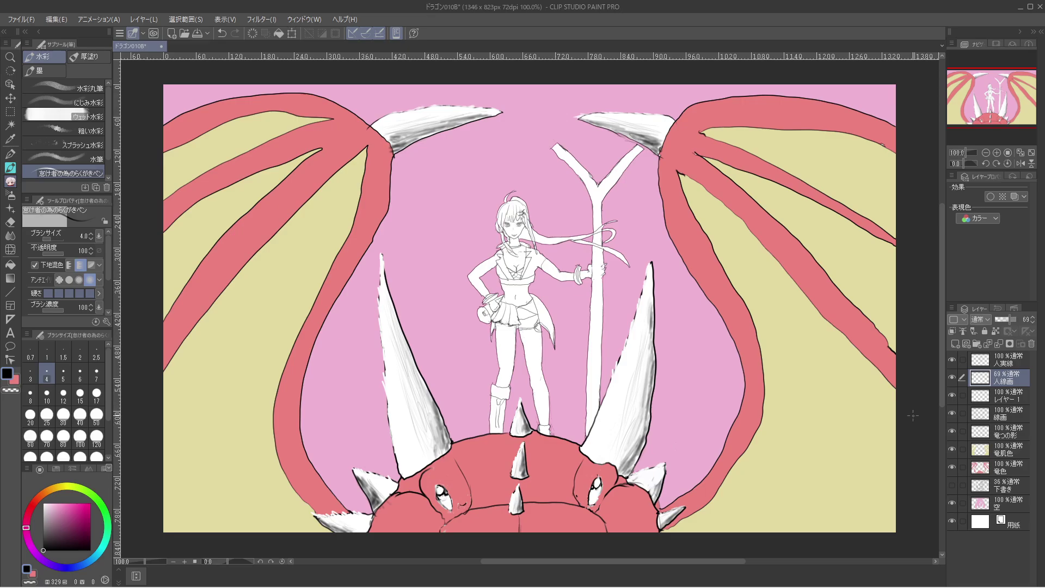
click(952, 360)
click(951, 359)
Check the horn highlight layer's contents by toggling its visibility and rename the layer つの光.
click(952, 395)
click(951, 395)
double_click(1009, 396)
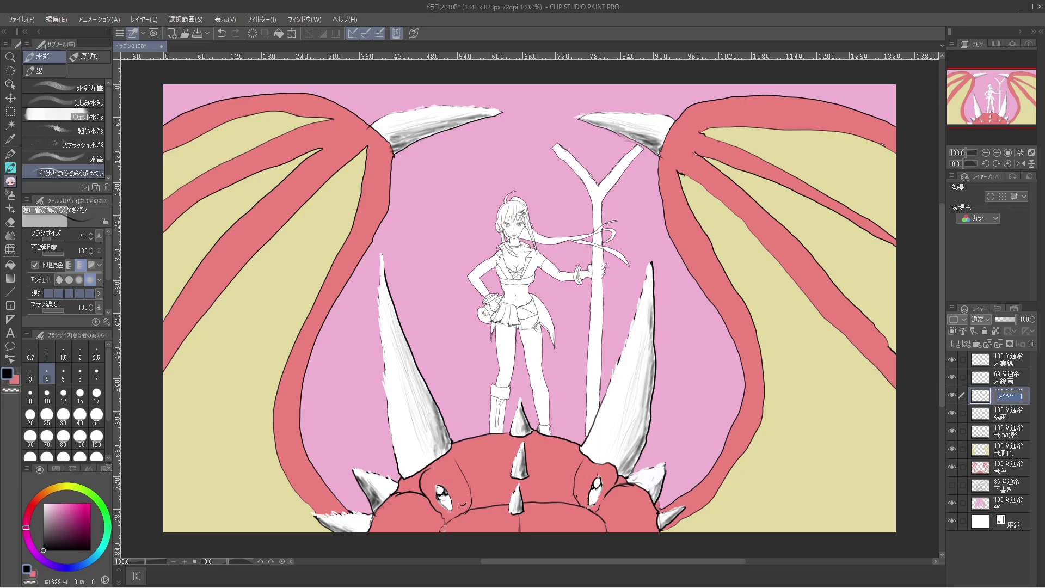
text(津野光)
key(space)
key(space)
key(Return)
key(Return)
Toggle the visibility of the 線画, 竜つの影, 竜肌色, 竜色 and 空 layers in turn to check what each holds.
click(952, 413)
click(952, 413)
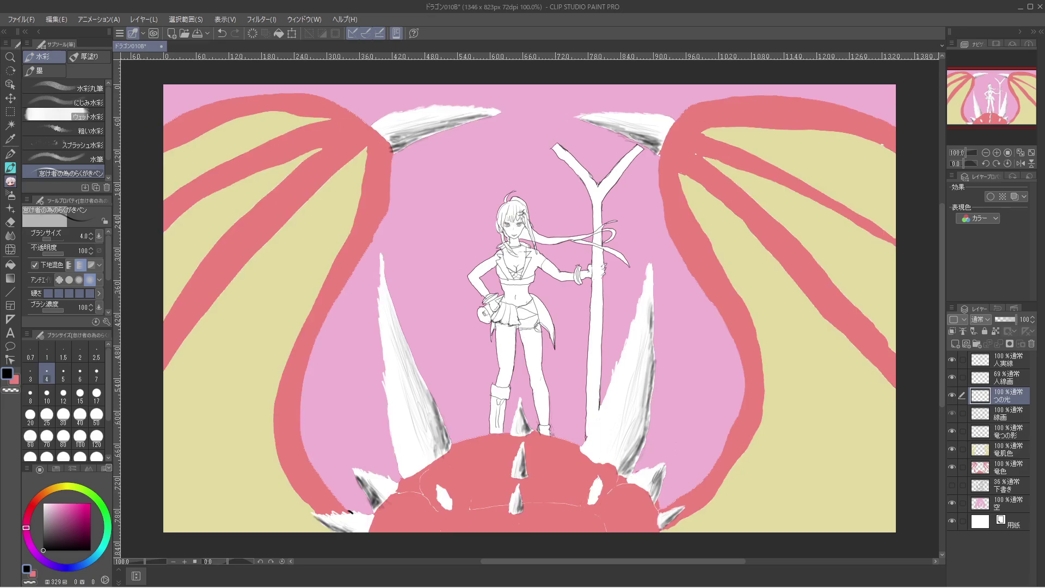
click(952, 414)
click(952, 414)
click(952, 413)
click(952, 431)
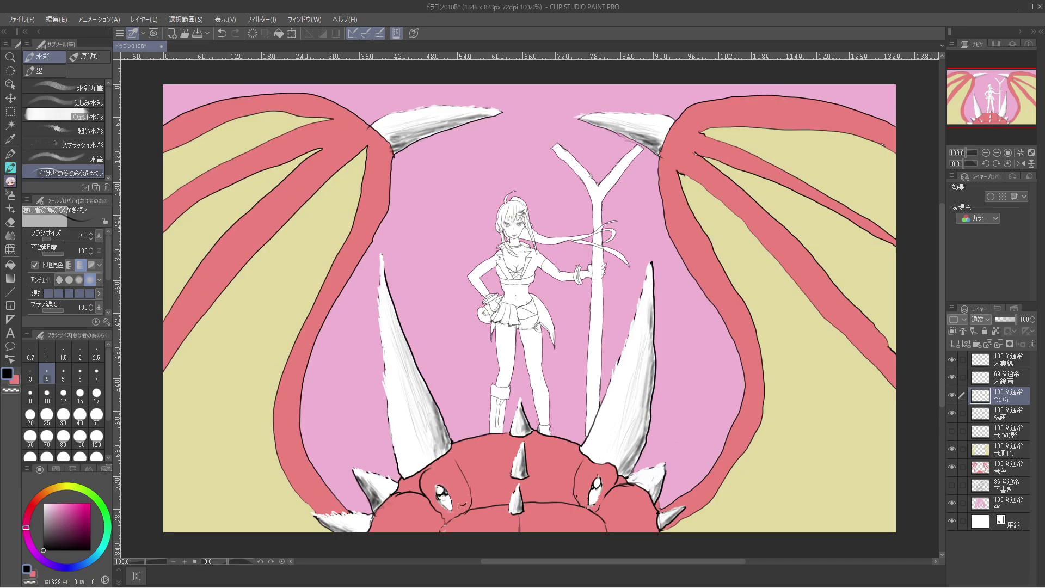
click(952, 431)
click(952, 449)
click(952, 449)
click(952, 467)
click(952, 467)
click(952, 467)
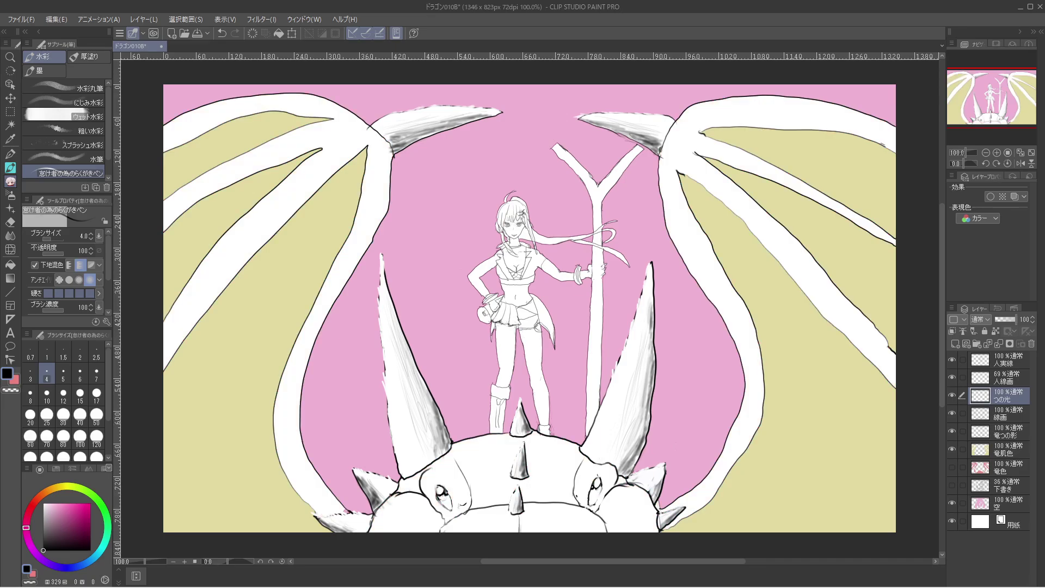
click(952, 467)
click(952, 467)
click(952, 467)
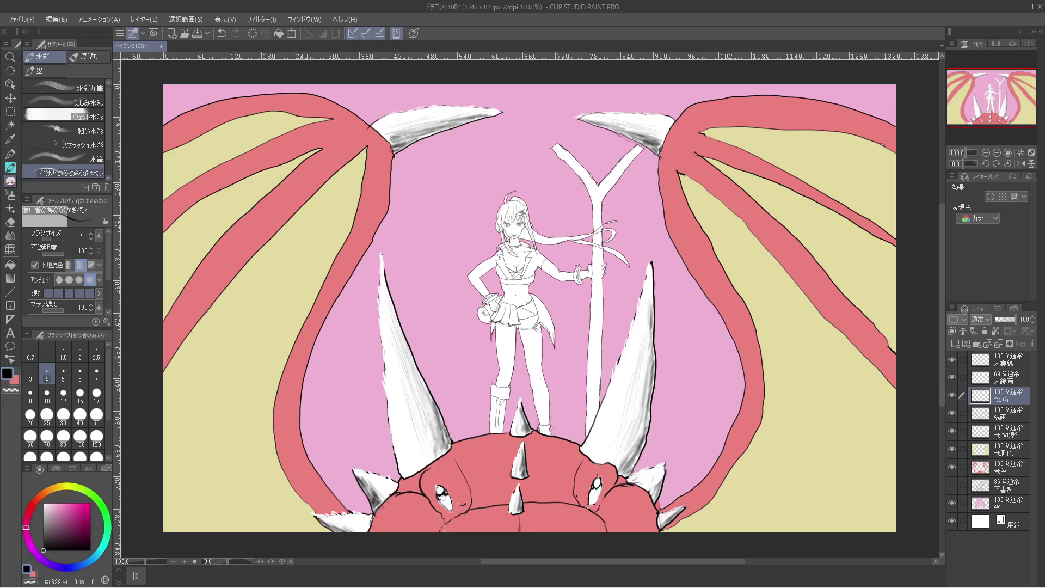
click(952, 503)
click(952, 503)
click(952, 503)
click(953, 504)
click(953, 503)
click(953, 503)
click(952, 503)
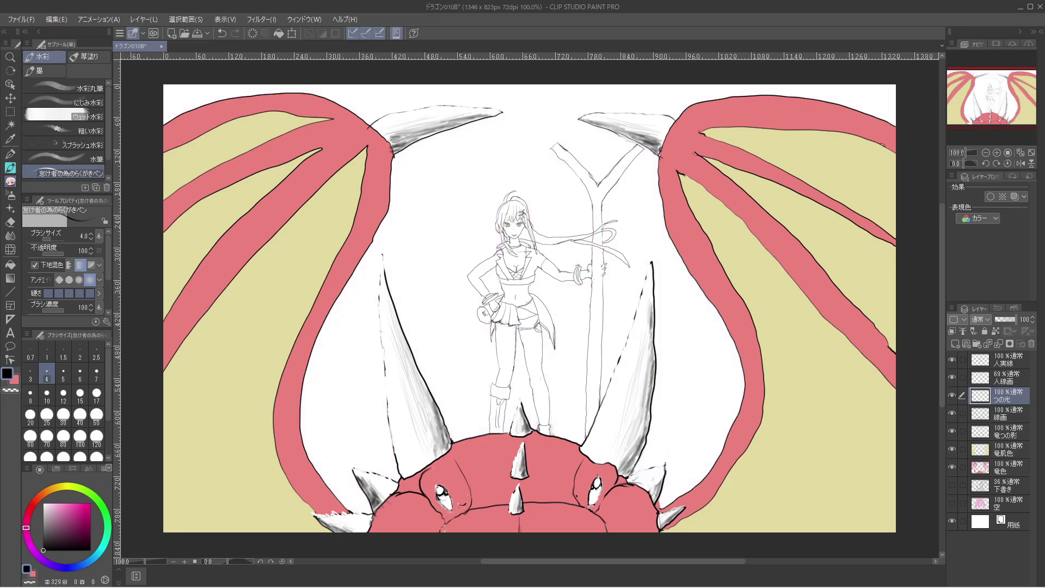
click(952, 503)
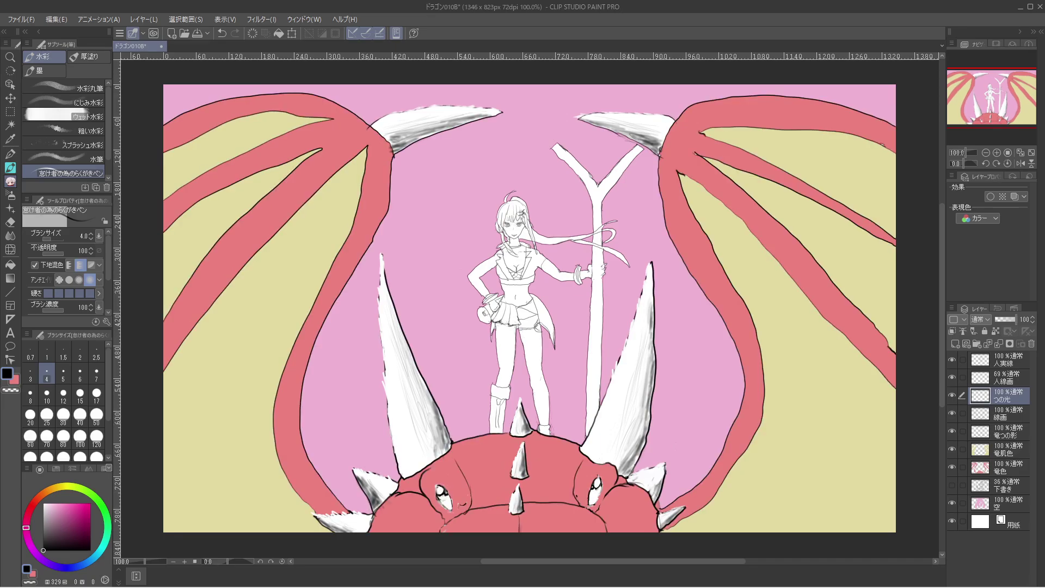
Draw short black crease lines across the right wing's inner arm on the 線画 layer.
click(999, 414)
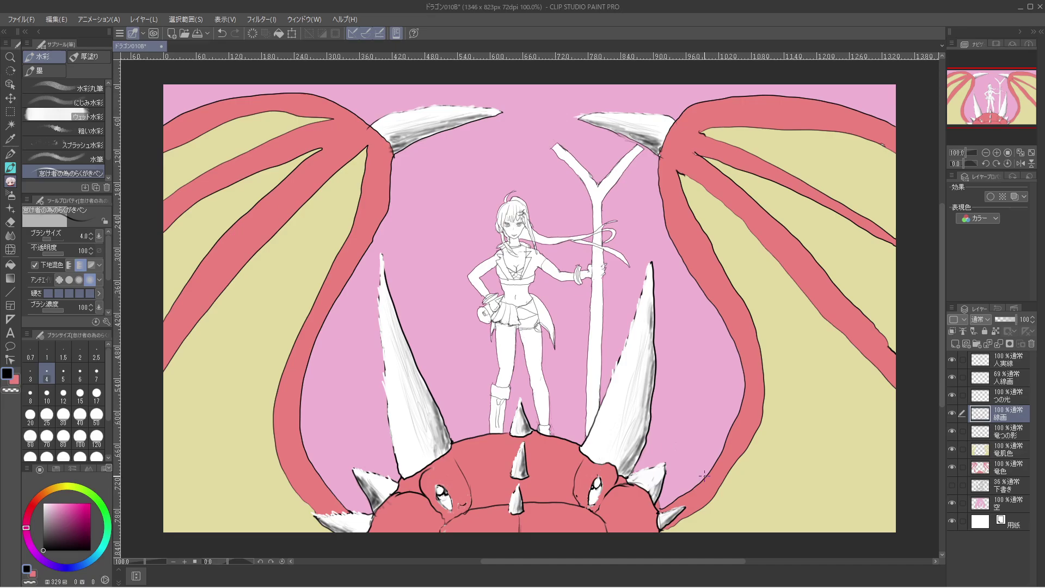
drag(697, 506, 706, 481)
drag(739, 410, 751, 440)
drag(737, 341, 756, 351)
drag(692, 263, 731, 281)
drag(662, 188, 687, 197)
key(ctrl+z)
Draw black crease lines across the right wing's upper edge and its finger bones.
mouse_move(662, 154)
mouse_down()
mouse_move(688, 193)
mouse_move(680, 202)
mouse_move(660, 181)
mouse_move(687, 111)
mouse_move(735, 120)
mouse_move(771, 97)
mouse_up()
key(ctrl+z)
drag(821, 130, 865, 116)
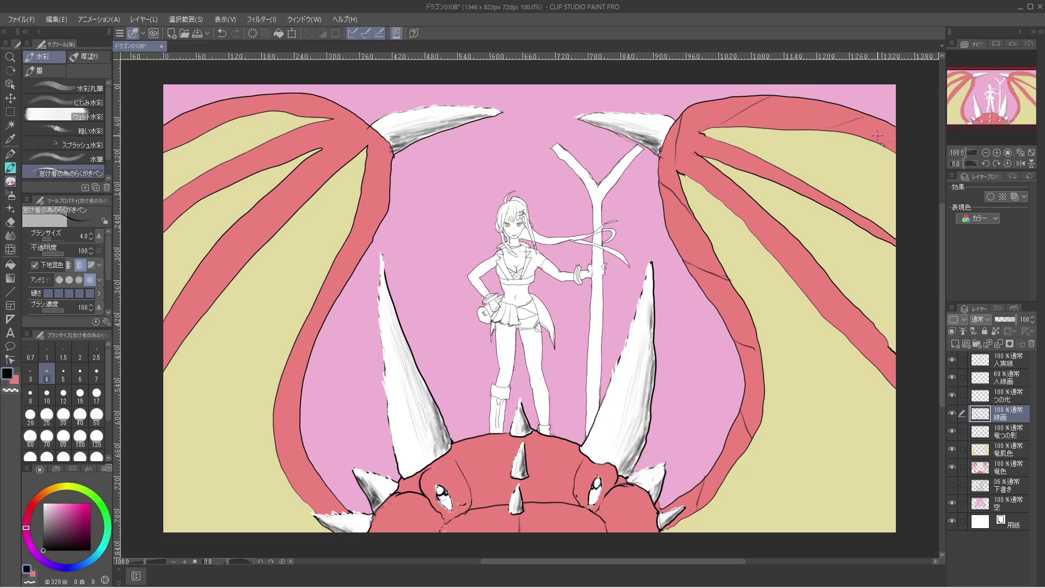
key(ctrl+z)
drag(820, 132, 868, 118)
drag(705, 153, 755, 153)
drag(870, 222, 907, 229)
drag(720, 195, 751, 200)
key(ctrl+z)
drag(762, 247, 819, 257)
drag(826, 305, 861, 312)
mouse_move(864, 350)
mouse_down()
mouse_move(898, 361)
mouse_move(887, 360)
mouse_up()
key(ctrl+z)
Draw black crease lines down the left wing's inner arm.
drag(394, 154, 376, 195)
drag(358, 254, 347, 273)
drag(323, 317, 294, 345)
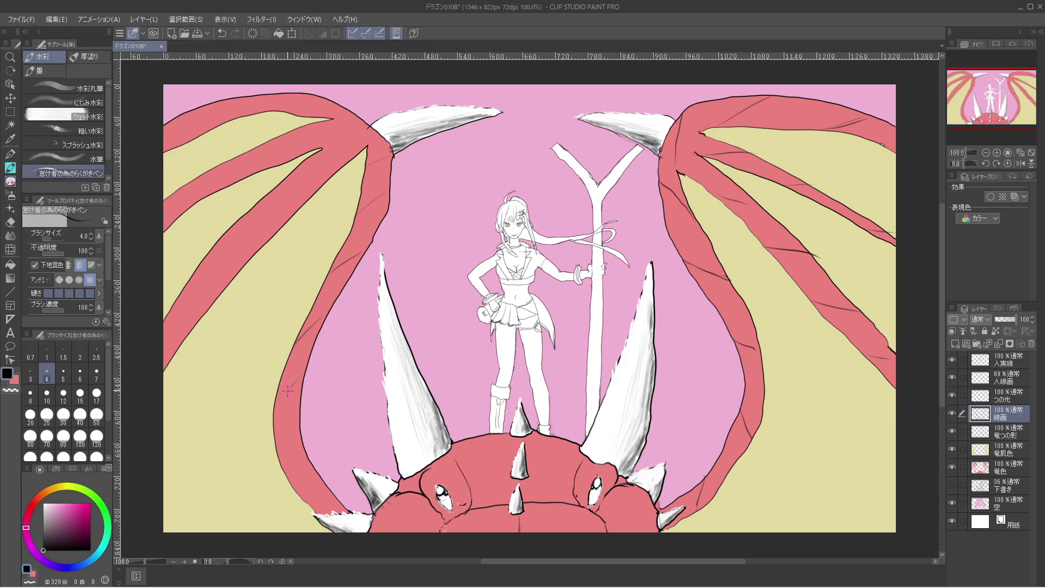
drag(289, 386, 275, 407)
drag(301, 443, 289, 478)
drag(391, 154, 358, 212)
Draw black crease lines across the left wing's upper edge and finger bones, and save the file.
mouse_move(345, 111)
mouse_down()
mouse_move(358, 149)
mouse_move(352, 129)
mouse_up()
mouse_move(324, 126)
mouse_down()
mouse_move(266, 94)
mouse_move(242, 115)
mouse_move(275, 103)
mouse_move(263, 98)
mouse_move(248, 112)
mouse_move(280, 109)
mouse_move(194, 111)
mouse_move(210, 125)
mouse_move(199, 130)
mouse_move(160, 124)
mouse_up()
mouse_move(299, 154)
mouse_down()
mouse_move(263, 149)
mouse_move(255, 169)
mouse_move(158, 206)
mouse_up()
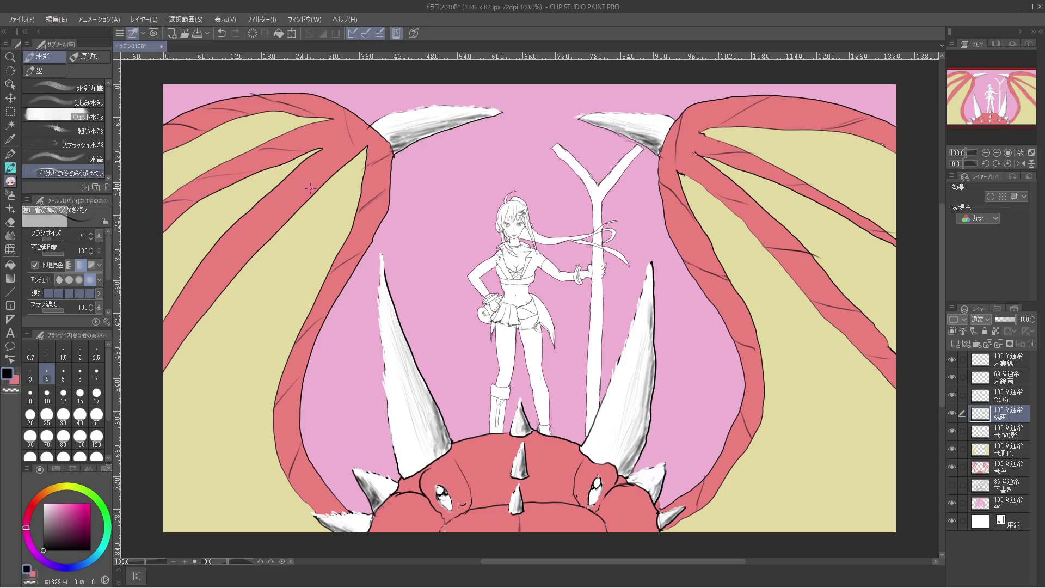
drag(319, 180, 268, 197)
drag(215, 283, 179, 305)
key(ctrl+s)
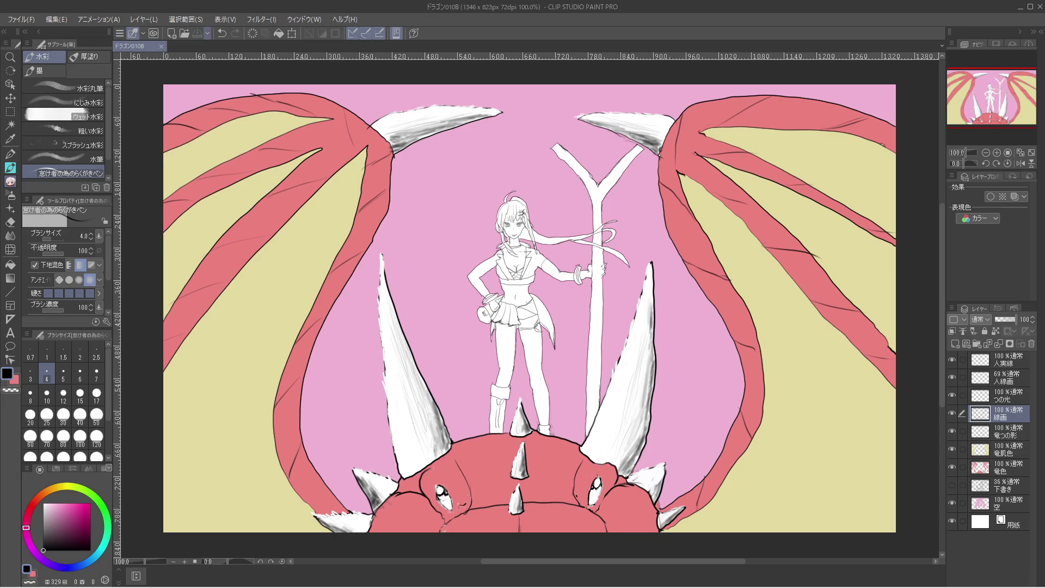
Add a new raster layer in オーバーレイ mode above つの光 and choose white as the drawing colour.
click(144, 19)
click(174, 33)
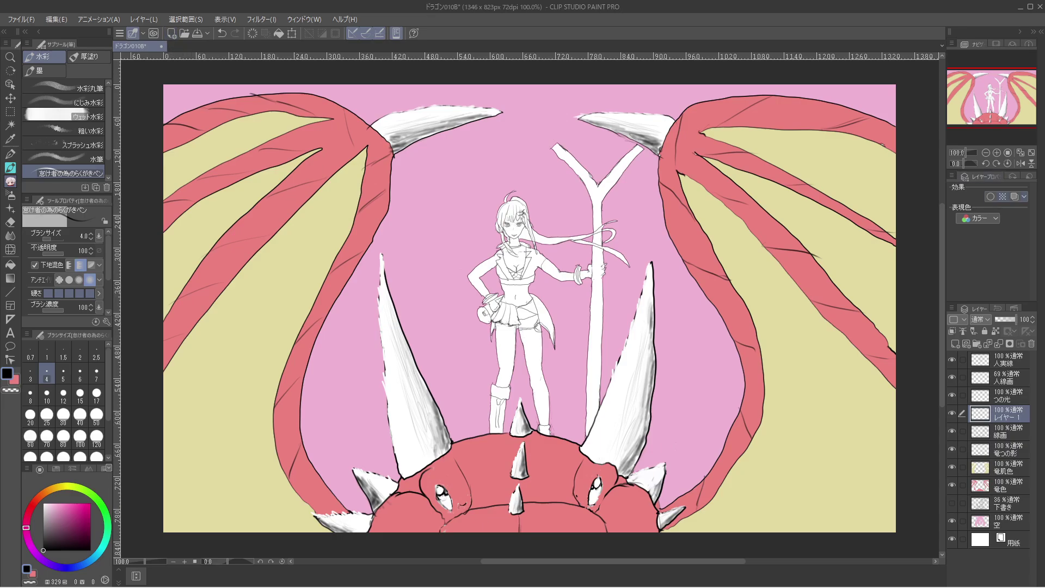
click(978, 320)
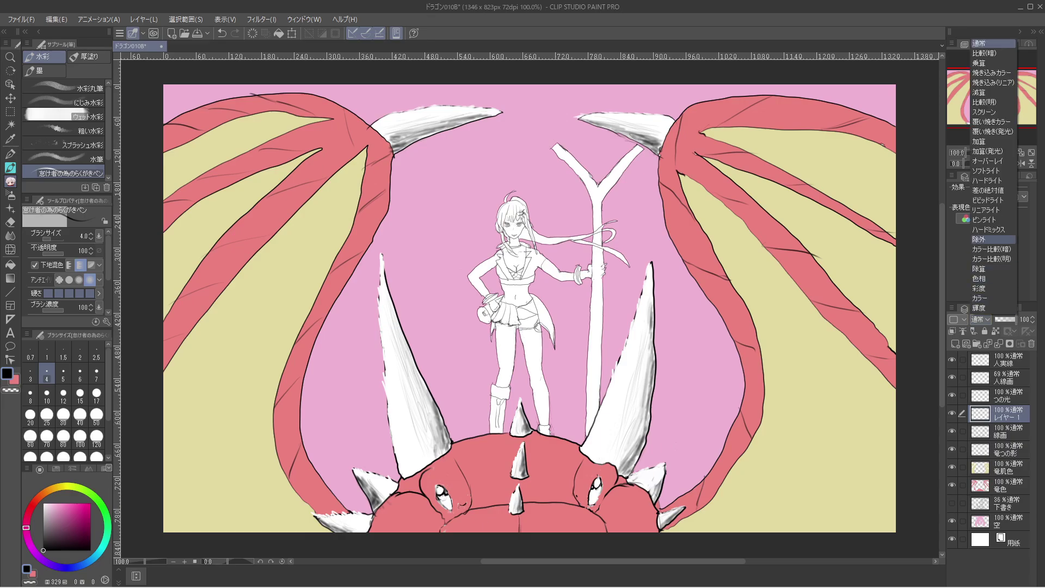
click(987, 161)
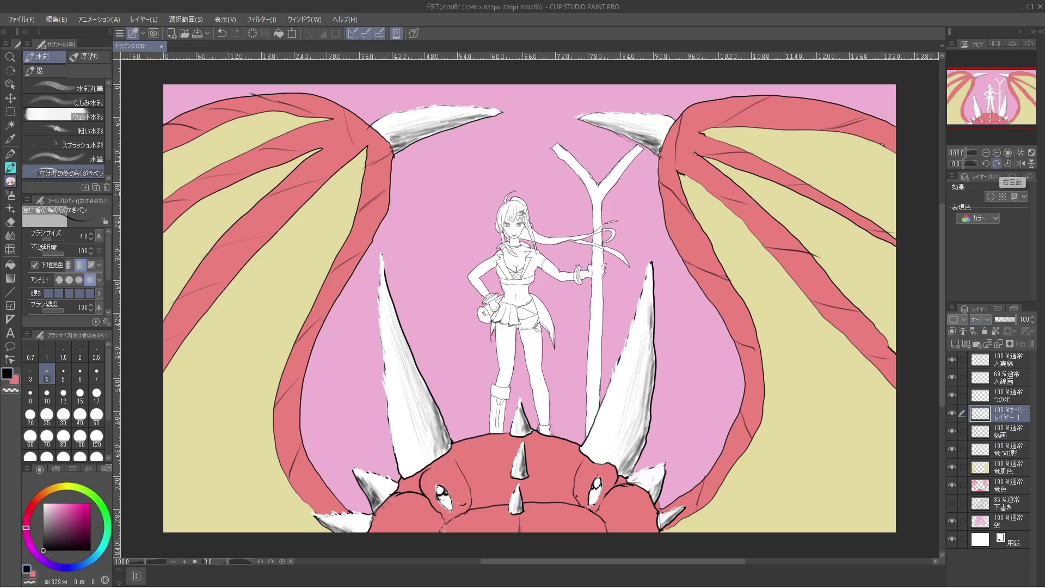
click(44, 504)
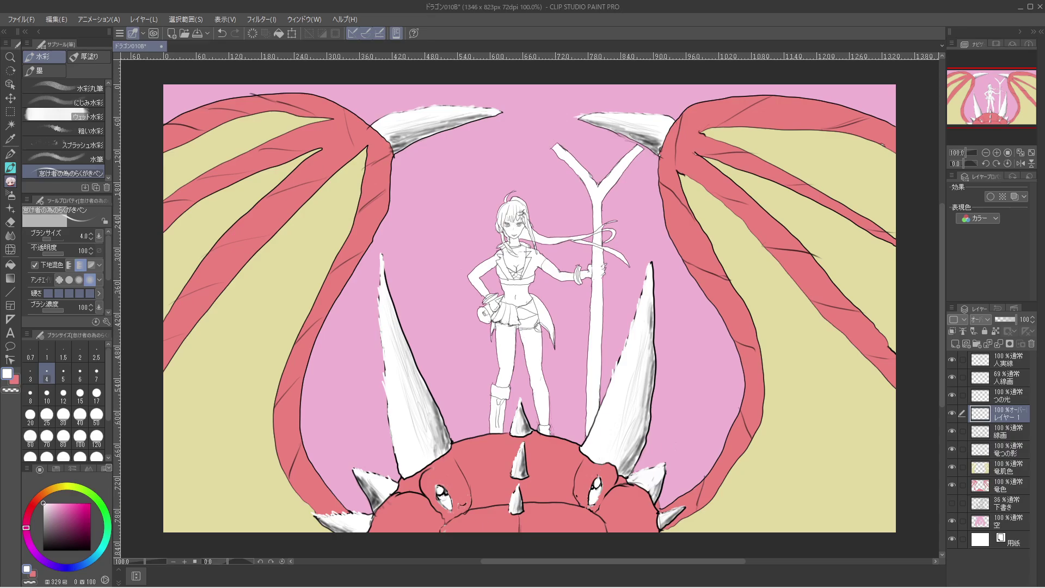
drag(1001, 413, 1002, 388)
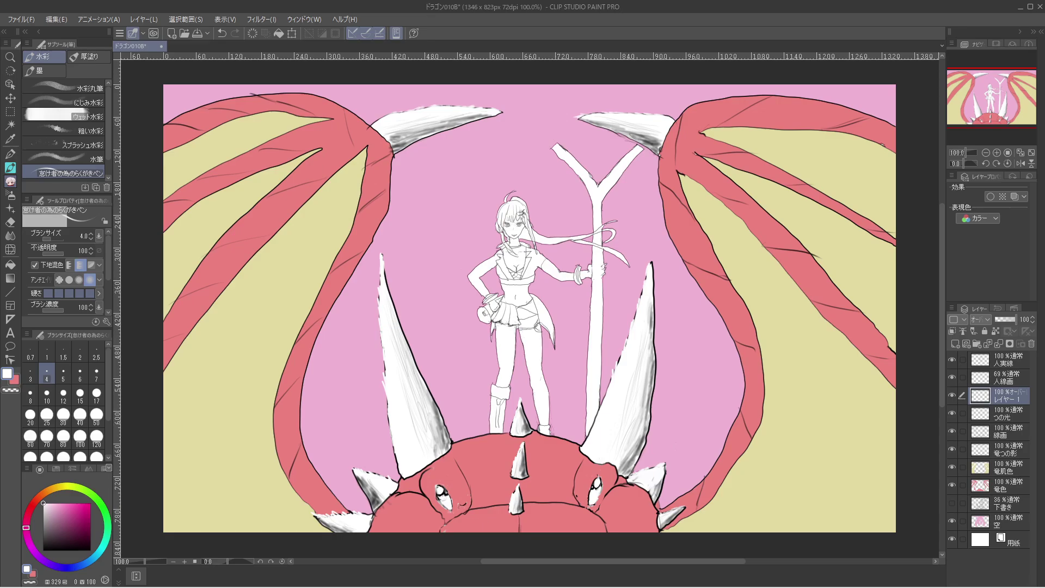
Paint a white highlight along the head's centre line below the lowest centre spike at brush size 10.
click(46, 396)
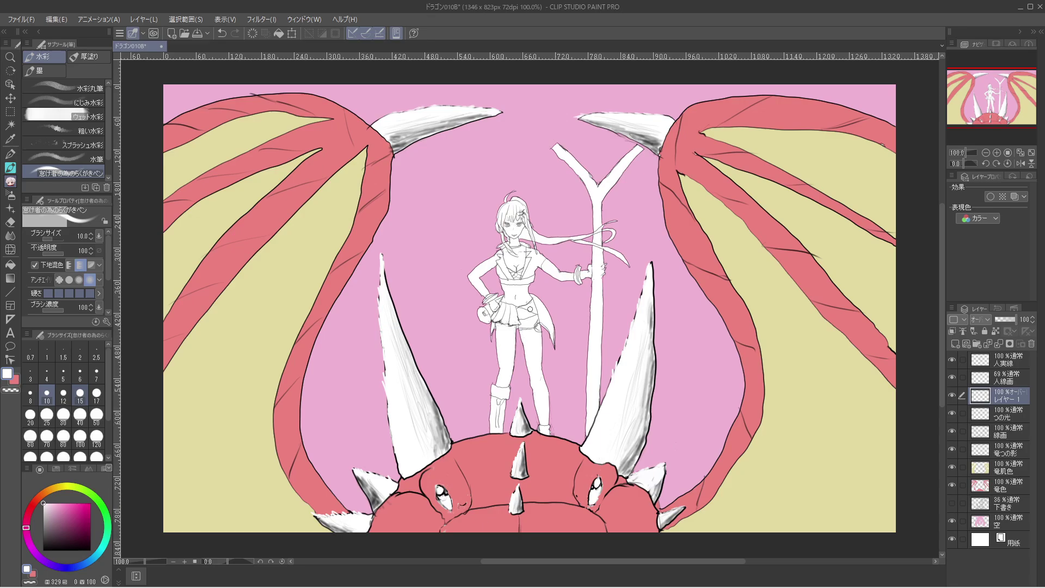
mouse_move(523, 525)
mouse_down()
mouse_move(522, 515)
mouse_move(522, 528)
mouse_up()
key(ctrl+z)
mouse_move(521, 516)
mouse_down()
mouse_move(520, 531)
mouse_move(526, 520)
mouse_up()
Paint white highlights beside the crease lines along the right wing's inner arm.
drag(704, 481, 698, 514)
drag(744, 408, 753, 434)
drag(736, 337, 757, 347)
drag(684, 257, 725, 273)
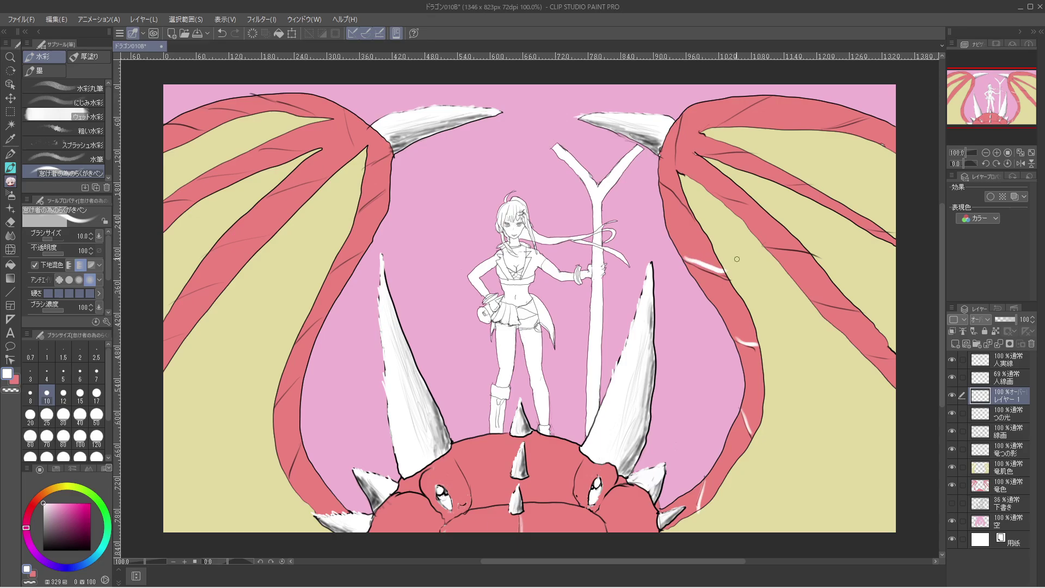
key(ctrl+z)
mouse_move(683, 256)
mouse_down()
mouse_move(731, 282)
mouse_move(684, 260)
mouse_move(729, 279)
mouse_up()
key(ctrl+z)
drag(661, 179, 693, 215)
drag(680, 115, 675, 178)
Paint white highlights beside the creases on the right wing's upper edge and finger bones.
drag(767, 97, 709, 130)
drag(865, 116, 807, 131)
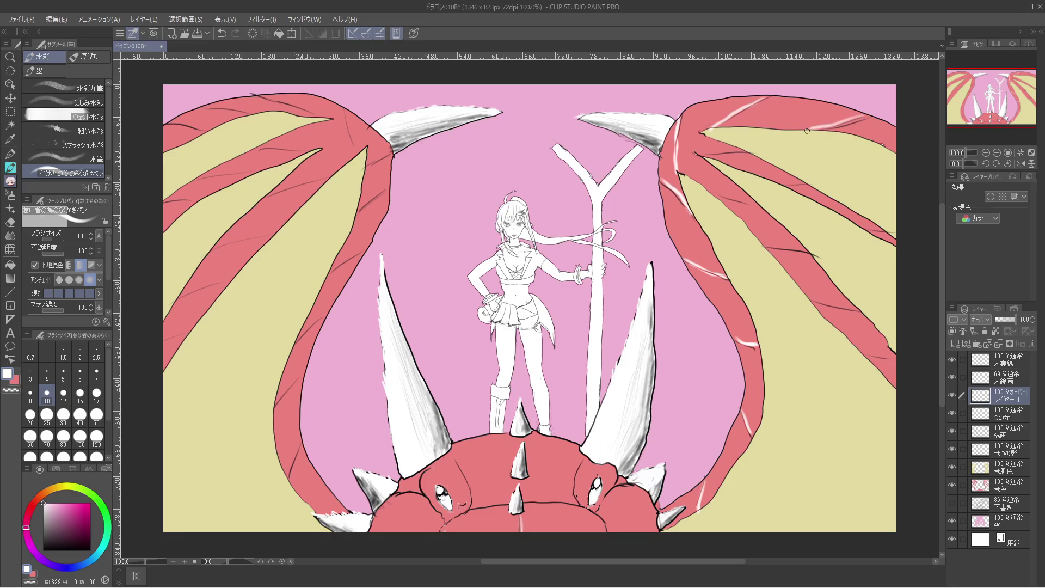
drag(742, 149, 699, 155)
mouse_move(811, 185)
mouse_down()
mouse_move(779, 182)
mouse_move(804, 183)
mouse_up()
drag(884, 231, 860, 228)
drag(805, 250, 760, 245)
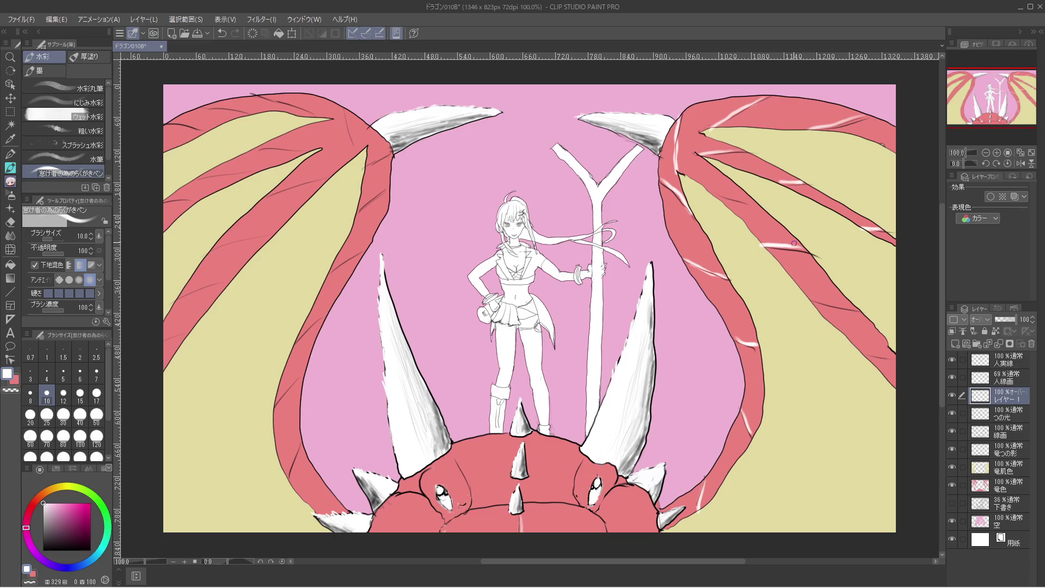
drag(810, 297, 861, 310)
drag(861, 352, 900, 357)
Paint white highlights beside the crease lines down the left wing's inner arm.
drag(384, 186, 360, 205)
drag(392, 146, 372, 160)
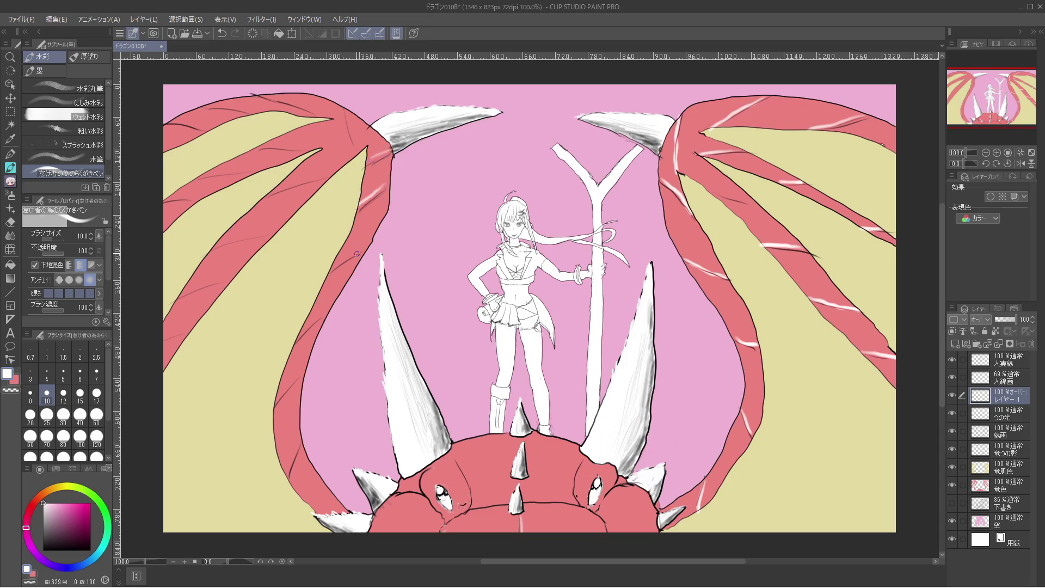
drag(365, 246, 336, 265)
drag(319, 317, 307, 330)
drag(298, 370, 281, 395)
drag(302, 440, 283, 474)
Paint white highlights beside the creases on the left wing's finger bones and upper edge.
drag(183, 327, 164, 336)
drag(218, 280, 193, 286)
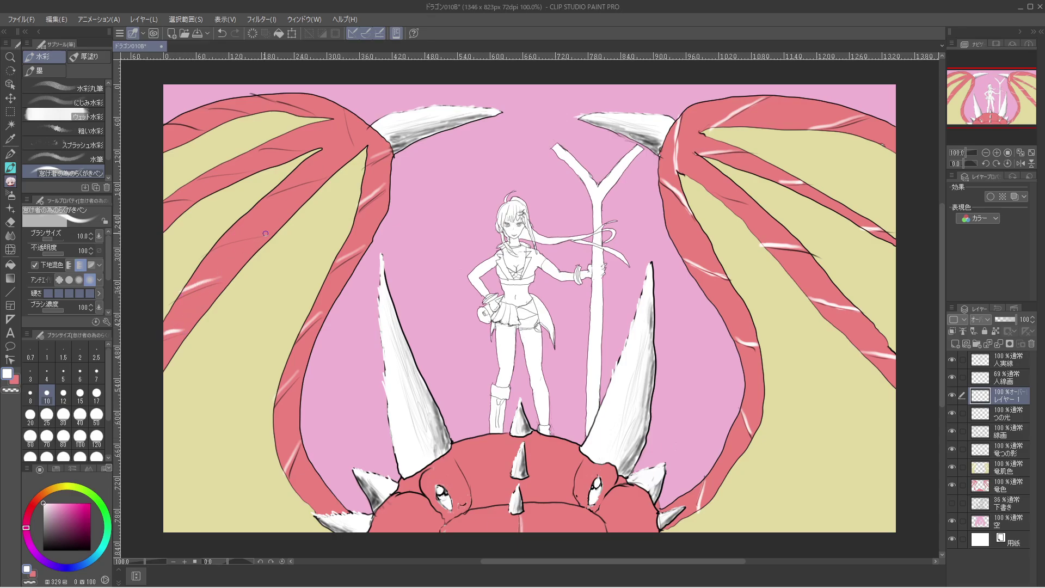
drag(266, 234, 223, 239)
key(ctrl+z)
drag(330, 175, 277, 188)
drag(347, 112, 357, 143)
mouse_move(314, 105)
mouse_down()
mouse_move(213, 106)
mouse_move(237, 109)
mouse_move(180, 120)
mouse_move(201, 129)
mouse_up()
drag(260, 154, 297, 142)
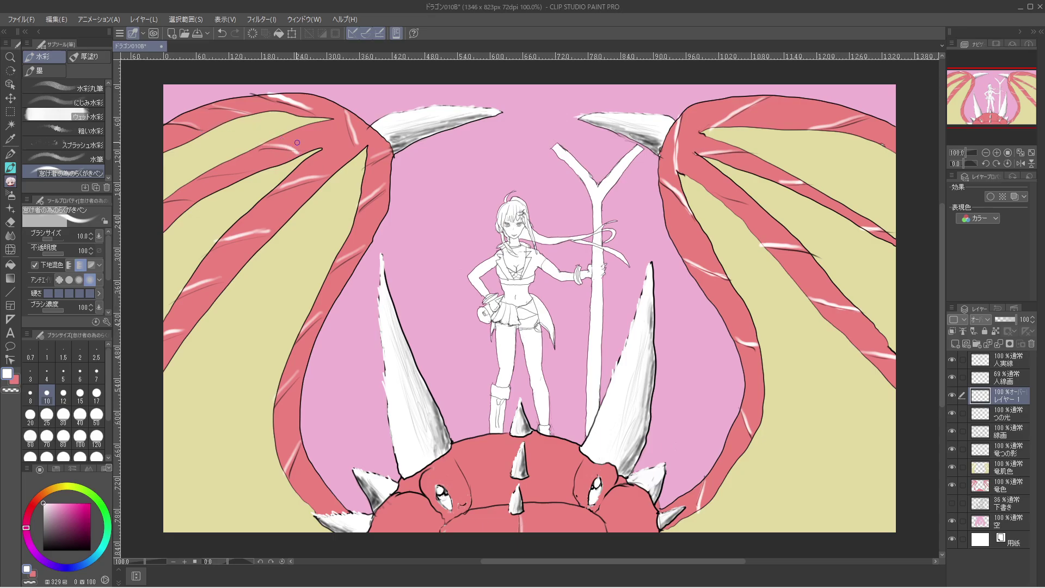
drag(203, 175, 256, 169)
drag(169, 201, 199, 196)
Paint white highlights along the ridges around both of the dragon's eyes and above the left cheek.
mouse_move(456, 464)
mouse_down()
mouse_move(467, 498)
mouse_move(449, 522)
mouse_up()
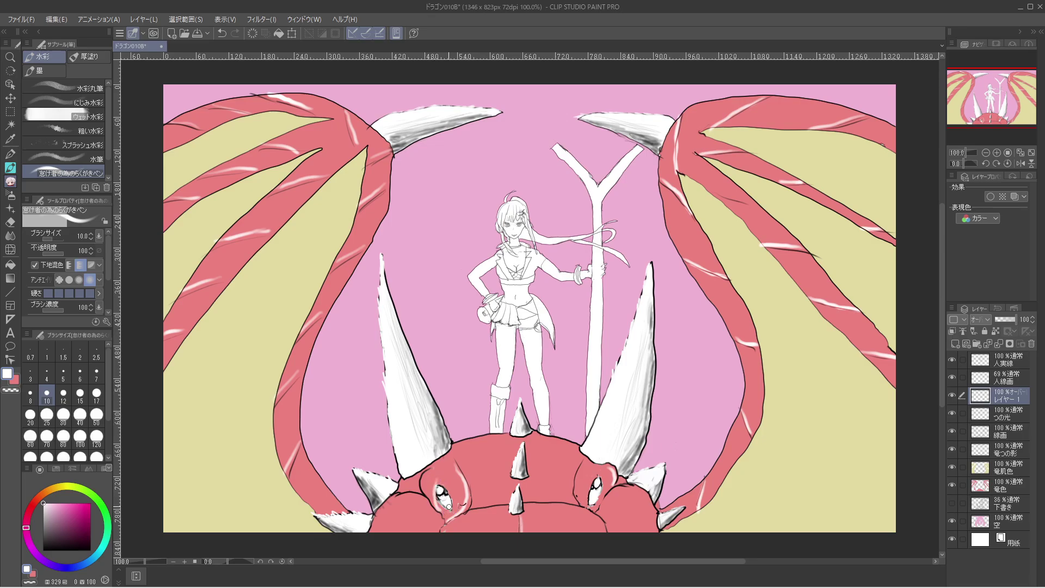
key(ctrl+z)
drag(431, 471, 429, 497)
drag(585, 463, 583, 504)
drag(399, 495, 427, 499)
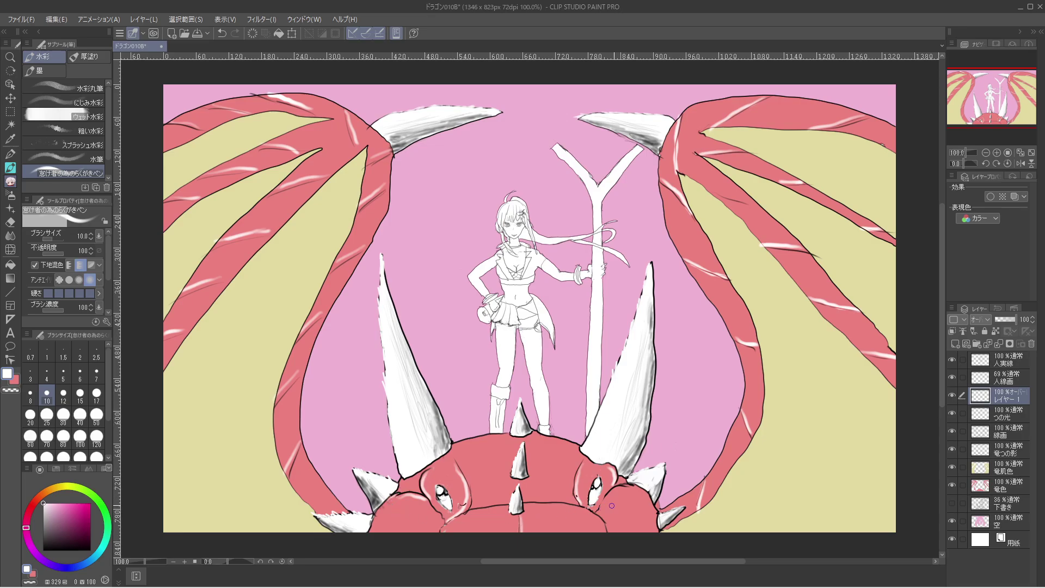
Paint white highlights along the ridges over both of the dragon's cheeks and across its snout, redoing the strokes that miss.
mouse_move(601, 512)
mouse_down()
mouse_move(626, 488)
mouse_move(653, 496)
mouse_up()
drag(401, 483, 425, 470)
mouse_move(478, 507)
mouse_down()
mouse_move(449, 524)
mouse_move(509, 511)
mouse_up()
key(ctrl+z)
drag(504, 508, 442, 533)
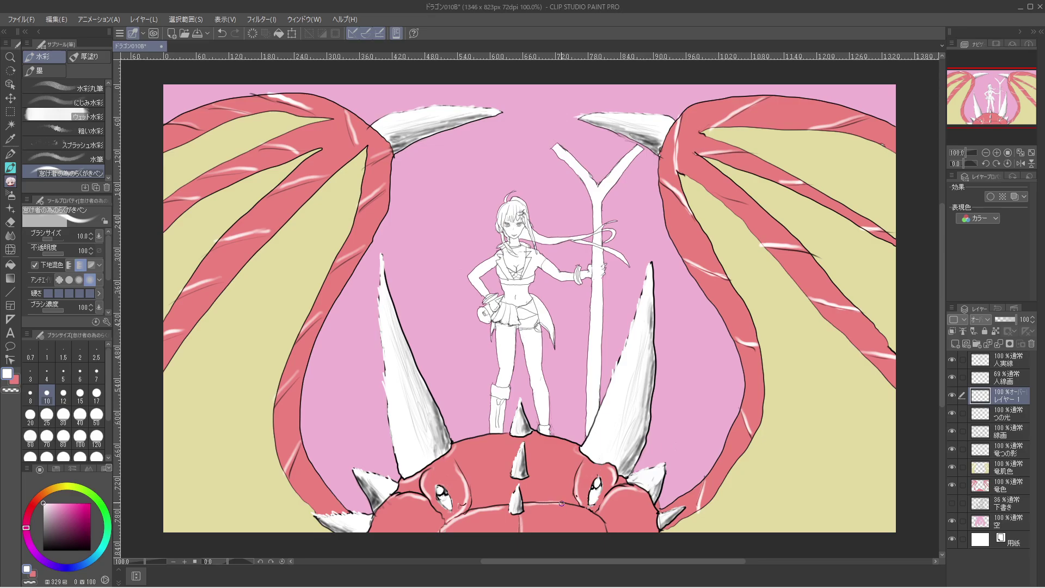
drag(587, 509, 606, 531)
key(ctrl+z)
mouse_move(523, 508)
mouse_down()
mouse_move(593, 508)
mouse_move(581, 512)
mouse_move(605, 530)
mouse_up()
drag(647, 497, 660, 512)
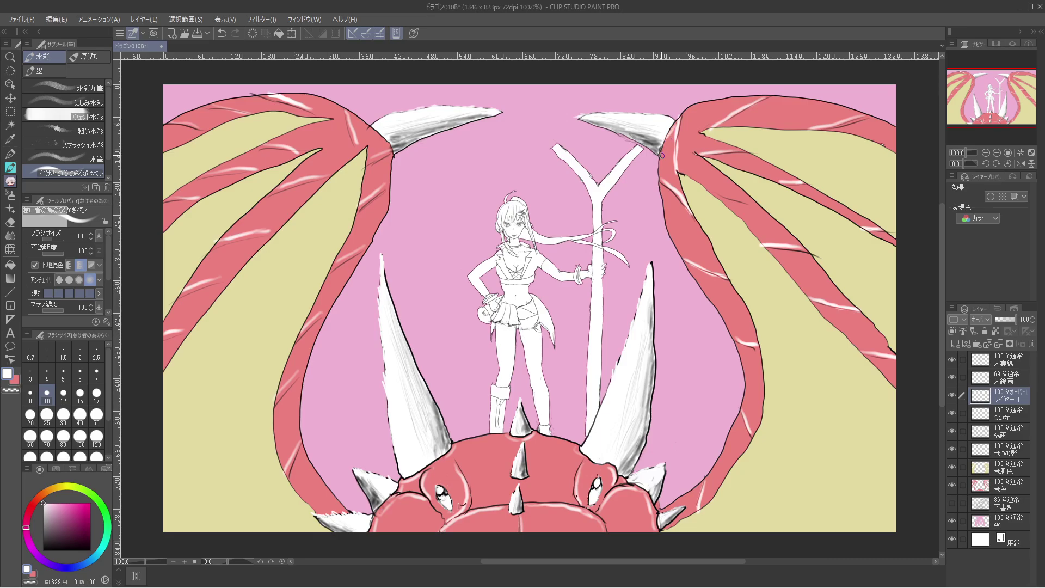
Add small white highlights on the wing joints beside the upper horns and around the bases of the two lower central head spikes.
mouse_move(369, 127)
mouse_down()
mouse_move(392, 152)
mouse_move(368, 128)
mouse_up()
drag(678, 123, 658, 156)
drag(529, 479, 509, 479)
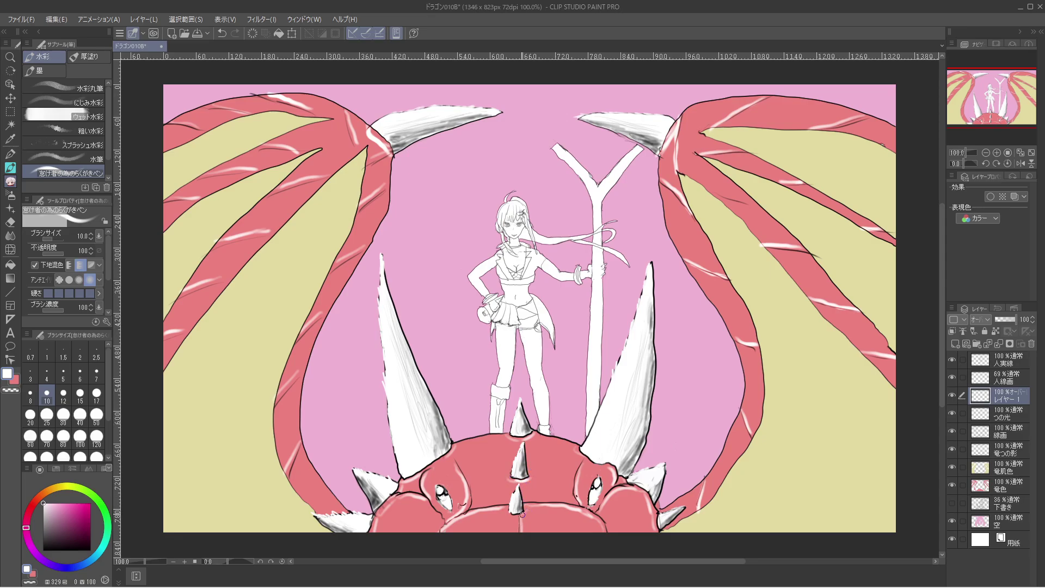
drag(506, 512, 517, 513)
Save the drawing and check the whole picture at 50% before returning to 100%.
scroll(532, 505, down, 4)
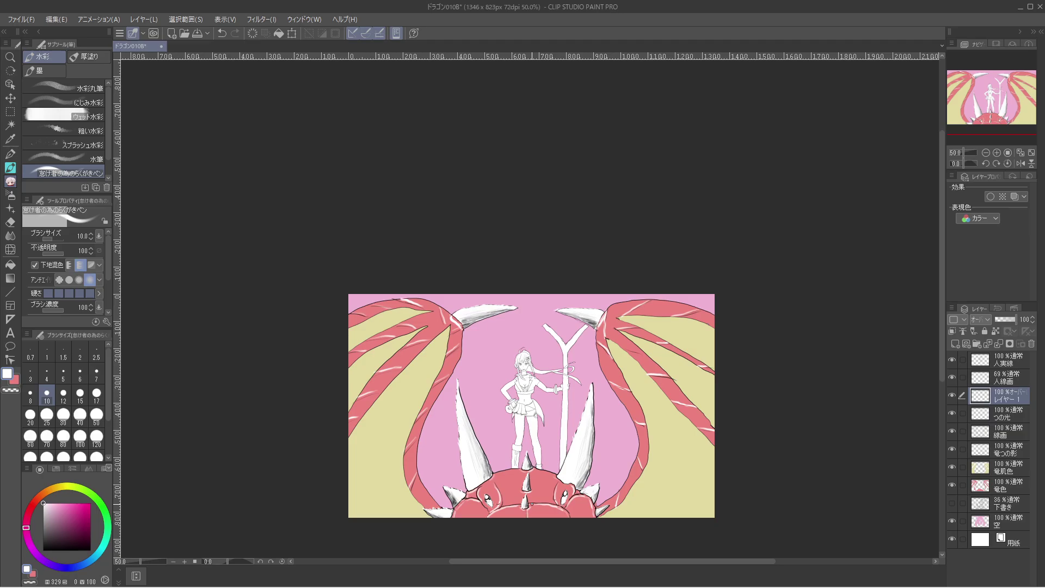
key(ctrl+alt+0)
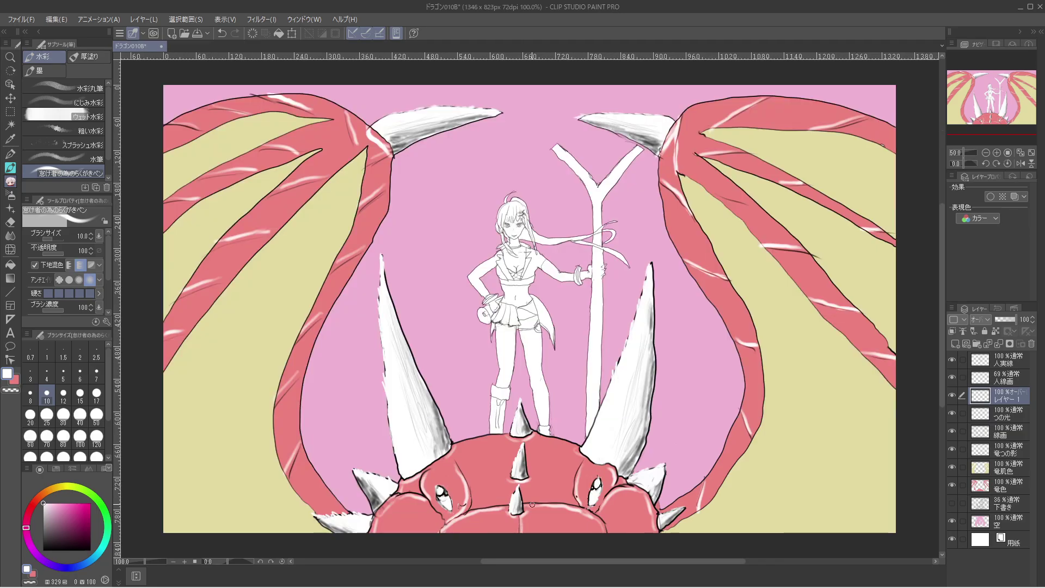
key(ctrl+s)
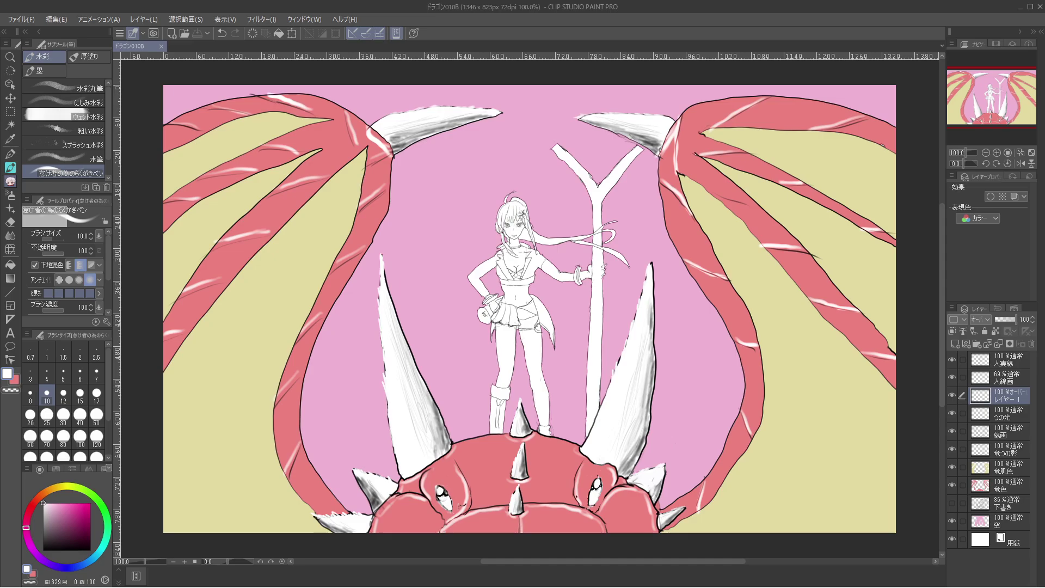
key(ctrl+minus)
key(ctrl+minus)
key(ctrl+minus)
key(ctrl+minus)
key(ctrl+minus)
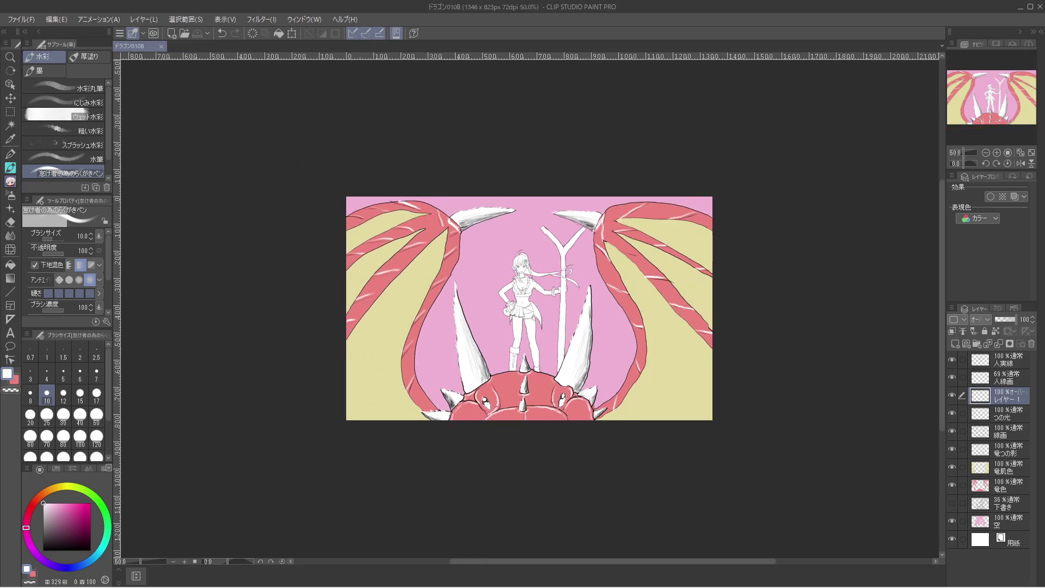
key(ctrl+alt+0)
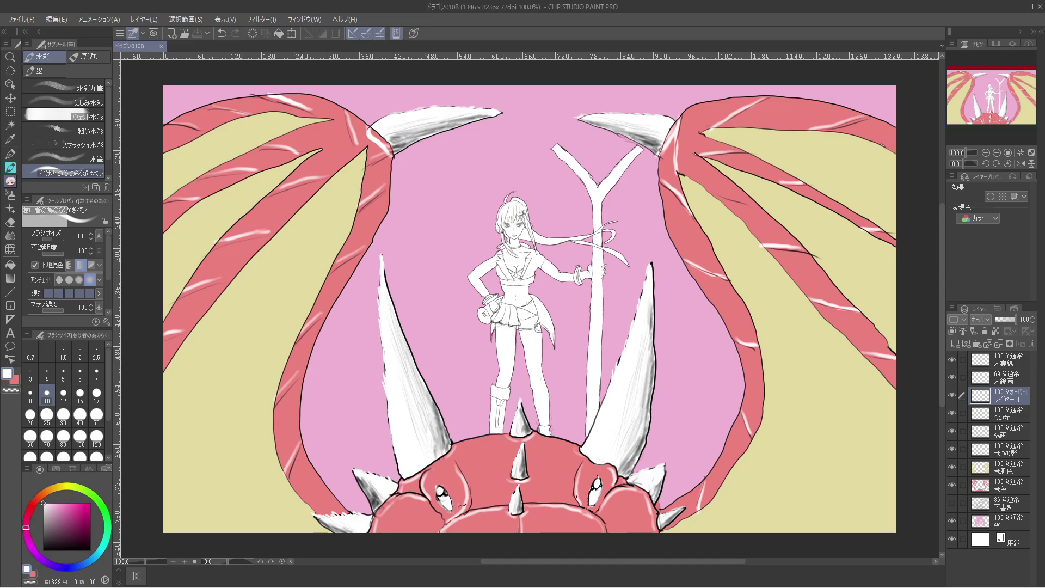
Add a new raster layer above レイヤー 1.
click(144, 19)
click(164, 34)
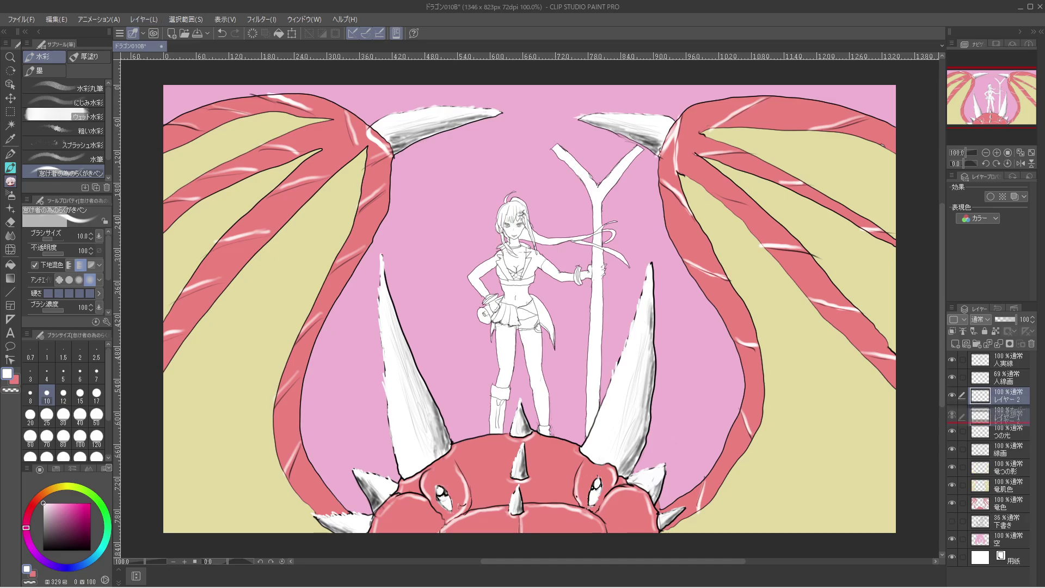
click(952, 413)
click(952, 414)
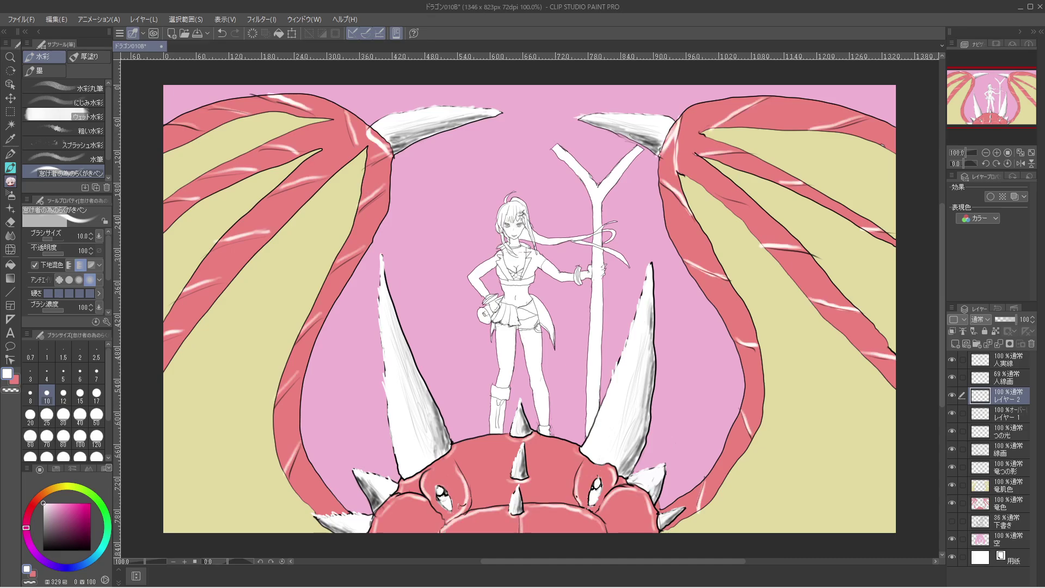
Rename the new layer above レイヤー 1 as 竜肌光.
double_click(1007, 399)
key(BackSpace)
text(りゅ)
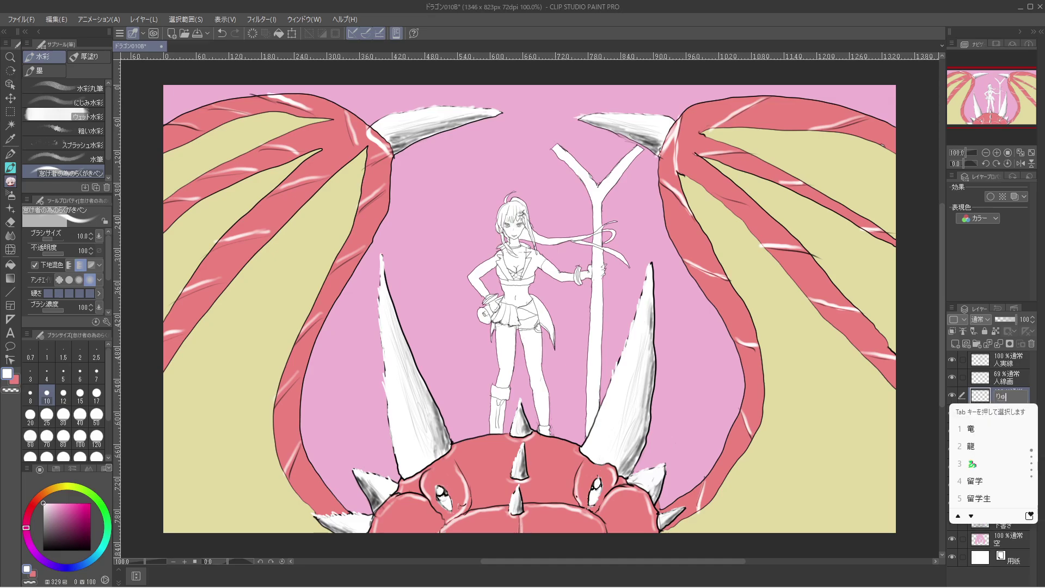
text(うはだ)
key(space)
text(ひ)
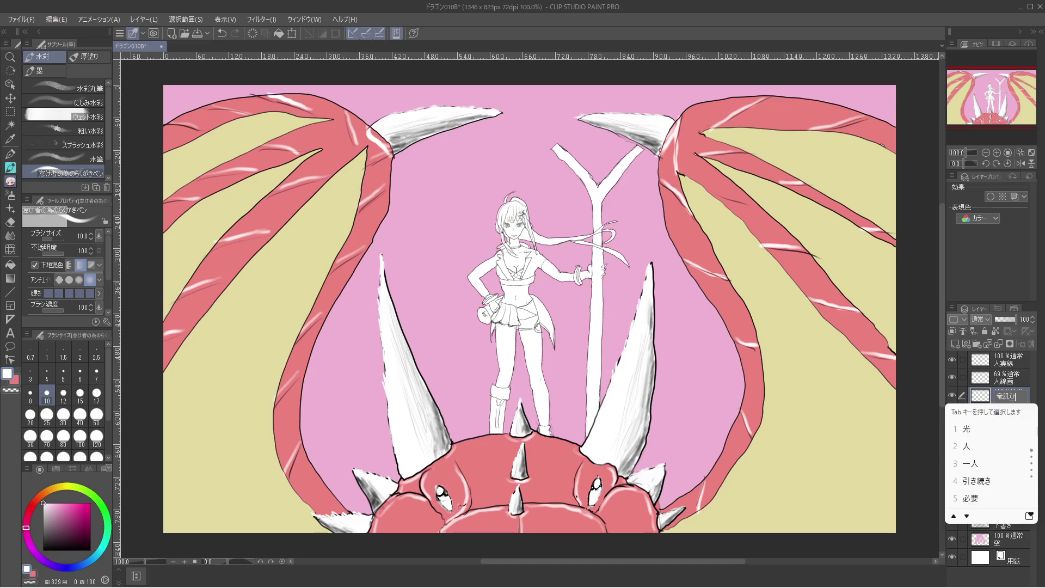
key(space)
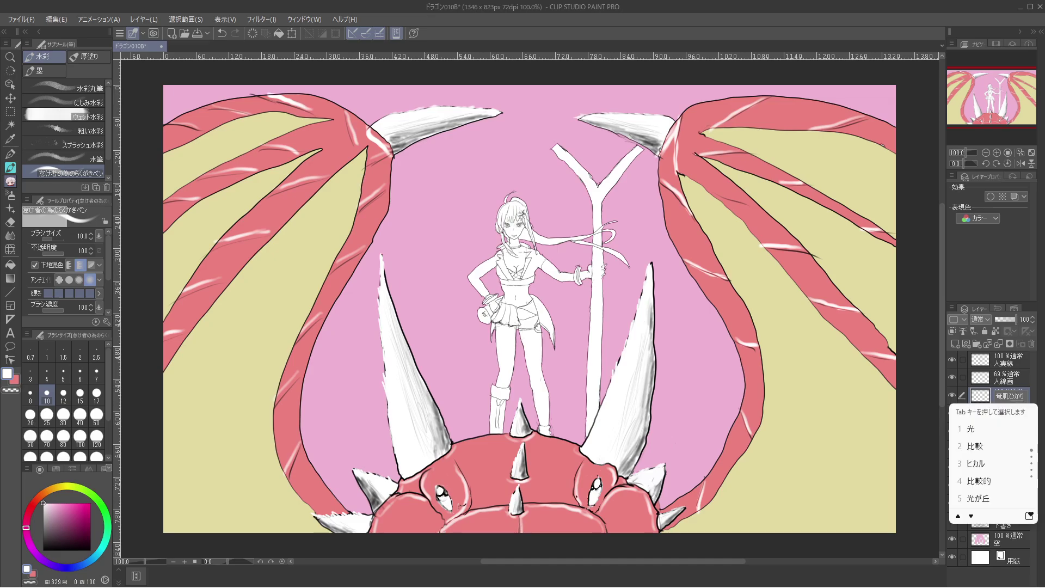
key(Return)
key(Return)
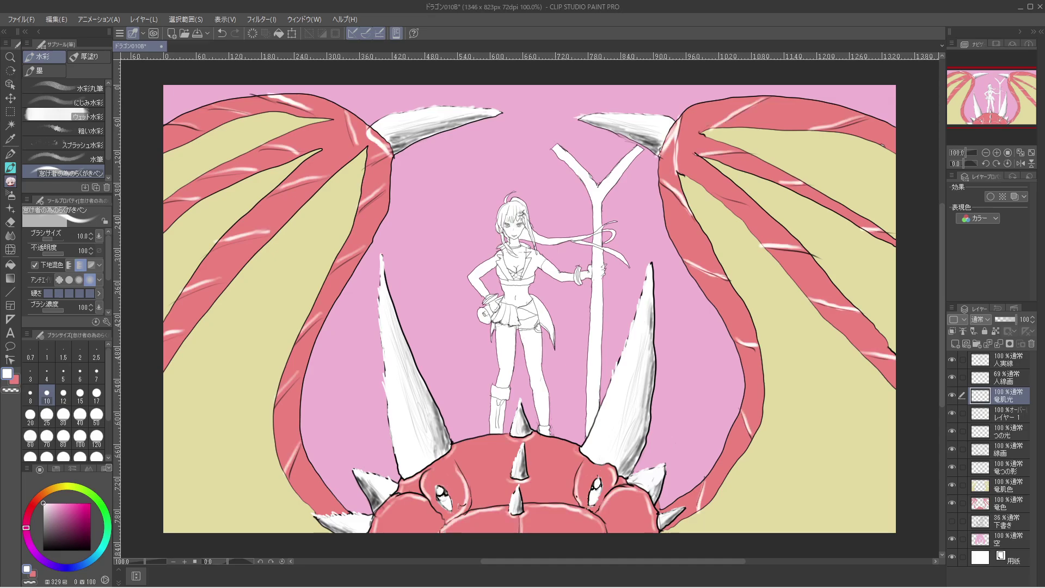
Rename the overlay highlight layer レイヤー 1 as 竜肌光.
double_click(1009, 416)
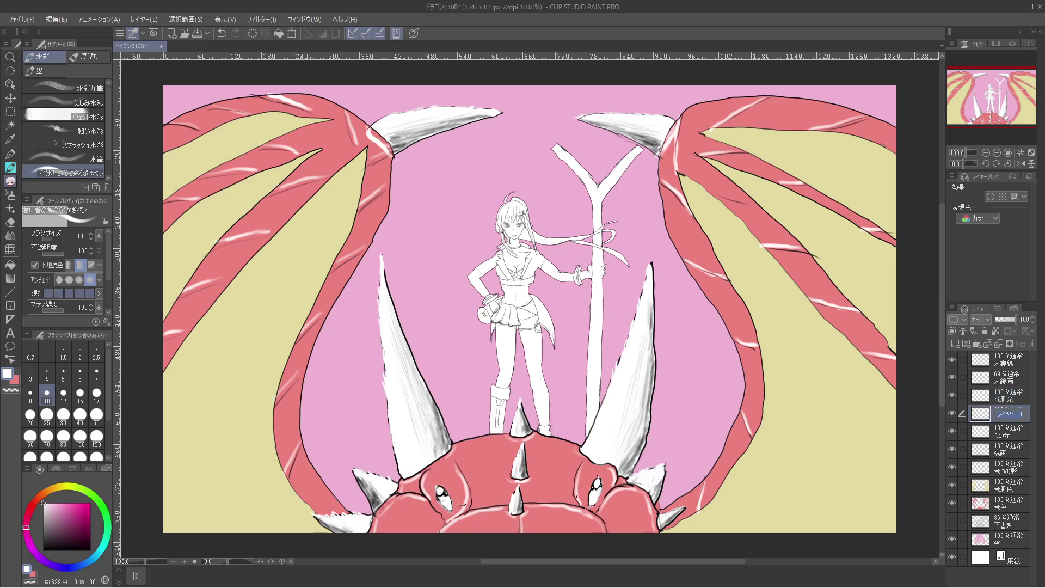
text(ryuuhadahikari)
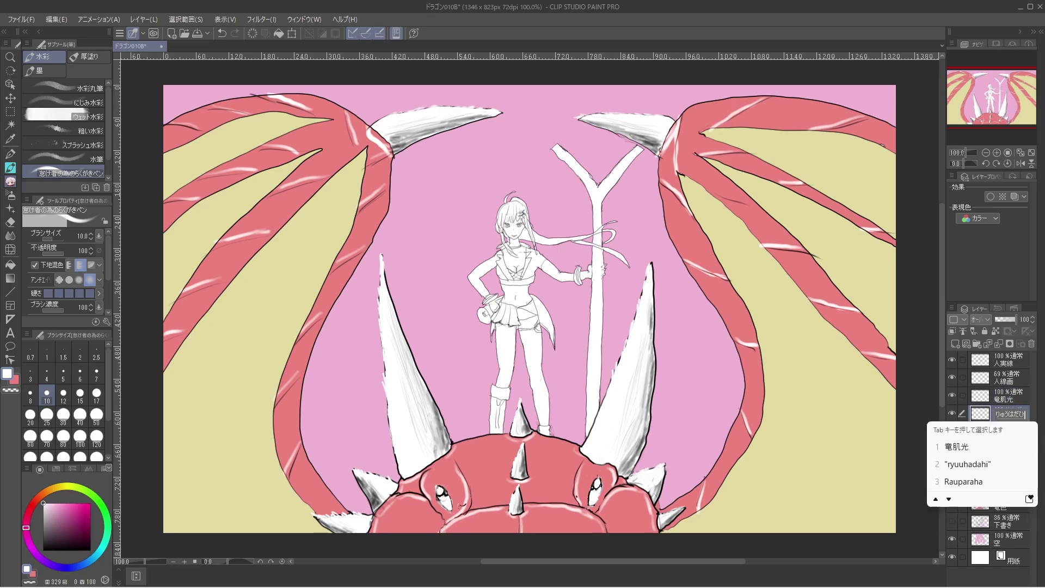
key(BackSpace)
key(BackSpace)
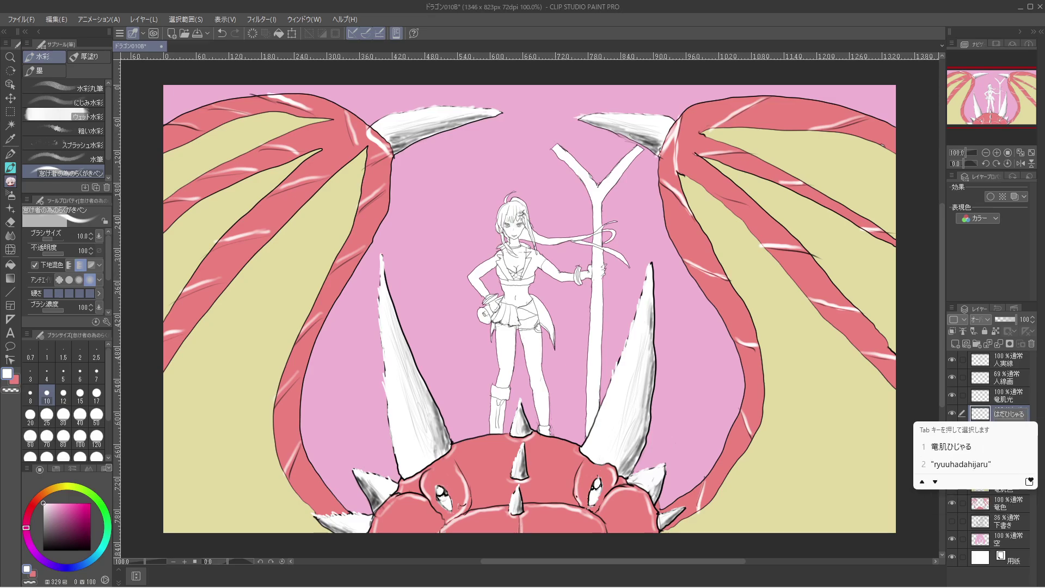
text(kari)
key(space)
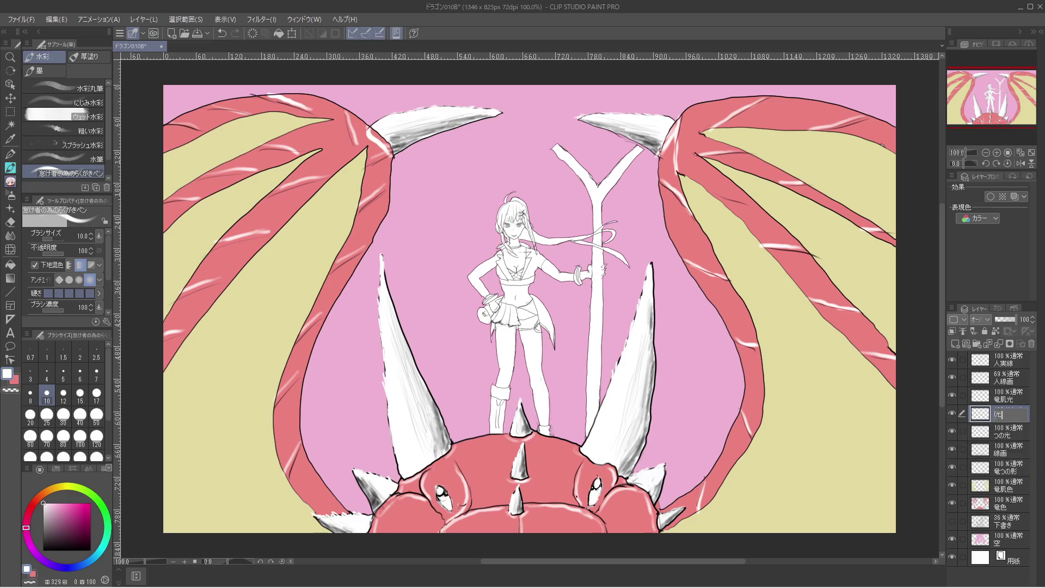
key(Return)
Rename the empty layer above the overlay highlight layer as 竜肌影.
double_click(1006, 399)
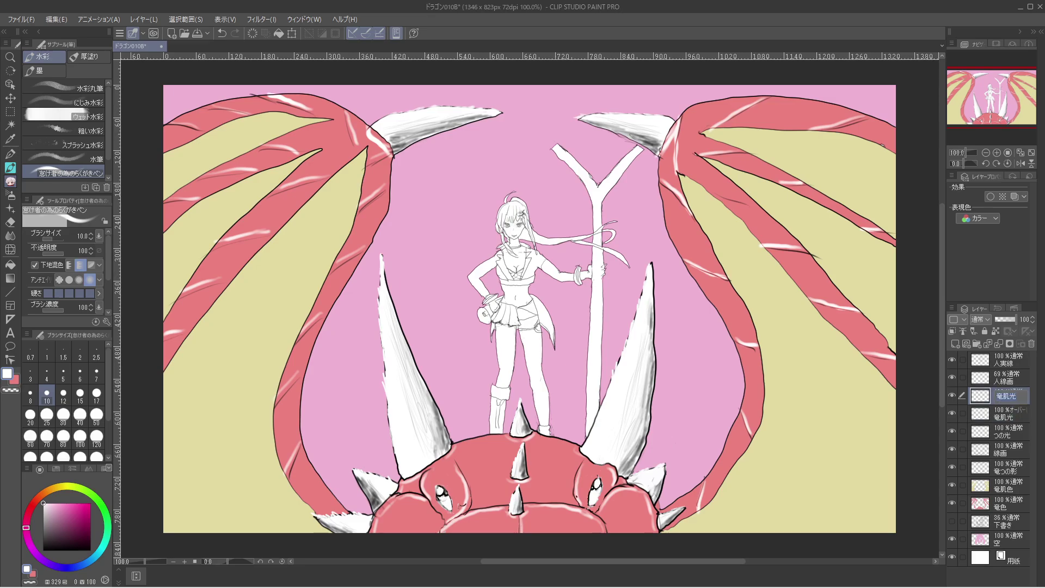
text(ryu)
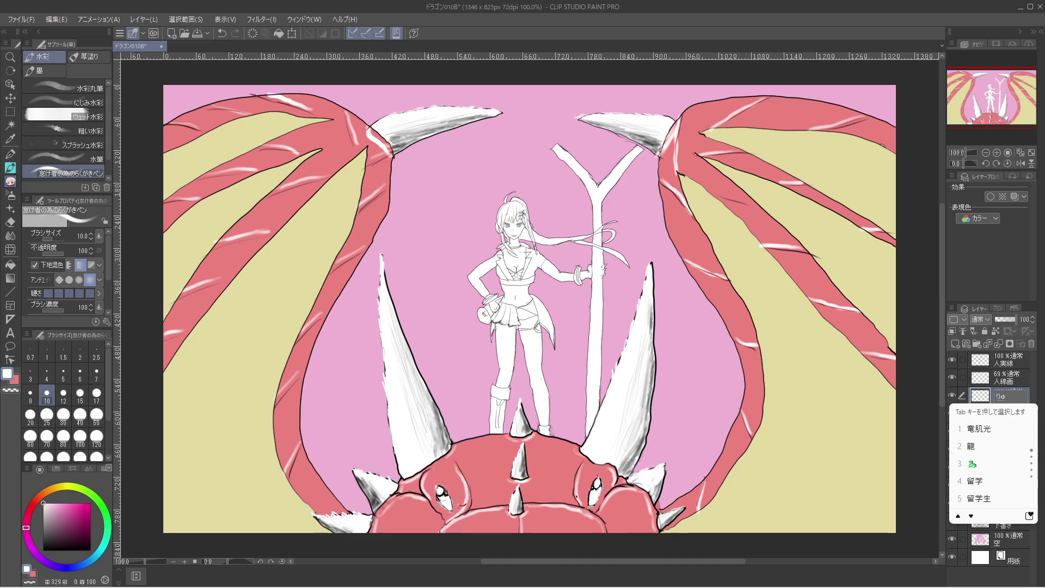
text(uhadakage)
key(Tab)
key(Return)
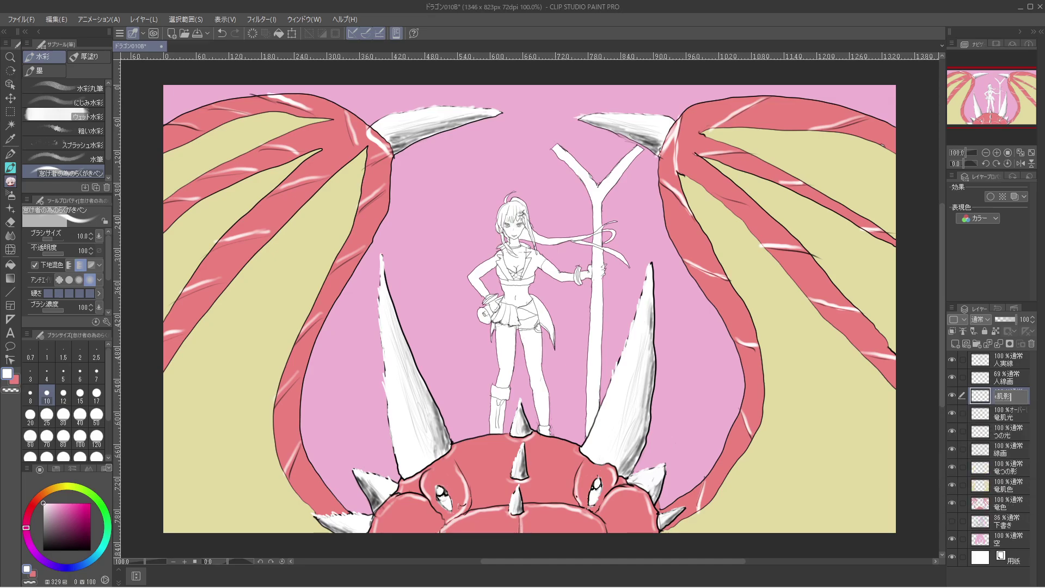
key(Return)
Move the 竜肌影 layer below 線画 and set its blending mode to オーバーレイ.
drag(1008, 396, 1007, 452)
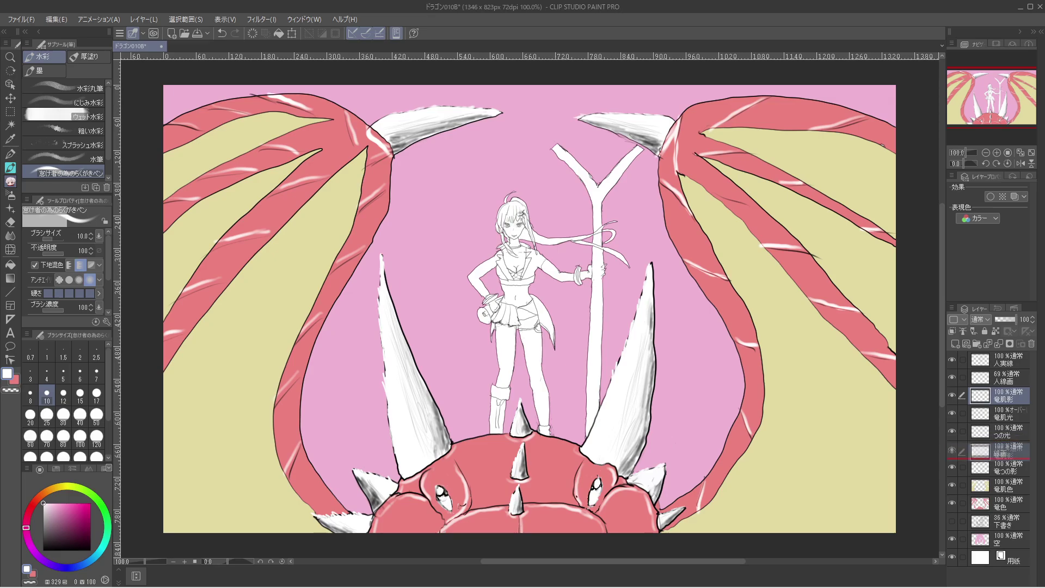
drag(1008, 452, 1007, 452)
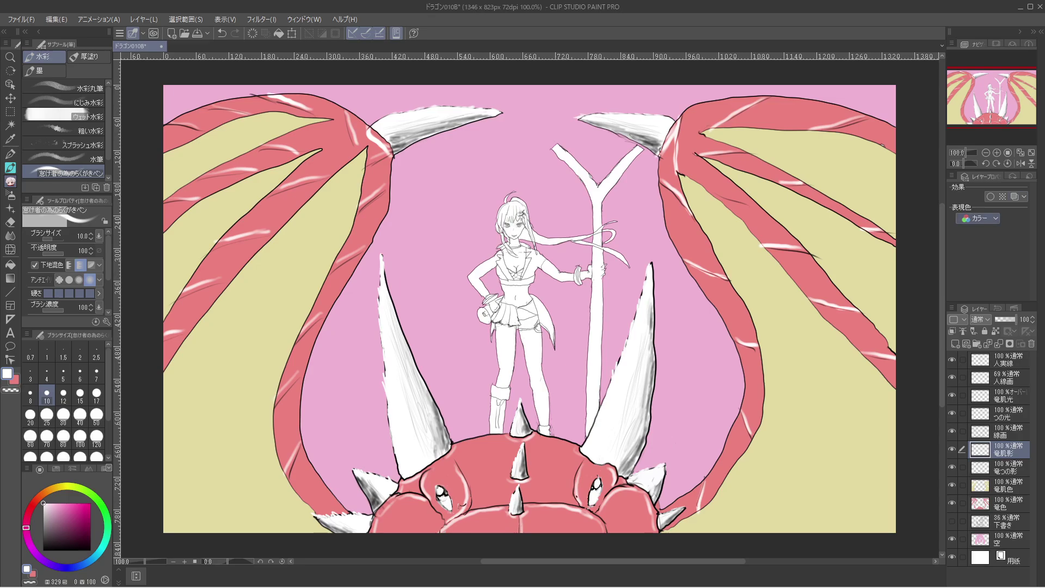
click(979, 320)
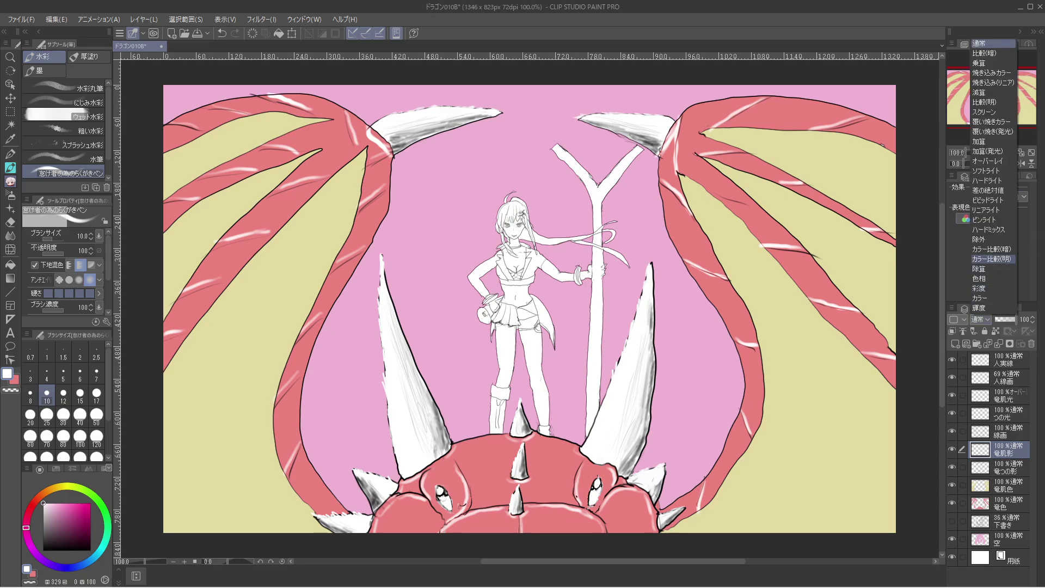
click(987, 161)
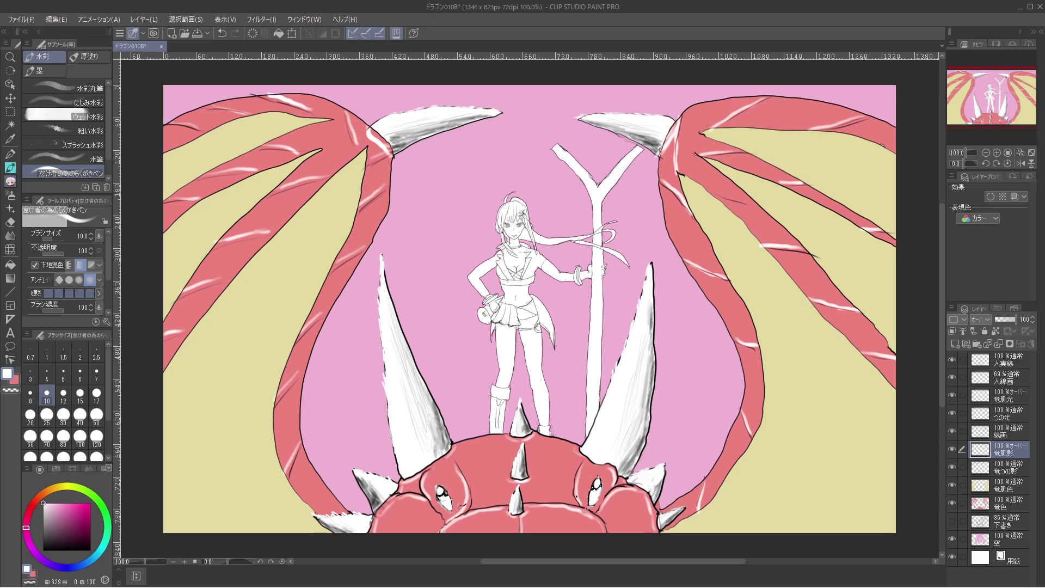
With black at brush size 30, shade the left cheek's edge and the outer side of the left wing's inner arm.
drag(43, 522, 43, 550)
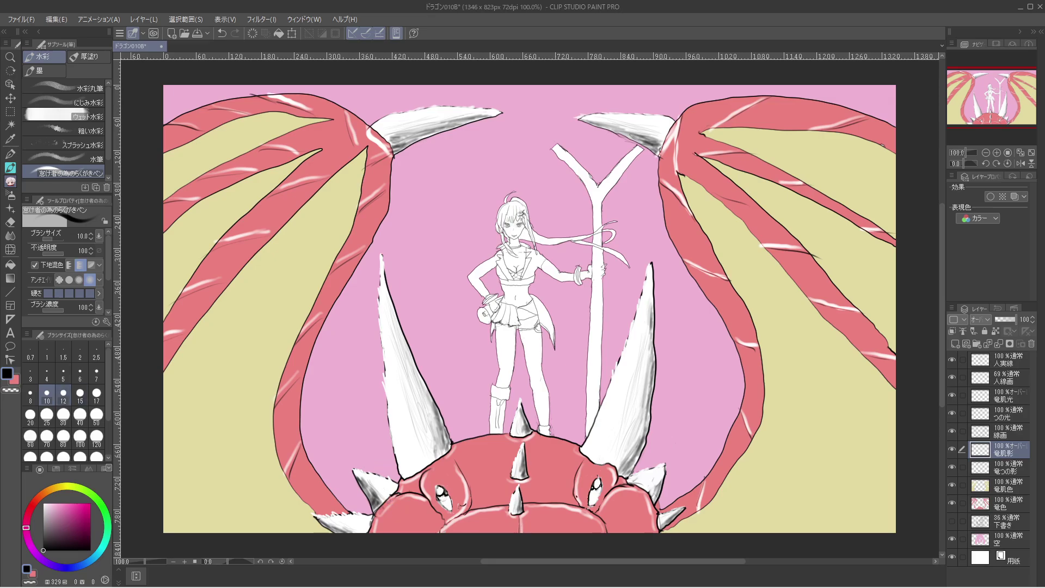
click(63, 416)
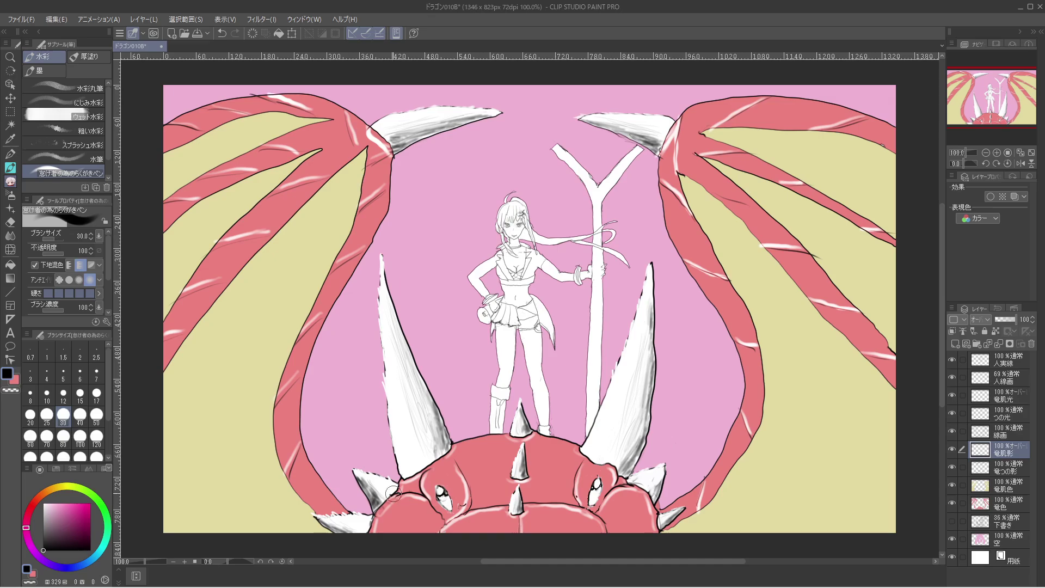
drag(406, 487, 402, 485)
mouse_move(390, 522)
mouse_down()
mouse_move(399, 499)
mouse_move(378, 528)
mouse_up()
mouse_move(367, 155)
mouse_down()
mouse_move(371, 177)
mouse_move(368, 146)
mouse_move(354, 237)
mouse_move(284, 376)
mouse_move(292, 355)
mouse_move(274, 452)
mouse_move(321, 511)
mouse_move(313, 494)
mouse_up()
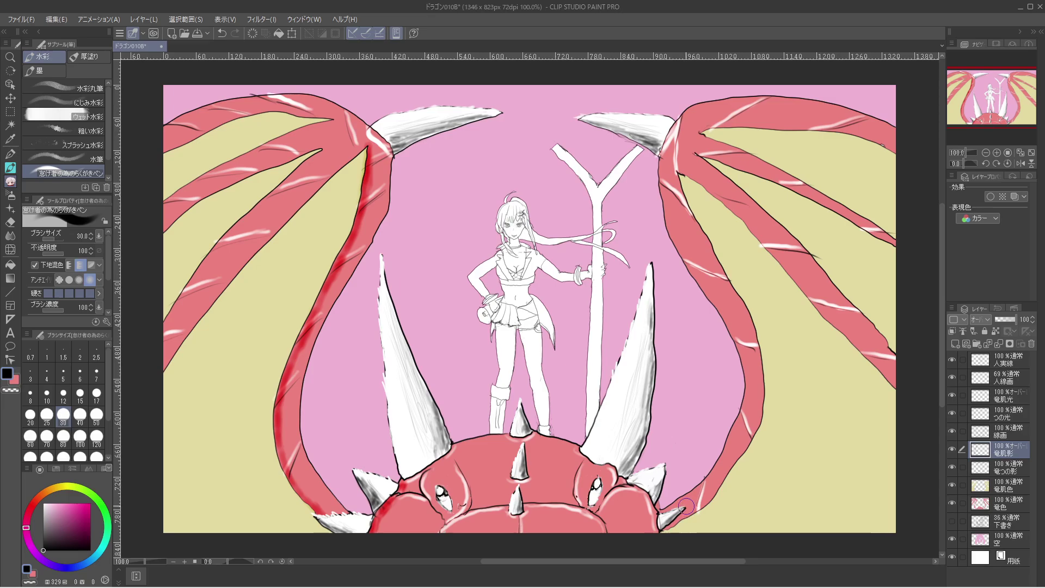
Shade the inner side of the right wing's arm, undoing the strokes that spill over the lower bend and repainting that part.
mouse_move(683, 117)
mouse_down()
mouse_move(701, 105)
mouse_move(675, 127)
mouse_move(661, 192)
mouse_move(681, 253)
mouse_move(732, 332)
mouse_move(737, 324)
mouse_move(748, 407)
mouse_up()
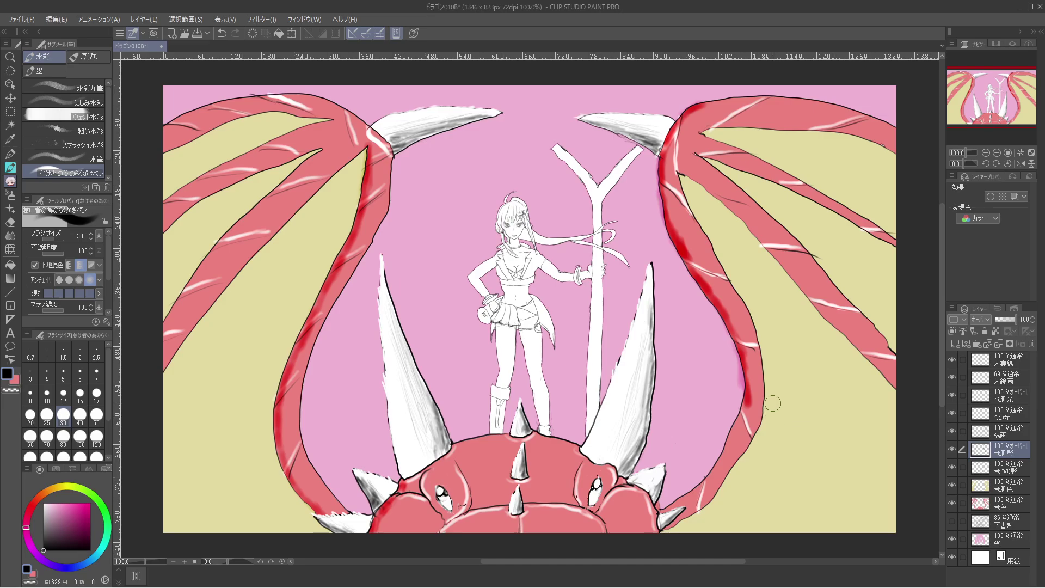
key(ctrl+z)
key(ctrl+z)
key(ctrl+z)
key(ctrl+z)
key(ctrl+z)
mouse_move(733, 334)
mouse_down()
mouse_move(750, 378)
mouse_move(735, 441)
mouse_up()
drag(731, 448, 709, 470)
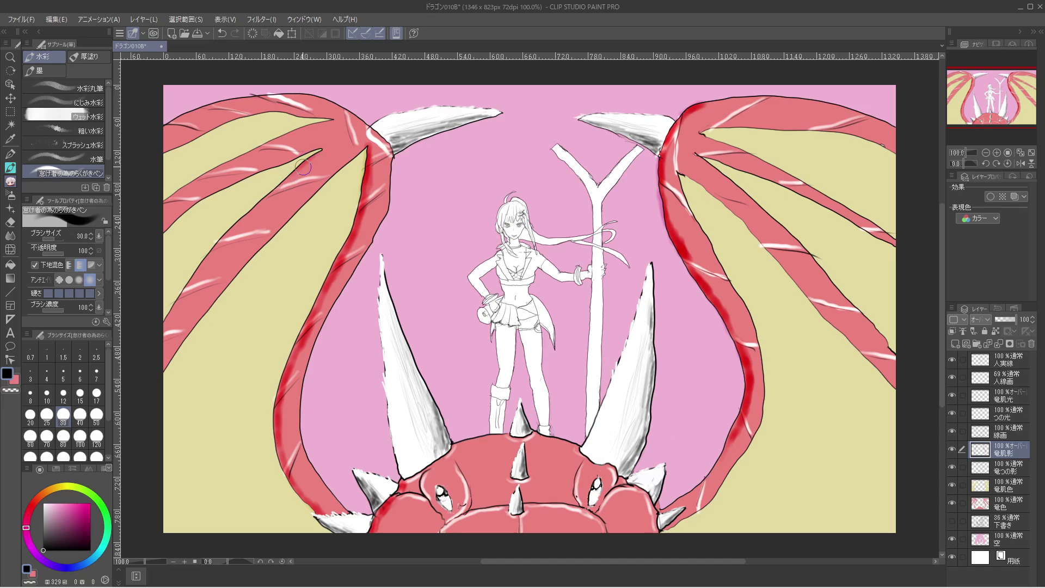
Shade the left wing's lowest finger bone along both edges and the side of its inner arm facing the figure.
mouse_move(303, 168)
mouse_down()
mouse_move(233, 231)
mouse_move(184, 298)
mouse_up()
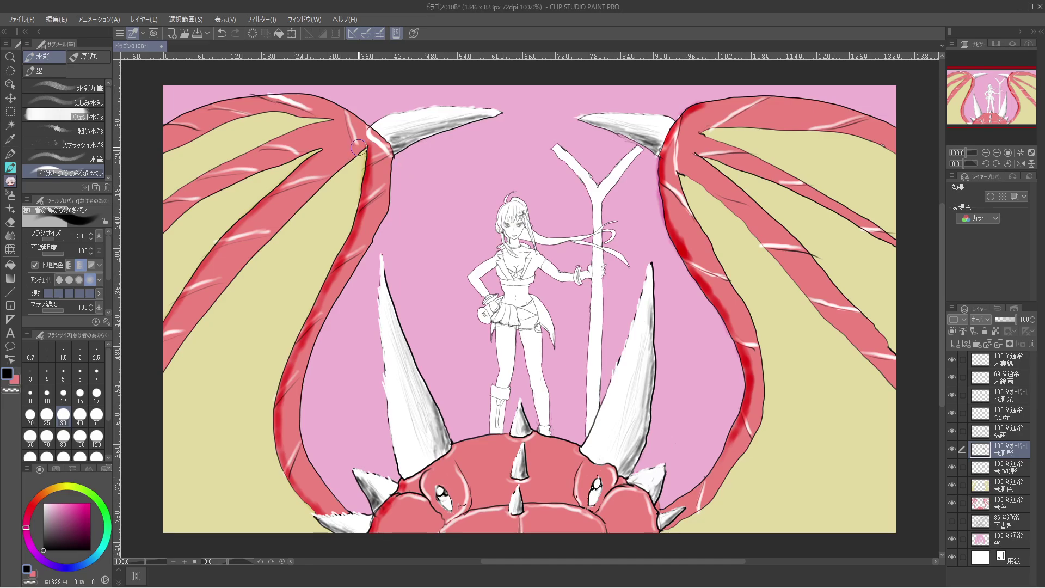
mouse_move(358, 147)
mouse_down()
mouse_move(241, 261)
mouse_move(234, 270)
mouse_move(262, 242)
mouse_move(160, 371)
mouse_up()
drag(213, 293, 326, 179)
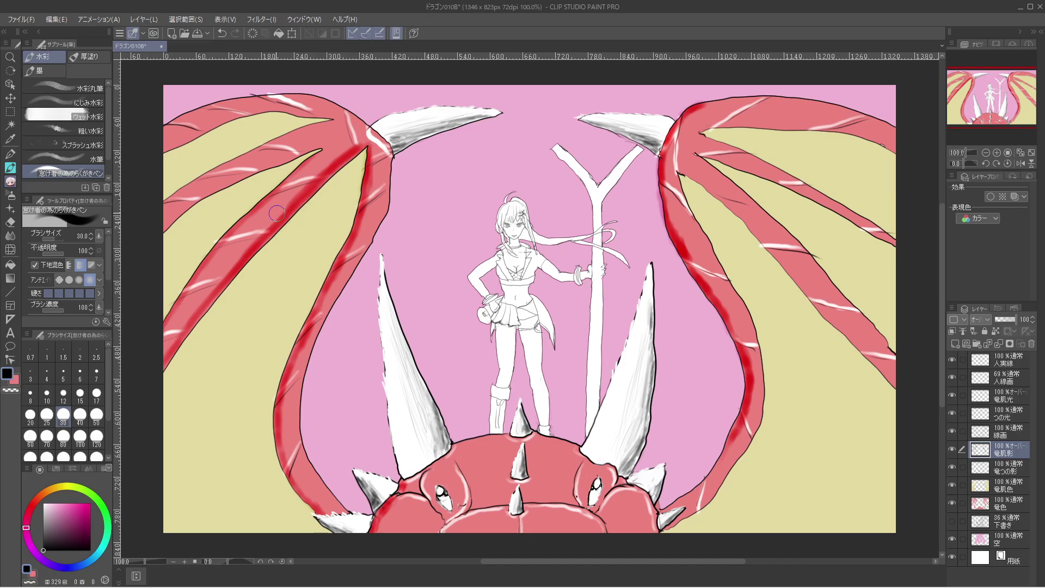
drag(277, 213, 199, 302)
mouse_move(391, 153)
mouse_down()
mouse_move(379, 229)
mouse_move(383, 221)
mouse_move(306, 363)
mouse_move(301, 381)
mouse_move(312, 350)
mouse_move(303, 439)
mouse_up()
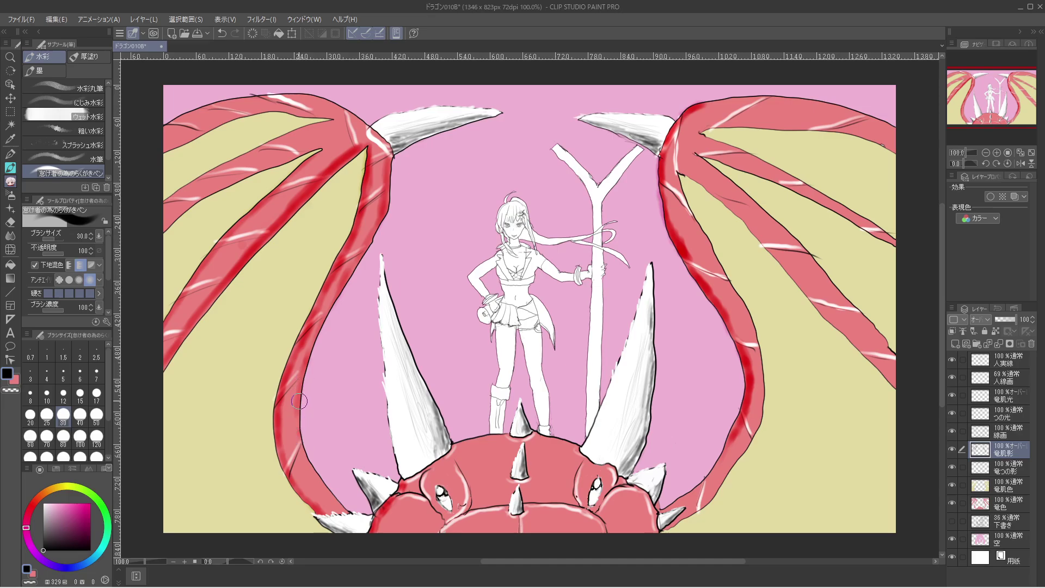
drag(309, 355, 387, 202)
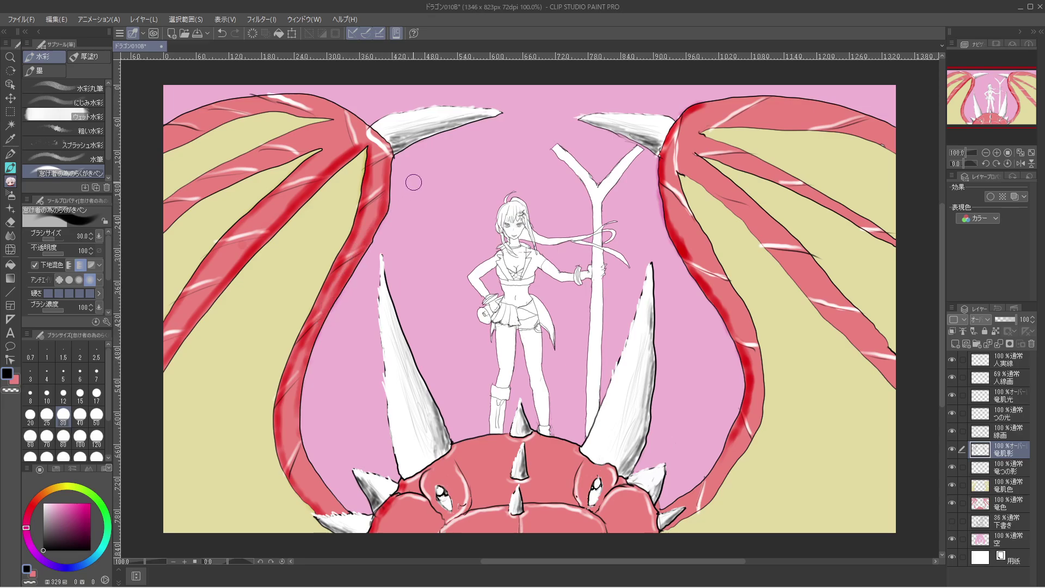
Shade the lower end of the right wing's arm and the ridge beside the dragon's right-hand eye.
mouse_move(750, 440)
mouse_down()
mouse_move(714, 502)
mouse_move(671, 527)
mouse_up()
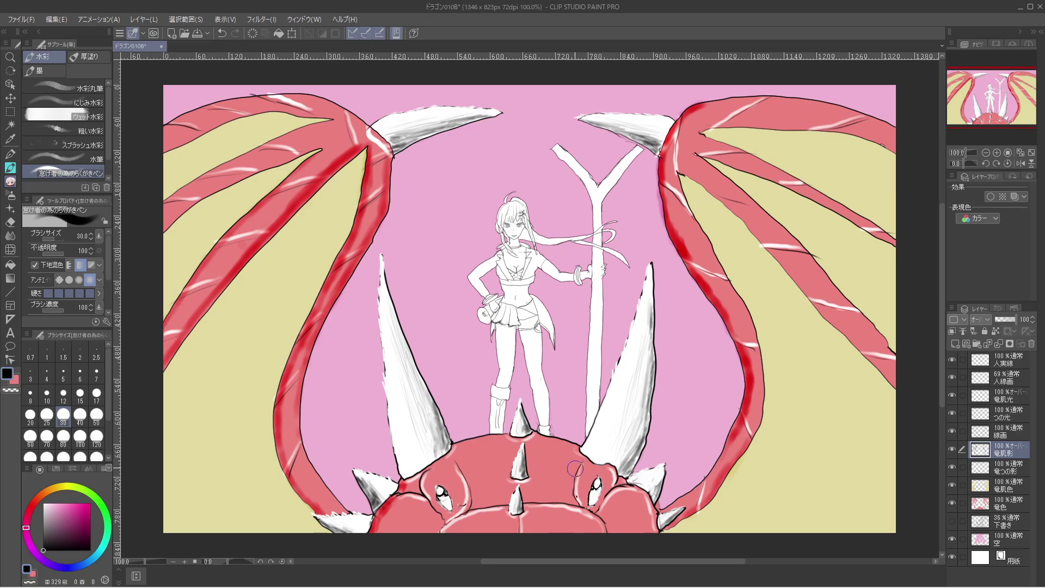
drag(578, 463, 576, 503)
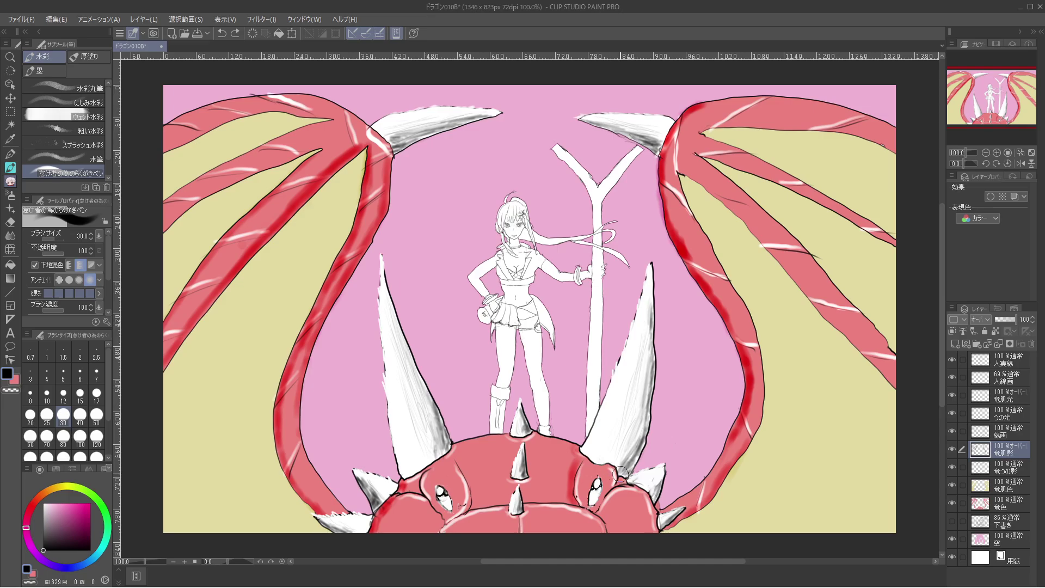
Shade the dragon's head around the central spikes on the 竜肌影 layer at brush size 30, undoing unwanted strokes.
mouse_move(614, 467)
mouse_down()
mouse_move(662, 485)
mouse_move(684, 512)
mouse_move(682, 521)
mouse_move(647, 495)
mouse_move(655, 529)
mouse_up()
drag(655, 517, 652, 525)
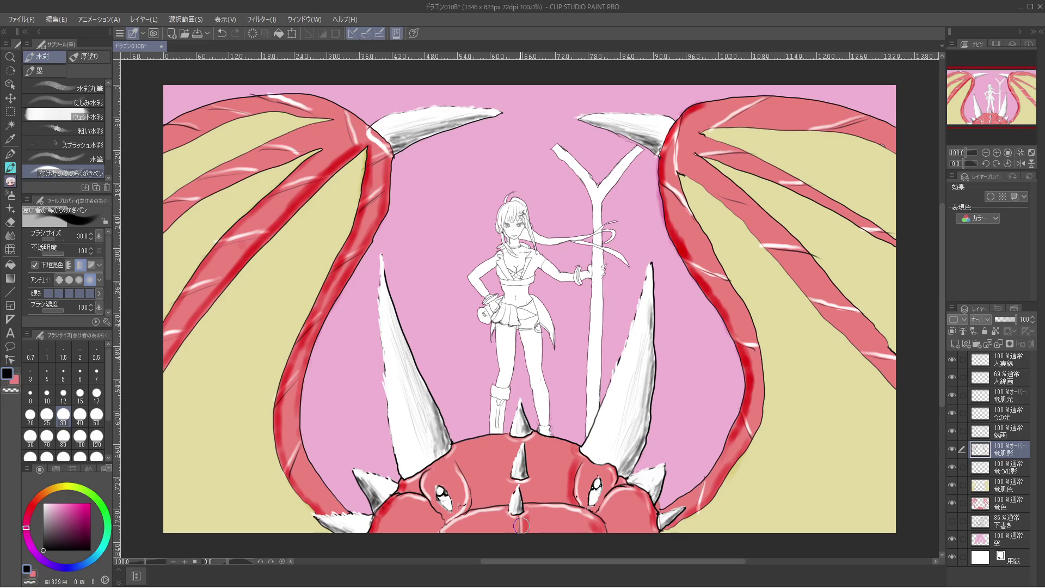
key(ctrl+z)
drag(512, 517, 516, 522)
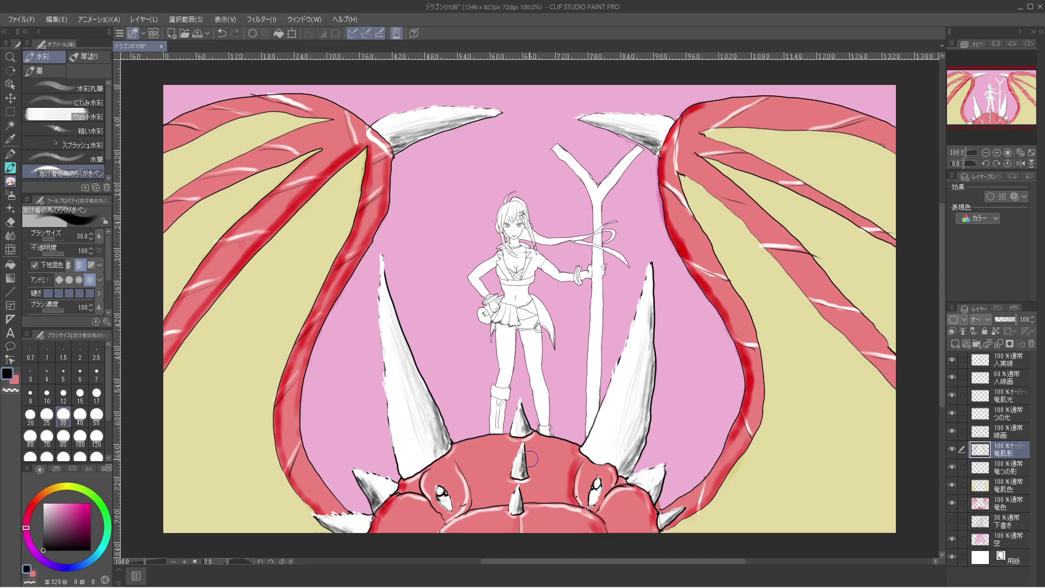
drag(529, 466, 530, 489)
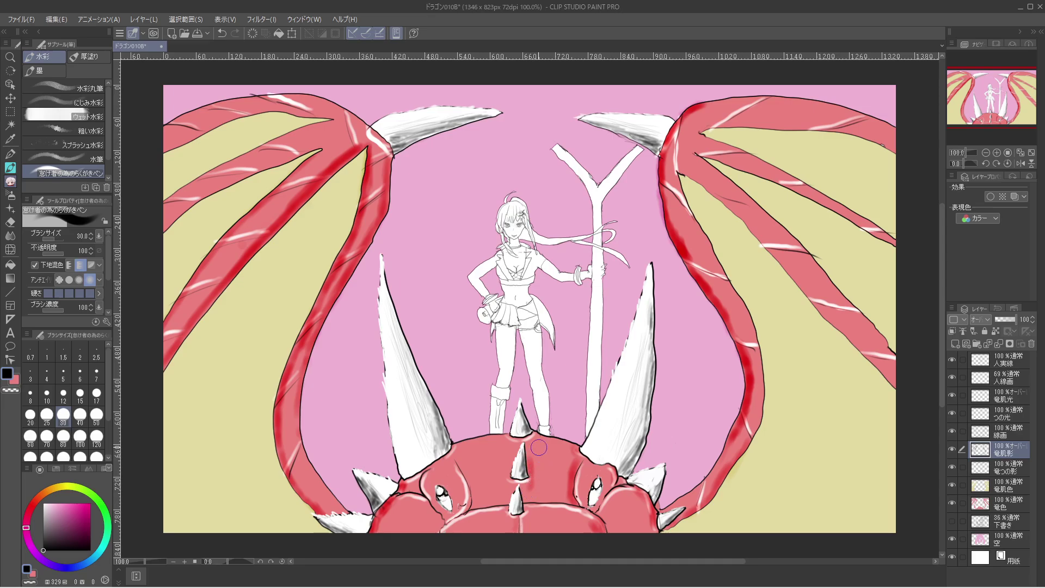
key(ctrl+z)
drag(524, 497, 518, 509)
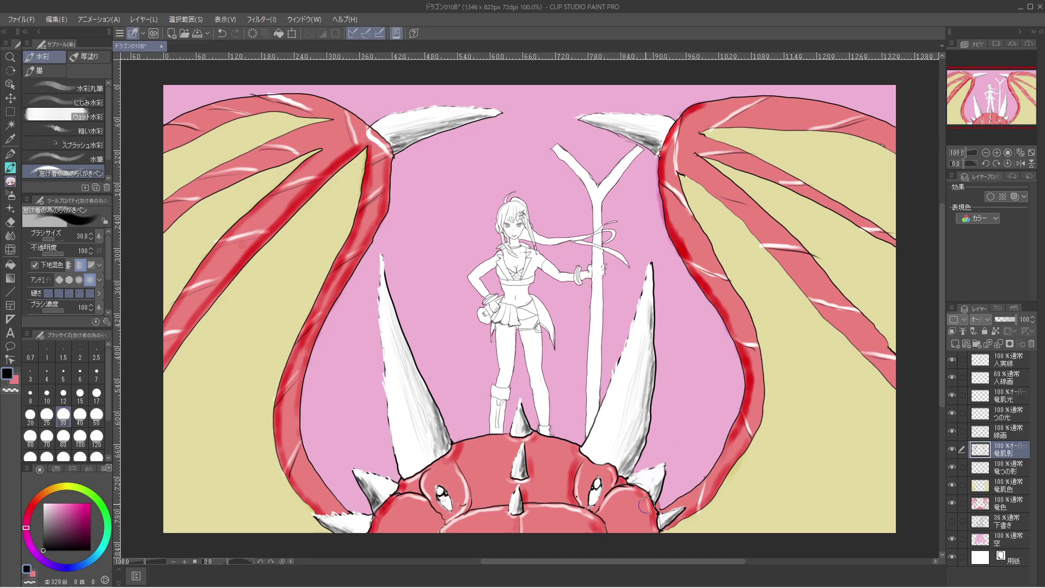
Paint shadows on the dragon's cheek plates, snout edges and the forehead beside the left eye.
drag(648, 507, 648, 532)
mouse_move(608, 481)
mouse_down()
mouse_move(634, 534)
mouse_move(654, 530)
mouse_up()
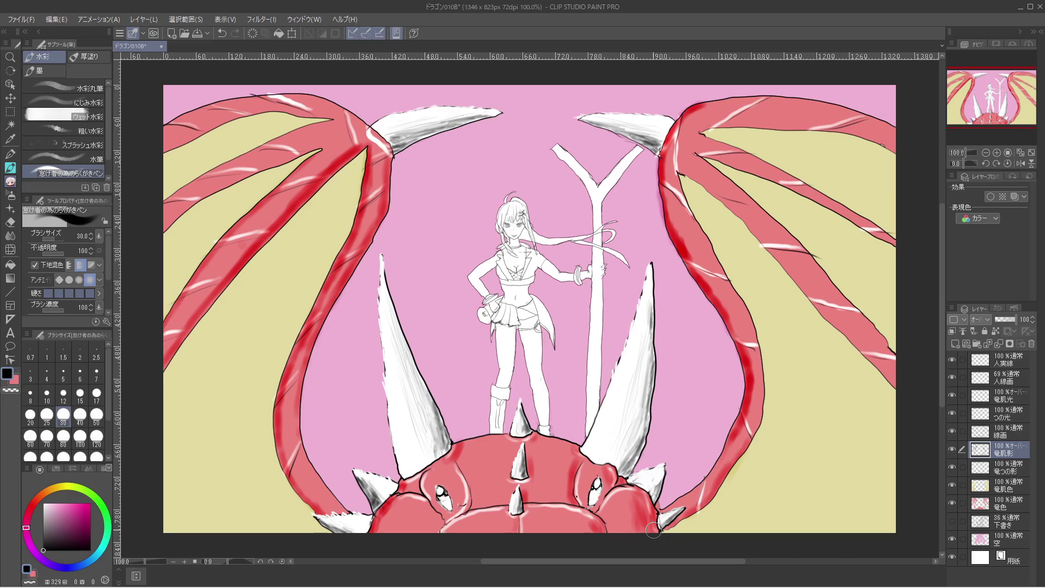
drag(434, 518, 430, 526)
mouse_move(587, 521)
mouse_down()
mouse_move(577, 518)
mouse_move(580, 534)
mouse_move(585, 523)
mouse_move(608, 539)
mouse_move(578, 512)
mouse_move(593, 541)
mouse_move(607, 538)
mouse_up()
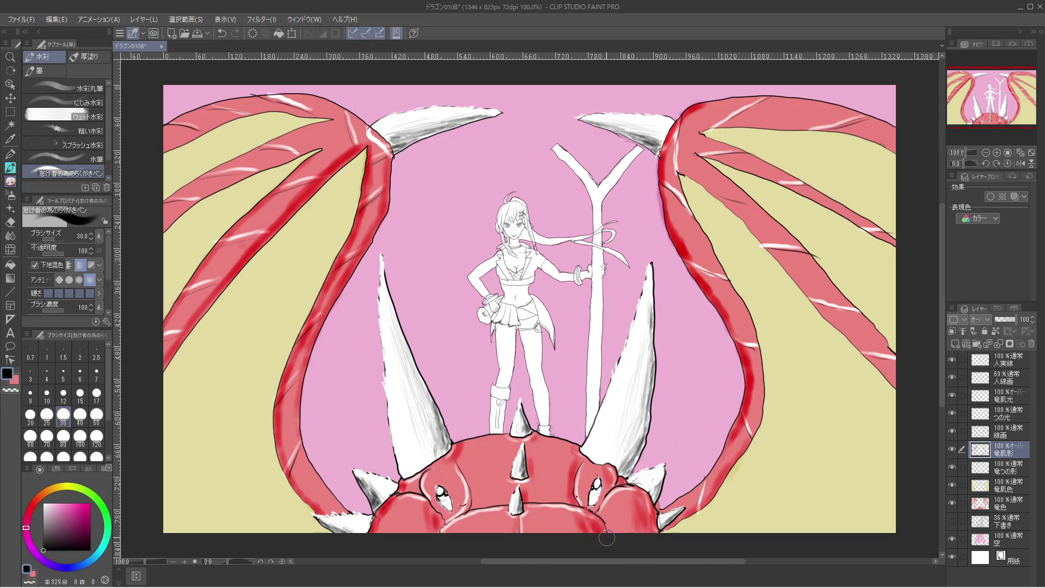
mouse_move(466, 464)
mouse_down()
mouse_move(468, 491)
mouse_move(461, 455)
mouse_move(474, 500)
mouse_move(462, 462)
mouse_move(472, 508)
mouse_move(457, 478)
mouse_move(461, 509)
mouse_up()
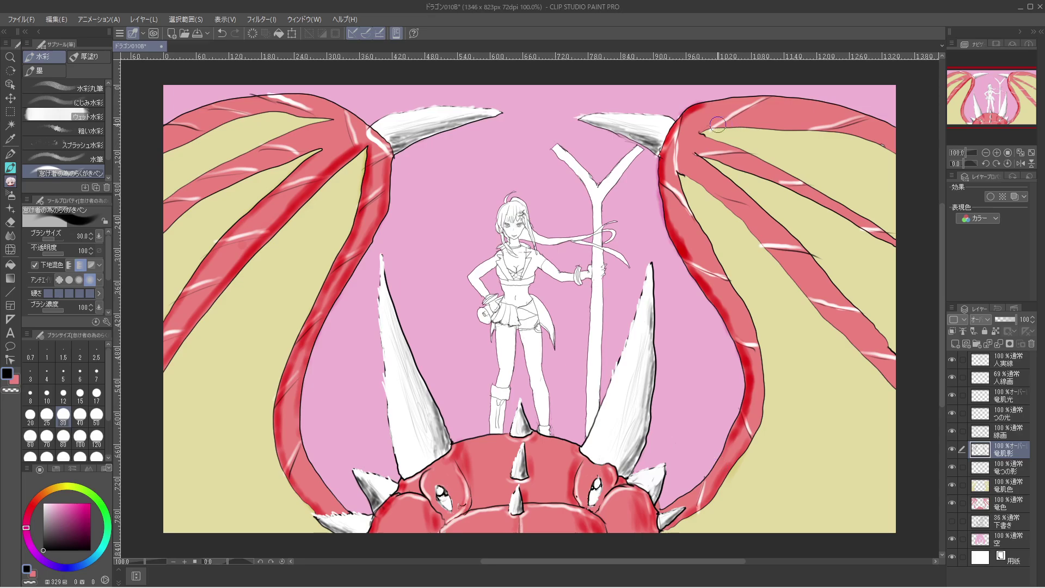
Shade the lower edges of the right wing's three bones from the joint out to the canvas edge.
mouse_move(718, 124)
mouse_down()
mouse_move(815, 119)
mouse_move(767, 121)
mouse_move(852, 131)
mouse_up()
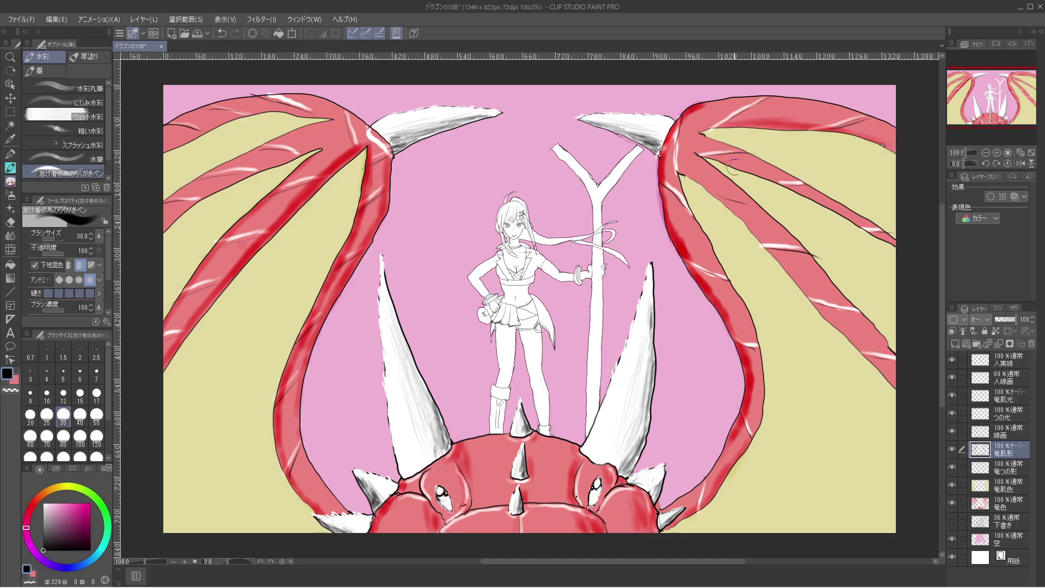
mouse_move(702, 155)
mouse_down()
mouse_move(760, 171)
mouse_move(875, 238)
mouse_up()
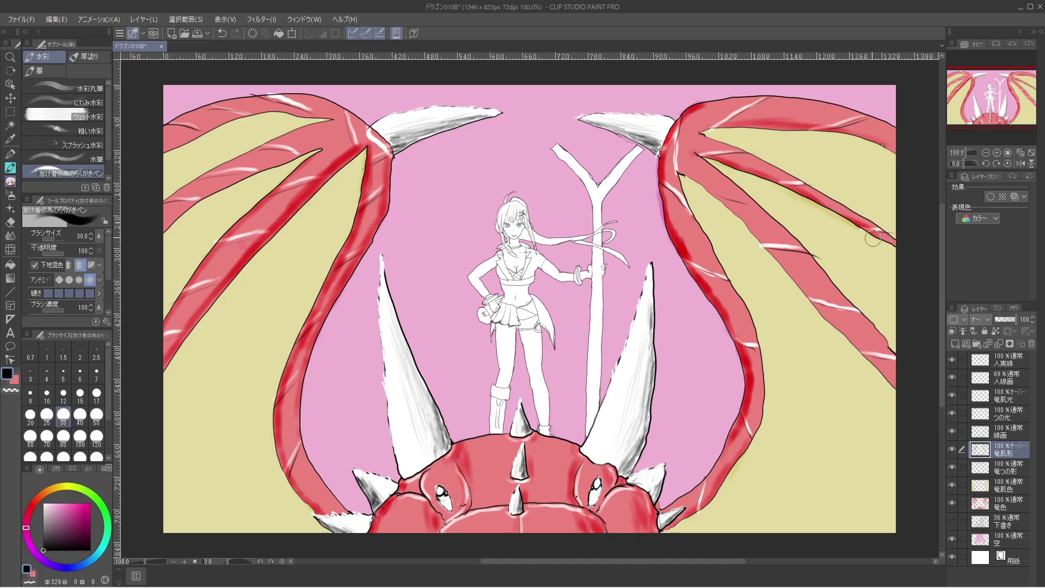
mouse_move(684, 178)
mouse_down()
mouse_move(722, 193)
mouse_move(702, 186)
mouse_move(777, 254)
mouse_move(715, 196)
mouse_move(770, 242)
mouse_move(829, 322)
mouse_move(813, 296)
mouse_move(908, 391)
mouse_up()
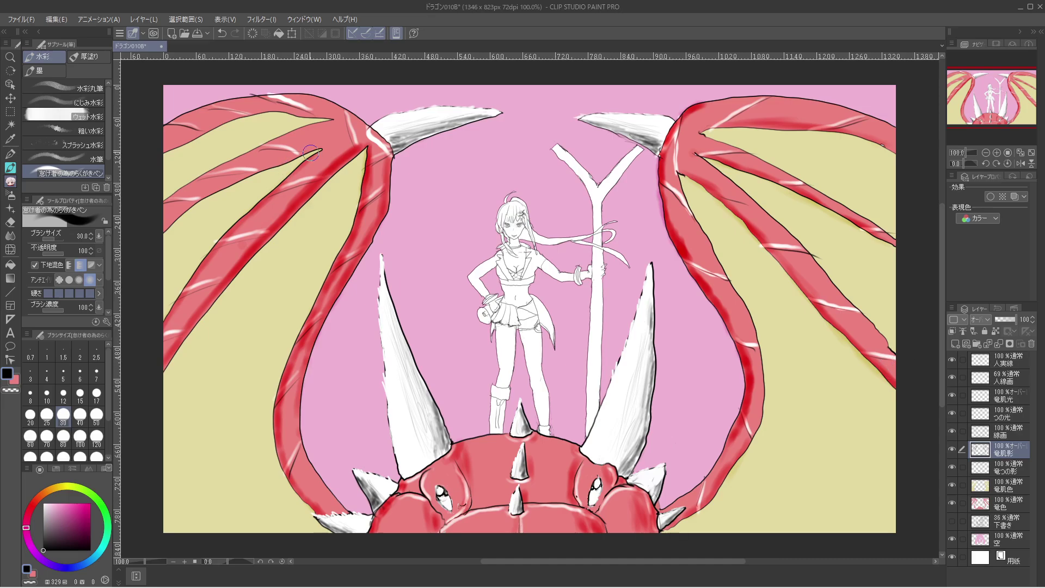
Shade the left wing's upper bones and the lower arms of both wings, and save the illustration.
drag(311, 153, 259, 168)
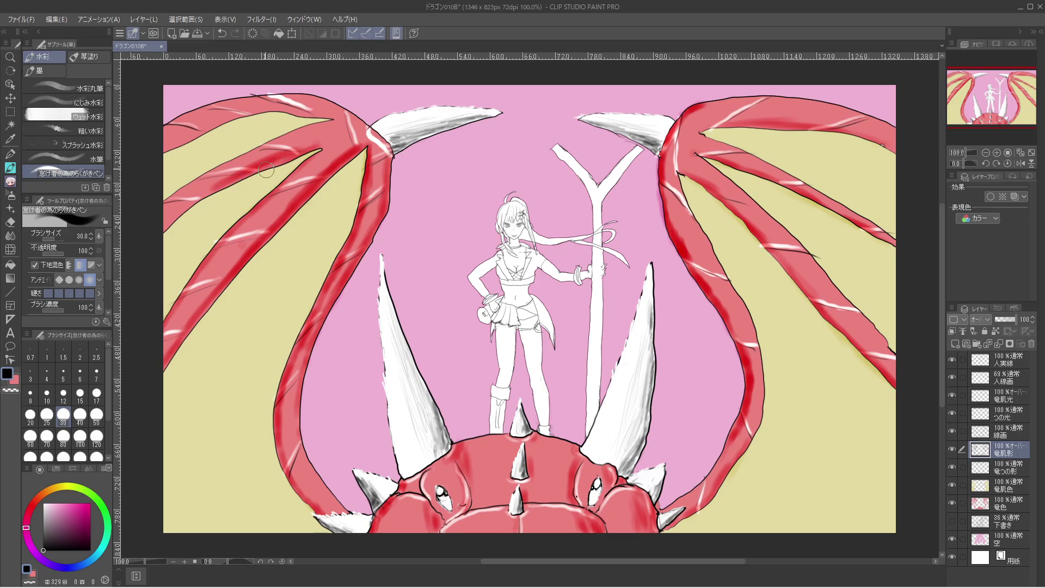
drag(327, 115, 225, 121)
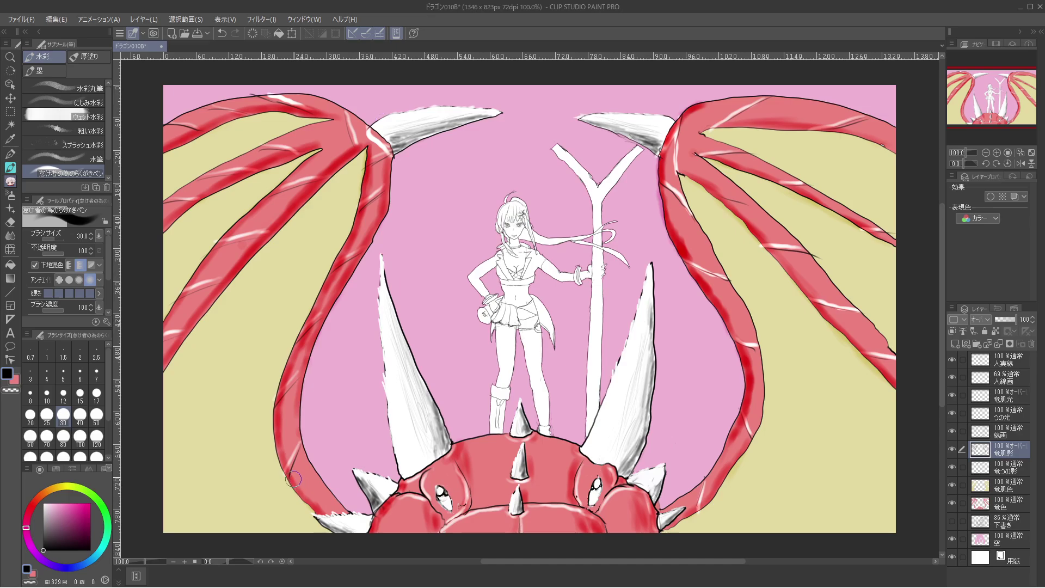
mouse_move(327, 514)
mouse_down()
mouse_move(295, 478)
mouse_move(274, 415)
mouse_up()
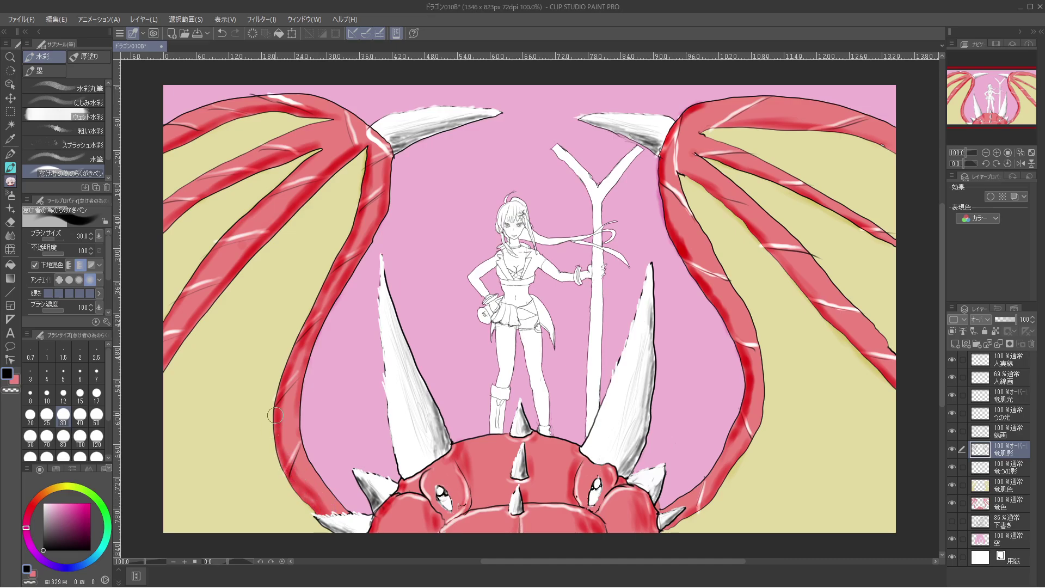
drag(711, 486, 679, 514)
click(198, 33)
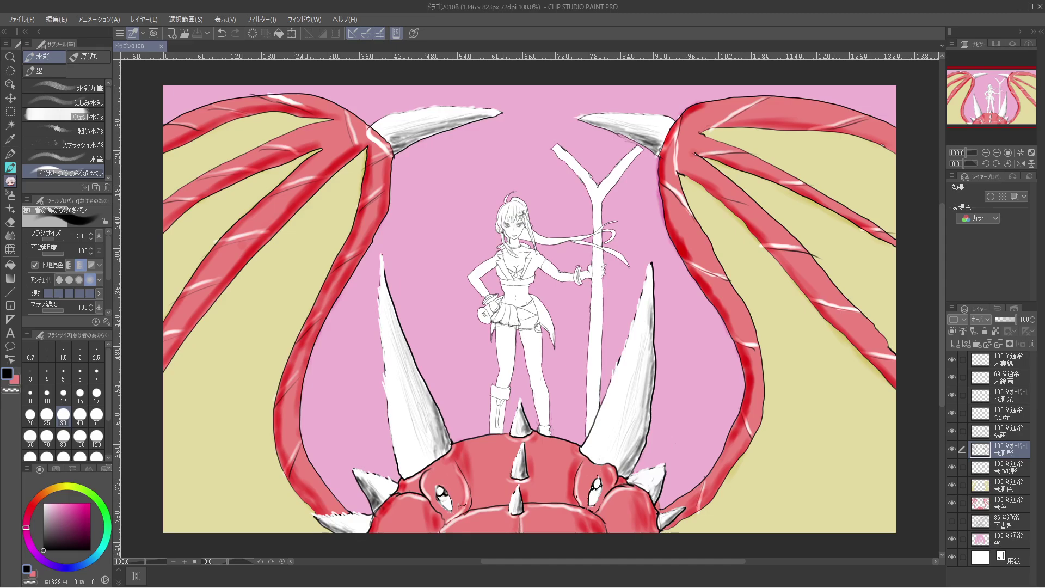
Create a new layer folder and try placing it with the 竜肌光 layer, undoing the layer's move into the folder.
click(144, 19)
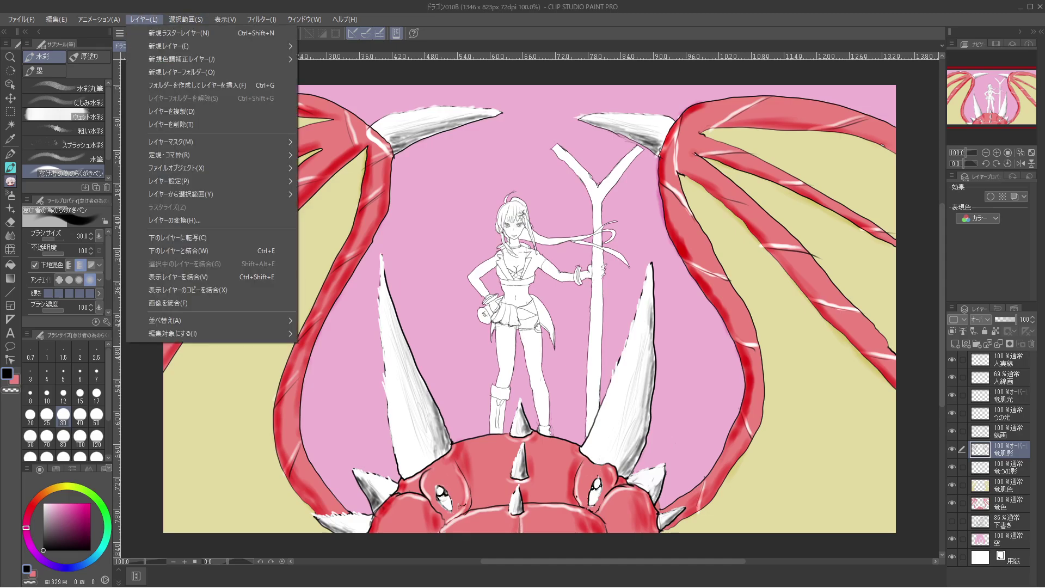
mouse_move(212, 46)
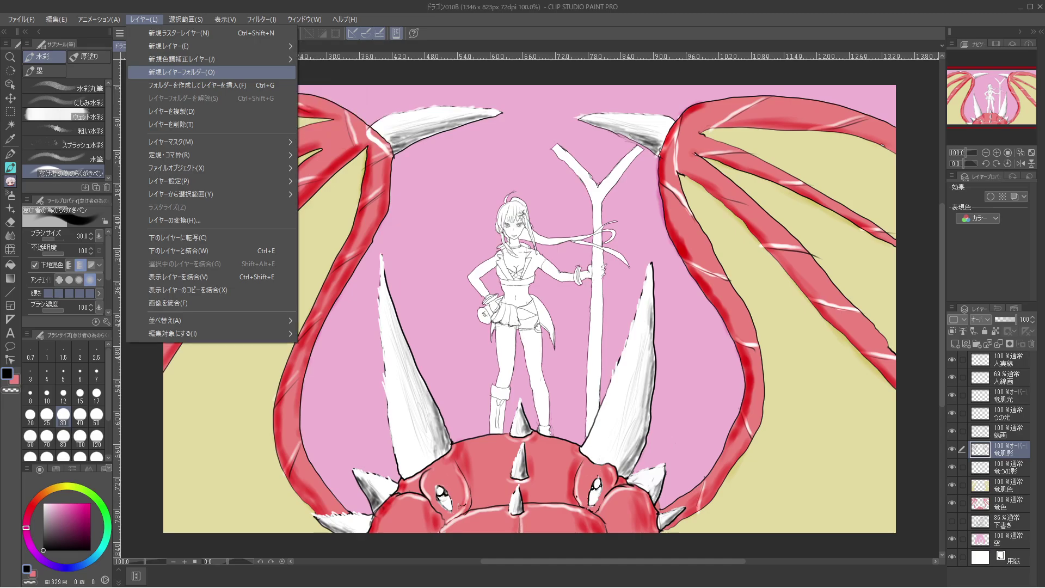
click(252, 72)
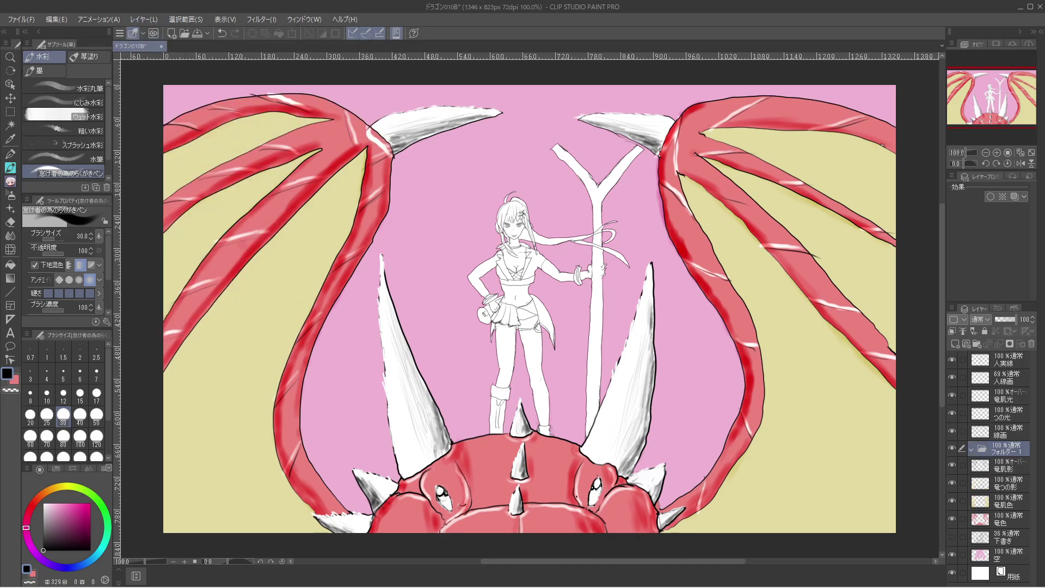
drag(1002, 448, 1002, 402)
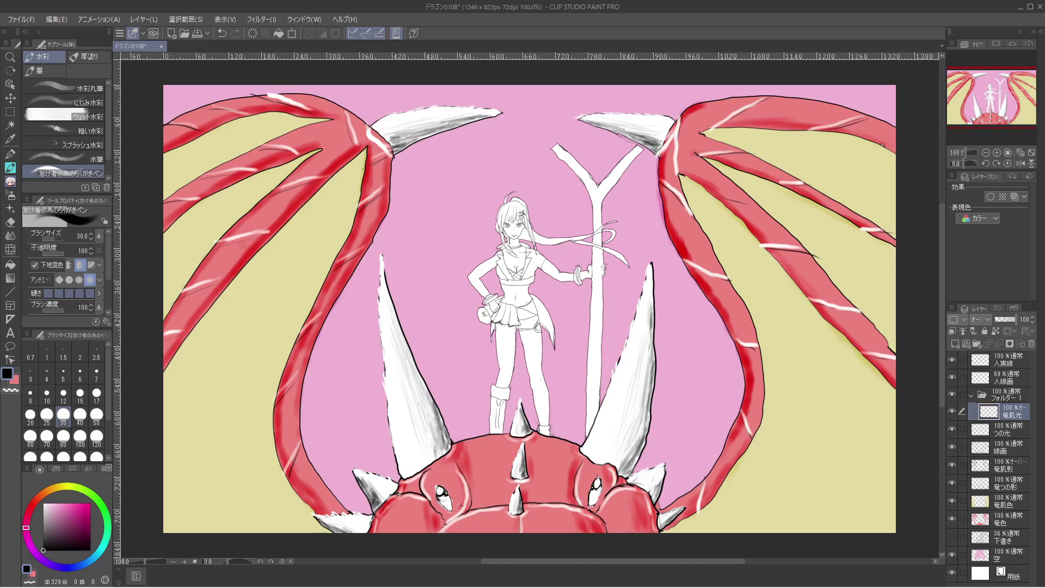
key(ctrl+z)
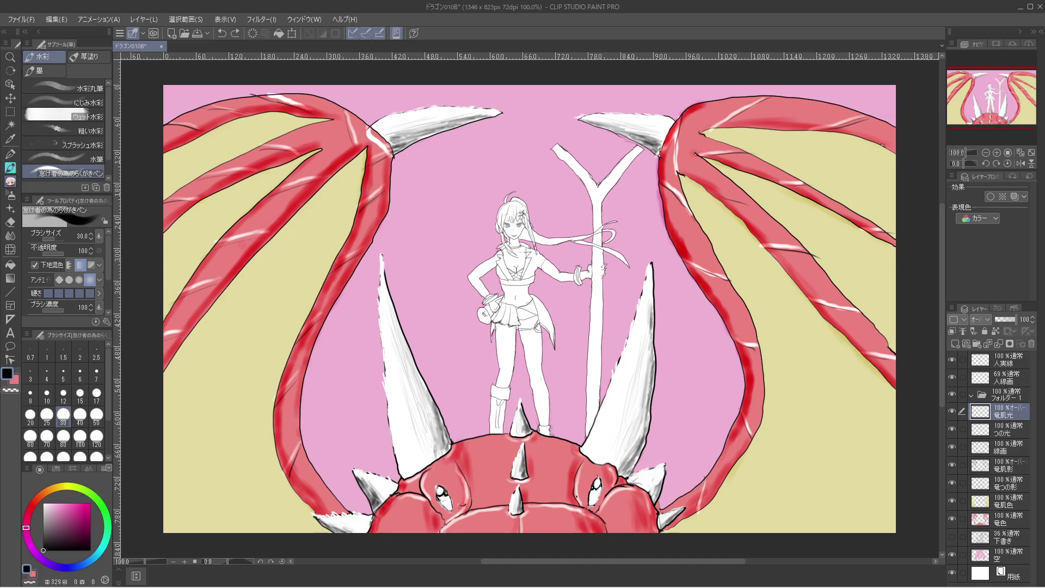
Try moving all the dragon layers from 竜肌光 down to 竜色 into the folder, and undo the move.
shift+click(1007, 519)
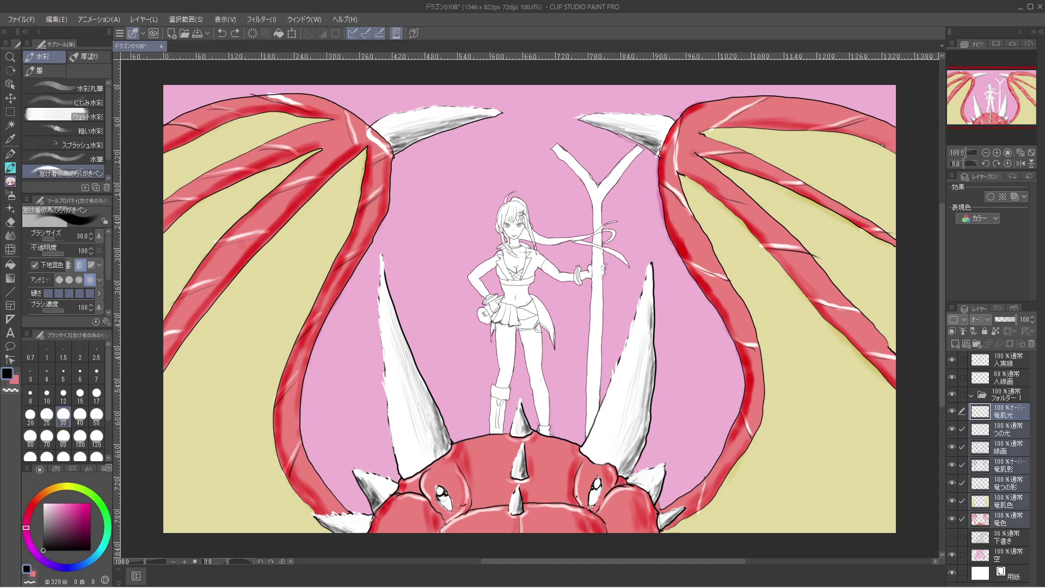
drag(1001, 414, 1001, 396)
key(bracketright)
key(ctrl+y)
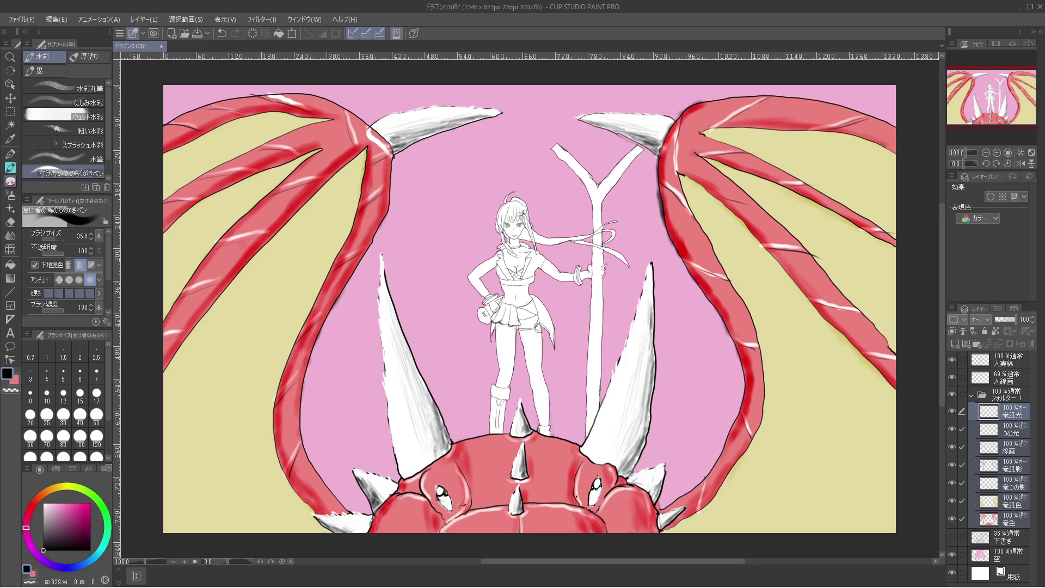
key(ctrl+z)
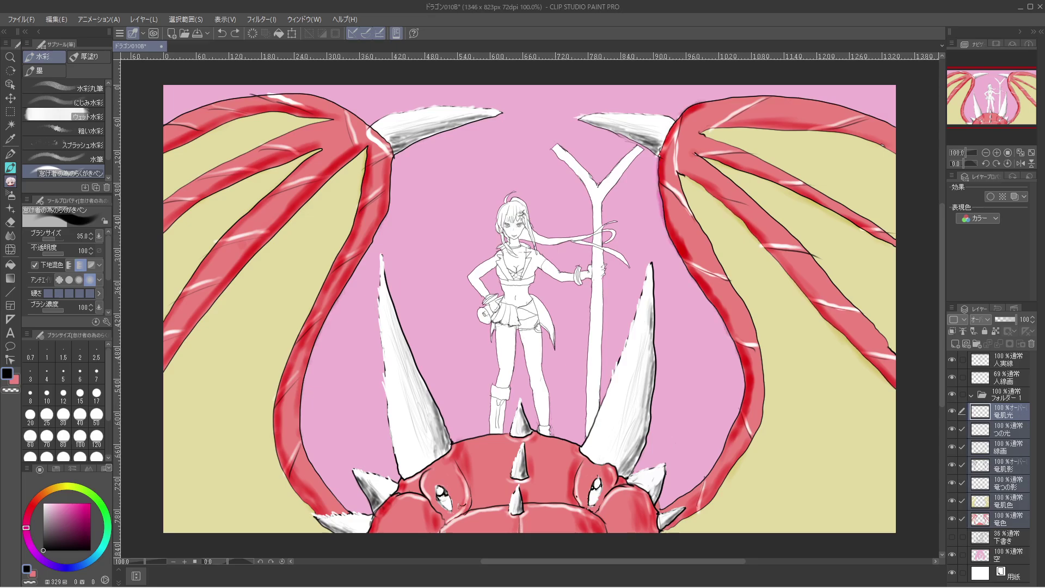
key(ctrl+y)
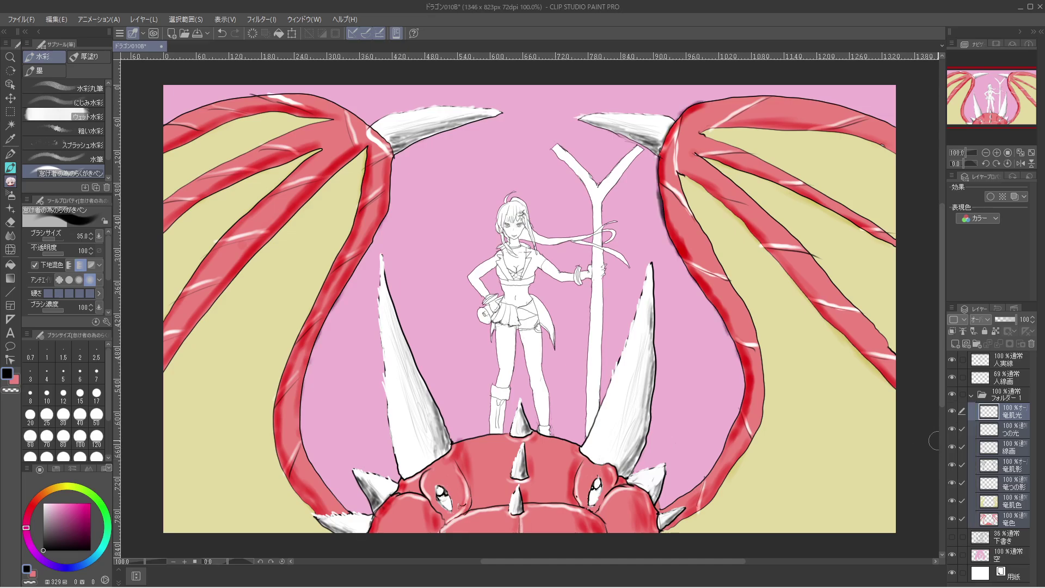
key(ctrl+z)
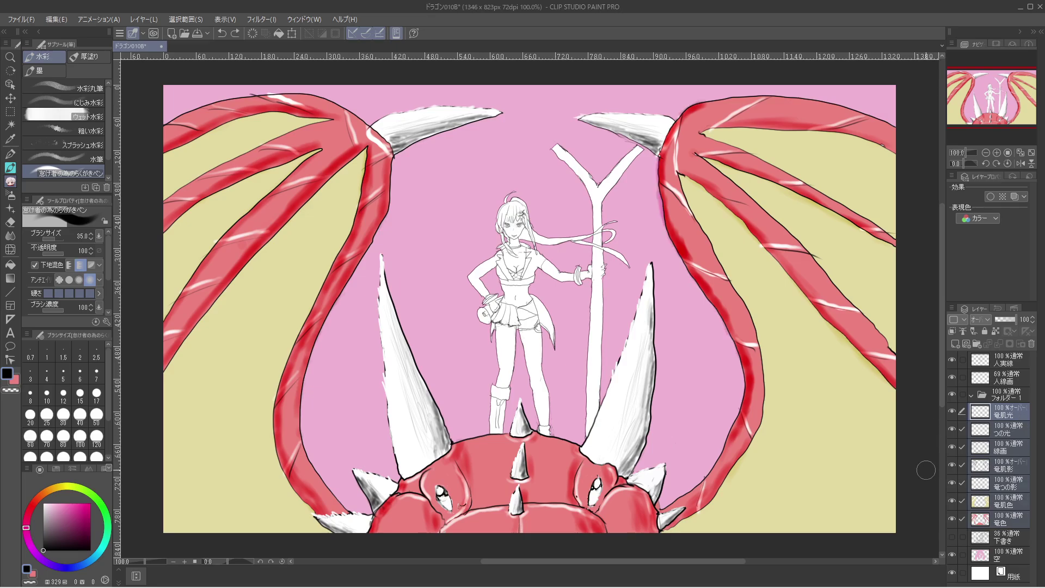
Delete the empty layer folder above the 竜肌光 layer.
click(1001, 395)
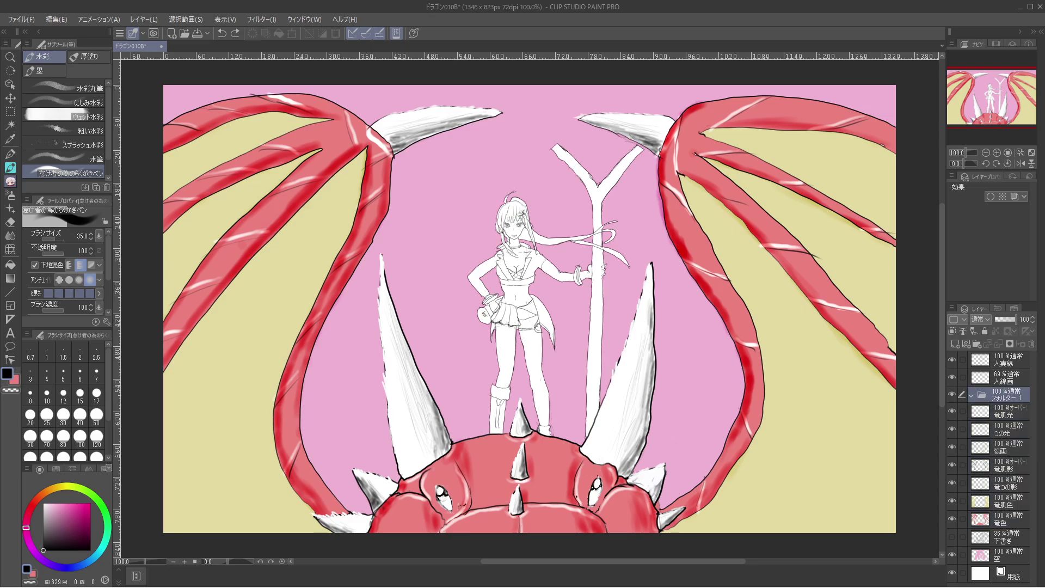
right_click(1006, 393)
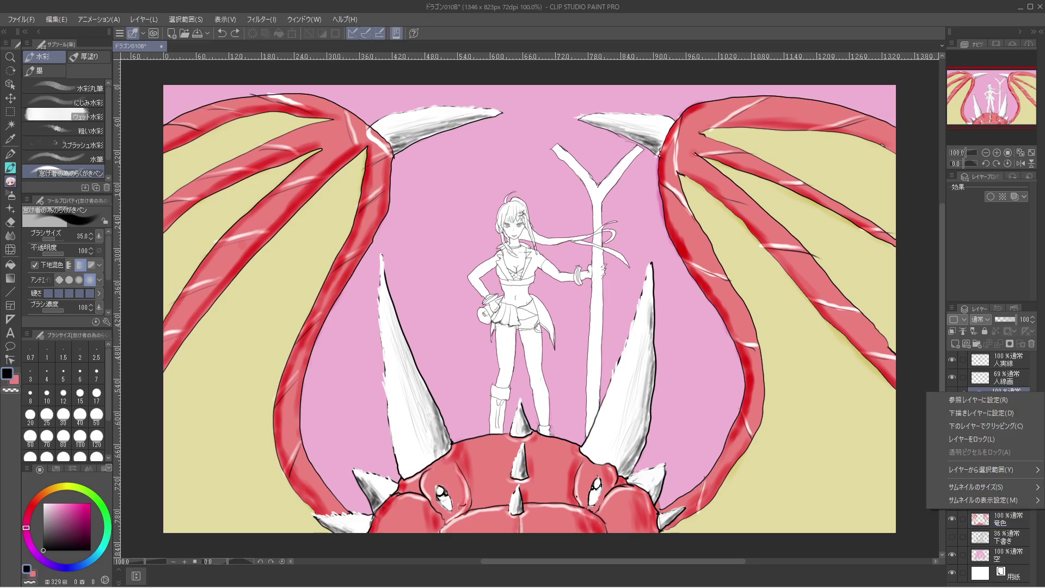
key(Escape)
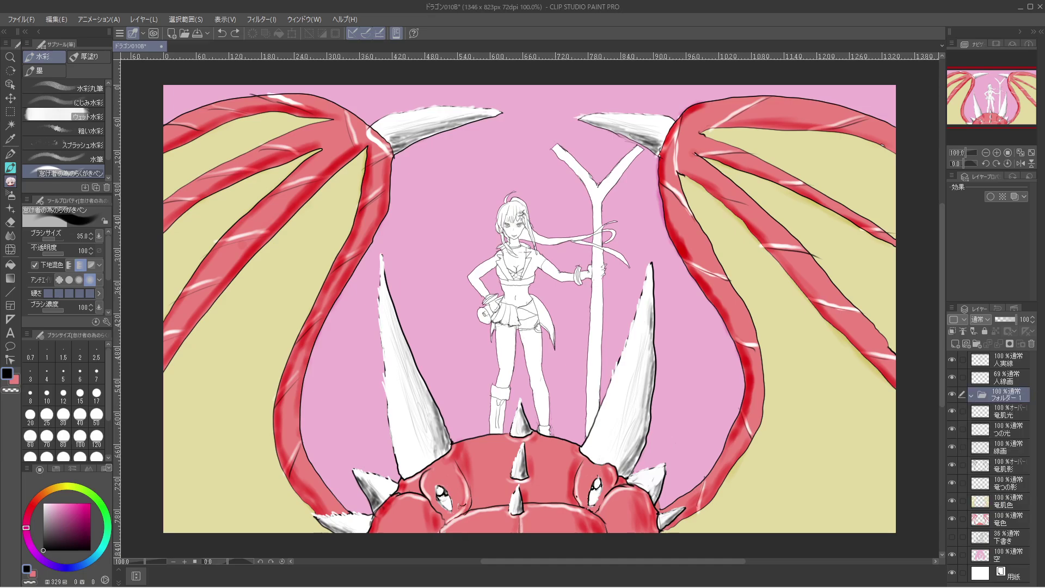
click(143, 19)
click(174, 125)
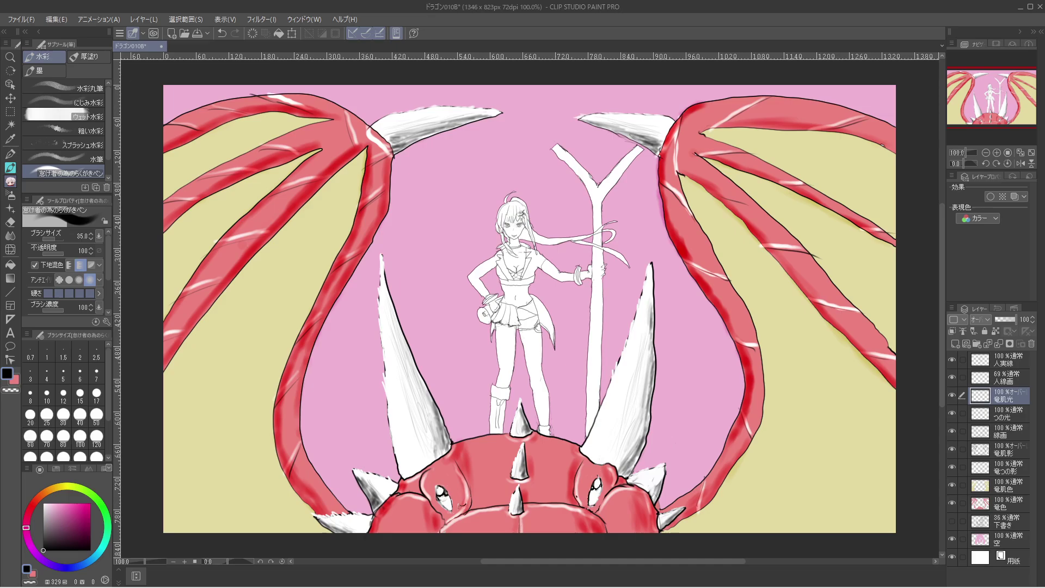
Set the brush to the transparent colour at size 6 for the 竜肌光 layer.
click(30, 373)
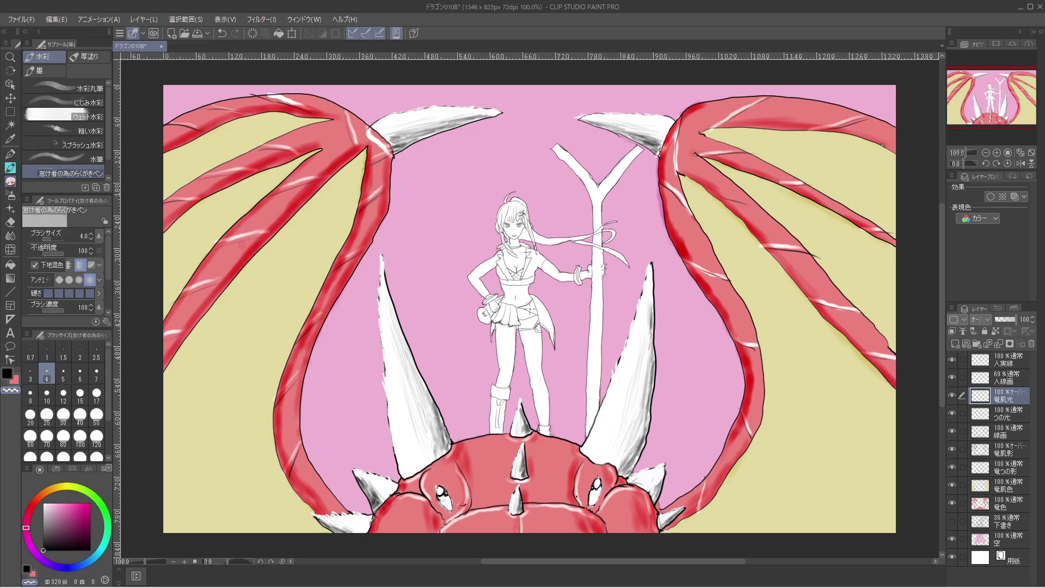
click(47, 376)
key(bracketright)
key(bracketright)
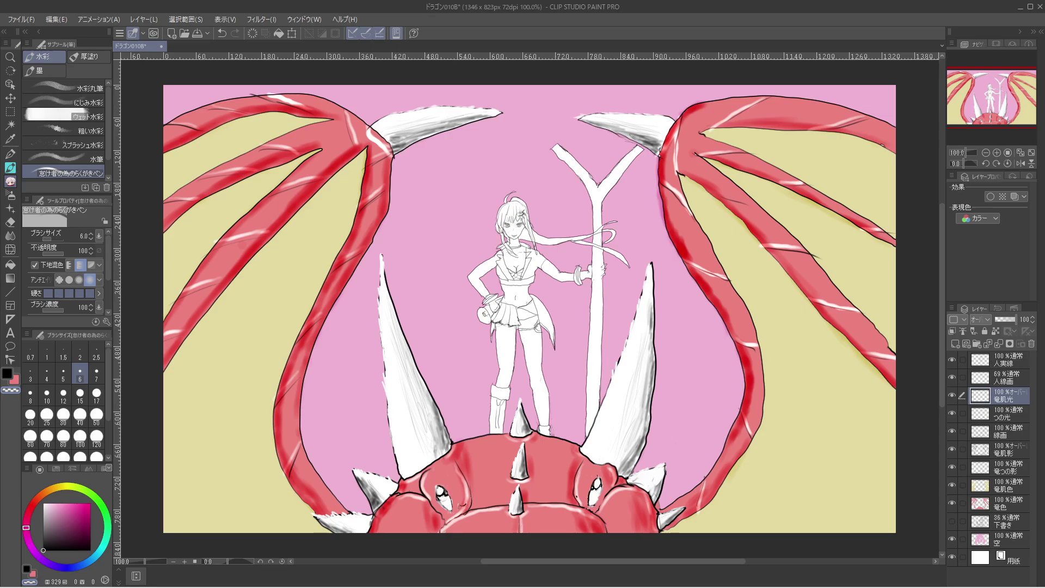
On the 竜肌影 layer, shade the left wing's membrane along its bones in black at brush size 12.
click(1000, 449)
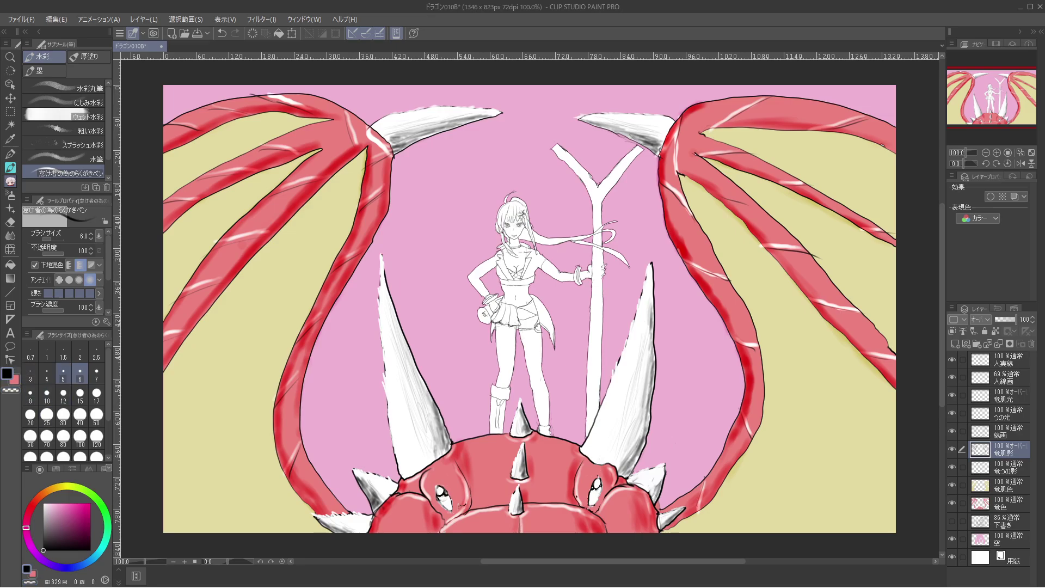
click(63, 393)
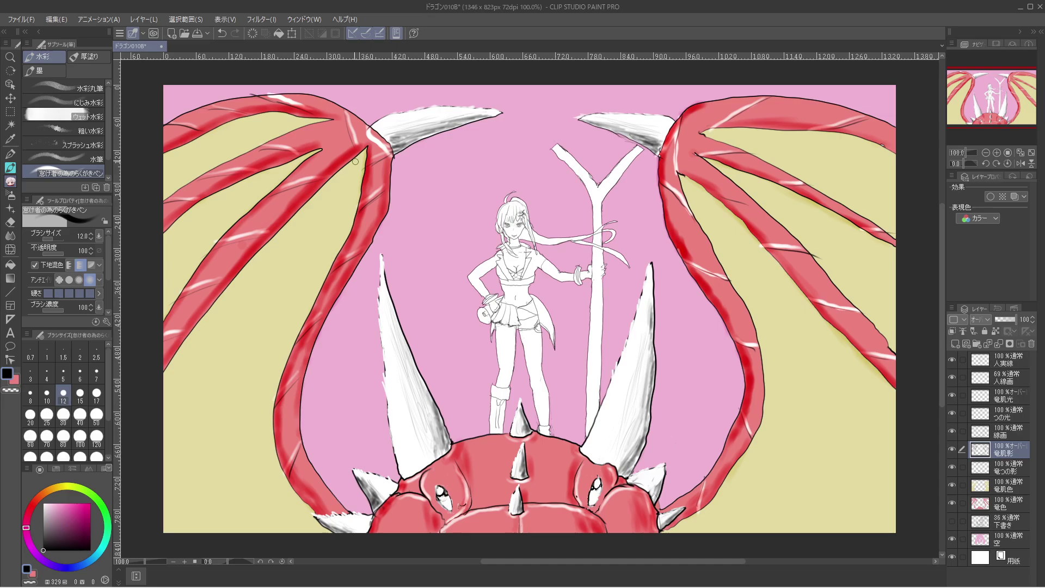
mouse_move(364, 152)
mouse_down()
mouse_move(320, 197)
mouse_move(361, 155)
mouse_move(243, 271)
mouse_move(250, 265)
mouse_move(166, 375)
mouse_up()
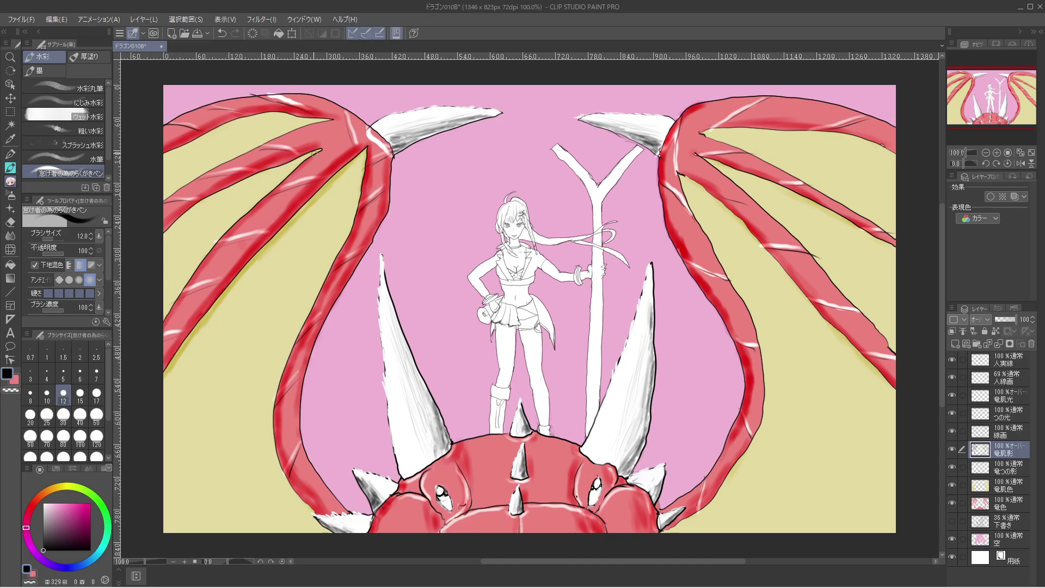
mouse_move(315, 154)
mouse_down()
mouse_move(196, 206)
mouse_move(166, 235)
mouse_up()
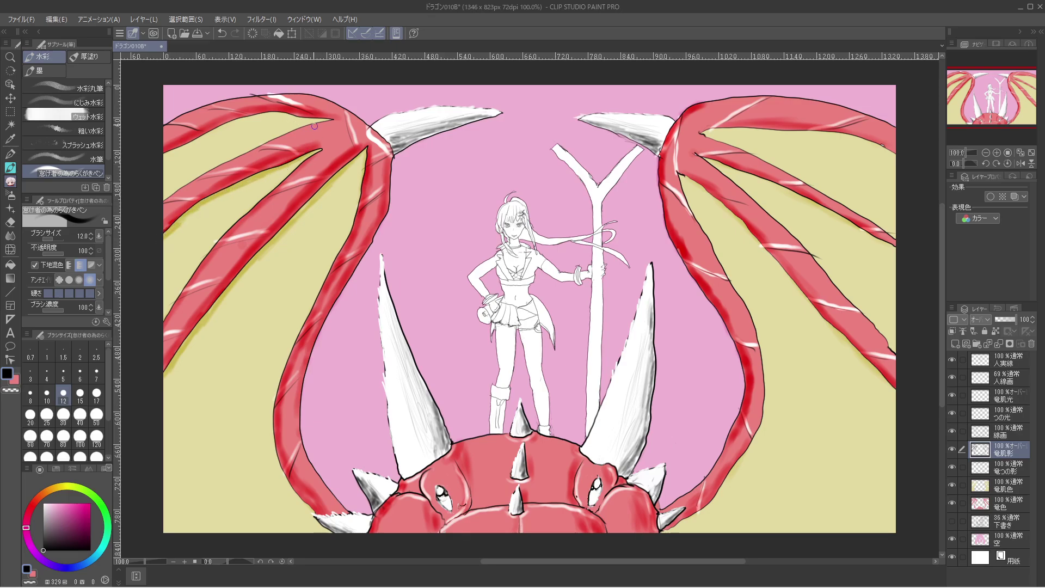
mouse_move(329, 120)
mouse_down()
mouse_move(271, 115)
mouse_move(163, 154)
mouse_up()
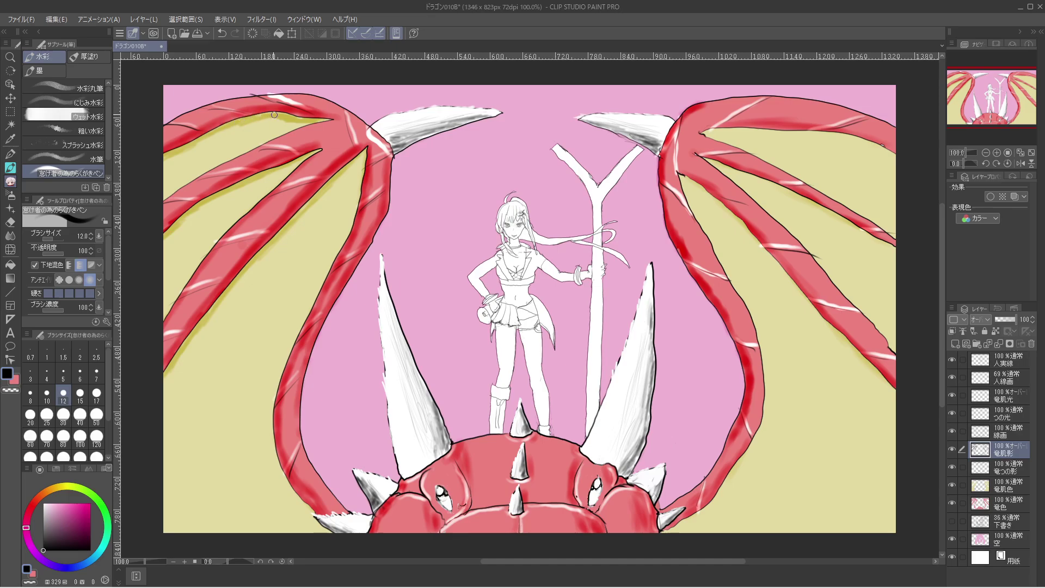
Finish the left wing membrane's shadow, and shade the right wing's membrane along the undersides of its bones on the 竜肌影 layer.
drag(295, 115, 299, 123)
mouse_move(679, 176)
mouse_down()
mouse_move(737, 219)
mouse_move(802, 311)
mouse_move(816, 312)
mouse_move(893, 392)
mouse_move(737, 230)
mouse_up()
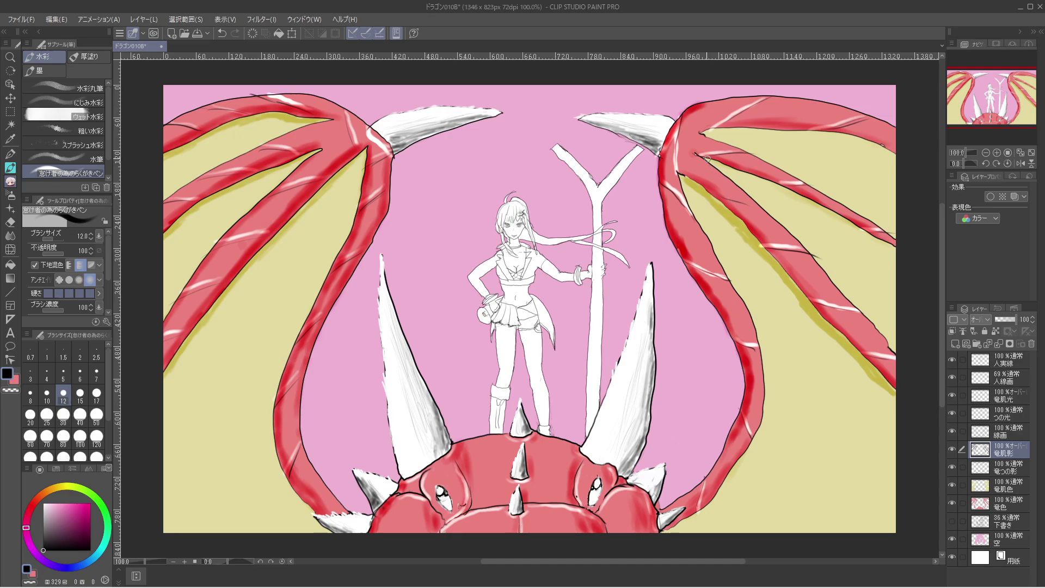
drag(707, 159, 893, 249)
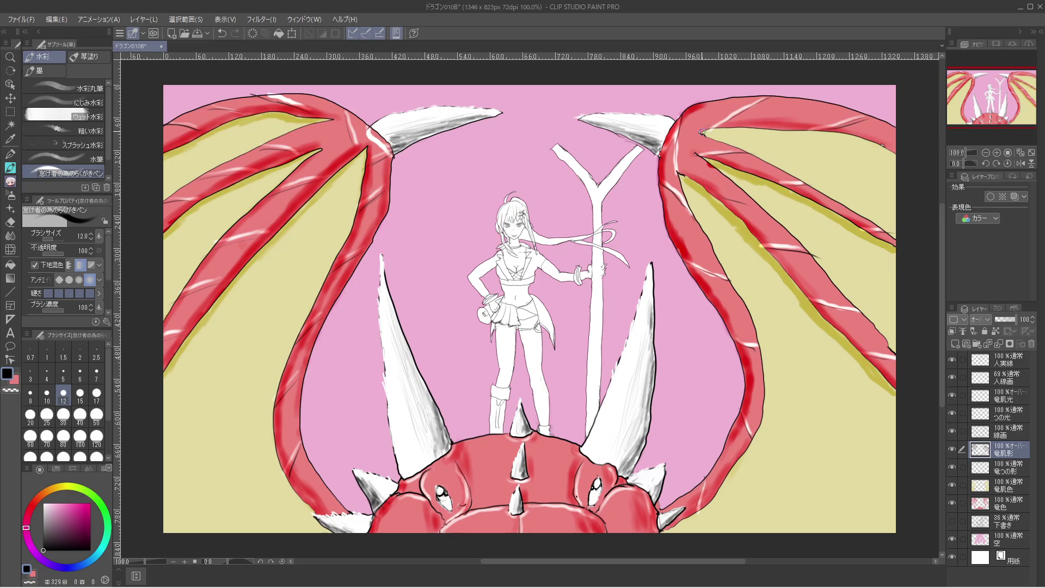
mouse_move(703, 132)
mouse_down()
mouse_move(858, 137)
mouse_move(896, 156)
mouse_up()
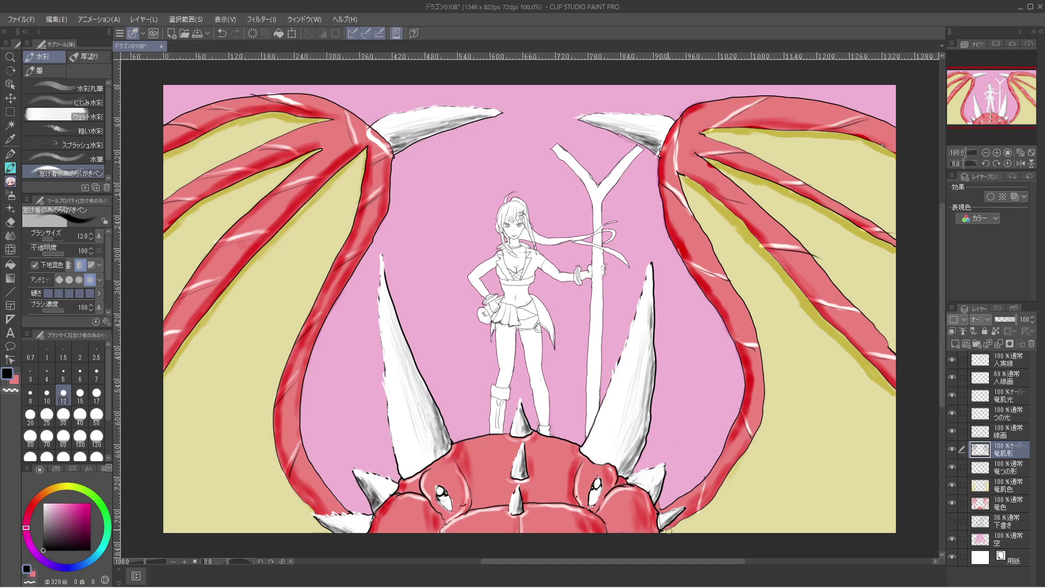
Shade the membranes of both wings along the outer edges of their lower inner bones, and save the file.
mouse_move(661, 533)
mouse_down()
mouse_move(718, 501)
mouse_move(705, 516)
mouse_move(770, 428)
mouse_move(744, 457)
mouse_move(766, 416)
mouse_move(764, 357)
mouse_up()
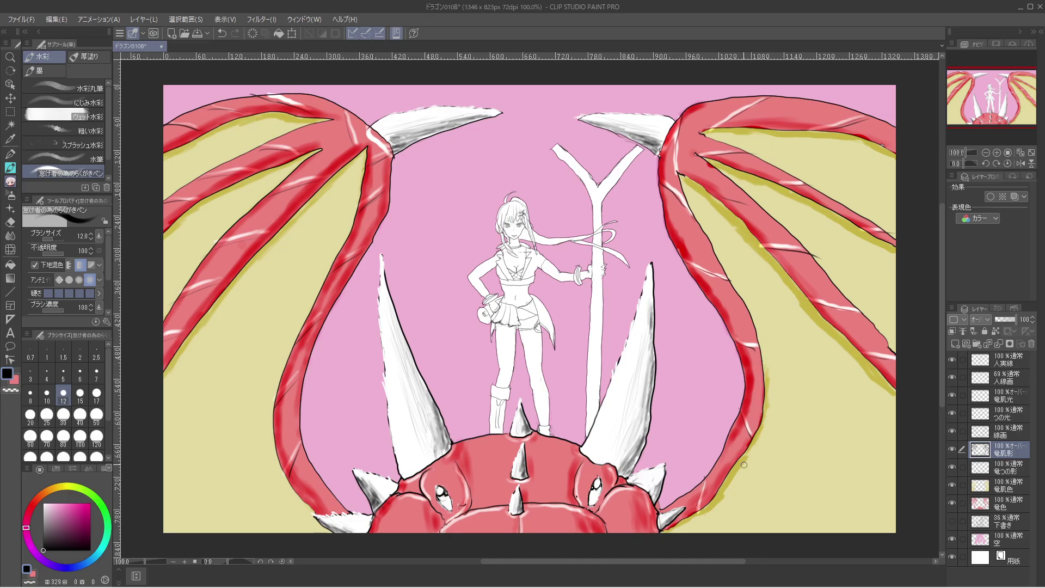
drag(716, 499, 708, 505)
mouse_move(319, 522)
mouse_down()
mouse_move(294, 497)
mouse_move(300, 485)
mouse_move(311, 511)
mouse_move(280, 475)
mouse_move(275, 421)
mouse_move(284, 464)
mouse_move(281, 446)
mouse_move(273, 452)
mouse_move(314, 527)
mouse_up()
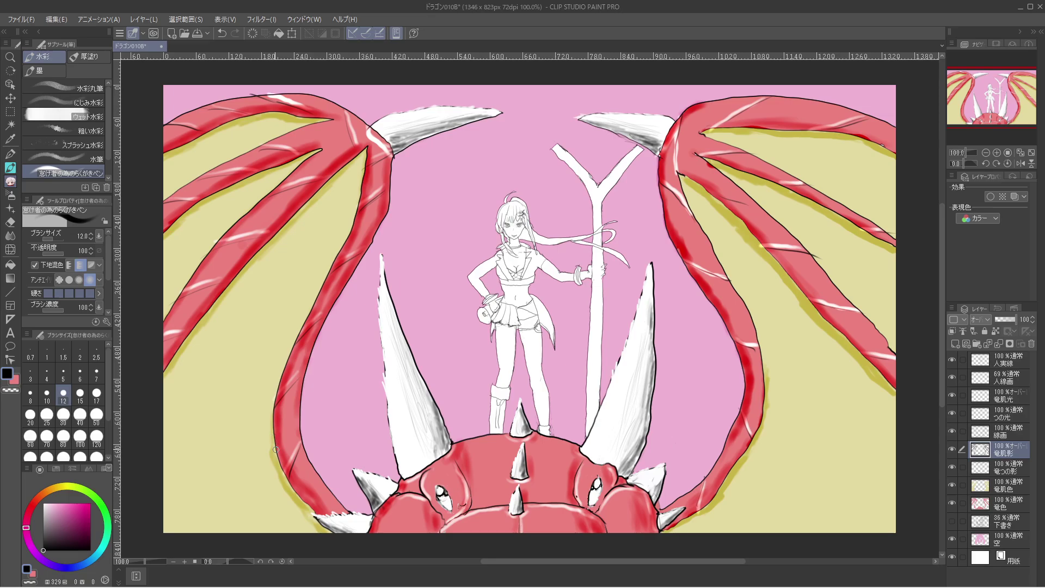
drag(276, 457, 275, 426)
drag(768, 373, 761, 348)
key(ctrl+s)
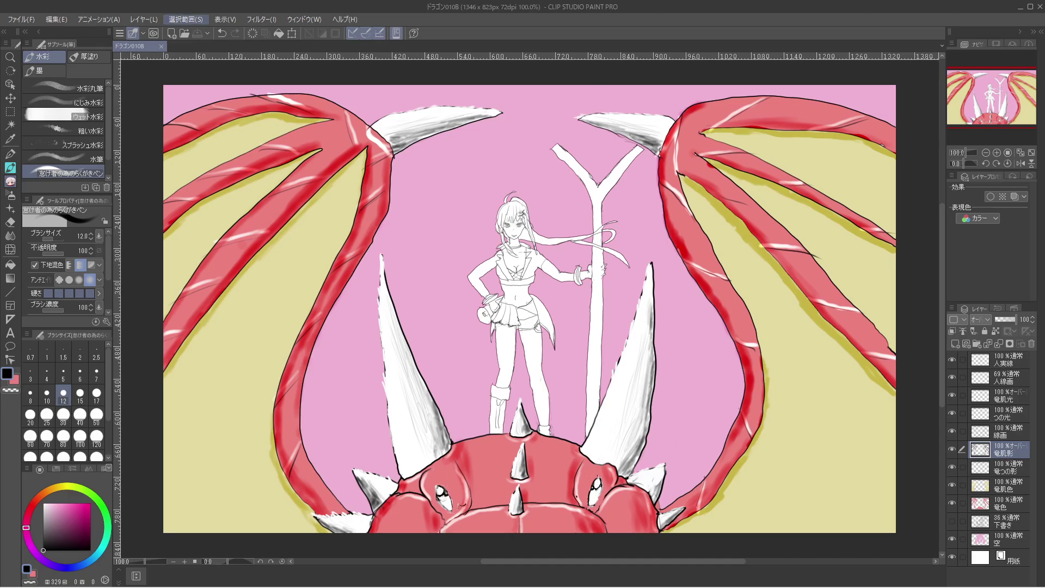
Add a new raster layer and move it above the 竜肌光 layer.
click(144, 19)
click(179, 33)
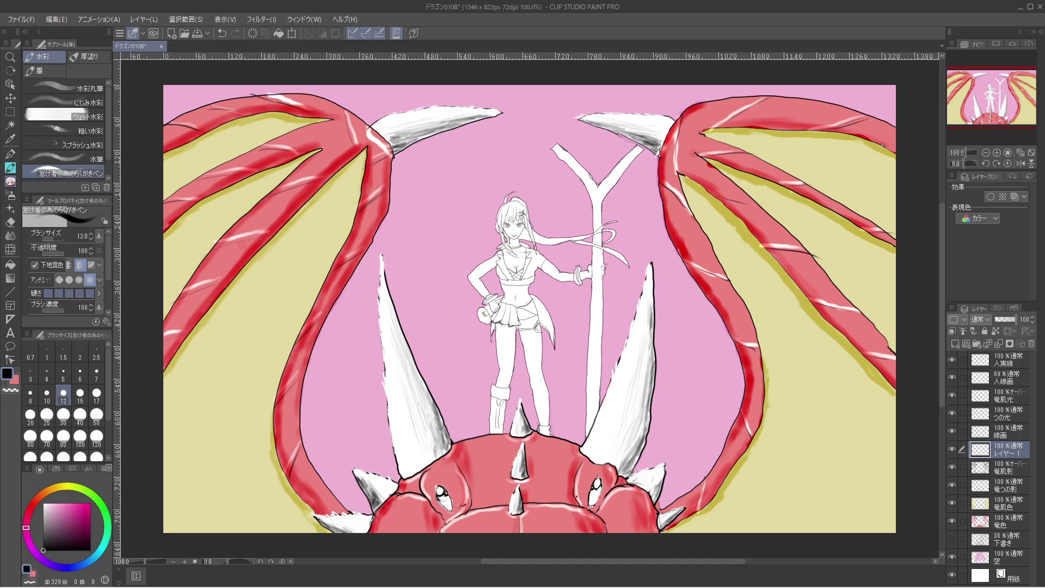
click(952, 450)
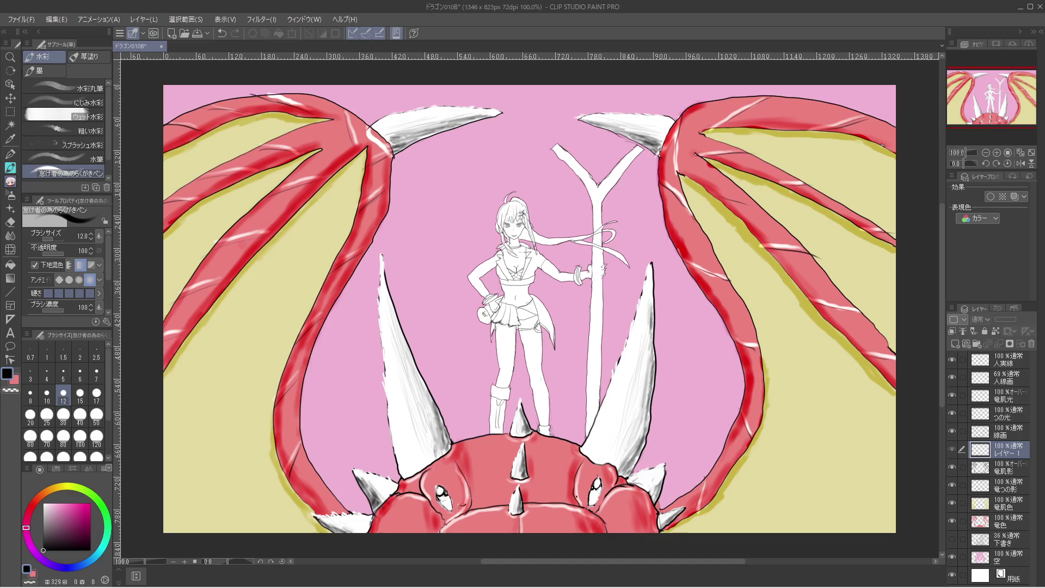
click(952, 449)
drag(982, 449, 983, 391)
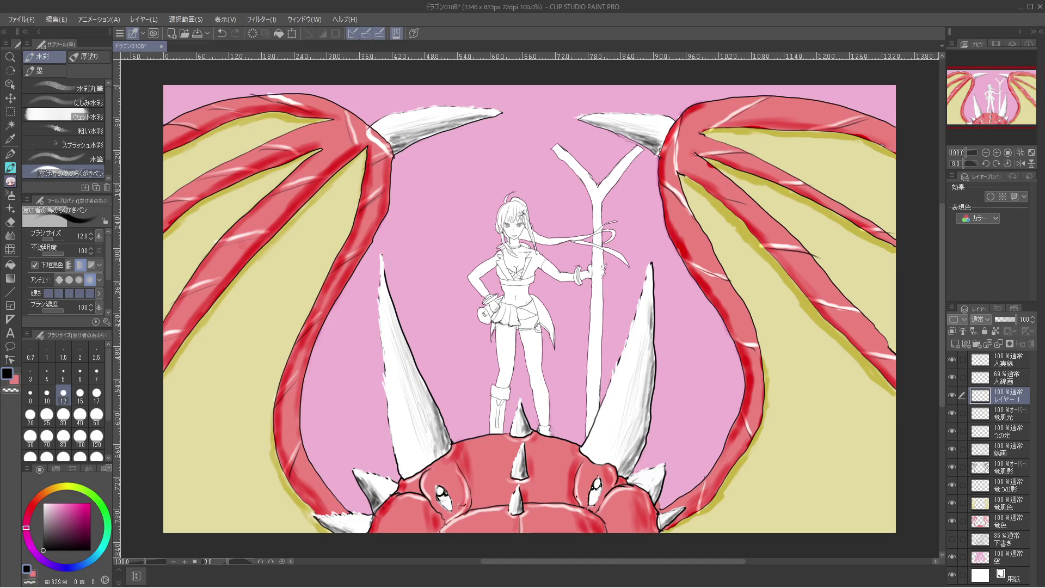
Try filling the woman's bent arm with pale yellow on the new layer, referring to other layers, and undo the fill.
scroll(525, 288, up, 5)
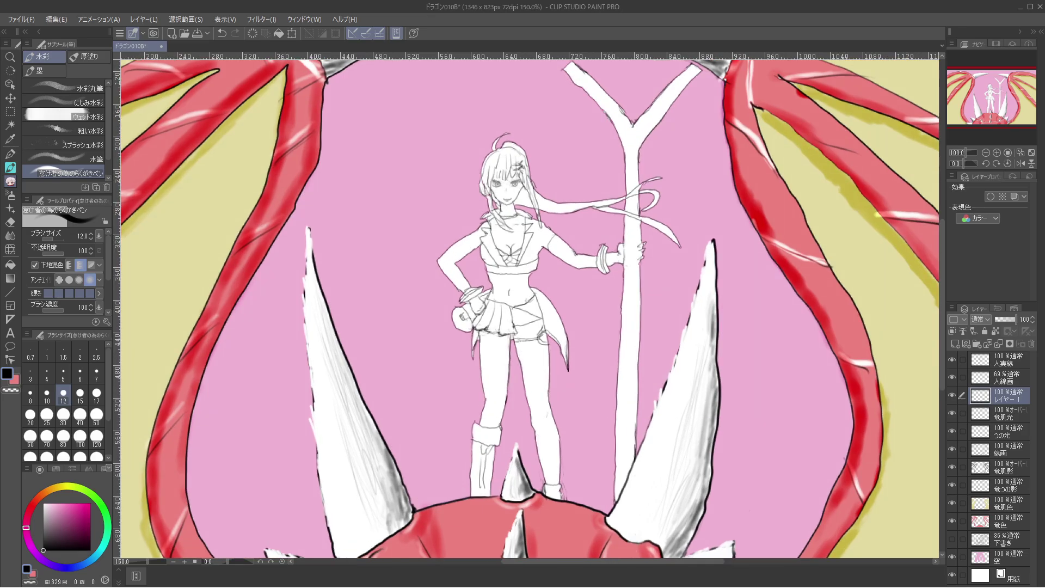
scroll(501, 99, up, 1)
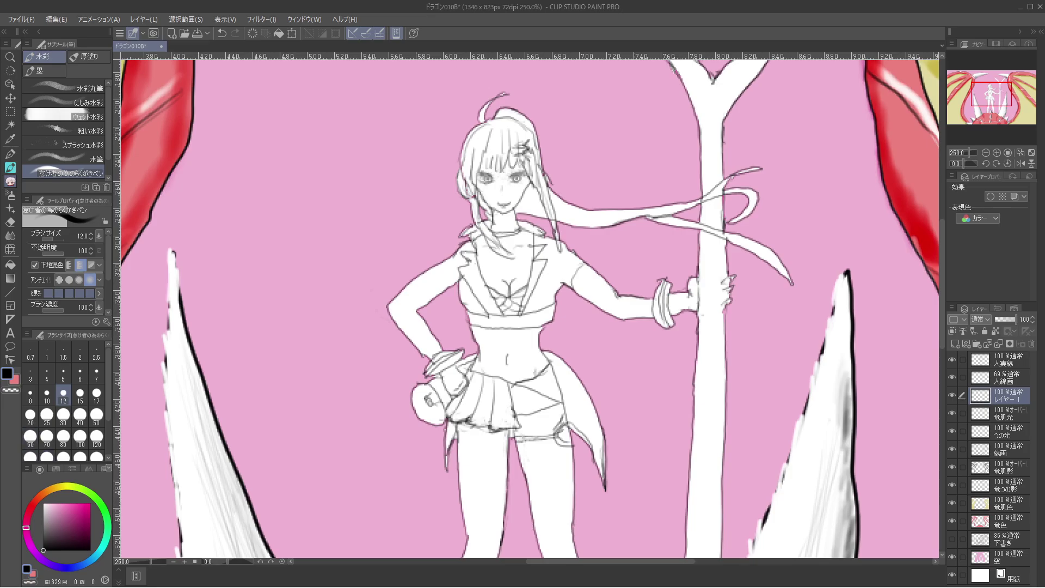
click(60, 486)
drag(55, 524, 56, 505)
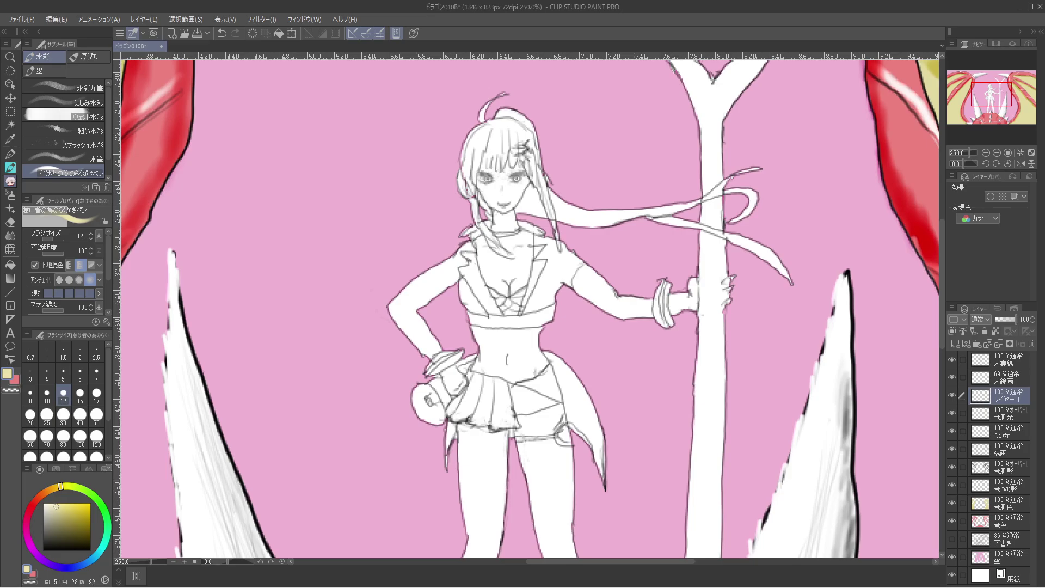
drag(56, 507, 54, 504)
key(k)
click(10, 265)
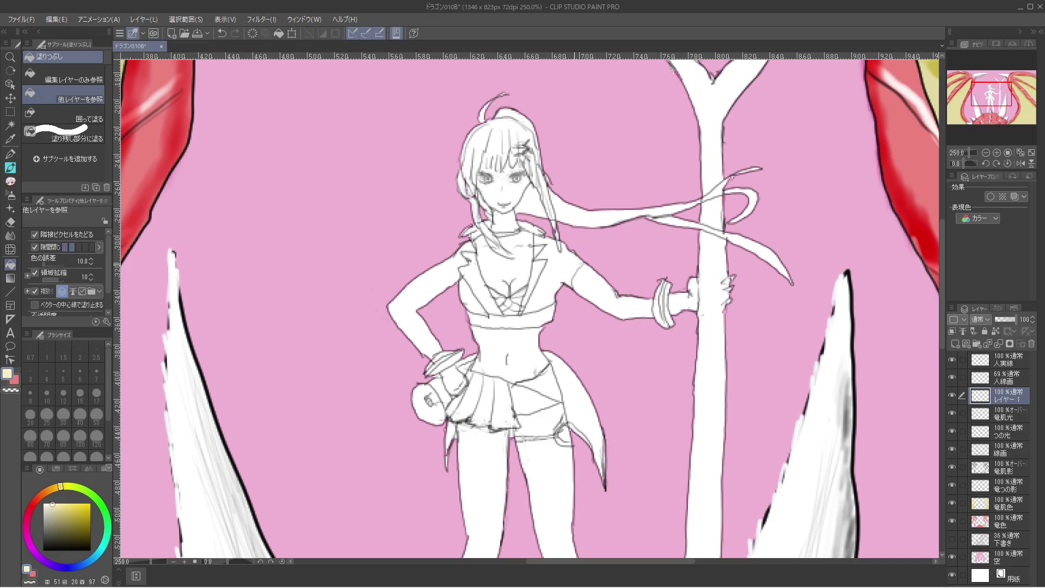
click(425, 288)
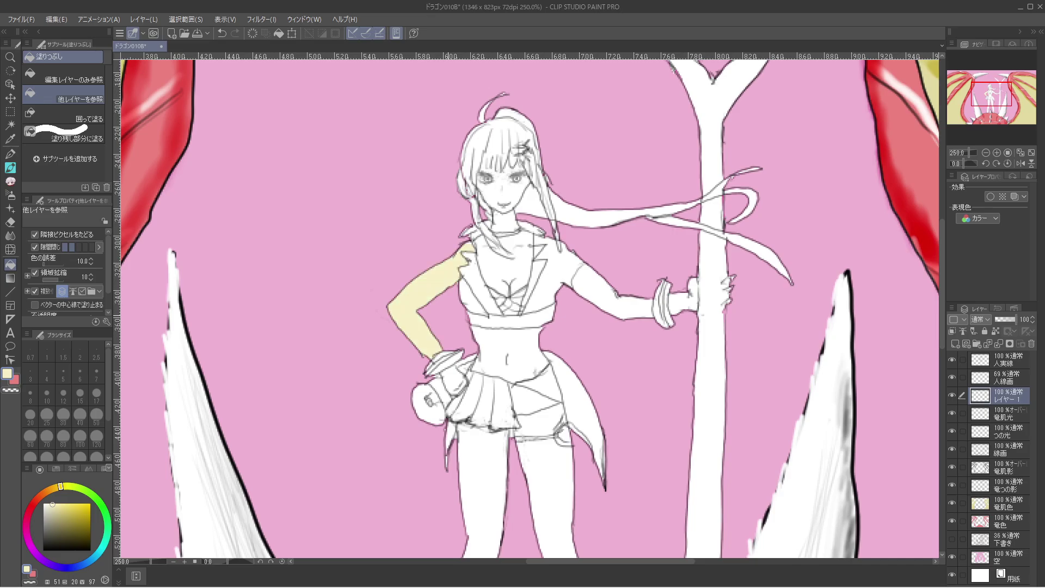
key(ctrl+z)
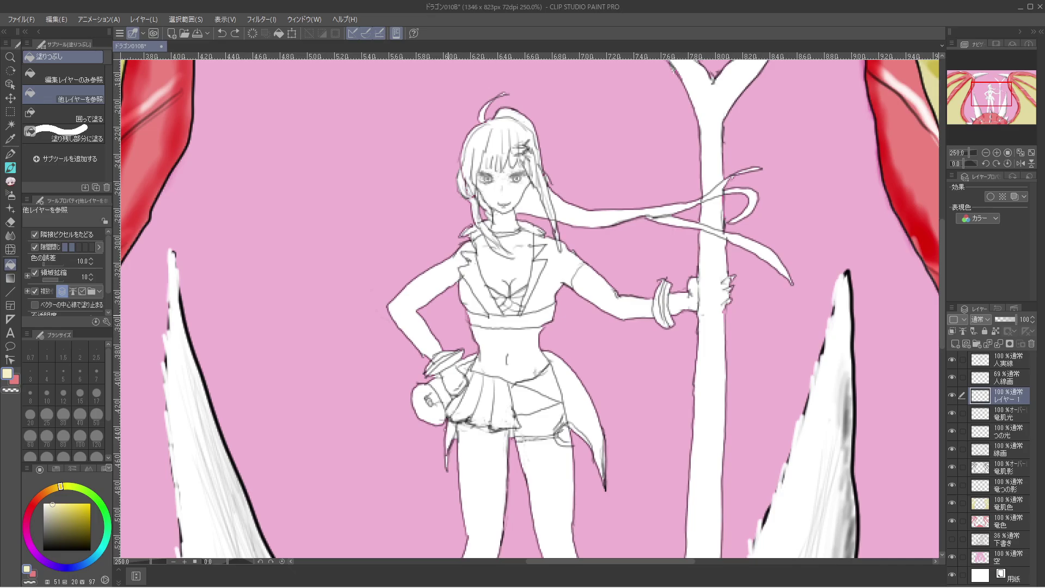
Try two pale orange-based skin tones on the woman's bent arm with the Fill tool, undoing each fill.
drag(60, 486, 51, 489)
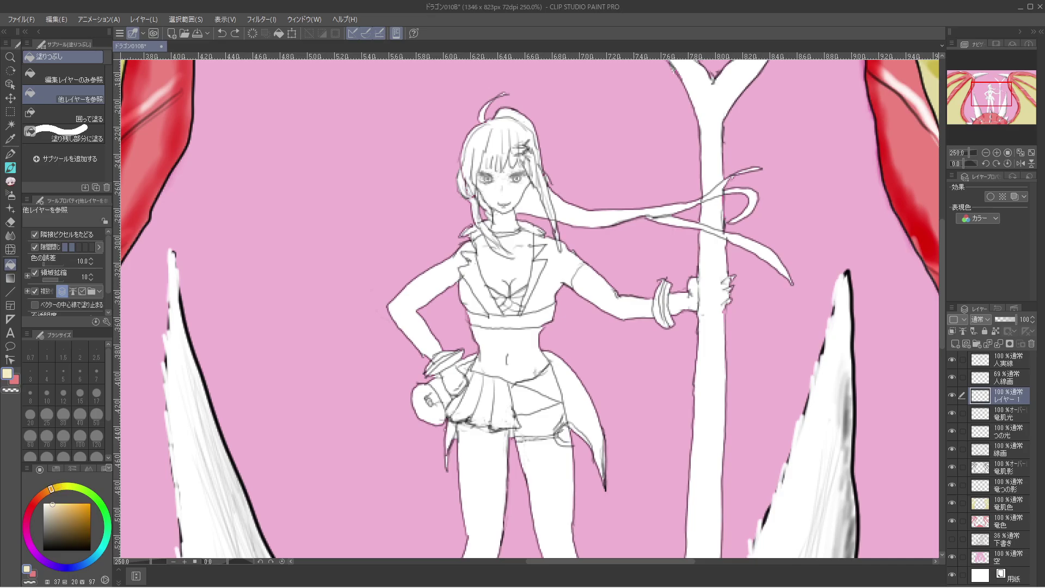
click(47, 503)
click(424, 283)
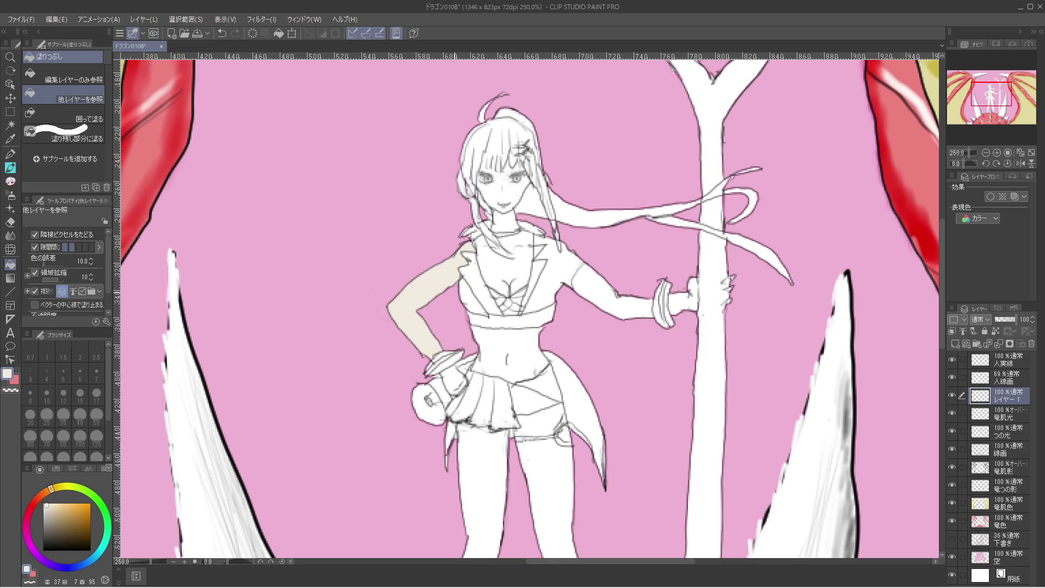
key(ctrl+z)
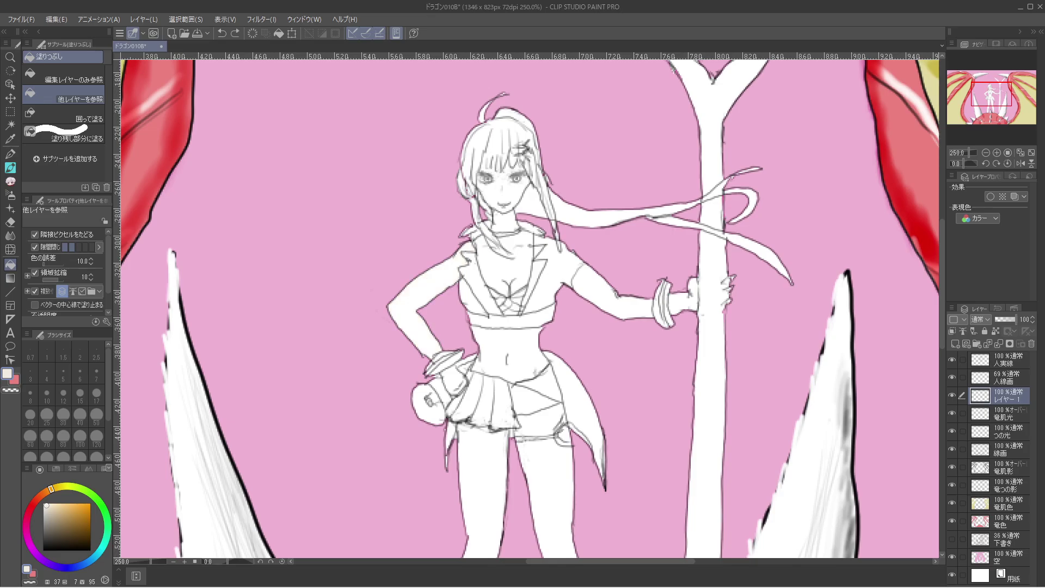
drag(43, 506, 46, 505)
drag(49, 503, 49, 503)
click(437, 281)
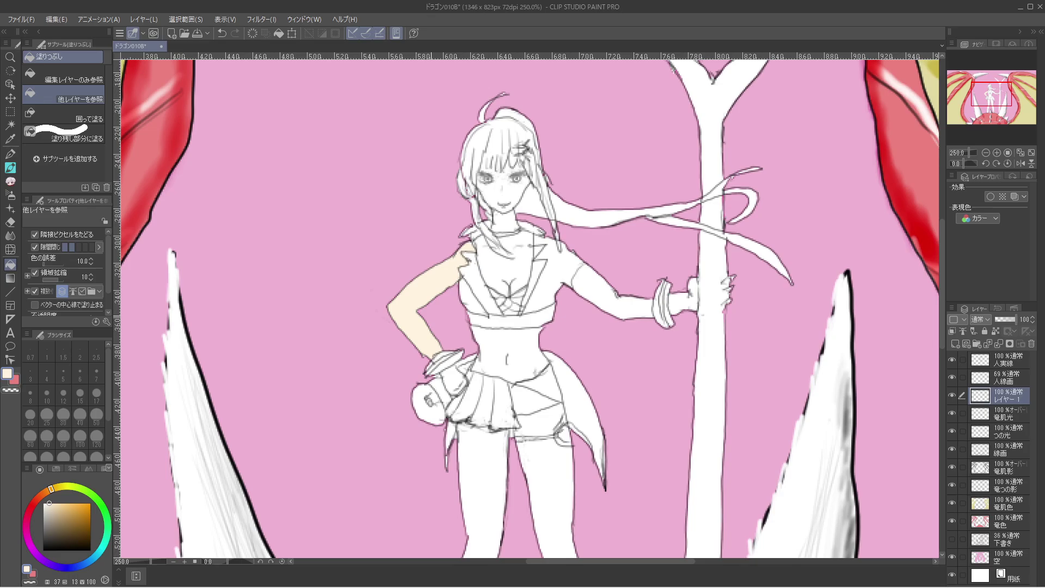
key(ctrl+z)
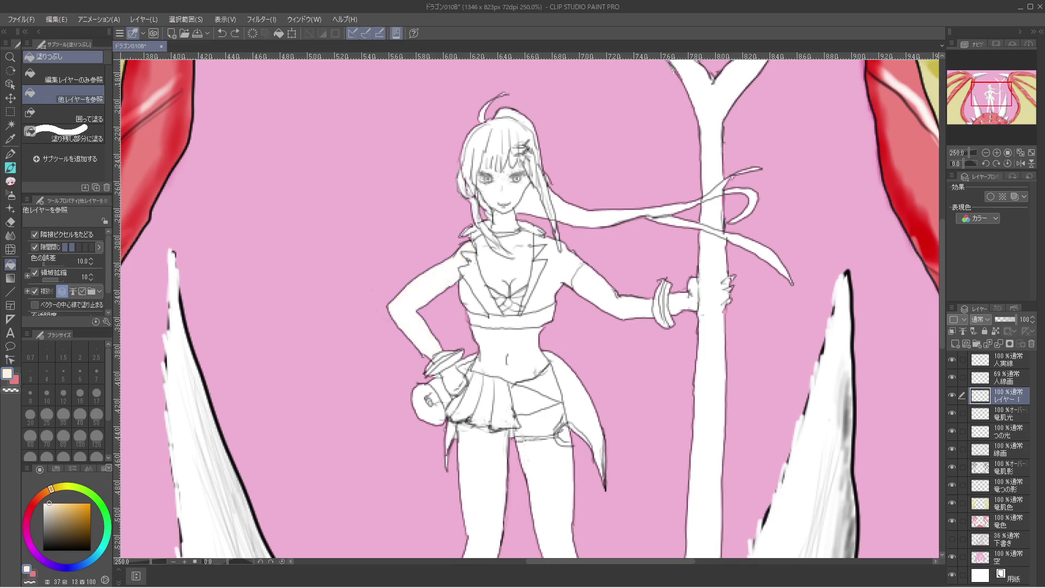
Fill the woman's bent arm, face, chest, midriff and legs with a pale skin tone of hue 37, saturation 8 and value 100.
click(46, 503)
click(434, 274)
key(ctrl+alt+0)
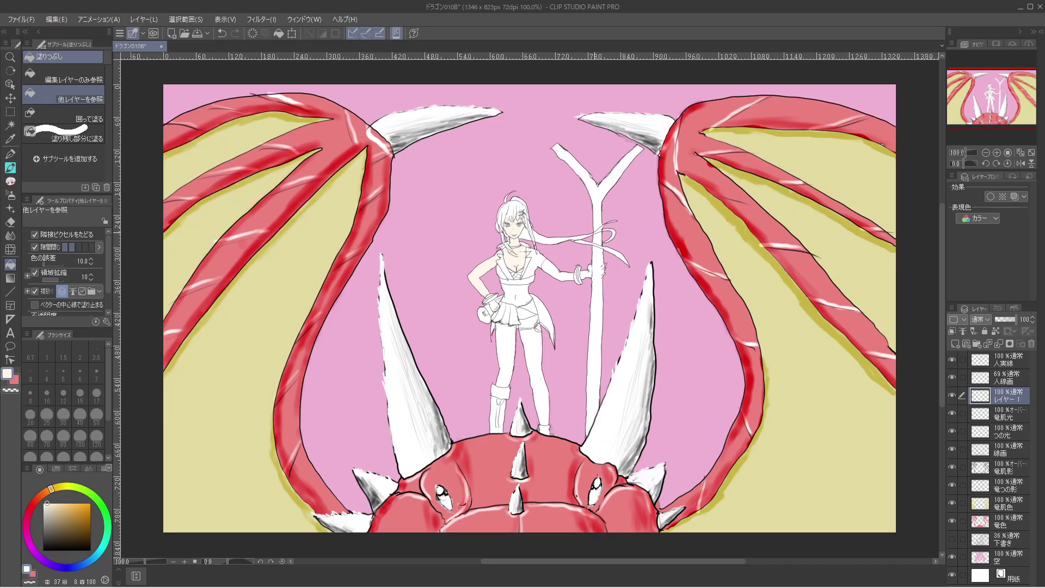
scroll(566, 235, up, 5)
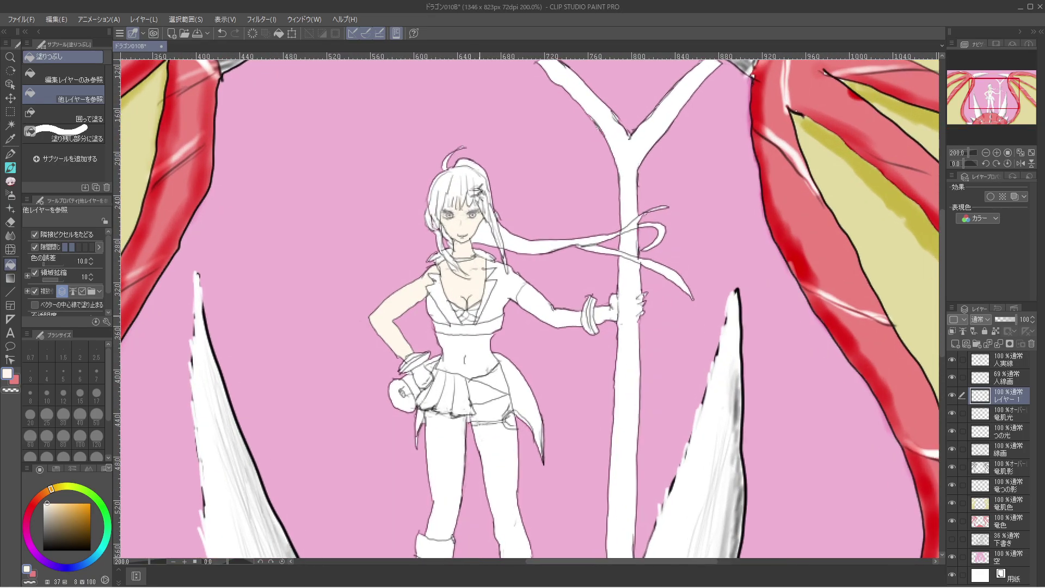
click(452, 451)
click(495, 456)
Fill the fingers gripping the staff with the pale skin tone, undoing the misplaced fill.
key(ctrl+minus)
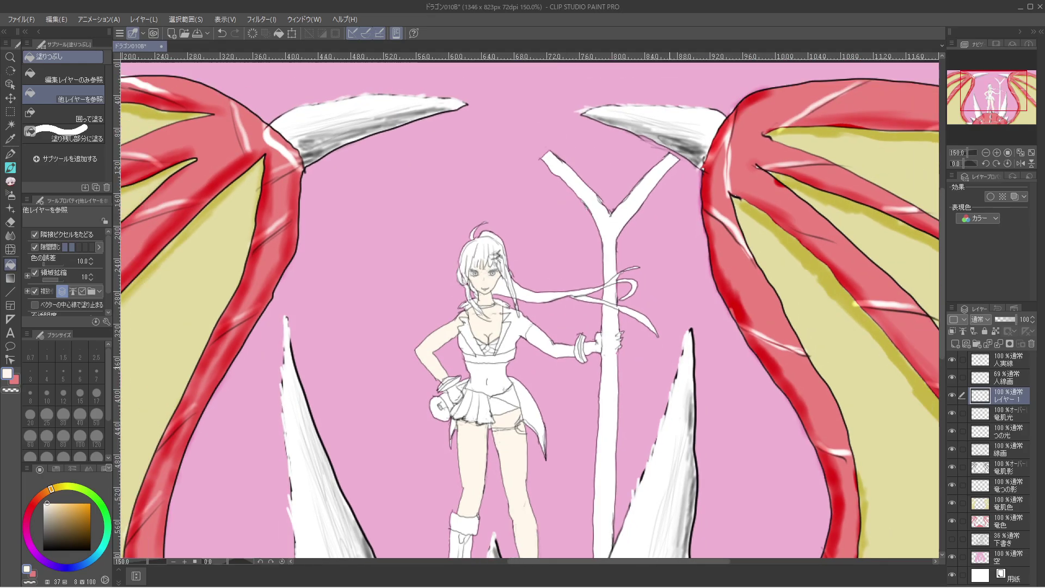
drag(530, 308, 544, 214)
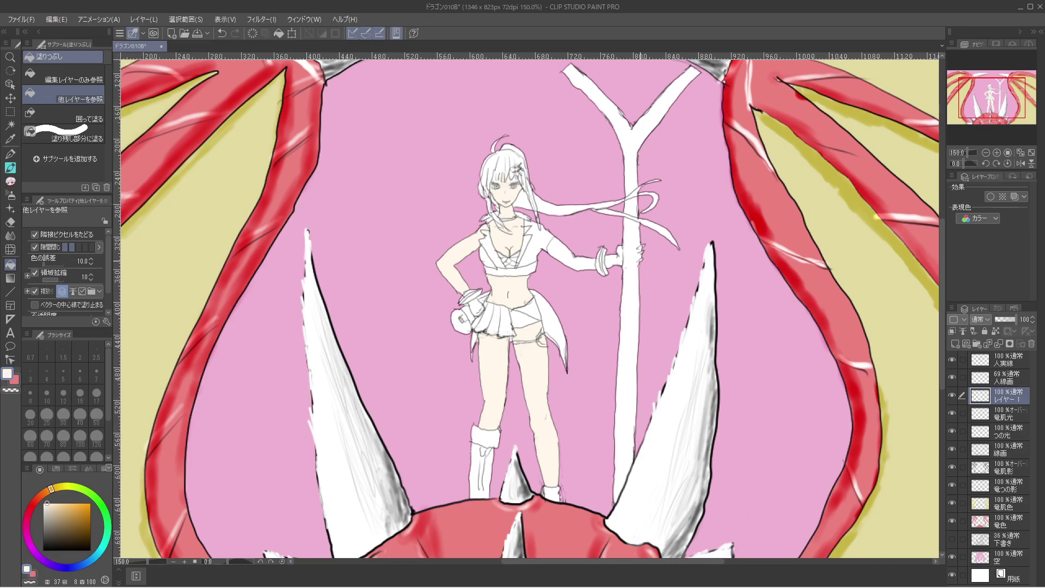
scroll(641, 261, up, 9)
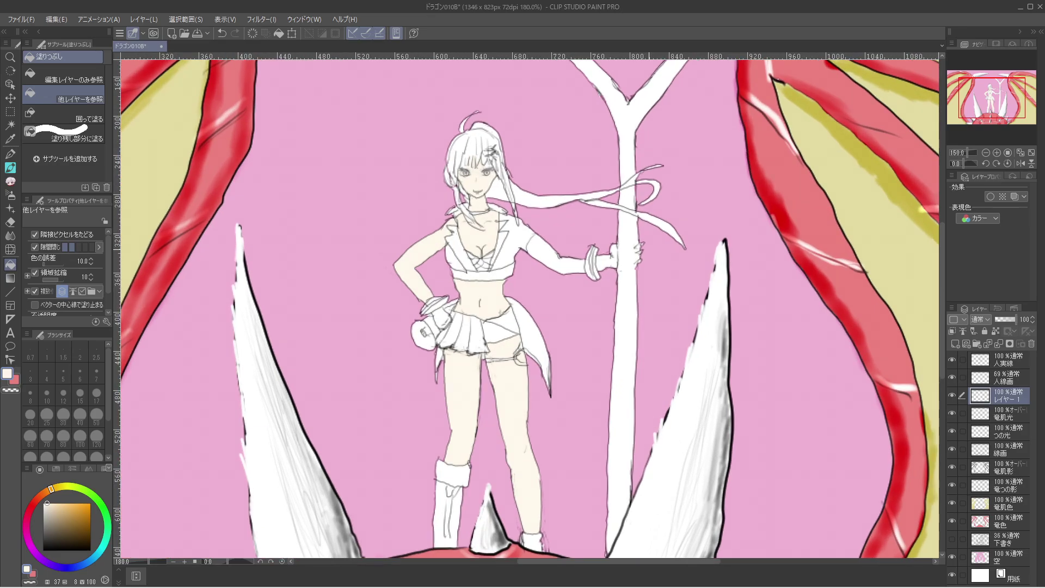
scroll(651, 255, down, 4)
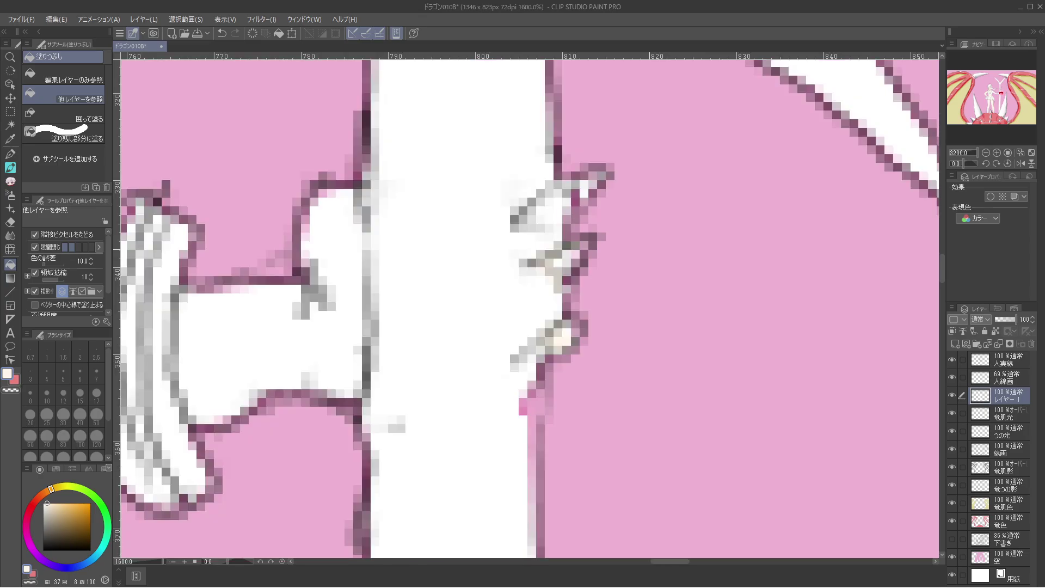
click(602, 227)
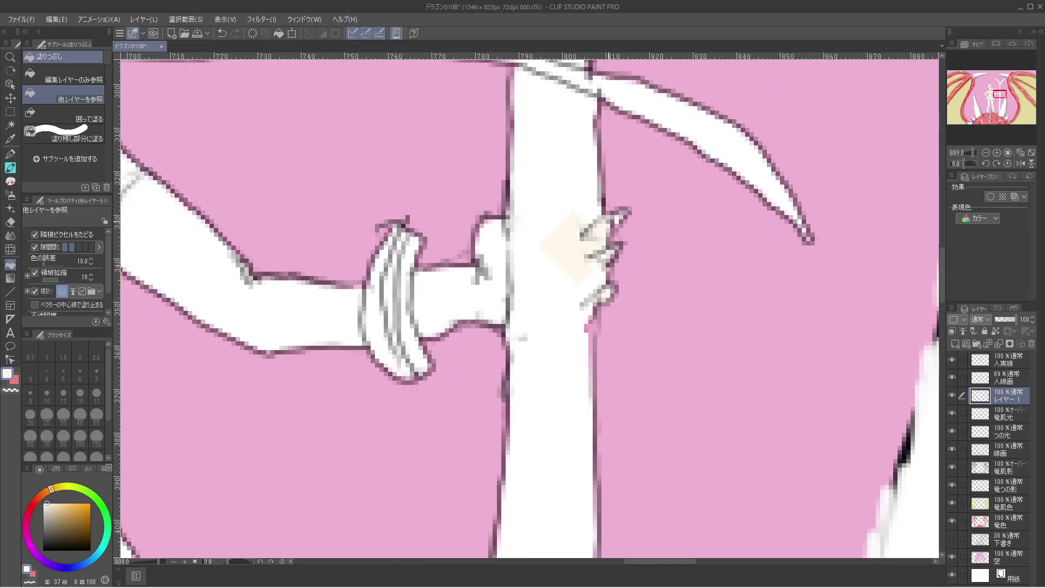
key(ctrl+z)
click(615, 218)
scroll(625, 263, down, 5)
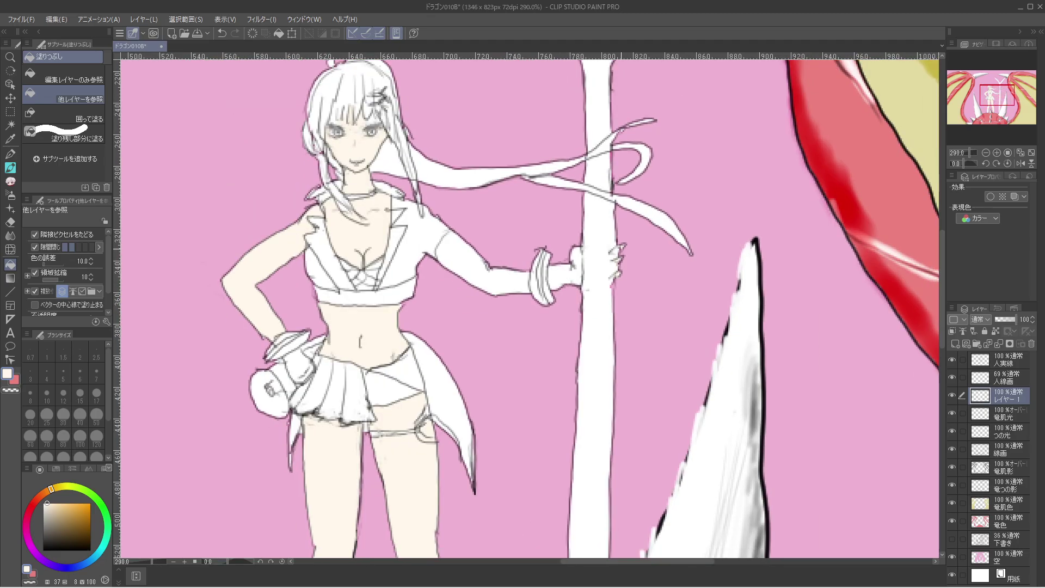
Set the 怠け者の為のらくがきペン brush to size 1, make the sub colour near-black, and touch up the fingers on the staff.
click(10, 168)
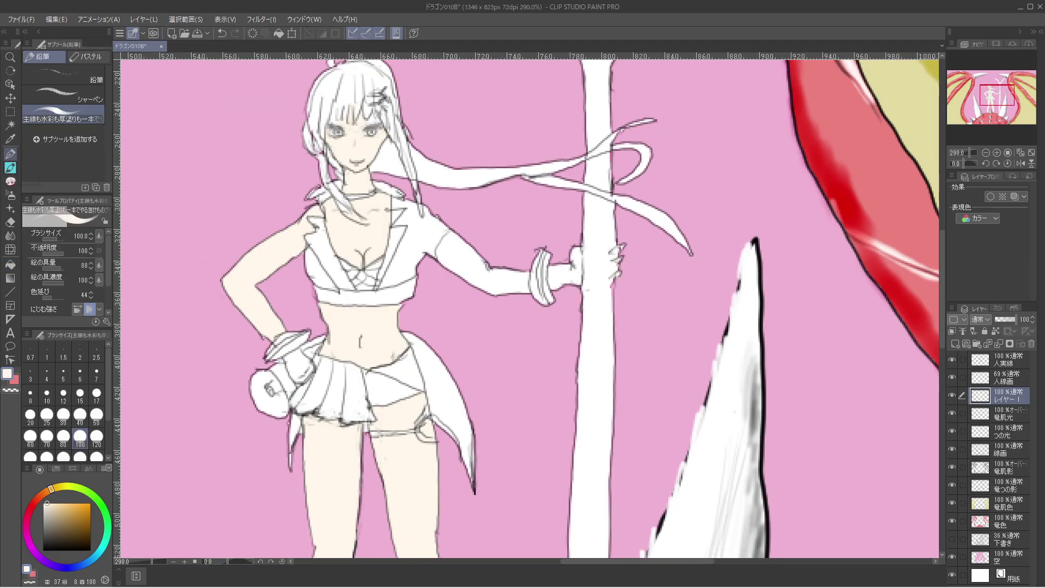
click(10, 181)
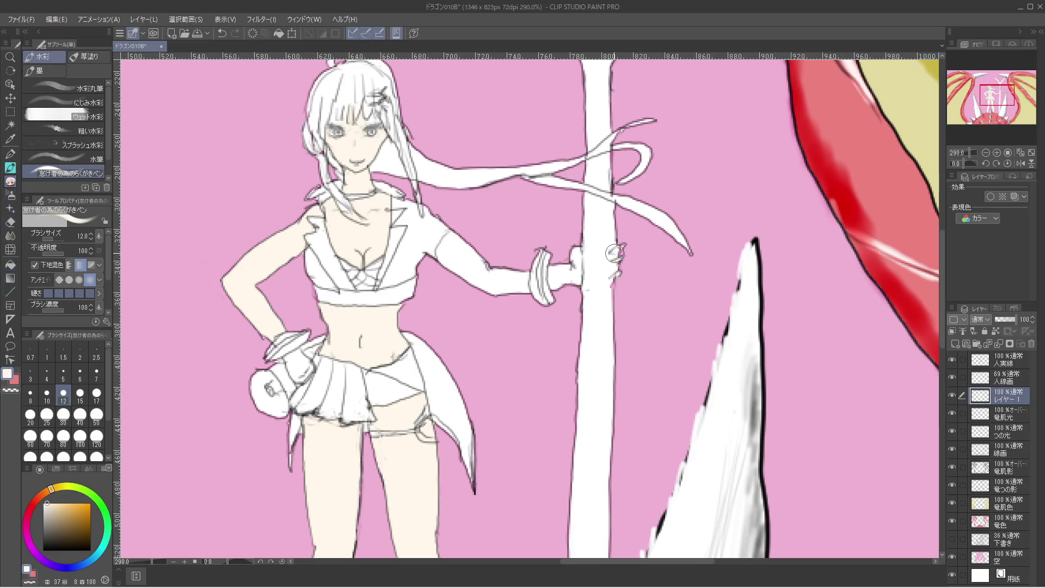
click(47, 353)
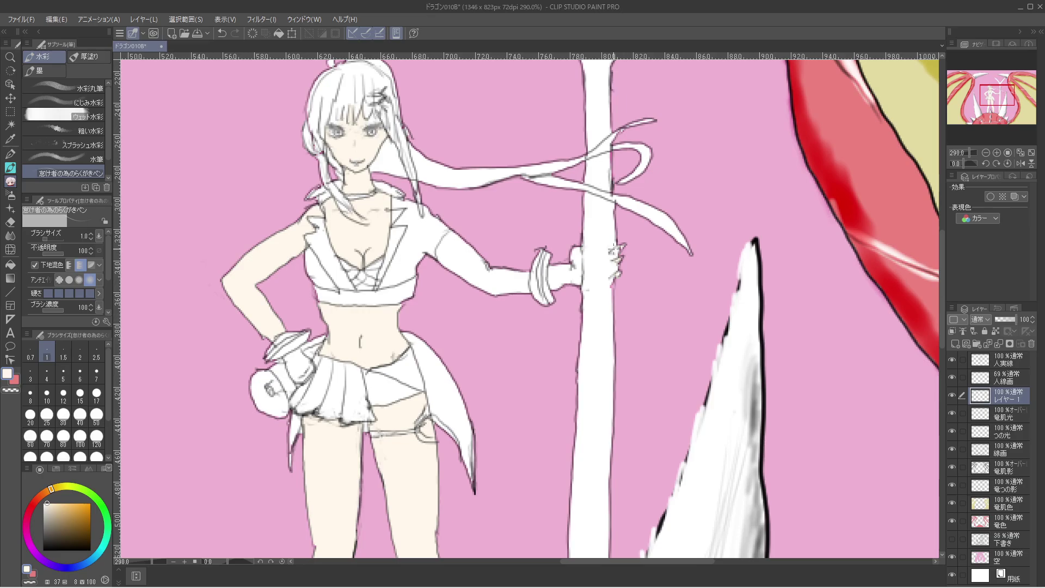
click(15, 380)
drag(76, 528, 90, 551)
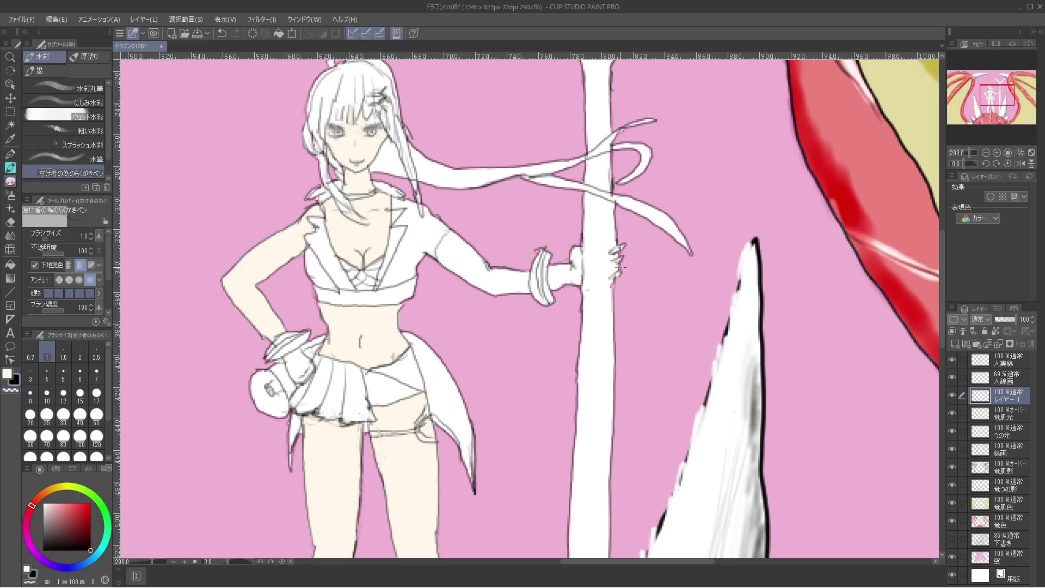
alt+click(627, 241)
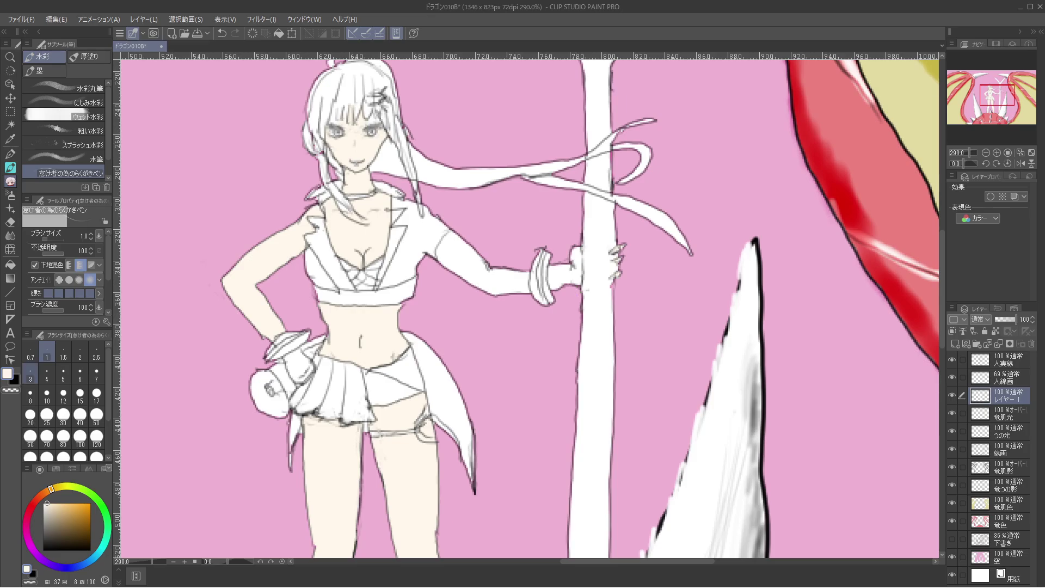
Set the main colour to dark grey (hue 37, saturation 6, value 27) and fill the outstretched arm's long glove and its hand.
click(48, 540)
click(50, 538)
drag(50, 537, 46, 538)
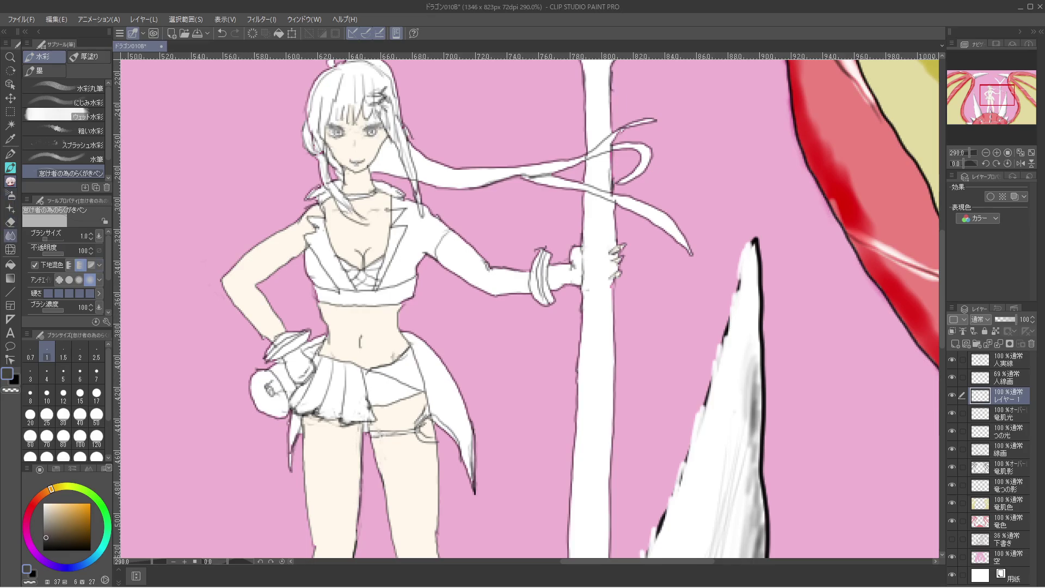
click(10, 265)
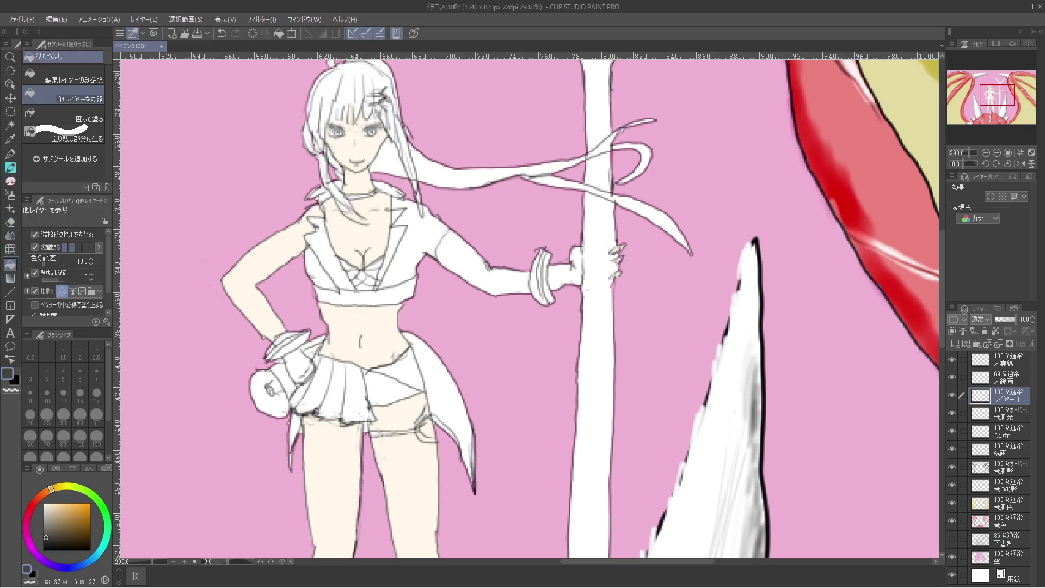
click(479, 268)
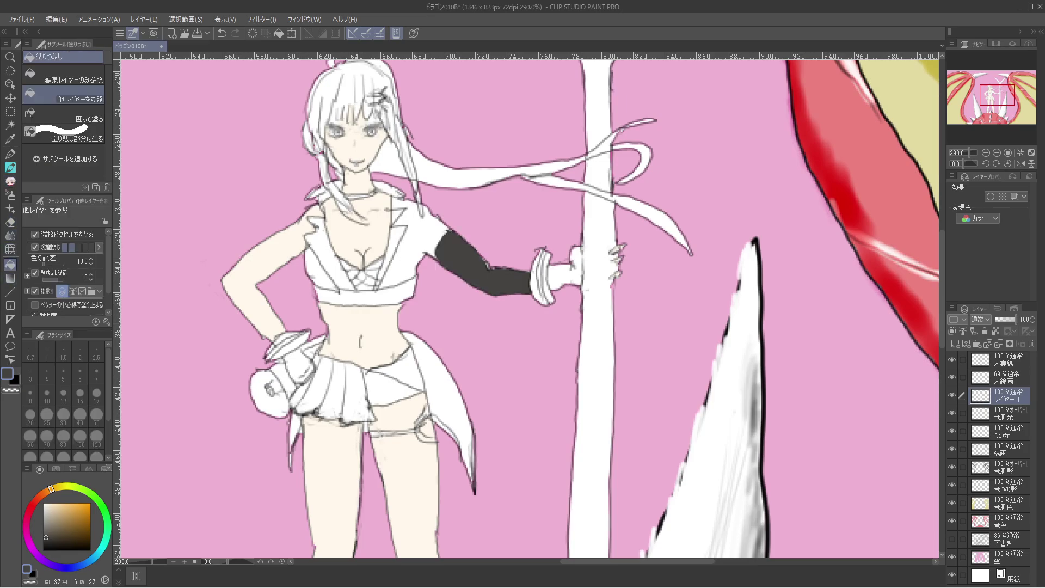
click(569, 267)
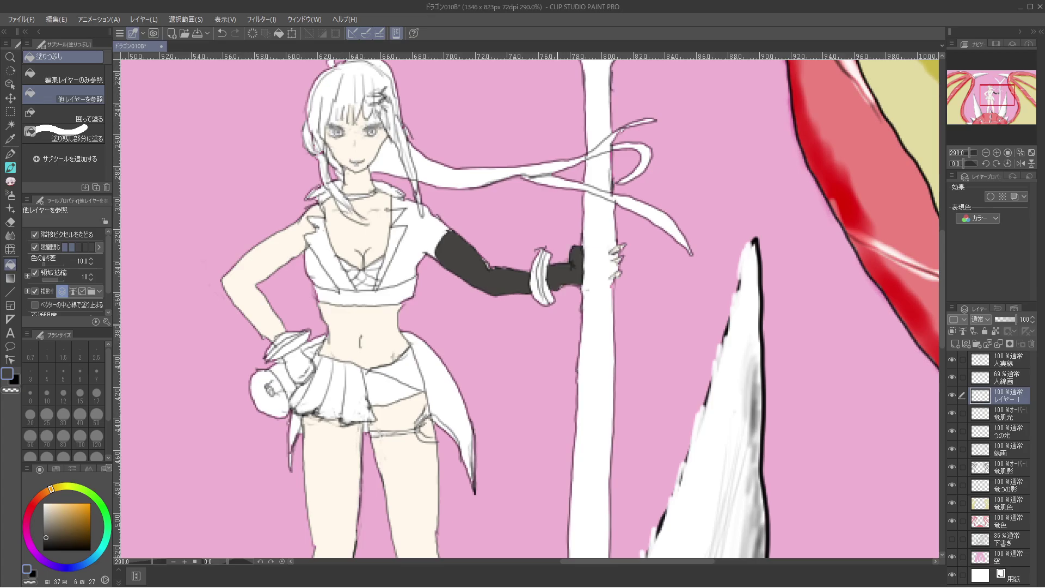
Fill the pleated skirt, the shorts and the hanging coat tails with the dark grey.
click(358, 391)
click(330, 387)
click(313, 388)
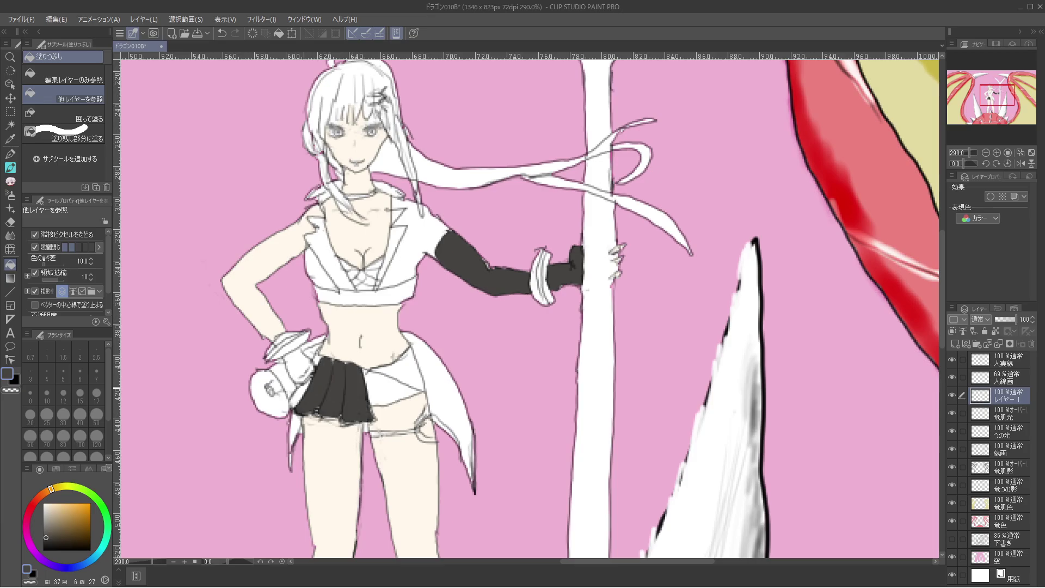
click(299, 394)
click(315, 359)
click(389, 384)
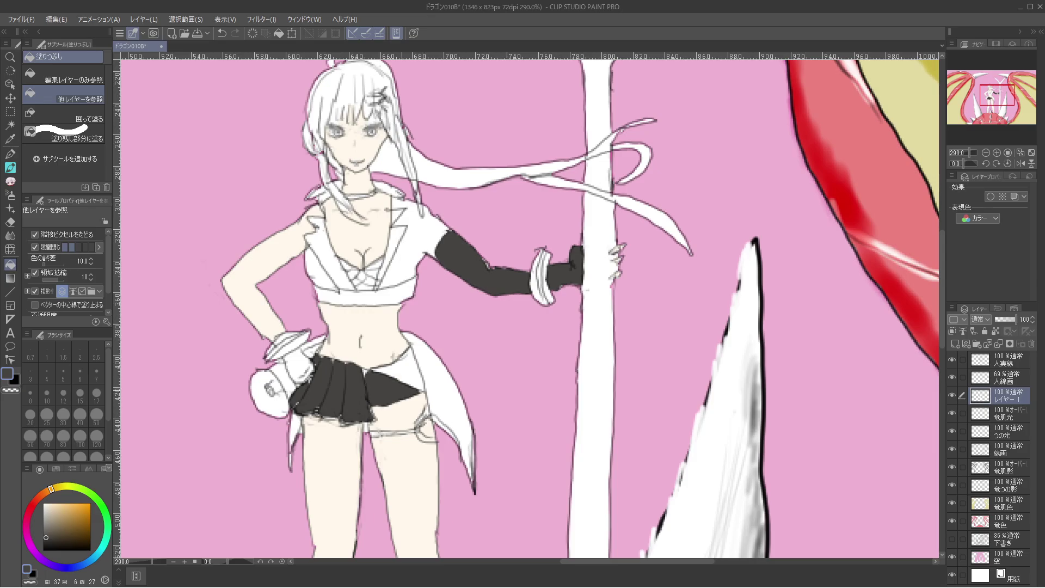
click(400, 368)
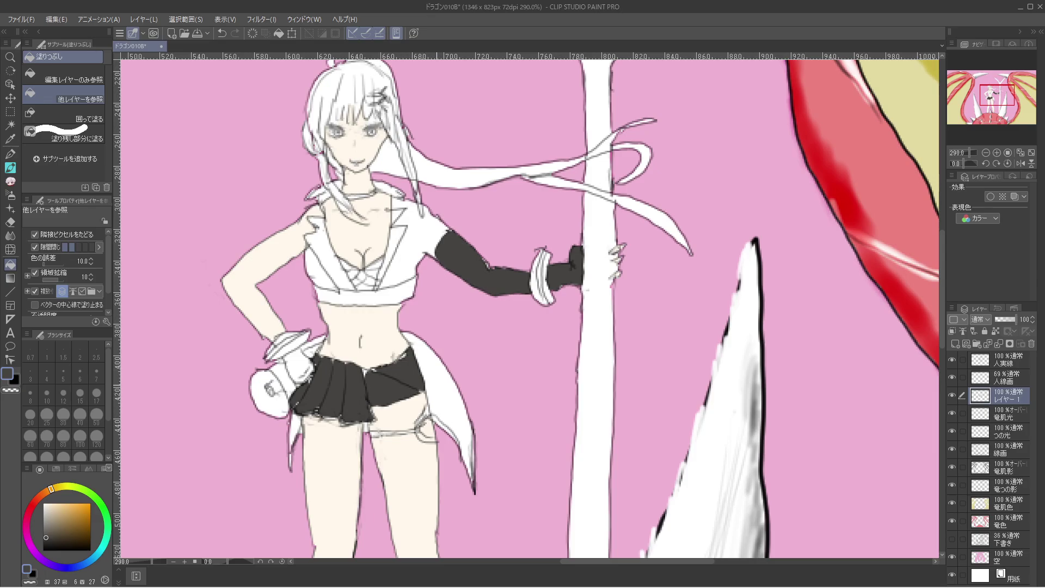
click(436, 385)
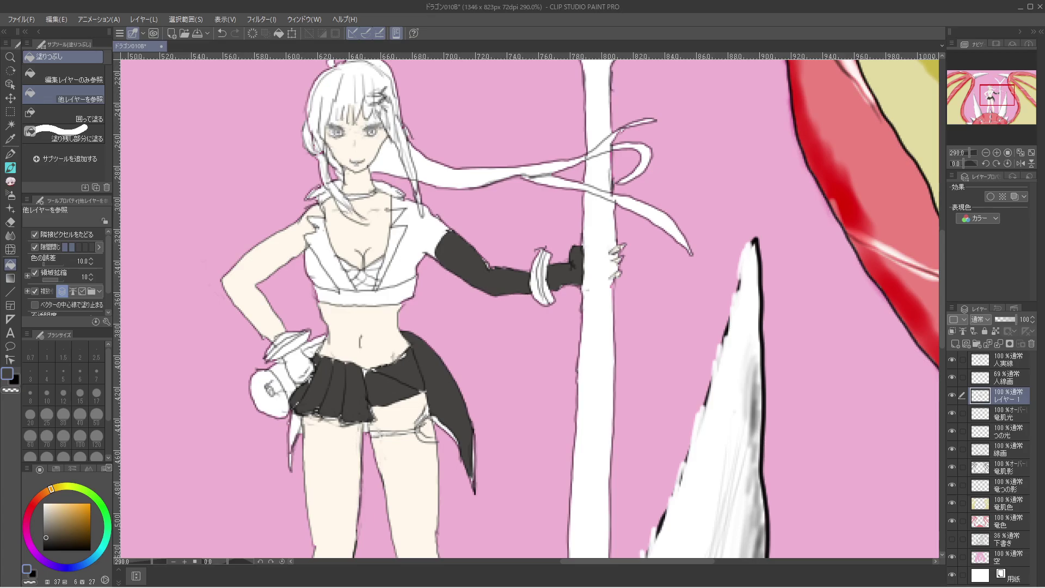
click(294, 430)
Draw a near-black stocking edge across the thigh above the knee with the size 1 brush and fill the leg below it down to the boot.
drag(451, 408, 584, 200)
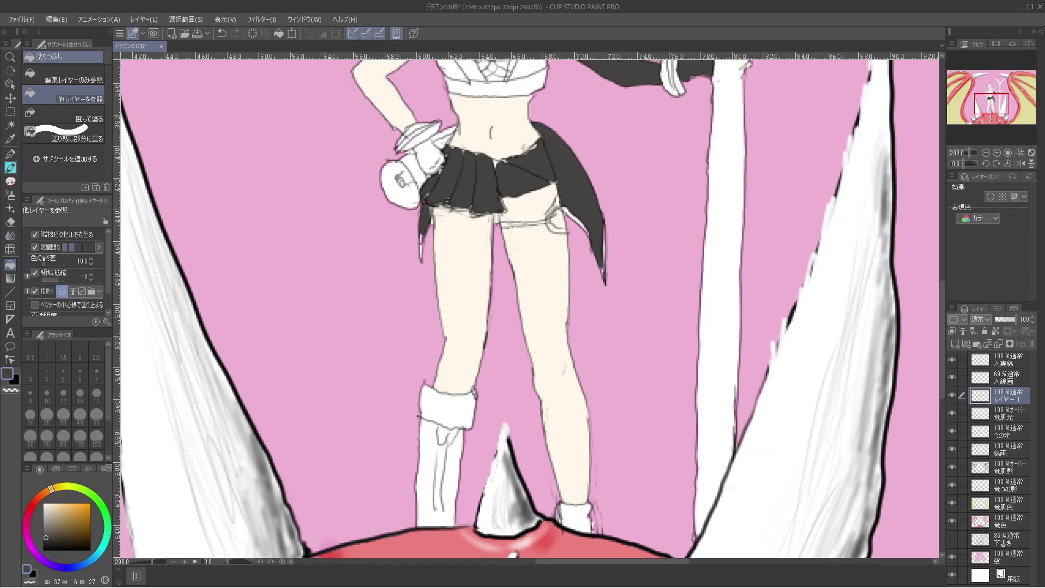
click(9, 181)
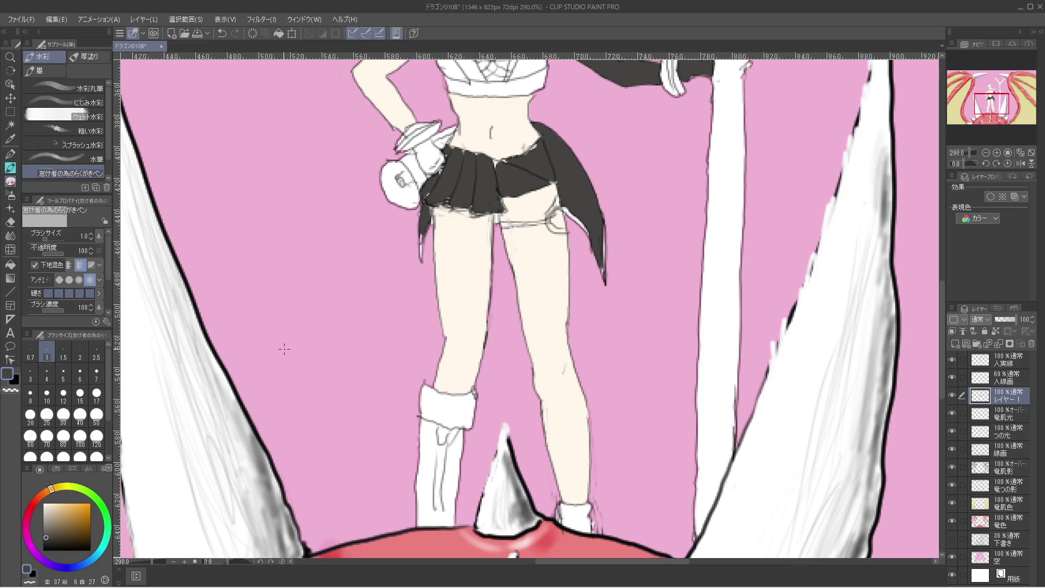
click(14, 378)
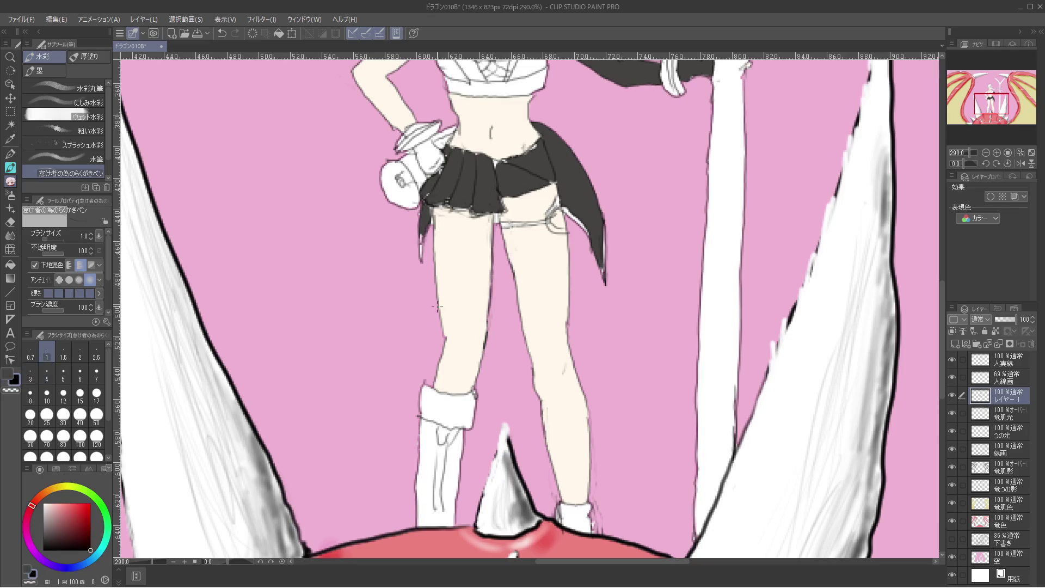
drag(439, 310, 485, 305)
key(ctrl+z)
mouse_move(439, 304)
mouse_down()
mouse_move(488, 311)
mouse_move(465, 320)
mouse_move(447, 314)
mouse_move(475, 316)
mouse_move(438, 309)
mouse_move(486, 311)
mouse_move(465, 320)
mouse_move(453, 320)
mouse_move(491, 308)
mouse_up()
key(g)
click(461, 348)
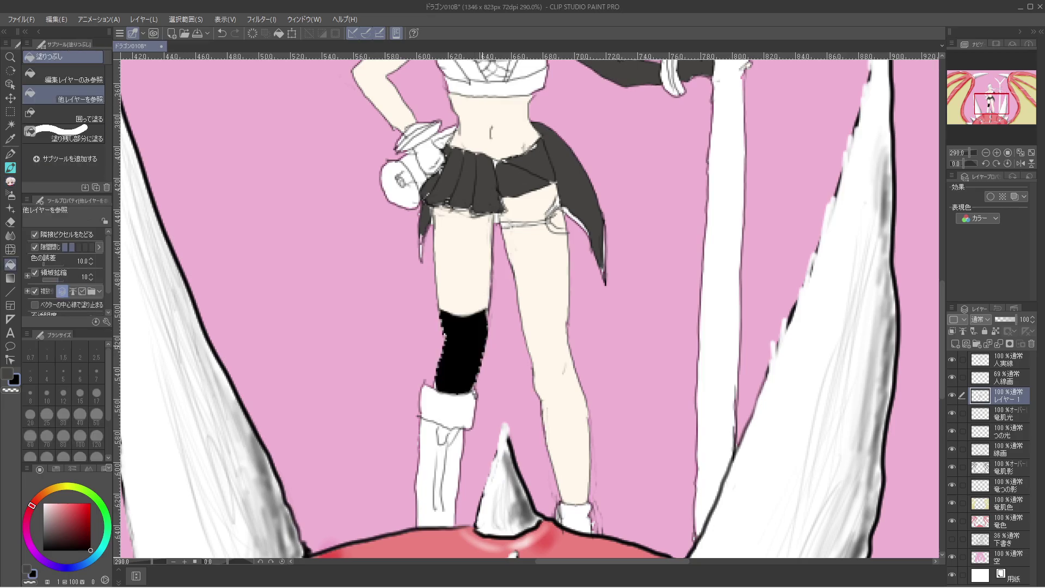
Smooth the stocking's jagged sides with the near-black brush and refill the stocking with the dark grey main colour.
scroll(481, 347, down, 7)
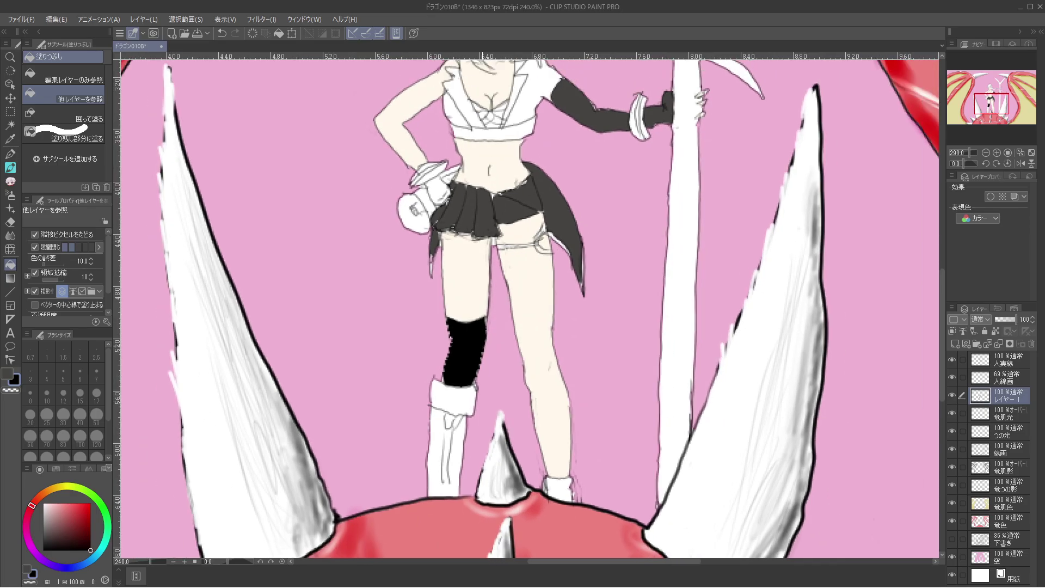
scroll(481, 347, up, 2)
scroll(463, 348, up, 4)
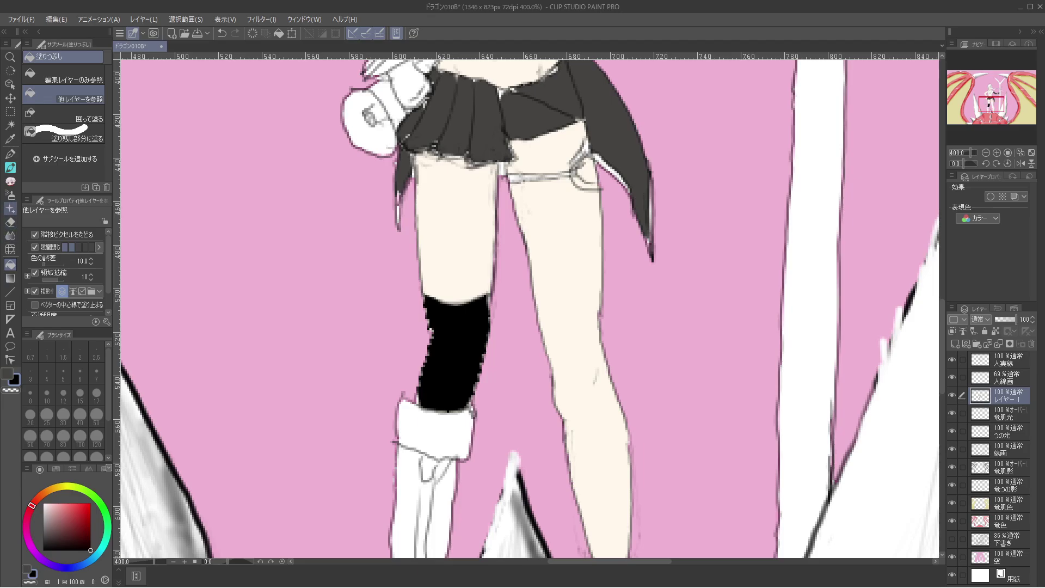
click(10, 181)
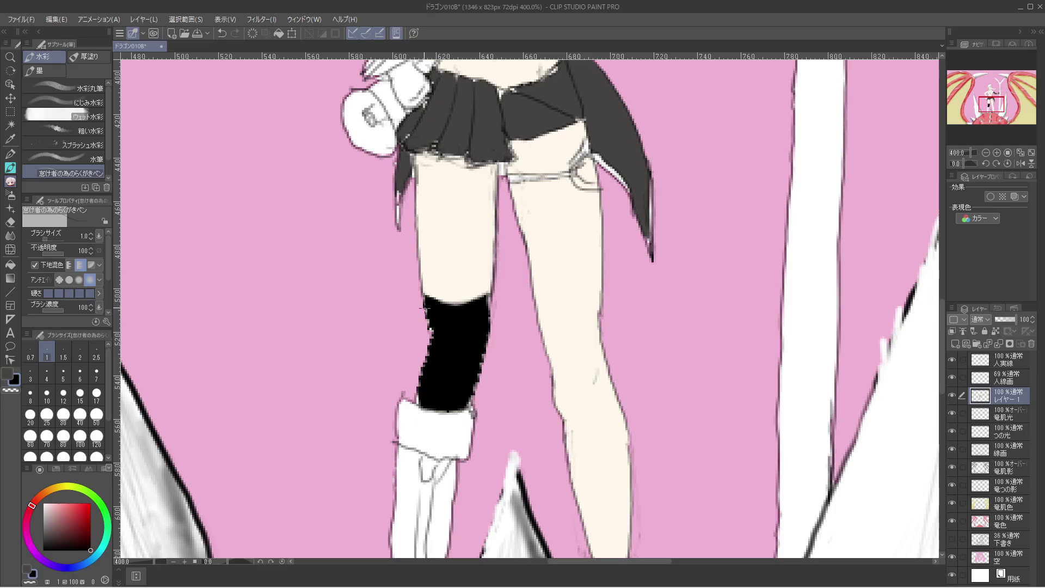
mouse_move(427, 314)
mouse_down()
mouse_move(418, 402)
mouse_move(463, 367)
mouse_move(471, 407)
mouse_move(484, 344)
mouse_up()
drag(488, 308, 486, 312)
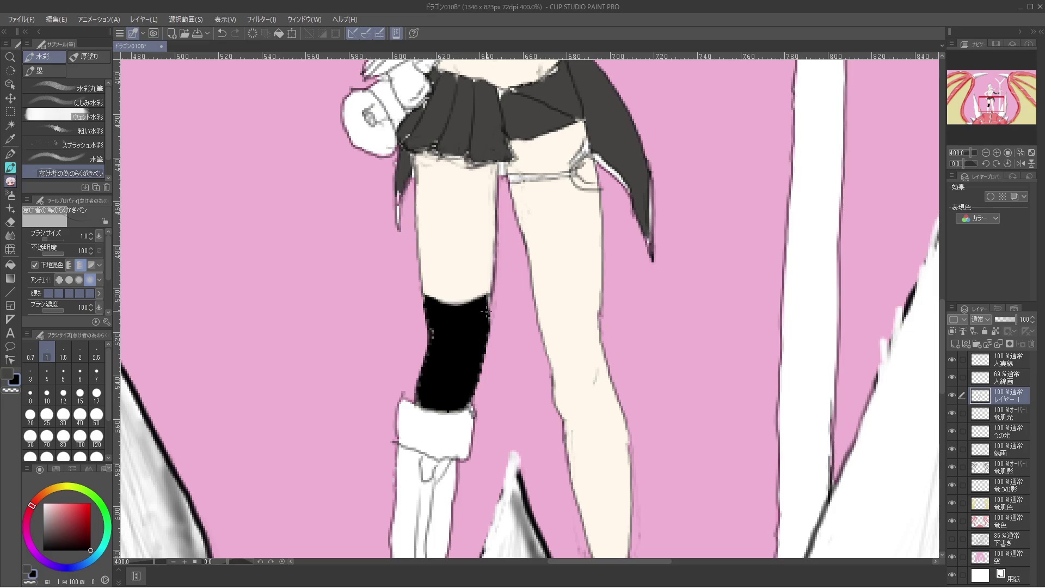
key(x)
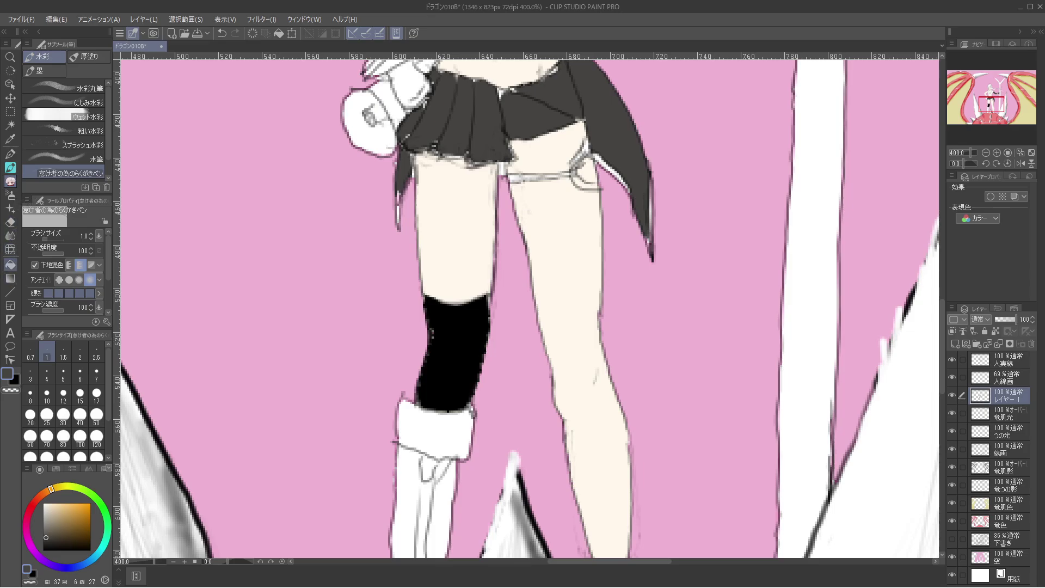
click(10, 265)
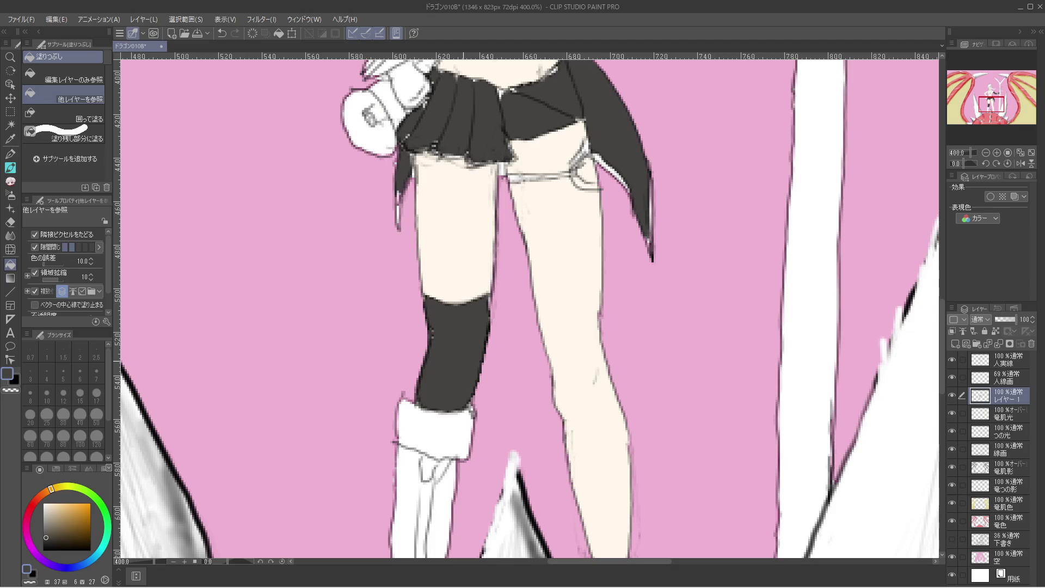
Fill both lapels of the woman's cropped jacket with the dark grey.
scroll(462, 360, down, 6)
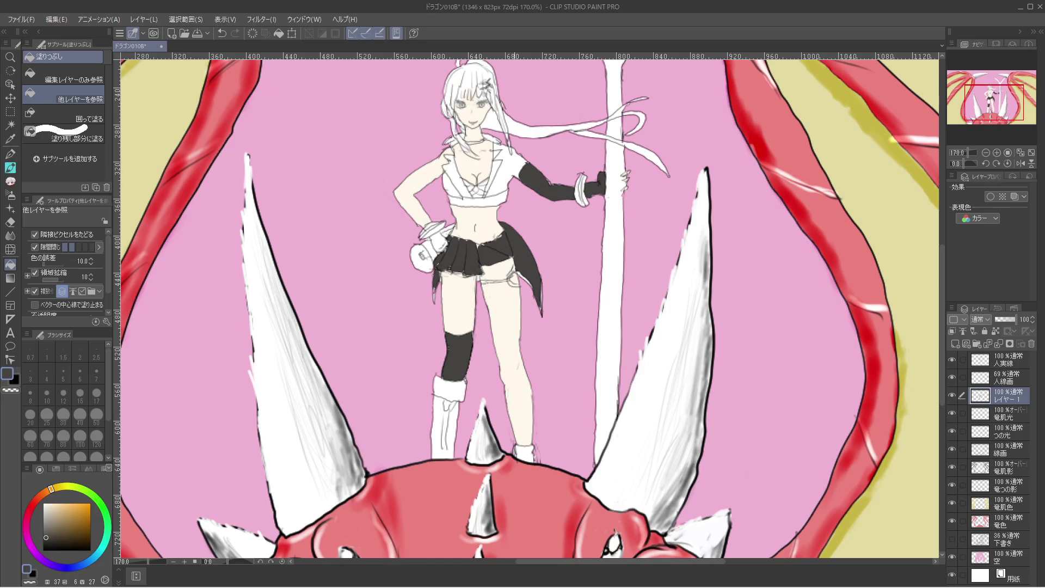
click(496, 171)
click(496, 154)
click(451, 161)
click(457, 178)
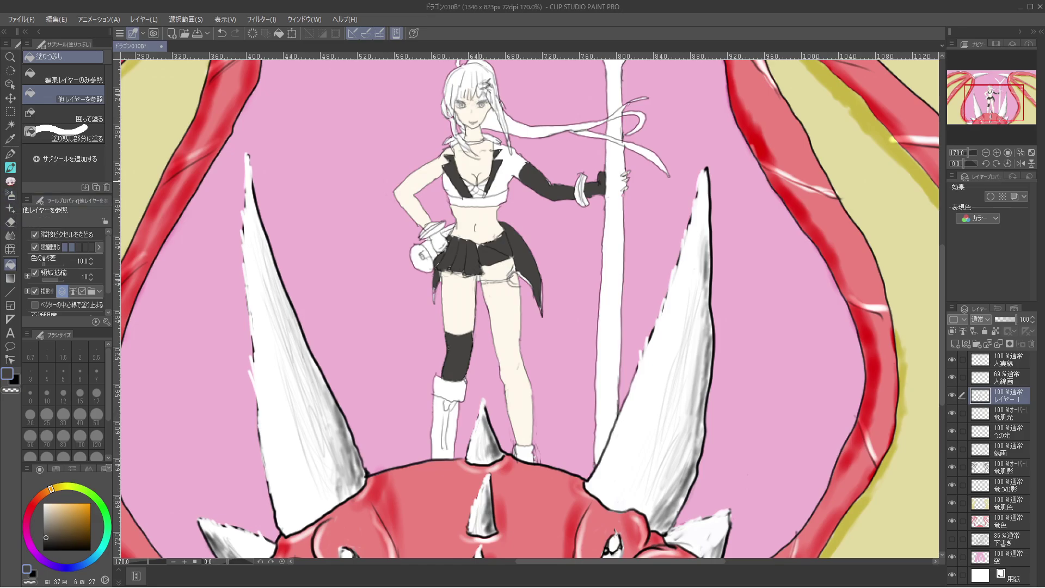
Sample the dark grey from the stocking and fill both boots with it, including the cuff and the small gaps in the shaft.
right_click(477, 167)
right_click(457, 355)
click(449, 388)
click(440, 421)
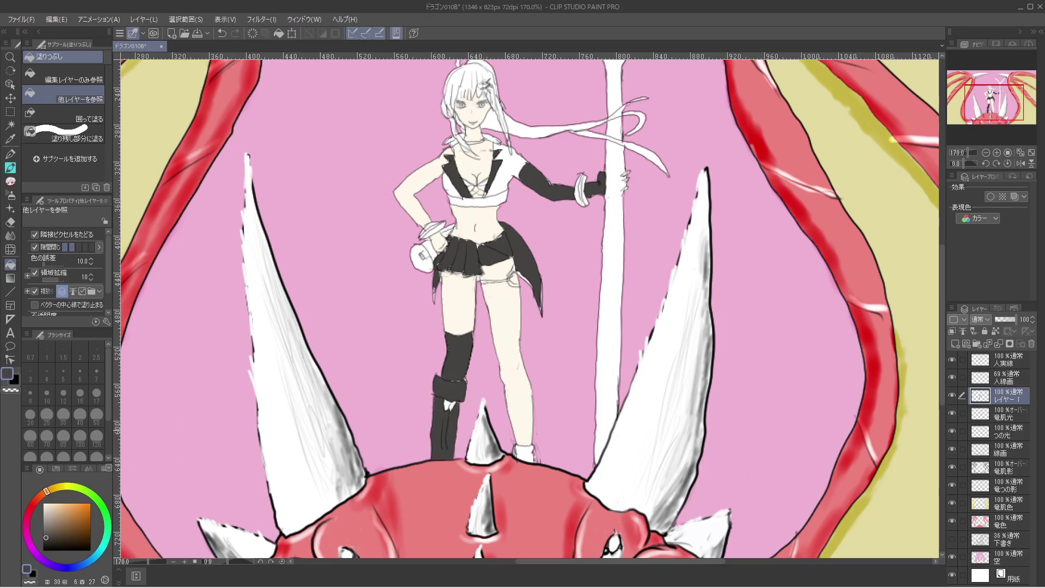
click(523, 453)
click(447, 405)
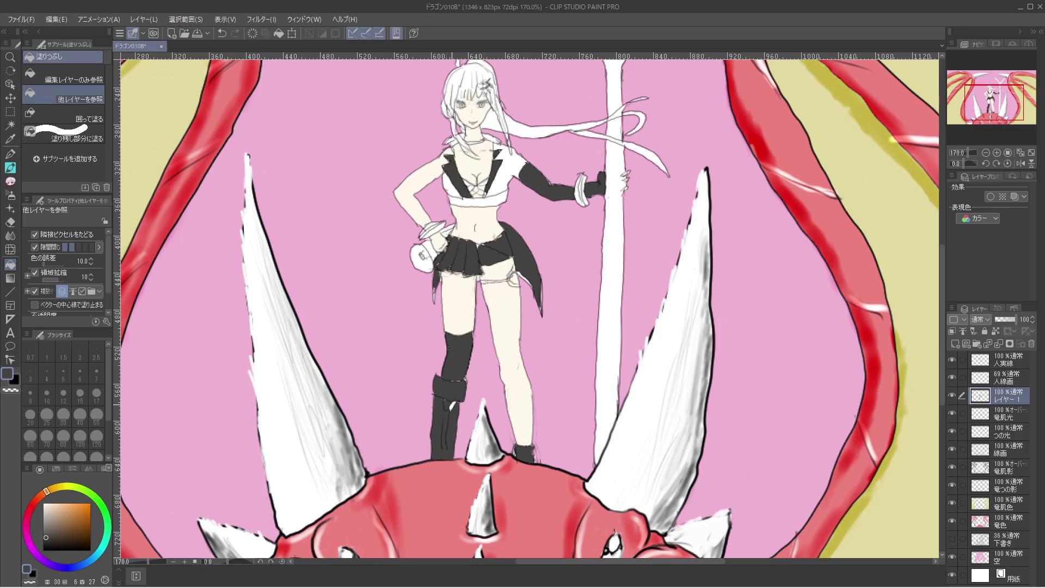
click(453, 407)
Try filling the jacket's side beside the outstretched arm with dark grey and marking its armhole with the brush, undoing both attempts.
click(499, 177)
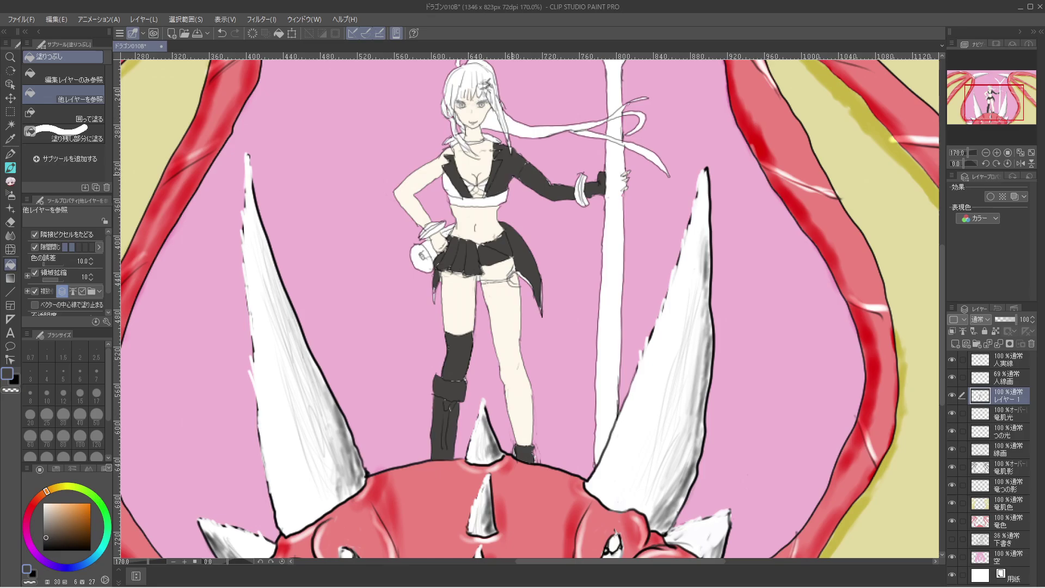
key(ctrl+z)
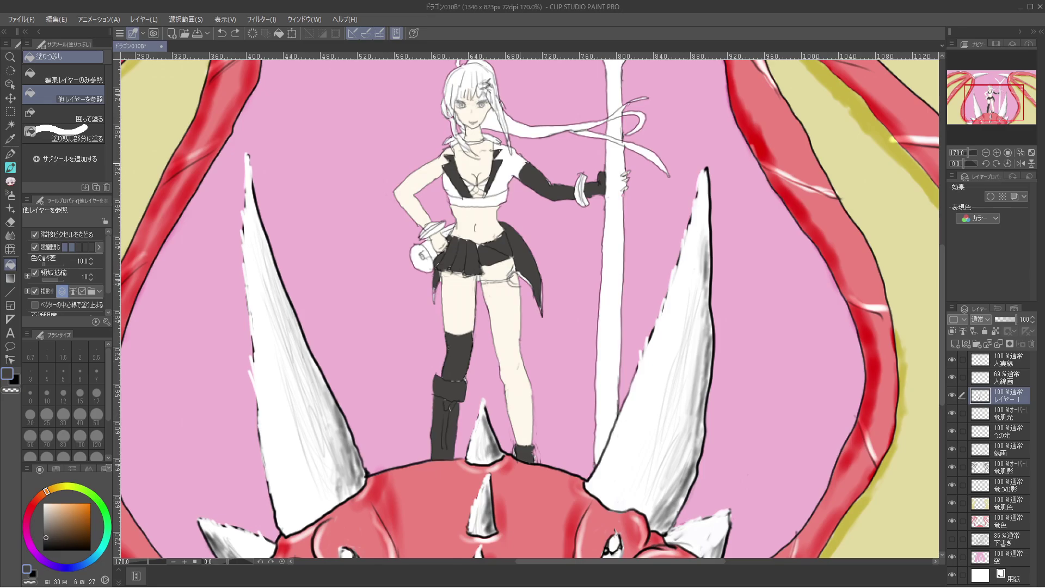
click(10, 182)
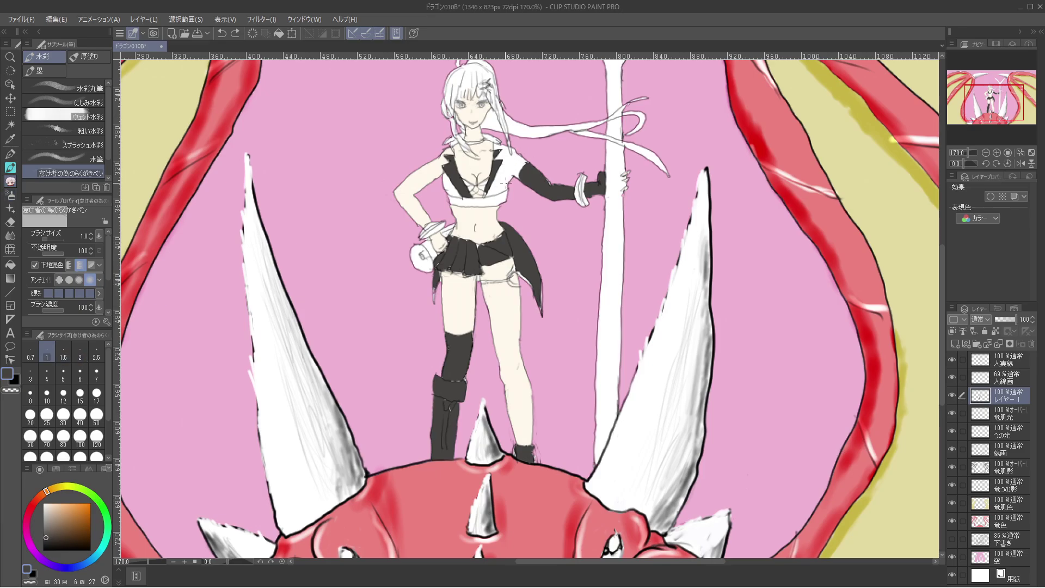
click(512, 175)
key(ctrl+z)
Touch up the jacket's armhole line with the brush and fill the chest panel beside the outstretched arm with dark grey.
click(495, 167)
click(10, 235)
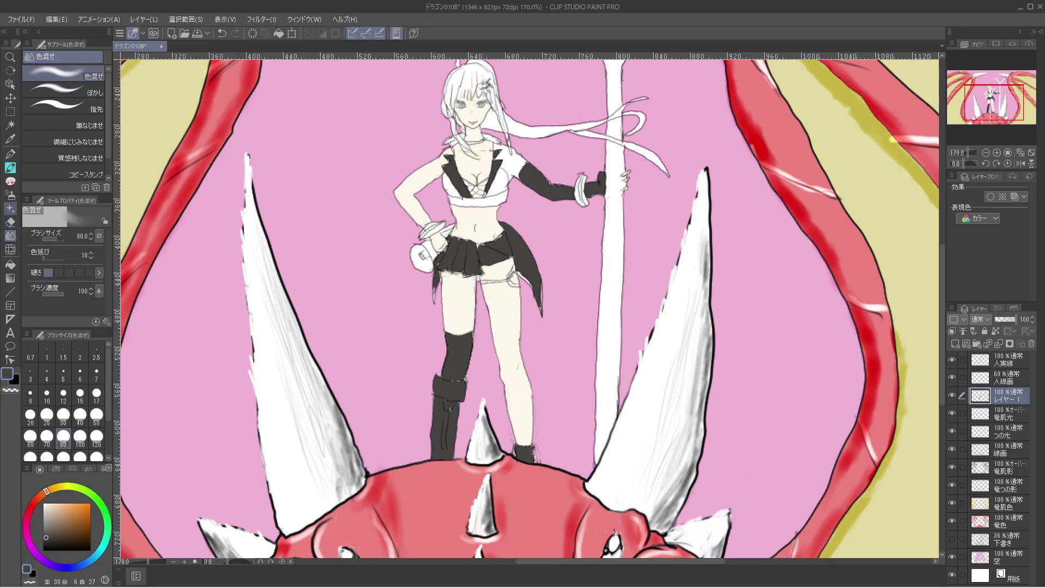
click(10, 264)
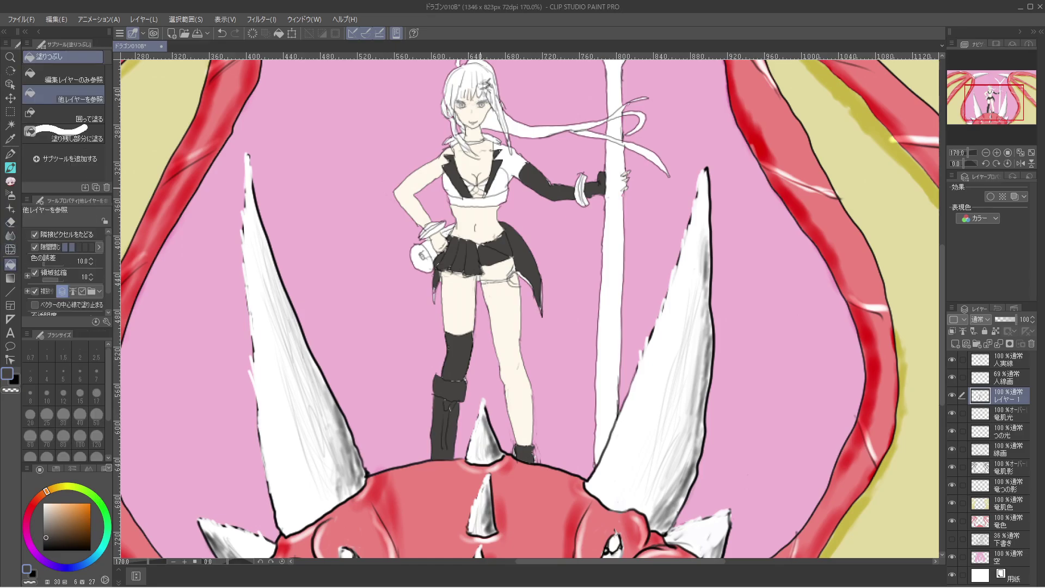
click(500, 185)
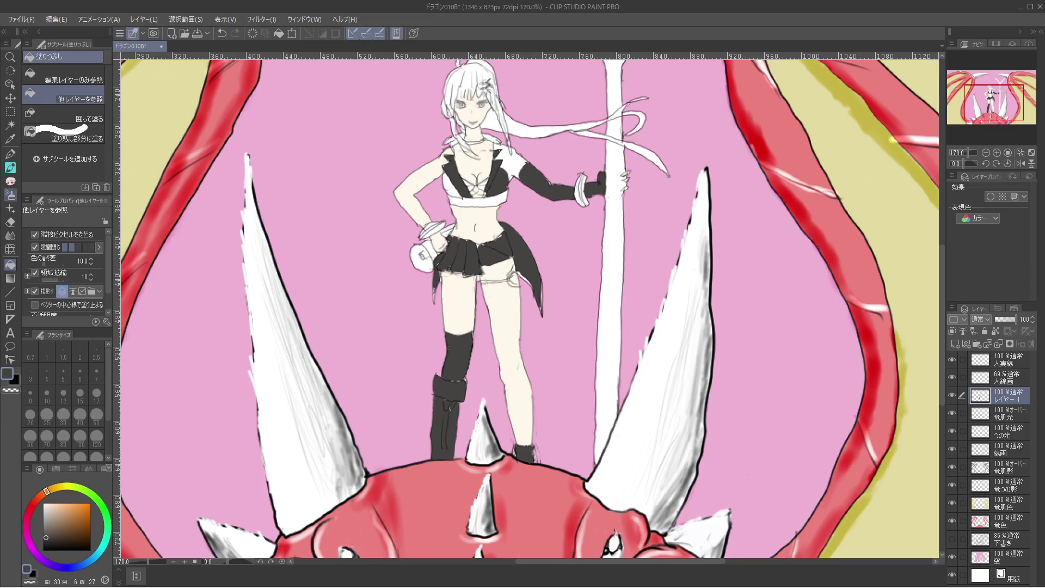
Touch up the jacket's shoulder and collar edges with the size 1 怠け者の為のらくがきペン brush in the near-black sub colour.
click(10, 167)
click(10, 181)
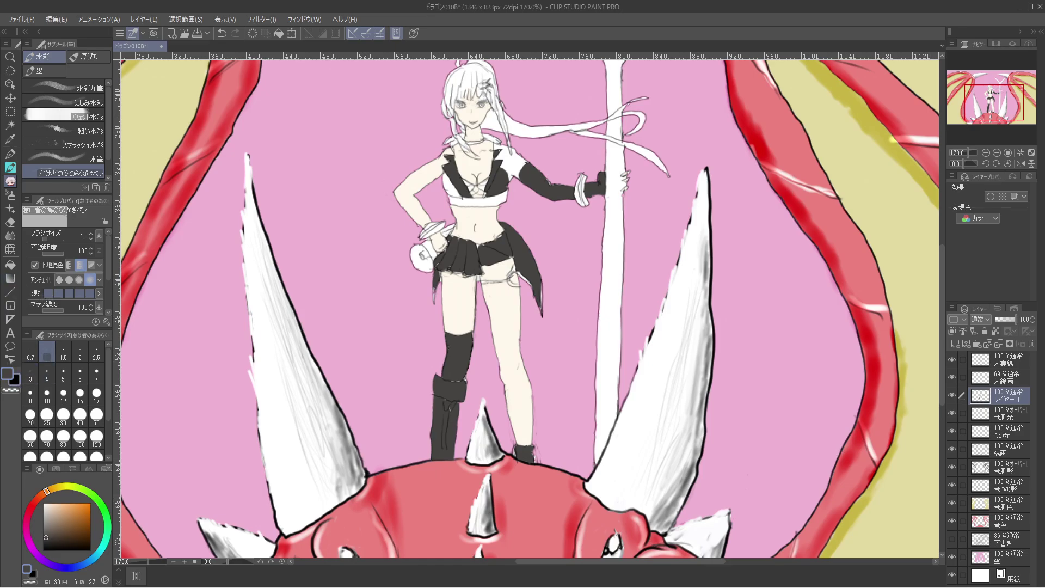
key(x)
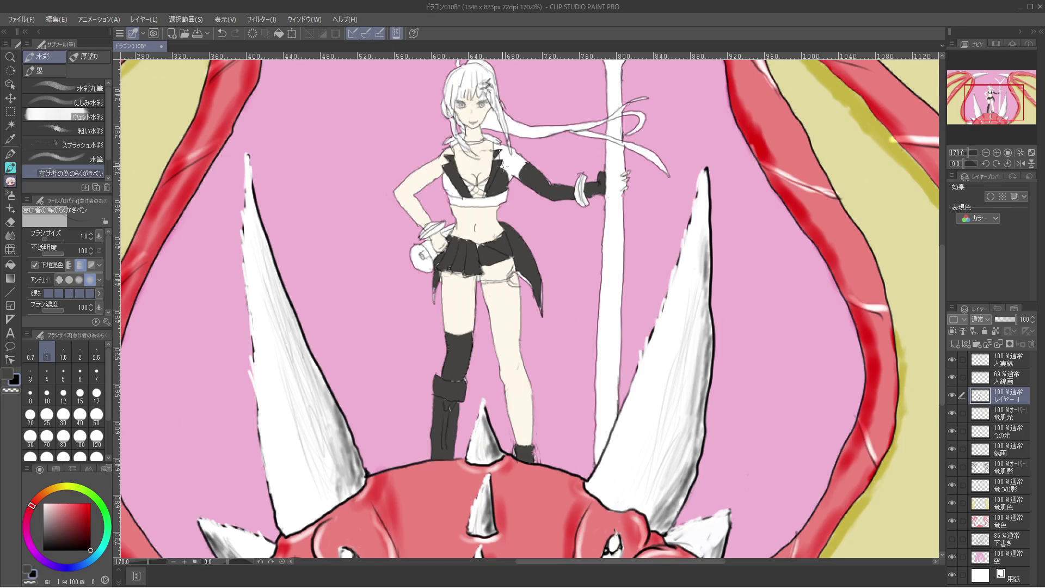
drag(501, 163, 507, 170)
drag(449, 149, 459, 144)
Fill both halves of the jacket's raised collar beside the neck with the dark grey main colour.
click(10, 235)
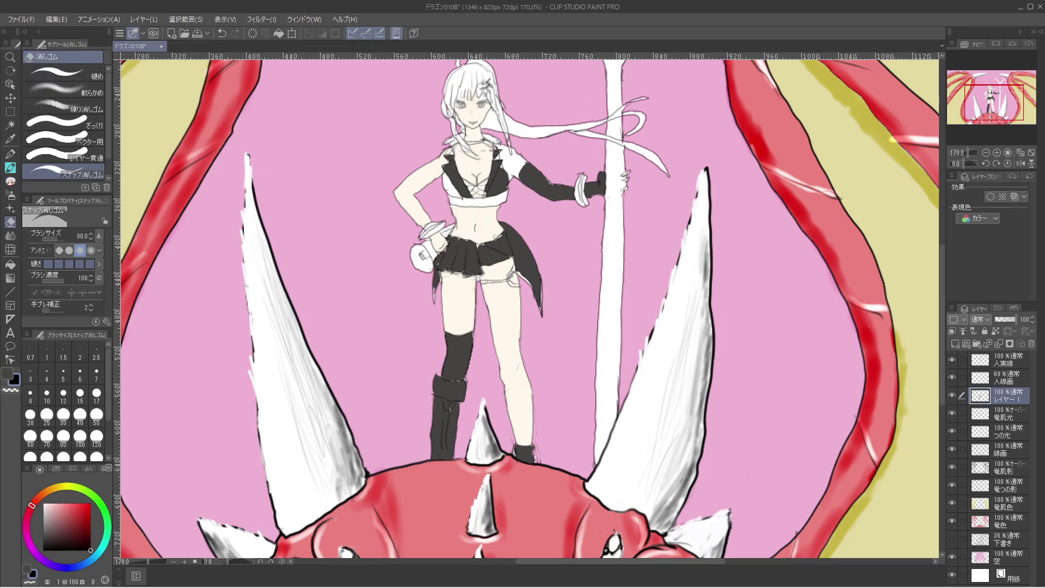
click(10, 264)
click(10, 279)
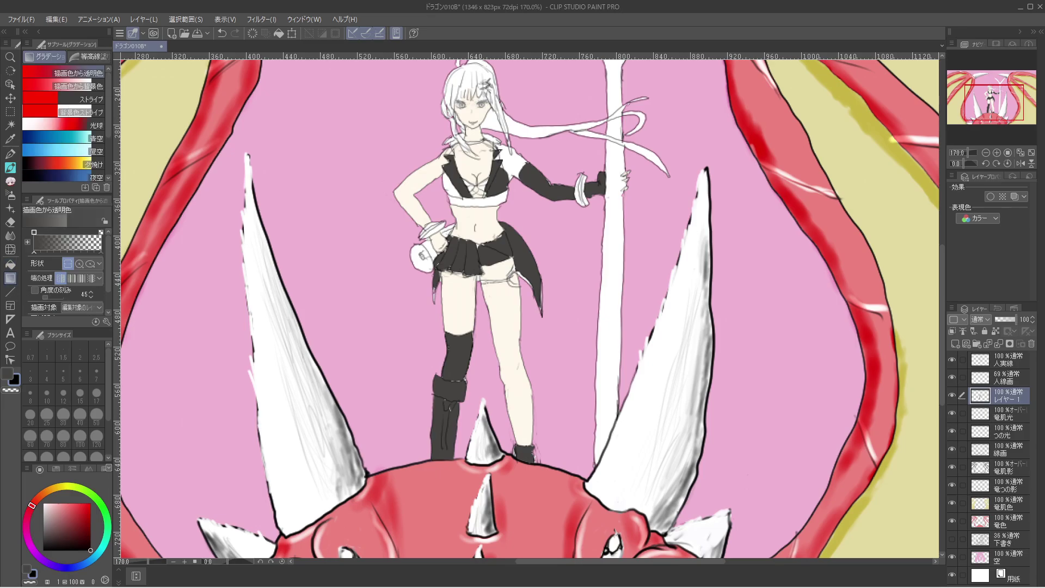
click(10, 265)
click(7, 373)
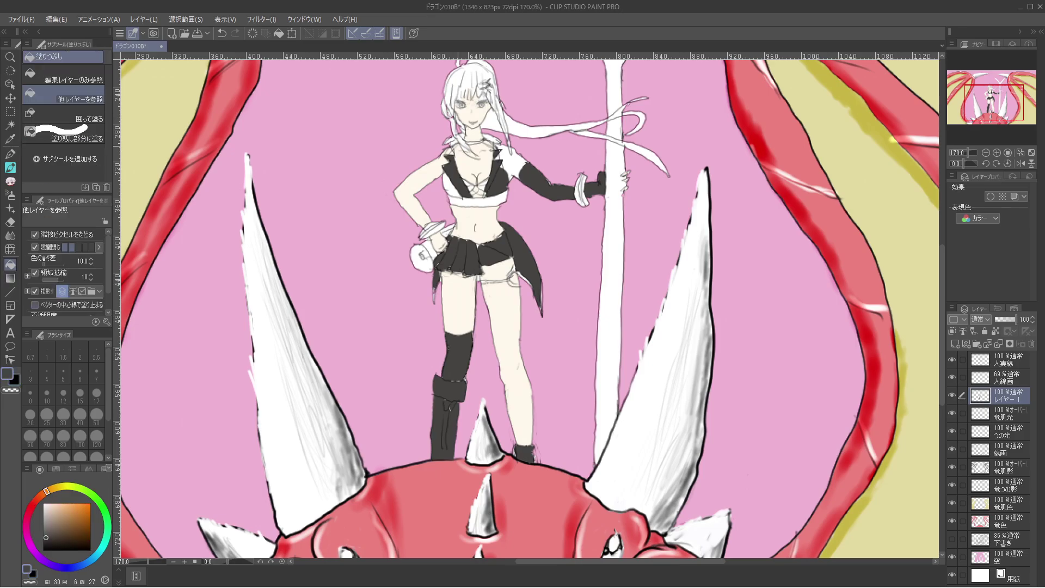
scroll(476, 156, up, 6)
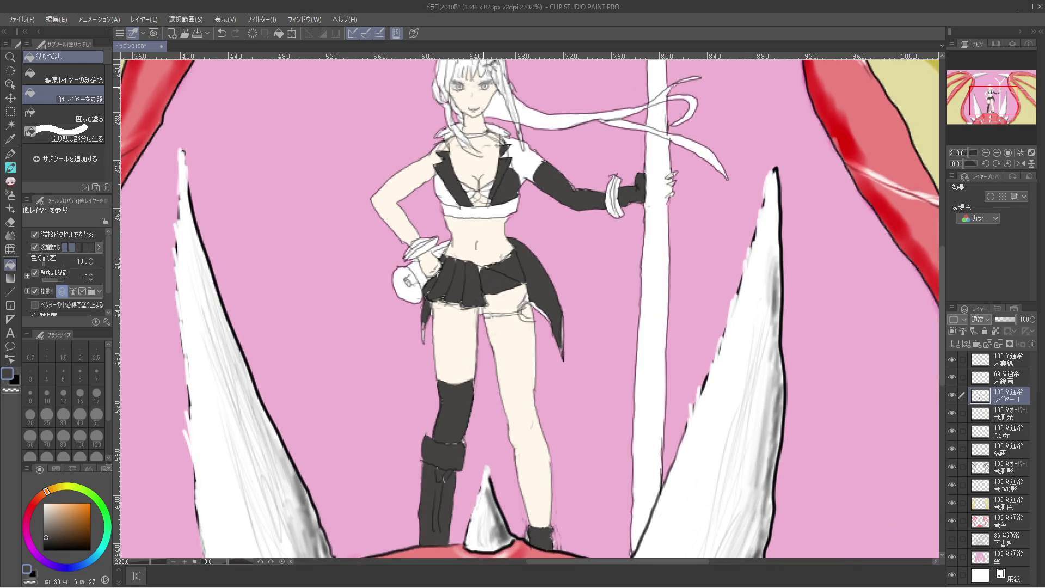
scroll(481, 125, up, 8)
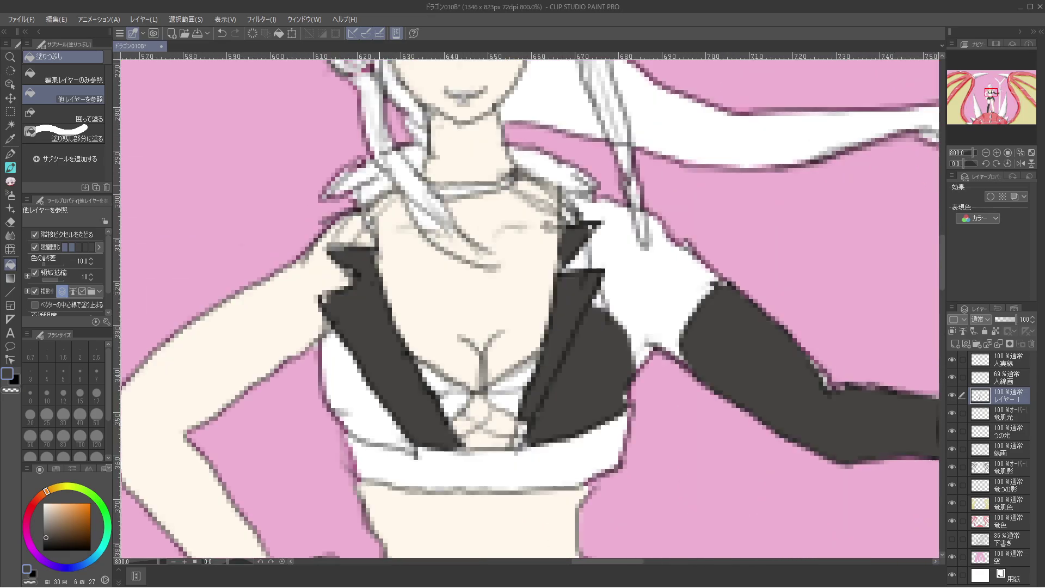
click(368, 173)
click(415, 157)
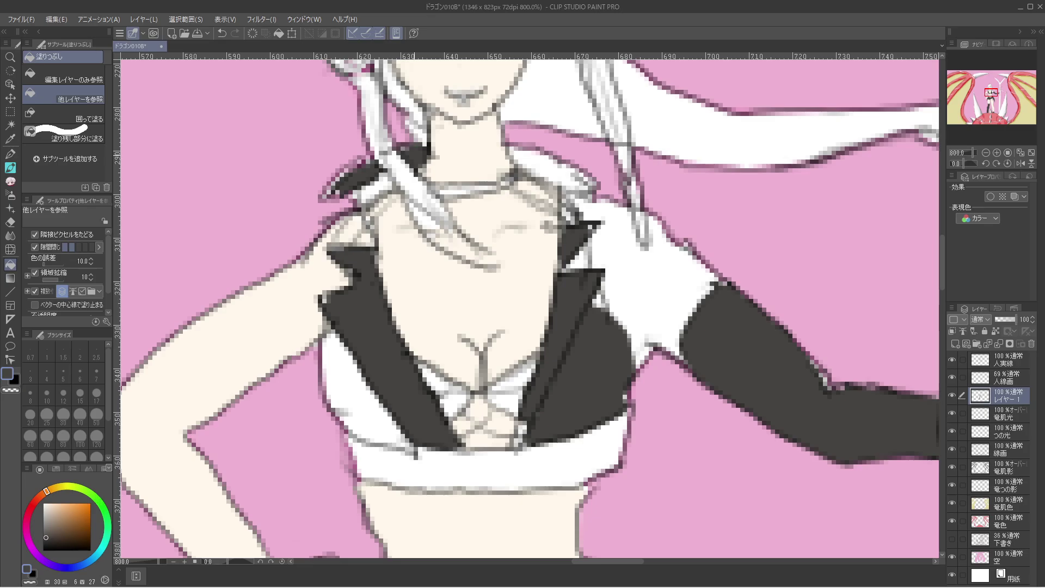
click(531, 159)
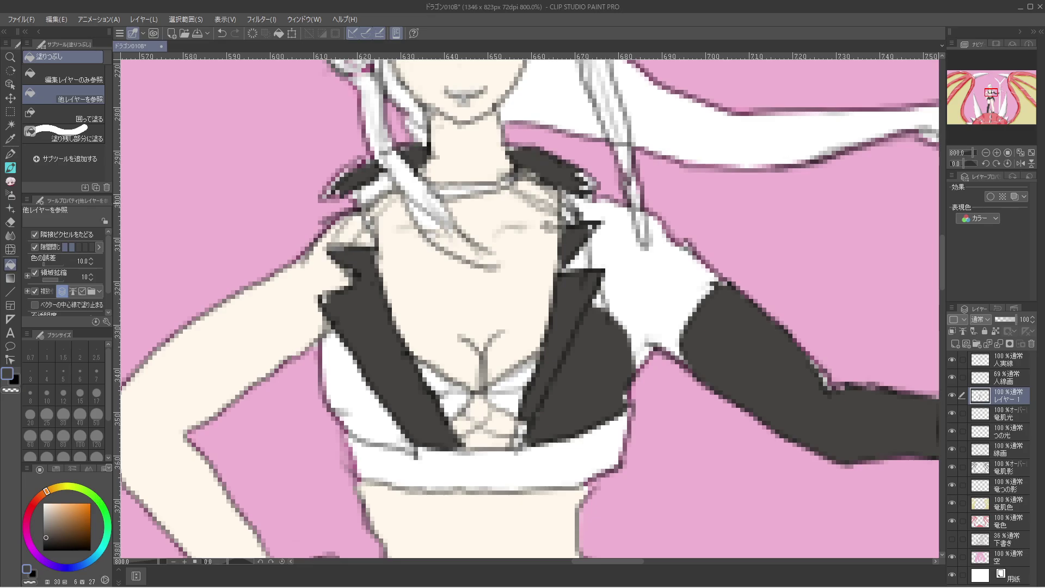
scroll(427, 191, down, 5)
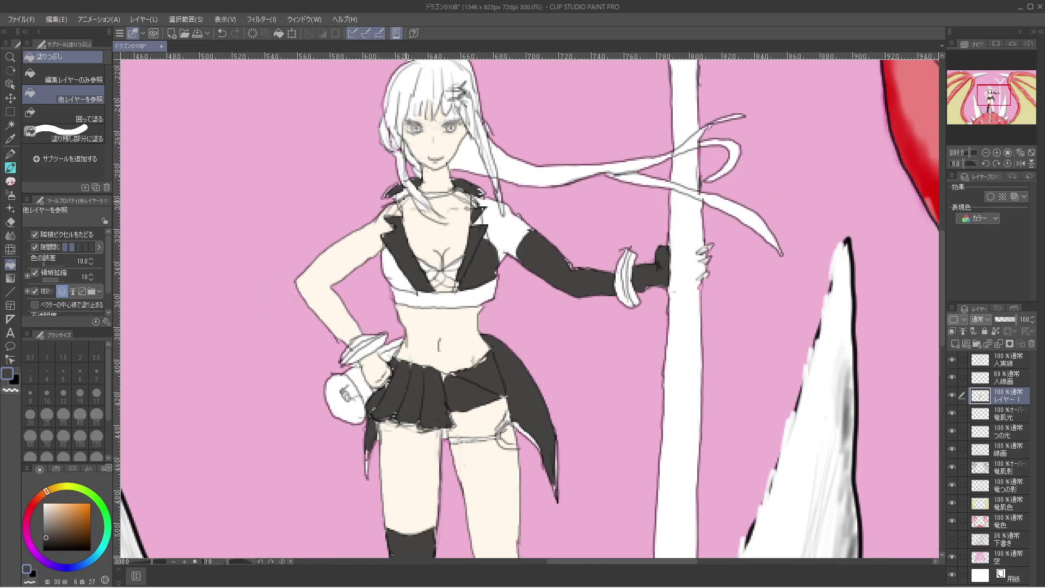
Try filling the area just below the collar with dark grey and undo the fill.
click(403, 202)
click(435, 212)
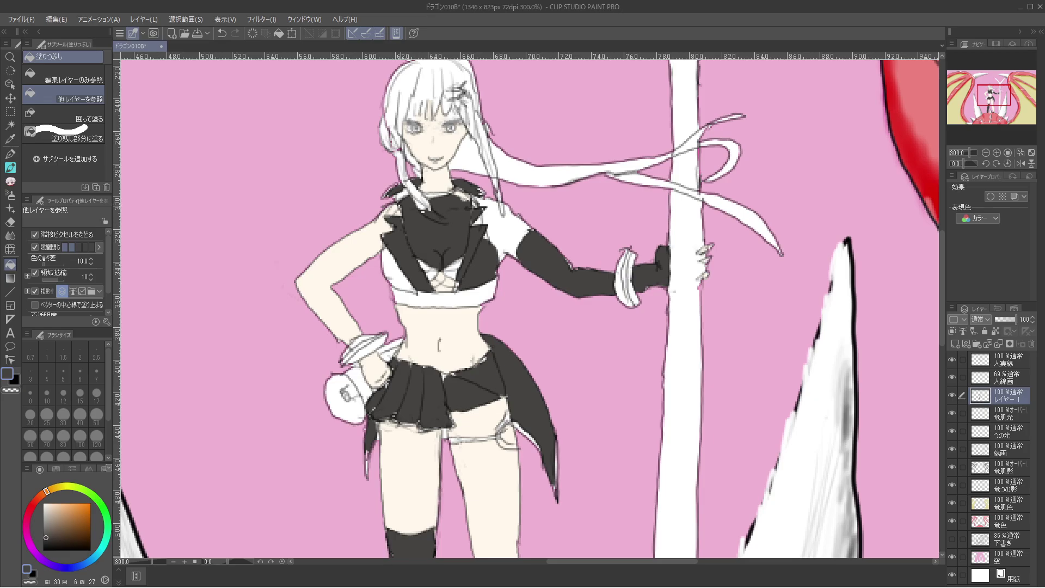
key(ctrl+z)
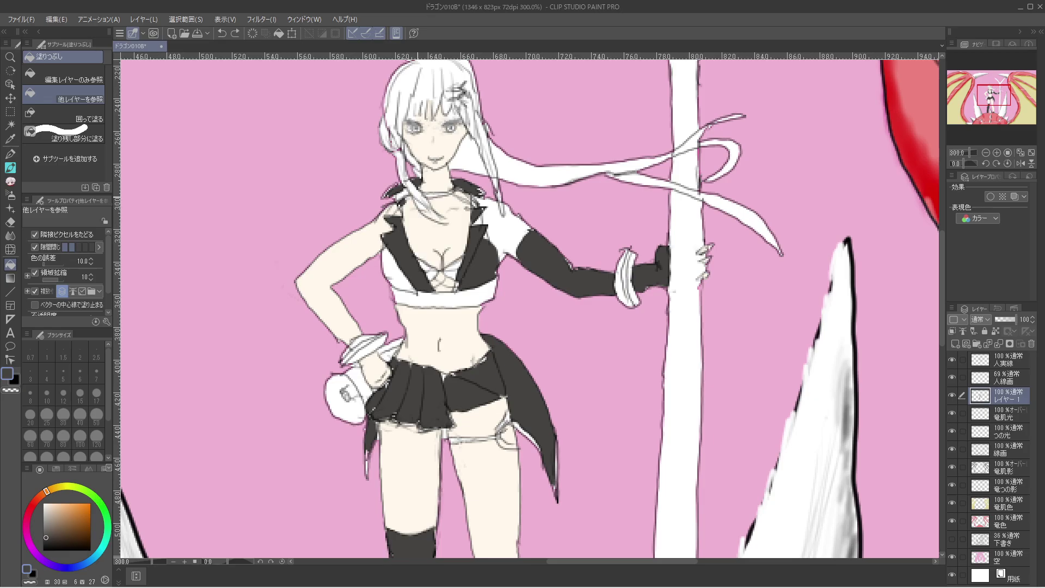
Fill the remaining small gaps between the jacket's collar and lapels on both sides with dark grey.
click(391, 212)
click(462, 199)
click(462, 196)
click(456, 195)
click(469, 199)
click(403, 194)
click(477, 221)
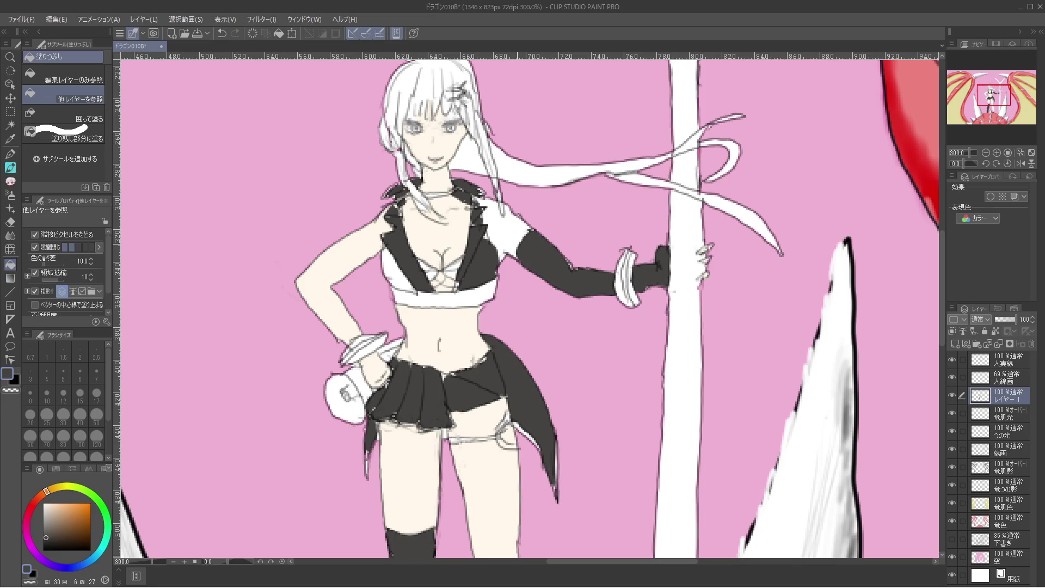
click(487, 237)
Sample the skin colour from the chest and try filling the outstretched arm's shoulder with it, undoing the fill.
right_click(459, 229)
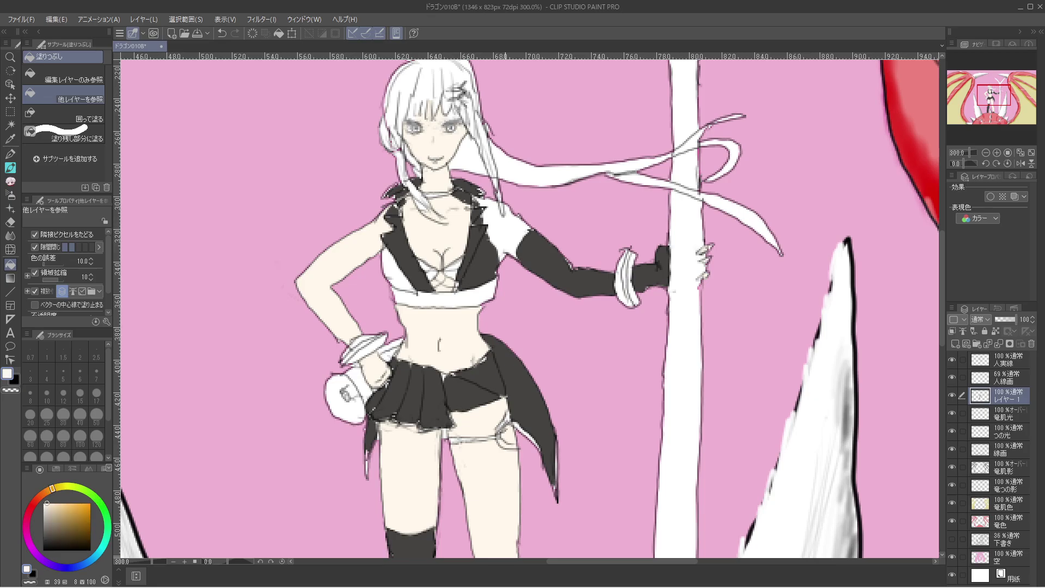
click(490, 247)
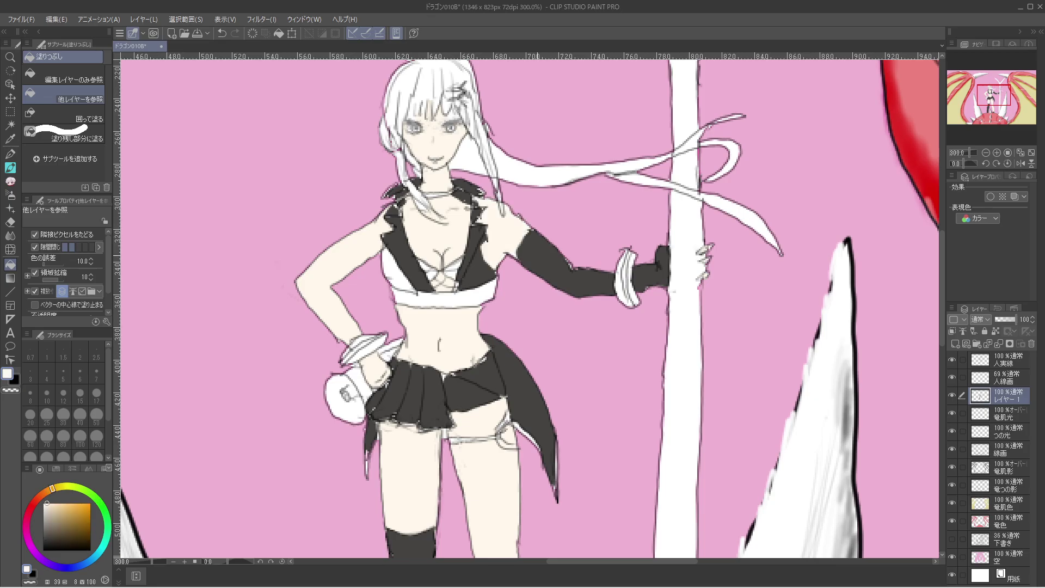
key(ctrl+z)
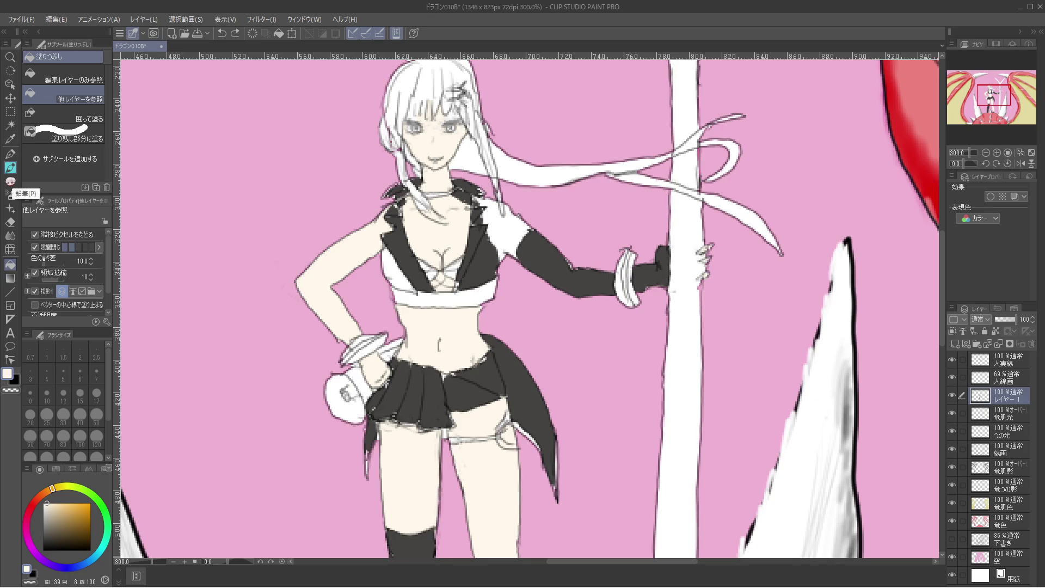
Draw the jacket's armhole line beside the outstretched arm on the 人線画 layer with the size 1 怠け者の為のらくがきペン brush in the sub colour.
key(p)
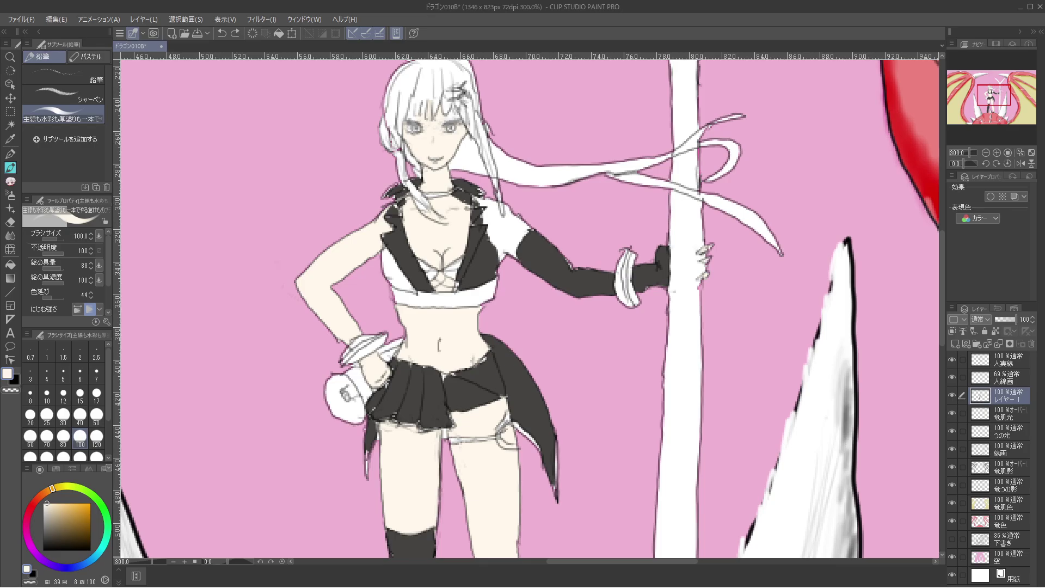
click(1002, 377)
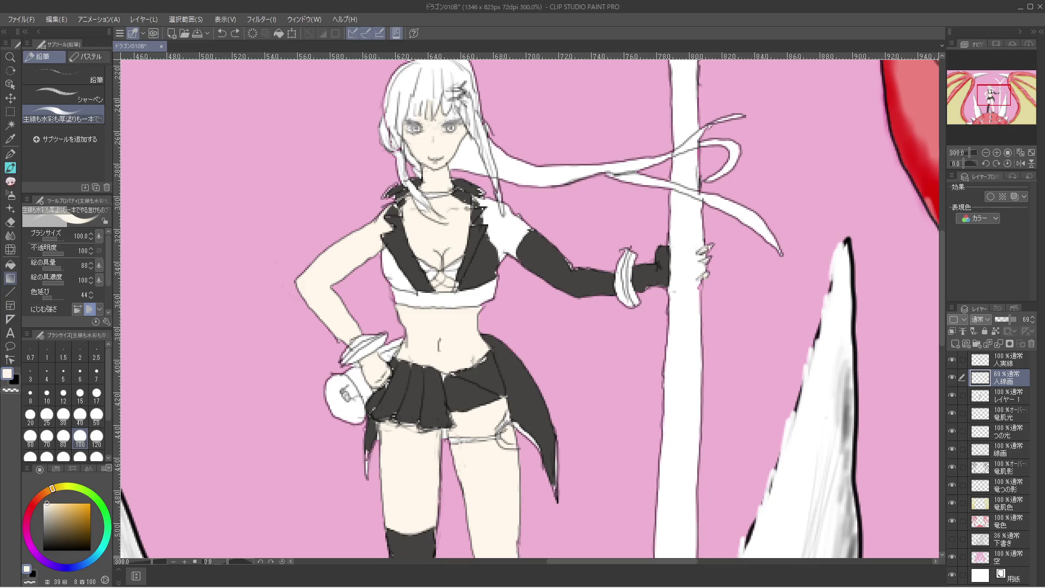
click(10, 264)
click(10, 279)
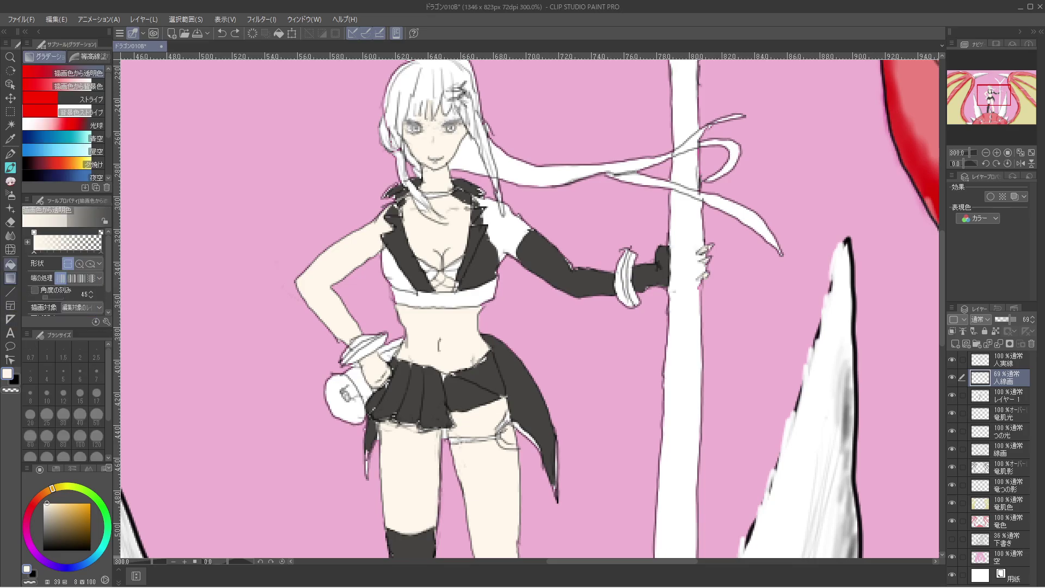
click(10, 181)
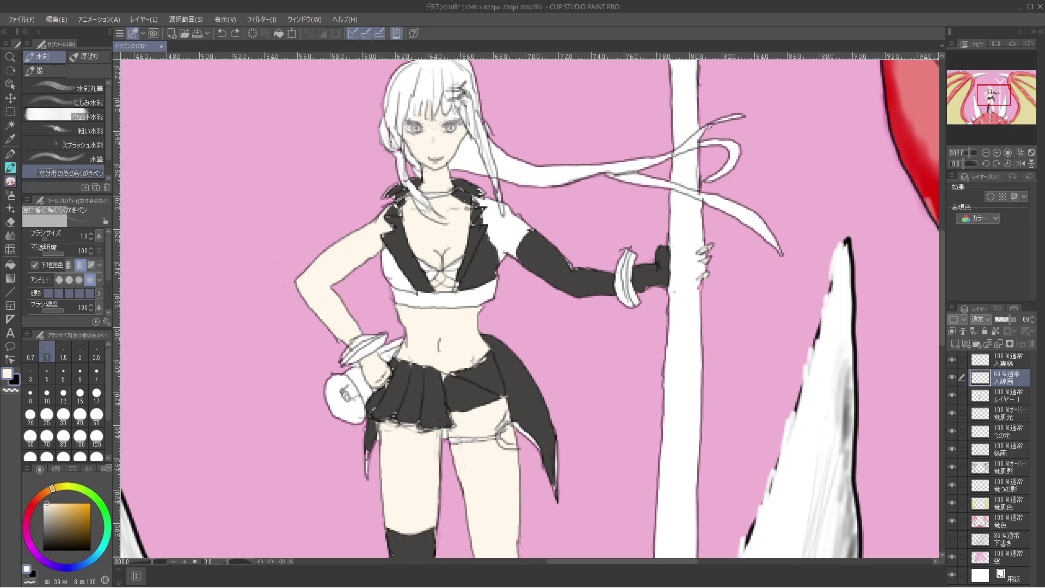
click(14, 379)
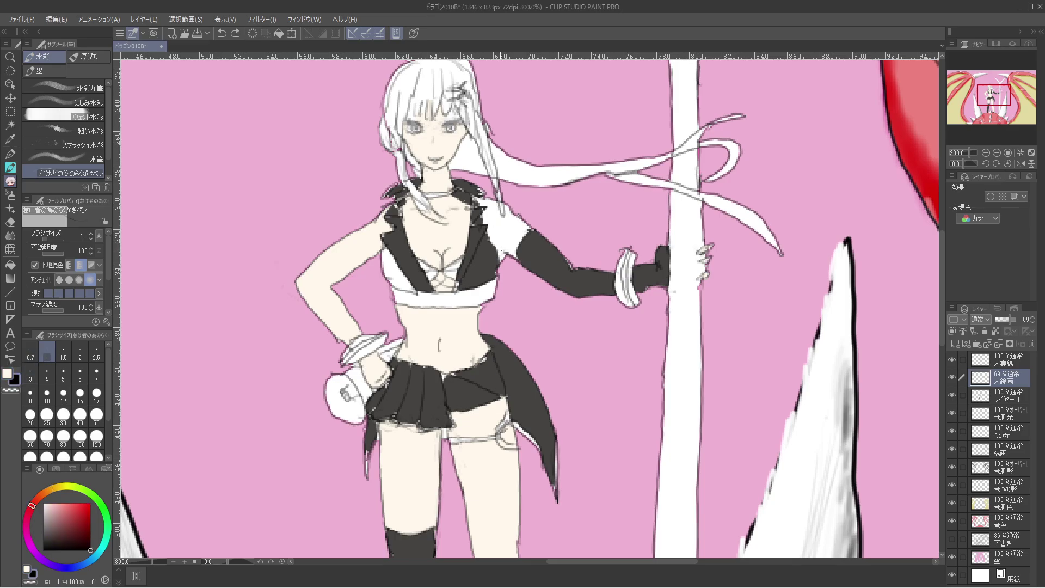
mouse_move(497, 242)
mouse_down()
mouse_move(488, 232)
mouse_move(496, 257)
mouse_move(486, 231)
mouse_up()
Fill the outstretched arm's bare shoulder with the skin colour on the レイヤー 1 layer.
click(1002, 395)
click(7, 374)
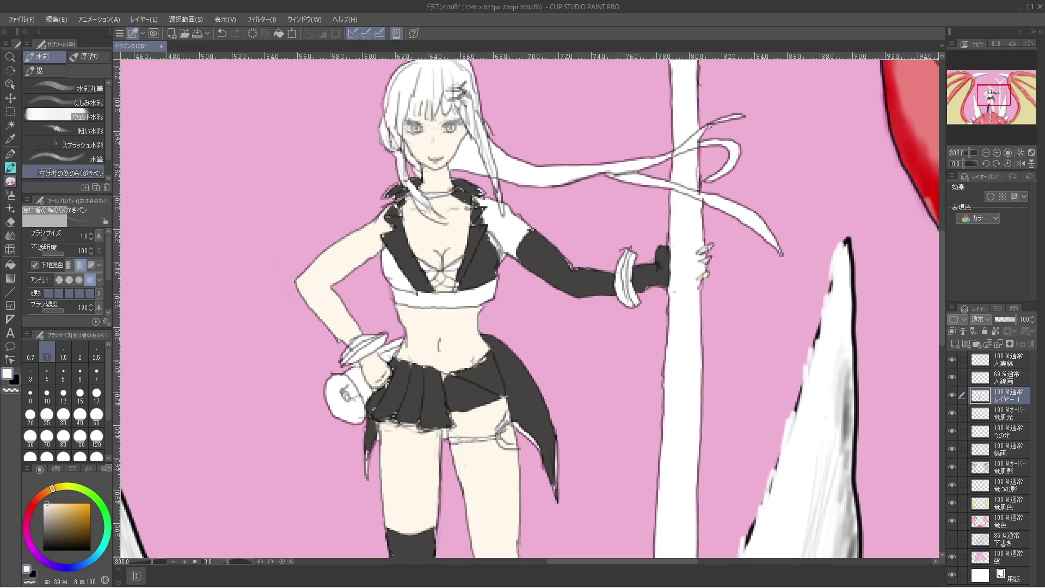
click(10, 265)
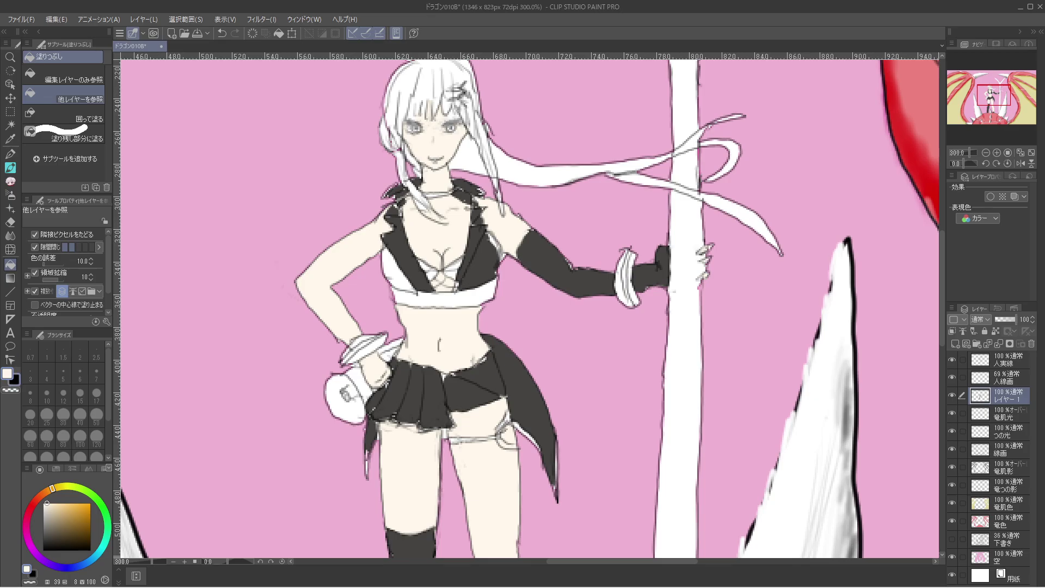
Sample the jacket's dark grey into the sub colour and fill the gap inside the outstretched arm's armhole line.
click(14, 380)
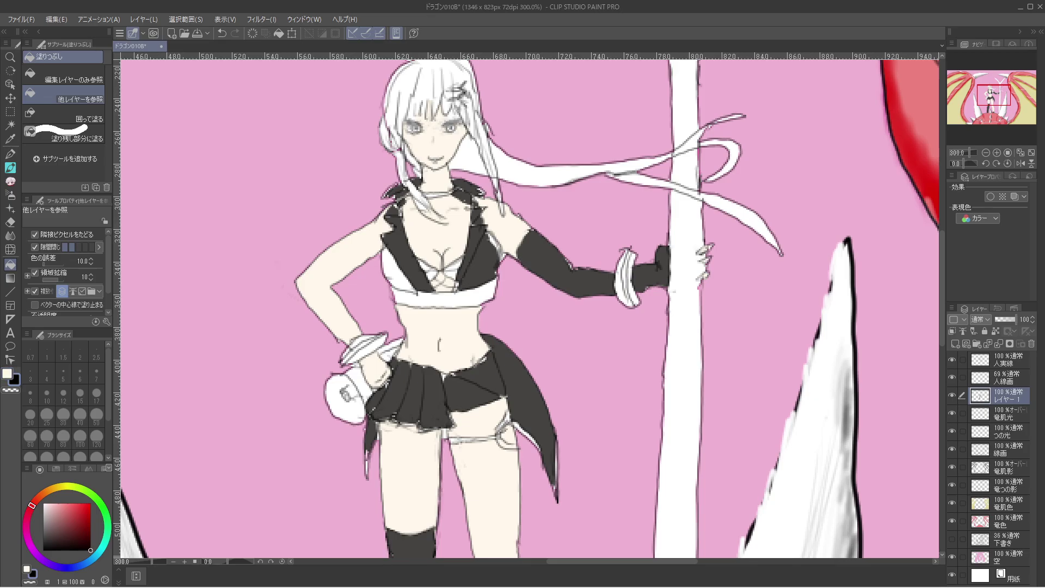
right_click(486, 269)
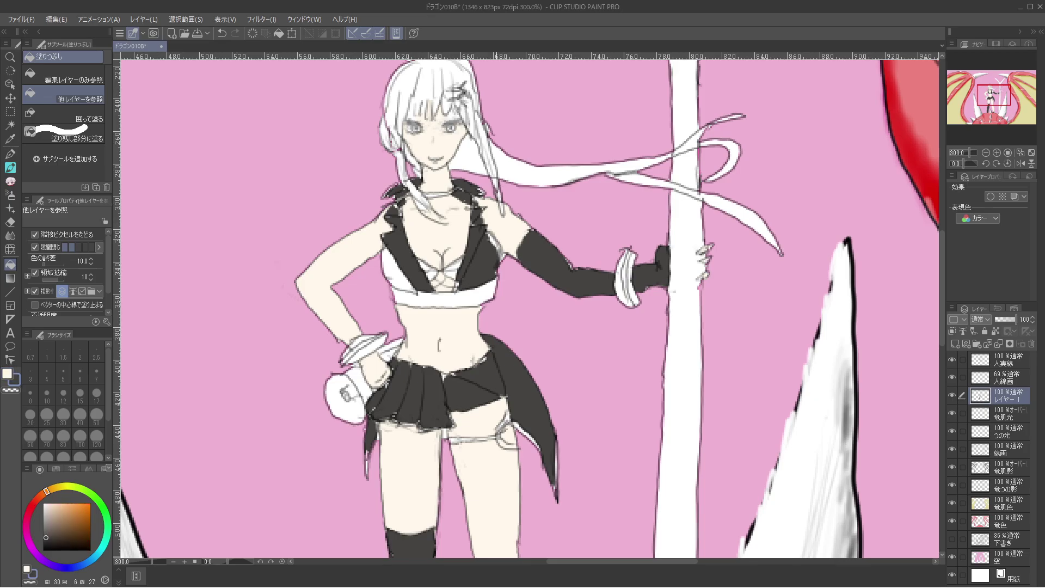
click(493, 240)
click(499, 252)
Darken the sub colour to near-black and touch up the jacket's collar and shoulder edge on the 人線画 layer with the size 1 brush.
key(ctrl+alt+0)
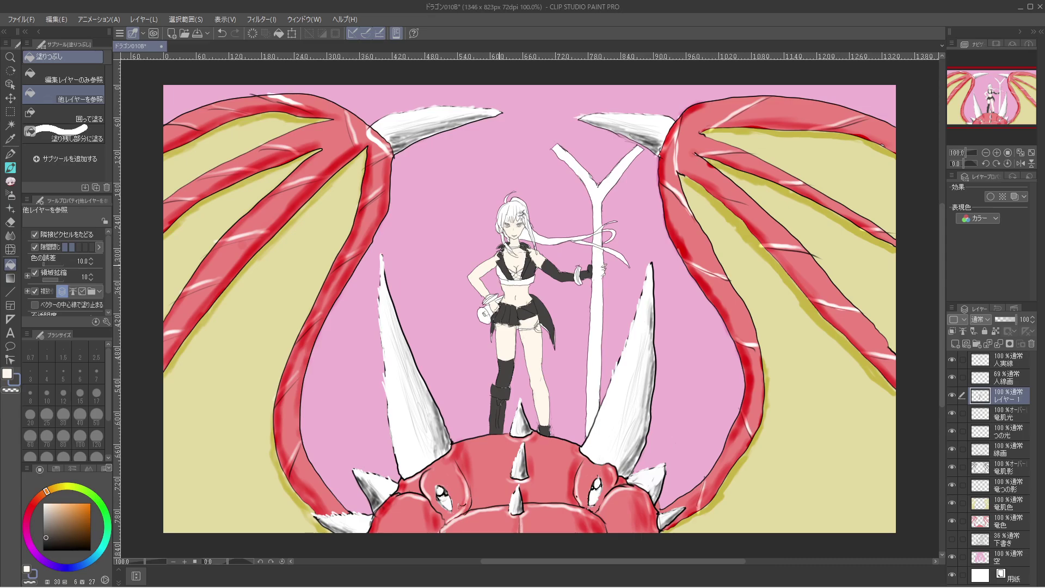
scroll(499, 244, up, 5)
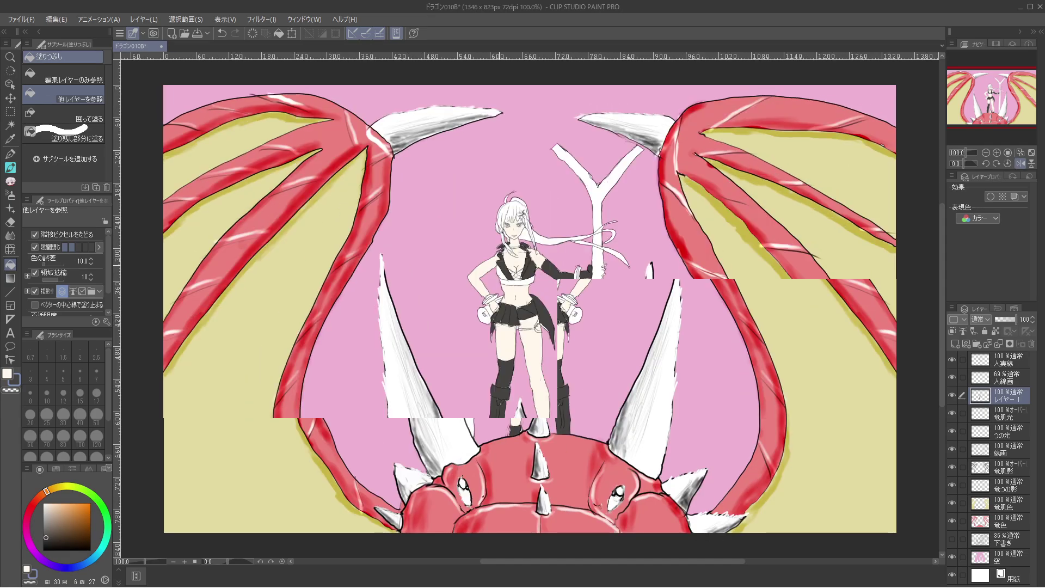
scroll(504, 271, up, 4)
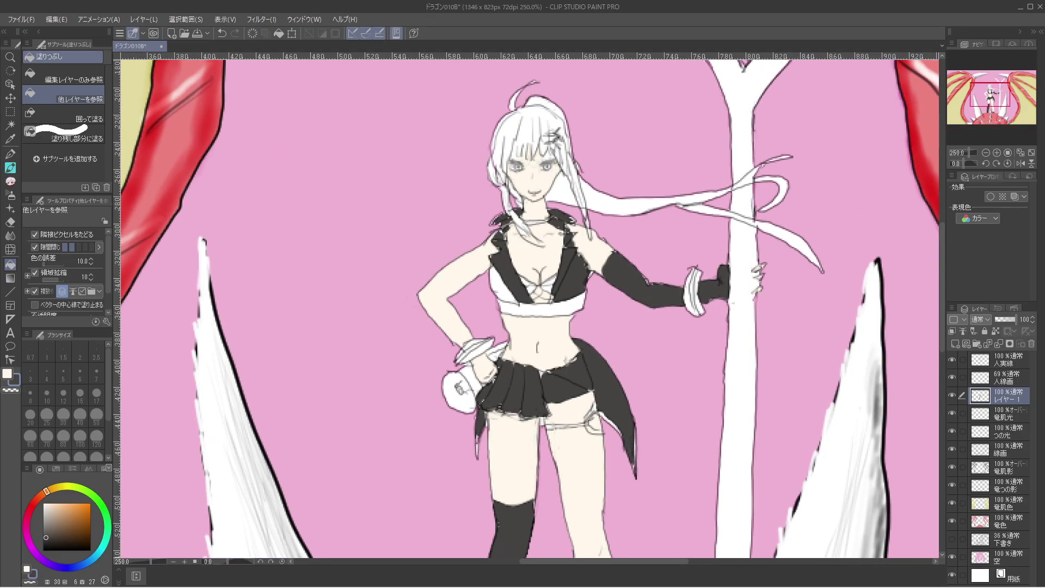
click(1003, 377)
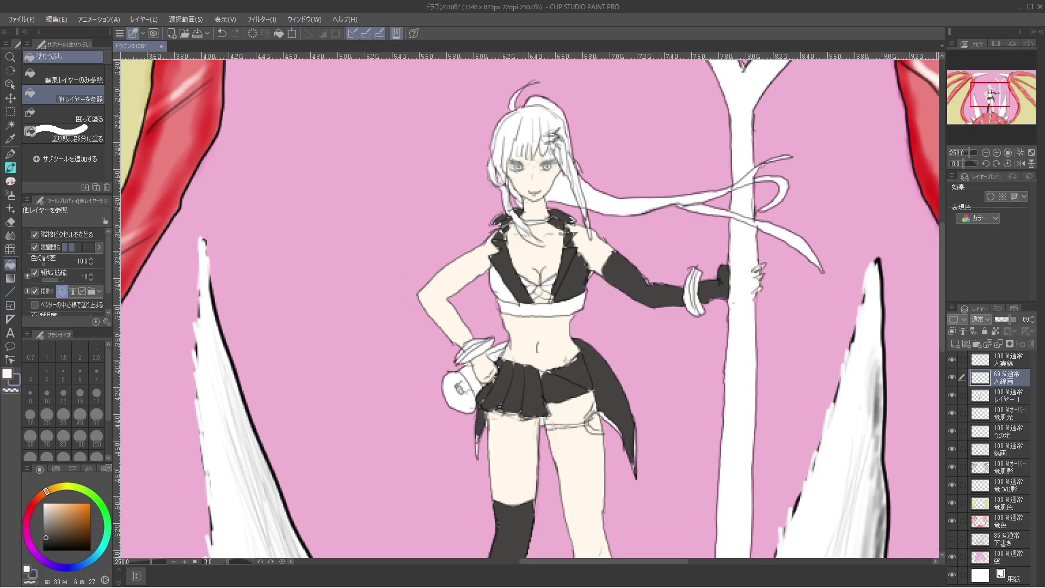
click(11, 182)
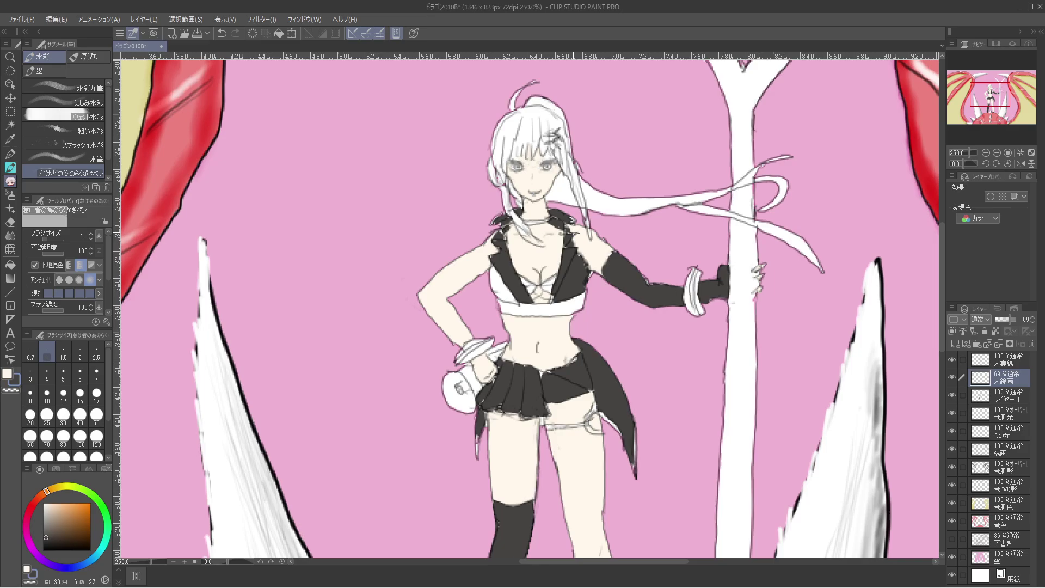
mouse_move(574, 233)
mouse_down()
mouse_move(561, 232)
mouse_move(575, 233)
mouse_up()
drag(47, 537, 43, 550)
drag(575, 230, 580, 234)
drag(576, 234, 580, 236)
drag(581, 235, 585, 229)
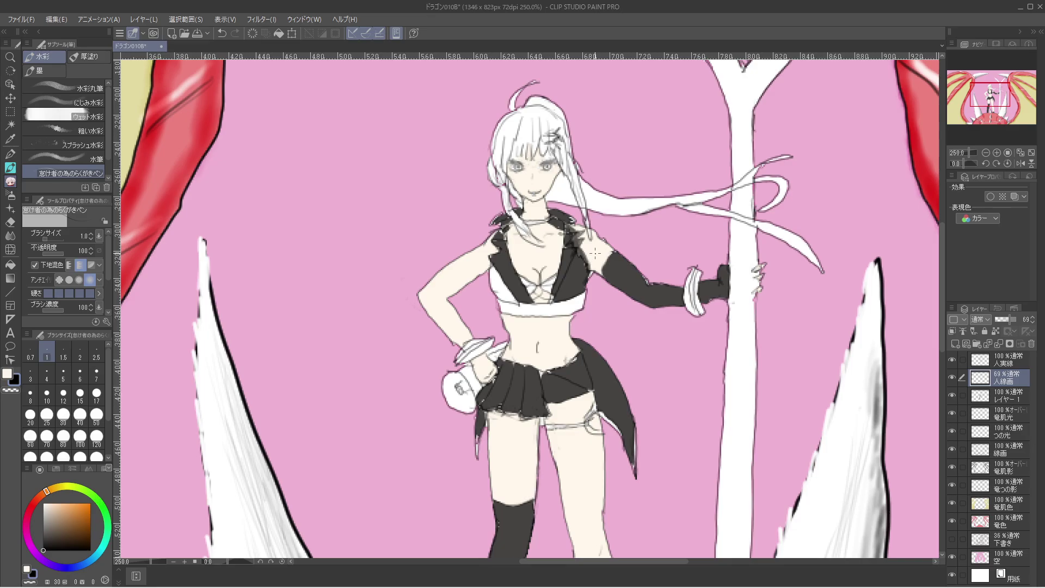
Touch up the jacket's shoulder edge beside the outstretched arm on the 人実線 layer with the size 1 怠け者の為のらくがきペン brush.
key(ctrl+alt+0)
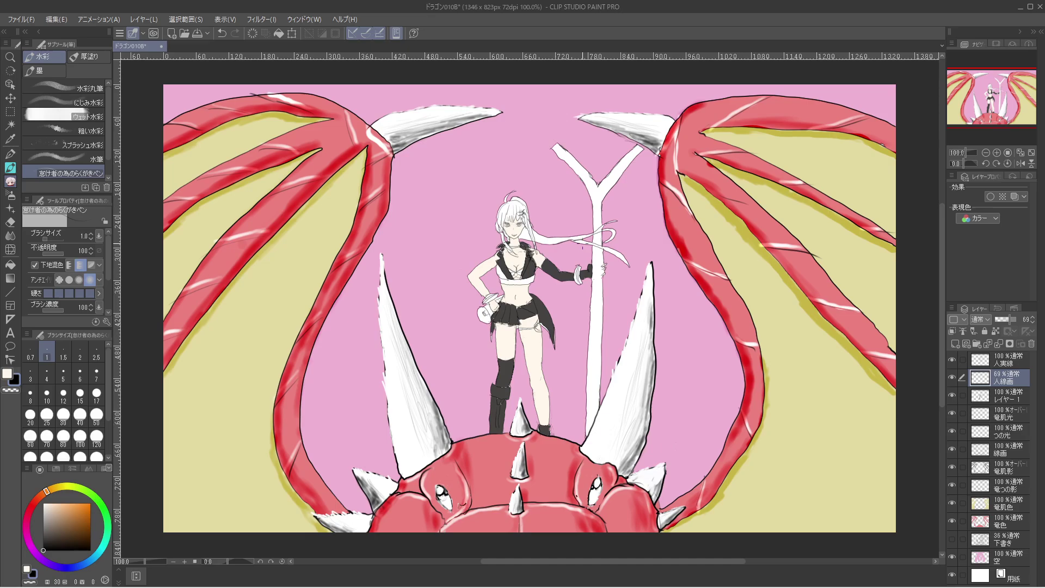
scroll(599, 234, up, 6)
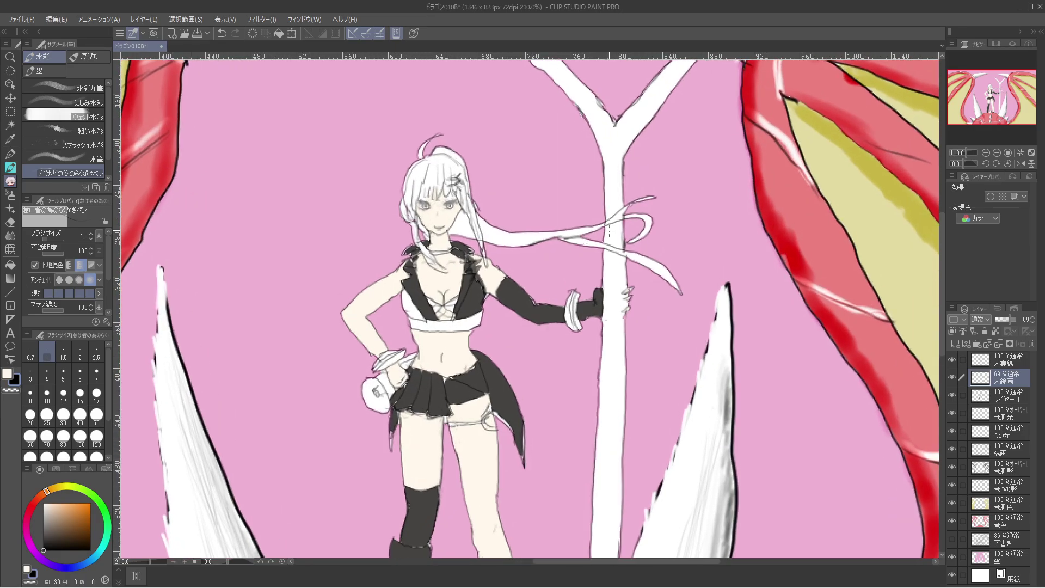
scroll(599, 234, up, 2)
key(e)
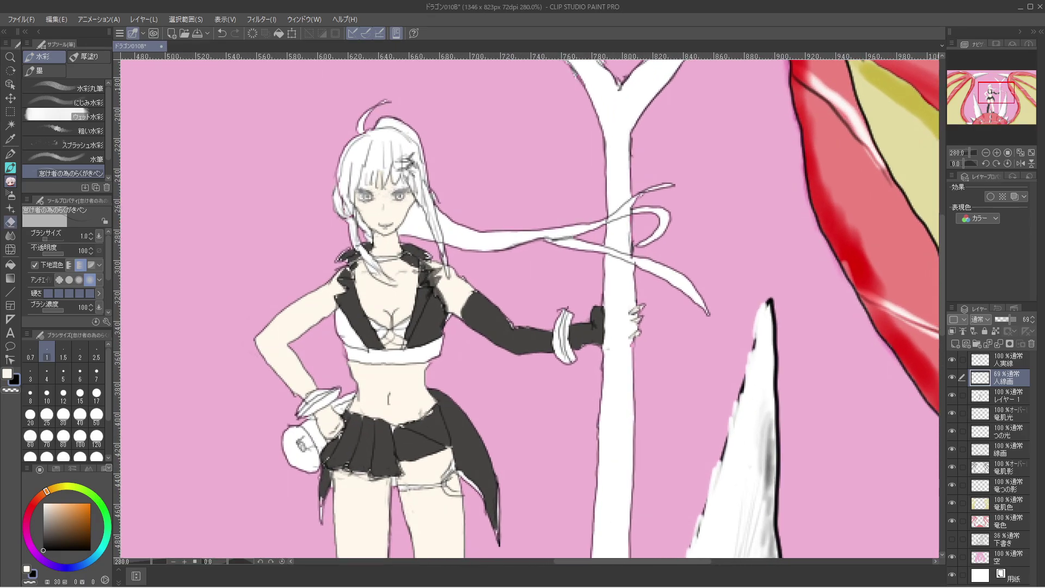
key(u)
key(g)
key(u)
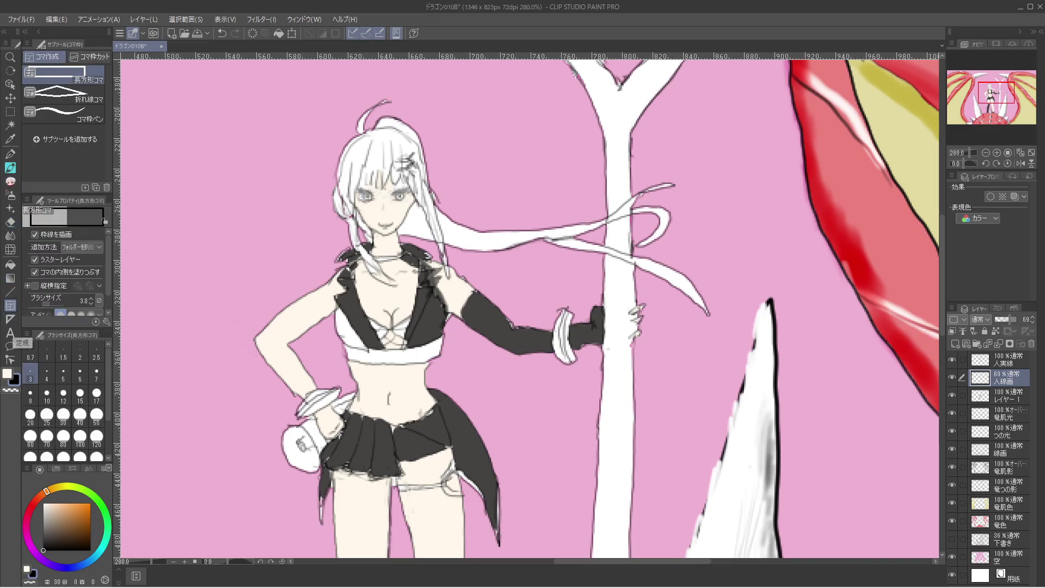
click(1001, 359)
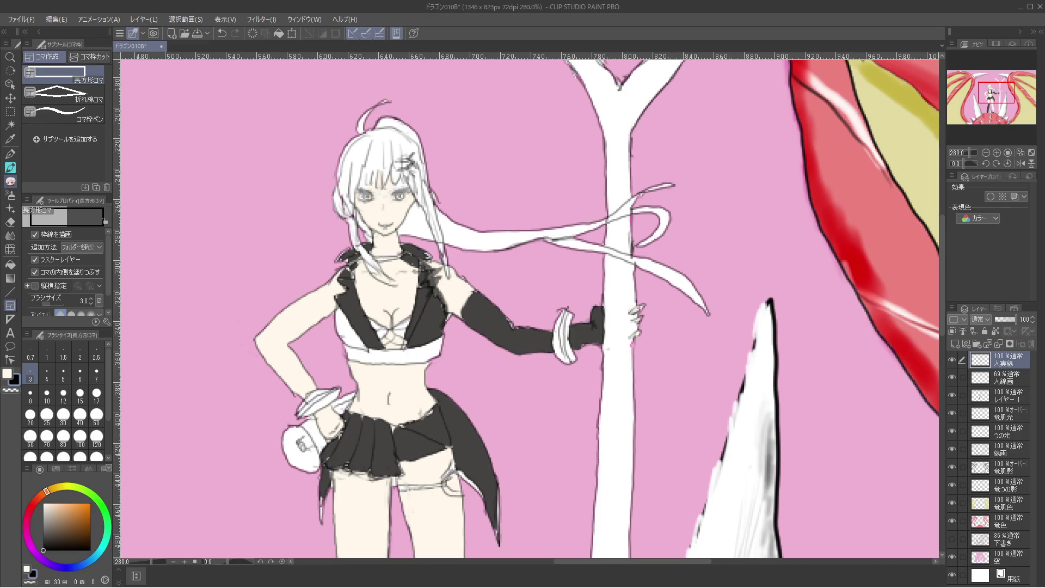
click(10, 181)
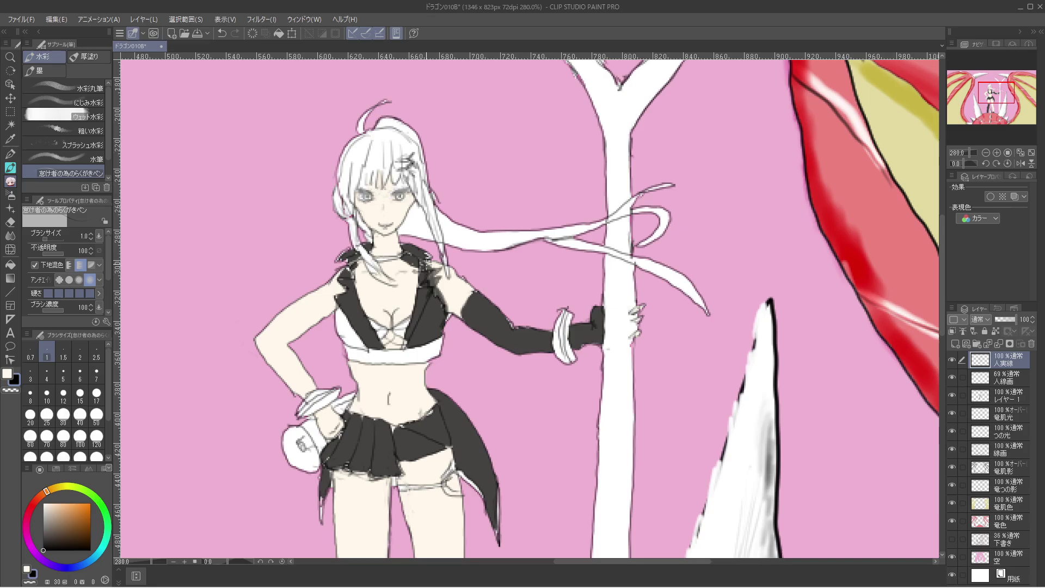
mouse_move(438, 265)
mouse_down()
mouse_move(431, 294)
mouse_move(444, 302)
mouse_up()
Clean up and close the outline at the tip of the hair lock hanging over the chest on the 人実線 layer.
key(c)
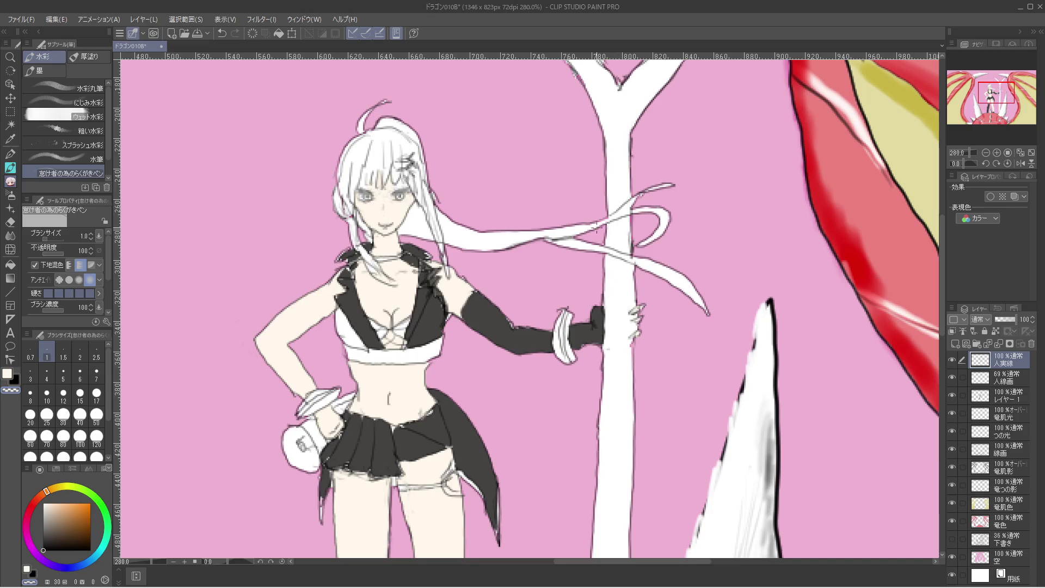
key(x)
drag(399, 283, 390, 284)
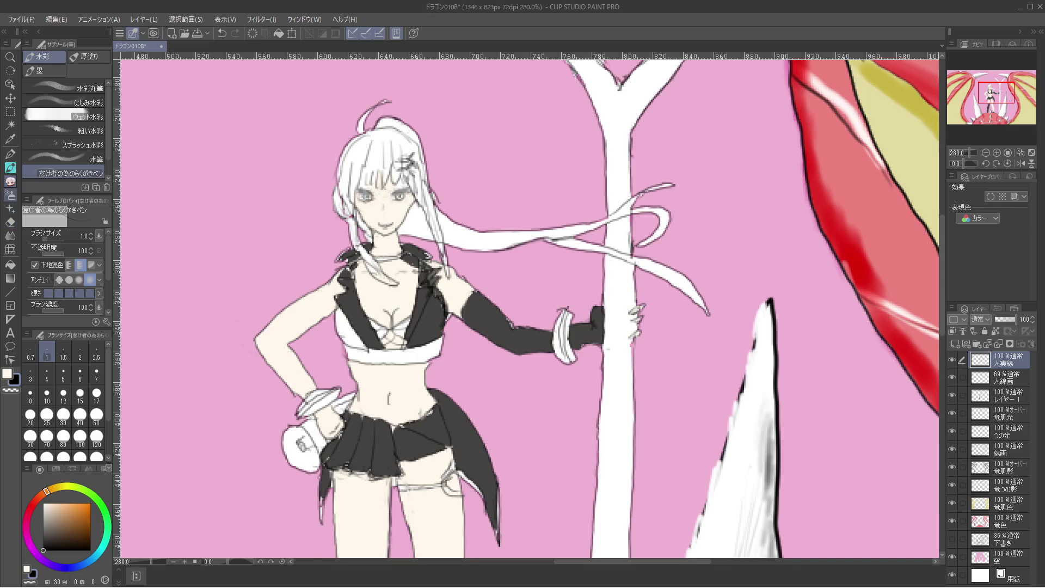
Clear the skin colour inside the hair lock over the chest by filling it with transparent colour on the レイヤー 1 layer.
click(10, 264)
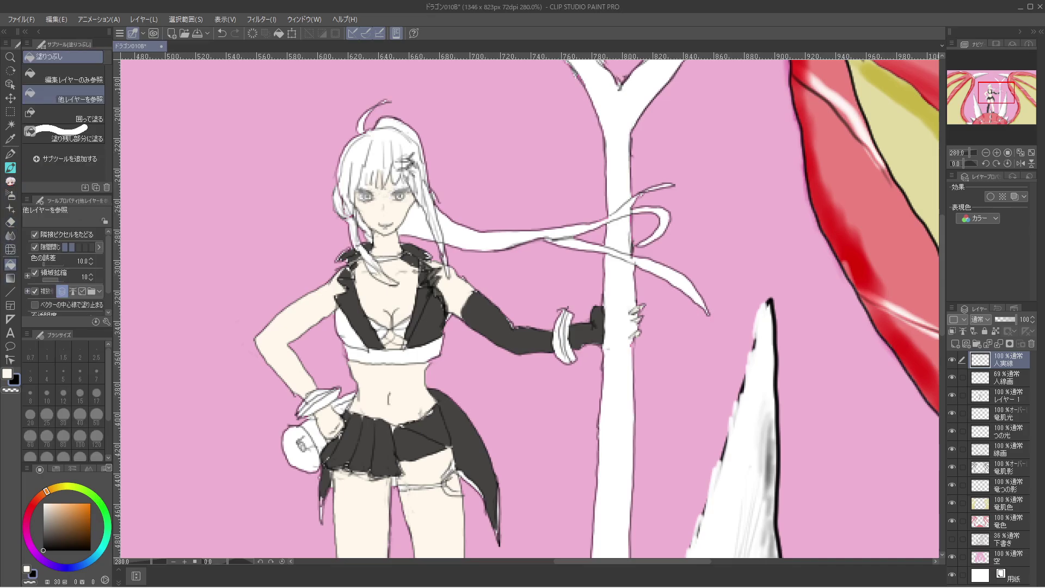
click(10, 390)
click(385, 277)
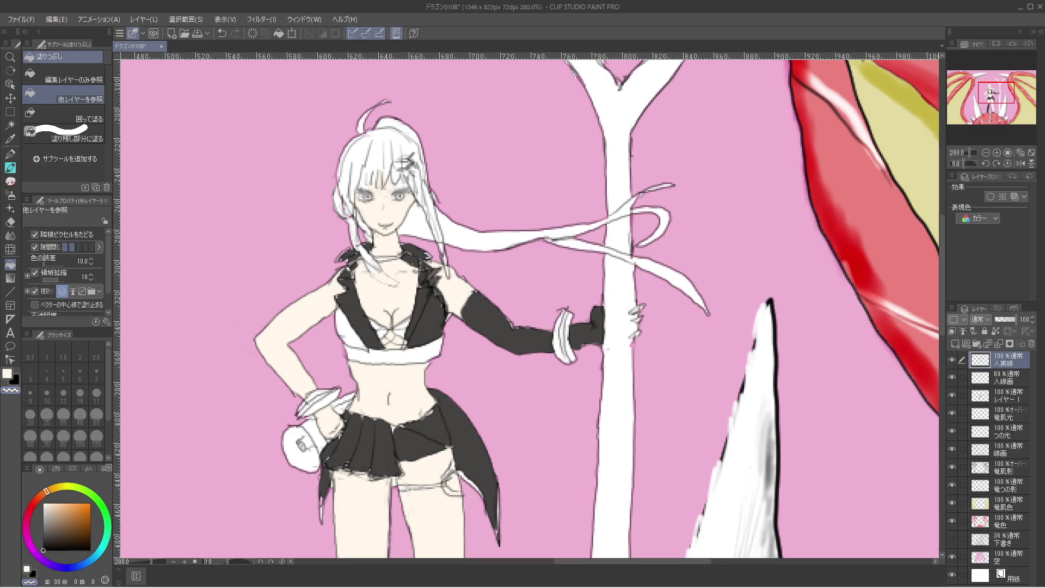
key(ctrl+z)
click(1001, 395)
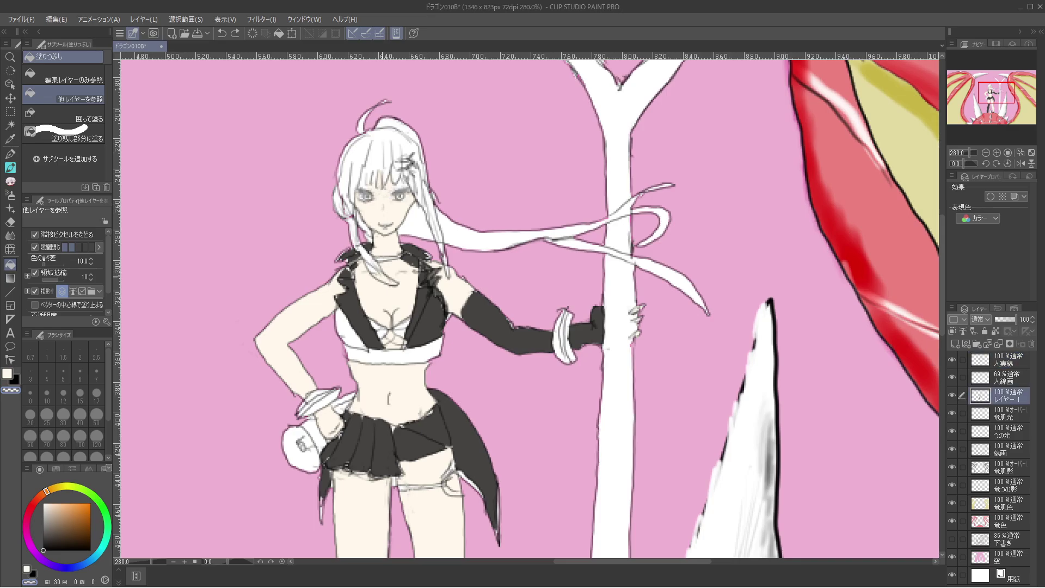
click(388, 277)
Rename the レイヤー 1 layer to 人肌 and check the 人線画 layer's lines by hiding and reshowing it.
click(1006, 378)
click(1006, 395)
double_click(1006, 399)
text(人はだ)
key(space)
key(space)
key(Return)
key(Return)
click(953, 376)
click(952, 376)
click(952, 377)
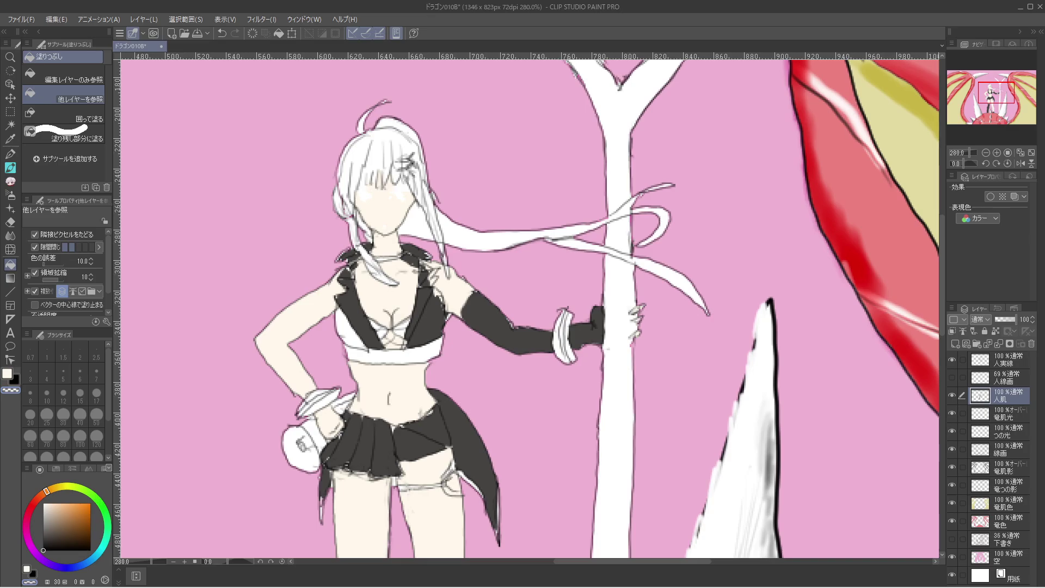
click(952, 377)
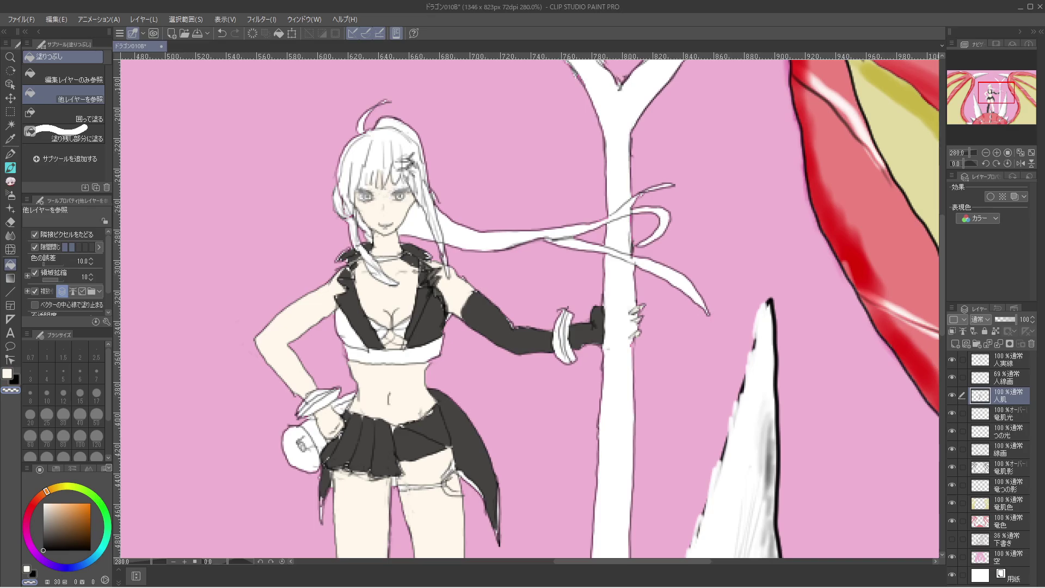
Sample the jacket's dark grey, fill the gaps in the jagged shoulder edge beside the outstretched arm on the 人肌 layer, and save.
right_click(434, 324)
click(438, 289)
click(431, 281)
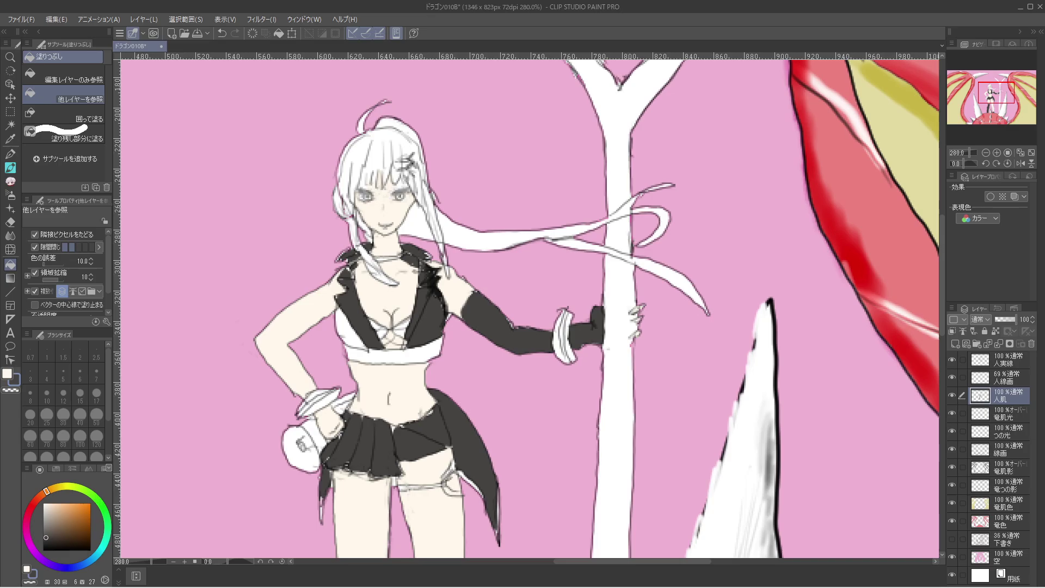
scroll(410, 379, down, 1)
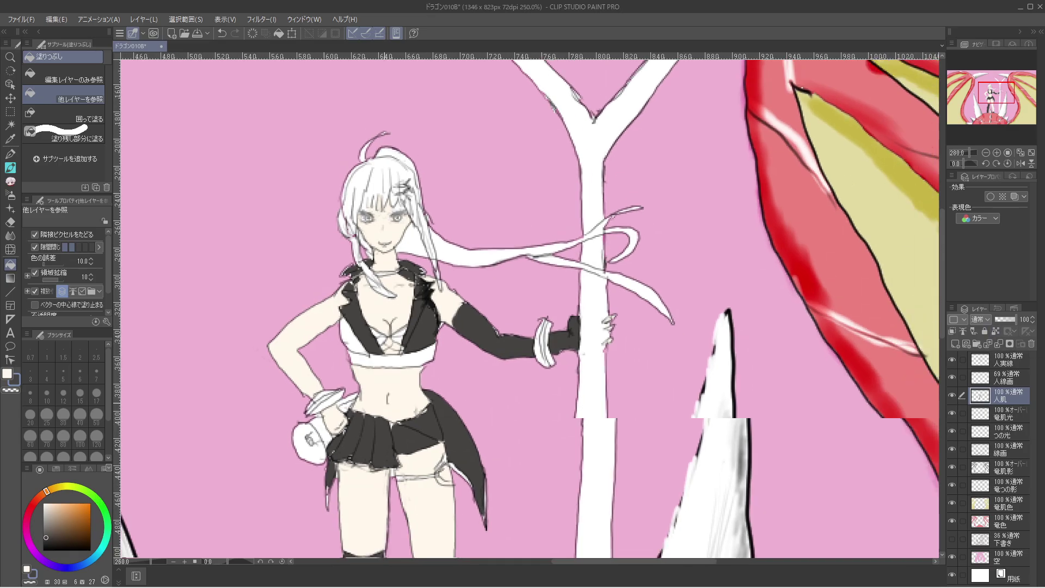
scroll(409, 379, down, 4)
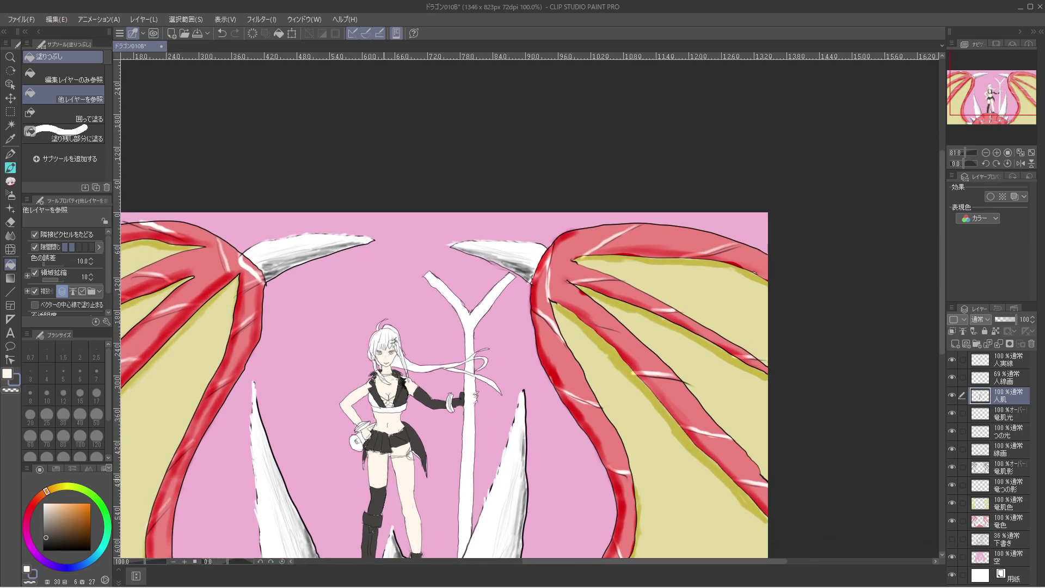
scroll(386, 479, up, 1)
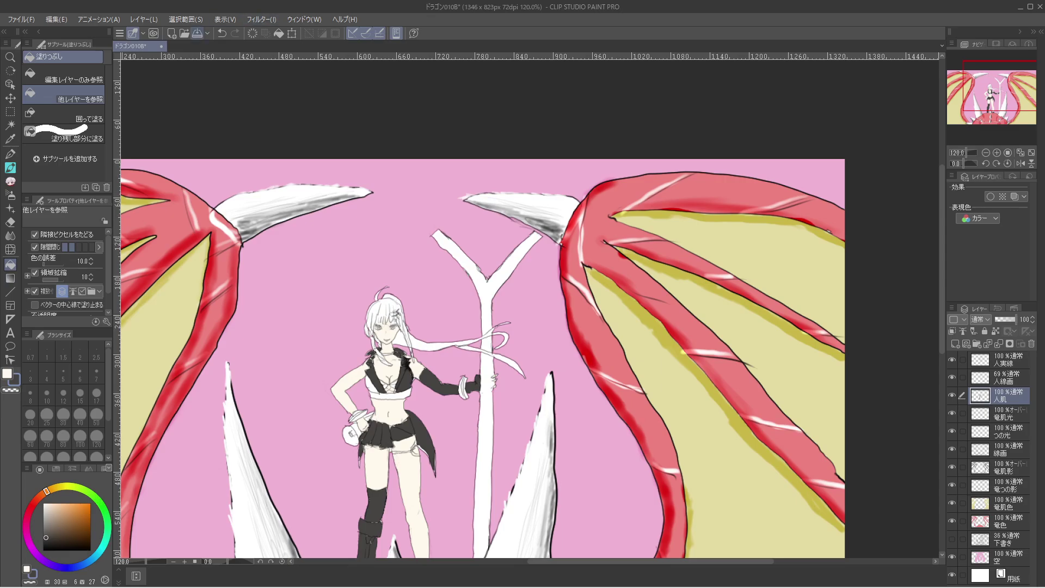
click(197, 34)
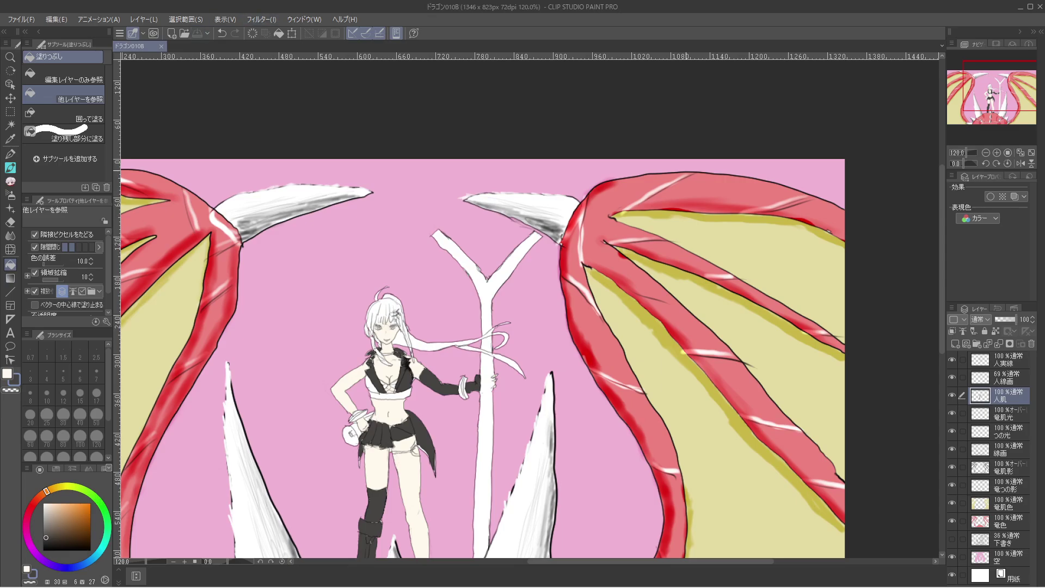
Fill the white band along the jacket's lower edge with the dark grey on the 人肌 layer and save the file.
key(ctrl+alt+0)
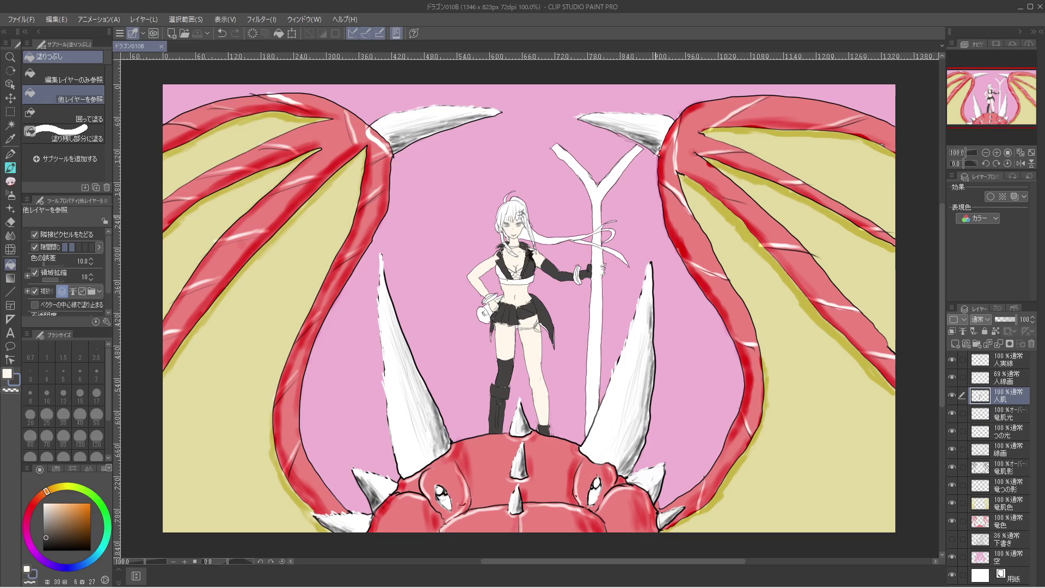
scroll(501, 295, up, 3)
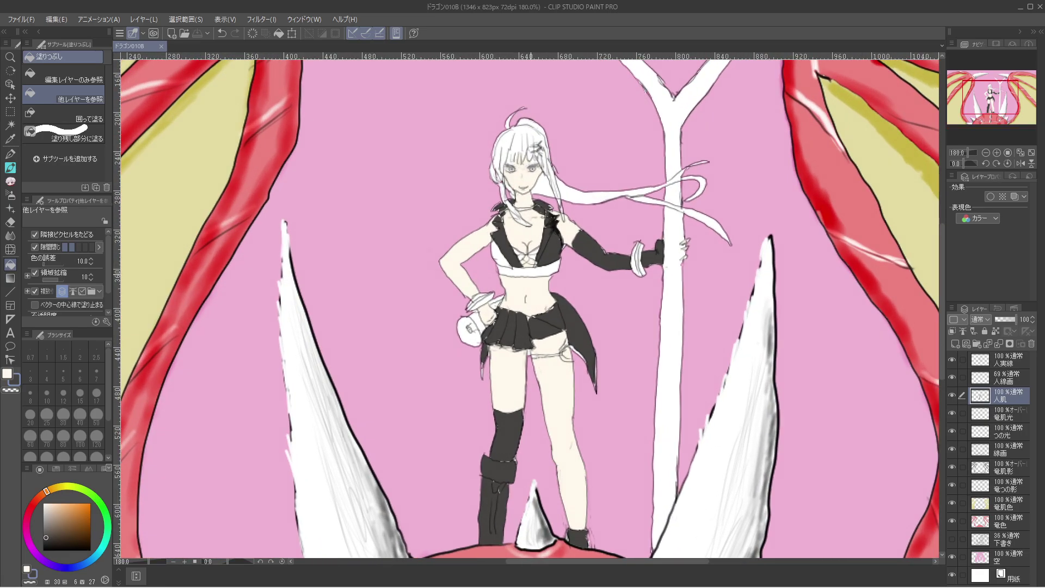
click(531, 272)
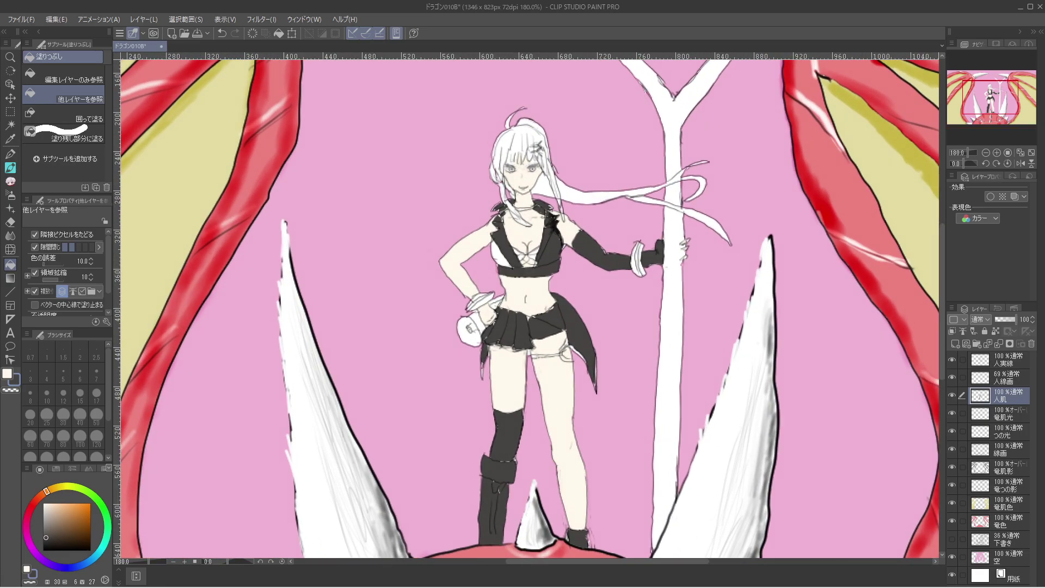
key(ctrl+s)
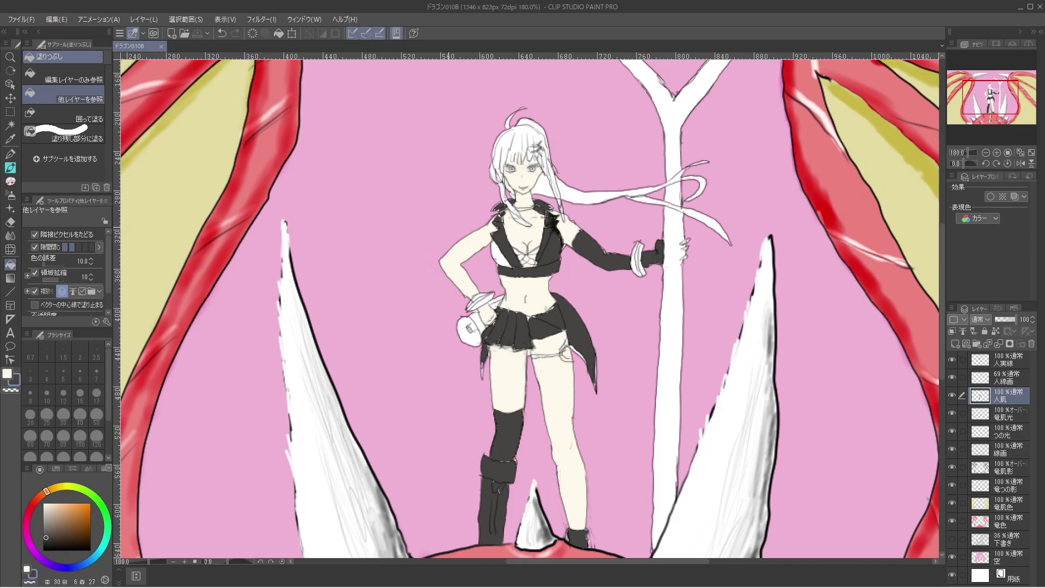
Draw hem lines just below the jacket's lower band on the 人実線 layer with the size 1 brush, and fill between them on 人肌.
scroll(496, 264, up, 3)
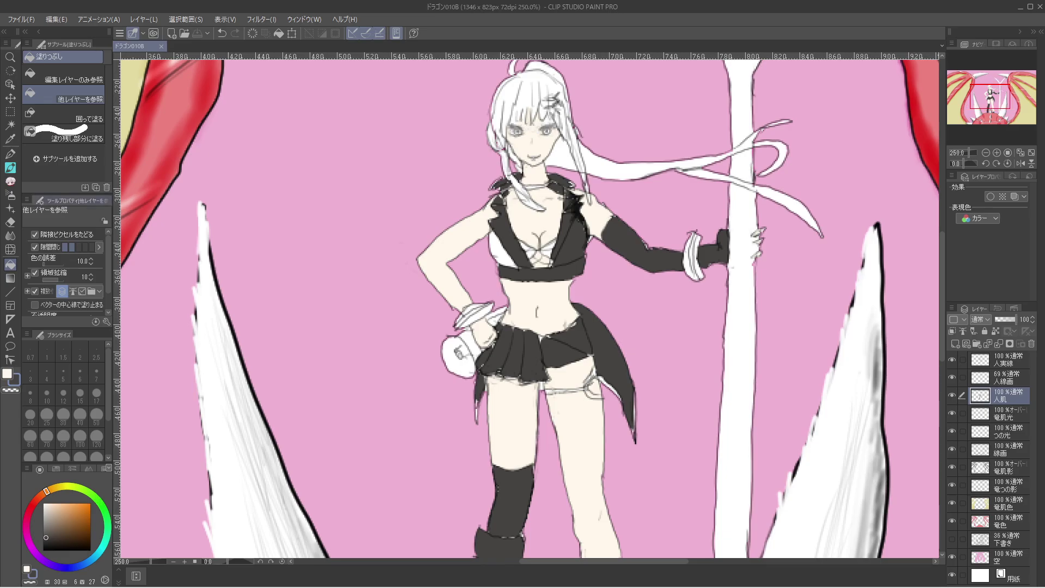
click(11, 209)
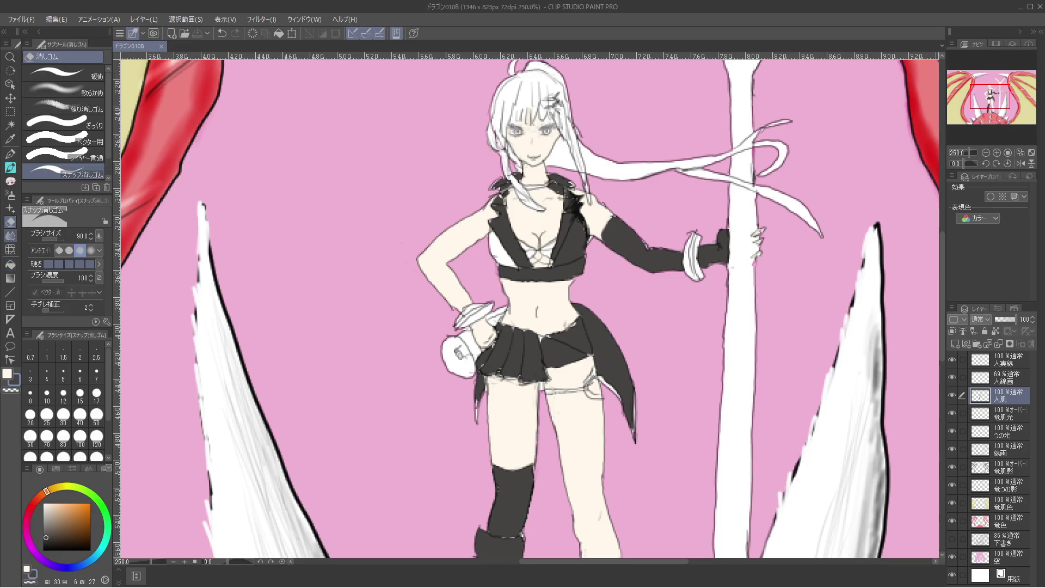
click(11, 181)
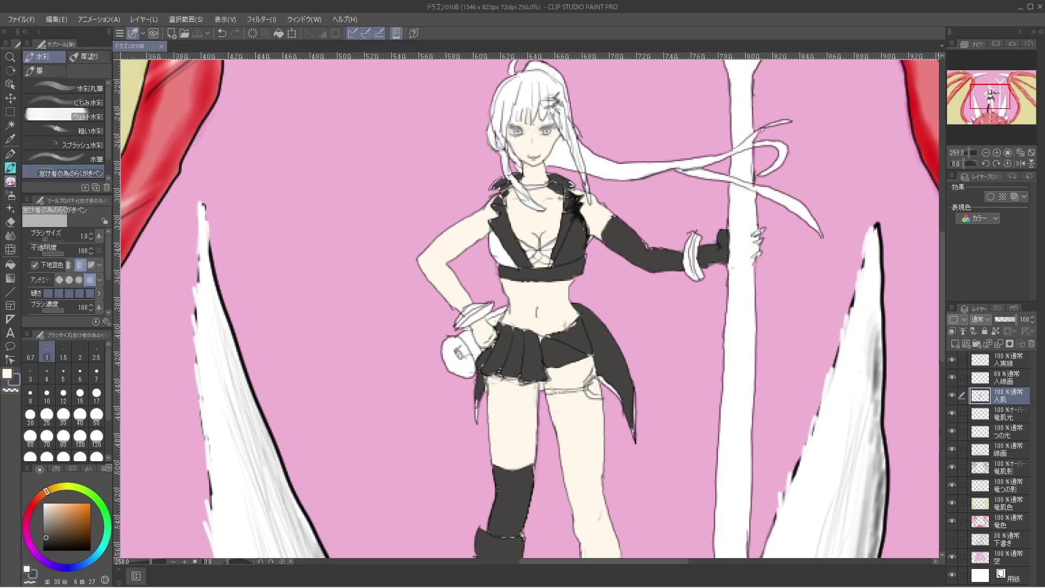
click(528, 284)
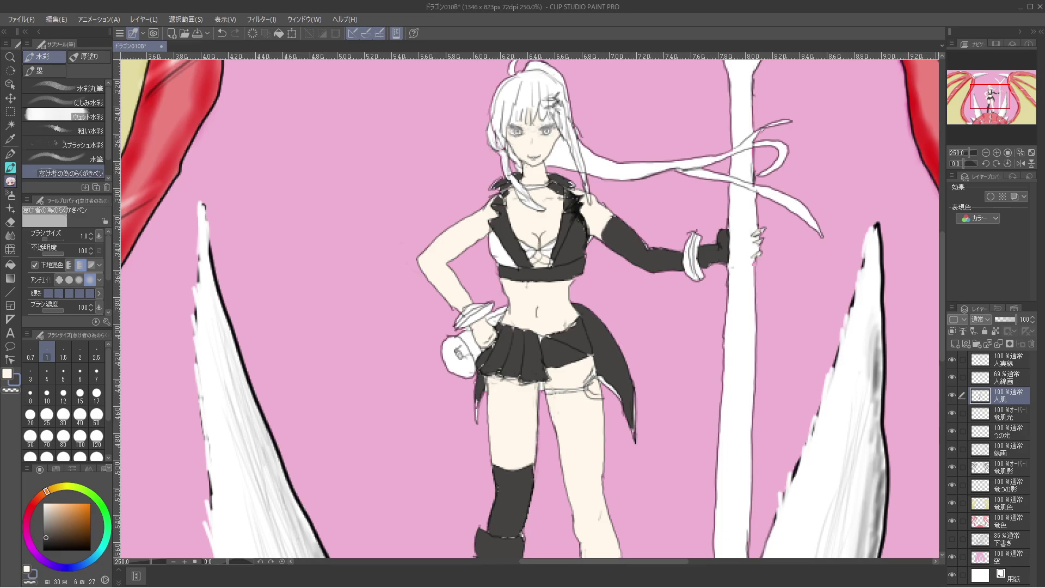
click(999, 378)
click(999, 359)
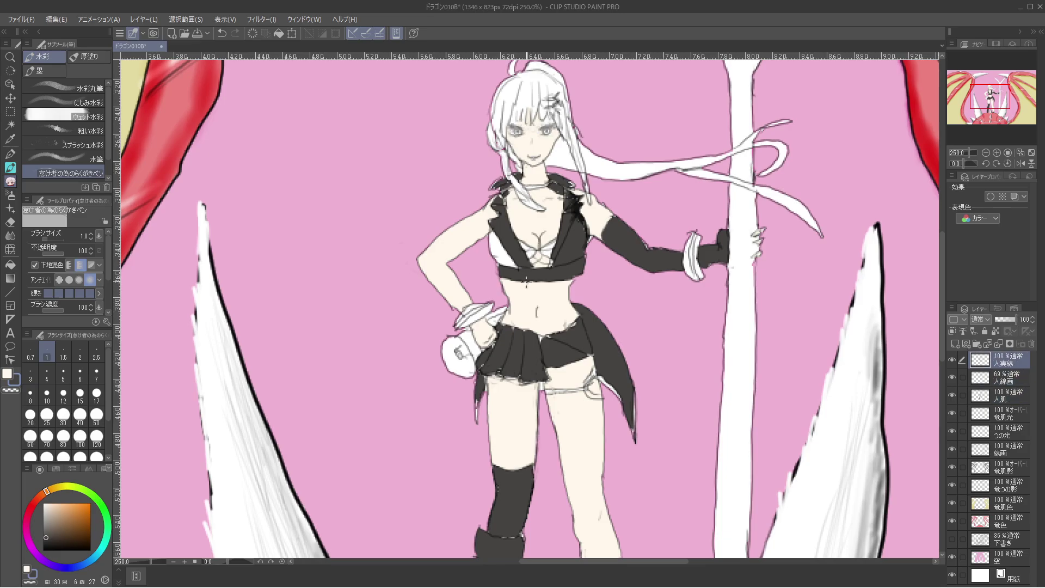
drag(527, 283, 497, 285)
key(g)
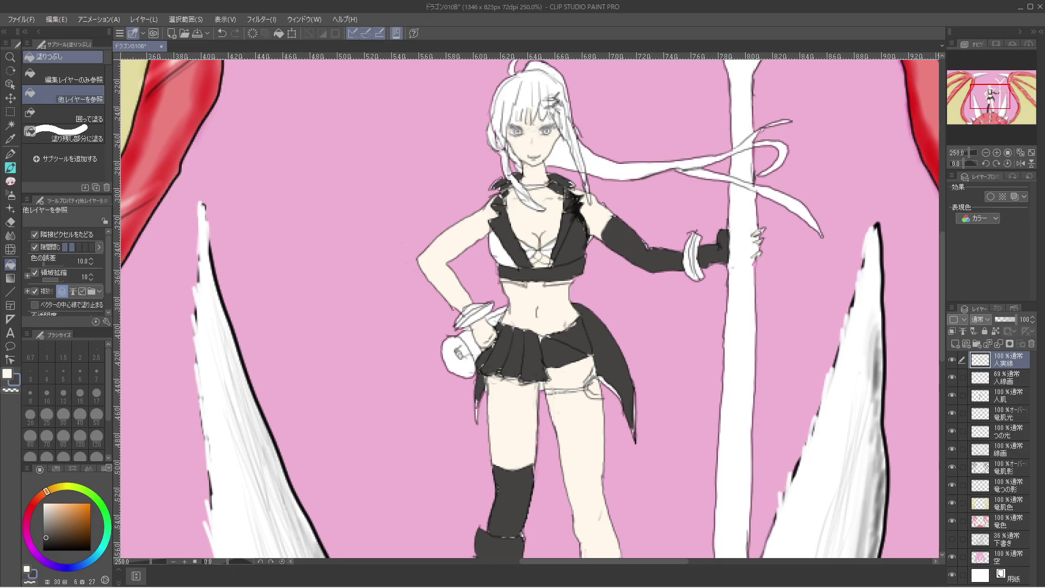
click(1002, 395)
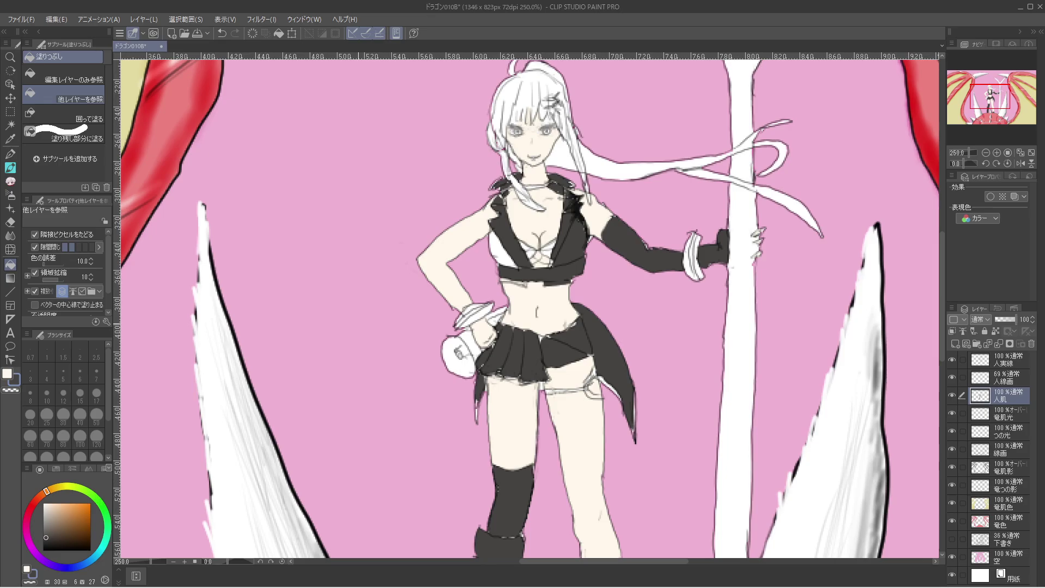
Set the main colour to white and try filling the area at the band's lower edge on the 人肌 layer.
click(7, 373)
drag(47, 509, 43, 502)
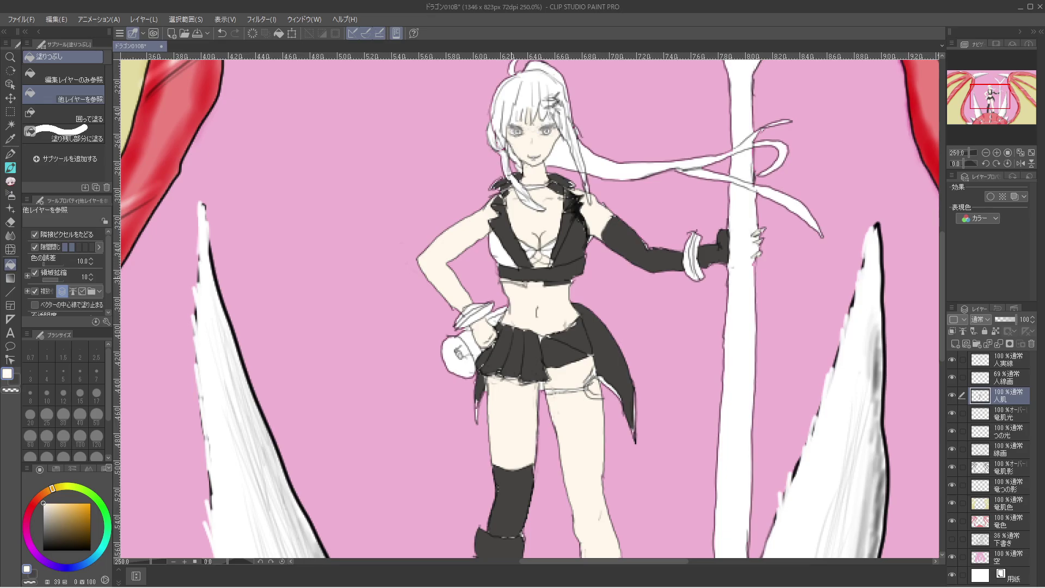
click(508, 276)
key(ctrl+z)
scroll(521, 290, up, 6)
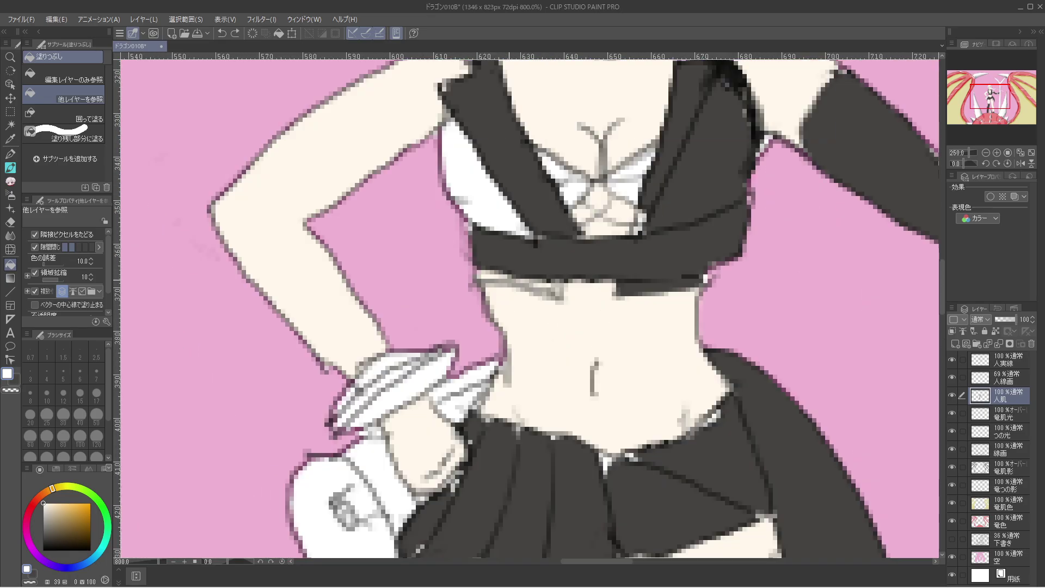
click(494, 279)
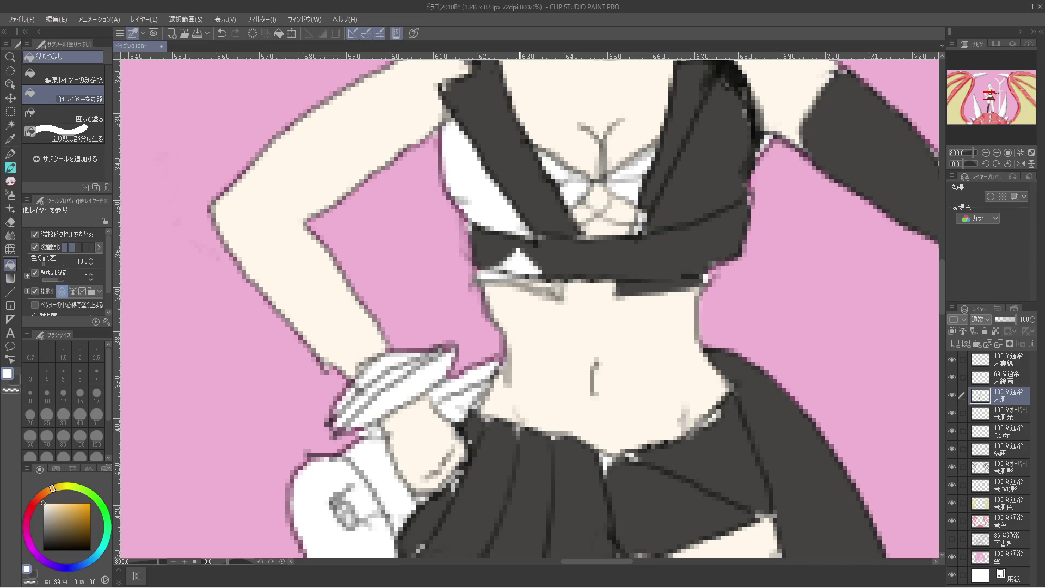
key(ctrl+z)
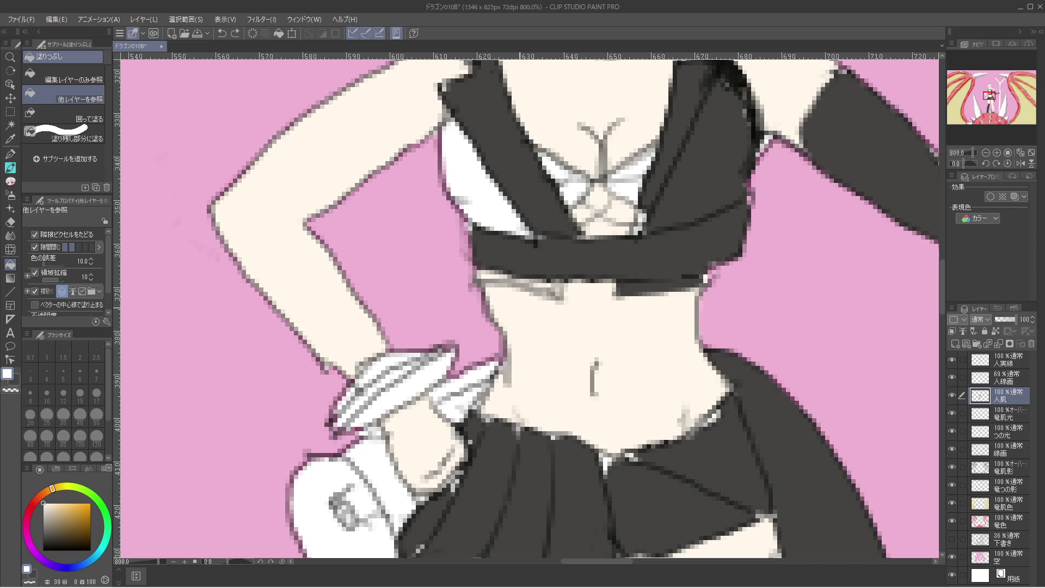
Darken the outline of the small hem strip below the jacket's lower band in black with the size 1 brush on the 人実線 layer.
click(1003, 359)
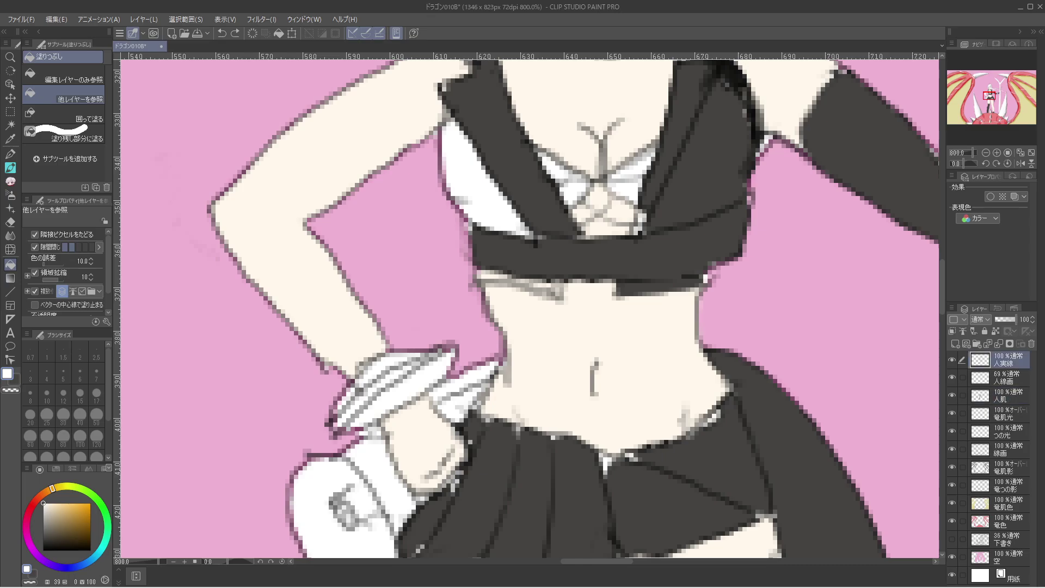
key(x)
key(b)
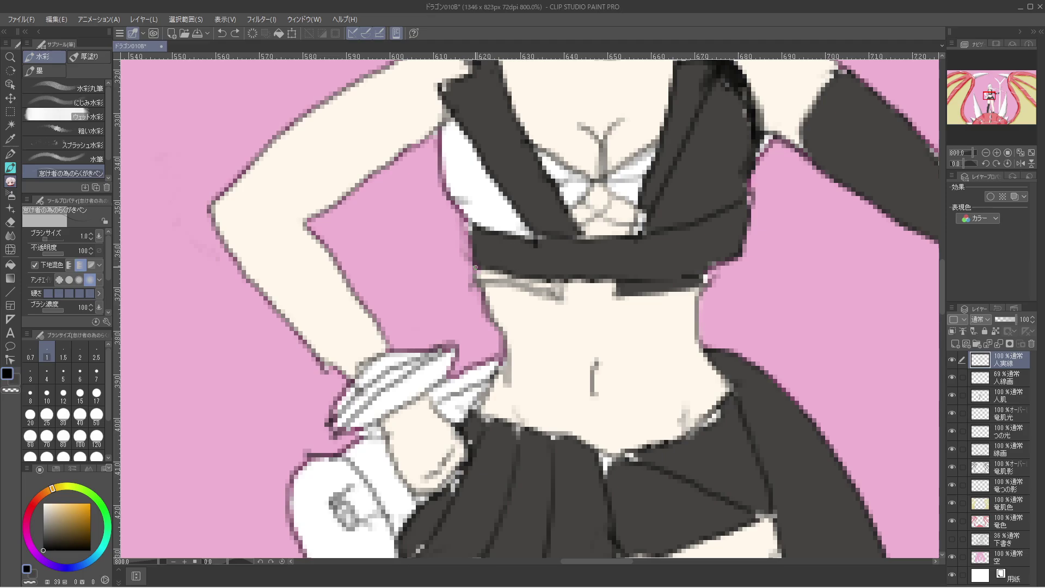
mouse_move(475, 268)
mouse_down()
mouse_move(568, 280)
mouse_move(556, 296)
mouse_move(533, 296)
mouse_move(474, 280)
mouse_move(477, 266)
mouse_up()
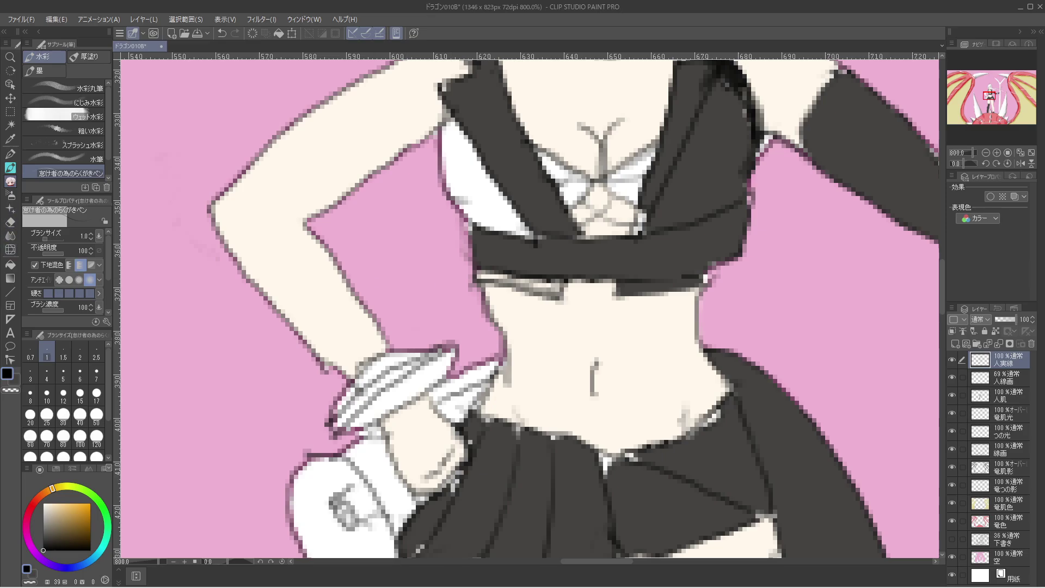
Fill the outlined hem strip below the jacket's lower band with white on the 人肌 layer.
click(999, 395)
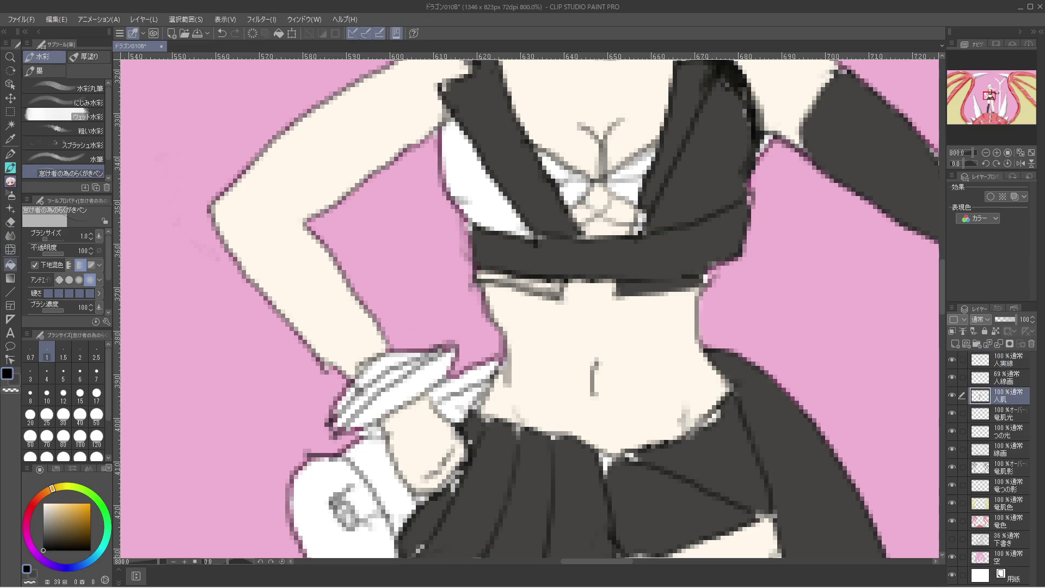
click(10, 265)
key(x)
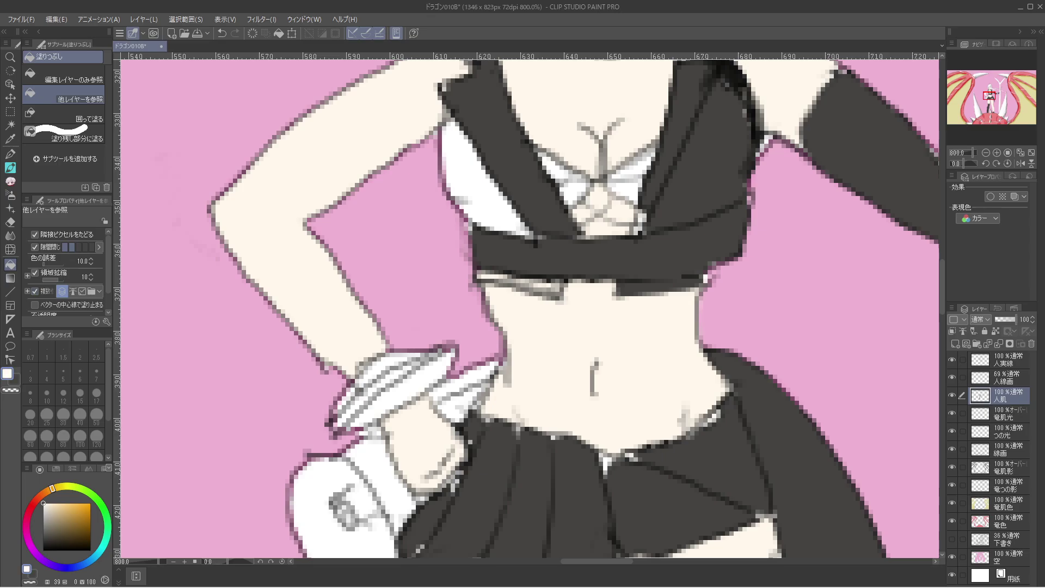
click(498, 276)
click(547, 282)
click(543, 264)
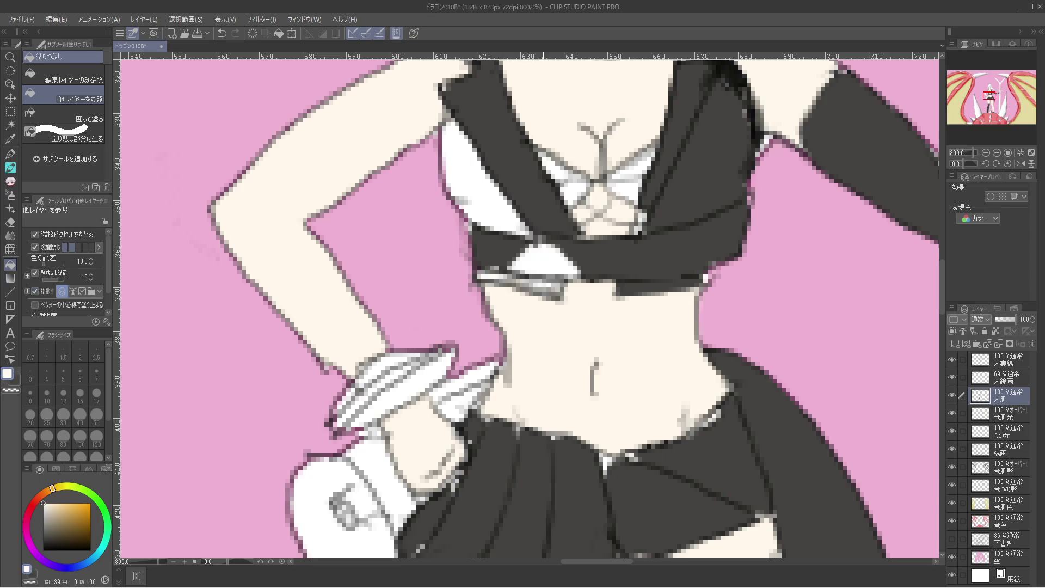
click(520, 280)
key(ctrl+z)
key(ctrl+z)
key(ctrl+y)
key(ctrl+z)
key(ctrl+y)
key(ctrl+z)
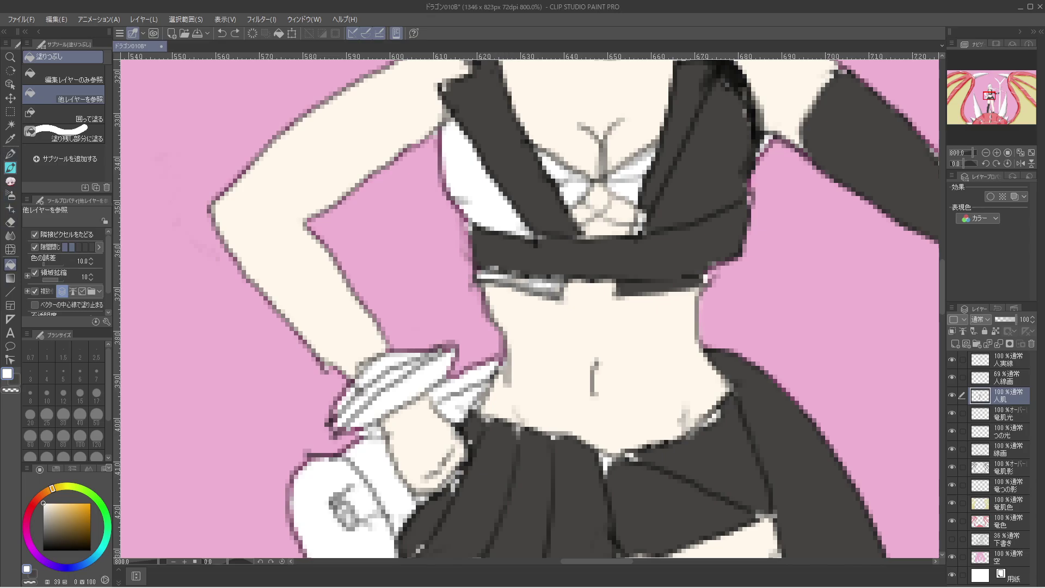
Touch up the remaining gaps in the hem strip with white on the 人肌 layer using the size 1 brush.
click(10, 181)
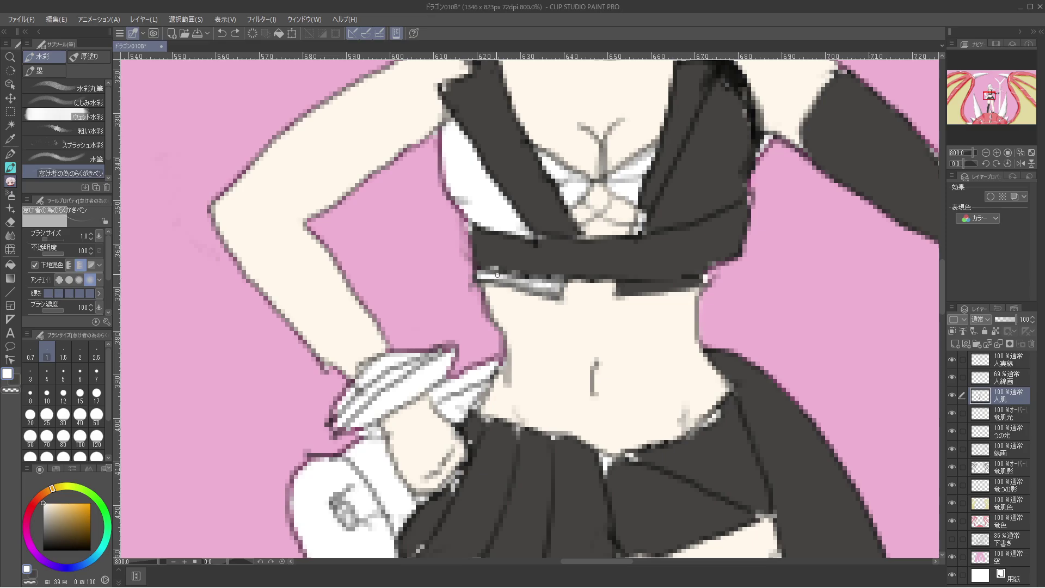
drag(549, 289, 552, 289)
Examine the whole illustration at 100% and the woman's face, hair and jacket up close for unfinished lines and gaps.
key(ctrl+alt+0)
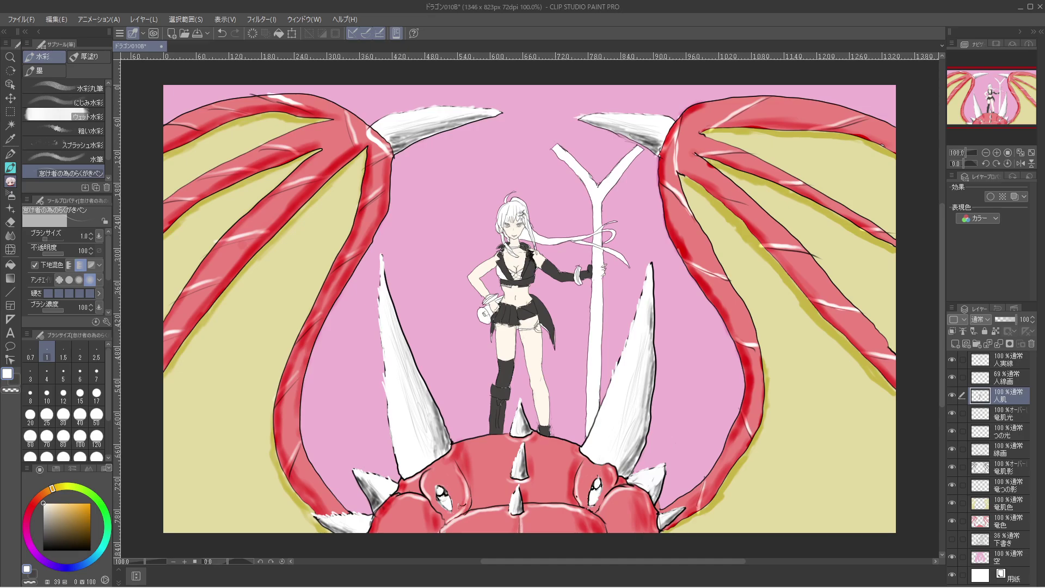
scroll(530, 309, up, 7)
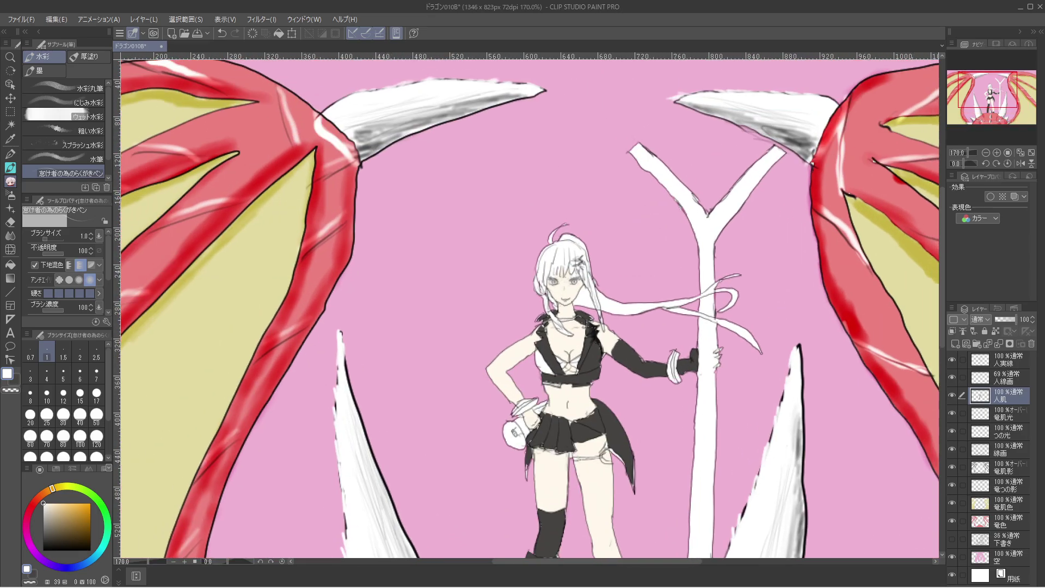
scroll(816, 173, up, 3)
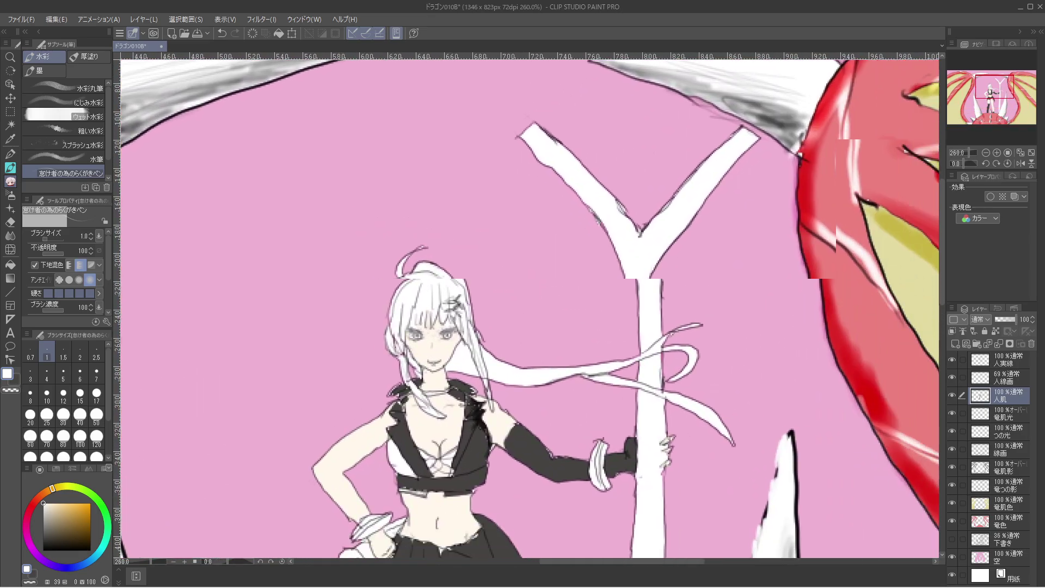
drag(490, 340, 535, 317)
scroll(535, 317, up, 10)
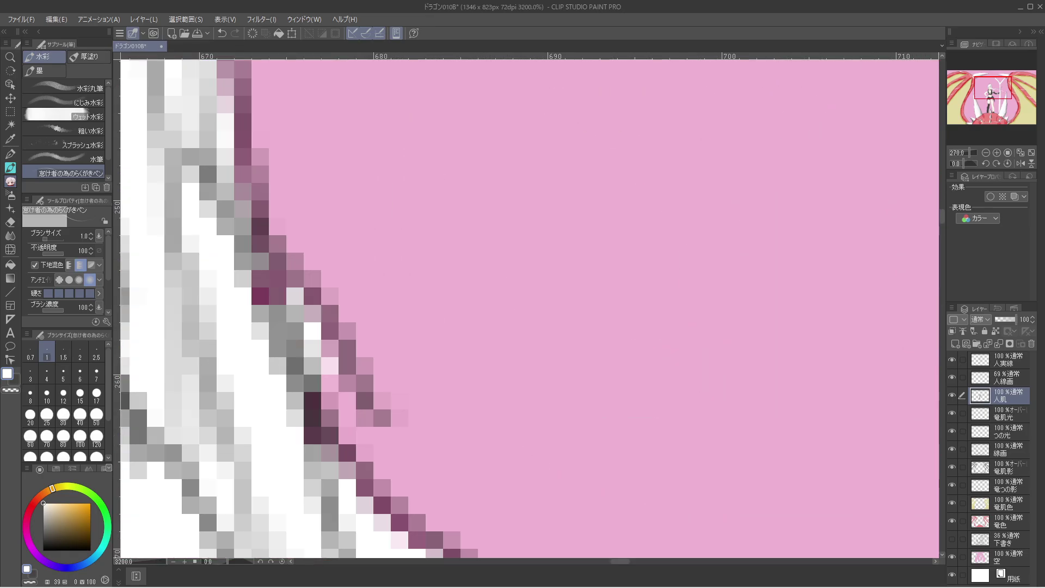
scroll(528, 305, down, 5)
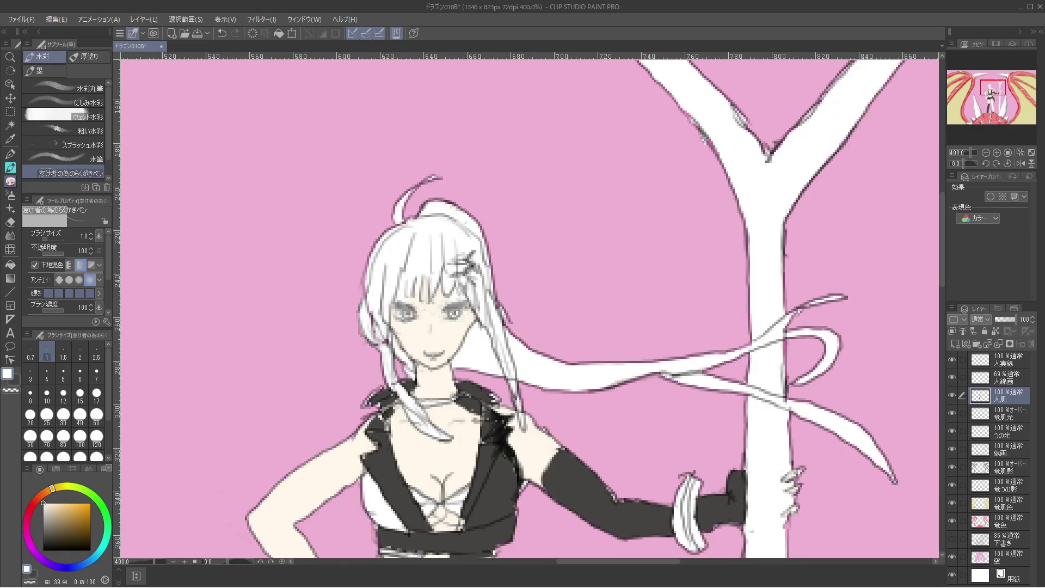
drag(272, 316, 699, 244)
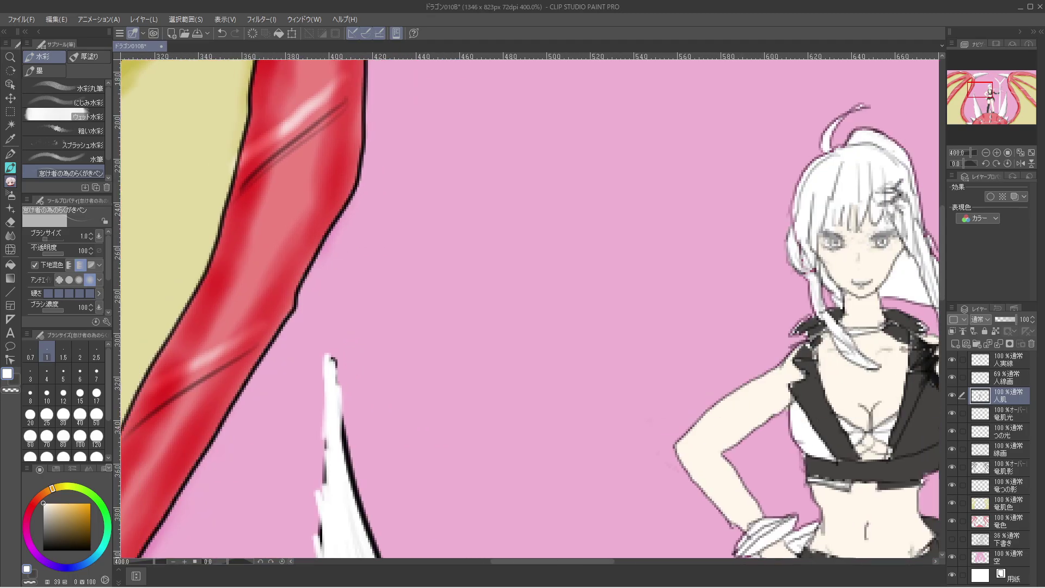
scroll(528, 305, right, 5)
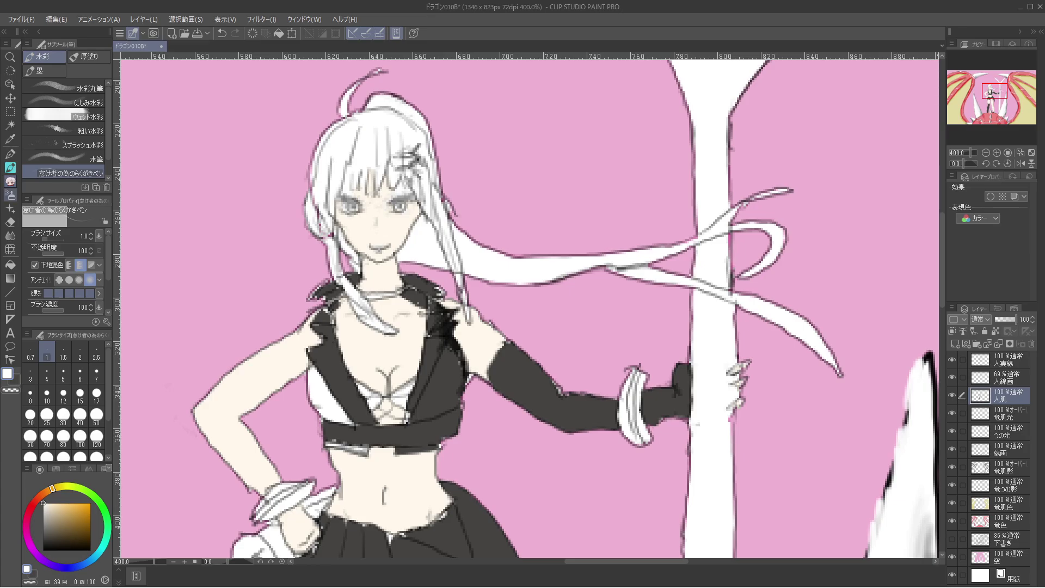
click(10, 222)
scroll(390, 204, up, 5)
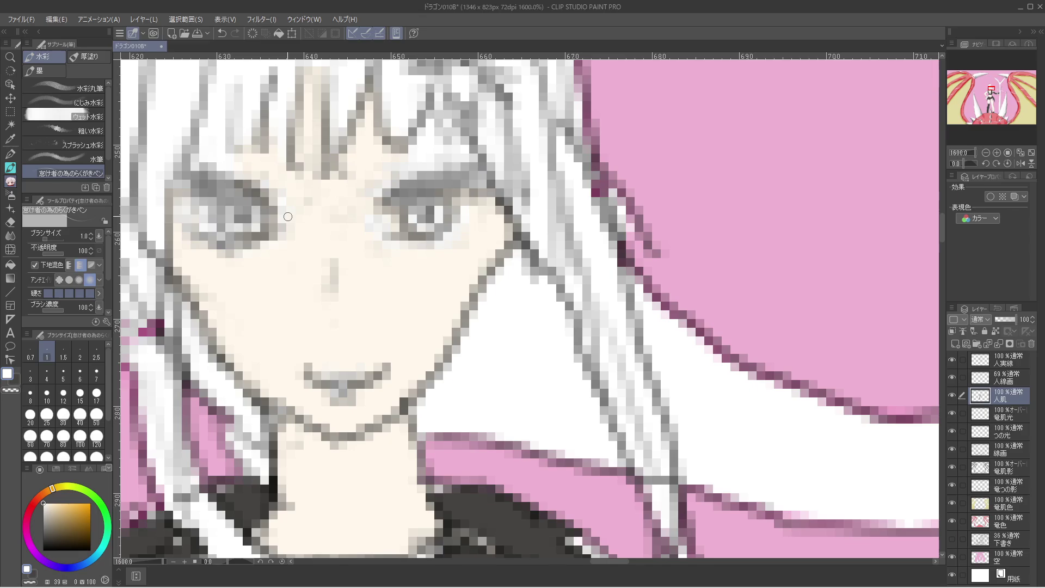
key(ctrl+alt+0)
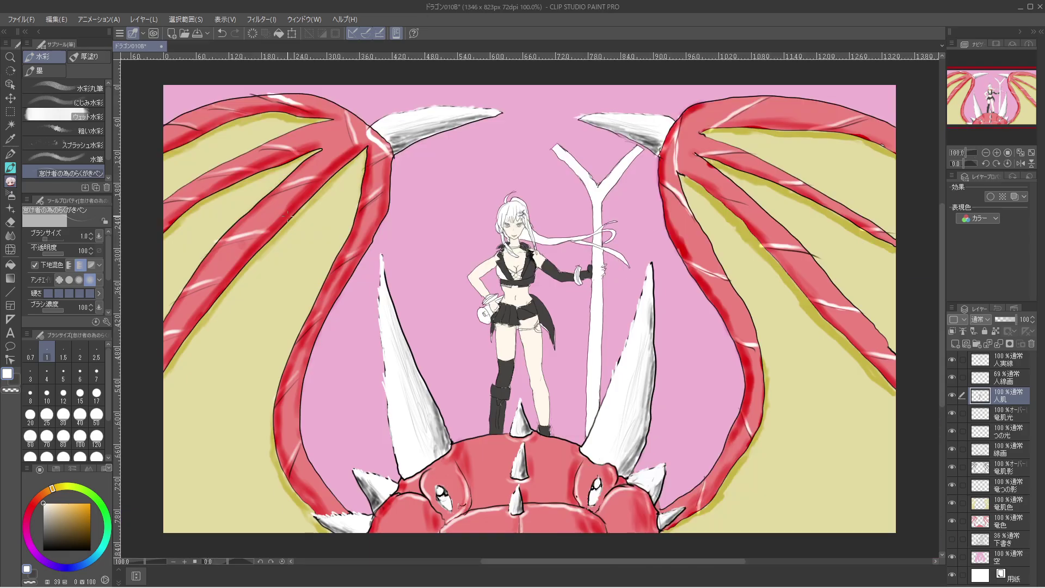
scroll(287, 217, up, 1)
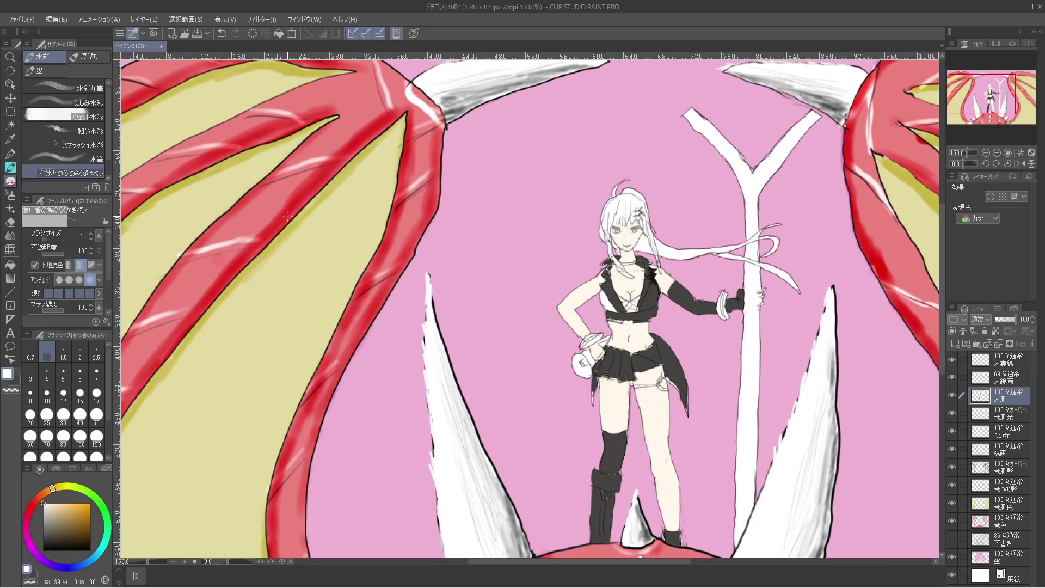
scroll(288, 216, up, 2)
drag(562, 381, 357, 392)
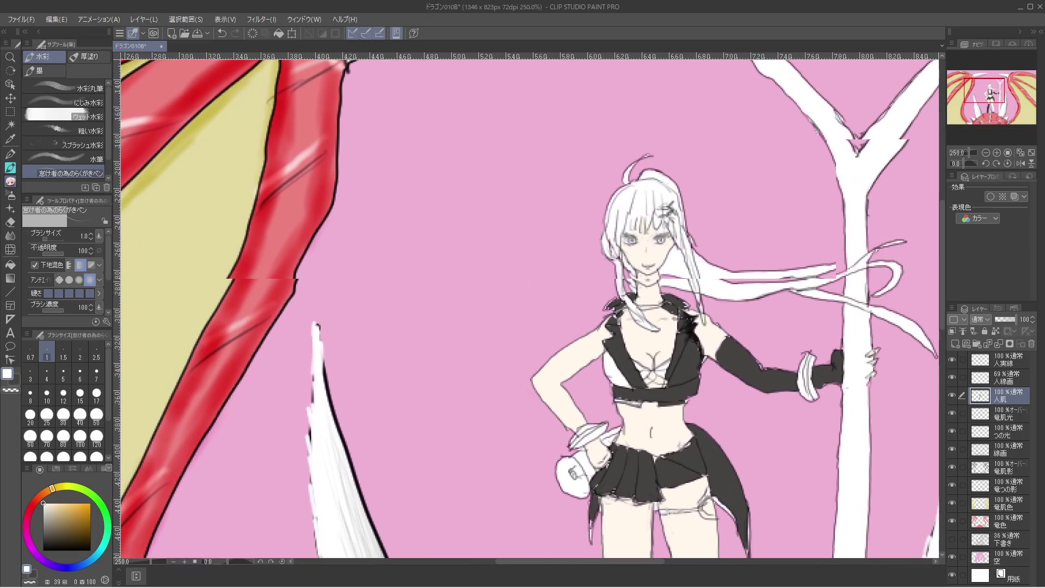
scroll(530, 308, right, 4)
scroll(598, 278, up, 10)
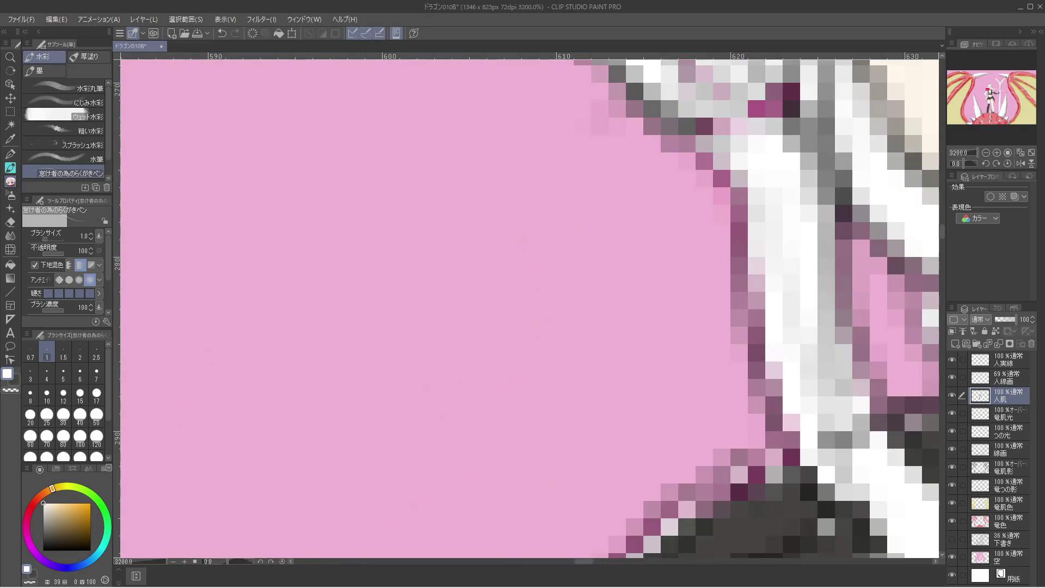
scroll(599, 278, down, 6)
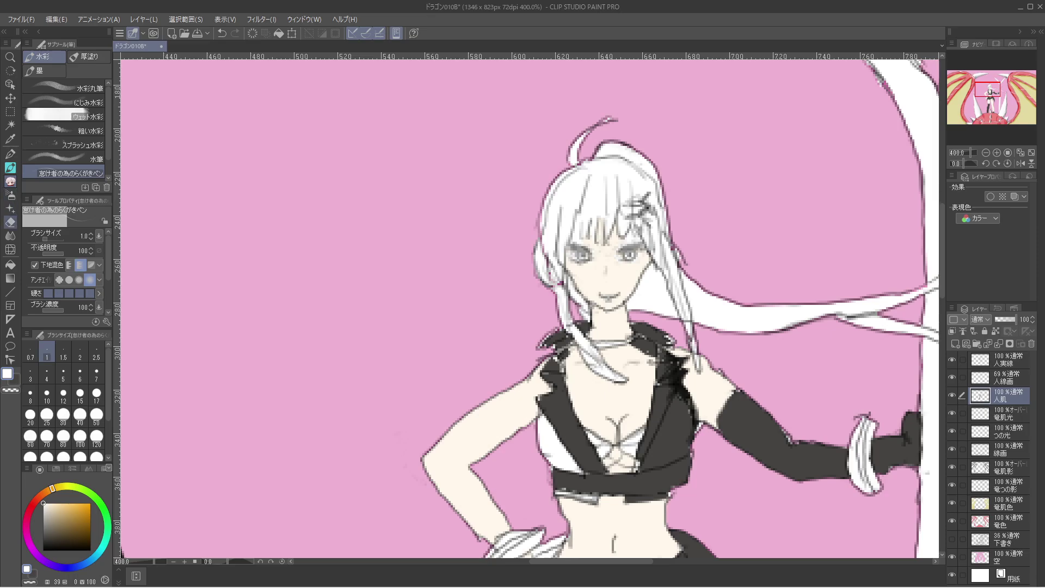
Make 人実線 the active layer.
click(1002, 359)
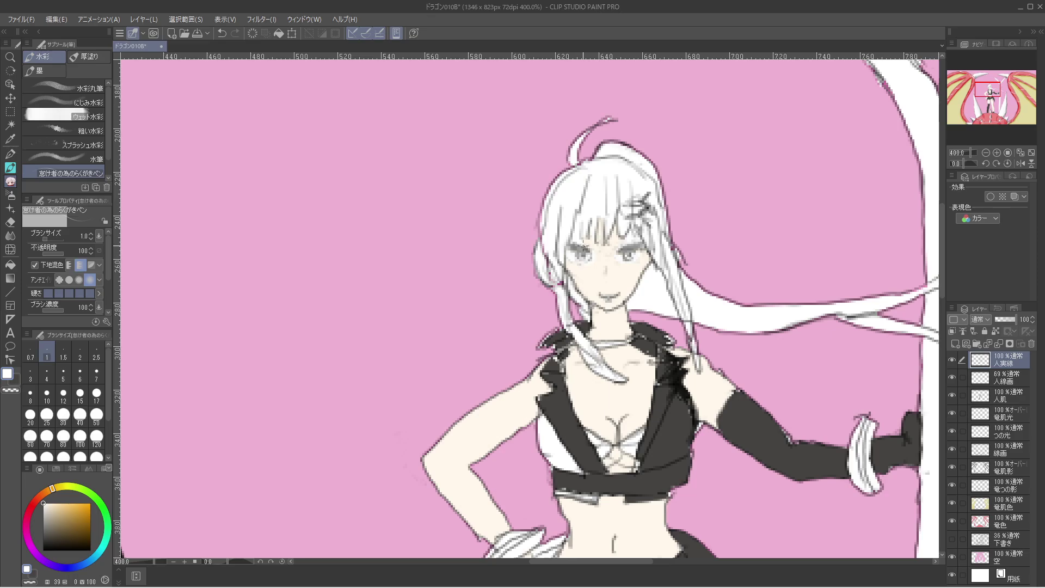
Review the whole illustration at 100% and the woman's face and jacket up close, and save the file.
key(ctrl+alt+0)
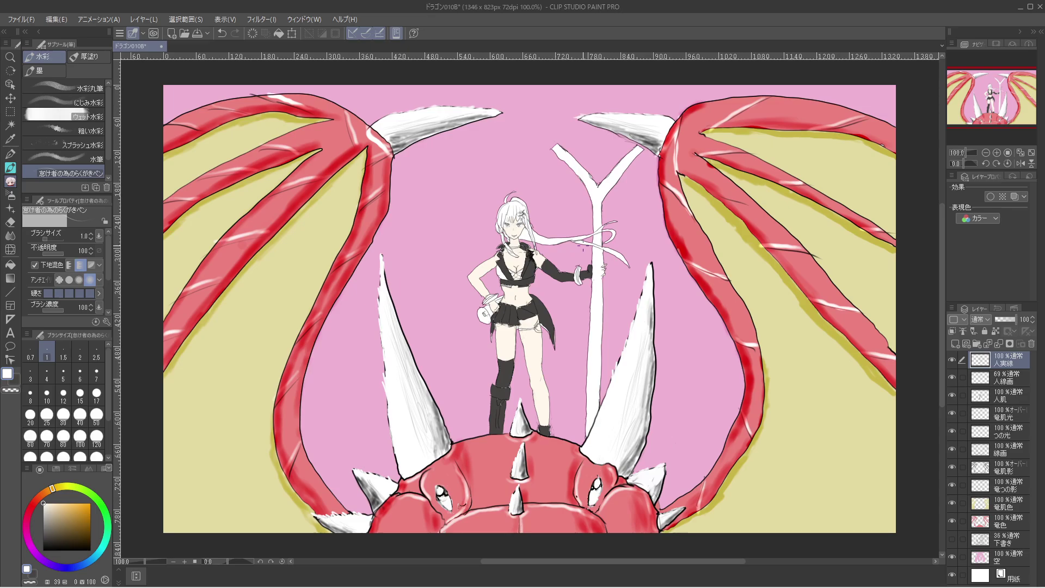
scroll(580, 246, up, 1)
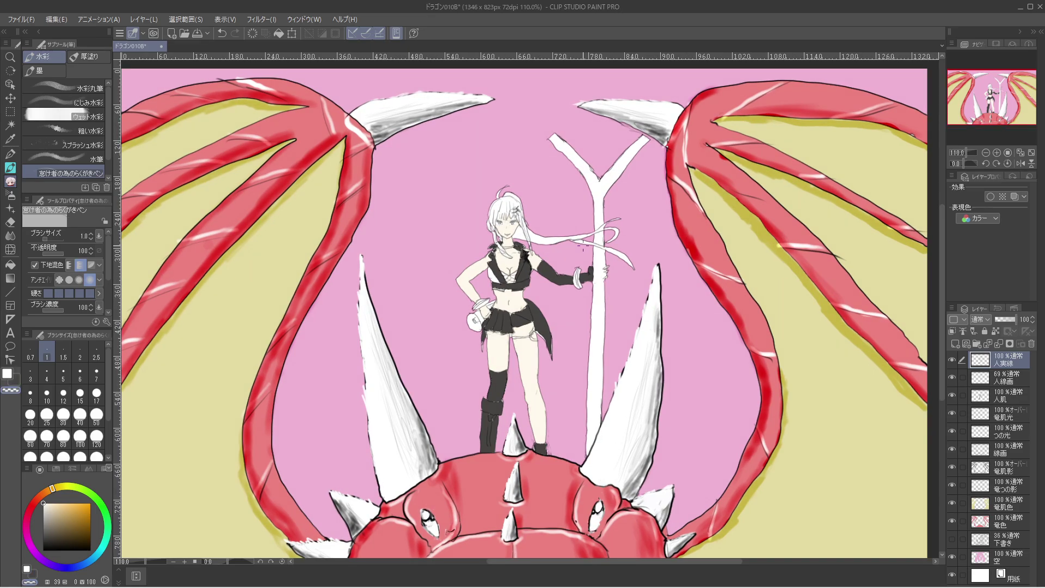
scroll(583, 246, up, 5)
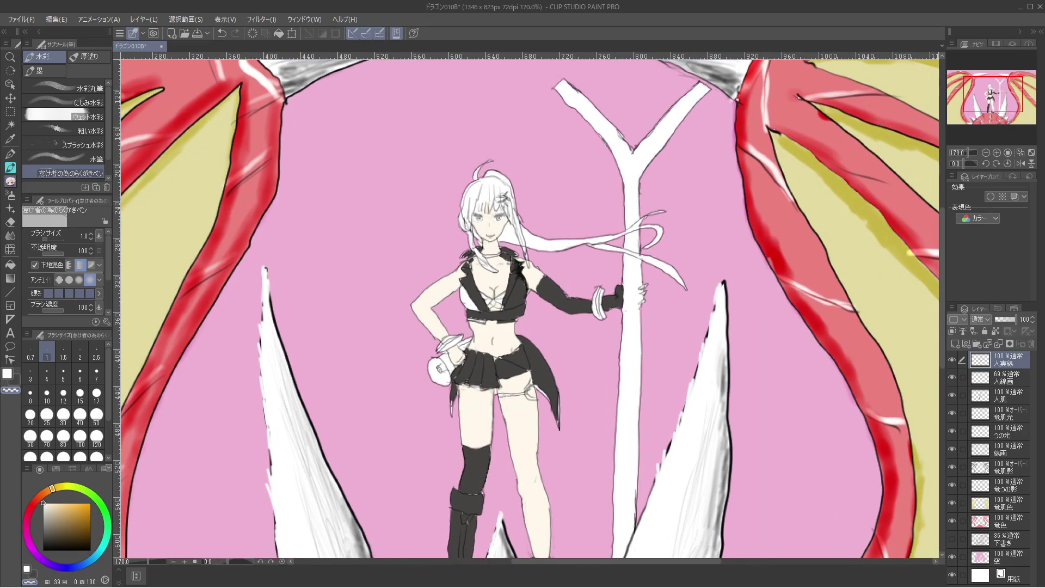
drag(583, 245, 677, 380)
scroll(581, 247, up, 3)
scroll(653, 281, up, 3)
scroll(550, 364, up, 8)
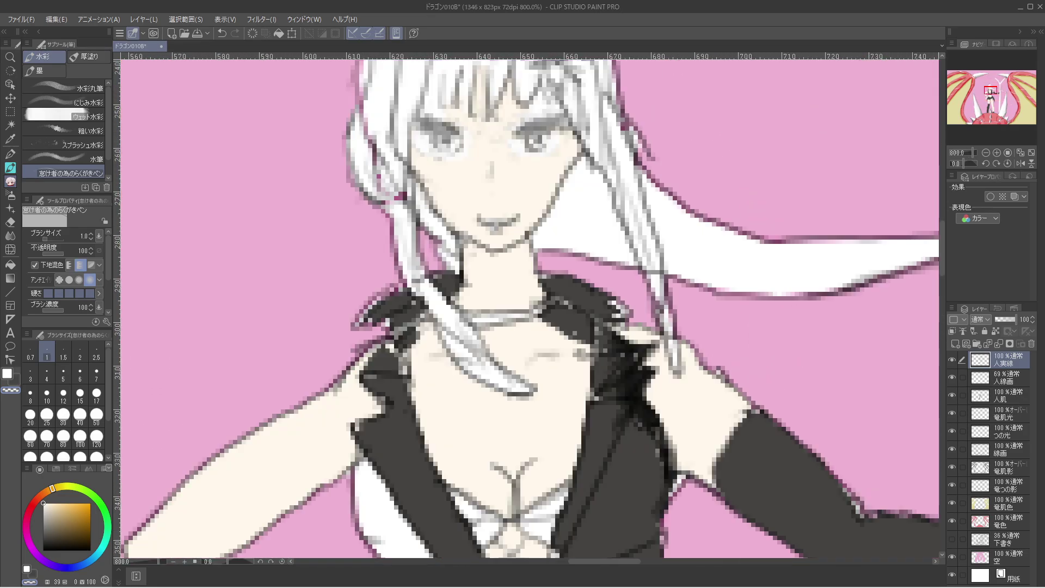
drag(381, 272, 414, 453)
drag(584, 344, 474, 272)
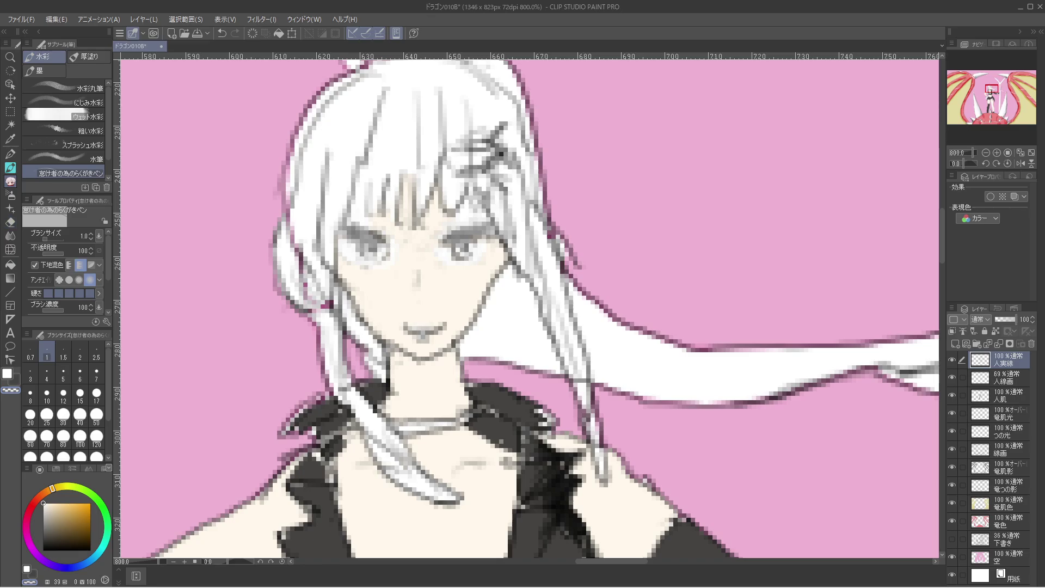
alt+click(394, 290)
key(ctrl+s)
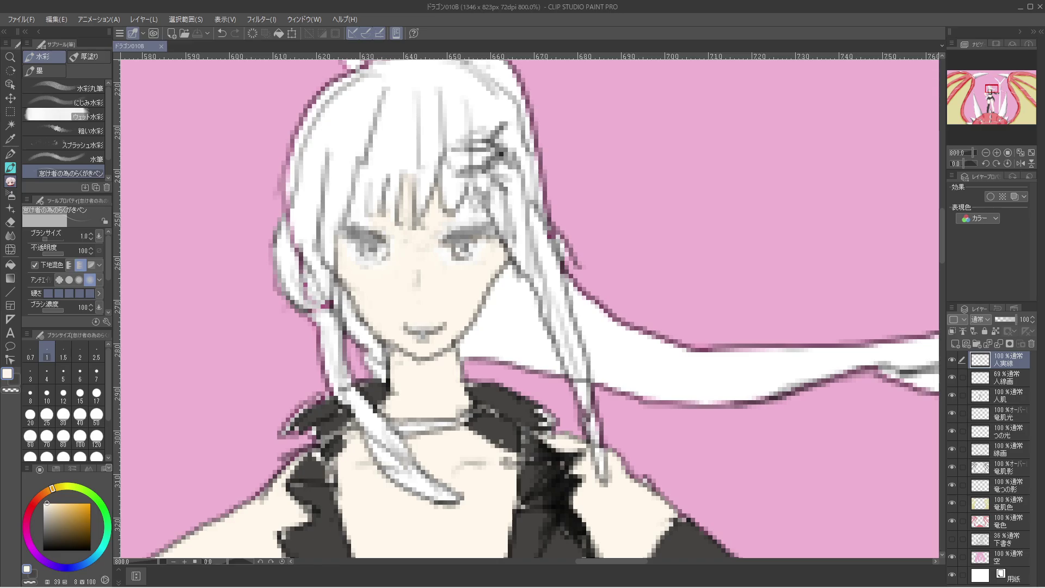
Colour the irises of both of the woman's eyes turquoise on the 人実線 layer with the size 1 brush.
drag(81, 564, 105, 541)
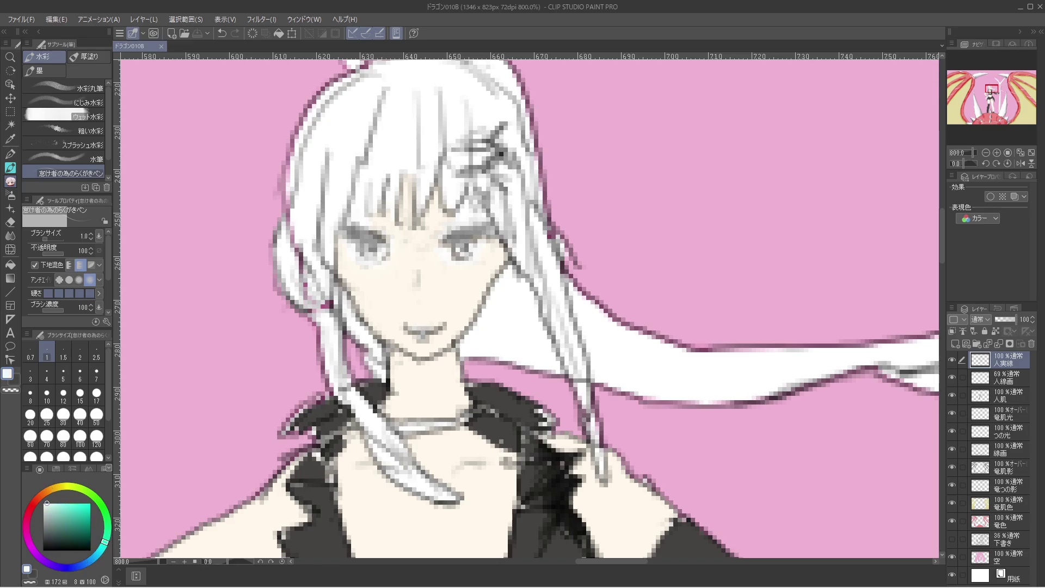
drag(76, 507, 75, 504)
mouse_move(379, 250)
mouse_down()
mouse_move(365, 256)
mouse_move(385, 243)
mouse_up()
drag(459, 252, 471, 246)
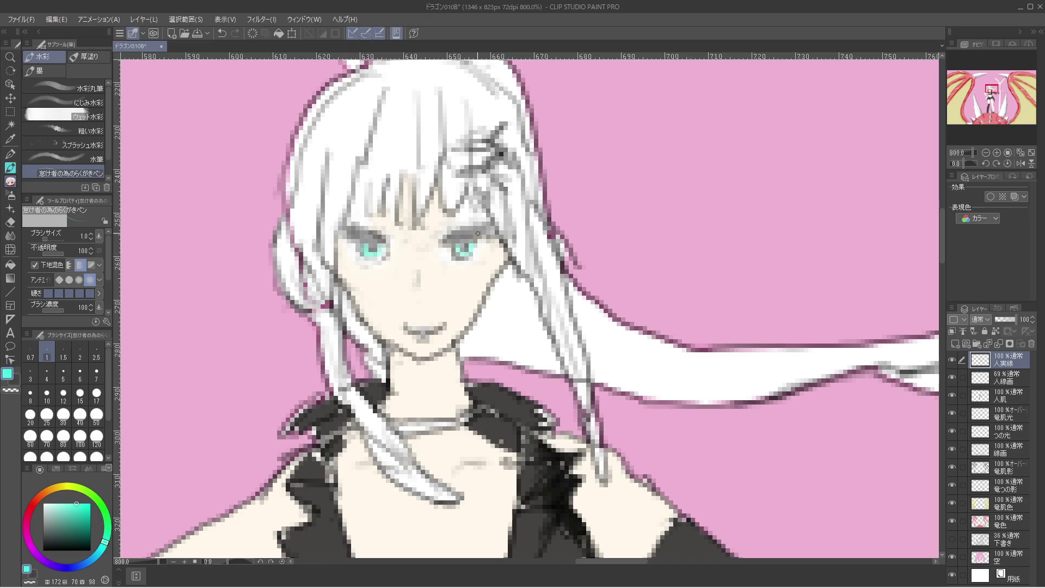
Paint near-black pupils in the turquoise irises of both eyes.
key(ctrl+alt+0)
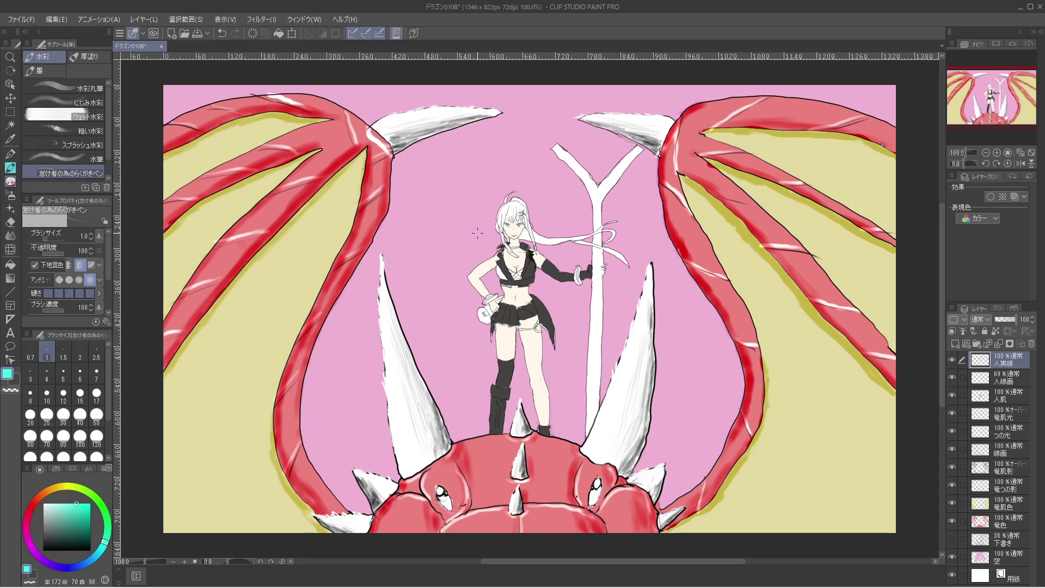
scroll(477, 233, up, 4)
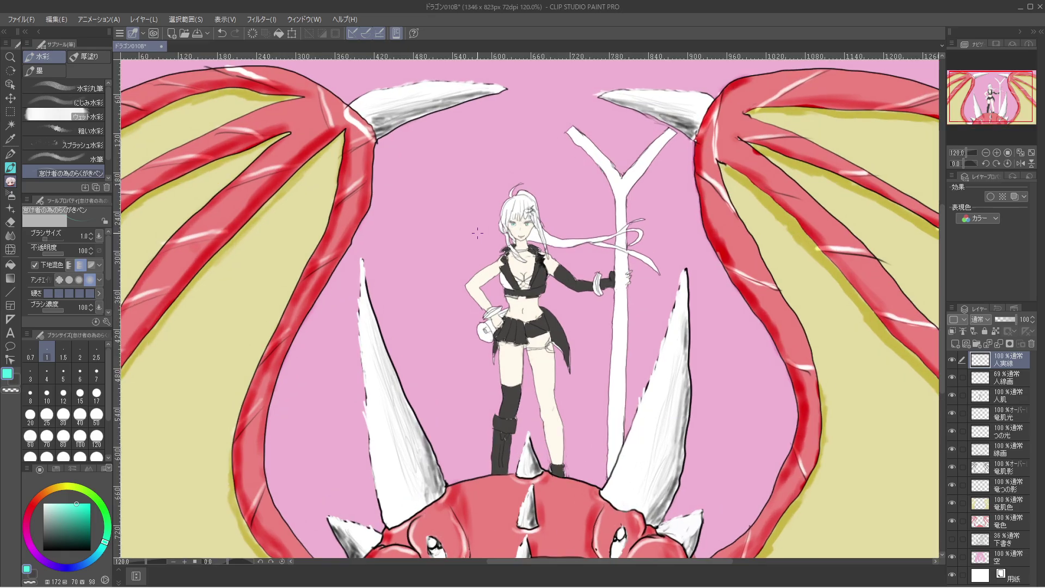
scroll(477, 233, up, 3)
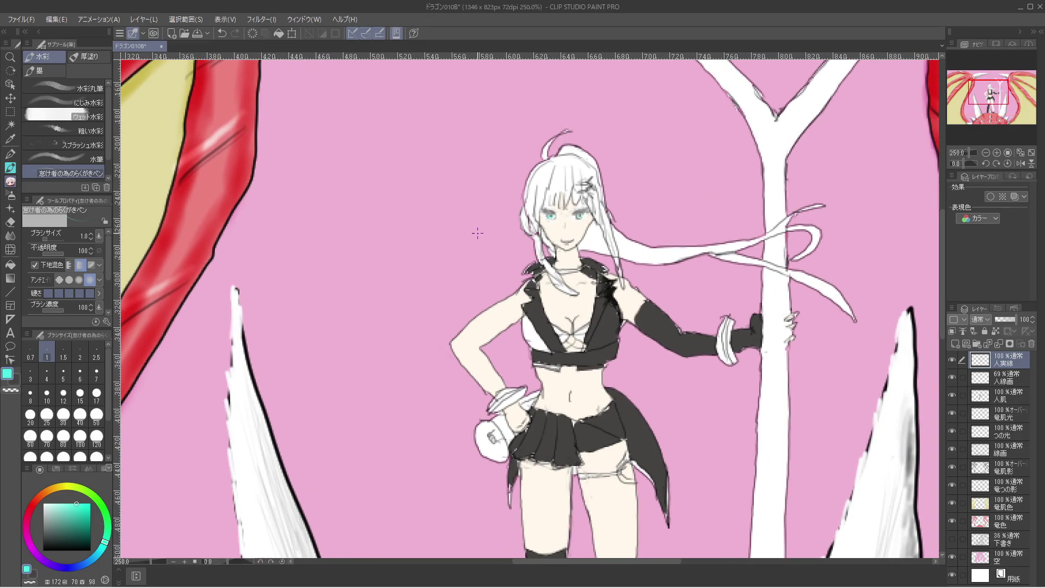
scroll(477, 233, up, 10)
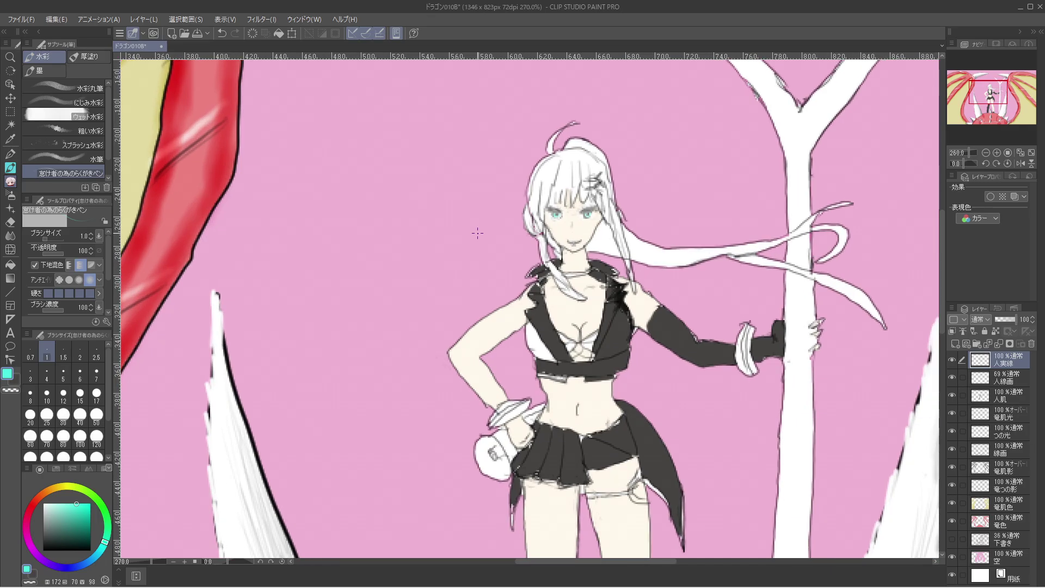
scroll(478, 233, down, 5)
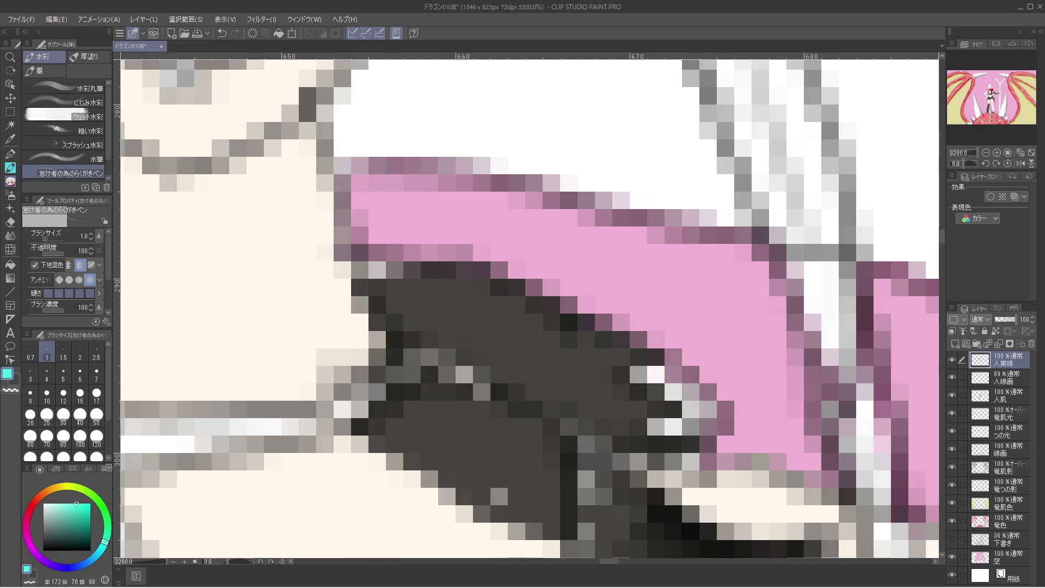
scroll(536, 318, down, 2)
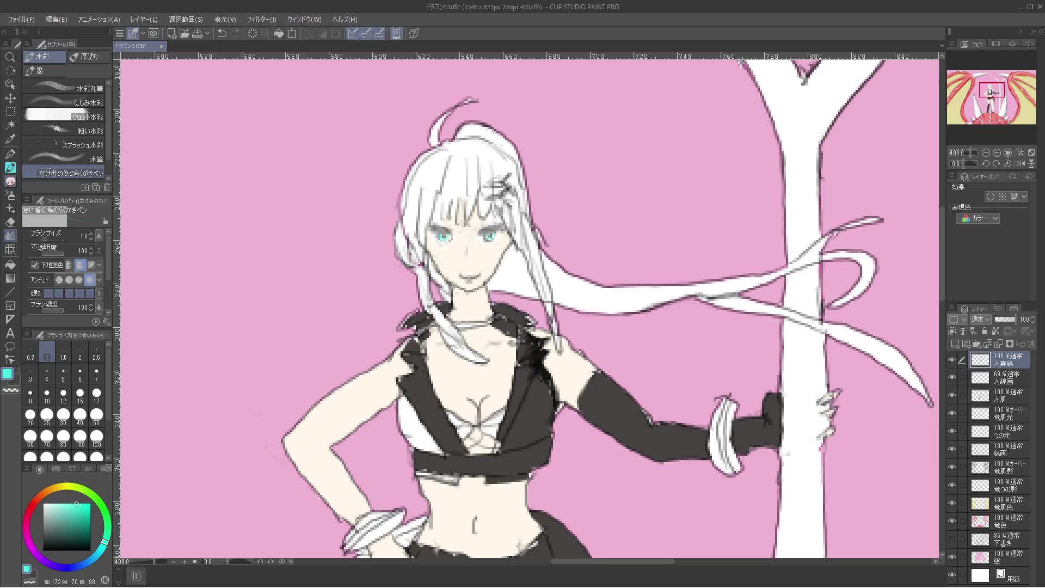
click(43, 550)
key(ctrl+plus)
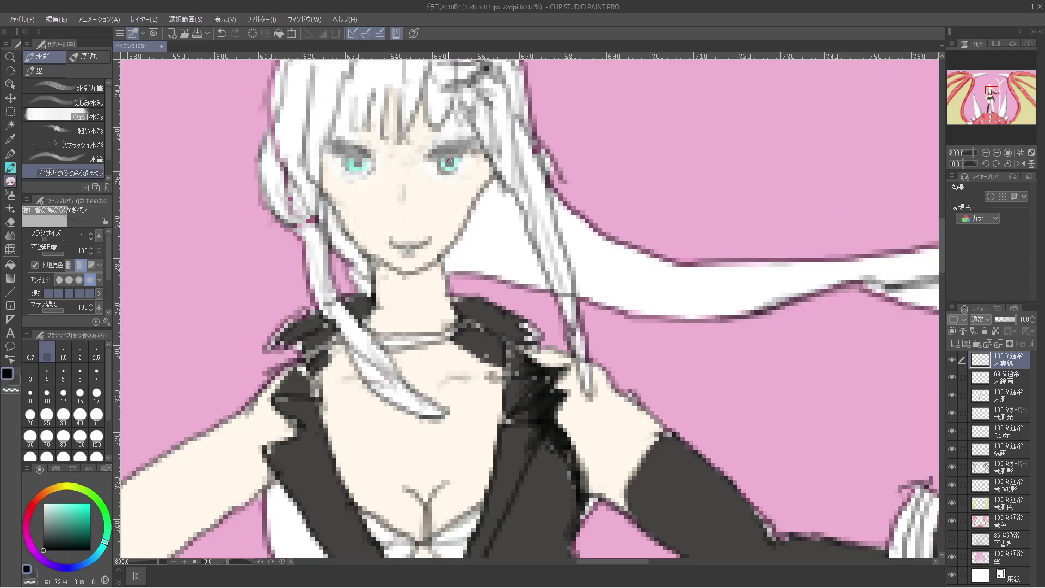
click(449, 164)
Dot small white highlights beside the pupils of both eyes.
key(ctrl+alt+0)
scroll(366, 150, up, 4)
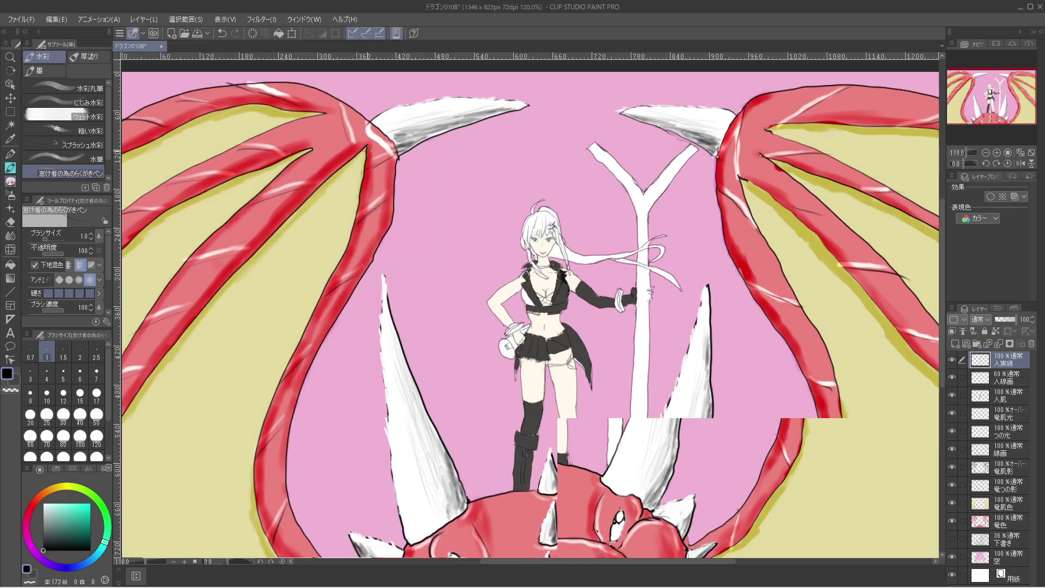
scroll(691, 308, up, 4)
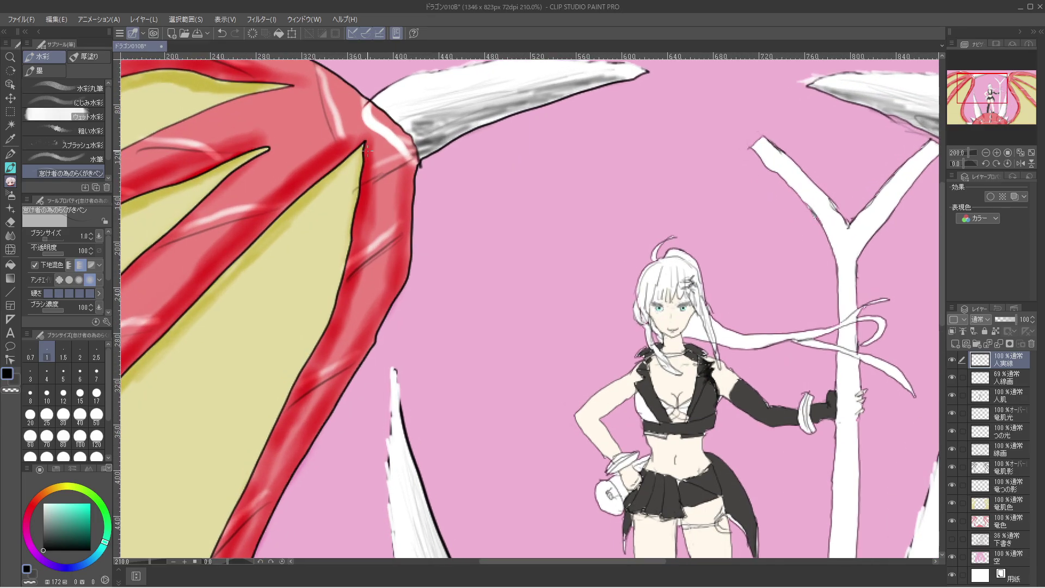
scroll(692, 308, up, 5)
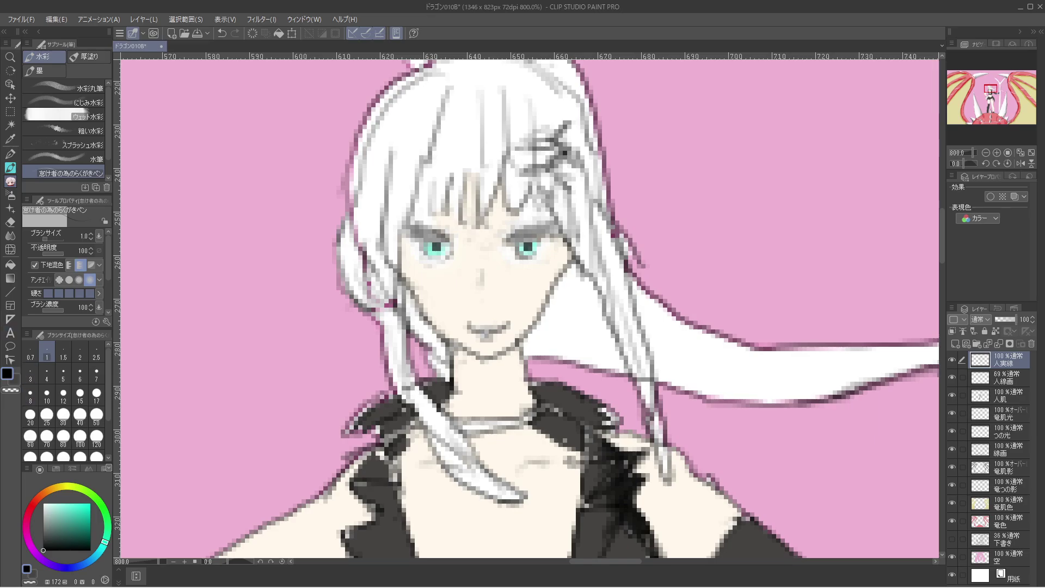
key(x)
click(435, 246)
click(526, 245)
click(527, 246)
Darken the upper lids and the side edges of both eyes around the irises with near-black.
key(ctrl+alt+0)
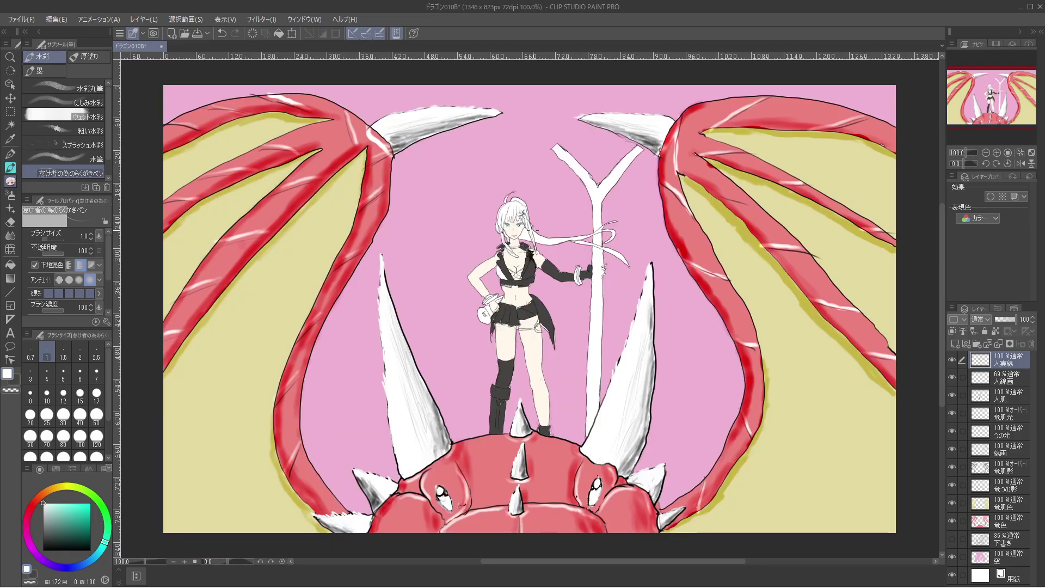
scroll(530, 229, up, 4)
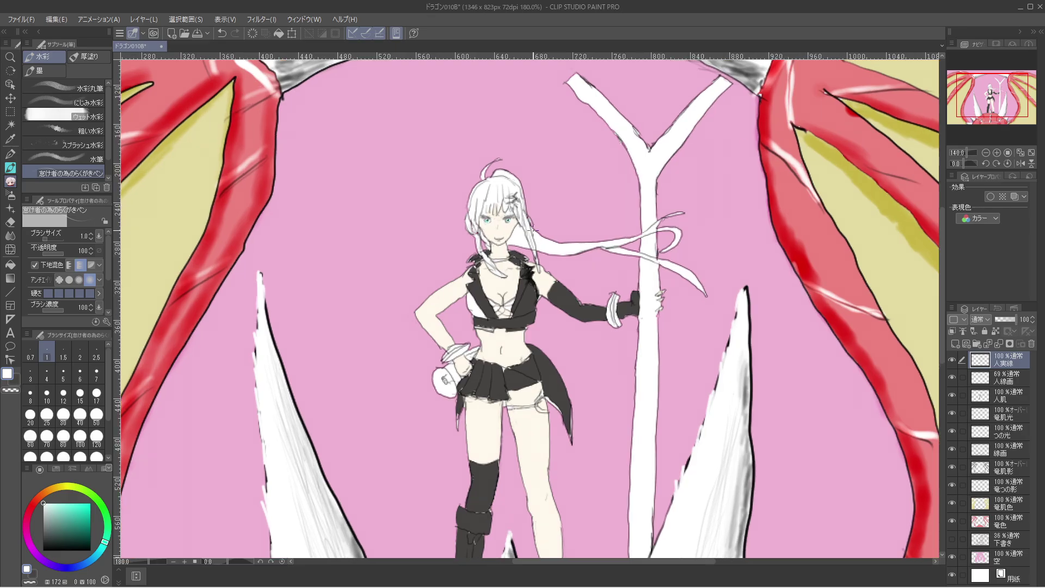
scroll(531, 229, up, 2)
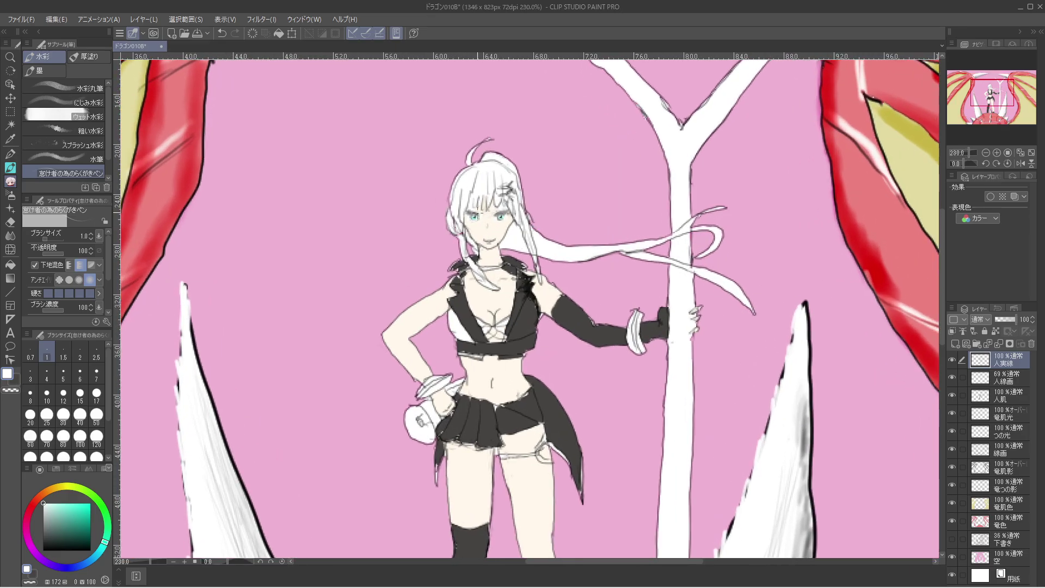
scroll(479, 215, up, 8)
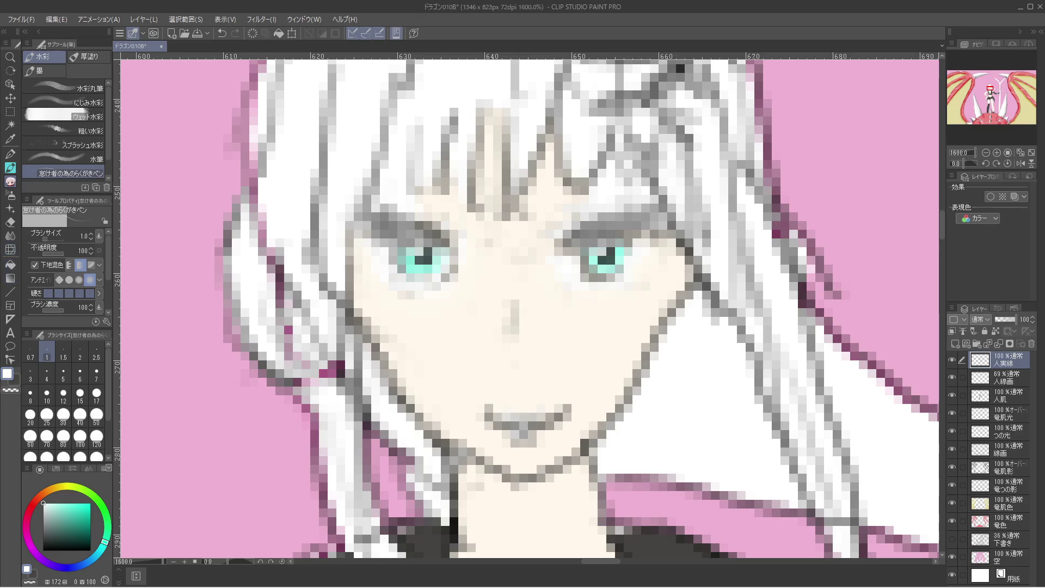
key(x)
mouse_move(394, 245)
mouse_down()
mouse_move(396, 269)
mouse_move(410, 274)
mouse_move(393, 242)
mouse_up()
mouse_move(578, 245)
mouse_down()
mouse_move(586, 272)
mouse_move(609, 277)
mouse_move(588, 275)
mouse_move(580, 242)
mouse_up()
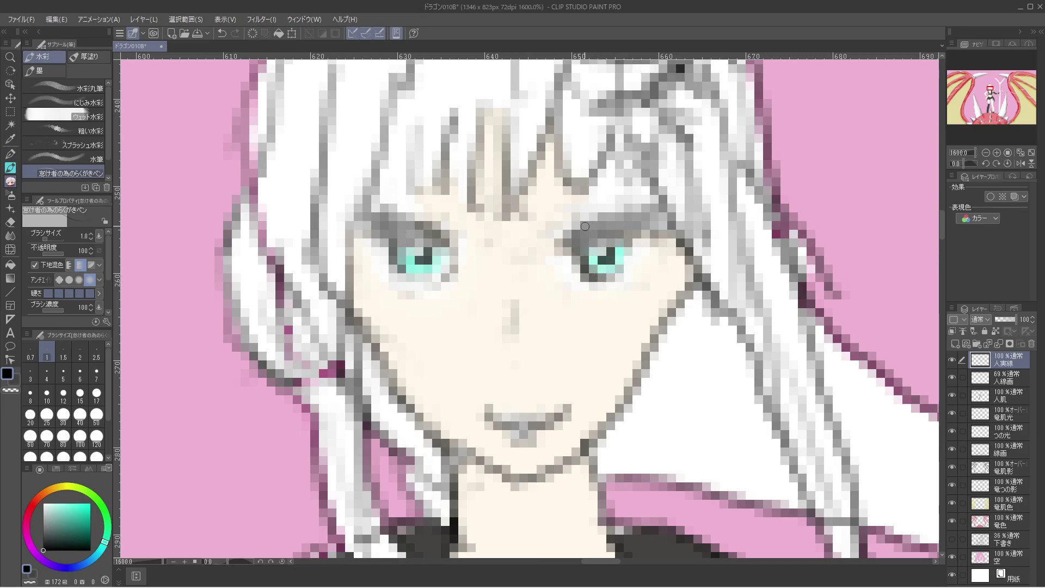
drag(394, 243, 413, 273)
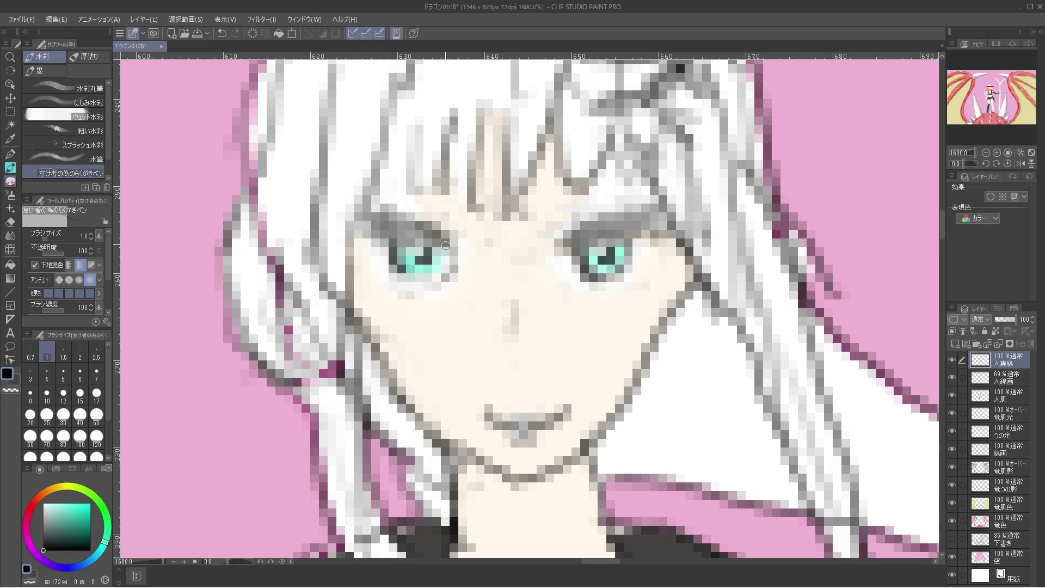
drag(445, 247, 433, 272)
Set the secondary colour to white and lighten the dark patches under the lids beside both irises.
key(x)
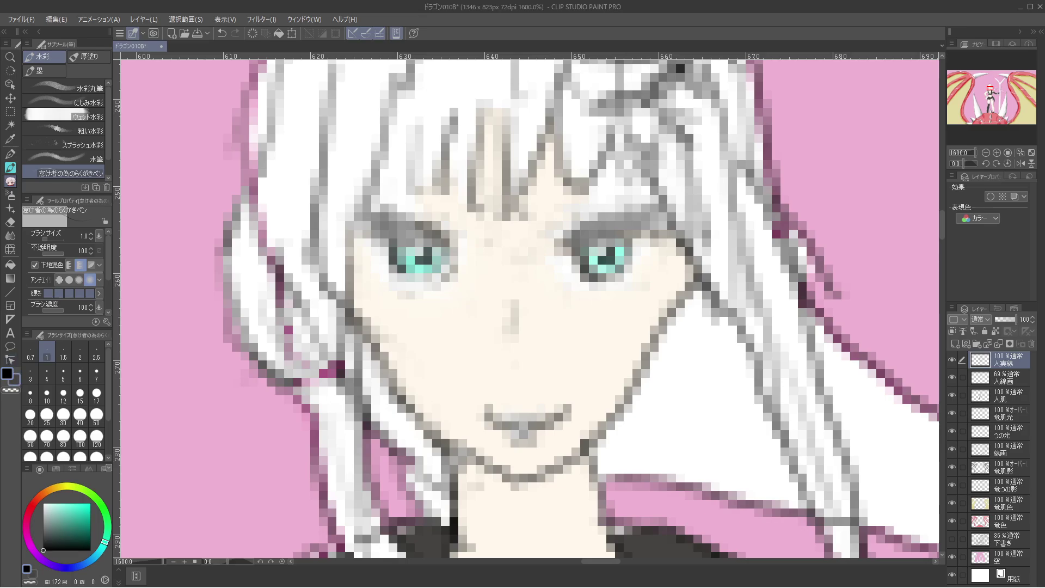
key(x)
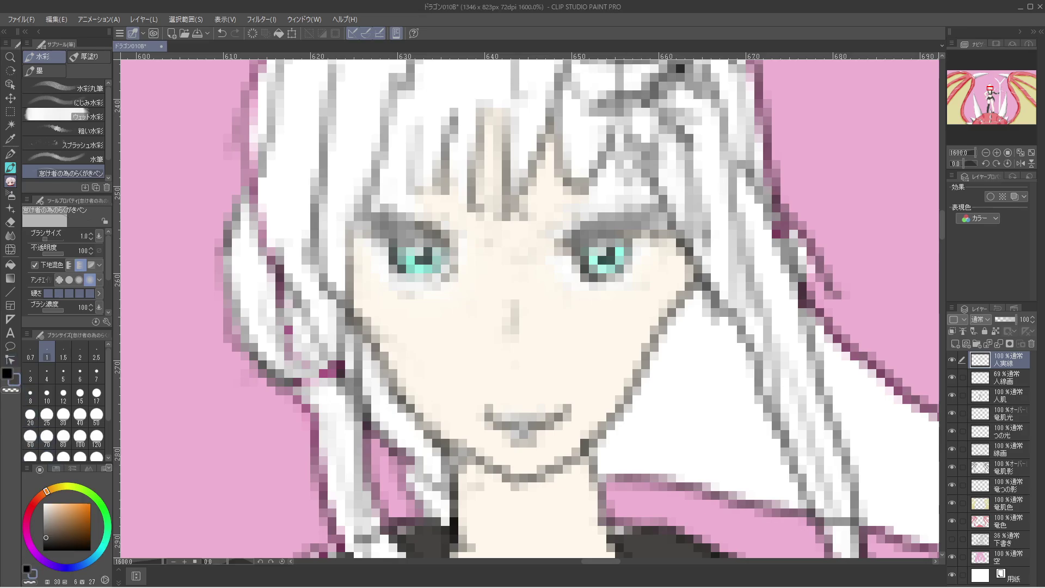
drag(46, 537, 44, 503)
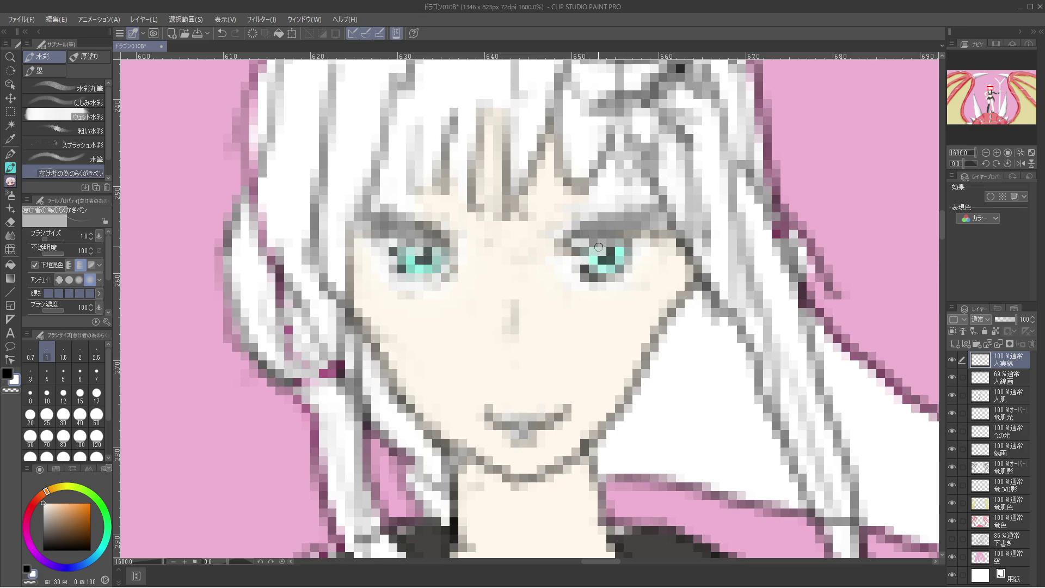
Strengthen the pupils of both eyes with near-black and check the result on the whole illustration.
key(ctrl+alt+0)
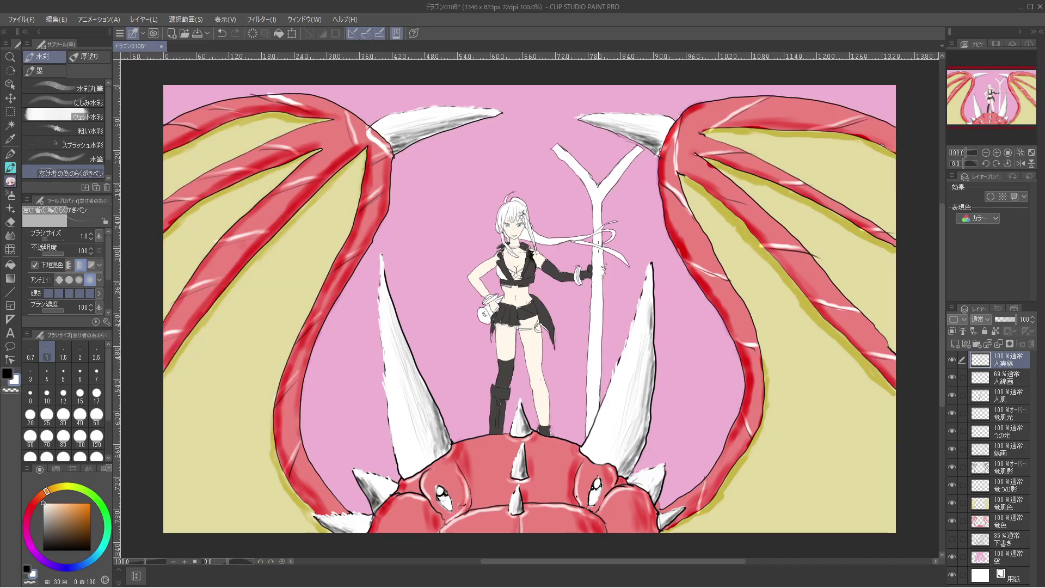
scroll(598, 246, up, 7)
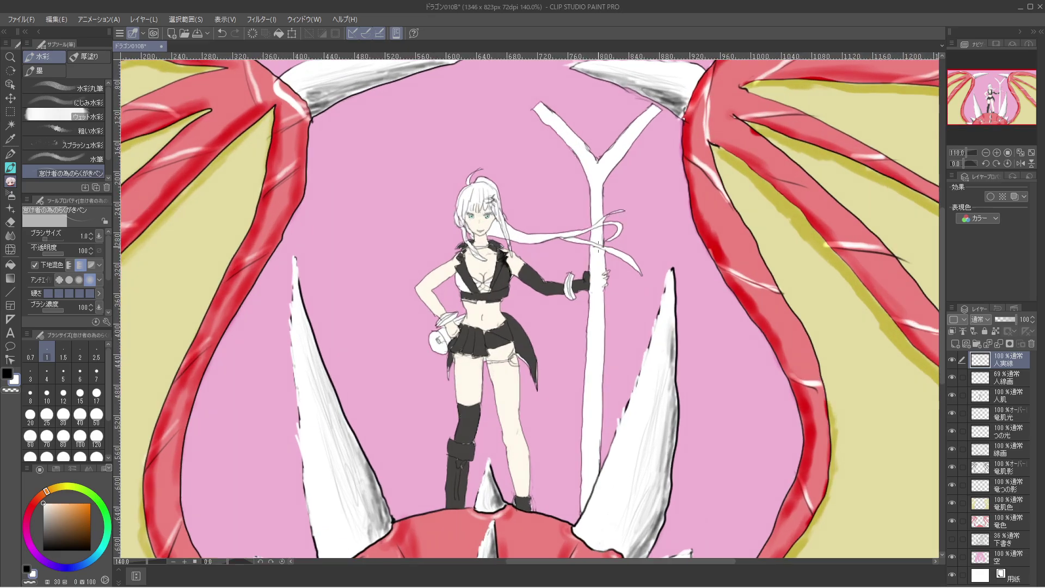
scroll(441, 210, up, 3)
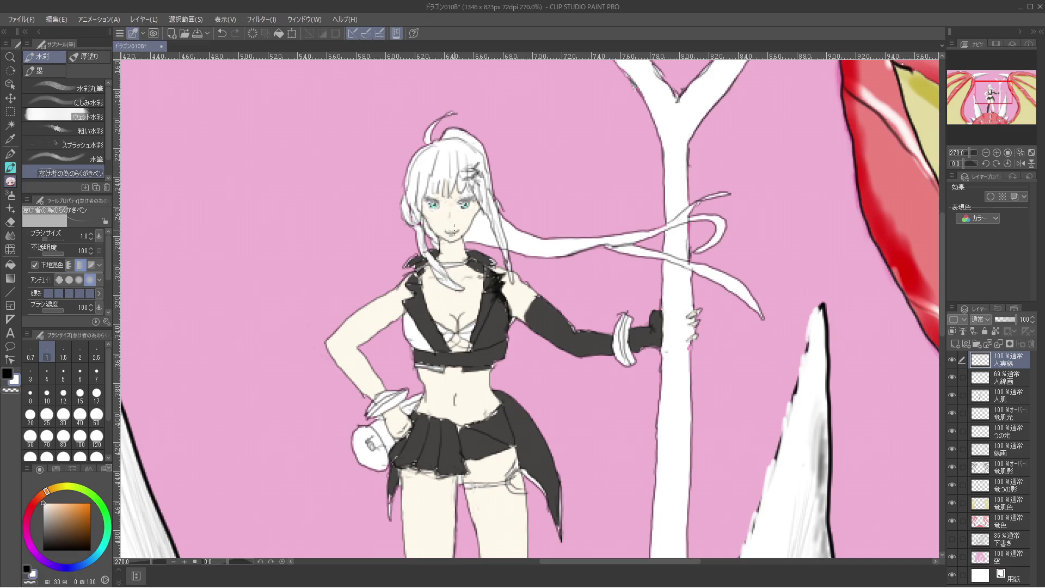
scroll(454, 228, up, 5)
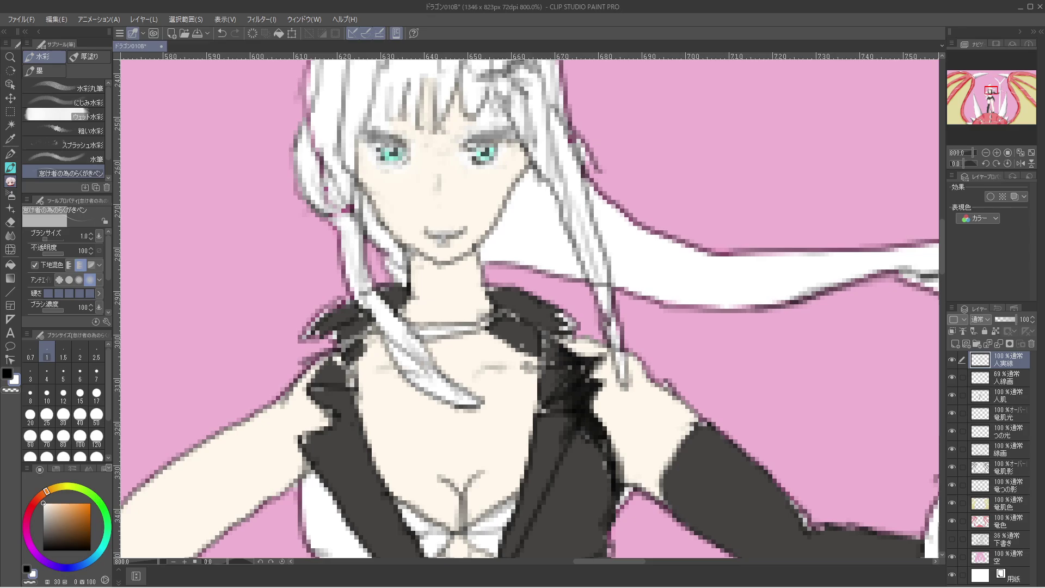
drag(991, 90, 989, 89)
scroll(543, 314, up, 2)
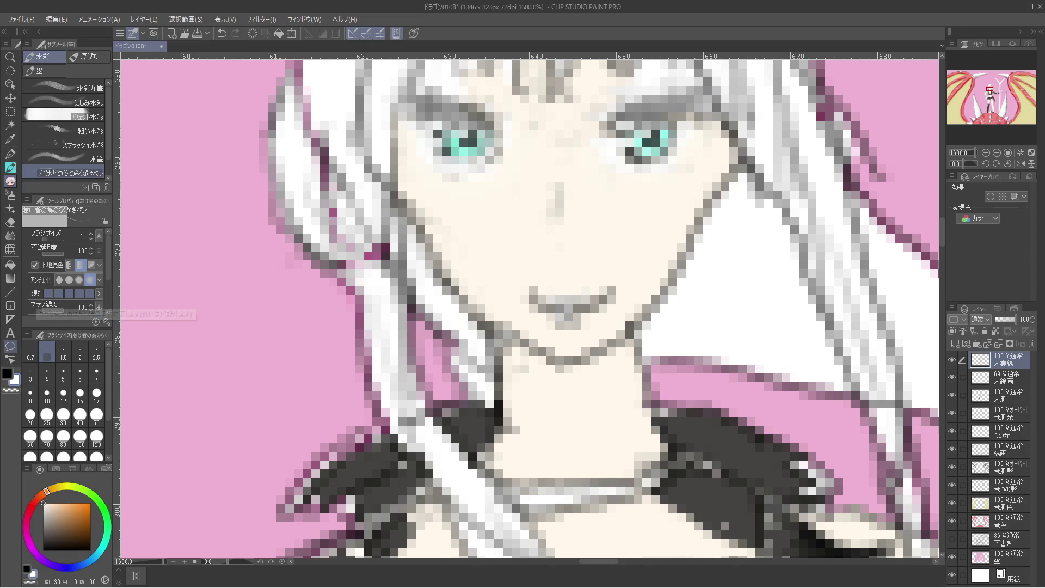
click(7, 373)
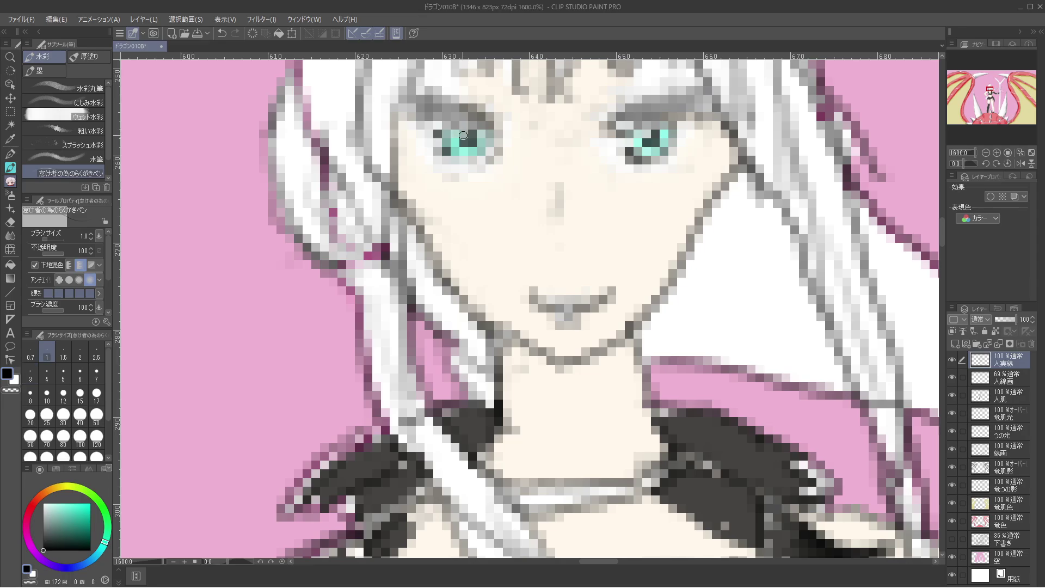
drag(463, 136, 470, 137)
drag(650, 139, 654, 137)
key(ctrl+alt+0)
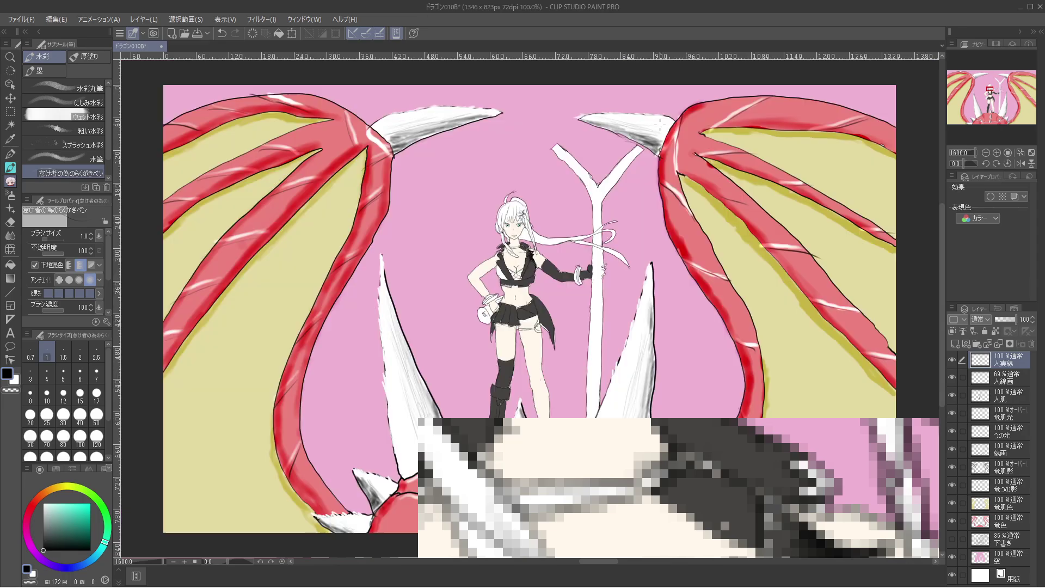
scroll(659, 124, up, 4)
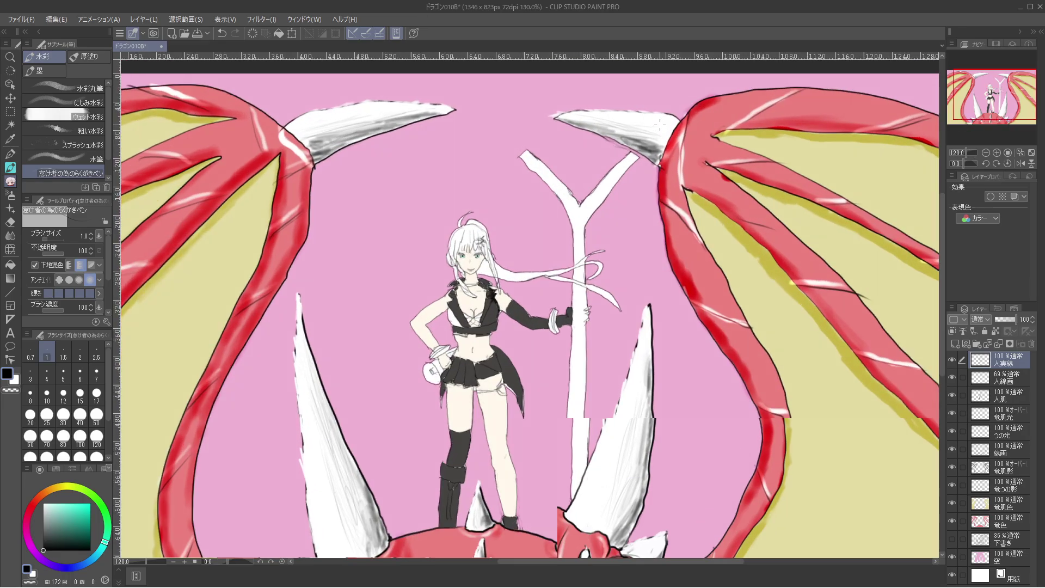
Draw short thin lower-lid lines beneath both eyes with near-black and check the result on the whole illustration.
scroll(398, 325, up, 4)
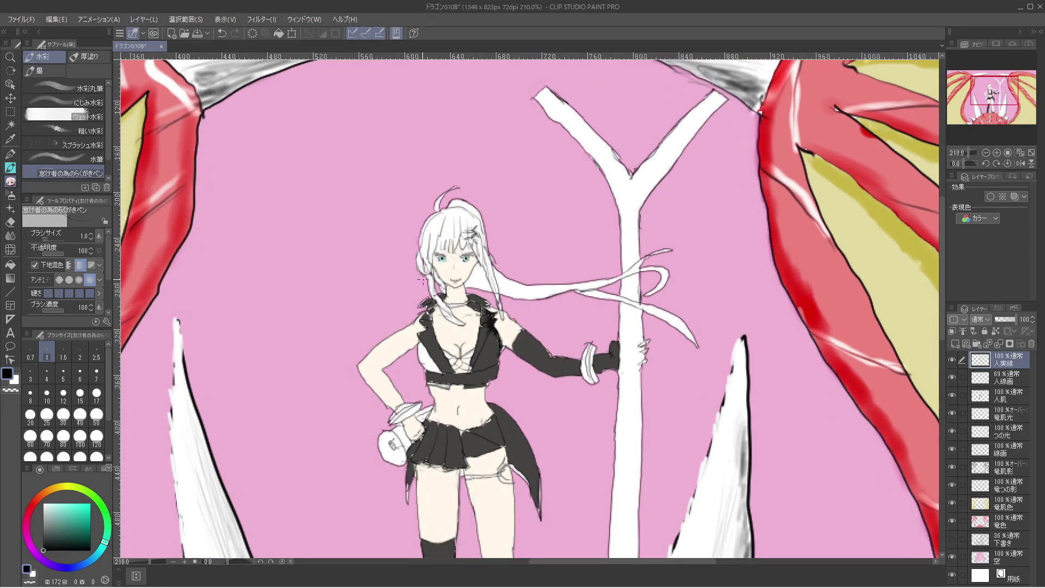
scroll(567, 195, up, 9)
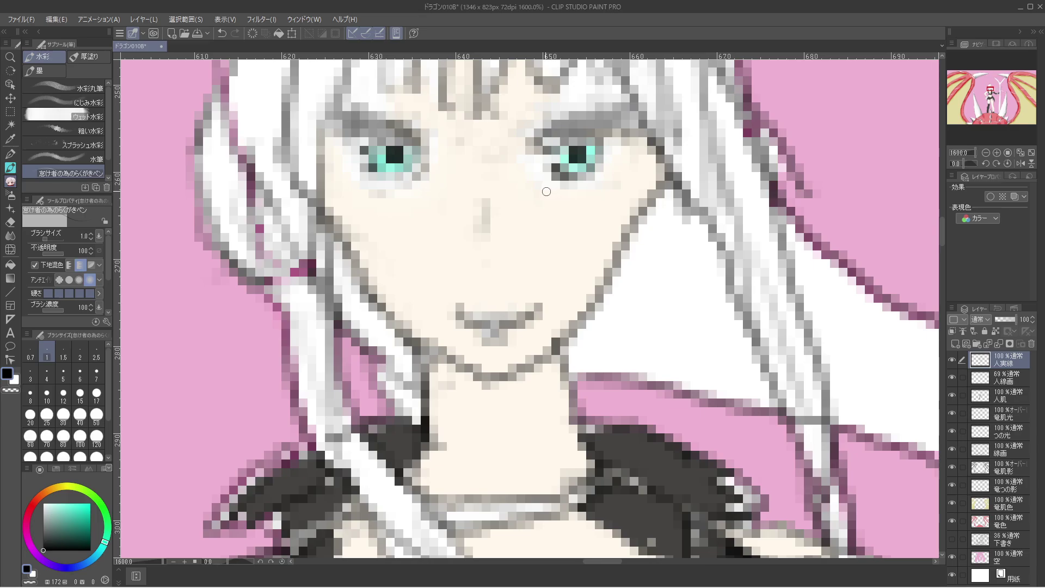
drag(544, 193, 610, 192)
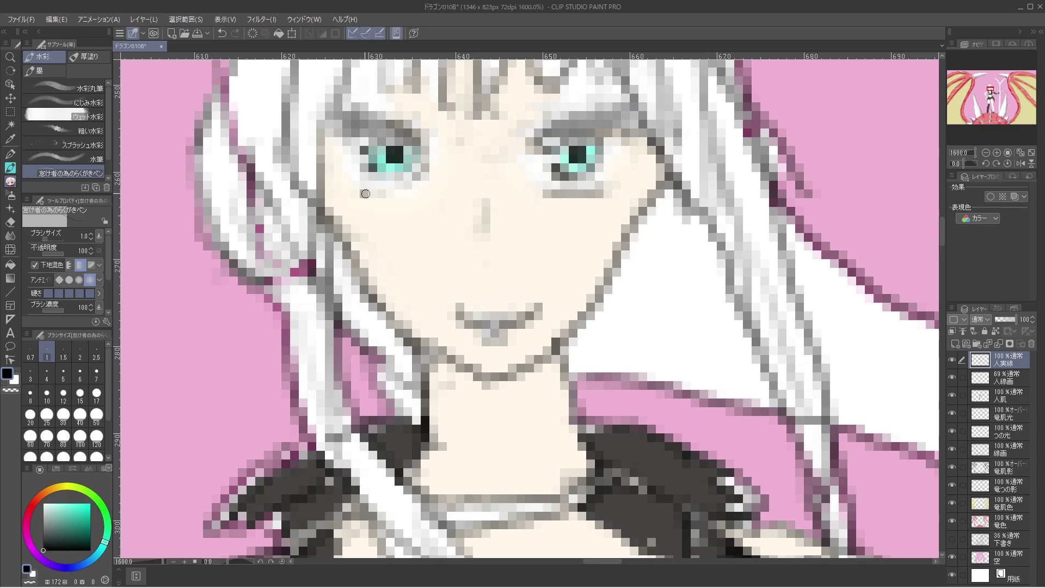
drag(361, 193, 420, 193)
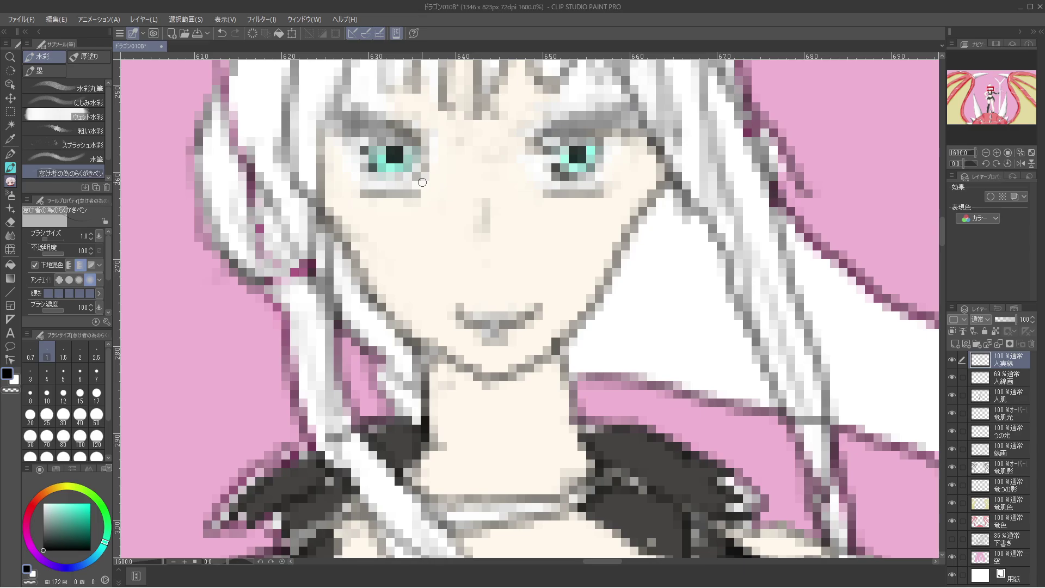
key(h)
key(h)
key(ctrl+alt+0)
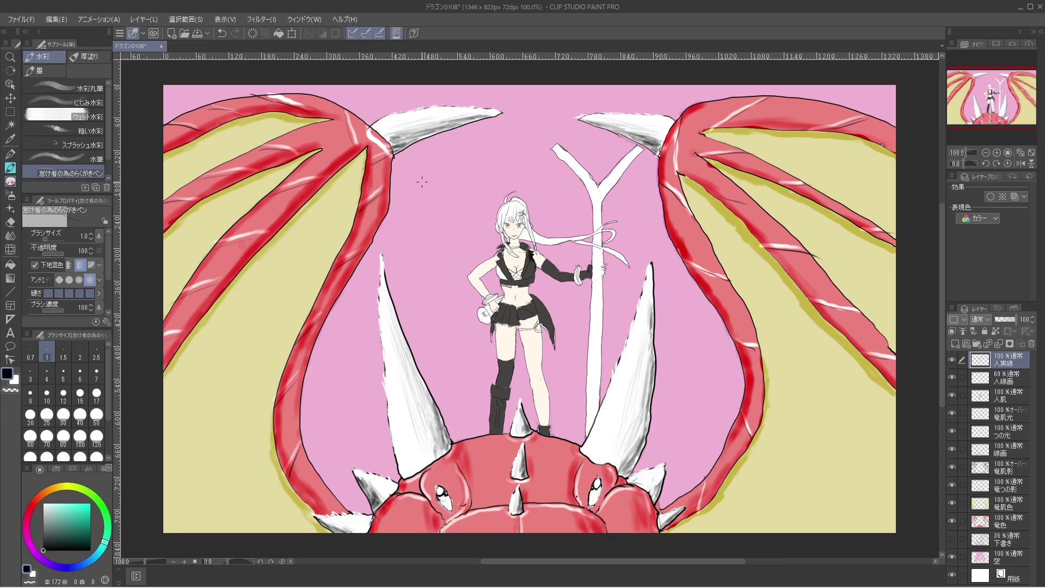
Add a new raster layer above 人実線 and save the illustration.
scroll(422, 181, up, 5)
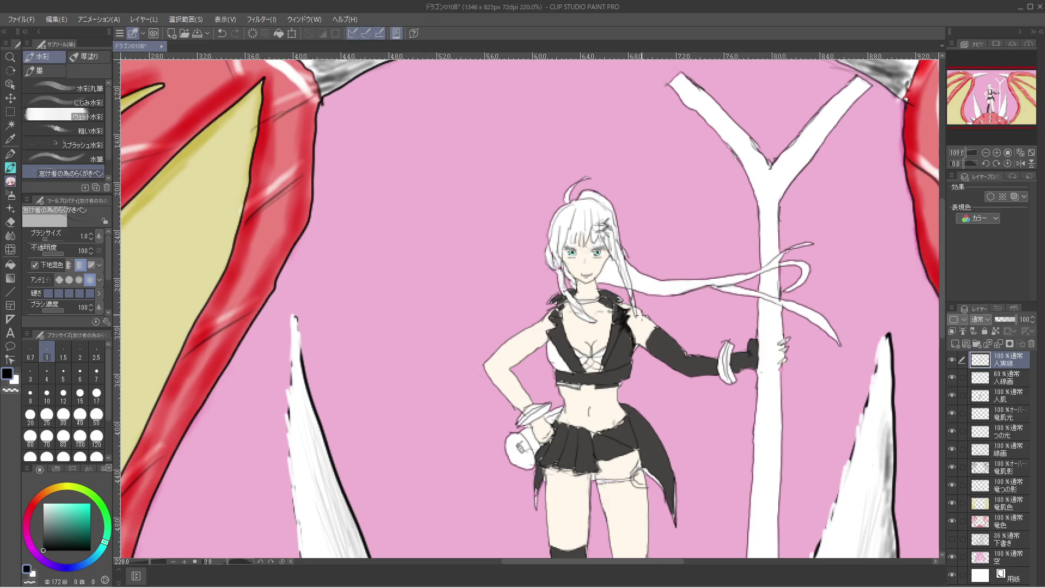
scroll(603, 267, up, 7)
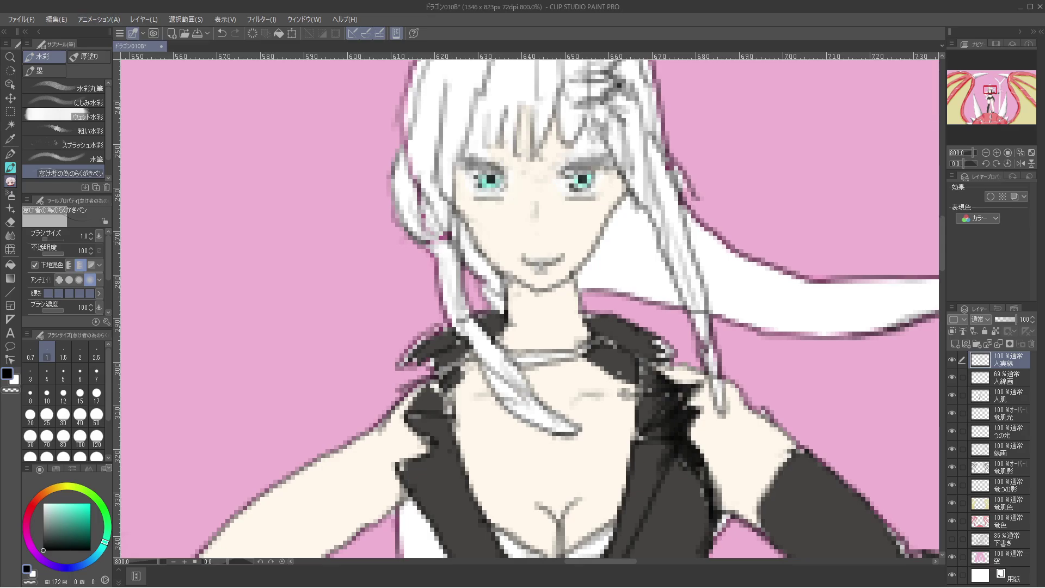
click(56, 19)
click(56, 19)
click(143, 19)
click(163, 33)
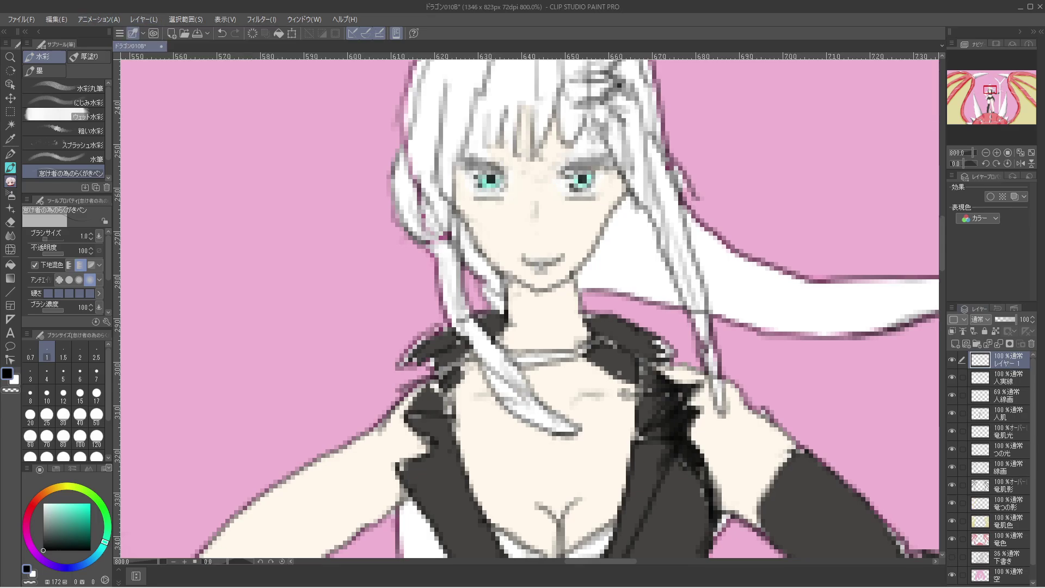
key(ctrl+s)
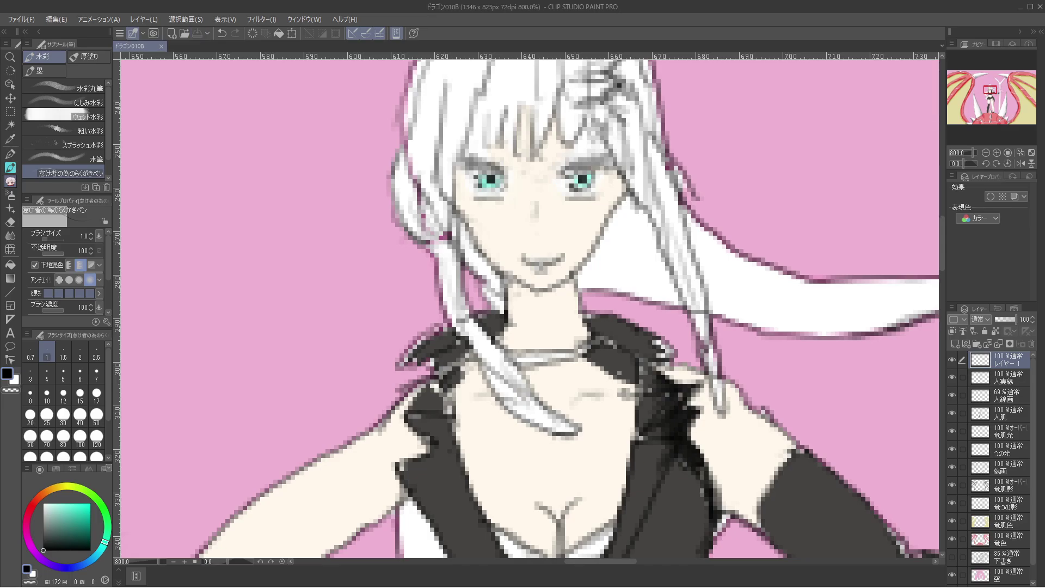
Move the new layer between 人線画 and 人肌 and rename it ホホあか.
double_click(1008, 363)
key(Return)
drag(1002, 360, 986, 409)
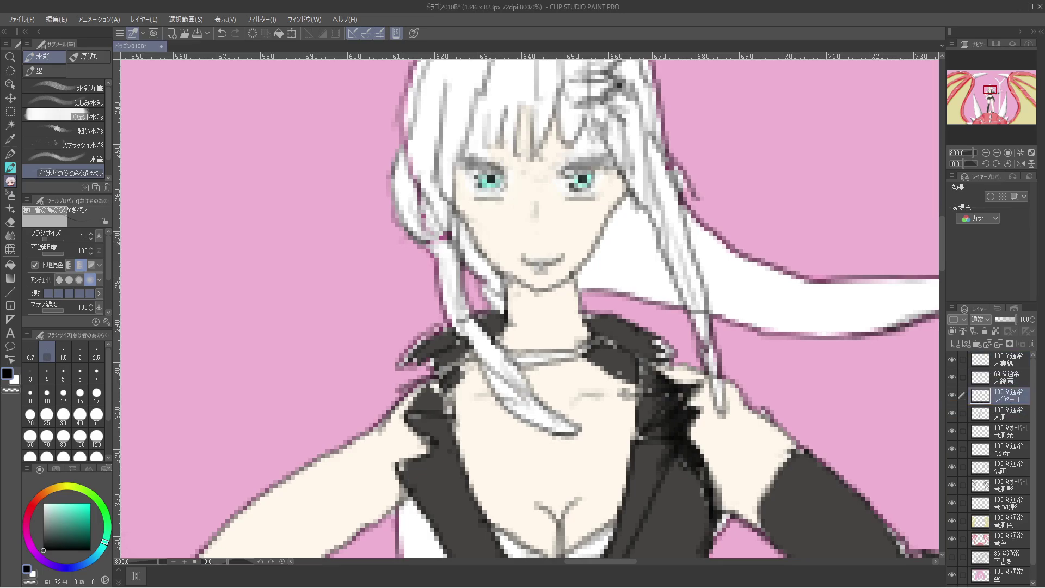
double_click(1008, 399)
text(ほほあか)
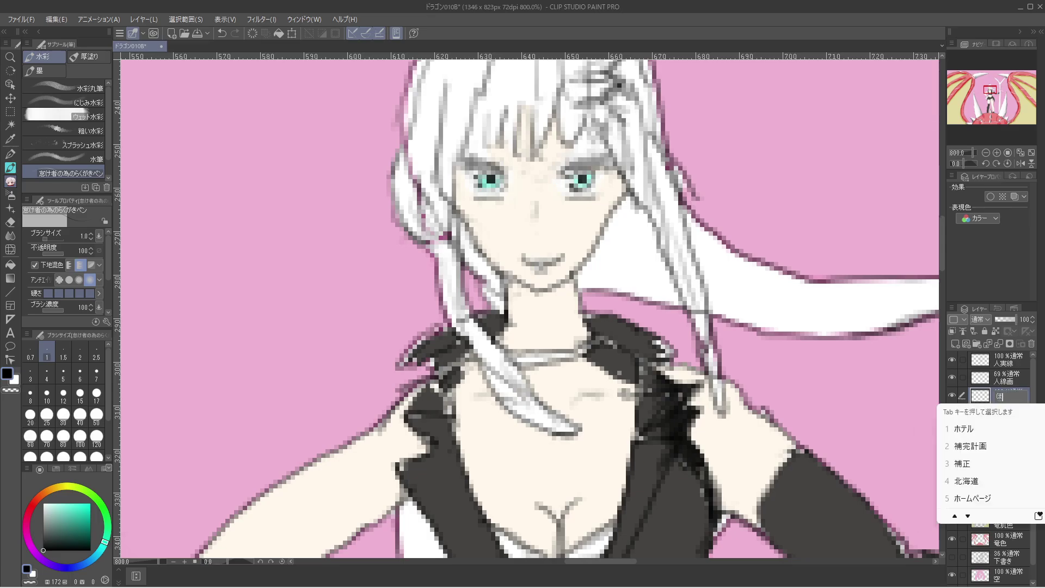
key(space)
key(space)
key(4)
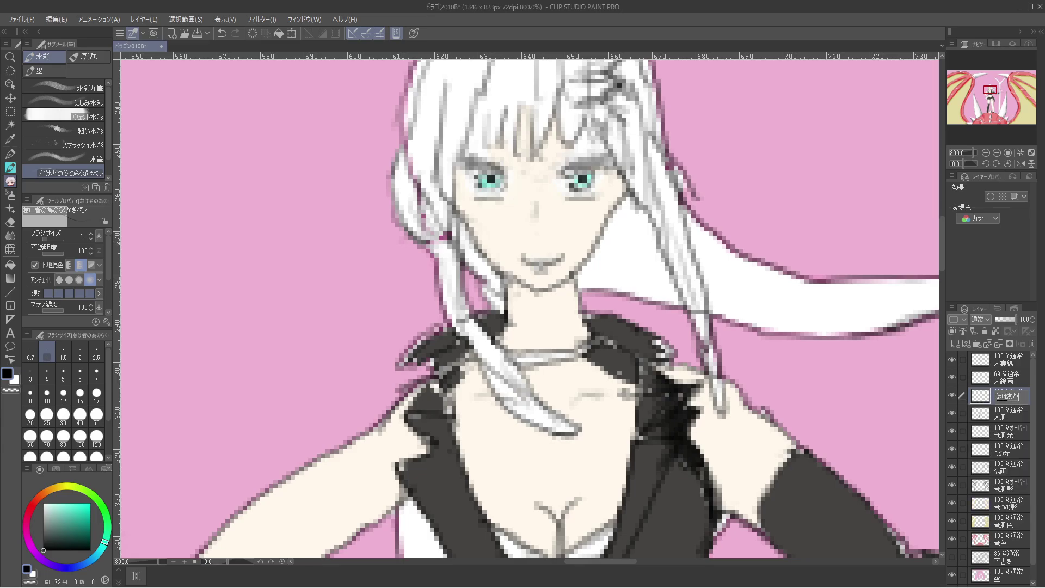
key(Return)
key(Return)
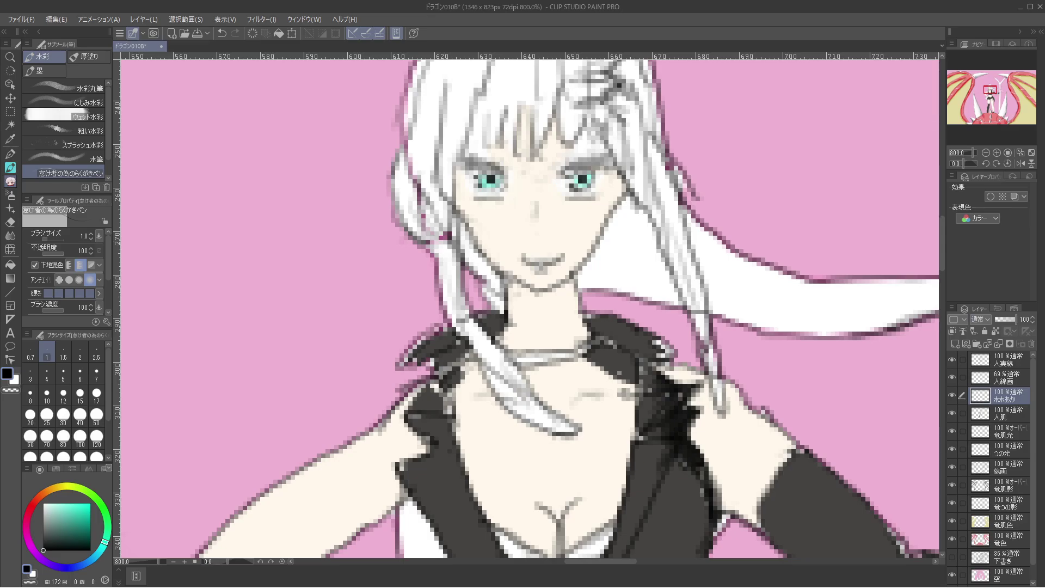
Set the ホホあか layer's blending mode to Overlay (オーバーレイ) and choose a bright pinkish red as the drawing colour.
click(978, 319)
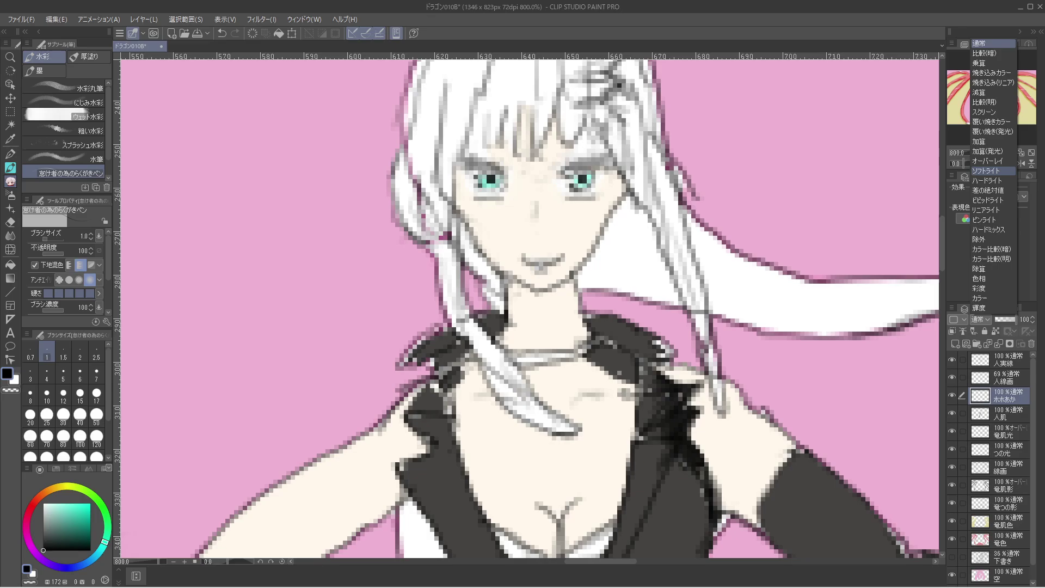
key(Up)
key(Return)
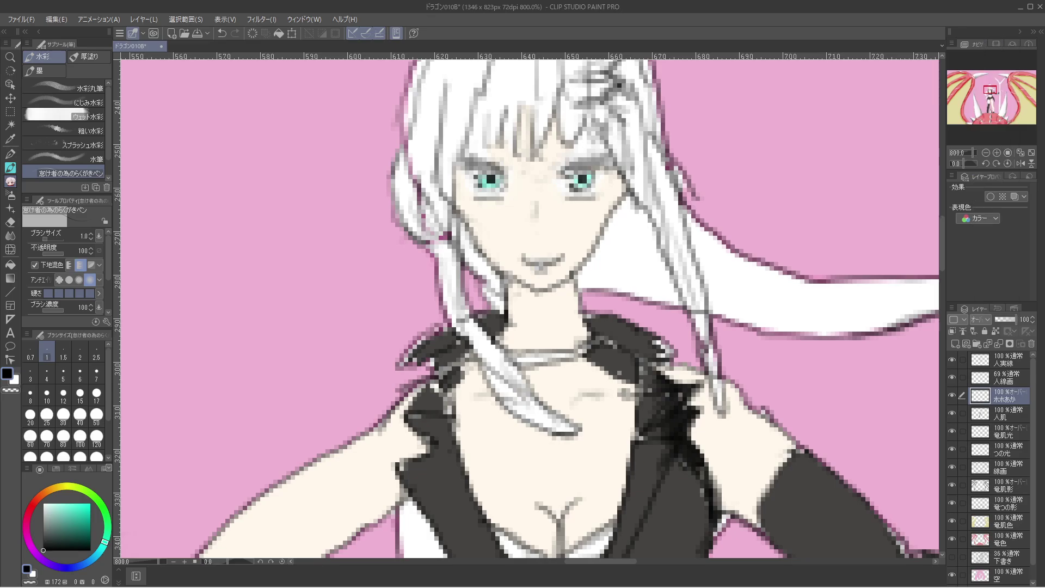
click(32, 504)
drag(64, 508, 71, 505)
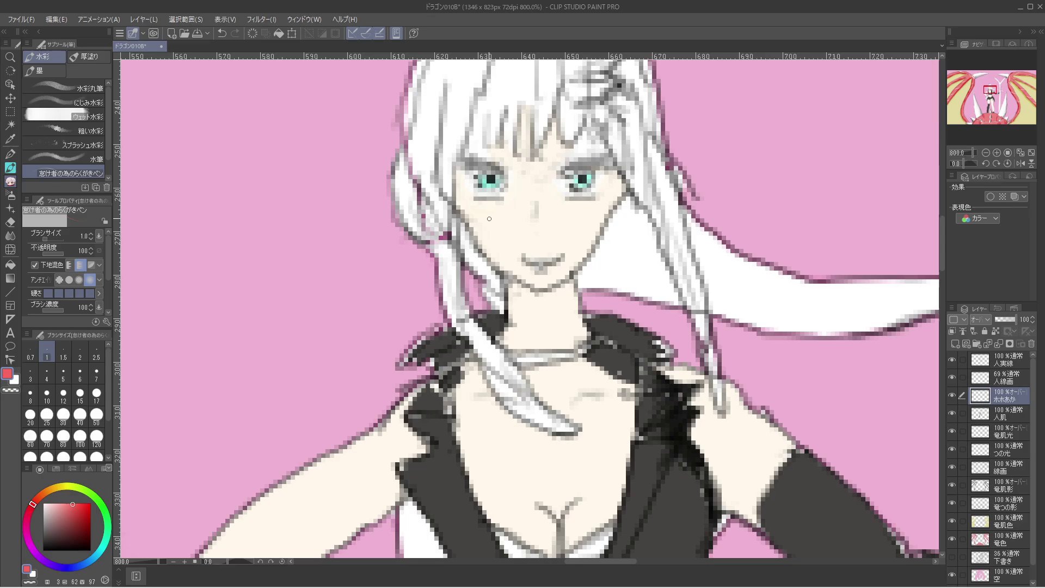
Switch the 人線画, 人実線 and 人肌 layers off and on to compare what each contributes to the woman.
click(952, 377)
click(952, 377)
click(952, 359)
click(952, 359)
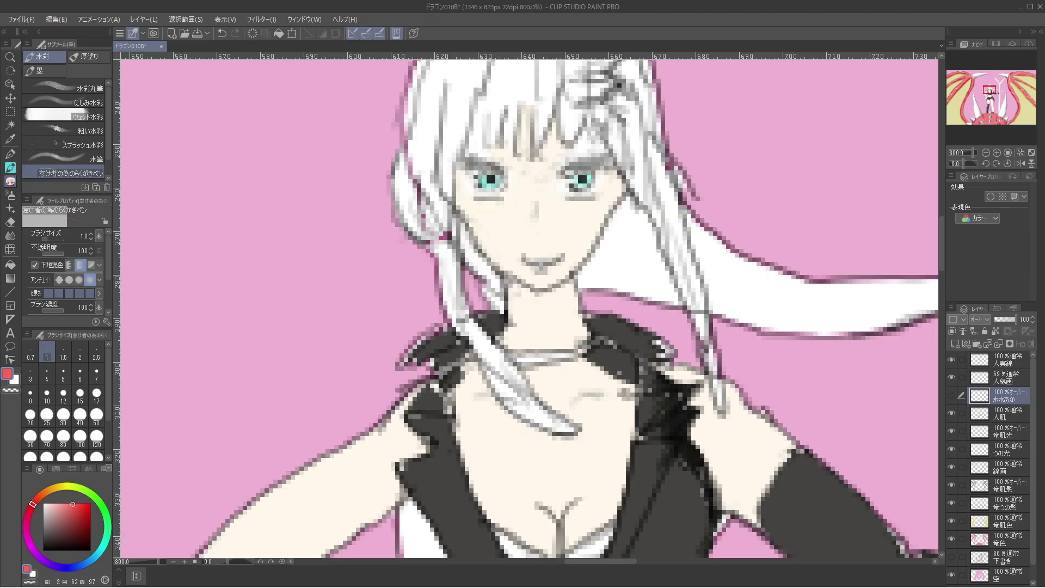
click(952, 413)
click(952, 413)
click(952, 413)
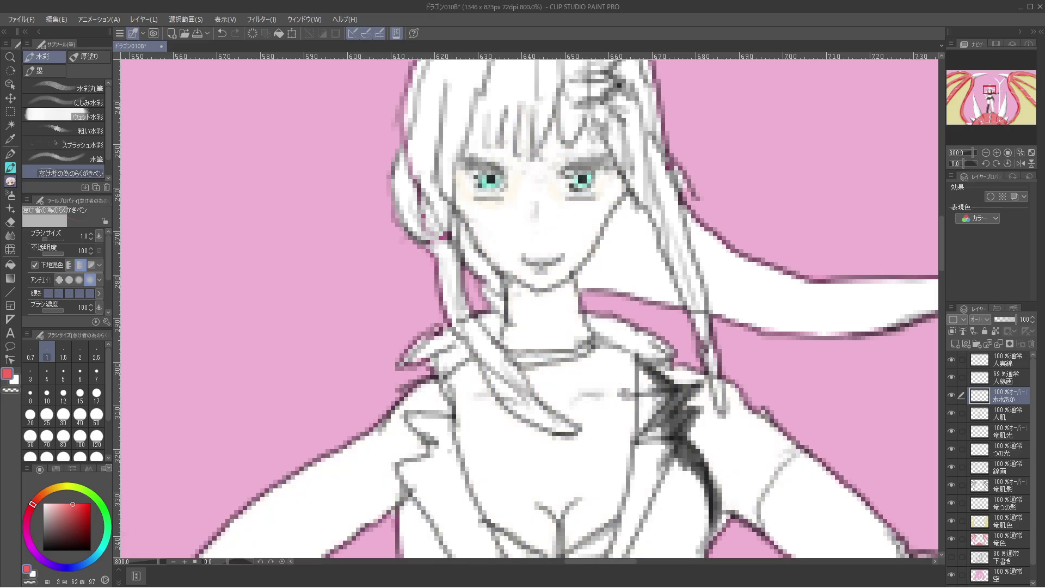
click(952, 414)
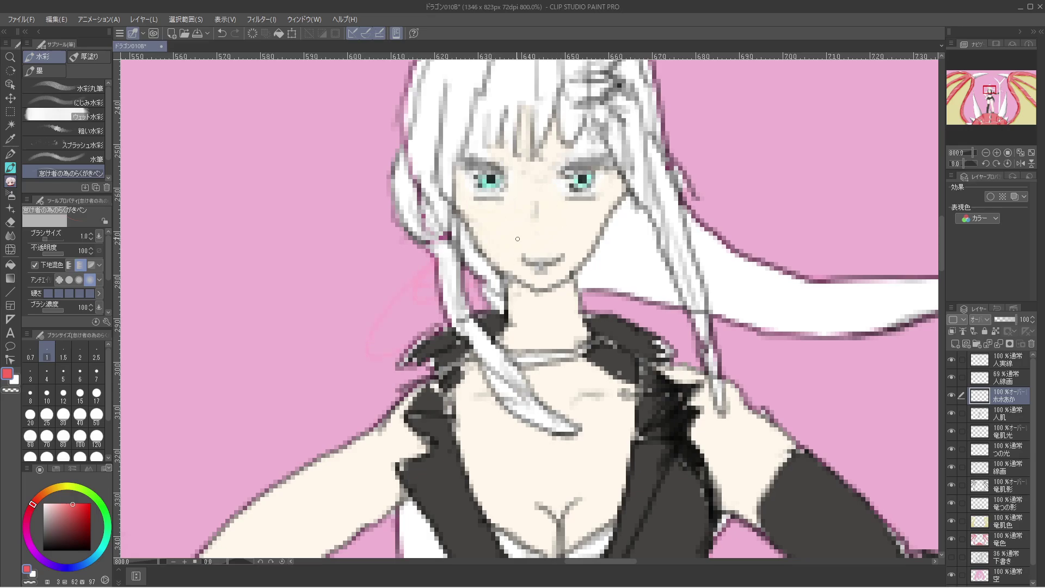
Undo the test scribble, then try red blush strokes on the cheek with a size 4 brush in Overlay mode.
key(ctrl+z)
click(46, 376)
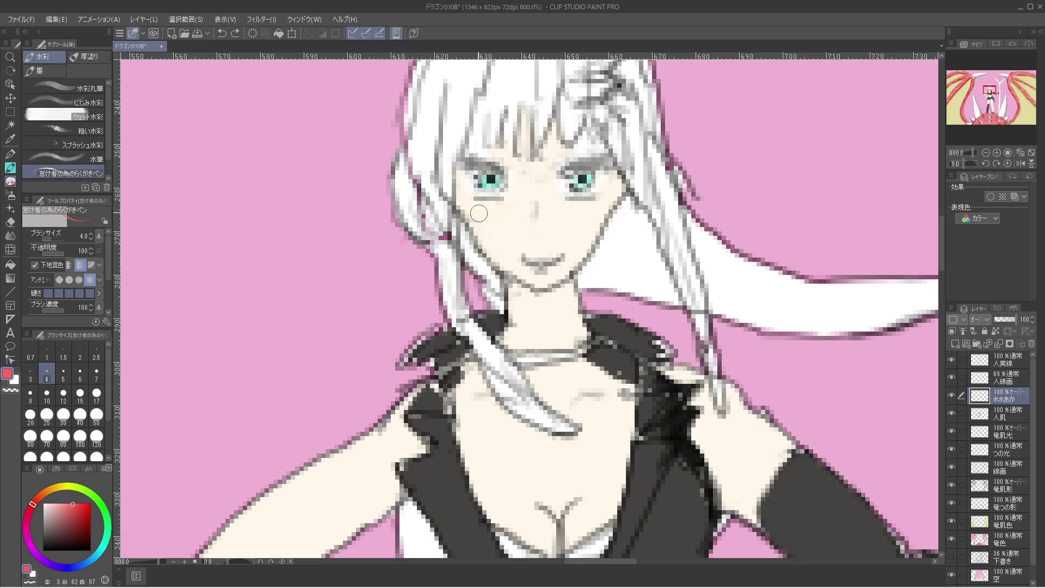
drag(505, 208, 478, 216)
click(951, 413)
click(952, 413)
click(952, 413)
click(952, 413)
drag(468, 283, 455, 375)
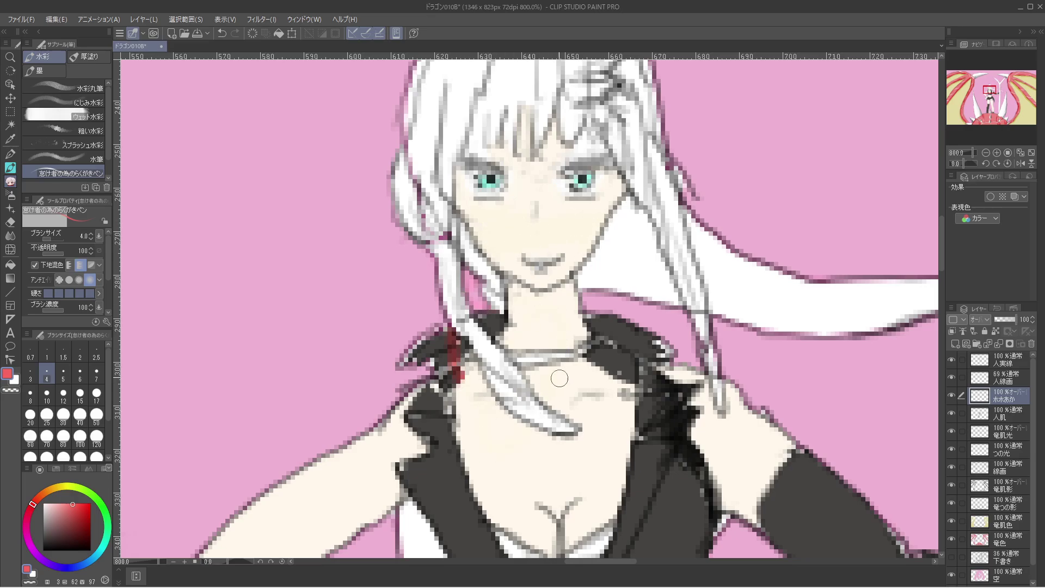
key(ctrl+z)
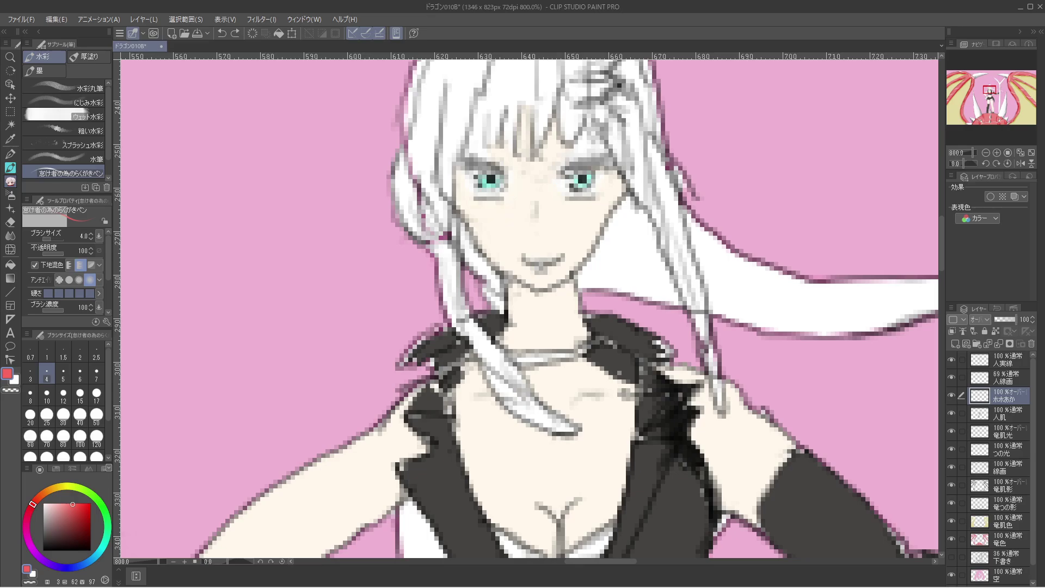
key(ctrl+z)
key(ctrl+z)
key(ctrl+y)
key(ctrl+y)
Try the Add (Glow) (加算(発光)) blending mode on the ホホあか layer with a test stroke on the cheek.
click(979, 319)
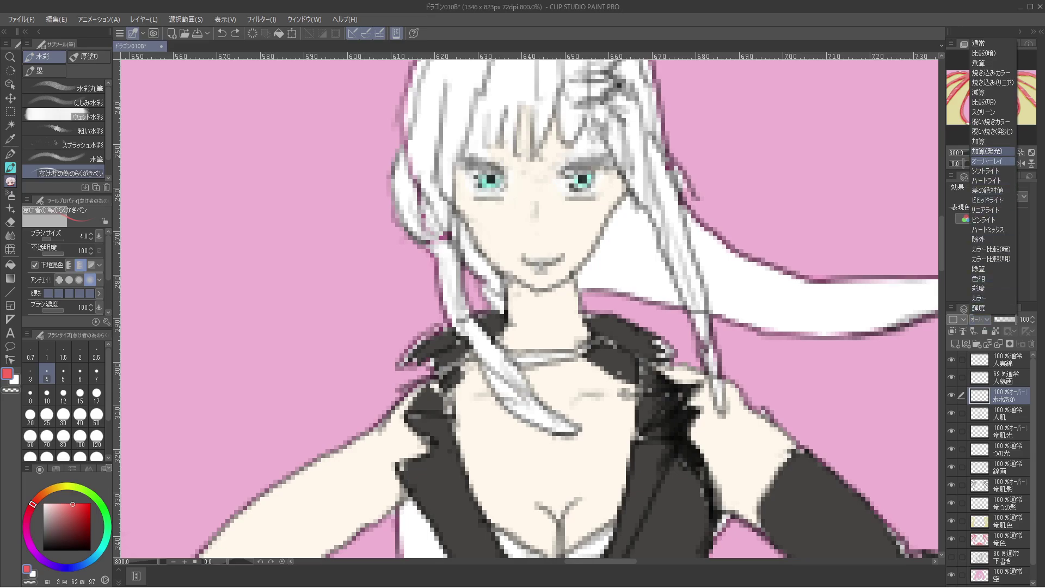
click(991, 150)
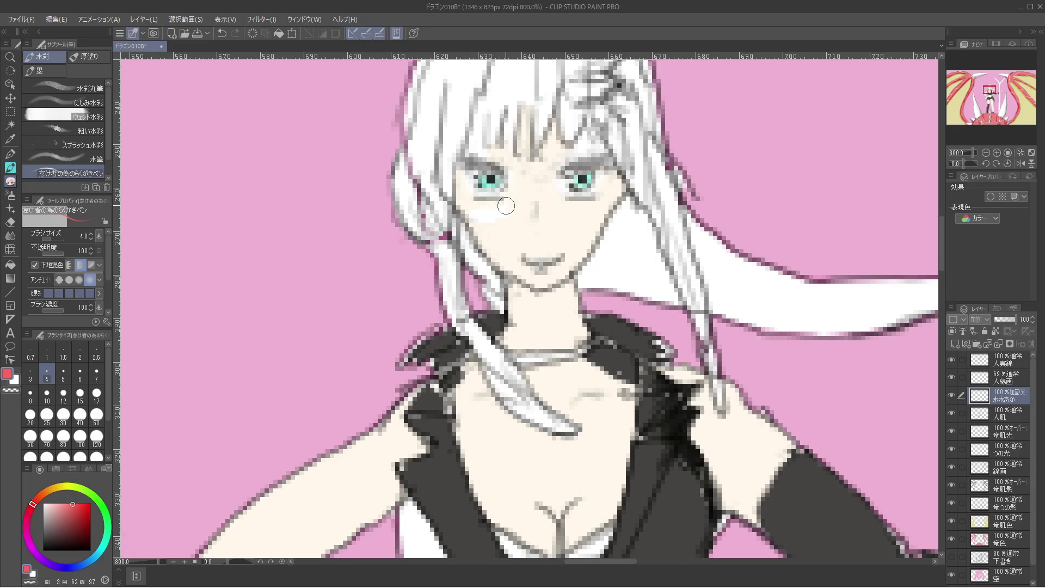
key(ctrl+z)
Set the ホホあか layer's blending mode to Multiply (乗算) and test it with a small stroke on the cheek.
click(979, 319)
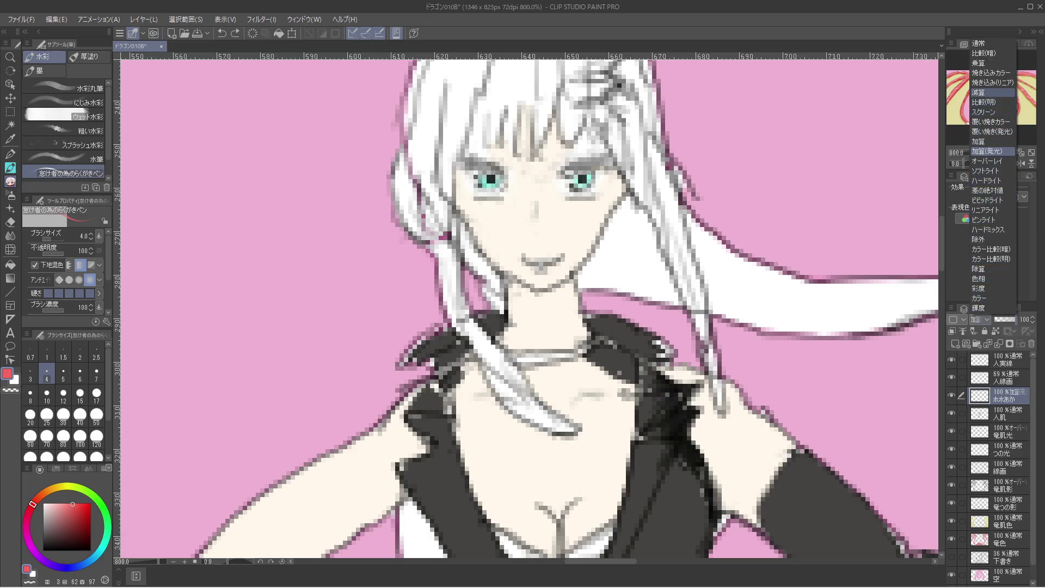
click(978, 63)
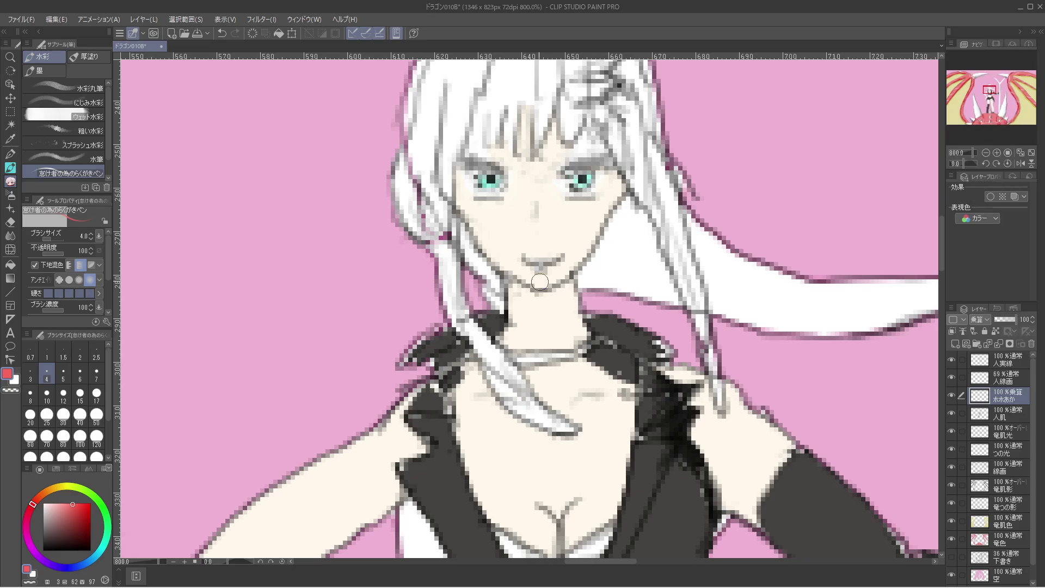
drag(484, 214, 496, 212)
key(ctrl+z)
Paint soft red blush on both cheeks with brush size 15 and check it on the whole illustration.
click(99, 280)
click(78, 333)
click(80, 393)
drag(481, 213, 489, 216)
drag(575, 212, 583, 214)
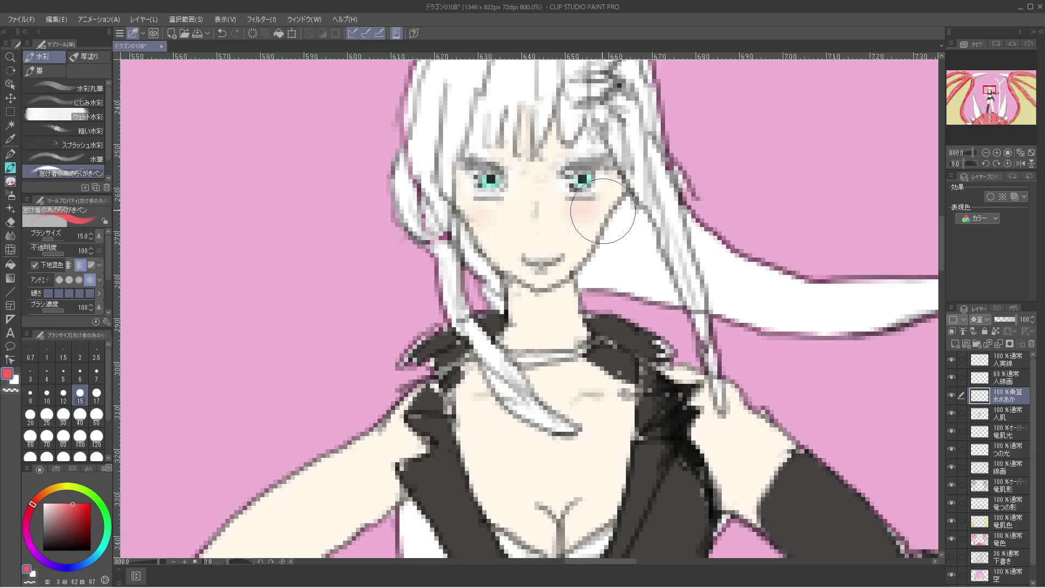
drag(484, 217, 480, 215)
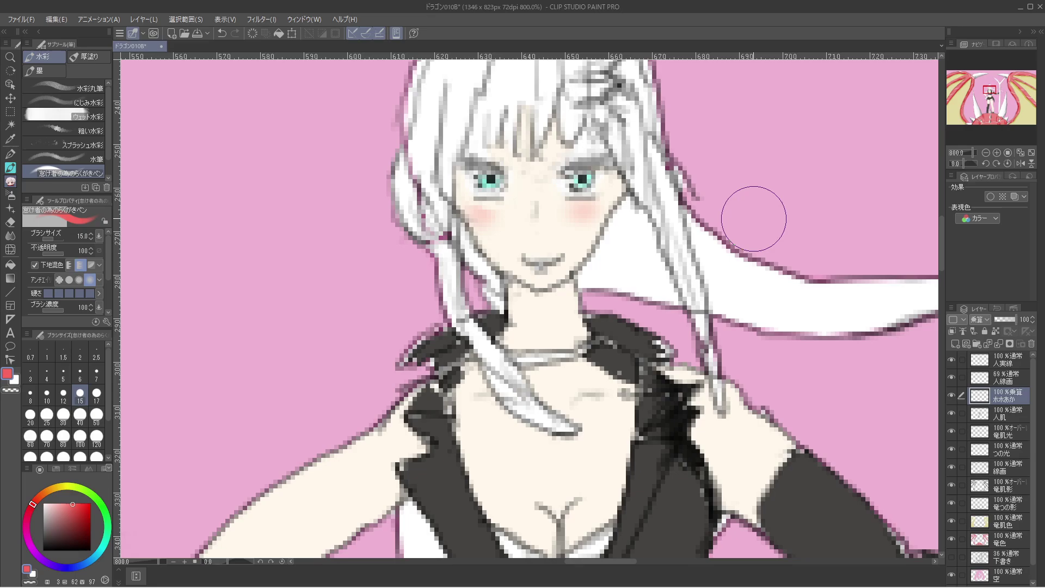
key(ctrl+alt+0)
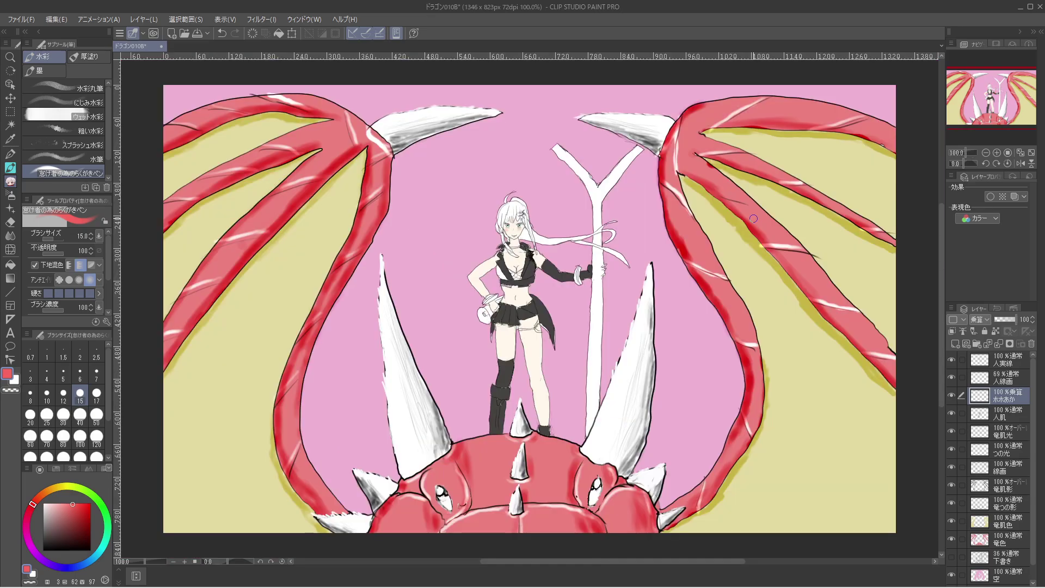
Reduce the brush size to 4 and tint the cleavage and the edges of the bare arm with faint red.
scroll(754, 219, up, 5)
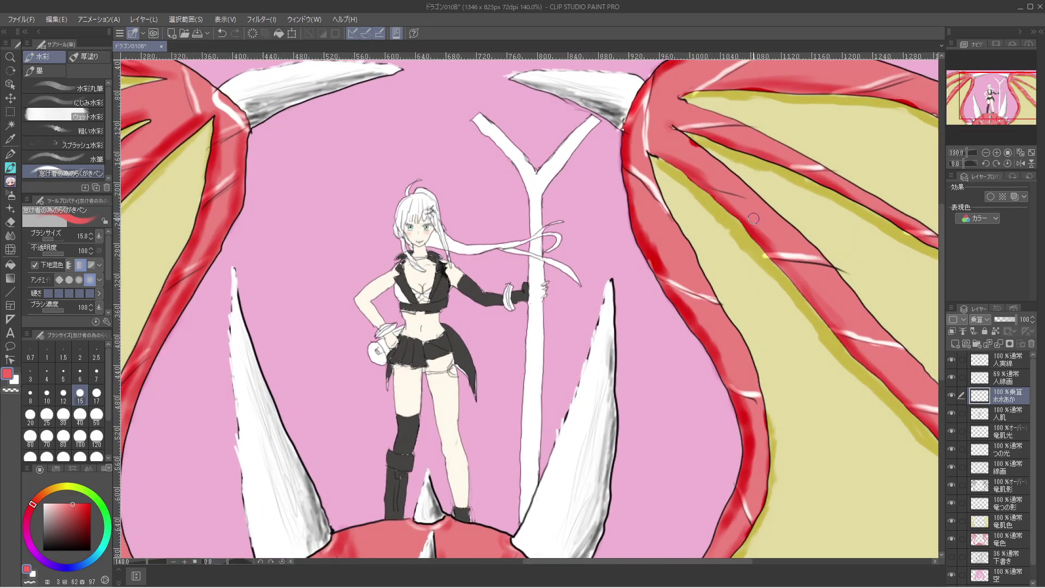
scroll(333, 238, up, 2)
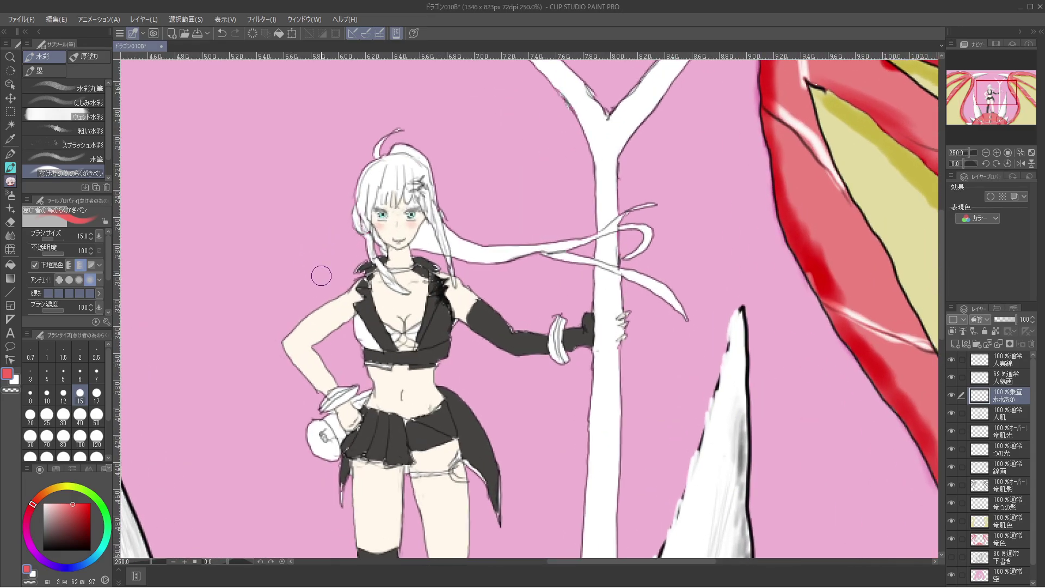
scroll(364, 250, up, 1)
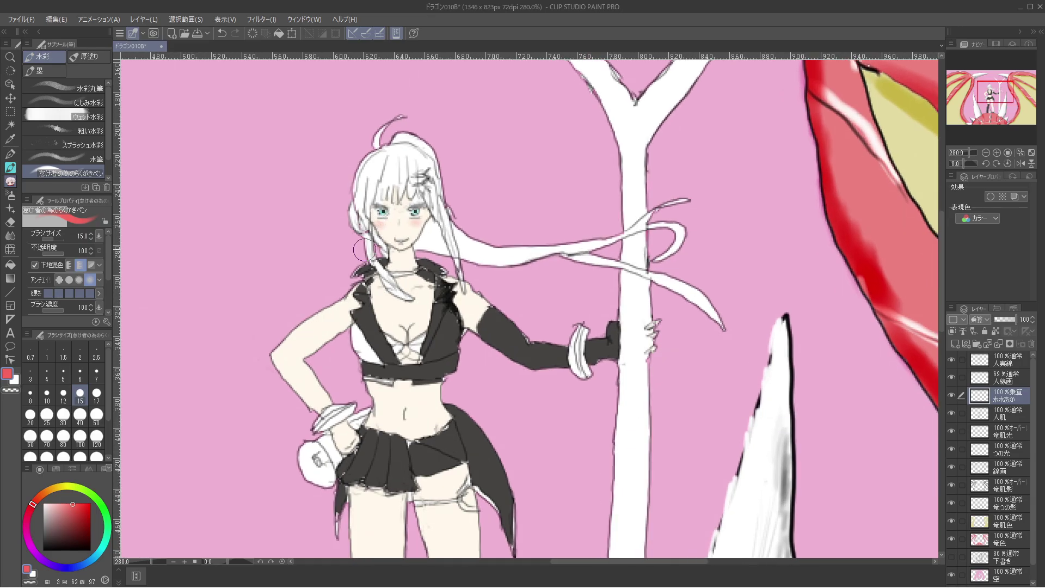
key(bracketleft)
key(bracketleft)
key(bracketleft)
key(bracketleft)
key(bracketleft)
key(bracketleft)
key(bracketleft)
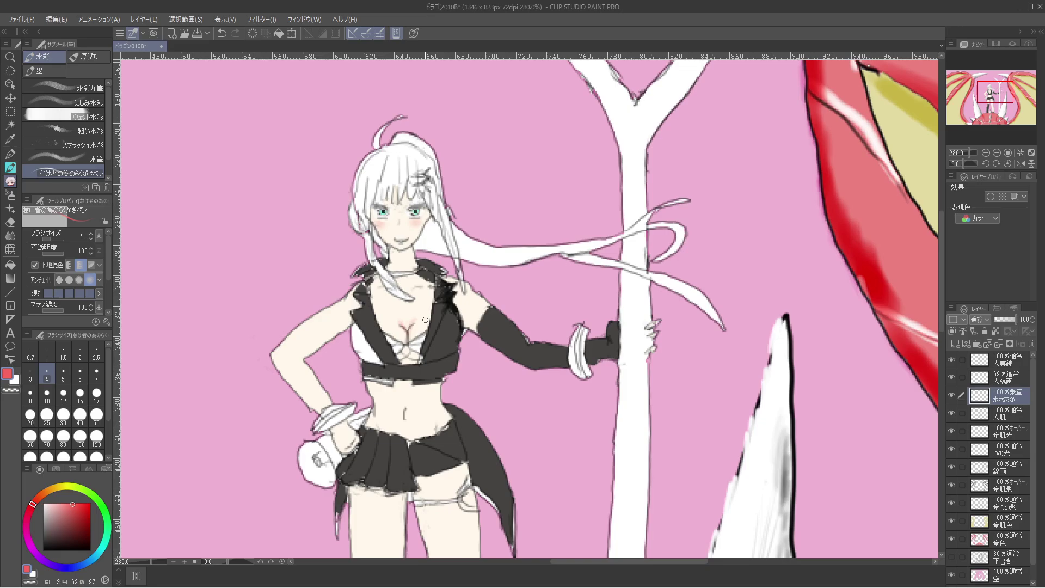
drag(407, 348, 418, 360)
key(ctrl+z)
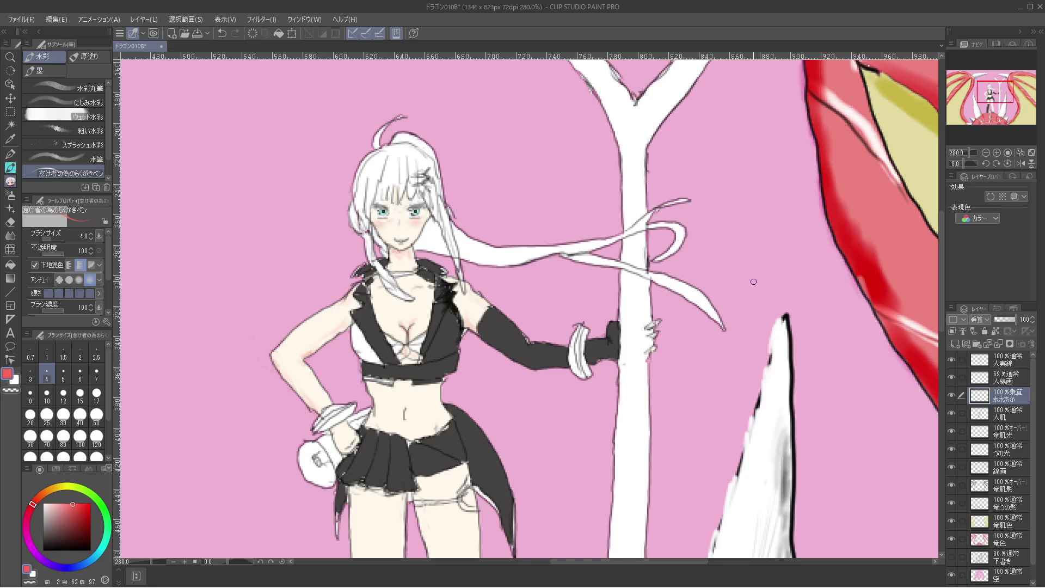
key(ctrl+z)
Tint the lower edge of the face by the jaw with faint red, undoing the trial strokes at the cheek and fringe.
drag(384, 226, 389, 224)
key(ctrl+z)
drag(423, 201, 420, 197)
key(ctrl+z)
drag(420, 233, 406, 250)
Shade the edges of both bare thighs and the knee with faint red at brush size 4.
drag(586, 441, 623, 217)
scroll(529, 308, down, 1)
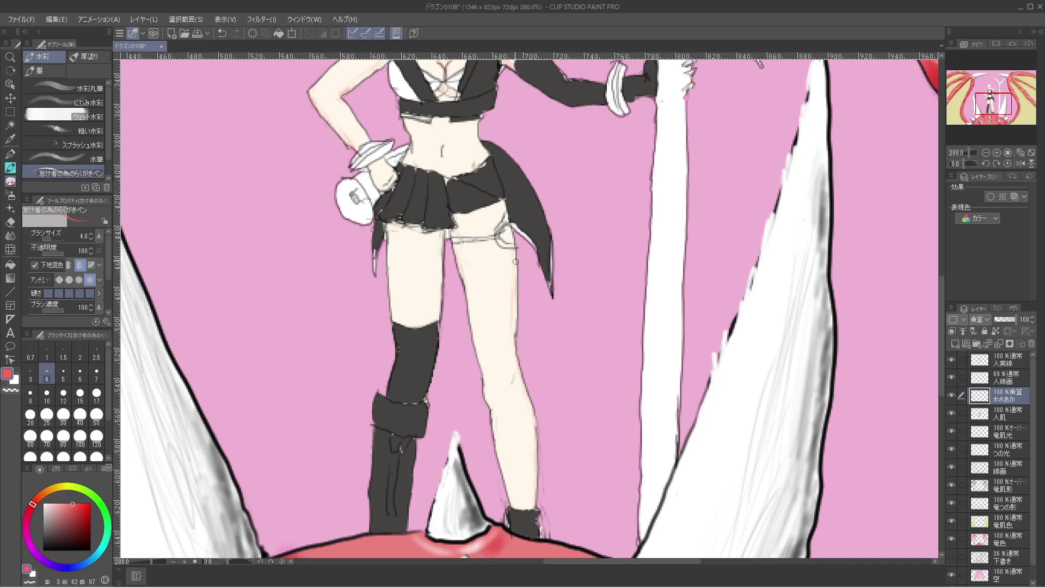
key(ctrl+z)
key(ctrl+z)
drag(515, 333, 516, 259)
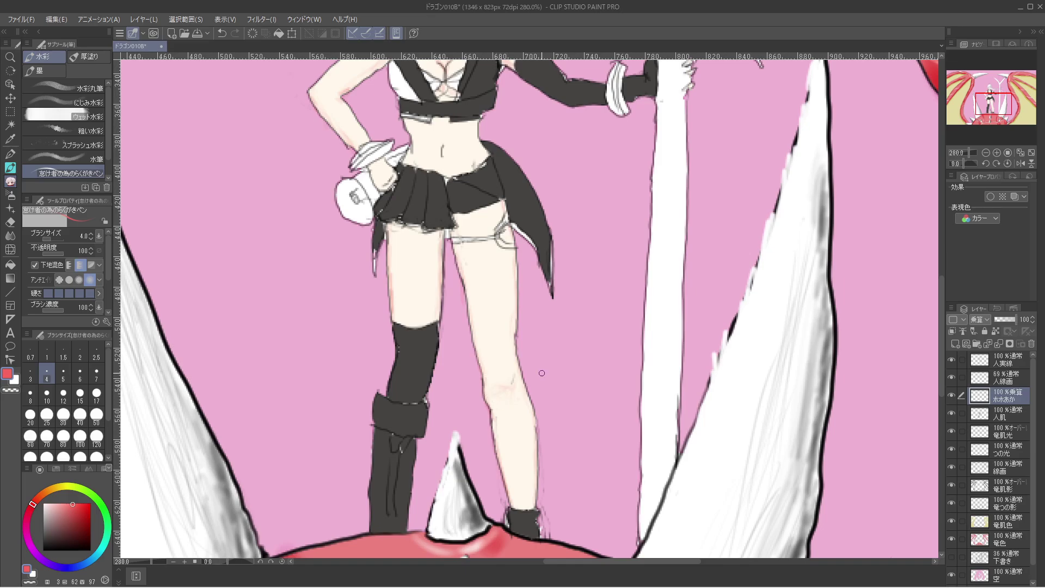
drag(492, 392, 502, 391)
drag(477, 100, 550, 277)
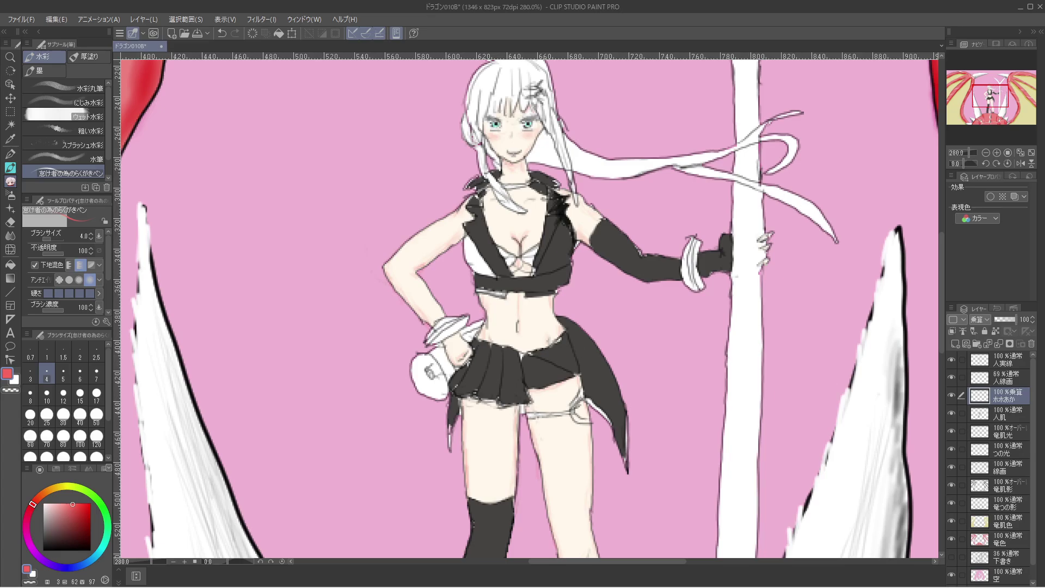
Add a new raster layer above the blush layer and rename it 髪色.
key(ctrl+minus)
key(ctrl+minus)
key(ctrl+minus)
key(ctrl+minus)
key(ctrl+minus)
key(ctrl+minus)
key(ctrl+minus)
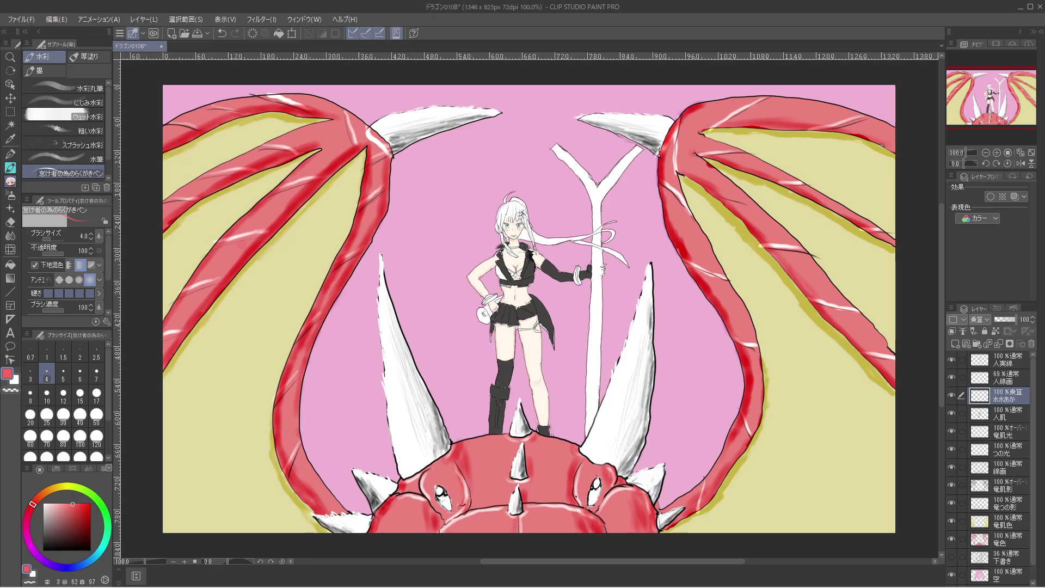
scroll(523, 305, up, 4)
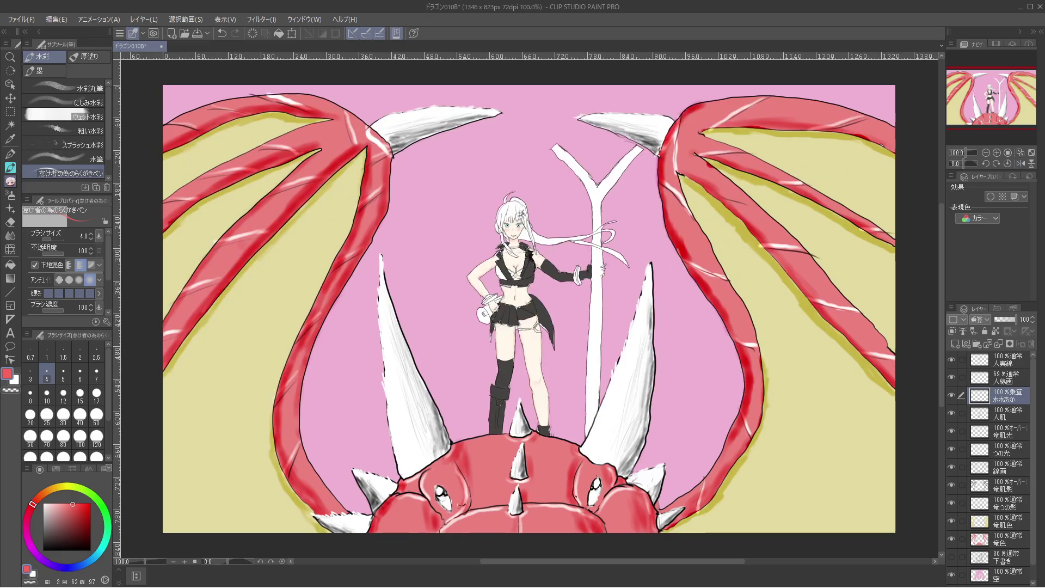
scroll(530, 294, up, 1)
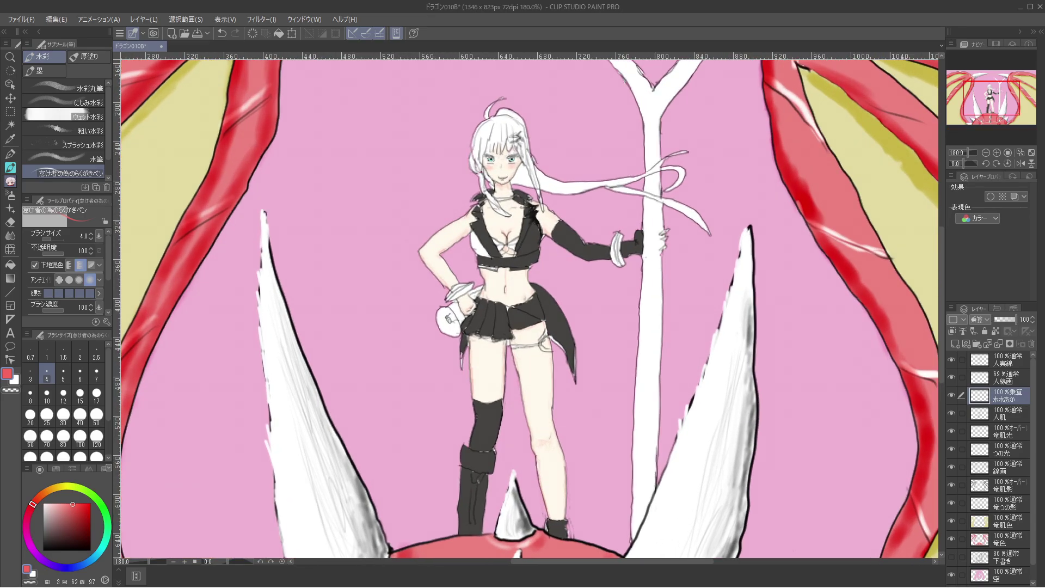
click(56, 19)
mouse_move(143, 19)
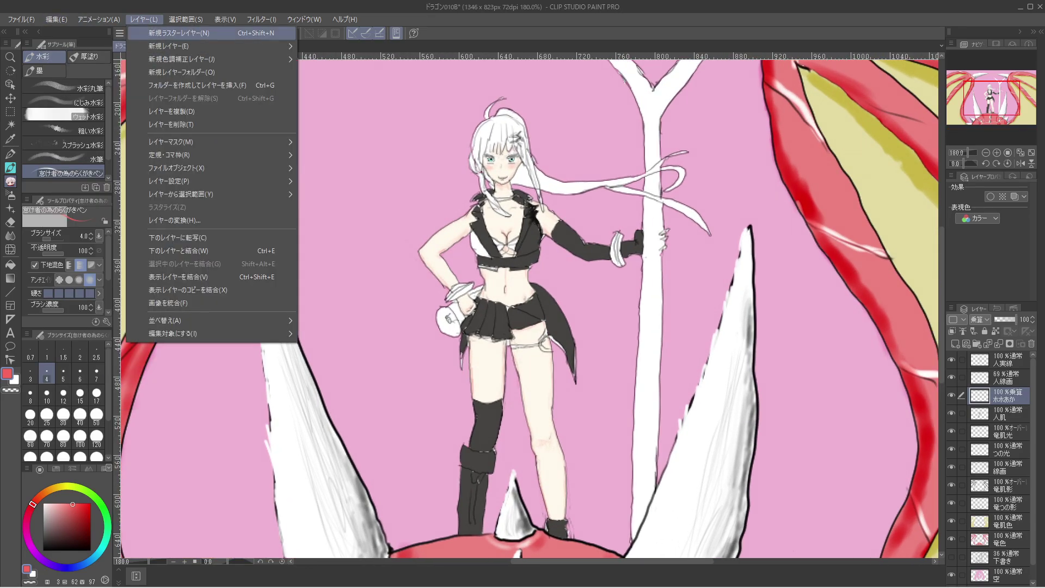
click(174, 34)
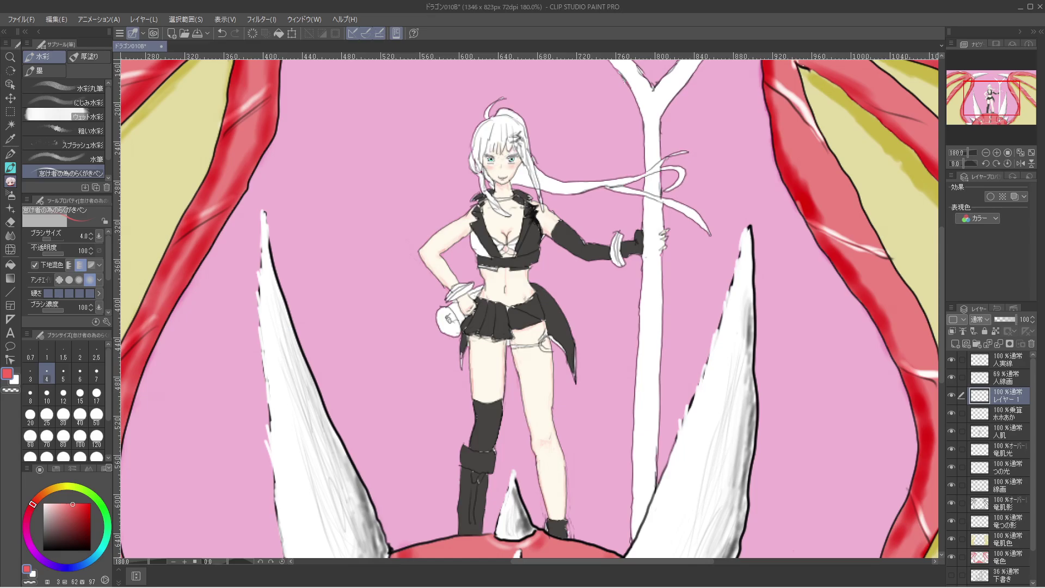
double_click(1007, 399)
text(髪色)
key(Return)
Choose a bright green and paint streaks on the woman's fringe, side locks and hair ornament.
scroll(540, 113, up, 7)
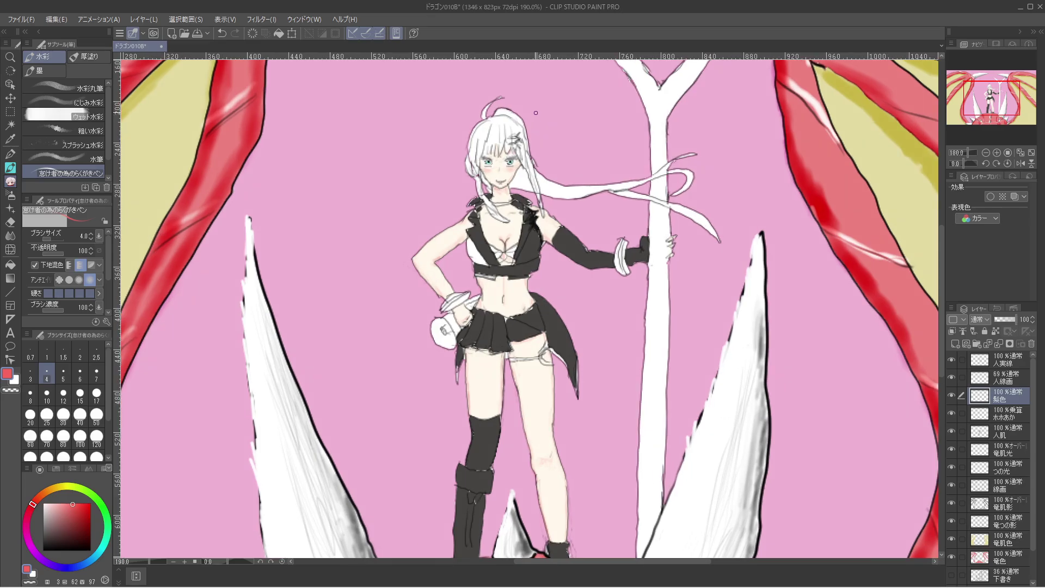
scroll(502, 82, up, 4)
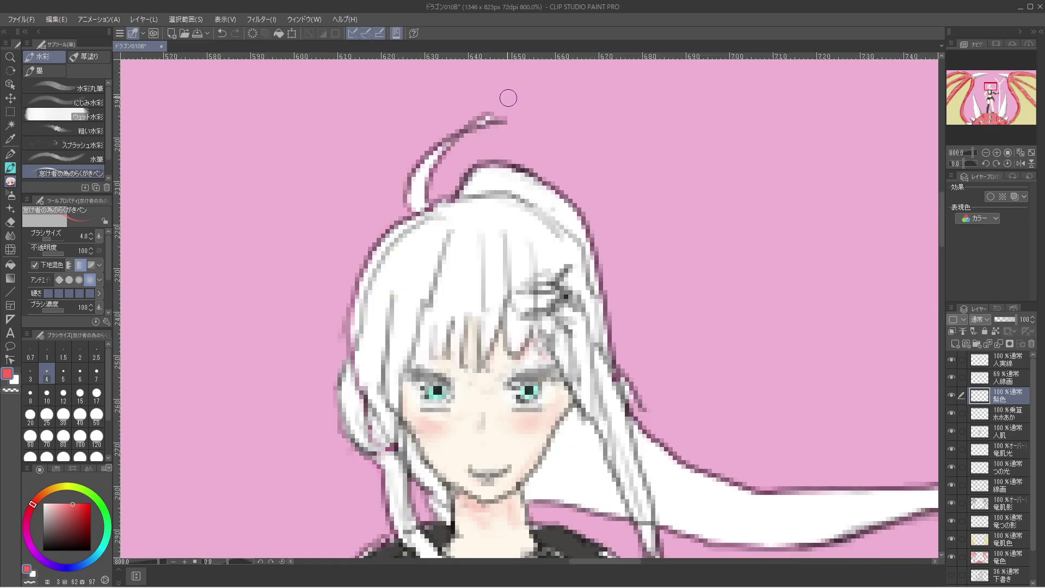
scroll(520, 121, down, 2)
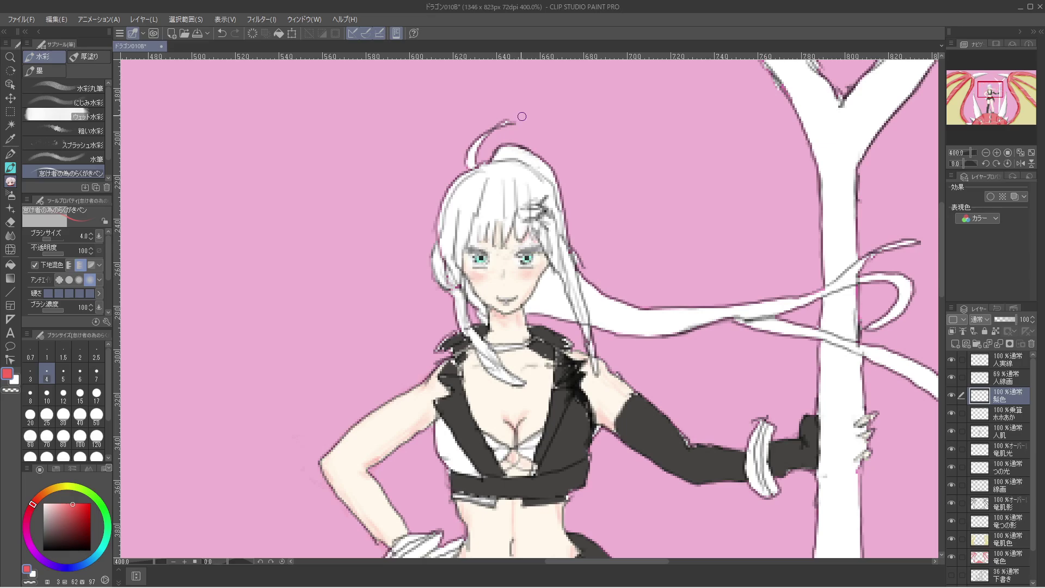
scroll(521, 116, down, 1)
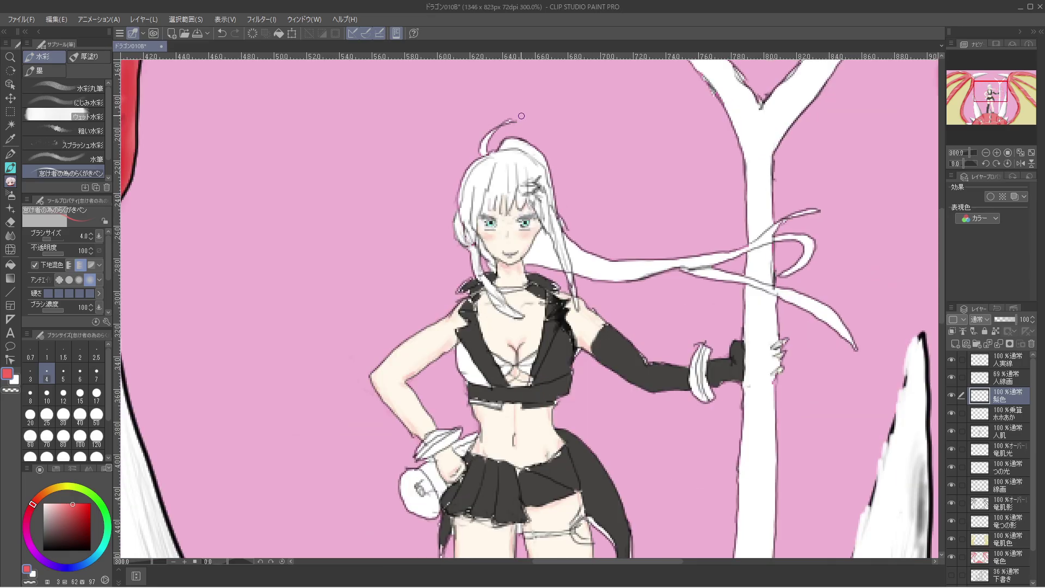
click(97, 499)
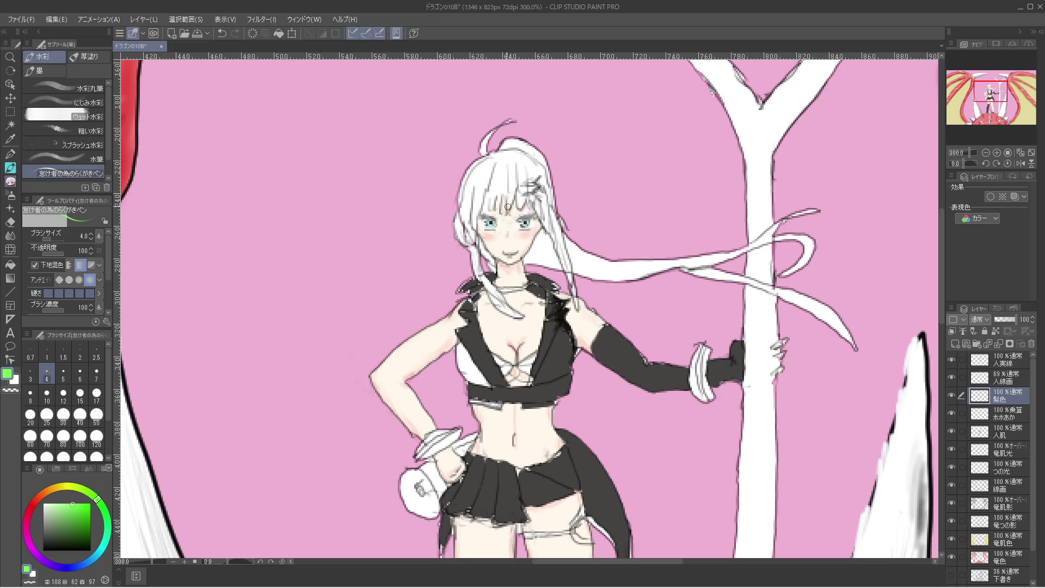
drag(513, 191, 508, 211)
mouse_move(474, 214)
mouse_down()
mouse_move(475, 204)
mouse_move(476, 223)
mouse_move(479, 199)
mouse_up()
mouse_move(466, 212)
mouse_down()
mouse_move(471, 240)
mouse_move(464, 231)
mouse_up()
mouse_move(491, 291)
mouse_down()
mouse_move(486, 280)
mouse_move(497, 296)
mouse_up()
drag(537, 181, 530, 184)
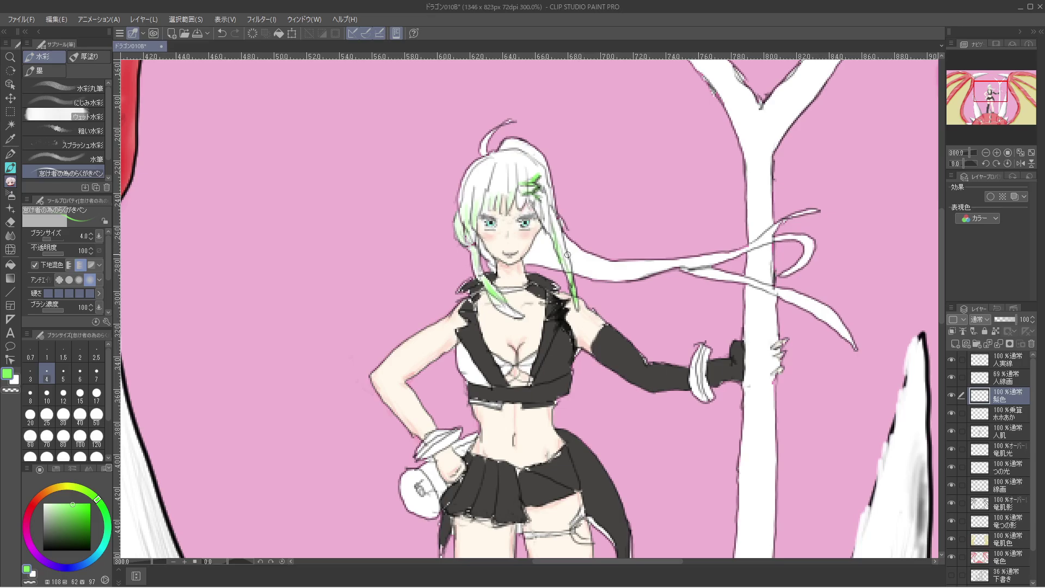
drag(521, 317, 522, 317)
Paint bright green along the flowing ponytail and its split, curled tips, leaving white highlights.
mouse_move(852, 340)
mouse_down()
mouse_move(792, 298)
mouse_move(827, 311)
mouse_move(835, 319)
mouse_move(821, 318)
mouse_move(850, 338)
mouse_move(784, 295)
mouse_up()
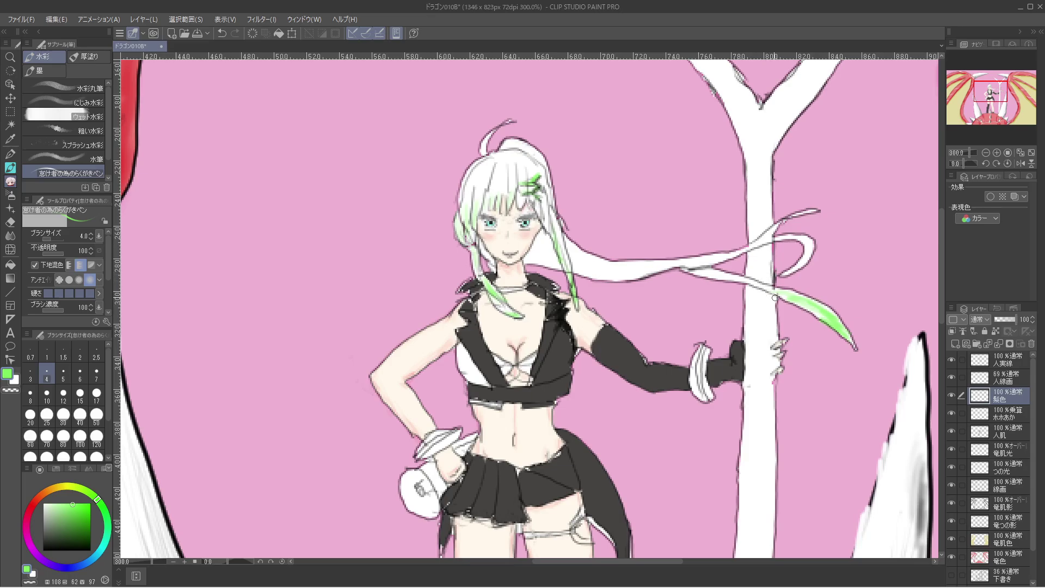
drag(743, 279, 701, 276)
mouse_move(801, 260)
mouse_down()
mouse_move(810, 252)
mouse_move(786, 237)
mouse_up()
mouse_move(776, 248)
mouse_down()
mouse_move(620, 277)
mouse_move(643, 272)
mouse_move(648, 257)
mouse_move(630, 250)
mouse_move(637, 261)
mouse_move(619, 279)
mouse_move(643, 267)
mouse_move(619, 280)
mouse_move(575, 264)
mouse_move(597, 260)
mouse_move(541, 263)
mouse_move(620, 265)
mouse_move(591, 277)
mouse_move(644, 262)
mouse_up()
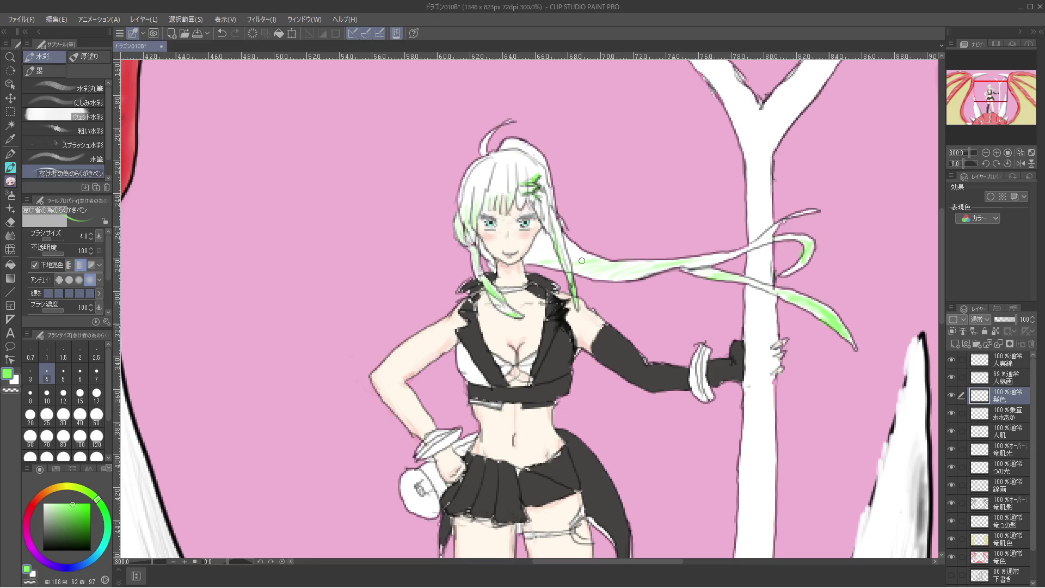
drag(568, 255, 613, 262)
drag(583, 269, 648, 266)
drag(758, 242, 813, 209)
Paint both arms of the Y-shaped staff and their junction bright green.
drag(990, 91, 996, 84)
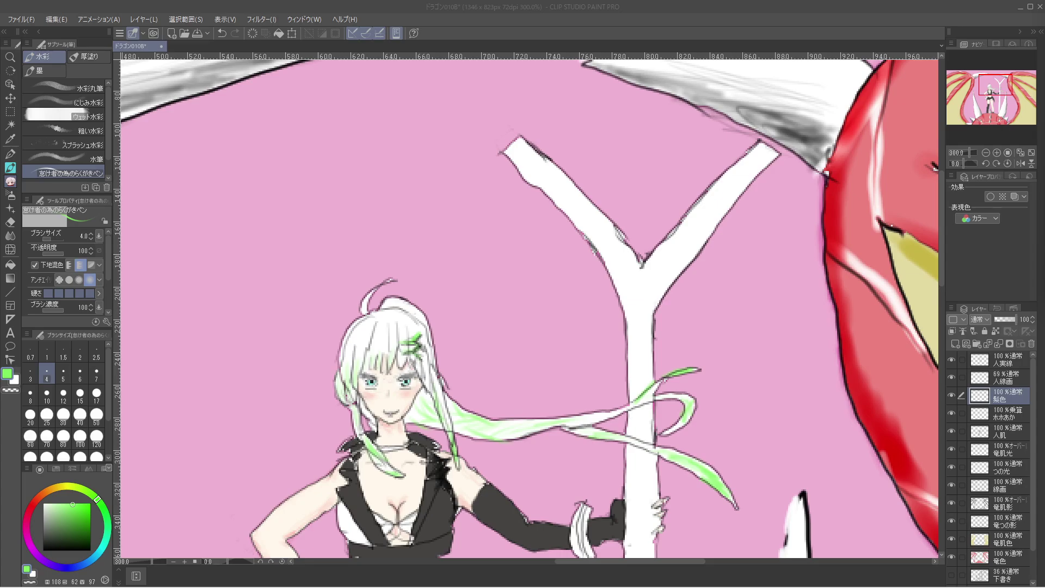
click(757, 146)
drag(738, 167, 761, 147)
mouse_move(736, 169)
mouse_down()
mouse_move(761, 146)
mouse_move(727, 186)
mouse_up()
mouse_move(727, 185)
mouse_down()
mouse_move(766, 160)
mouse_move(767, 147)
mouse_move(773, 159)
mouse_move(754, 172)
mouse_move(756, 161)
mouse_up()
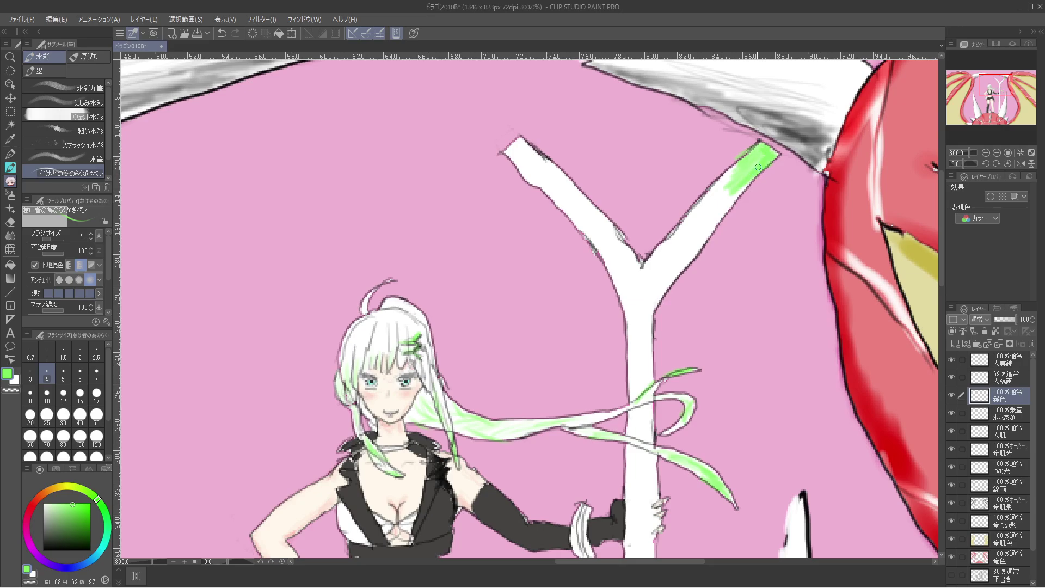
mouse_move(724, 198)
mouse_down()
mouse_move(709, 223)
mouse_move(747, 190)
mouse_move(708, 221)
mouse_move(736, 182)
mouse_move(711, 196)
mouse_move(728, 177)
mouse_move(716, 199)
mouse_move(734, 187)
mouse_move(678, 231)
mouse_move(699, 220)
mouse_move(682, 258)
mouse_move(703, 239)
mouse_move(675, 271)
mouse_move(695, 253)
mouse_move(670, 271)
mouse_move(699, 225)
mouse_move(658, 264)
mouse_move(684, 233)
mouse_move(651, 281)
mouse_move(681, 257)
mouse_move(656, 286)
mouse_move(673, 270)
mouse_up()
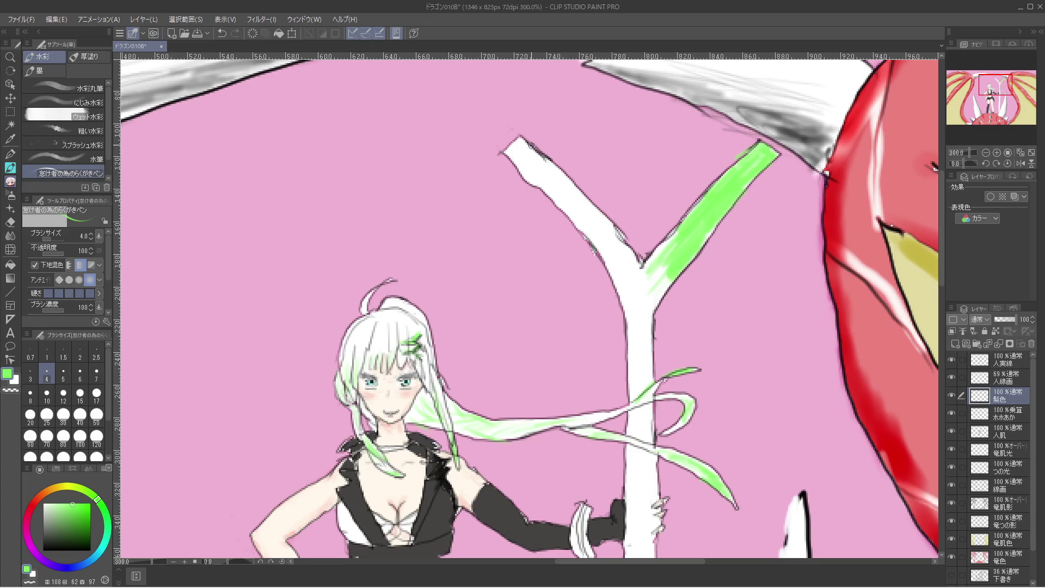
mouse_move(517, 165)
mouse_down()
mouse_move(601, 251)
mouse_move(553, 187)
mouse_move(509, 152)
mouse_move(523, 142)
mouse_move(531, 150)
mouse_move(509, 154)
mouse_move(551, 181)
mouse_move(526, 152)
mouse_move(564, 182)
mouse_move(550, 166)
mouse_move(582, 216)
mouse_move(570, 191)
mouse_move(615, 234)
mouse_move(581, 198)
mouse_move(598, 220)
mouse_move(583, 217)
mouse_move(606, 250)
mouse_move(594, 211)
mouse_move(621, 256)
mouse_move(611, 241)
mouse_move(613, 264)
mouse_move(597, 253)
mouse_move(616, 258)
mouse_move(616, 238)
mouse_move(640, 275)
mouse_move(638, 283)
mouse_move(612, 267)
mouse_move(623, 287)
mouse_move(609, 264)
mouse_move(637, 310)
mouse_move(628, 266)
mouse_move(645, 319)
mouse_up()
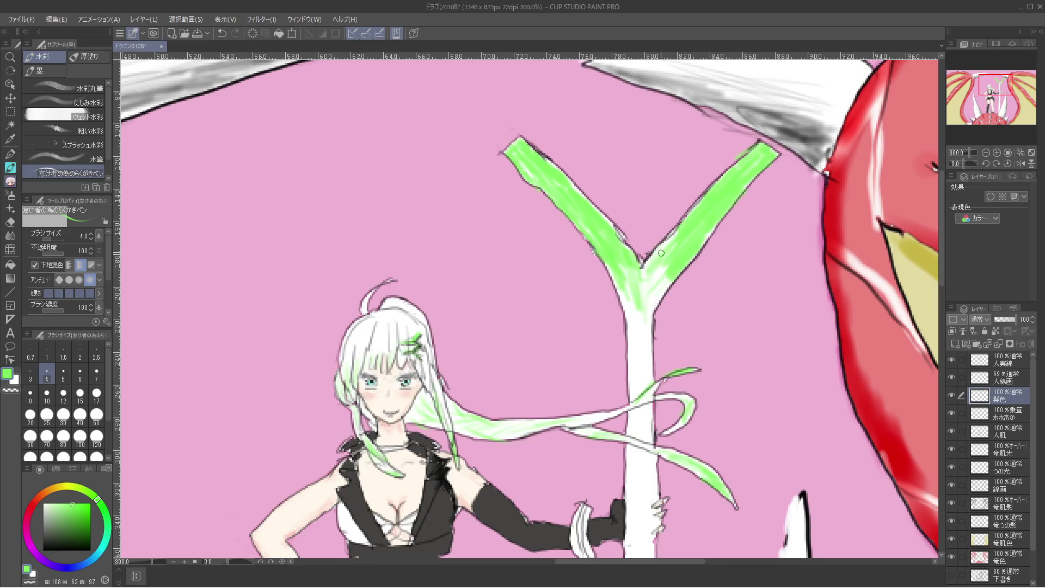
mouse_move(655, 259)
mouse_down()
mouse_move(644, 280)
mouse_move(659, 273)
mouse_move(652, 309)
mouse_move(627, 298)
mouse_up()
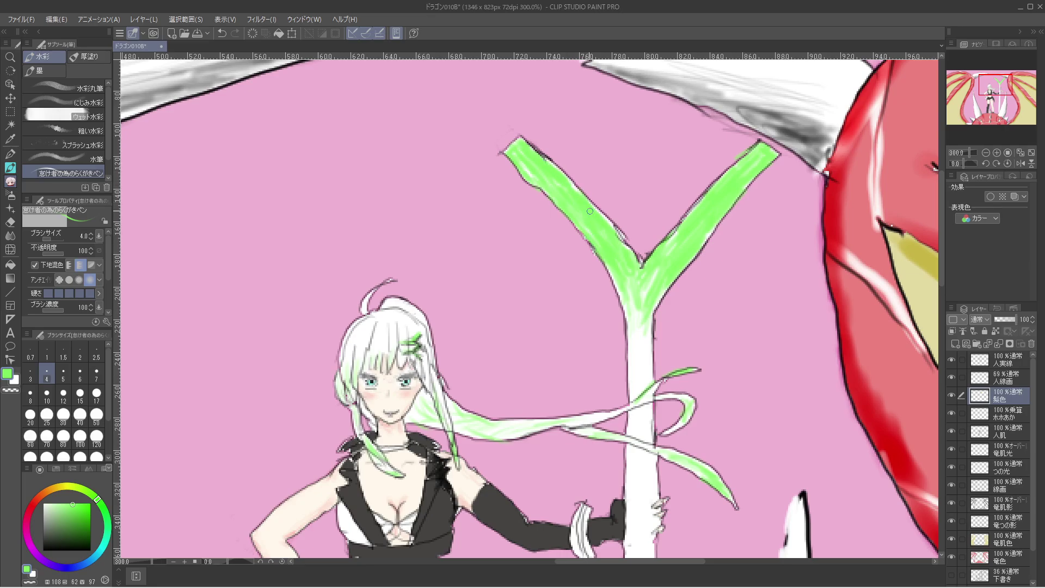
Tint the staff's shaft with thin green streaks from the fork down, undoing the trial stroke at its base.
mouse_move(645, 308)
mouse_down()
mouse_move(642, 351)
mouse_move(632, 317)
mouse_move(632, 358)
mouse_up()
drag(641, 326, 642, 129)
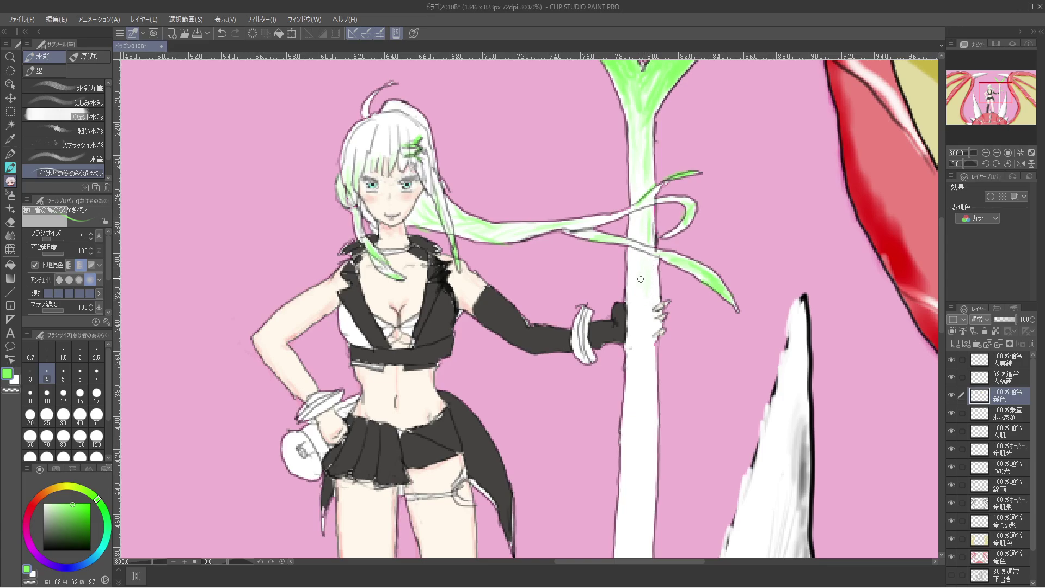
drag(651, 283, 650, 256)
drag(624, 457, 624, 536)
key(ctrl+alt+0)
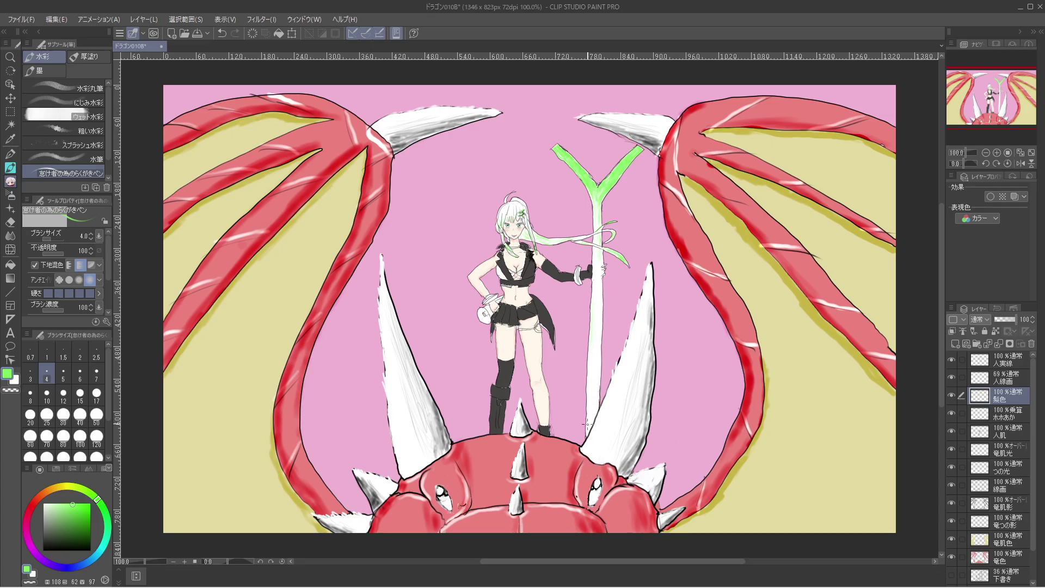
drag(588, 420, 592, 406)
key(ctrl+z)
Pick a darker green and shade the outer edges of both arms of the staff's fork.
scroll(619, 210, up, 5)
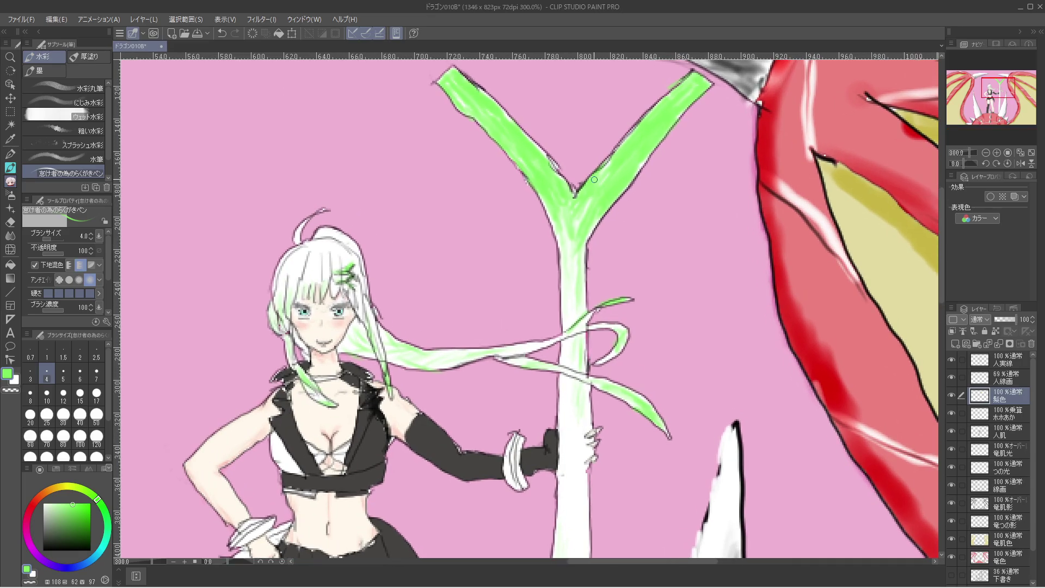
click(71, 528)
drag(702, 87, 594, 225)
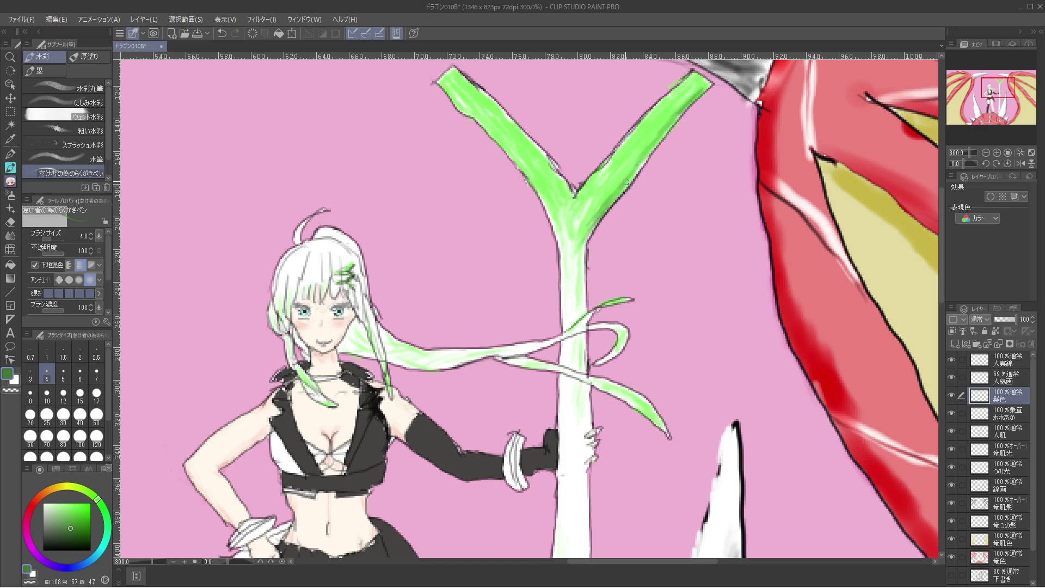
drag(659, 135, 640, 167)
drag(441, 82, 550, 219)
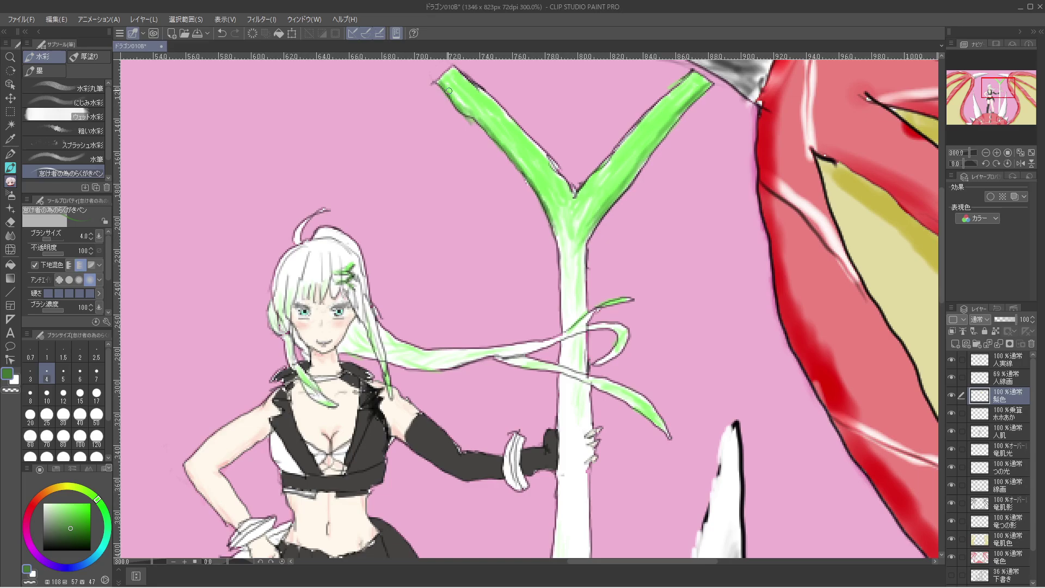
drag(447, 89, 518, 172)
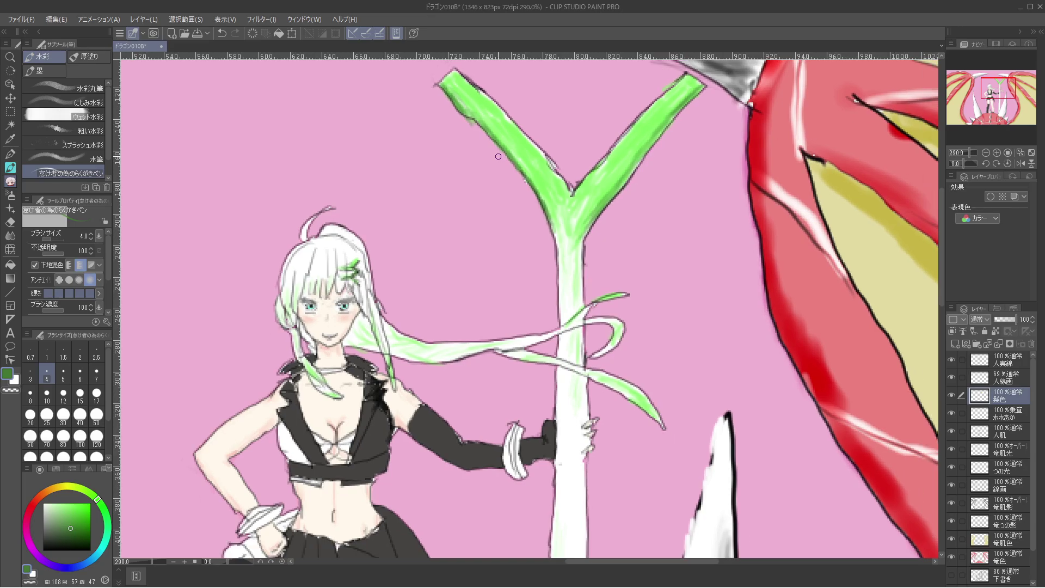
Check the colouring on the whole illustration and save the file.
key(ctrl+0)
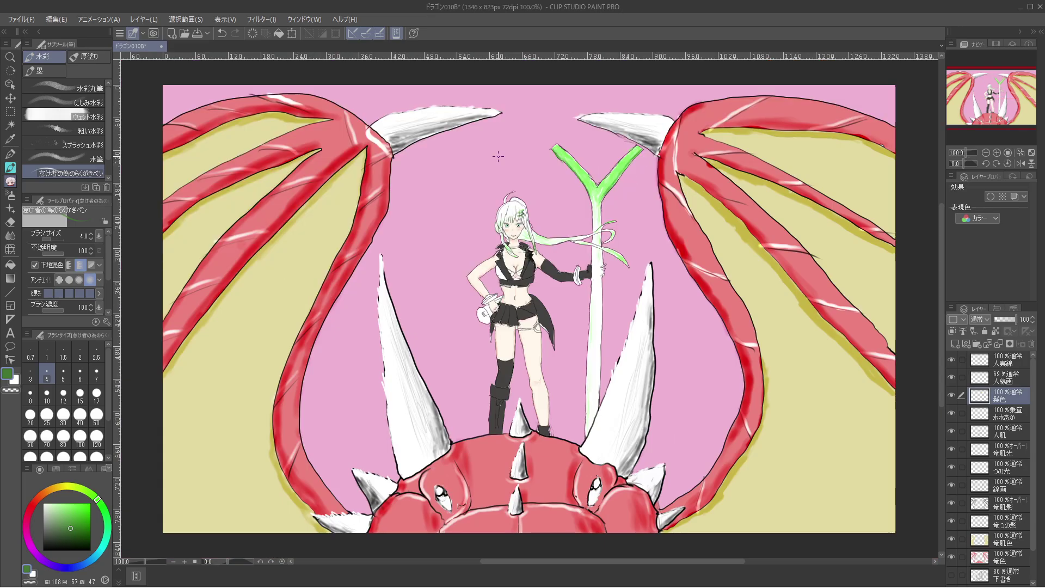
scroll(498, 157, up, 2)
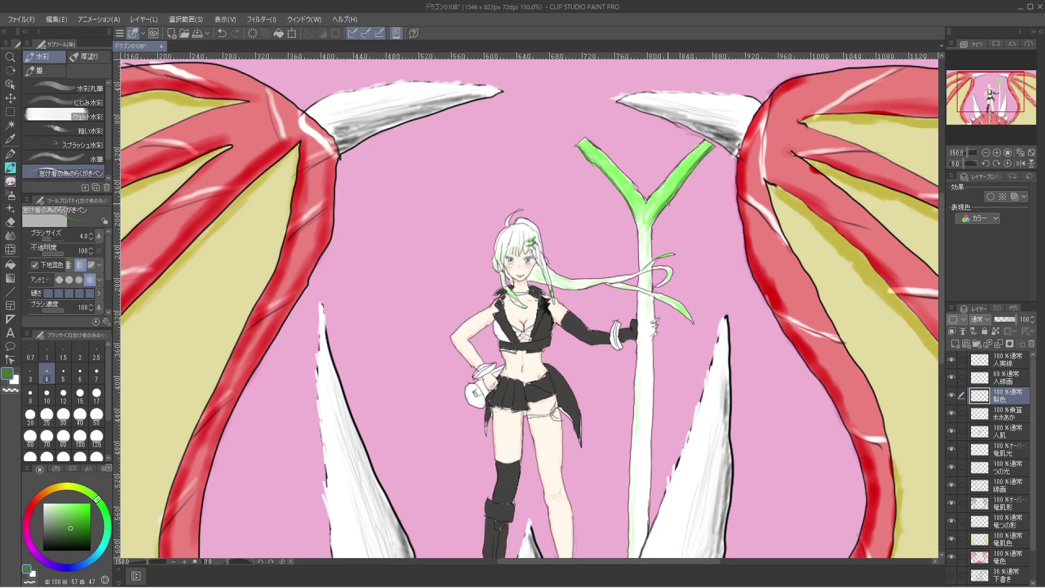
key(ctrl+alt+0)
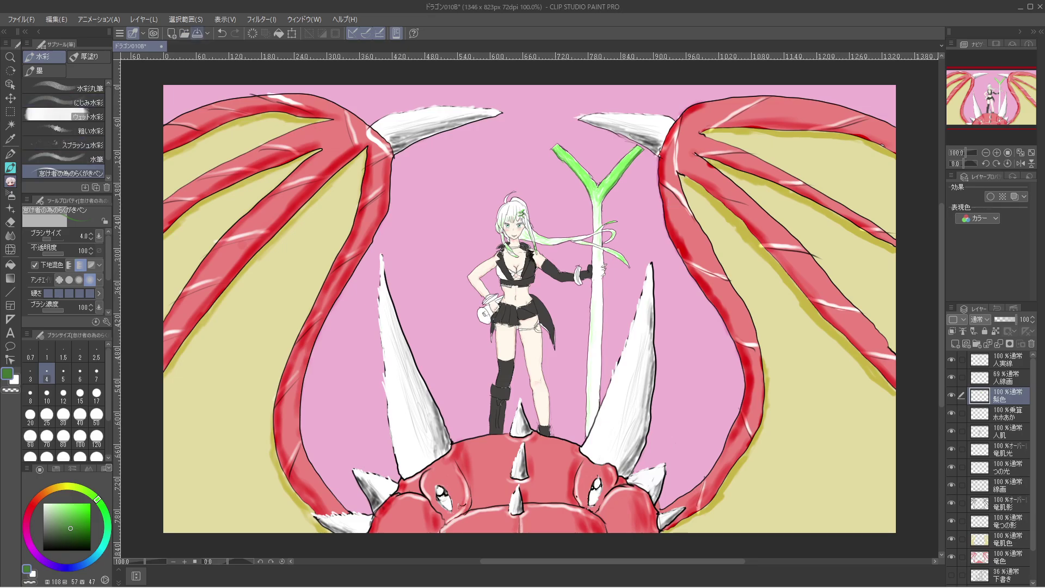
click(198, 34)
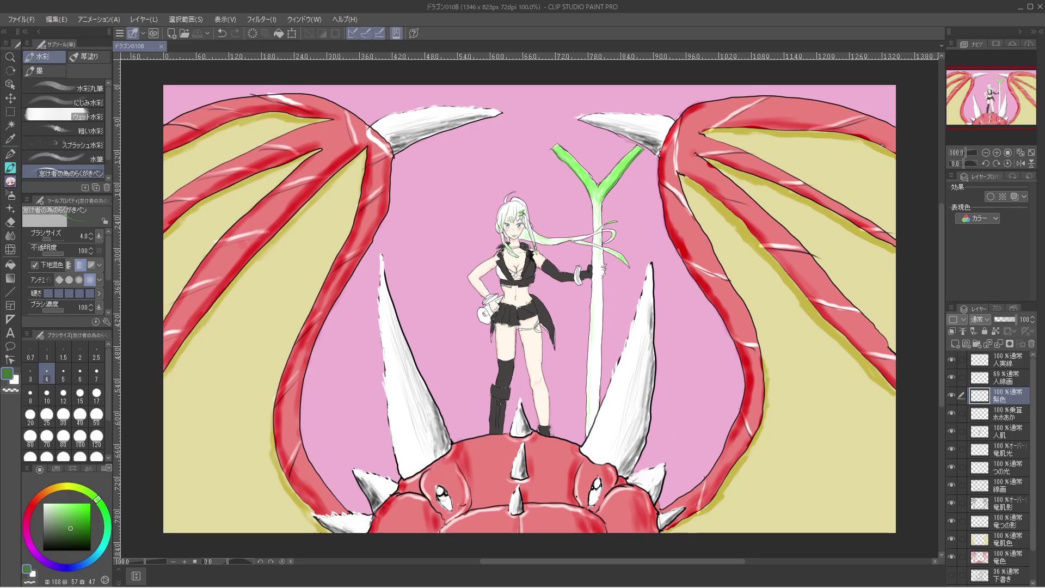
Switch to the 人肌 layer and paint light green, sampled from the hair tip, on both bracelets and the round hip pouch's centre.
key(ctrl+plus)
key(ctrl+plus)
key(ctrl+plus)
key(ctrl+plus)
key(ctrl+plus)
key(ctrl+plus)
key(ctrl+plus)
key(ctrl+plus)
key(ctrl+plus)
key(ctrl+plus)
key(ctrl+plus)
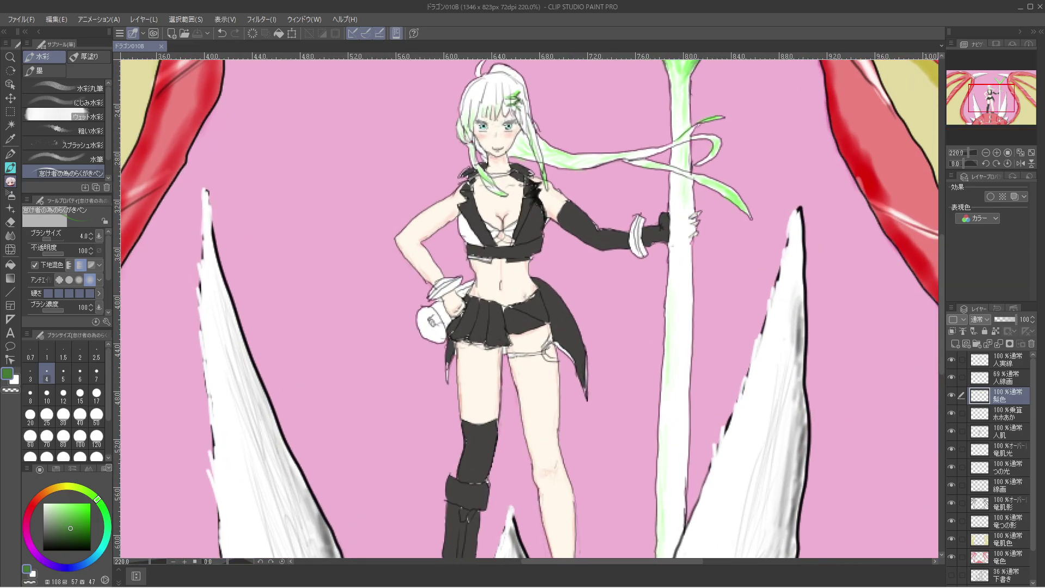
click(999, 432)
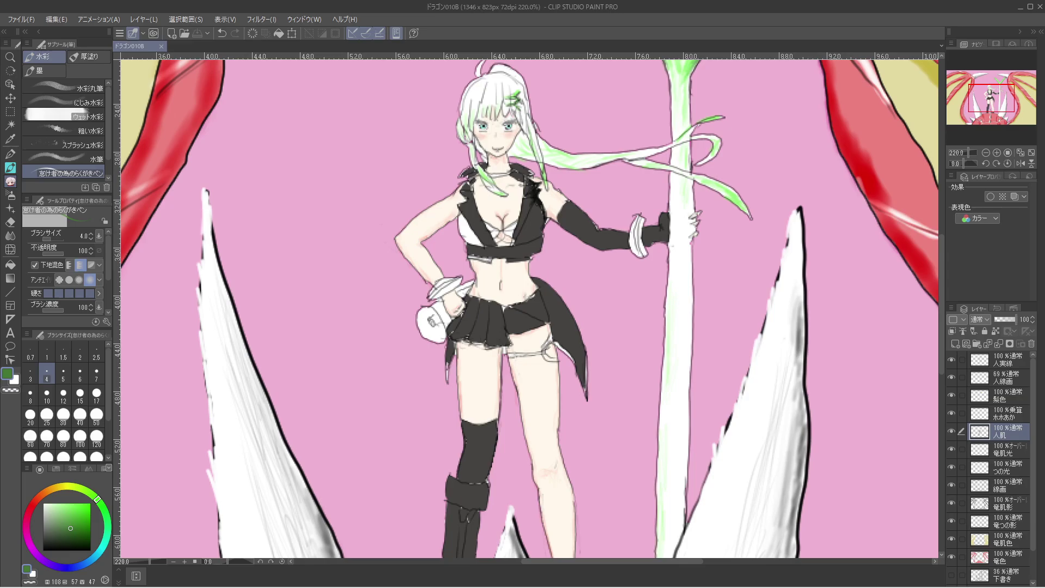
drag(640, 217, 642, 259)
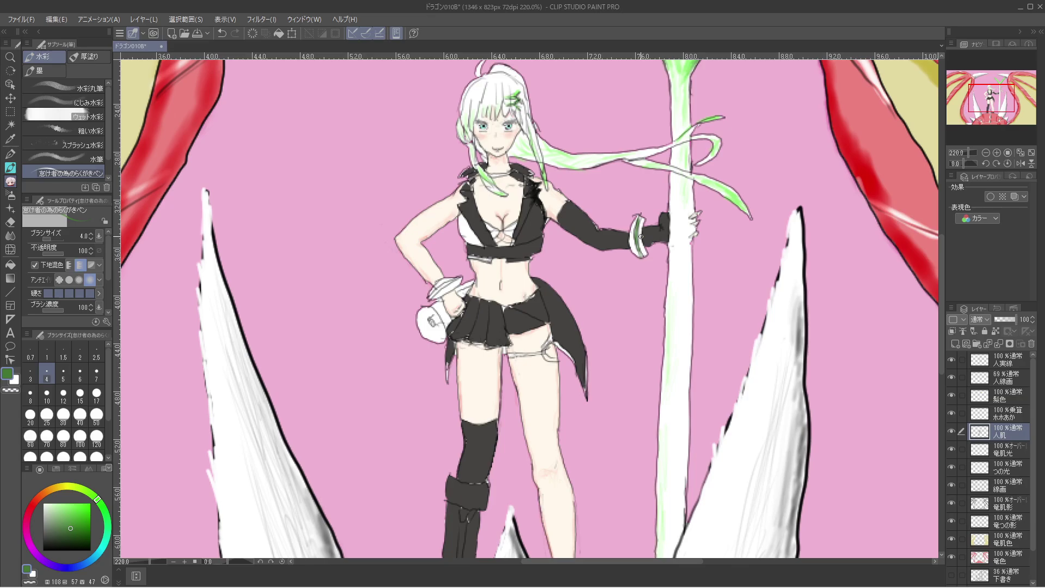
key(ctrl+z)
alt+click(716, 184)
drag(643, 254, 642, 257)
drag(432, 297, 437, 294)
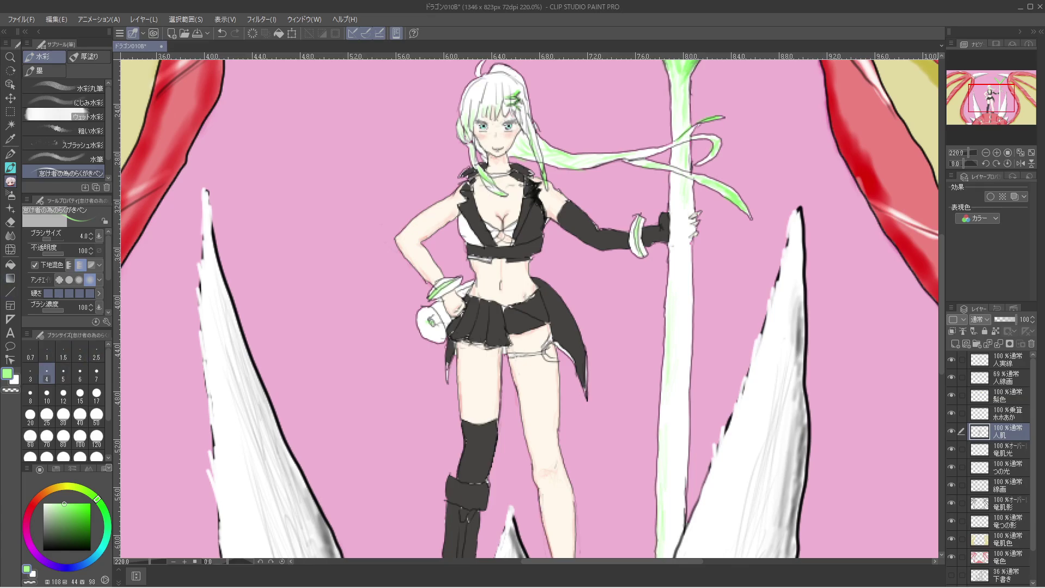
Sample the skirt's dark colour and fill the white areas of the round pouch at the hip with it.
alt+click(488, 321)
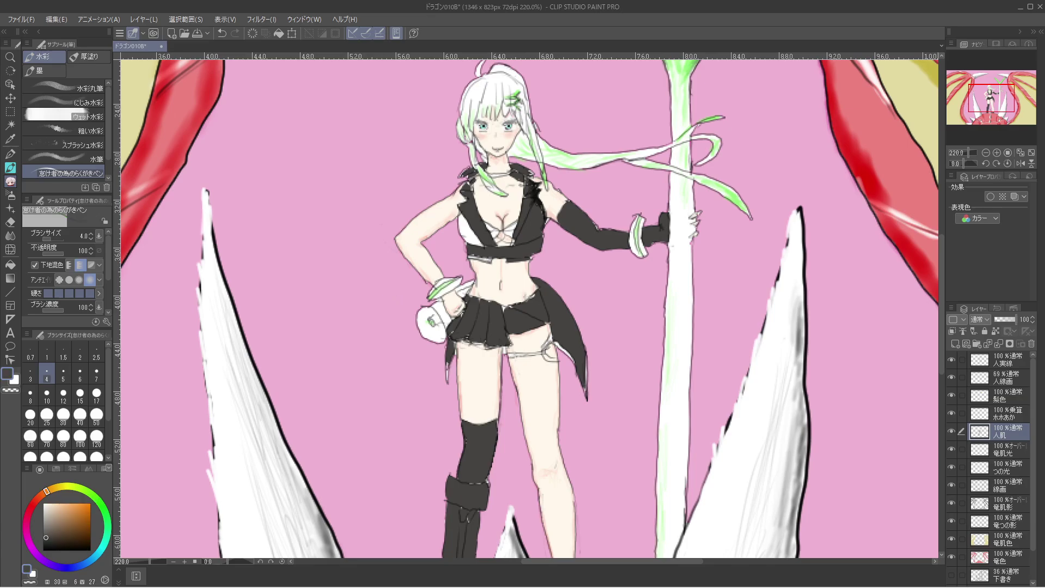
click(10, 265)
click(433, 324)
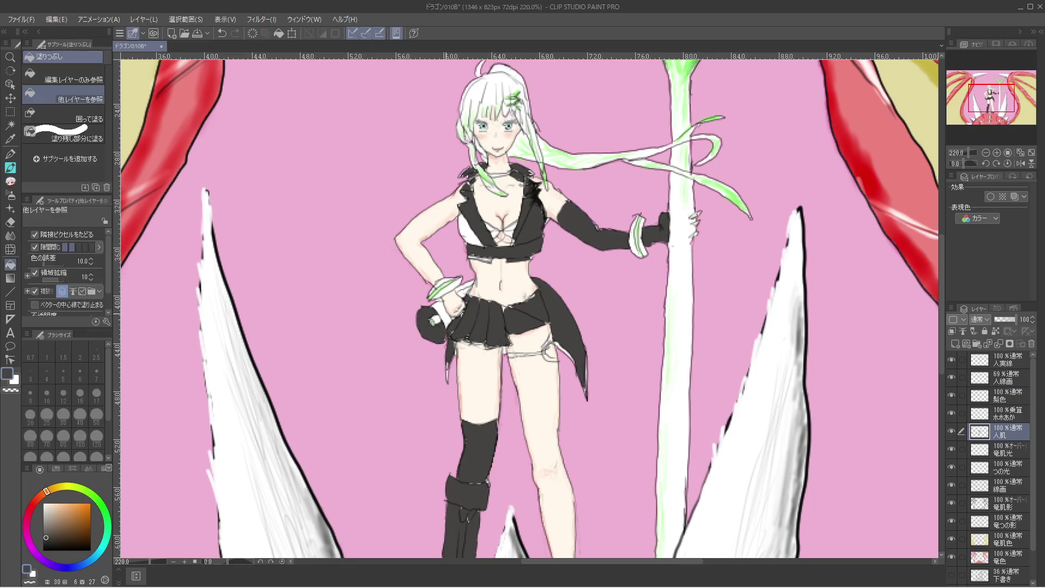
click(442, 318)
click(435, 320)
click(463, 288)
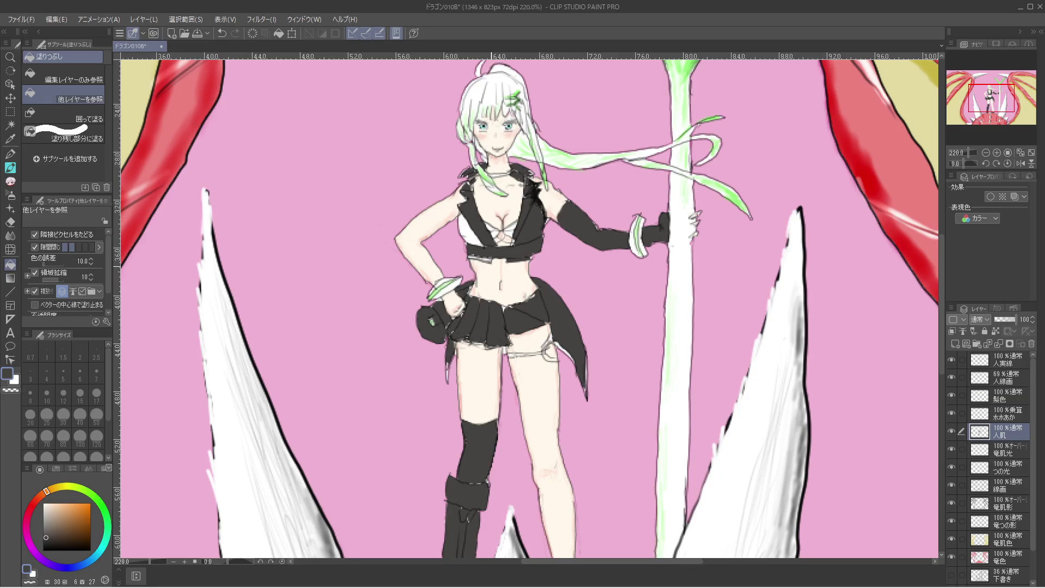
Add a new layer directly above 人肌, name it 服影 and set its blending mode to Overlay.
key(ctrl+alt+0)
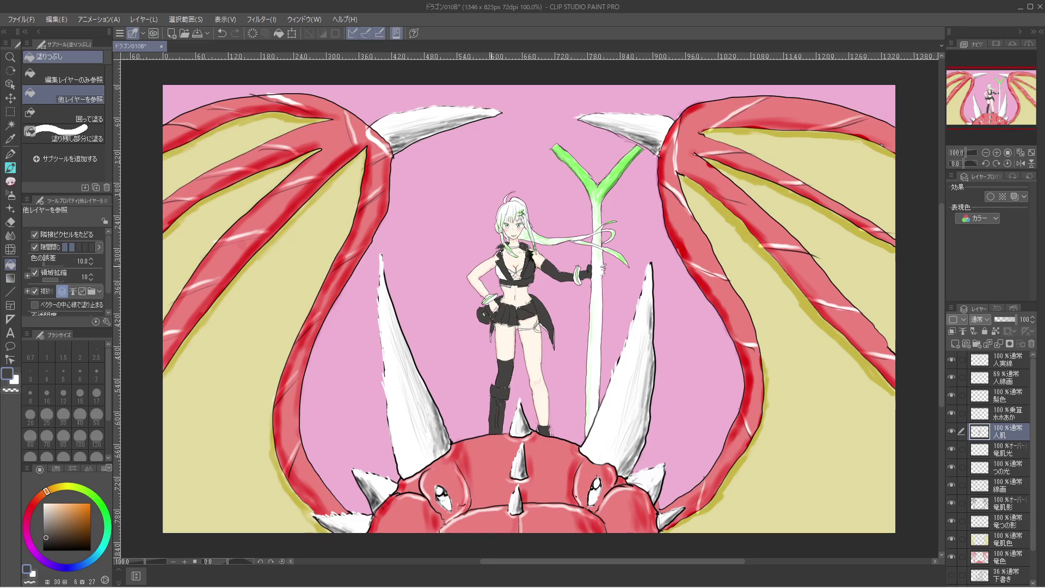
scroll(490, 266, up, 9)
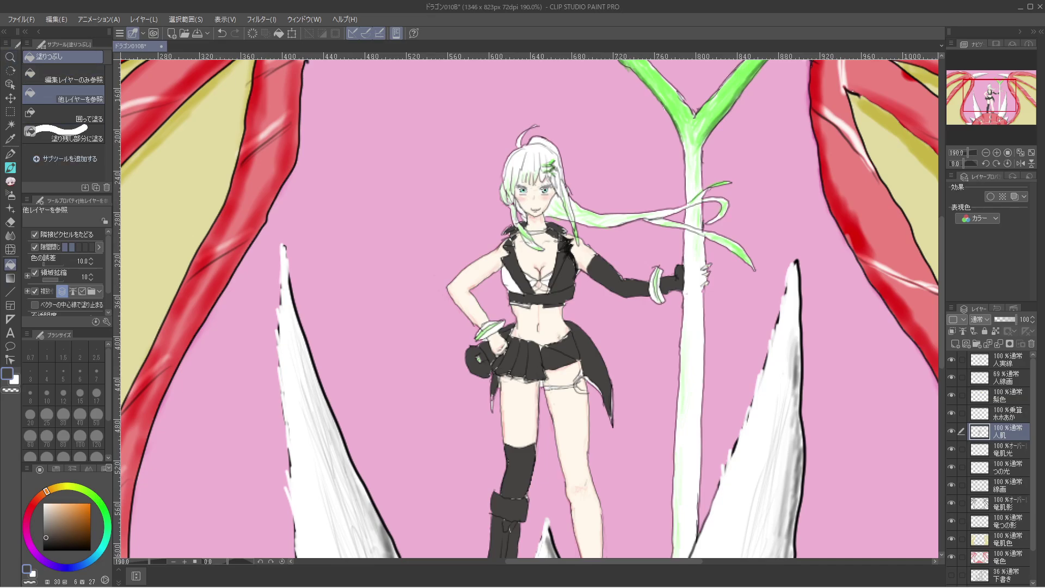
click(144, 19)
click(164, 33)
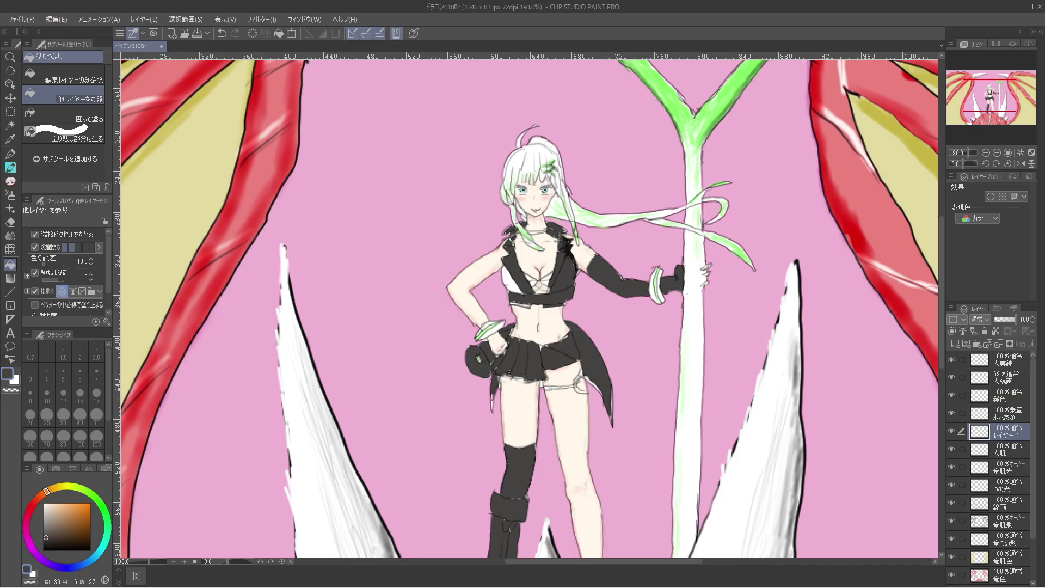
double_click(1007, 435)
text(fuku)
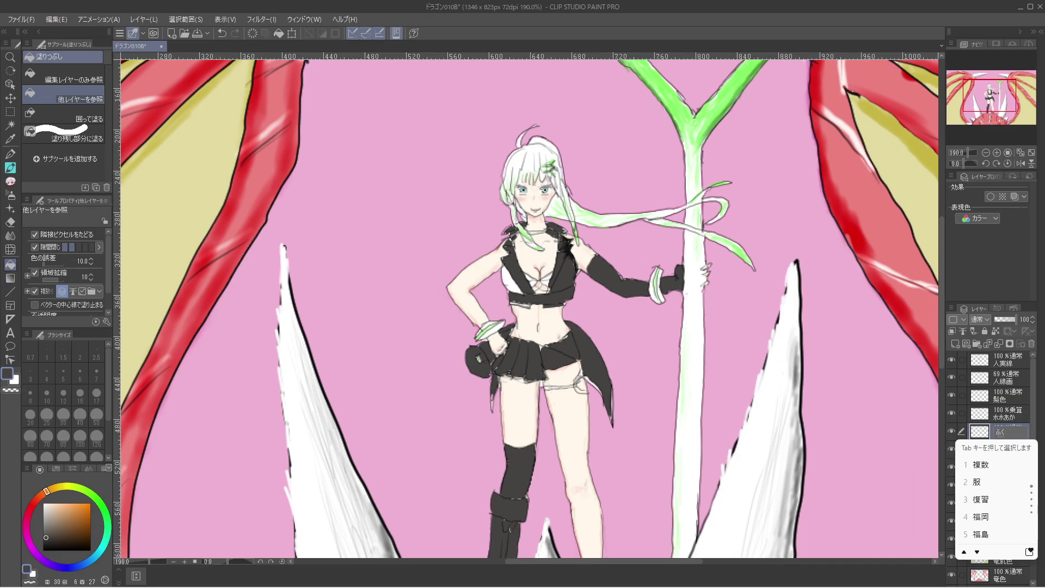
key(space)
key(space)
key(space)
key(space)
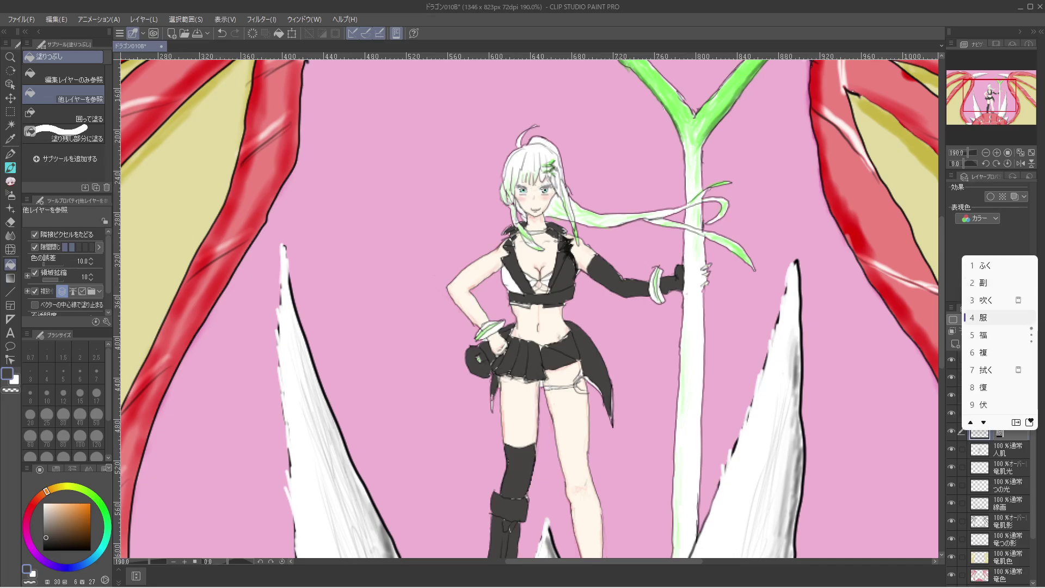
key(Return)
text(k)
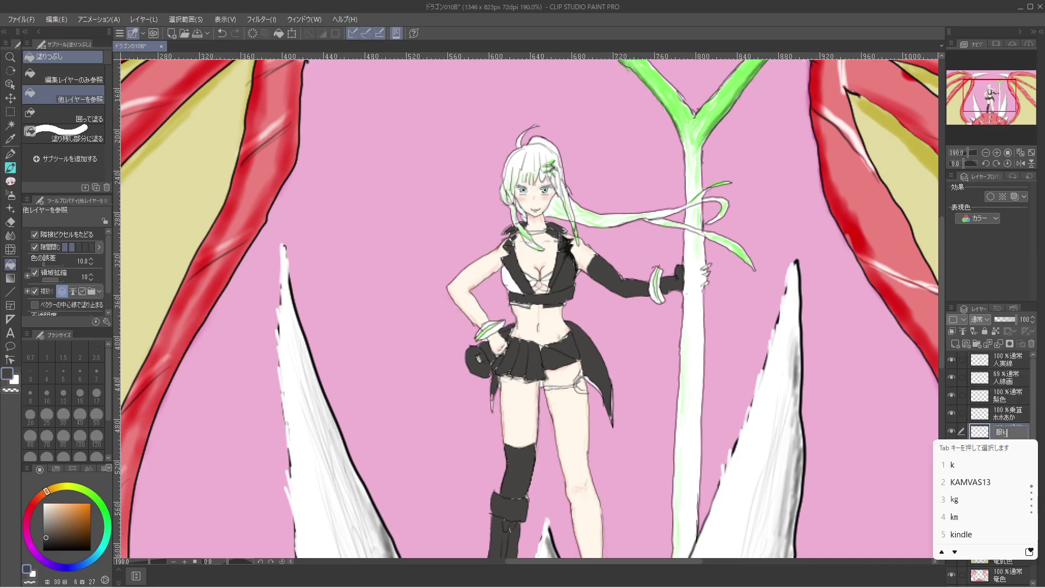
text(age)
key(space)
key(Return)
key(Return)
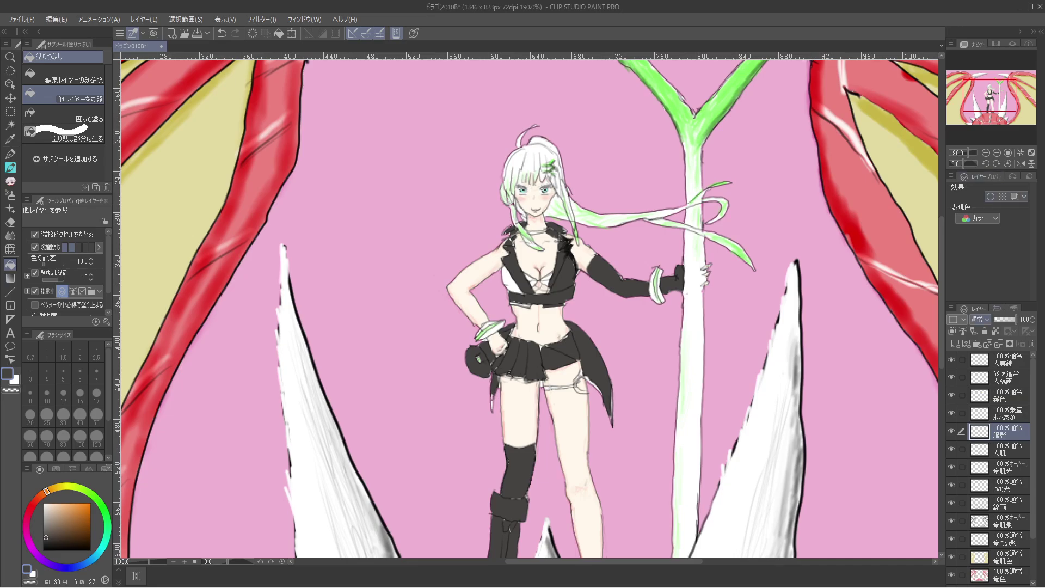
click(979, 319)
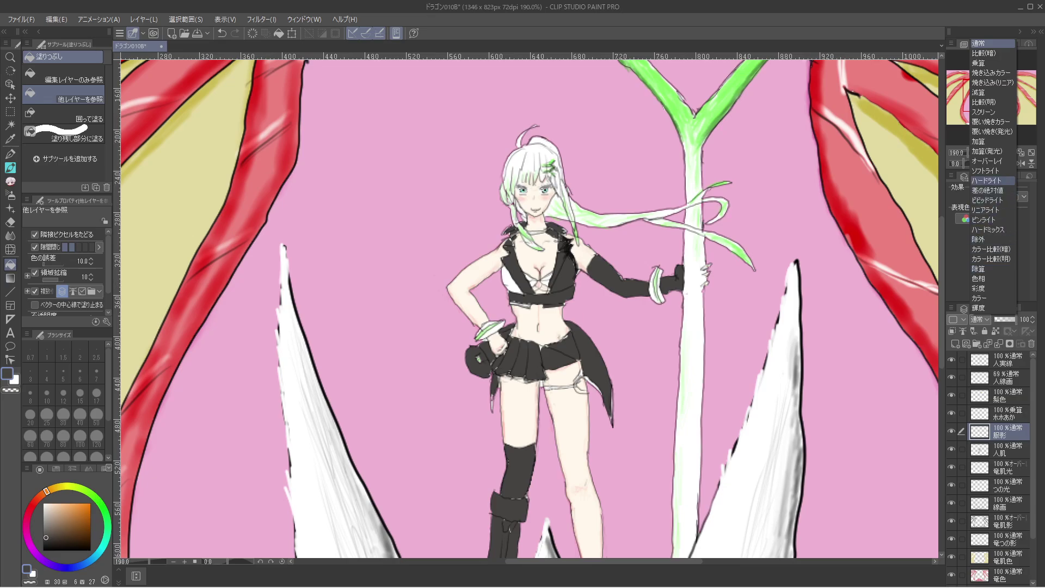
click(987, 161)
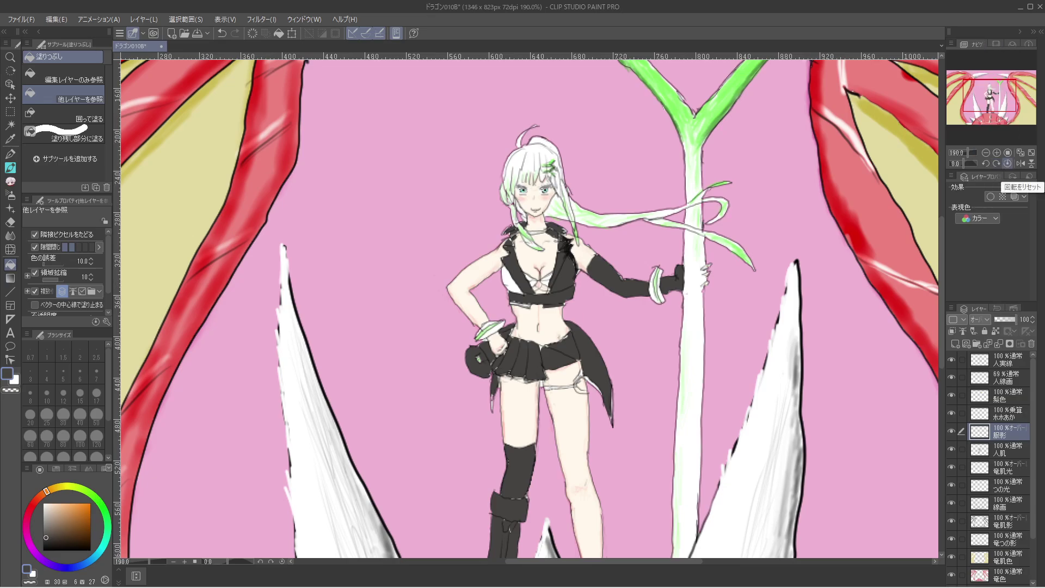
Pick black and shade the lower part of the boots with the 怠け者の為のらくがきペン brush at size 4.
drag(48, 545, 43, 550)
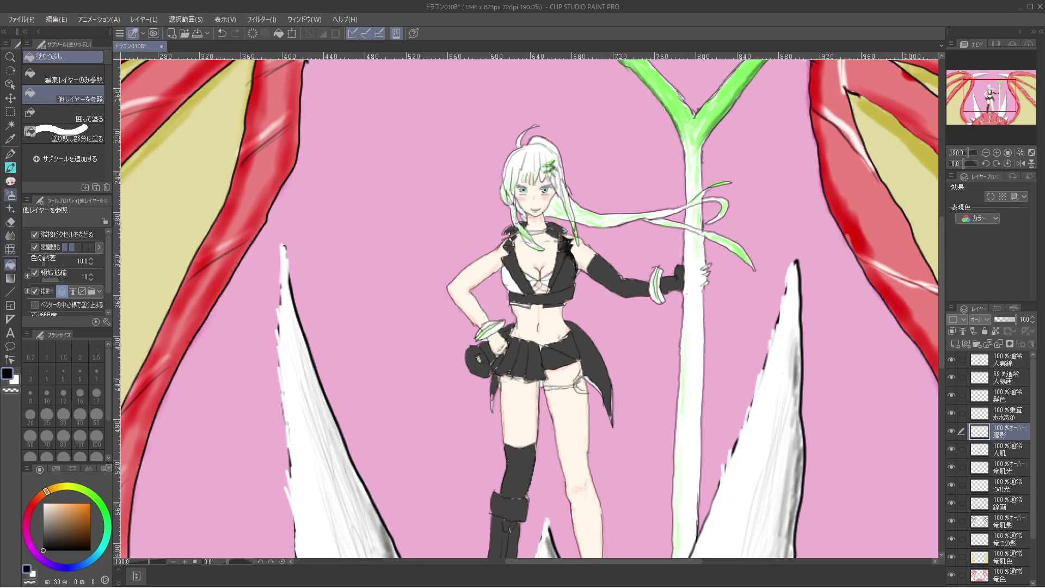
click(10, 181)
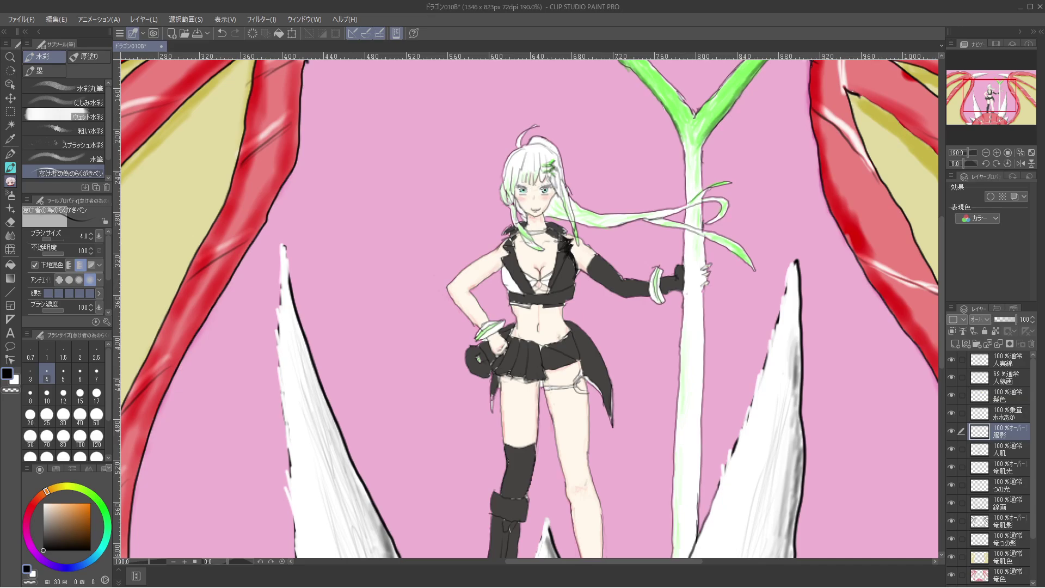
drag(528, 305, 545, 264)
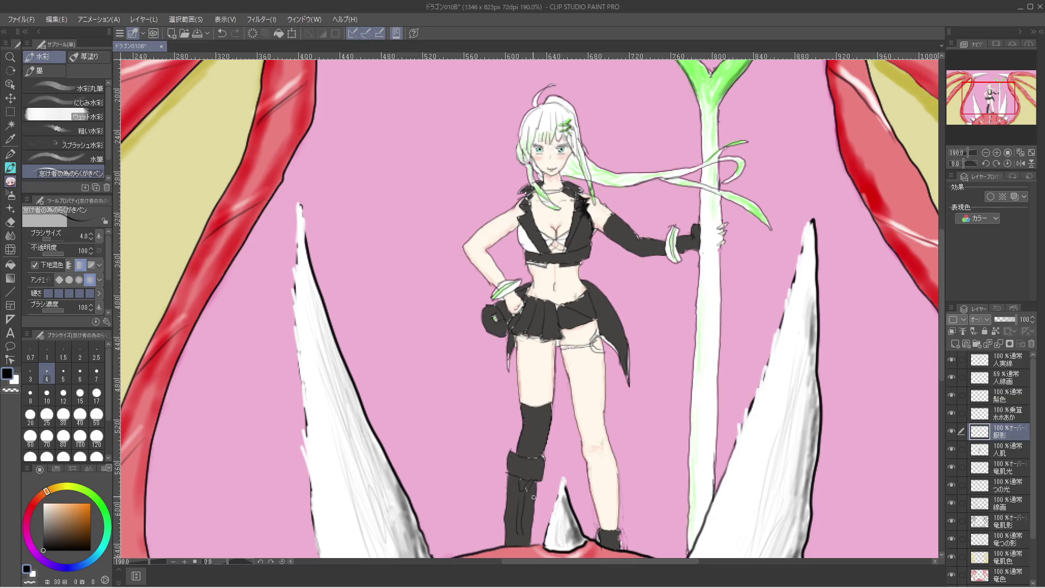
mouse_move(539, 491)
mouse_down()
mouse_move(528, 541)
mouse_move(535, 512)
mouse_up()
mouse_move(527, 529)
mouse_down()
mouse_move(526, 520)
mouse_move(529, 542)
mouse_move(531, 504)
mouse_move(509, 488)
mouse_move(509, 540)
mouse_move(503, 517)
mouse_up()
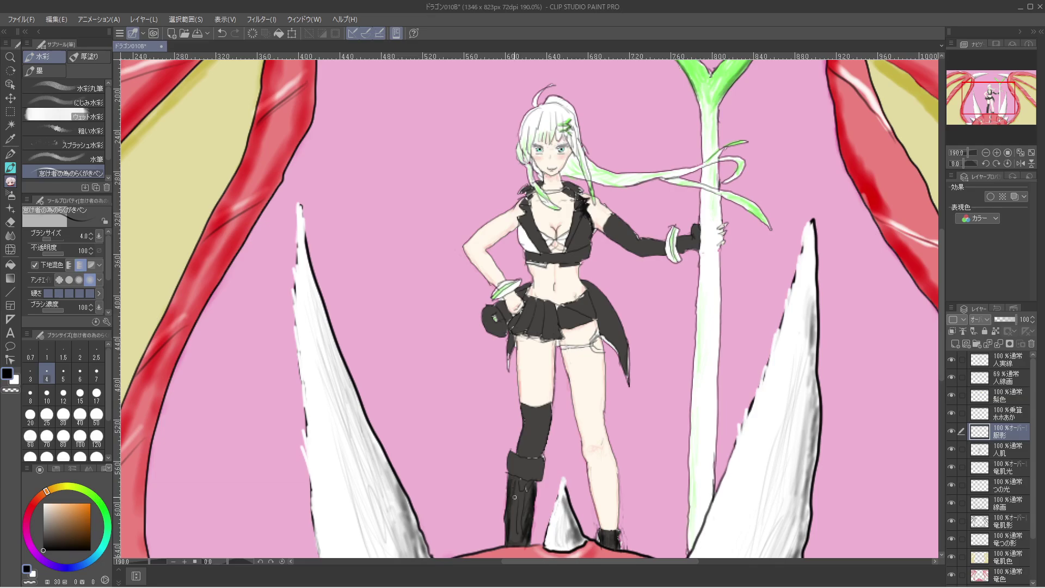
Set the brush size to 10 and darken both boots, the boot cuff and the black stocking.
click(47, 395)
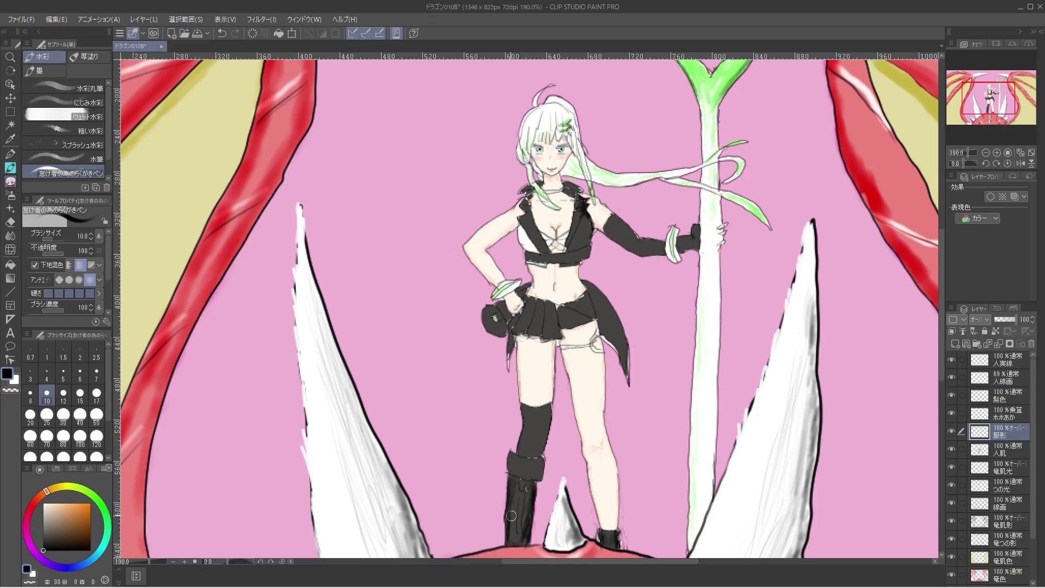
drag(514, 502, 512, 527)
drag(615, 542, 611, 546)
mouse_move(511, 456)
mouse_down()
mouse_move(511, 479)
mouse_move(533, 474)
mouse_up()
mouse_move(547, 414)
mouse_down()
mouse_move(537, 455)
mouse_move(546, 407)
mouse_move(536, 432)
mouse_move(523, 406)
mouse_move(518, 455)
mouse_move(522, 409)
mouse_move(519, 453)
mouse_move(536, 436)
mouse_move(520, 461)
mouse_move(526, 412)
mouse_move(528, 443)
mouse_move(540, 417)
mouse_move(533, 441)
mouse_move(552, 418)
mouse_up()
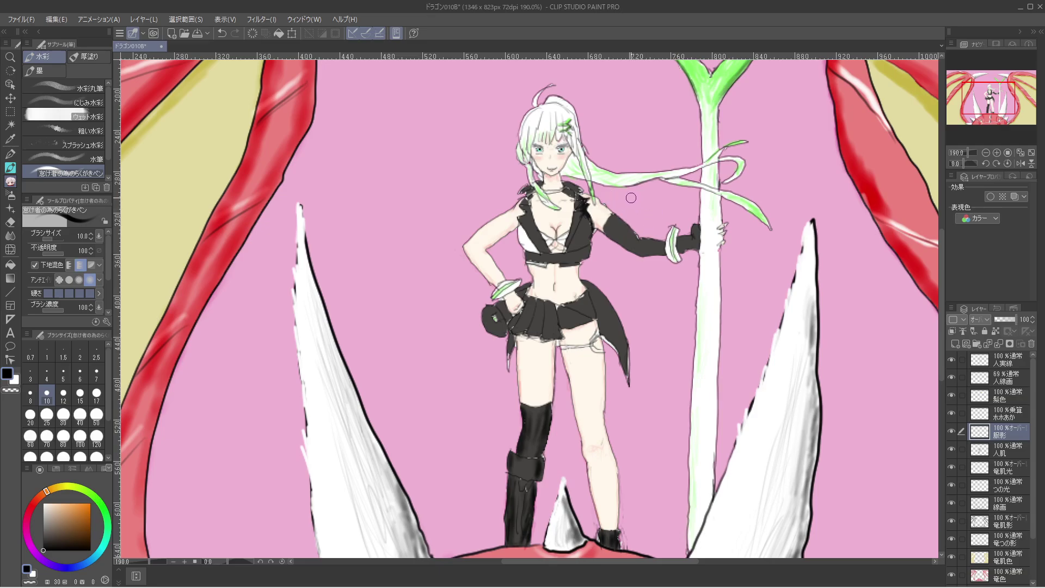
Shade the long glove, cropped top, skirt, hip pouch and coat tail in black, and save the file.
mouse_move(608, 236)
mouse_down()
mouse_move(635, 253)
mouse_move(689, 249)
mouse_move(696, 239)
mouse_move(688, 246)
mouse_up()
mouse_move(609, 234)
mouse_down()
mouse_move(663, 252)
mouse_move(608, 232)
mouse_move(614, 217)
mouse_move(659, 243)
mouse_move(646, 241)
mouse_move(694, 241)
mouse_up()
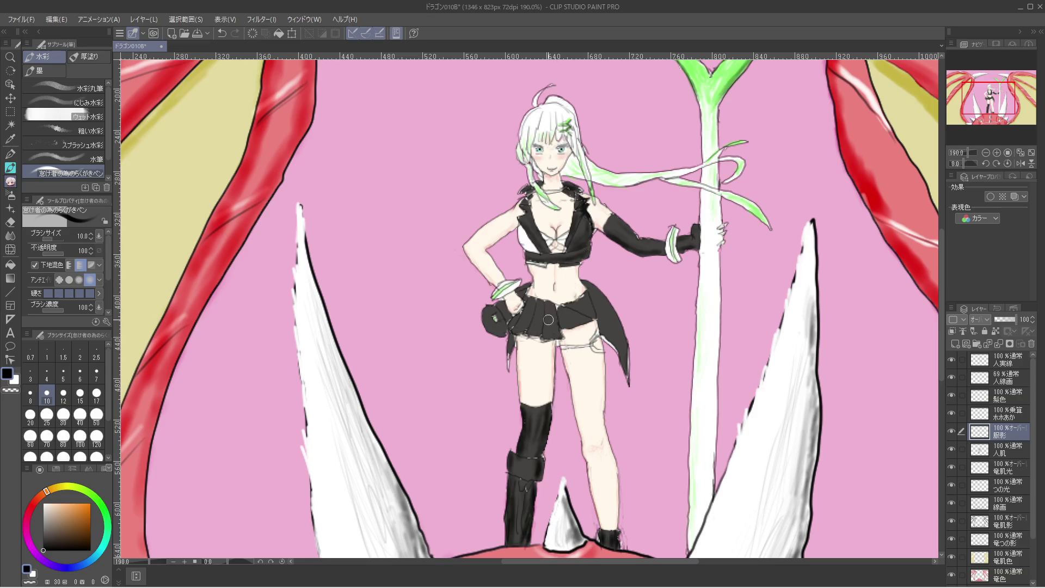
mouse_move(552, 309)
mouse_down()
mouse_move(537, 301)
mouse_move(535, 323)
mouse_move(540, 333)
mouse_move(543, 300)
mouse_move(531, 314)
mouse_move(527, 307)
mouse_move(525, 331)
mouse_move(530, 305)
mouse_move(515, 321)
mouse_move(533, 305)
mouse_move(502, 311)
mouse_move(500, 301)
mouse_move(477, 328)
mouse_move(516, 320)
mouse_move(494, 327)
mouse_move(494, 308)
mouse_move(492, 328)
mouse_move(505, 331)
mouse_move(487, 329)
mouse_move(503, 326)
mouse_move(495, 308)
mouse_move(501, 320)
mouse_move(511, 302)
mouse_move(500, 307)
mouse_move(514, 305)
mouse_move(505, 320)
mouse_move(524, 287)
mouse_up()
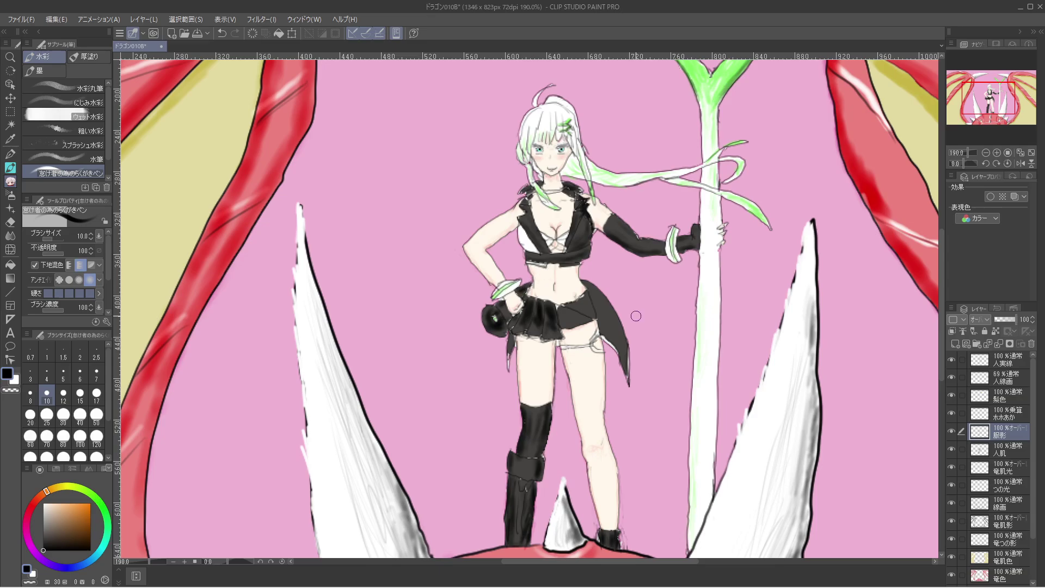
drag(597, 293, 625, 350)
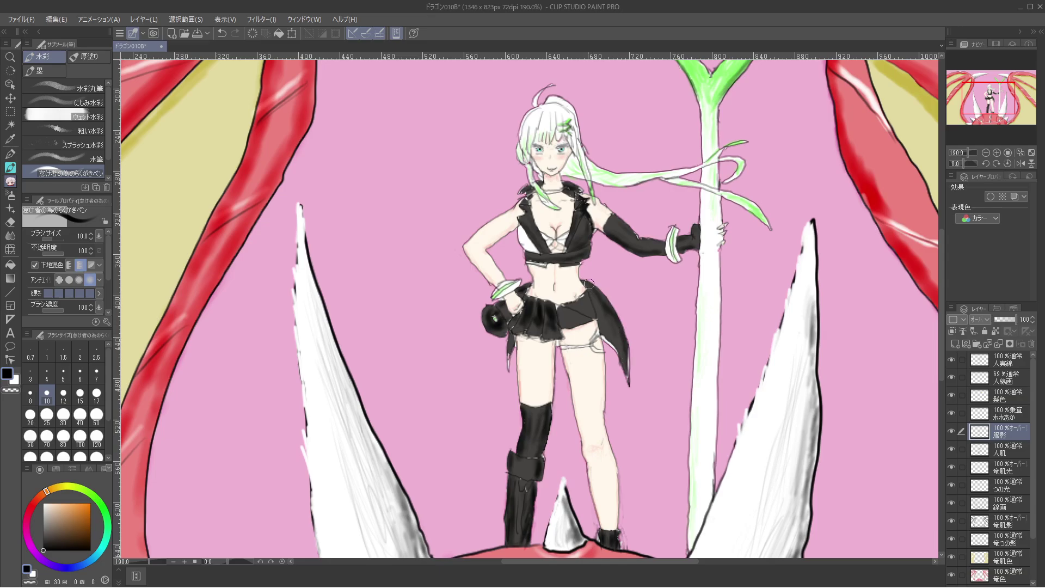
mouse_move(601, 315)
mouse_down()
mouse_move(620, 355)
mouse_move(618, 342)
mouse_up()
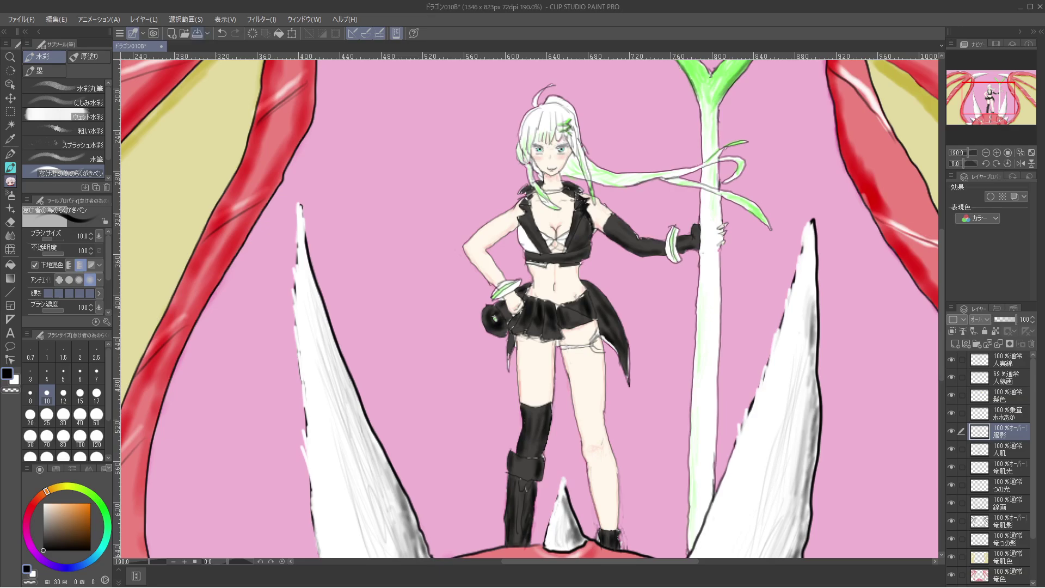
click(198, 33)
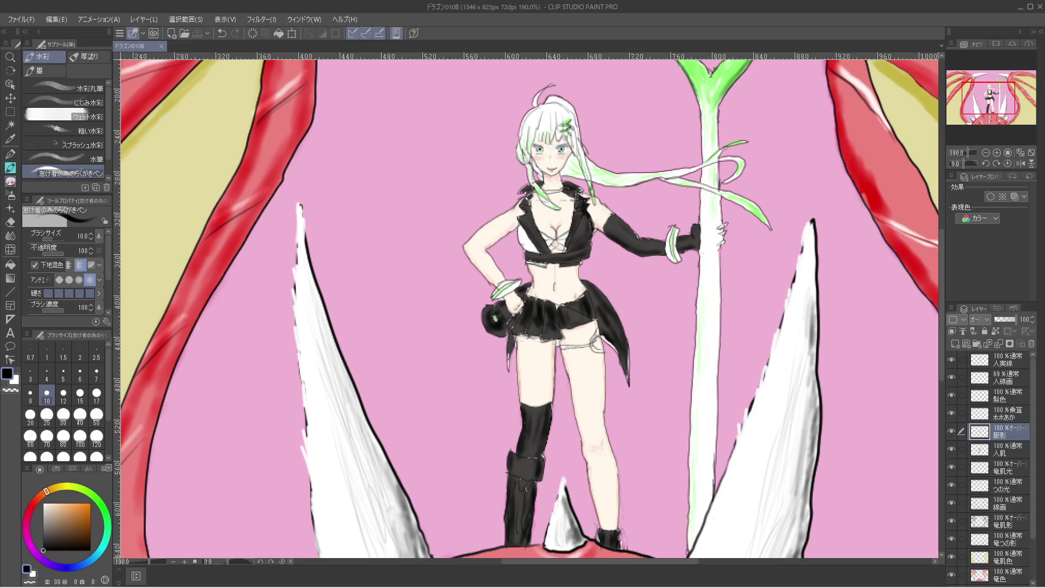
Check the shaded outfit on the whole illustration and closer up on the woman.
key(ctrl+alt+0)
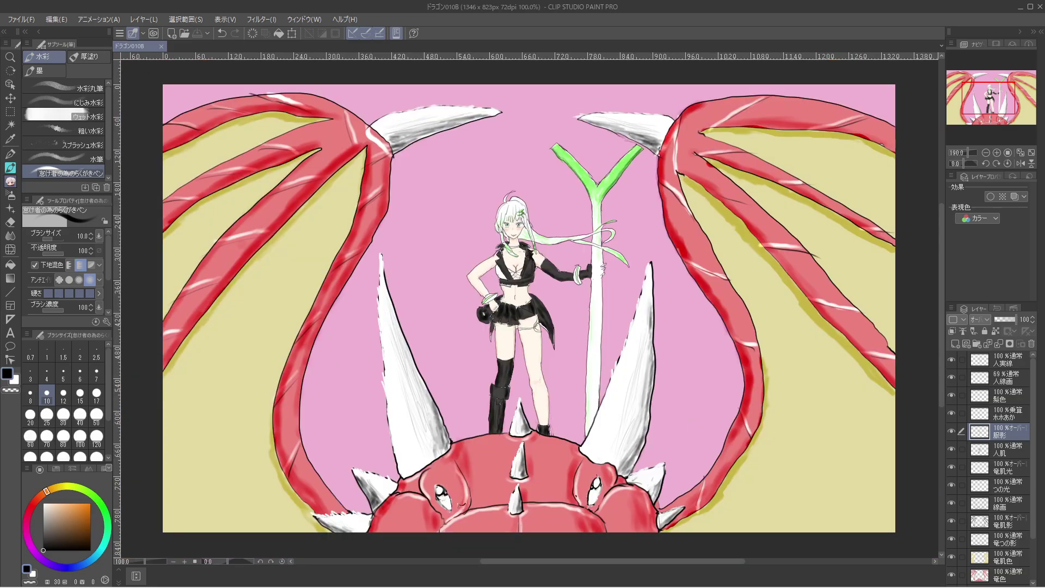
key(ctrl+plus)
key(ctrl+plus)
key(ctrl+plus)
key(ctrl+plus)
key(ctrl+plus)
key(ctrl+plus)
key(ctrl+plus)
key(ctrl+plus)
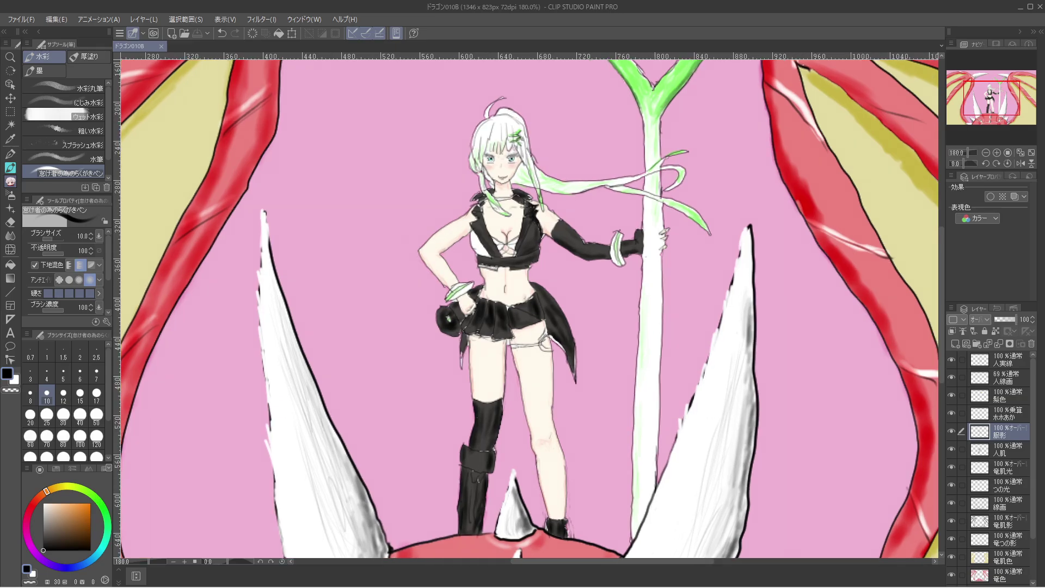
scroll(505, 148, up, 5)
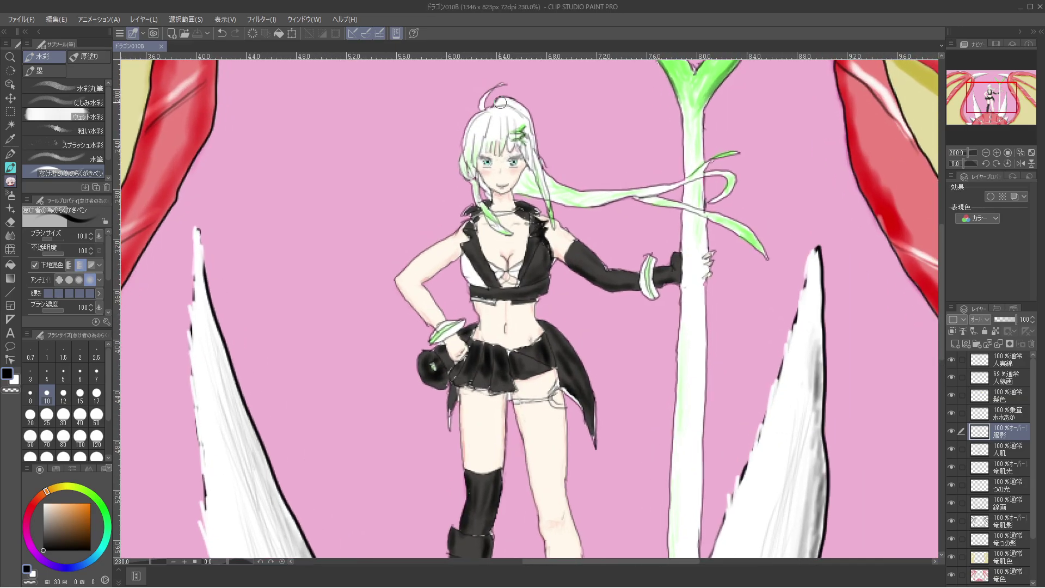
scroll(519, 139, down, 1)
scroll(519, 139, down, 2)
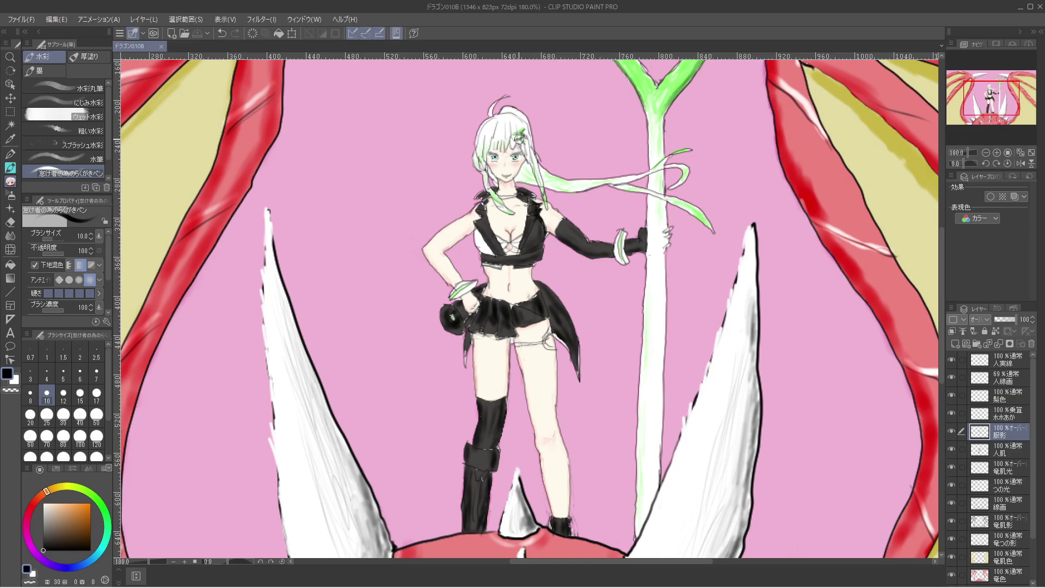
alt+click(519, 139)
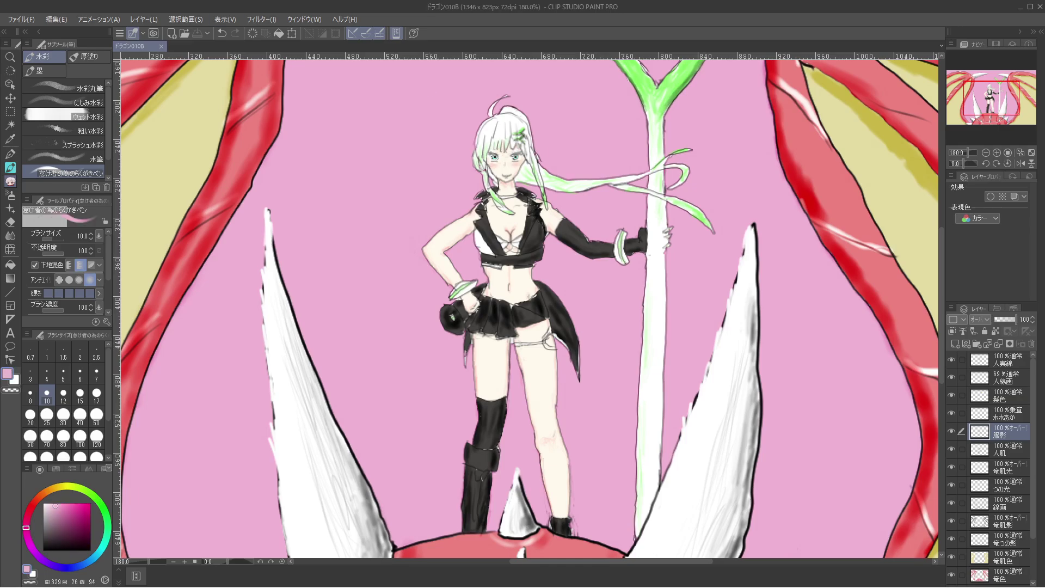
Add a new layer at the top of the layer stack, name it 人光 and set its blending mode to Overlay.
click(143, 19)
click(166, 29)
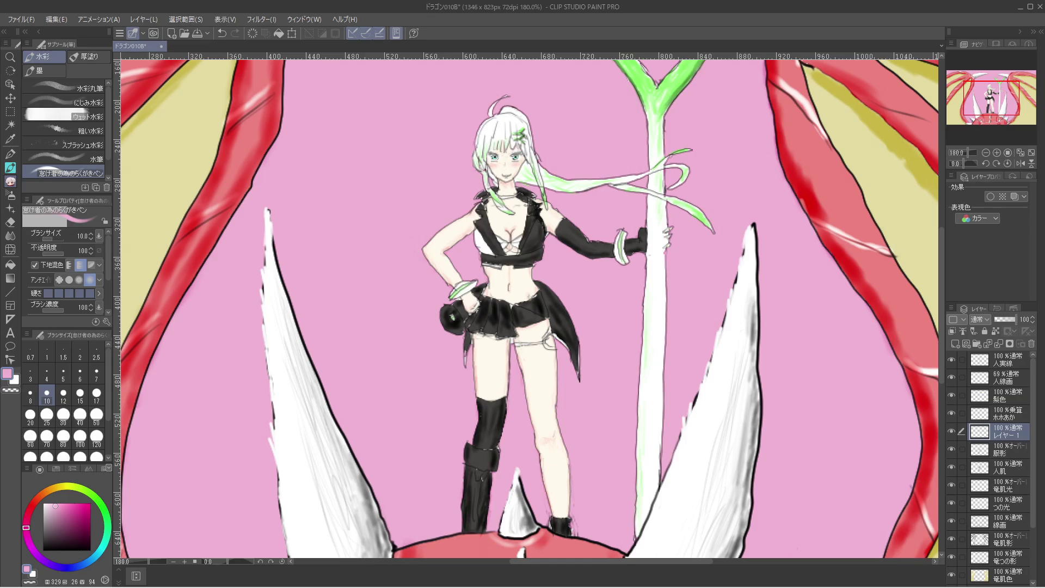
drag(1007, 431, 1008, 359)
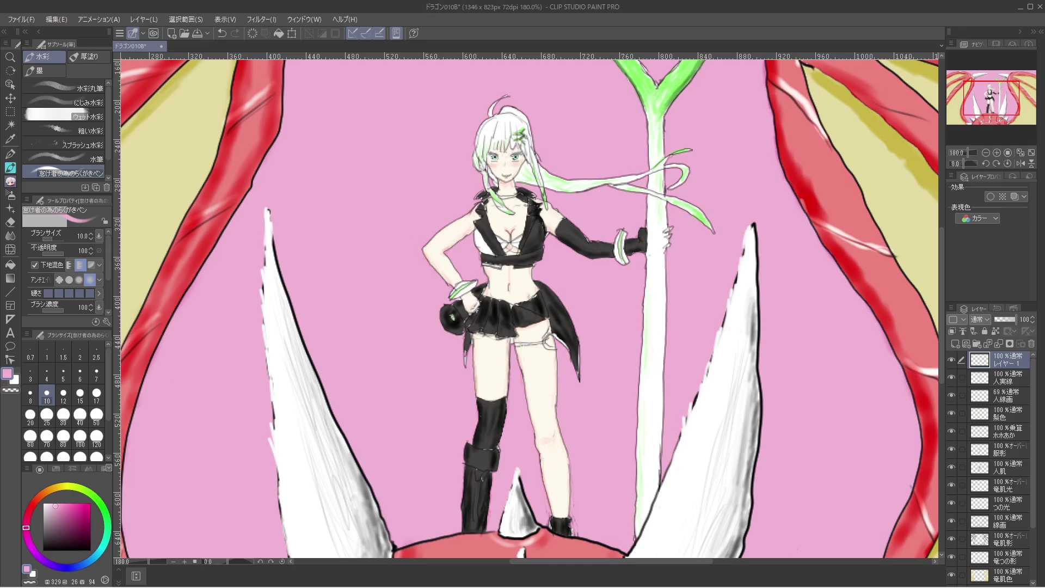
double_click(1007, 363)
key(BackSpace)
text(人影)
key(Return)
click(979, 319)
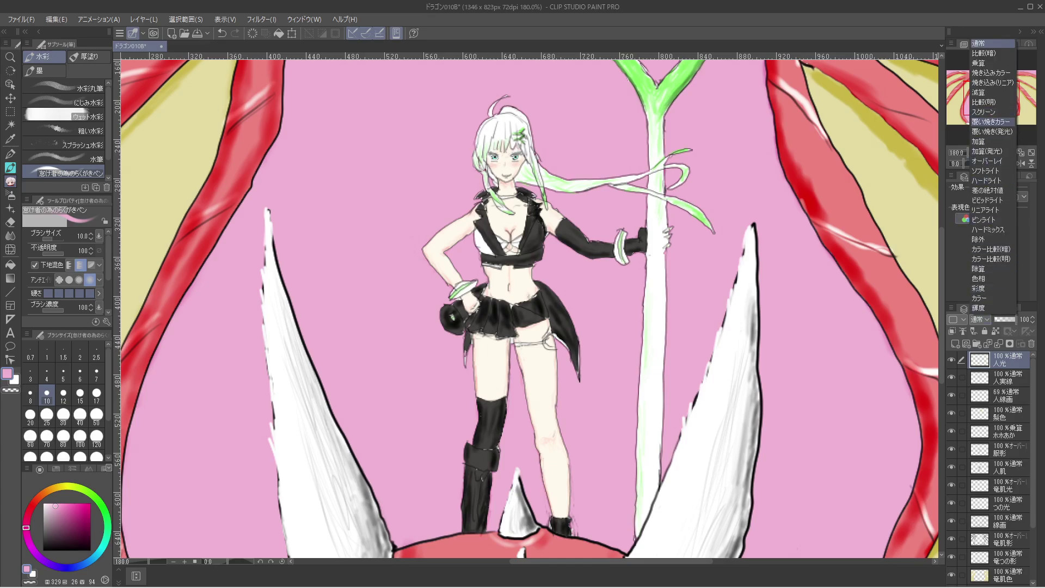
click(987, 161)
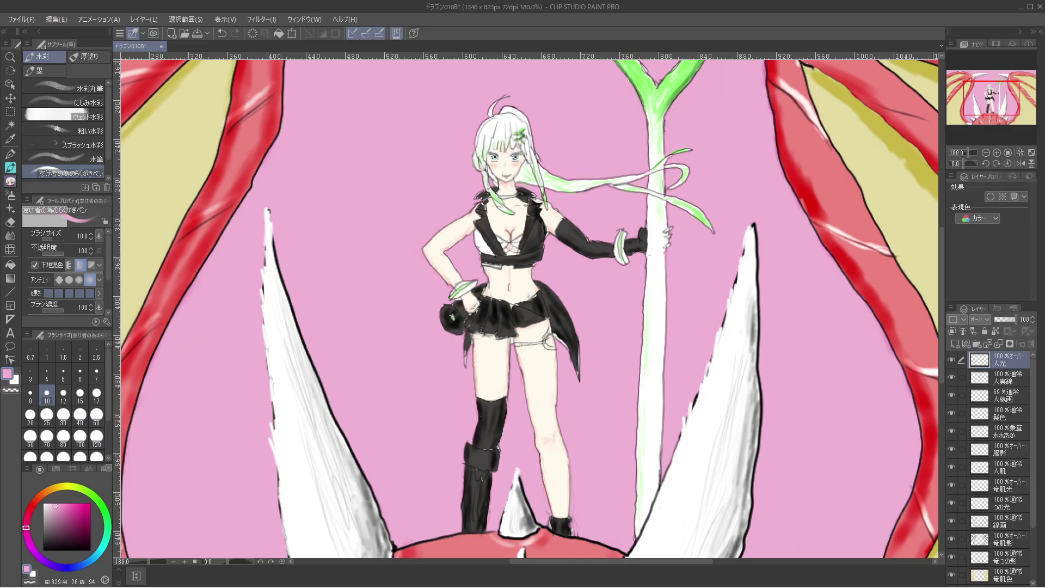
Pick white, set the brush size to 4 and paint highlights on the black top, undoing the first strokes.
drag(55, 506, 43, 503)
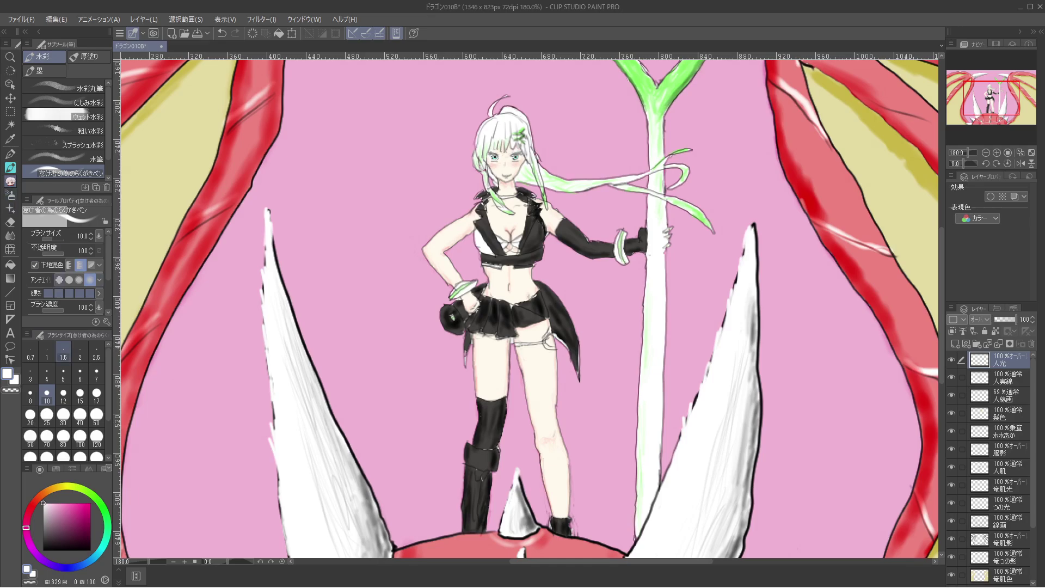
click(47, 374)
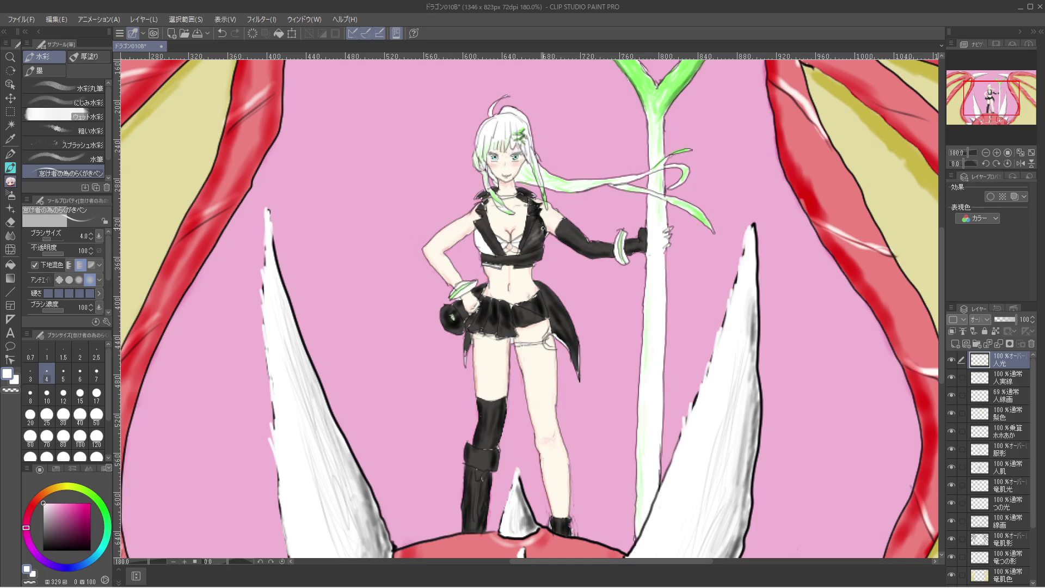
key(ctrl+z)
key(ctrl+z)
drag(543, 234, 532, 245)
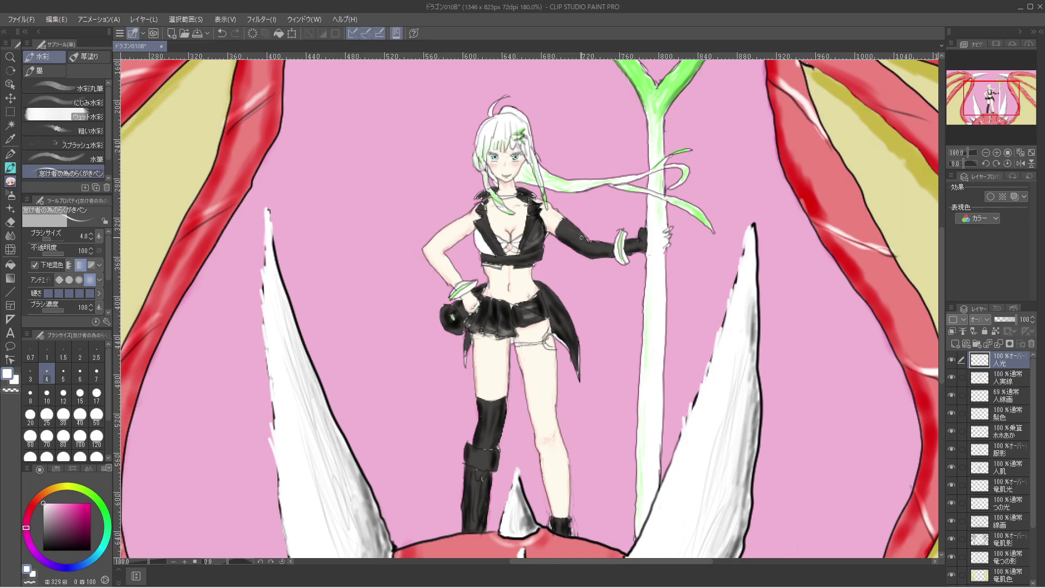
Paint white highlights on the long glove, the jacket collar and the knee-high boot on the 人光 layer.
drag(597, 243, 608, 246)
drag(483, 220, 497, 250)
mouse_move(472, 454)
mouse_down()
mouse_move(489, 460)
mouse_move(475, 462)
mouse_up()
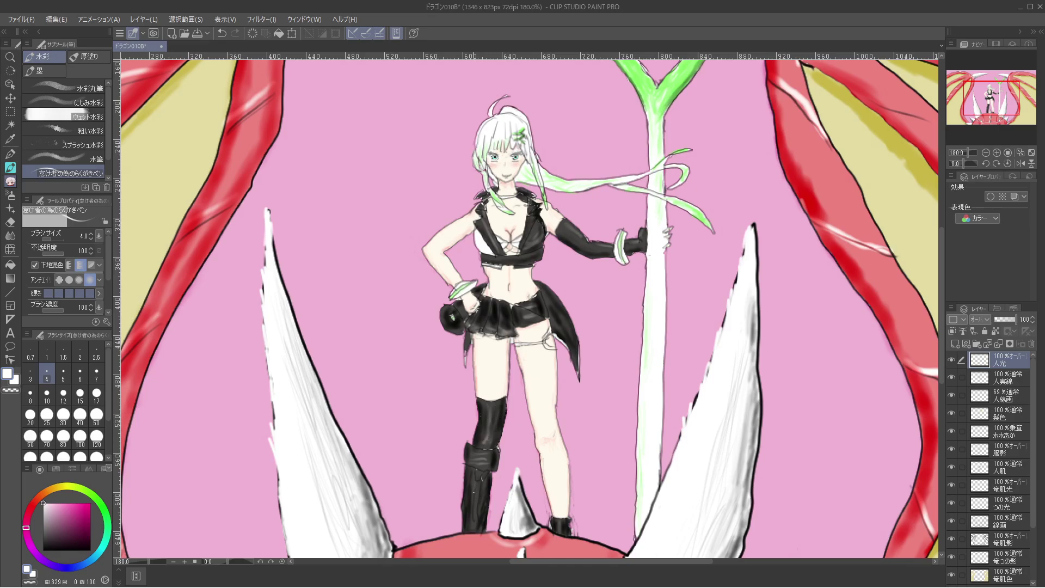
drag(474, 479, 475, 495)
click(1000, 450)
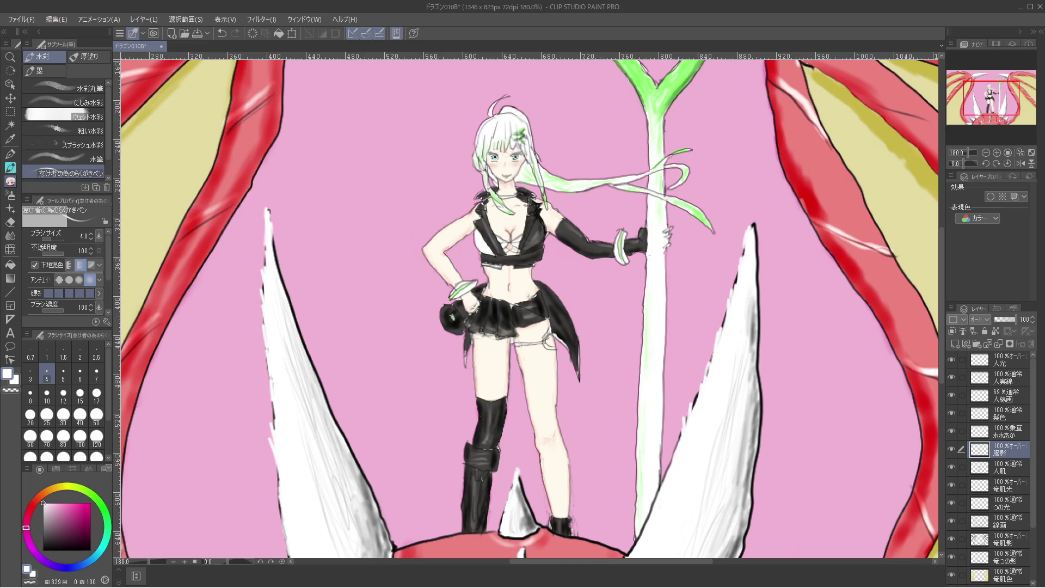
click(55, 508)
mouse_move(52, 489)
mouse_down()
mouse_move(68, 486)
mouse_move(56, 530)
mouse_up()
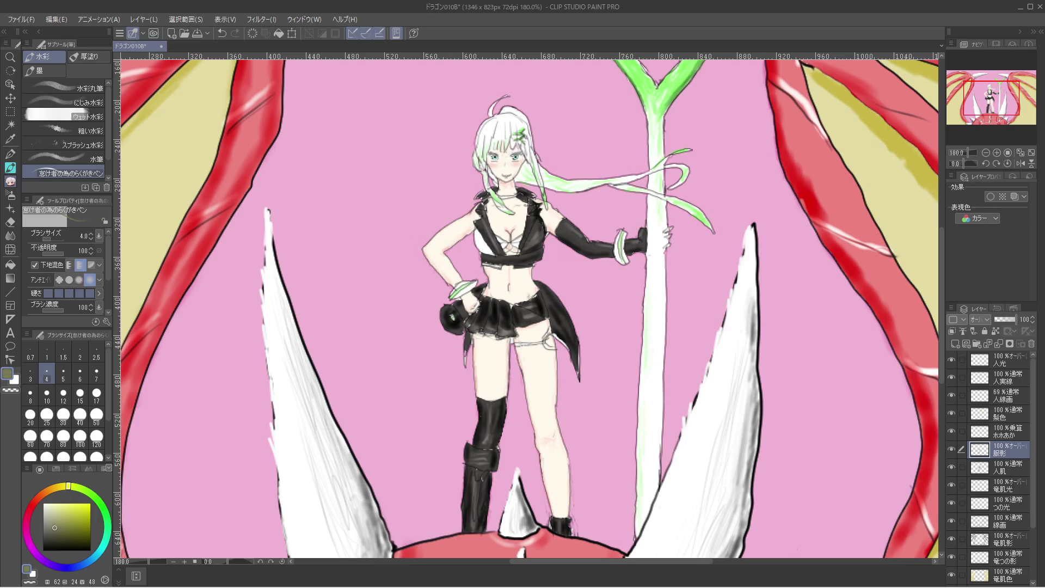
mouse_move(66, 485)
mouse_down()
mouse_move(38, 497)
mouse_move(49, 515)
mouse_up()
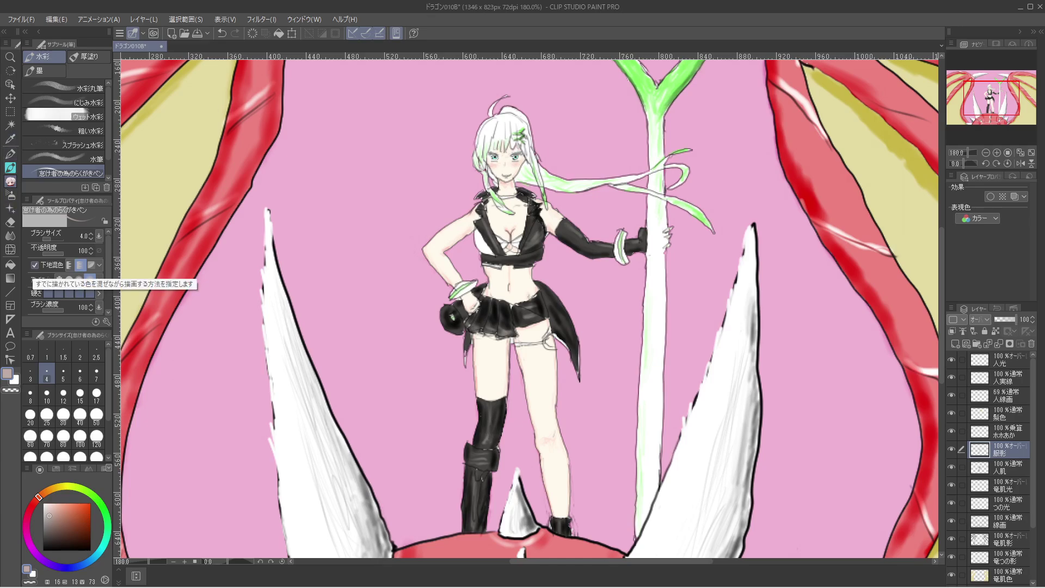
scroll(526, 318, up, 4)
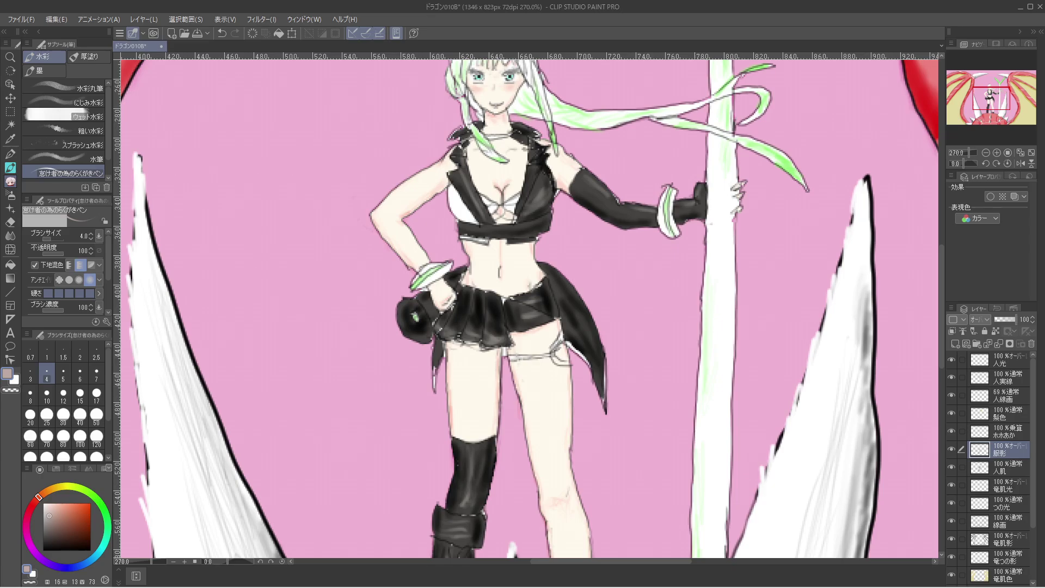
On the 人実線 layer, undo a trial fill beneath the skirt and paint the small gap between the thighs black with the watercolour brush.
click(10, 265)
click(72, 550)
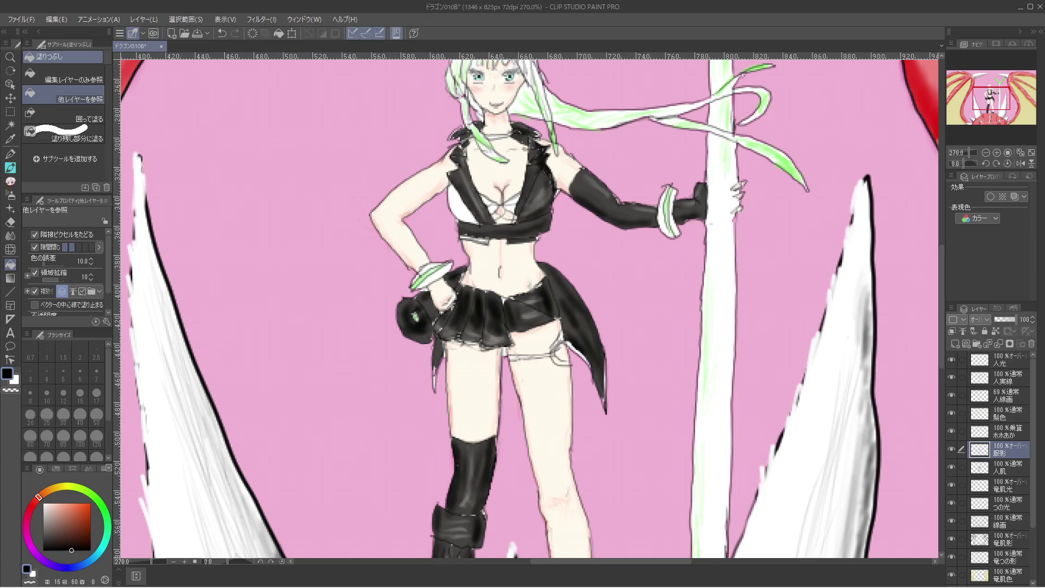
click(1002, 467)
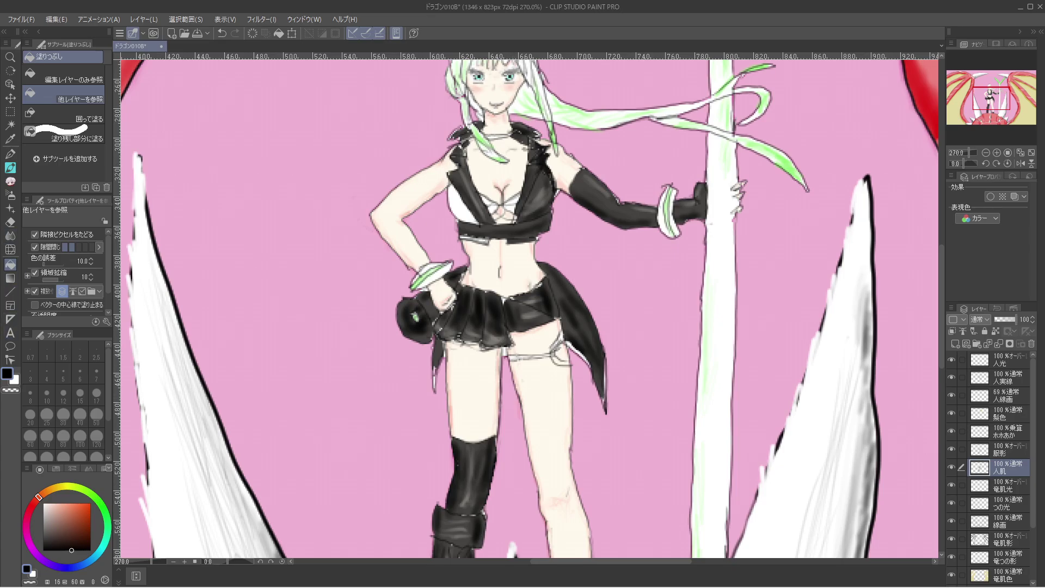
click(1002, 378)
click(505, 351)
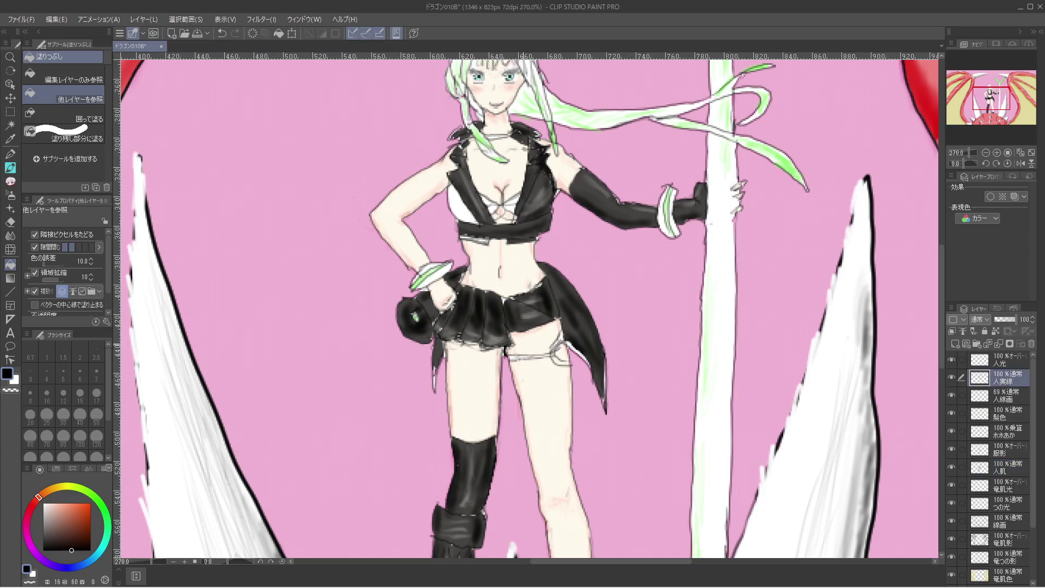
key(ctrl+z)
click(10, 181)
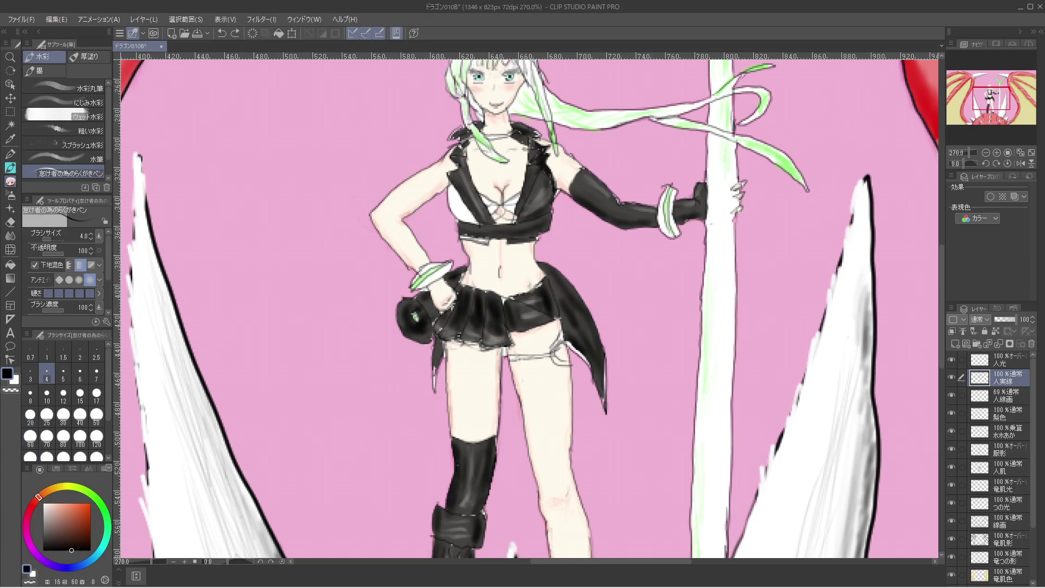
drag(55, 543, 51, 544)
drag(505, 345, 503, 354)
Colour the thigh strap and its ring yellow, and shade them with a darker orange-brown.
click(68, 486)
click(68, 503)
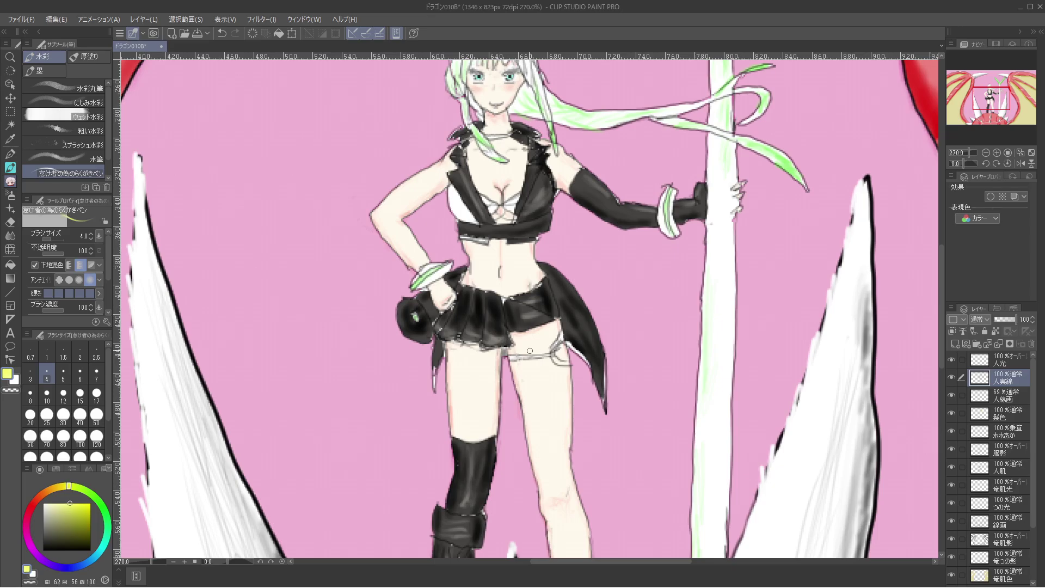
mouse_move(530, 351)
mouse_down()
mouse_move(512, 357)
mouse_move(541, 354)
mouse_move(560, 335)
mouse_move(555, 361)
mouse_move(567, 362)
mouse_up()
click(53, 488)
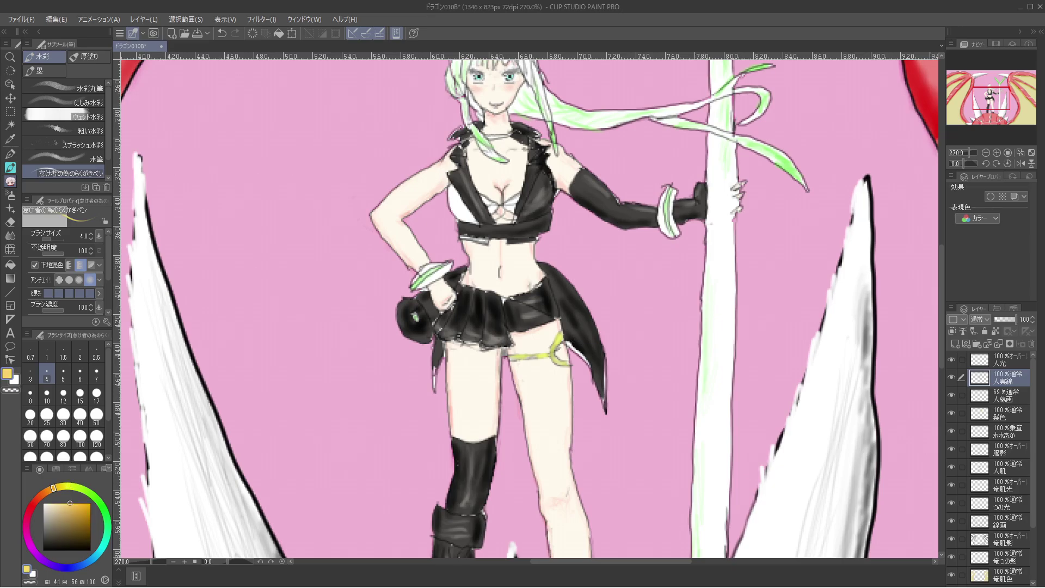
drag(70, 503, 71, 526)
drag(530, 355, 516, 359)
drag(561, 365, 550, 364)
Pick a saturated green and paint a slanting belt across the top of the skirt.
key(ctrl+alt+0)
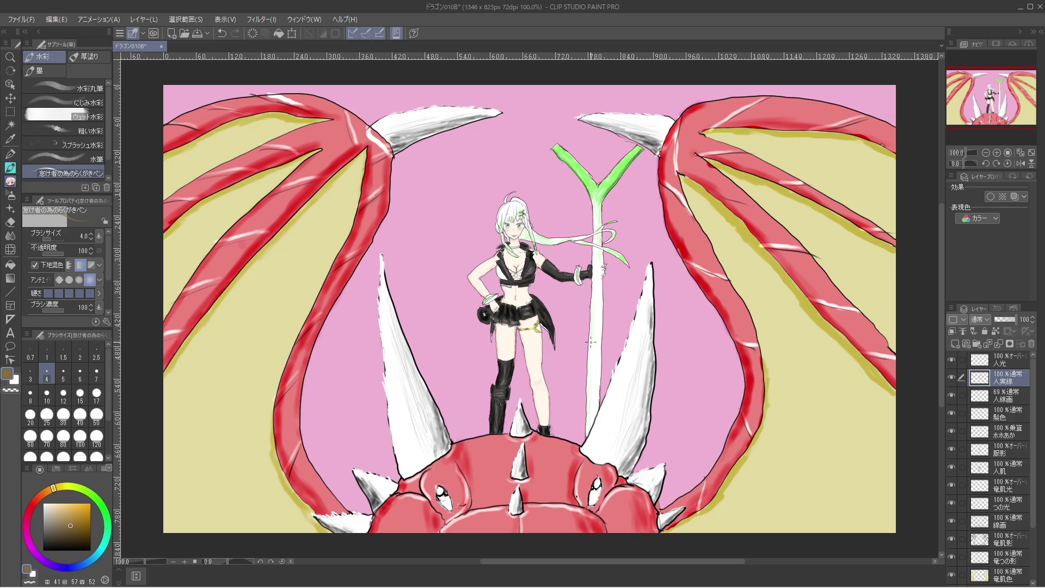
scroll(591, 342, up, 5)
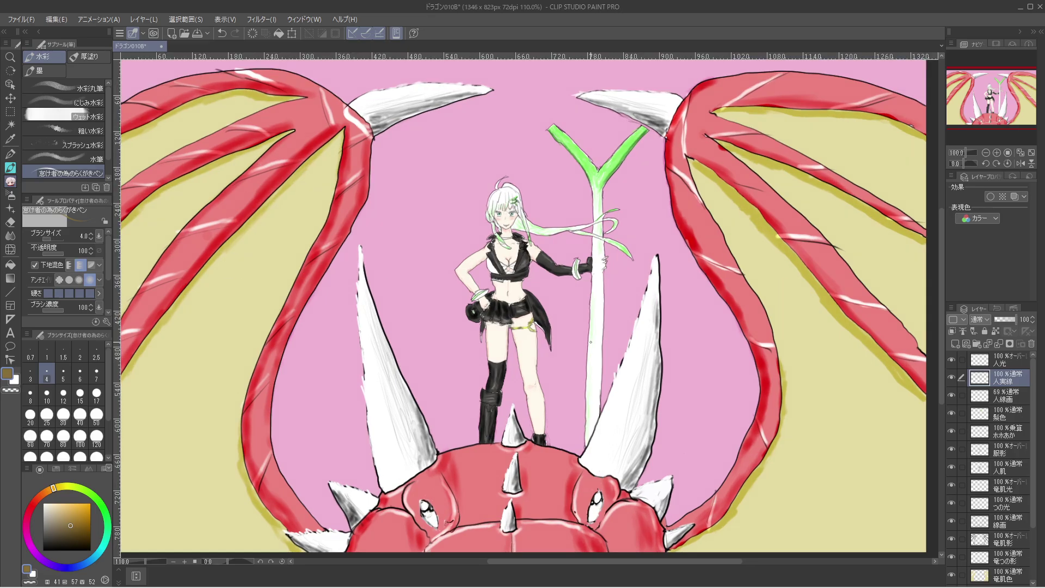
scroll(590, 342, up, 1)
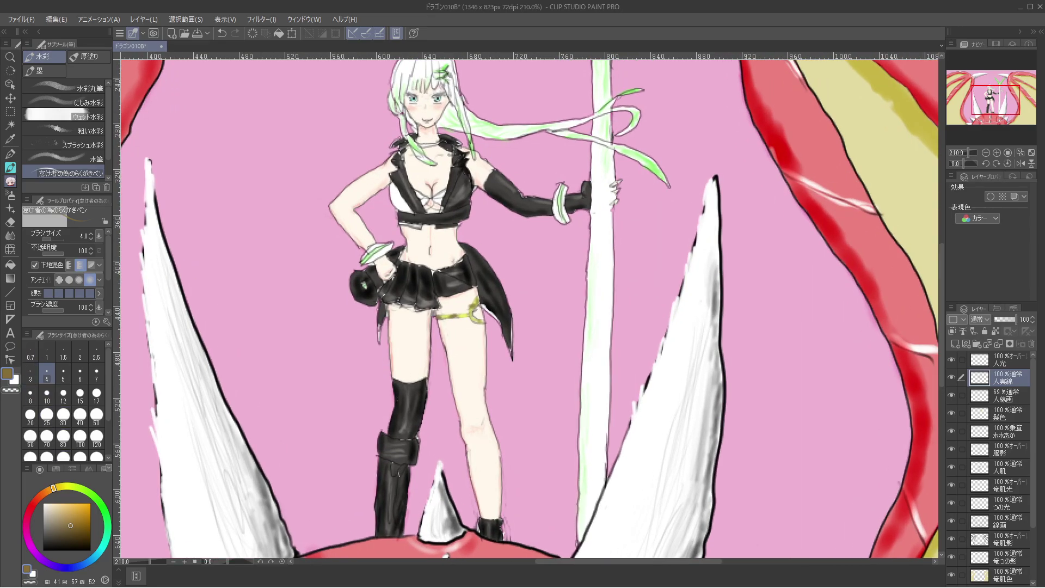
drag(93, 495, 107, 524)
drag(85, 531, 90, 519)
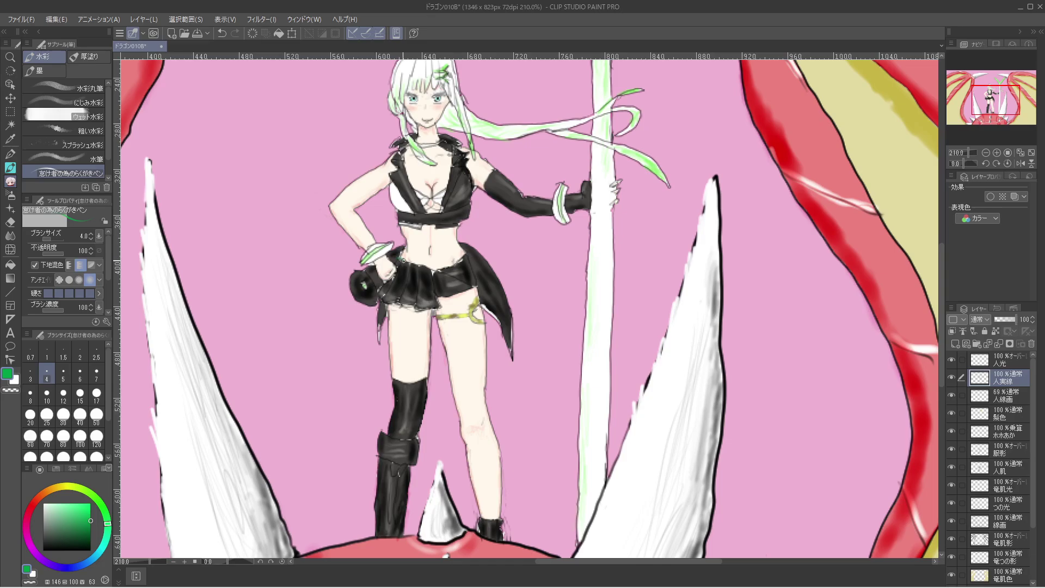
drag(401, 260, 475, 286)
key(ctrl+alt+0)
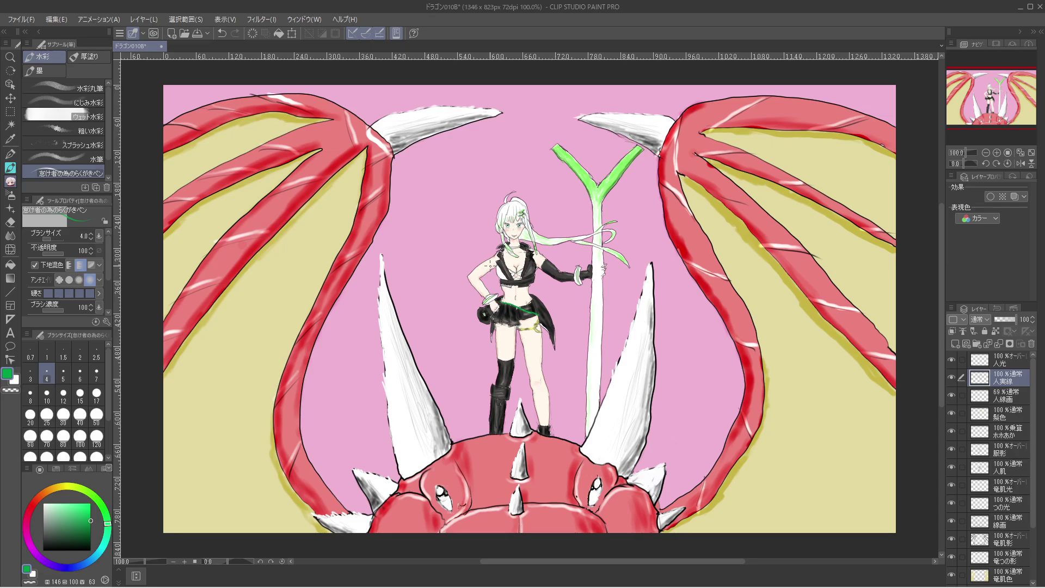
scroll(490, 265, up, 5)
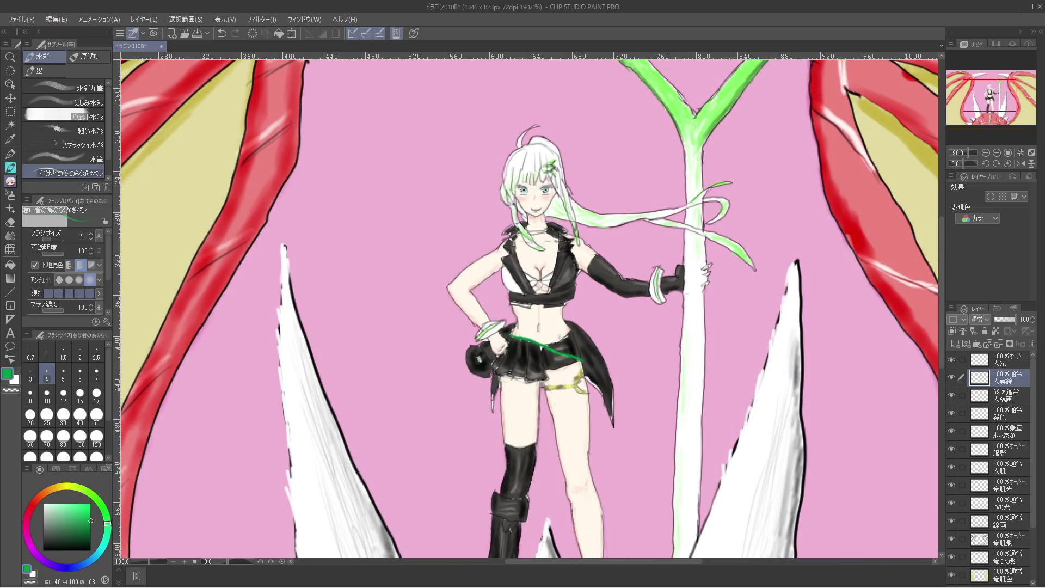
Add a new layer, place it directly above the 髪色 layer and name it 髪影.
click(1001, 359)
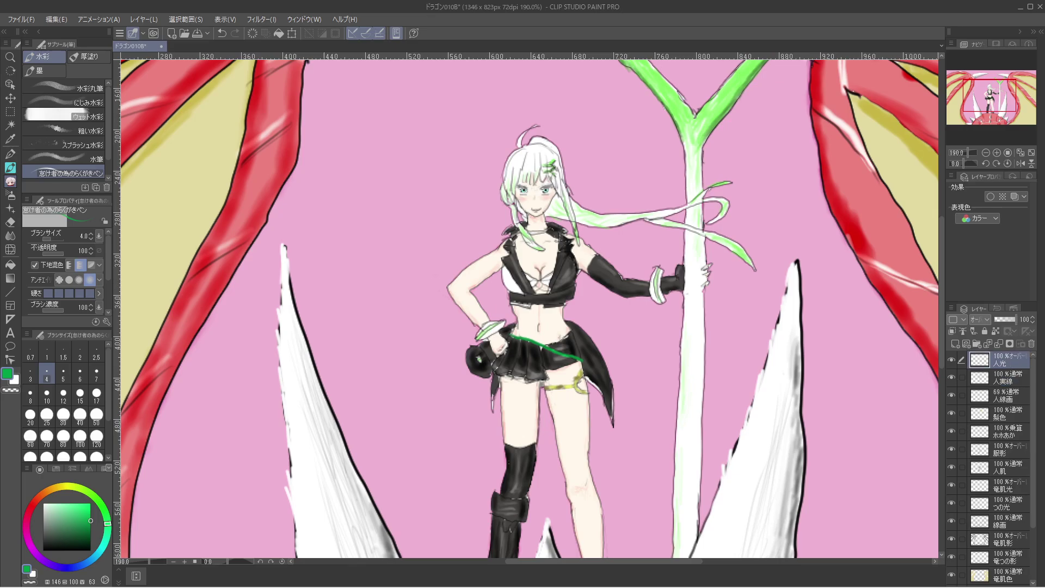
key(x)
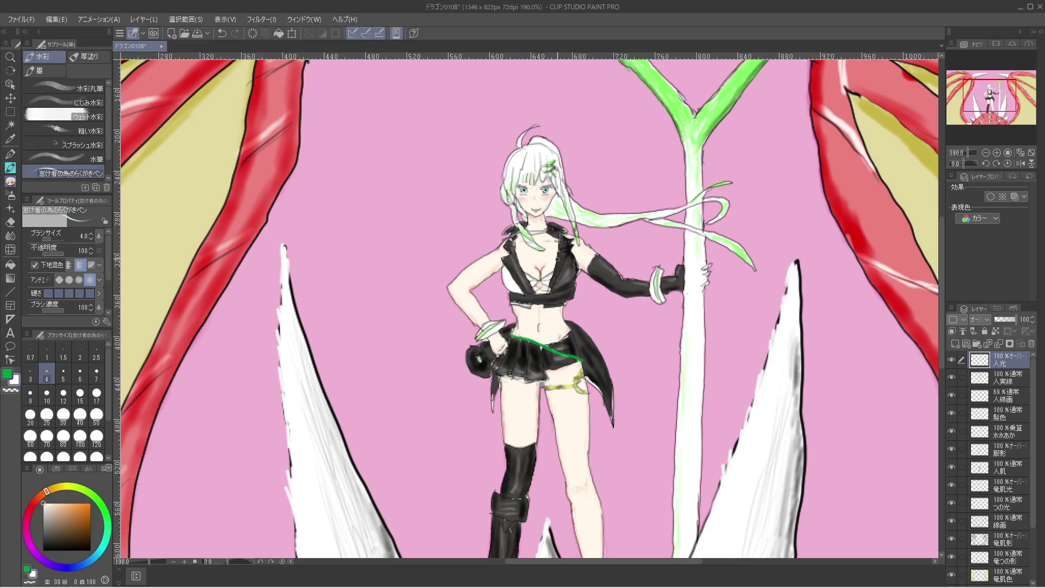
click(999, 450)
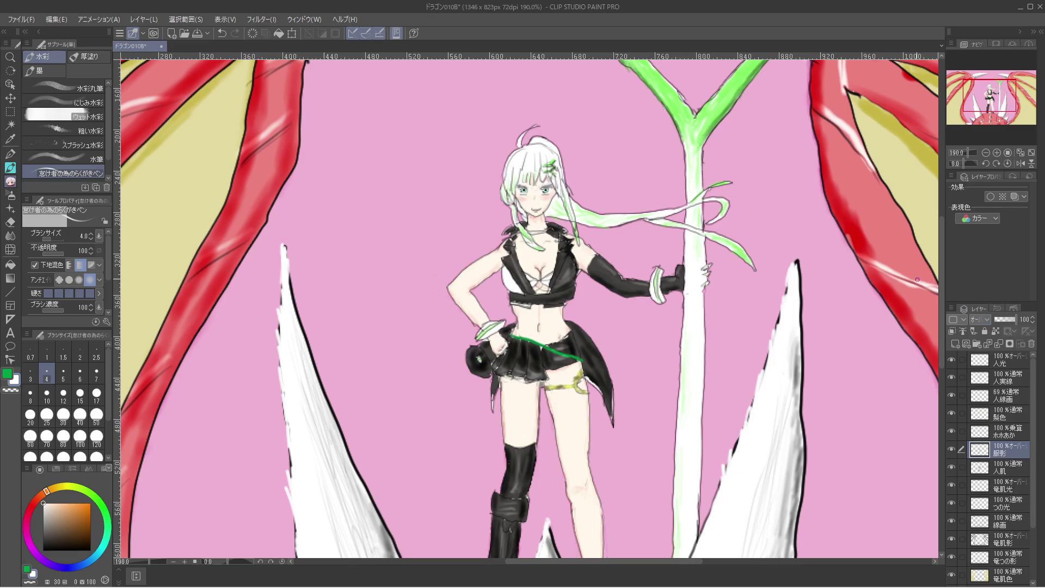
click(144, 19)
click(163, 31)
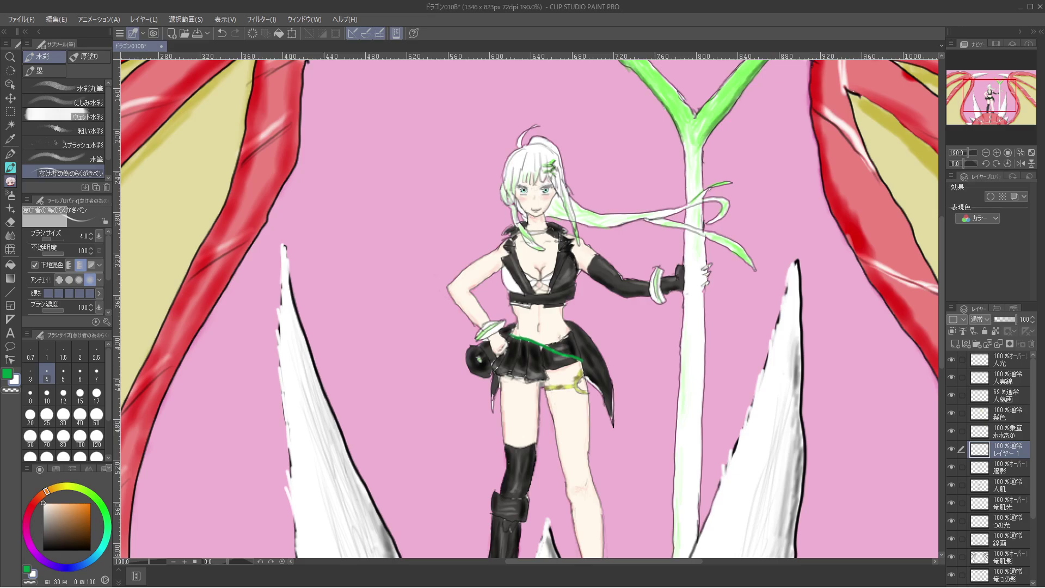
drag(1001, 450, 1002, 407)
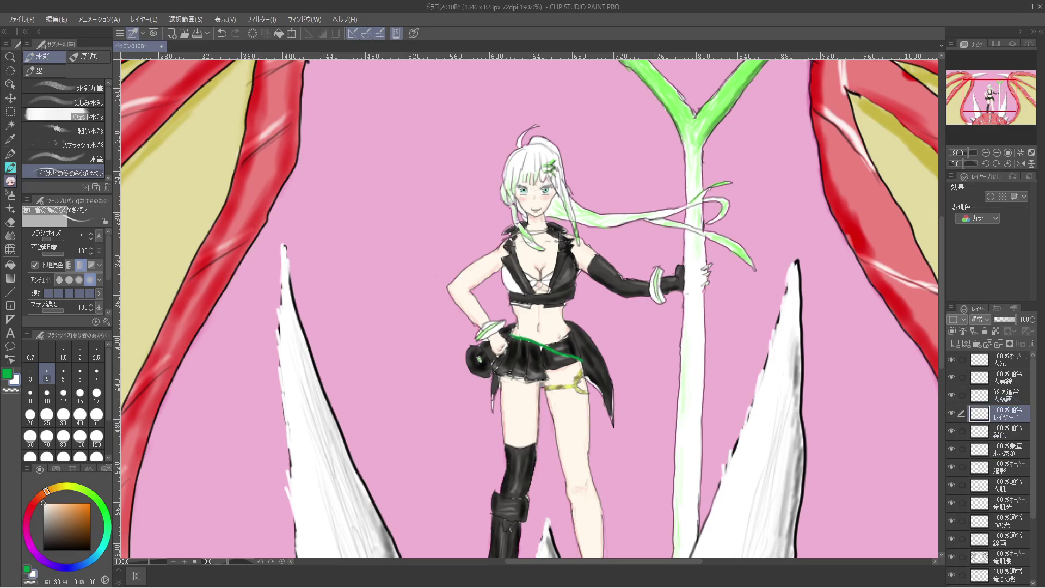
double_click(1004, 415)
text(紙影)
key(space)
key(Down)
key(Return)
key(Return)
Pick a neutral grey and shade the ponytail strands, side locks and fringe on the 髪影 layer.
click(46, 516)
mouse_move(81, 488)
mouse_down()
mouse_move(103, 512)
mouse_move(96, 555)
mouse_move(103, 545)
mouse_up()
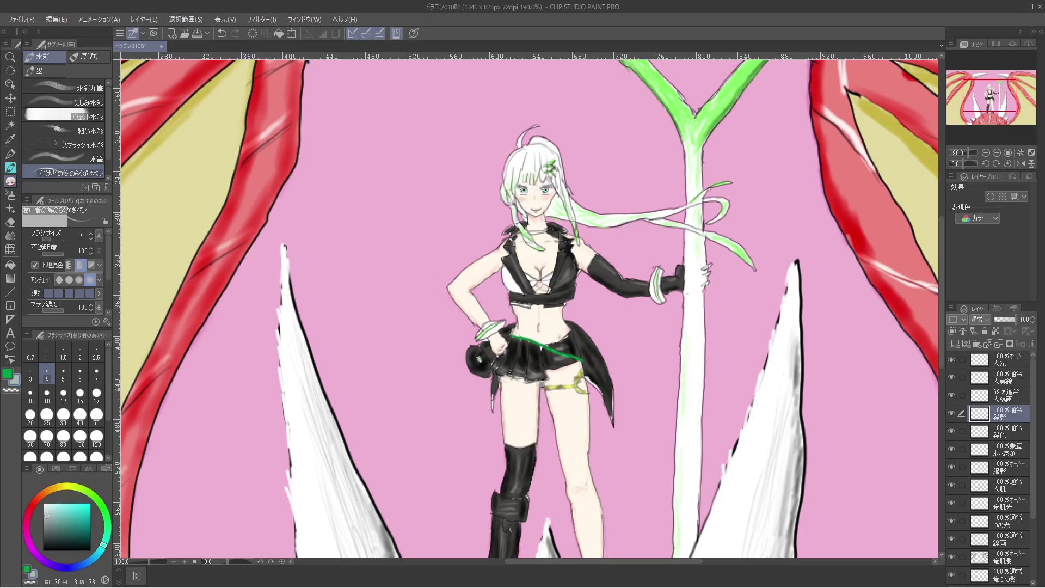
click(44, 515)
click(11, 194)
click(11, 181)
mouse_move(669, 213)
mouse_down()
mouse_move(659, 217)
mouse_move(694, 201)
mouse_up()
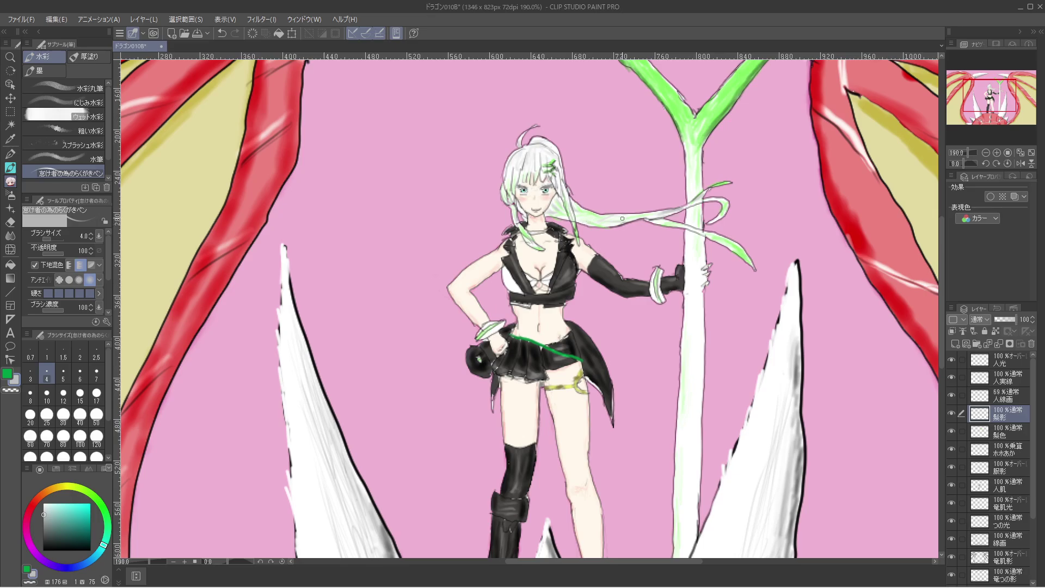
drag(584, 219, 619, 223)
drag(568, 208, 574, 221)
drag(514, 171, 533, 177)
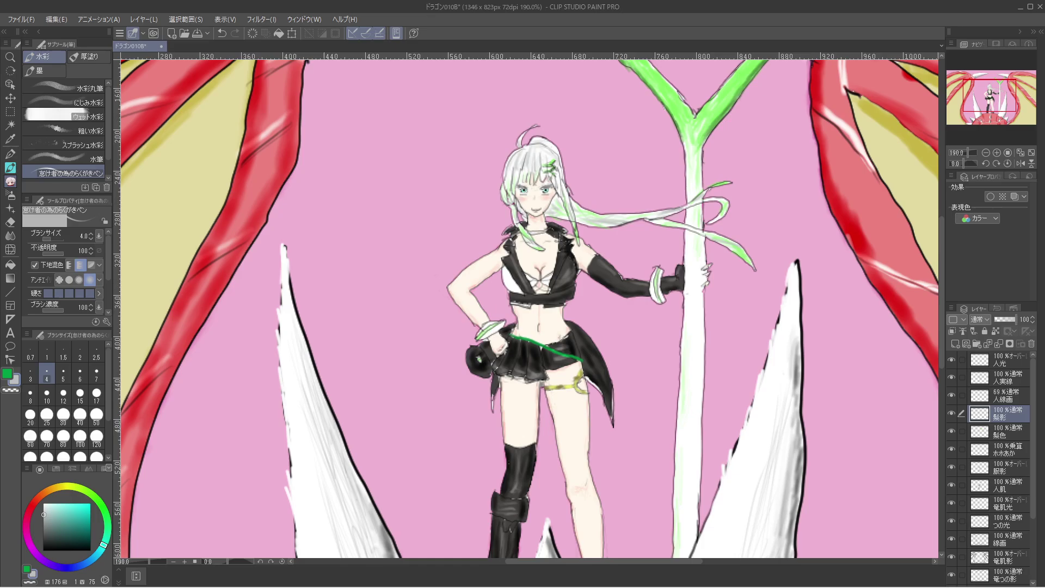
Switch to white on the 人光 layer and paint highlights on the crown and fringe, undoing unwanted strokes.
click(999, 359)
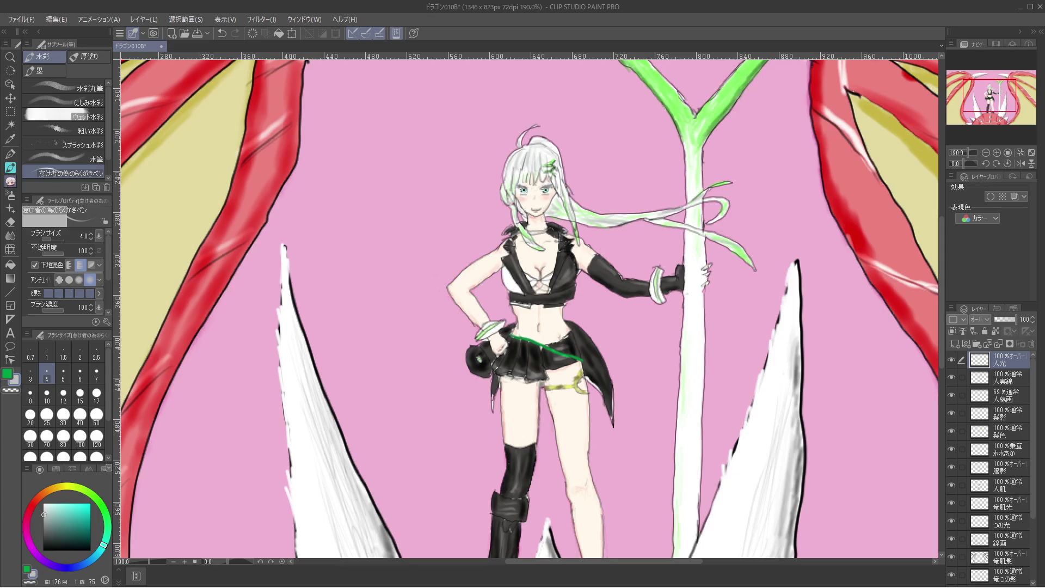
drag(43, 515, 43, 503)
drag(534, 155, 546, 165)
key(ctrl+z)
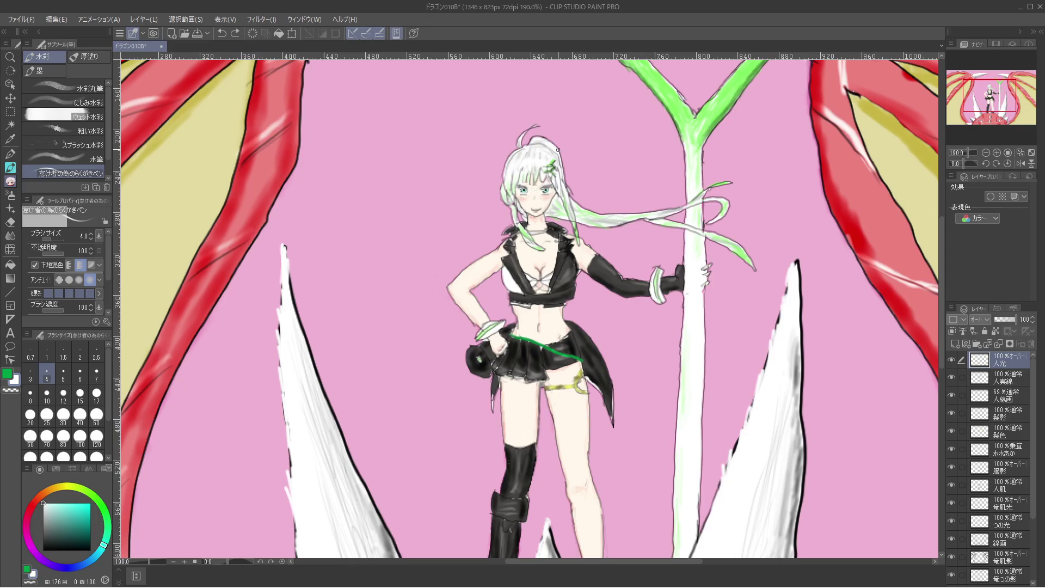
mouse_move(547, 143)
mouse_down()
mouse_move(555, 152)
mouse_move(549, 145)
mouse_up()
key(ctrl+z)
Paint white highlights along the flowing ponytail strands and save the file.
mouse_move(584, 205)
mouse_down()
mouse_move(679, 209)
mouse_move(731, 182)
mouse_move(712, 200)
mouse_move(726, 201)
mouse_move(725, 214)
mouse_move(707, 225)
mouse_move(706, 204)
mouse_up()
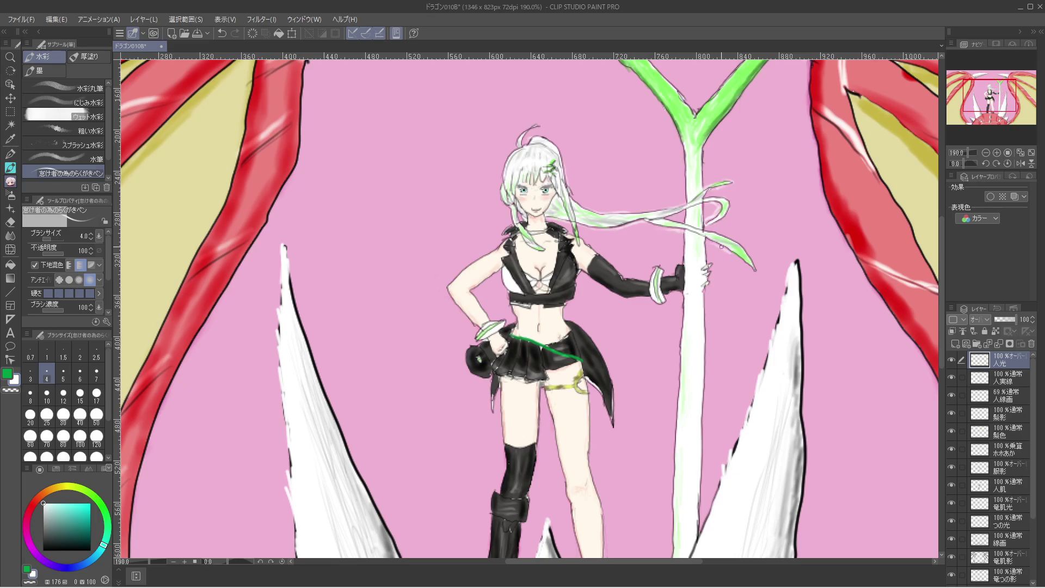
mouse_move(747, 263)
mouse_down()
mouse_move(756, 273)
mouse_move(722, 238)
mouse_move(674, 222)
mouse_up()
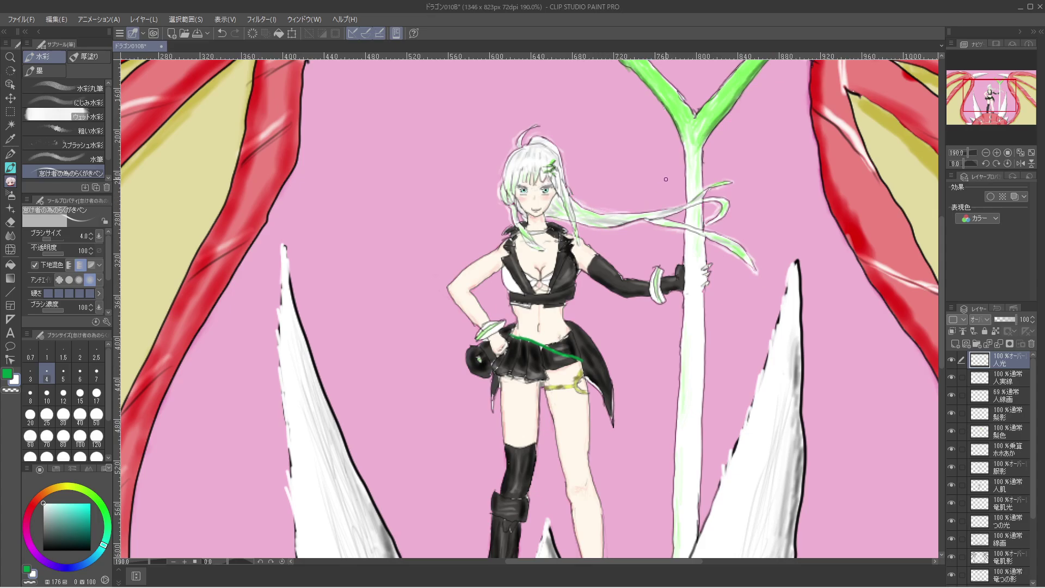
drag(645, 207, 682, 201)
key(ctrl+alt+0)
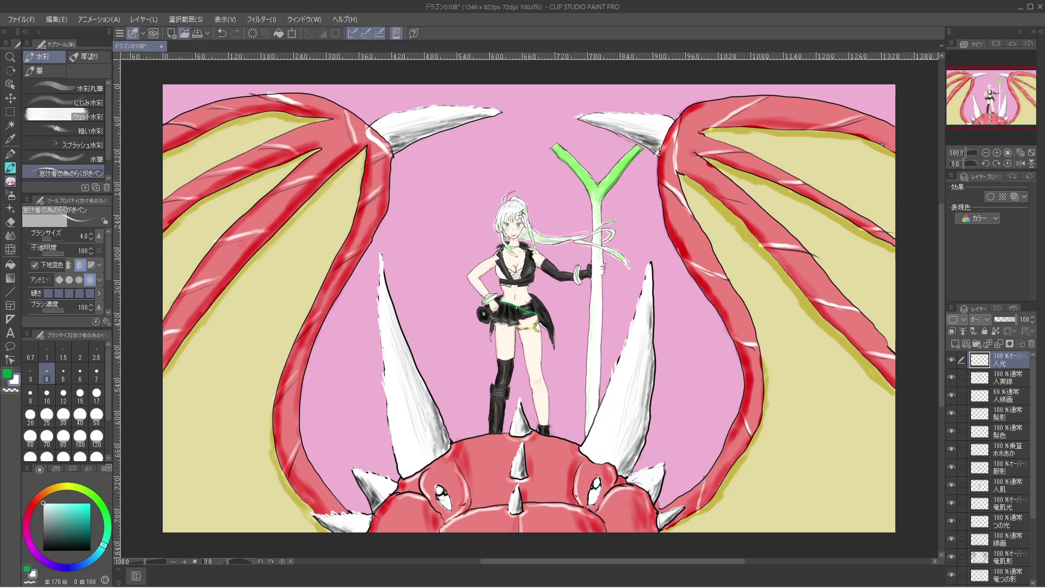
click(198, 33)
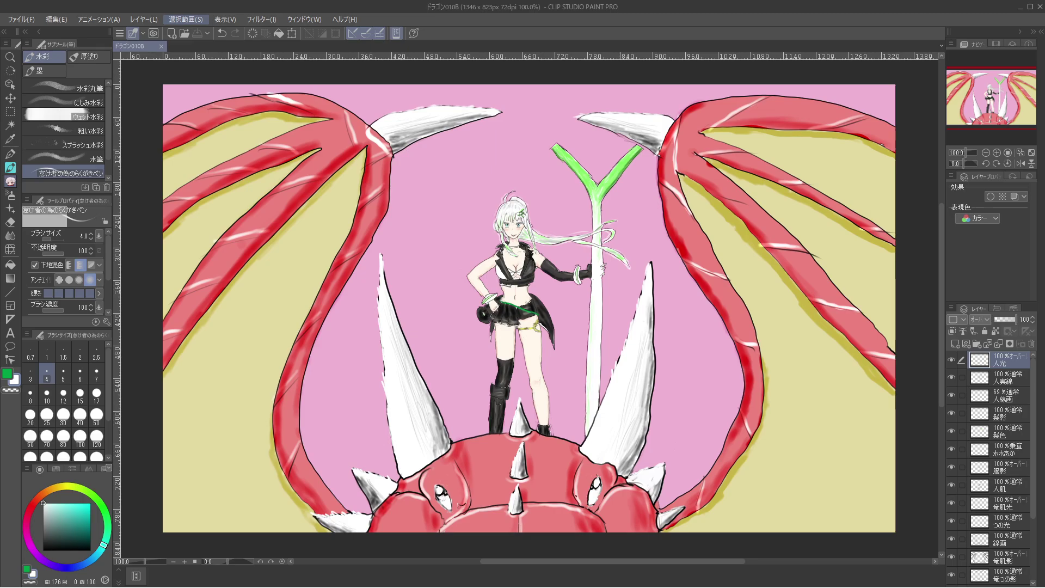
Pick a near-black teal and deepen the green ends and side lock of the hair beside the face on the 人光 layer.
key(c)
key(ctrl+plus)
key(ctrl+plus)
key(ctrl+plus)
key(ctrl+plus)
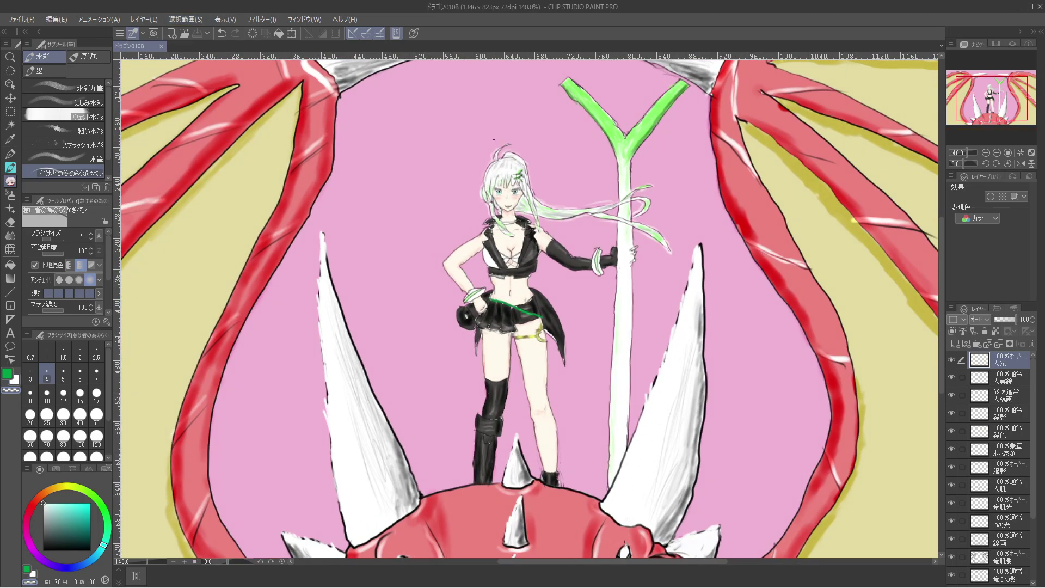
scroll(494, 140, up, 3)
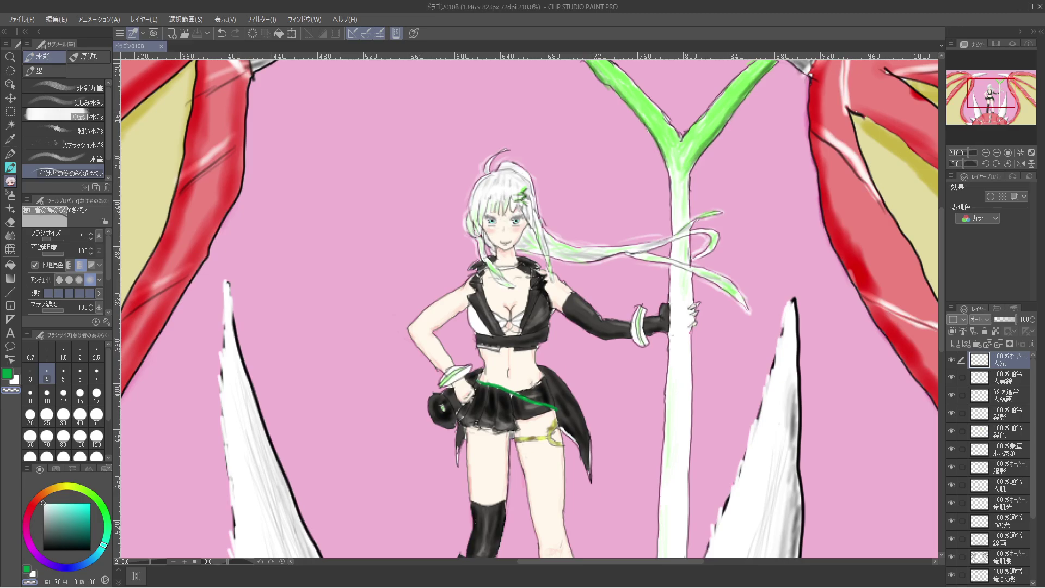
drag(65, 531, 70, 543)
drag(483, 242, 481, 246)
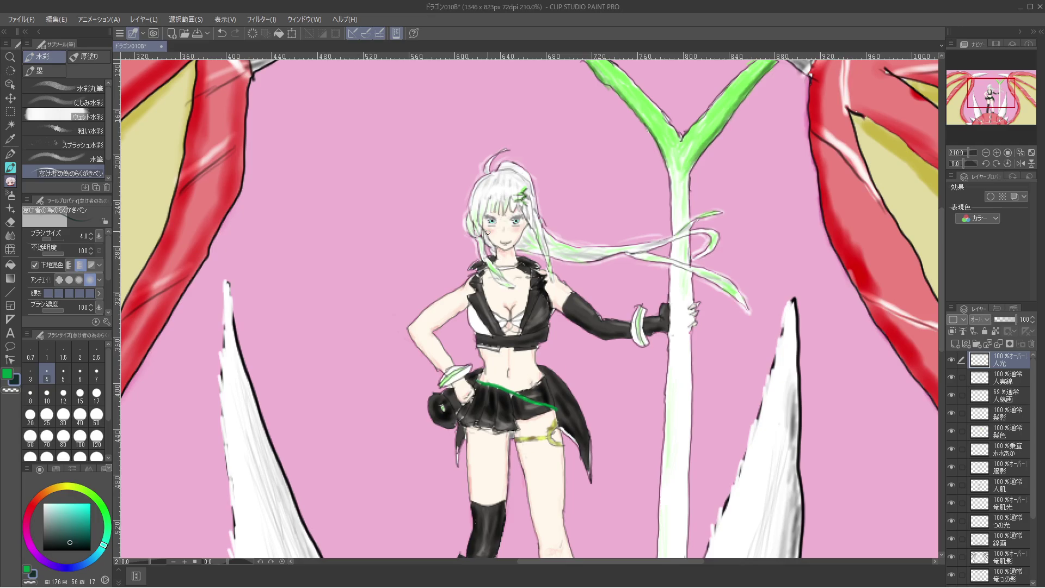
click(49, 546)
drag(485, 242, 482, 249)
drag(484, 251, 480, 256)
drag(470, 225, 471, 236)
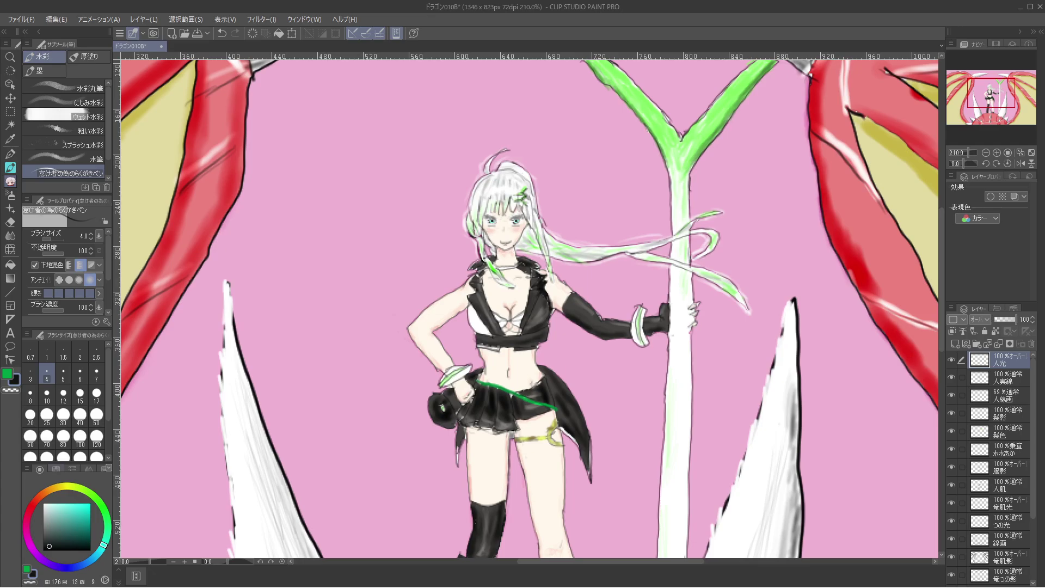
Pick a pale green from the hair, make 髪色 the active layer and save the illustration.
alt+click(507, 203)
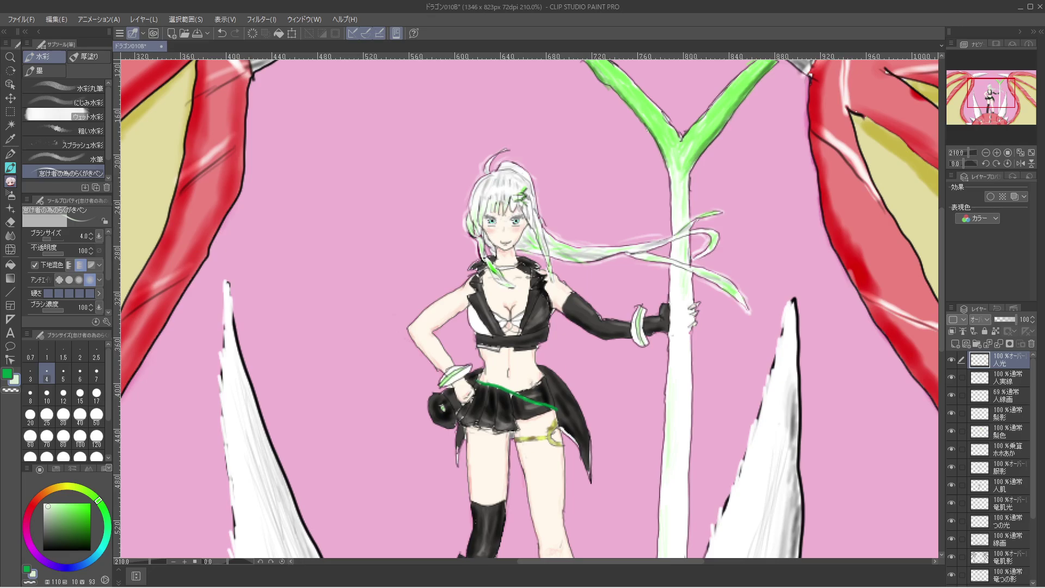
click(999, 414)
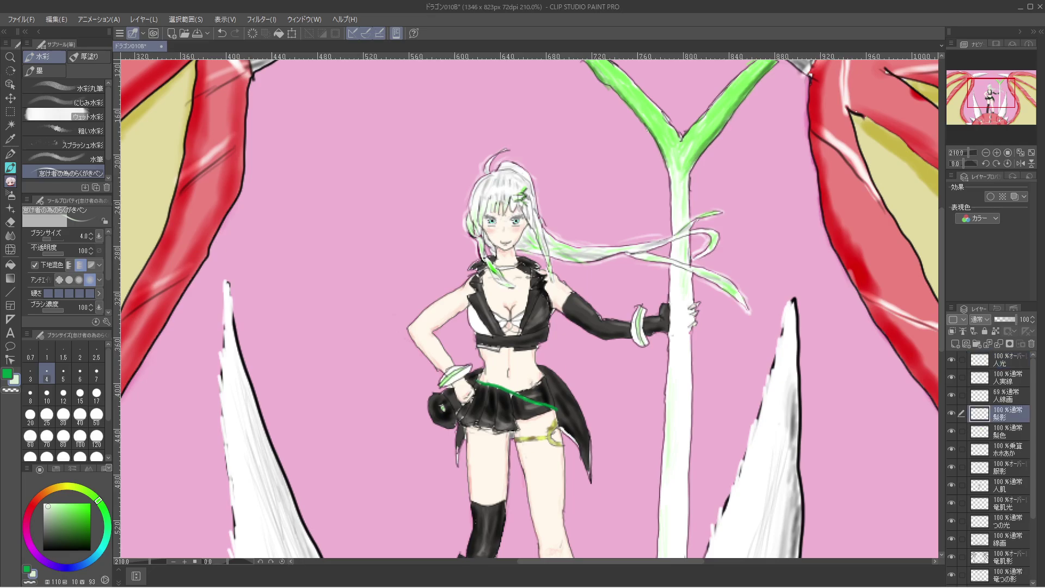
click(999, 431)
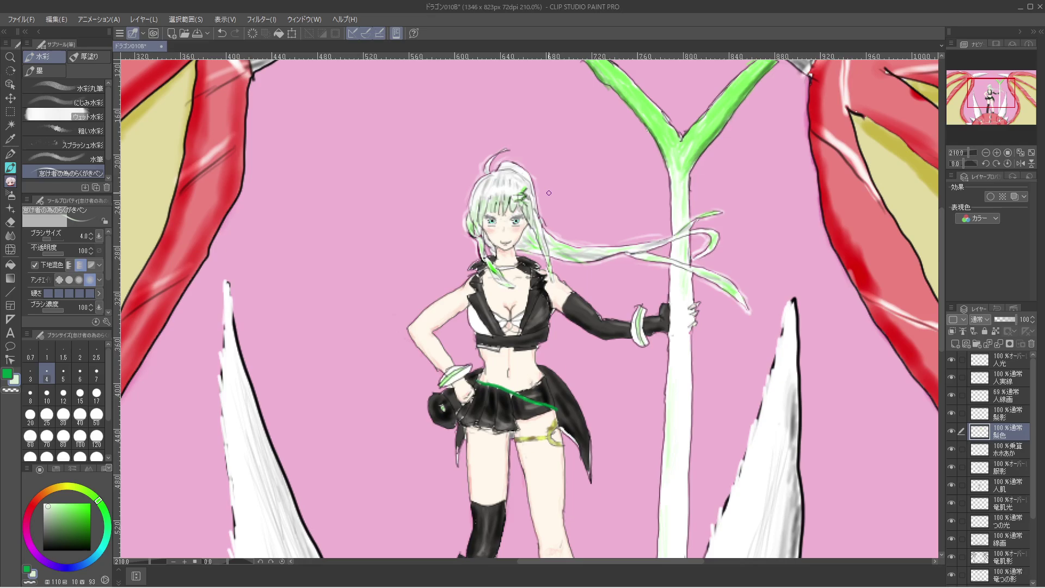
key(ctrl+alt+0)
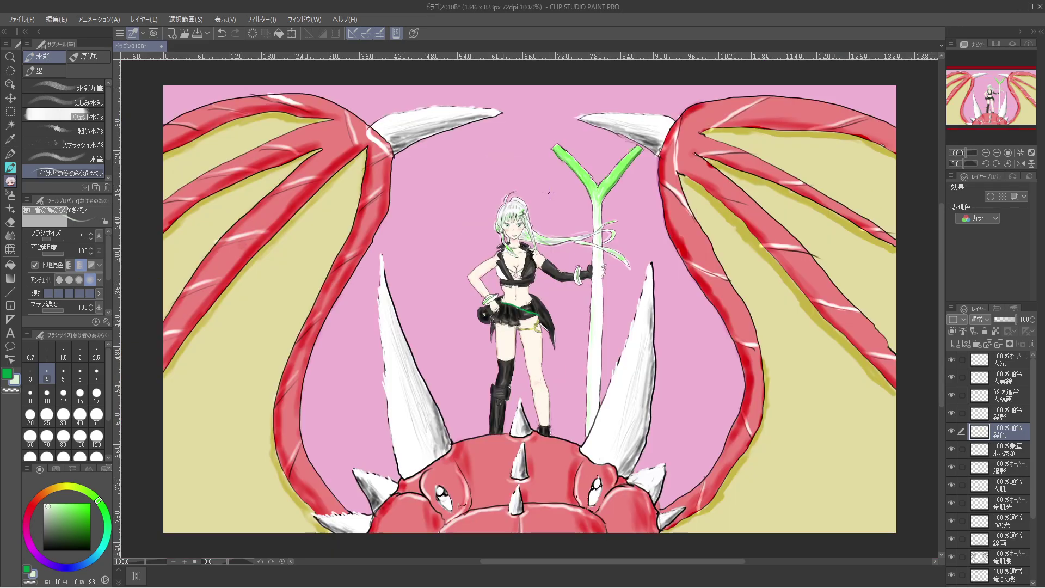
click(197, 33)
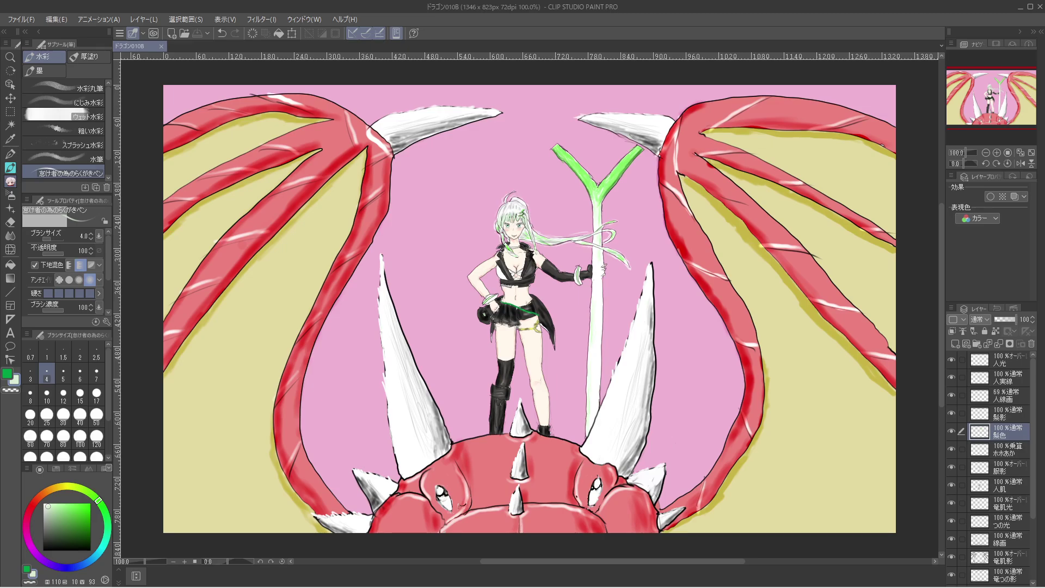
Examine the woman, the dragon's head and horns, and the wing up close for areas that still need work.
scroll(526, 303, up, 5)
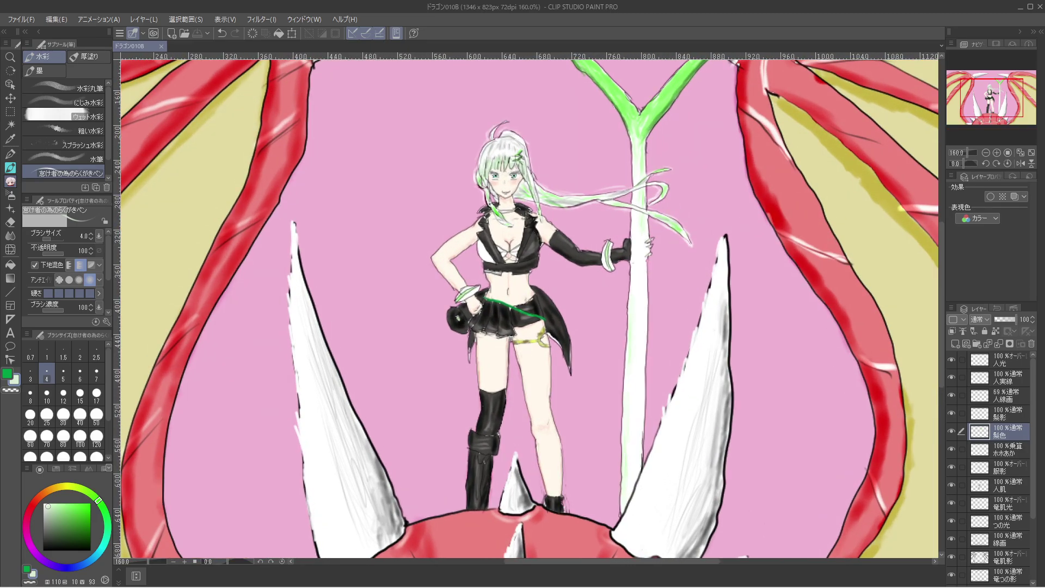
drag(525, 302, 560, 204)
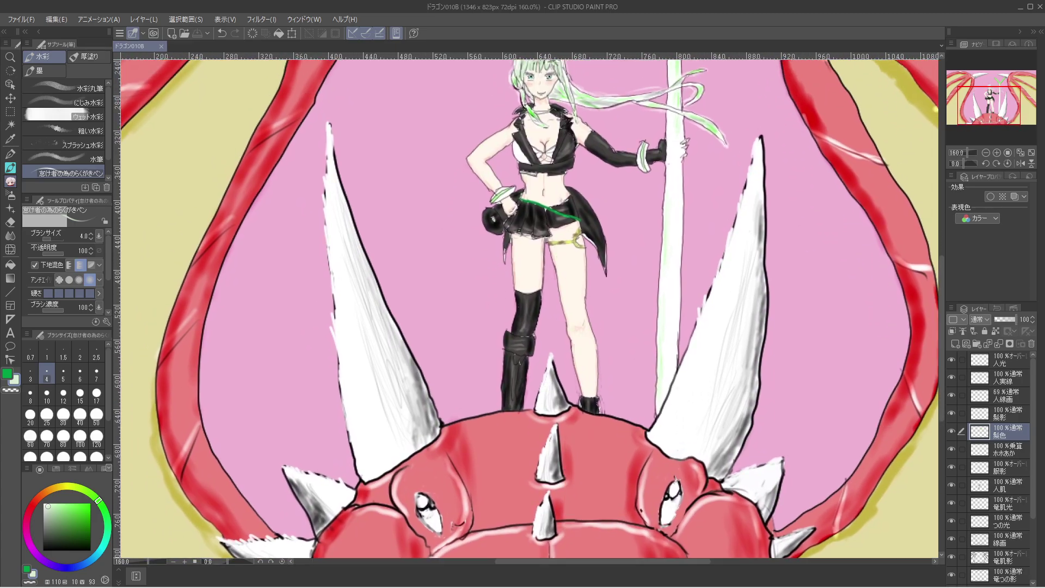
scroll(529, 309, up, 2)
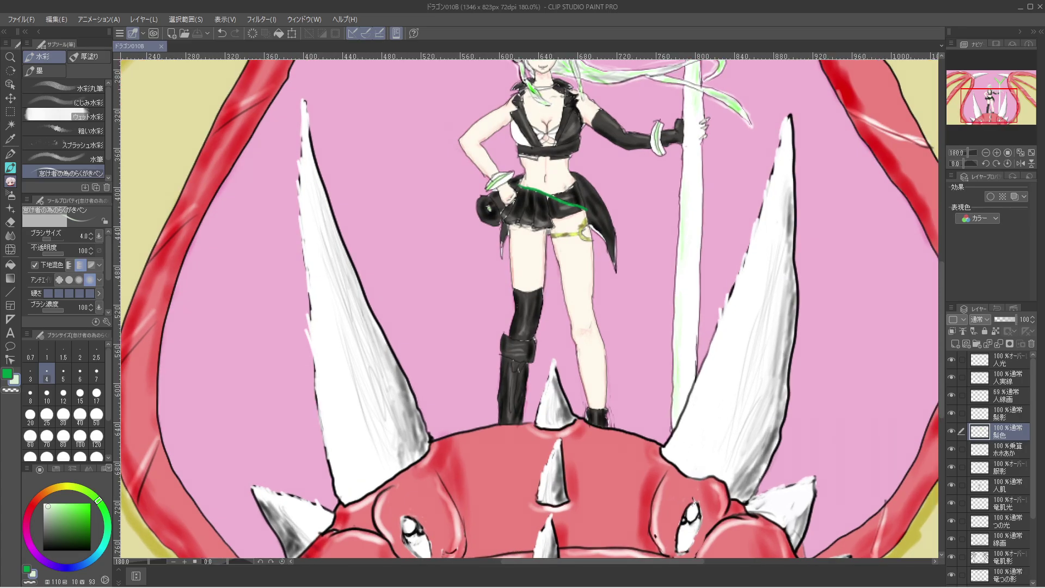
key(ctrl+alt+0)
scroll(529, 308, up, 3)
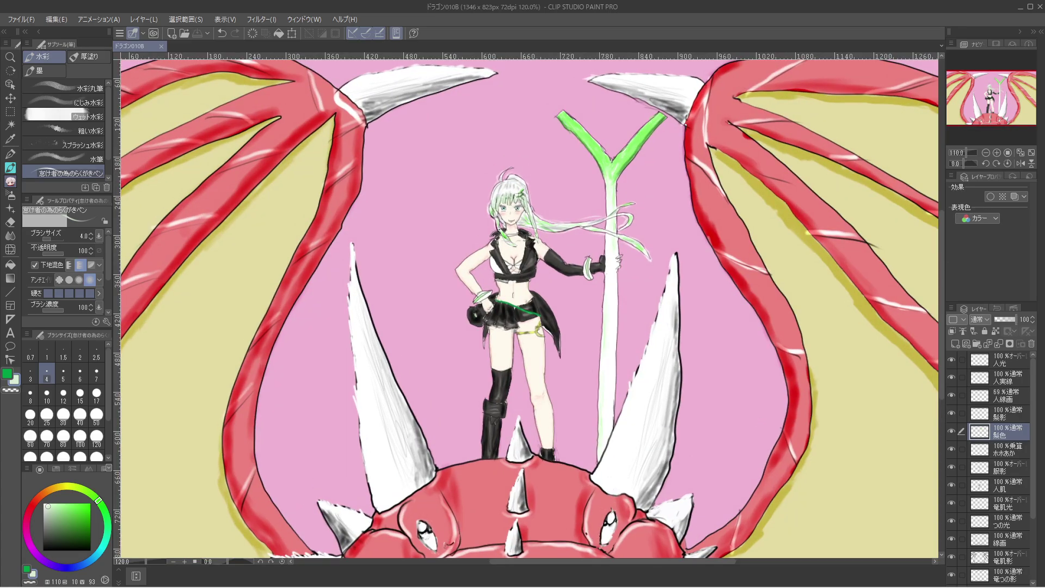
drag(424, 279, 700, 238)
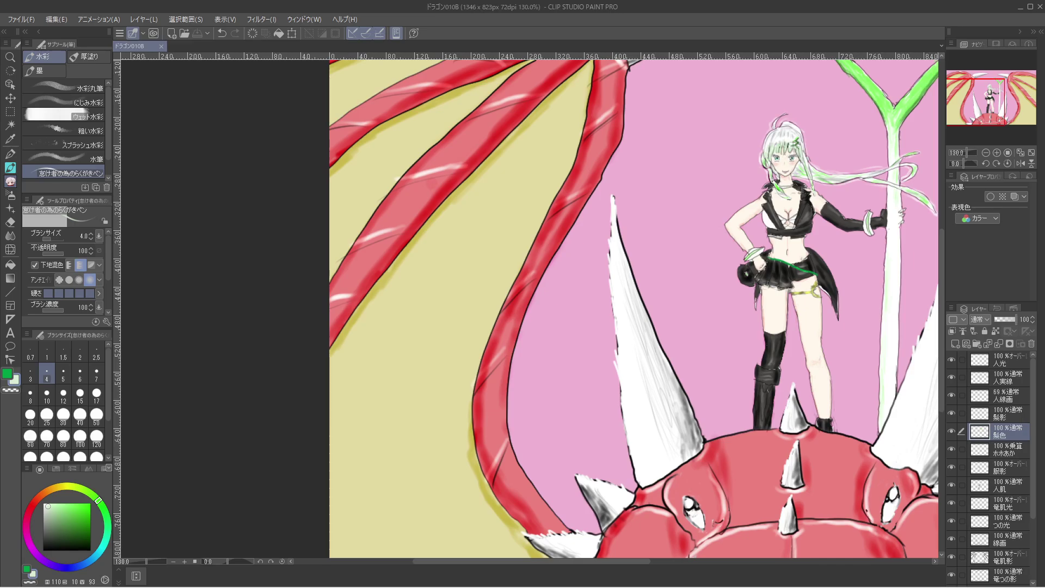
Paint white clouds with soft grey shading across the pink sky on the 雲 layer at brush size 10, and save the file.
key(ctrl+alt+0)
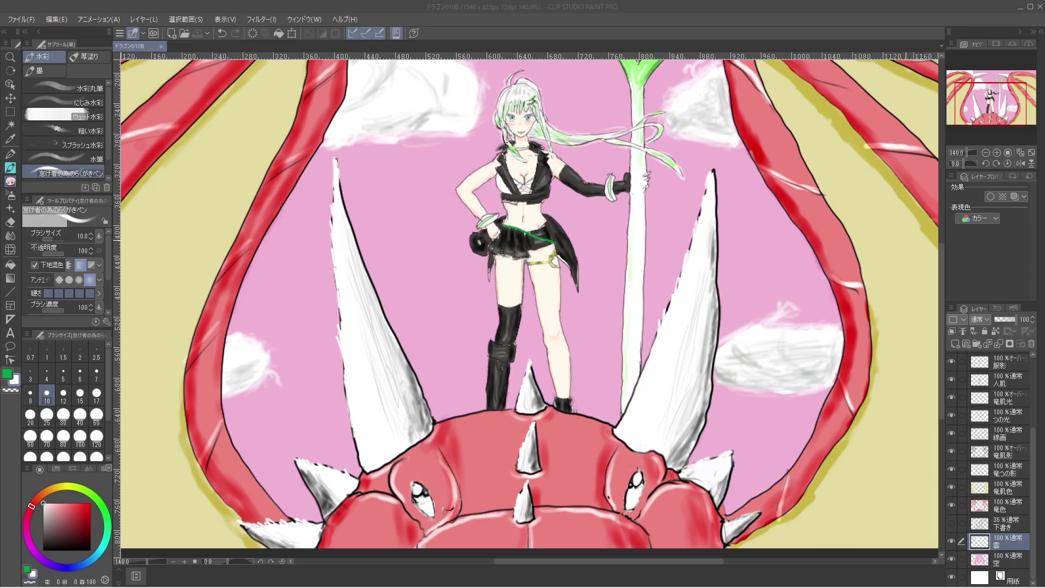
scroll(868, 266, down, 3)
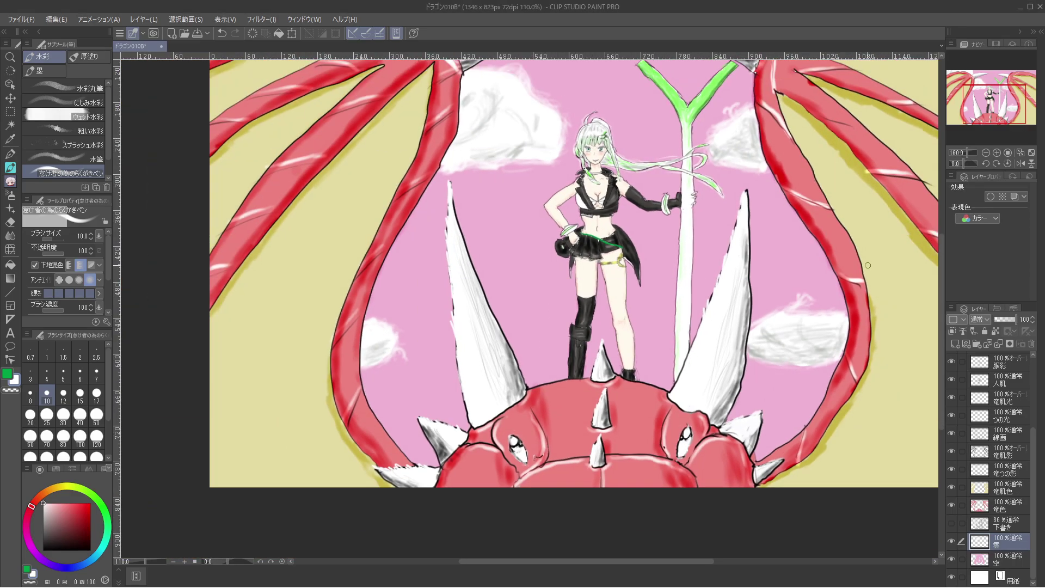
scroll(868, 265, down, 1)
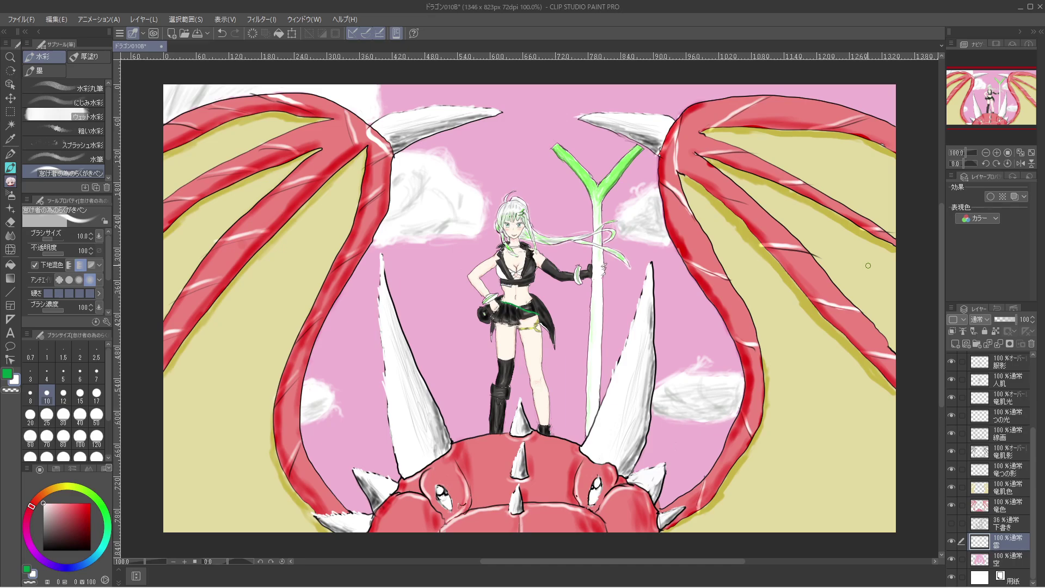
click(20, 19)
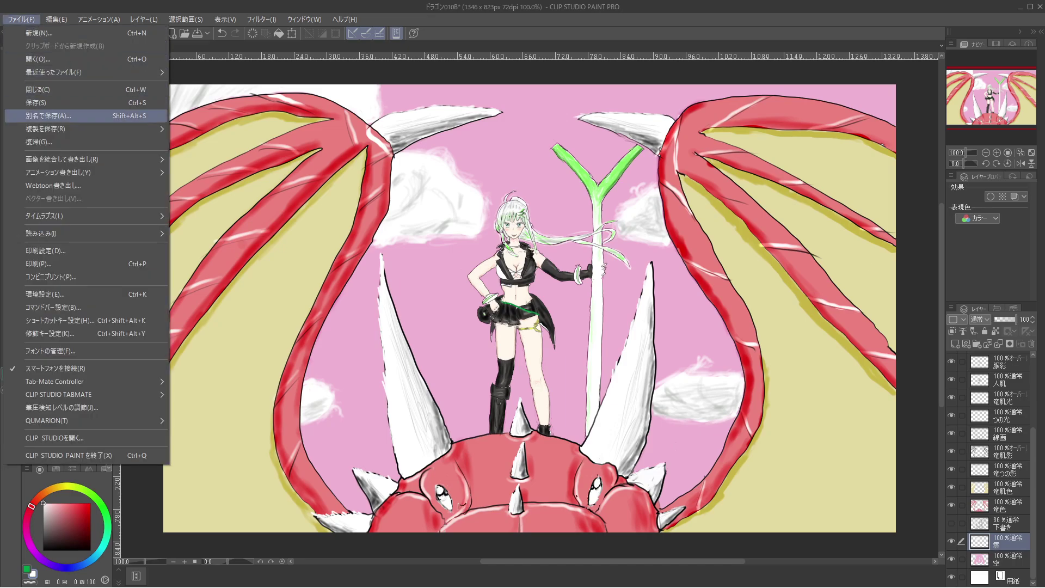
click(36, 102)
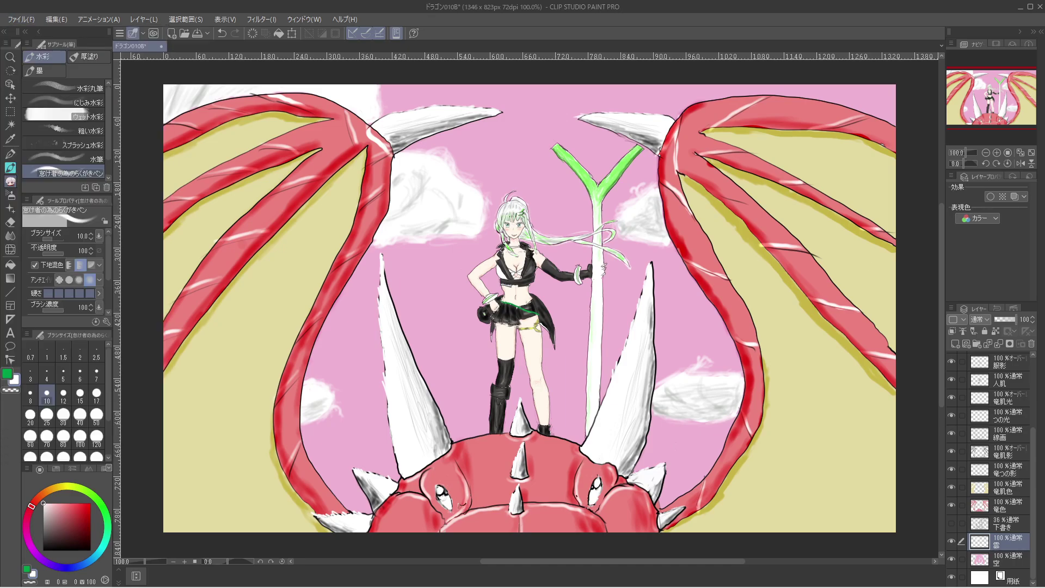